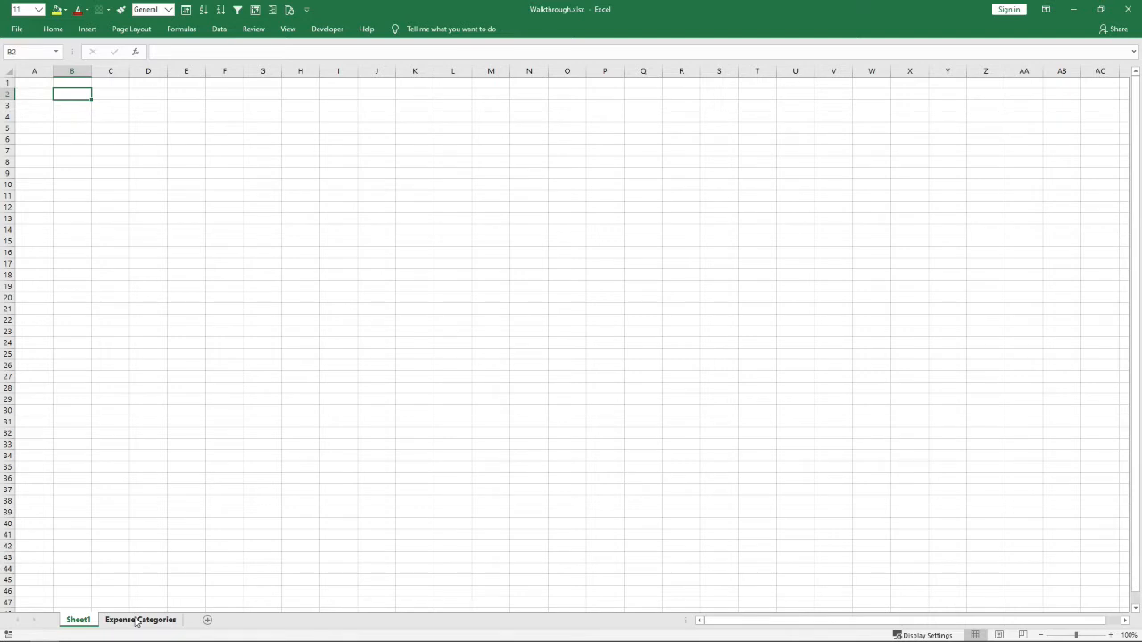
# View the category and label list on the Expense Categories sheet
pyautogui.click(136, 622)
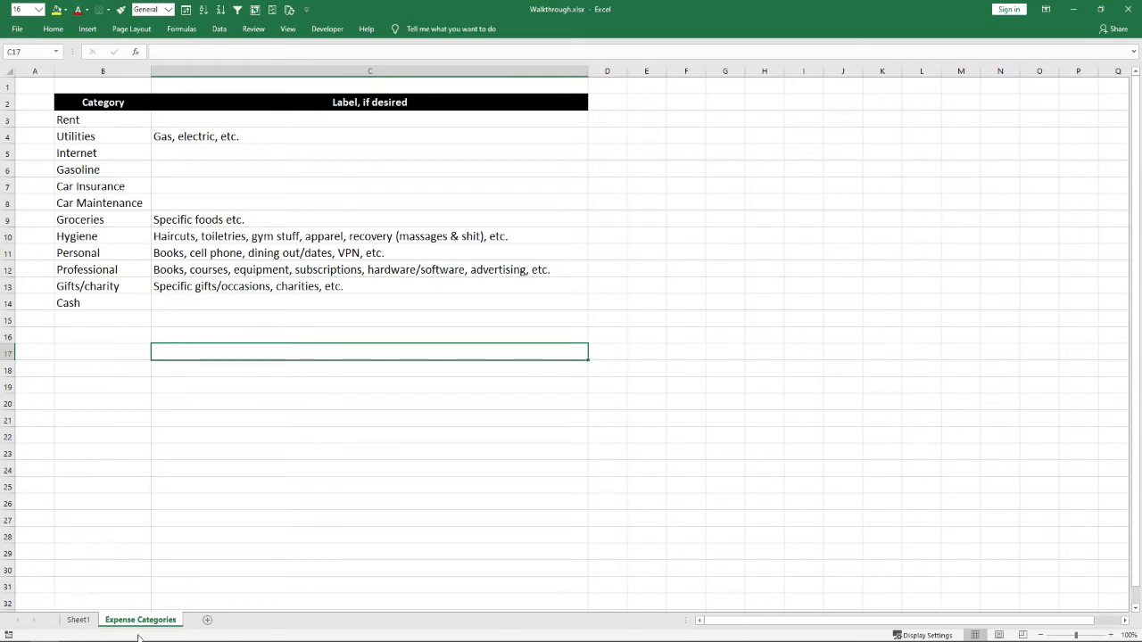
pyautogui.click(78, 619)
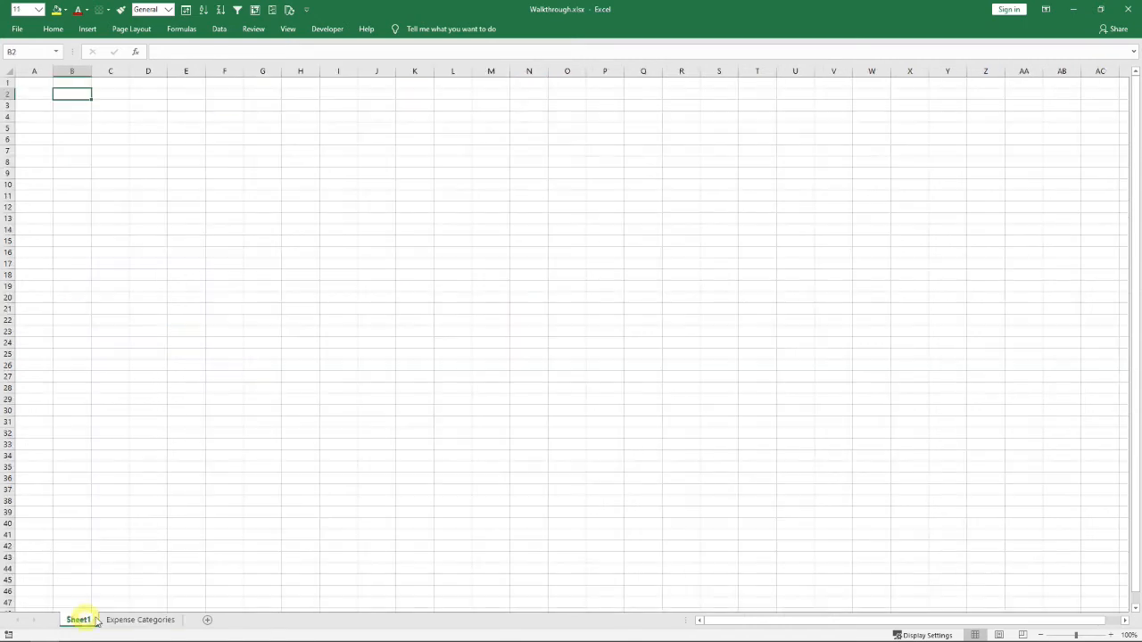
pyautogui.click(122, 620)
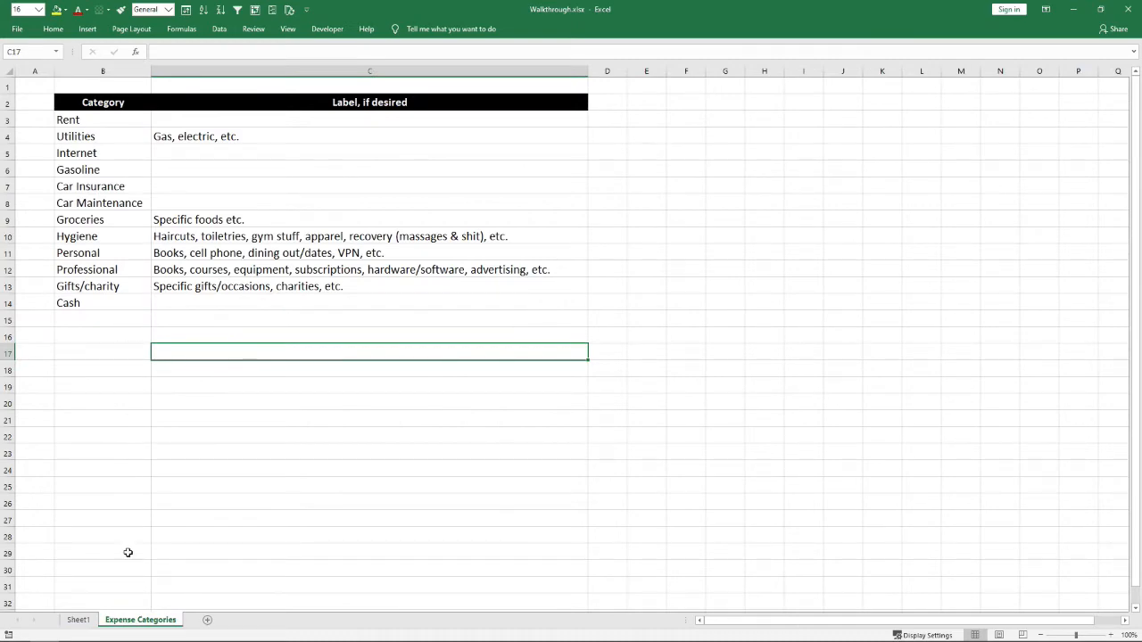
# Bring up the Money.xlsm workbook at full size, examine its Dashboard sheet, and return to Walkthrough.xlsx
pyautogui.click(223, 641)
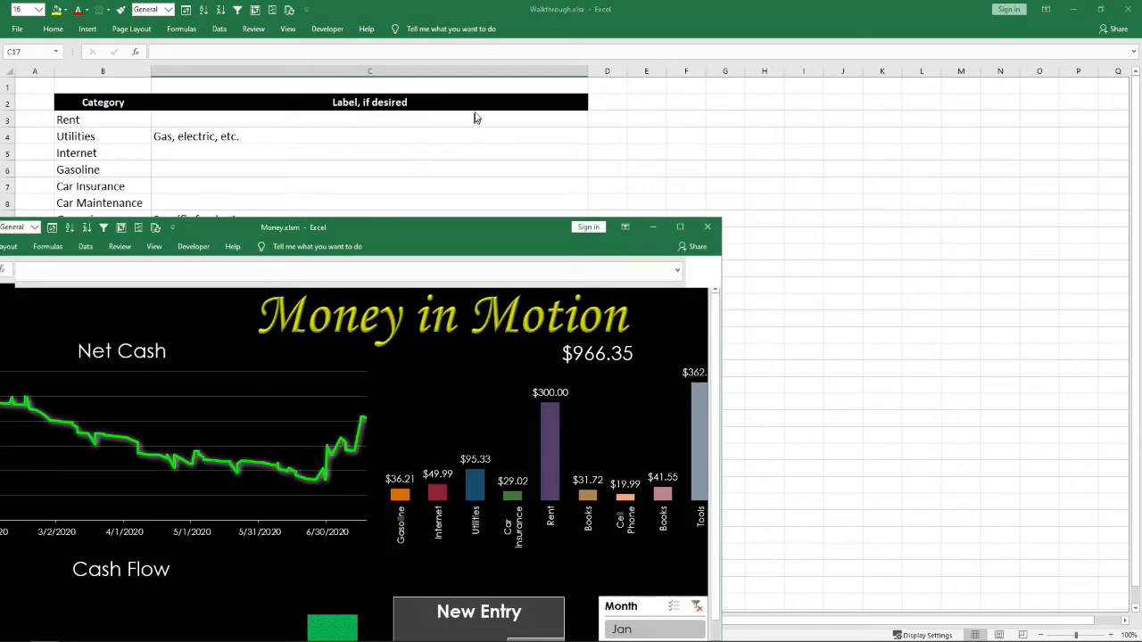
pyautogui.moveTo(475, 118); pyautogui.dragTo(513, 1)
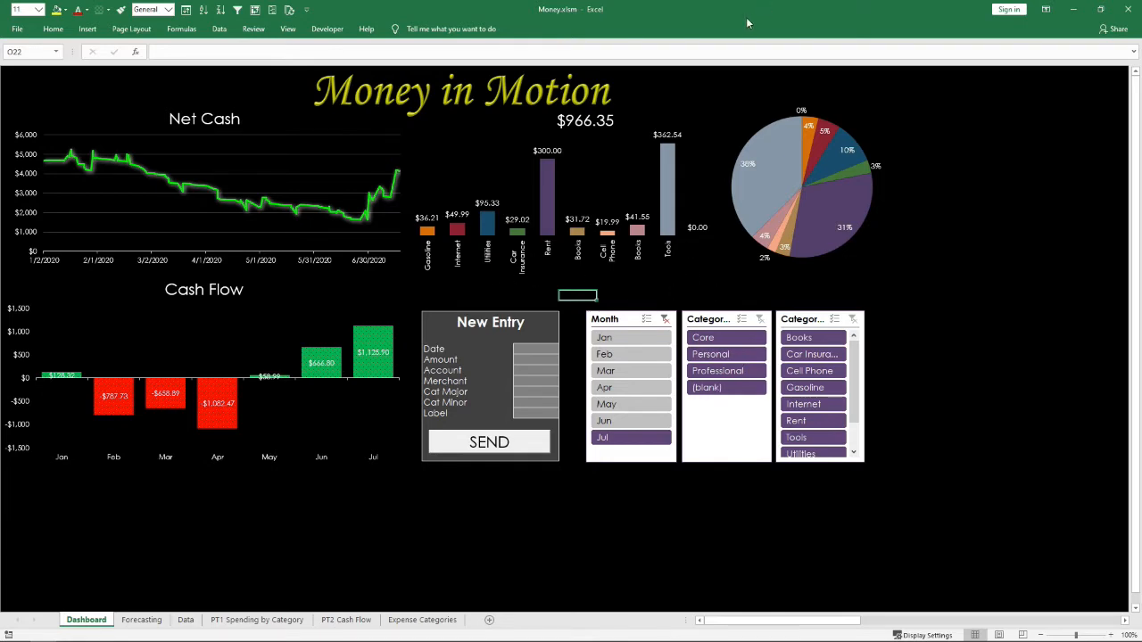
pyautogui.click(1100, 9)
pyautogui.moveTo(268, 455); pyautogui.dragTo(0, 455)
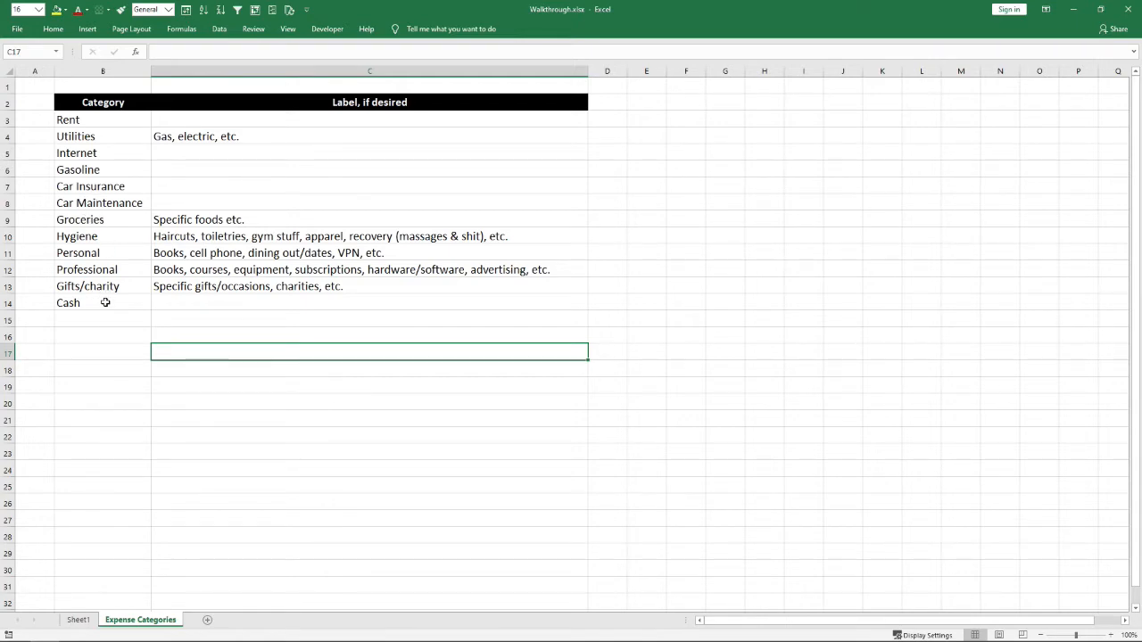
# Examine the Personal and Professional categories in B11:B12 alongside their suggested labels
pyautogui.click(96, 254)
pyautogui.keyDown('shift'); pyautogui.click(93, 268); pyautogui.keyUp('shift')
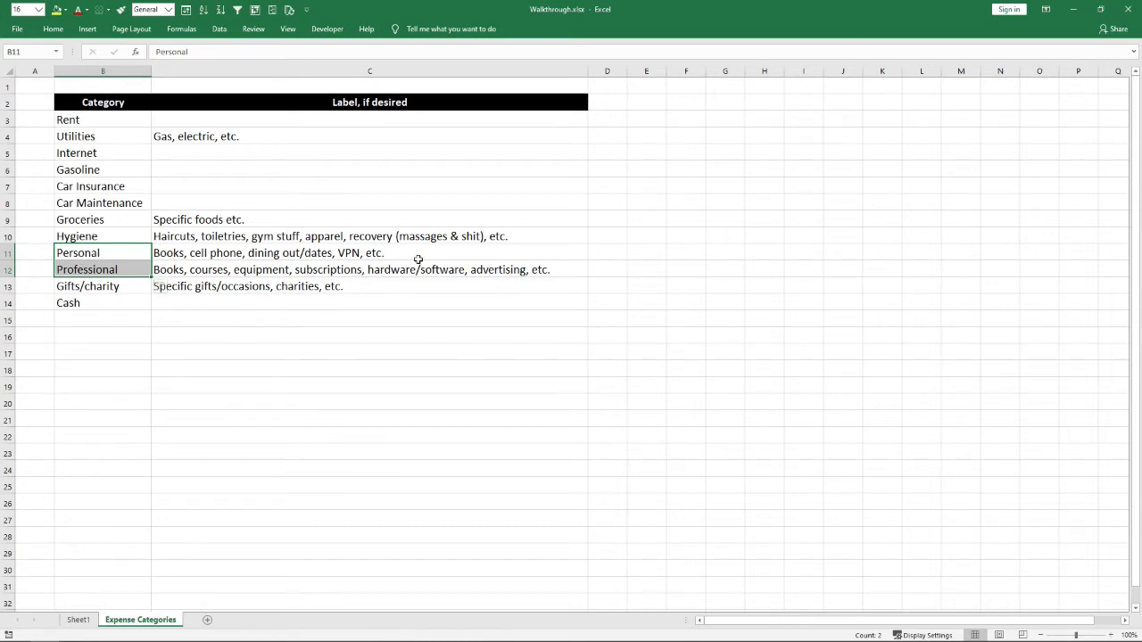
pyautogui.click(196, 347)
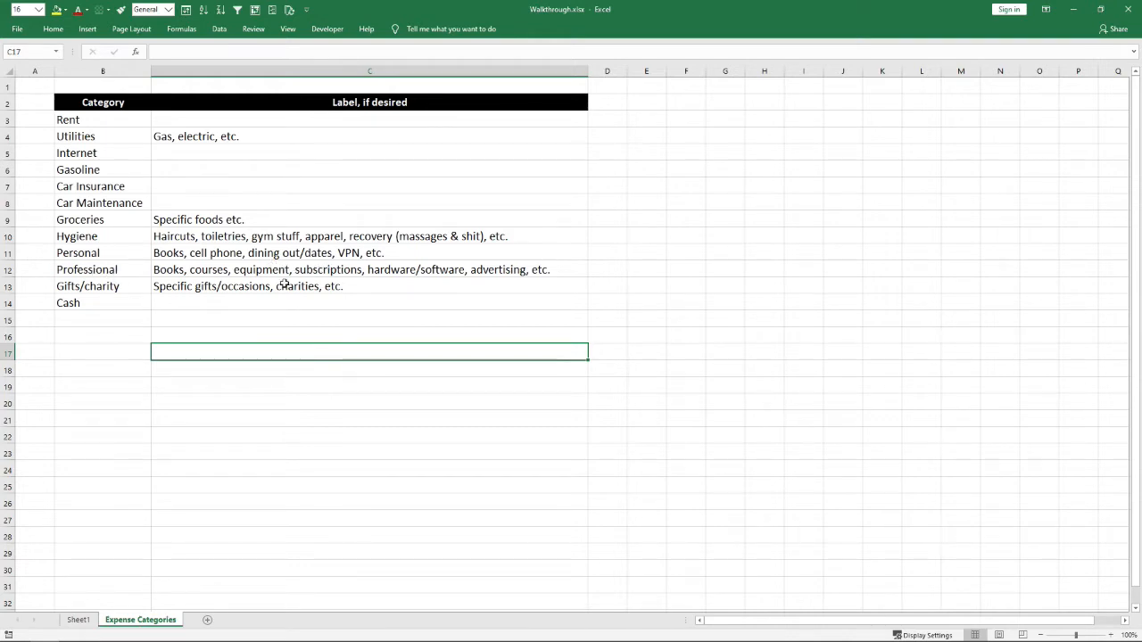
# On Sheet1, enter the column headers Date, Amount and Account in cells B2 to D2
pyautogui.click(78, 619)
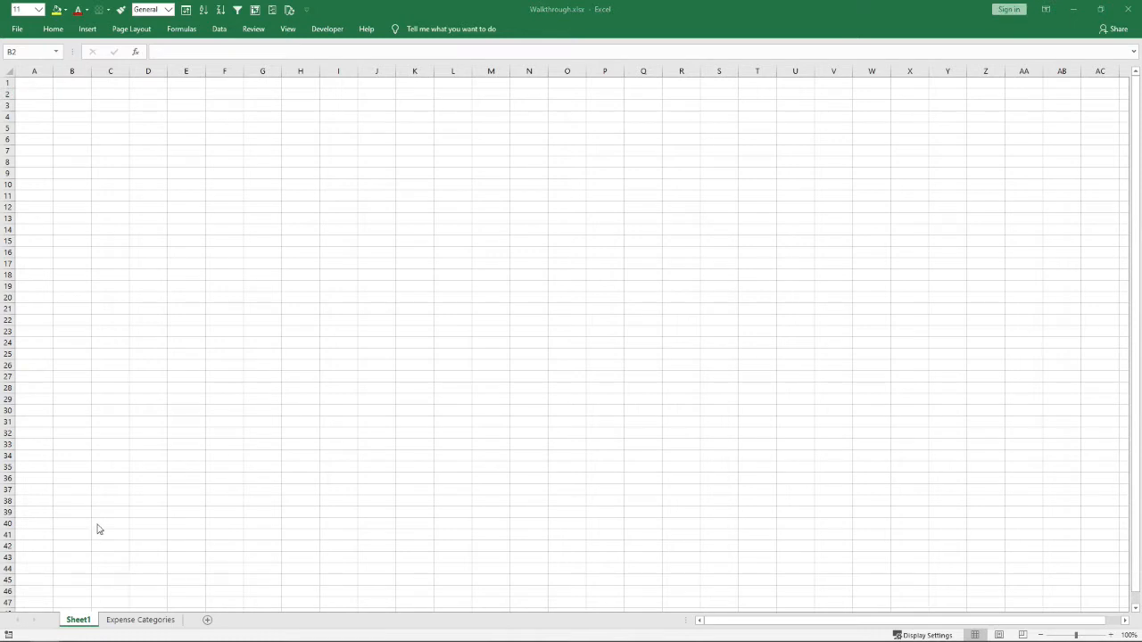
pyautogui.click(149, 215)
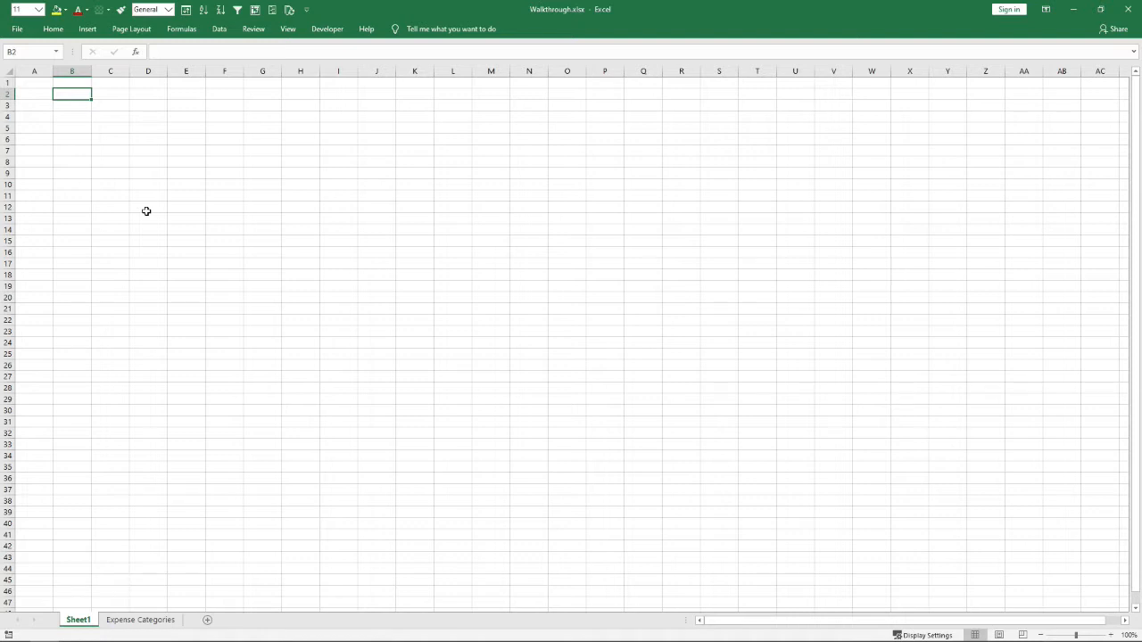
pyautogui.write('Date')
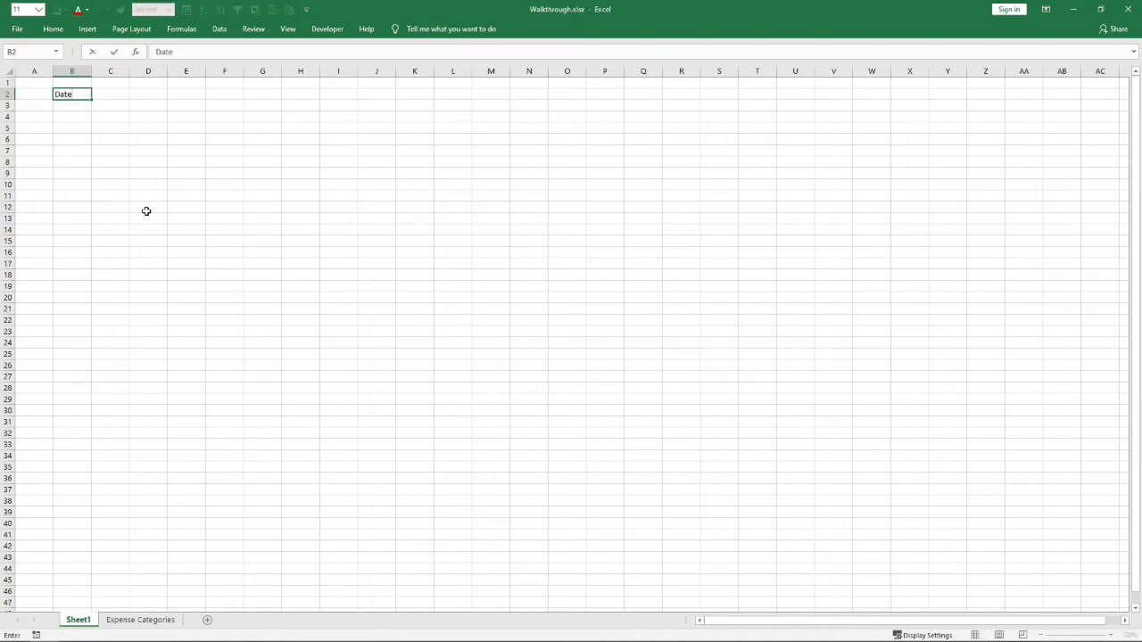
pyautogui.press('Tab')
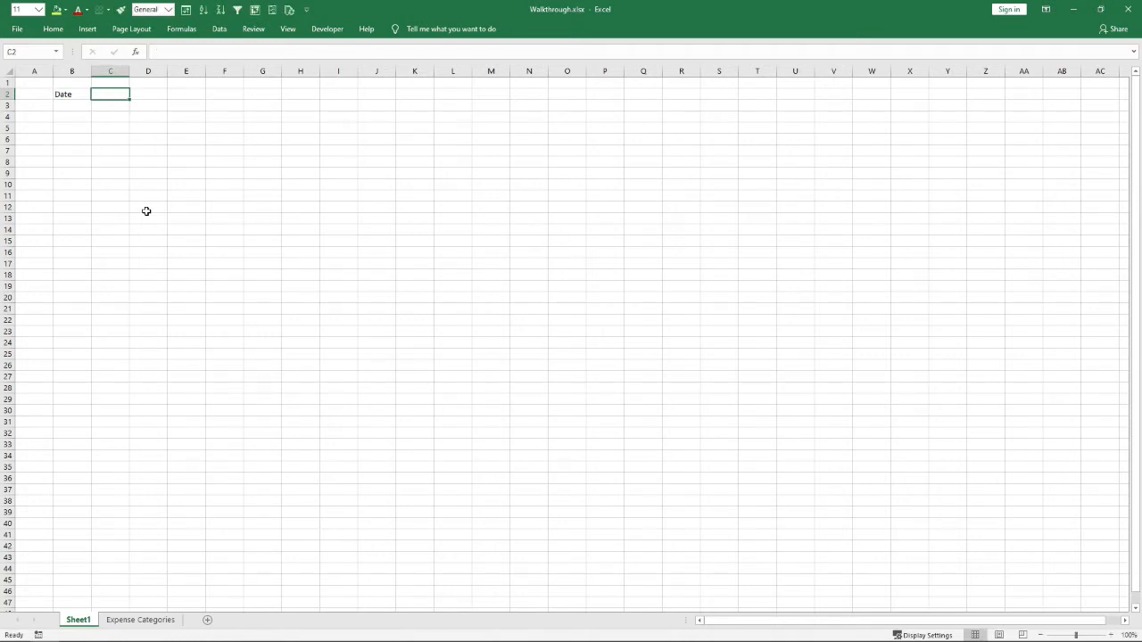
pyautogui.write('Amount')
pyautogui.press('Tab')
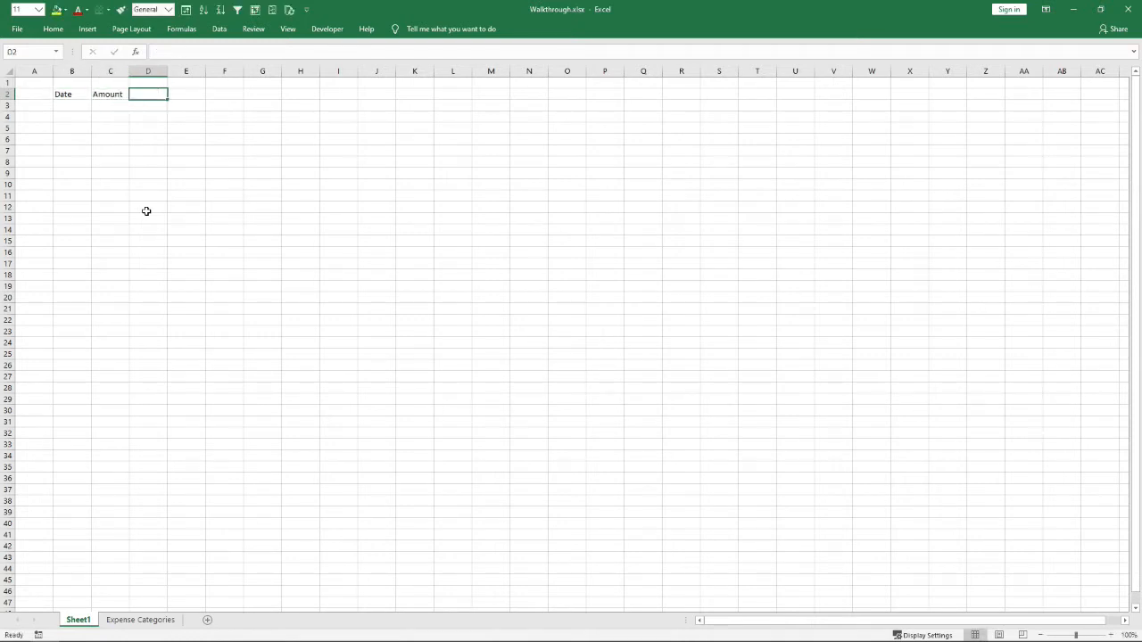
pyautogui.write('Account')
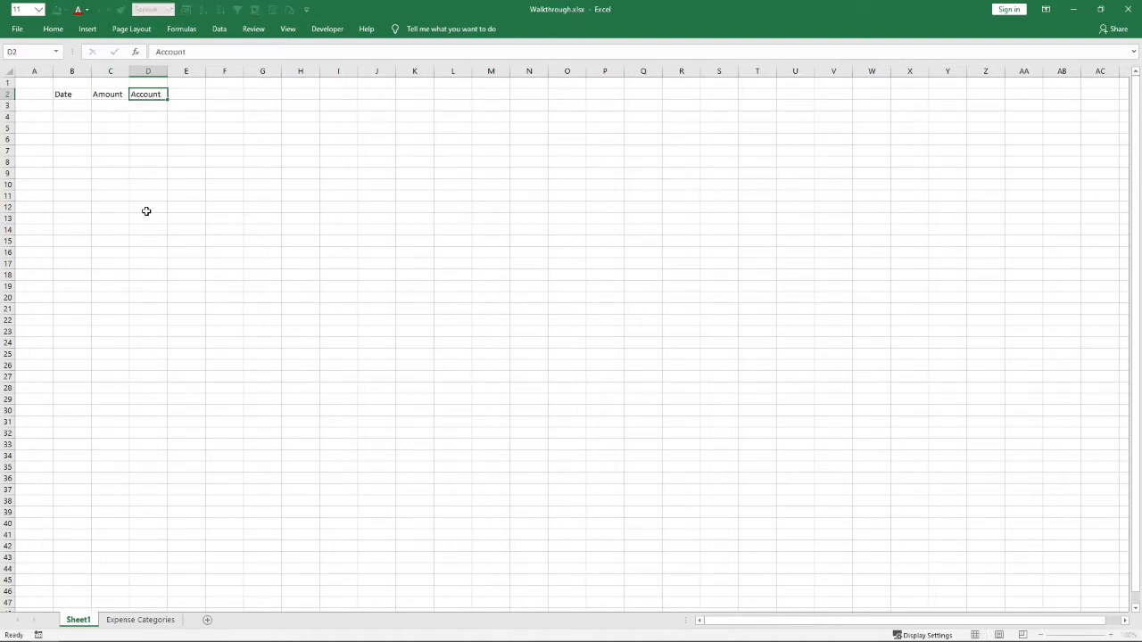
pyautogui.press('Tab')
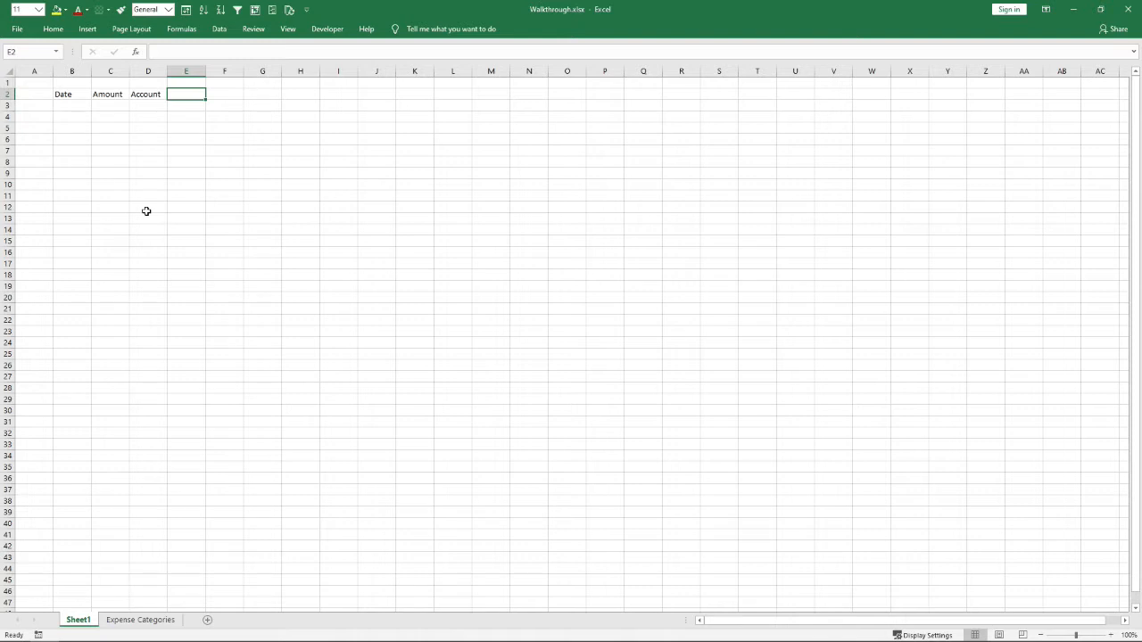
# Continue the header row with Merchant, Category and Label in cells E2 to G2
pyautogui.write('Merchant')
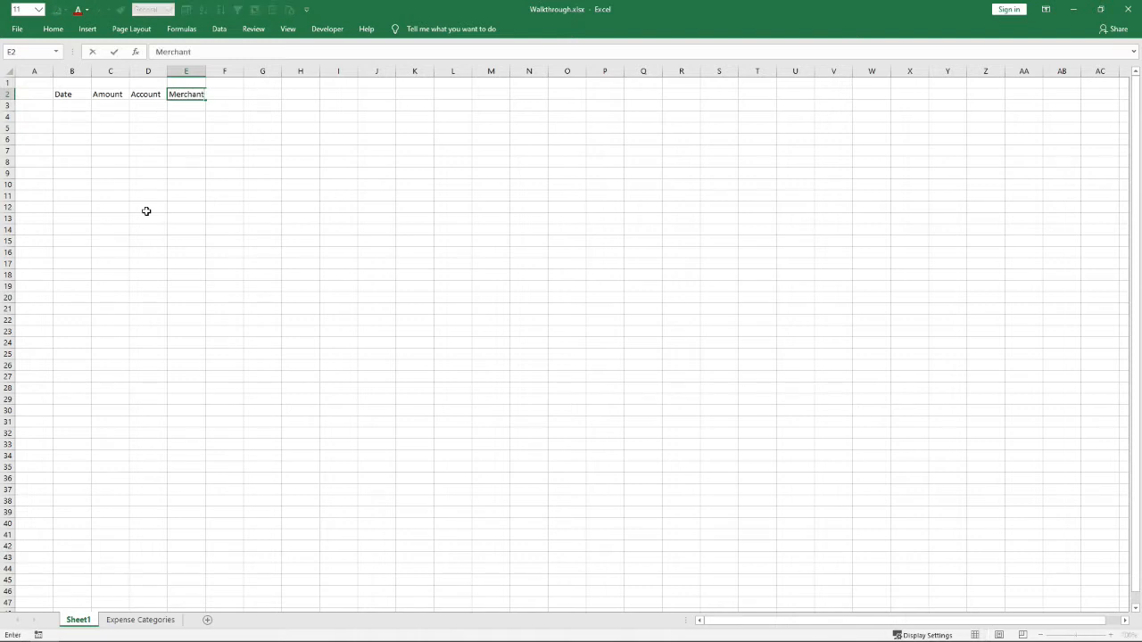
pyautogui.press('Tab')
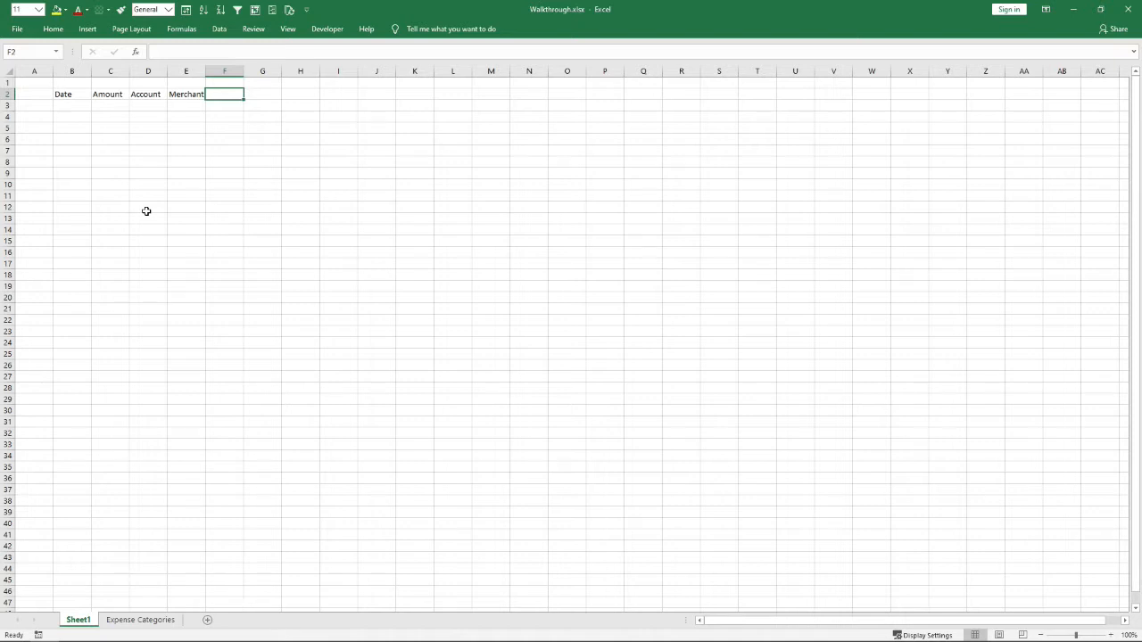
pyautogui.write('Category')
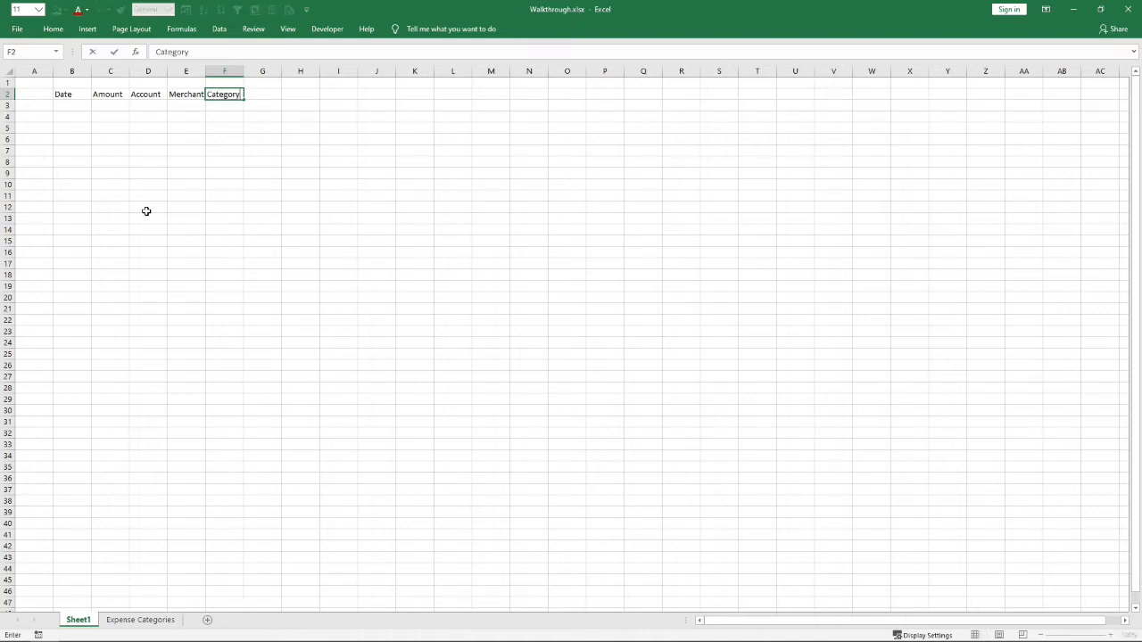
pyautogui.press('Tab')
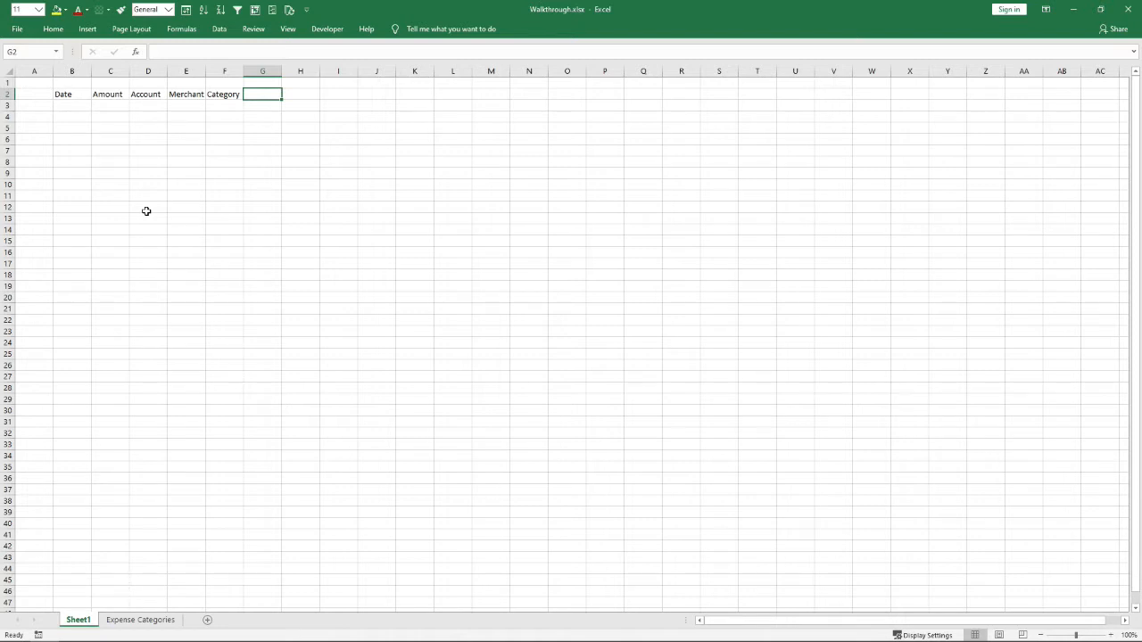
pyautogui.write('Label')
pyautogui.press('Tab')
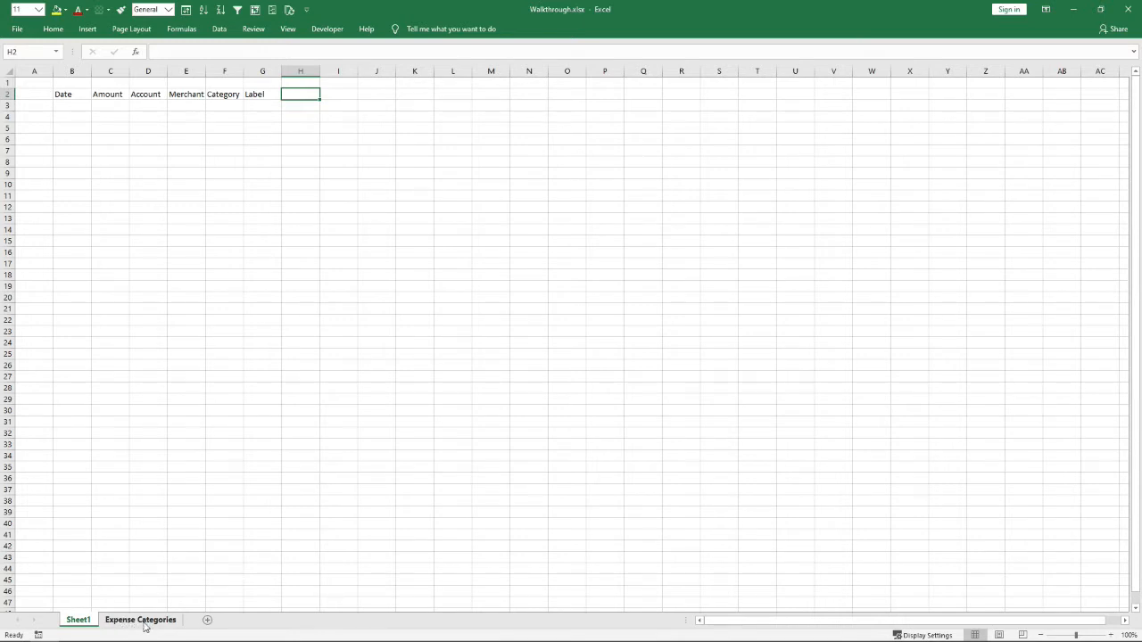
pyautogui.click(256, 92)
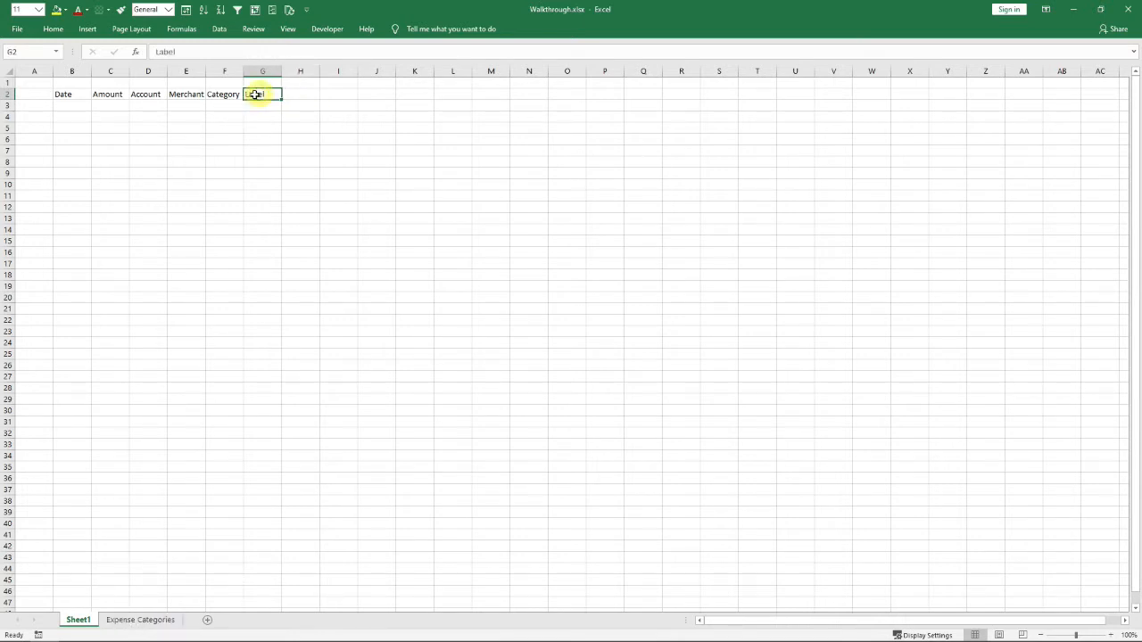
pyautogui.click(259, 121)
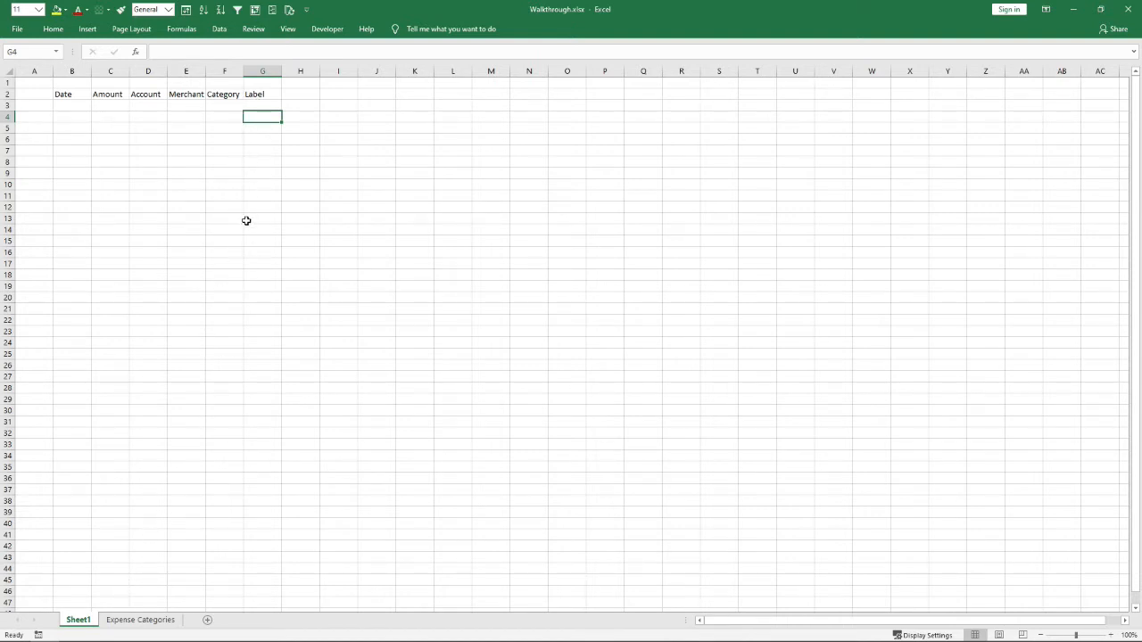
# Add the account column headers First Ed, USAA Debit and Discover Card in cells H2 to J2
pyautogui.click(295, 94)
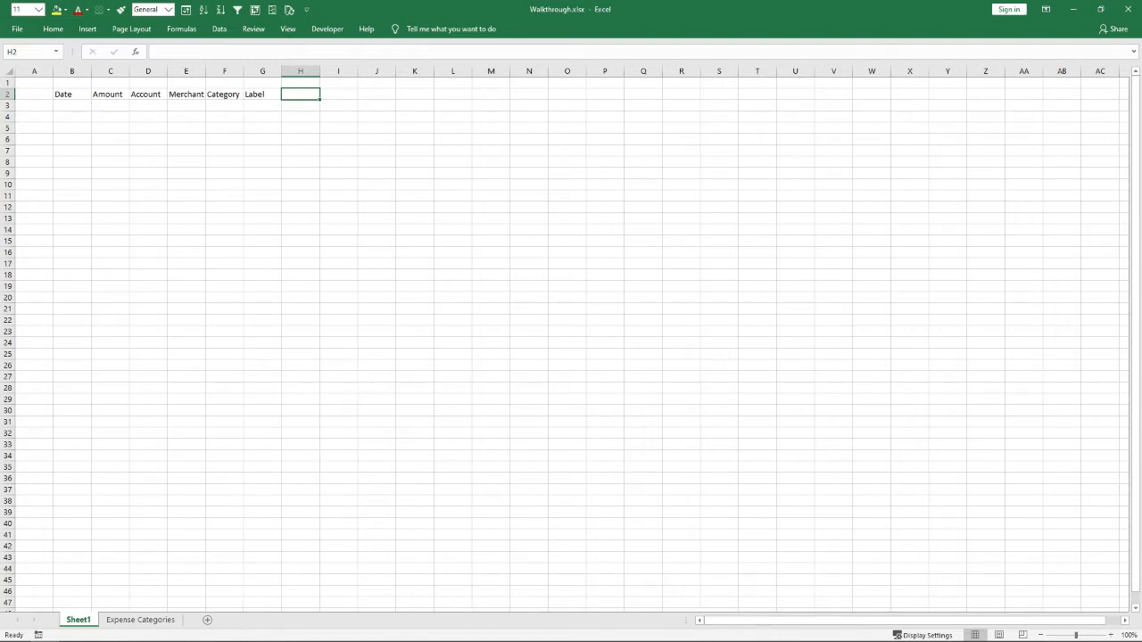
pyautogui.hotkey('alt', 'Tab')
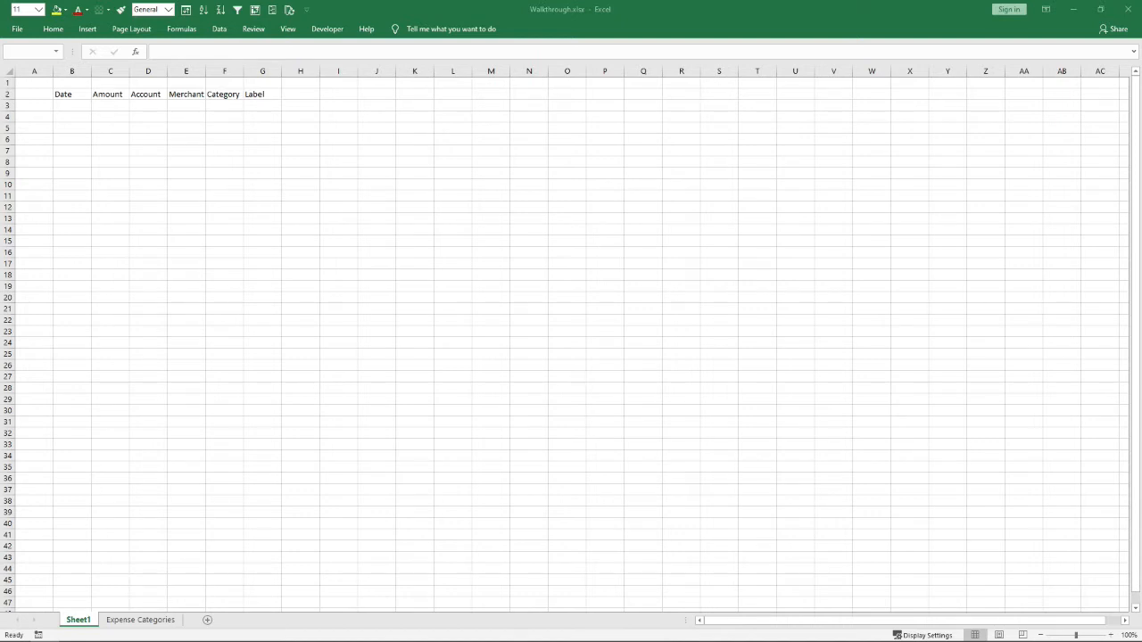
pyautogui.hotkey('alt', 'Tab')
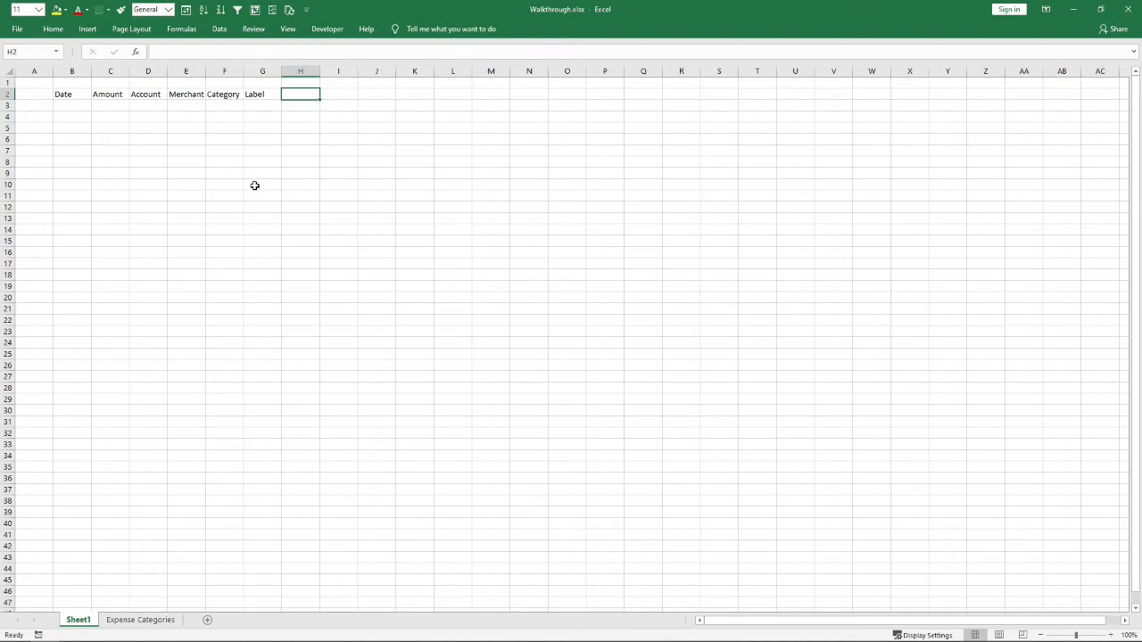
pyautogui.write('First')
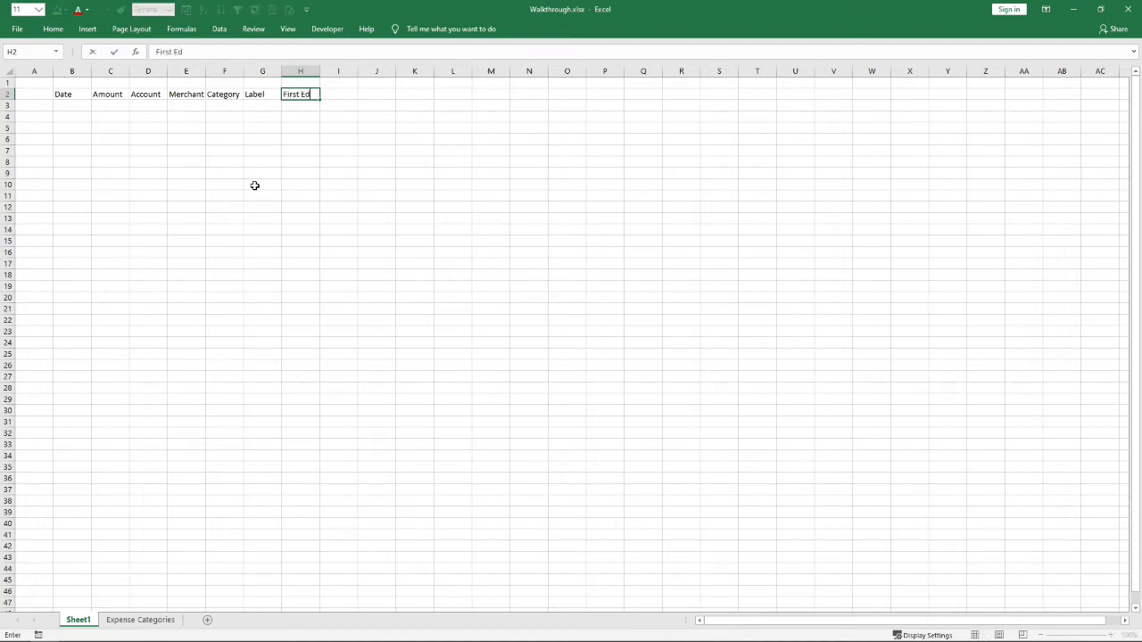
pyautogui.write(' Ed')
pyautogui.press('Tab')
pyautogui.write('U')
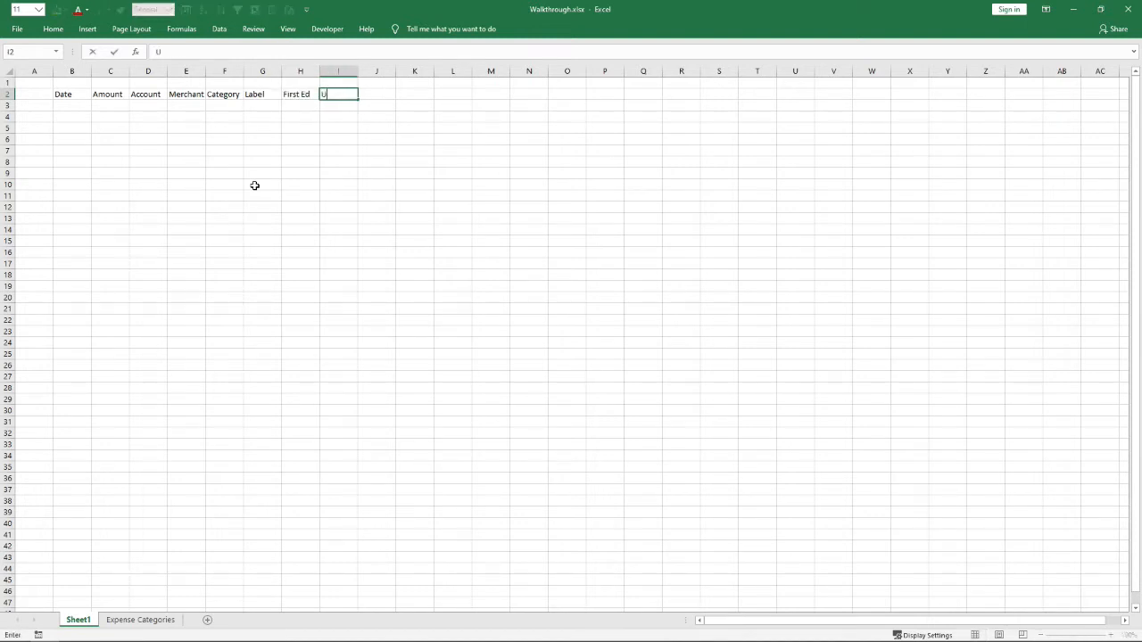
pyautogui.write('SAA Debit')
pyautogui.press('Tab')
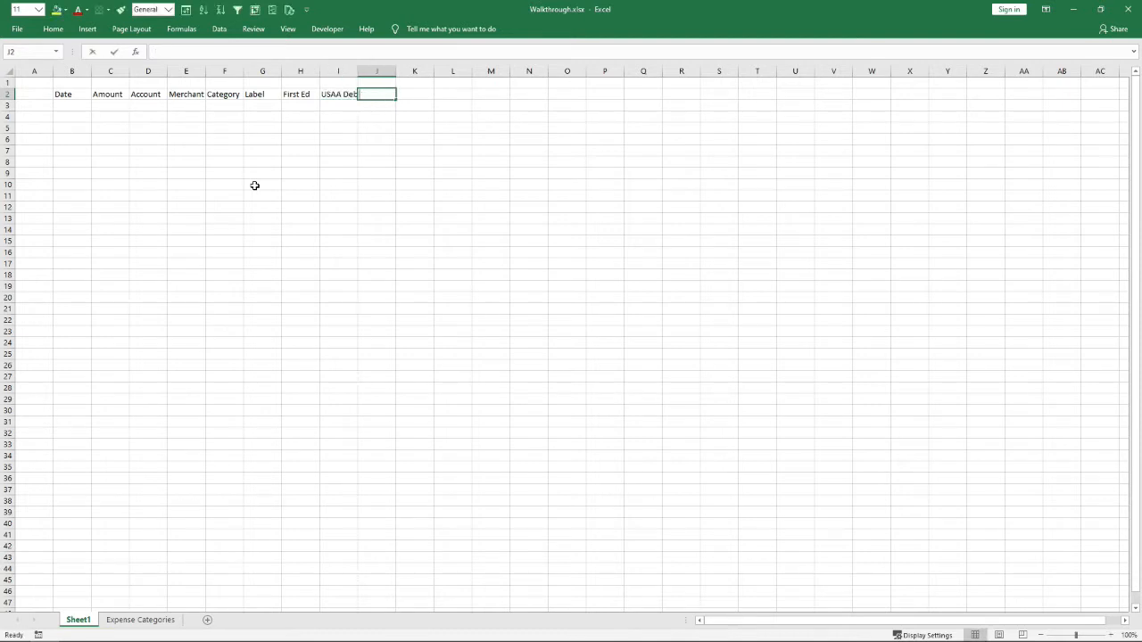
pyautogui.write('Discover Card')
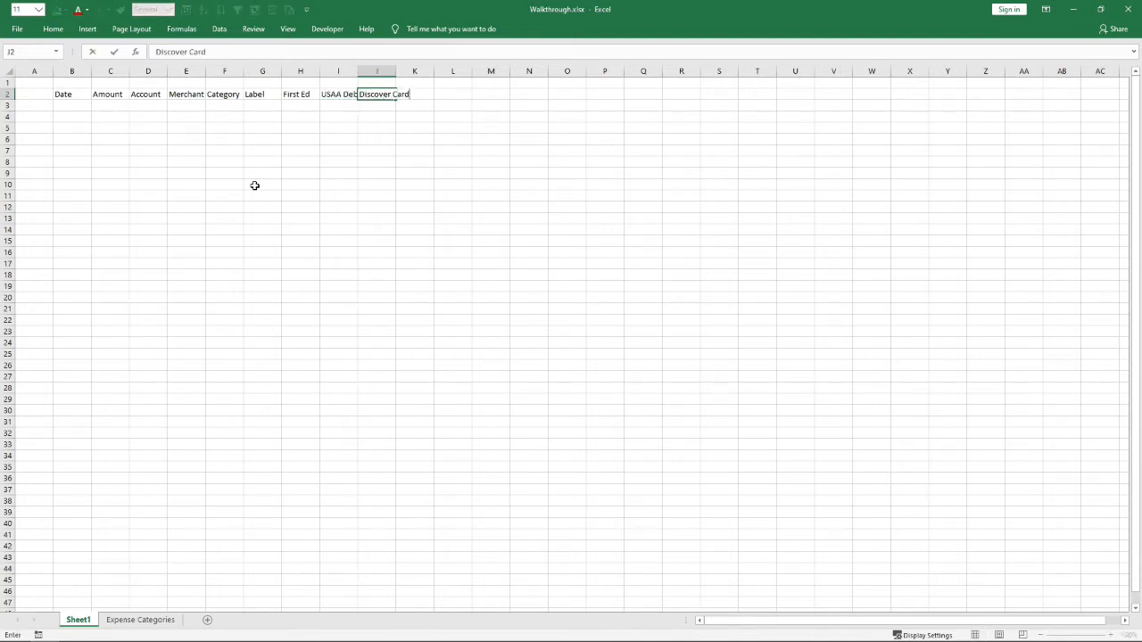
pyautogui.press('Tab')
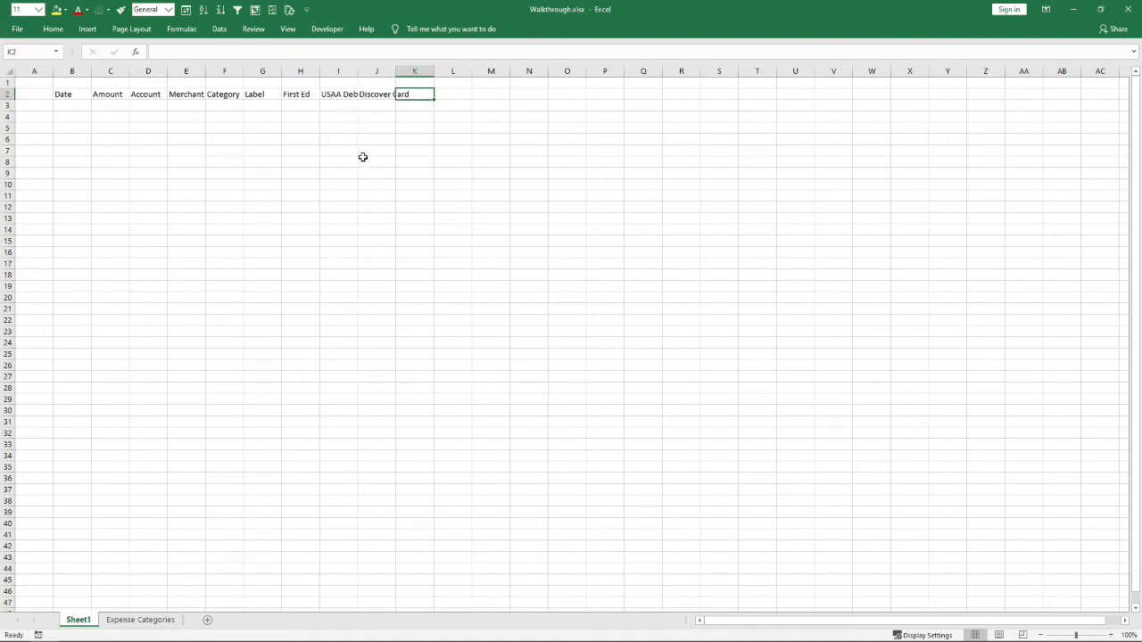
# Add the summary column headers Earned, Spent and Cash Flow in cells K2 to M2
pyautogui.write('Earned')
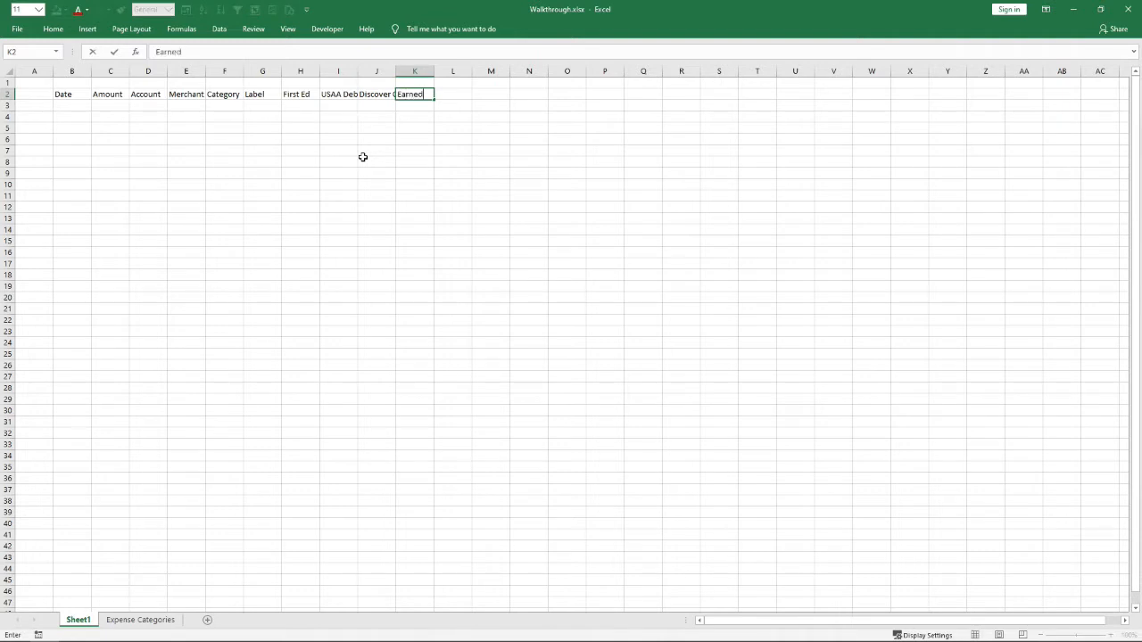
pyautogui.press('Tab')
pyautogui.write('Sent')
pyautogui.press('BackSpace')
pyautogui.press('BackSpace')
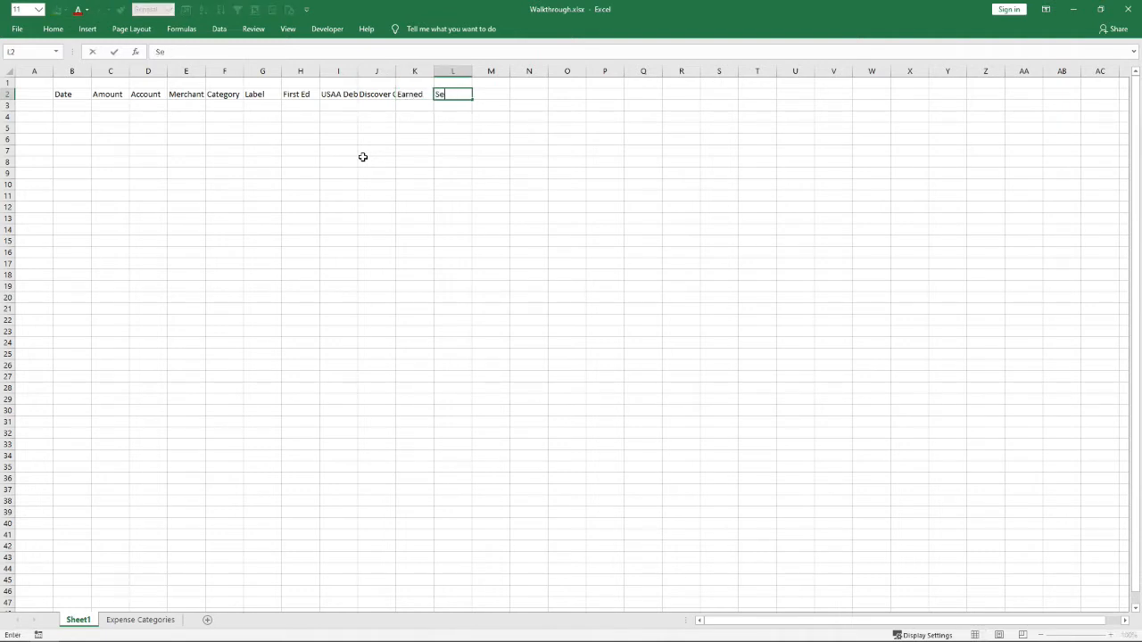
pyautogui.write('ent')
pyautogui.press('Tab')
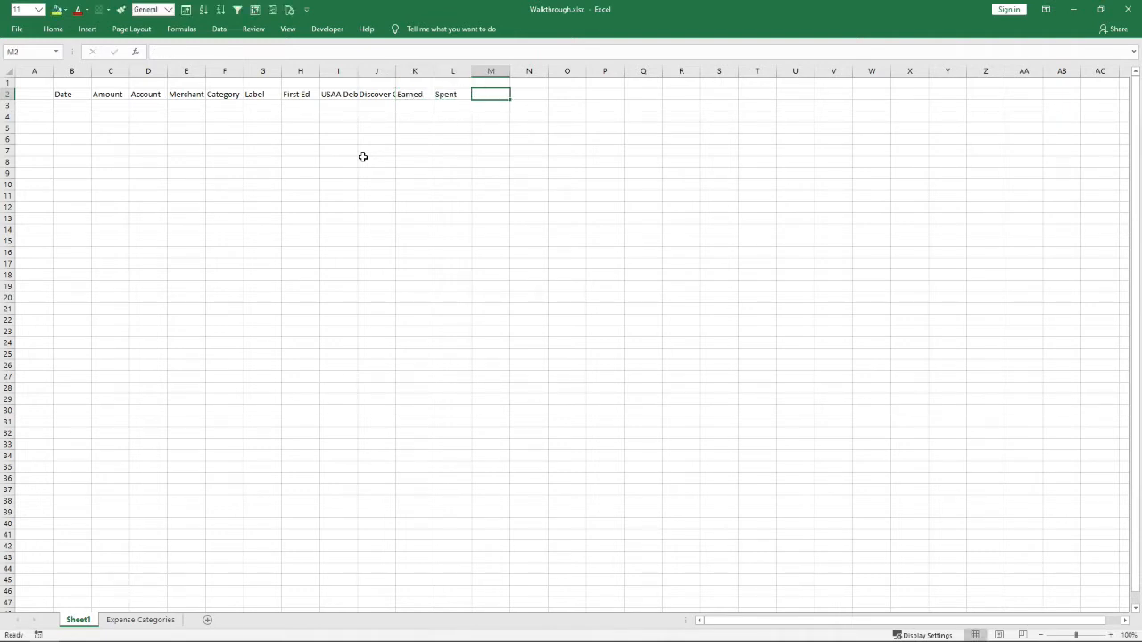
pyautogui.write('Cash Flow')
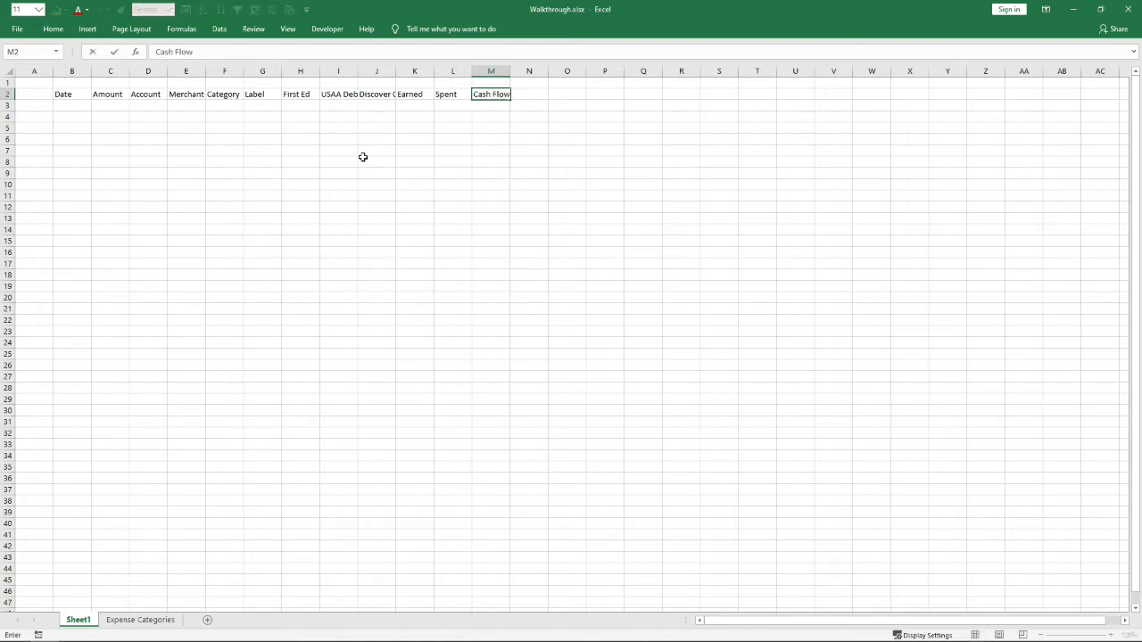
pyautogui.press('Tab')
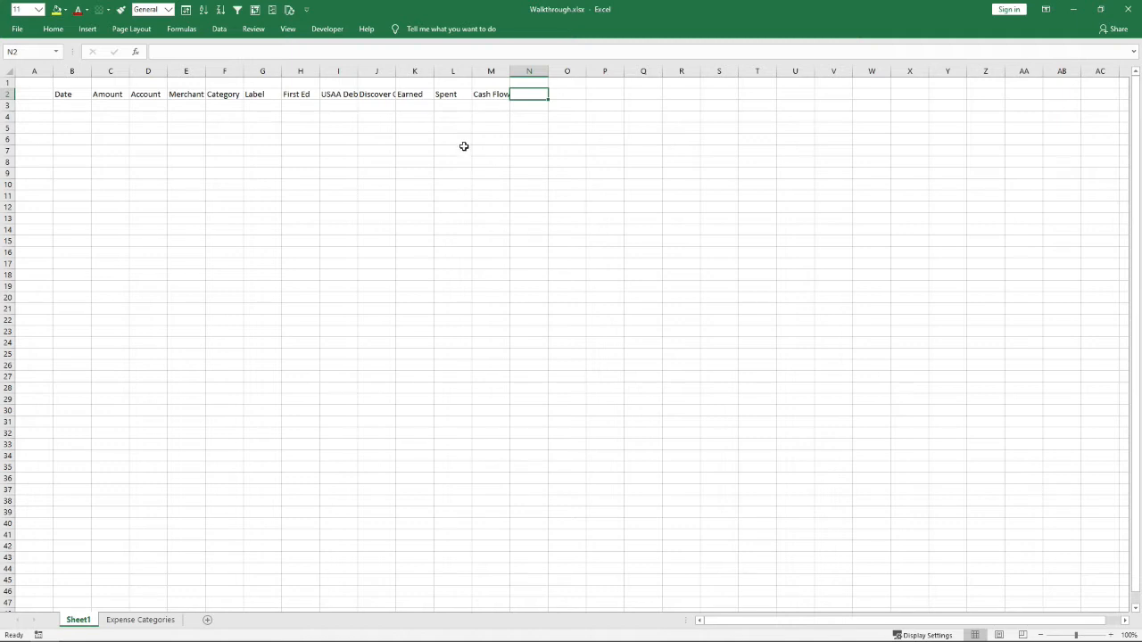
pyautogui.write('Fe')
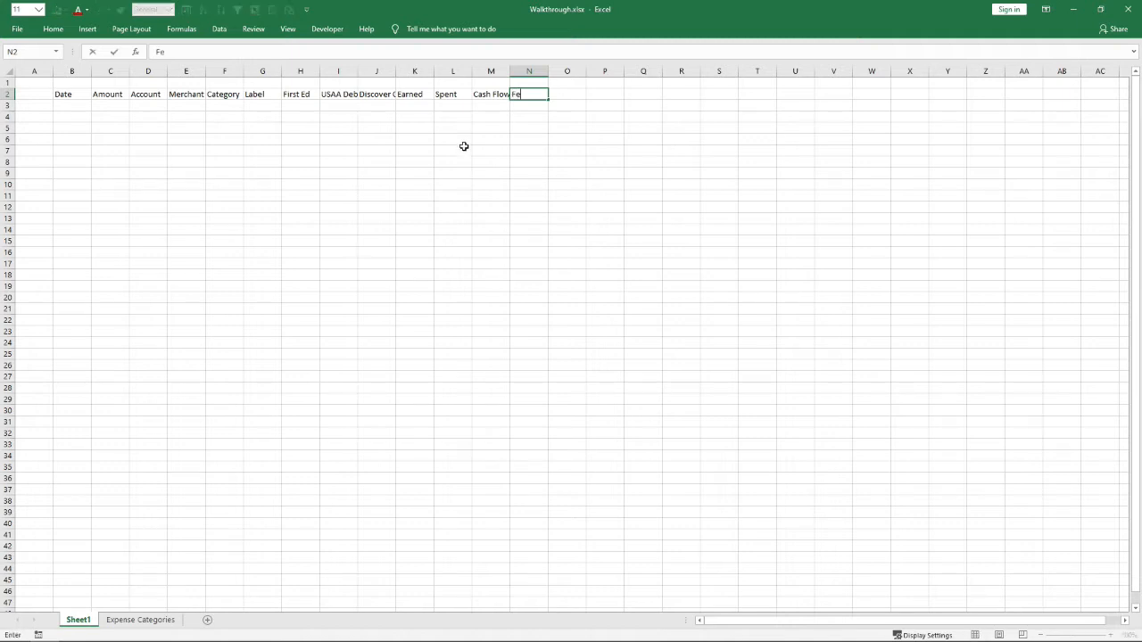
pyautogui.press('Return')
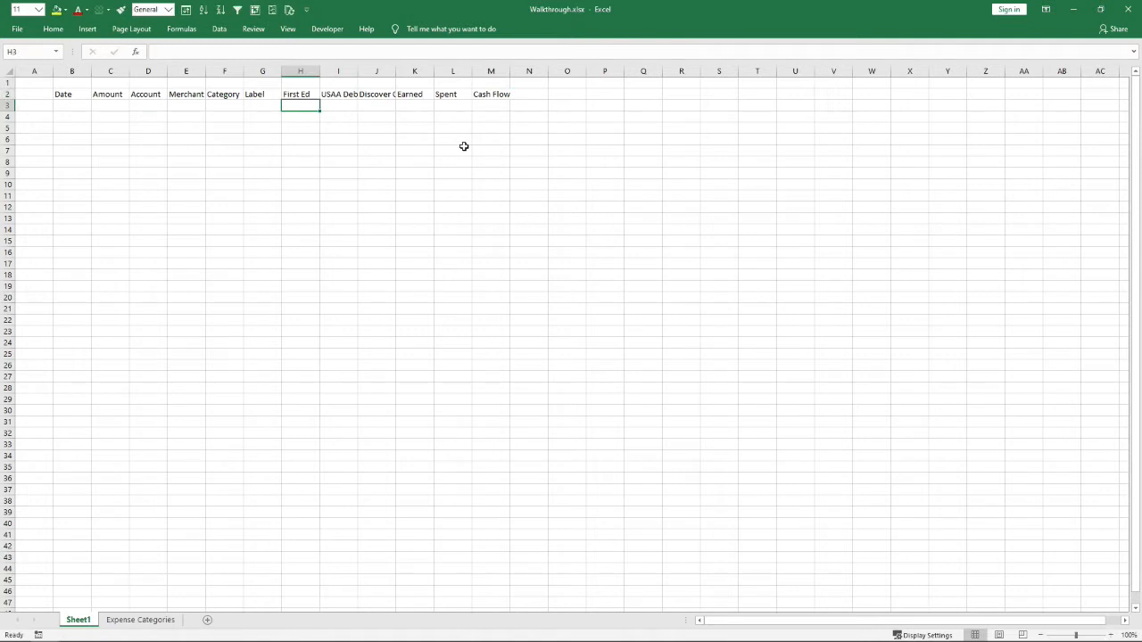
pyautogui.moveTo(304, 94); pyautogui.dragTo(368, 95)
# Add the balance column headers FE Balance, Debit Balance and Discover Balance in cells N2 to P2
pyautogui.click(526, 95)
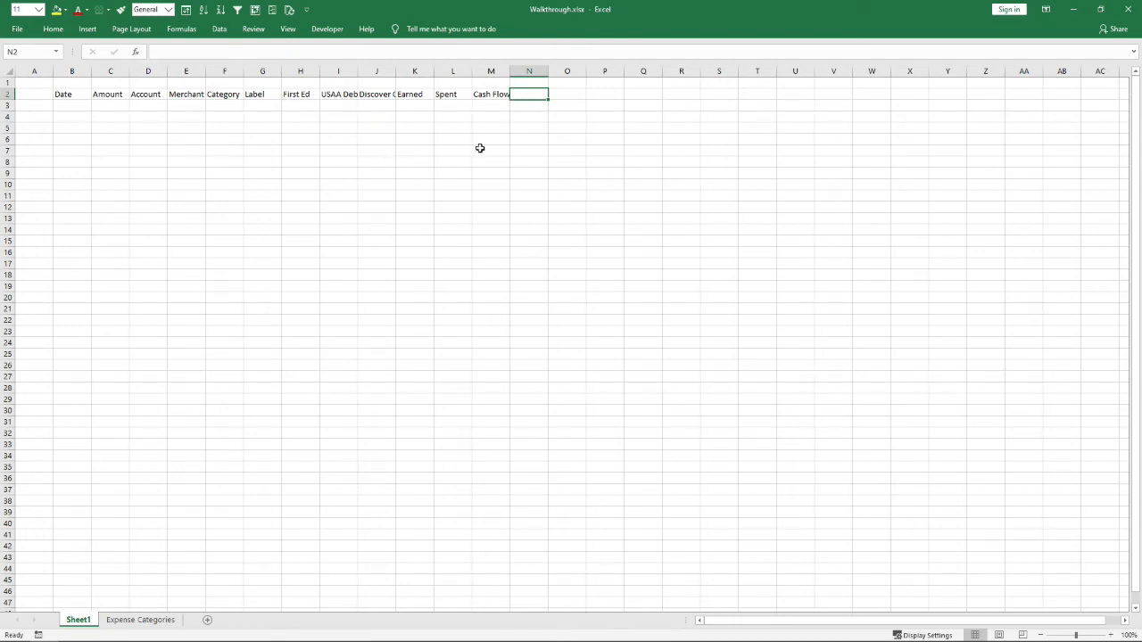
pyautogui.write('FE')
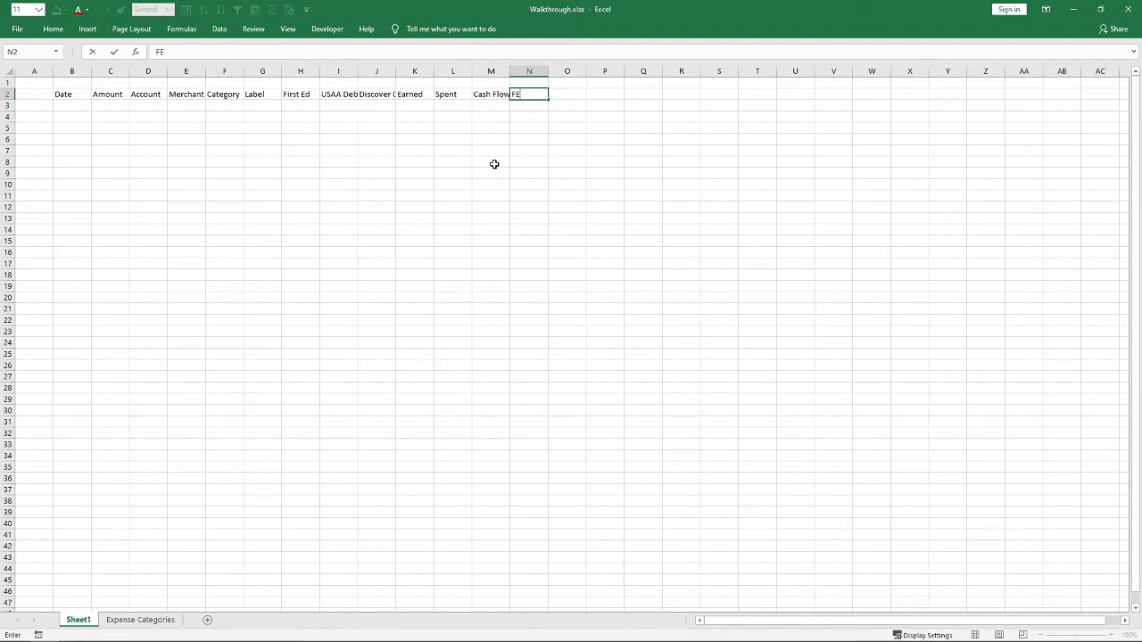
pyautogui.write('Baln')
pyautogui.press('Tab')
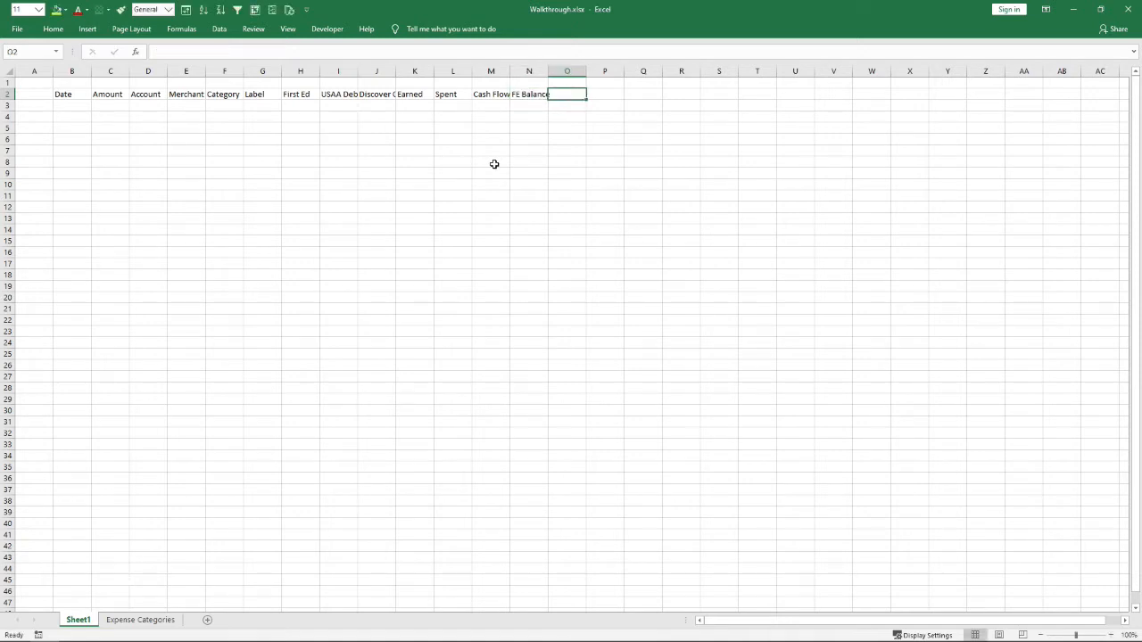
pyautogui.press('BackSpace')
pyautogui.write('Debit Balance')
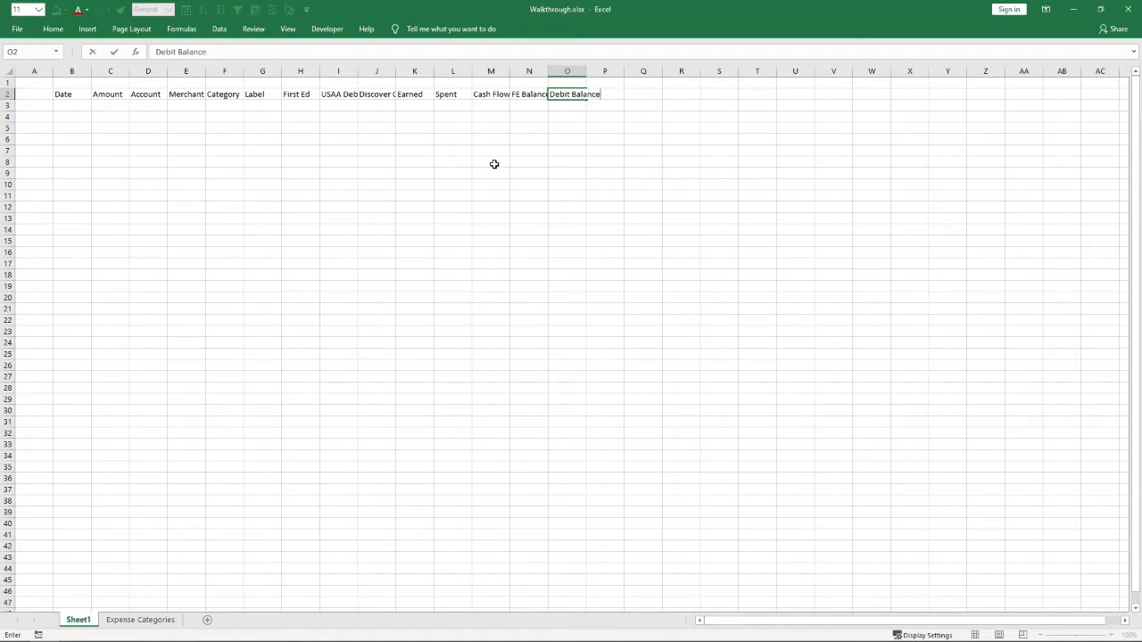
pyautogui.press('Tab')
pyautogui.write('Discover Balanc')
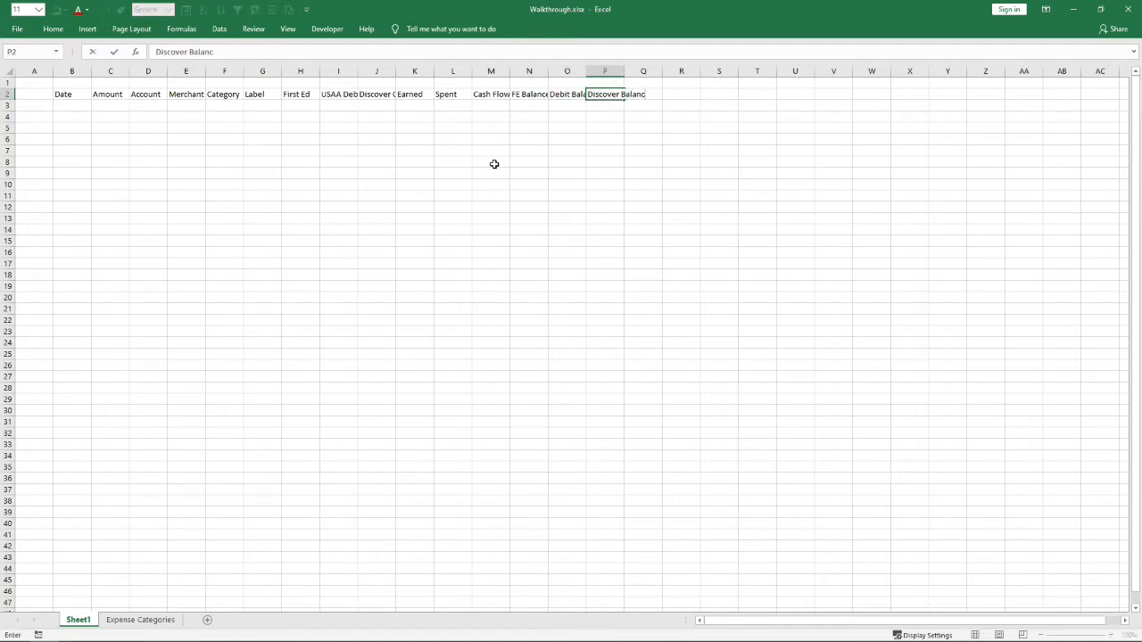
pyautogui.press('Tab')
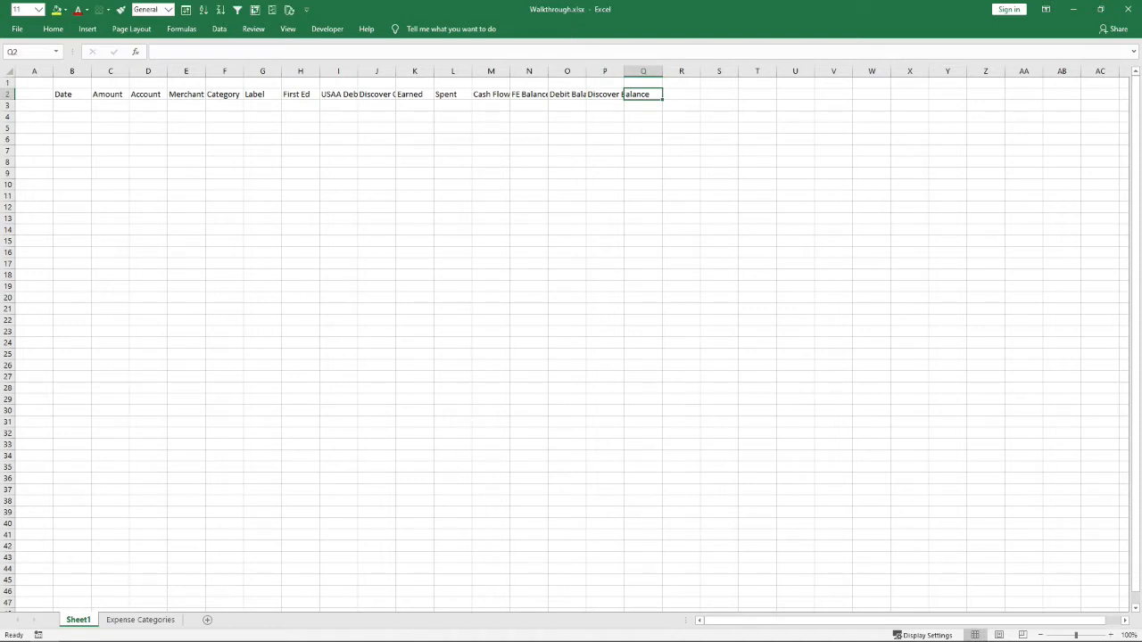
# Complete the header row with a Net Cash column header in cell Q2
pyautogui.hotkey('alt', 'Tab')
pyautogui.click(607, 342)
pyautogui.write('N')
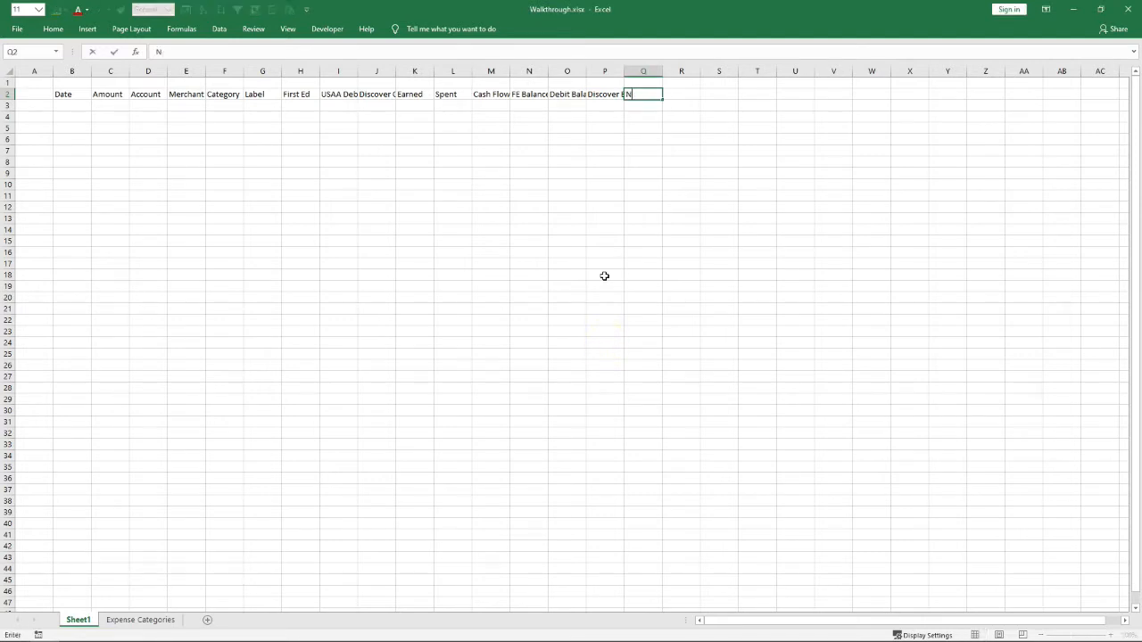
pyautogui.write('et Cash')
pyautogui.press('Return')
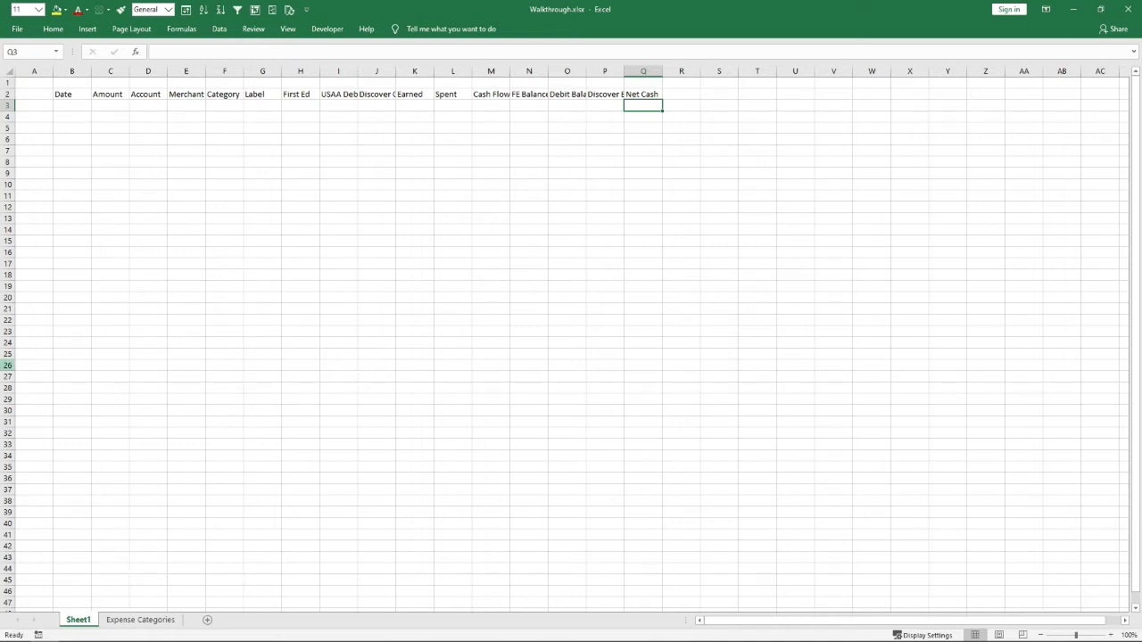
# Rename the Sheet1 worksheet as Data
pyautogui.hotkey('alt', 'Tab')
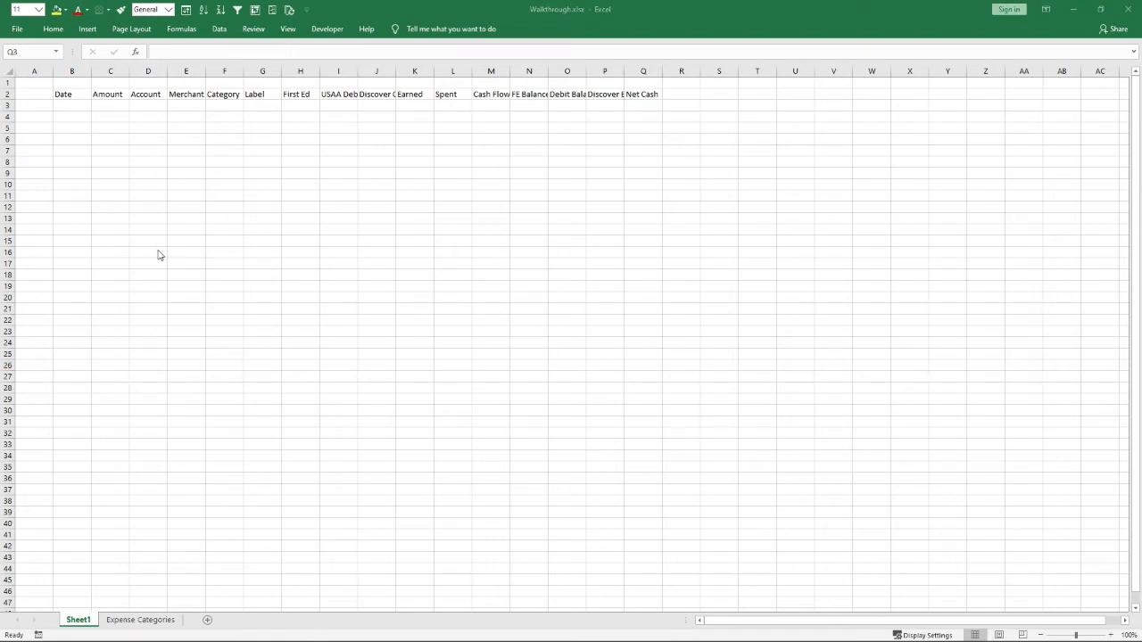
pyautogui.click(159, 317)
pyautogui.doubleClick(80, 617)
pyautogui.write('Data')
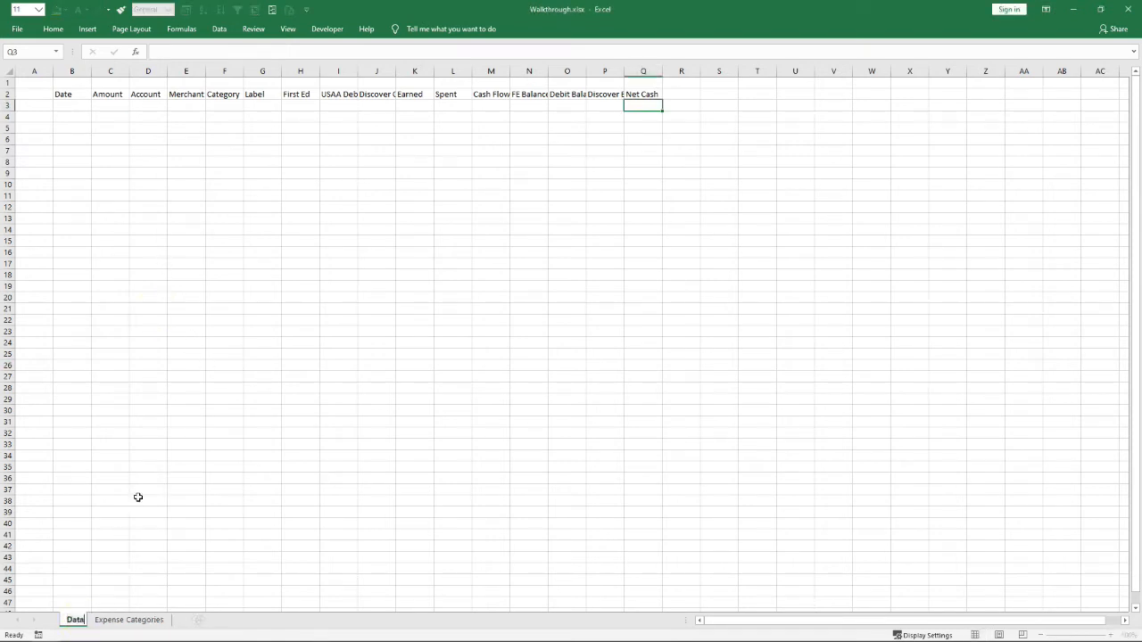
pyautogui.press('Return')
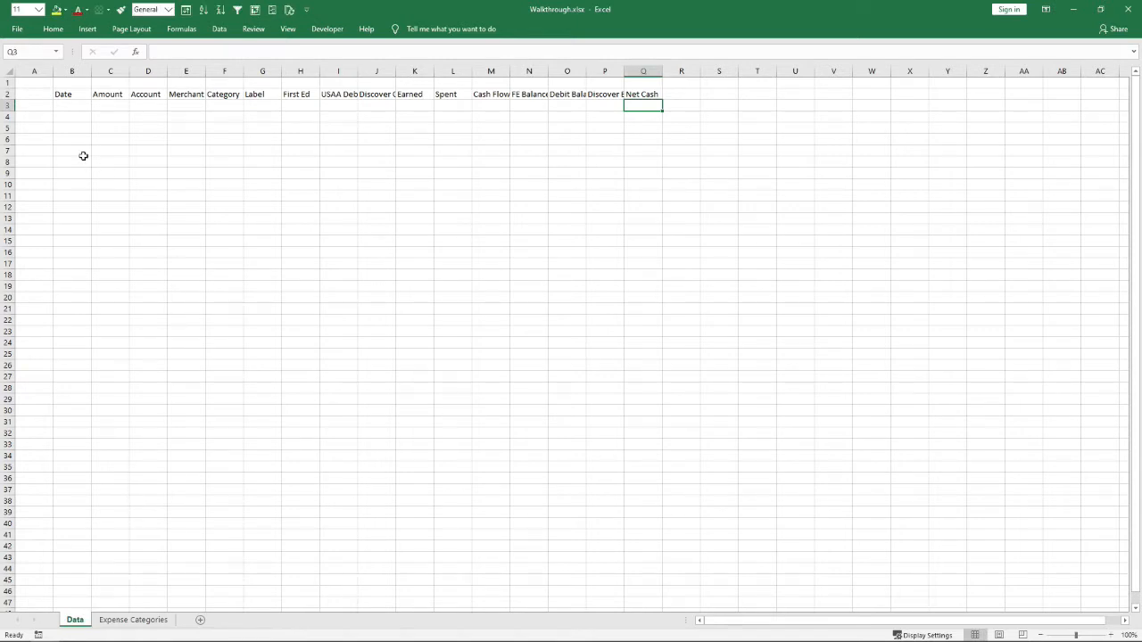
# Make the column headers in B2:Q2 bold
pyautogui.click(67, 92)
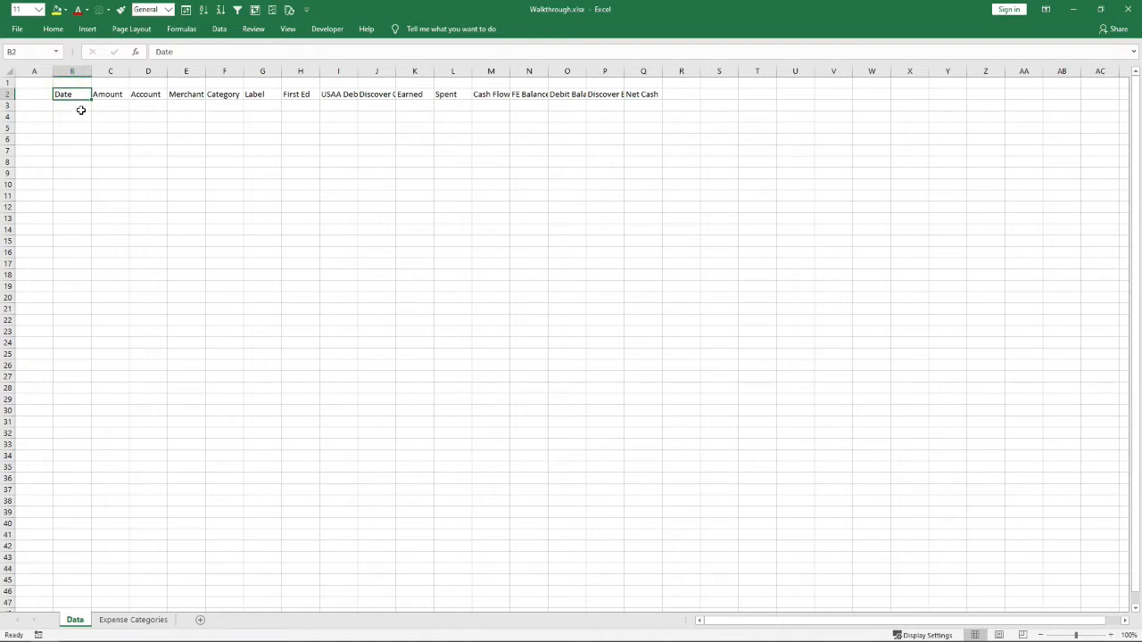
pyautogui.moveTo(69, 95); pyautogui.dragTo(636, 94)
pyautogui.hotkey('ctrl', 'b')
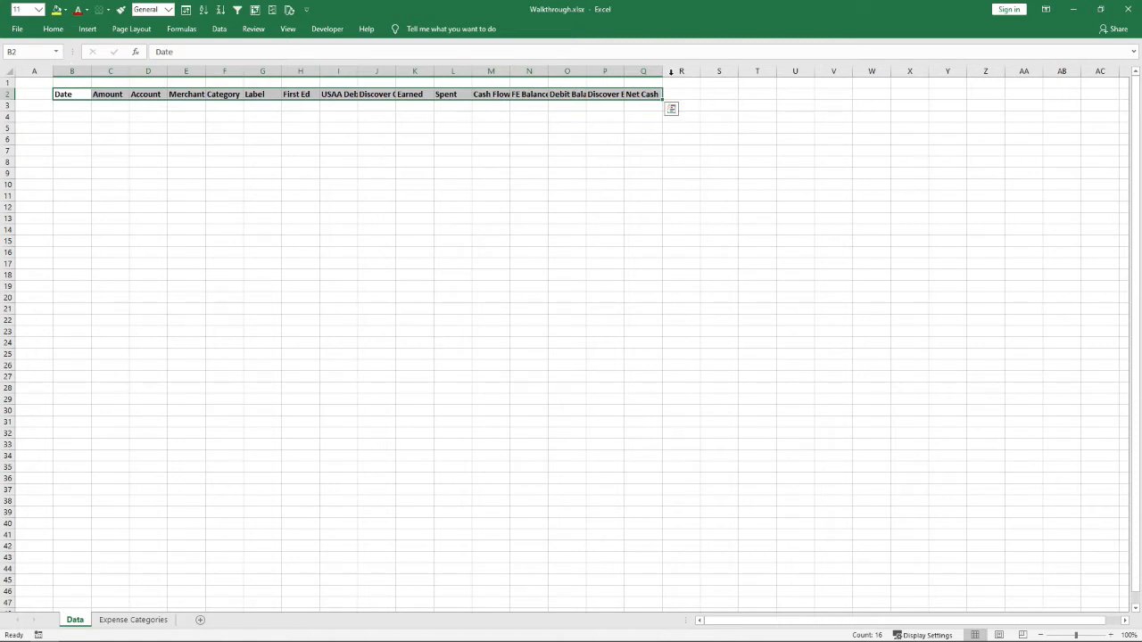
pyautogui.moveTo(72, 94); pyautogui.dragTo(636, 93)
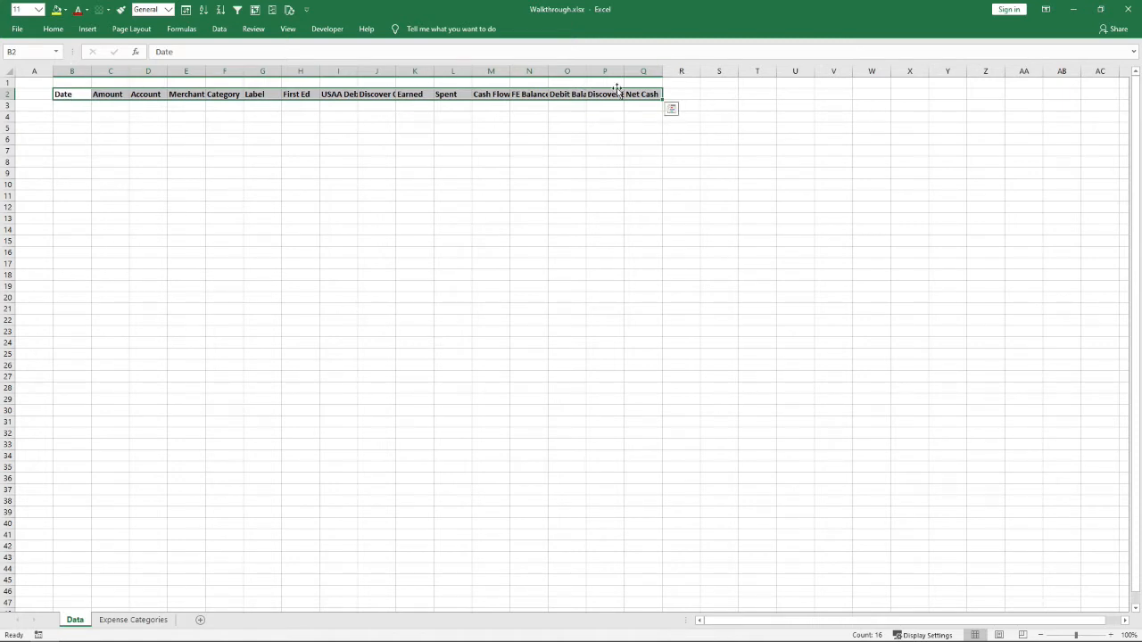
pyautogui.click(64, 94)
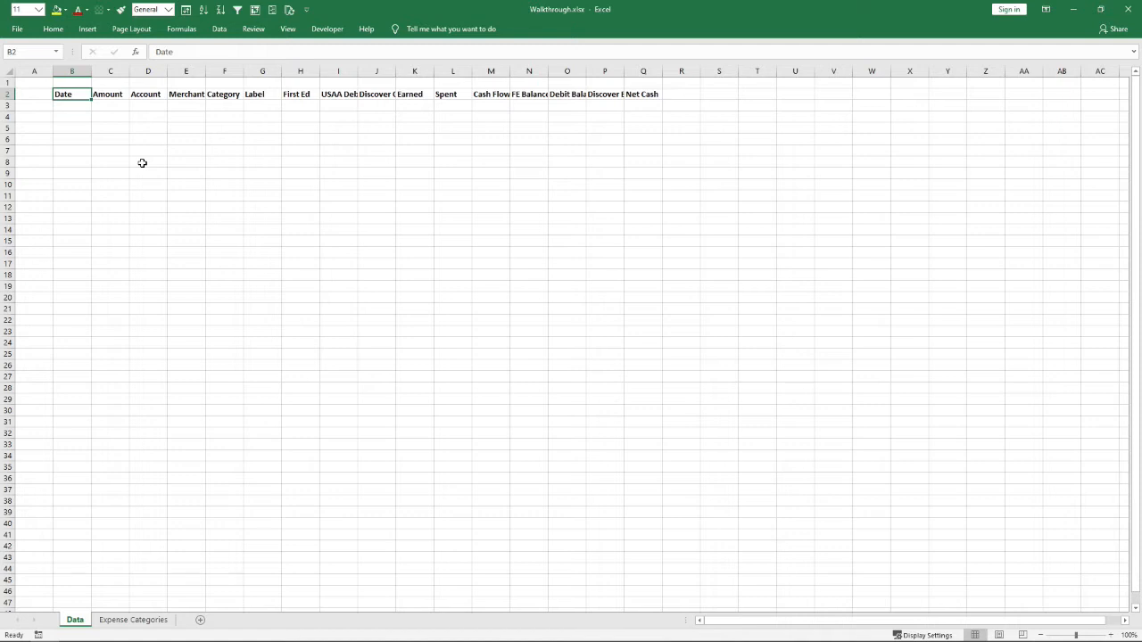
pyautogui.hotkey('ctrl', 'shift', 'Right')
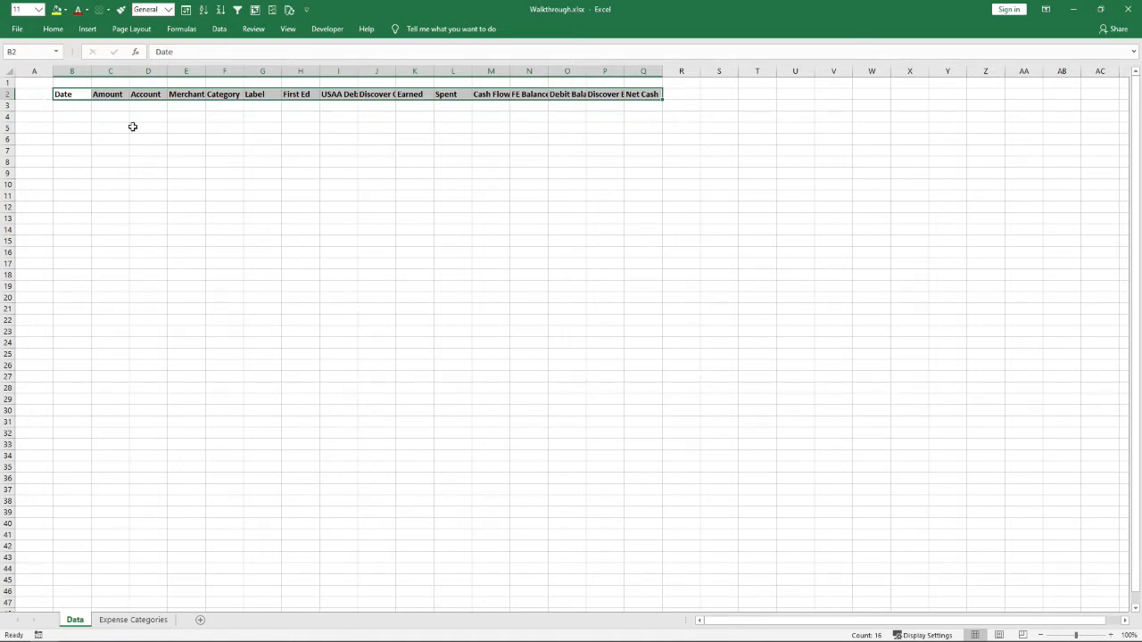
pyautogui.moveTo(71, 117); pyautogui.dragTo(638, 146)
pyautogui.hotkey('ctrl', 'shift', 'Down')
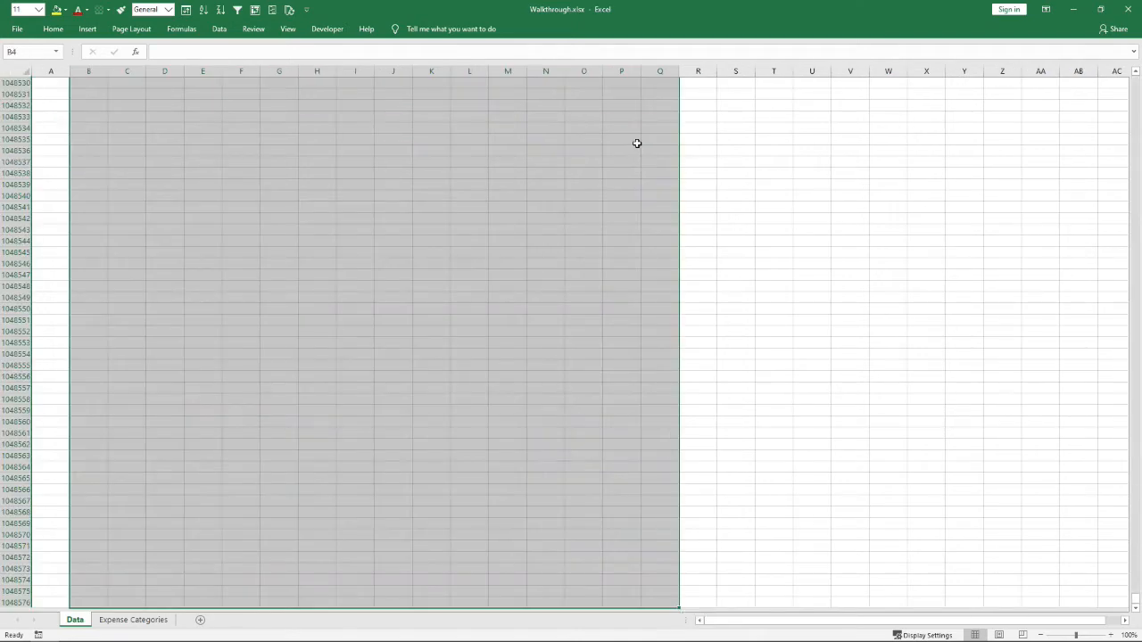
pyautogui.hotkey('ctrl', 'Up')
pyautogui.click(328, 295)
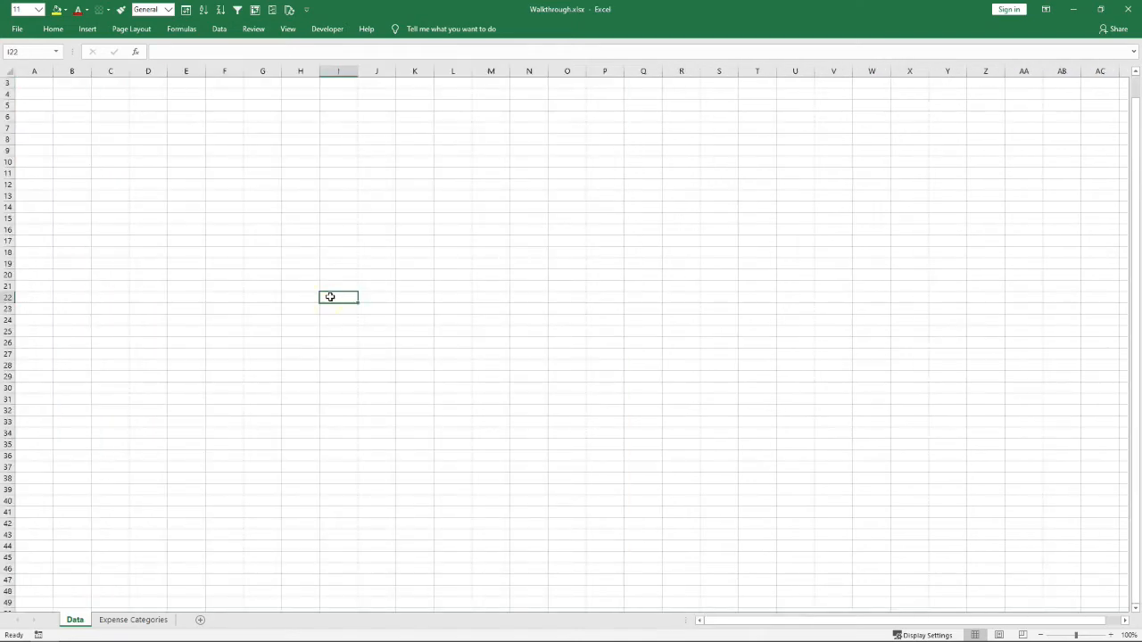
pyautogui.hotkey('ctrl', 'Up')
pyautogui.scroll(1, 78, 92)
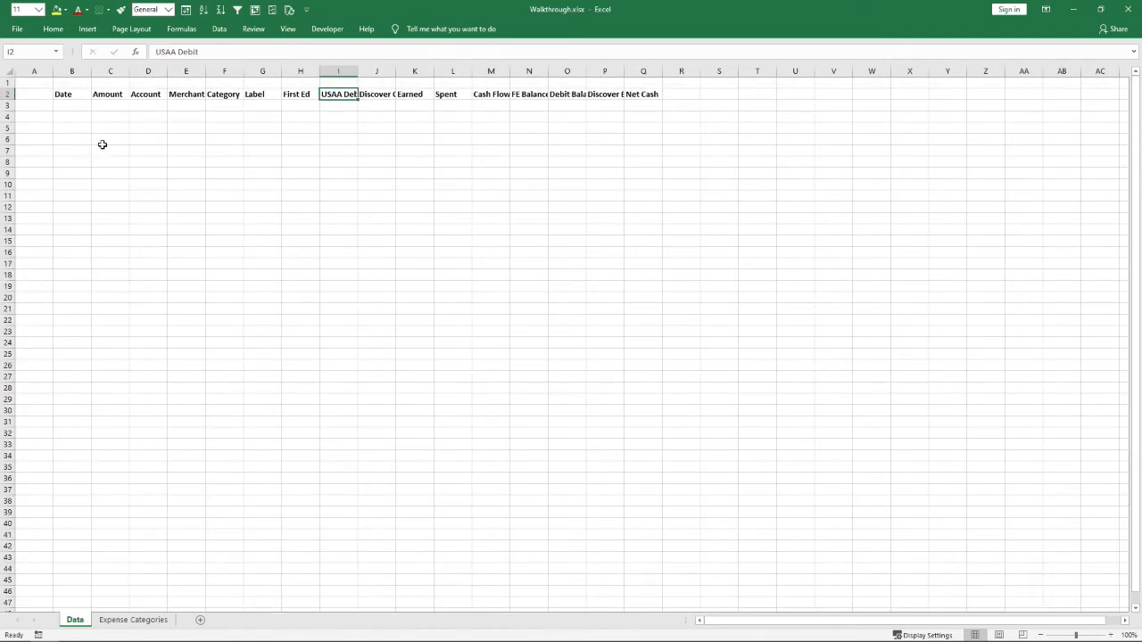
# Apply all borders to the header cells B2:Q2
pyautogui.moveTo(72, 95); pyautogui.dragTo(630, 94)
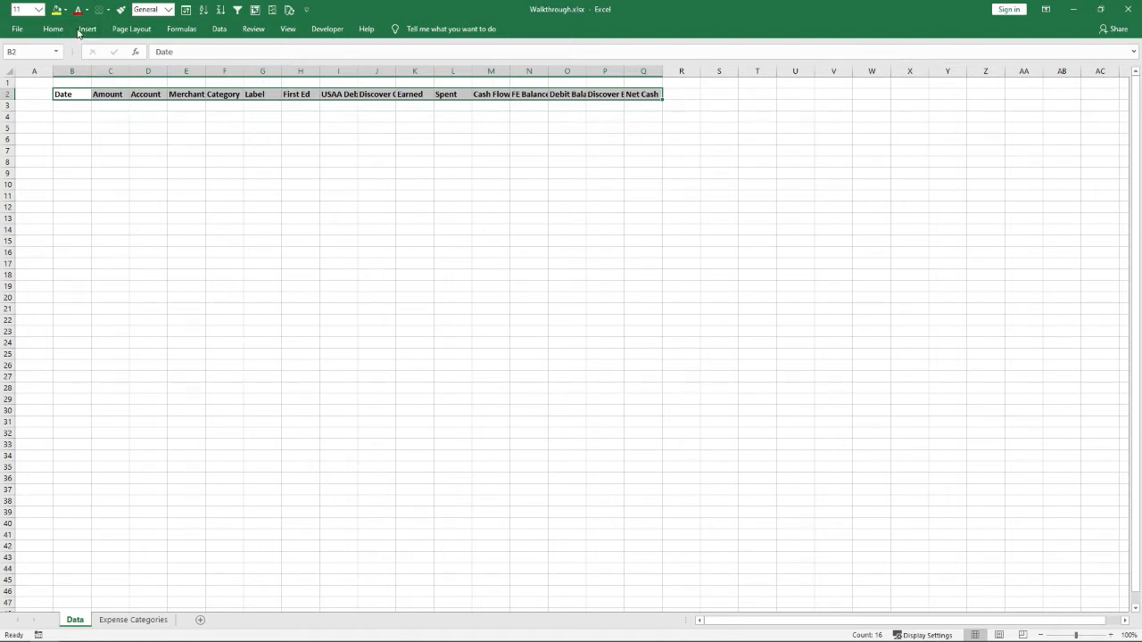
pyautogui.click(107, 9)
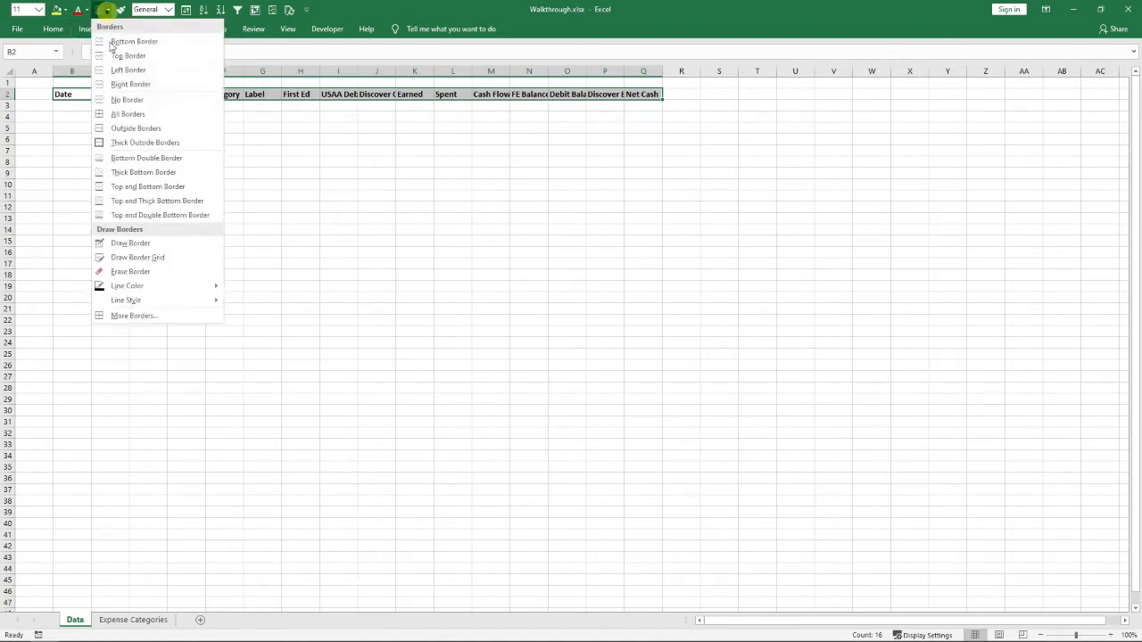
pyautogui.click(117, 114)
# Widen columns B to Q to one equal width so that more of the header text fits
pyautogui.moveTo(71, 71); pyautogui.dragTo(639, 70)
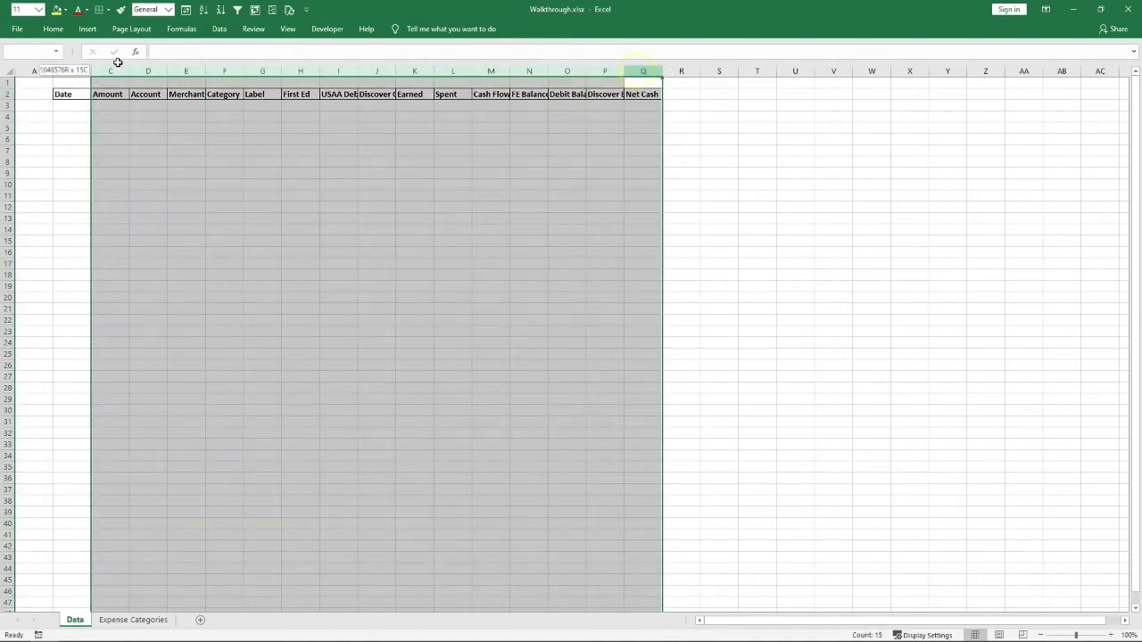
pyautogui.moveTo(91, 70); pyautogui.dragTo(102, 70)
pyautogui.click(176, 192)
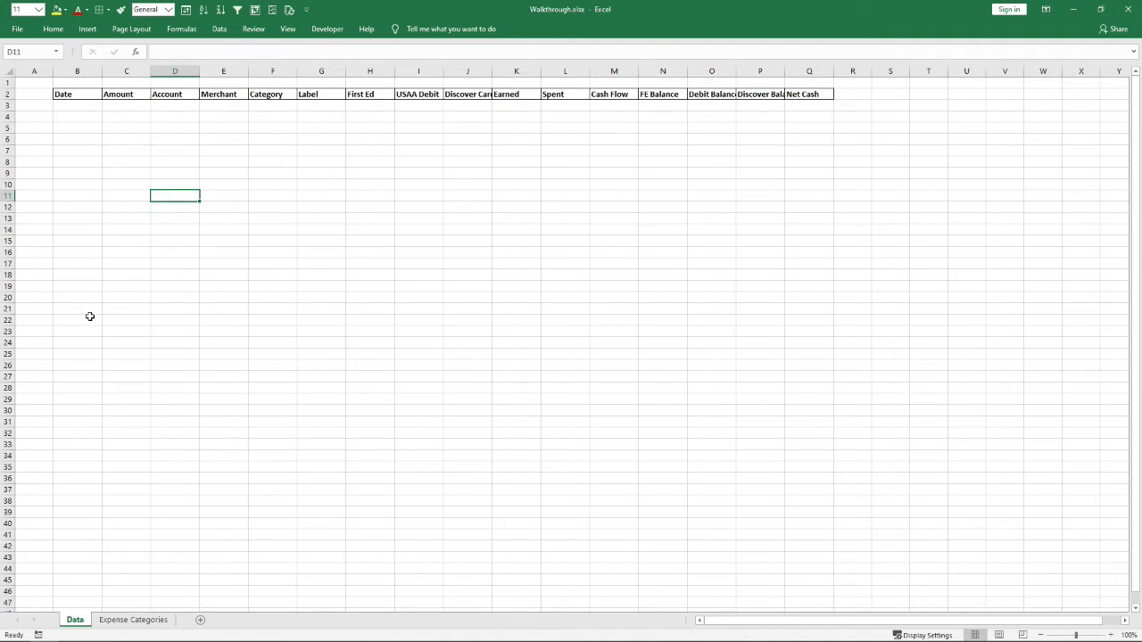
# Fill B3:G7 with five sample transactions dated 2-Jan to 9-Feb, including the TextNow, King Soopers, Paycheck, Loaf n Jug and Thriftbooks entries
pyautogui.write('2-Jan\t-19.99\tUSAA Debit\tTextNow\tPersonal\tCell Phone 5-Jan\t33.73\tDiscover Card\tKing Soopers\tGroceries\t 15-Jan\t1200\tFirst Ed\t\t\tPaycheck 4-Feb\t48.19\tDiscover Card\tLoaf n Jug\tGasoline\t 9-Feb\t-5.19\tUSAA Debit\tThriftbooks\tPersonal\tLeonardo Davinci book')
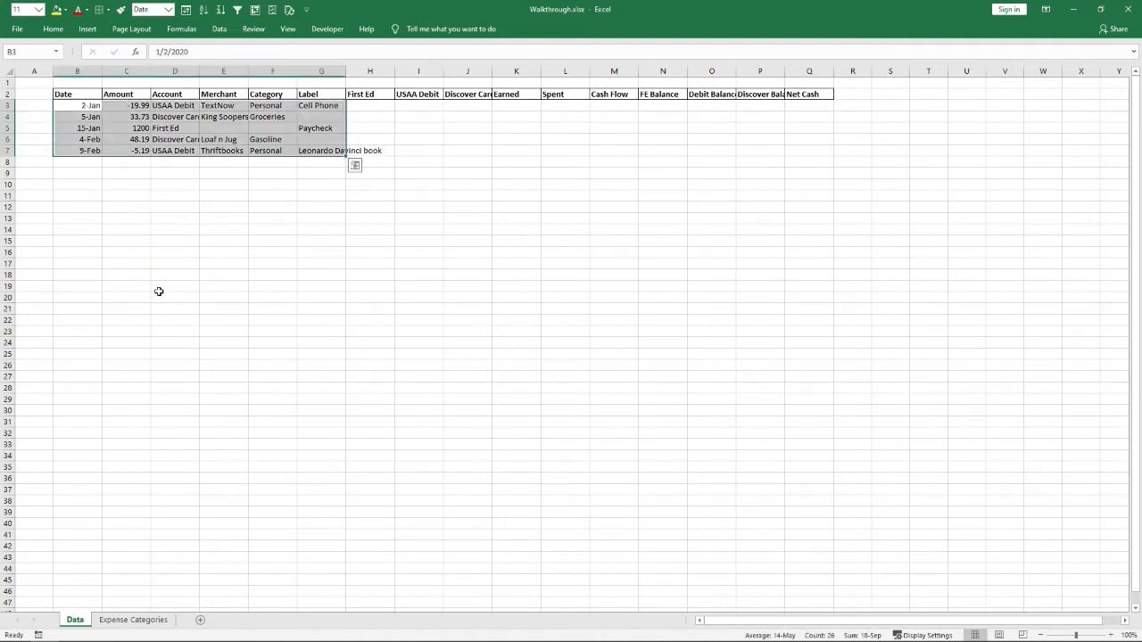
pyautogui.click(161, 283)
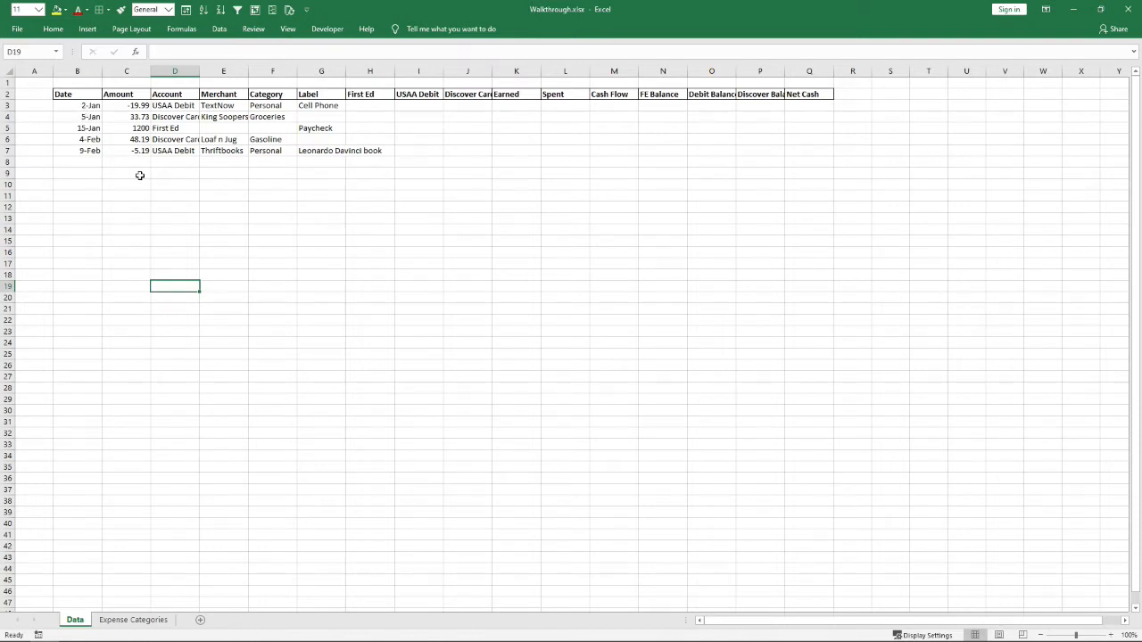
# Widen columns B to Q slightly further, keeping them all equal, to accommodate the account and merchant entries
pyautogui.moveTo(77, 71); pyautogui.dragTo(790, 68)
pyautogui.doubleClick(790, 68)
pyautogui.click(294, 253)
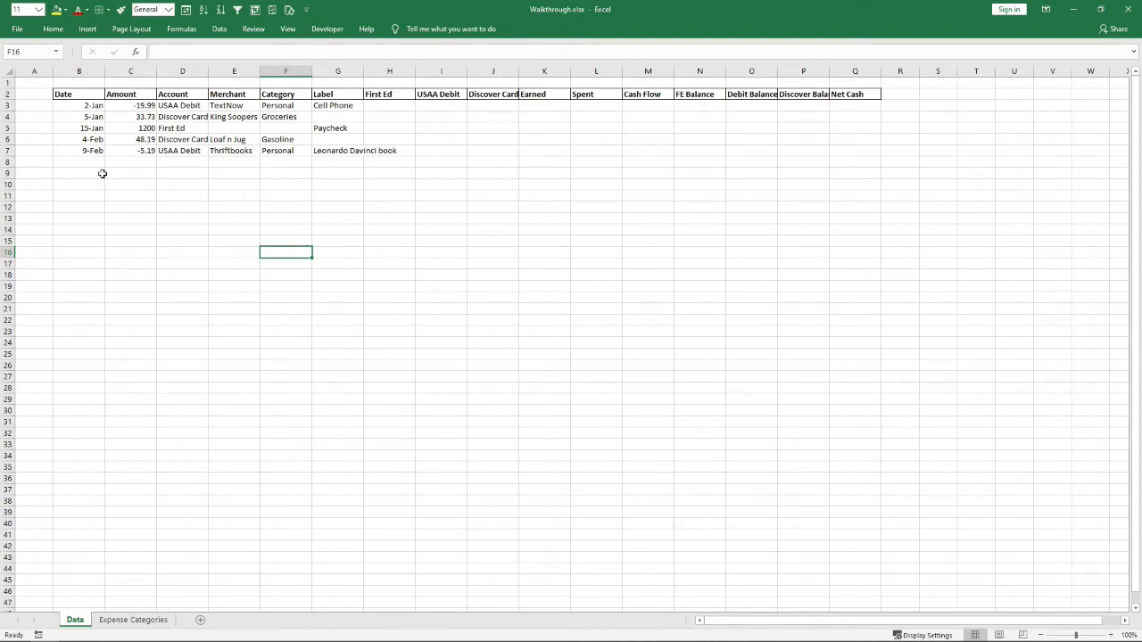
# Select the transaction dates in B3:B7 and keep the Home ribbon permanently expanded
pyautogui.moveTo(78, 105); pyautogui.dragTo(76, 149)
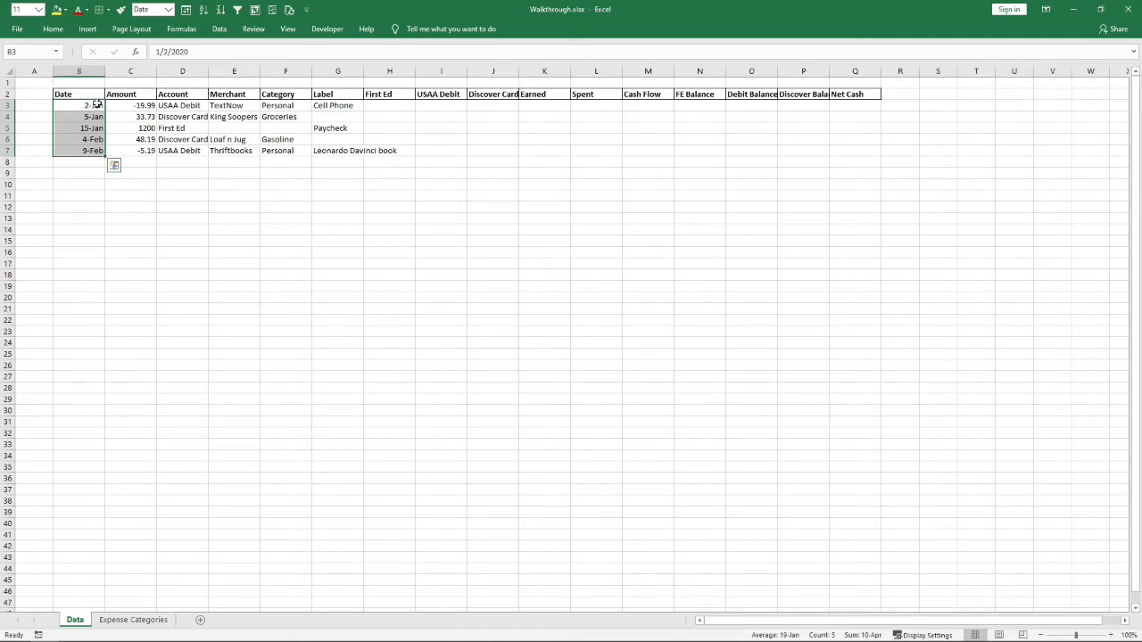
pyautogui.click(149, 10)
pyautogui.click(52, 29)
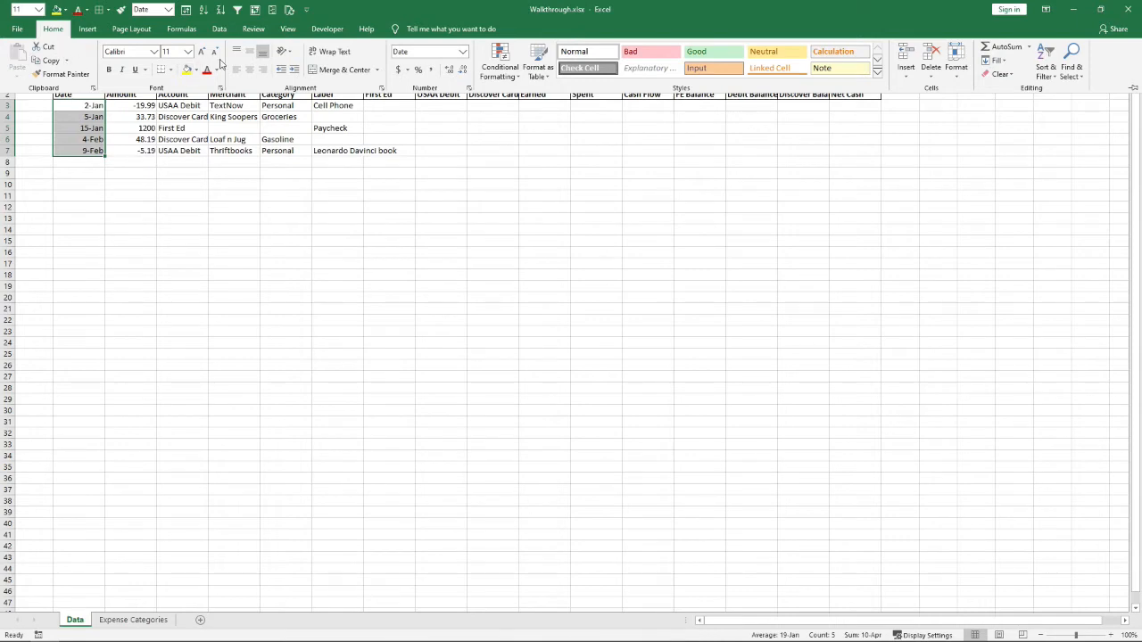
pyautogui.rightClick(342, 13)
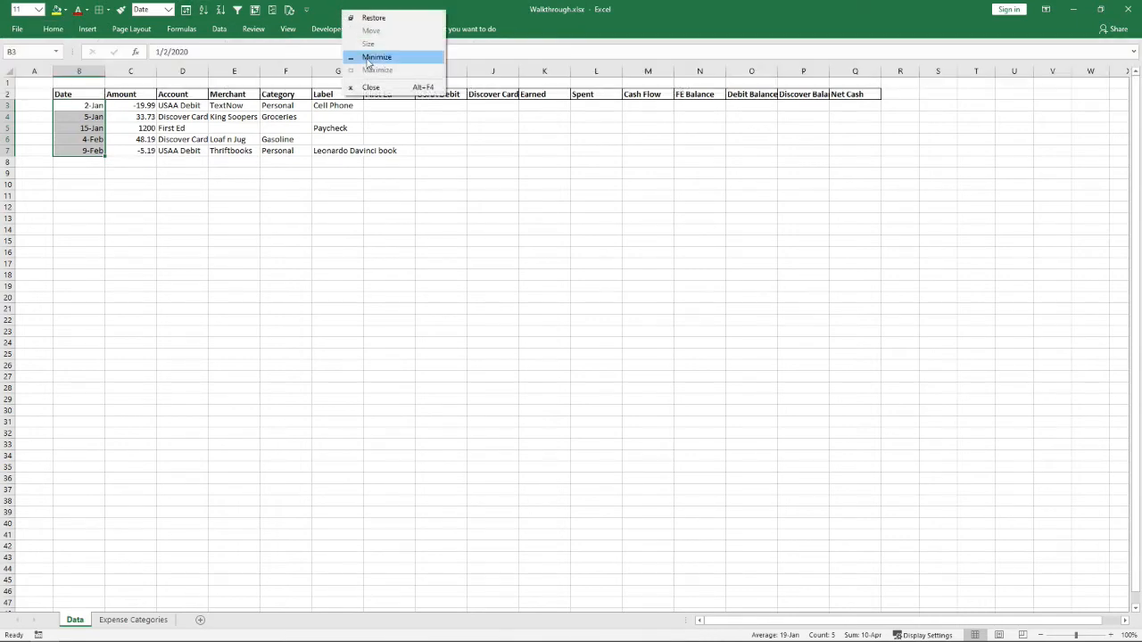
pyautogui.doubleClick(53, 29)
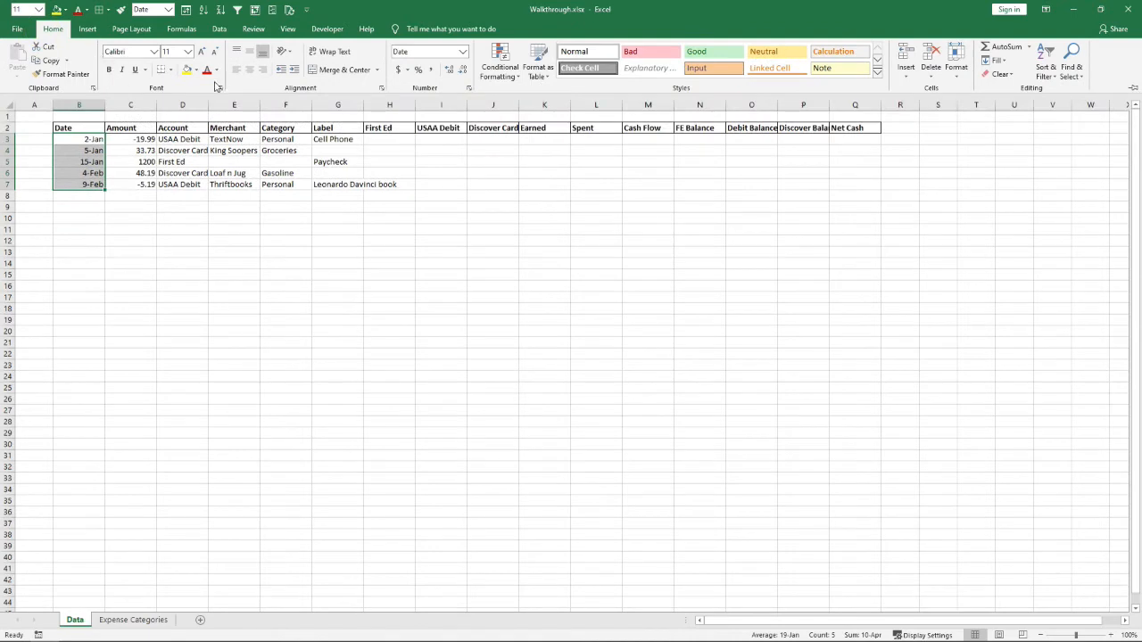
pyautogui.rightClick(219, 83)
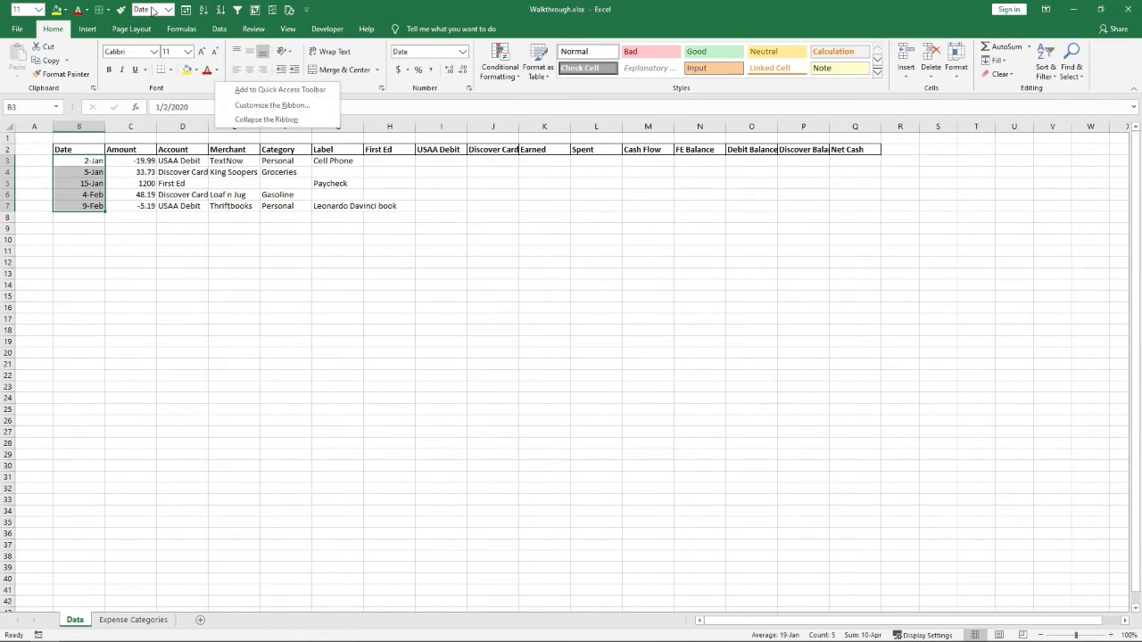
pyautogui.click(358, 6)
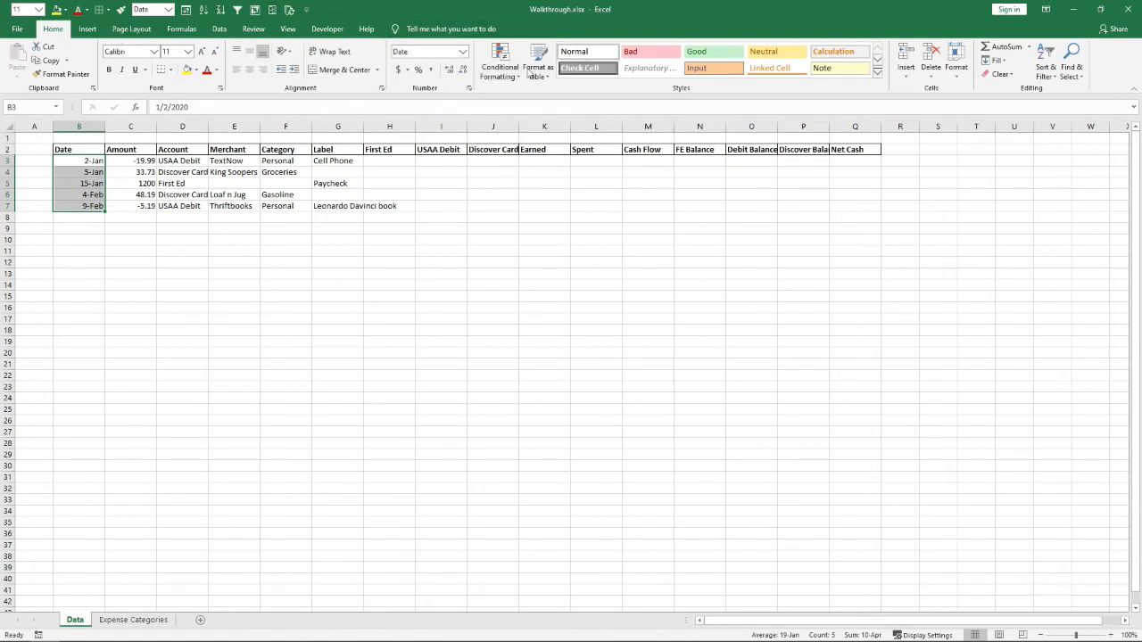
pyautogui.rightClick(506, 66)
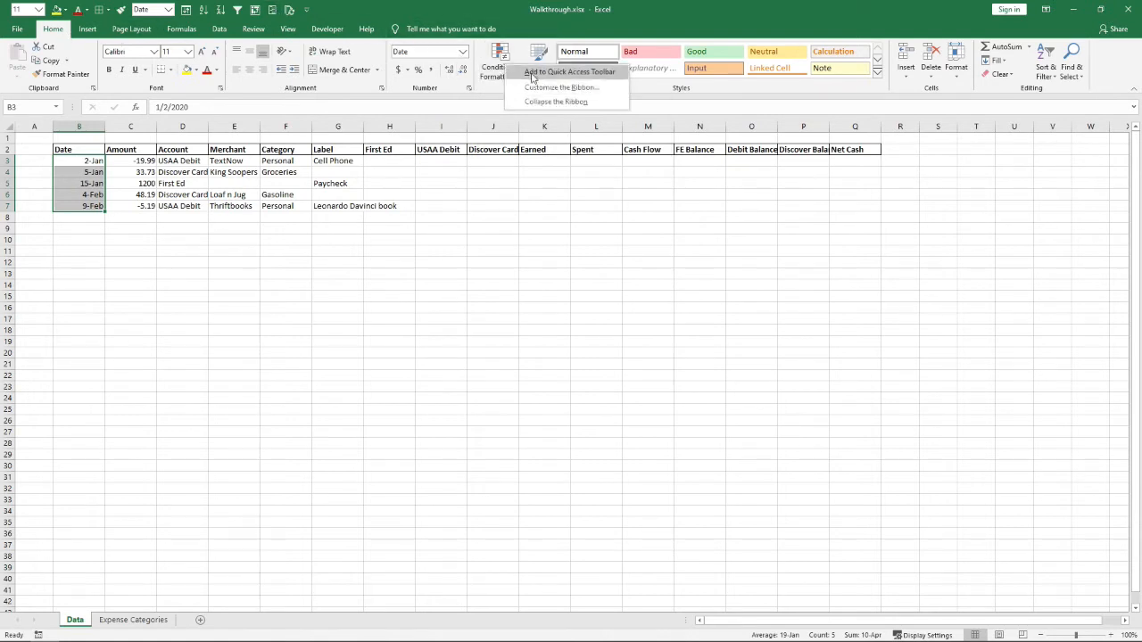
pyautogui.click(367, 11)
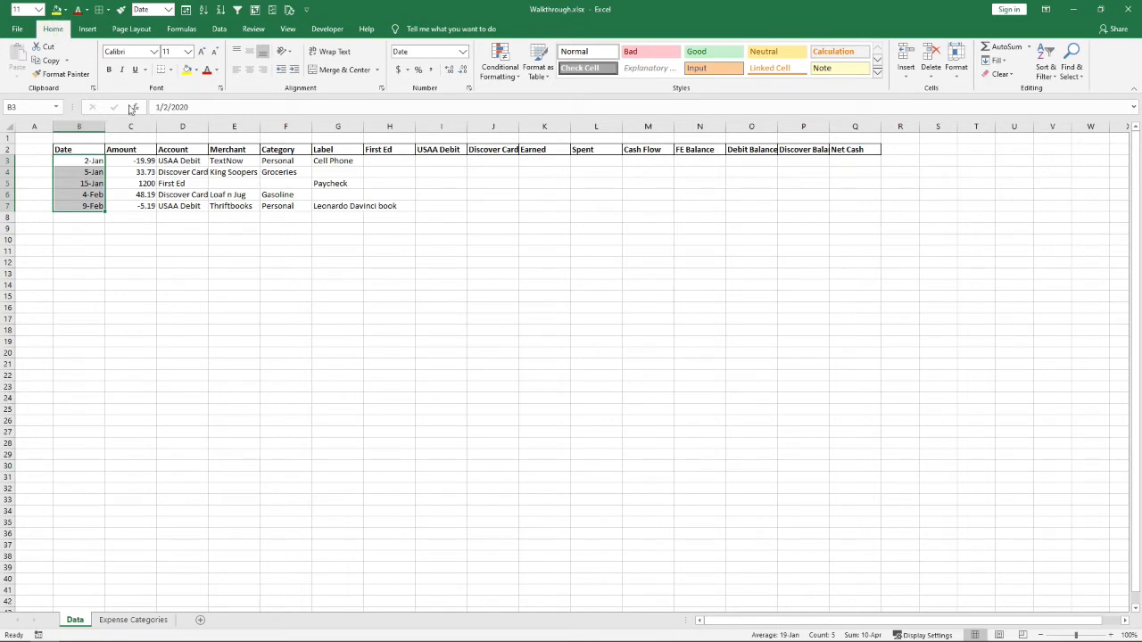
# Collapse the ribbon so that only its tab names remain
pyautogui.click(191, 241)
pyautogui.rightClick(180, 84)
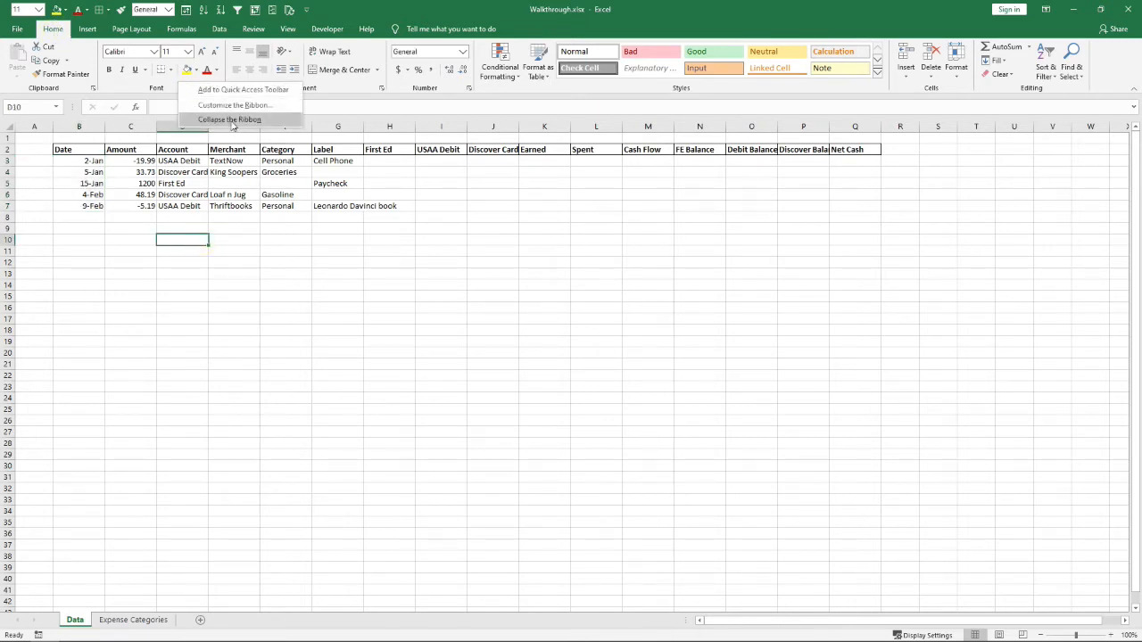
pyautogui.press('Escape')
pyautogui.hotkey('ctrl', 'F1')
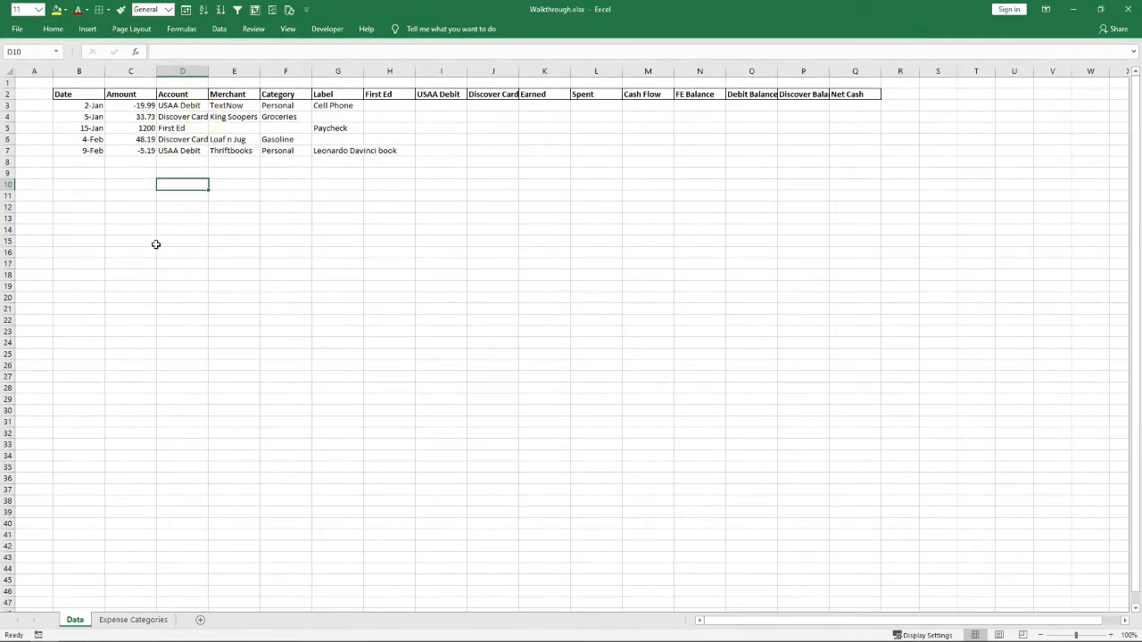
# Format the transaction dates in B3:B7 as short dates showing month, day and four-digit year
pyautogui.click(84, 106)
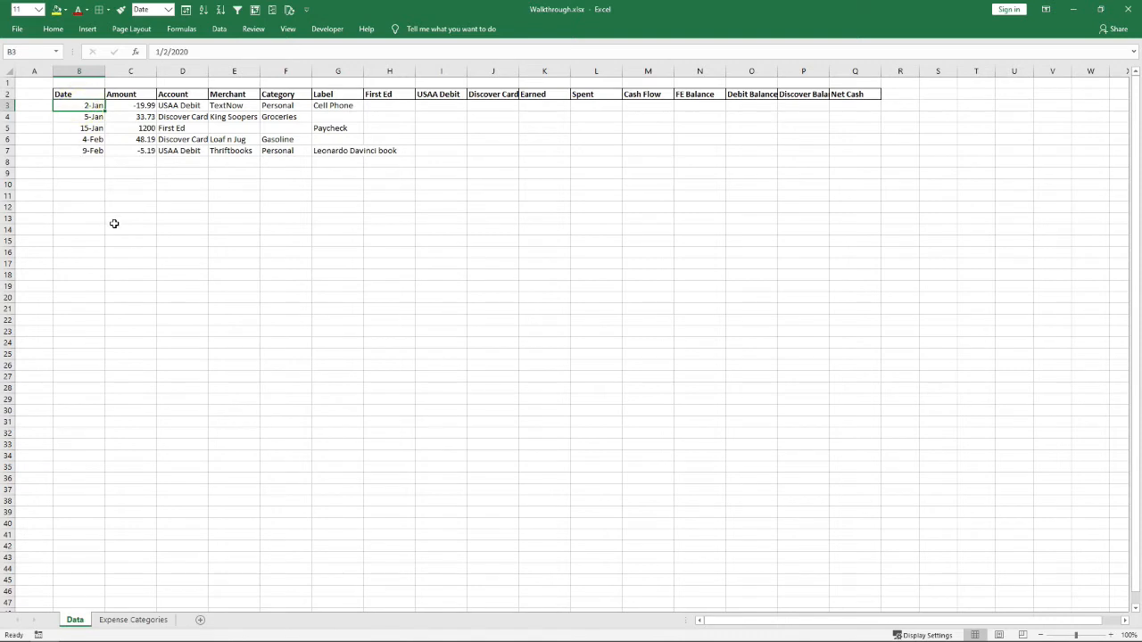
pyautogui.hotkey('ctrl', 'shift', 'Down')
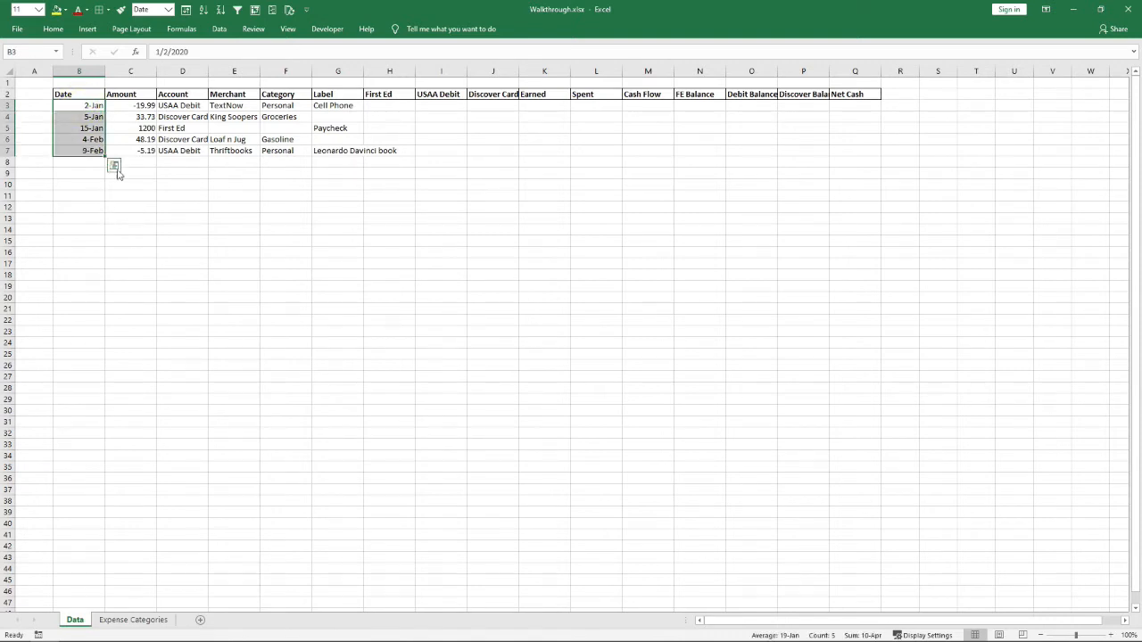
pyautogui.click(148, 9)
pyautogui.press('Return')
# Apply the Currency number format to the transaction amounts in C3:C7
pyautogui.click(128, 106)
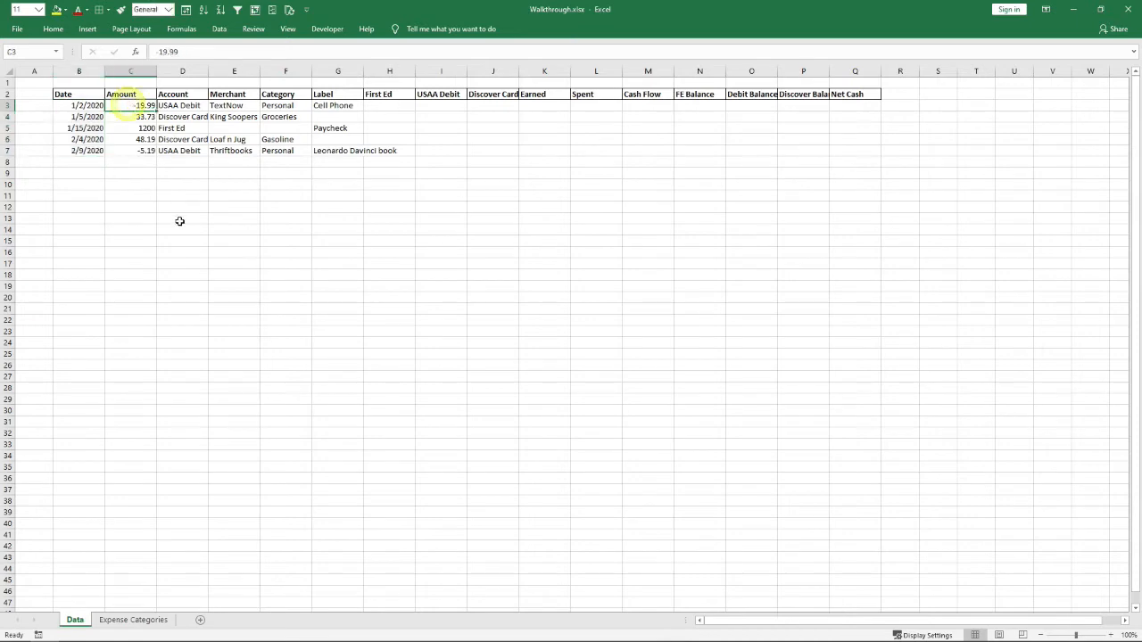
pyautogui.hotkey('ctrl', 'shift', 'Down')
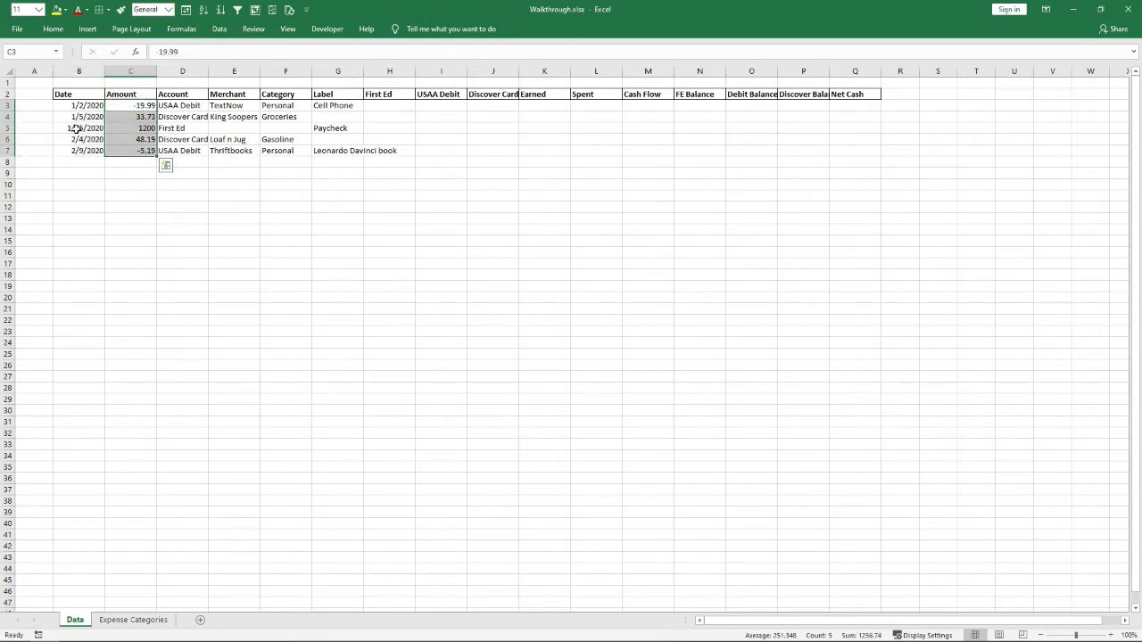
pyautogui.click(146, 10)
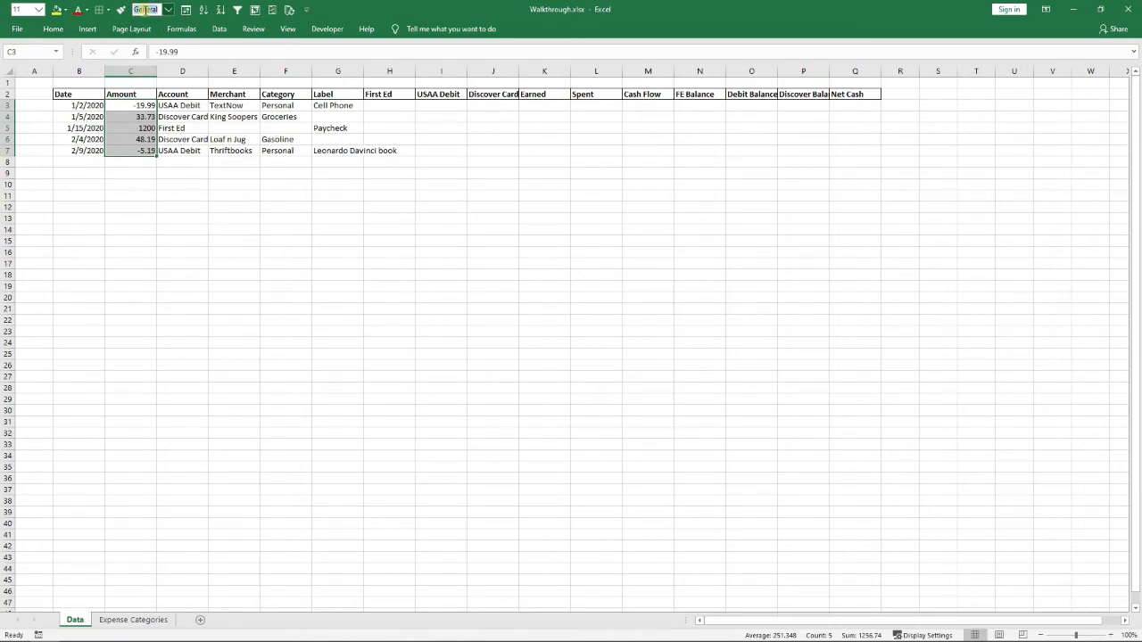
pyautogui.write('Currency')
pyautogui.press('Return')
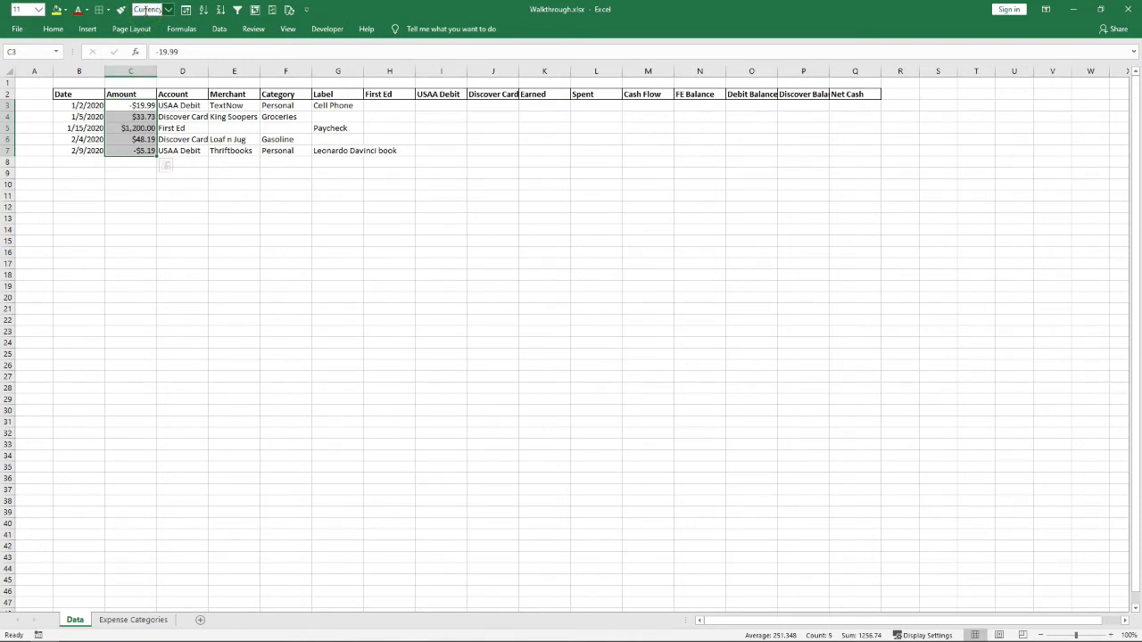
pyautogui.click(123, 188)
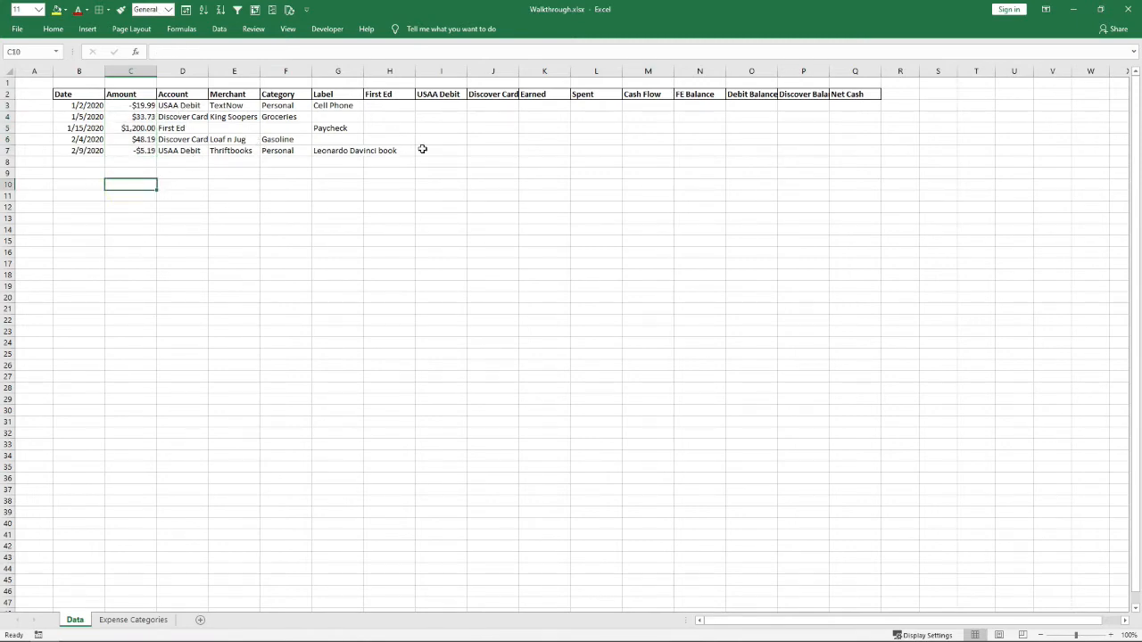
# Widen columns B to Q equally and autofit the Label column G to its longest entry
pyautogui.moveTo(89, 71); pyautogui.dragTo(890, 71)
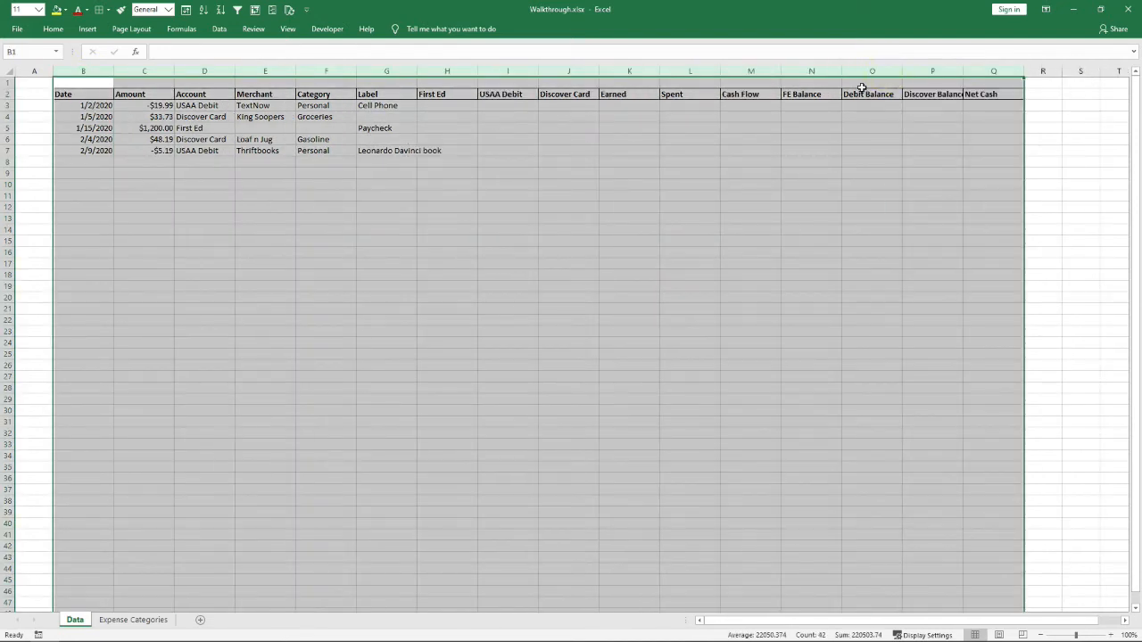
pyautogui.click(649, 128)
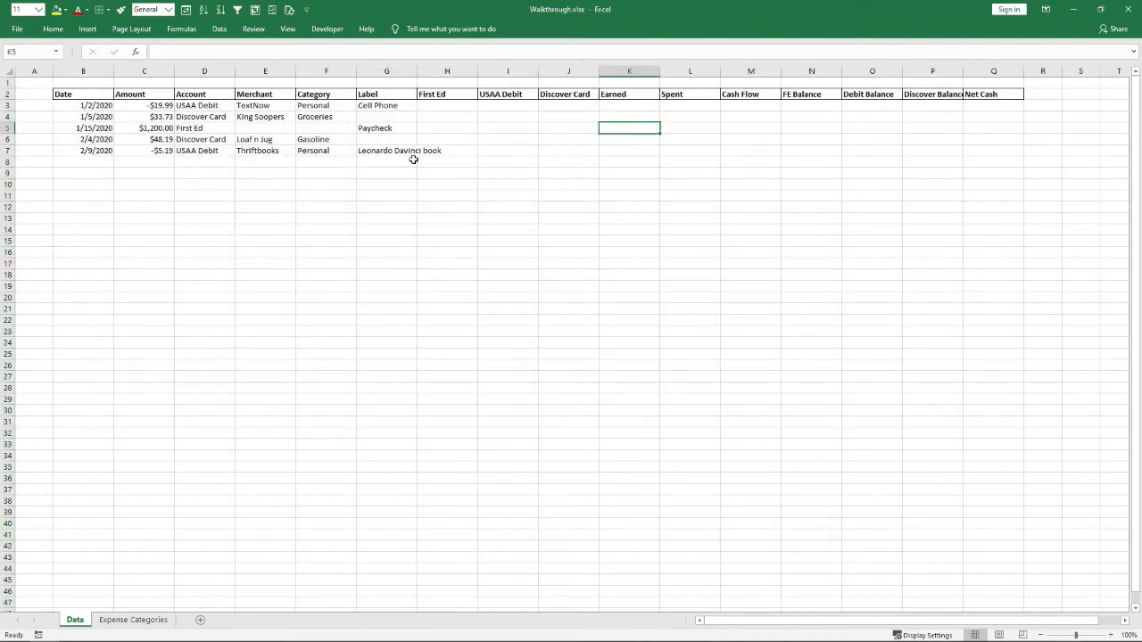
pyautogui.doubleClick(416, 70)
# Apply the Currency number format to columns H to Q from row 3 down to the end of the sheet
pyautogui.moveTo(469, 106); pyautogui.dragTo(495, 104)
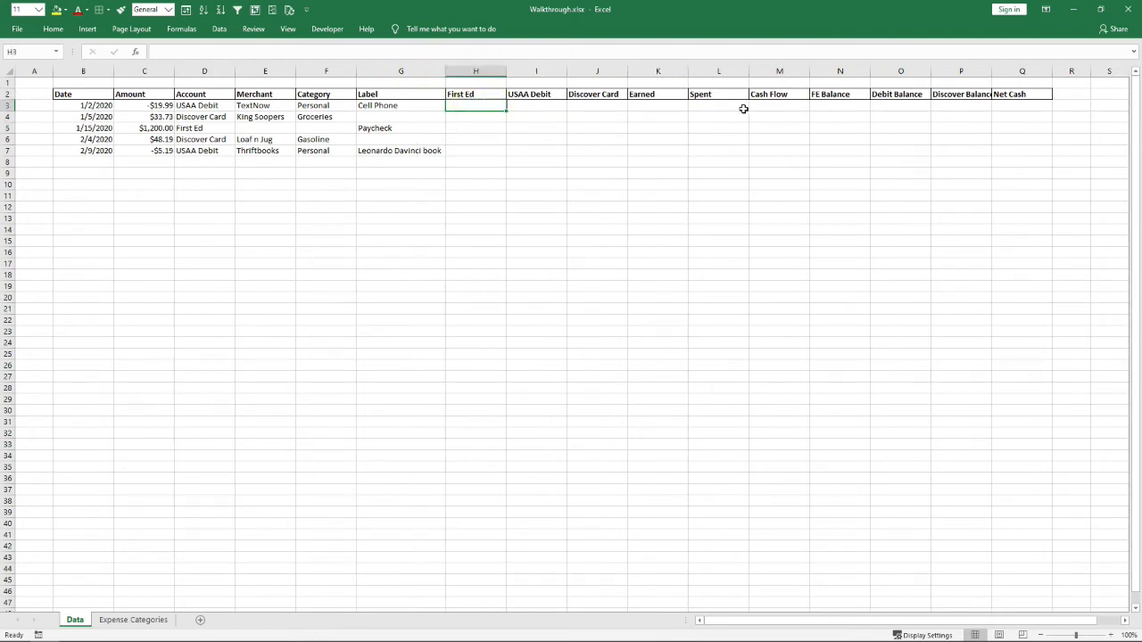
pyautogui.moveTo(1019, 107); pyautogui.dragTo(471, 109)
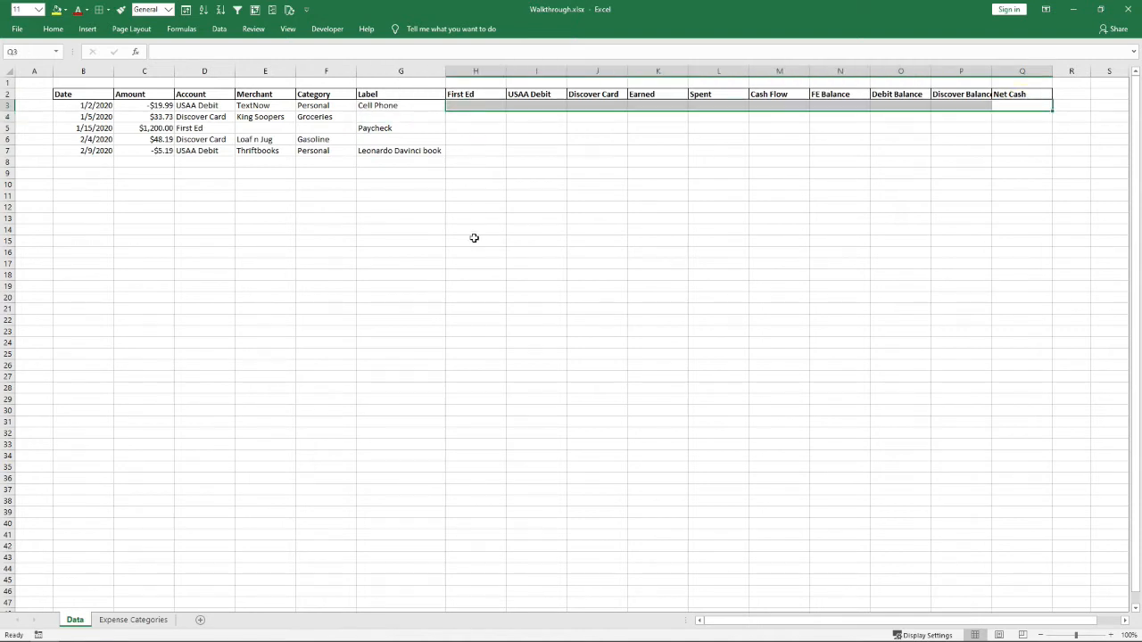
pyautogui.hotkey('ctrl', 'shift', 'Down')
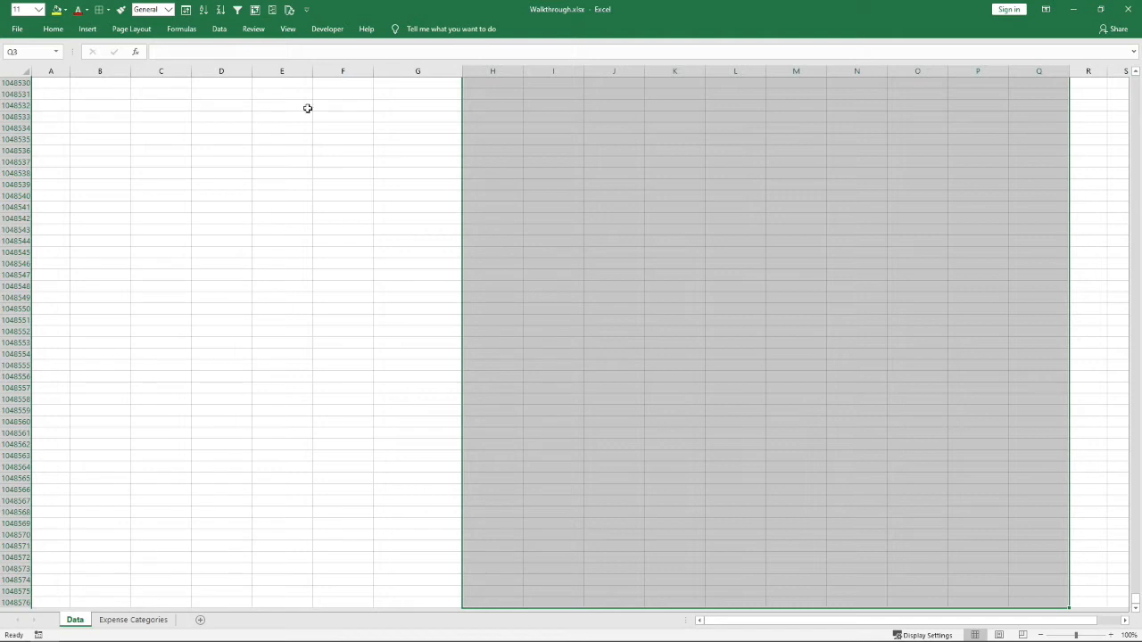
pyautogui.click(153, 10)
pyautogui.write('Currency')
pyautogui.press('Return')
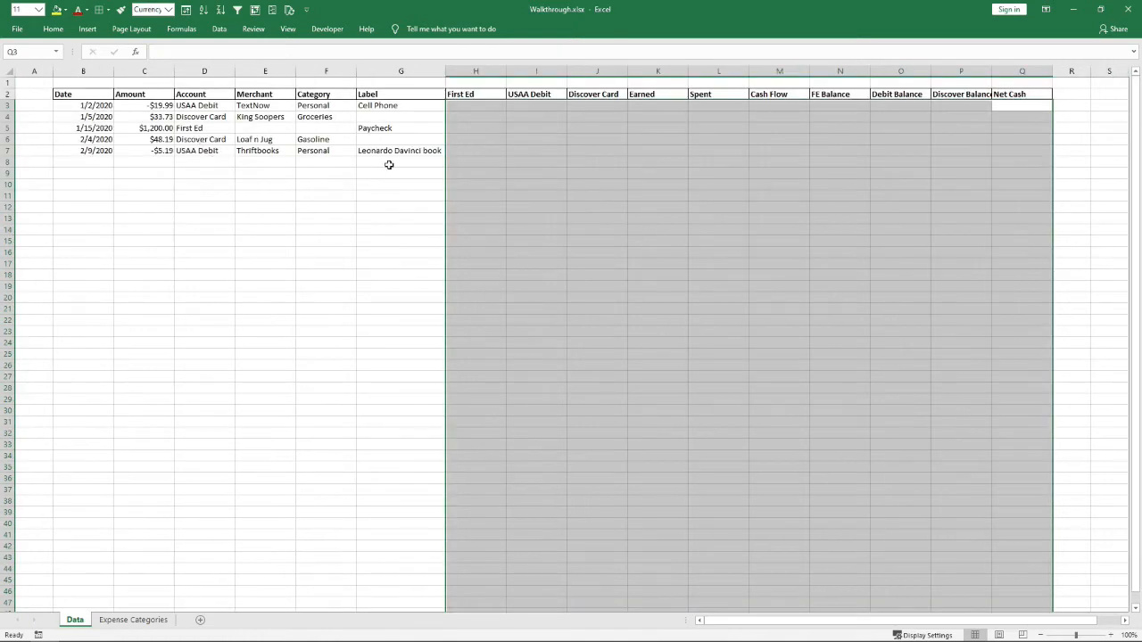
# Convert the transaction range B2:Q7 into an Excel table with headers
pyautogui.click(137, 106)
pyautogui.click(148, 197)
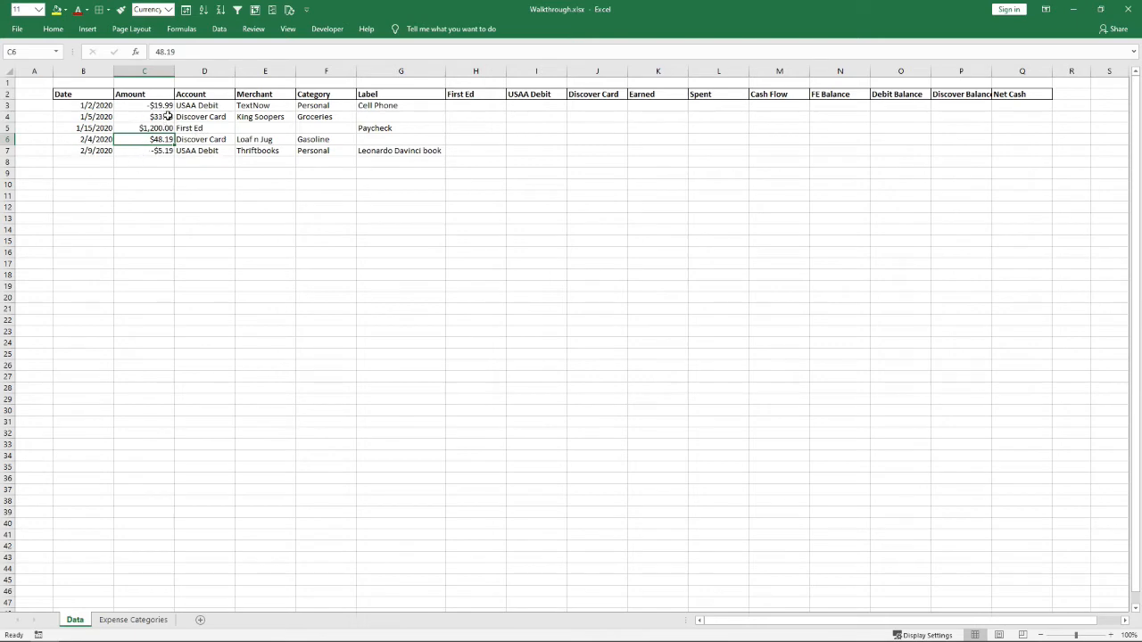
pyautogui.click(205, 116)
pyautogui.click(147, 127)
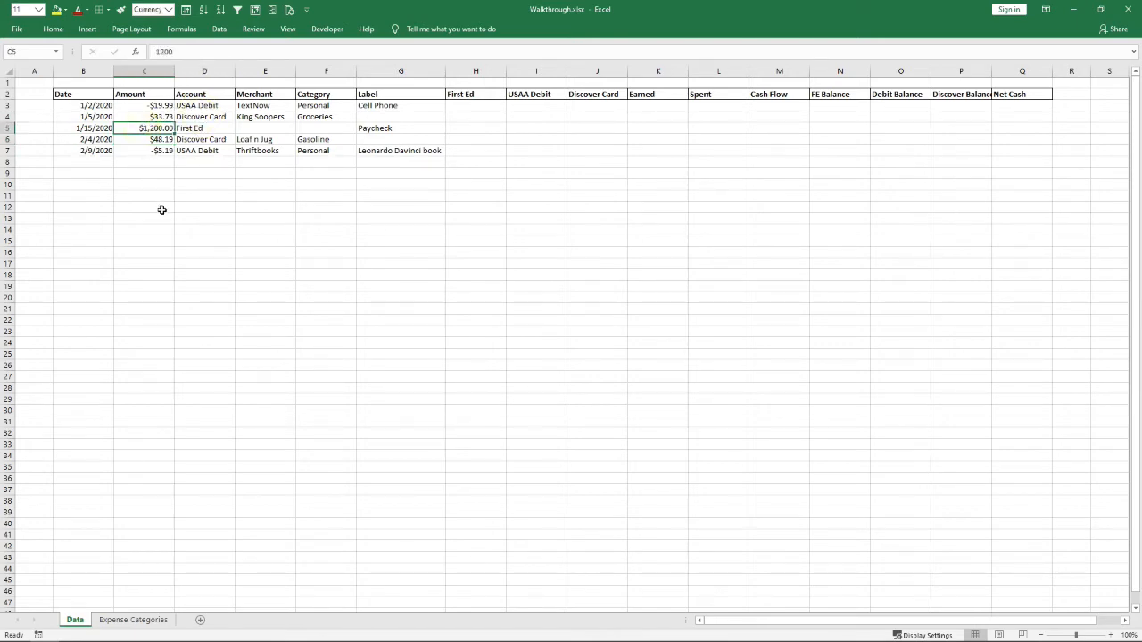
pyautogui.hotkey('ctrl', 't')
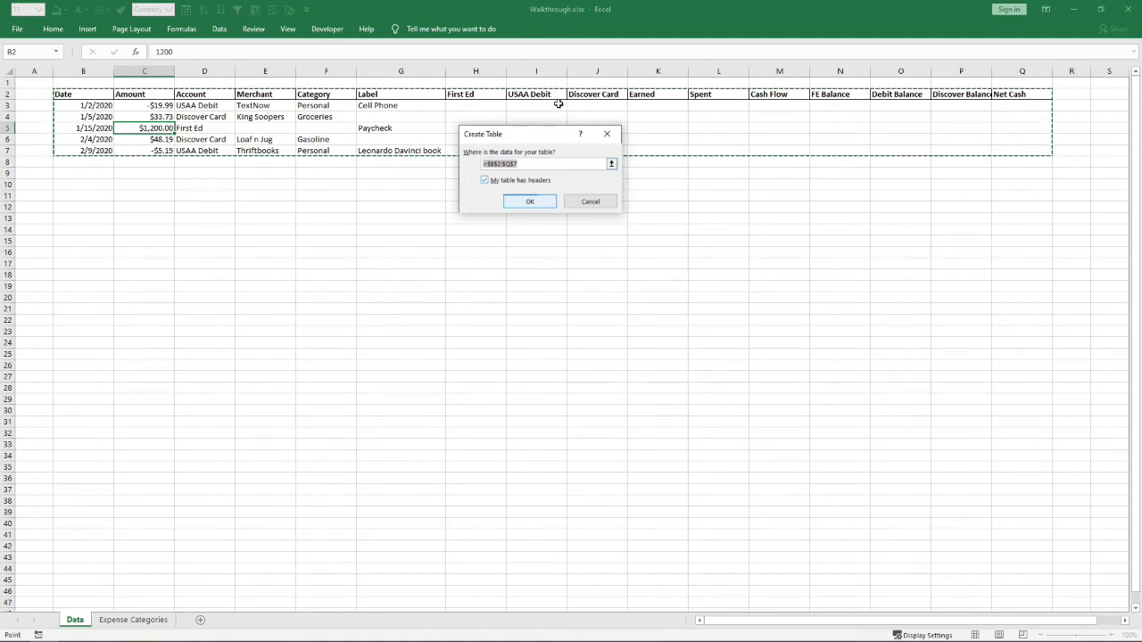
pyautogui.click(530, 204)
pyautogui.click(133, 197)
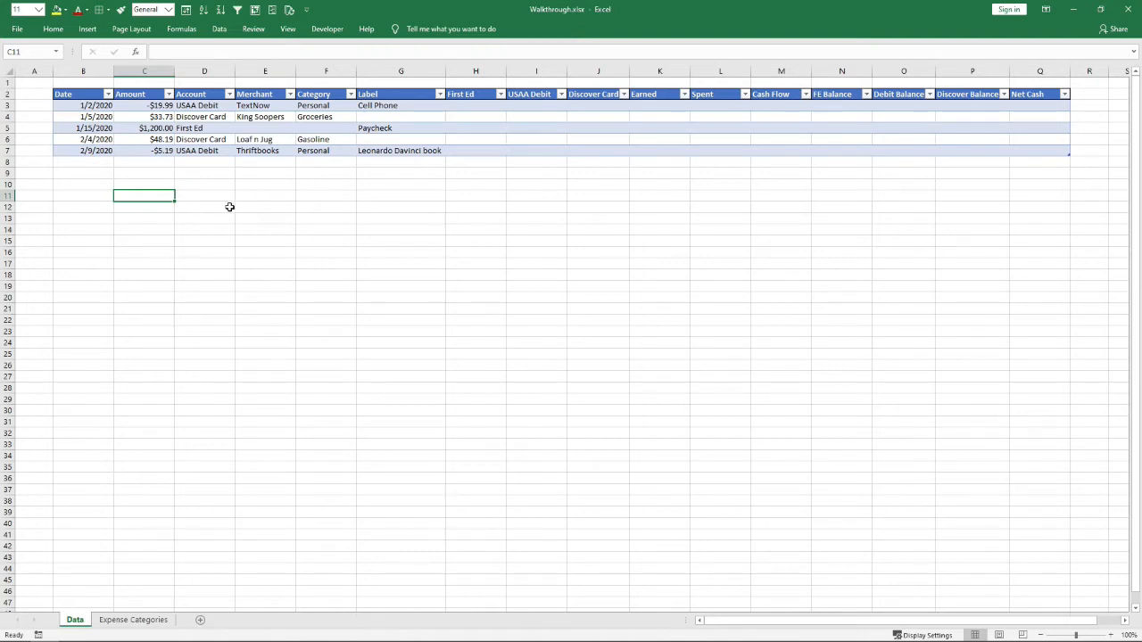
# Add a transaction in row 8 dated 2/18/2020 for 22.4, with account Discover Card, merchant Albertson's and category Groceries
pyautogui.click(99, 164)
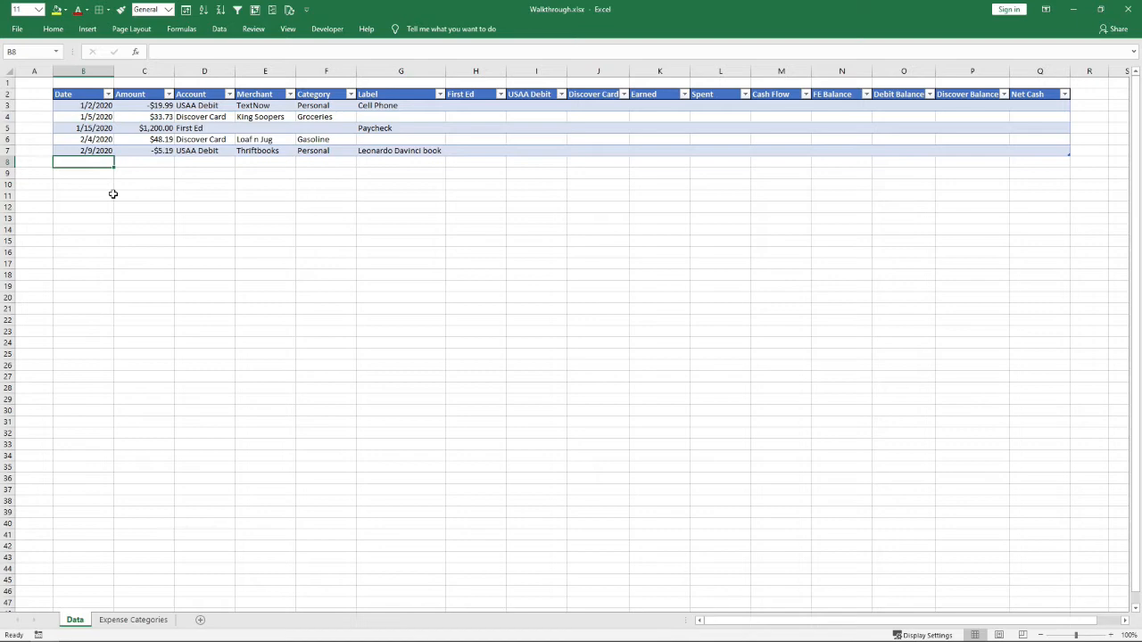
pyautogui.write('2')
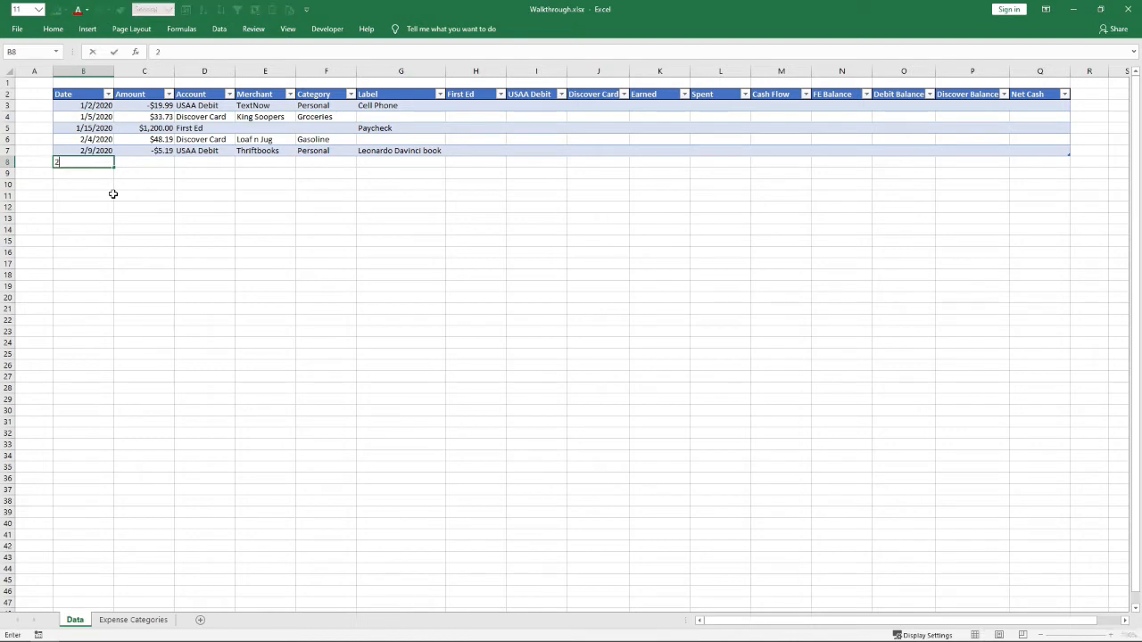
pyautogui.write('/18/2020')
pyautogui.press('Tab')
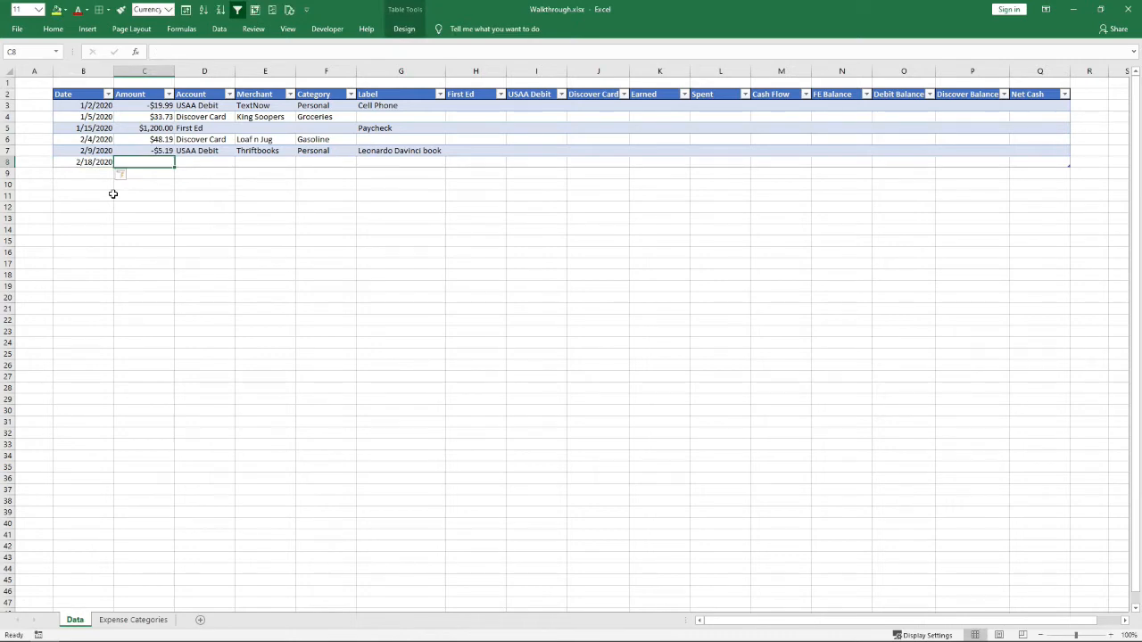
pyautogui.write('22.4')
pyautogui.press('Tab')
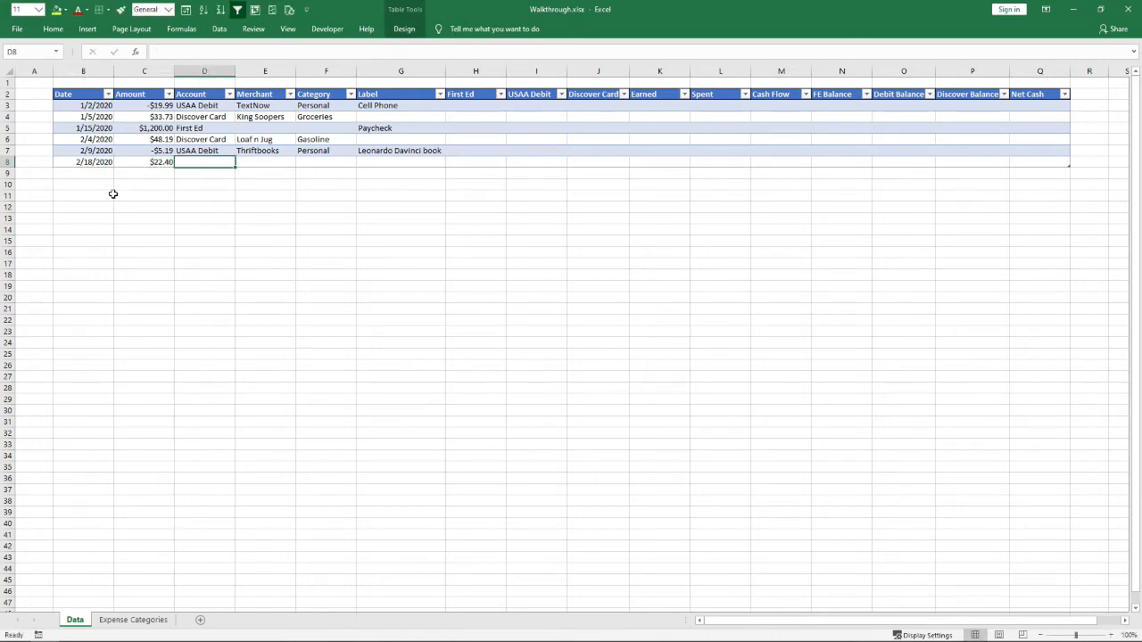
pyautogui.write('Discover Card')
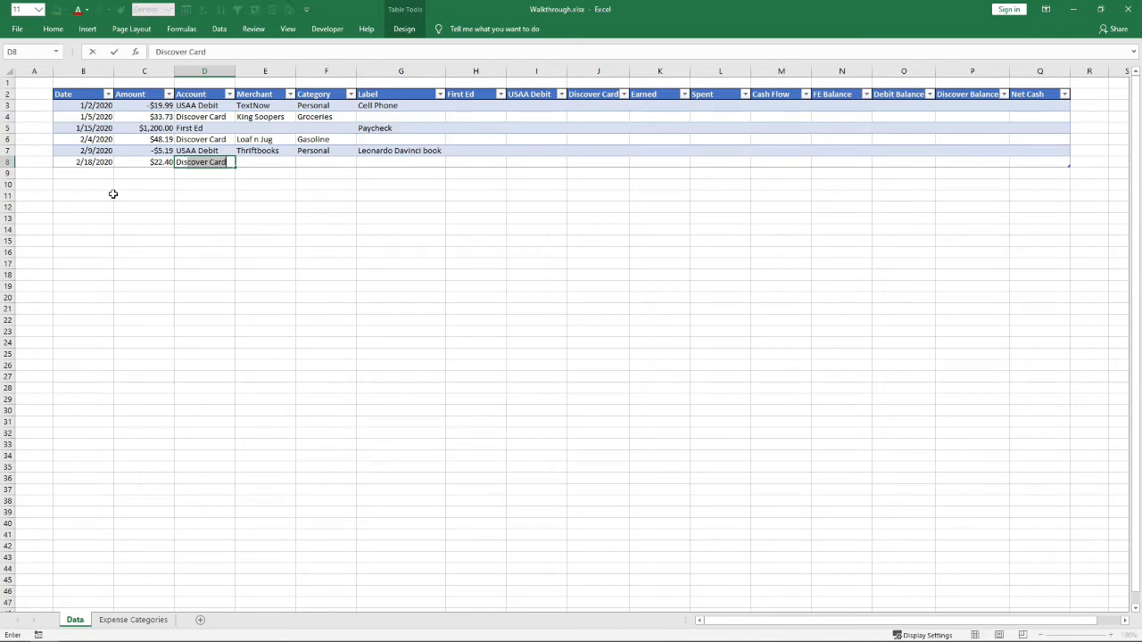
pyautogui.press('Tab')
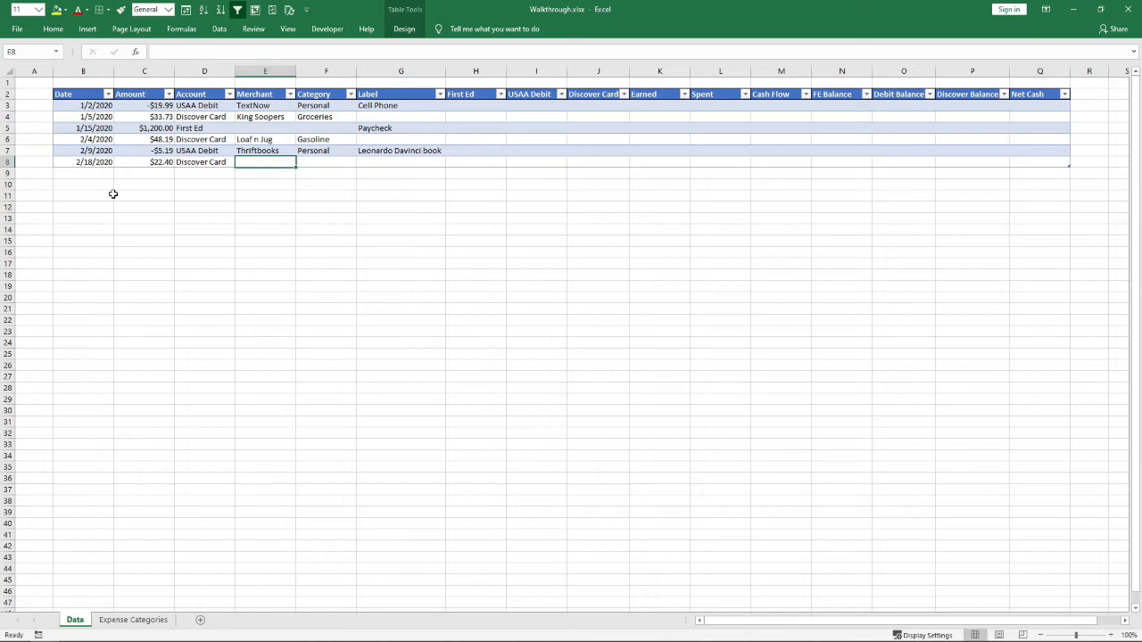
pyautogui.write("Albertson's")
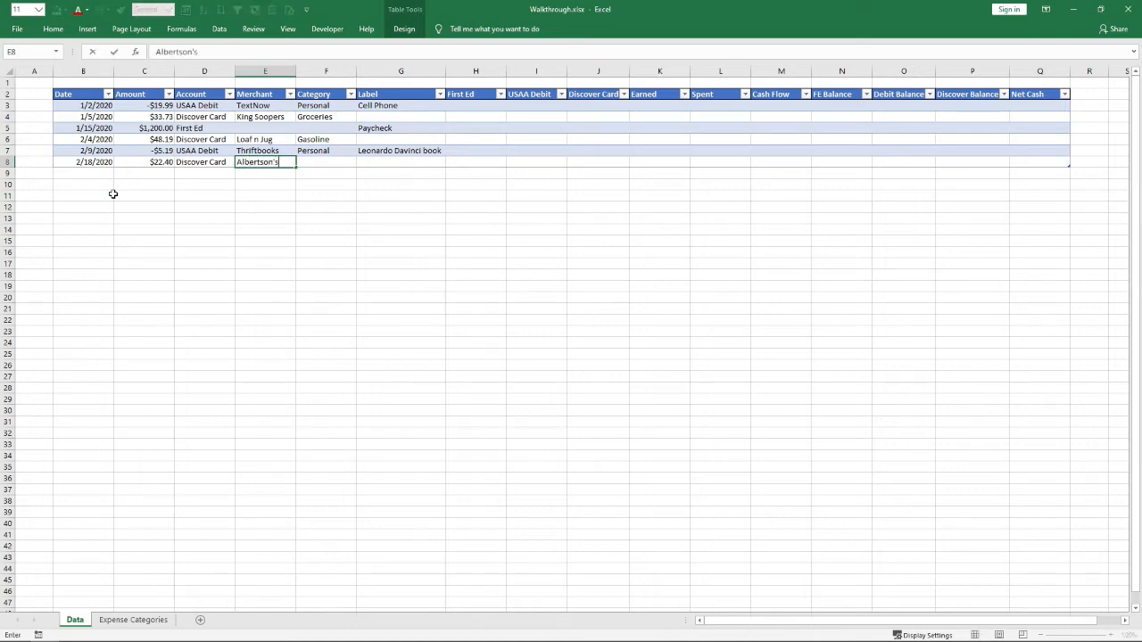
pyautogui.press('Tab')
pyautogui.write('Gr')
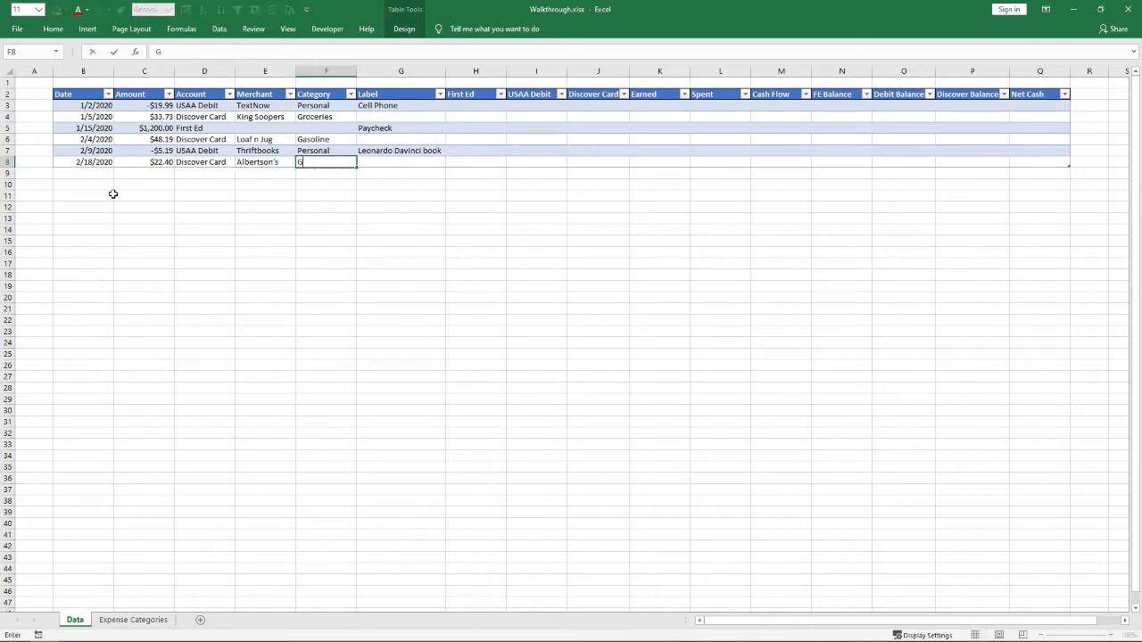
pyautogui.press('Tab')
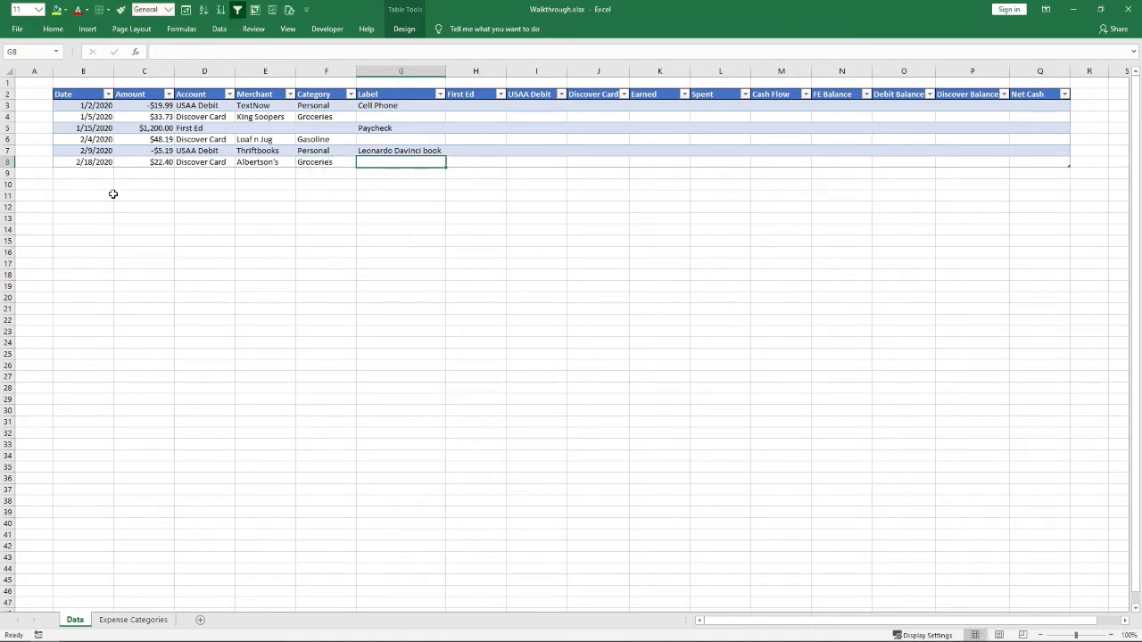
pyautogui.click(228, 198)
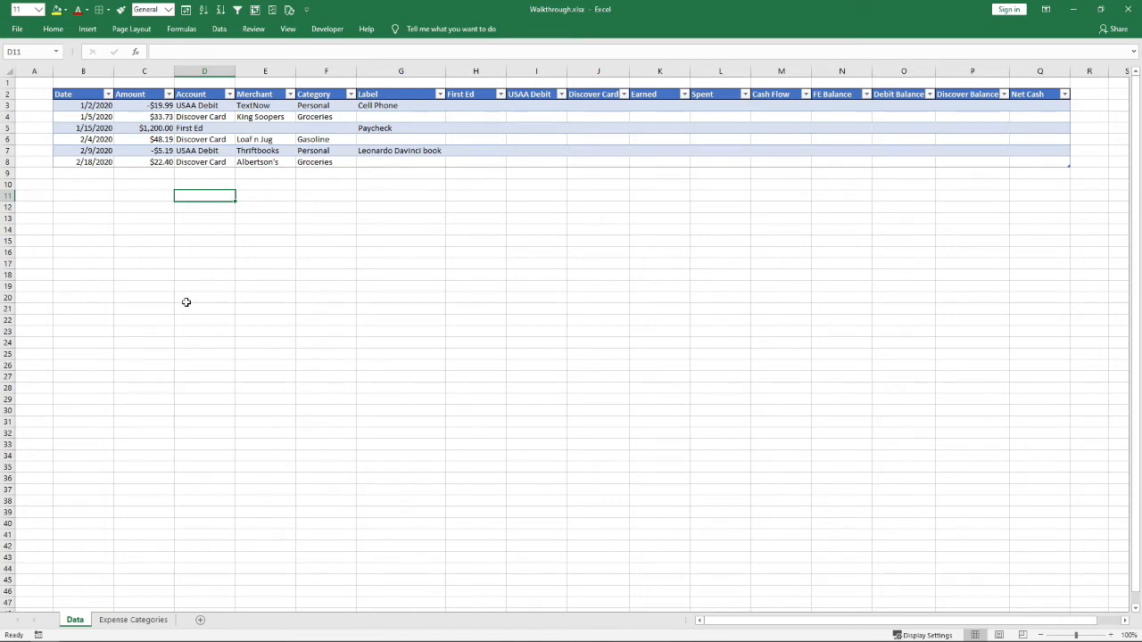
pyautogui.moveTo(156, 230); pyautogui.dragTo(156, 332)
pyautogui.moveTo(348, 240); pyautogui.dragTo(345, 310)
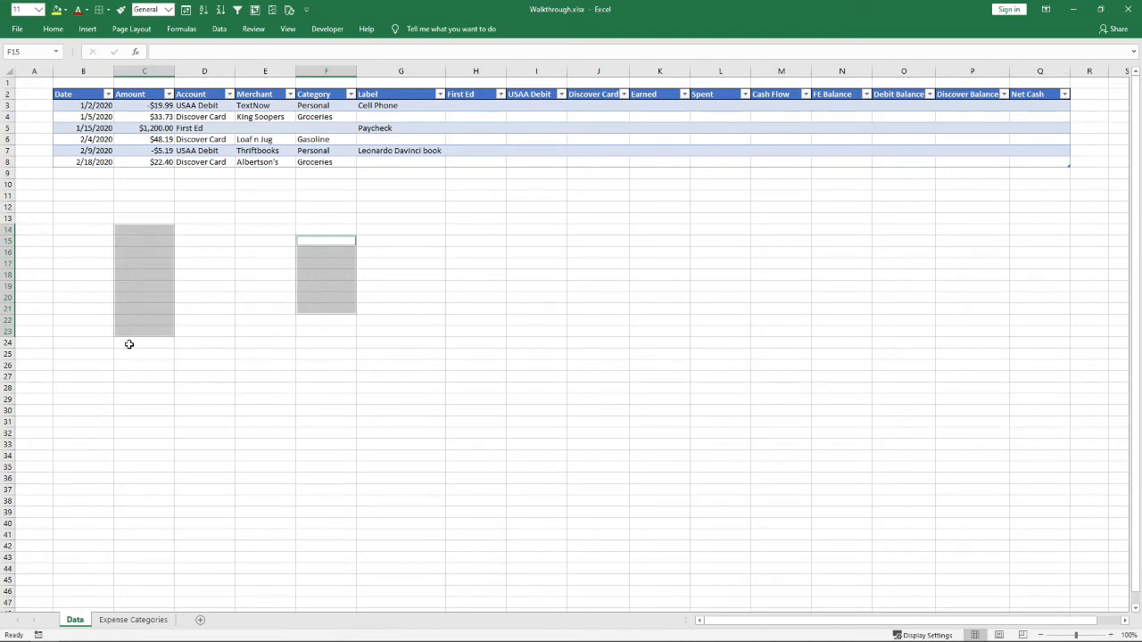
pyautogui.click(89, 285)
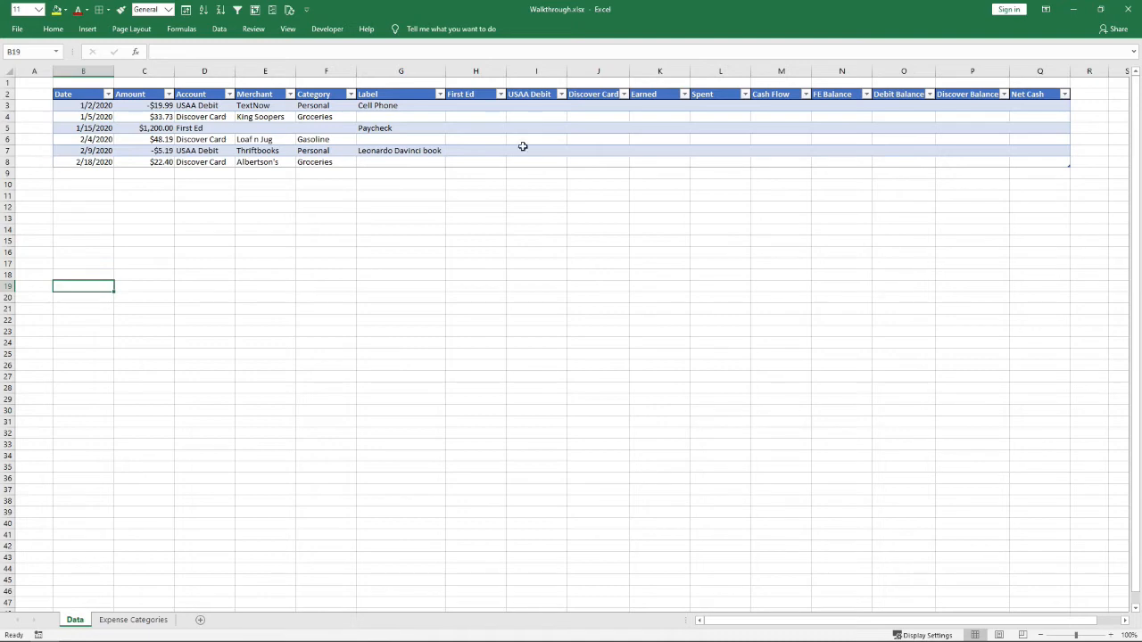
# Fill the First Ed column with an IF formula returning the row's Amount when Account equals the First Ed header, otherwise 0
pyautogui.click(484, 108)
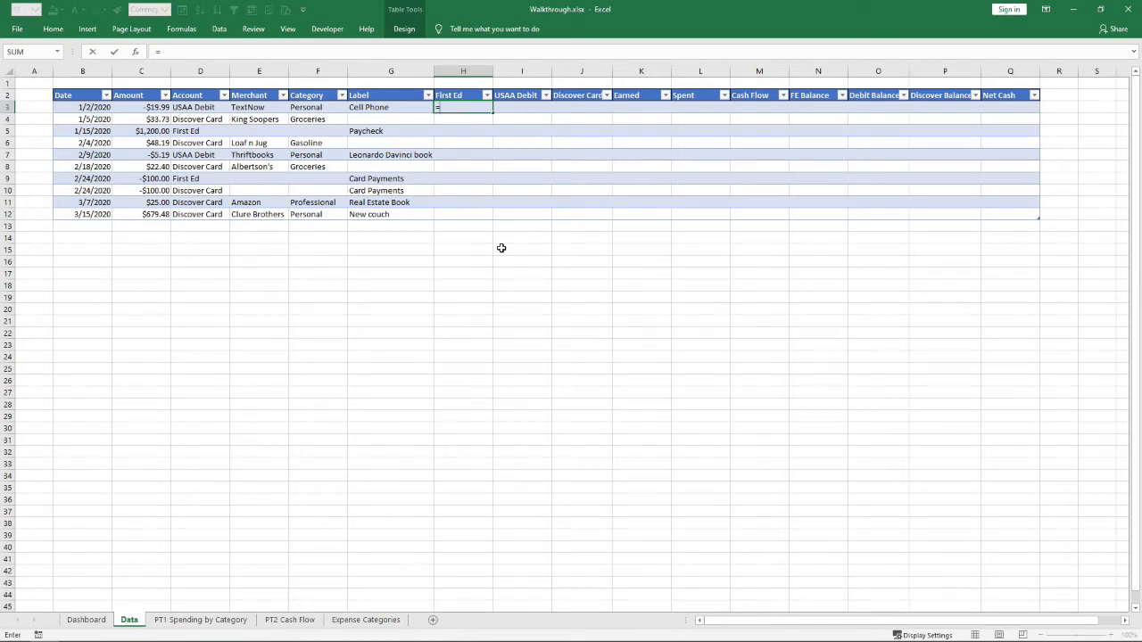
pyautogui.press('Escape')
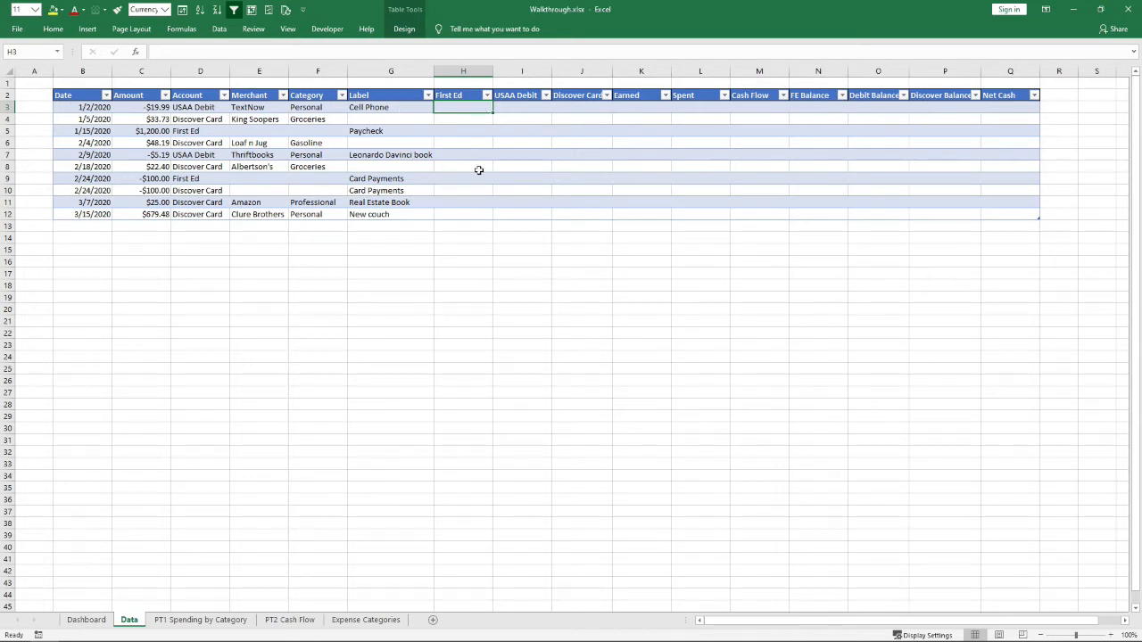
pyautogui.write('=i')
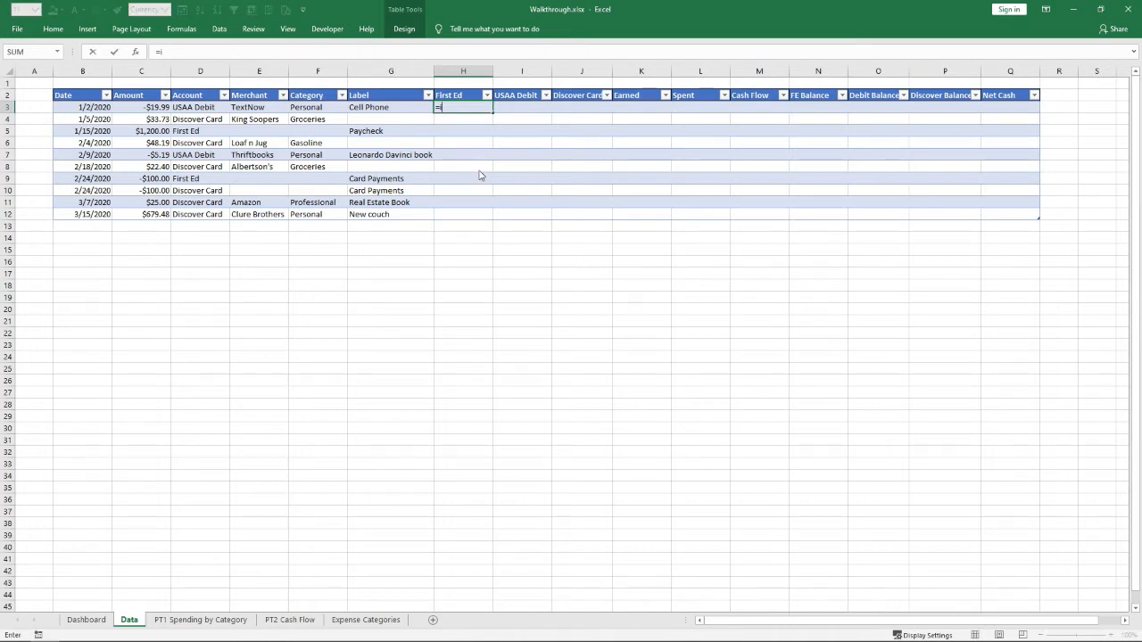
pyautogui.write('f')
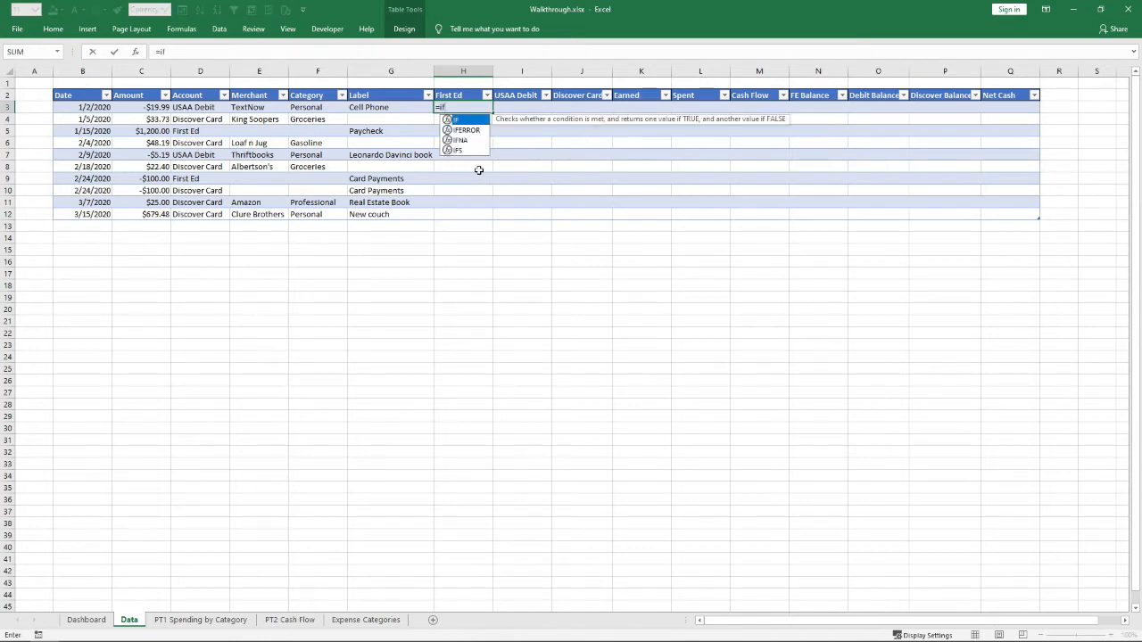
pyautogui.press('Tab')
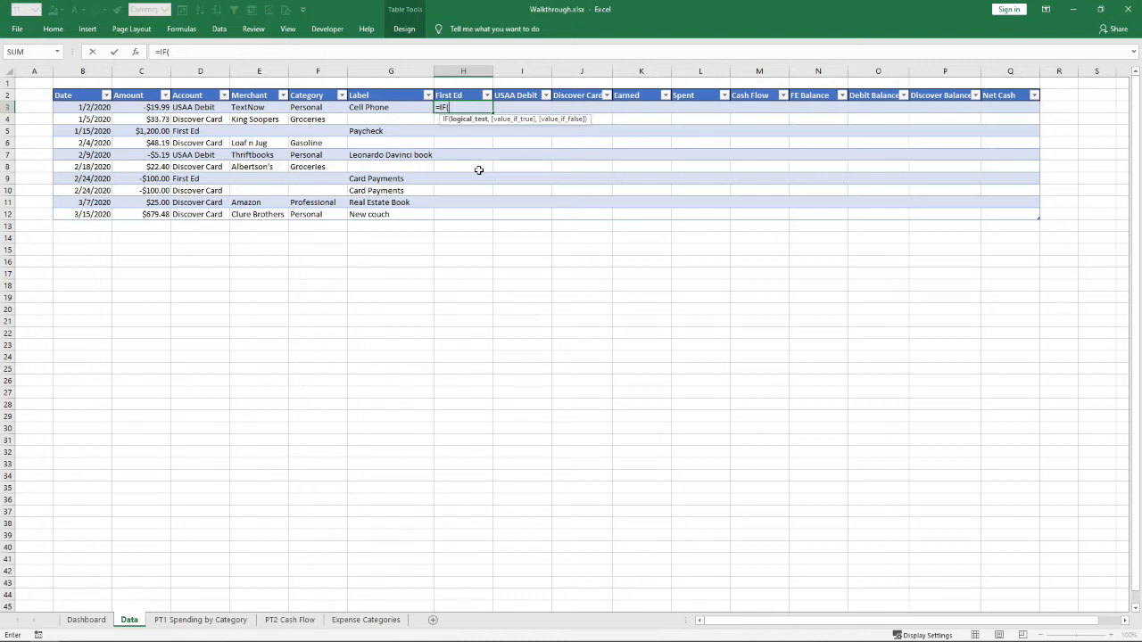
pyautogui.click(203, 108)
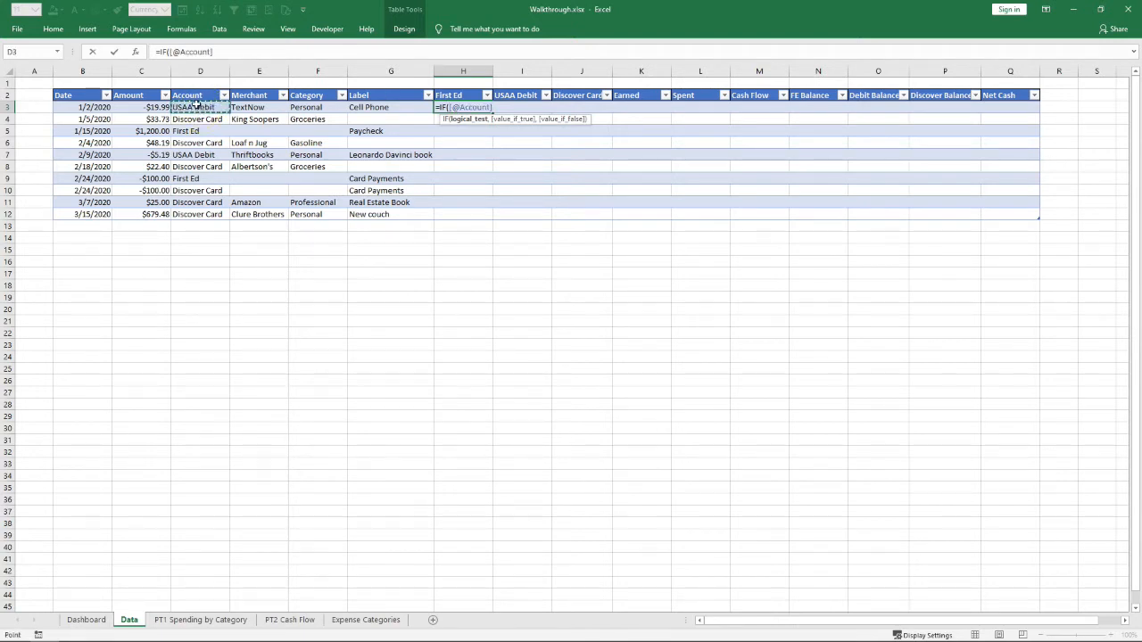
pyautogui.write('=')
pyautogui.click(456, 95)
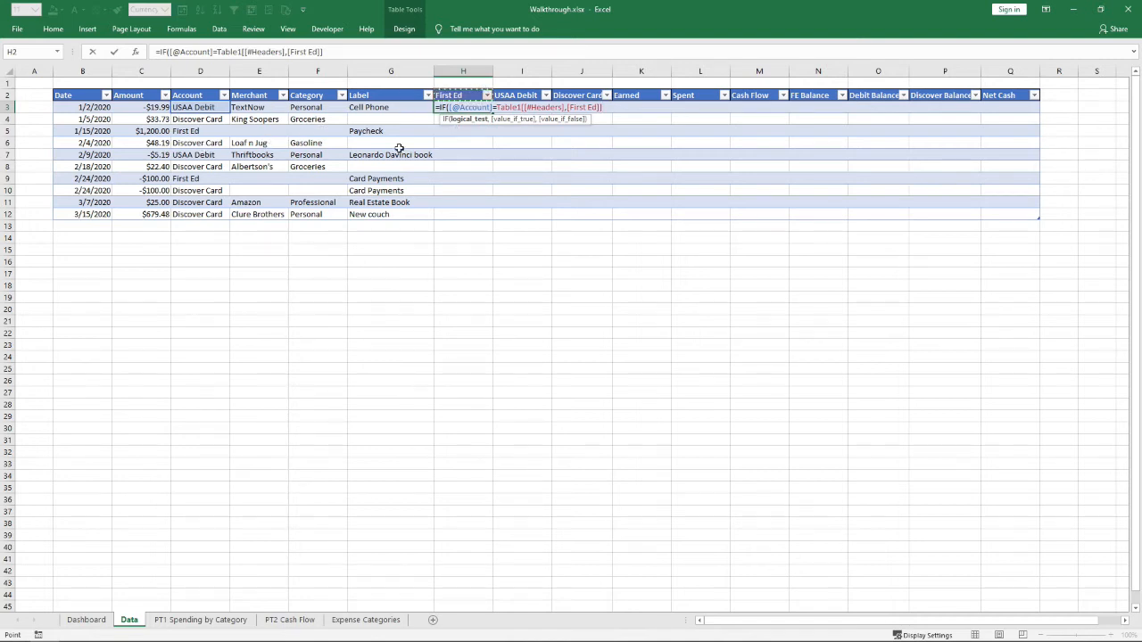
pyautogui.write(',')
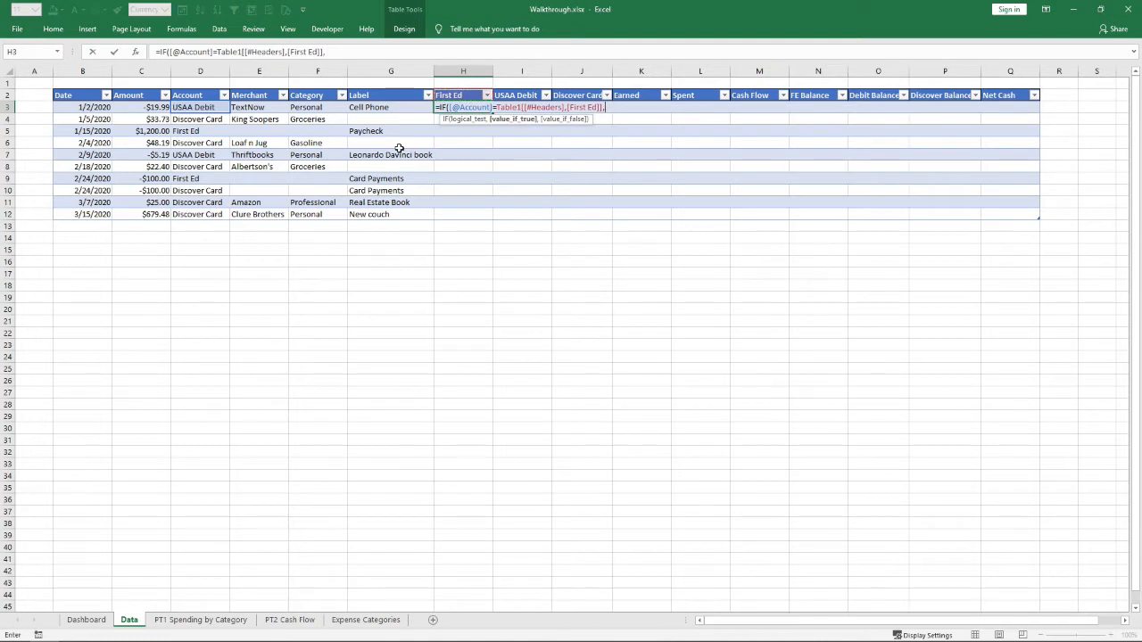
pyautogui.click(153, 106)
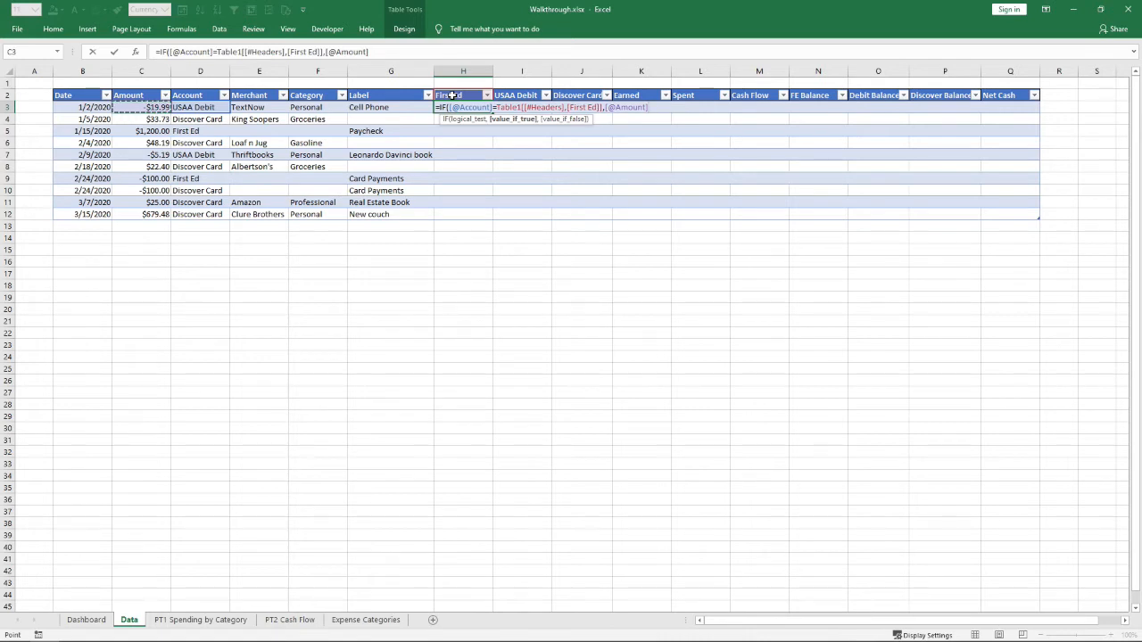
pyautogui.write(',')
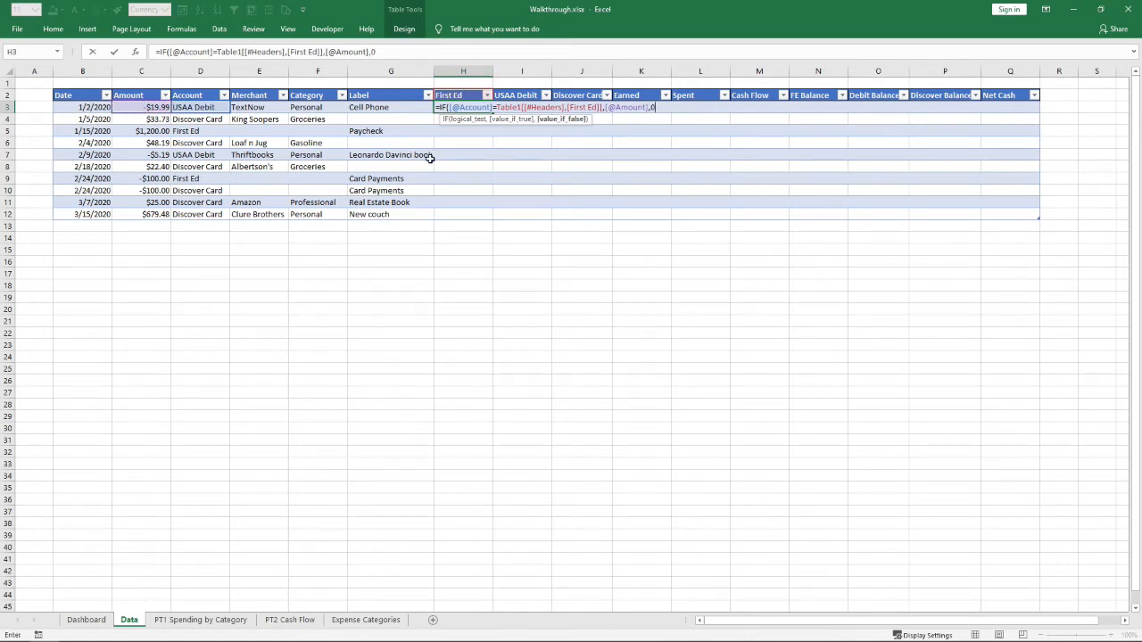
pyautogui.write('0)')
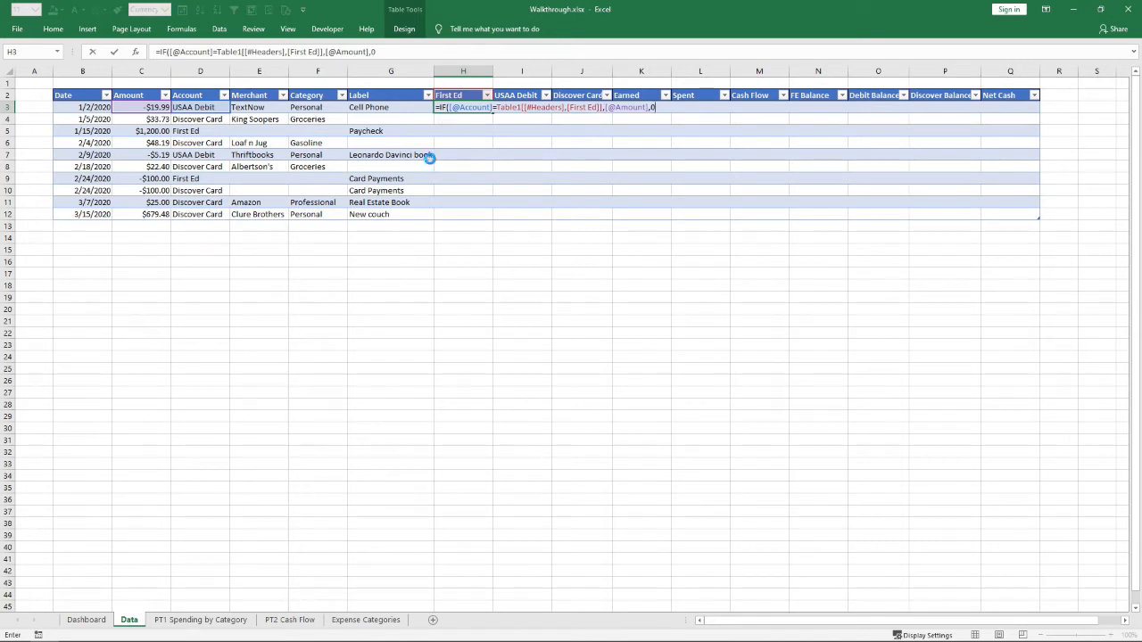
pyautogui.press('Return')
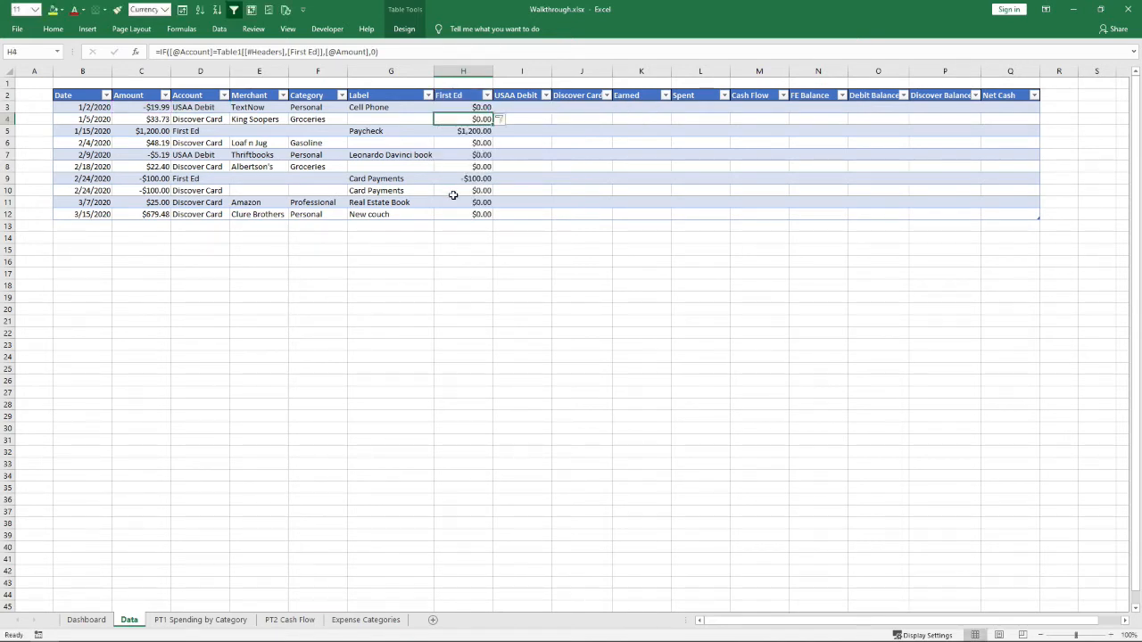
# Check the First Ed column's results in rows 3 to 9 against each transaction's Account and Amount
pyautogui.click(469, 134)
pyautogui.moveTo(470, 107); pyautogui.dragTo(470, 167)
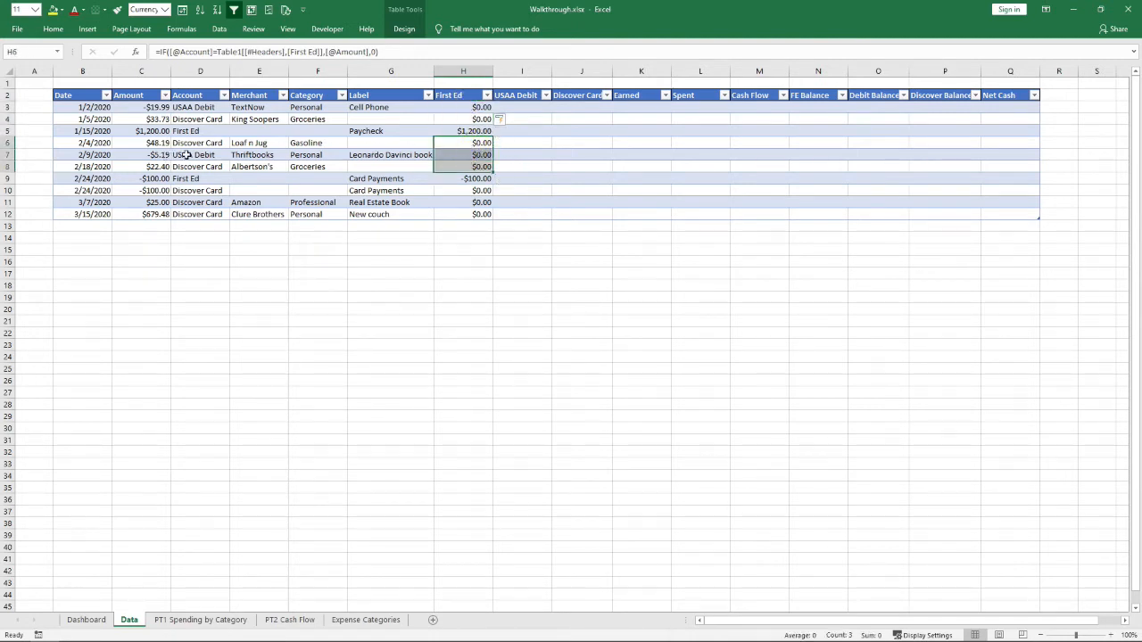
pyautogui.click(196, 155)
pyautogui.click(192, 143)
pyautogui.click(196, 167)
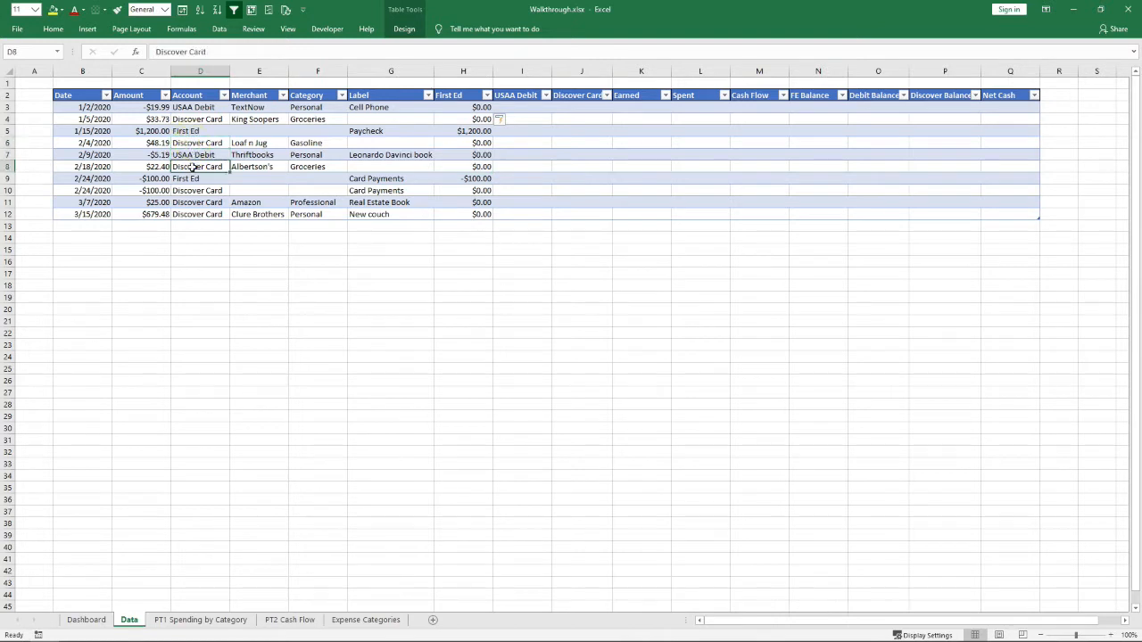
pyautogui.click(195, 179)
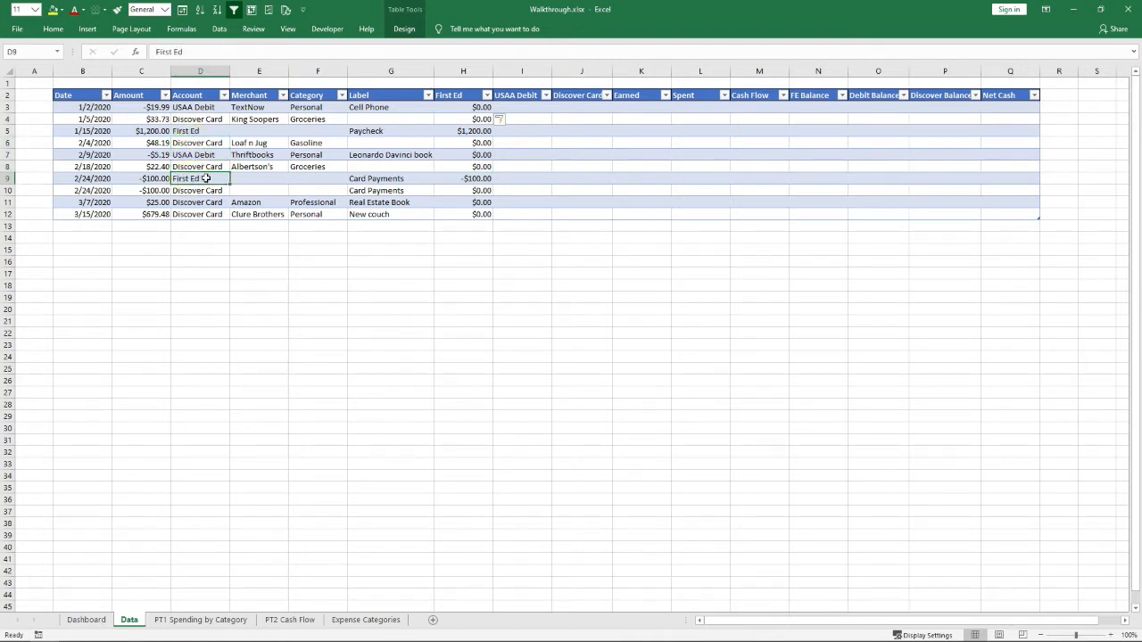
pyautogui.click(147, 178)
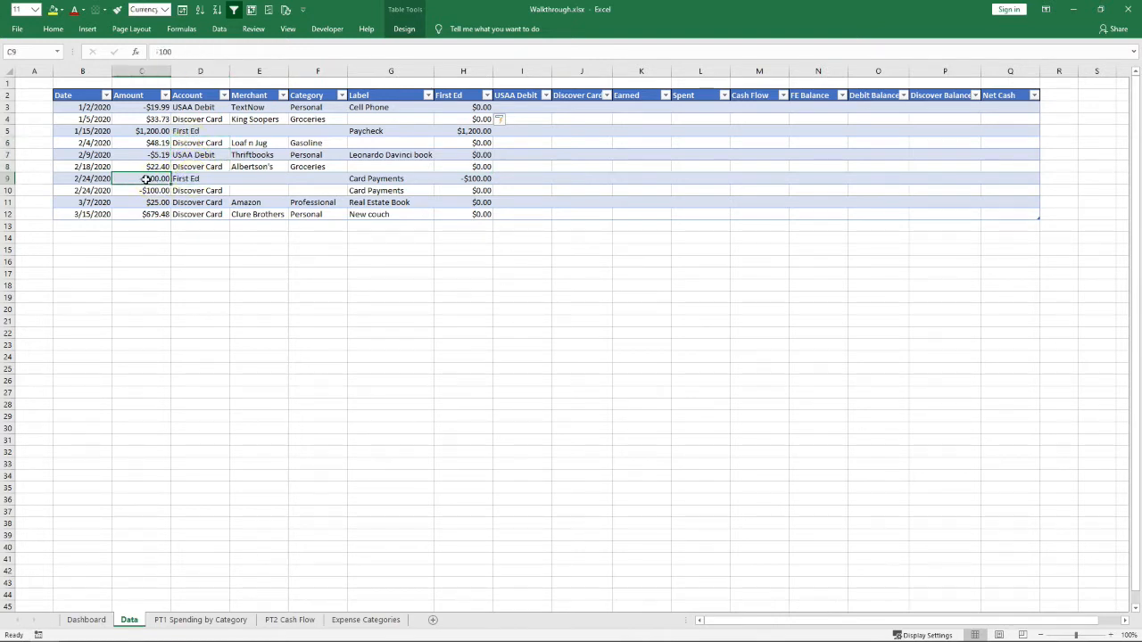
pyautogui.click(477, 132)
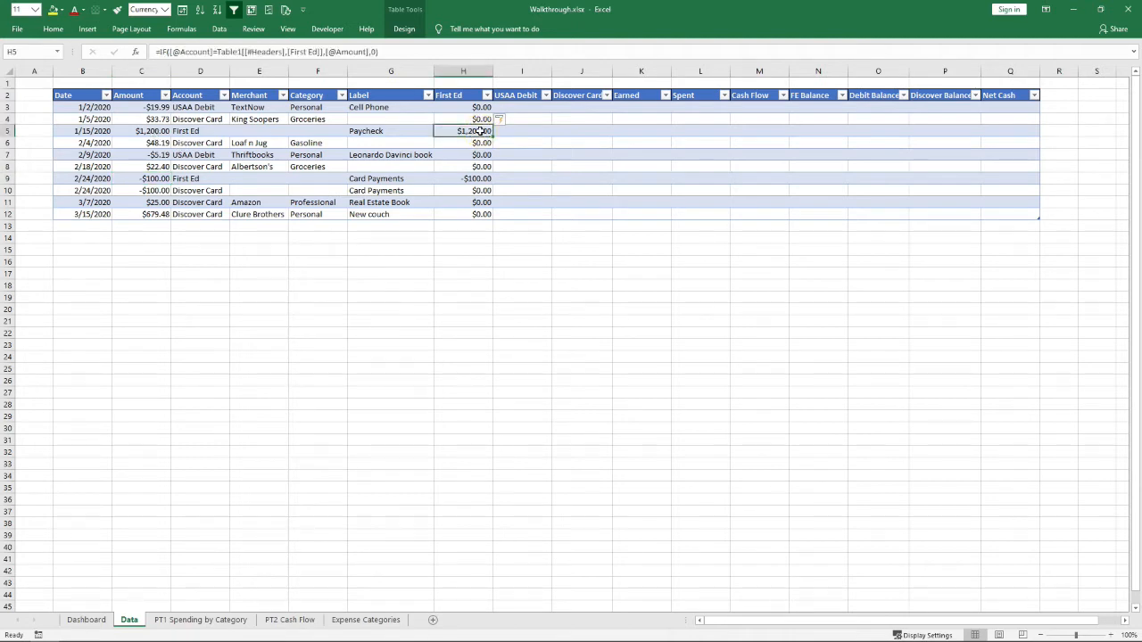
pyautogui.click(480, 179)
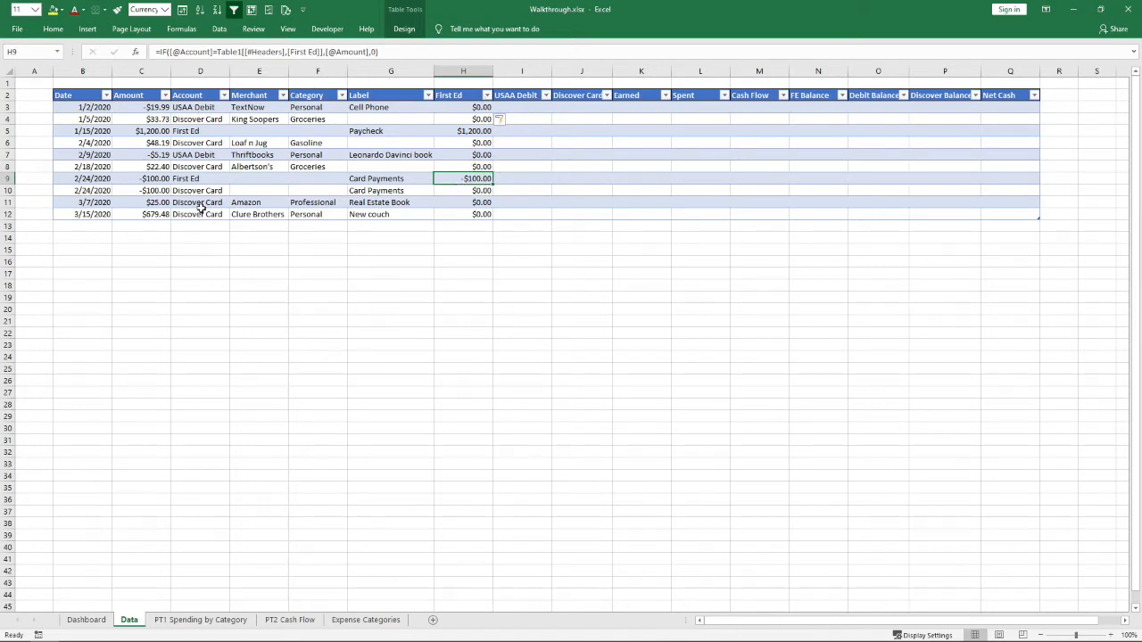
# Fill the USAA Debit column with an IF formula returning the row's Amount when Account equals the USAA Debit header, otherwise 0
pyautogui.click(519, 108)
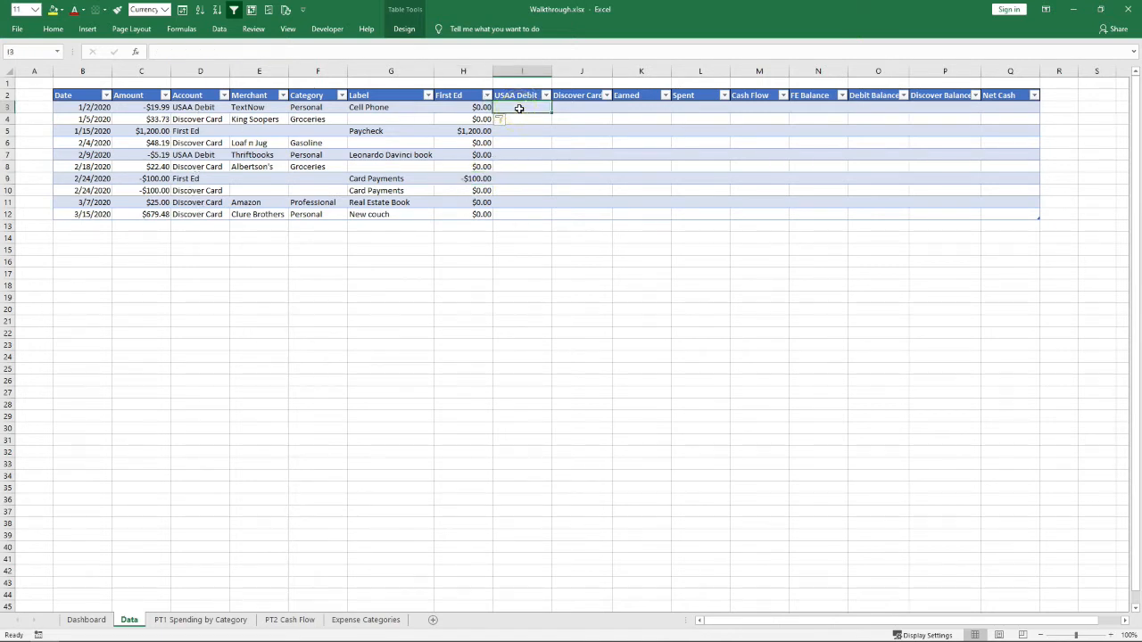
pyautogui.write('=IF(')
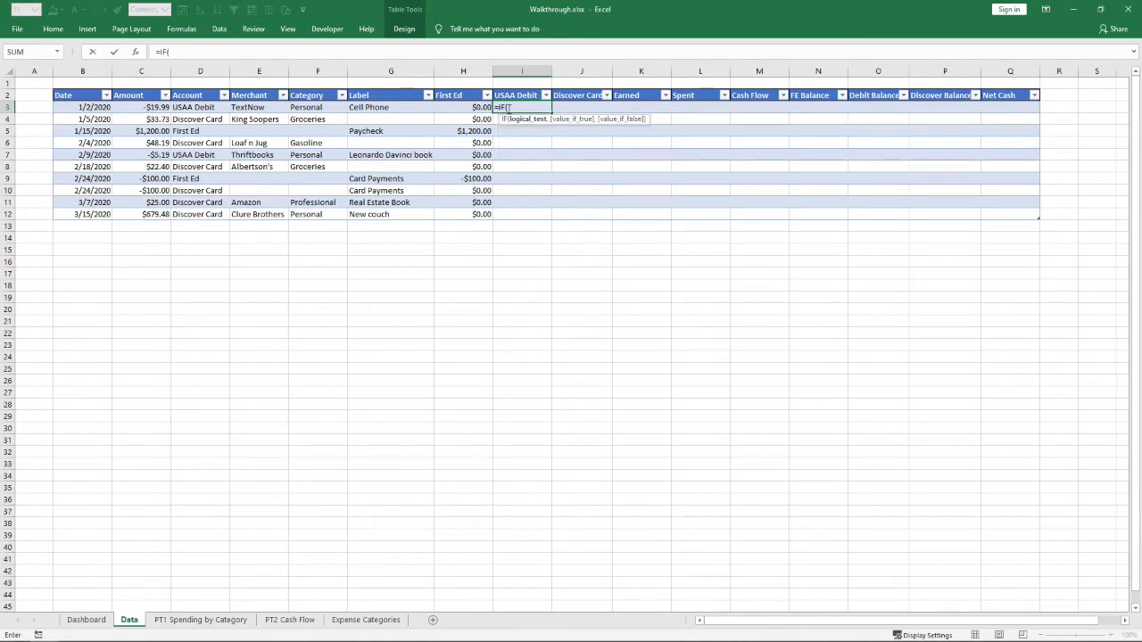
pyautogui.click(216, 108)
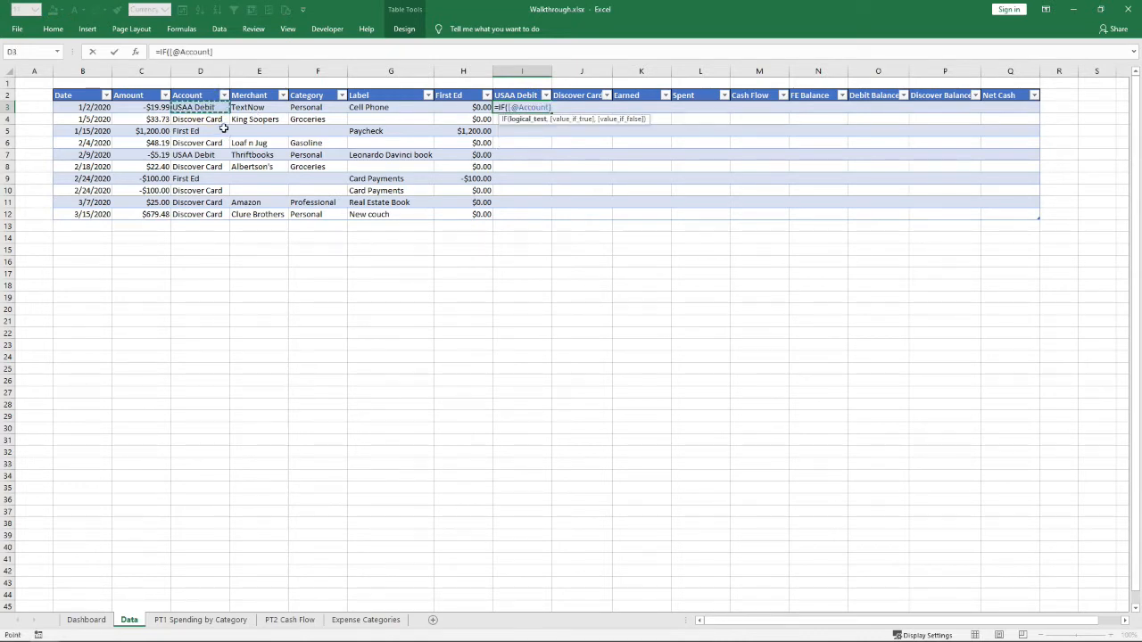
pyautogui.write('=')
pyautogui.click(519, 93)
pyautogui.click(515, 95)
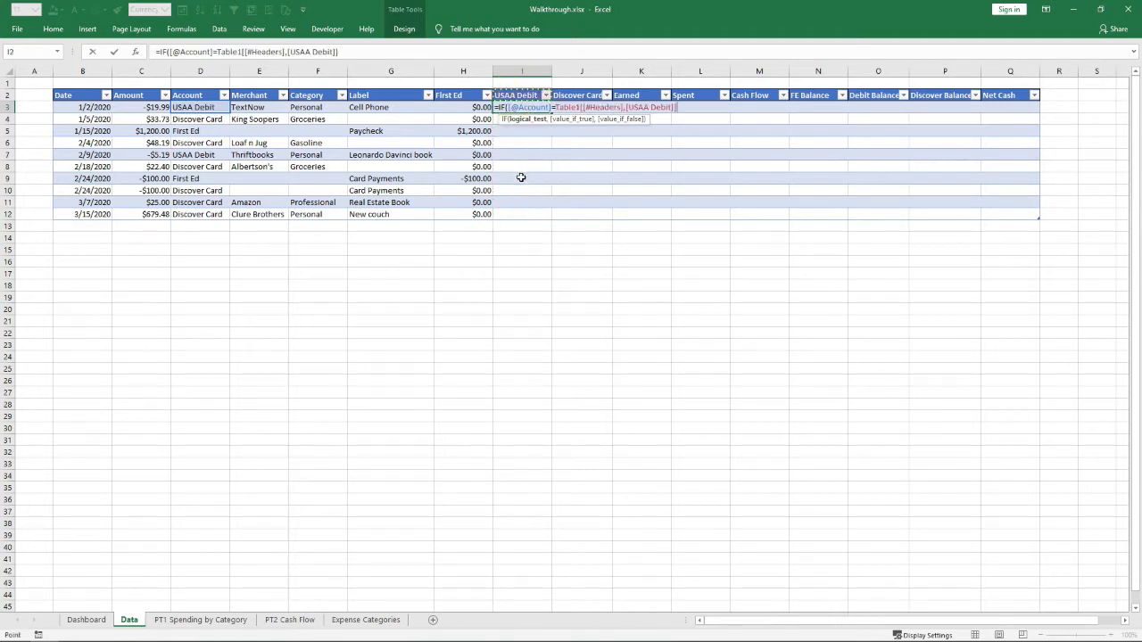
pyautogui.write(',')
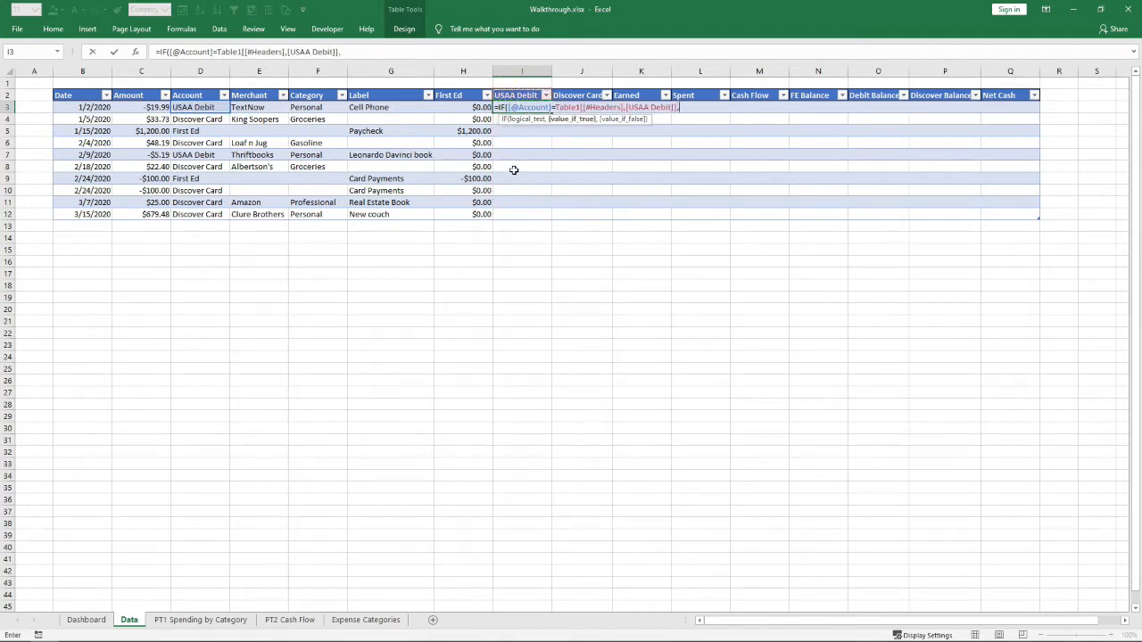
pyautogui.click(154, 108)
pyautogui.write(',')
pyautogui.write('0)')
pyautogui.press('Return')
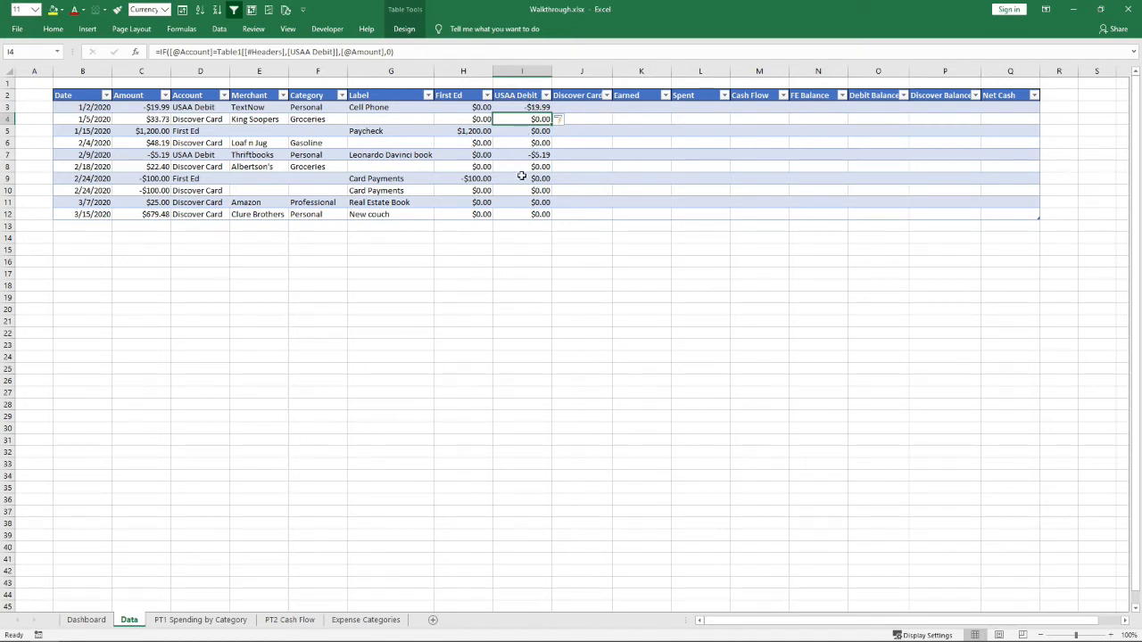
# Fill the Discover Card column with an IF formula returning the row's Amount when Account equals the Discover Card header, otherwise 0
pyautogui.click(598, 108)
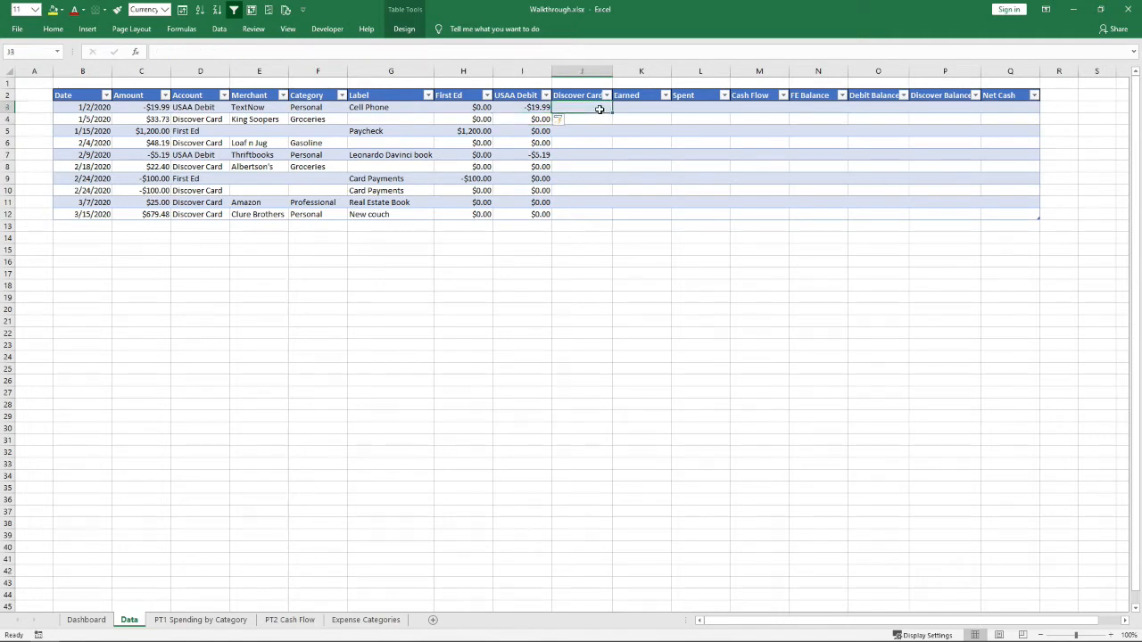
pyautogui.write('=IF(')
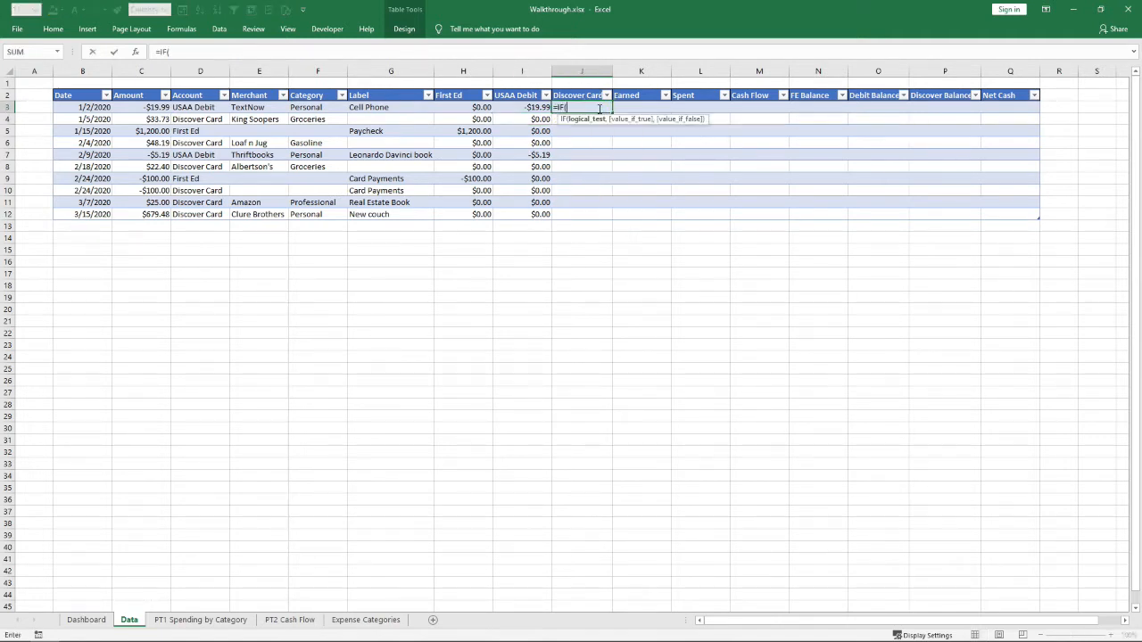
pyautogui.click(216, 107)
pyautogui.write('=')
pyautogui.click(567, 88)
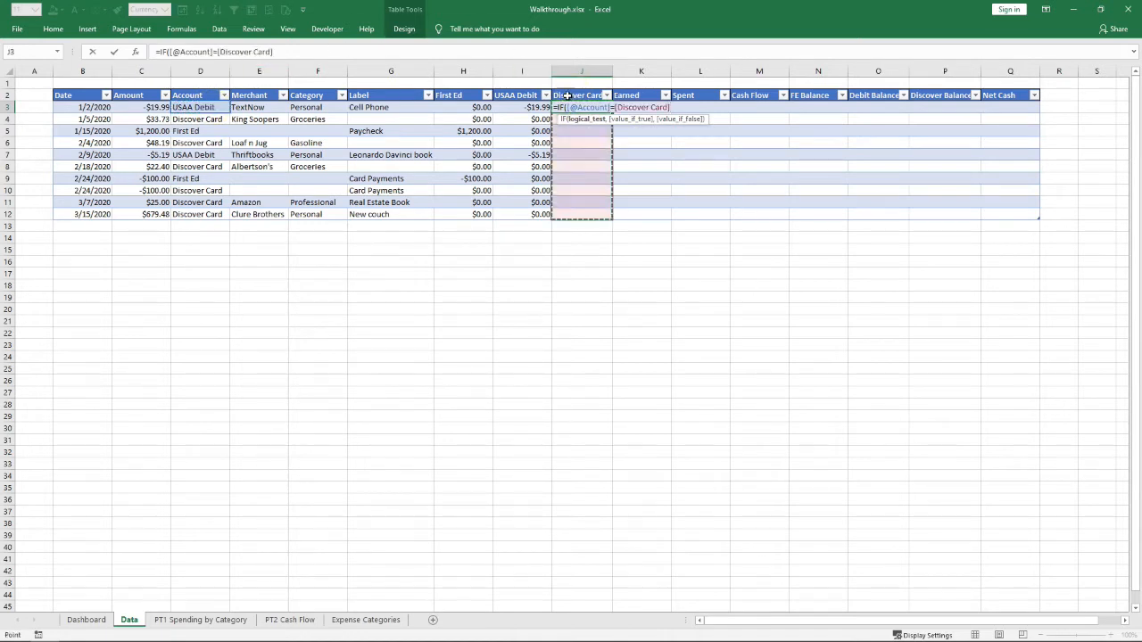
pyautogui.click(567, 96)
pyautogui.write(',')
pyautogui.click(150, 107)
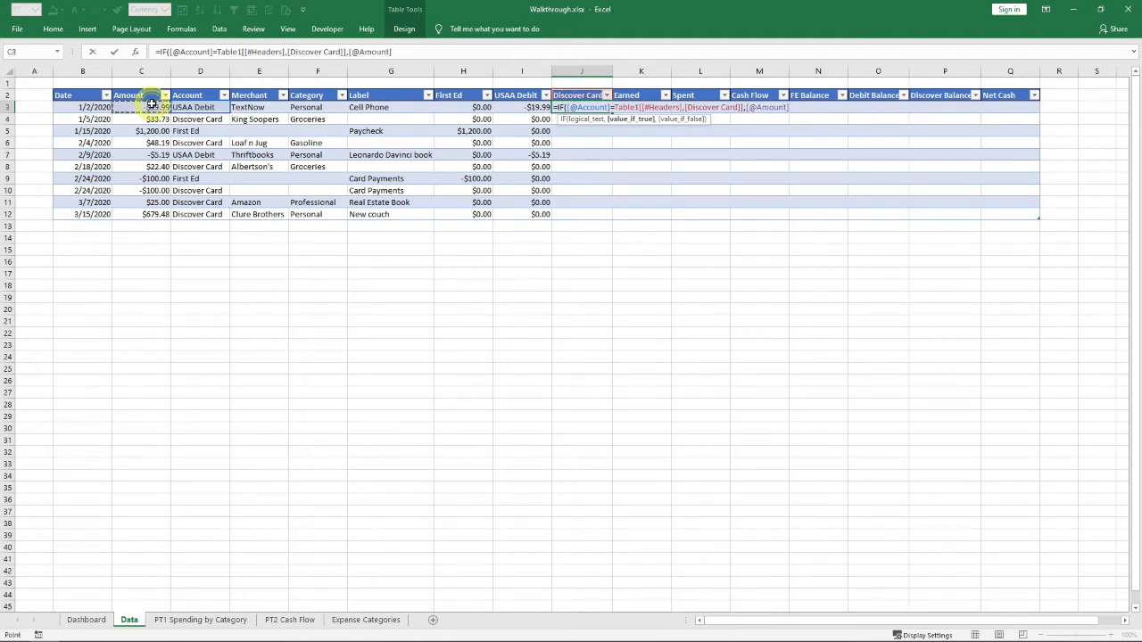
pyautogui.write(',0')
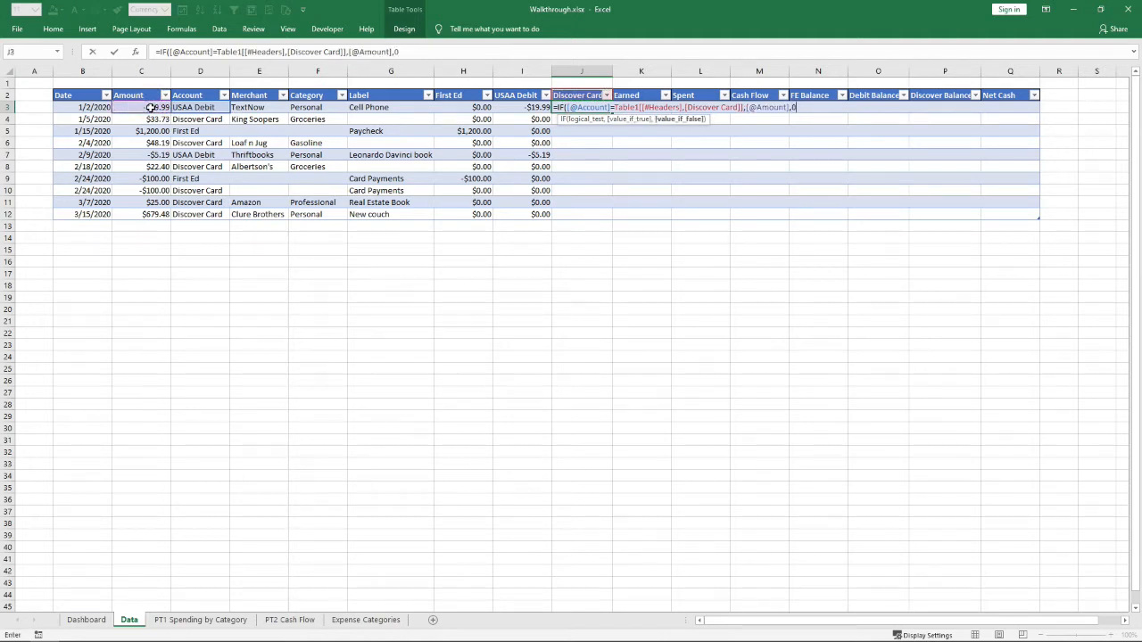
pyautogui.write(')')
pyautogui.press('Return')
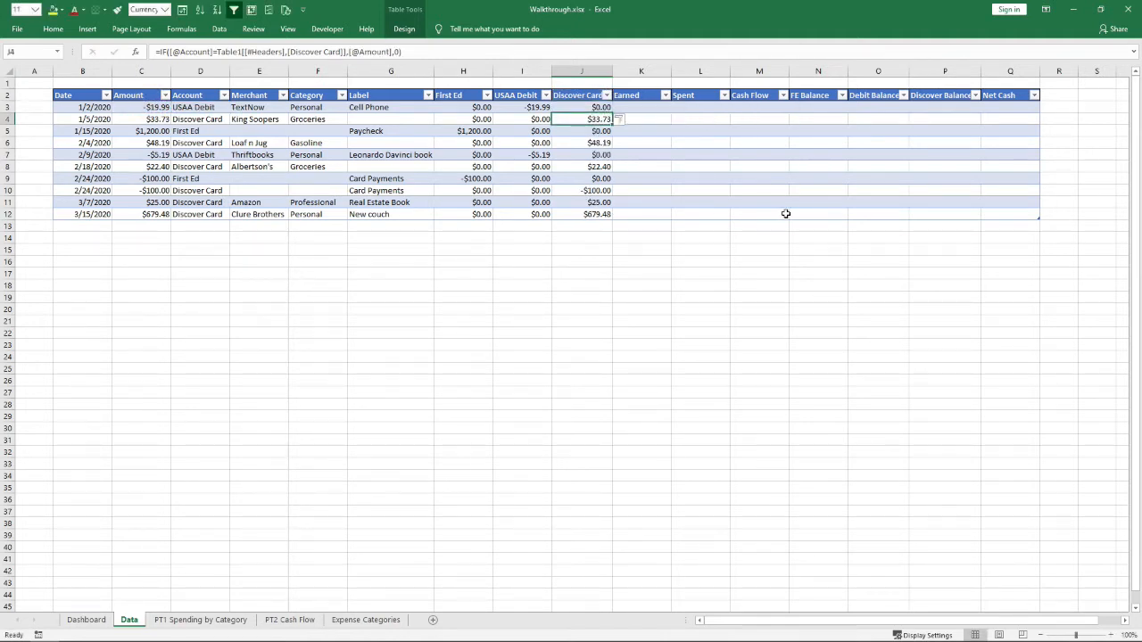
pyautogui.click(582, 249)
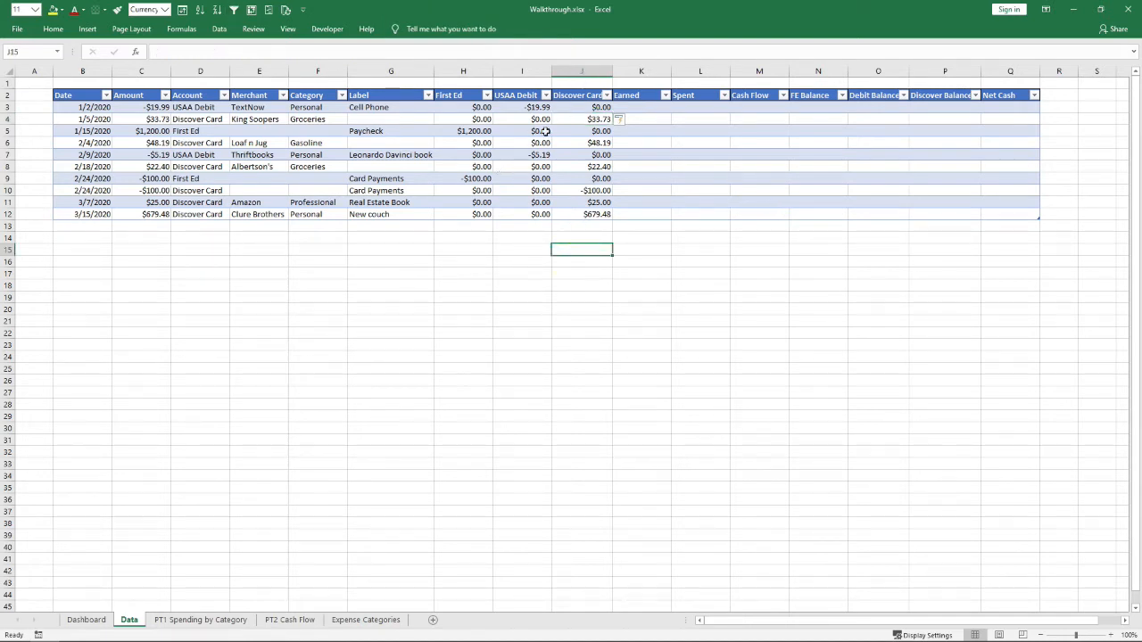
# Examine the spending-by-category chart on the Dashboard sheet and return to the Earned column on the Data sheet
pyautogui.click(649, 110)
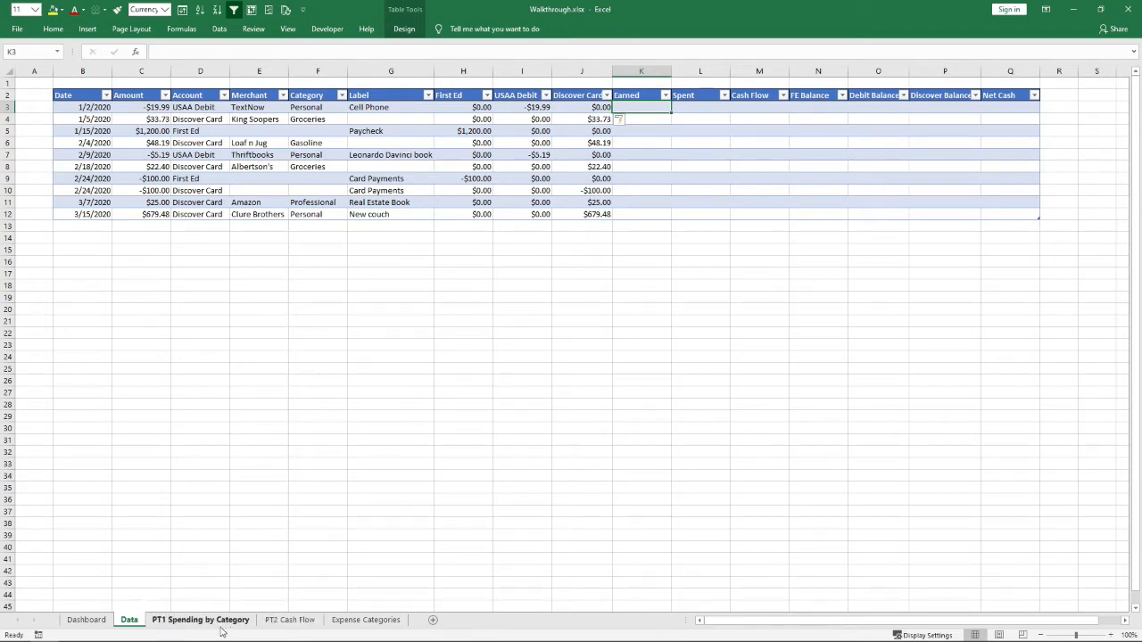
pyautogui.click(86, 620)
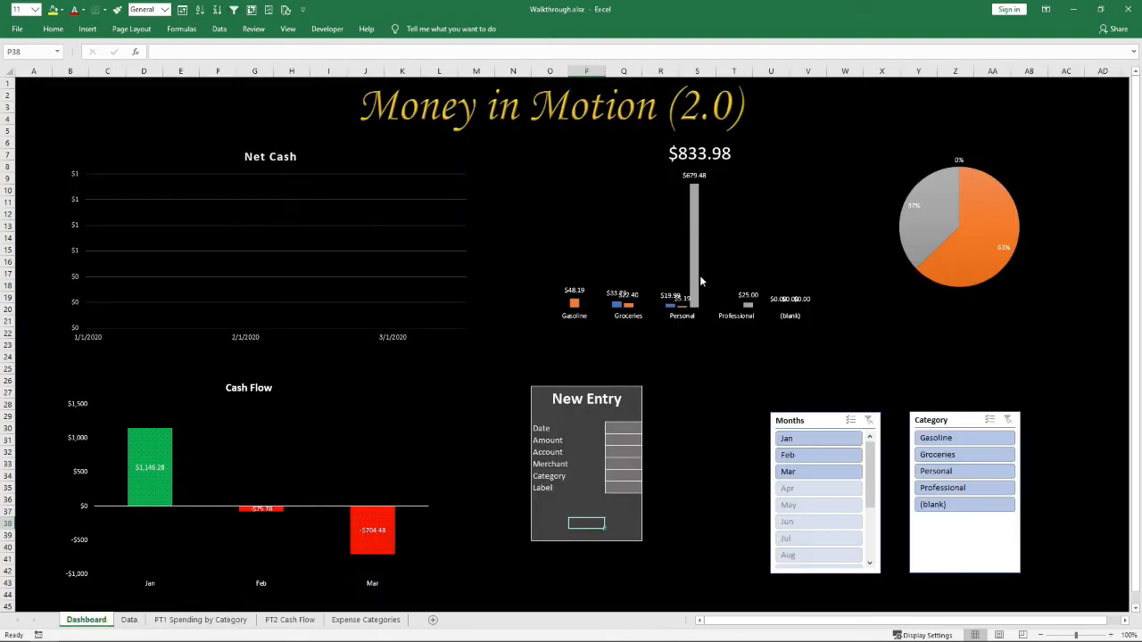
pyautogui.moveTo(614, 308)
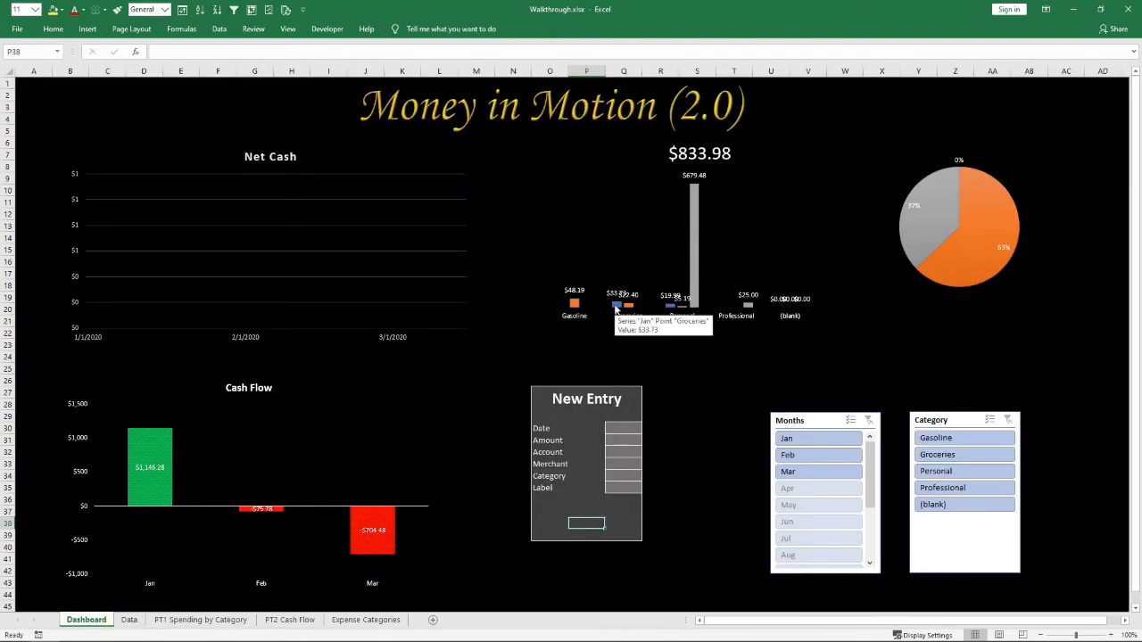
pyautogui.click(130, 621)
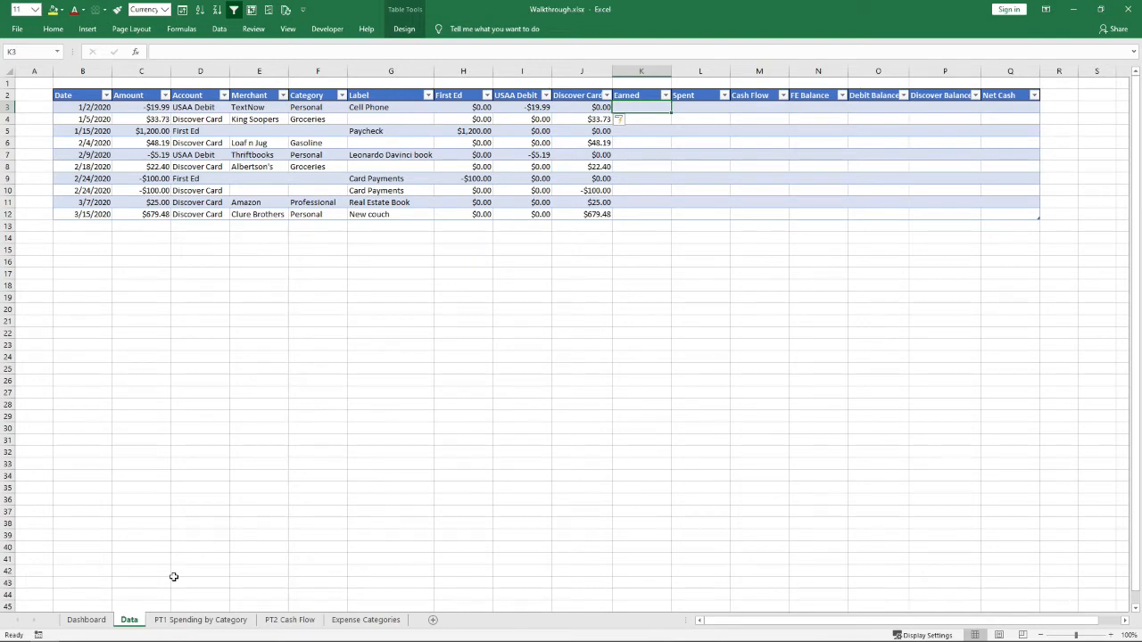
# Compare the Dashboard's charts with the transactions table on the Data sheet, finishing on the Data sheet
pyautogui.click(86, 620)
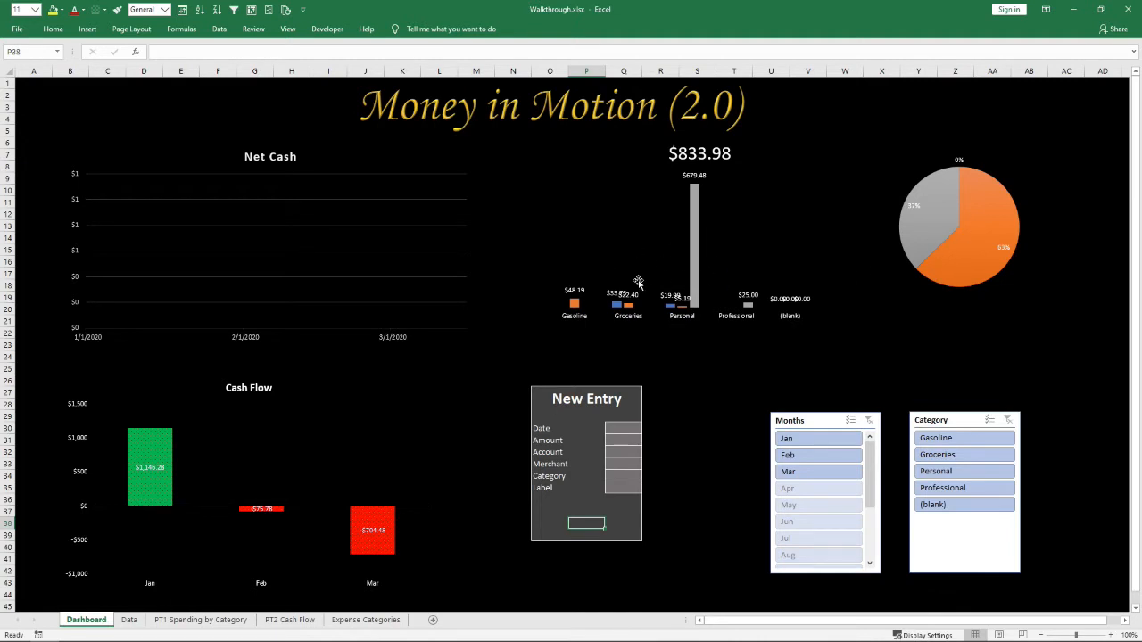
pyautogui.click(133, 618)
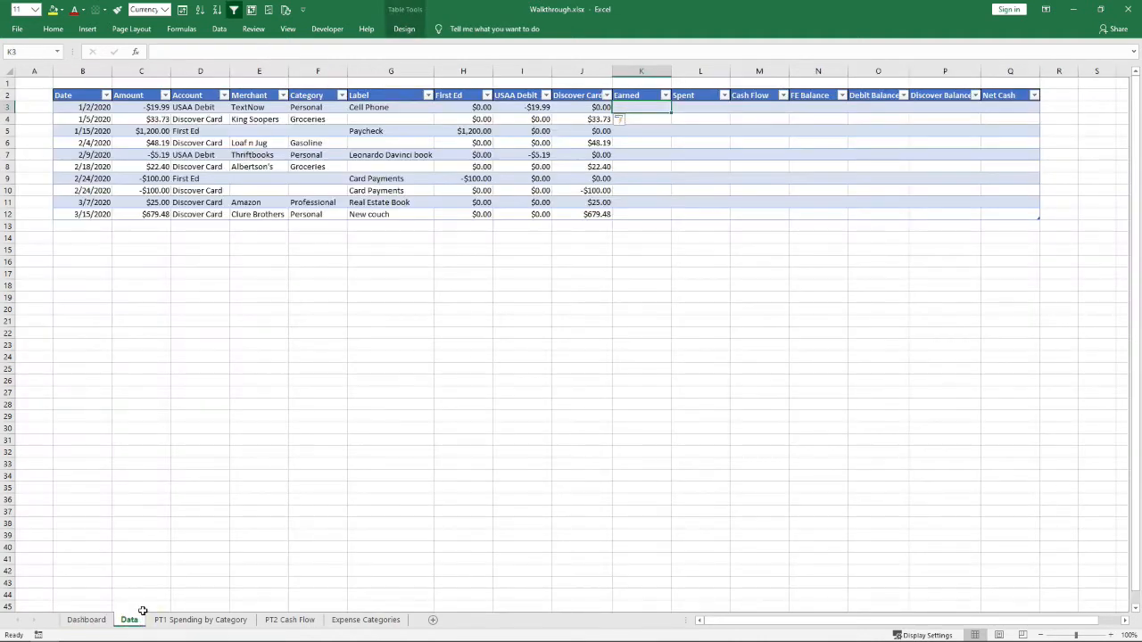
pyautogui.click(89, 619)
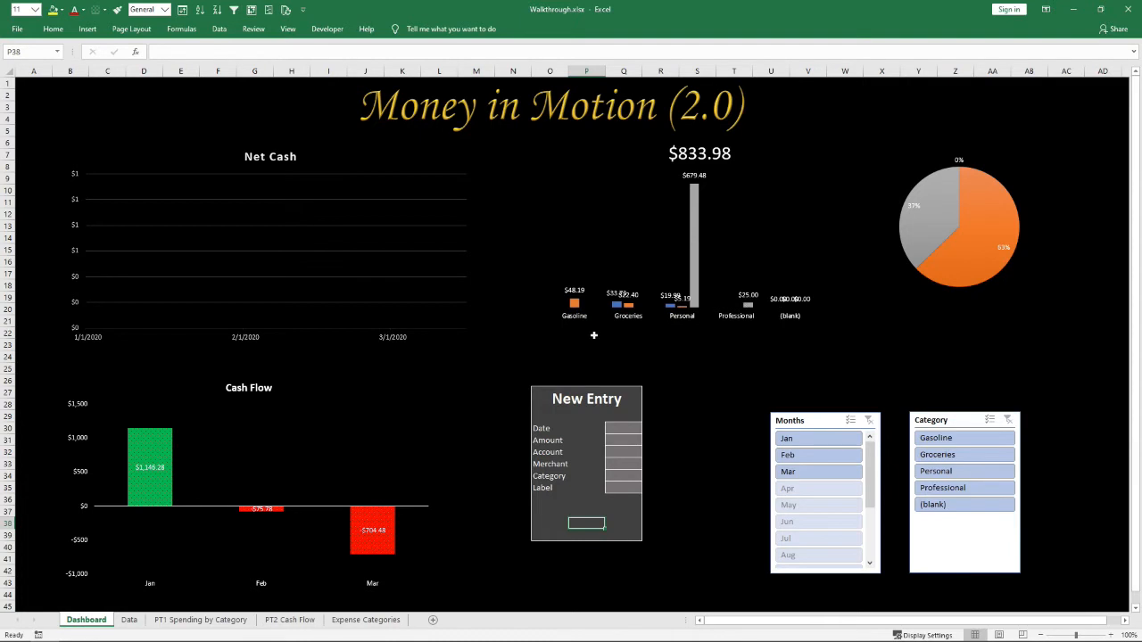
pyautogui.click(130, 619)
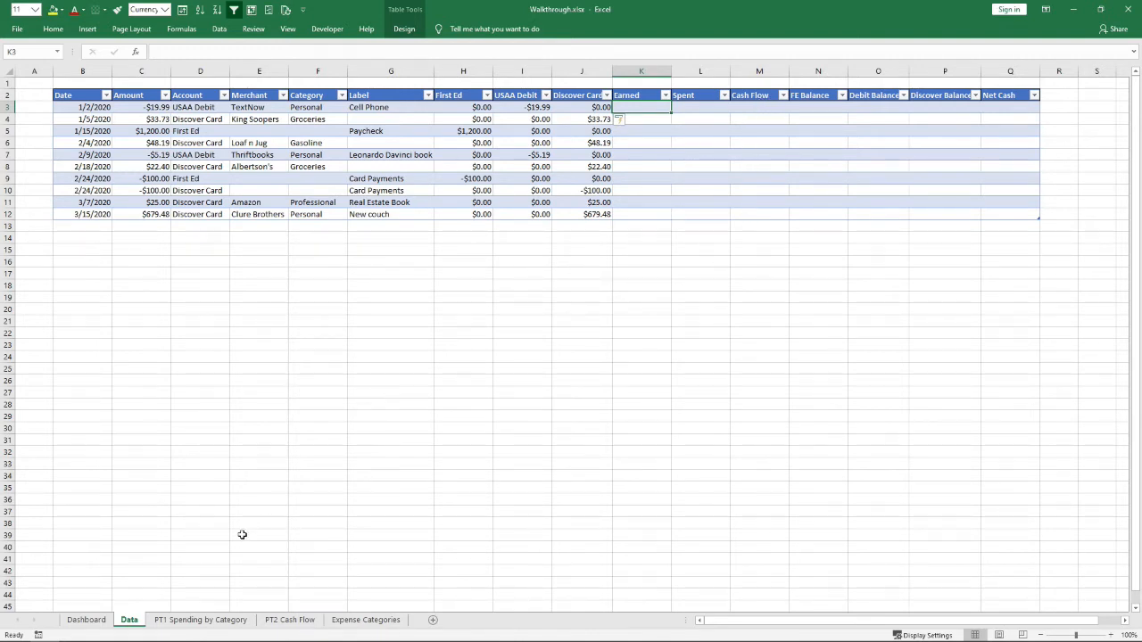
pyautogui.click(85, 622)
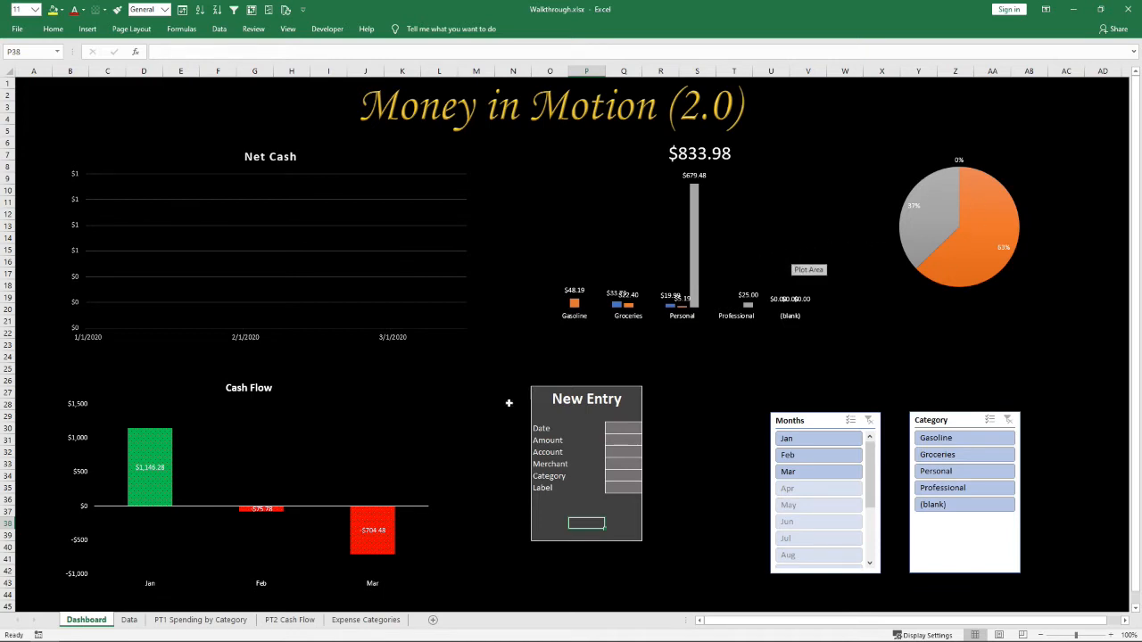
pyautogui.click(129, 620)
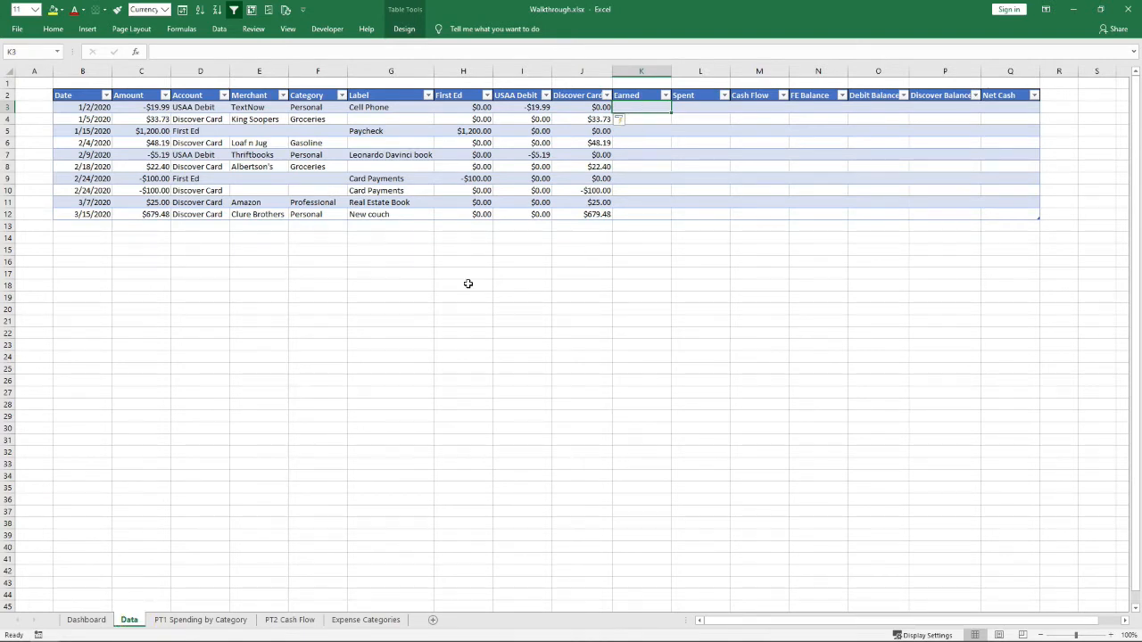
# Start an IF formula in the first Earned cell testing whether First Ed plus USAA Debit minus Discover Card is less than 0
pyautogui.write('=')
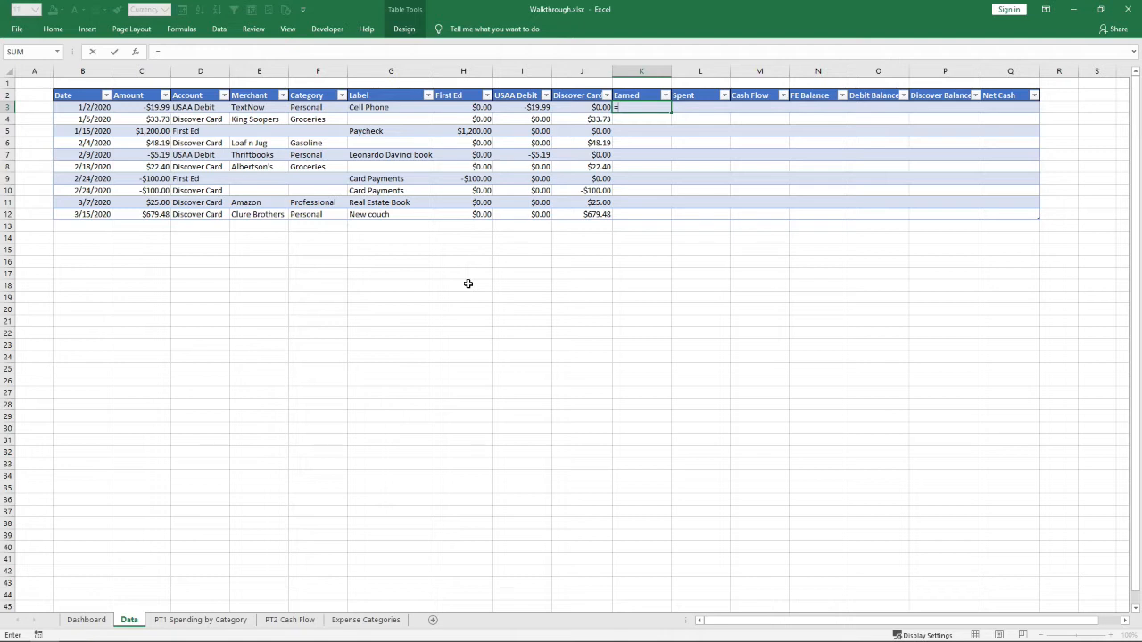
pyautogui.press('Escape')
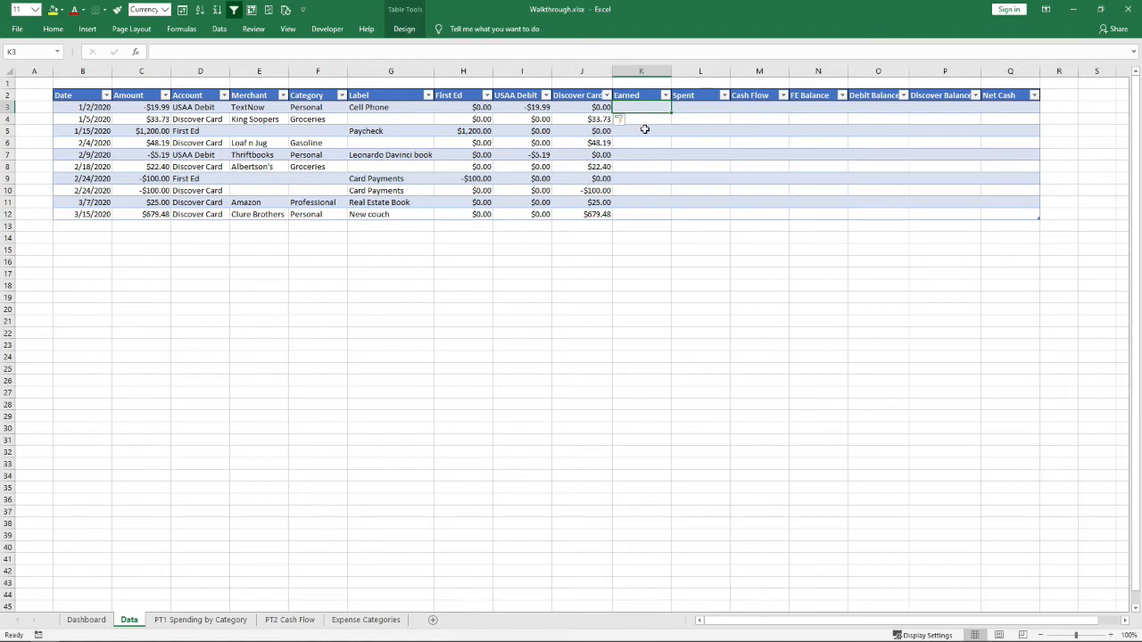
pyautogui.write('=')
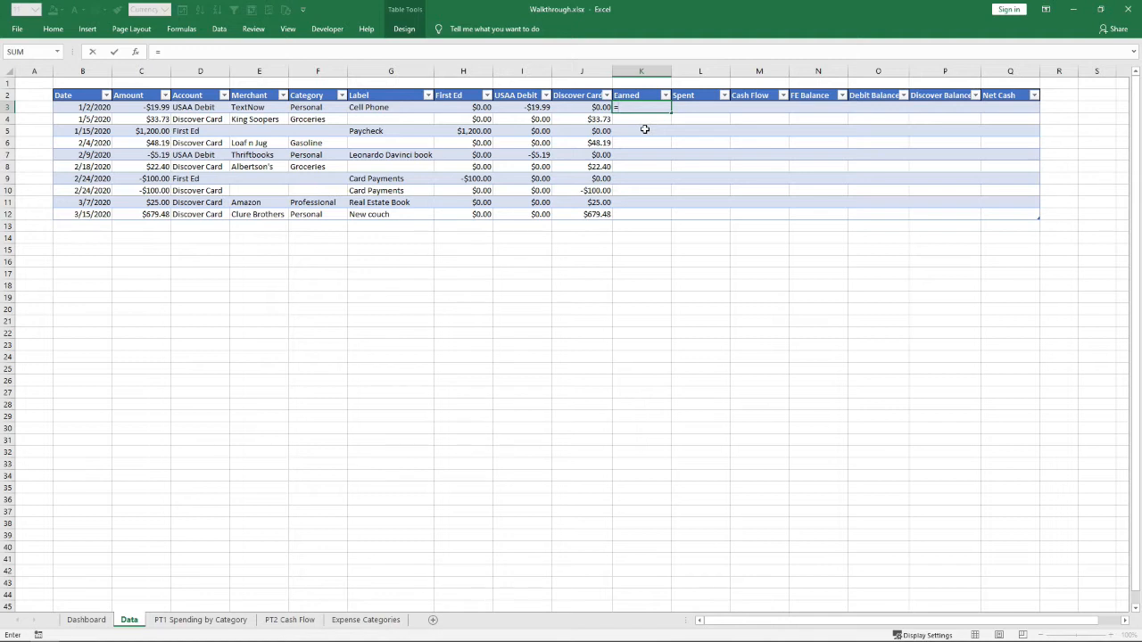
pyautogui.write('IF(')
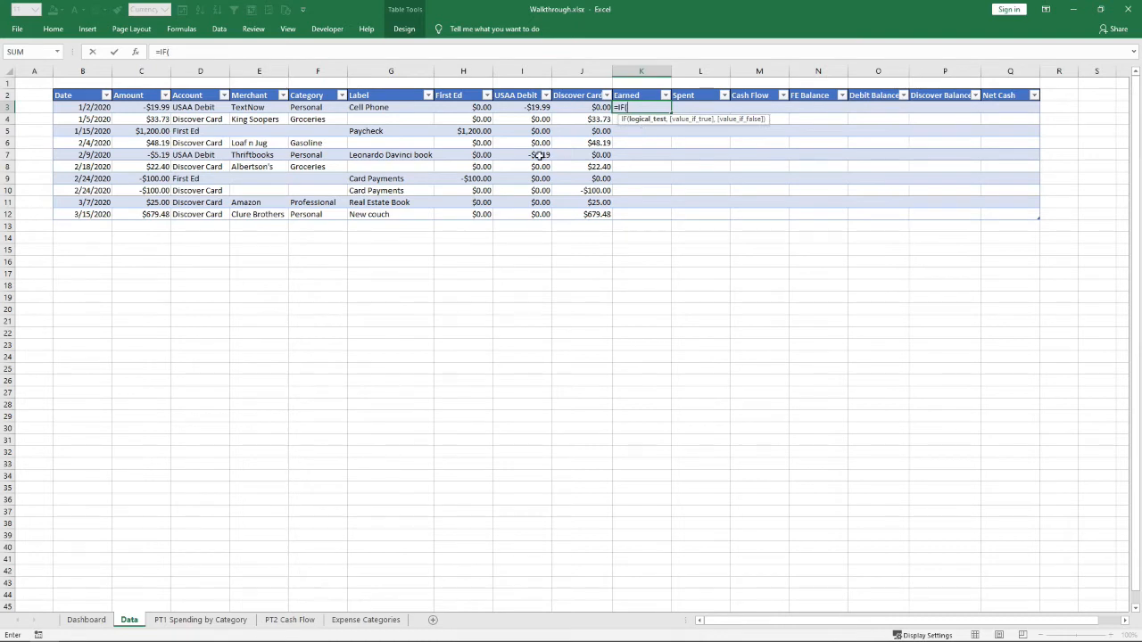
pyautogui.click(482, 107)
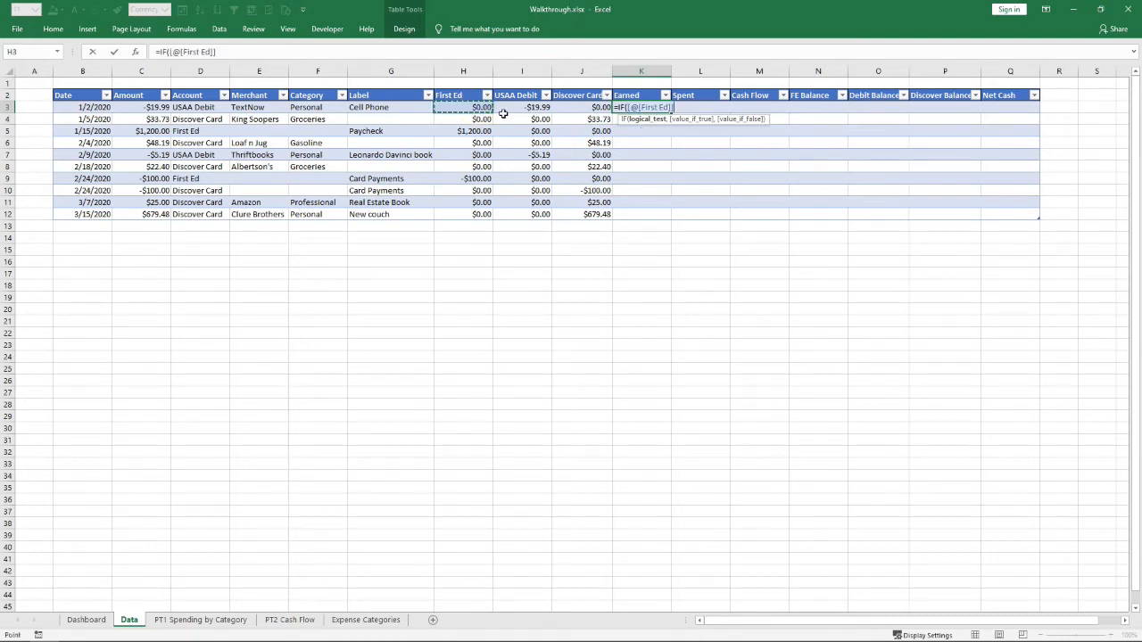
pyautogui.write('+')
pyautogui.click(527, 107)
pyautogui.write('-')
pyautogui.click(578, 108)
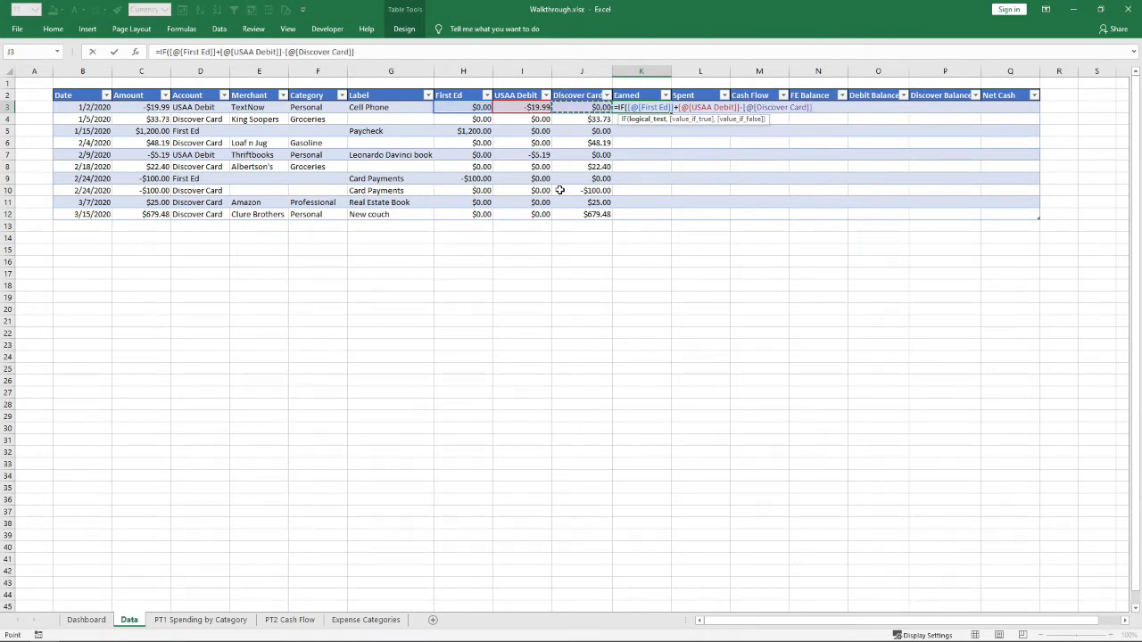
pyautogui.write('<0,')
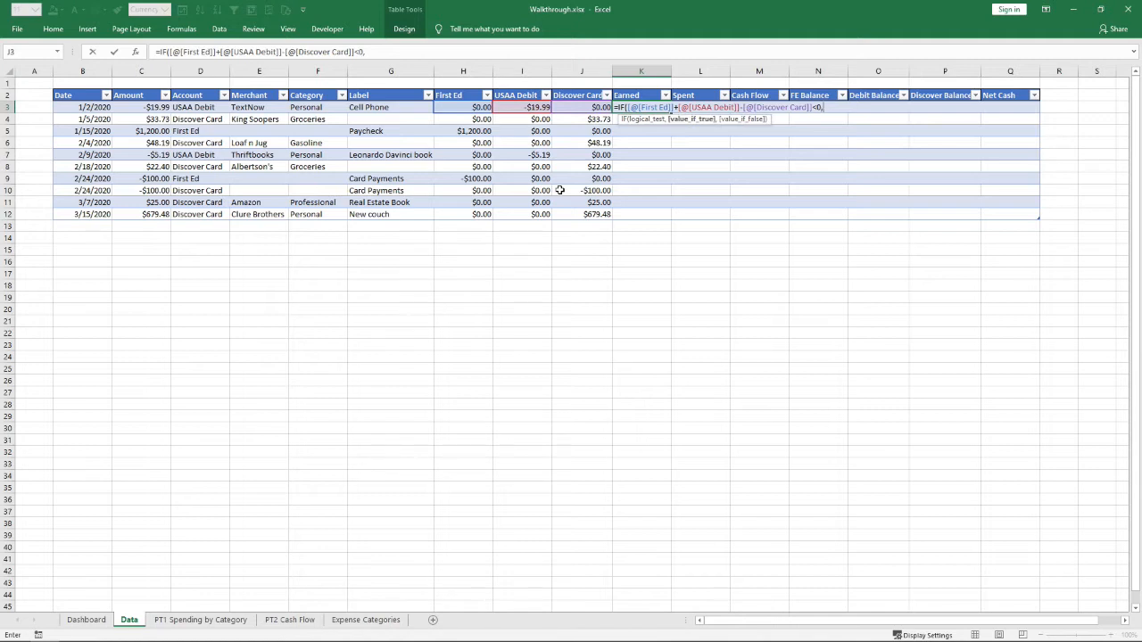
# Complete the Earned formula to return 0 when the test is true, otherwise First Ed plus USAA Debit minus Discover Card
pyautogui.write('0,')
pyautogui.click(471, 107)
pyautogui.write('+')
pyautogui.click(521, 107)
pyautogui.write('-')
pyautogui.click(581, 107)
pyautogui.press('Return')
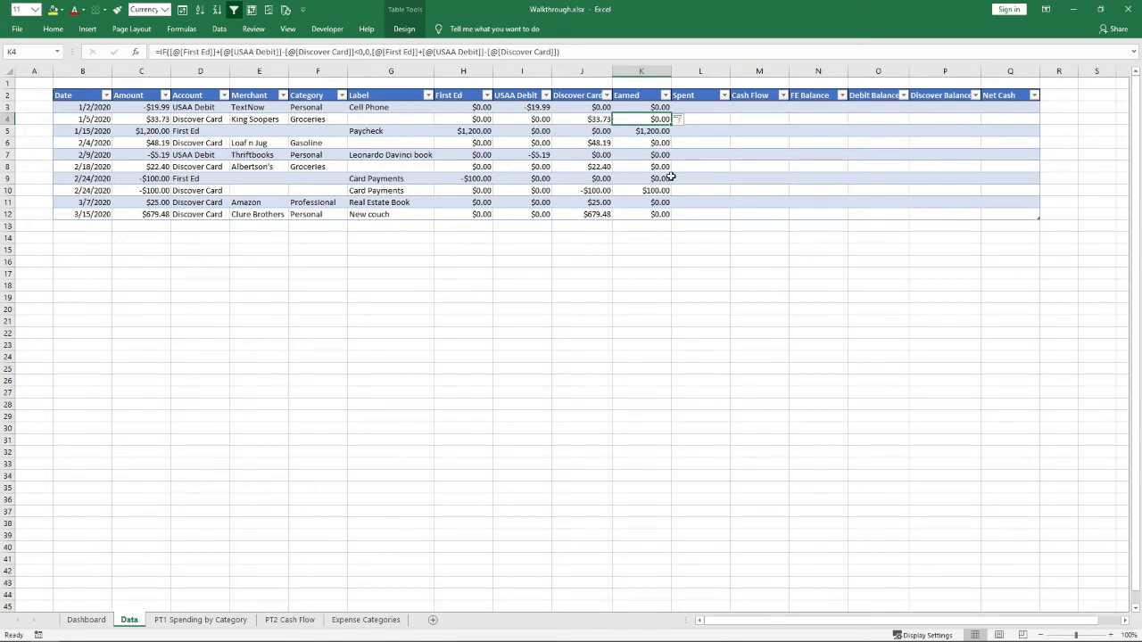
# Check the Discover Card payment in row 10 across its Amount, Discover Card and Earned cells
pyautogui.click(704, 180)
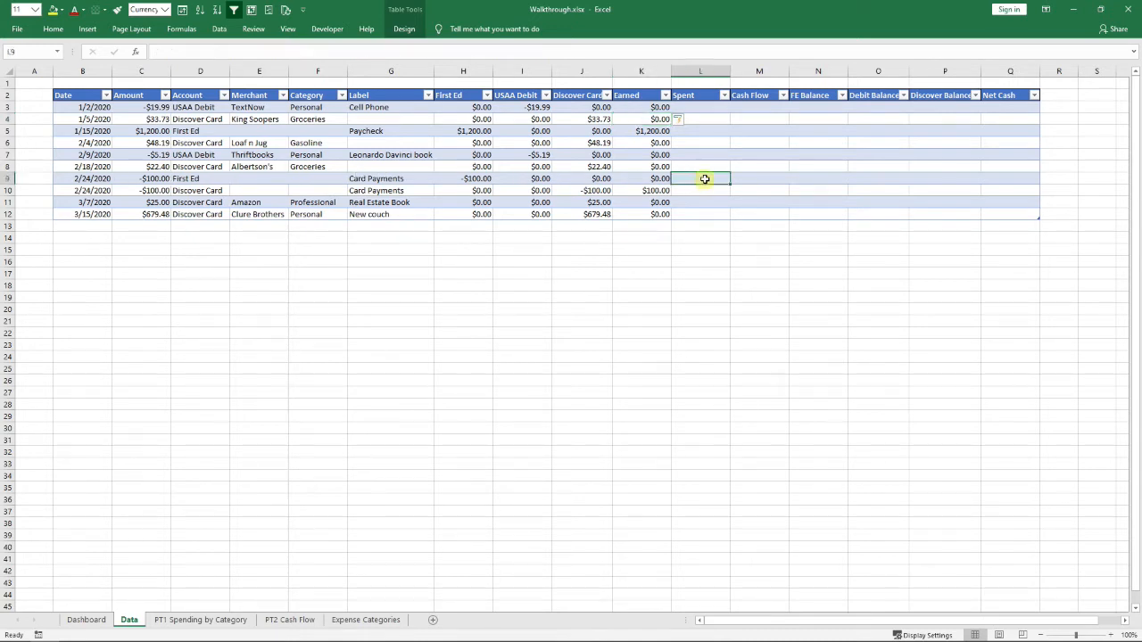
pyautogui.click(153, 192)
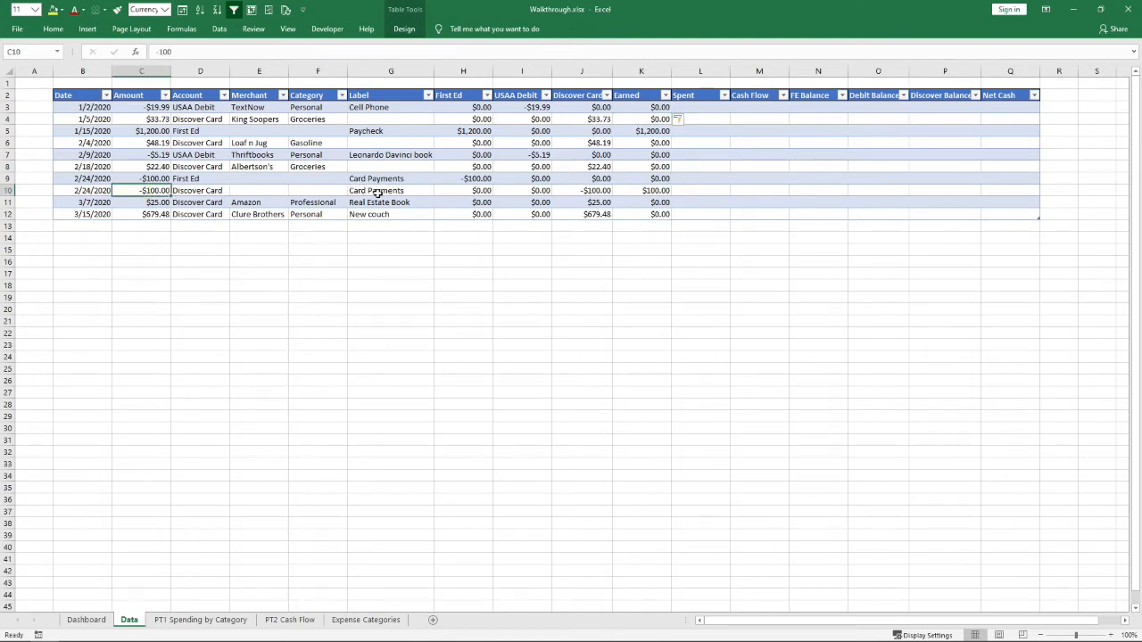
pyautogui.click(594, 191)
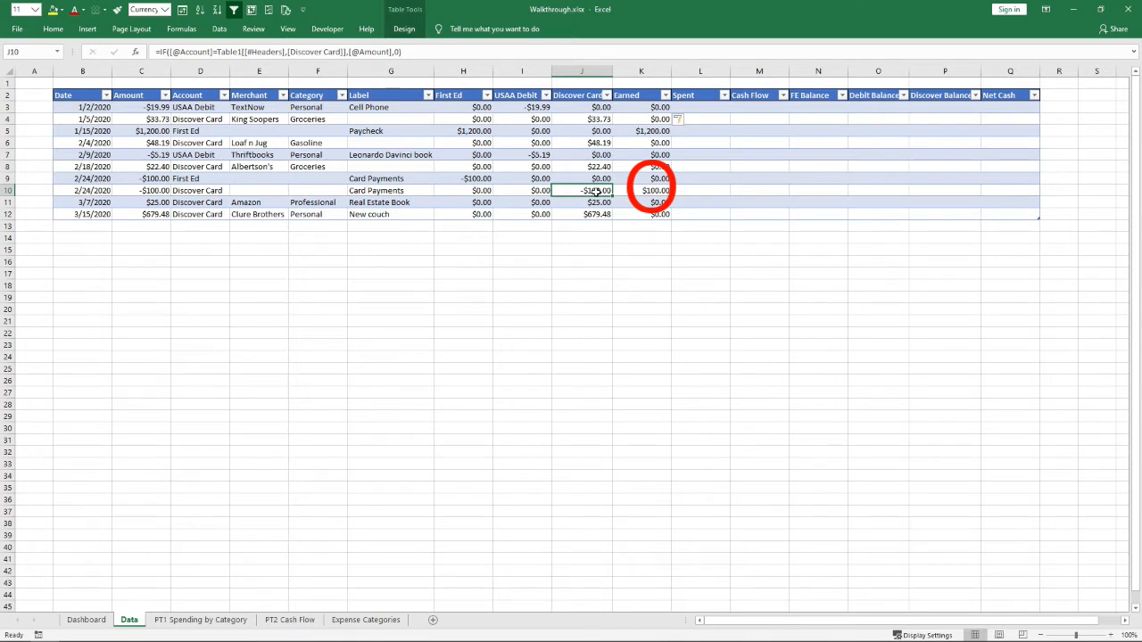
pyautogui.click(646, 189)
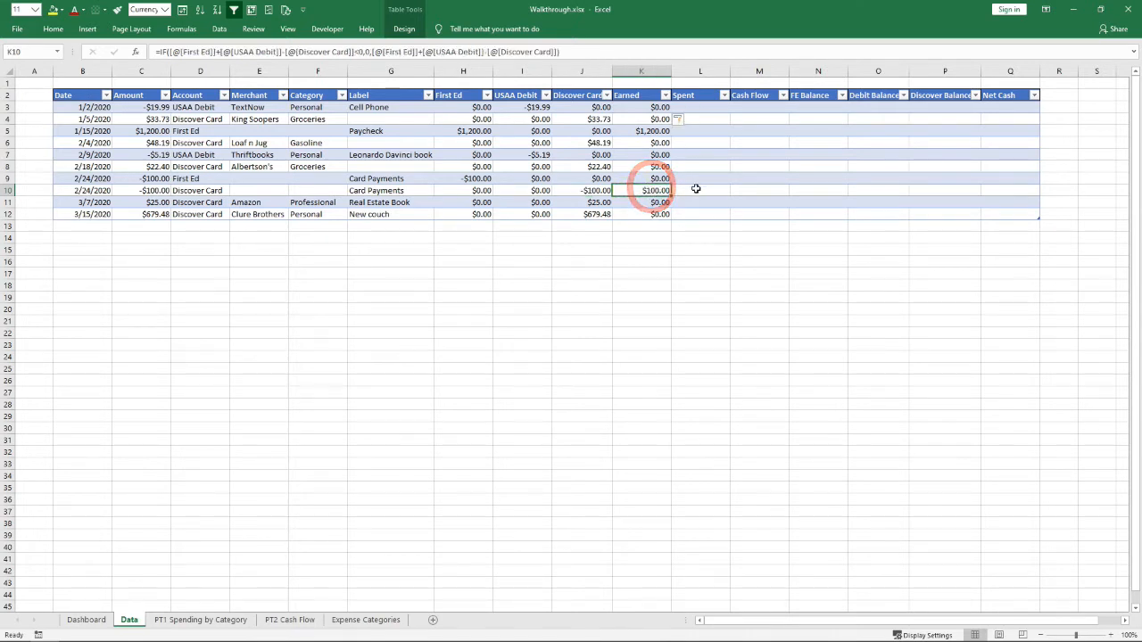
pyautogui.click(692, 180)
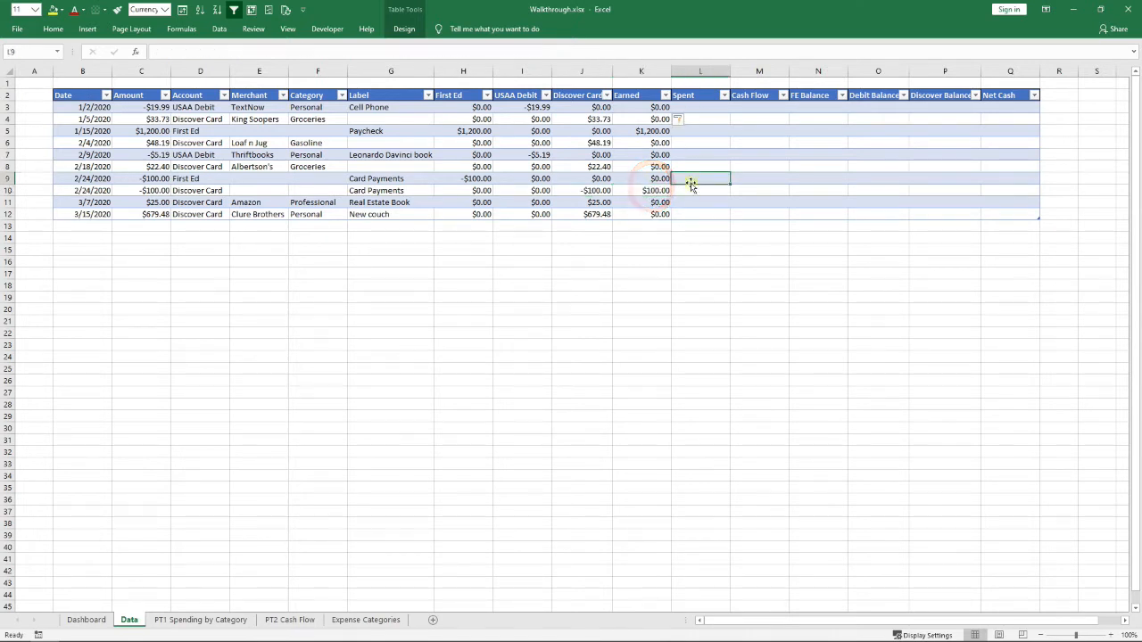
# Filter the Dashboard's spending chart to Jan using the Months slicer and return to the Data sheet
pyautogui.click(86, 620)
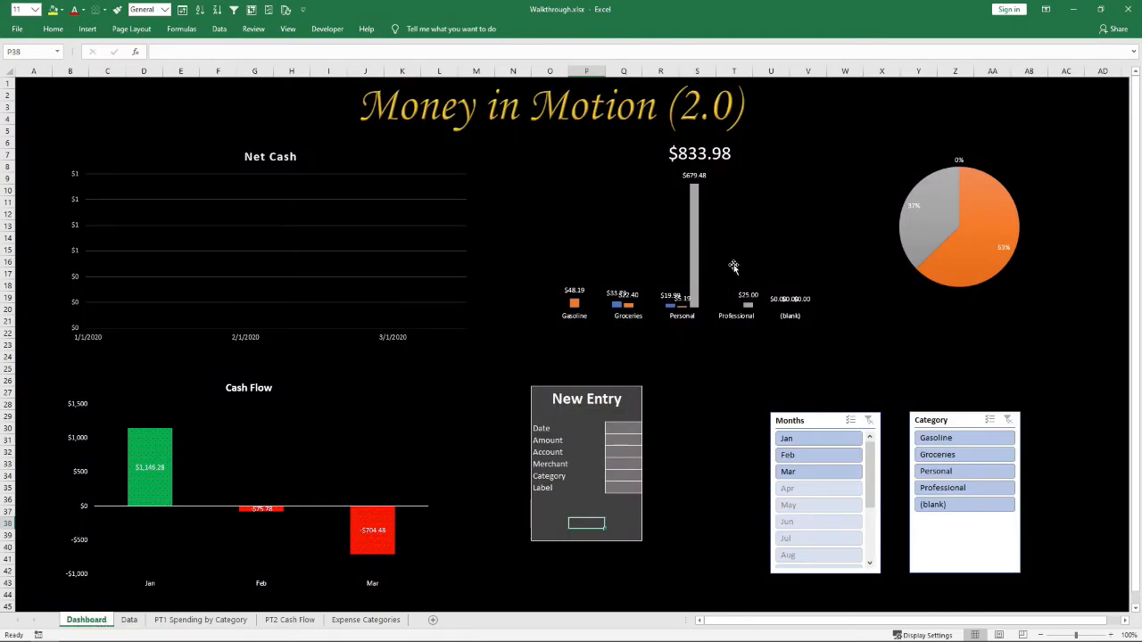
pyautogui.click(786, 438)
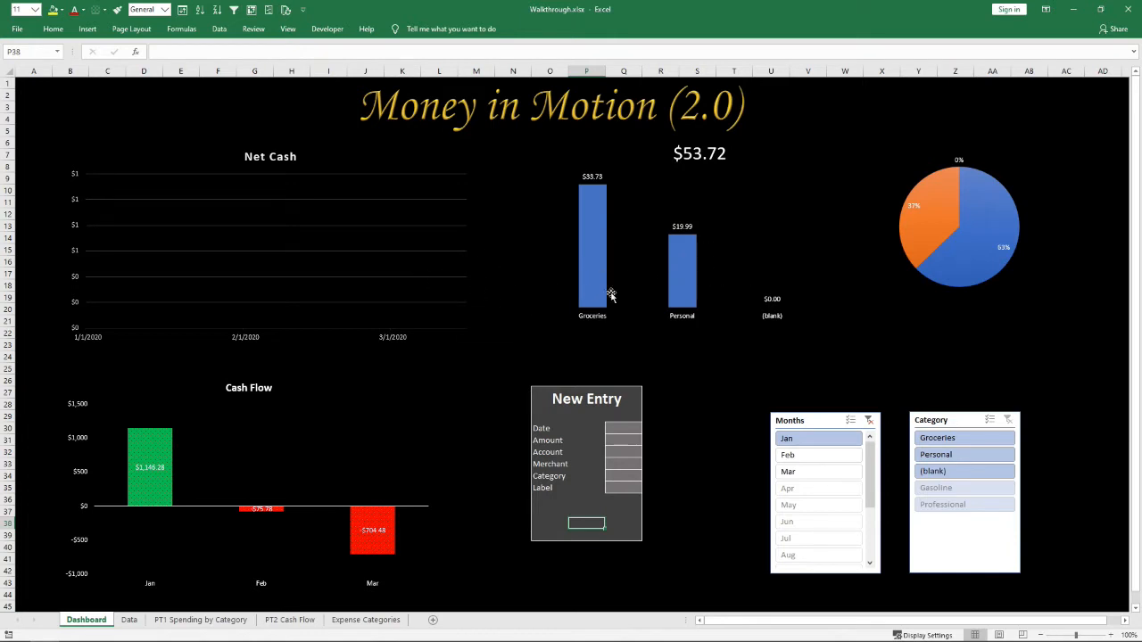
pyautogui.click(128, 619)
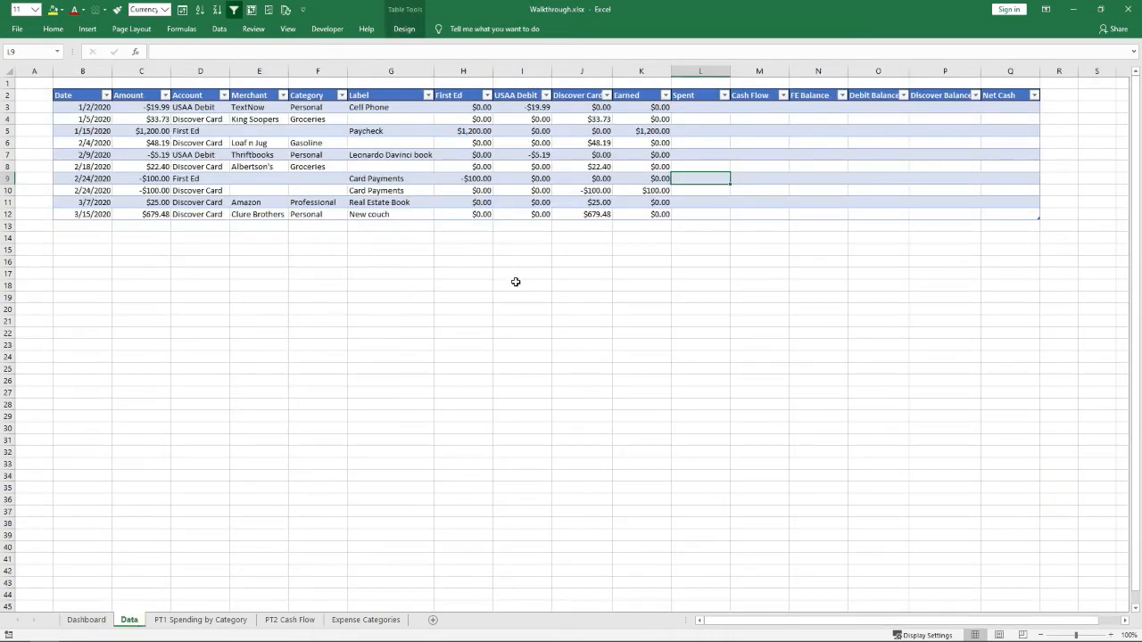
# Insert an outer IF with an OR test before the existing IF in the first Earned cell, with Label equal to "Transfers" as first condition
pyautogui.click(644, 105)
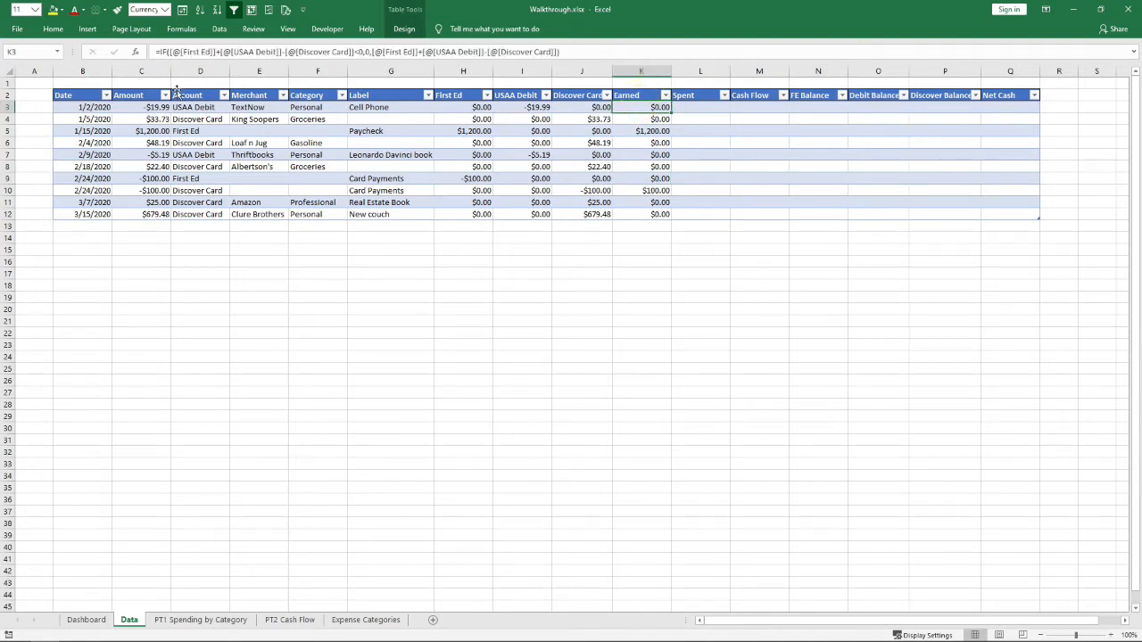
pyautogui.click(164, 54)
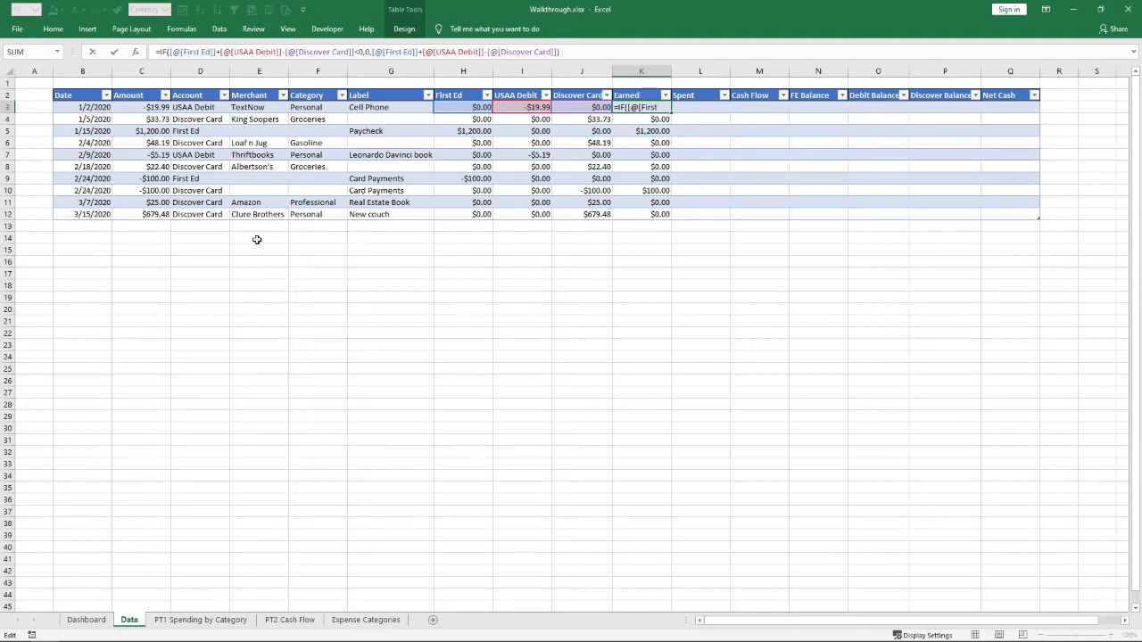
pyautogui.write('IF(')
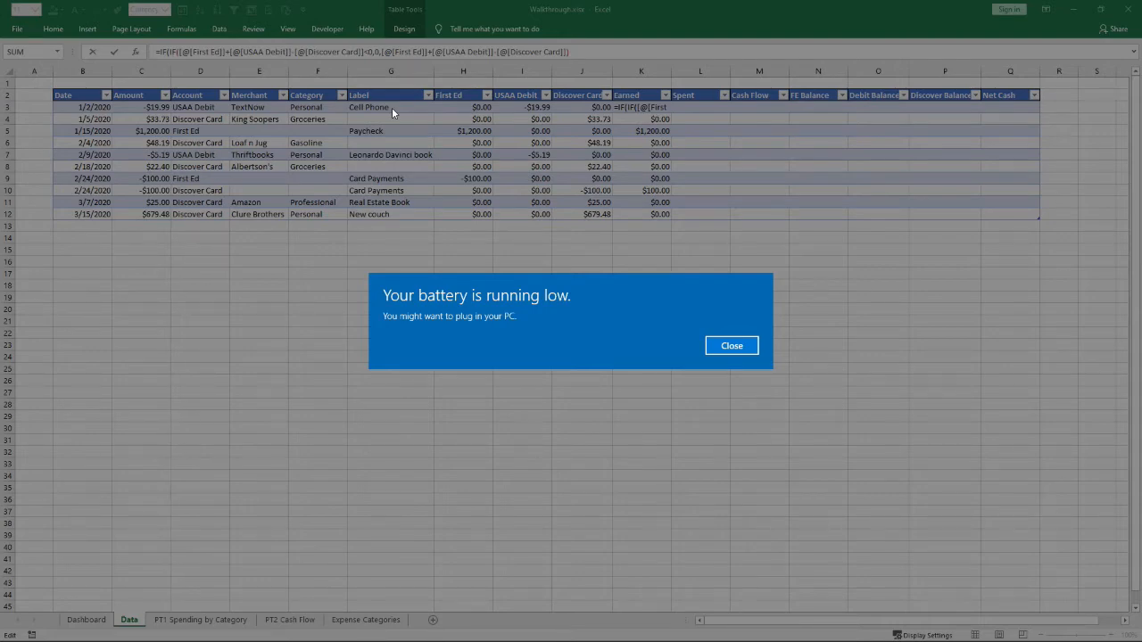
pyautogui.press('Return')
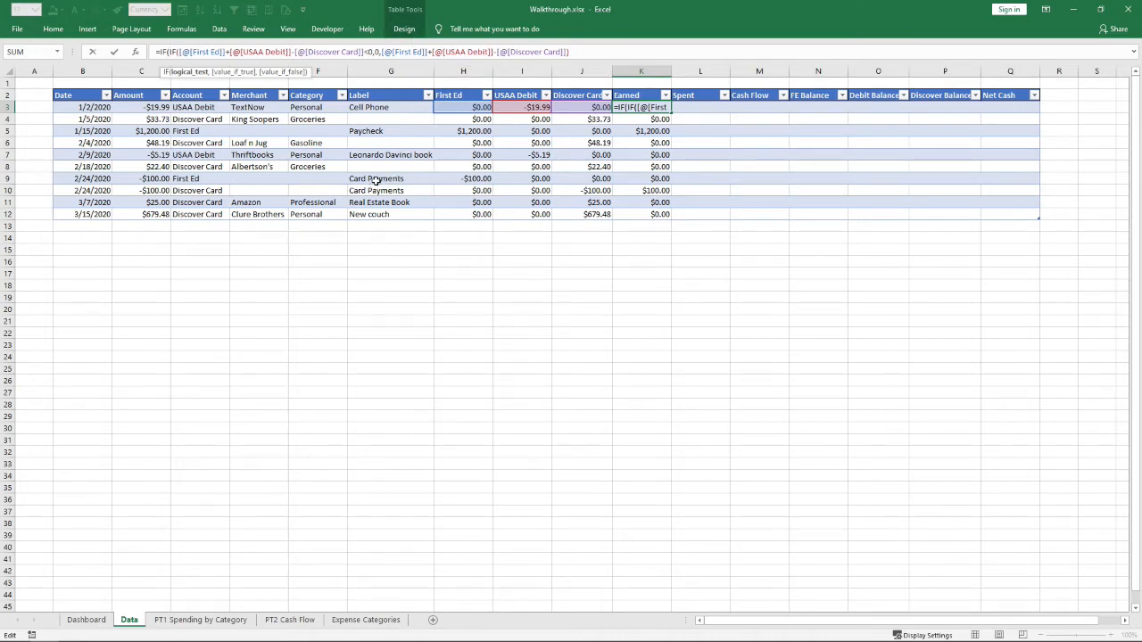
pyautogui.write('OR(')
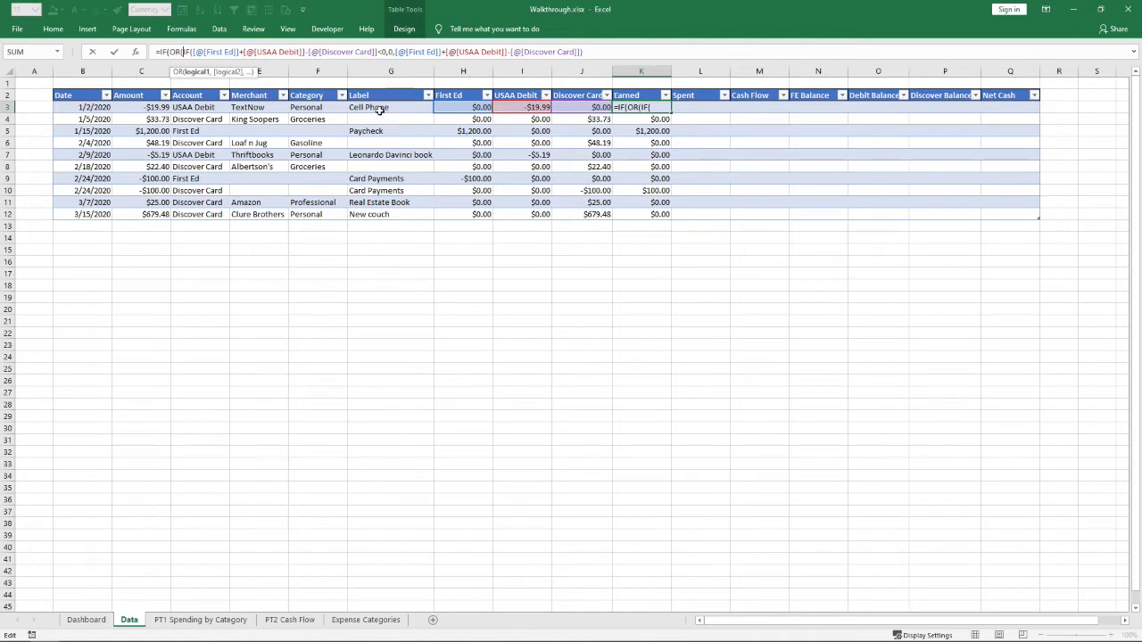
pyautogui.click(377, 108)
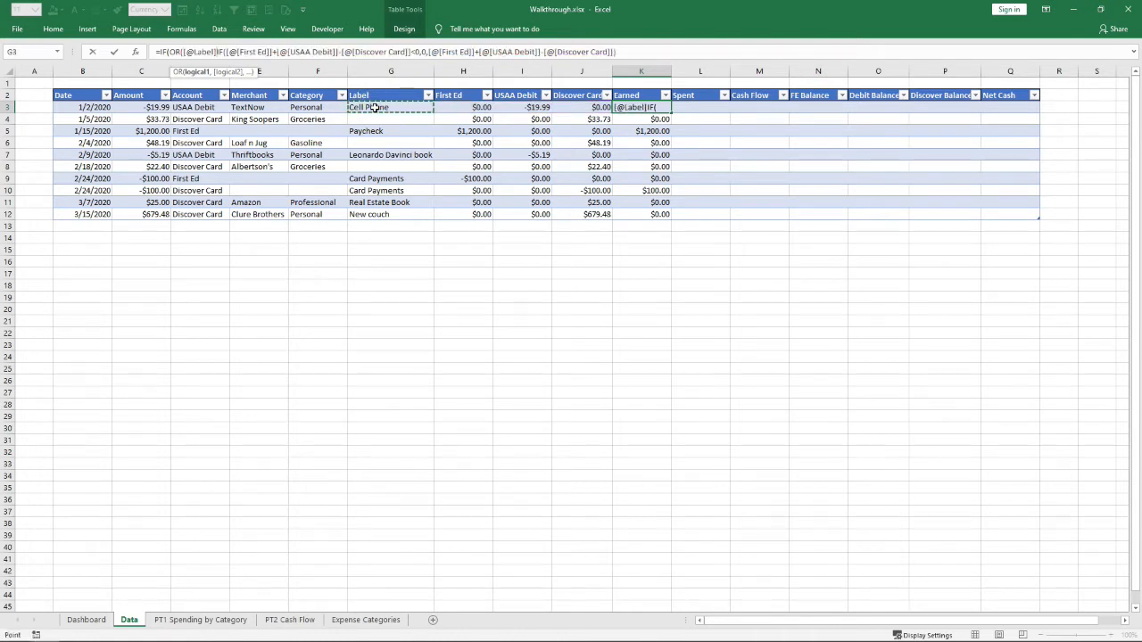
pyautogui.write('=')
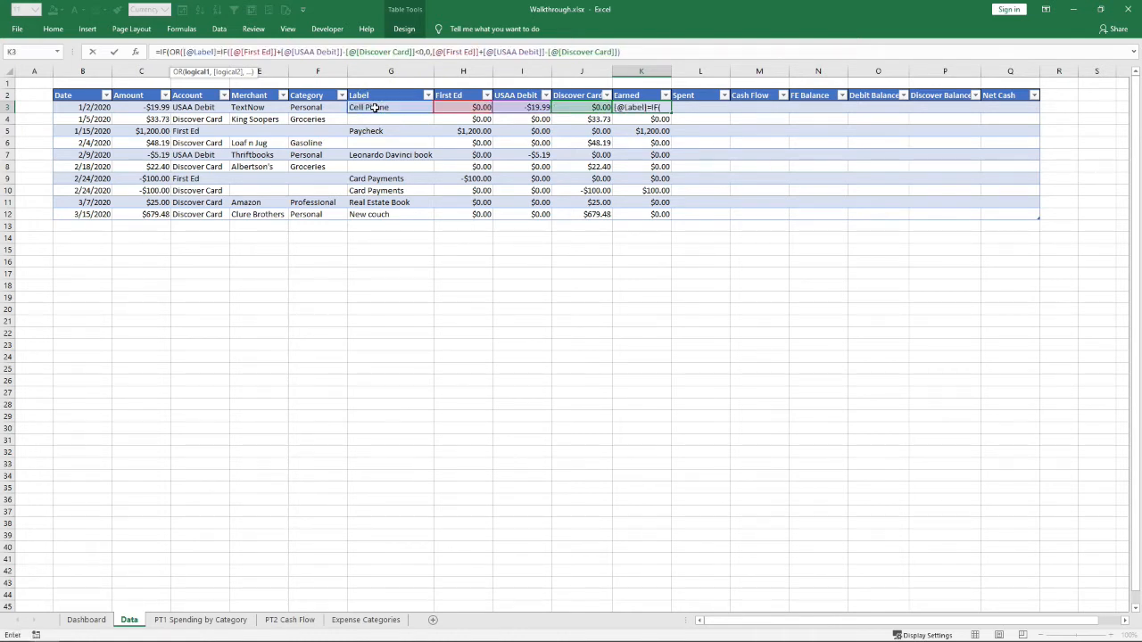
pyautogui.write('"')
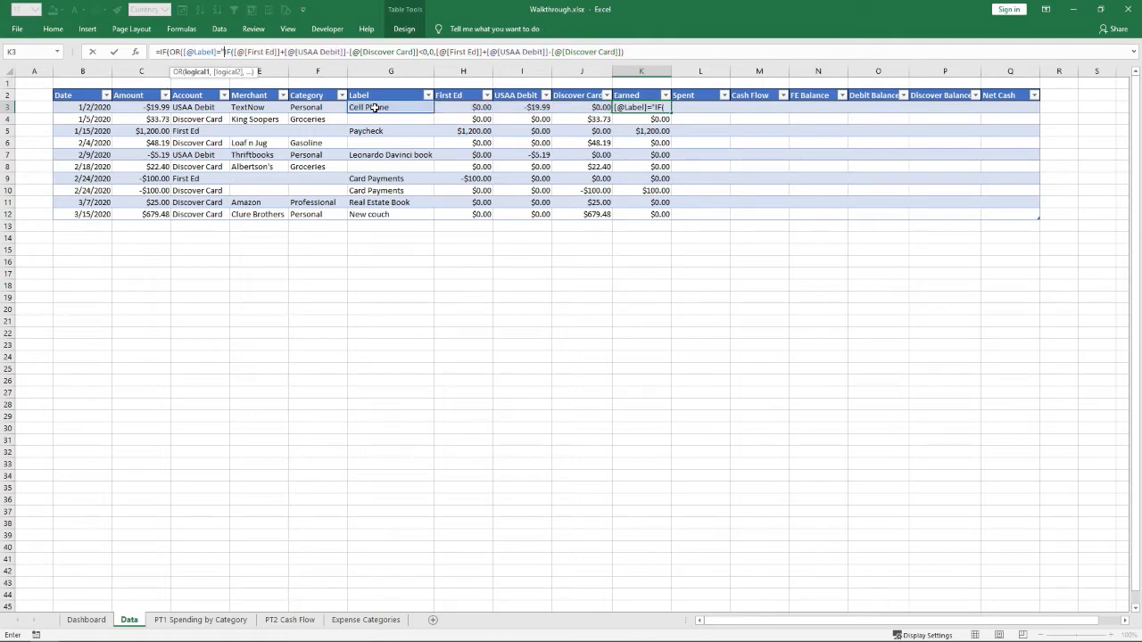
pyautogui.write('Transfers')
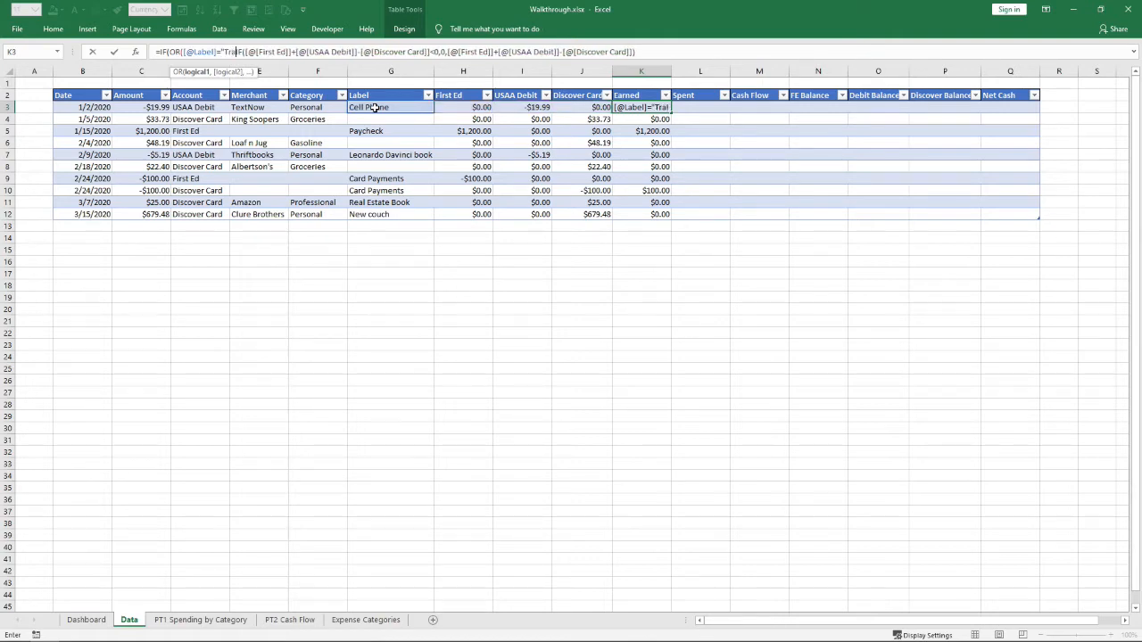
pyautogui.write('"')
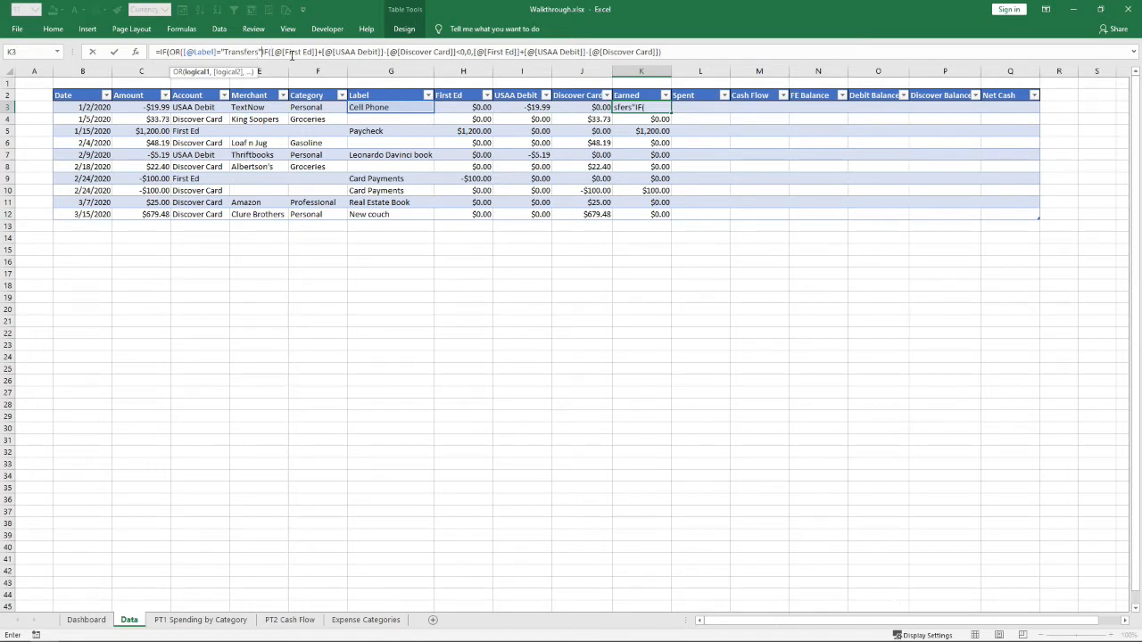
# Add Label equal to "Card Payments" as the second condition of the first Earned cell's OR test and close the OR
pyautogui.write(',')
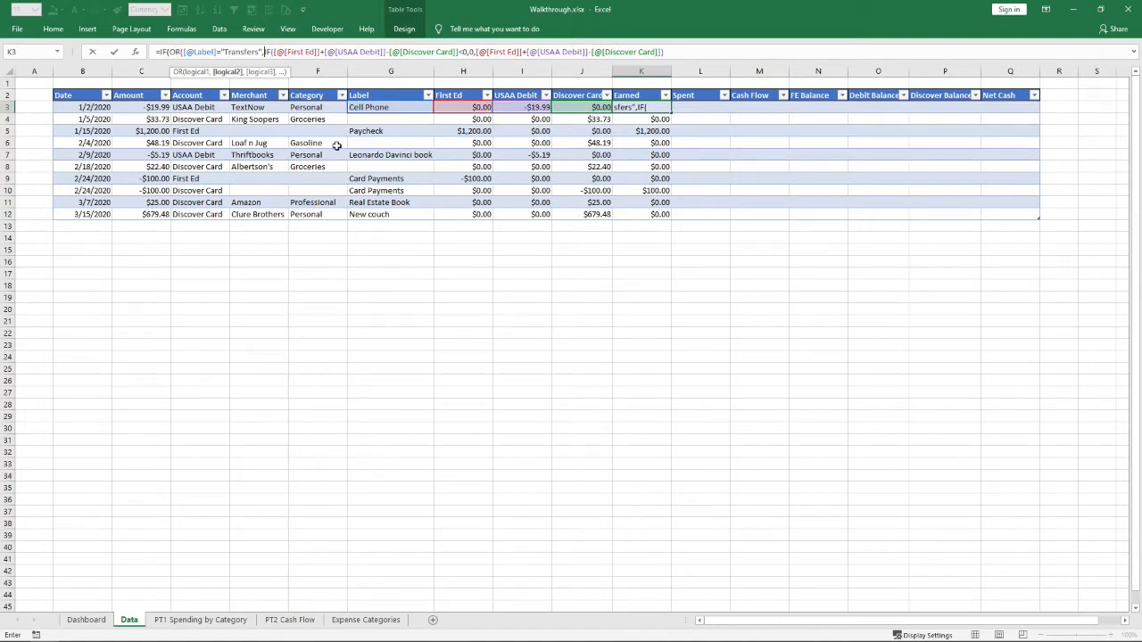
pyautogui.click(381, 107)
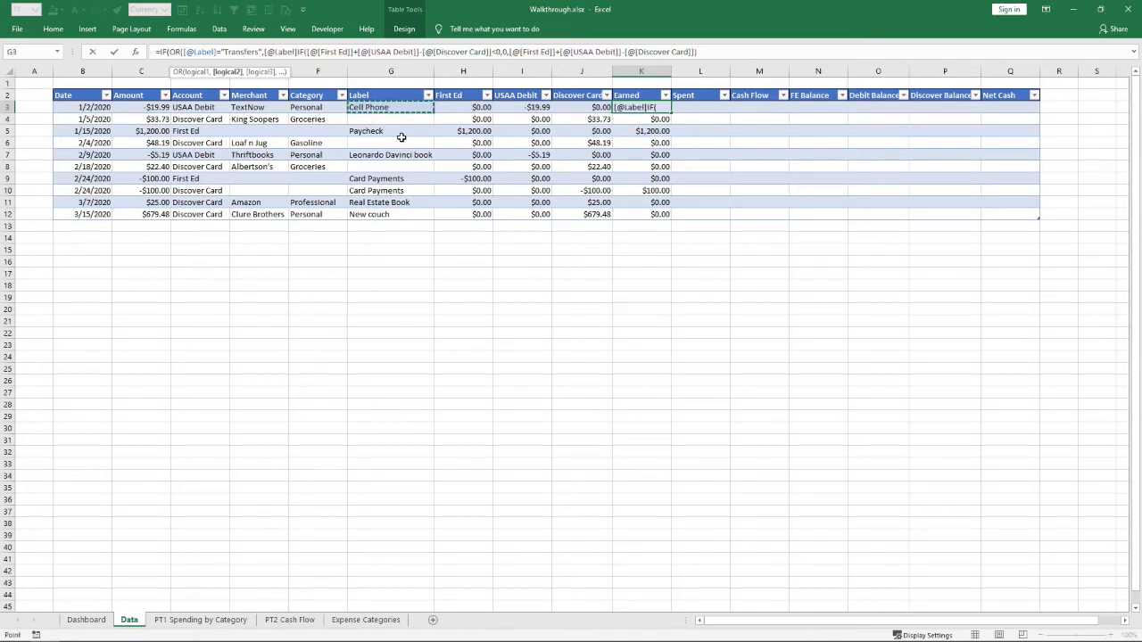
pyautogui.write('=')
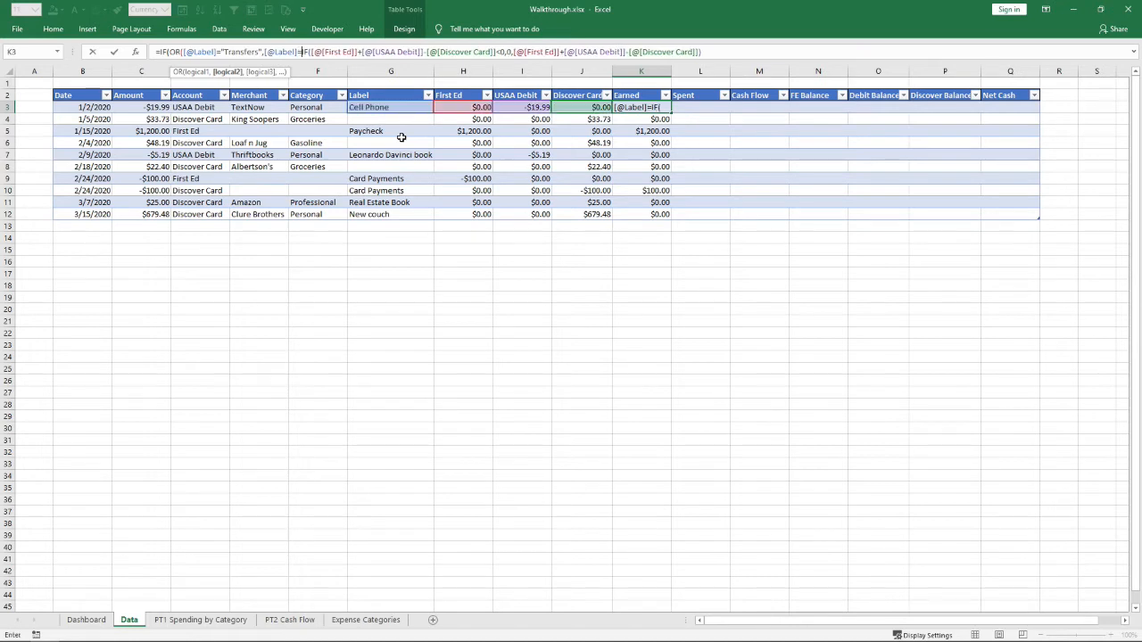
pyautogui.write('"')
pyautogui.write('Card P')
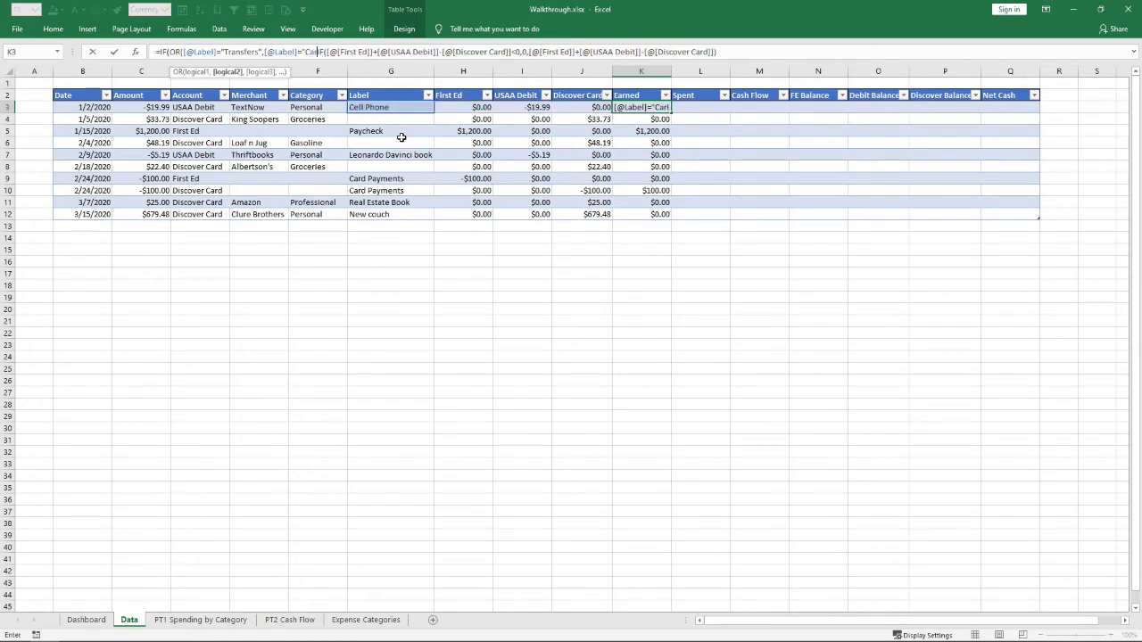
pyautogui.write('ayments"')
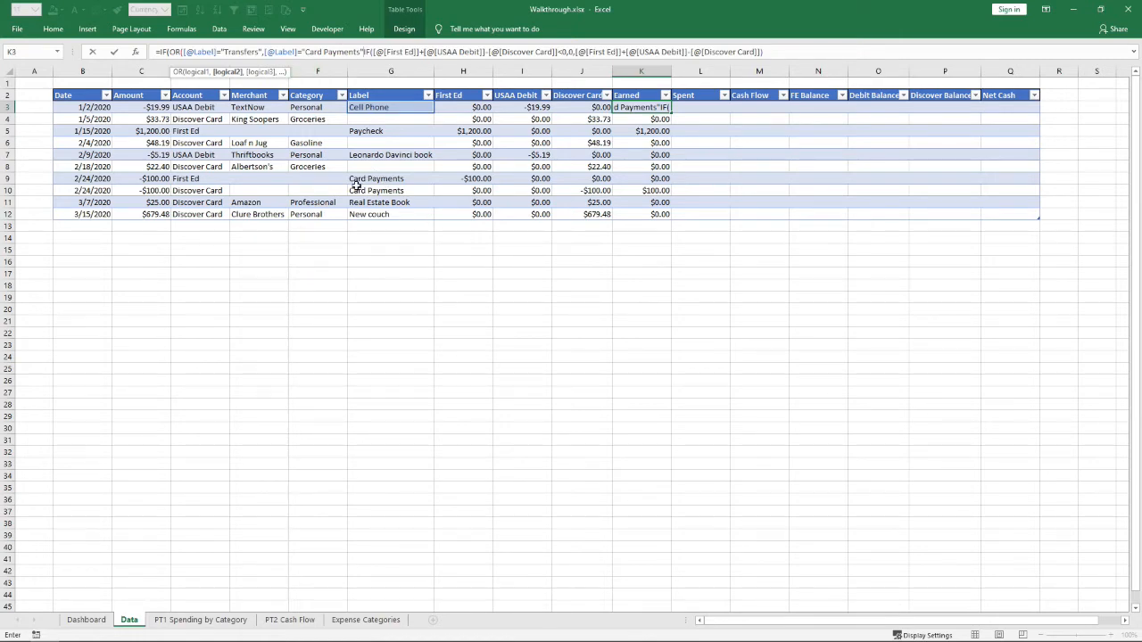
pyautogui.write(')')
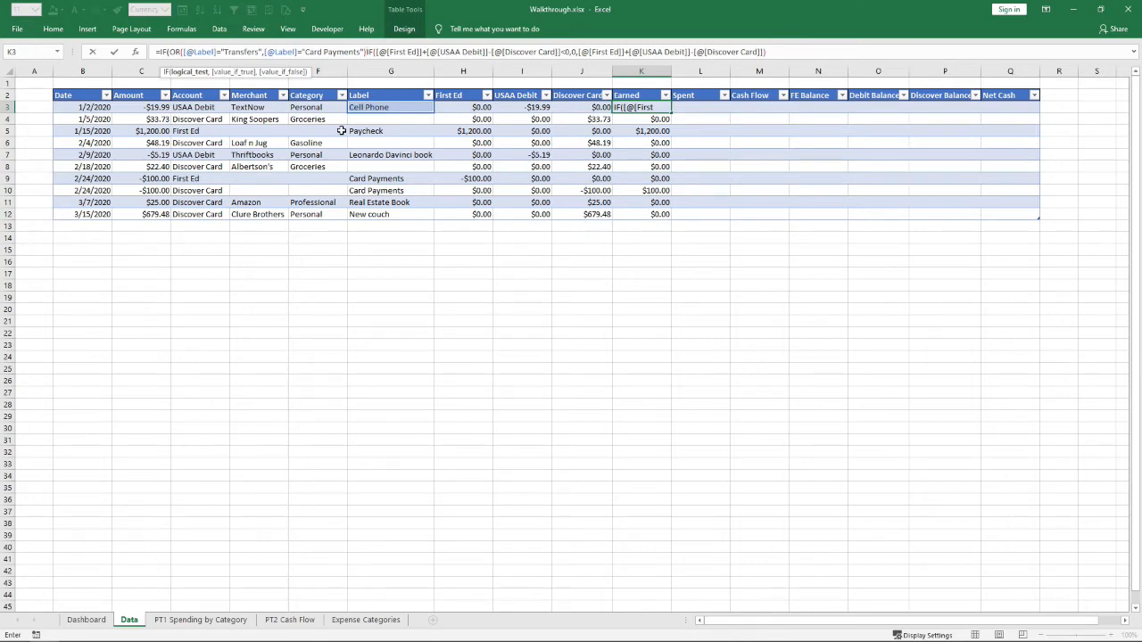
# Make the outer IF return 0 when the OR test is true, otherwise the existing IF, and commit the Earned formula with its closing parenthesis
pyautogui.write(',')
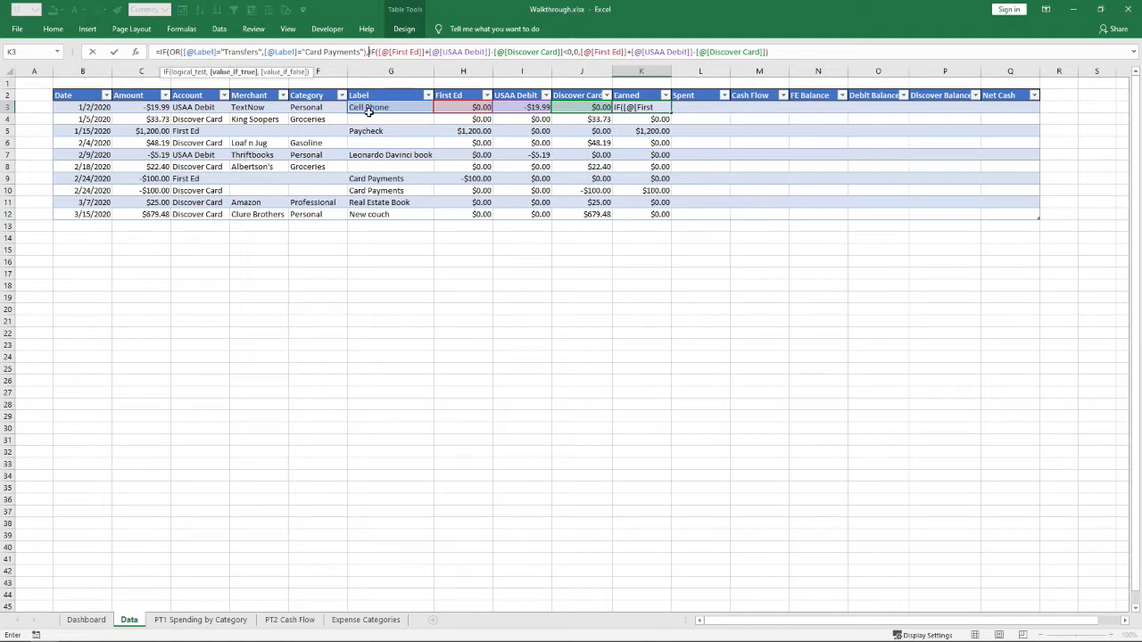
pyautogui.write('0')
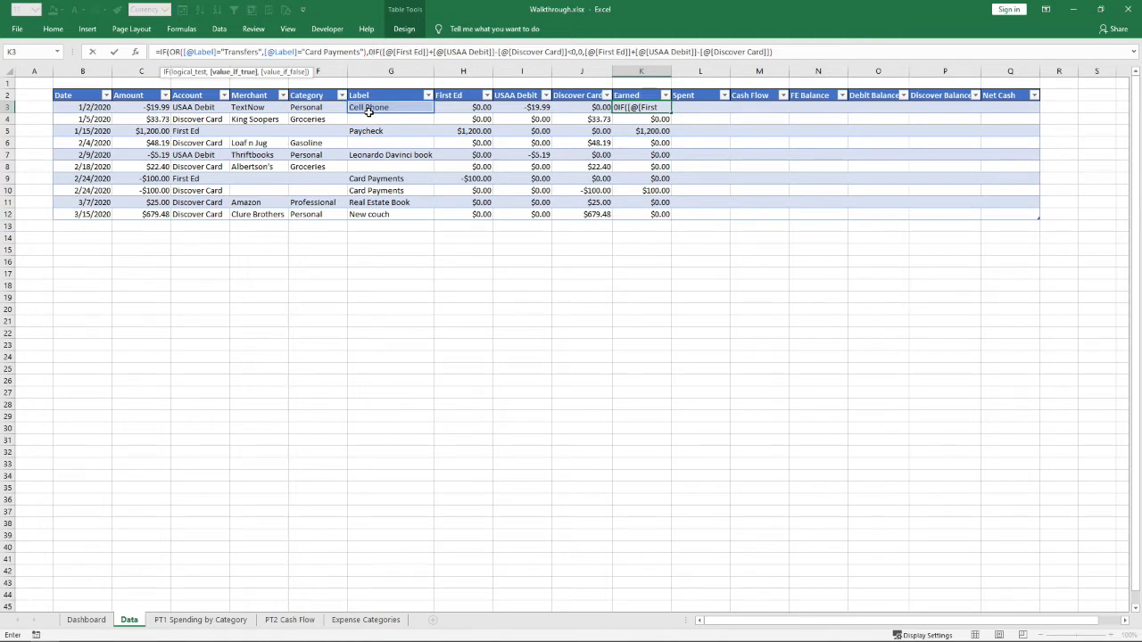
pyautogui.write(',')
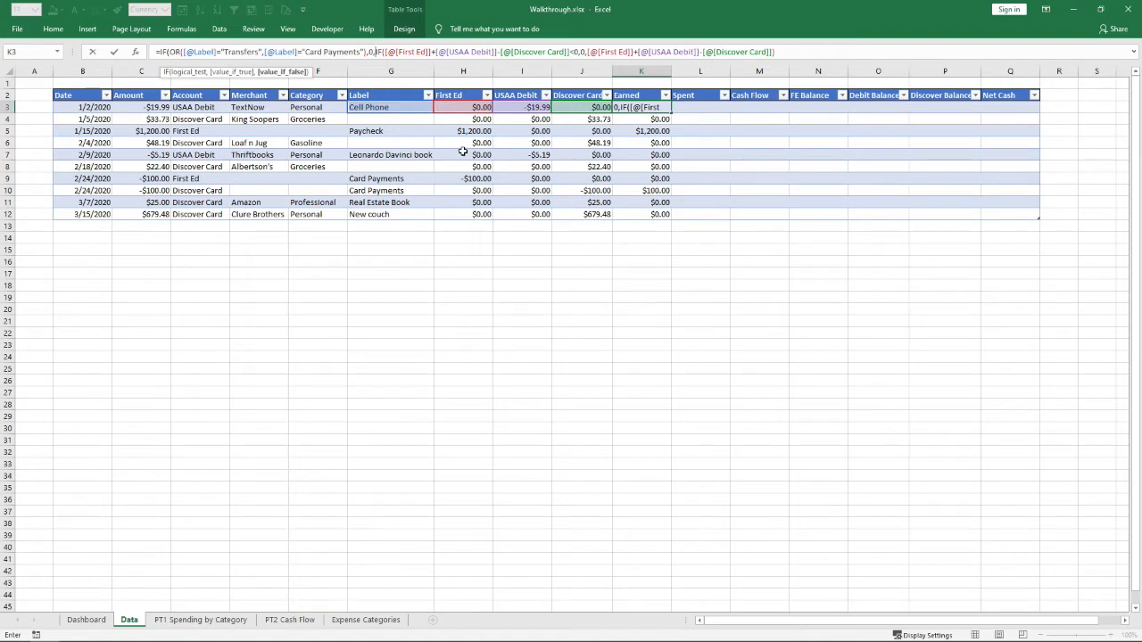
pyautogui.press('Return')
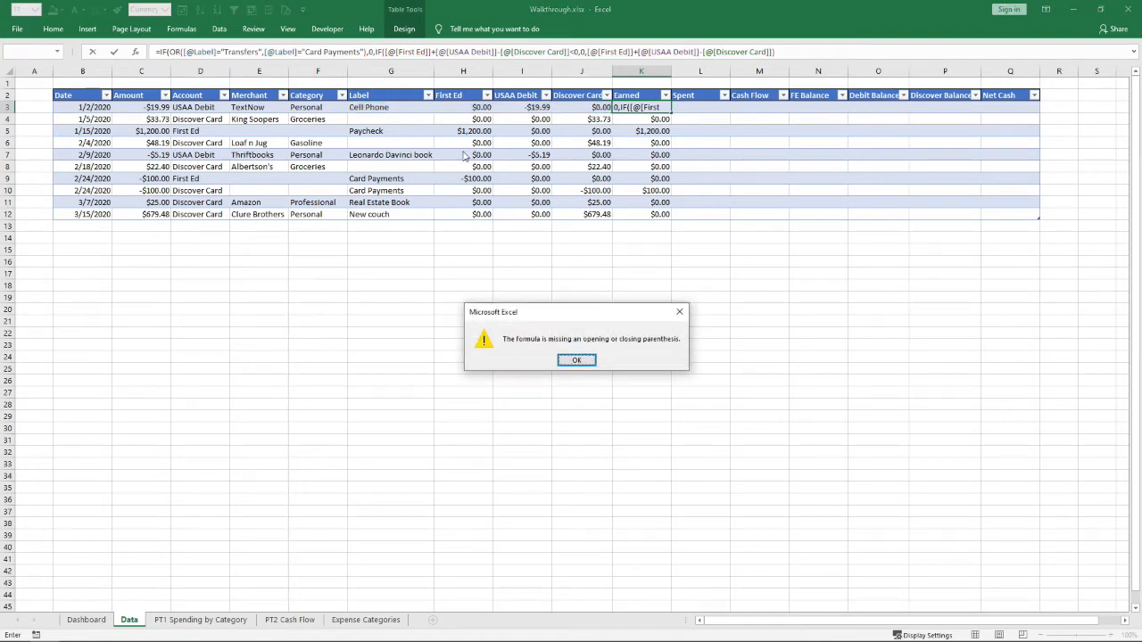
pyautogui.click(578, 360)
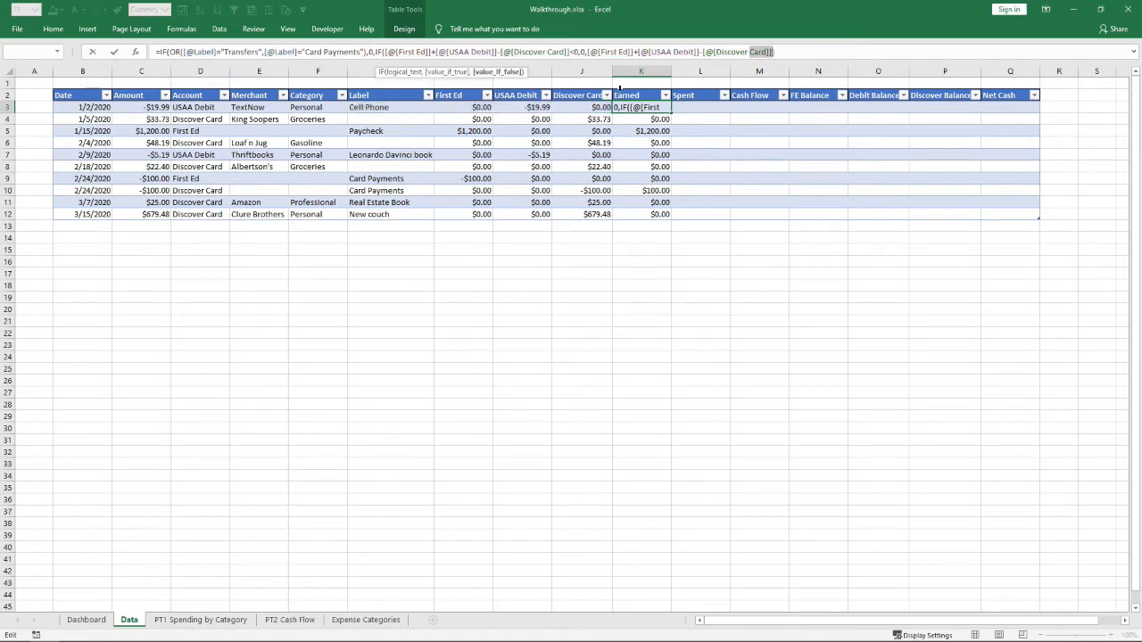
pyautogui.click(814, 54)
pyautogui.write(')')
pyautogui.press('Return')
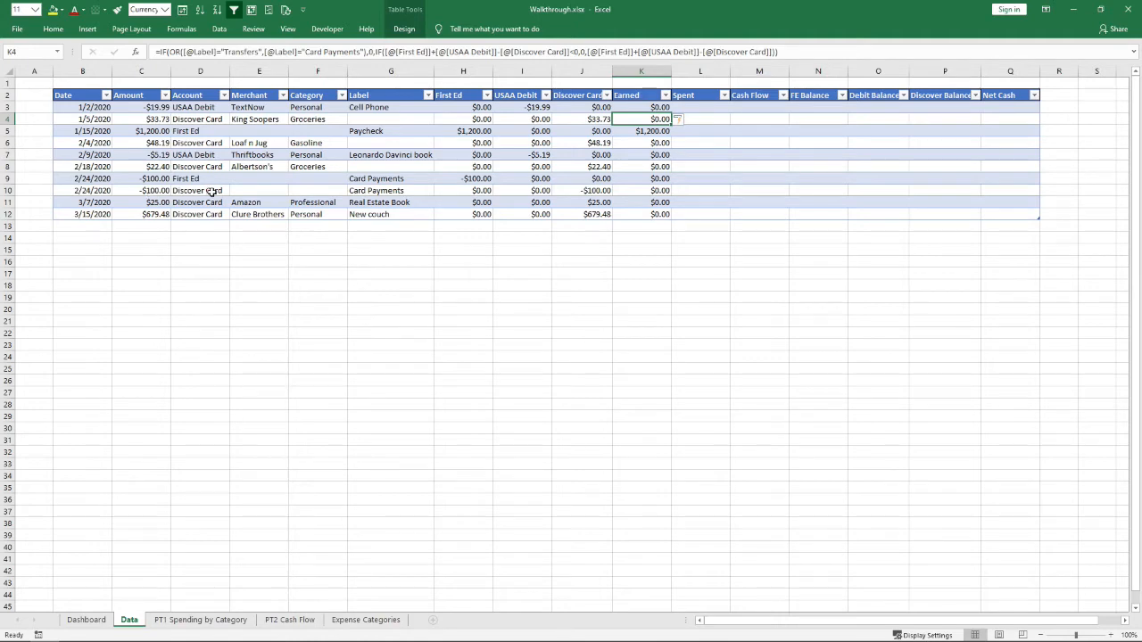
# Check the Discover Card payment's Amount and Earned cells in row 10 and the formula in the first Earned cell
pyautogui.click(147, 191)
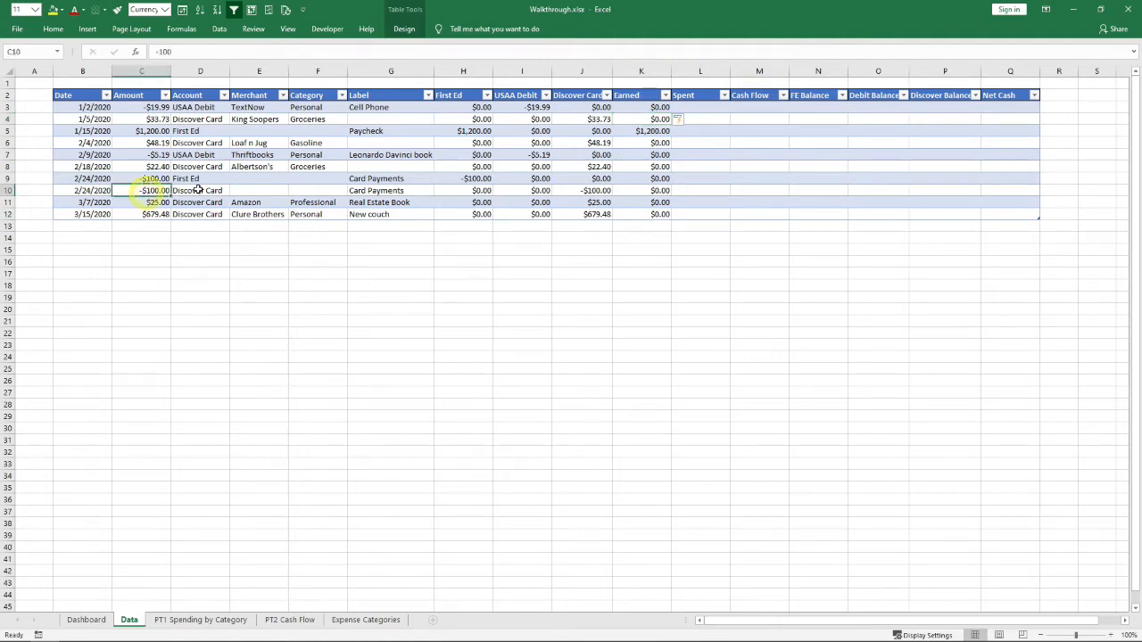
pyautogui.click(639, 190)
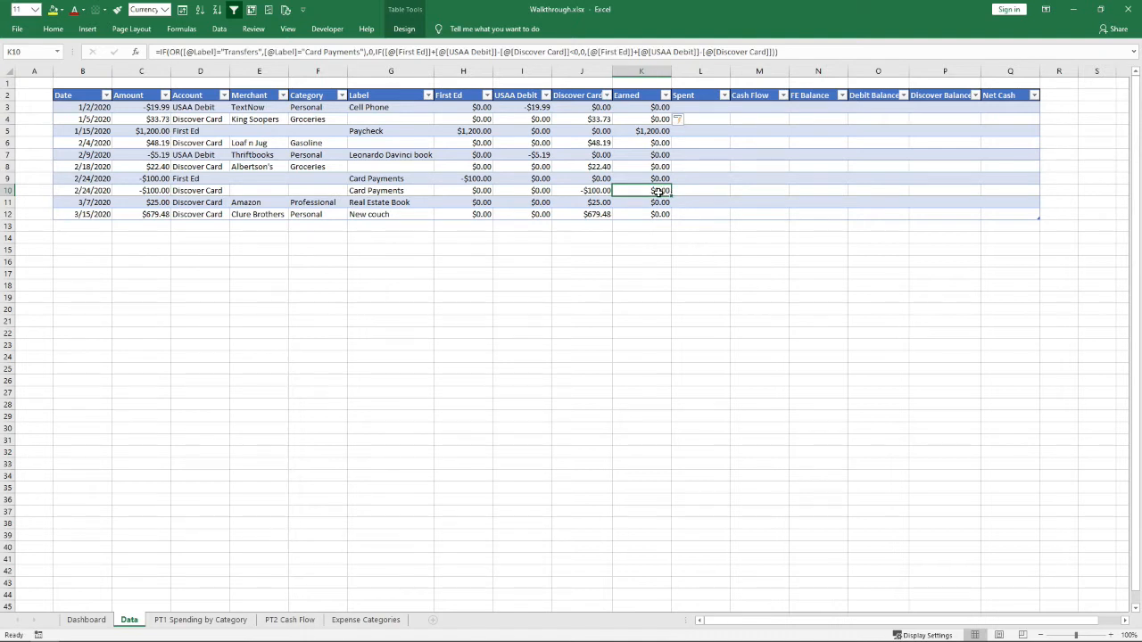
pyautogui.click(688, 108)
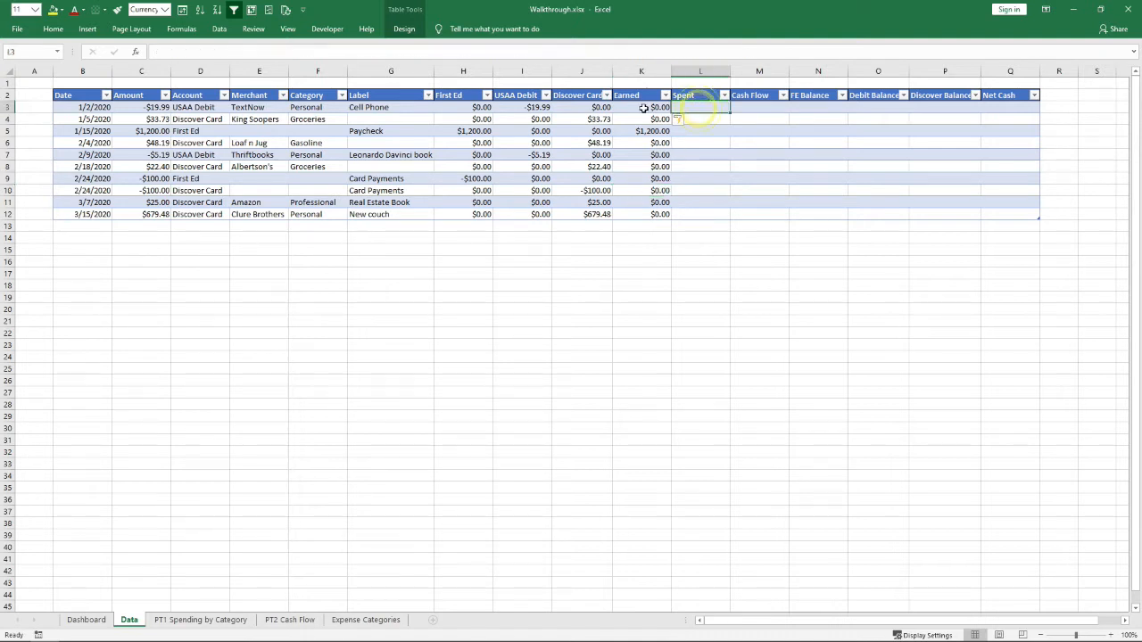
pyautogui.click(654, 107)
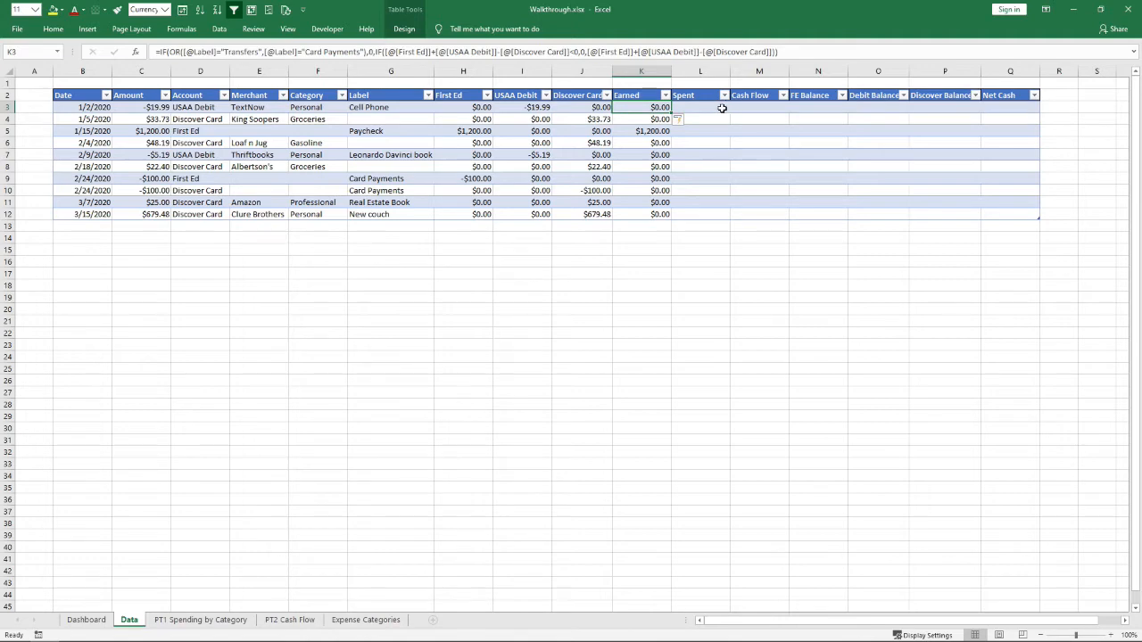
# Start an IF formula in the first Spent cell testing whether USAA Debit plus Discover Card minus Earned is greater than 0
pyautogui.click(714, 107)
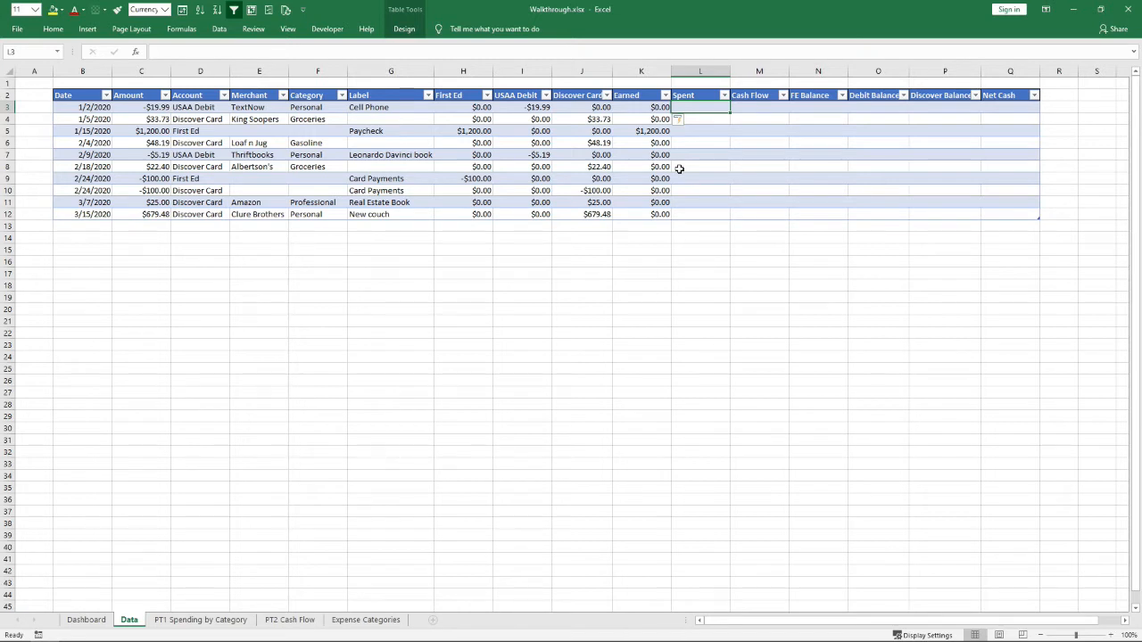
pyautogui.write('=')
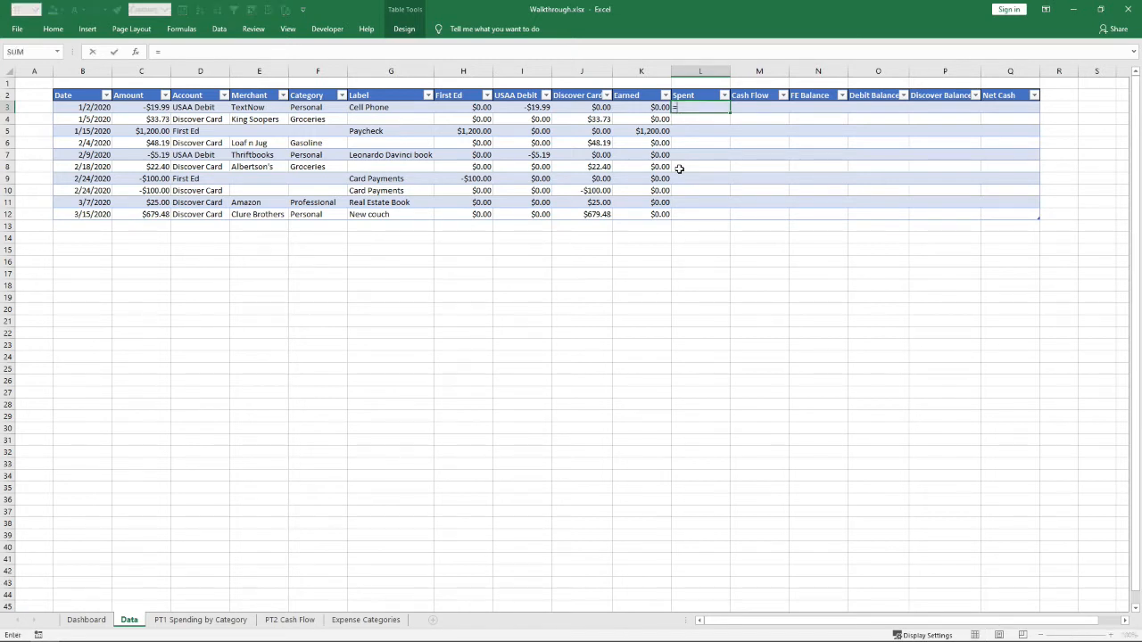
pyautogui.write('IF(')
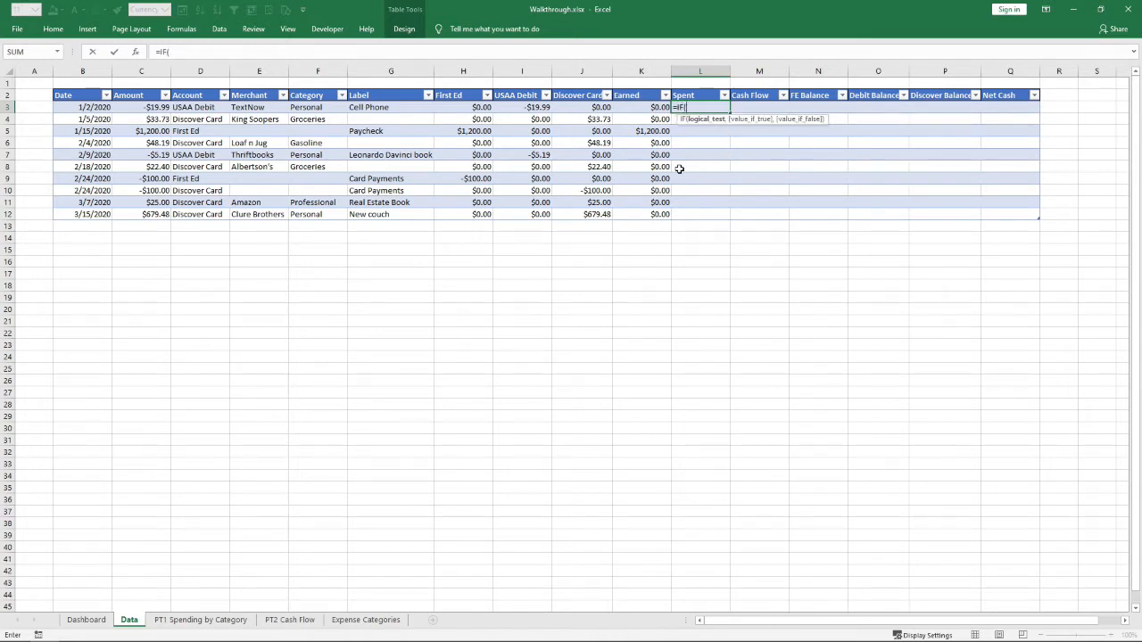
pyautogui.click(525, 107)
pyautogui.write('+')
pyautogui.click(564, 107)
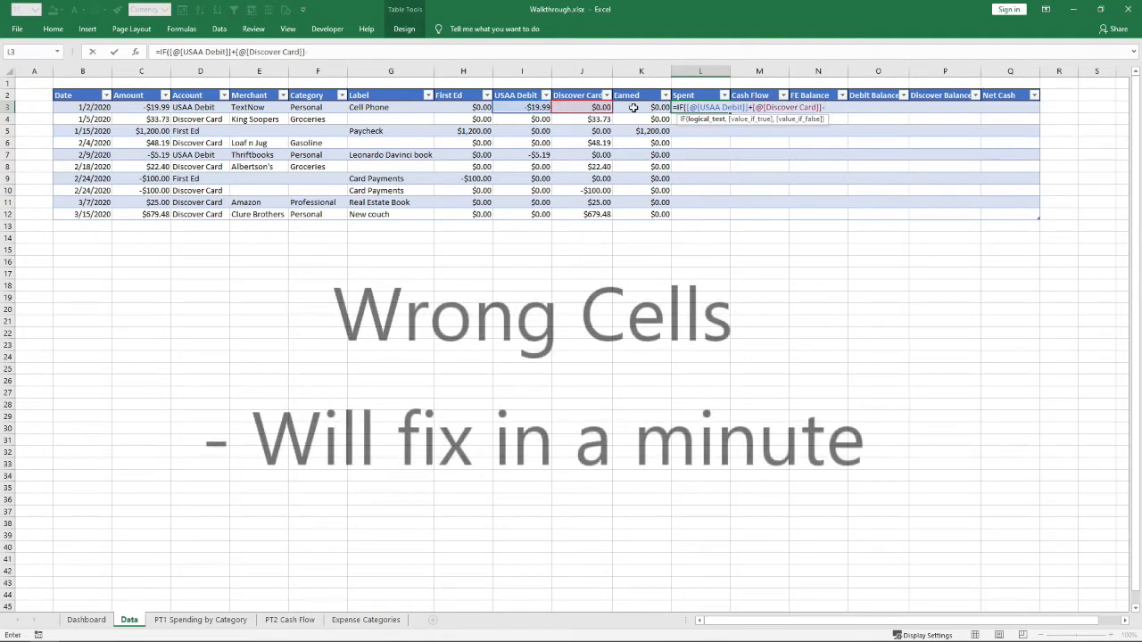
pyautogui.write('-')
pyautogui.click(632, 107)
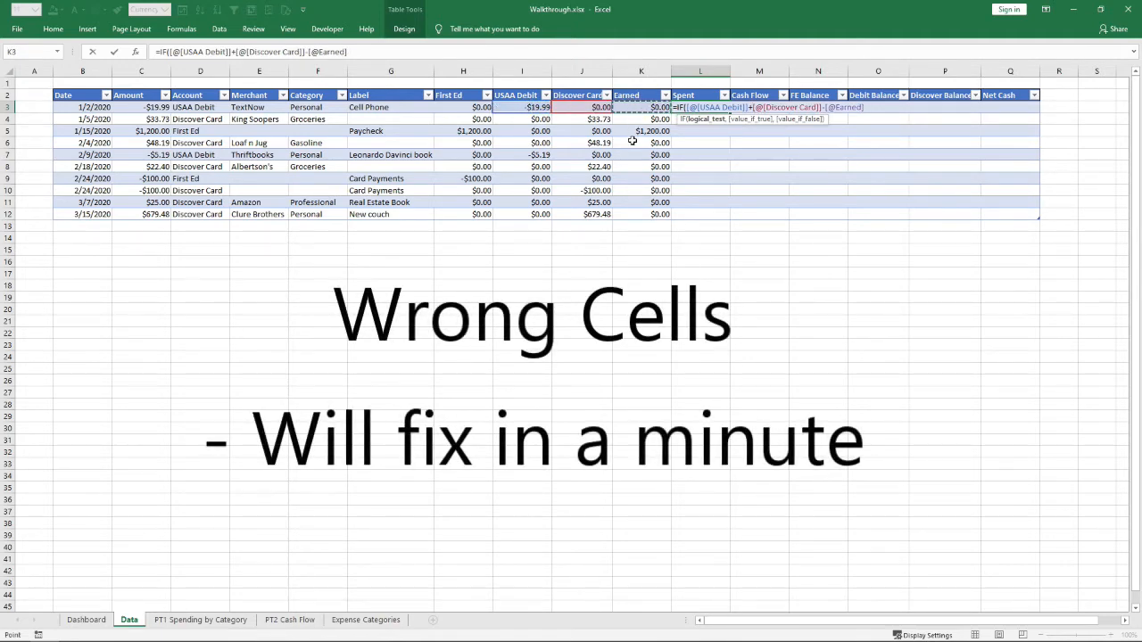
pyautogui.write('>0')
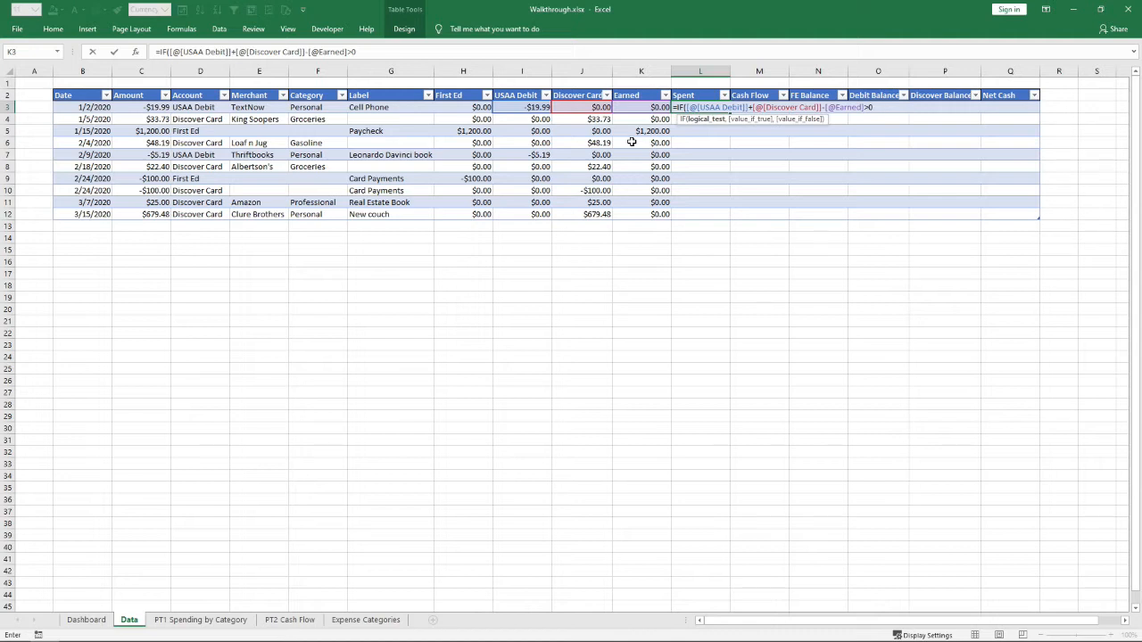
# Complete the Spent formula to return 0 when the test is true, otherwise USAA Debit plus Discover Card minus Earned
pyautogui.write(',0,')
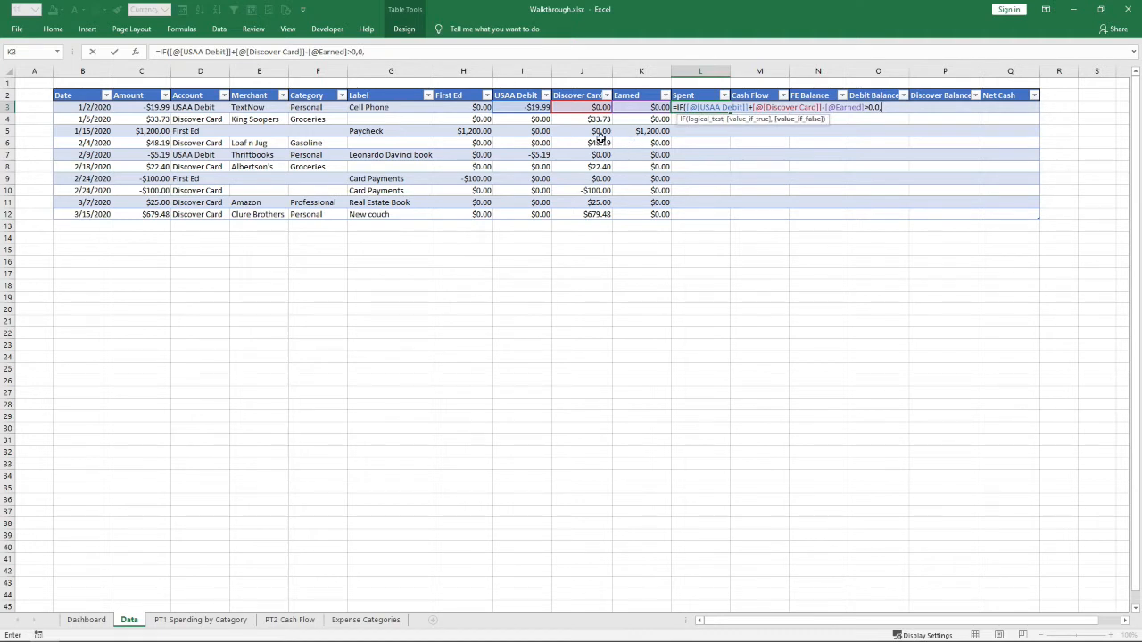
pyautogui.click(518, 106)
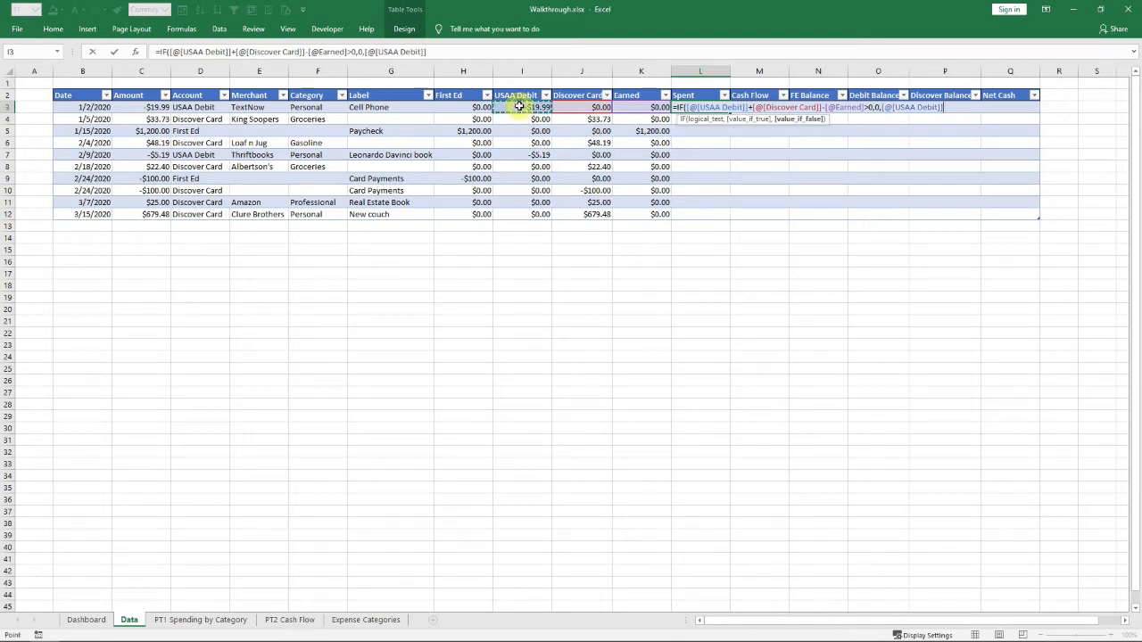
pyautogui.write('+')
pyautogui.click(575, 108)
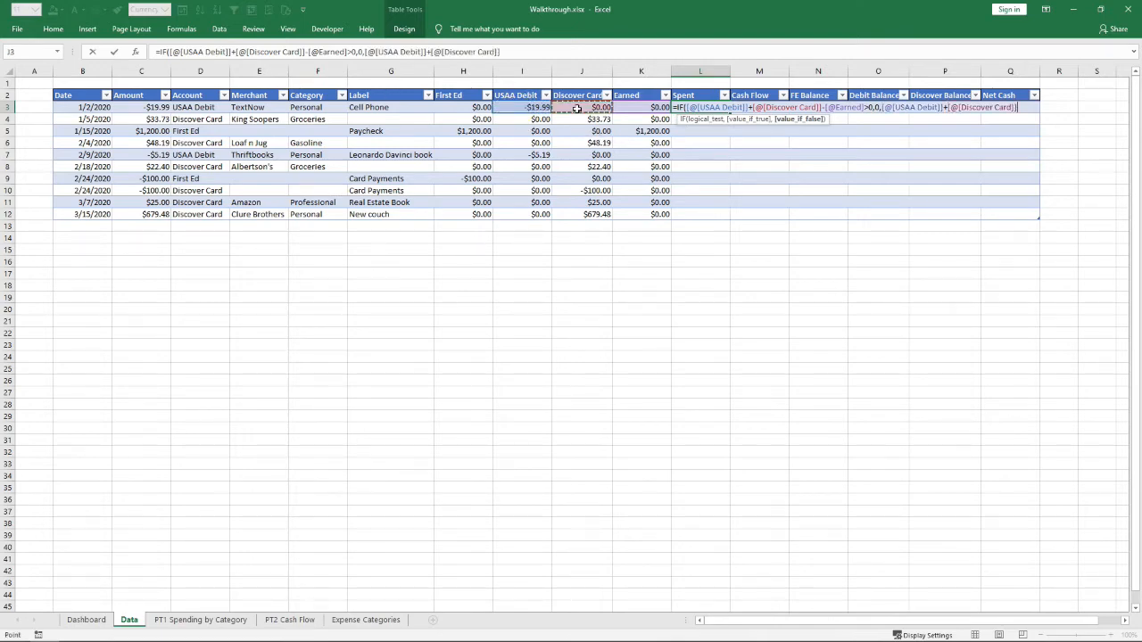
pyautogui.write('-')
pyautogui.click(649, 107)
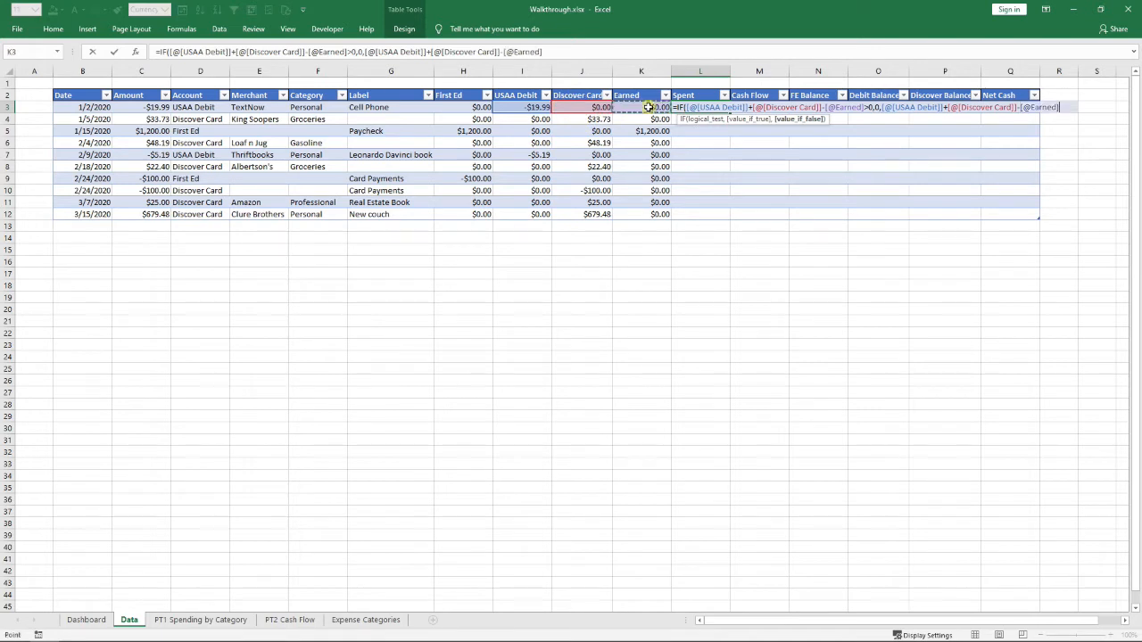
pyautogui.write(')')
pyautogui.press('Return')
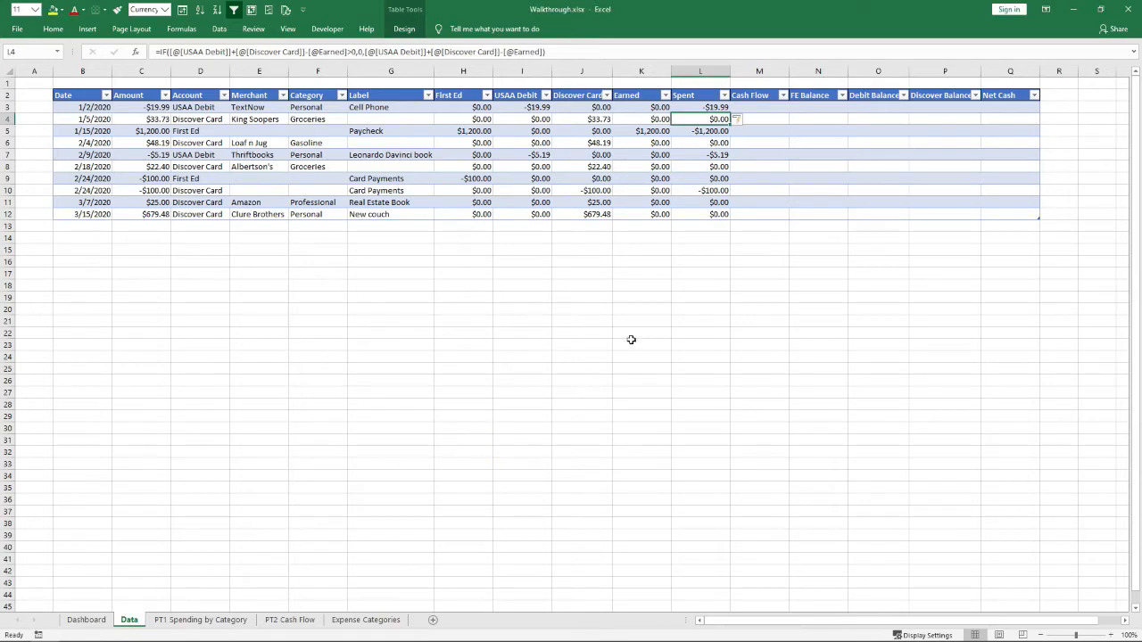
pyautogui.click(700, 107)
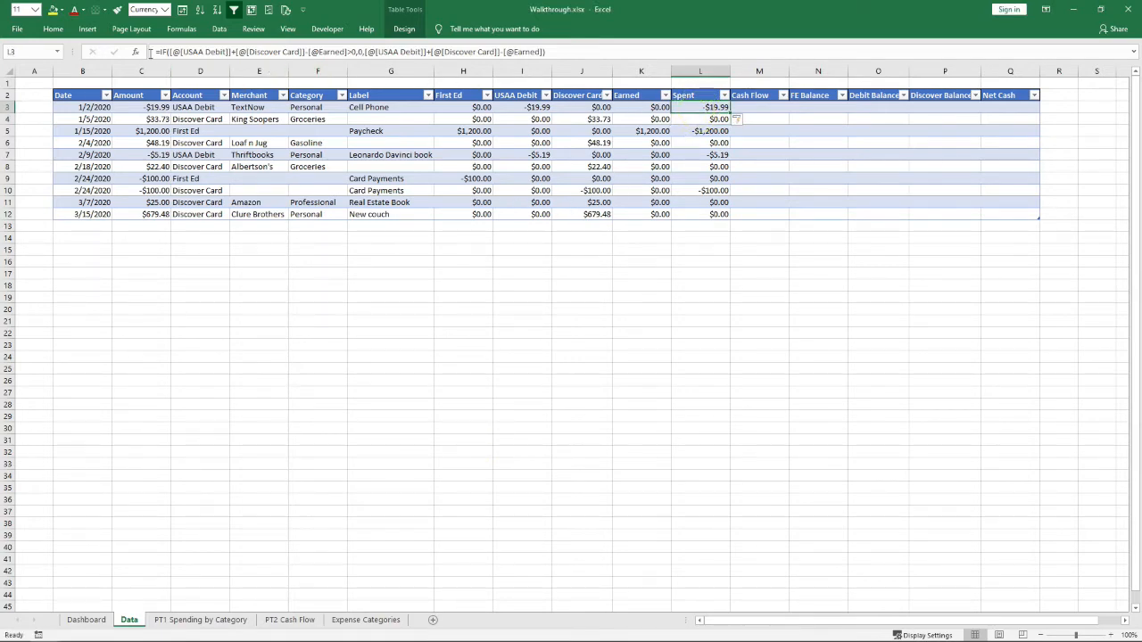
pyautogui.press('F2')
pyautogui.click(195, 51)
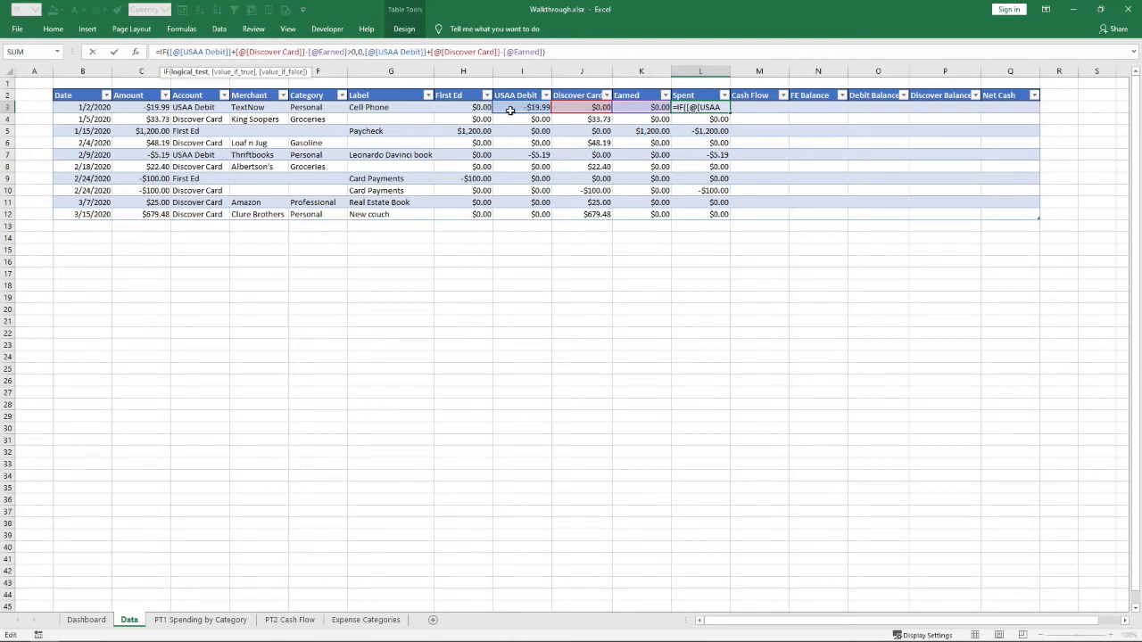
pyautogui.press('Escape')
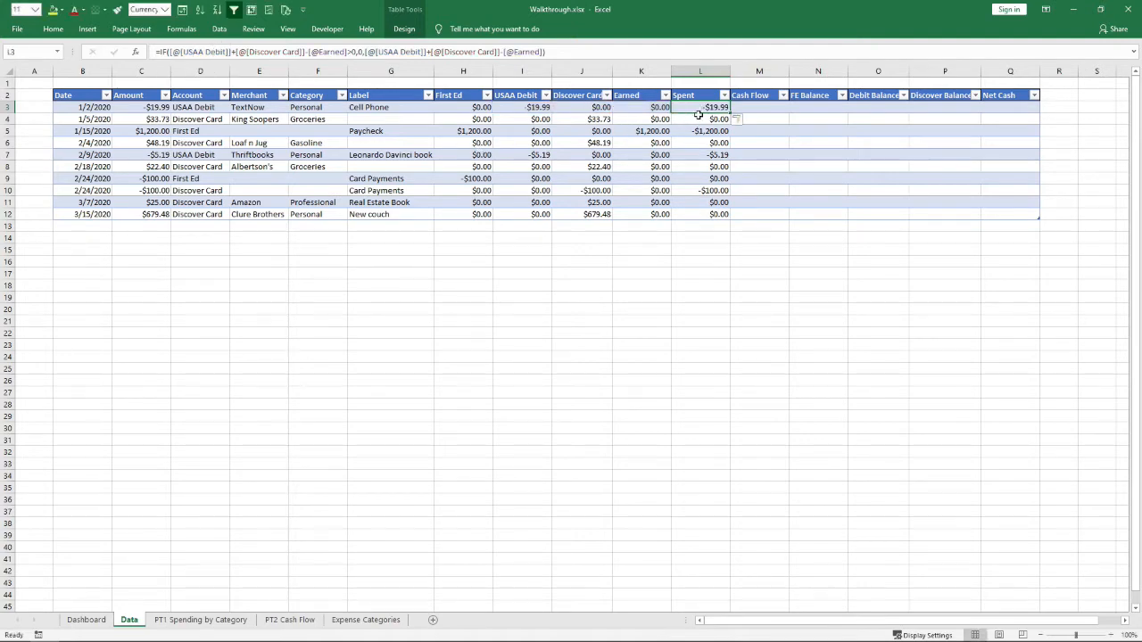
pyautogui.press('F1')
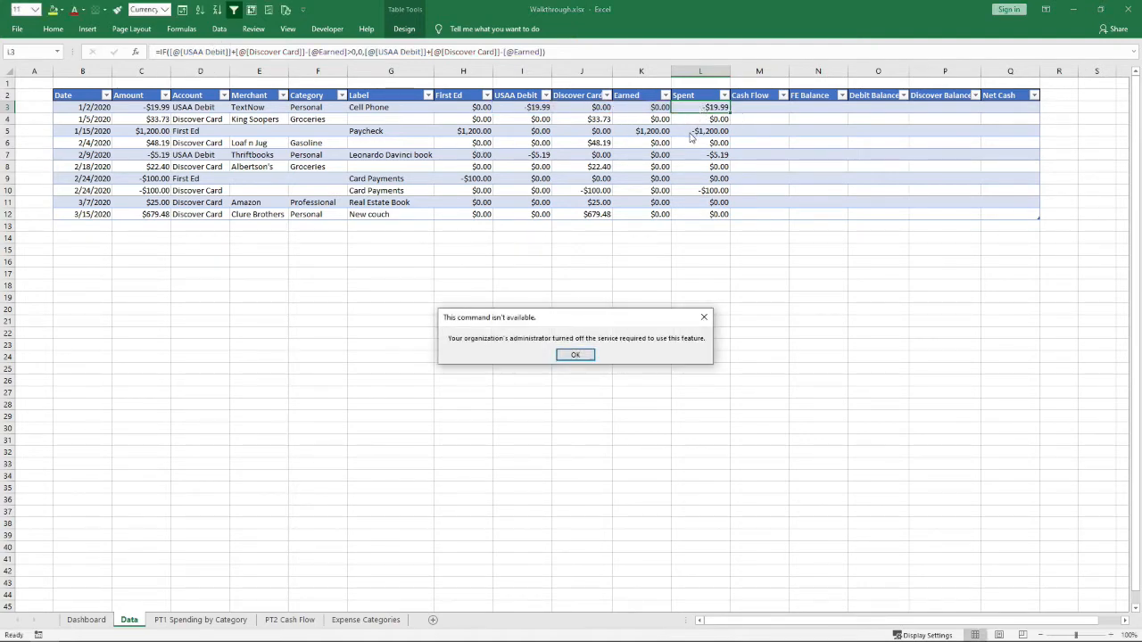
pyautogui.click(576, 356)
pyautogui.press('F2')
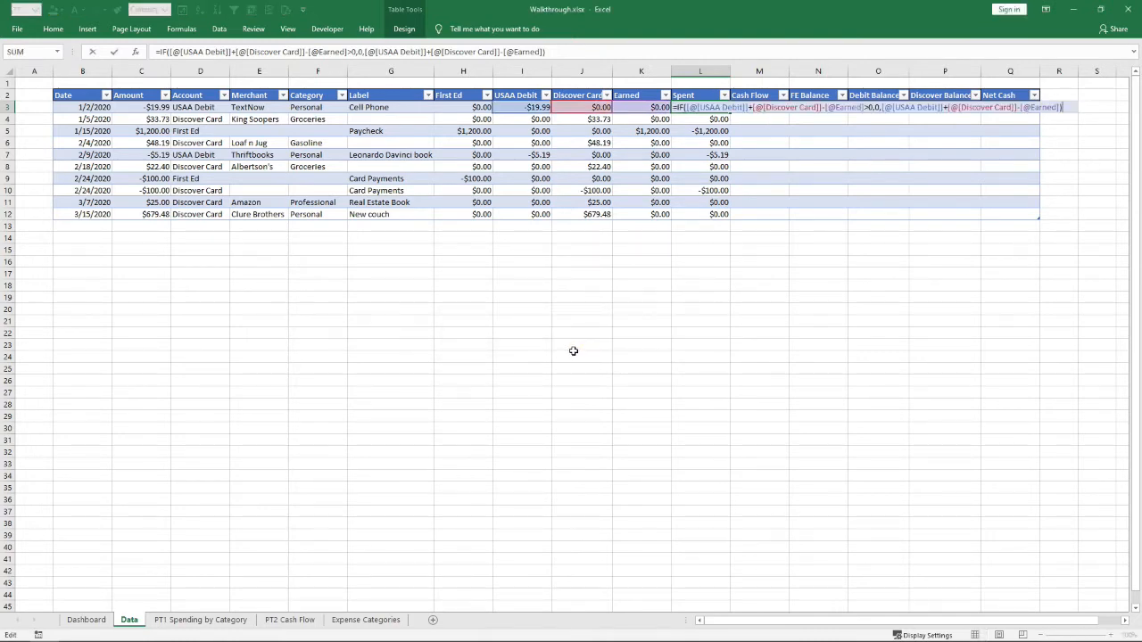
pyautogui.click(513, 111)
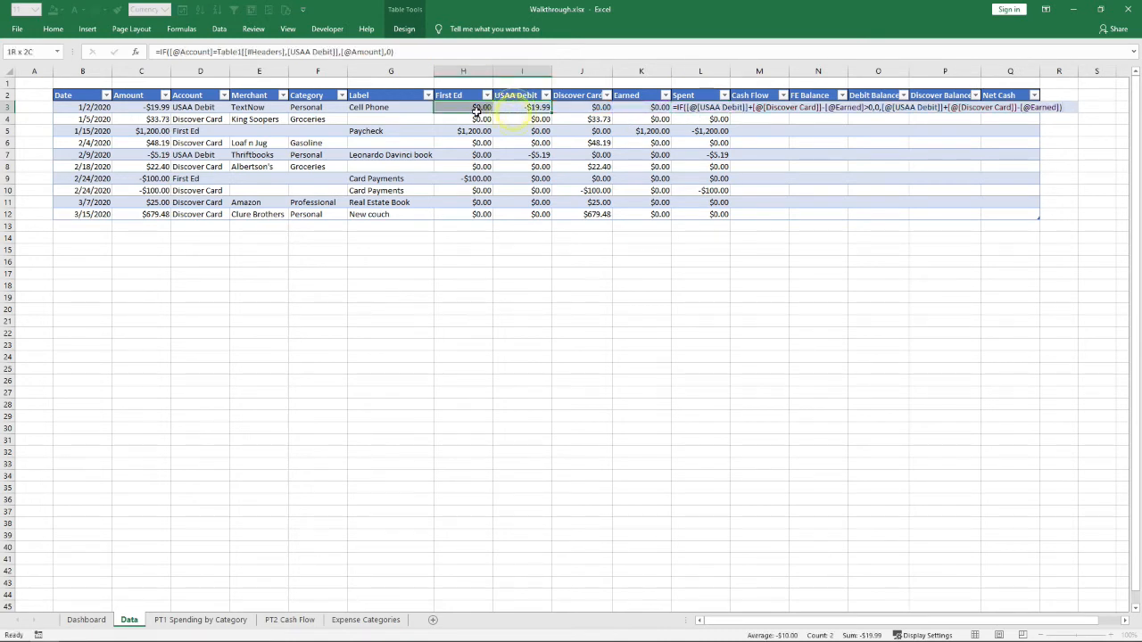
# Replace the formula in the first Spent cell with First Ed plus USAA Debit minus Discover Card
pyautogui.click(697, 109)
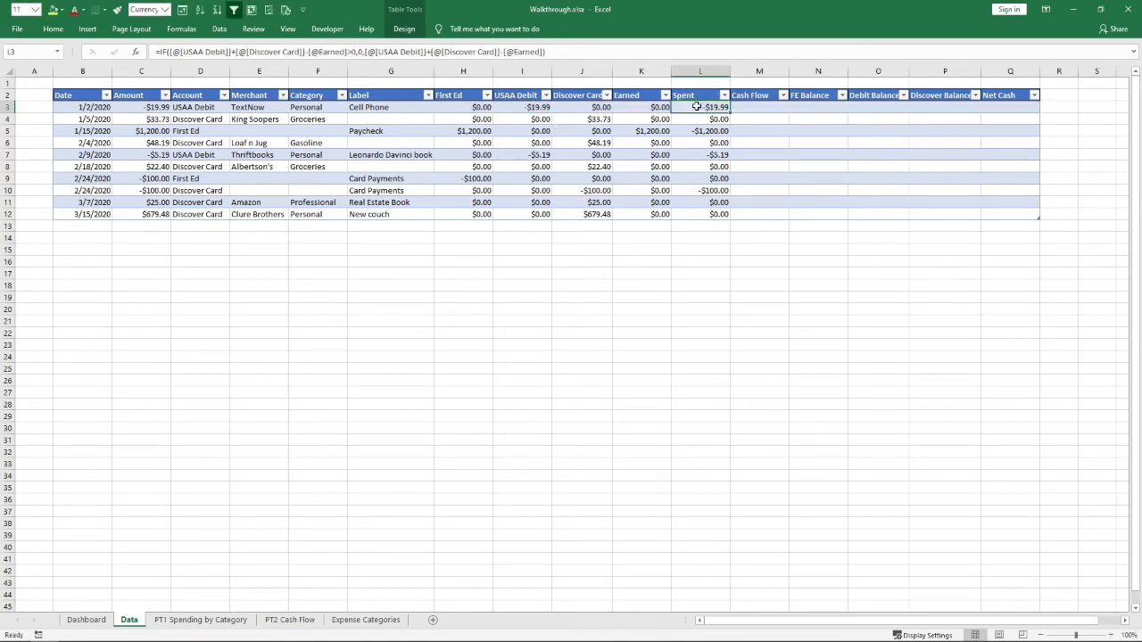
pyautogui.press('F2')
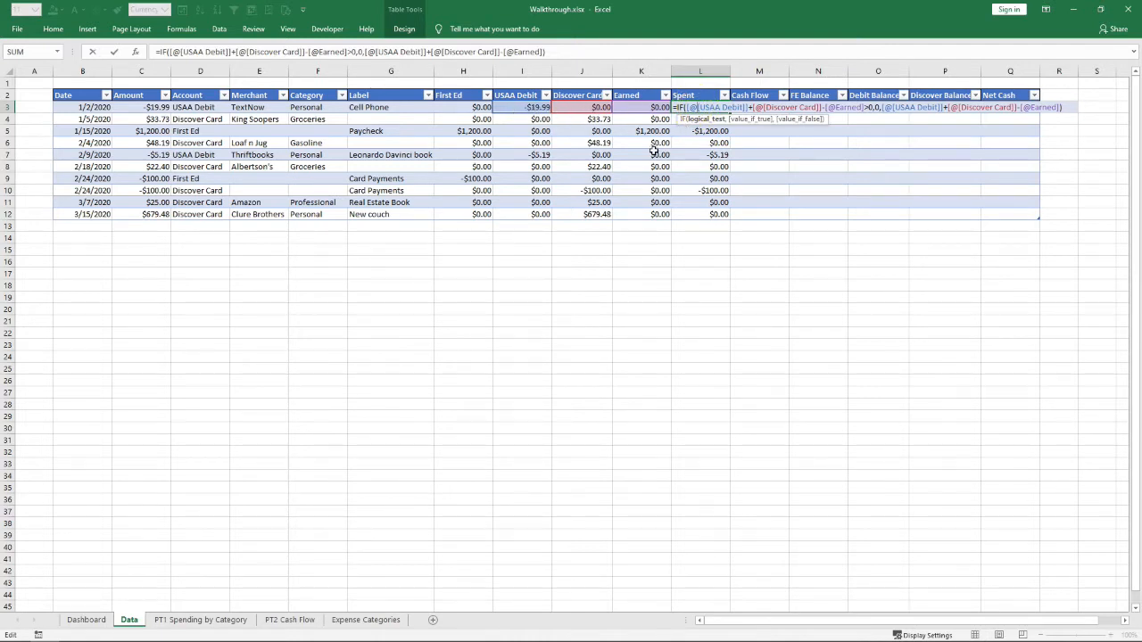
pyautogui.press('Escape')
pyautogui.write('=')
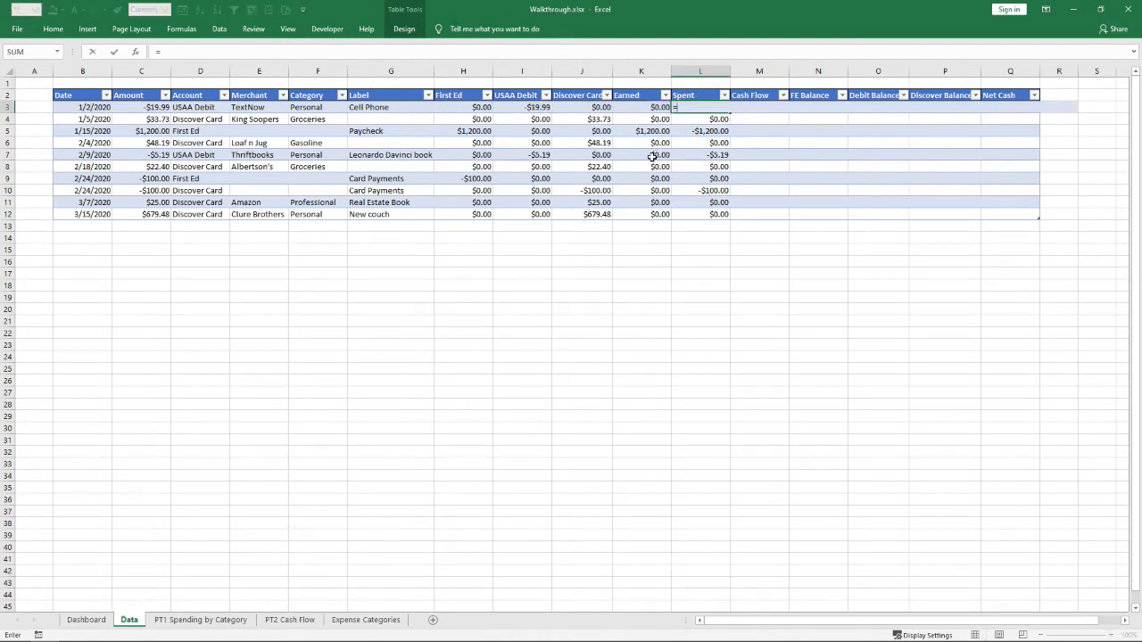
pyautogui.click(524, 107)
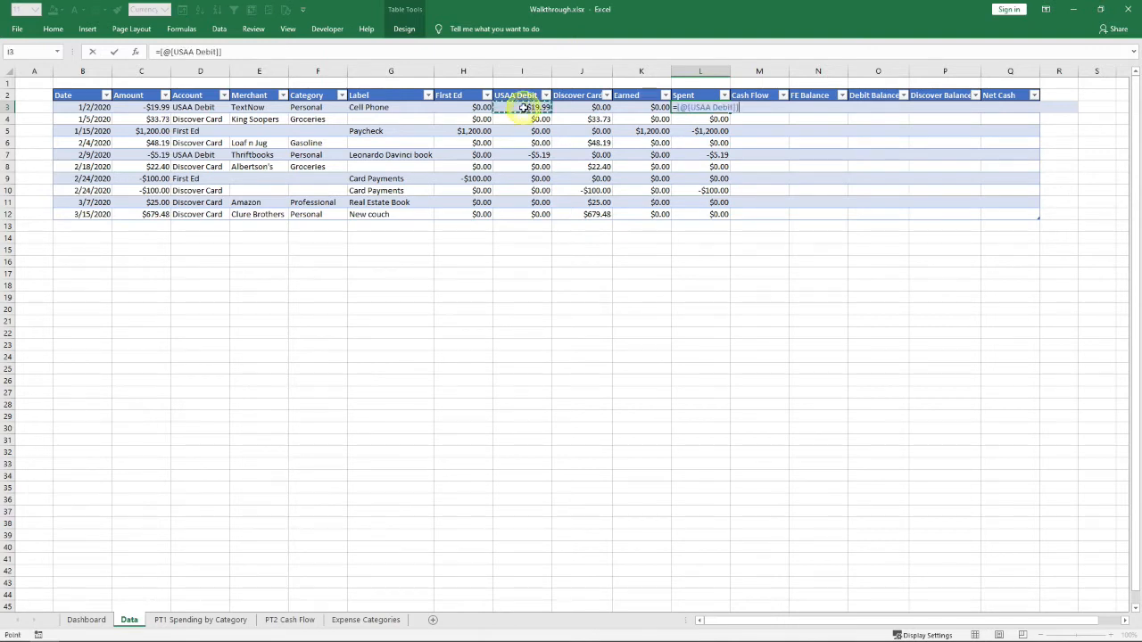
pyautogui.click(464, 107)
pyautogui.write('+')
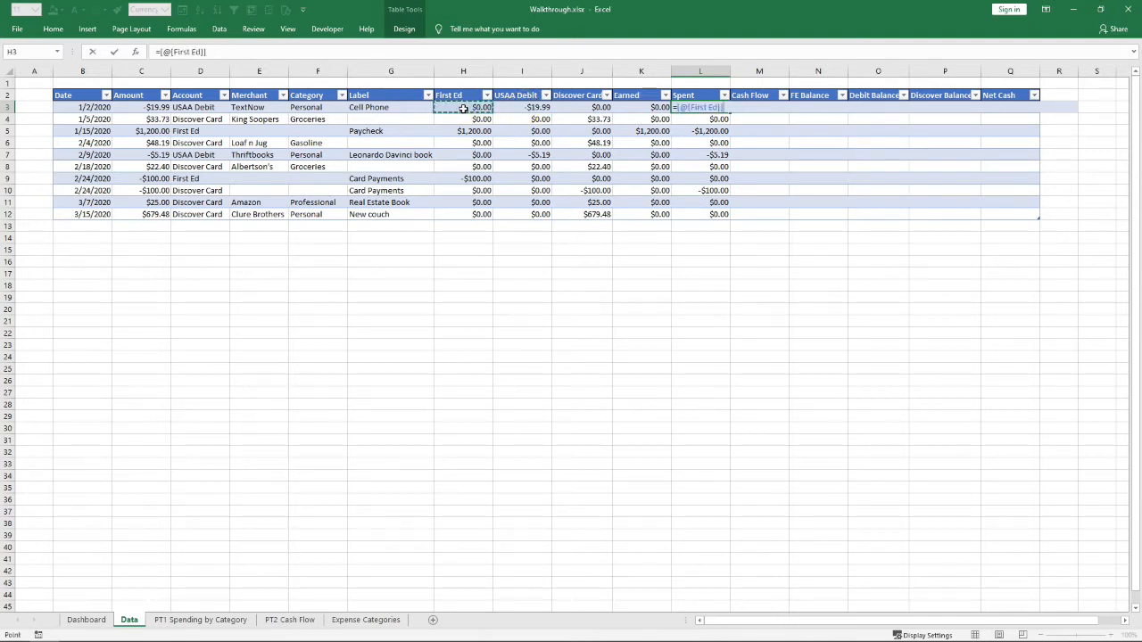
pyautogui.click(515, 108)
pyautogui.write('+')
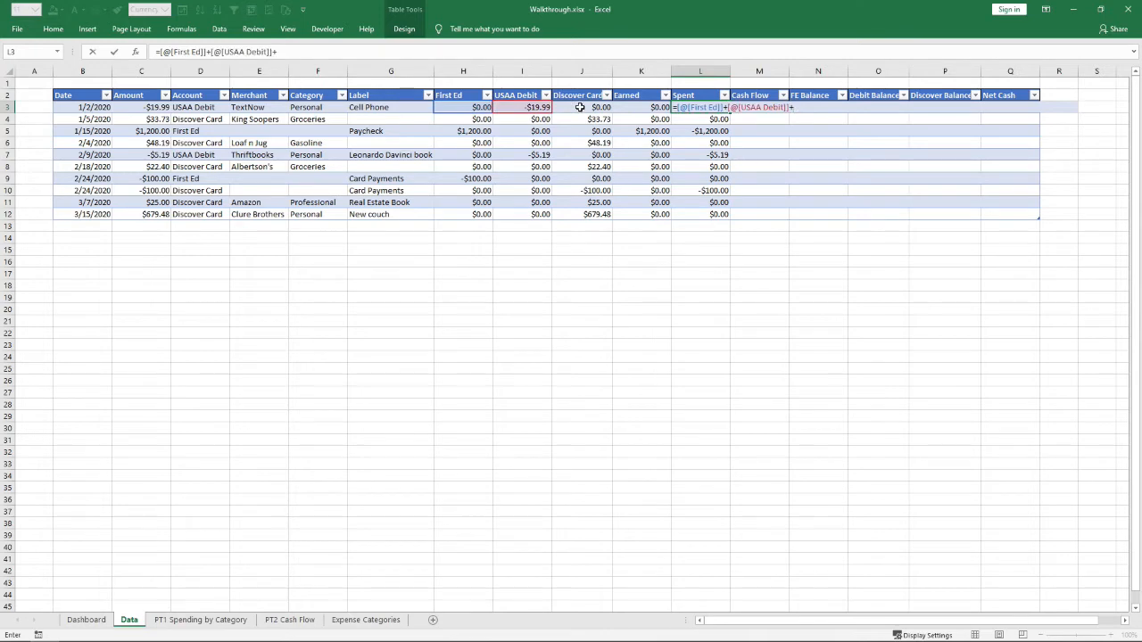
pyautogui.click(580, 107)
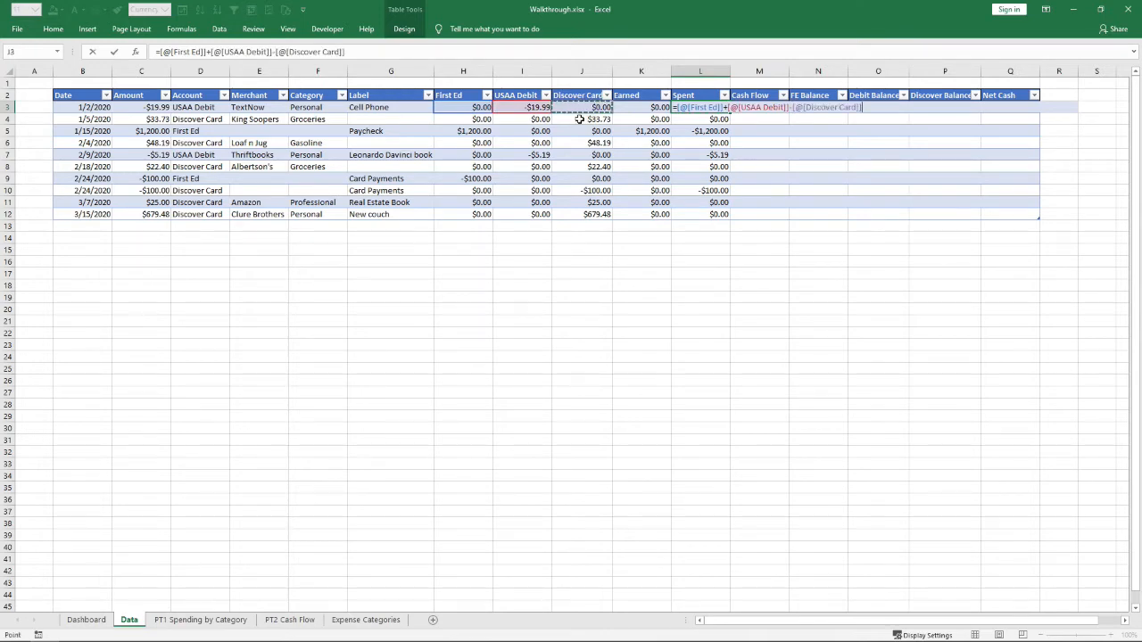
# Wrap the Spent expression in an IF that tests whether it is greater than 0 and returns 0 when true
pyautogui.click(677, 107)
pyautogui.write('i')
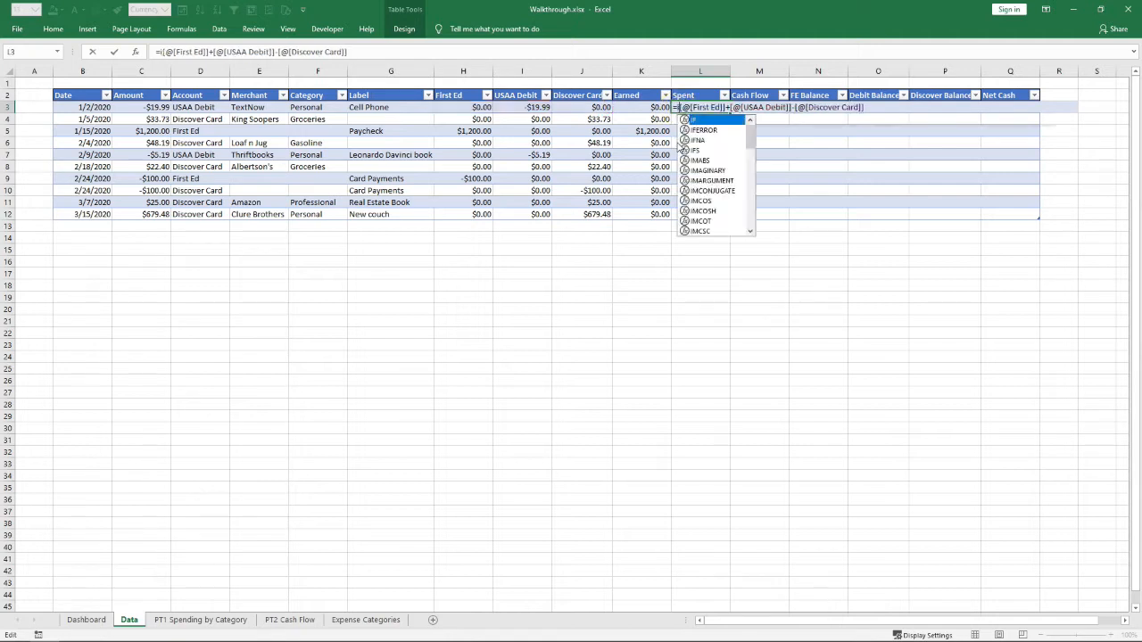
pyautogui.press('Tab')
pyautogui.click(880, 107)
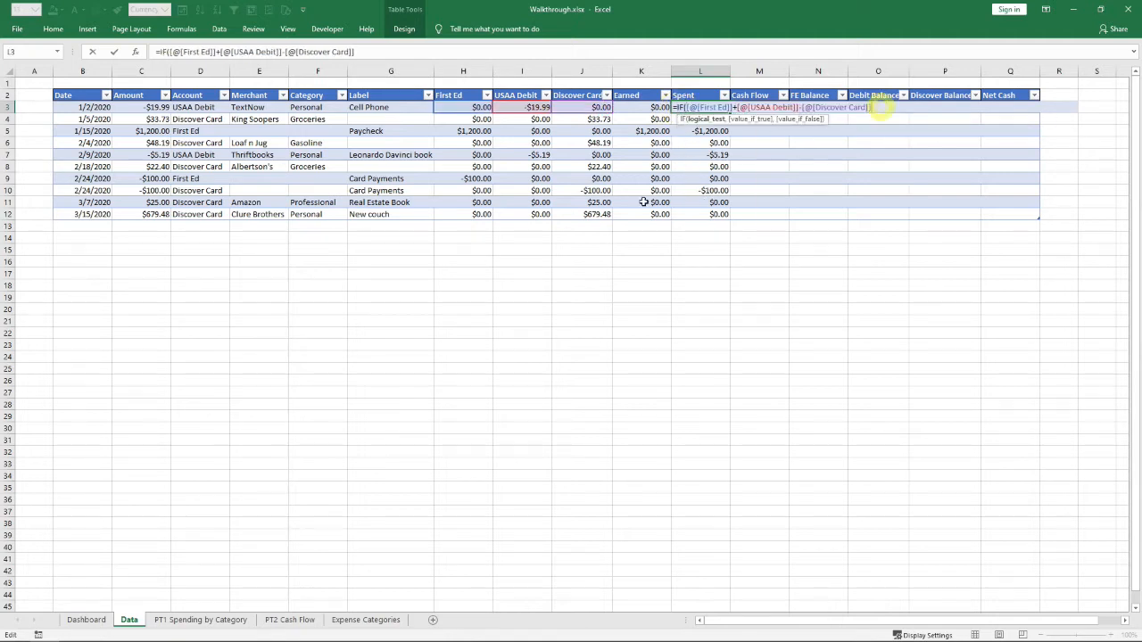
pyautogui.write(',')
pyautogui.press('BackSpace')
pyautogui.write('>0,')
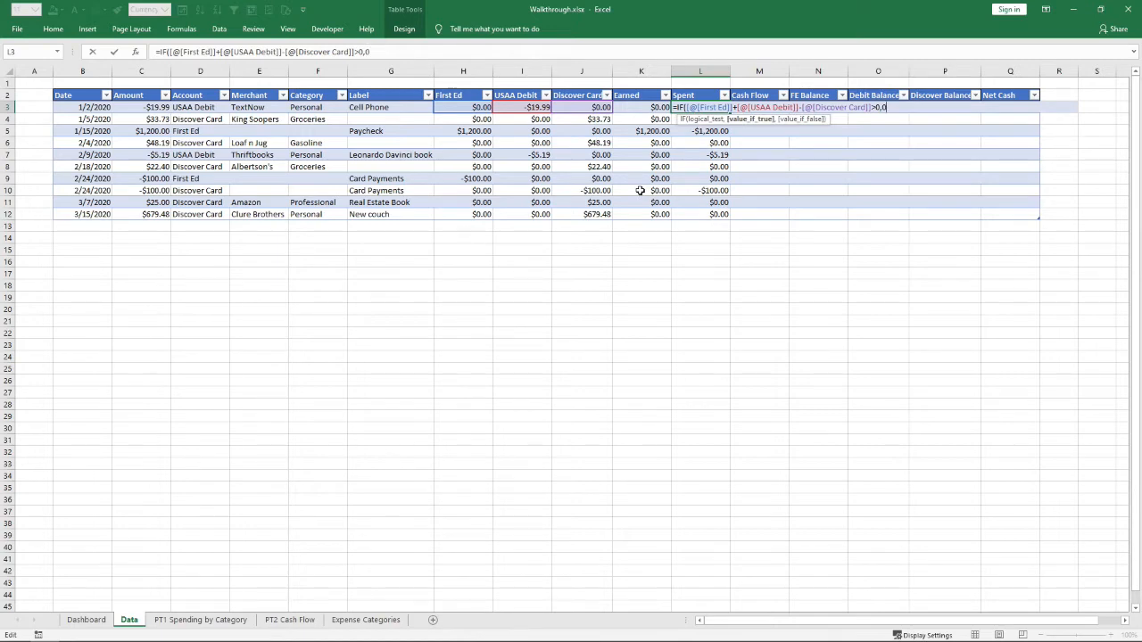
pyautogui.write('0,')
# Make the Spent IF return First Ed plus USAA Debit minus Discover Card when false, and commit the formula
pyautogui.click(446, 108)
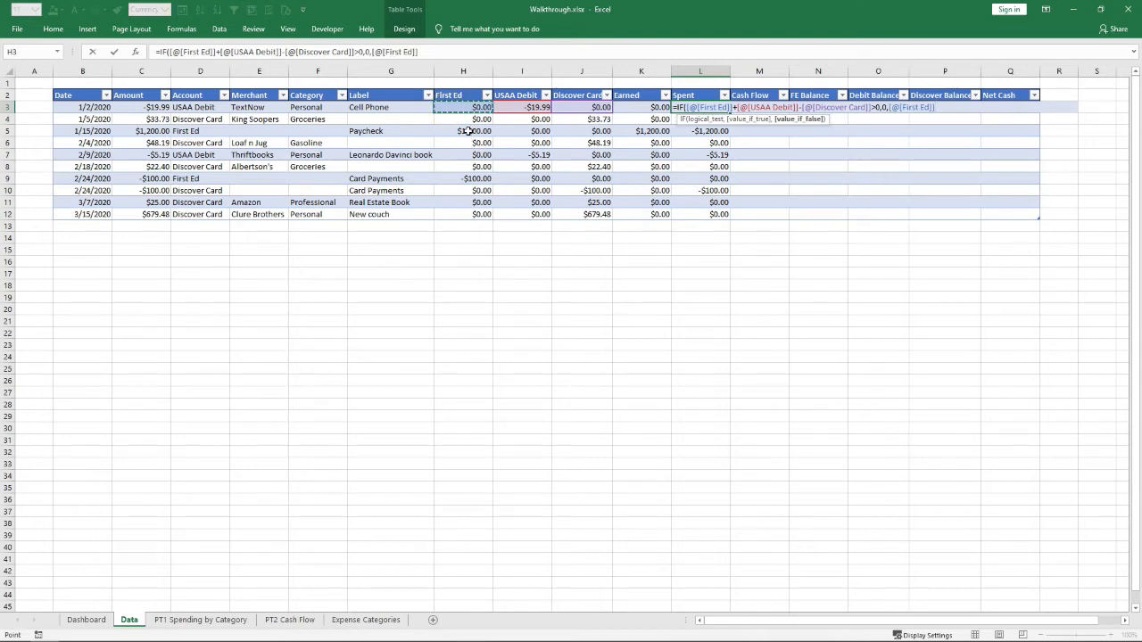
pyautogui.write('+')
pyautogui.click(522, 106)
pyautogui.write('-')
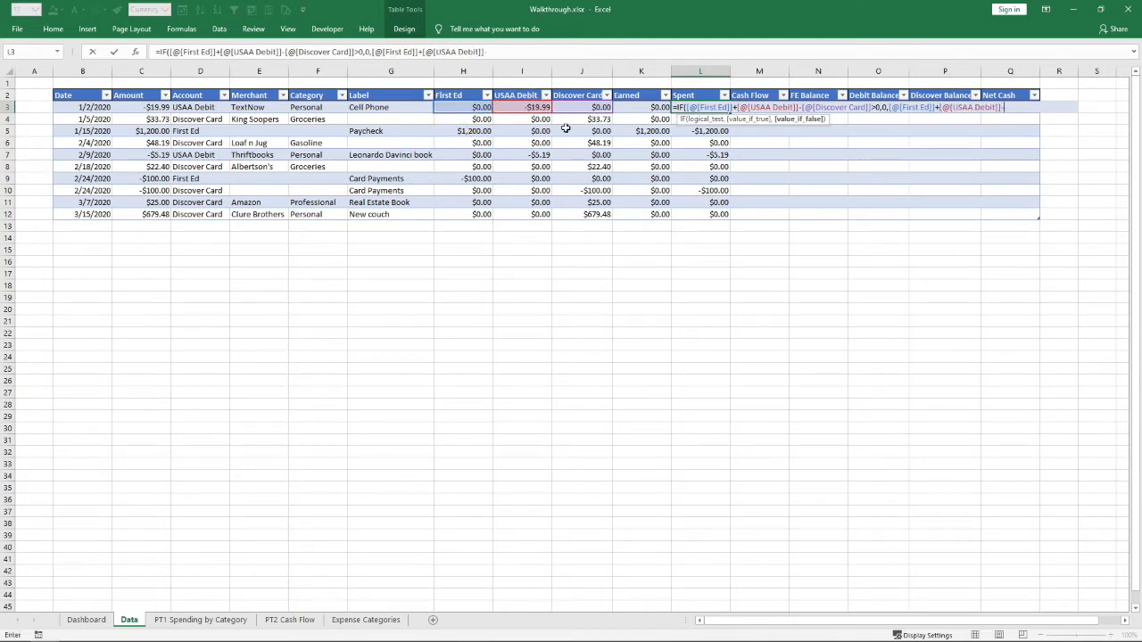
pyautogui.click(577, 107)
pyautogui.press('Return')
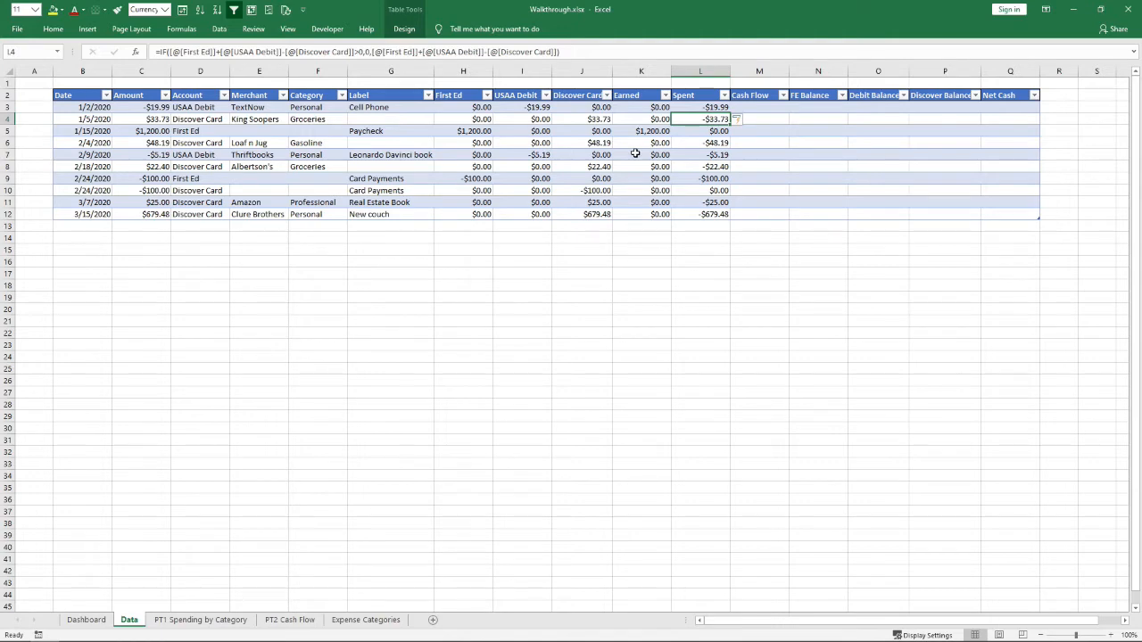
# Compare the Discover Card purchase amounts in rows 4 and 6 with their Spent results
pyautogui.click(614, 225)
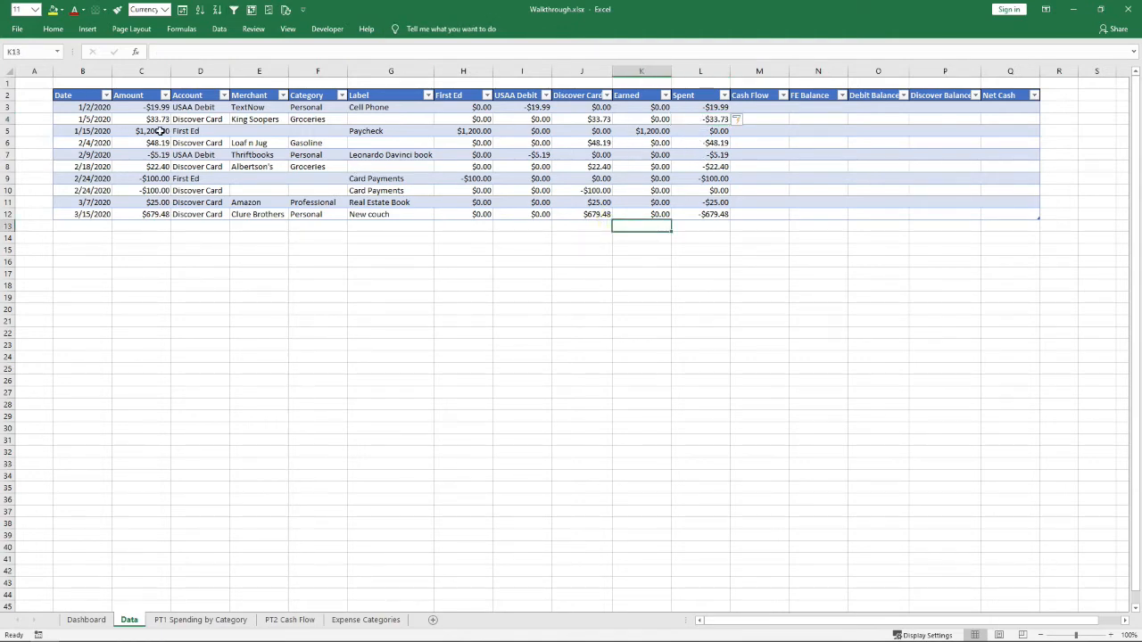
pyautogui.click(146, 120)
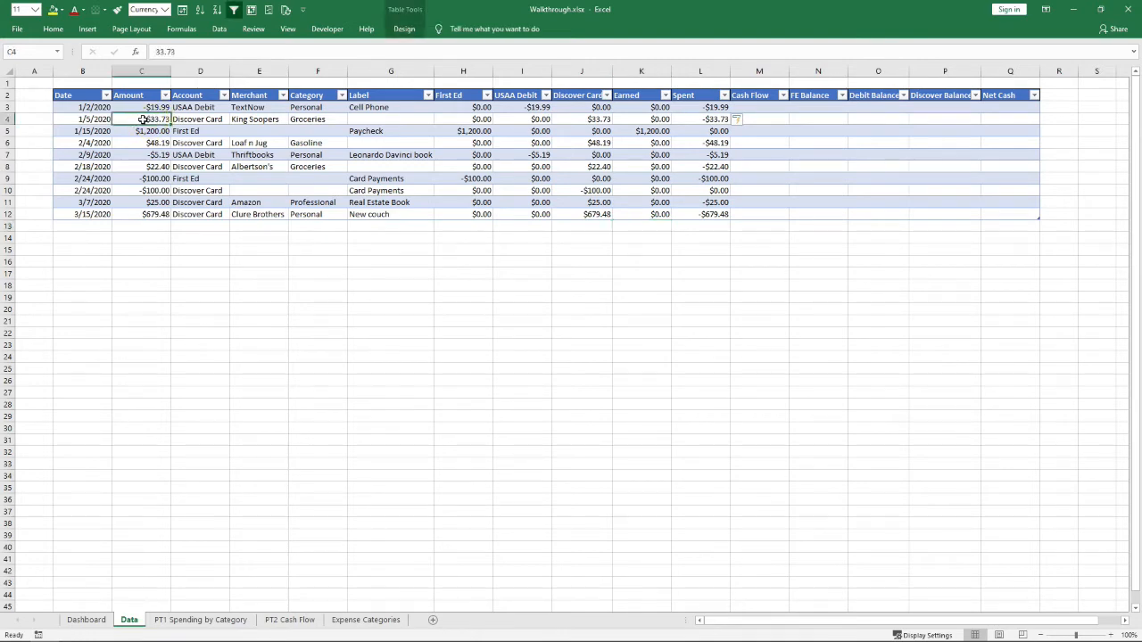
pyautogui.click(695, 122)
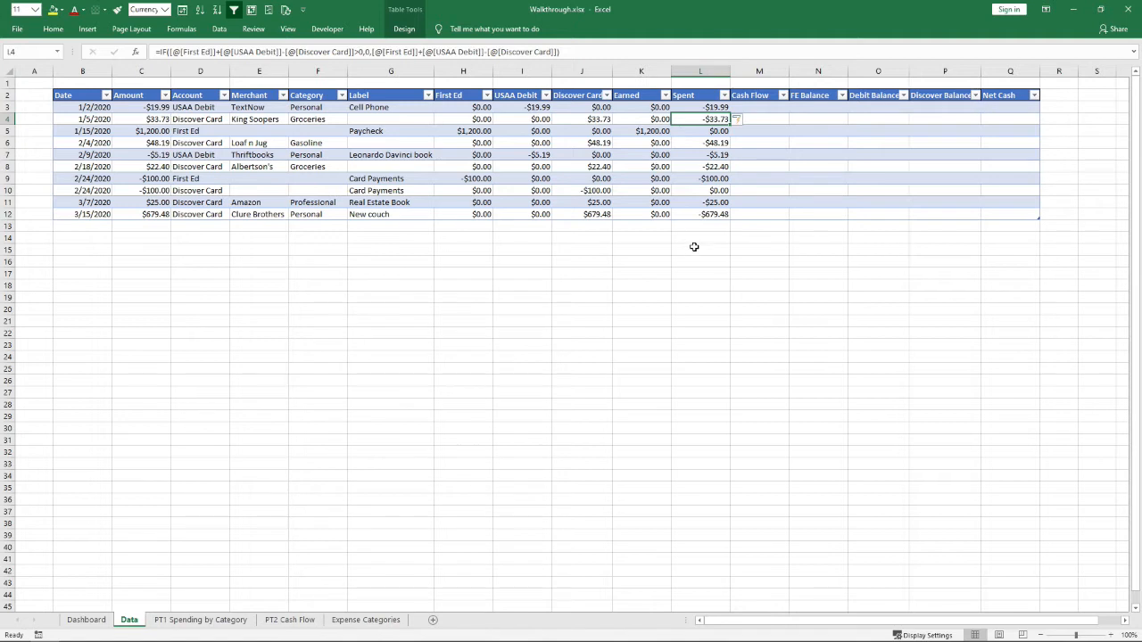
pyautogui.click(152, 144)
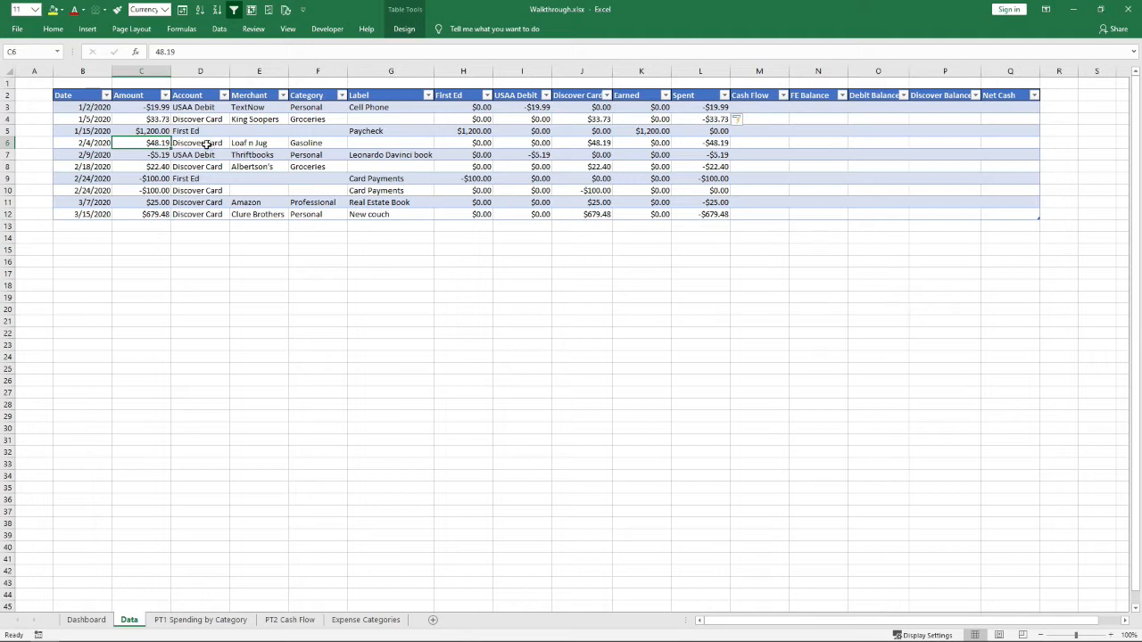
# Wrap the whole IF formula in the first Spent cell in ABS, close the parentheses and commit it
pyautogui.click(698, 109)
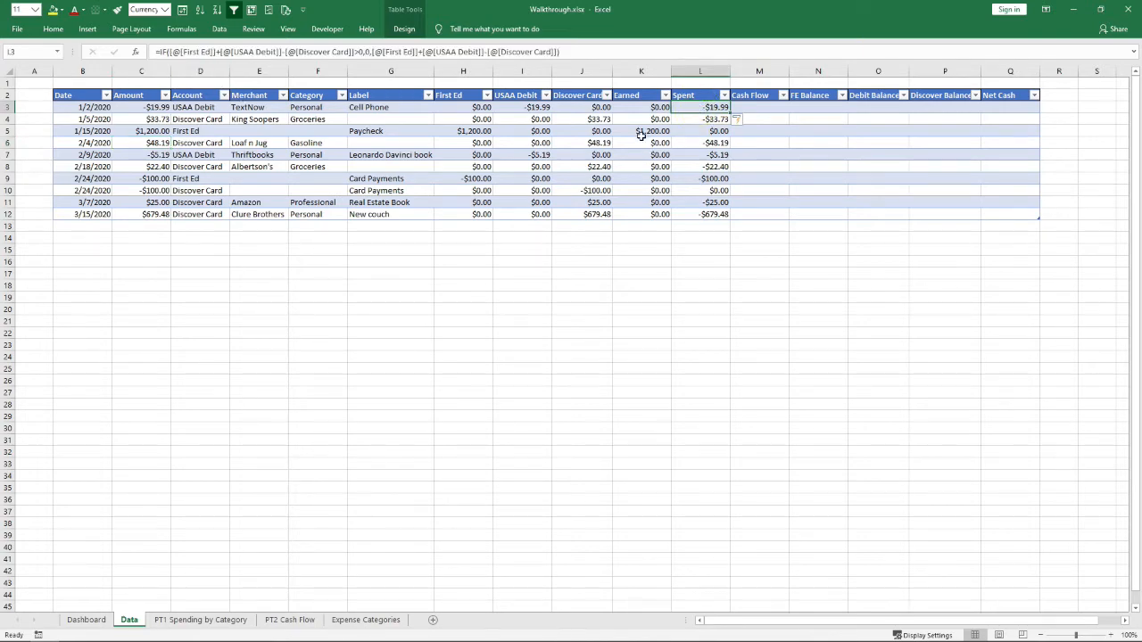
pyautogui.click(162, 51)
pyautogui.press('Left')
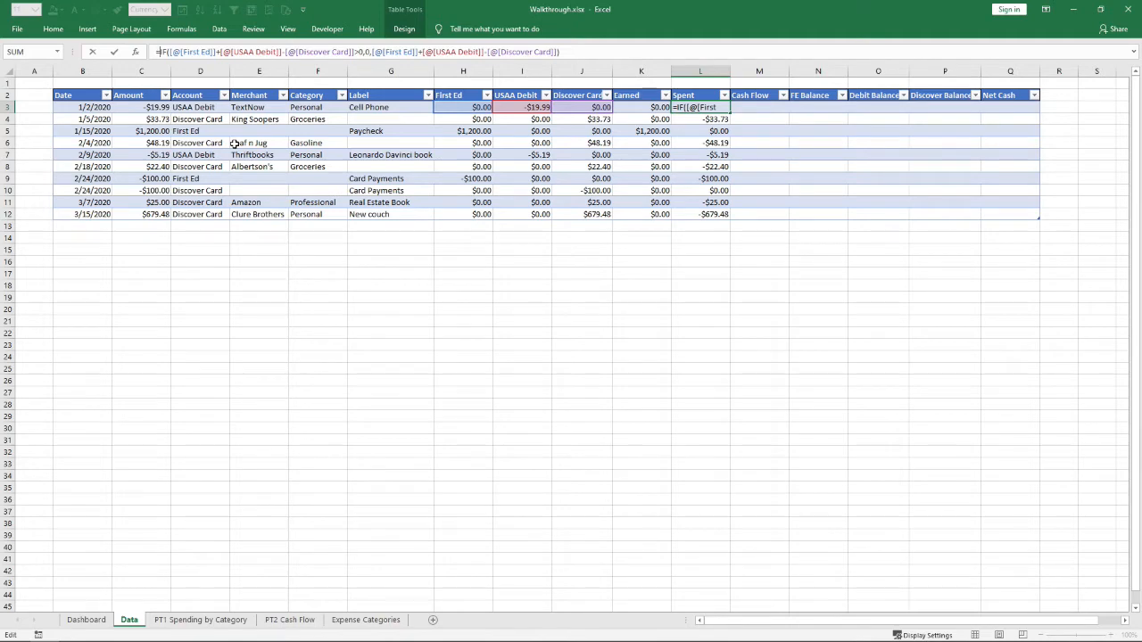
pyautogui.write('Ab')
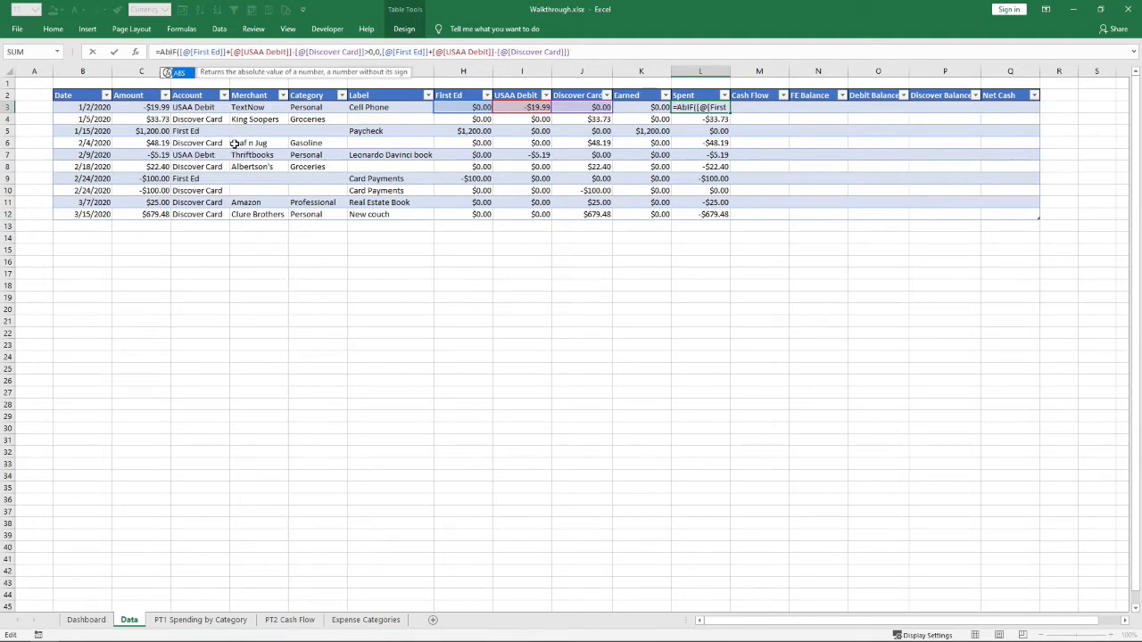
pyautogui.write('s')
pyautogui.press('Tab')
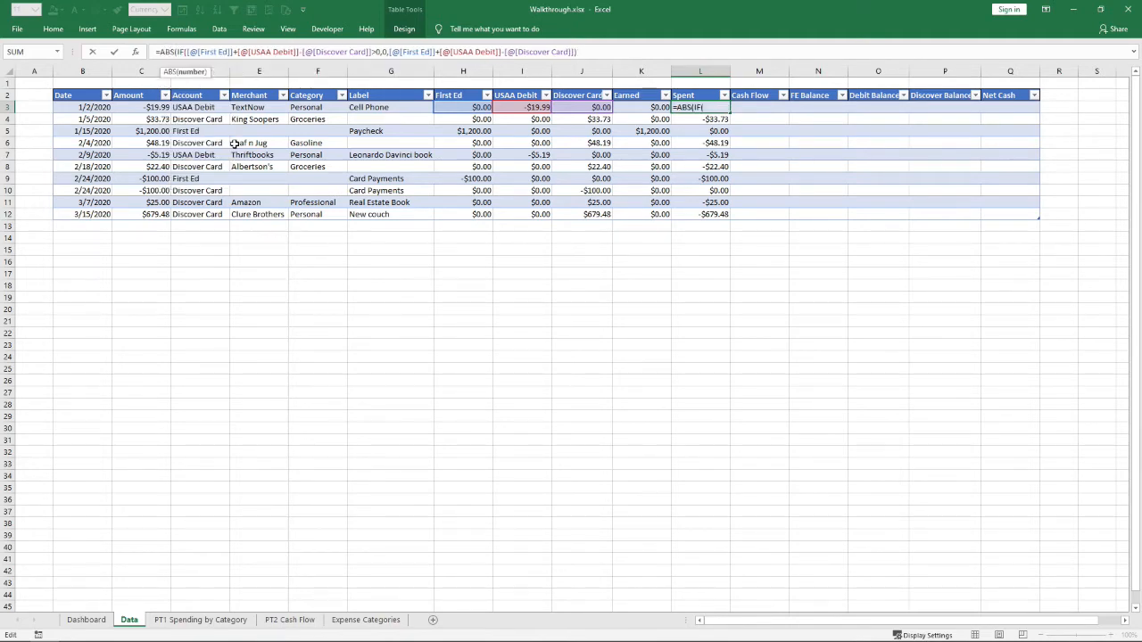
pyautogui.click(600, 52)
pyautogui.write('))')
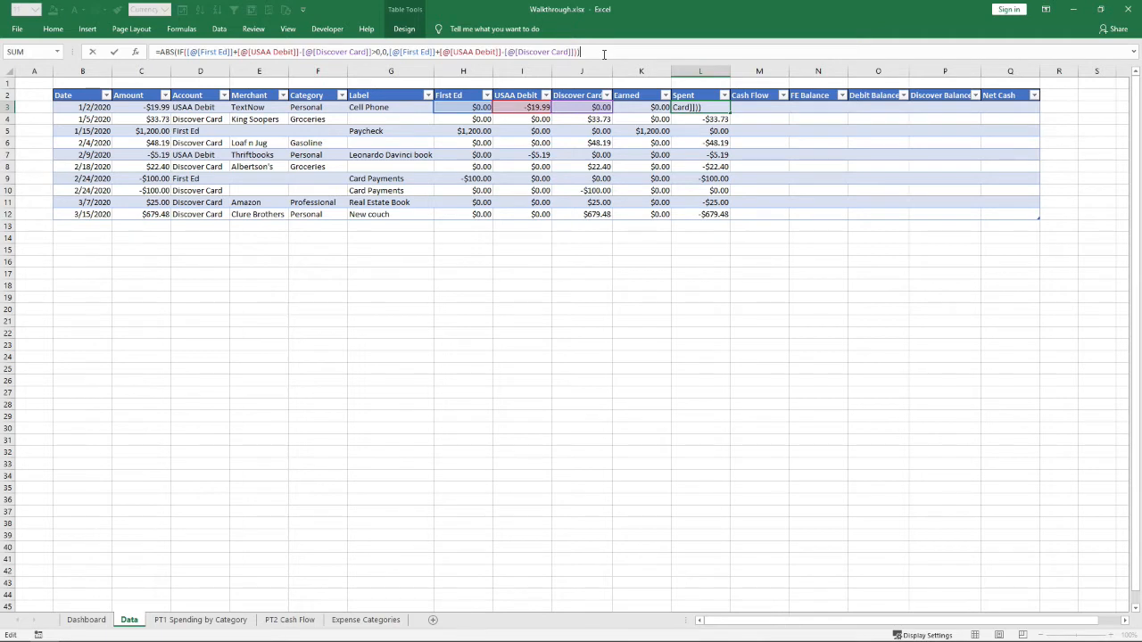
pyautogui.press('Return')
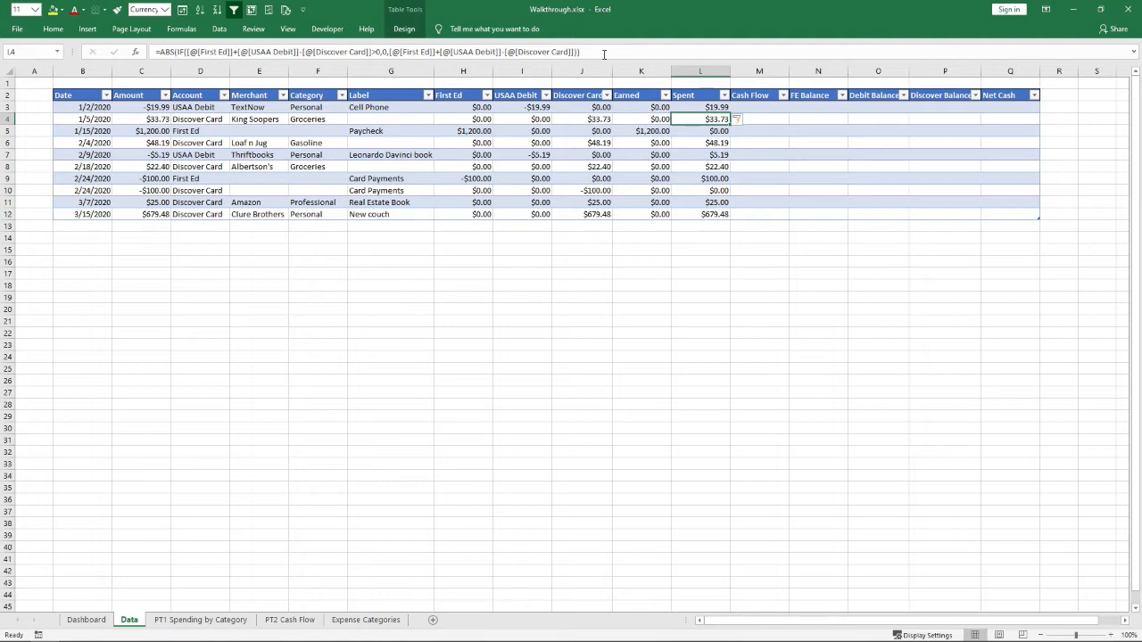
# Insert an outer IF with an OR test inside the Spent formula's ABS, with Label equals "Transfers" as the first condition
pyautogui.moveTo(709, 107); pyautogui.dragTo(711, 215)
pyautogui.click(690, 107)
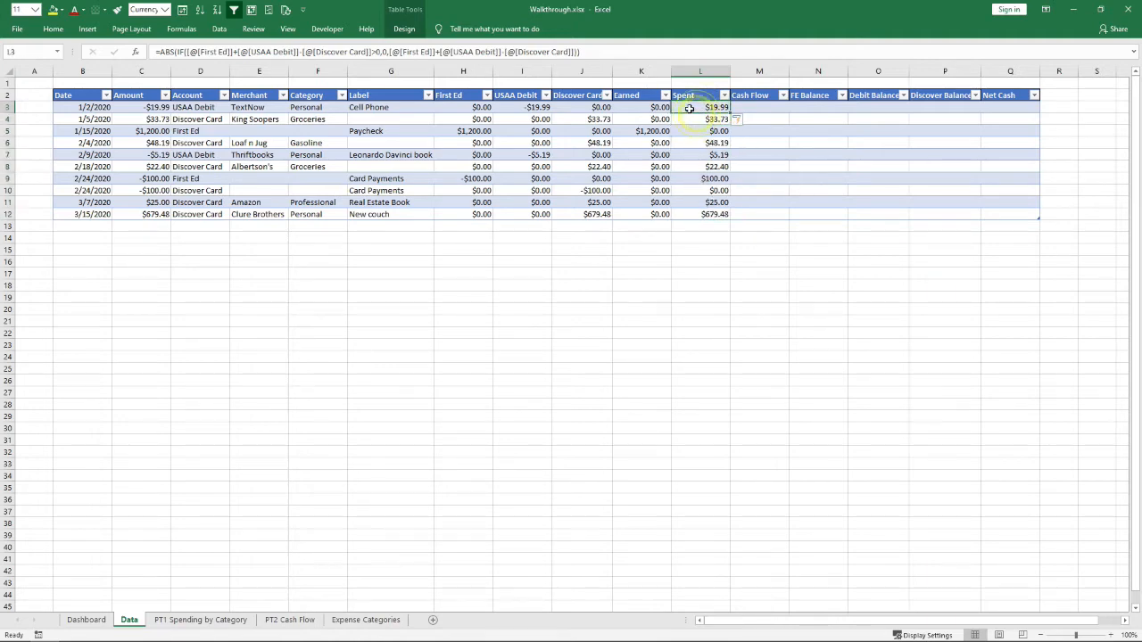
pyautogui.click(170, 51)
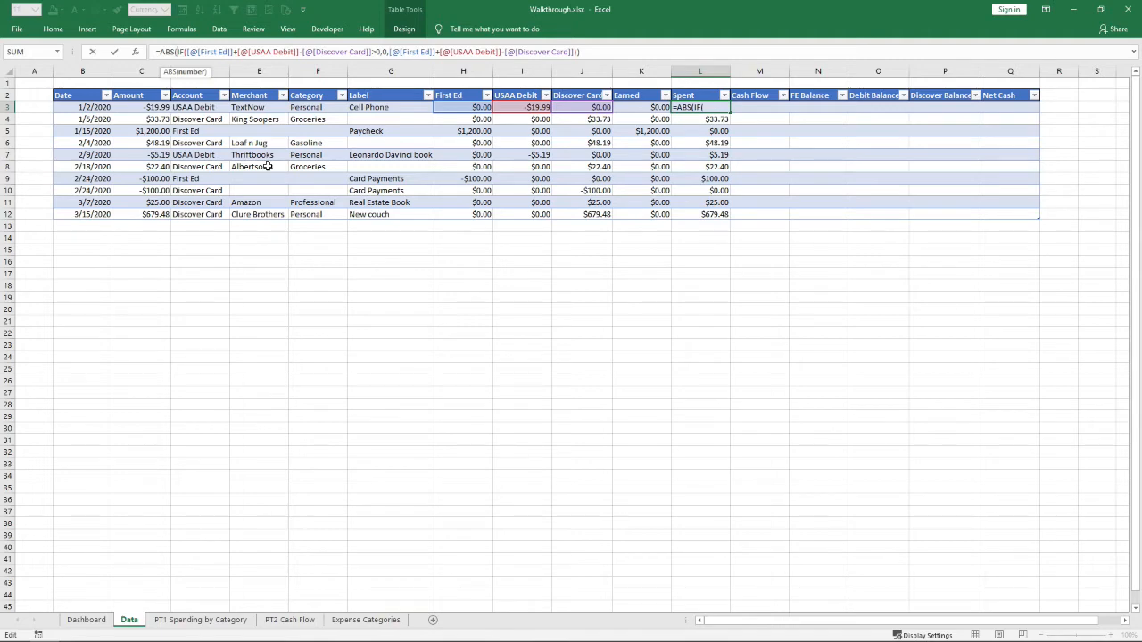
pyautogui.write('IF(OR(')
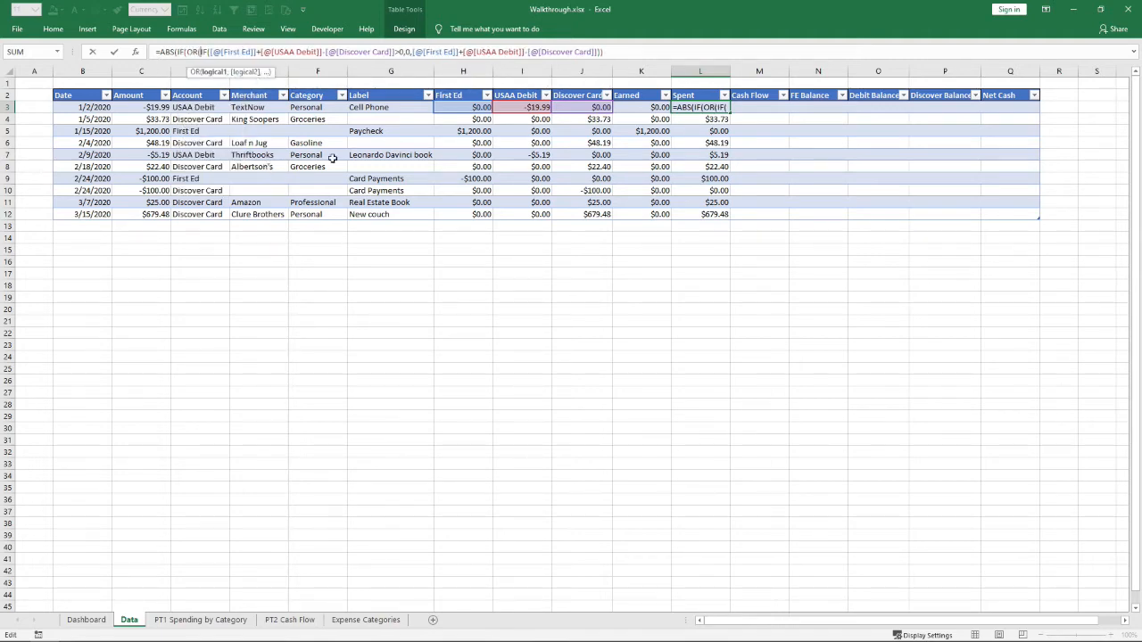
pyautogui.click(369, 108)
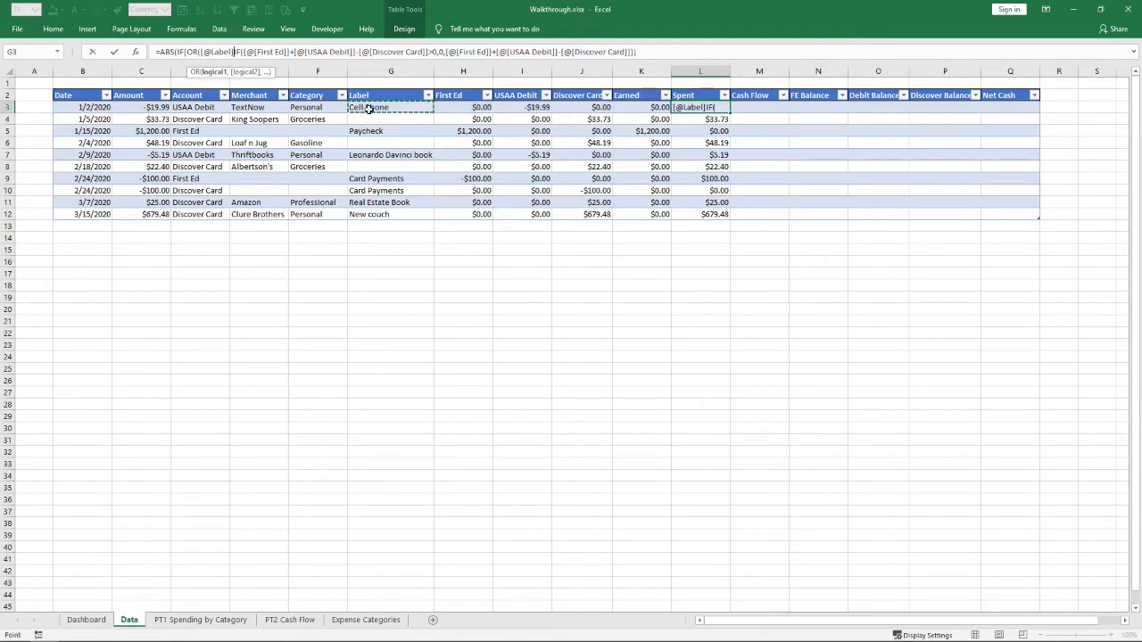
pyautogui.write('=')
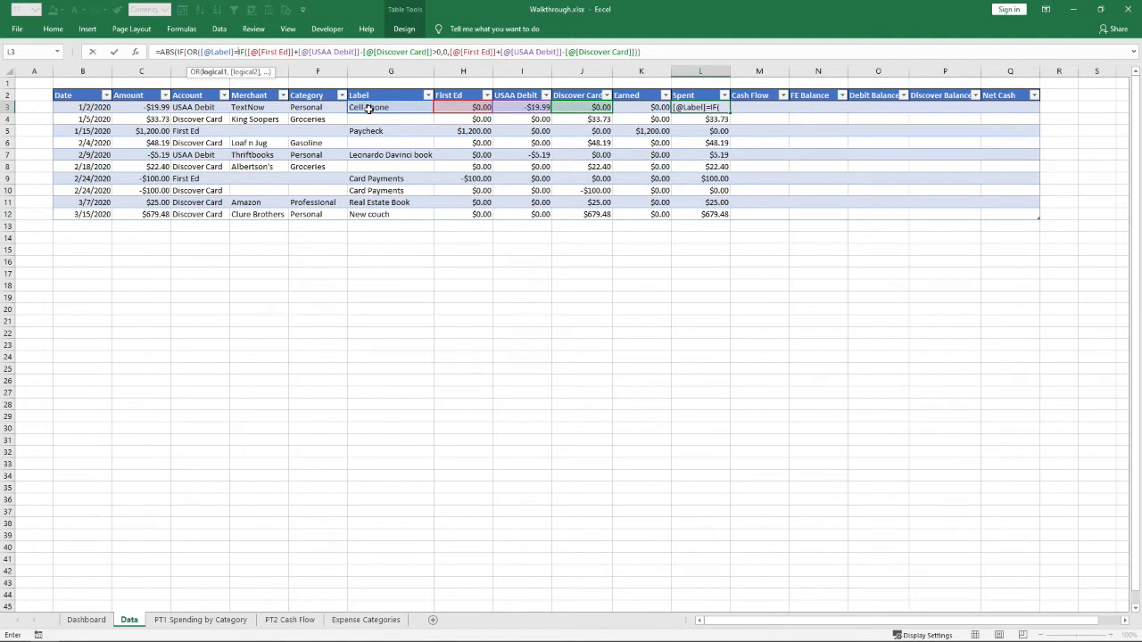
pyautogui.write('"Transfers",')
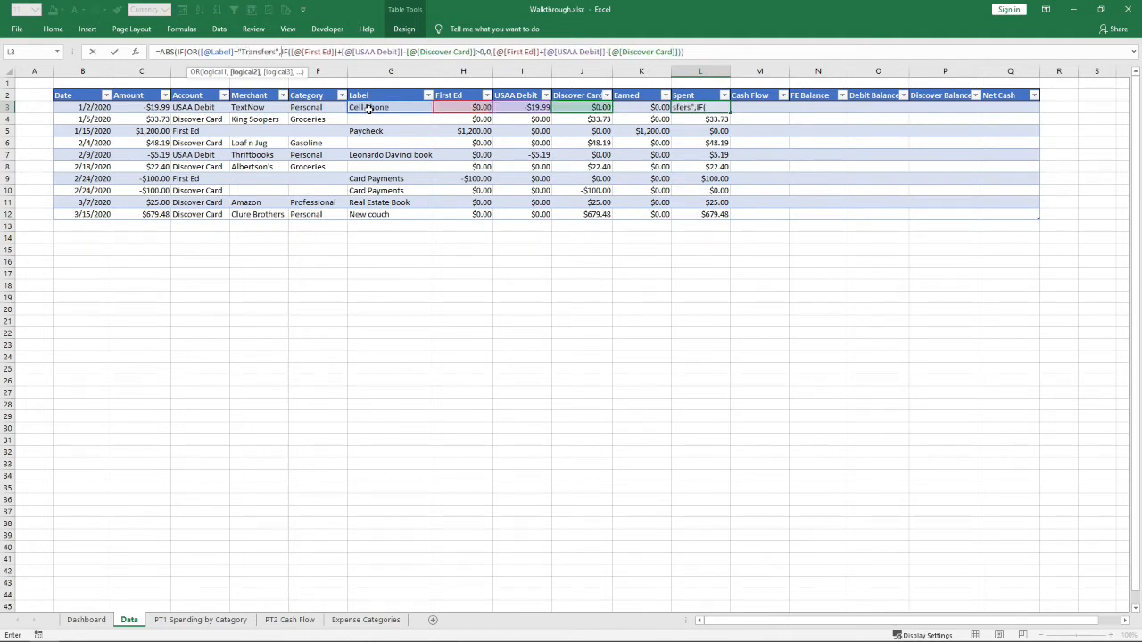
# Add Label equals "Card Payments" as the second condition of the OR test in the Spent formula
pyautogui.click(370, 108)
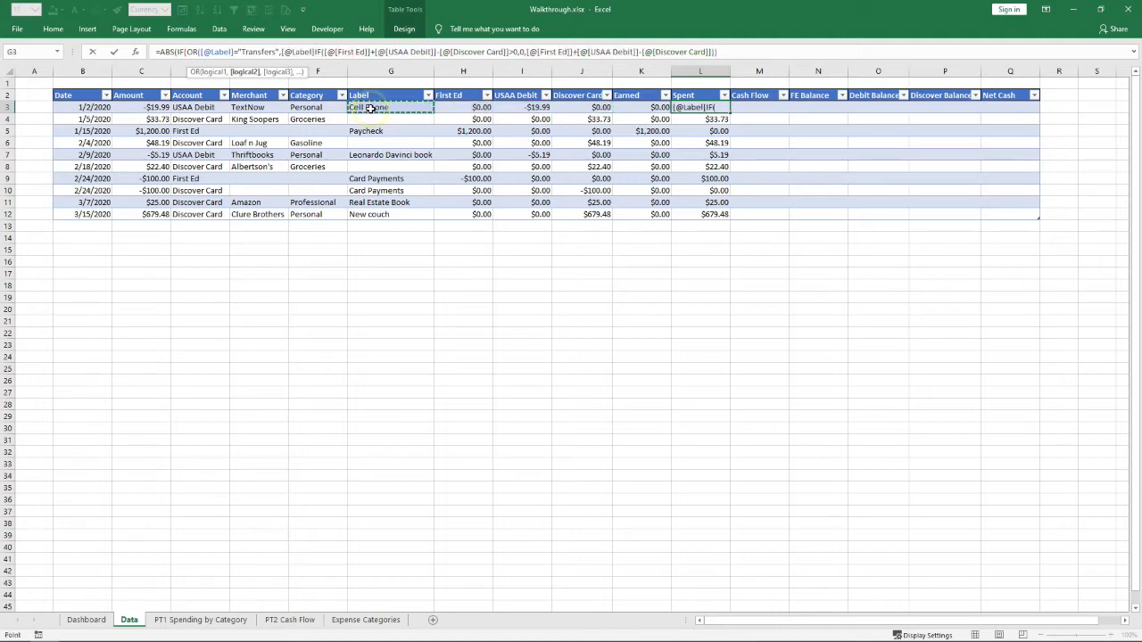
pyautogui.write('=')
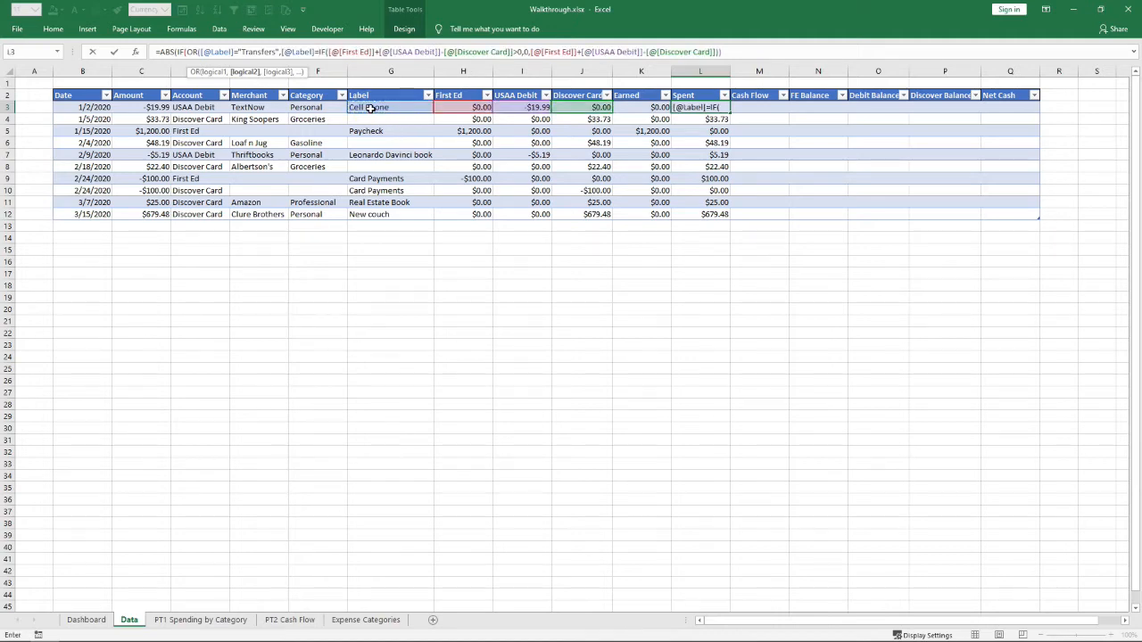
pyautogui.write('"')
pyautogui.write('Card Payment')
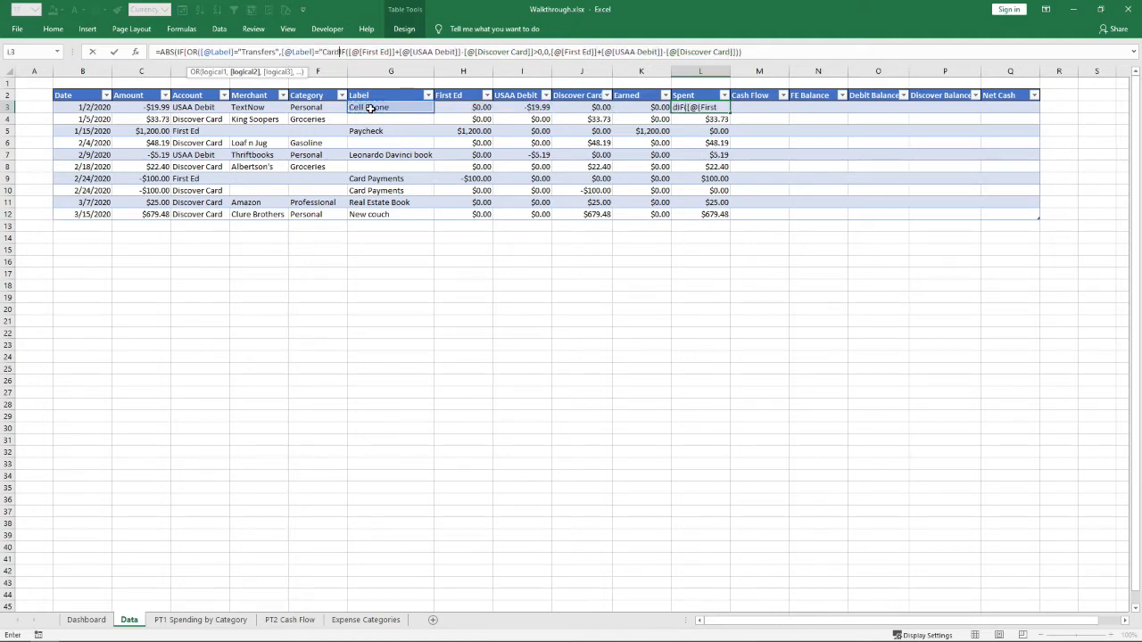
pyautogui.write('s"')
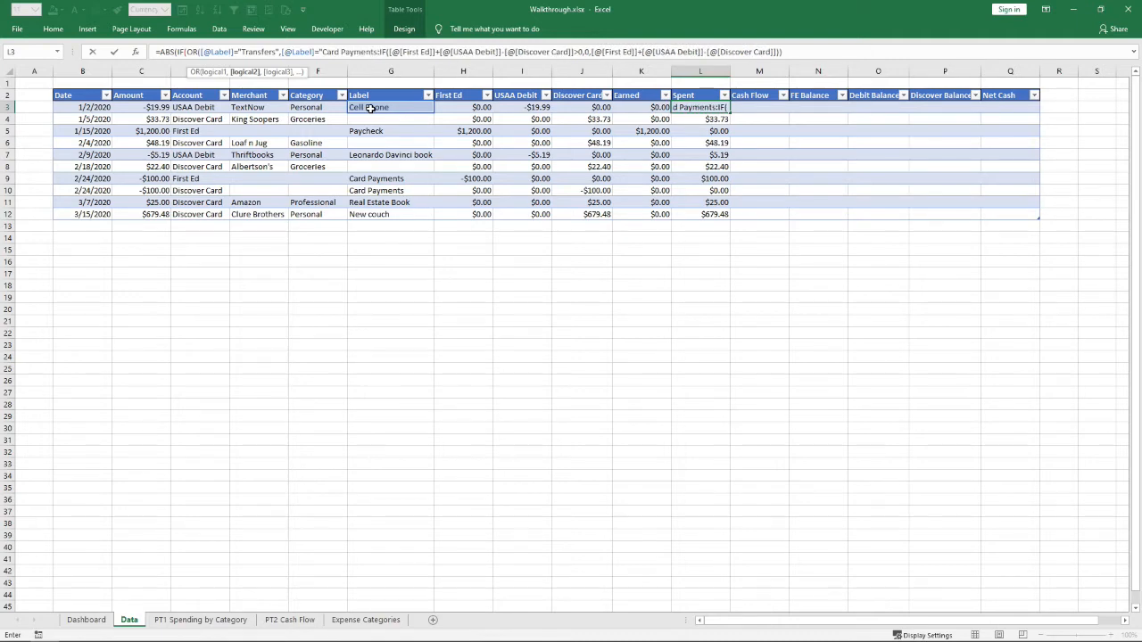
pyautogui.write(',')
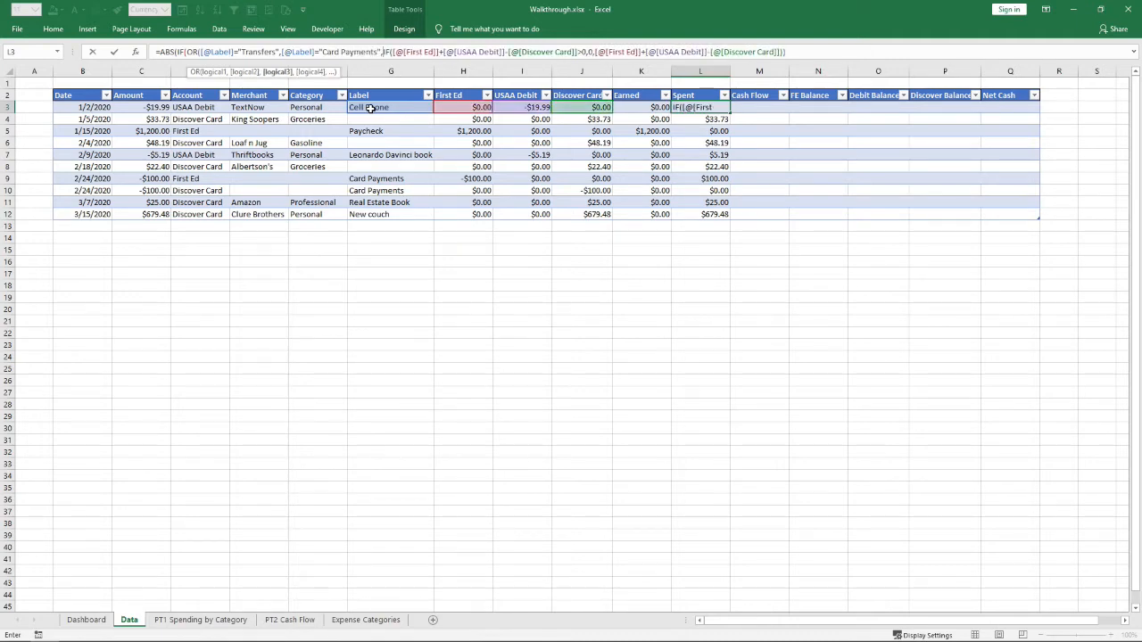
pyautogui.write('0')
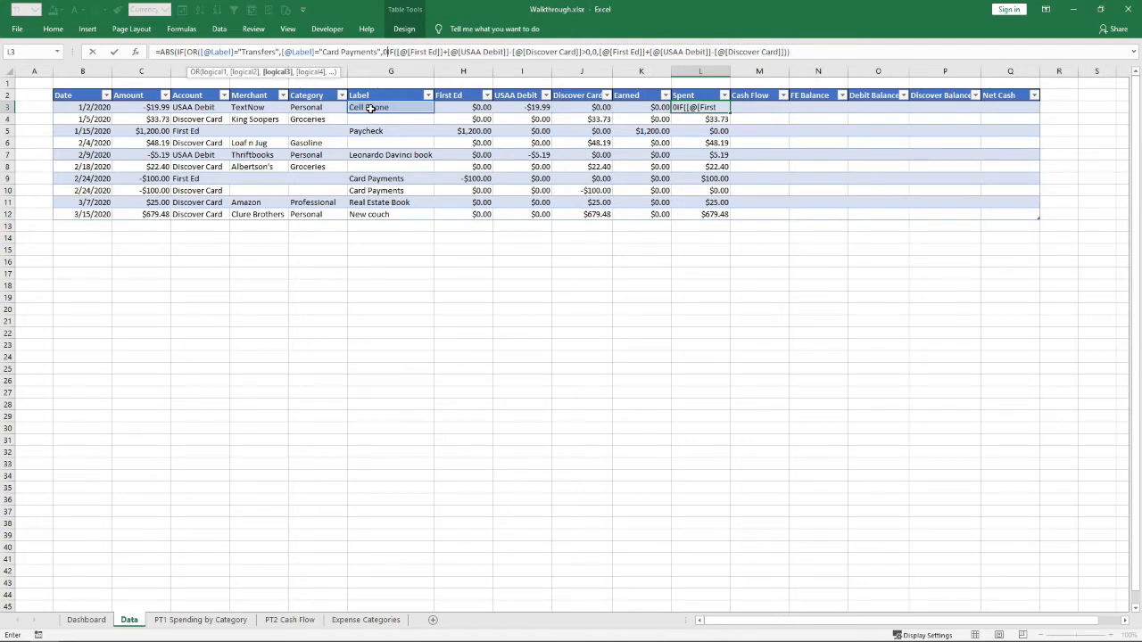
pyautogui.write(',')
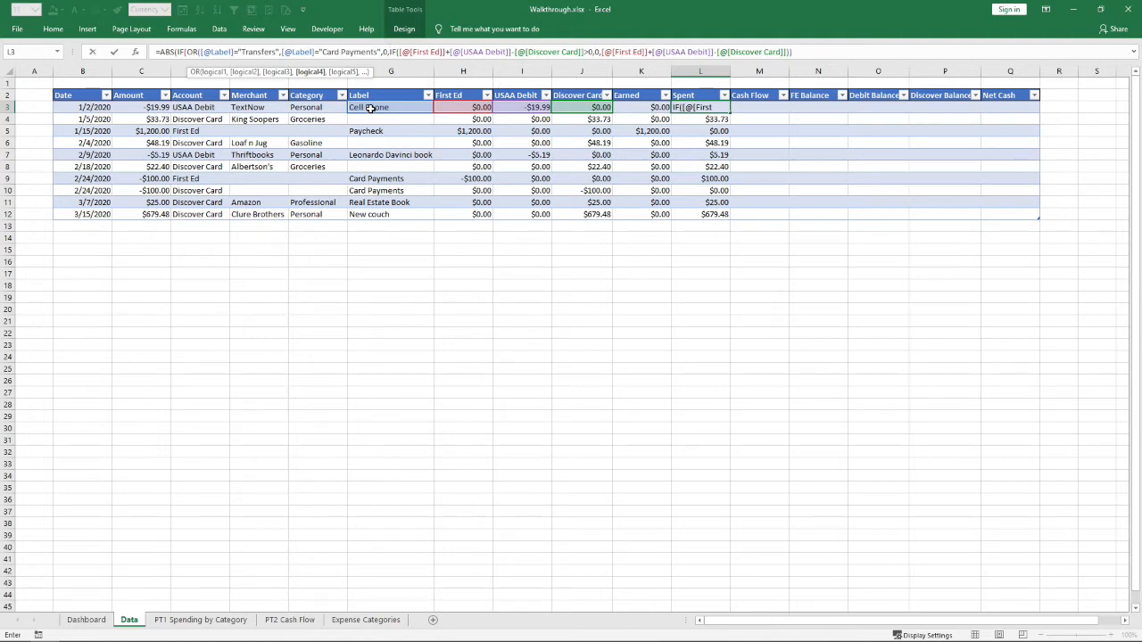
pyautogui.press('BackSpace')
pyautogui.press('BackSpace')
pyautogui.press('BackSpace')
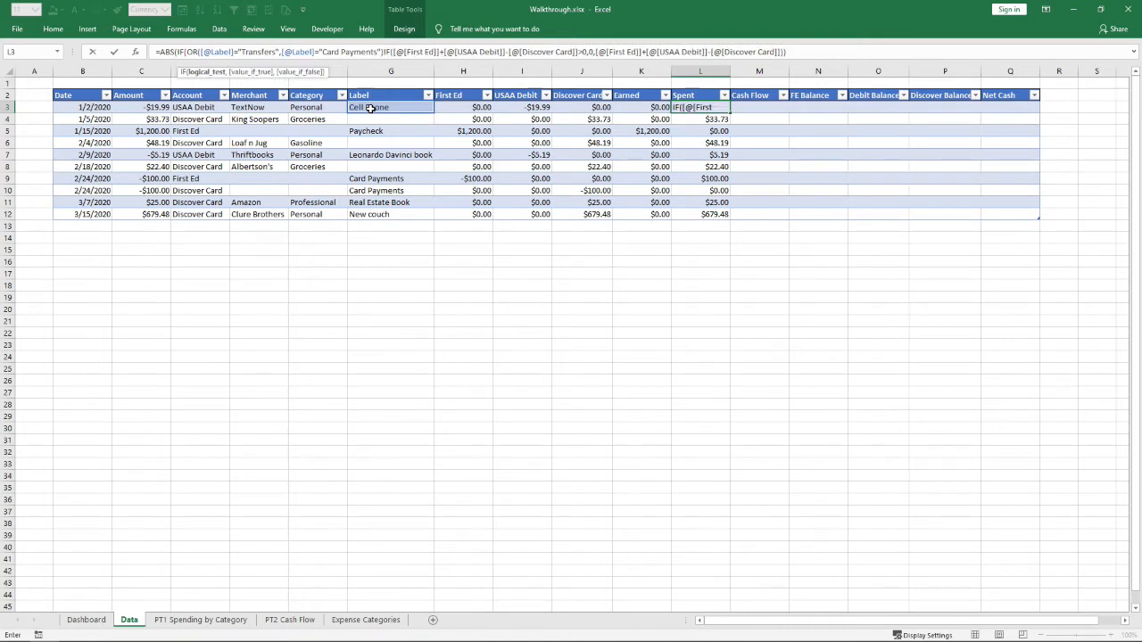
# Make the outer Spent IF return 0 when true and the existing IF otherwise, close the parentheses, commit, and check the card payment row
pyautogui.write(',')
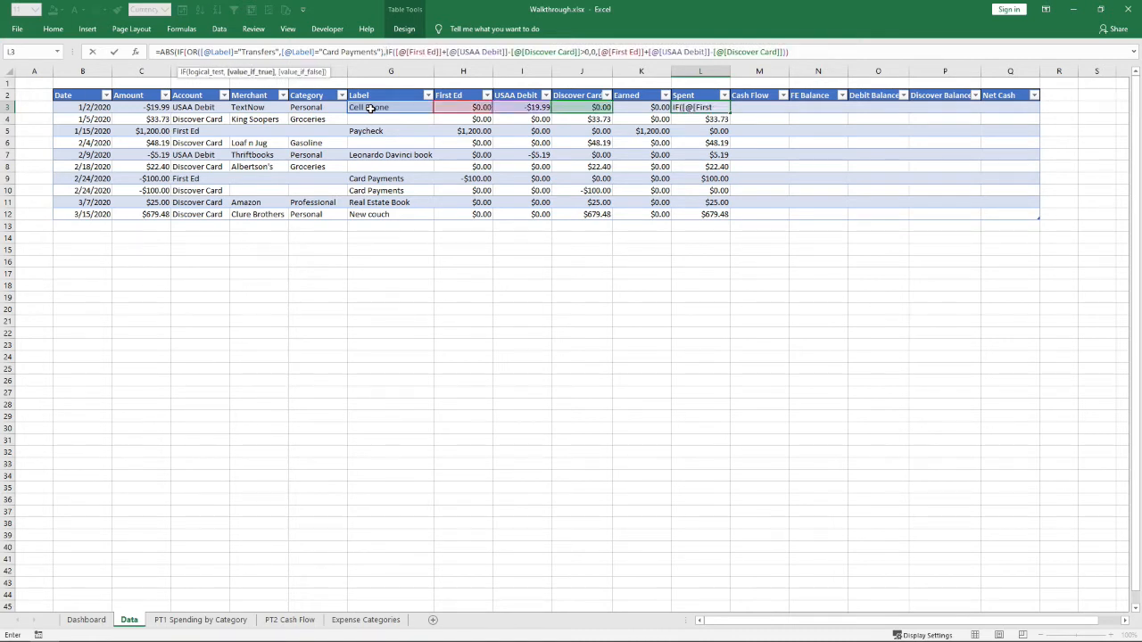
pyautogui.write('0,')
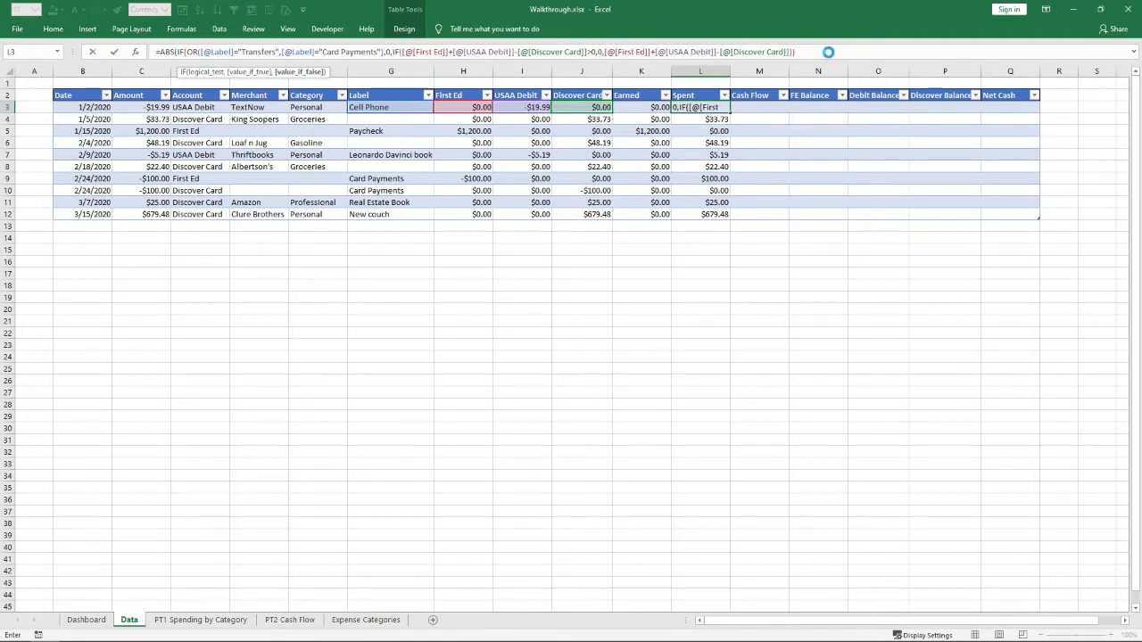
pyautogui.press('Return')
pyautogui.click(583, 360)
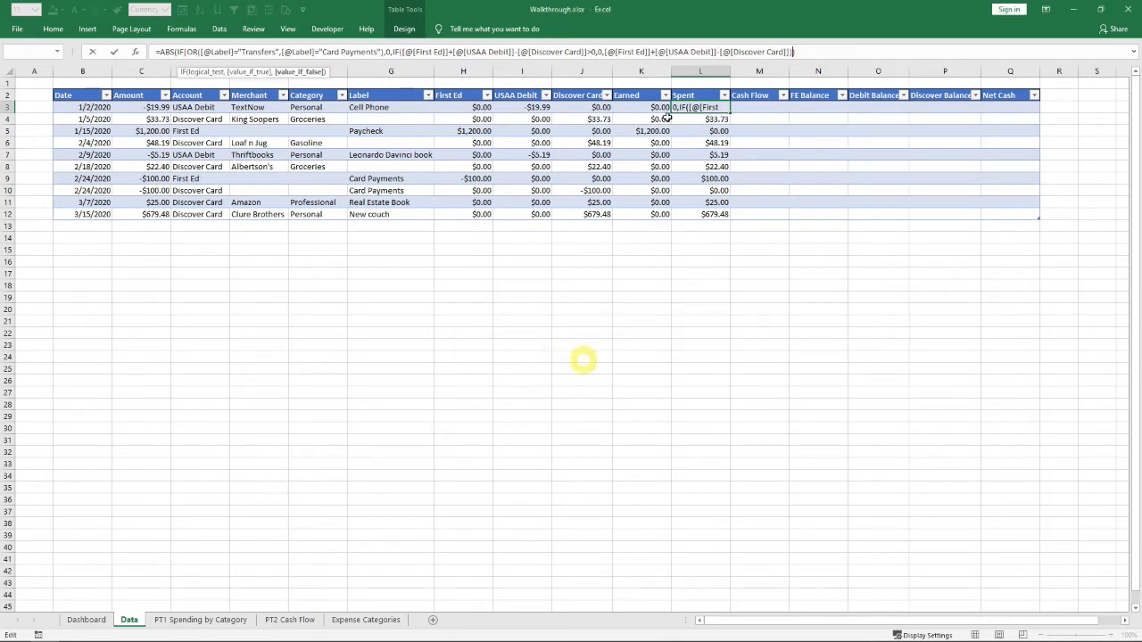
pyautogui.click(825, 48)
pyautogui.write(')')
pyautogui.press('Return')
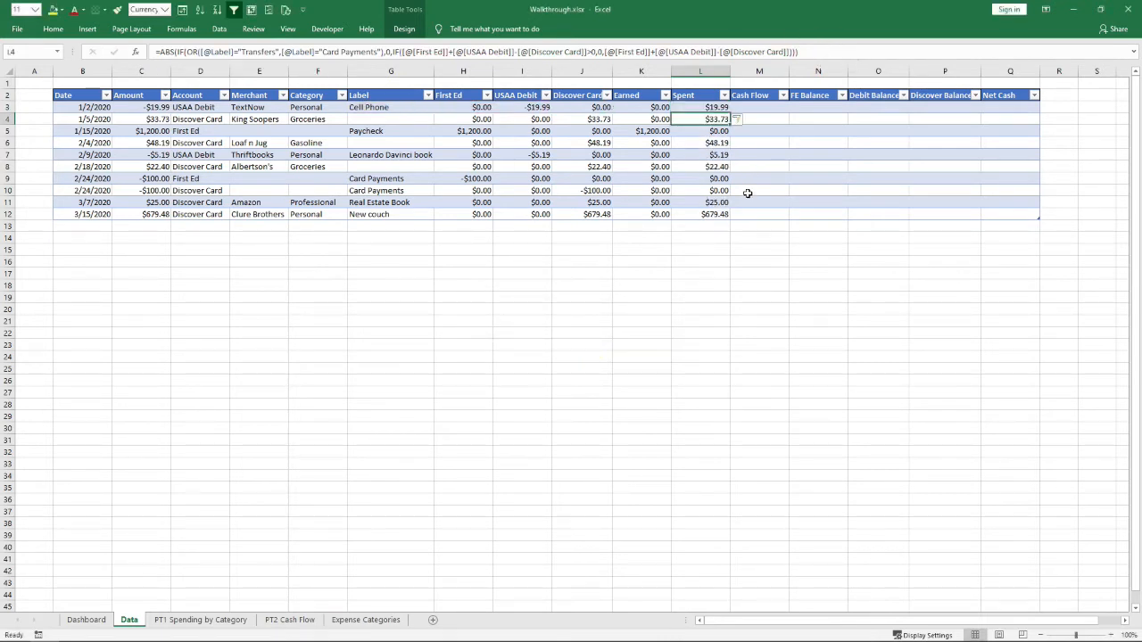
pyautogui.click(707, 179)
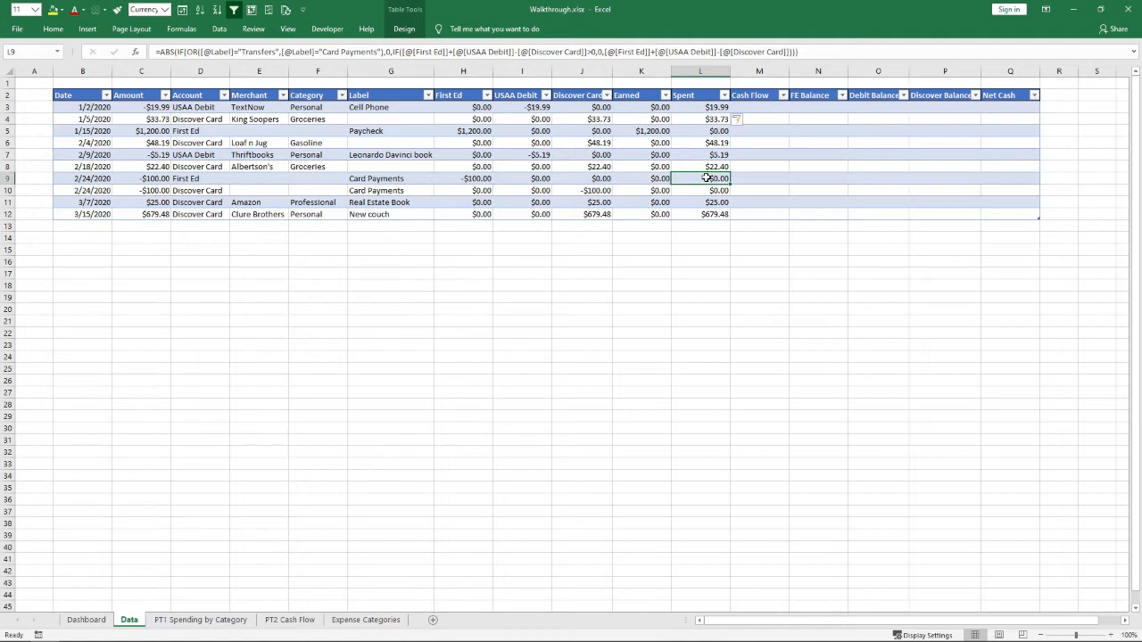
# Fill the Cash Flow column with a formula that subtracts Spent from Earned
pyautogui.click(755, 109)
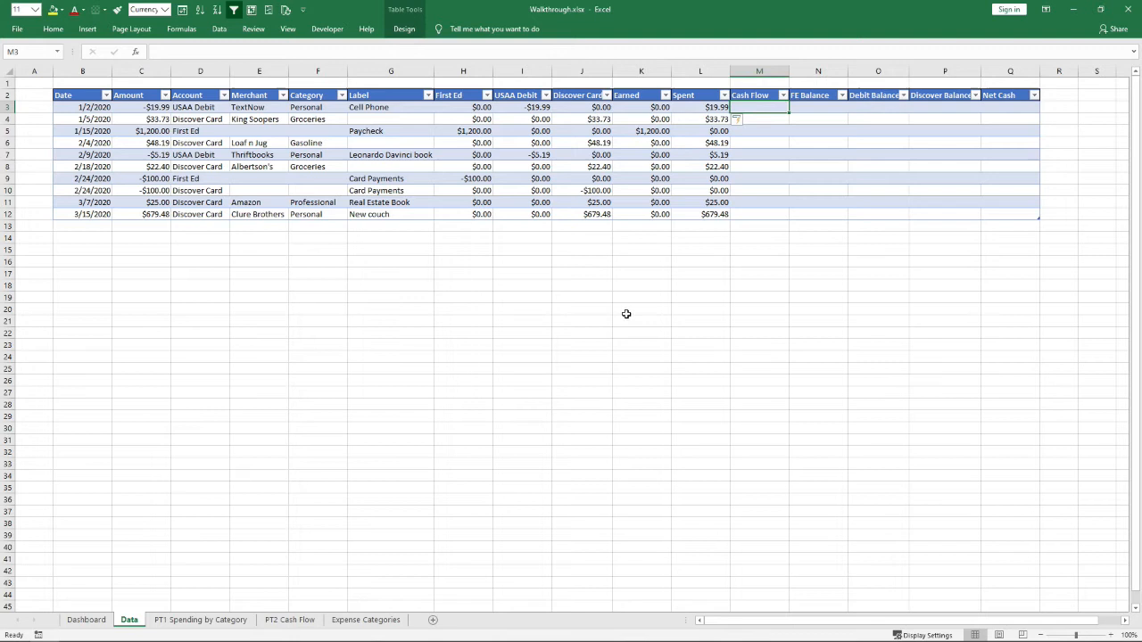
pyautogui.write('=')
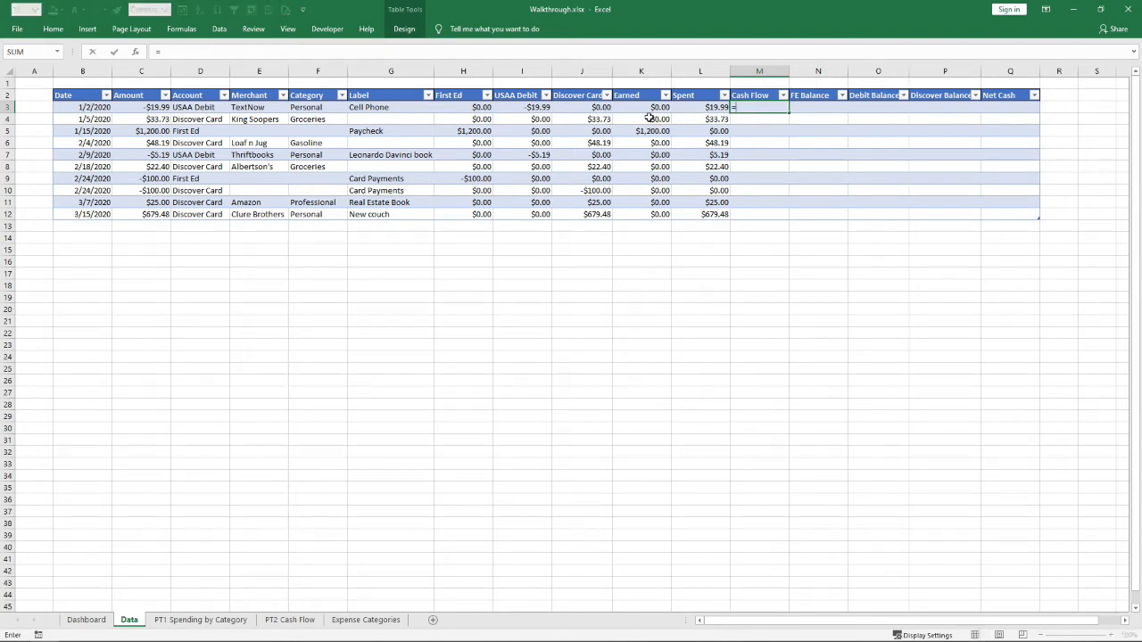
pyautogui.click(638, 108)
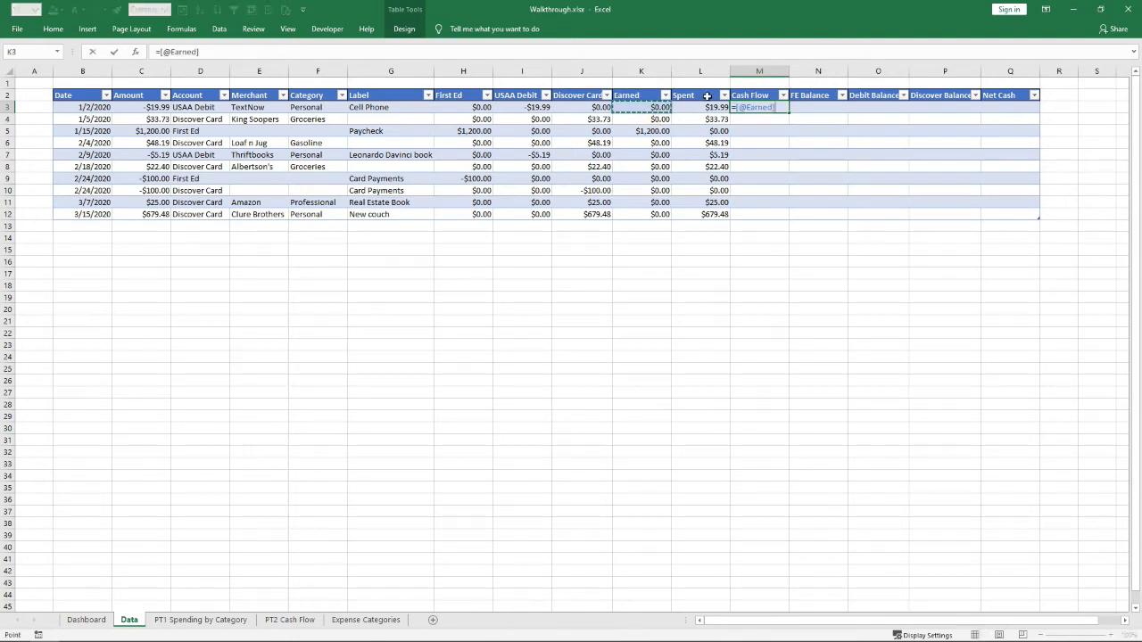
pyautogui.write('-')
pyautogui.click(706, 107)
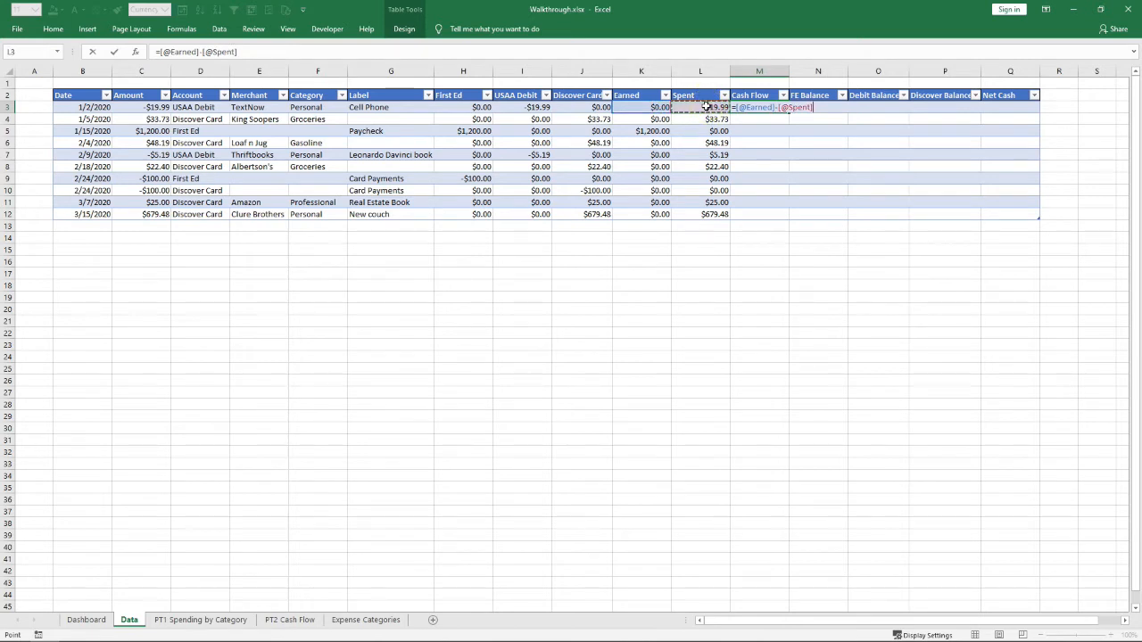
pyautogui.press('Return')
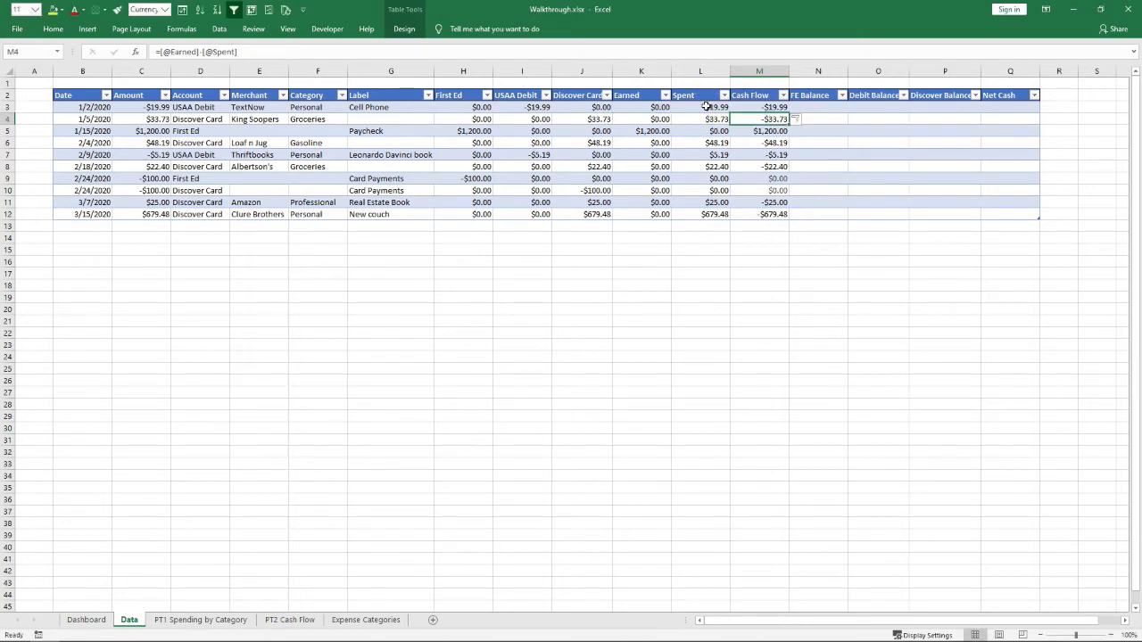
# Examine the Cash Flow chart on the Dashboard sheet and return to the Data sheet
pyautogui.click(764, 107)
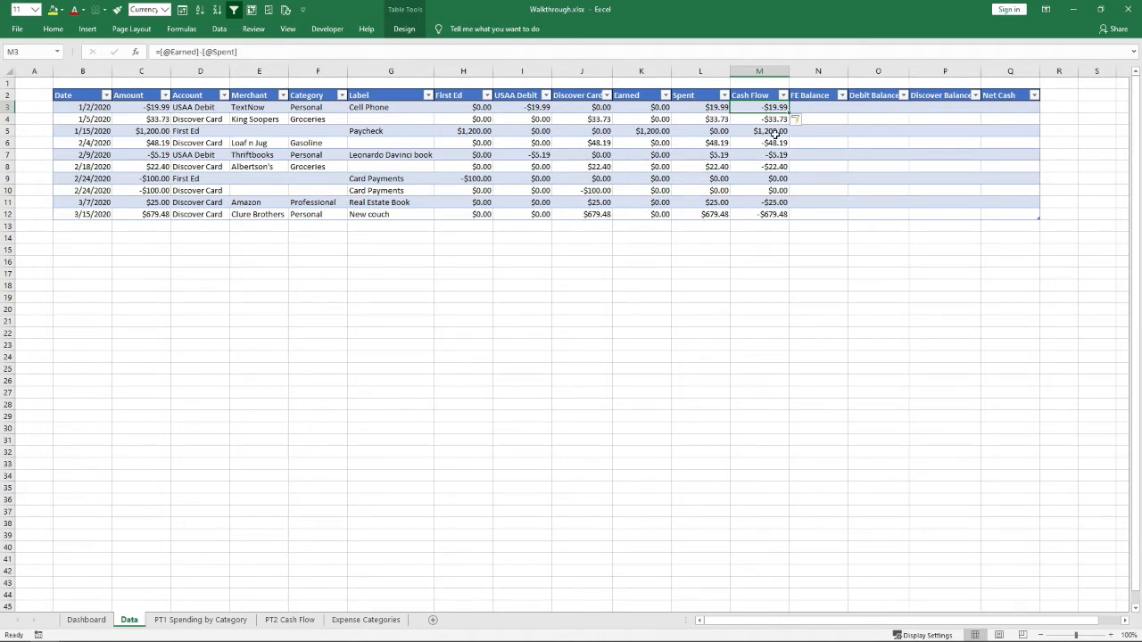
pyautogui.click(86, 620)
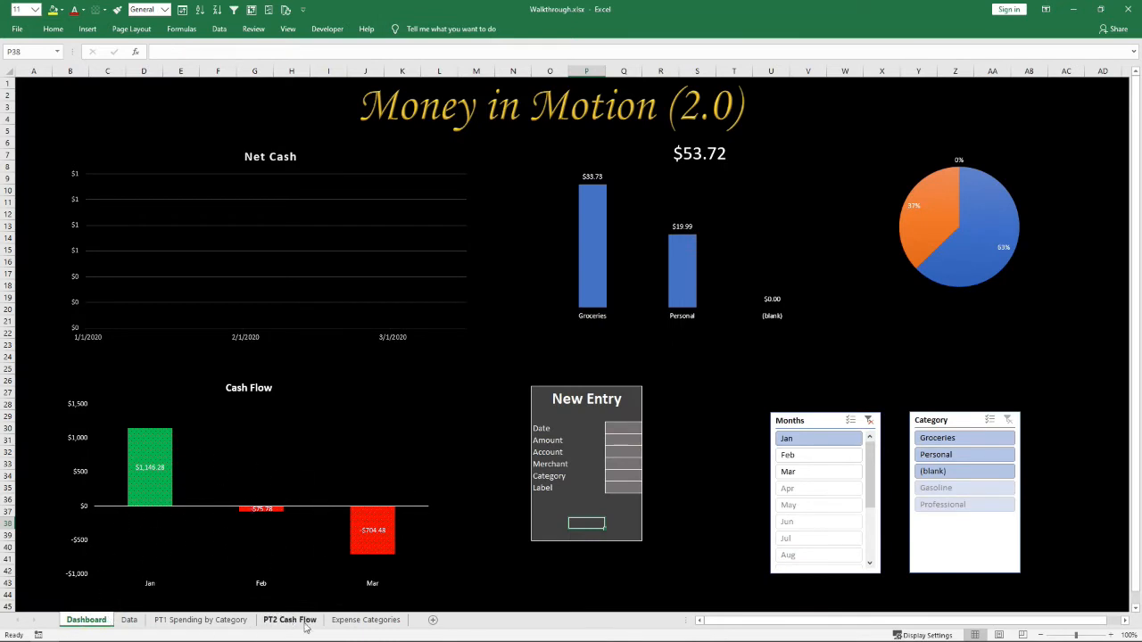
pyautogui.click(130, 620)
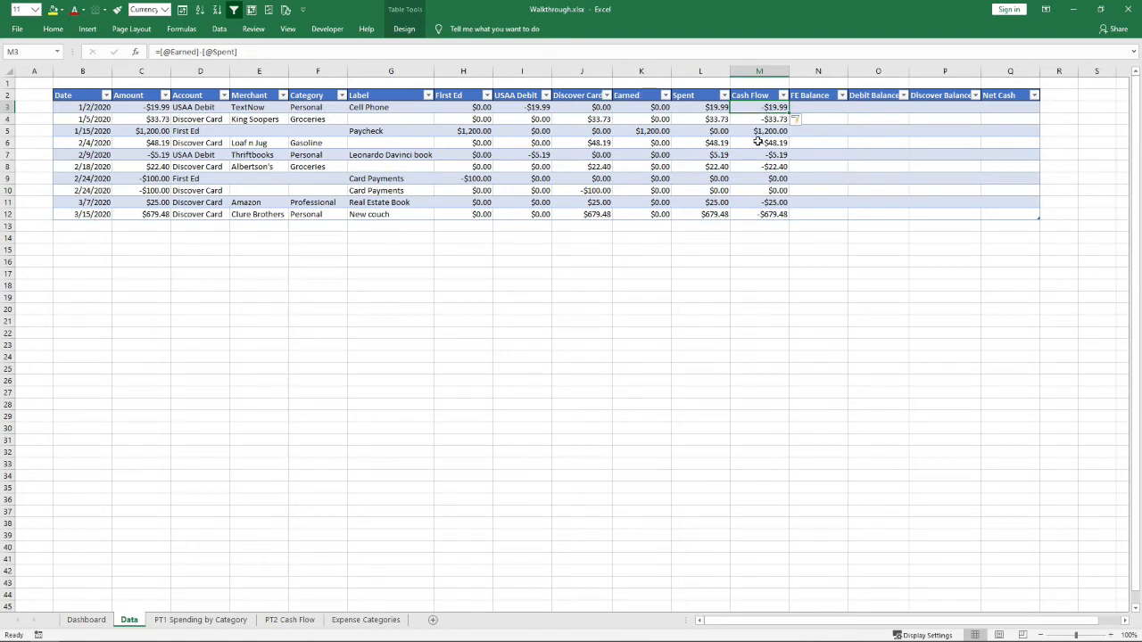
# Enter the scratch numbers 0, 1, 2 and 3 down cells C19 to C22 below the table
pyautogui.click(817, 110)
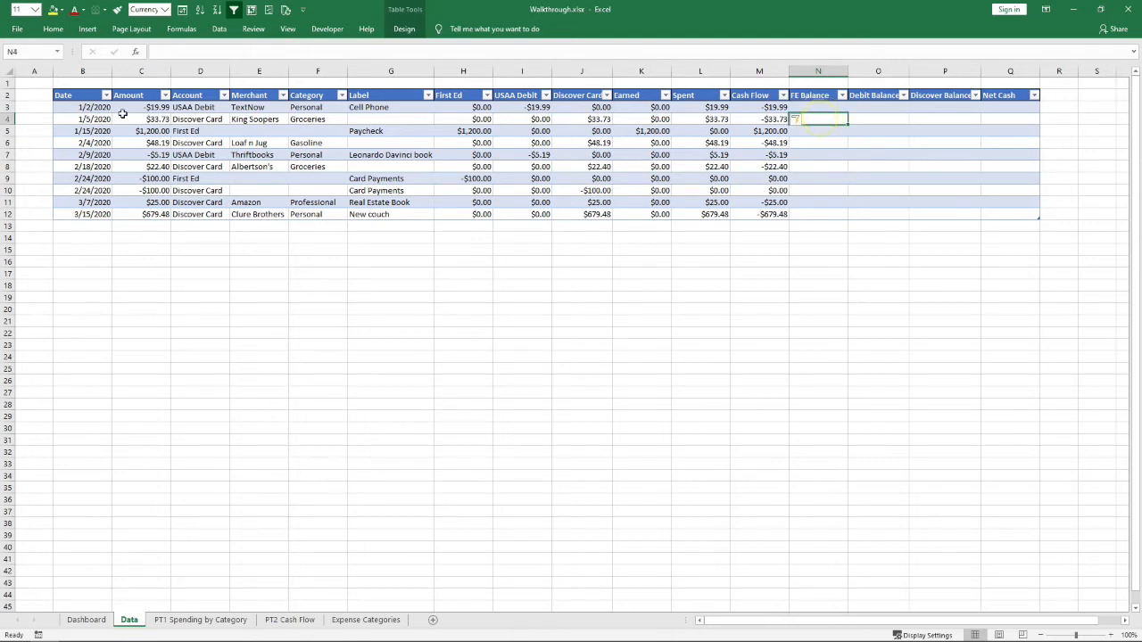
pyautogui.click(122, 296)
pyautogui.write('0')
pyautogui.press('Return')
pyautogui.write('1')
pyautogui.press('Return')
pyautogui.write('2')
pyautogui.press('Return')
pyautogui.write('3')
pyautogui.press('Return')
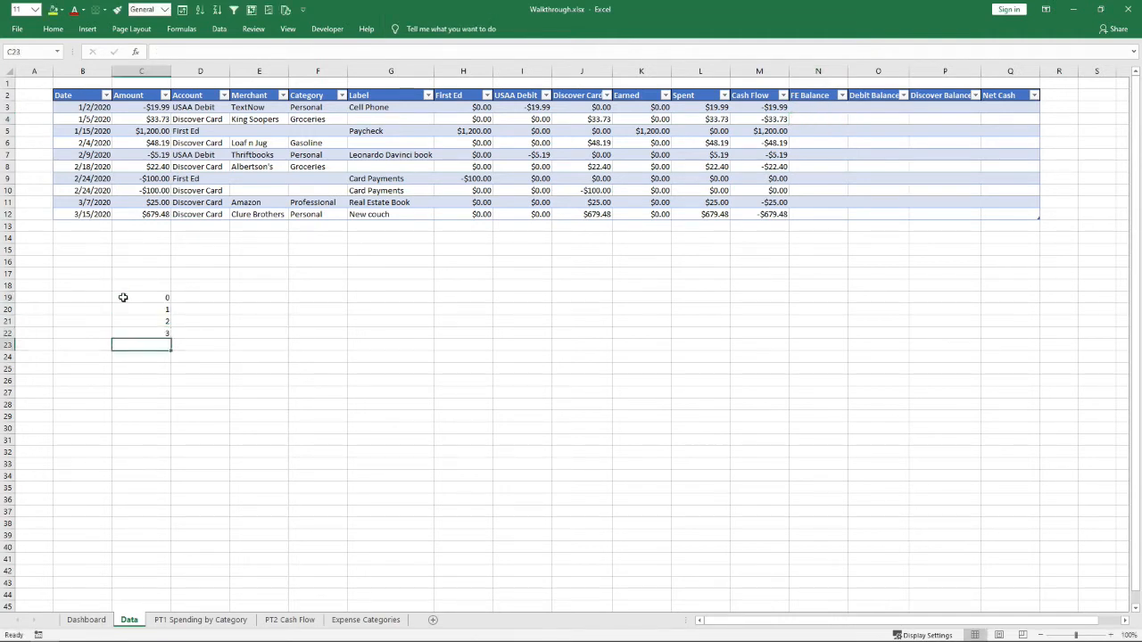
# Enter the sample starting balances 3000, 150 and 300 across cells G19 to I19
pyautogui.moveTo(161, 297); pyautogui.dragTo(220, 299)
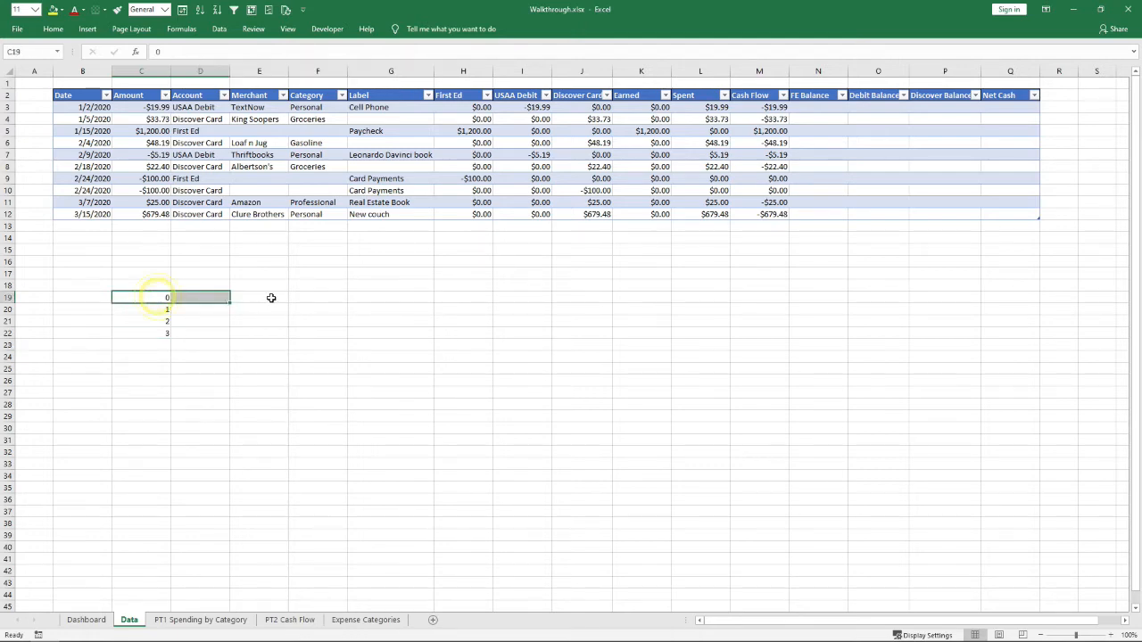
pyautogui.click(399, 301)
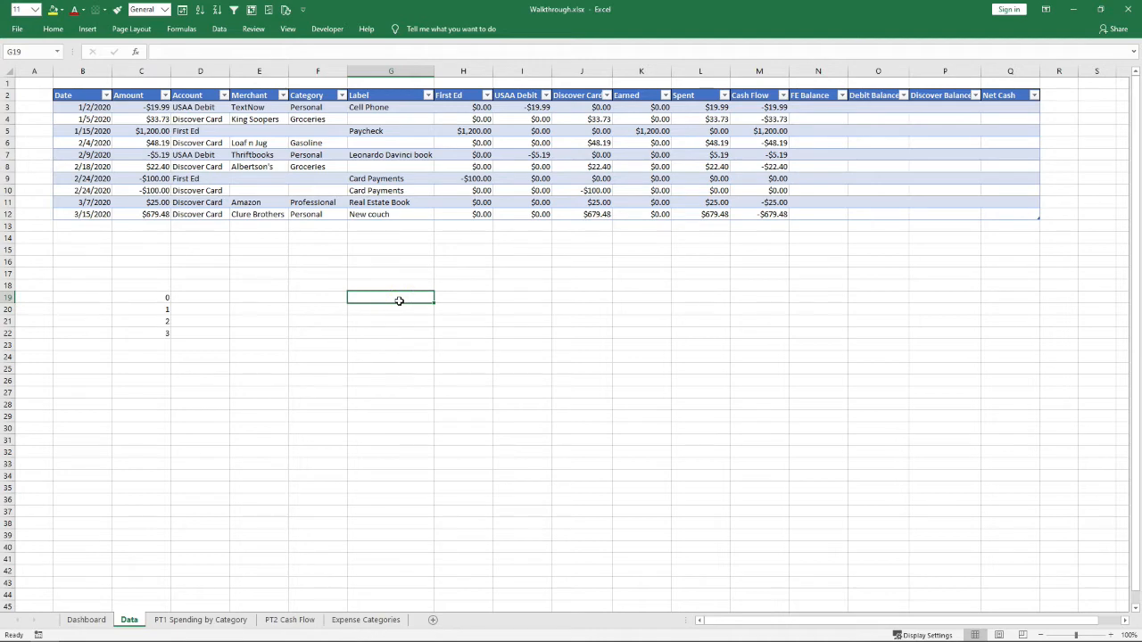
pyautogui.write('3000')
pyautogui.press('Tab')
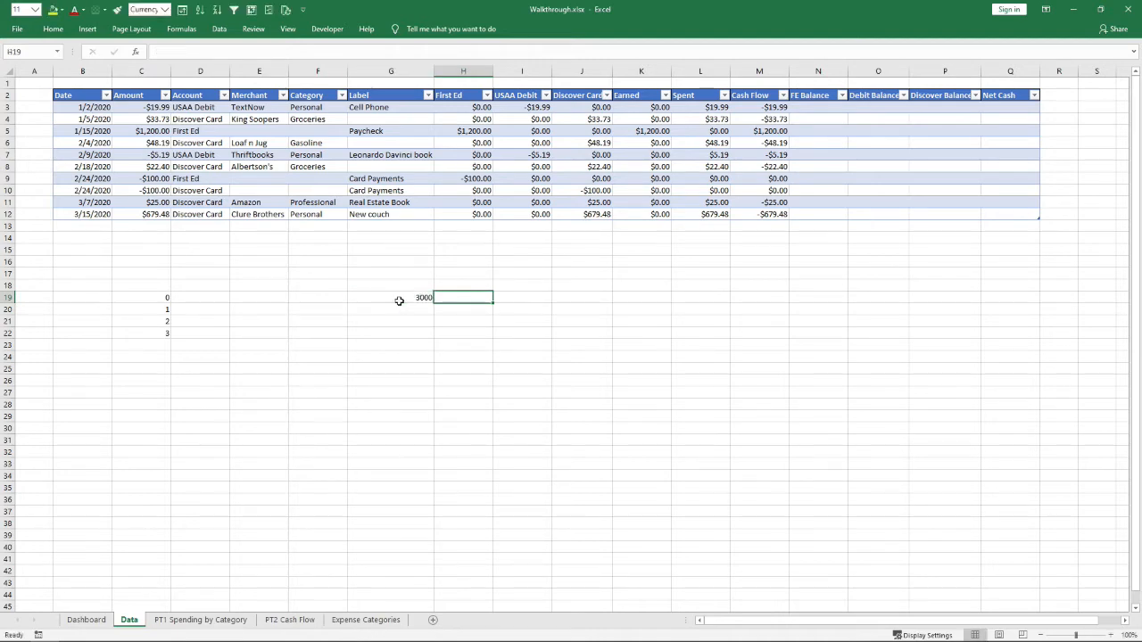
pyautogui.write('150')
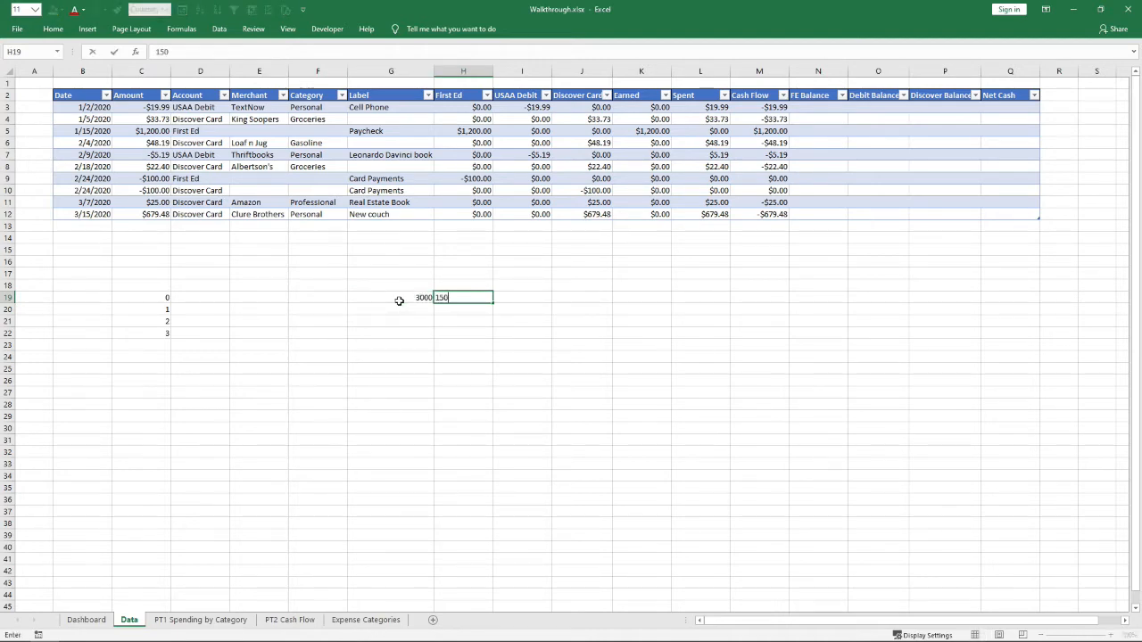
pyautogui.press('Tab')
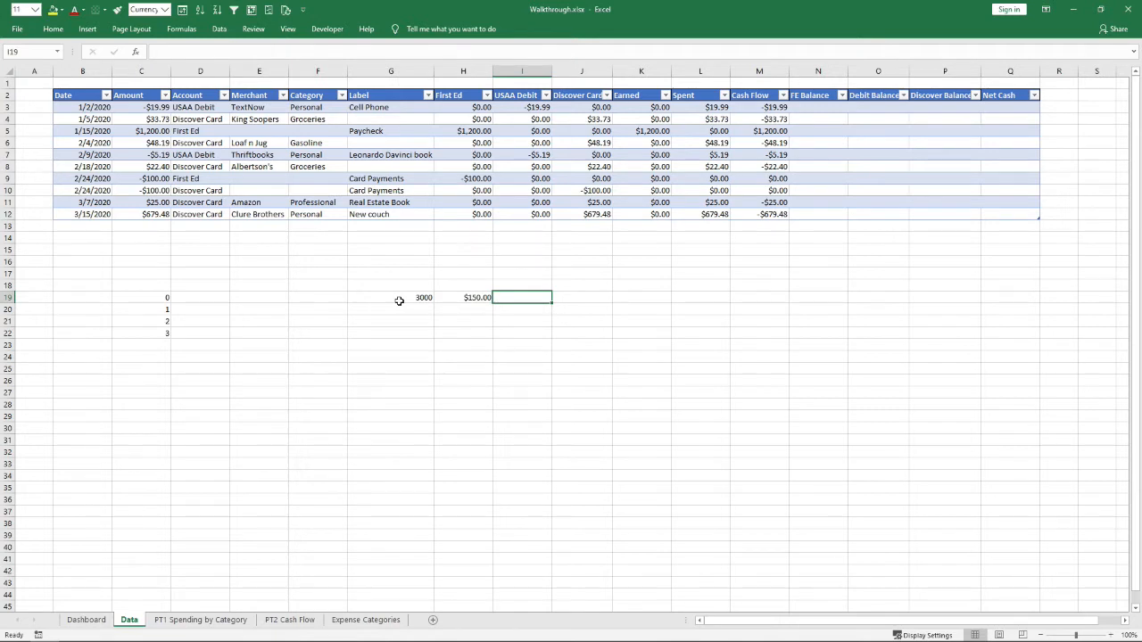
pyautogui.write('300')
pyautogui.press('Return')
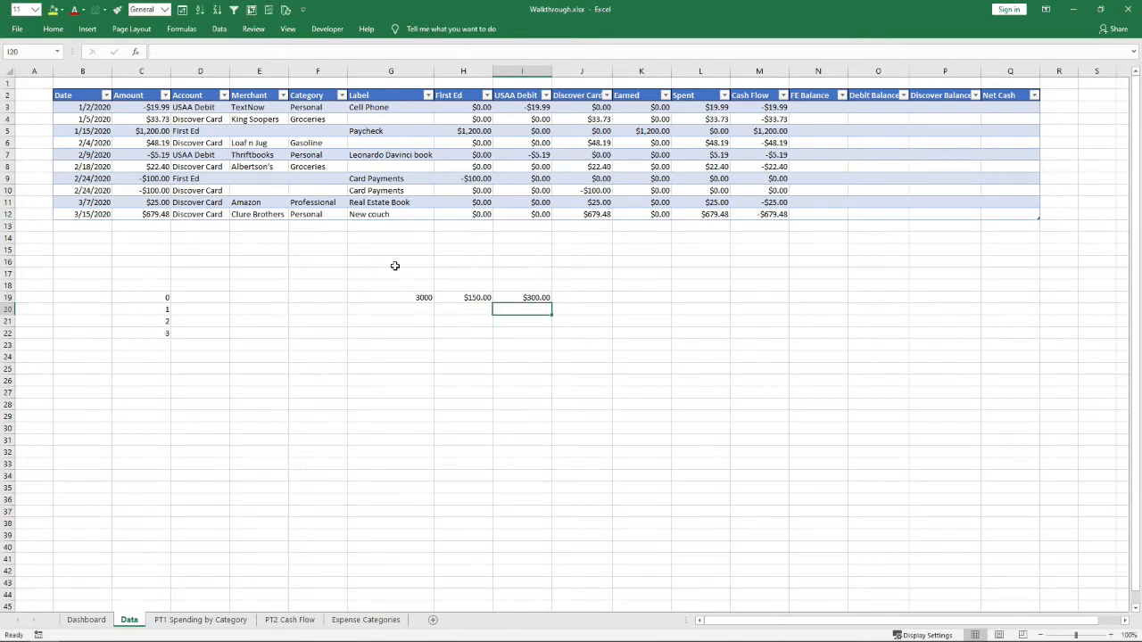
# Enter the sample running balance formula =G19+D20 in G20 and fill it down to G22
pyautogui.click(369, 312)
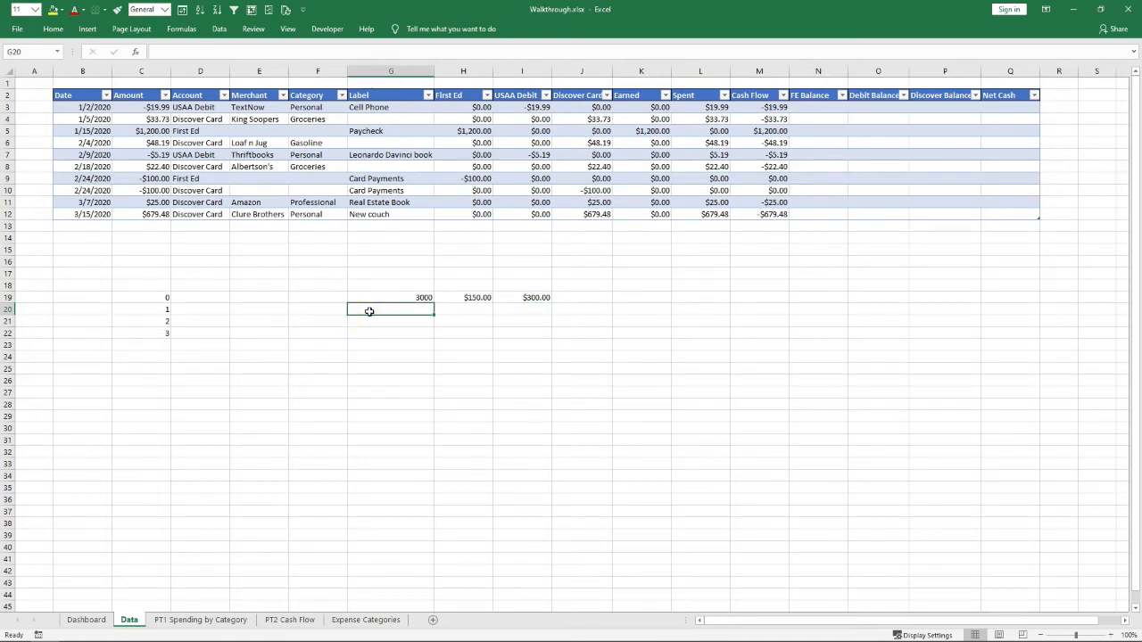
pyautogui.click(399, 321)
pyautogui.click(403, 312)
pyautogui.write('=')
pyautogui.press('Up')
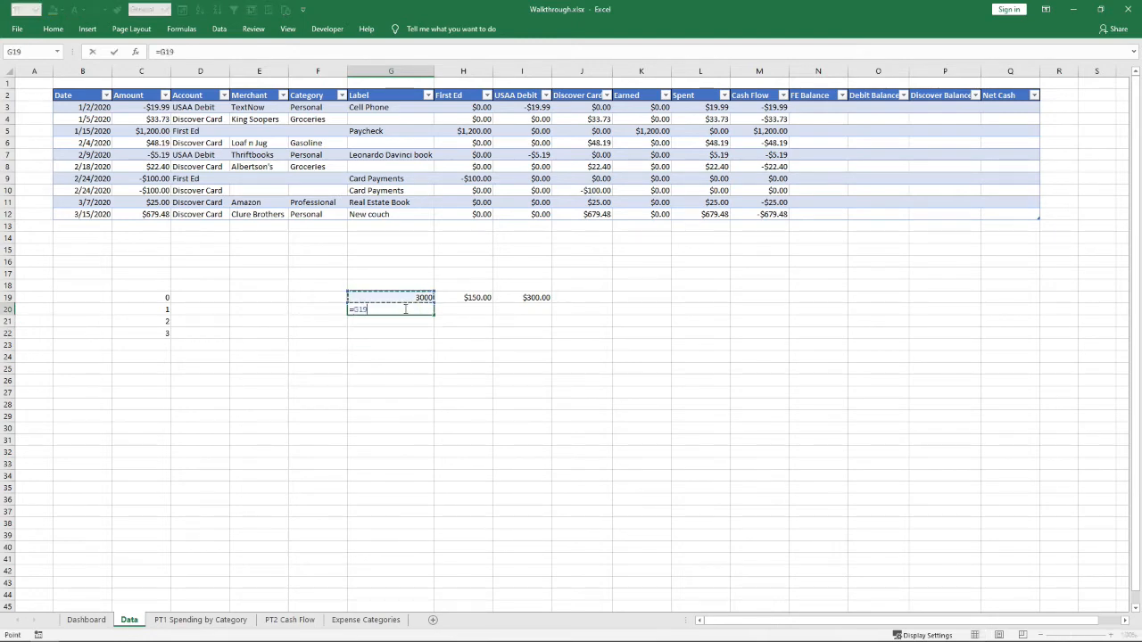
pyautogui.write('+')
pyautogui.click(212, 312)
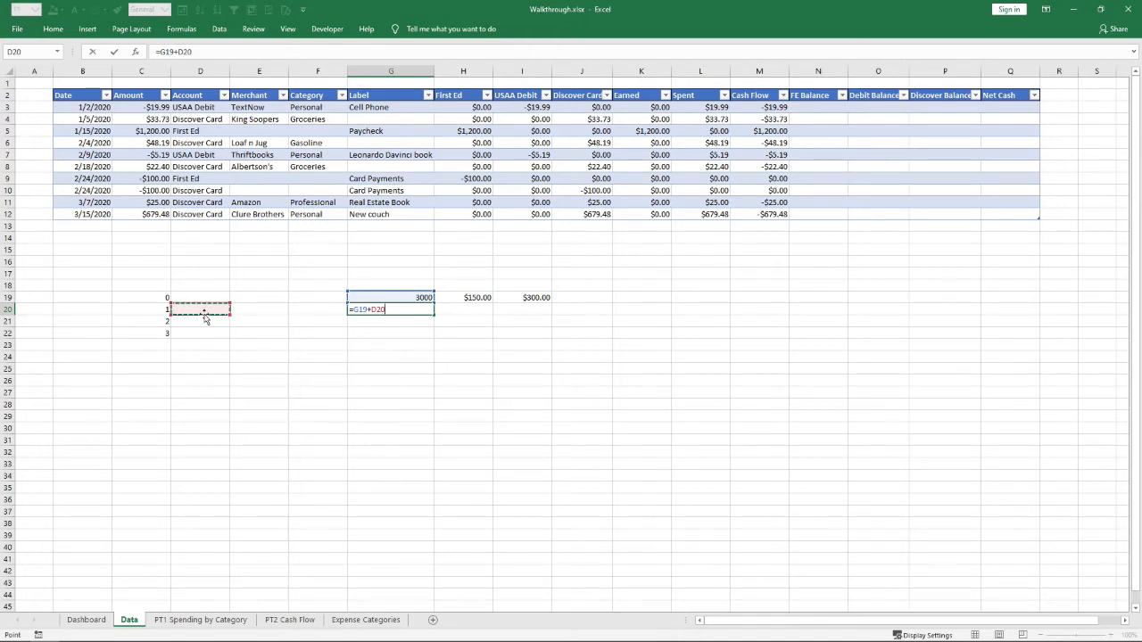
pyautogui.press('Return')
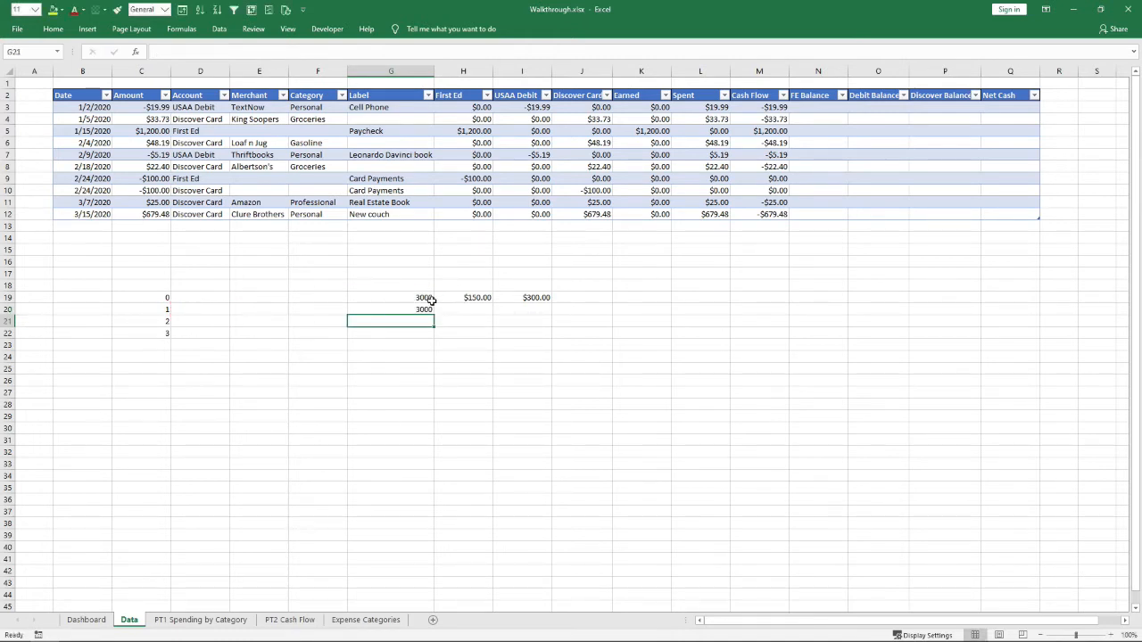
pyautogui.click(425, 309)
pyautogui.moveTo(434, 315); pyautogui.dragTo(430, 340)
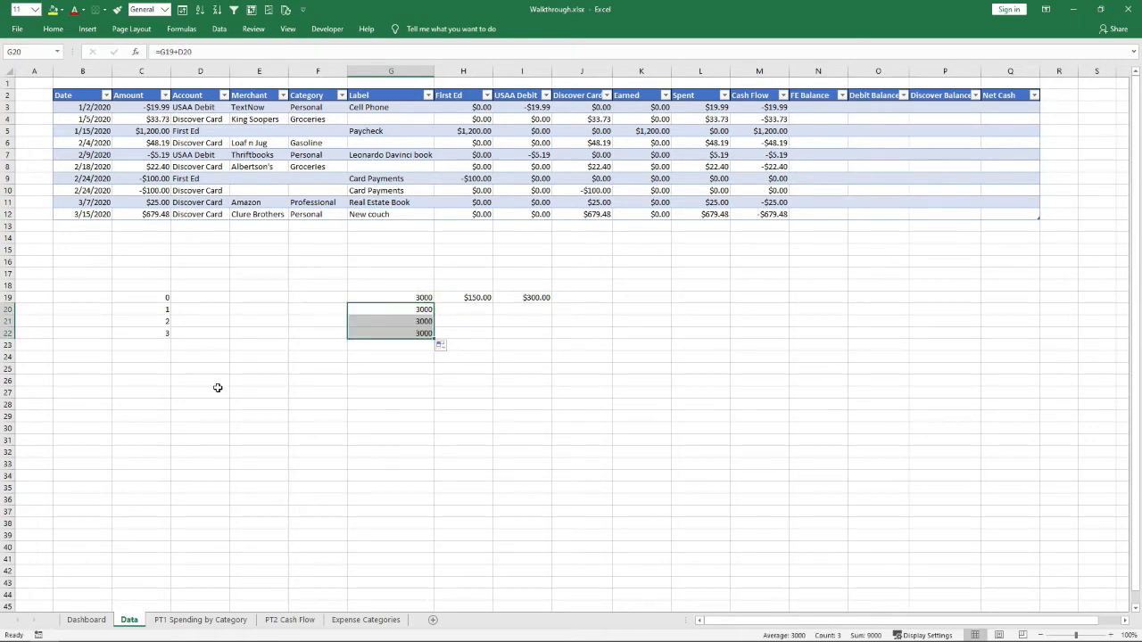
# Clear the scratch balance example from cells C18 to J24 below the table
pyautogui.moveTo(130, 292); pyautogui.dragTo(553, 352)
pyautogui.press('Delete')
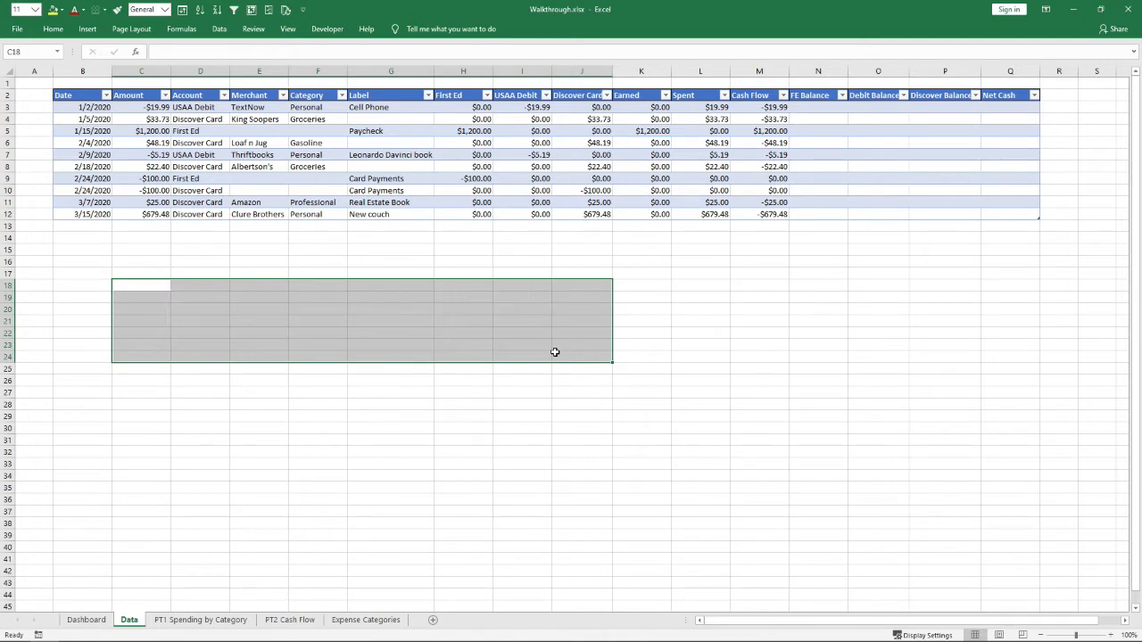
pyautogui.click(560, 335)
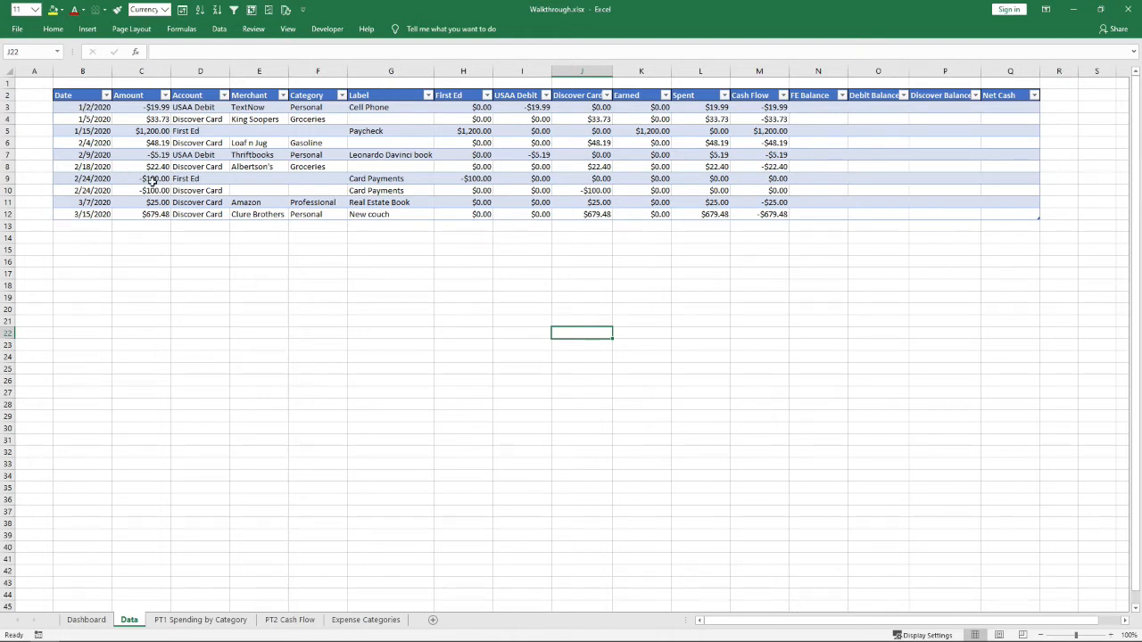
pyautogui.click(818, 108)
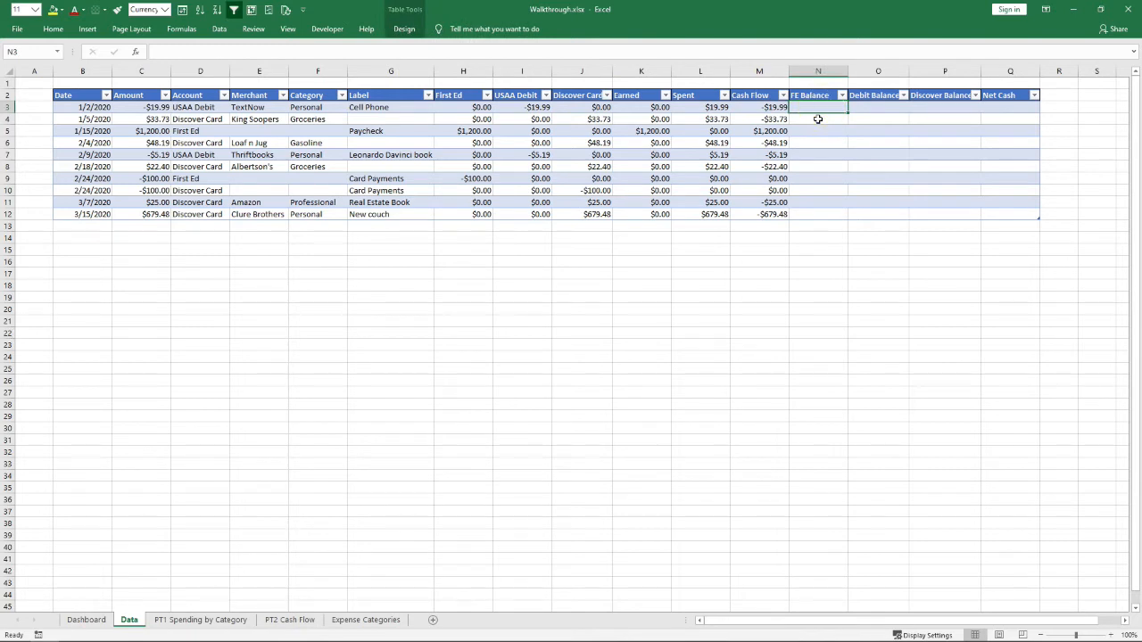
pyautogui.write('=')
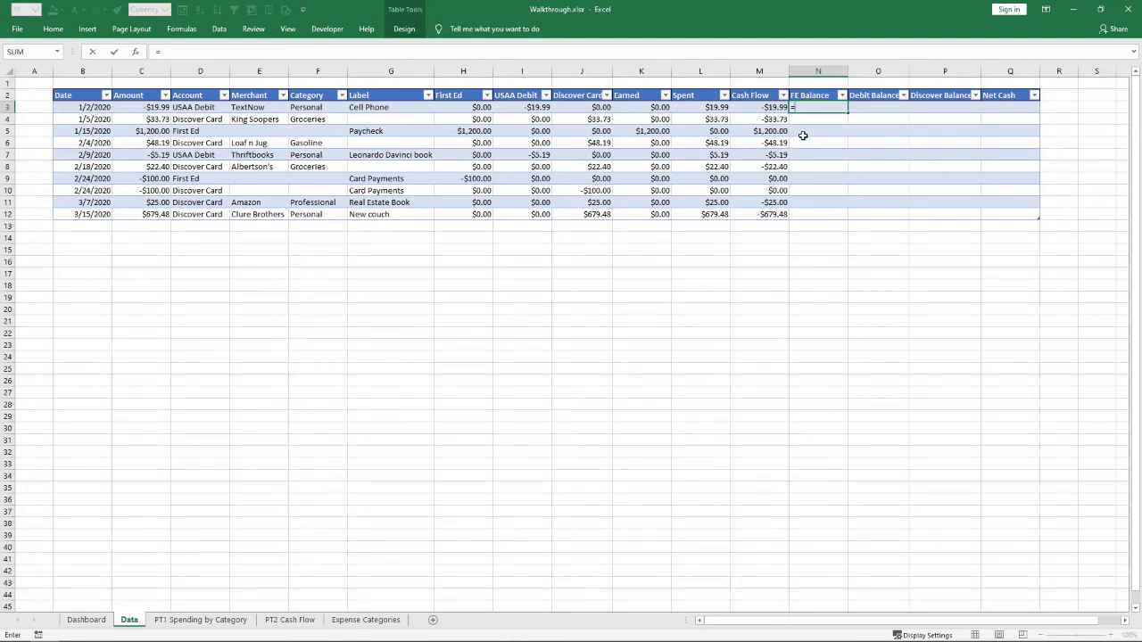
pyautogui.press('Up')
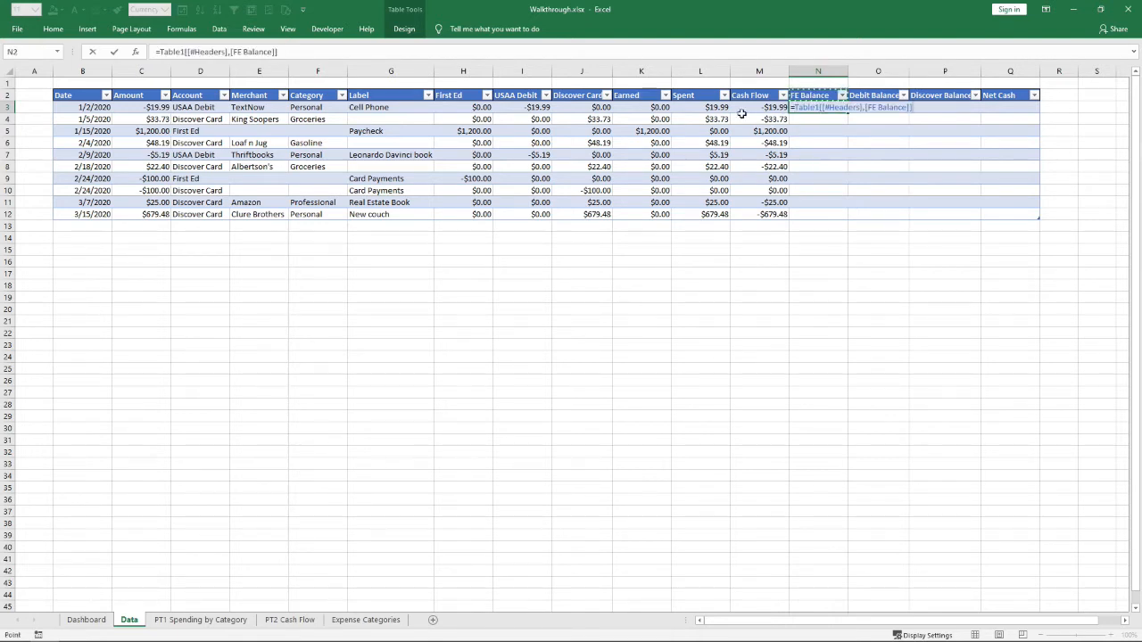
pyautogui.press('Escape')
pyautogui.write('=')
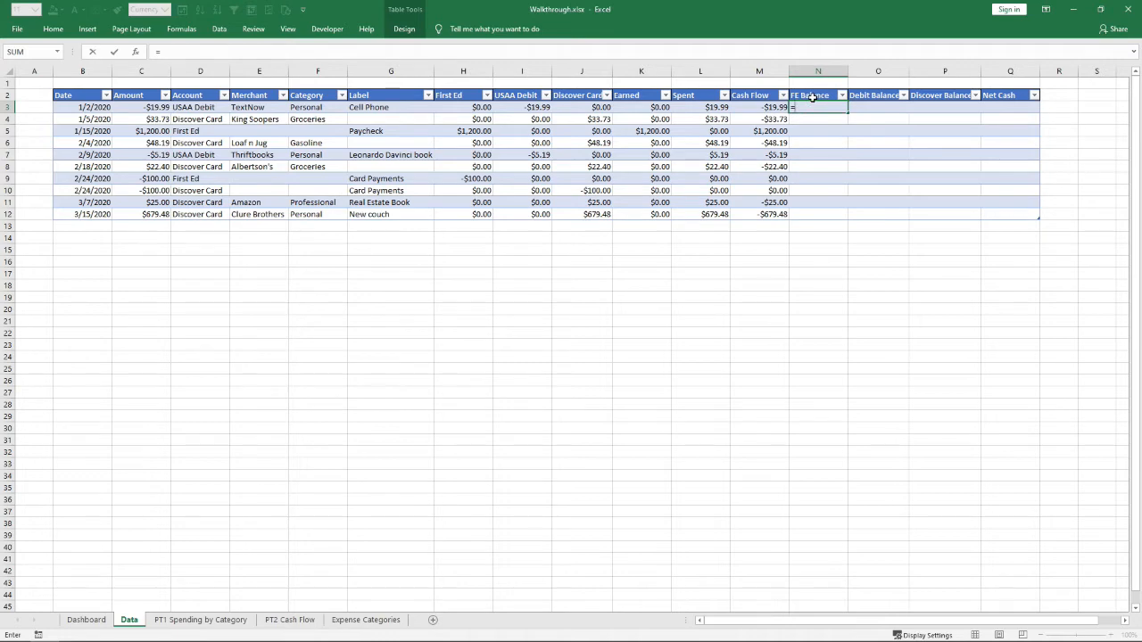
pyautogui.press('Escape')
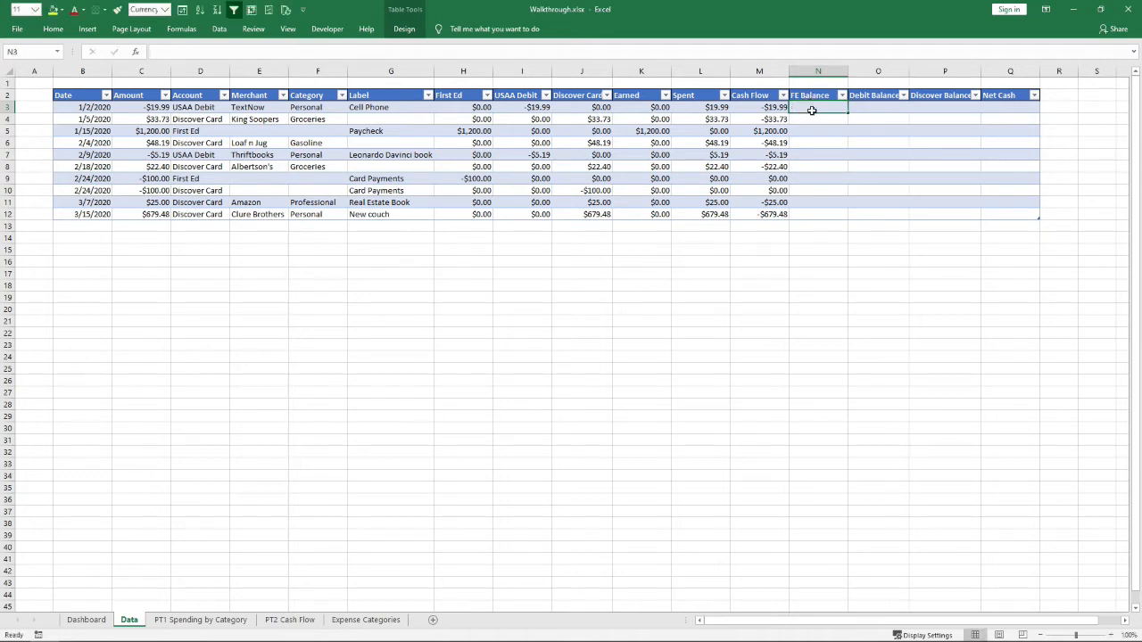
pyautogui.click(810, 134)
pyautogui.click(811, 143)
pyautogui.click(816, 157)
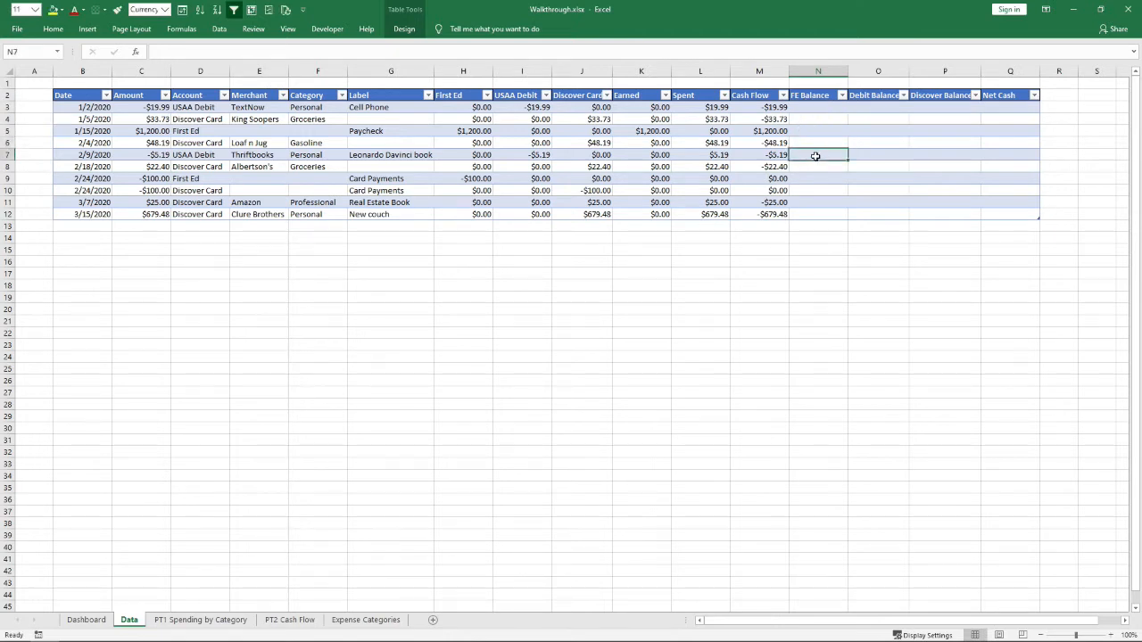
pyautogui.click(807, 169)
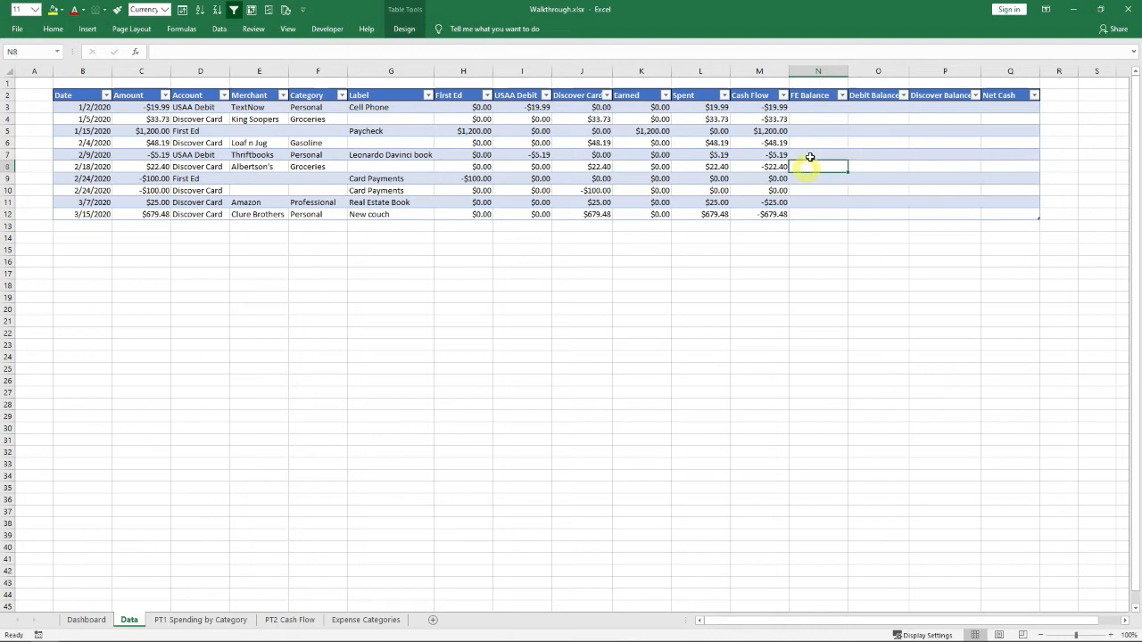
# Enter the running balance formula =N2+[@[First Ed]] in the first row of the FE Balance column
pyautogui.click(809, 108)
pyautogui.write('=')
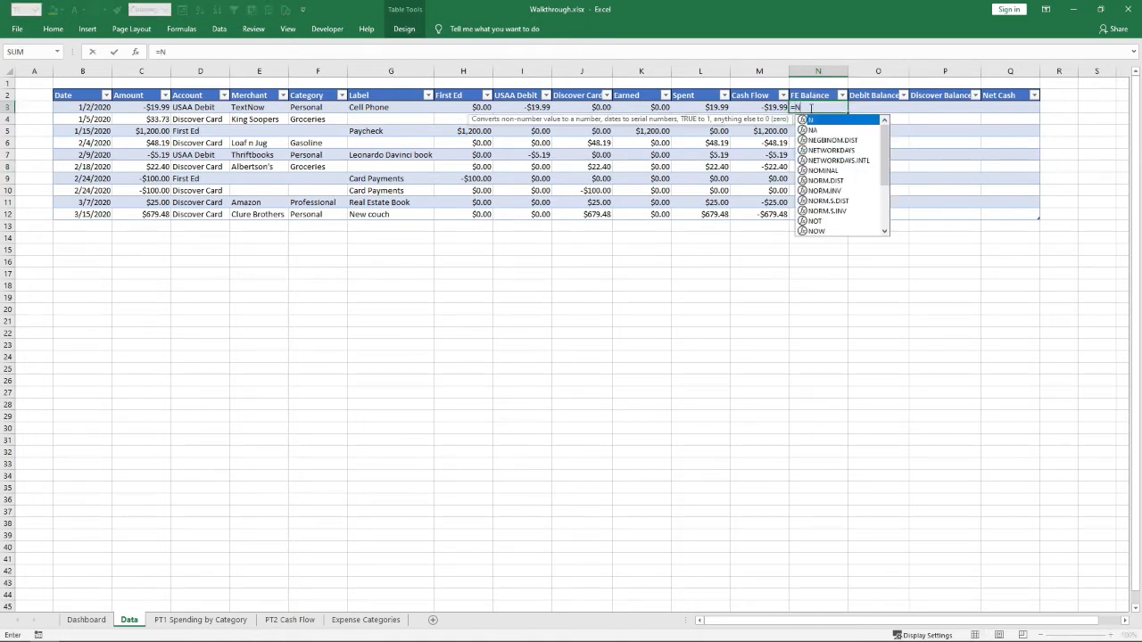
pyautogui.write('N2+')
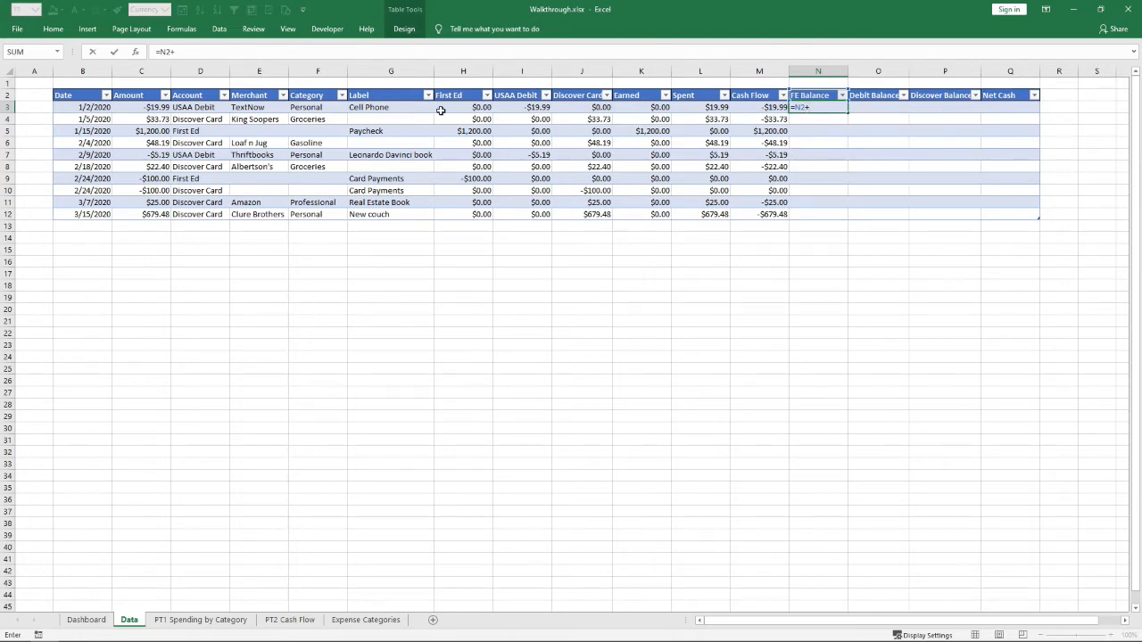
pyautogui.click(455, 109)
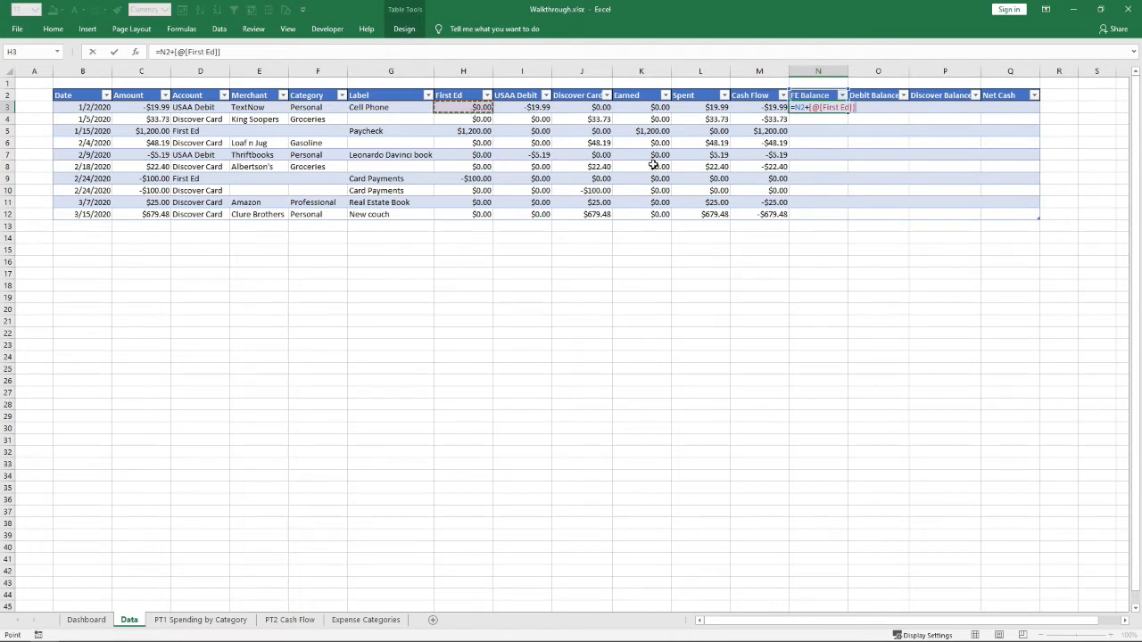
pyautogui.press('Return')
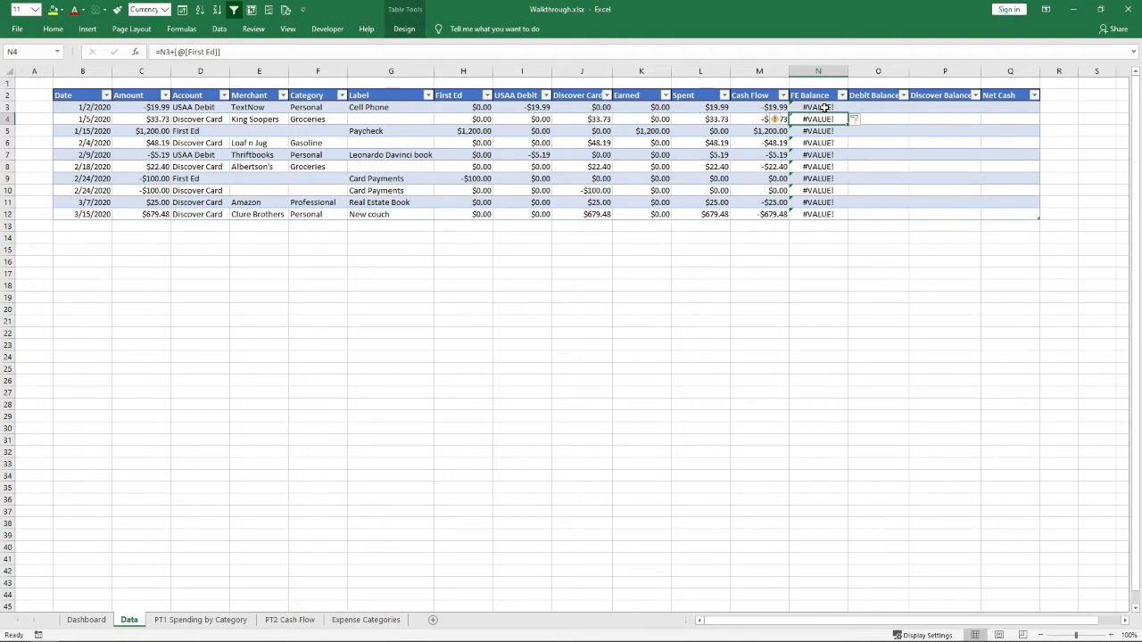
# Wrap the FE Balance formula in IFERROR with a 3000 starting balance, giving =IFERROR(N2+[@[First Ed]],3000) in N3
pyautogui.click(808, 97)
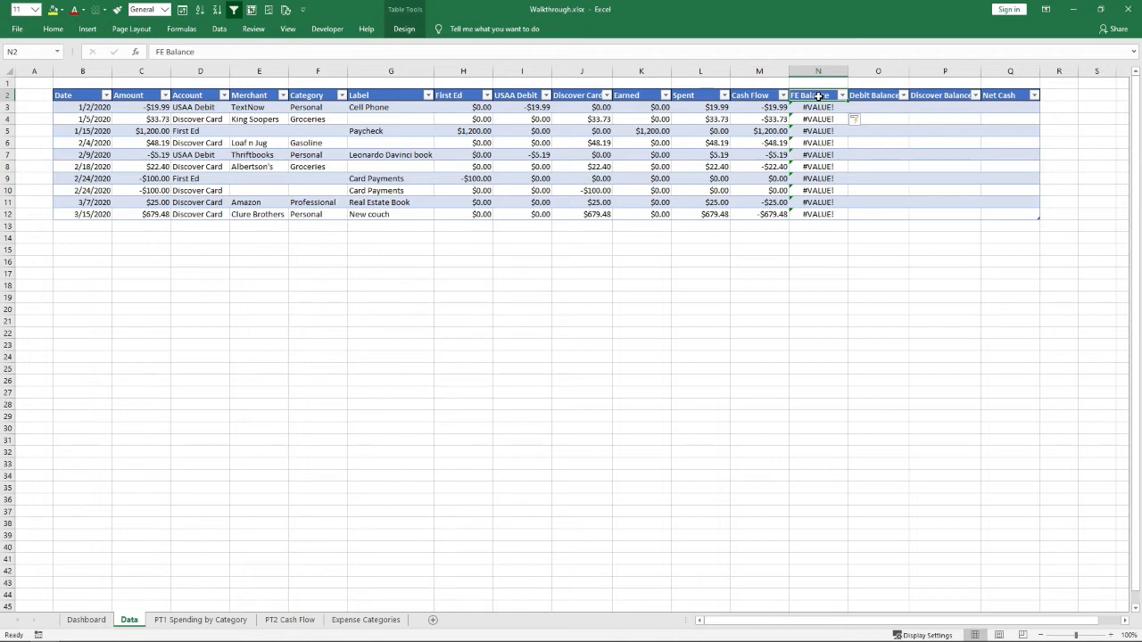
pyautogui.click(812, 108)
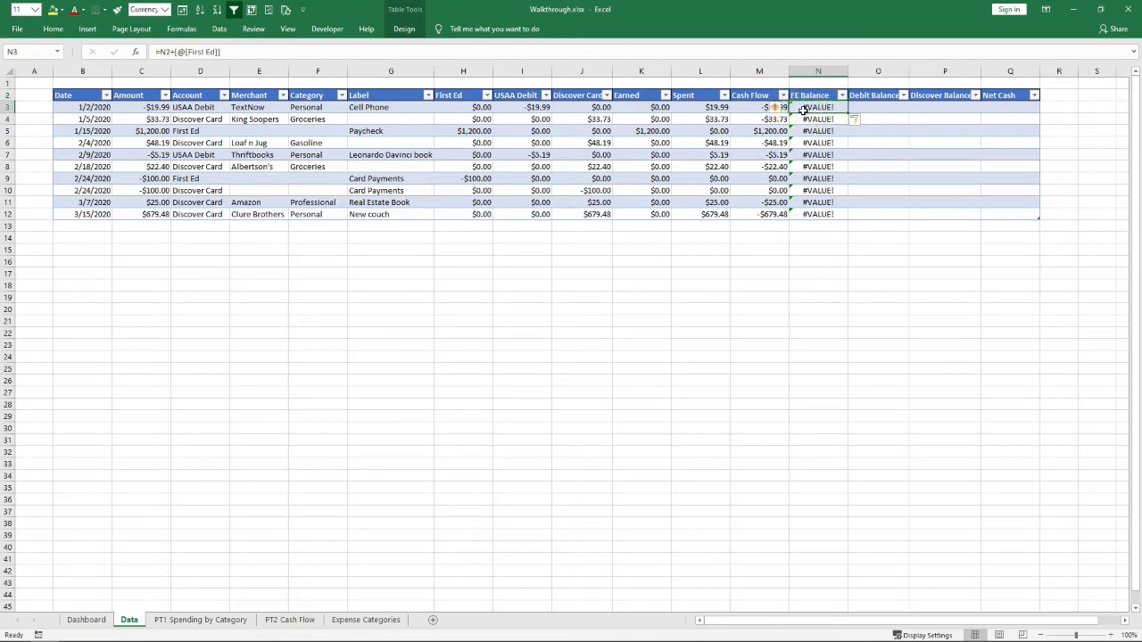
pyautogui.click(161, 53)
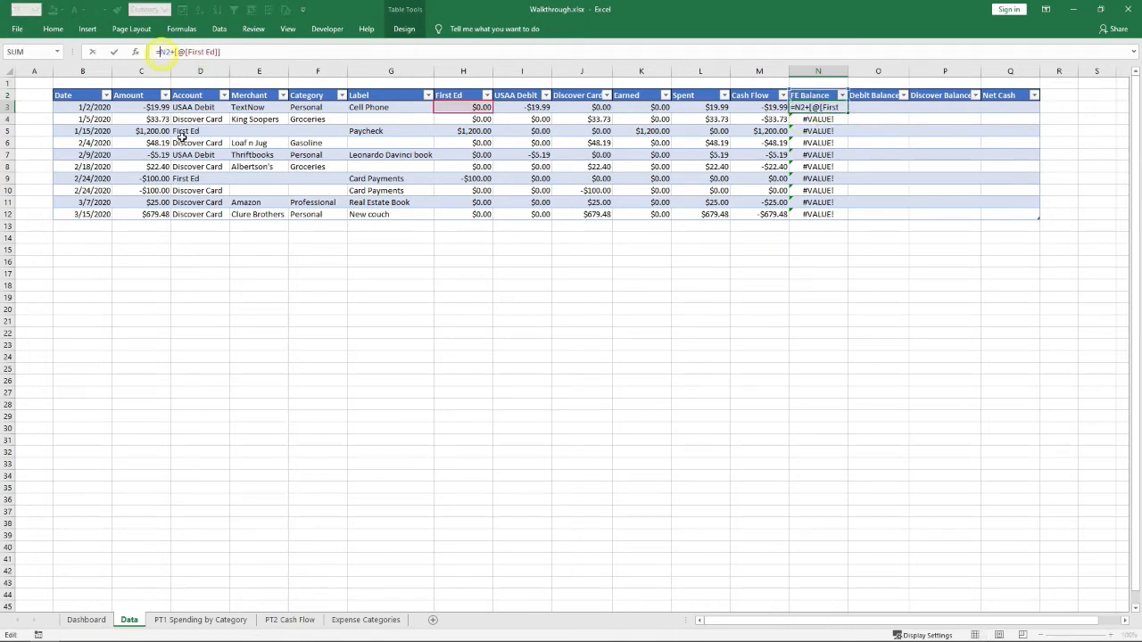
pyautogui.write('if')
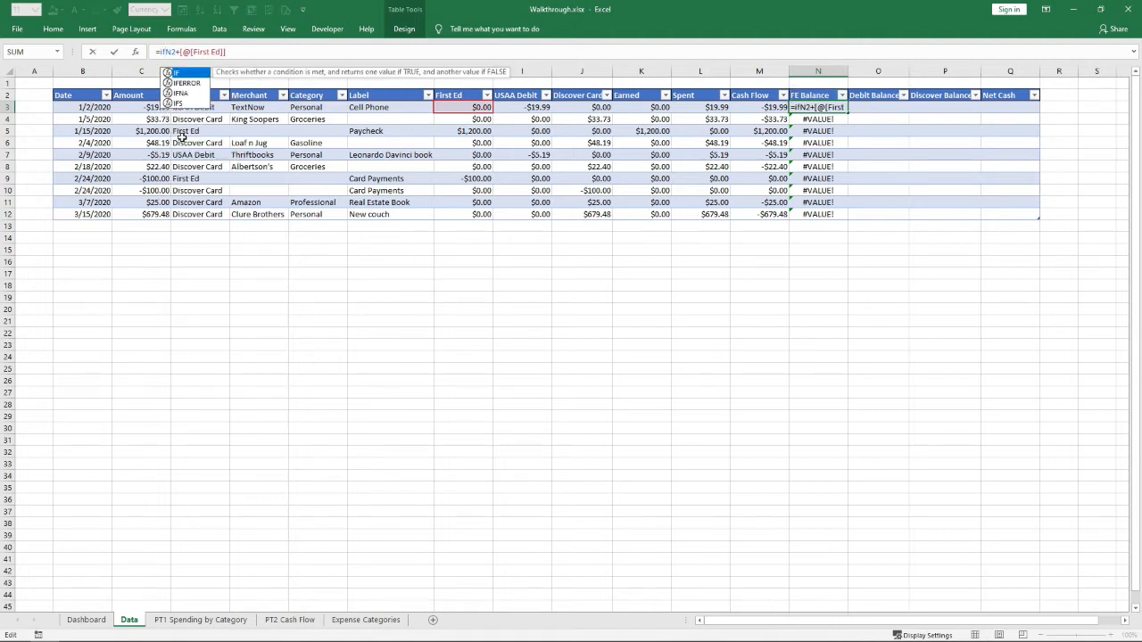
pyautogui.write('er')
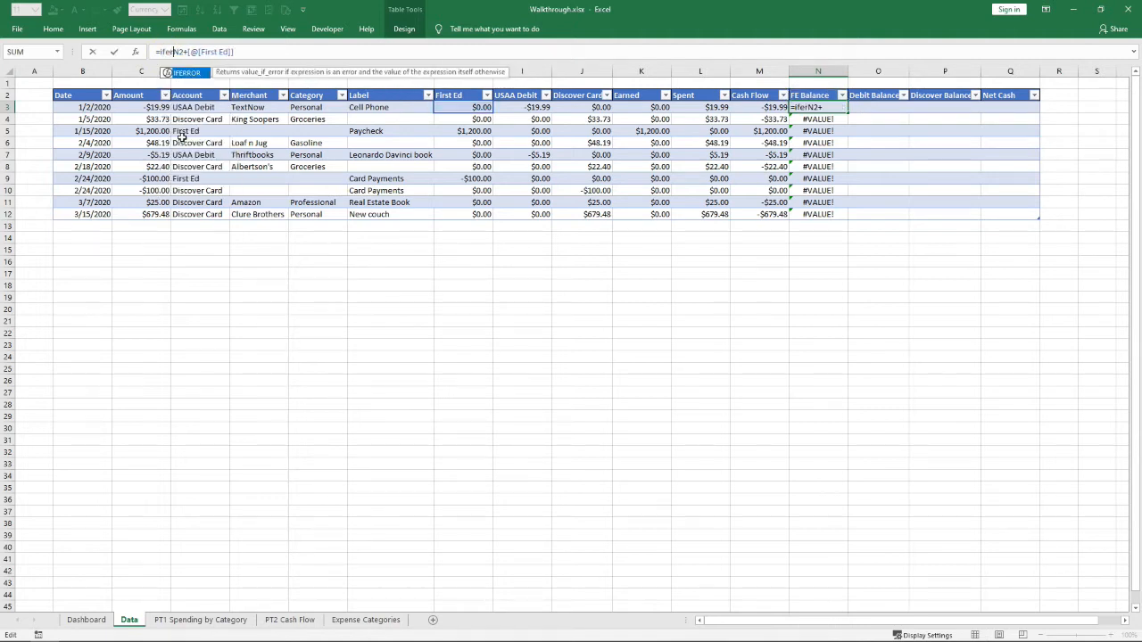
pyautogui.press('Tab')
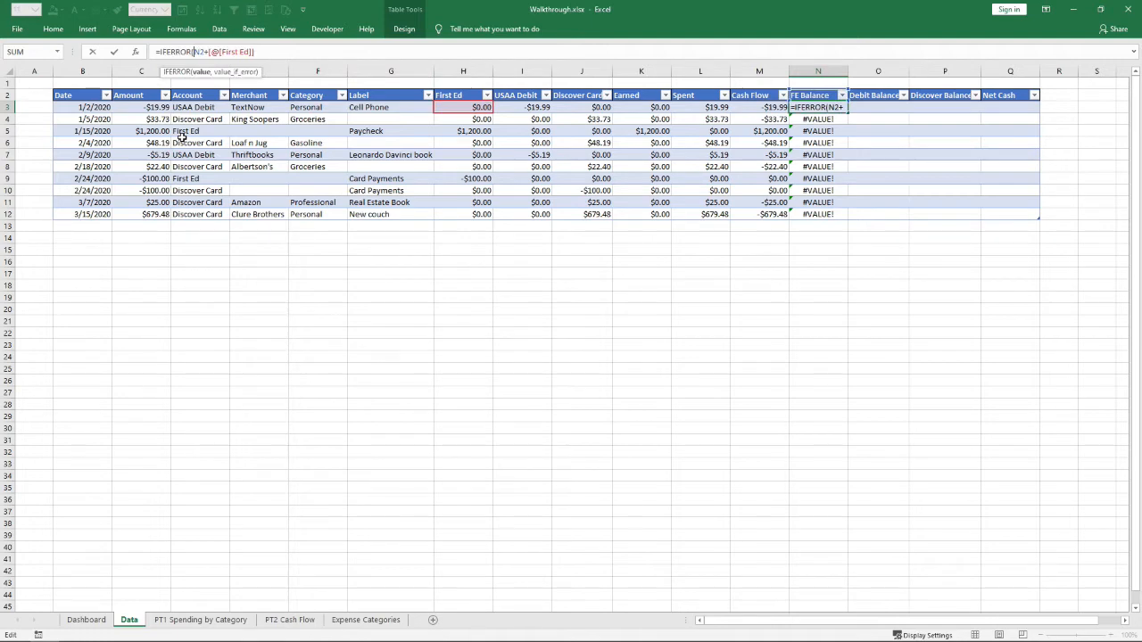
pyautogui.click(276, 54)
pyautogui.write(',')
pyautogui.write('3000')
pyautogui.press('Return')
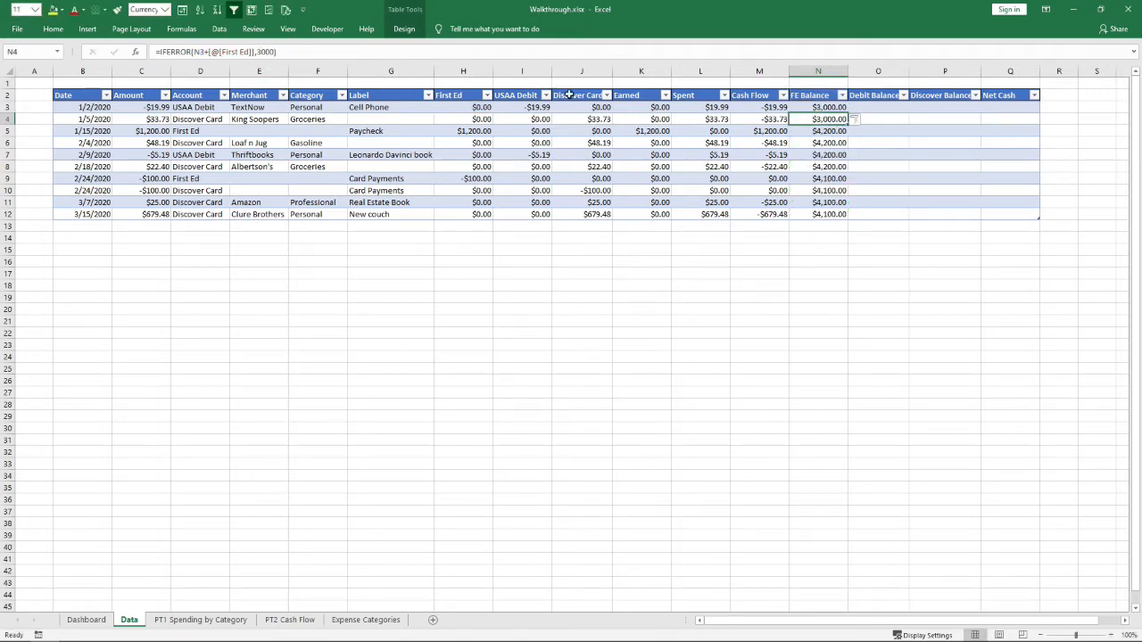
# Examine the FE Balance formulas in N3, N6 and N5 to see which cells they reference
pyautogui.click(820, 108)
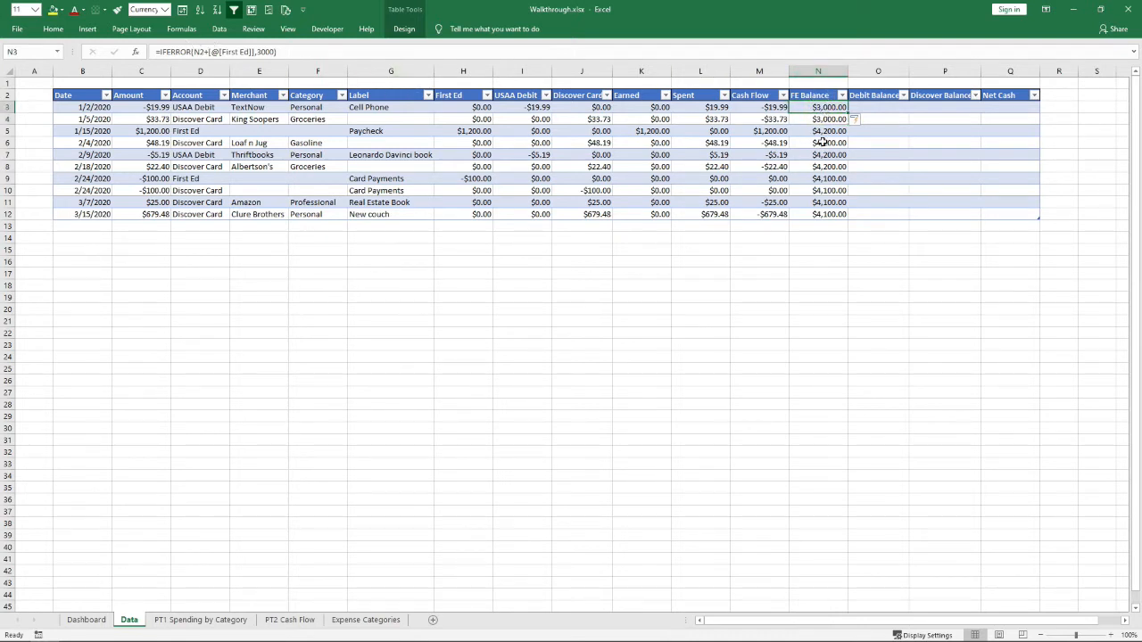
pyautogui.click(204, 54)
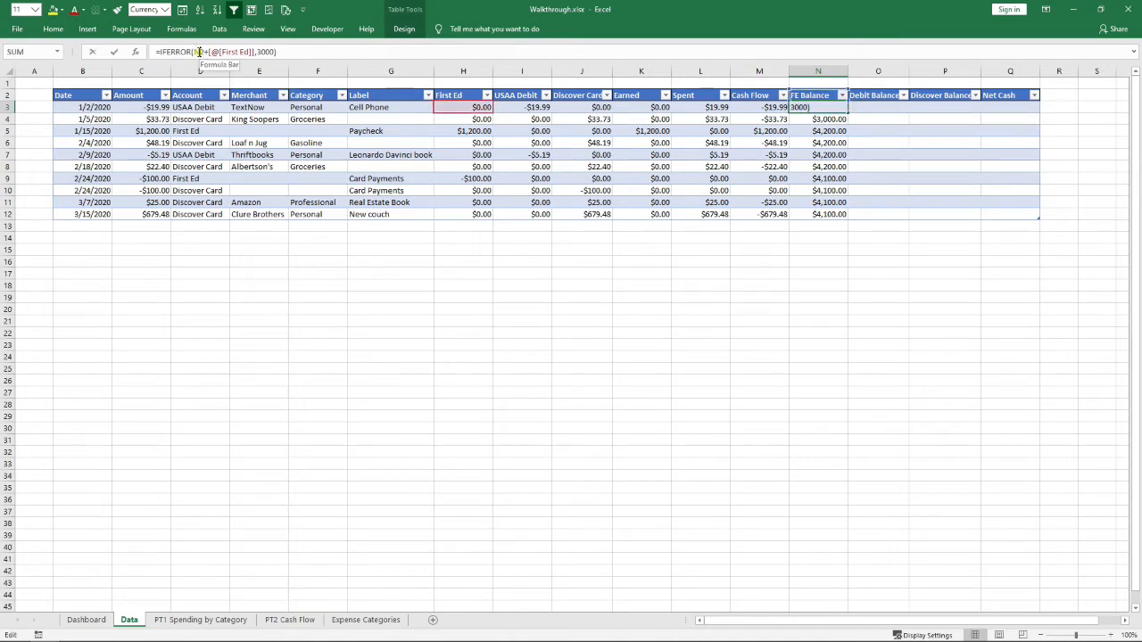
pyautogui.press('Return')
pyautogui.doubleClick(824, 141)
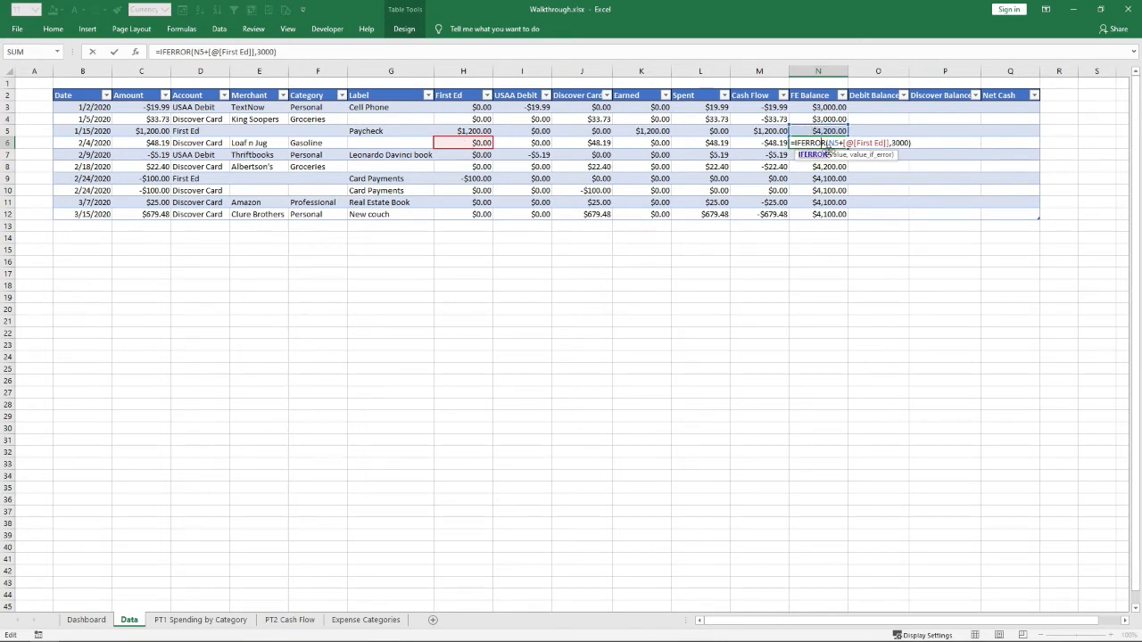
pyautogui.press('Escape')
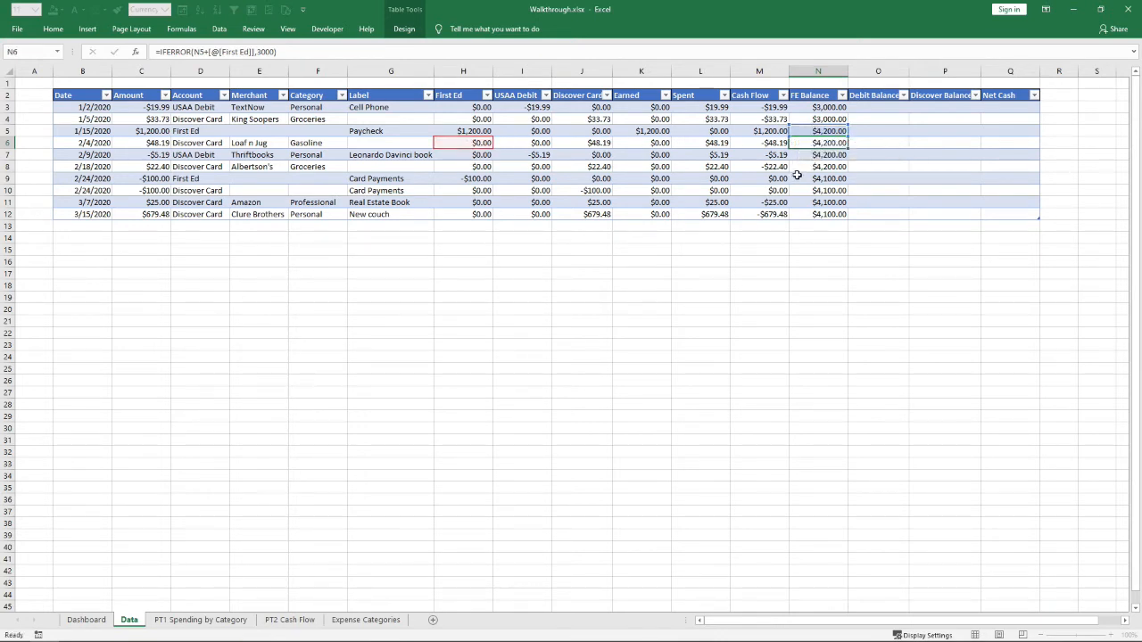
pyautogui.click(824, 131)
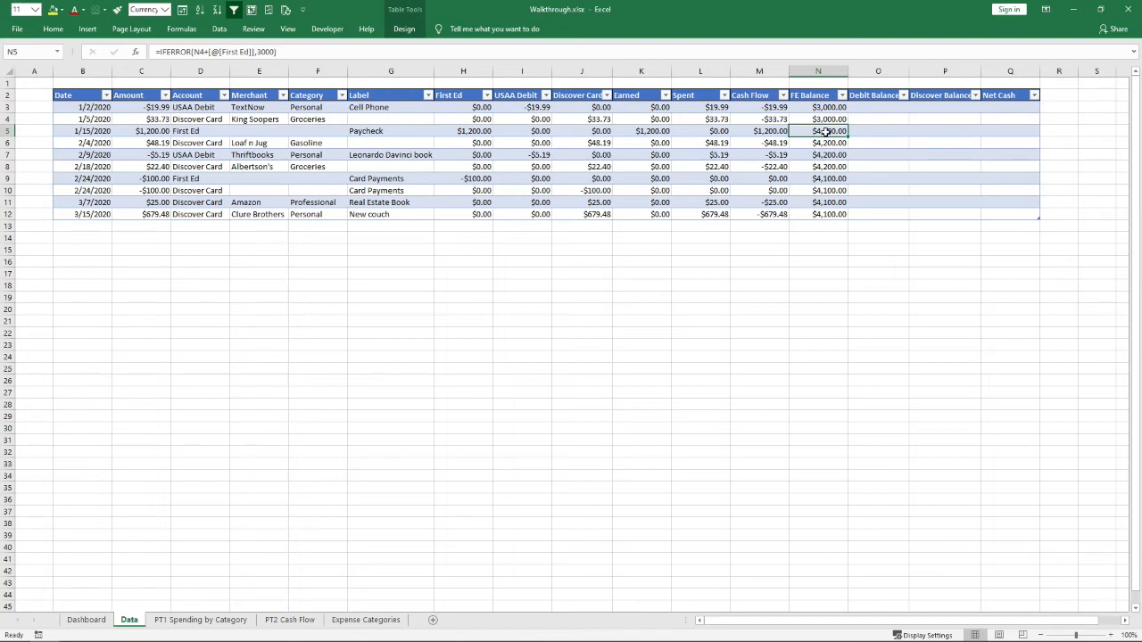
# Enter =IFERROR(O2+[@[USAA Debit]],150) in the first row of the Debit Balance column
pyautogui.click(873, 109)
pyautogui.write('=IFERROR(')
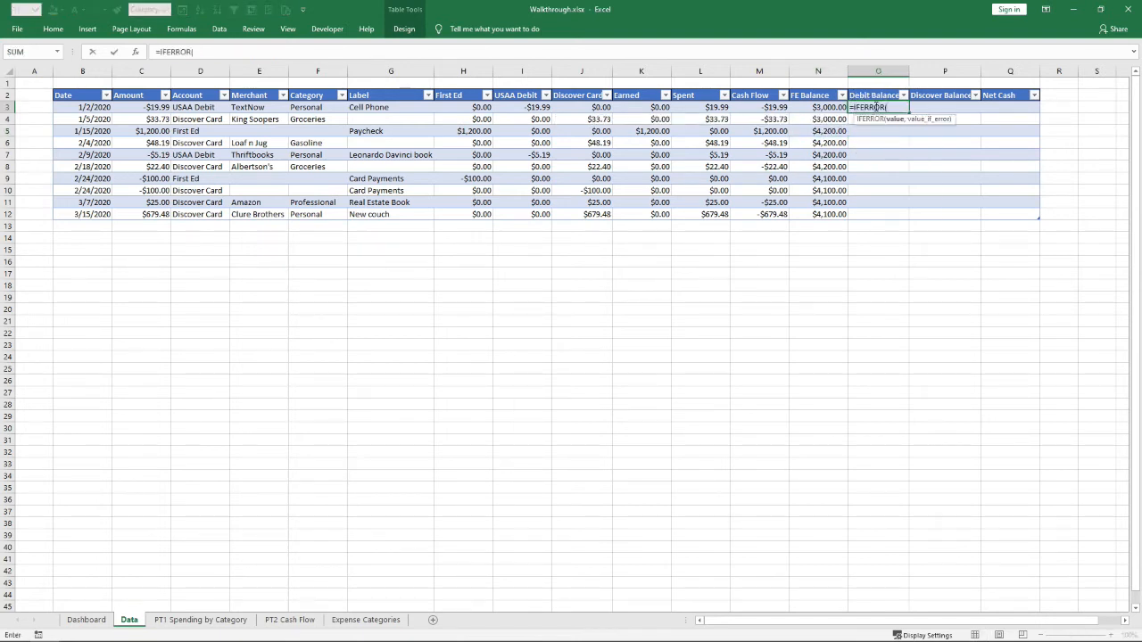
pyautogui.write('O')
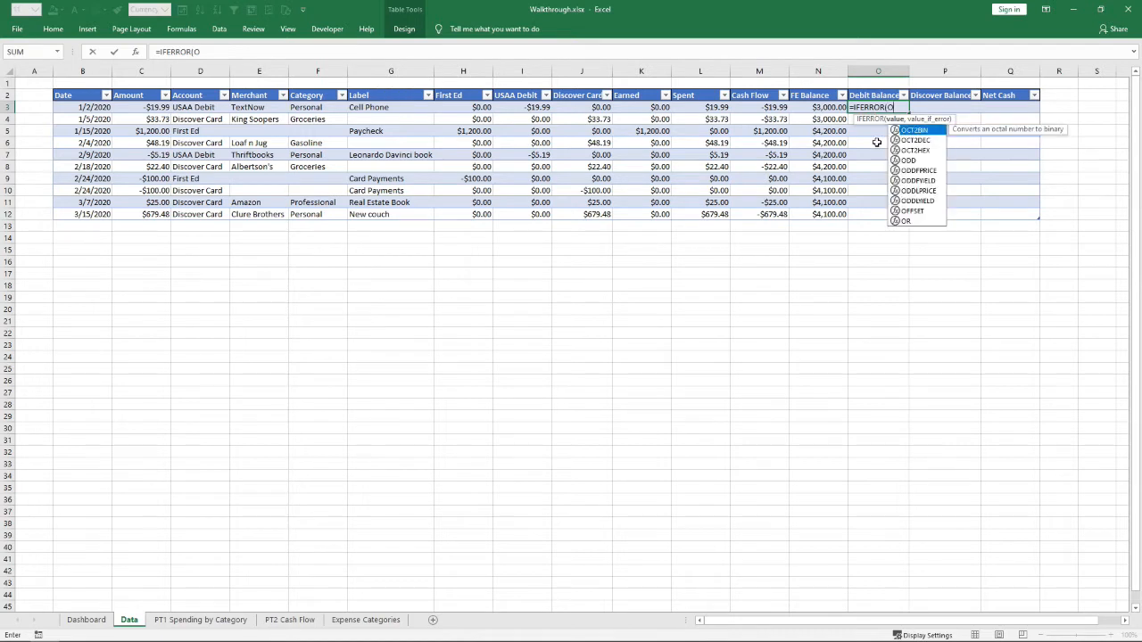
pyautogui.write('2+')
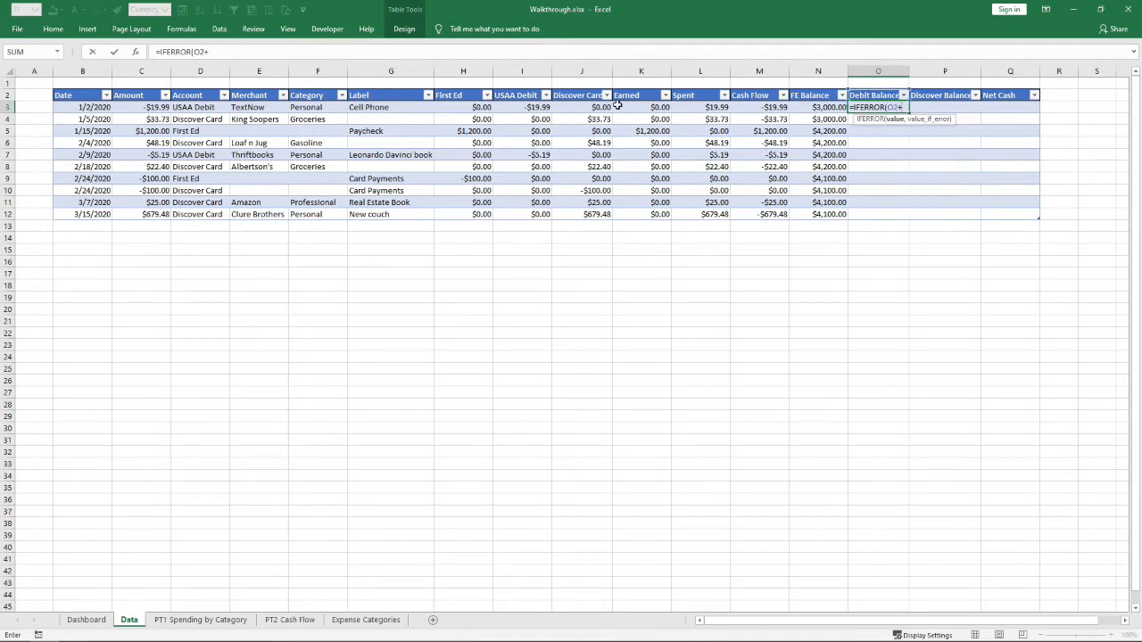
pyautogui.click(515, 106)
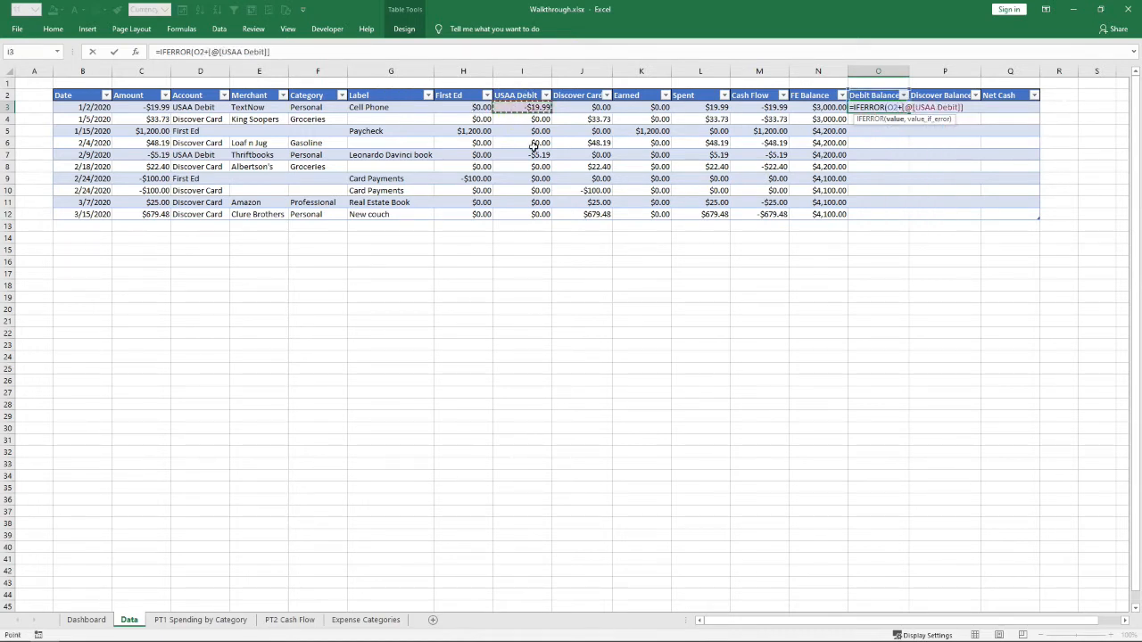
pyautogui.write(',150')
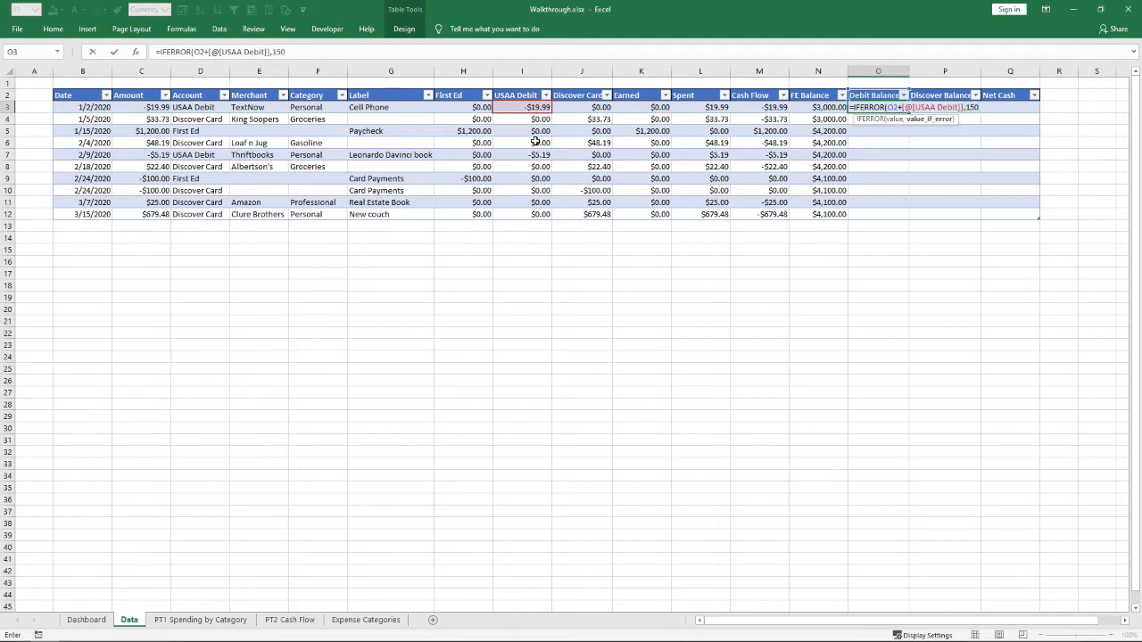
pyautogui.press('Return')
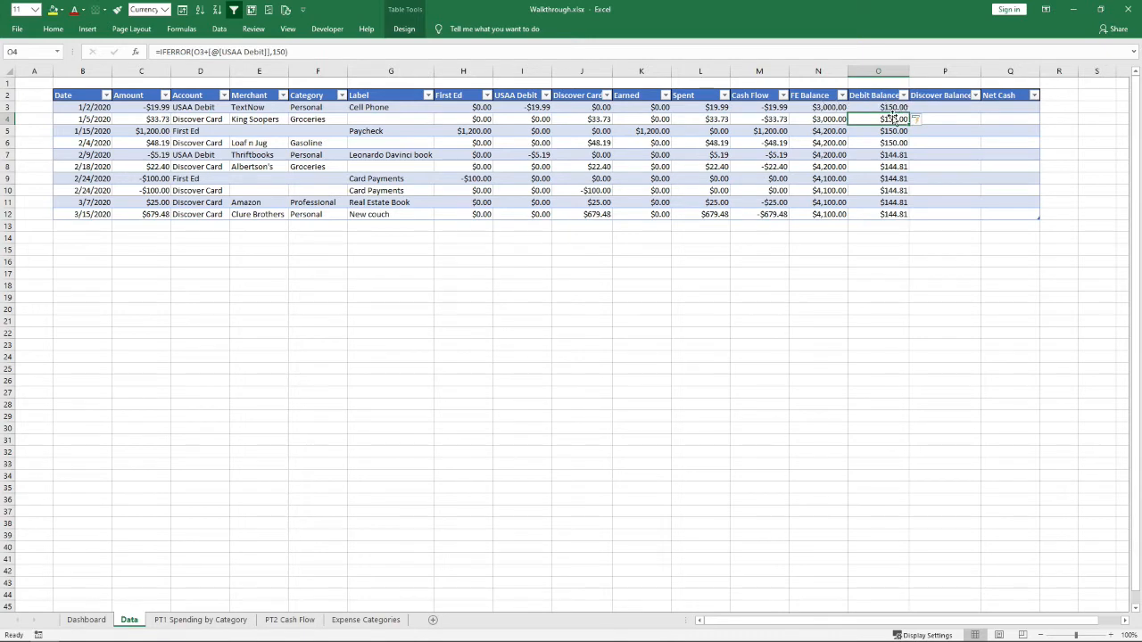
# Enter =IFERROR(P2+[@[Discover Card]],300) in the first row of the Discover Balance column
pyautogui.click(943, 107)
pyautogui.write('=')
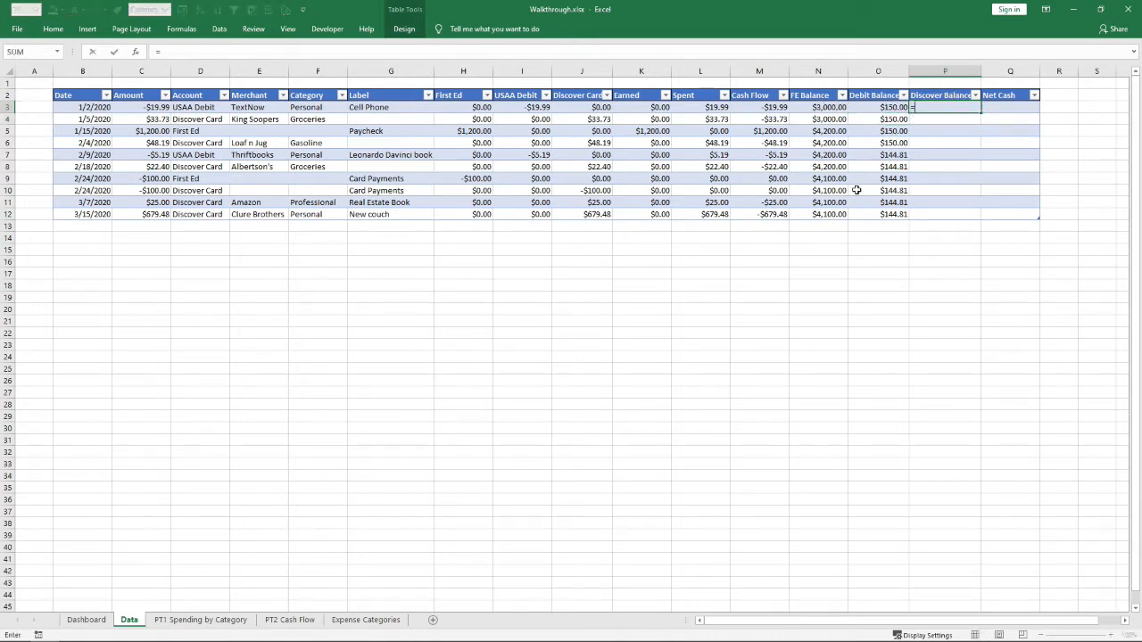
pyautogui.write('IF(')
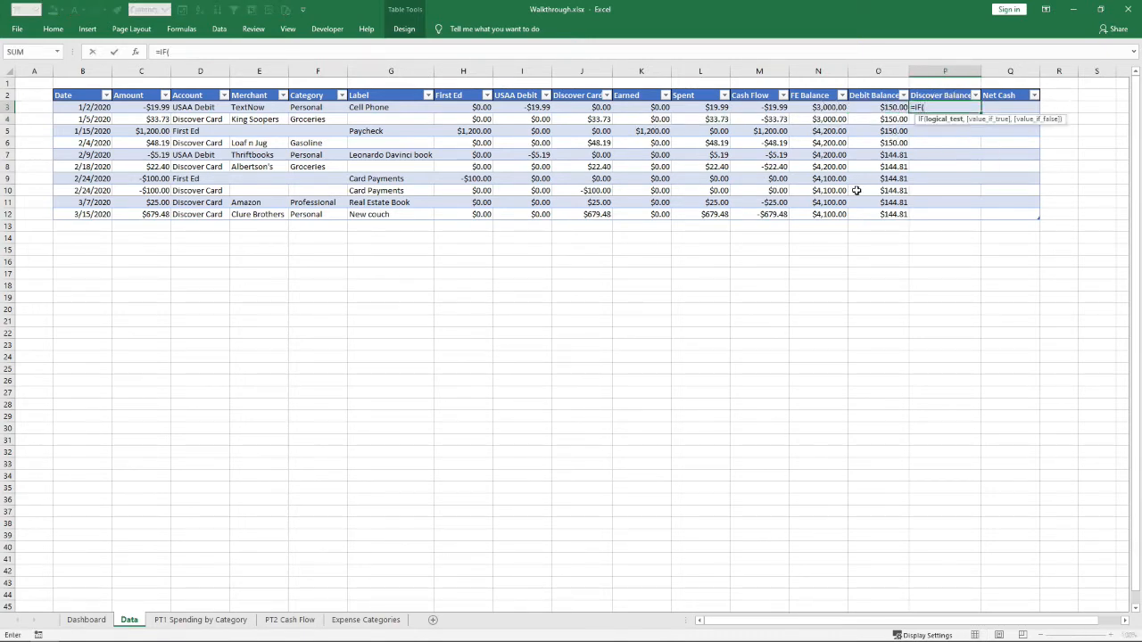
pyautogui.press('BackSpace')
pyautogui.write('E')
pyautogui.press('Tab')
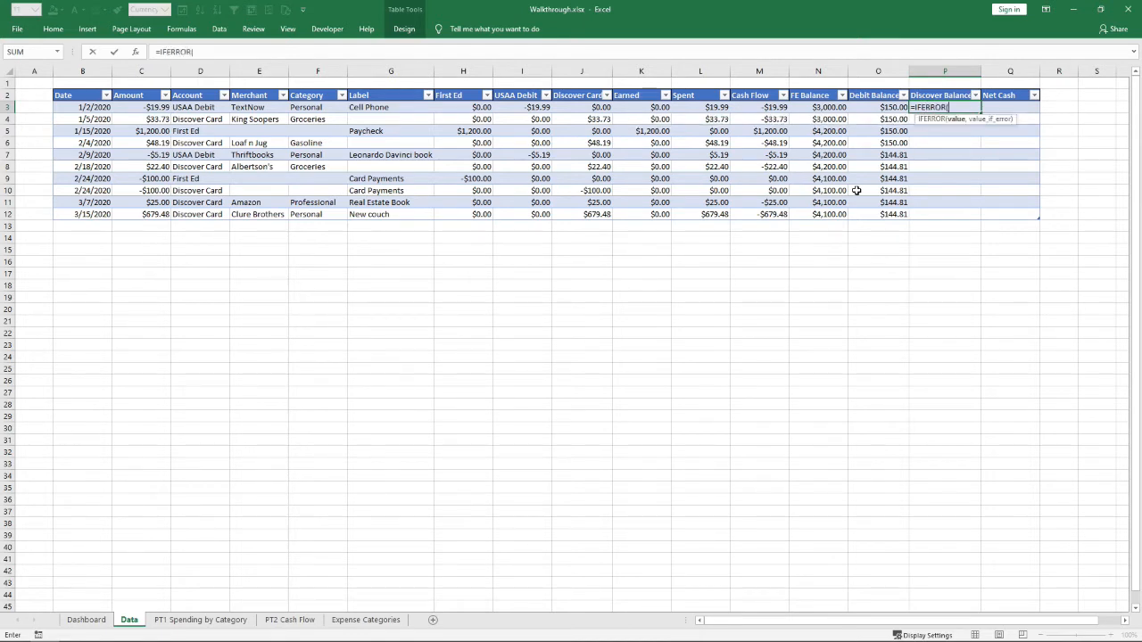
pyautogui.write('P2+')
pyautogui.click(584, 108)
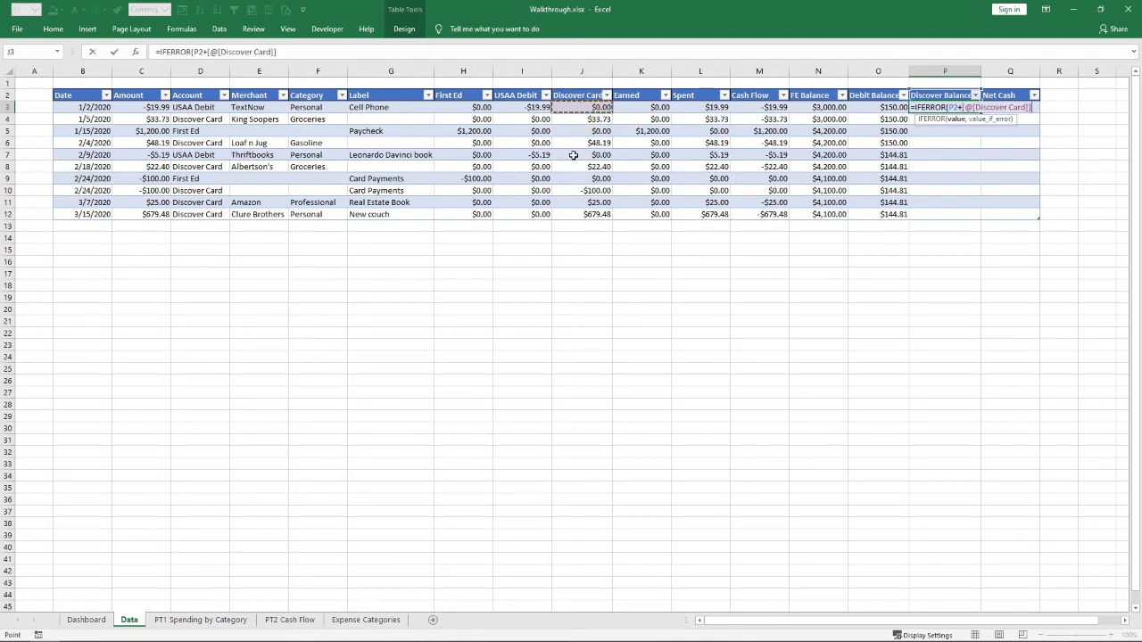
pyautogui.write(',300')
pyautogui.press('Return')
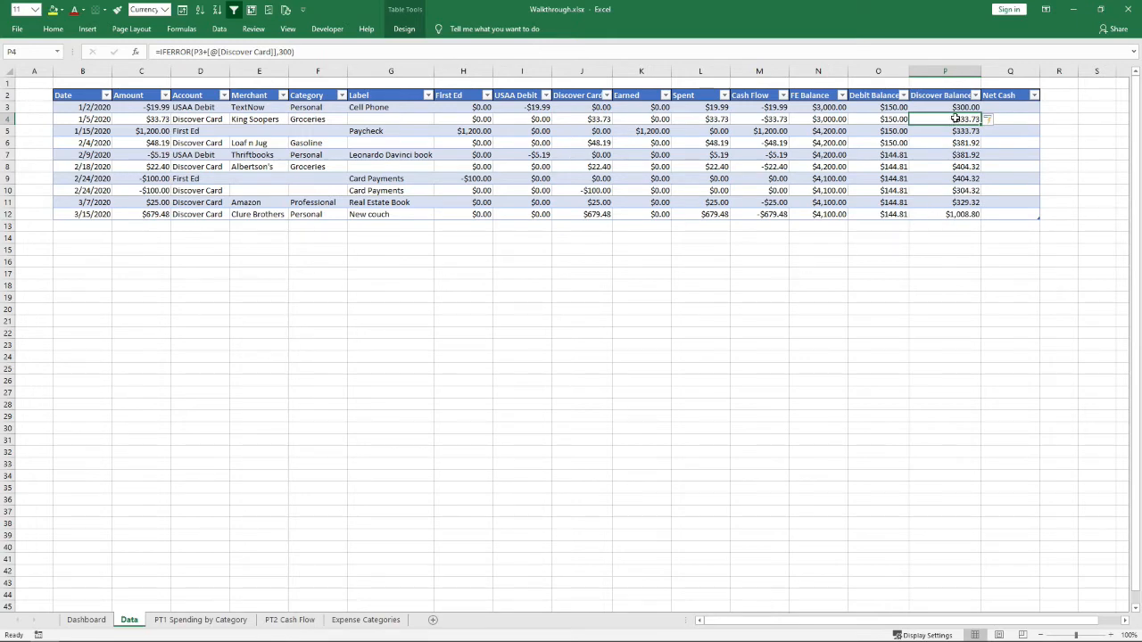
# Enter =[@[FE Balance]]+[@[Debit Balance]]-[@[Discover Balance]] in the first row of the Net Cash column
pyautogui.click(943, 204)
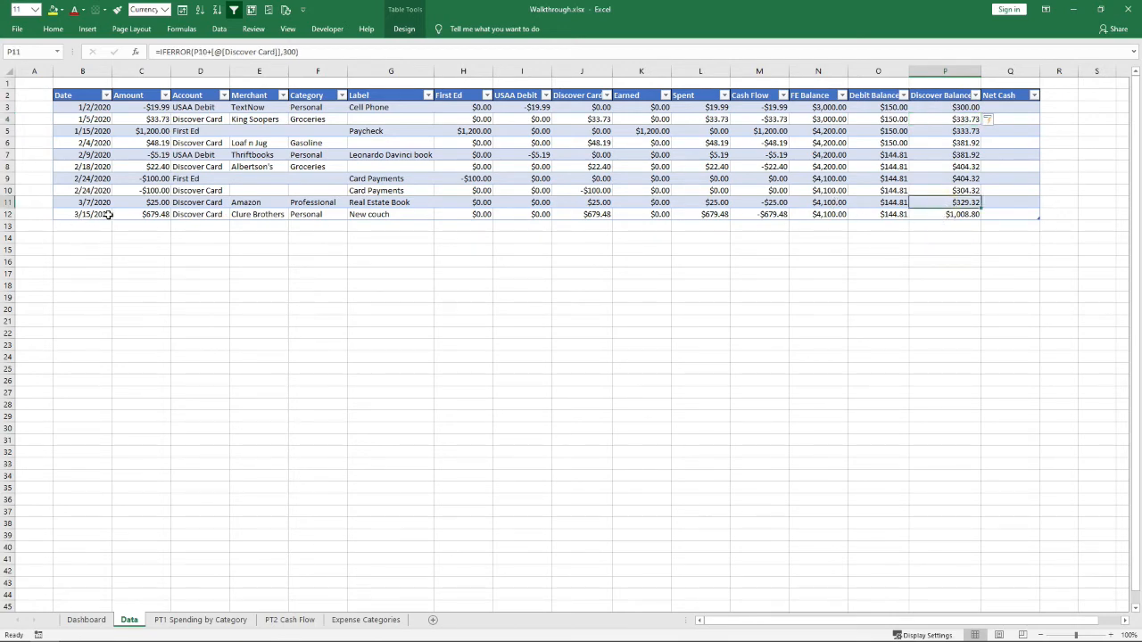
pyautogui.click(138, 217)
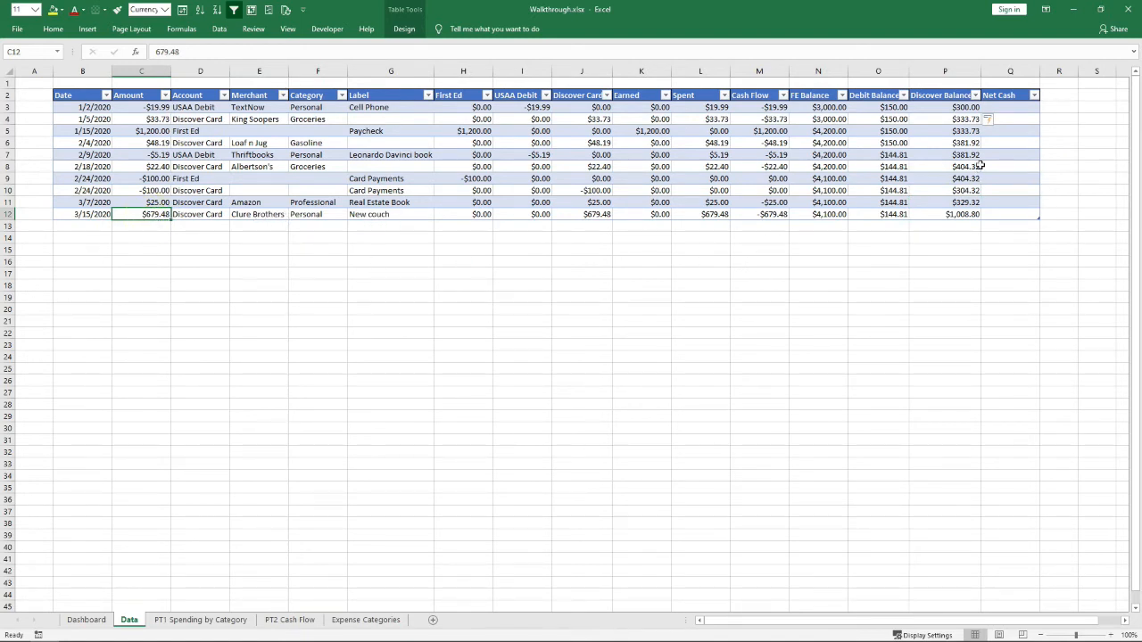
pyautogui.click(1004, 109)
pyautogui.write('=')
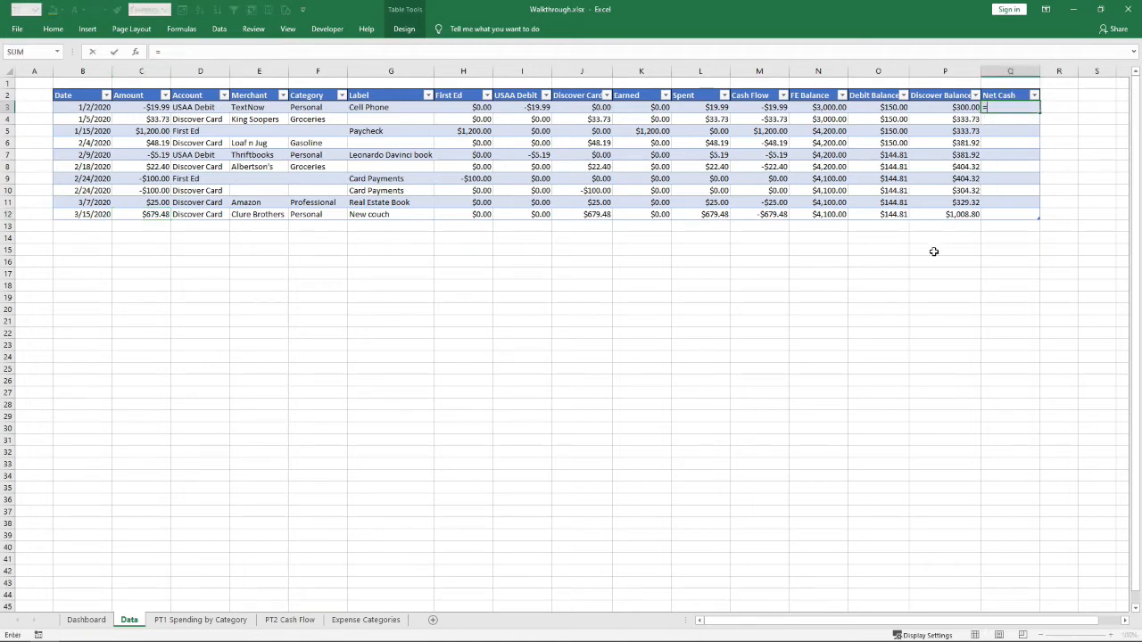
pyautogui.click(819, 109)
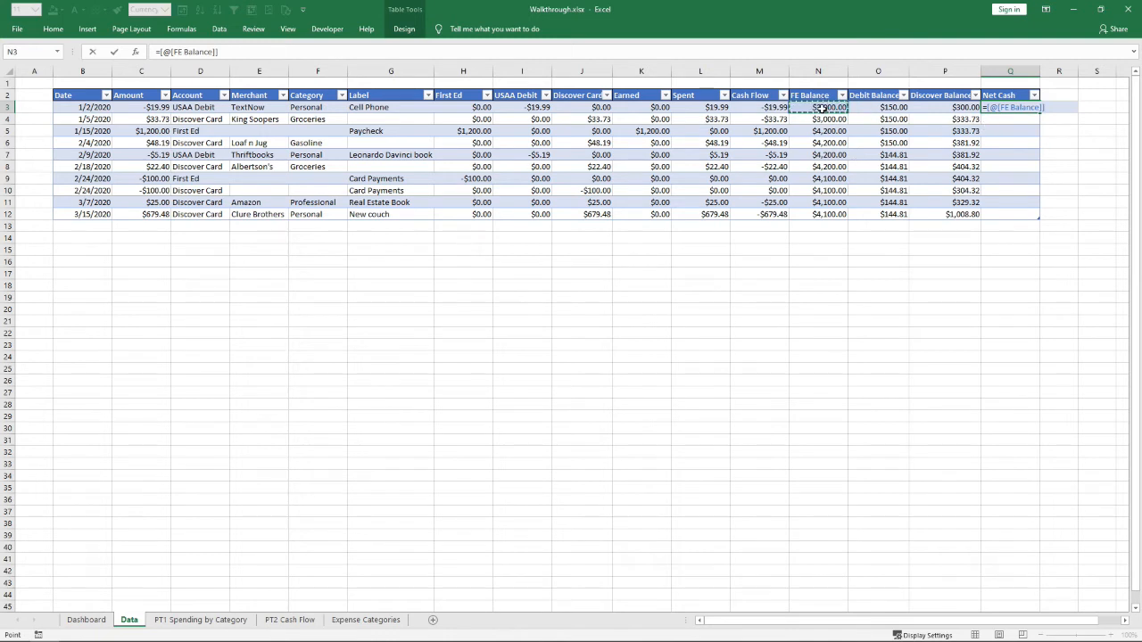
pyautogui.write('+')
pyautogui.click(870, 108)
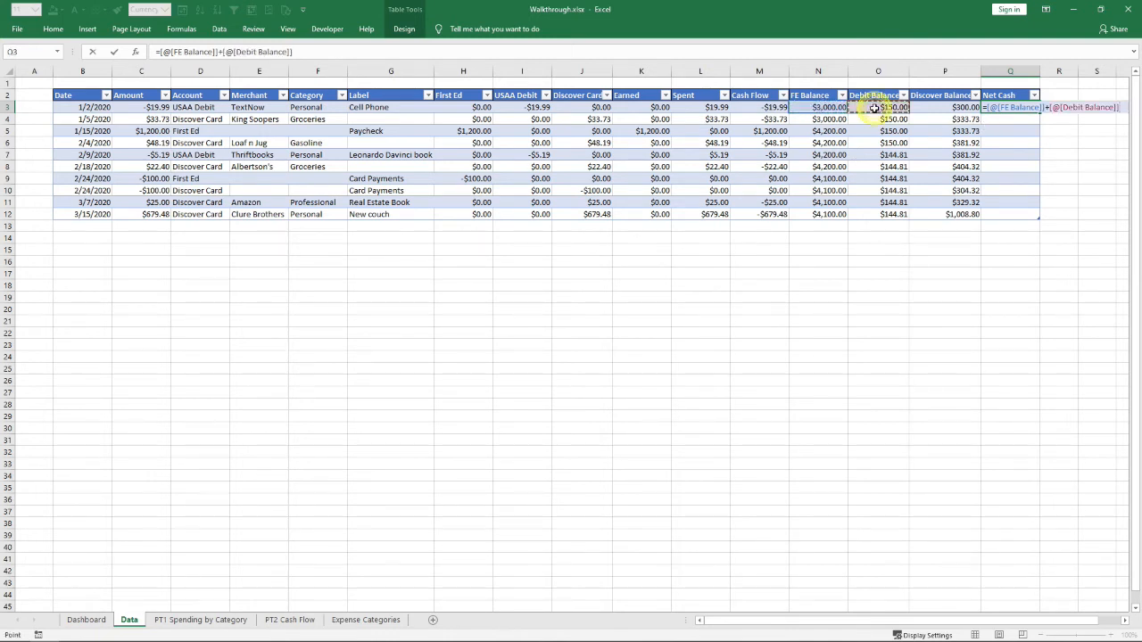
pyautogui.write('-')
pyautogui.click(955, 108)
pyautogui.press('Return')
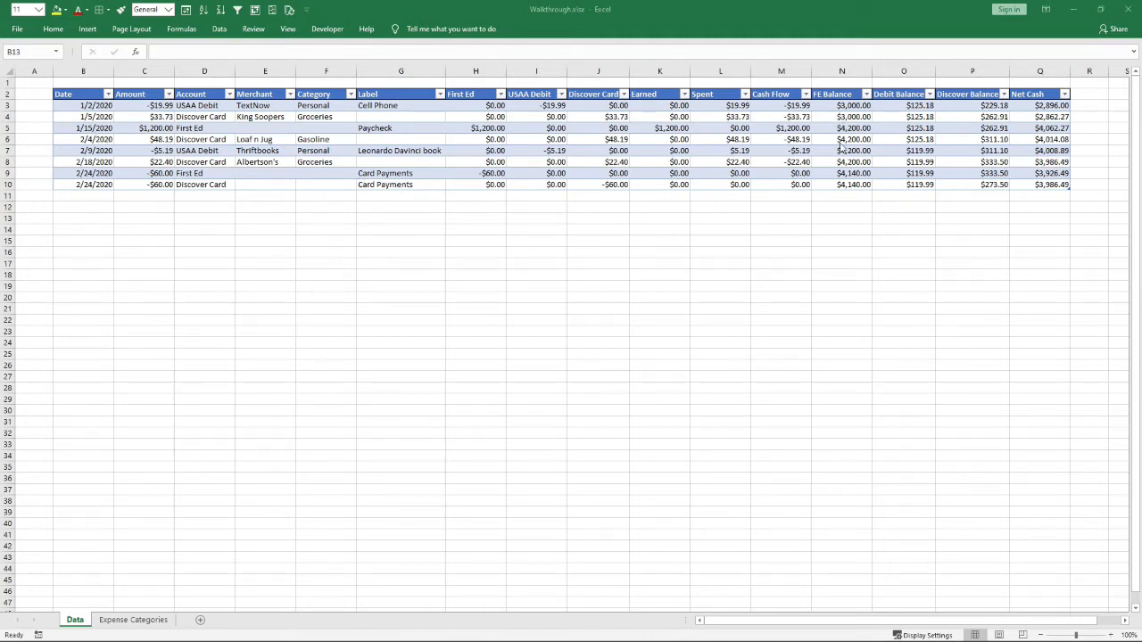
# Add a transaction in the first empty row below the table, dated 3/7, with amount 25 and account Discover Card
pyautogui.click(65, 198)
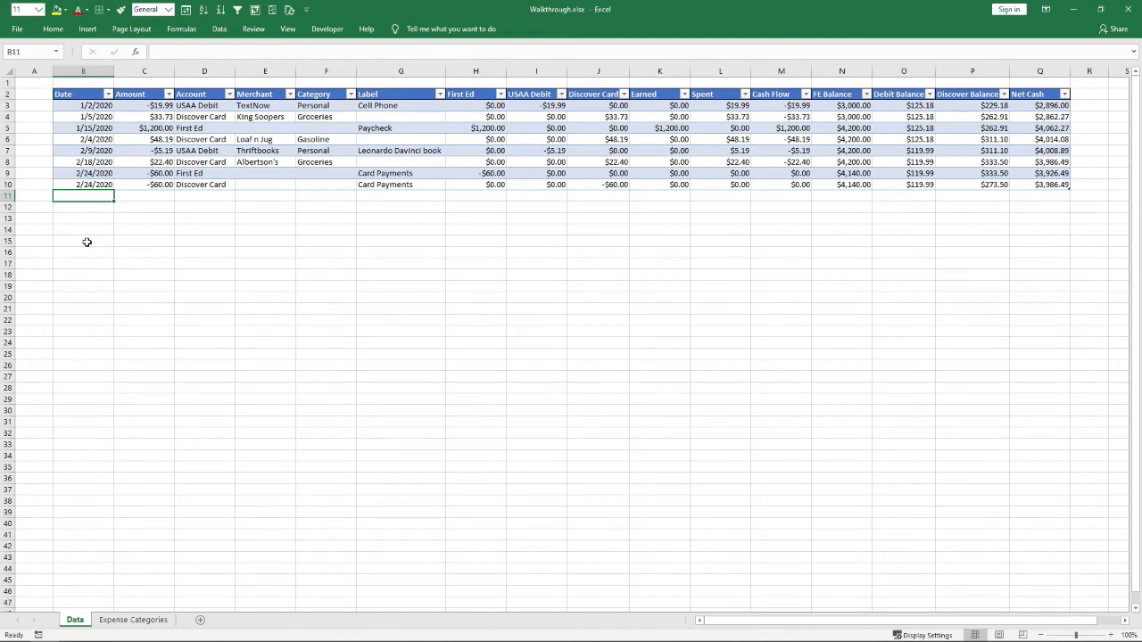
pyautogui.write('3/7')
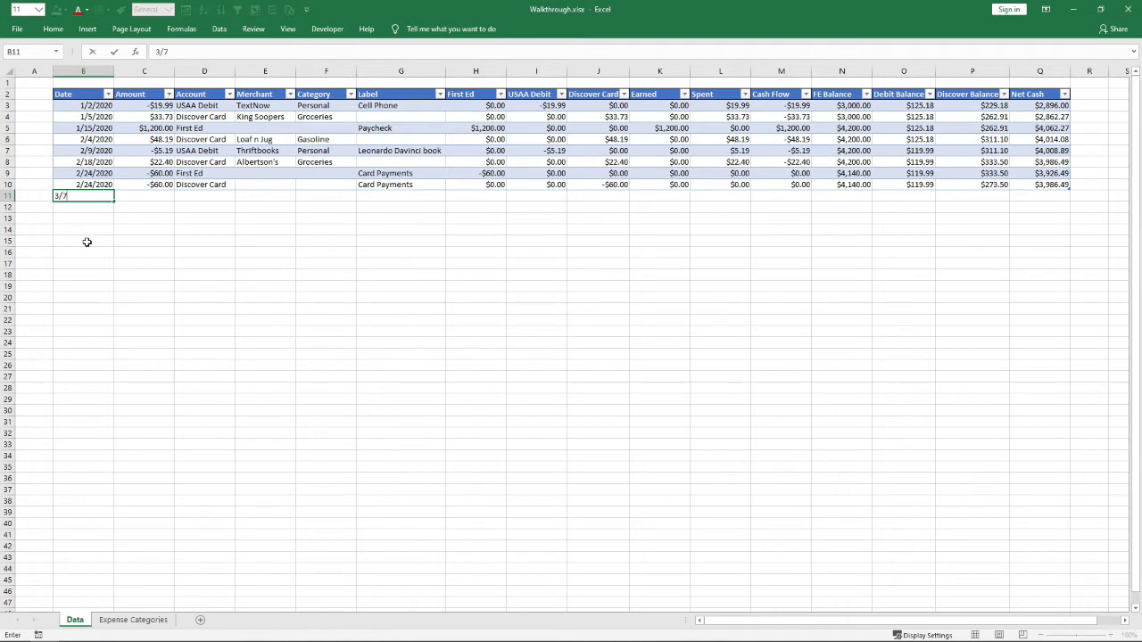
pyautogui.press('Tab')
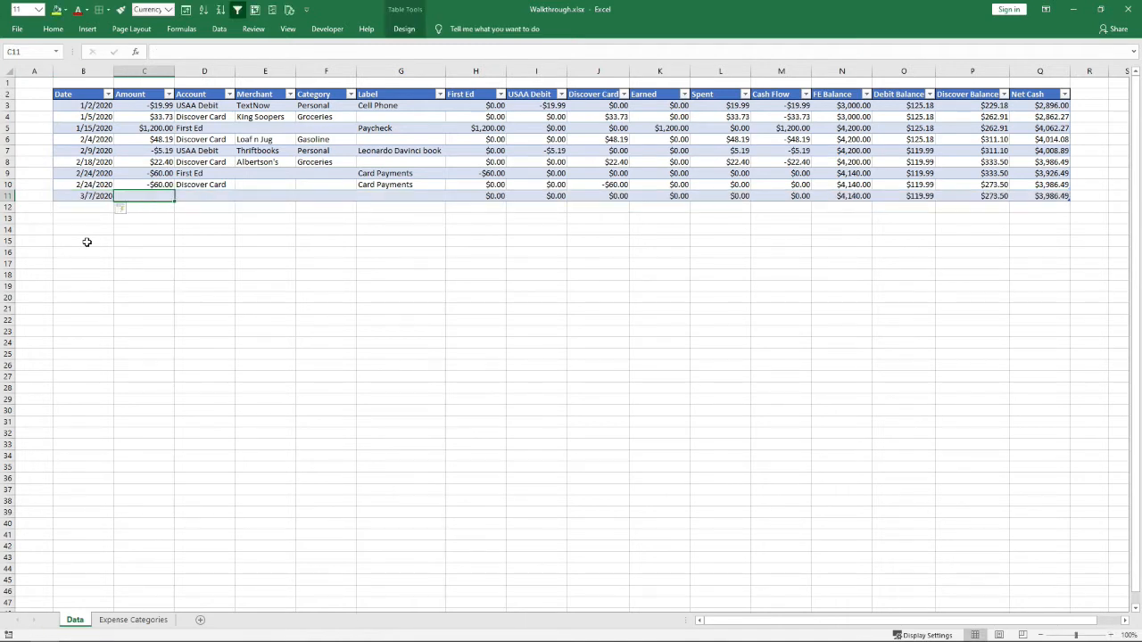
pyautogui.write('25')
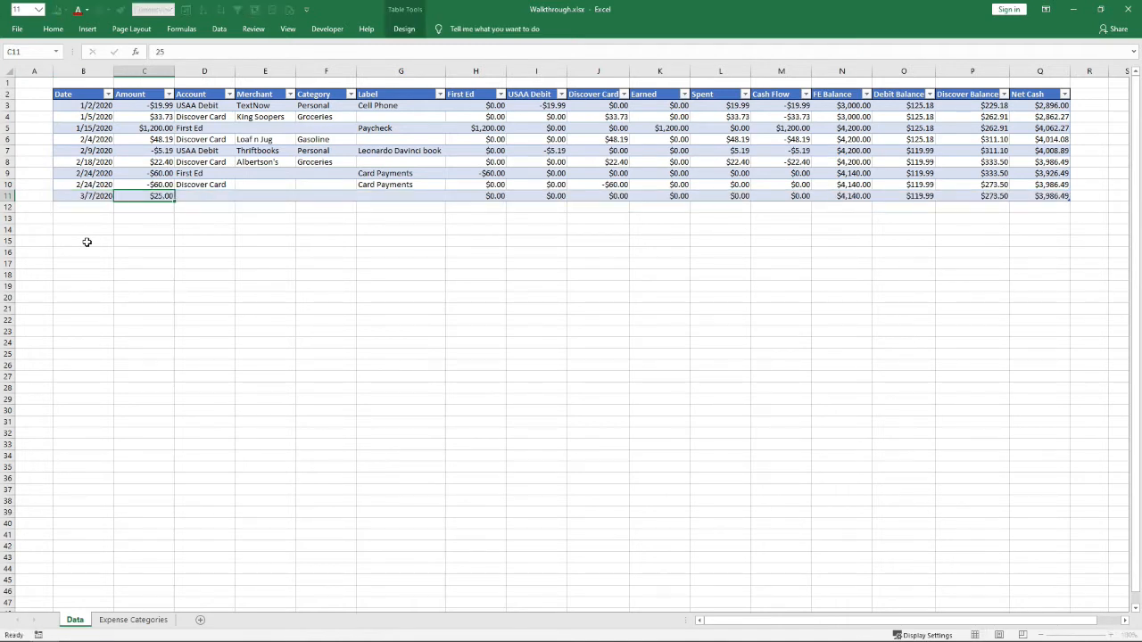
pyautogui.press('Tab')
pyautogui.write('Dics')
pyautogui.press('BackSpace')
pyautogui.press('BackSpace')
pyautogui.write('sco')
pyautogui.press('Tab')
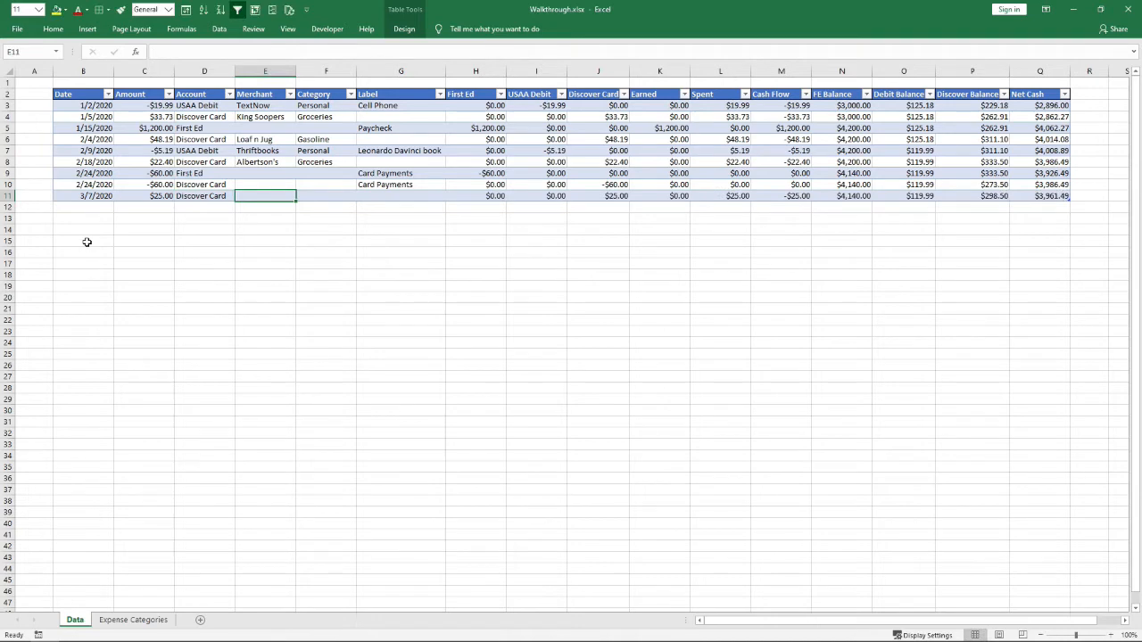
# Set the 3/7 transaction's merchant to Amazon and its category to Professional, consulting the Expense Categories sheet for the category name
pyautogui.write('Amazon')
pyautogui.press('Tab')
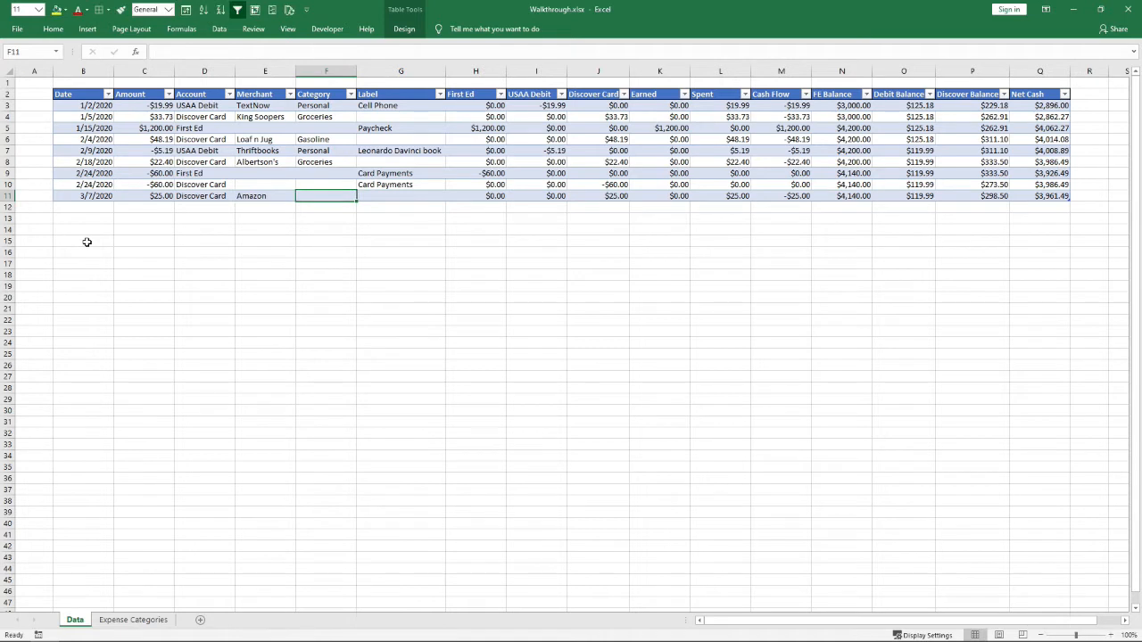
pyautogui.write('Education')
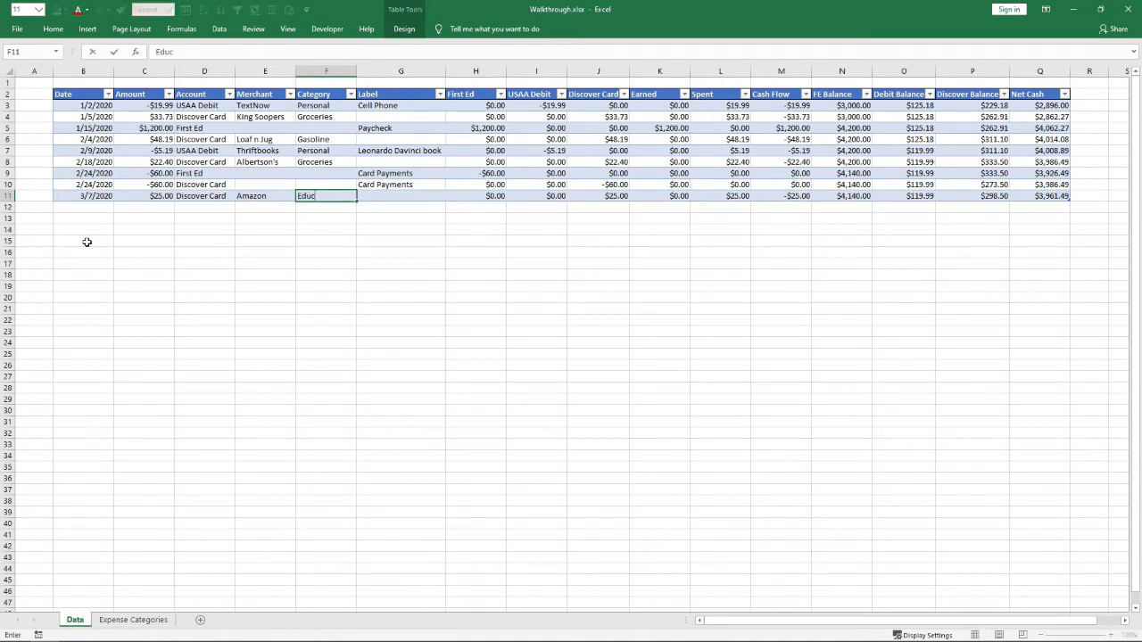
pyautogui.click(119, 620)
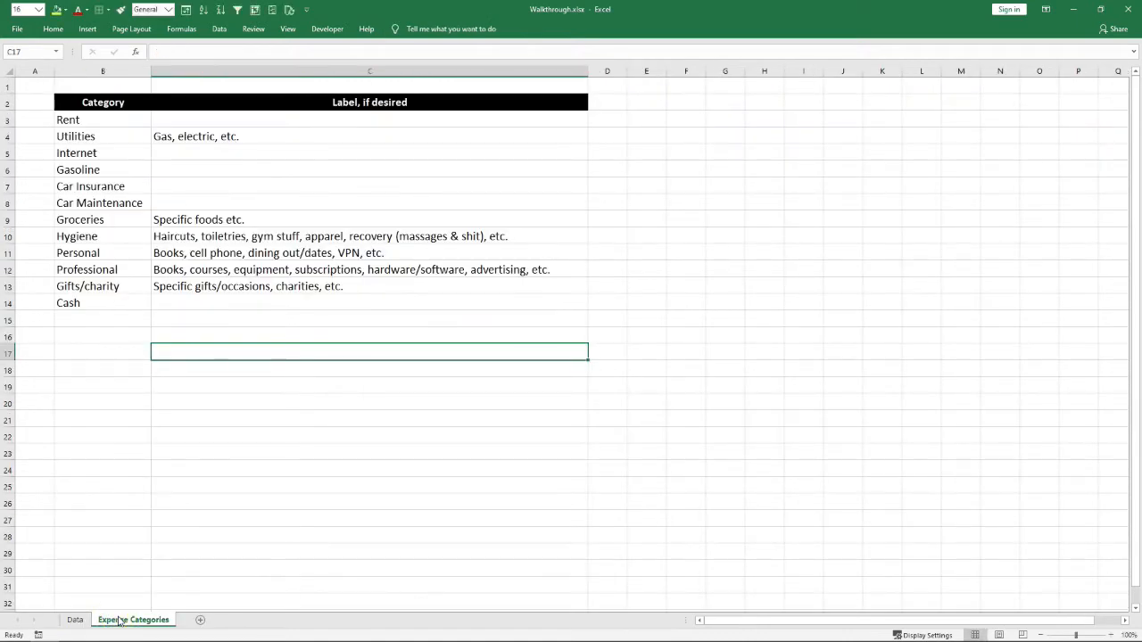
pyautogui.click(73, 620)
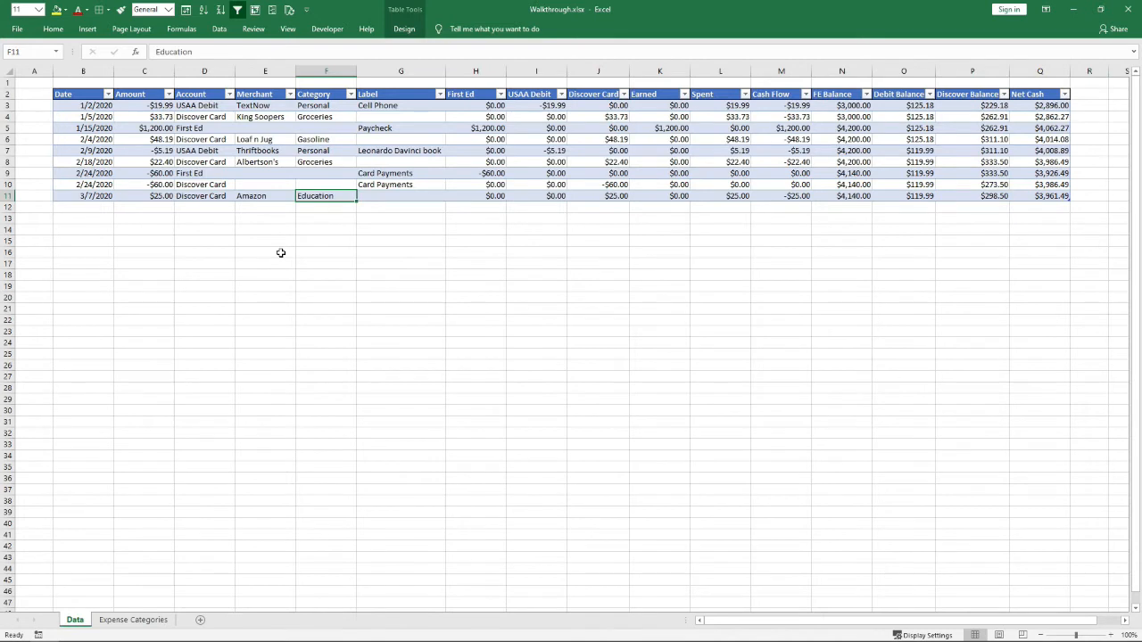
pyautogui.write('Pr')
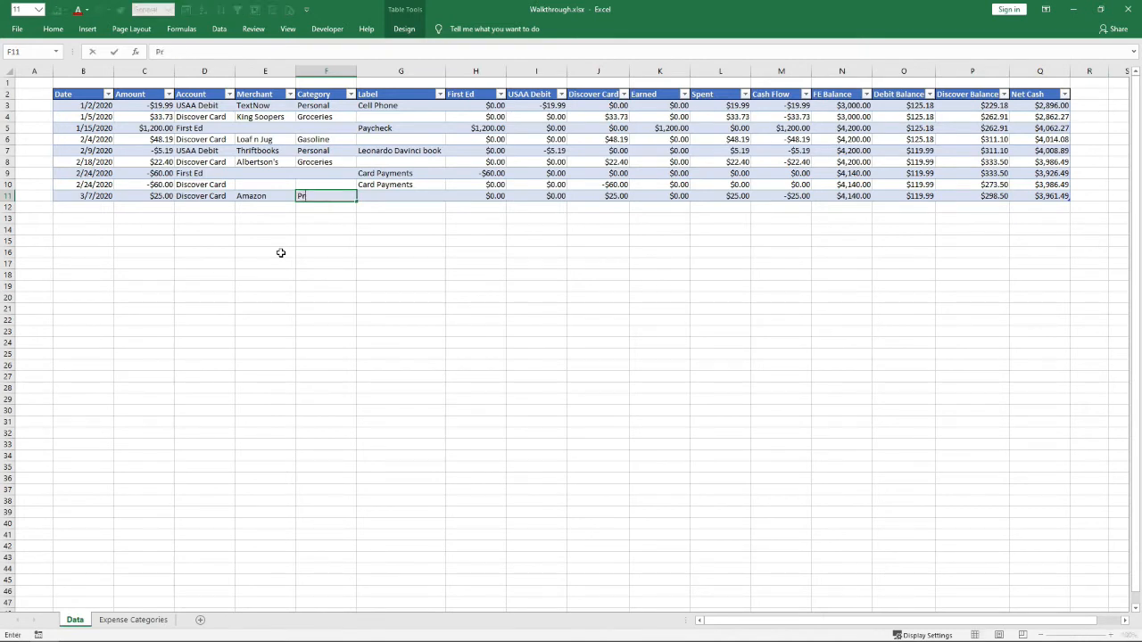
pyautogui.write('ofessional')
pyautogui.press('Tab')
# Label the 3/7 Amazon transaction Real Estate Book
pyautogui.write('Real Estate Book')
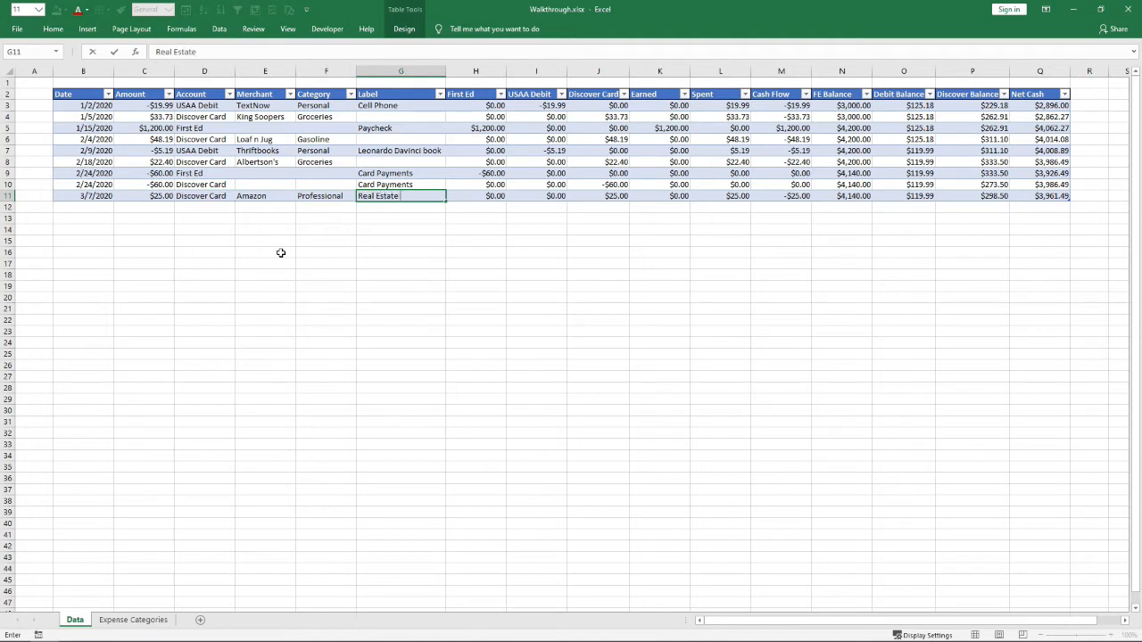
pyautogui.hotkey('ctrl', 'Return')
pyautogui.press('Return')
pyautogui.click(304, 231)
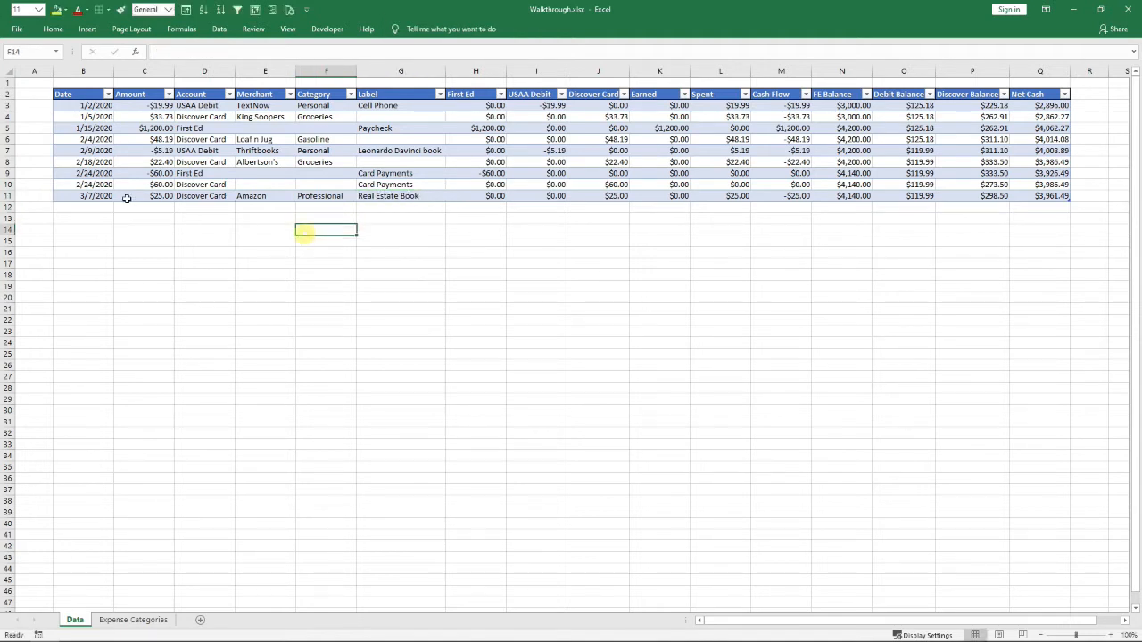
# Examine the calculated columns for the 3/7 transaction, including the Net Cash and Discover Balance formulas
pyautogui.moveTo(462, 105); pyautogui.dragTo(944, 195)
pyautogui.click(944, 193)
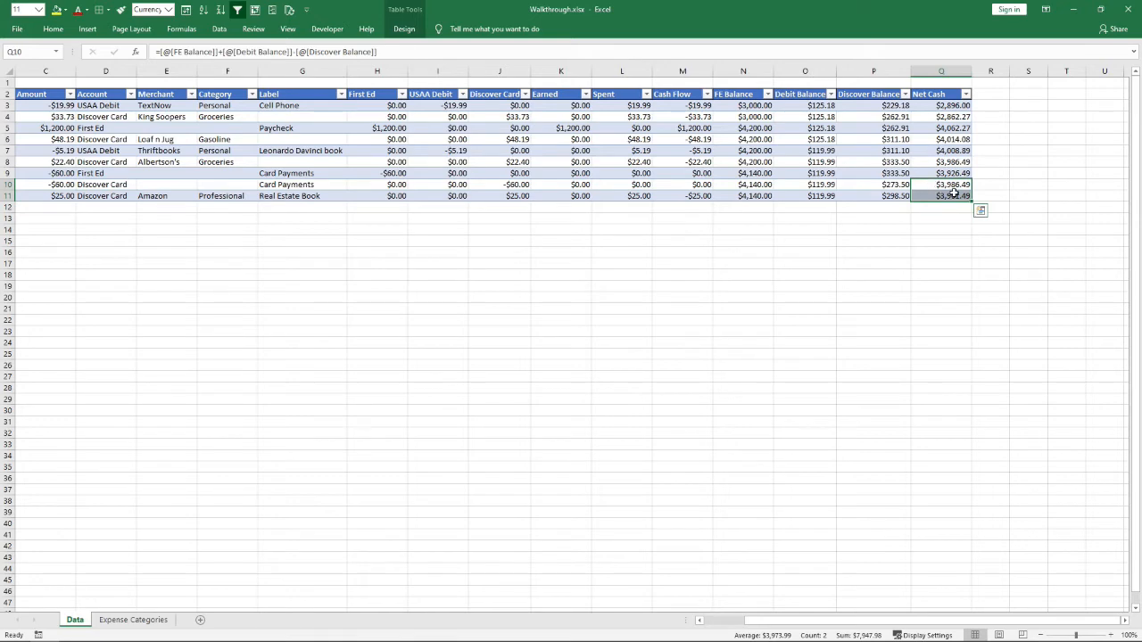
pyautogui.click(883, 197)
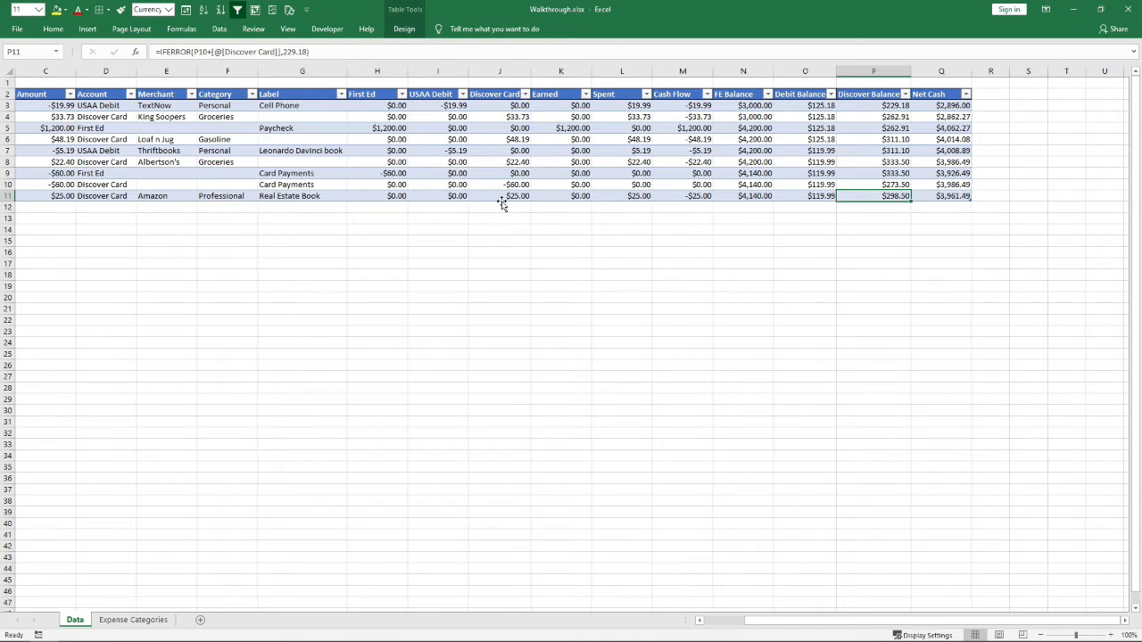
pyautogui.click(724, 622)
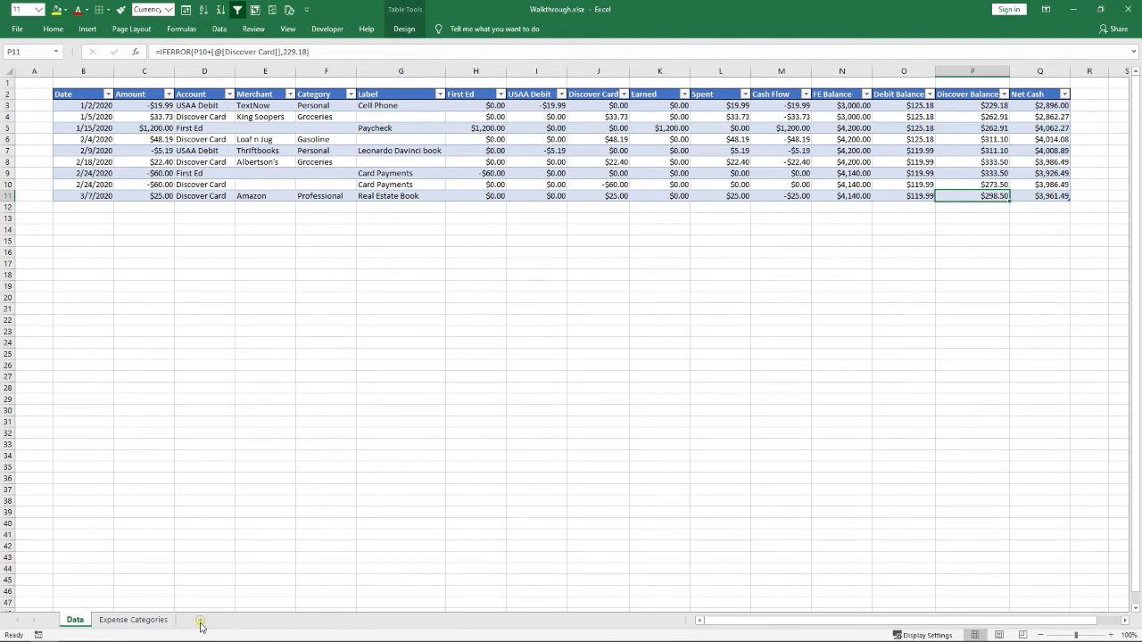
# Add a new worksheet before the Data sheet and name it Dashboard
pyautogui.click(200, 622)
pyautogui.moveTo(107, 622); pyautogui.dragTo(64, 619)
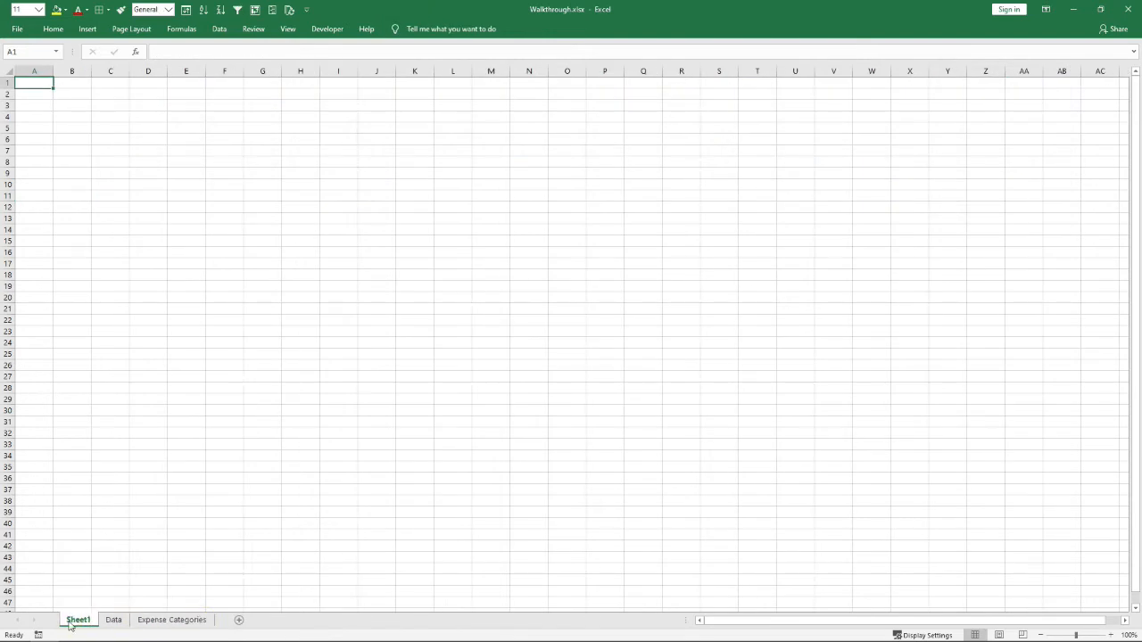
pyautogui.doubleClick(78, 622)
pyautogui.write('Dashboard')
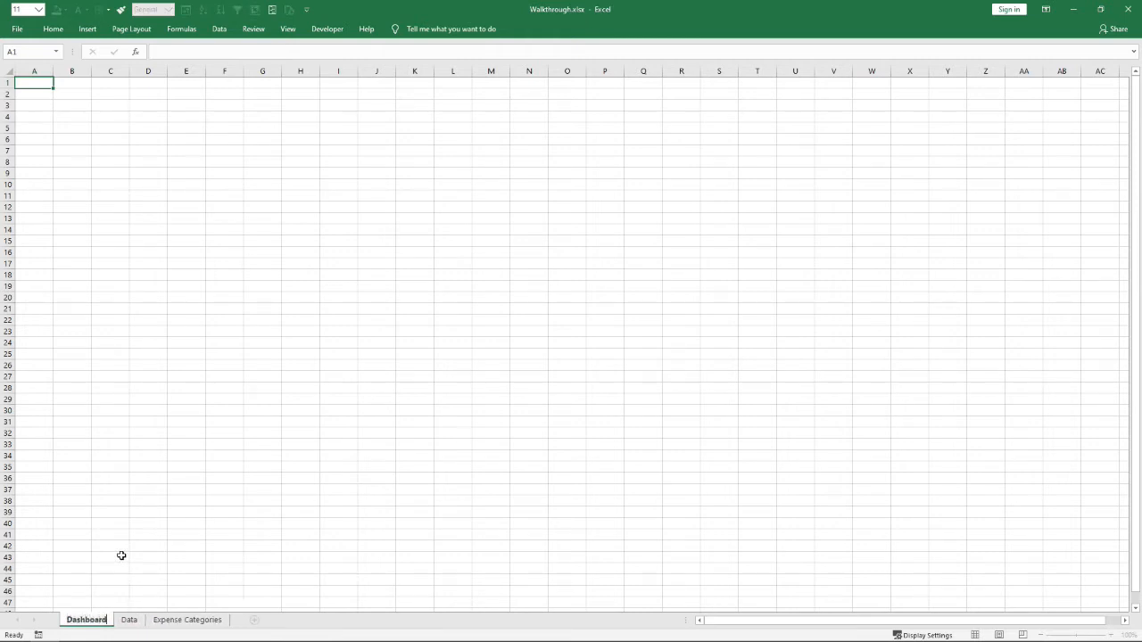
pyautogui.moveTo(134, 535); pyautogui.dragTo(134, 527)
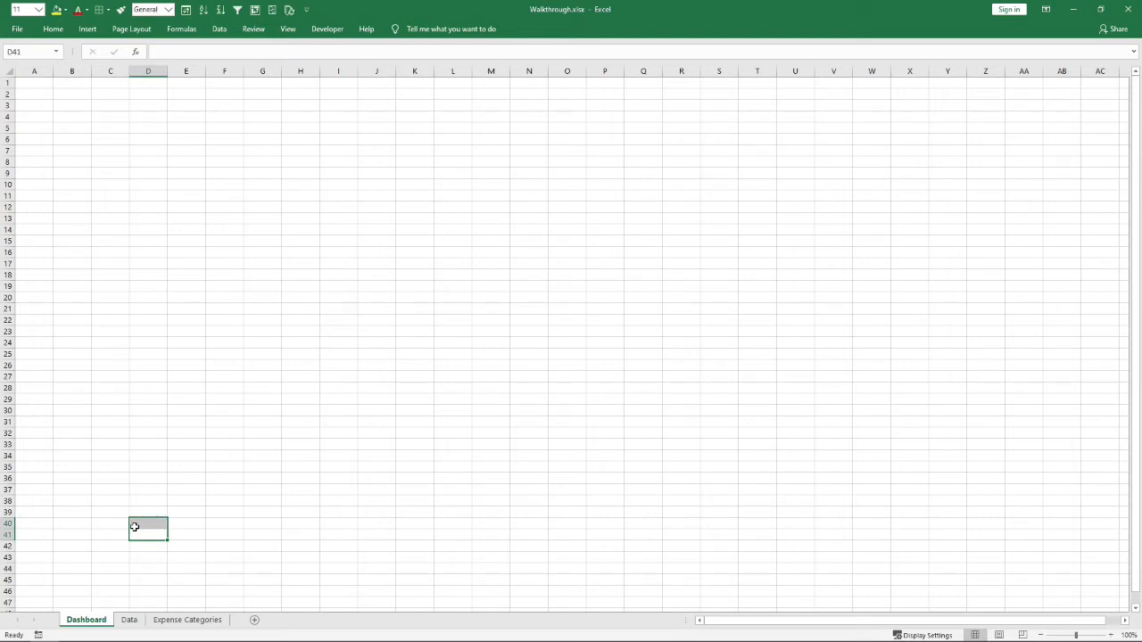
pyautogui.click(74, 97)
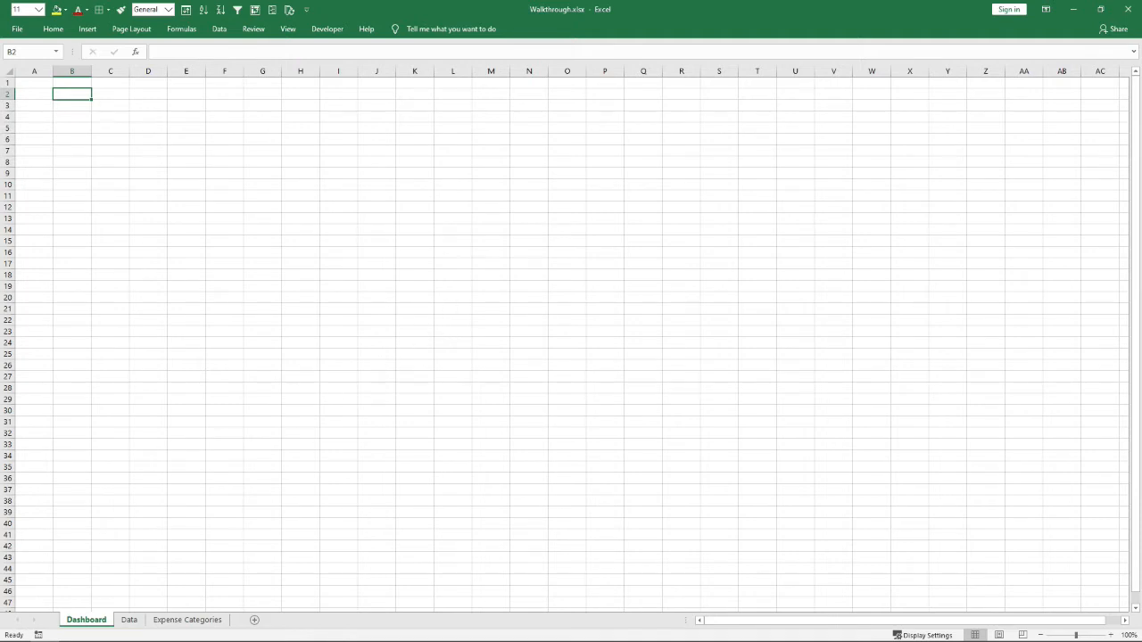
pyautogui.hotkey('alt', 'Tab')
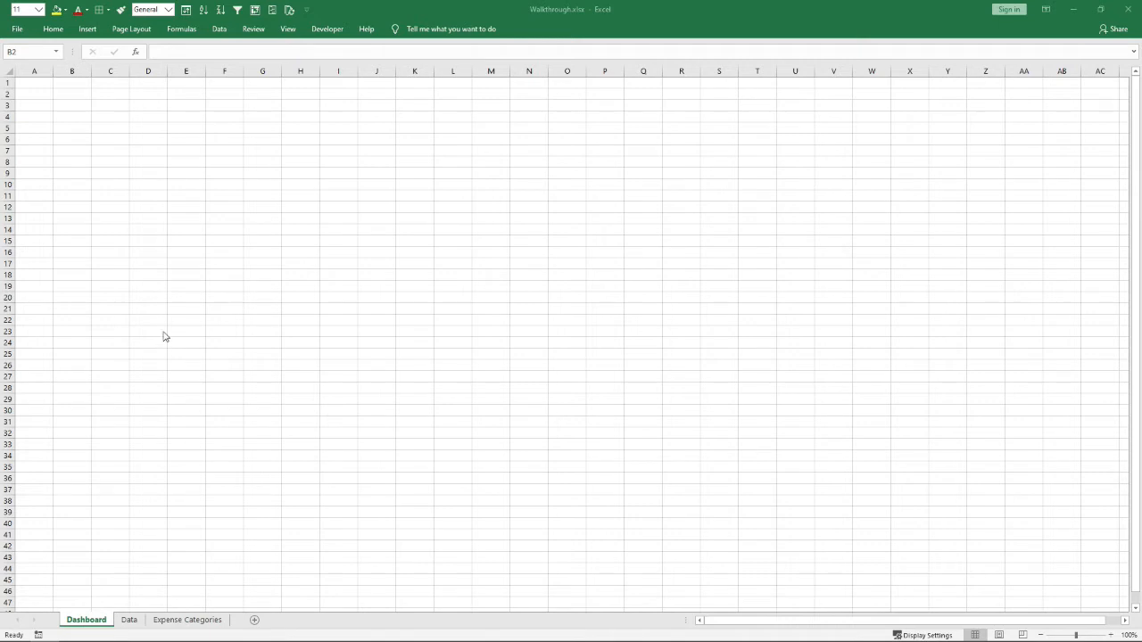
pyautogui.click(53, 30)
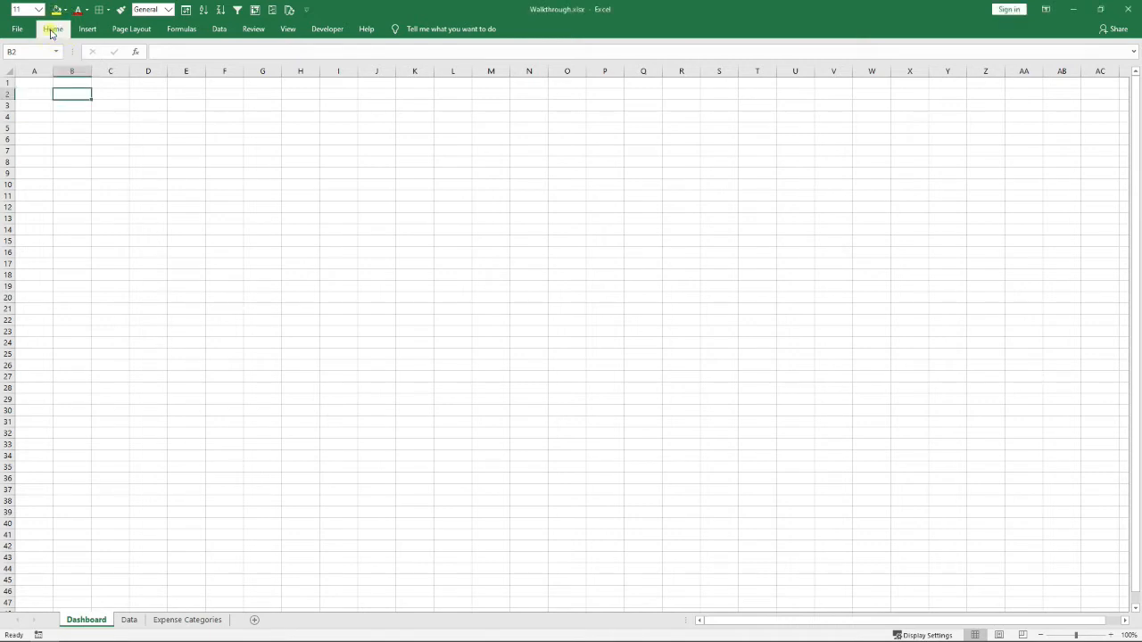
pyautogui.click(287, 29)
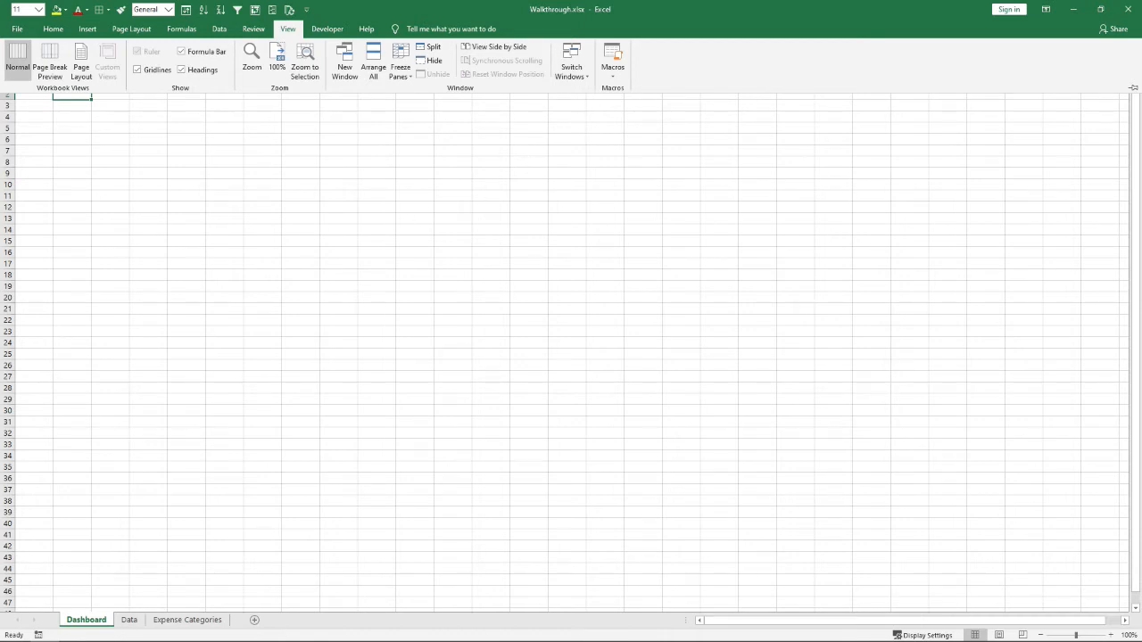
pyautogui.click(111, 215)
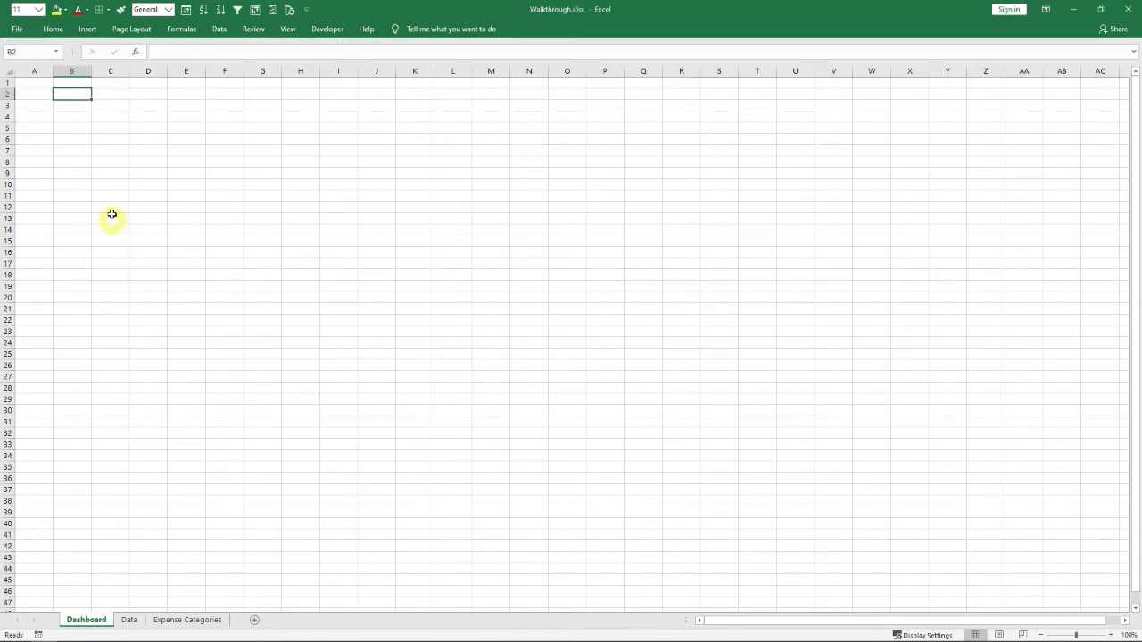
# Fill every cell of the Dashboard sheet with black
pyautogui.hotkey('ctrl', 'a')
pyautogui.click(81, 151)
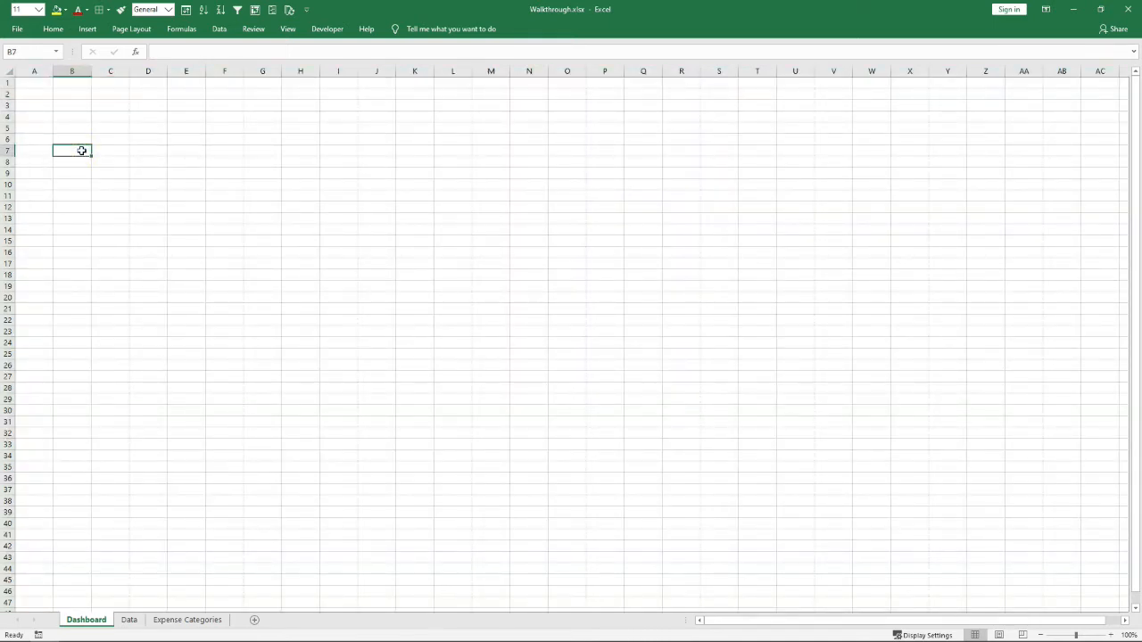
pyautogui.hotkey('ctrl', 'a')
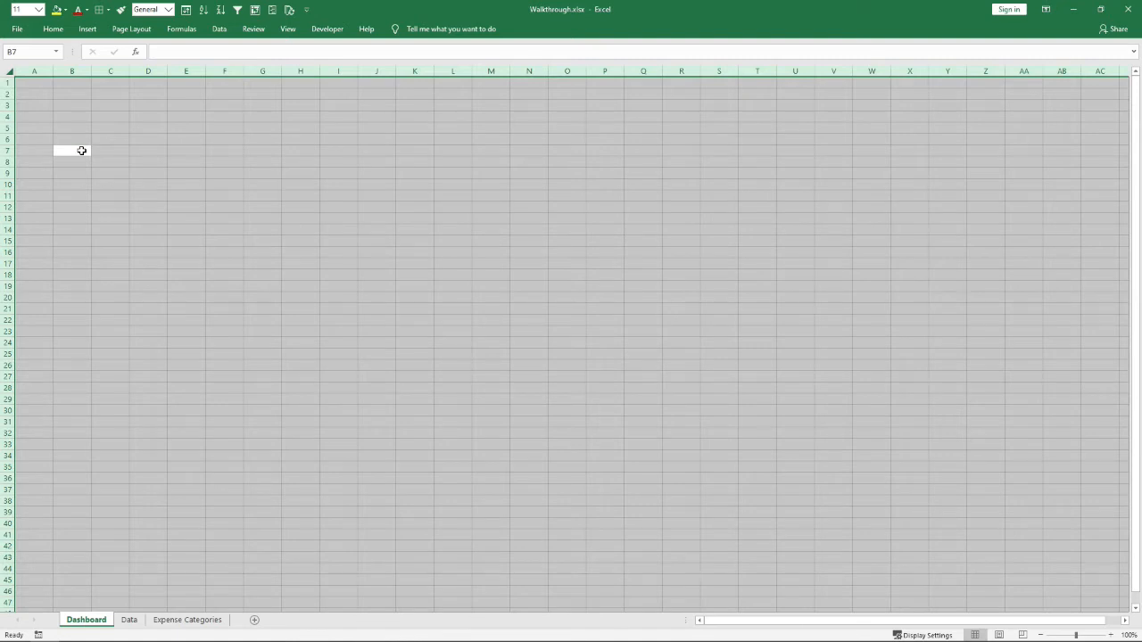
pyautogui.click(64, 11)
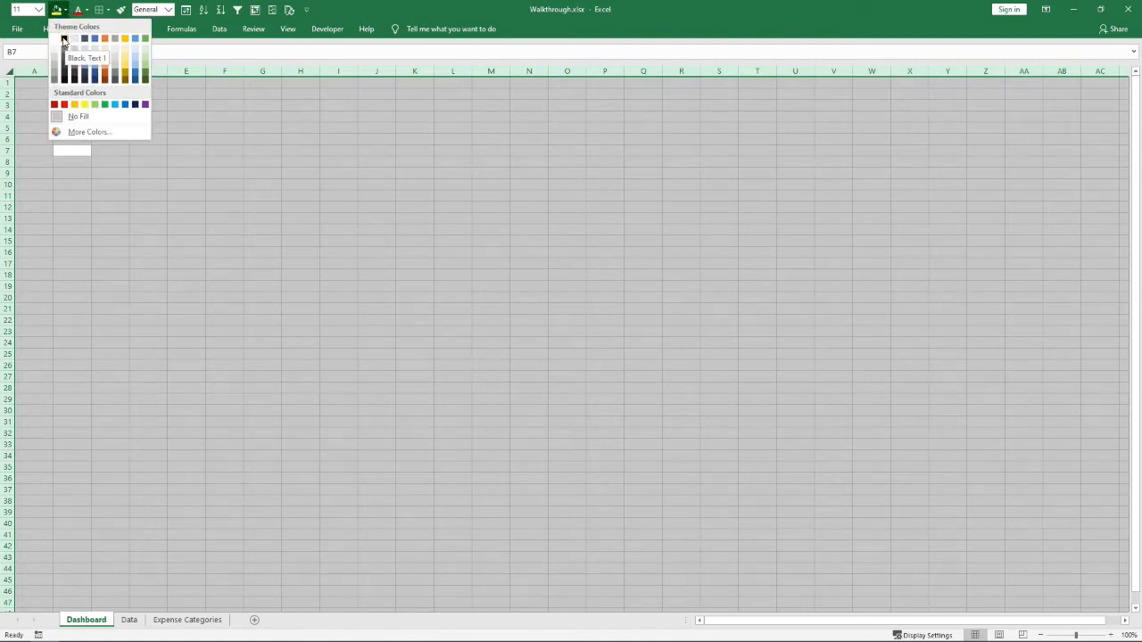
pyautogui.click(65, 39)
pyautogui.click(182, 205)
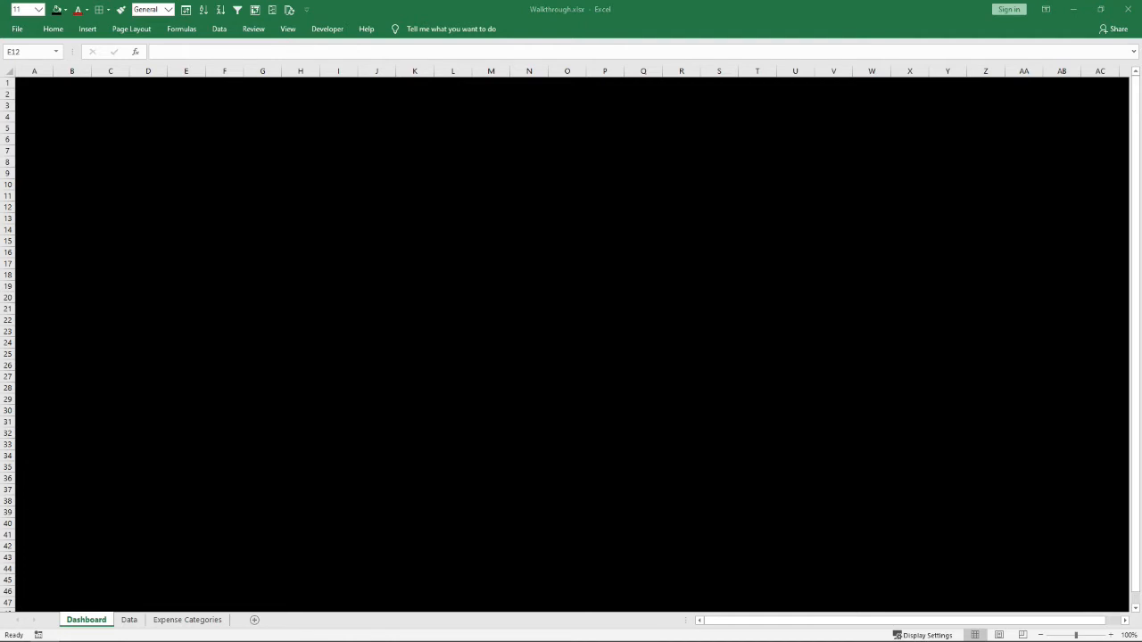
pyautogui.click(204, 243)
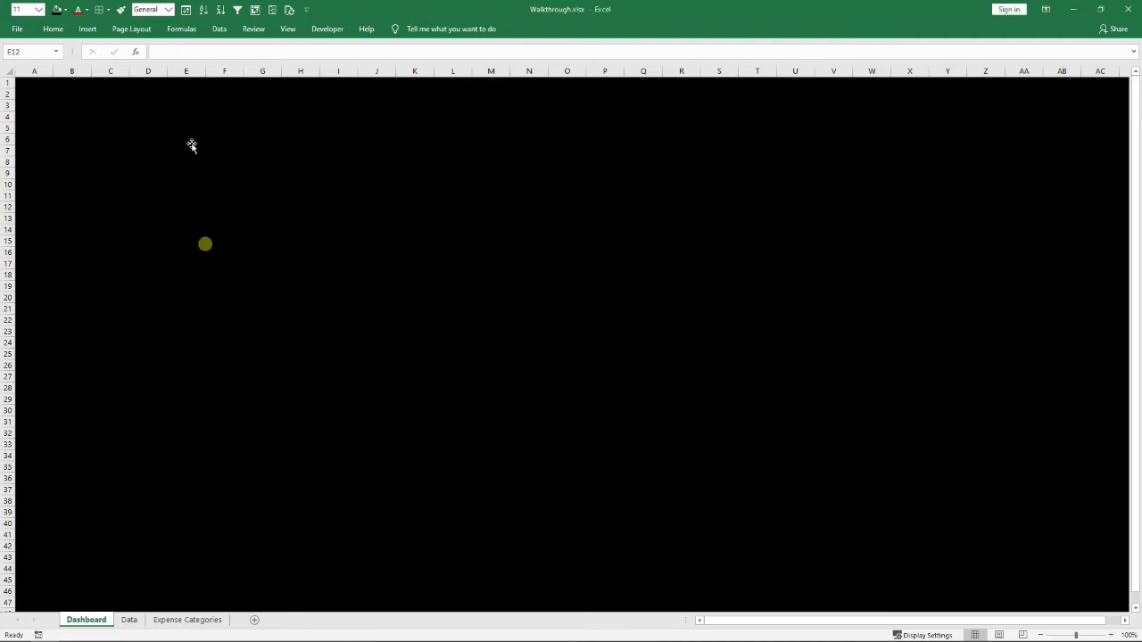
# Insert a text box spanning about columns G to R and rows 2 to 9, containing "Money in Motion (2.0)"
pyautogui.click(88, 29)
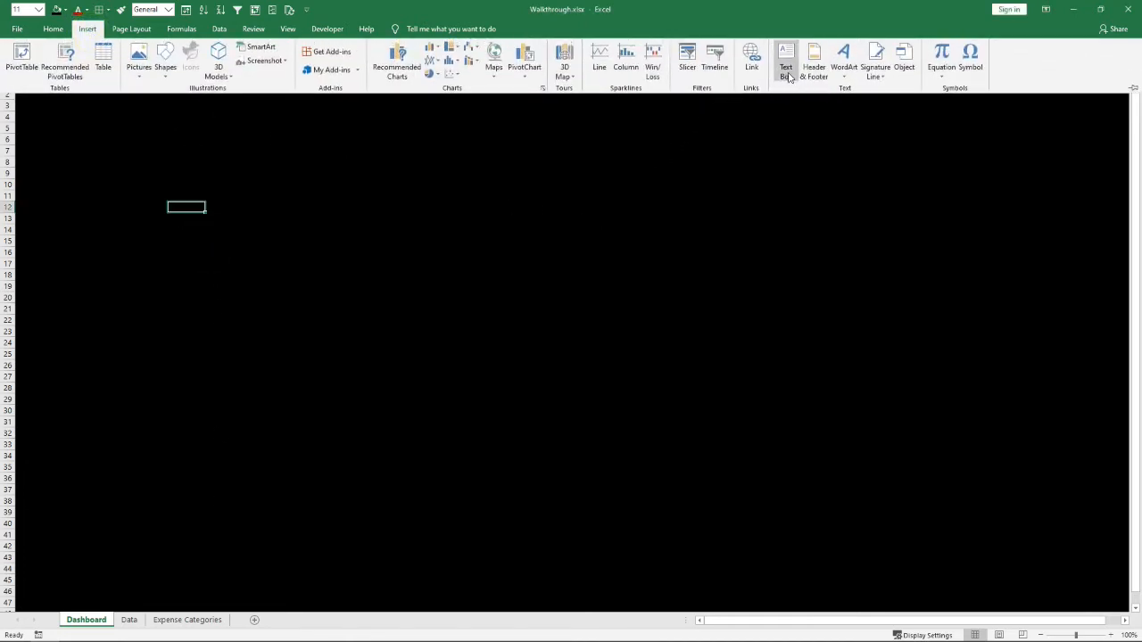
pyautogui.click(785, 72)
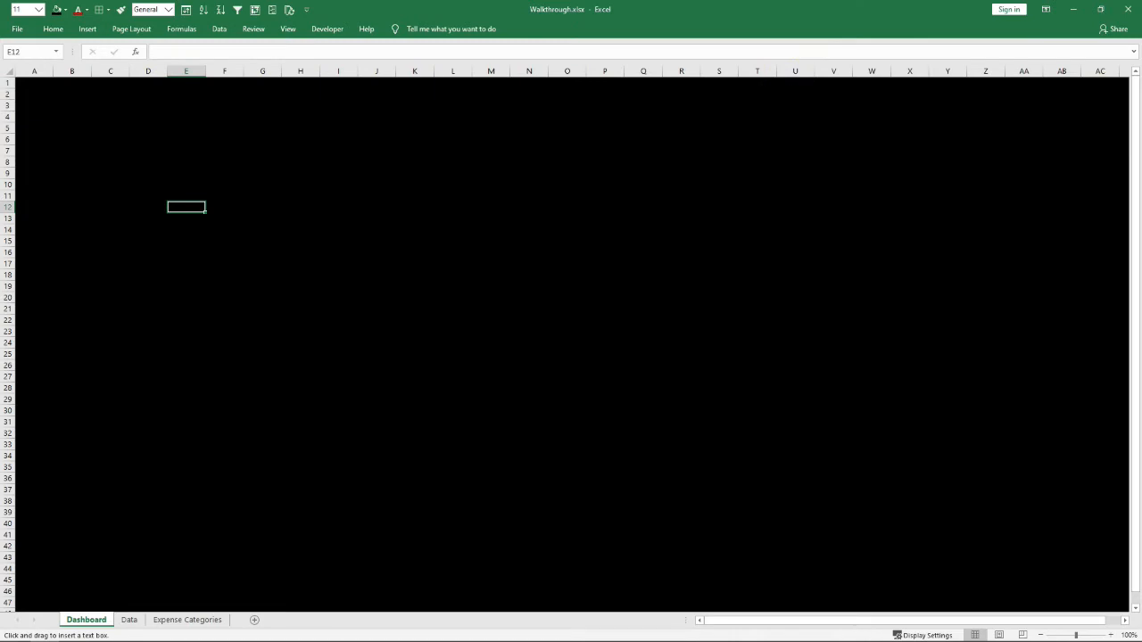
pyautogui.moveTo(243, 93); pyautogui.dragTo(692, 182)
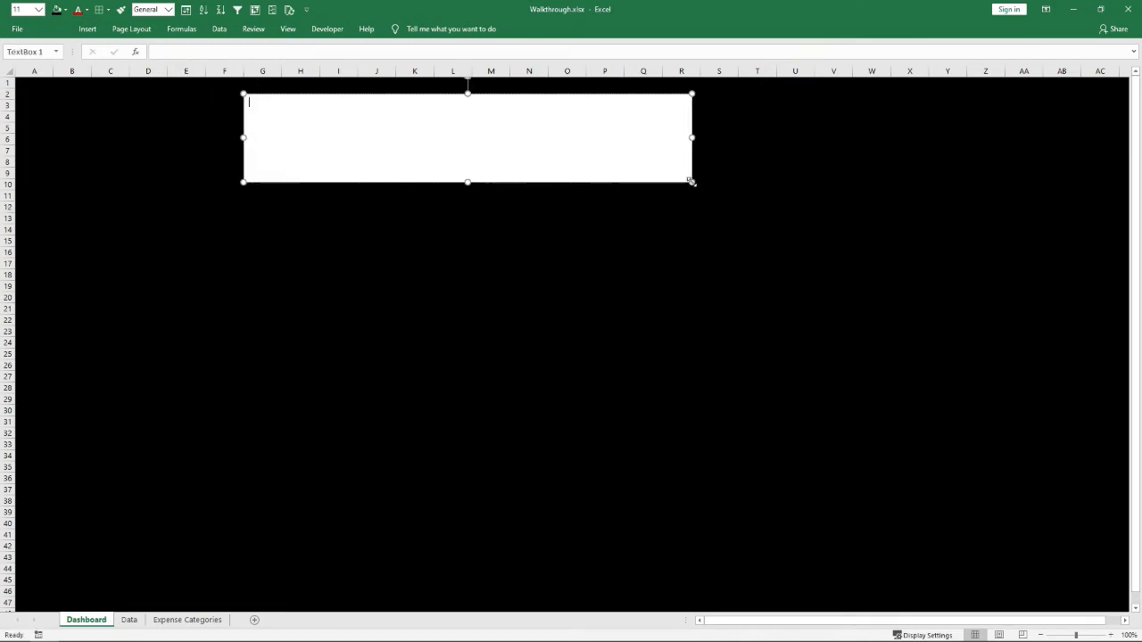
pyautogui.write('Money in Motion (2.0')
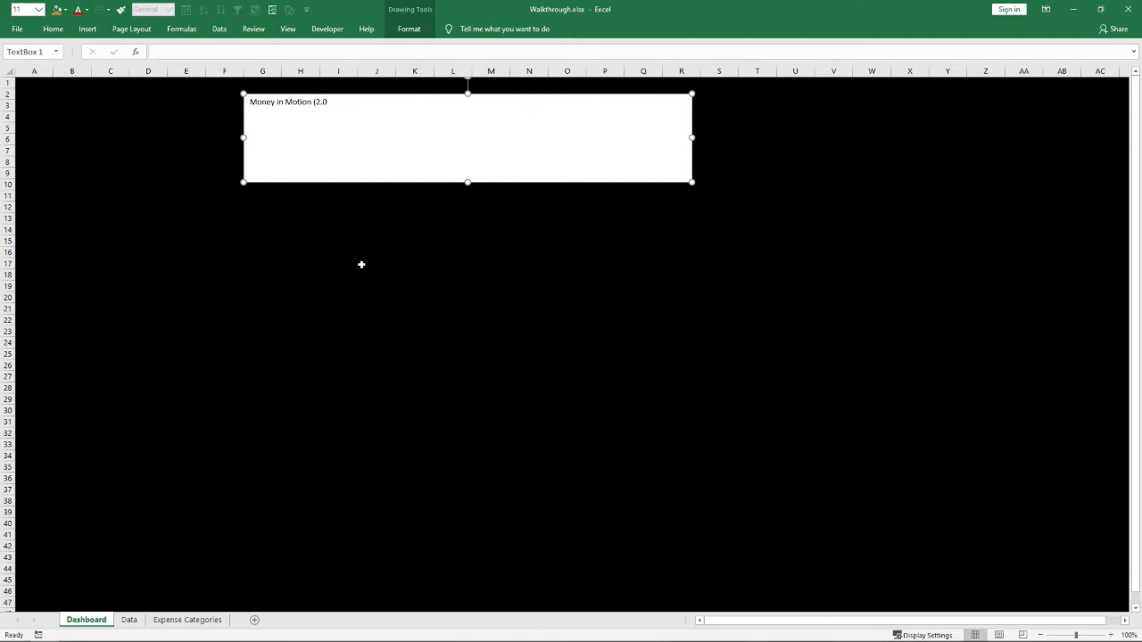
pyautogui.click(321, 254)
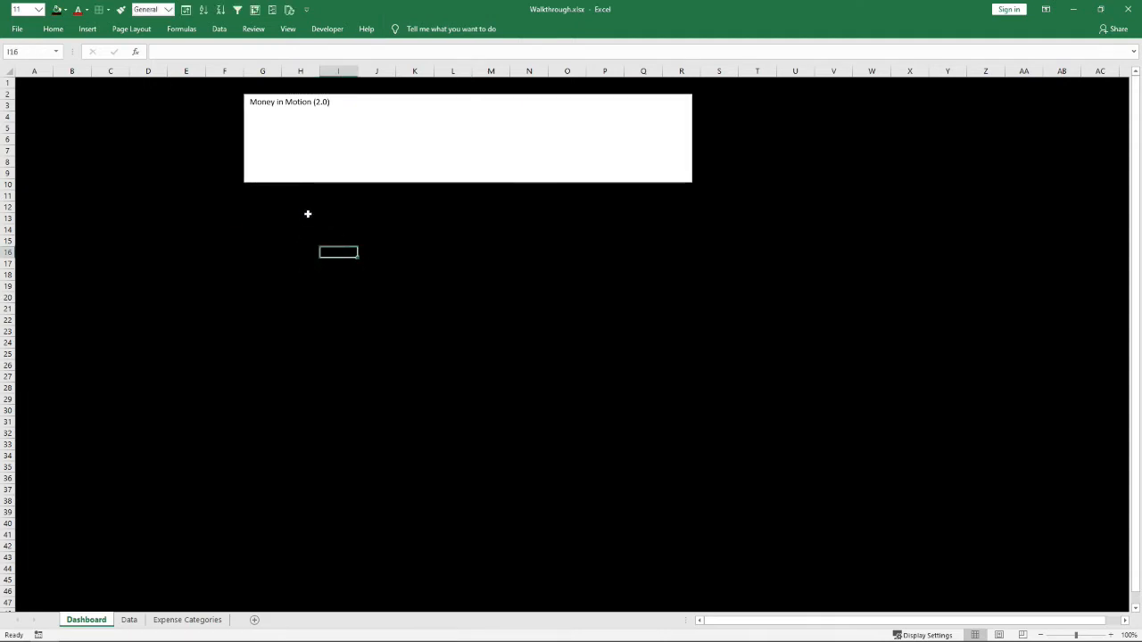
# Remove the title text box's fill and shift the box right so that it starts at column I
pyautogui.click(327, 141)
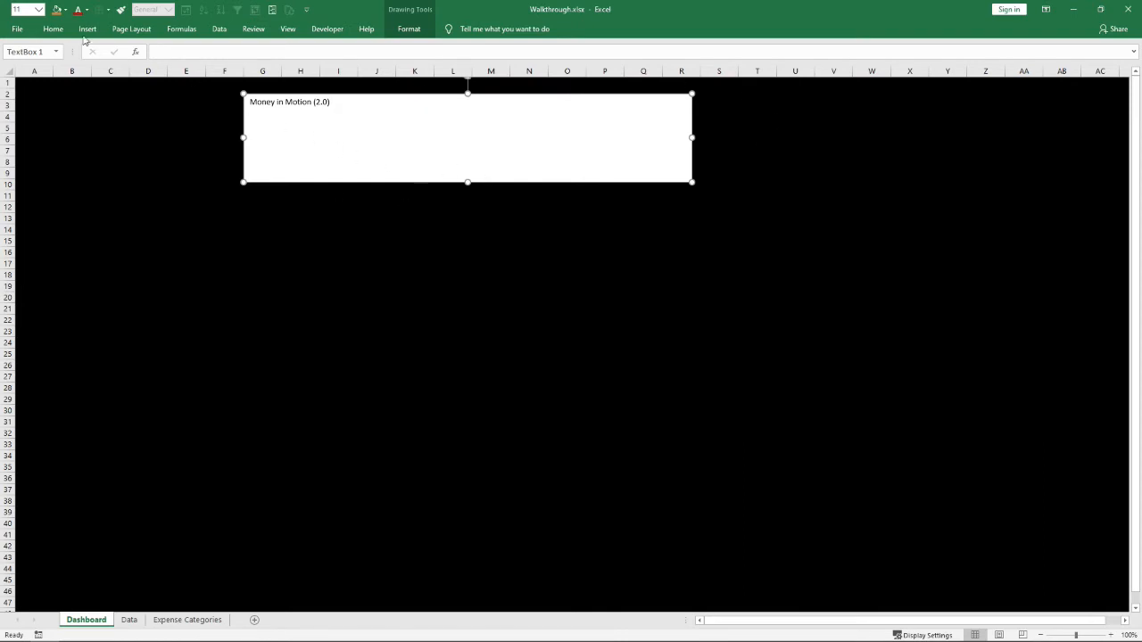
pyautogui.click(53, 29)
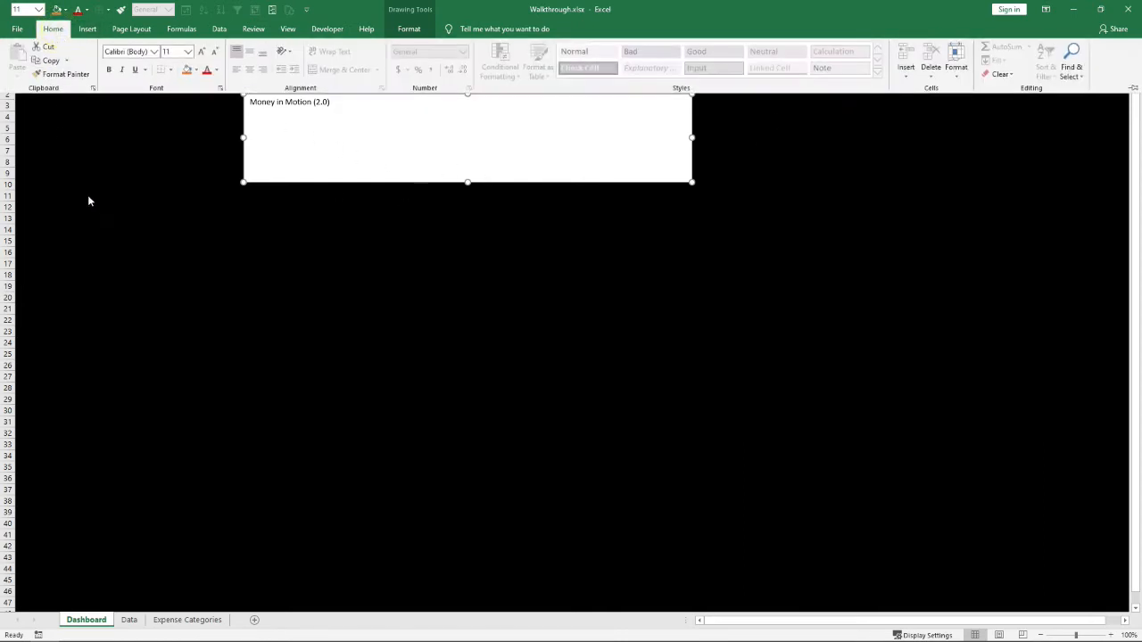
pyautogui.click(196, 71)
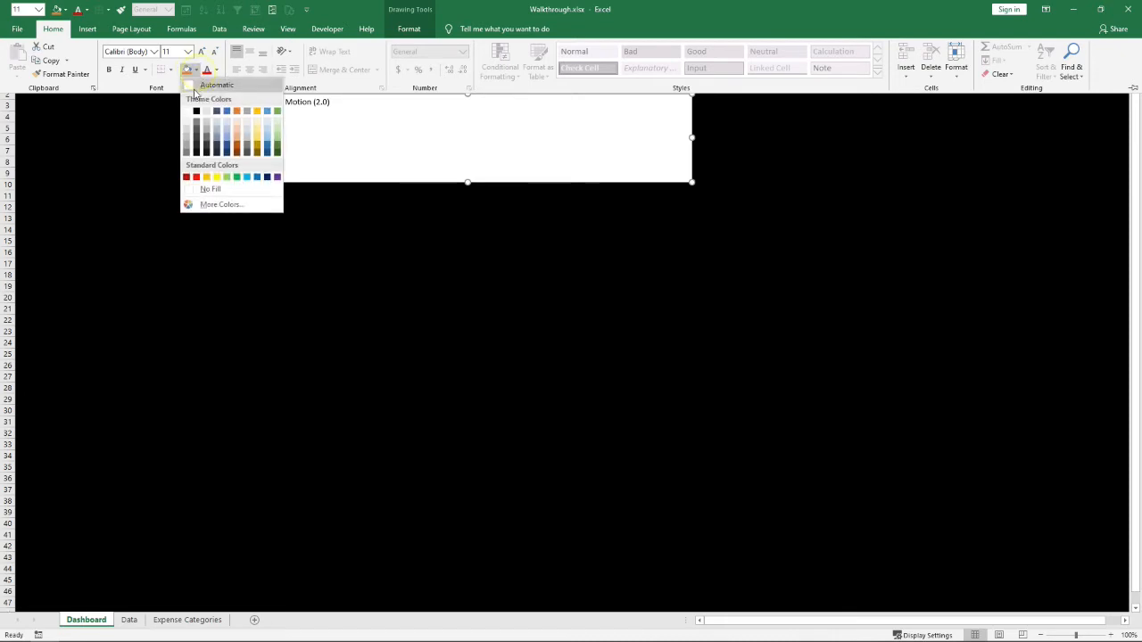
pyautogui.click(195, 190)
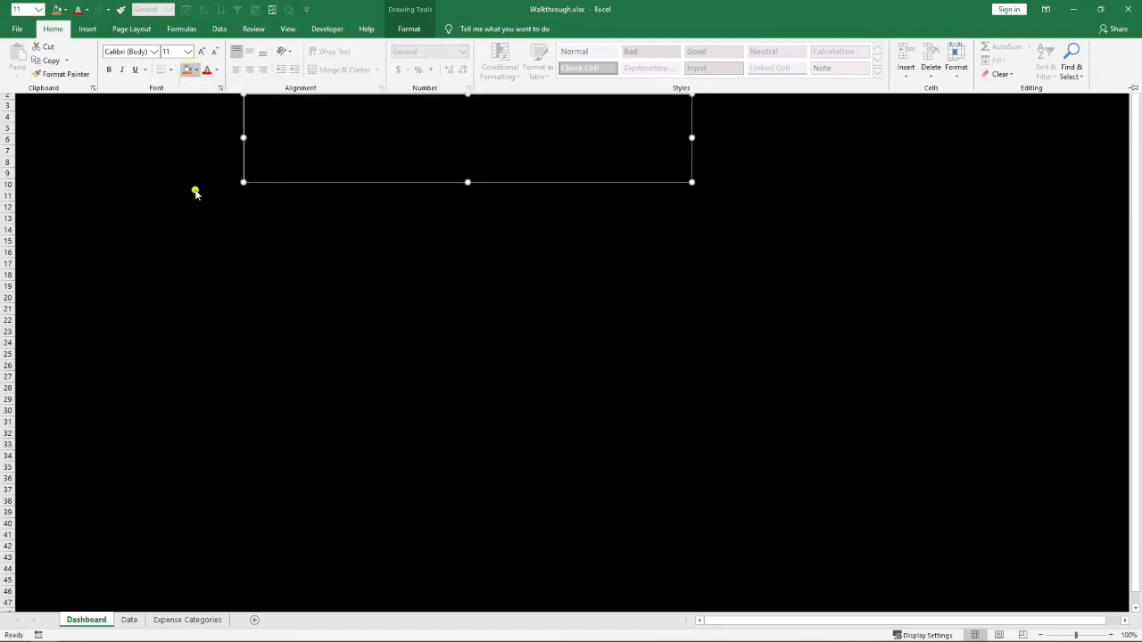
pyautogui.click(373, 140)
pyautogui.click(449, 139)
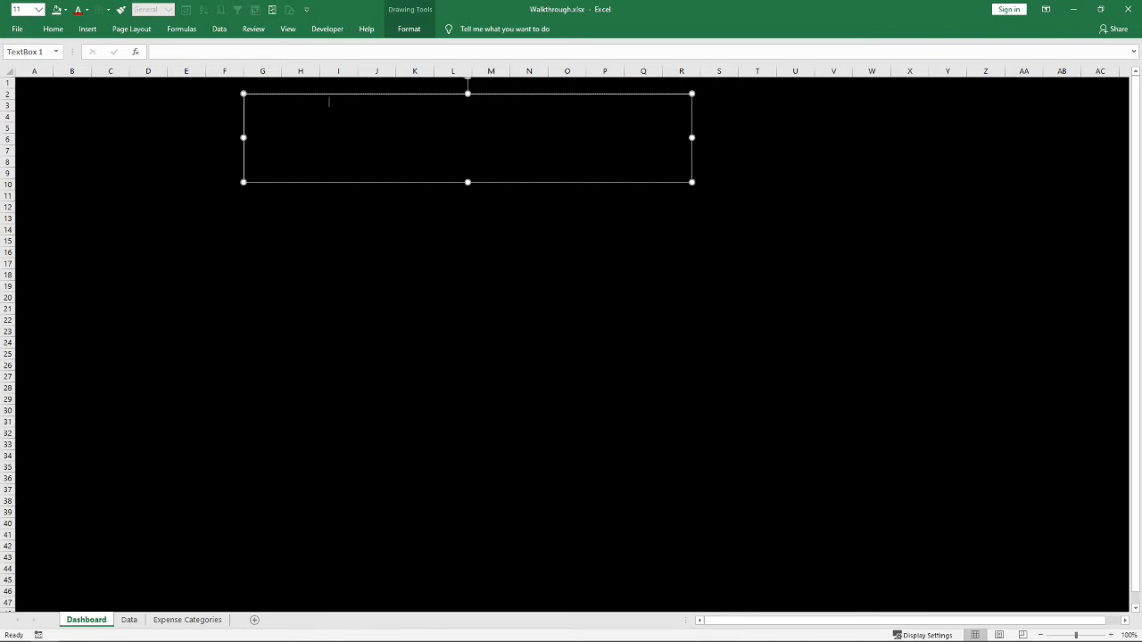
pyautogui.moveTo(406, 93); pyautogui.dragTo(494, 91)
# Color the whole title text dark gold and set its font size to 40
pyautogui.click(503, 124)
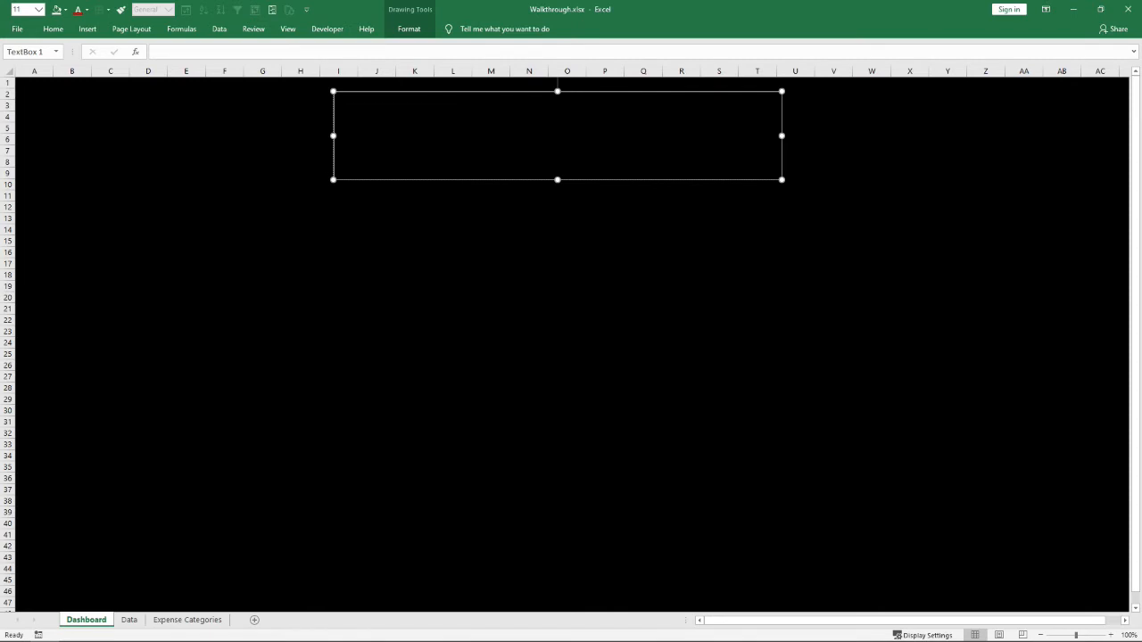
pyautogui.hotkey('ctrl', 'a')
pyautogui.click(86, 10)
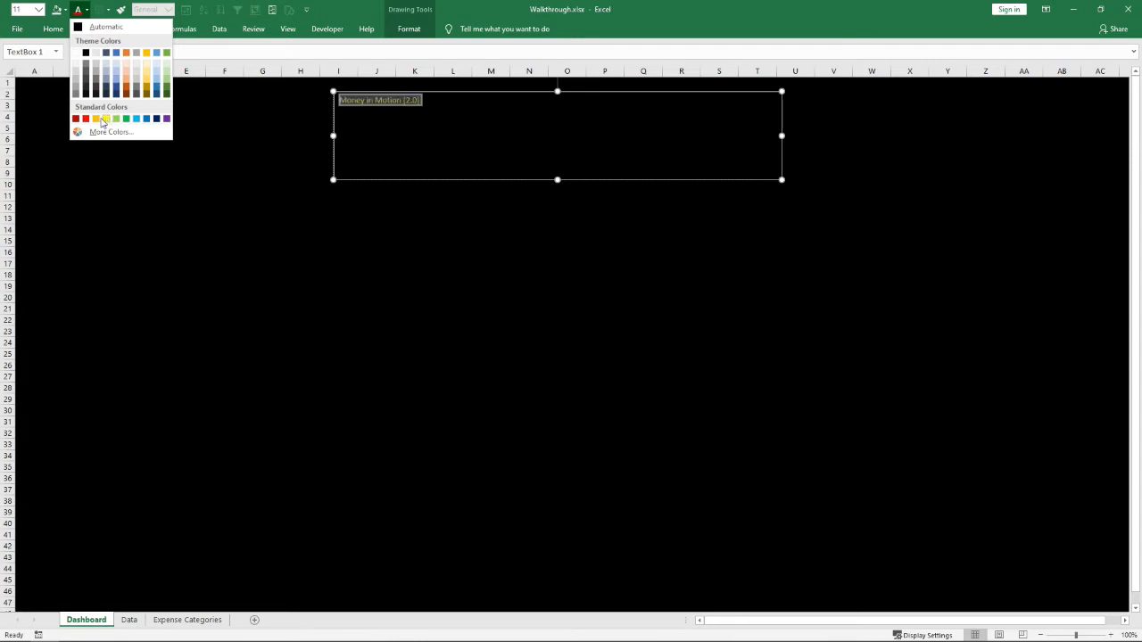
pyautogui.click(148, 85)
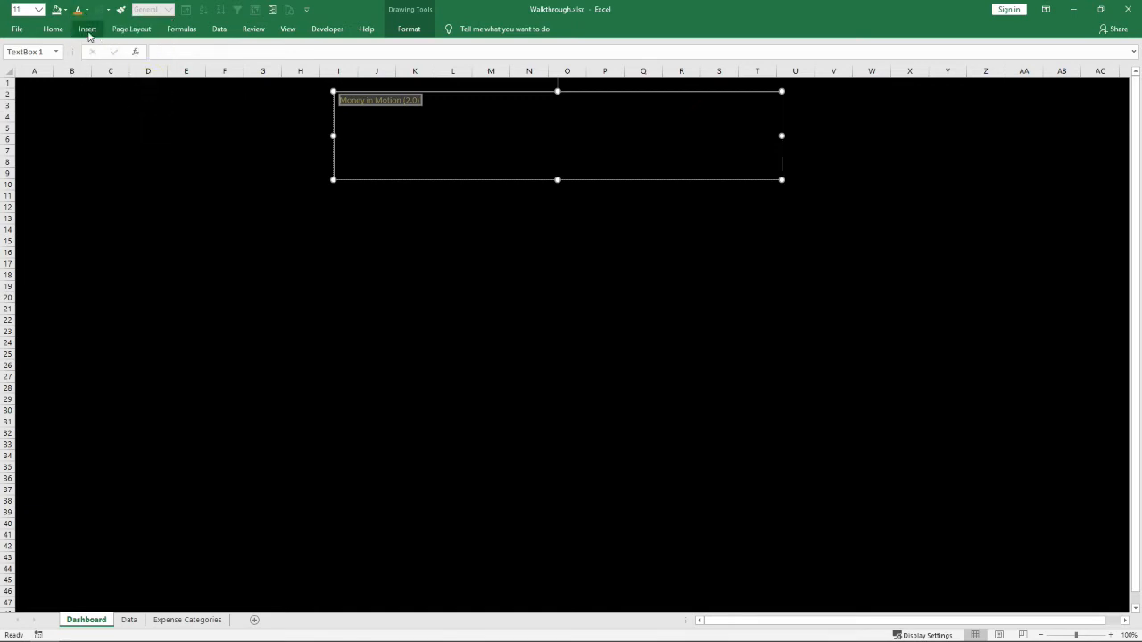
pyautogui.click(38, 9)
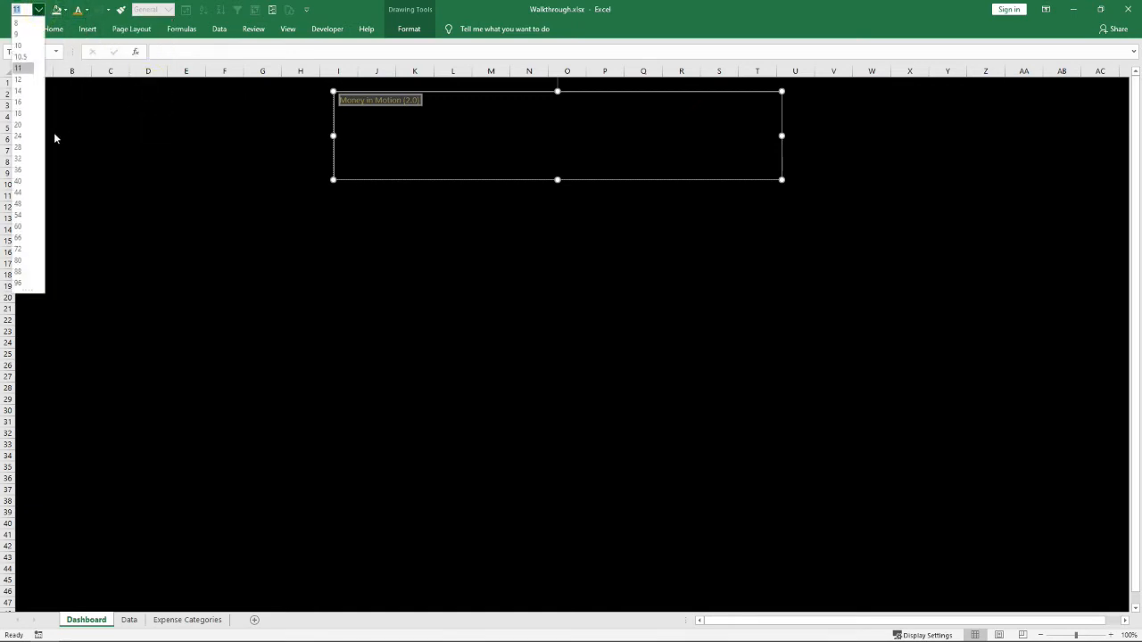
pyautogui.click(18, 180)
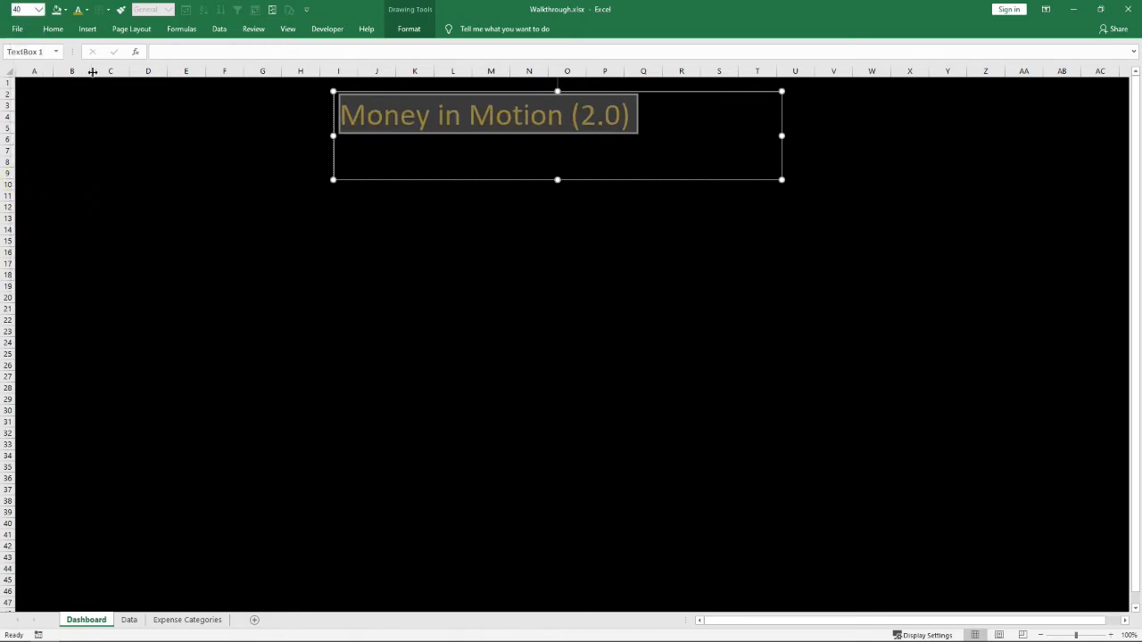
# Change the title text's font to Century and its size to 48
pyautogui.click(65, 29)
pyautogui.click(153, 52)
pyautogui.moveTo(266, 111); pyautogui.dragTo(267, 125)
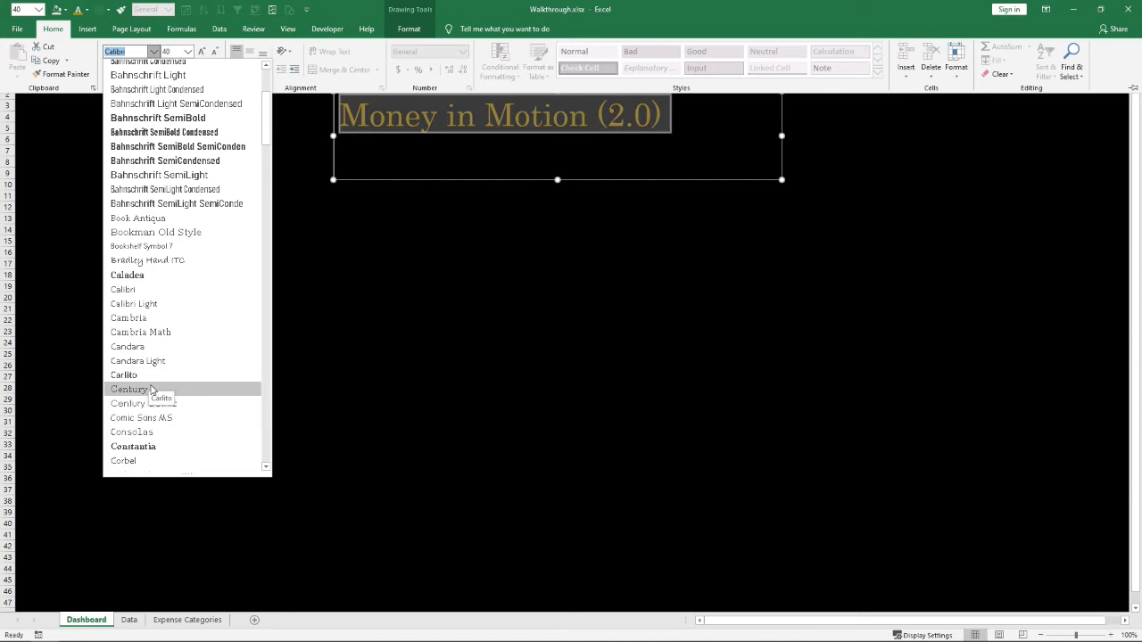
pyautogui.click(190, 389)
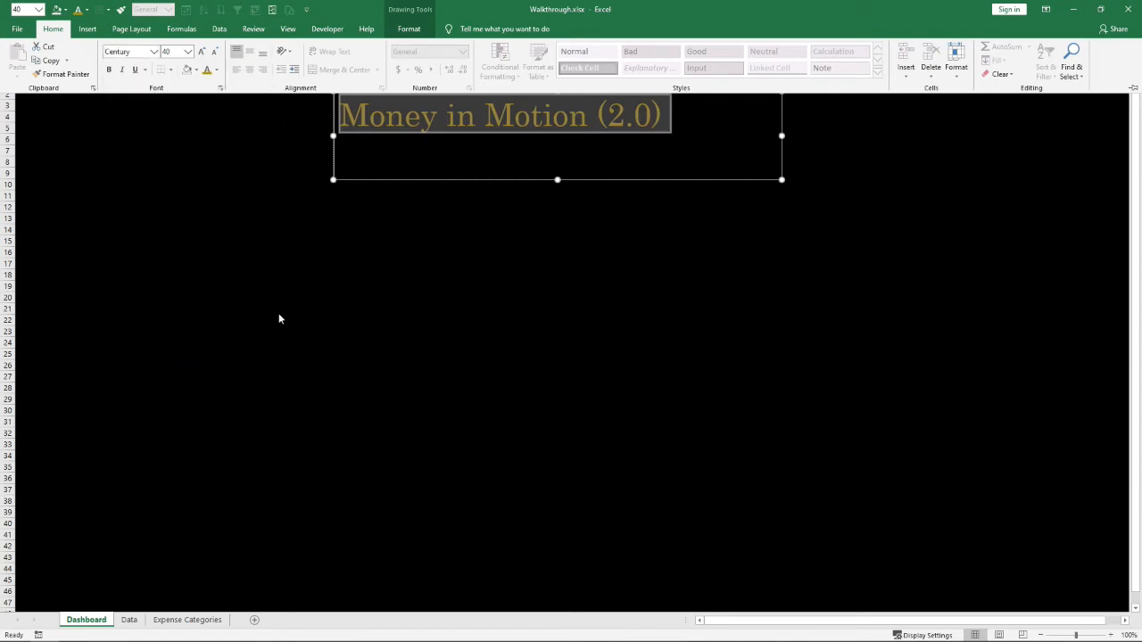
pyautogui.click(635, 179)
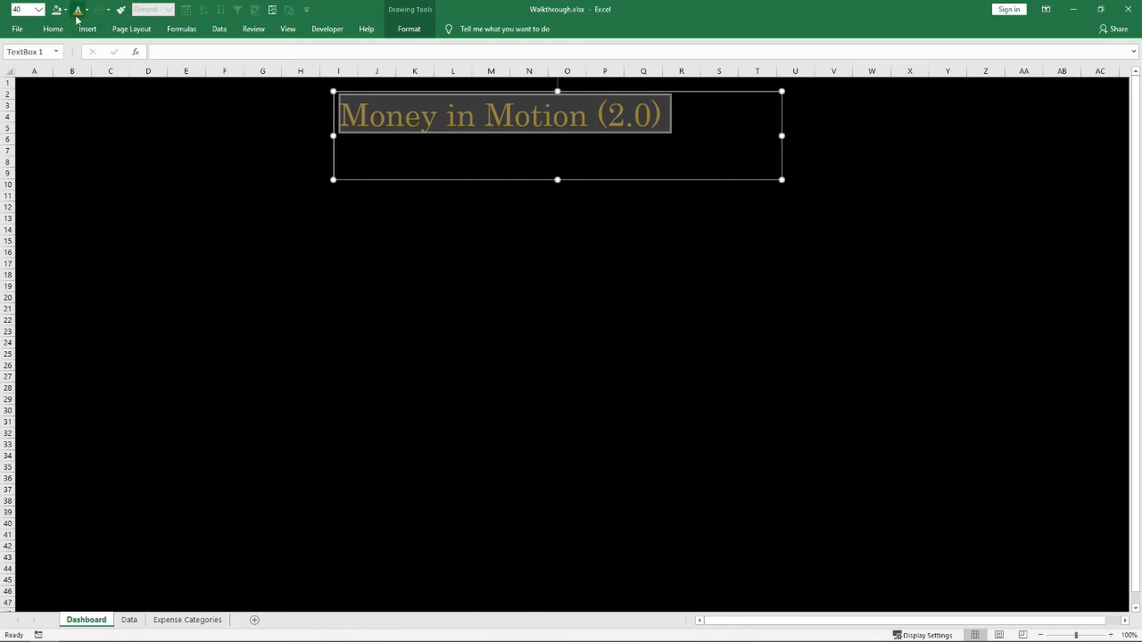
pyautogui.click(39, 9)
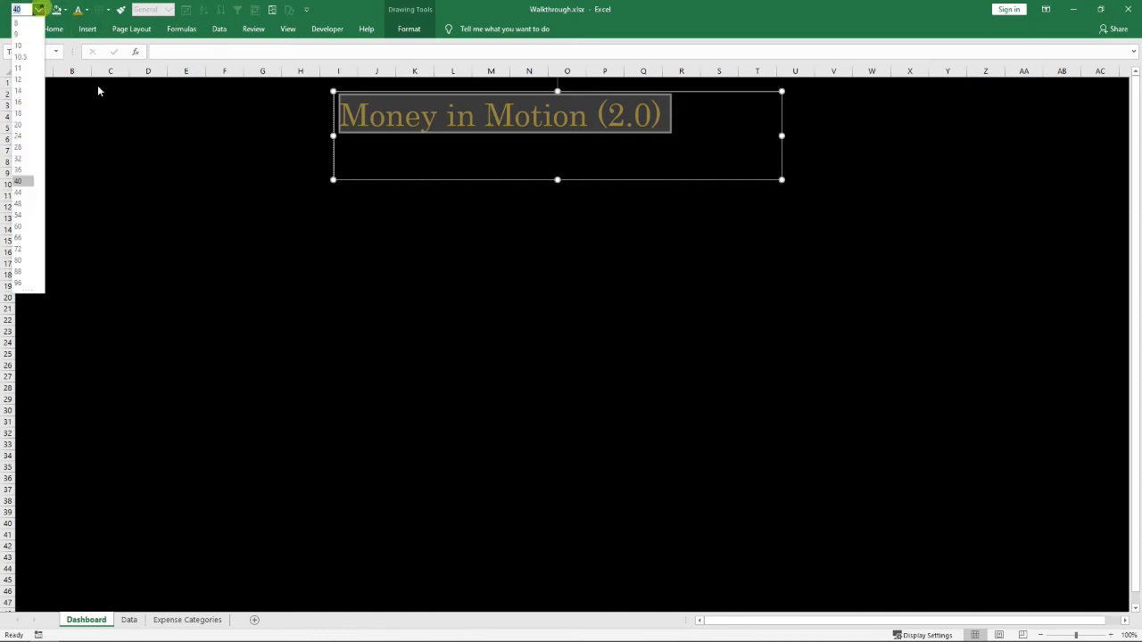
pyautogui.click(22, 204)
# Shrink the title text box to fit its text and move it to the sheet's top edge, spanning about columns J to T
pyautogui.click(784, 180)
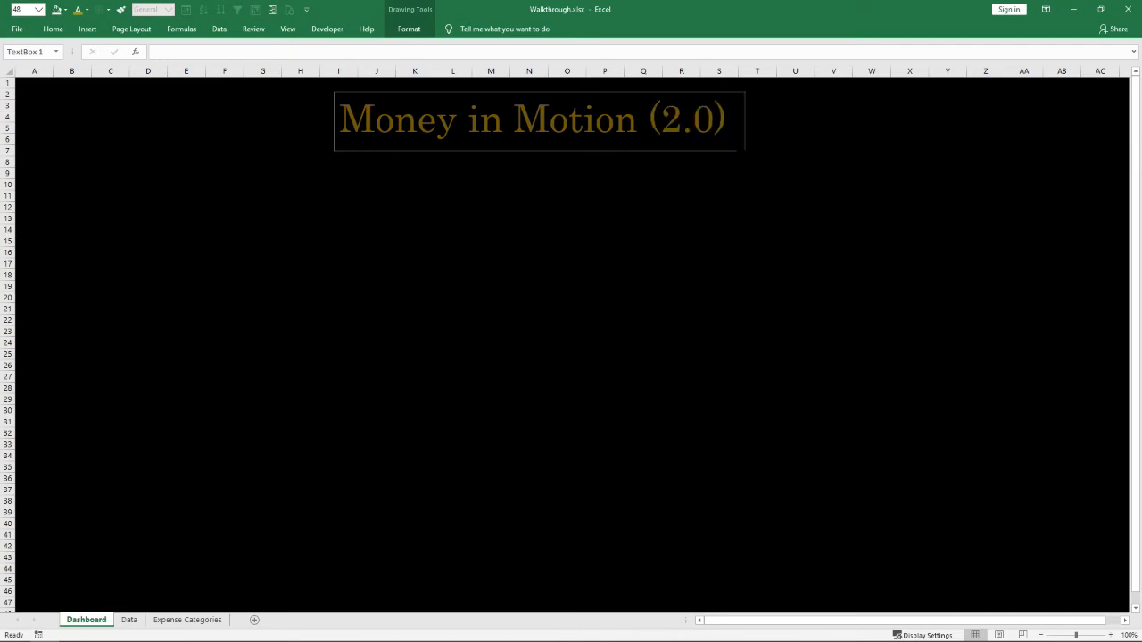
pyautogui.click(652, 148)
pyautogui.moveTo(653, 148); pyautogui.dragTo(675, 137)
pyautogui.click(369, 241)
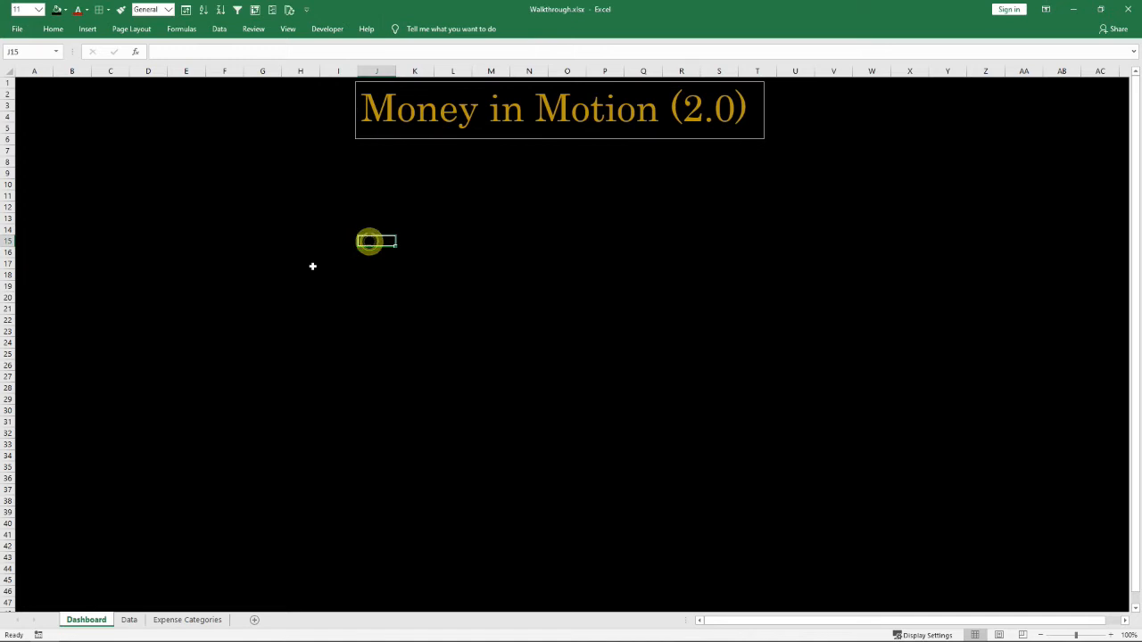
pyautogui.click(374, 120)
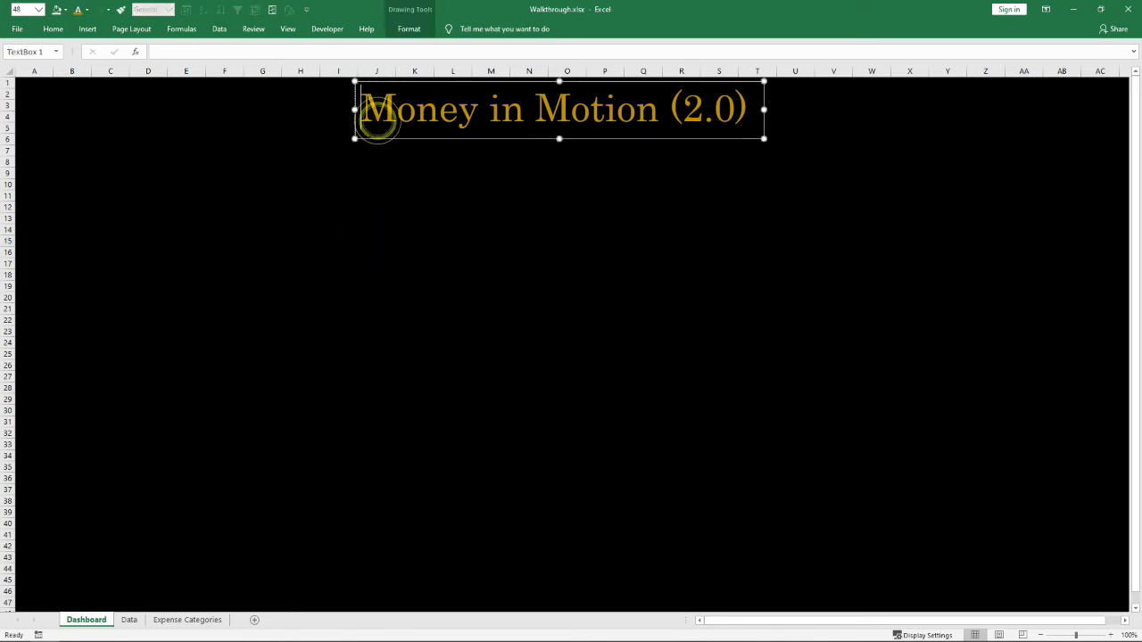
# Try to erase the title text box's border with the Erase Border tool
pyautogui.click(369, 139)
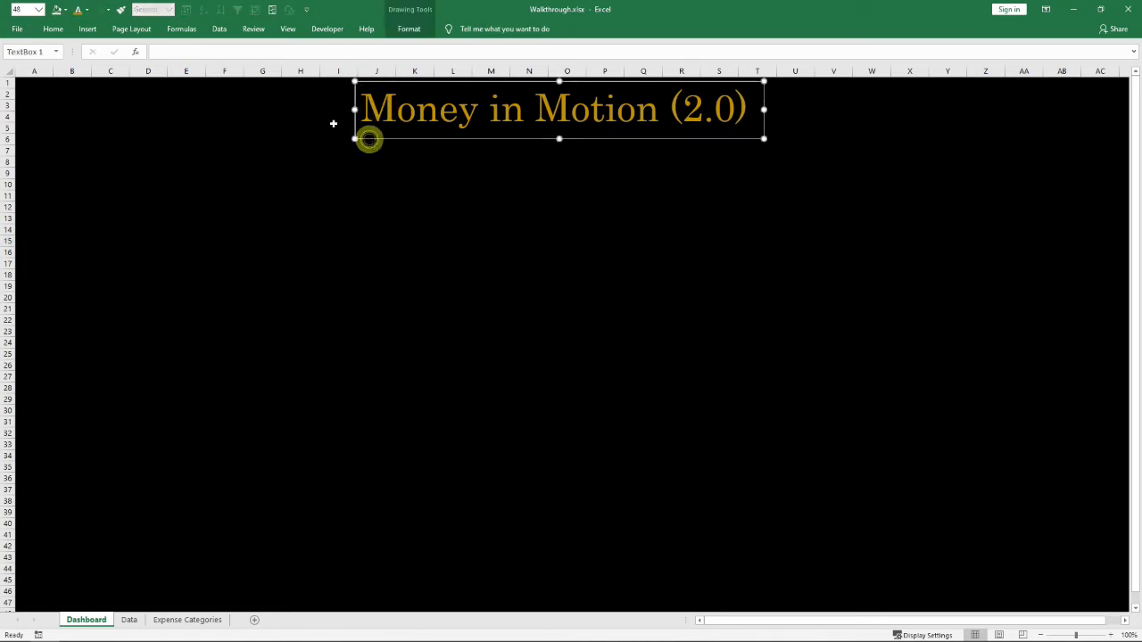
pyautogui.click(54, 29)
pyautogui.click(171, 71)
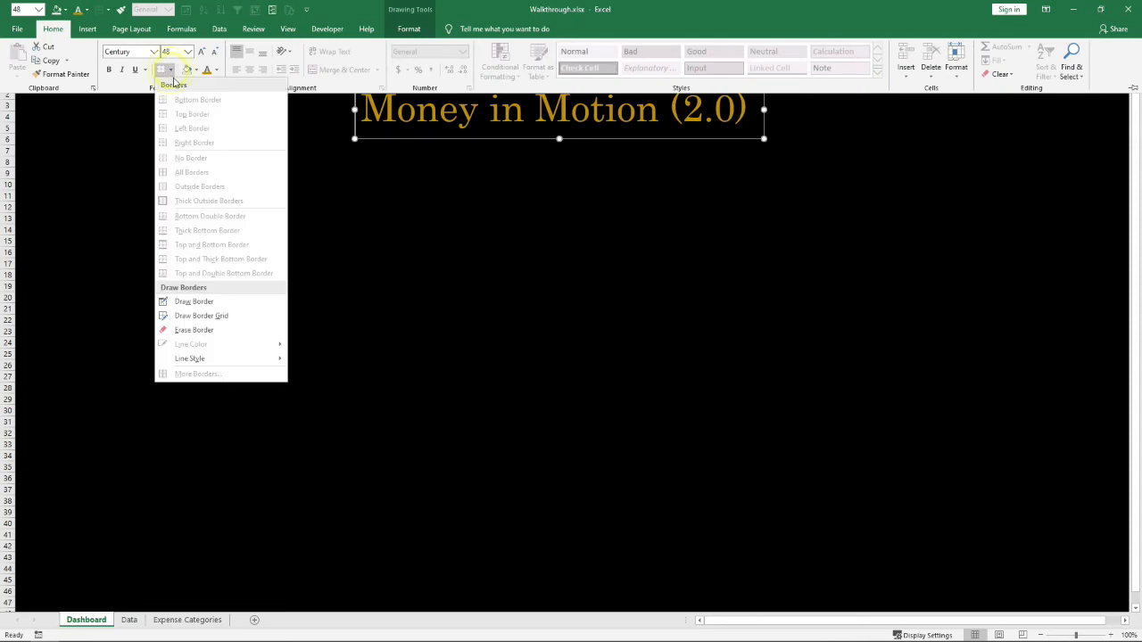
pyautogui.click(192, 329)
pyautogui.click(367, 232)
pyautogui.click(357, 284)
pyautogui.click(361, 135)
pyautogui.click(364, 139)
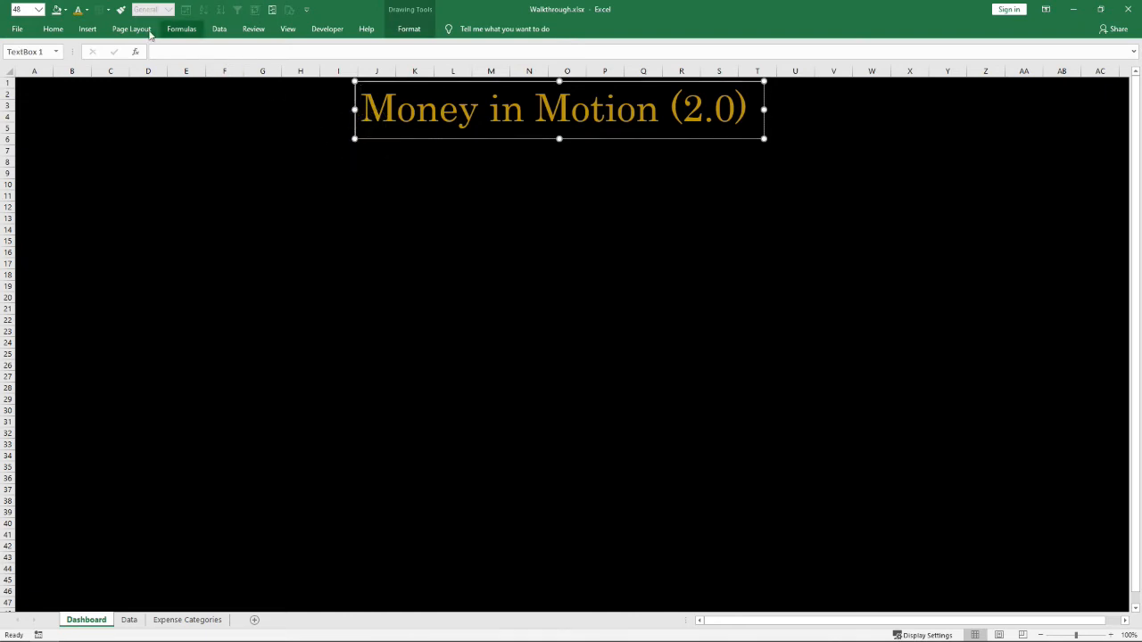
# Look over the outline options available for the title text box
pyautogui.click(218, 297)
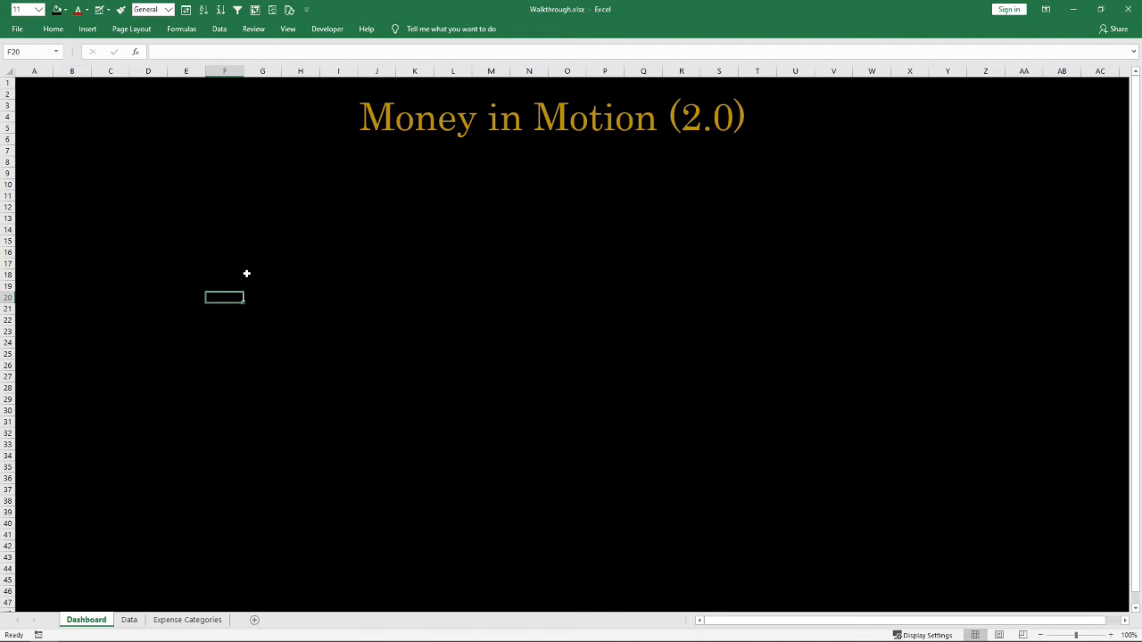
pyautogui.click(418, 124)
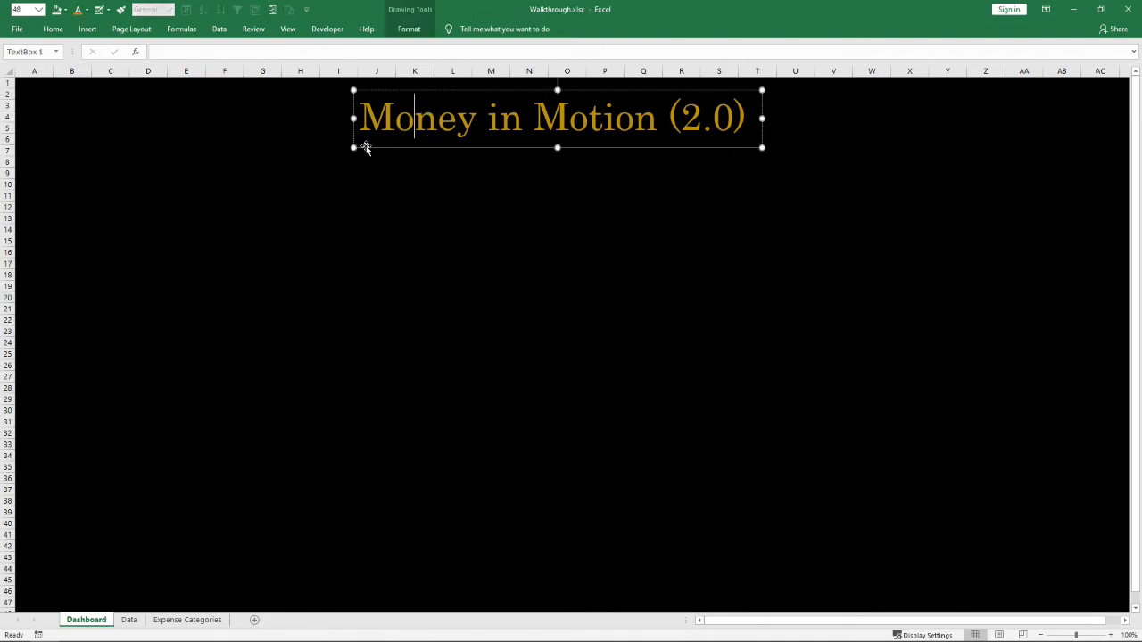
pyautogui.click(385, 147)
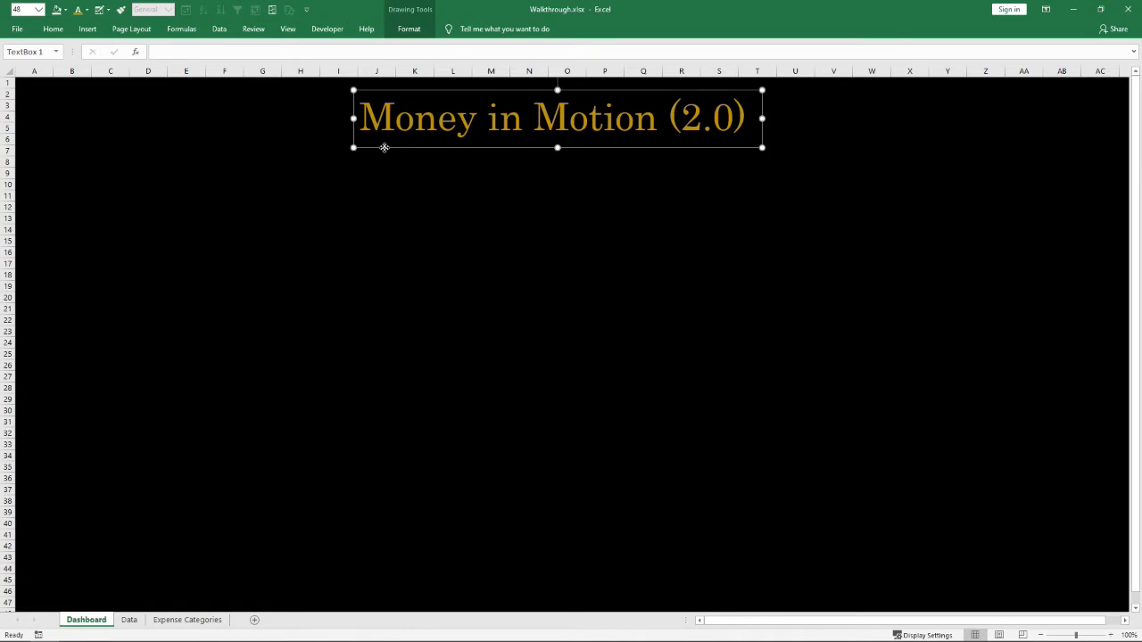
pyautogui.rightClick(385, 147)
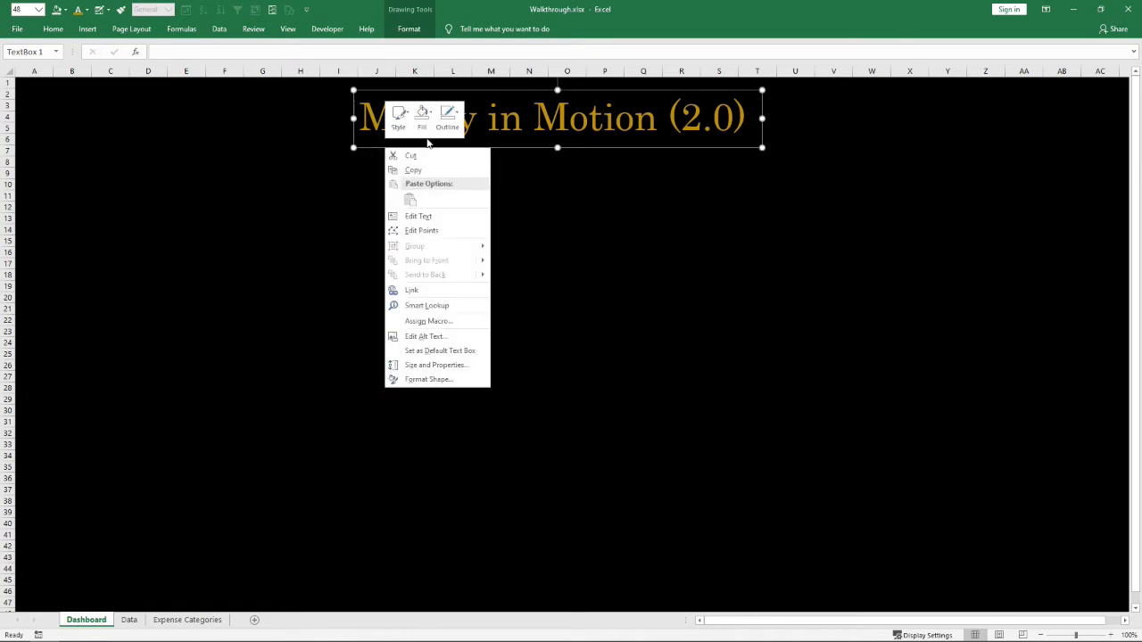
pyautogui.click(447, 118)
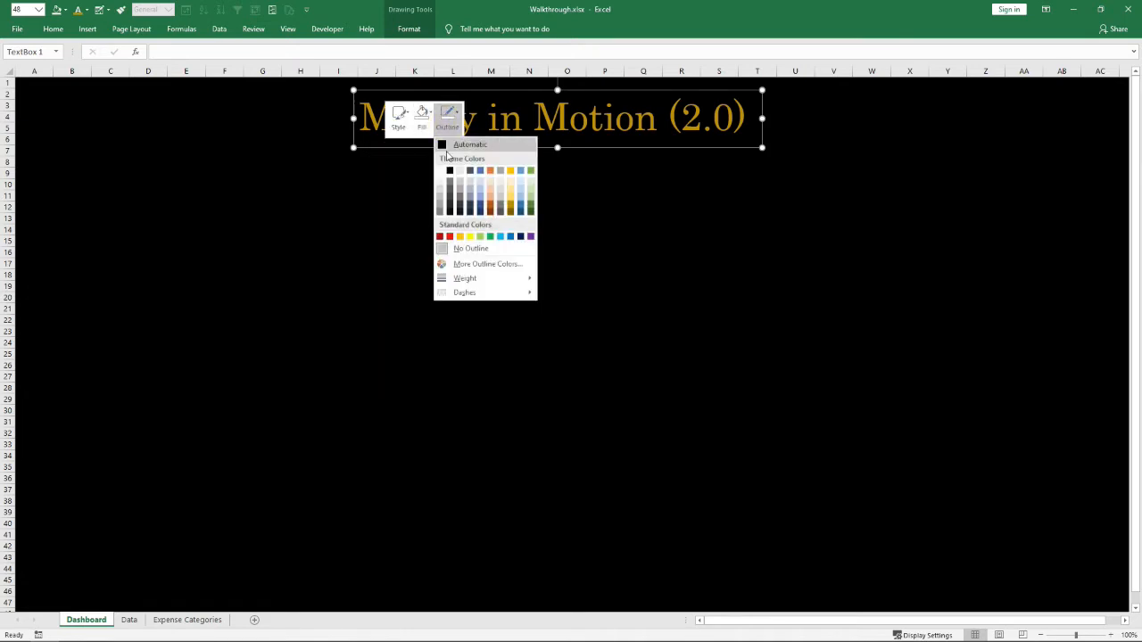
pyautogui.click(356, 225)
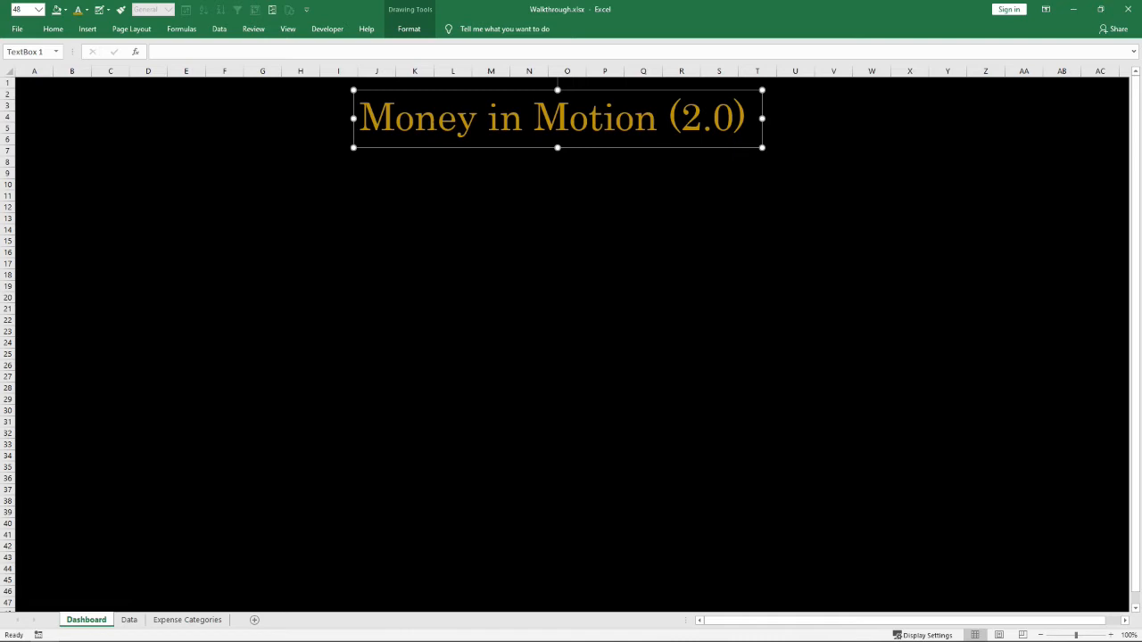
# Change the title text's font to Monotype Corsiva and set its font color to dark gold
pyautogui.click(52, 29)
pyautogui.click(154, 51)
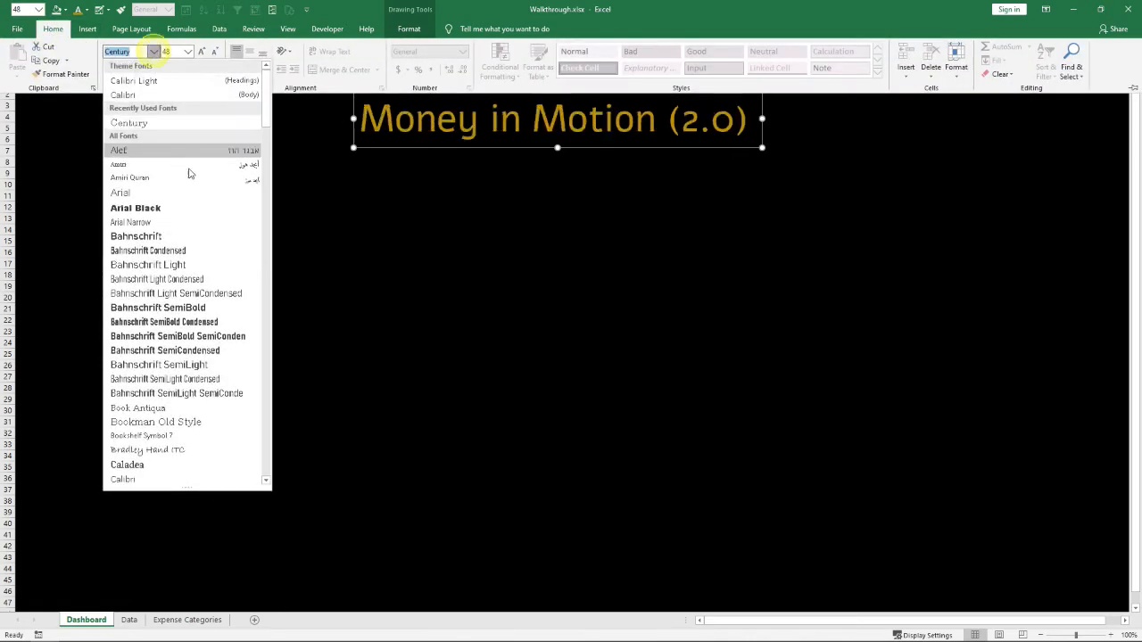
pyautogui.moveTo(266, 123)
pyautogui.mouseDown()
pyautogui.moveTo(265, 252)
pyautogui.moveTo(263, 234)
pyautogui.mouseUp()
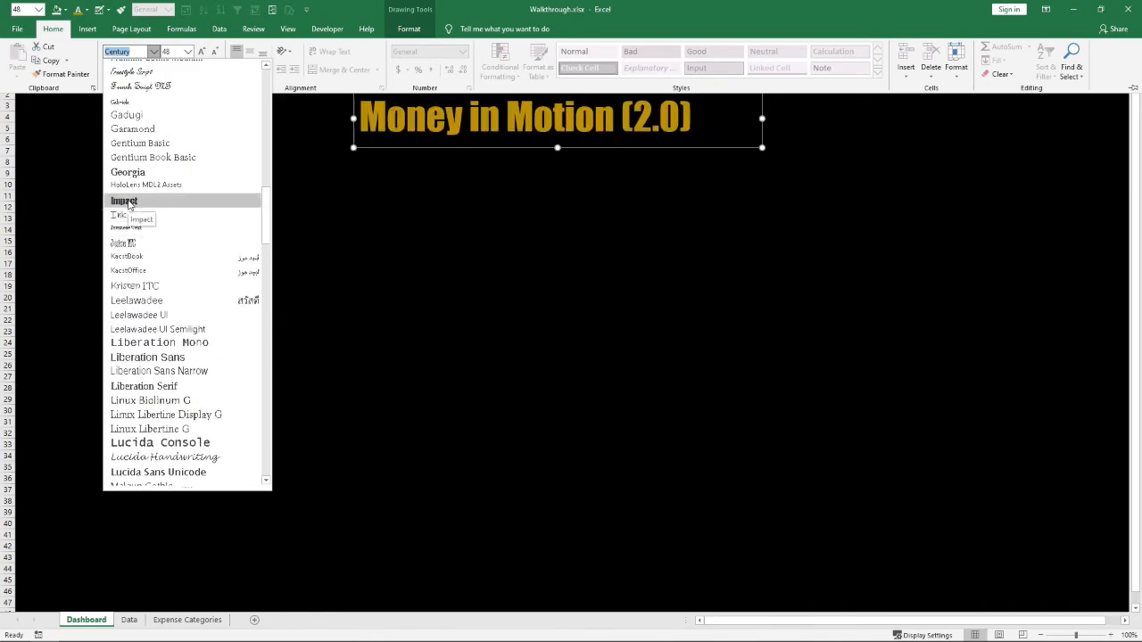
pyautogui.moveTo(270, 195); pyautogui.dragTo(269, 267)
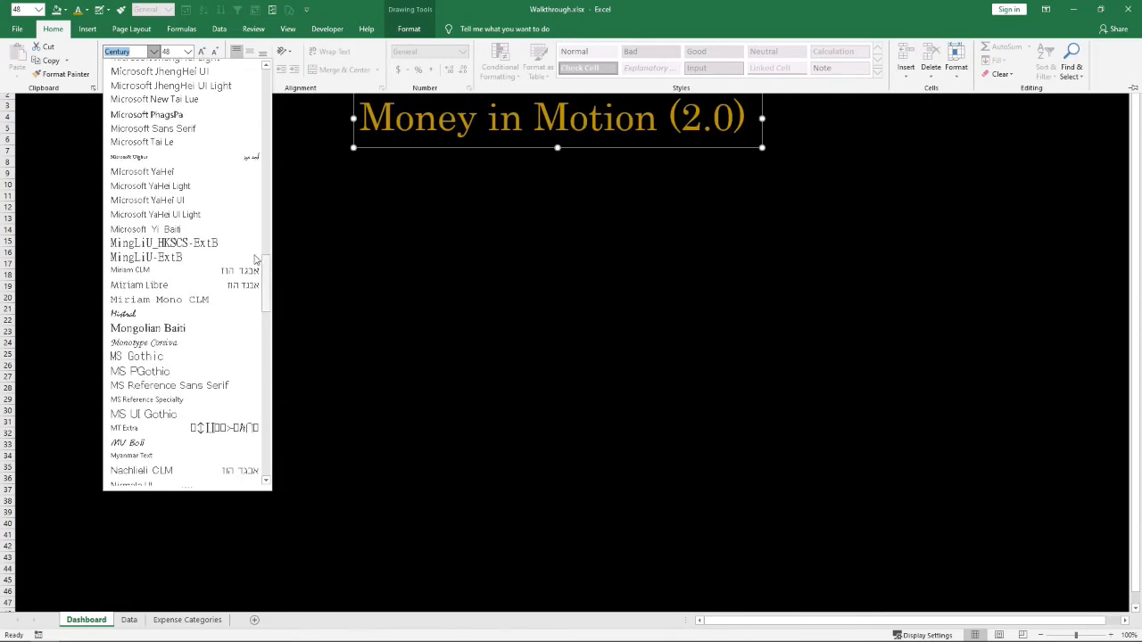
pyautogui.click(150, 343)
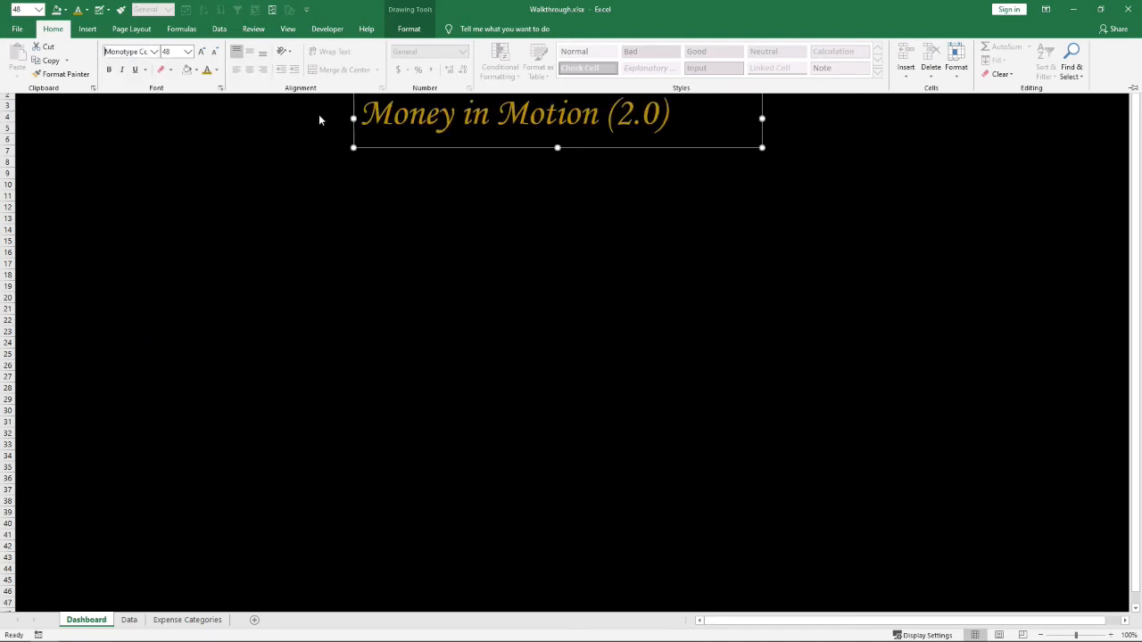
pyautogui.click(216, 70)
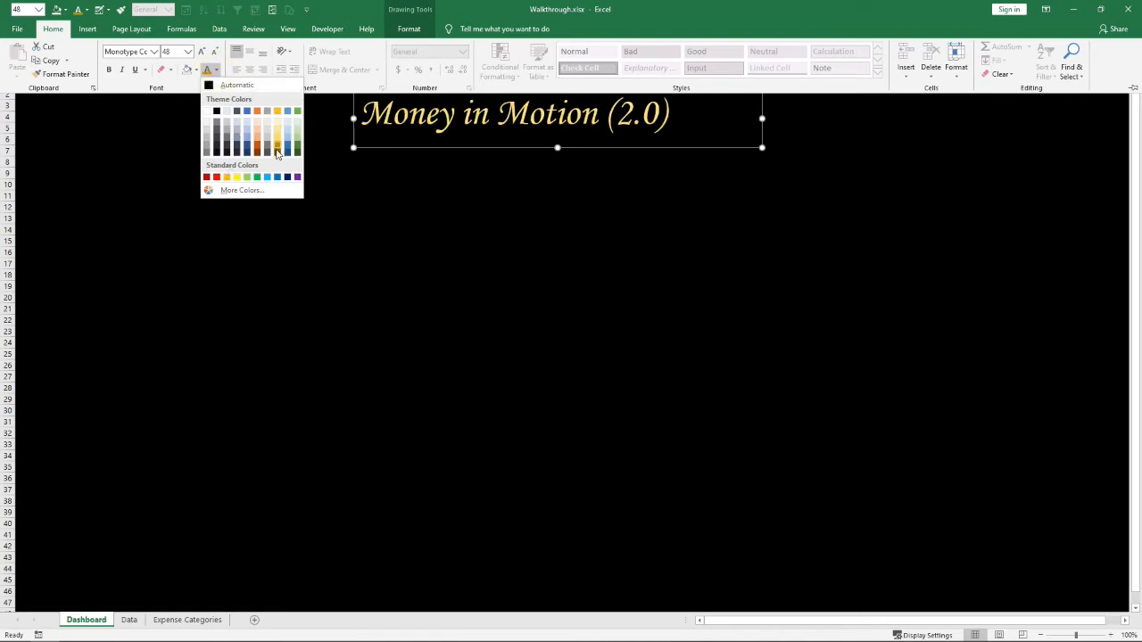
pyautogui.click(278, 140)
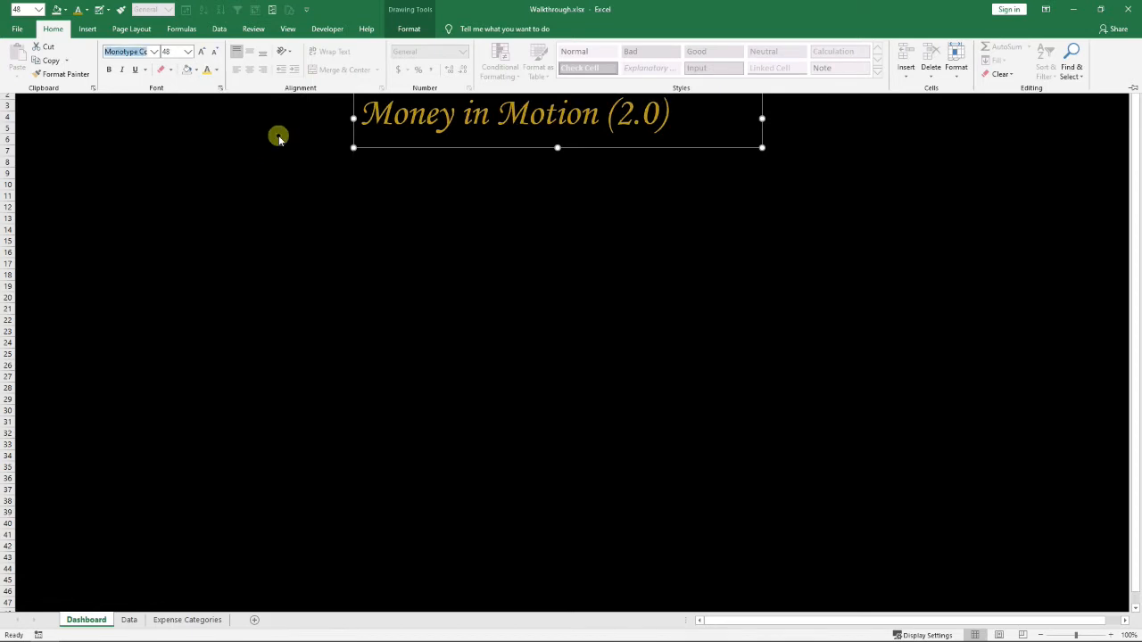
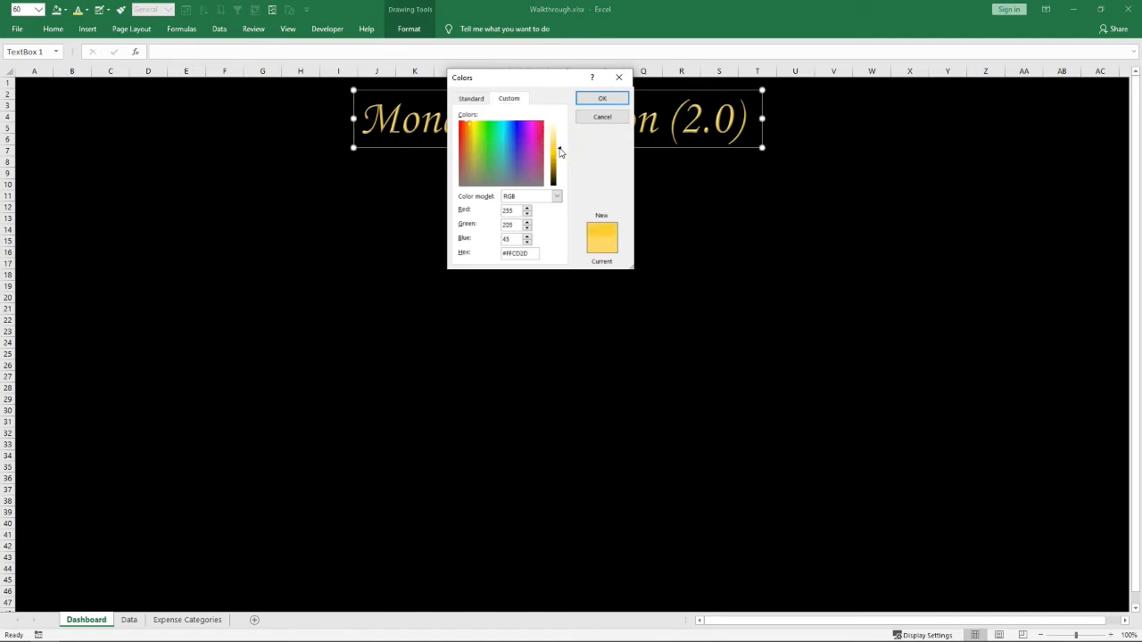
# Apply the custom gold color #FFCD2D to the title's styling and deselect the text box
pyautogui.click(602, 98)
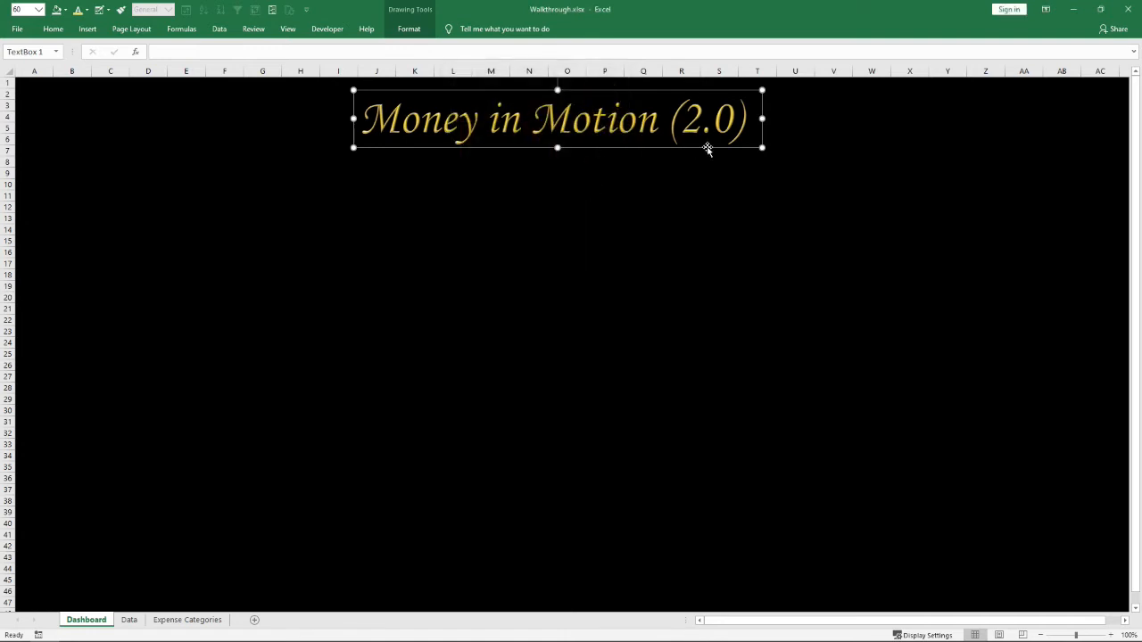
pyautogui.click(535, 120)
pyautogui.click(413, 237)
pyautogui.click(426, 126)
pyautogui.click(410, 277)
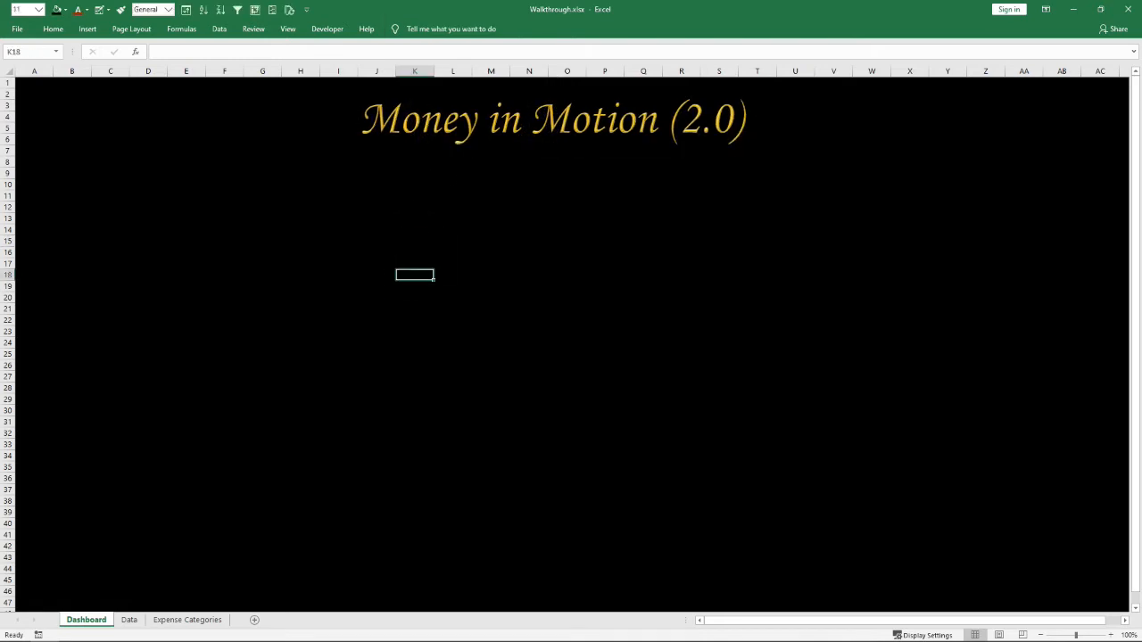
pyautogui.click(410, 325)
pyautogui.click(257, 173)
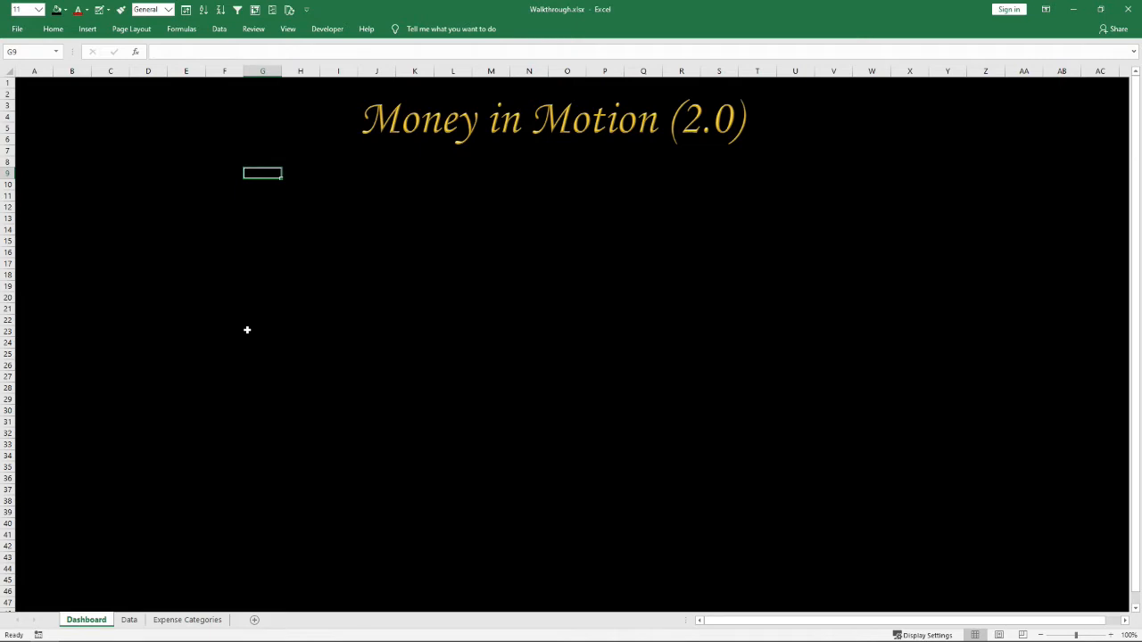
# Move the title text box up to the sheet's top edge and slightly right, then deselect it
pyautogui.click(466, 125)
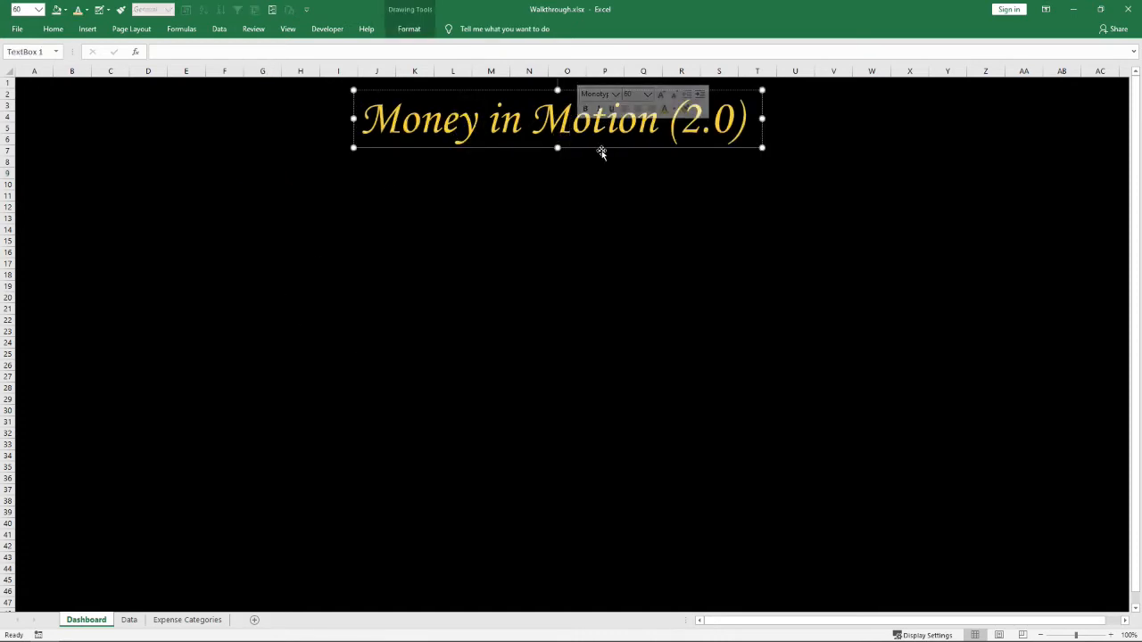
pyautogui.click(599, 149)
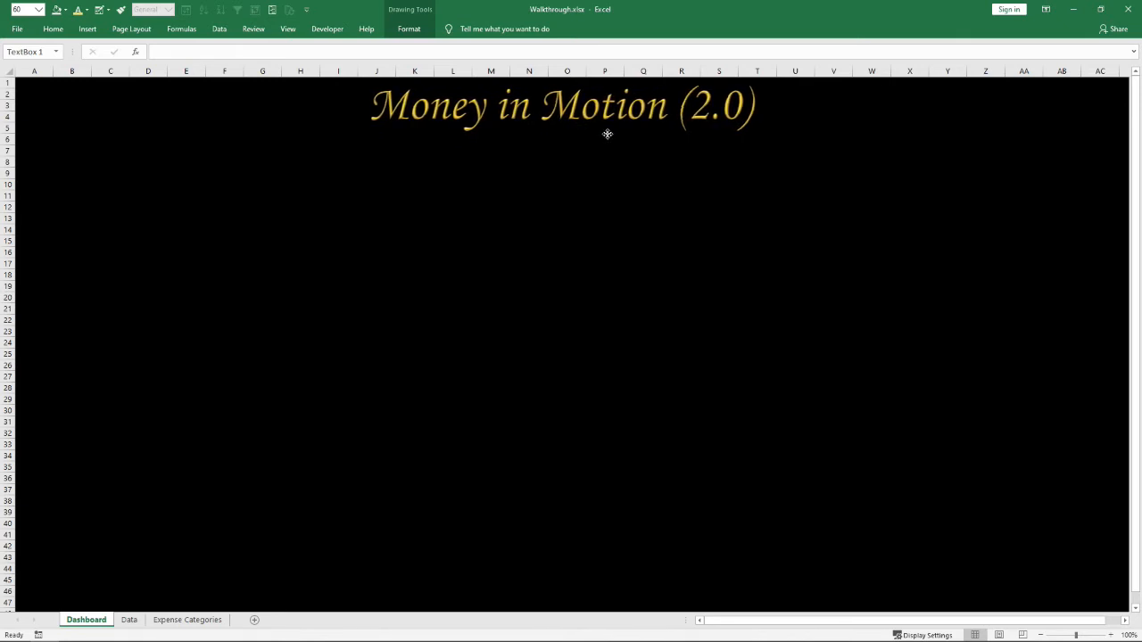
pyautogui.click(607, 134)
pyautogui.click(409, 320)
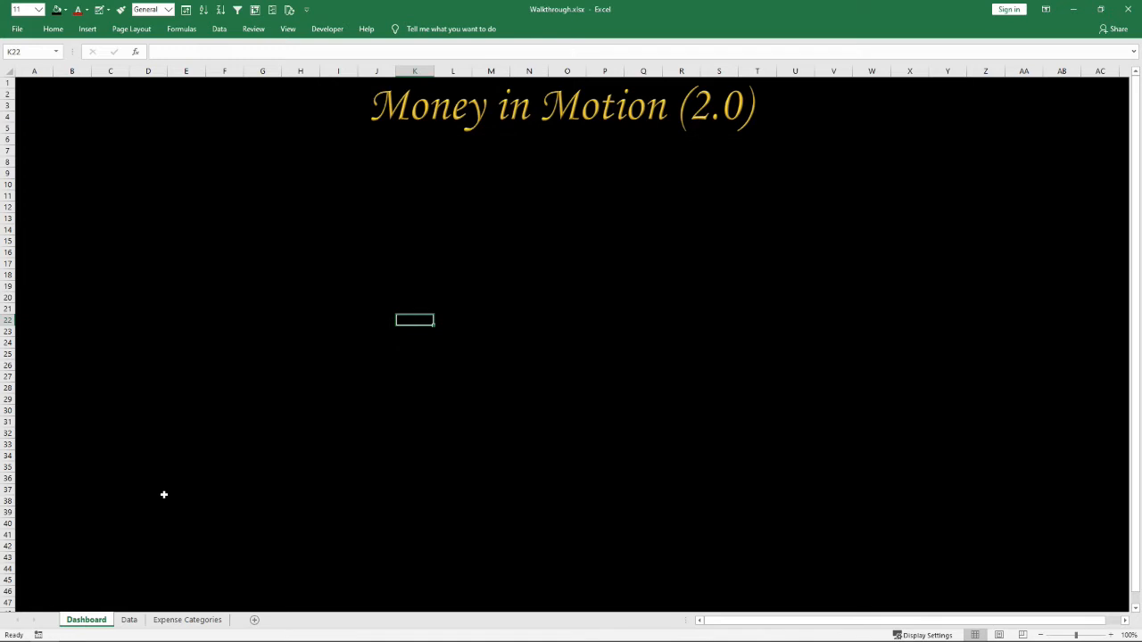
# Add a new sheet after the Data sheet and name it PT1 Spending by Category
pyautogui.click(128, 619)
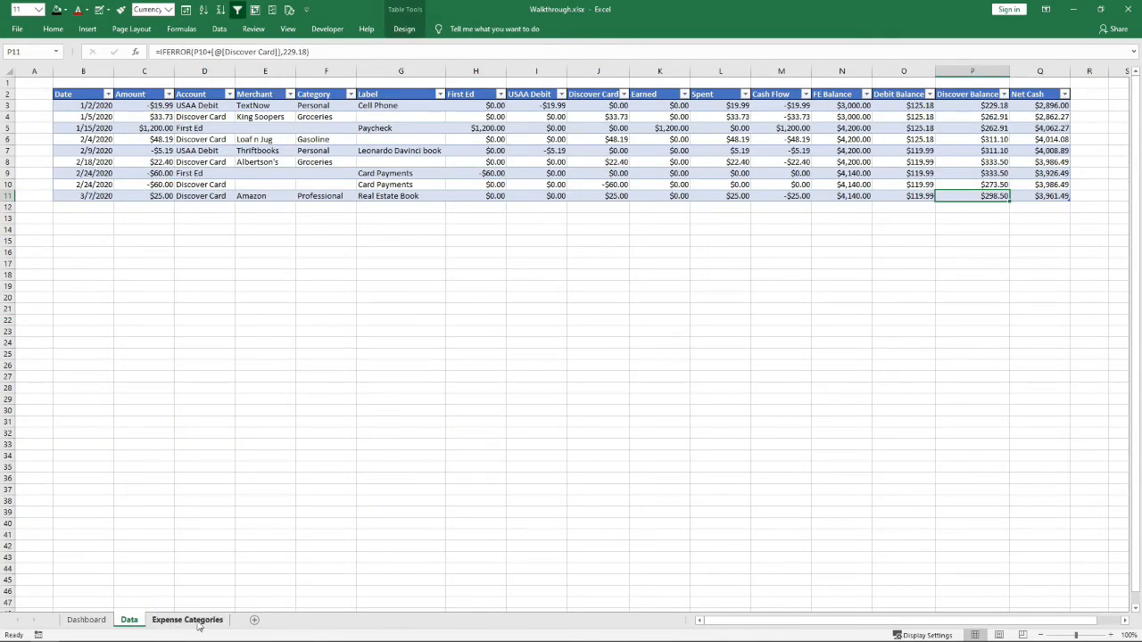
pyautogui.click(255, 620)
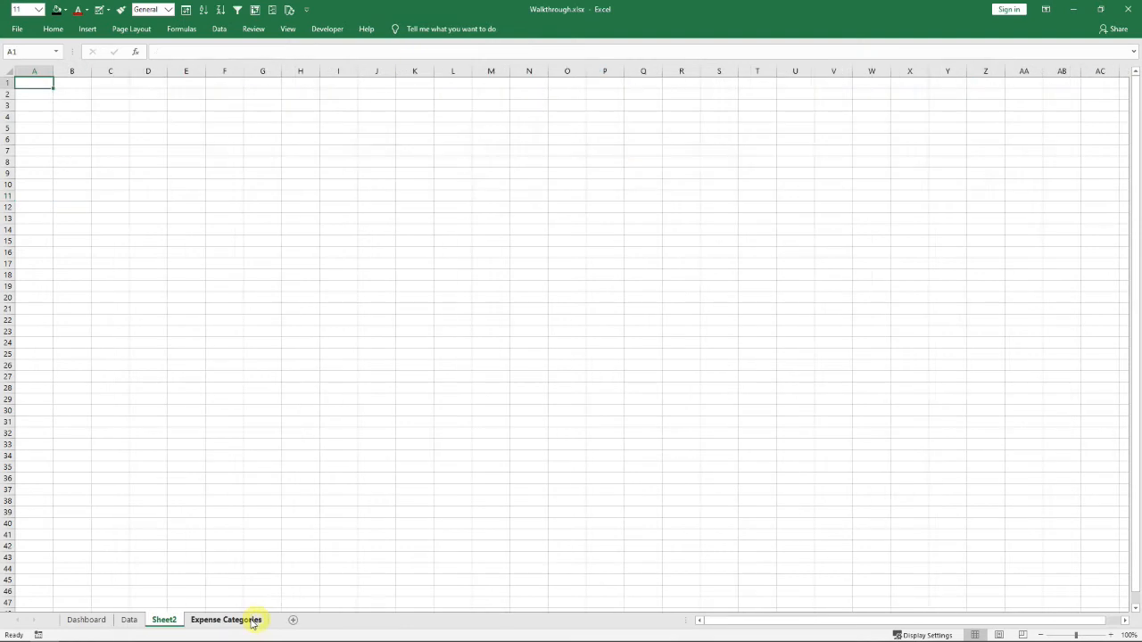
pyautogui.doubleClick(163, 619)
pyautogui.write('PT1')
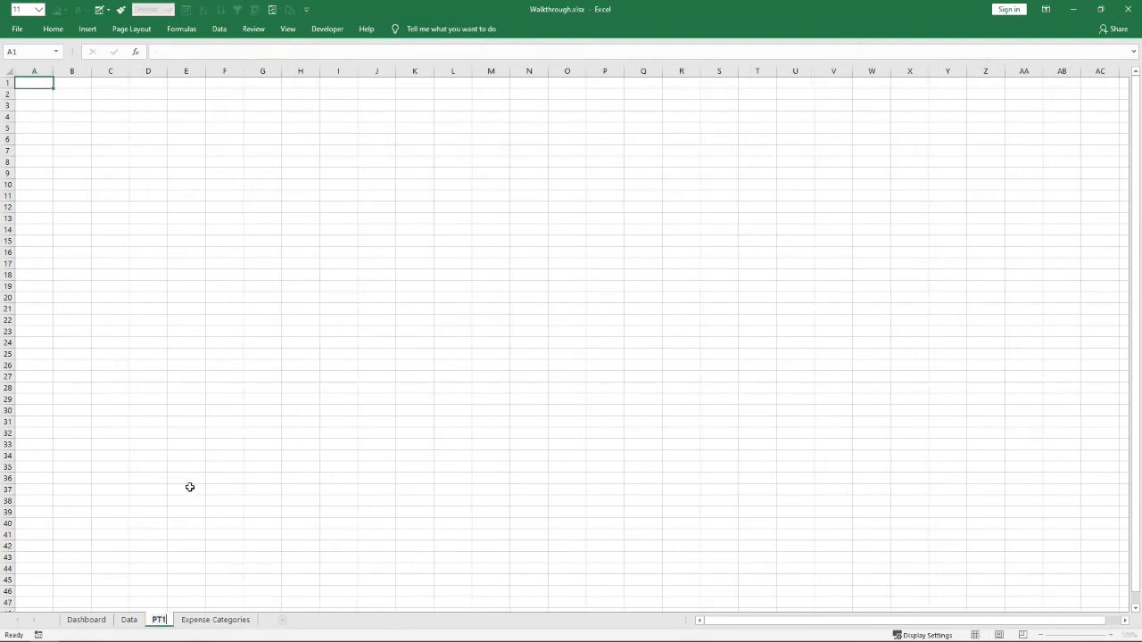
pyautogui.write(' Spending')
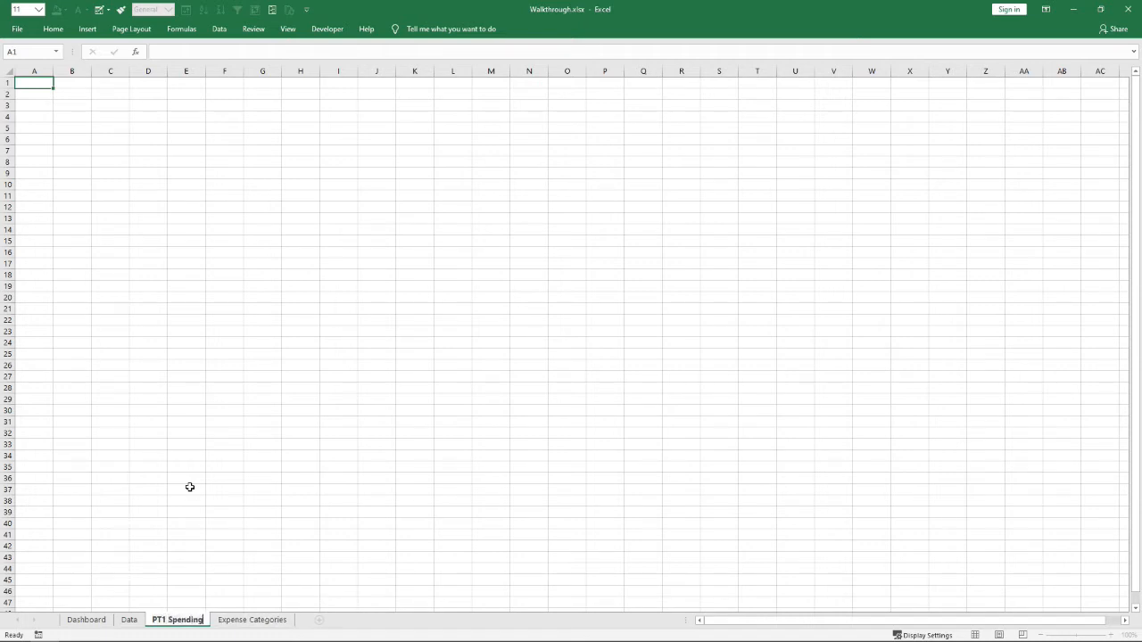
pyautogui.press('Return')
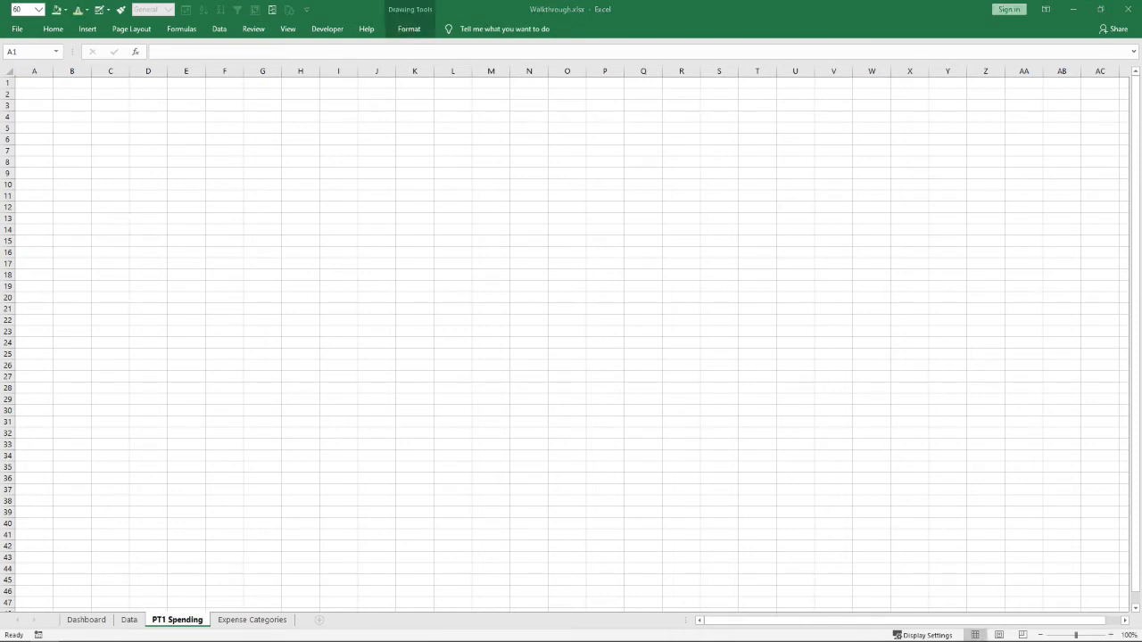
pyautogui.click(190, 552)
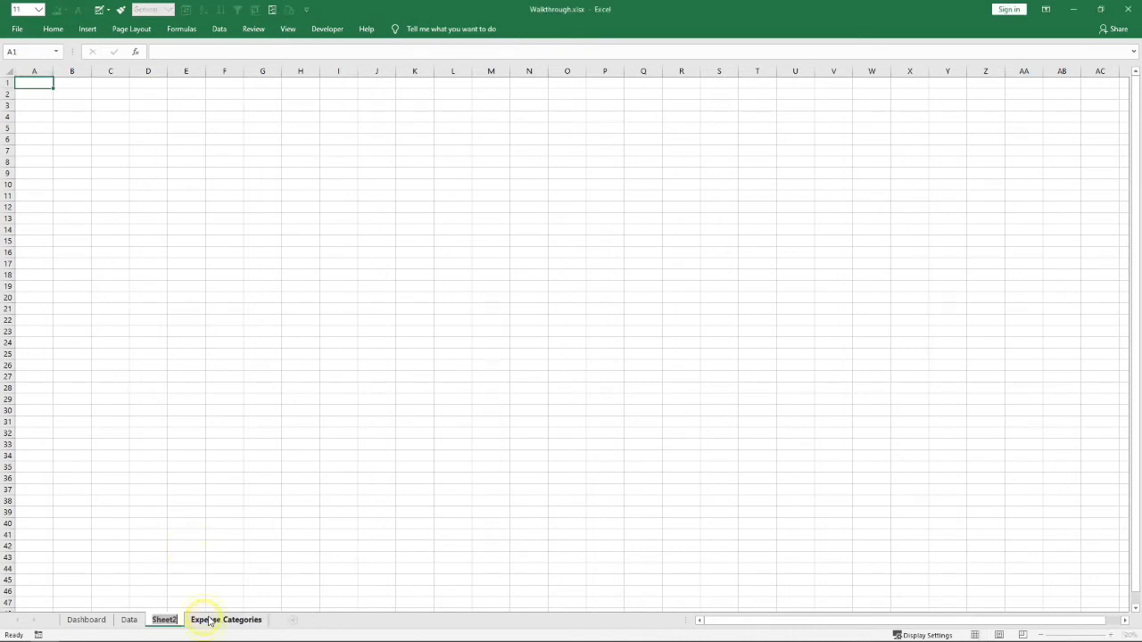
pyautogui.write('PT1 Spending by Category')
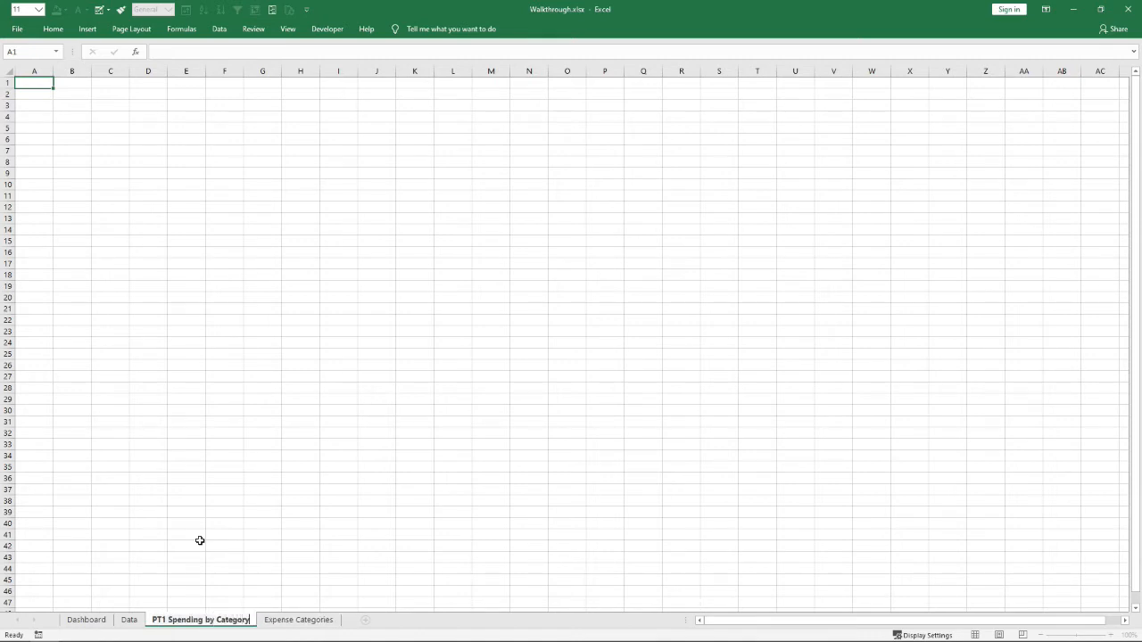
pyautogui.press('Return')
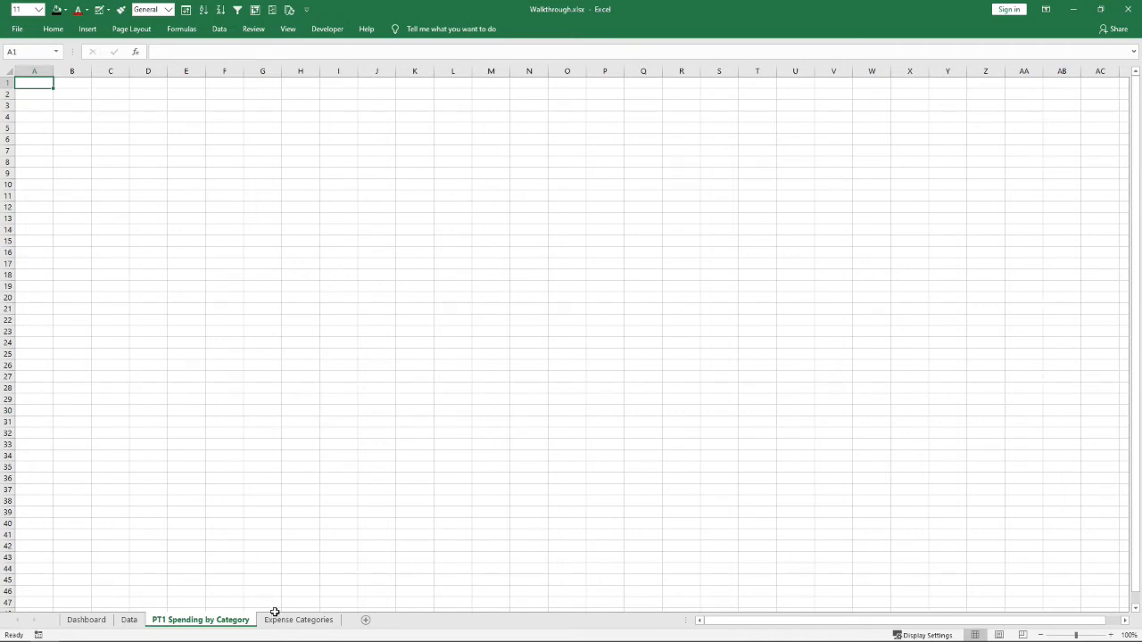
# Add another sheet after PT1 Spending by Category and name it PT2 Cash Flow
pyautogui.click(365, 619)
pyautogui.doubleClick(279, 620)
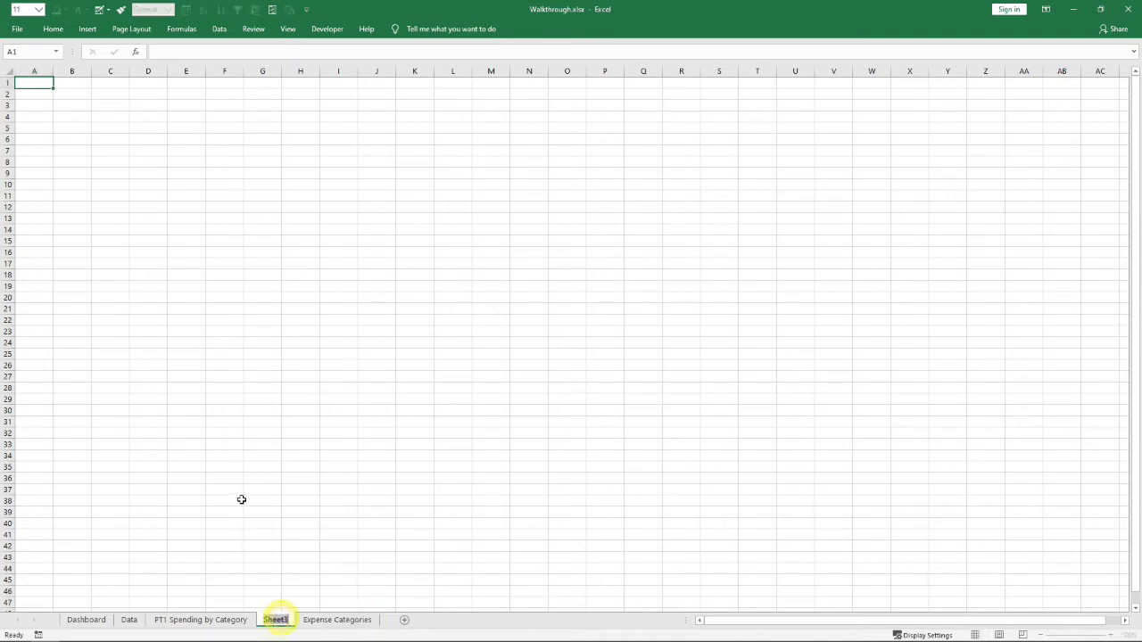
pyautogui.write('PT2')
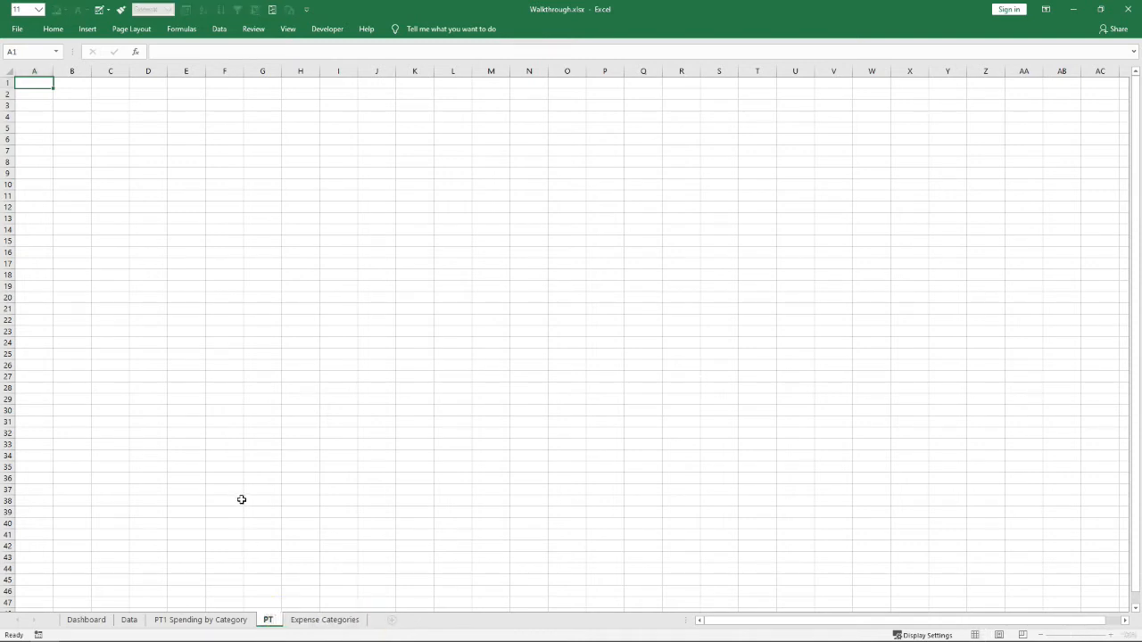
pyautogui.press('Return')
pyautogui.write('Cash Flow')
pyautogui.press('Return')
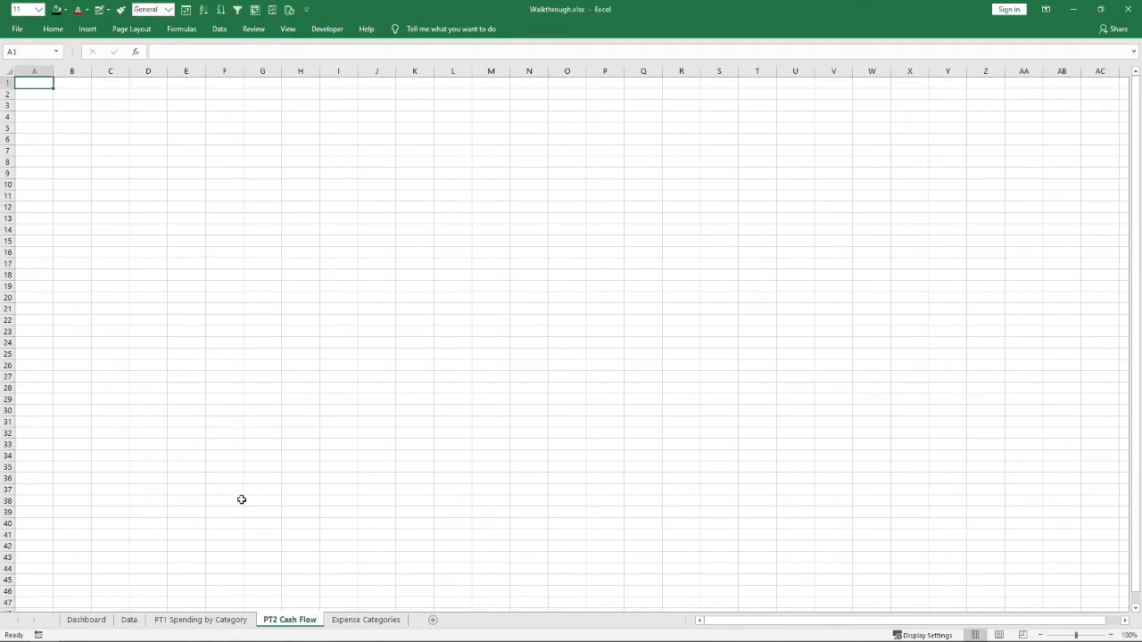
# Switch to the Money.xlsm workbook and view its PT1 Spending by Category sheet as a reference
pyautogui.click(94, 621)
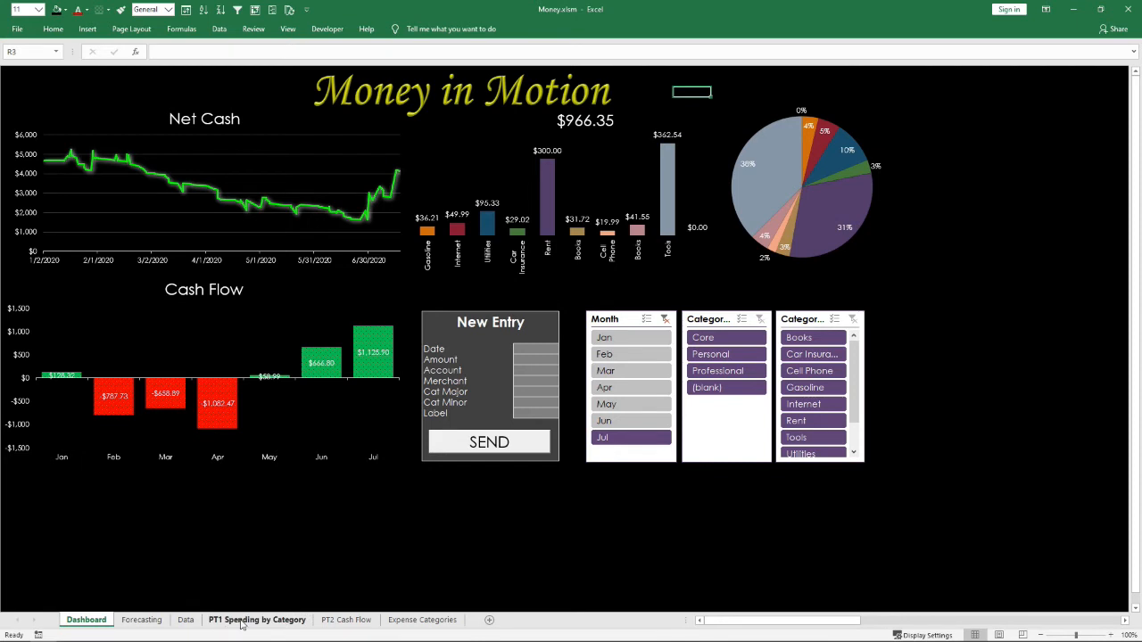
pyautogui.click(241, 622)
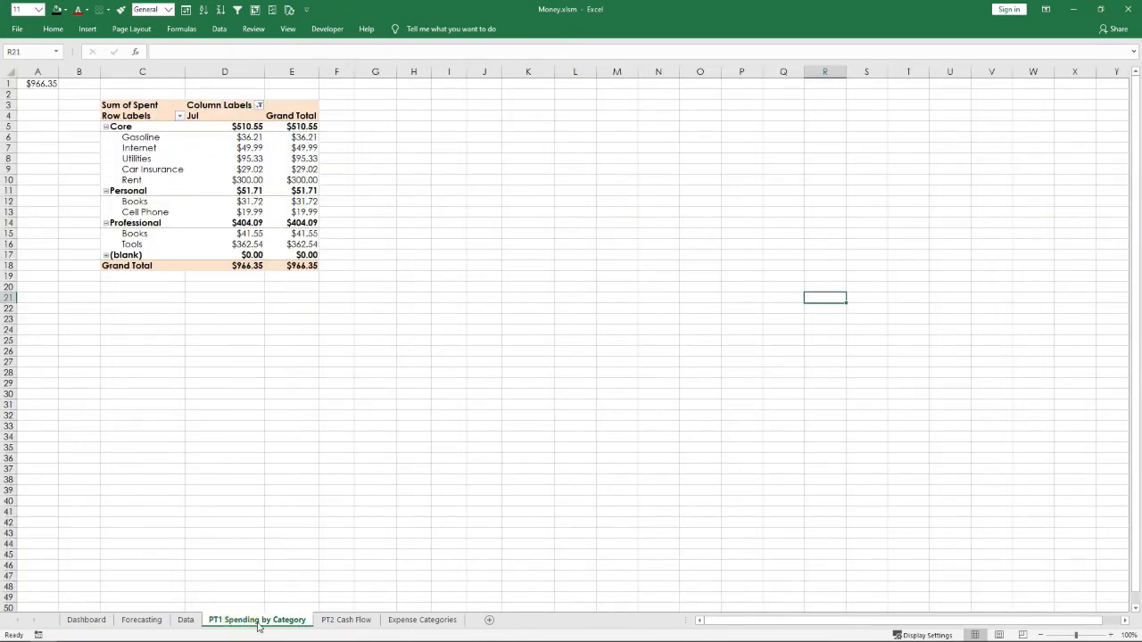
# View the PT2 Cash Flow sheet in Money.xlsm as a reference and return to its Dashboard
pyautogui.click(347, 622)
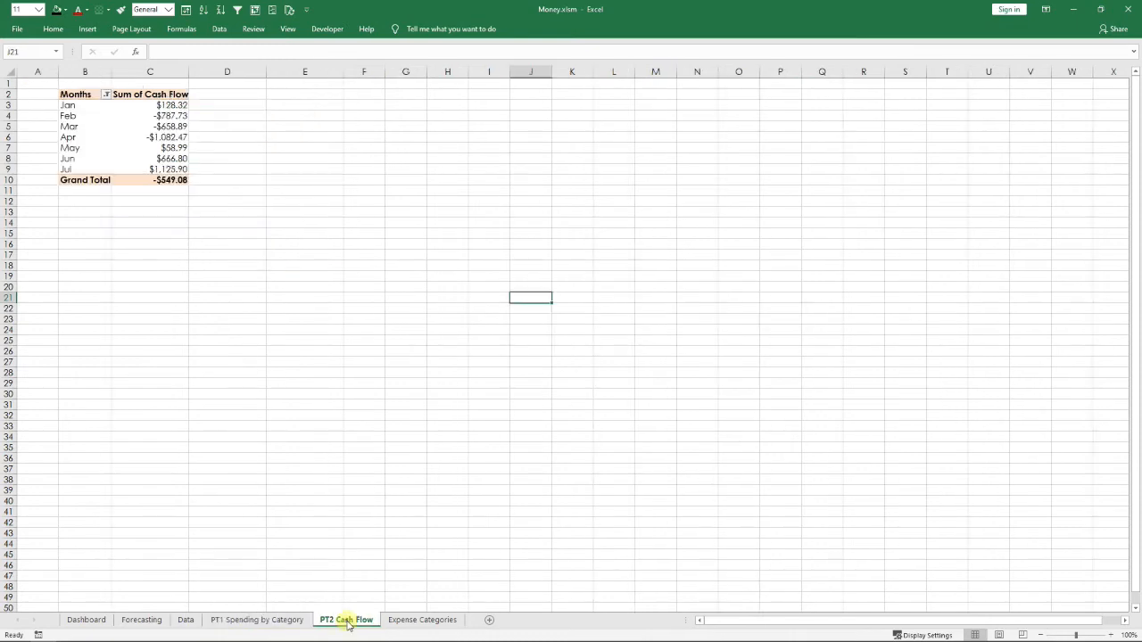
pyautogui.click(86, 621)
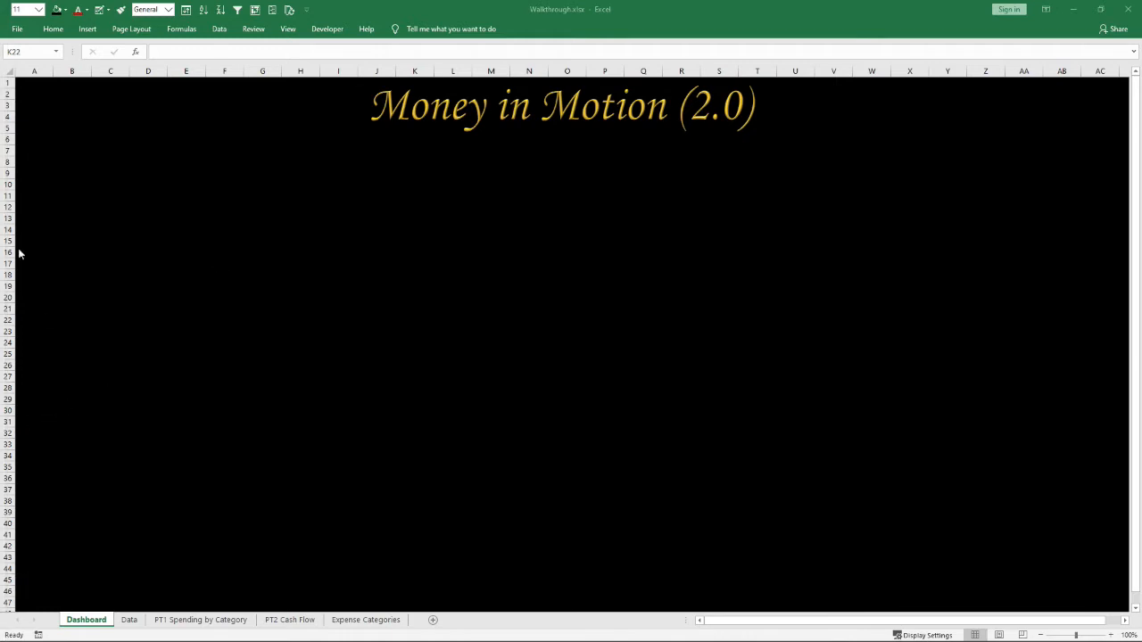
# In Walkthrough.xlsx, create a PivotTable from Table1 on the Data sheet, placed at cell B2 of the existing PT1 Spending by Category sheet
pyautogui.click(237, 619)
pyautogui.click(129, 619)
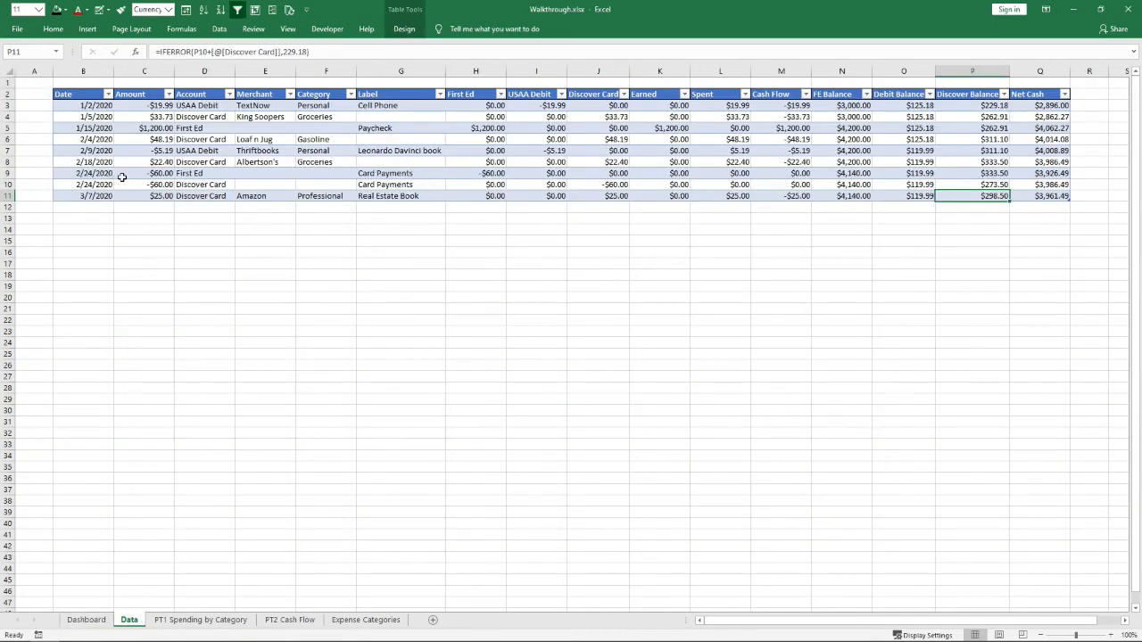
pyautogui.click(124, 174)
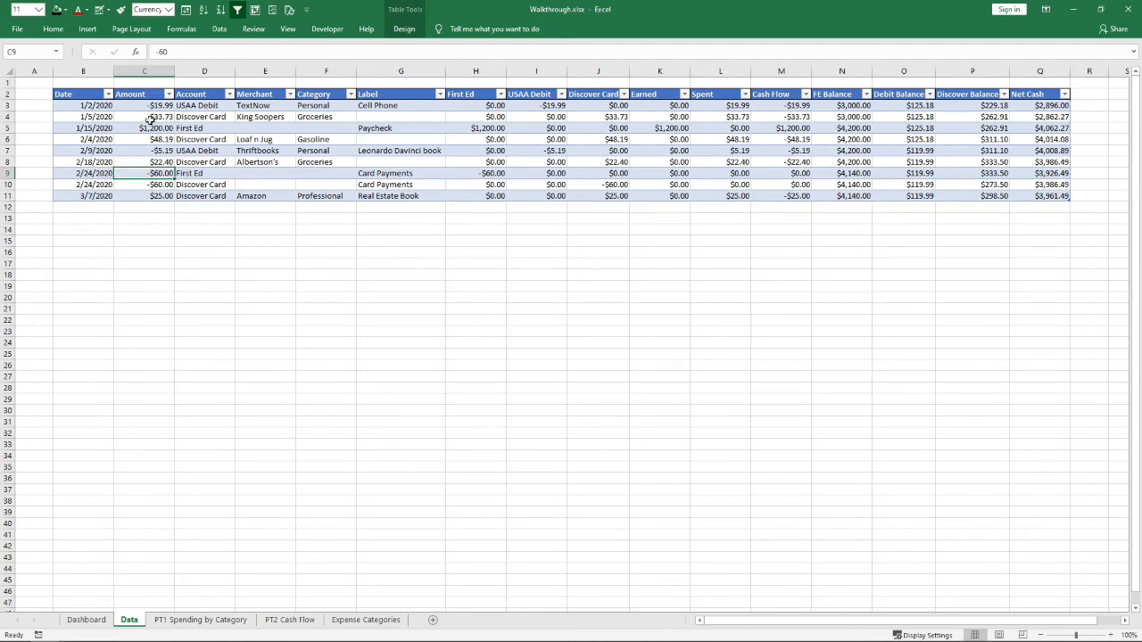
pyautogui.click(87, 29)
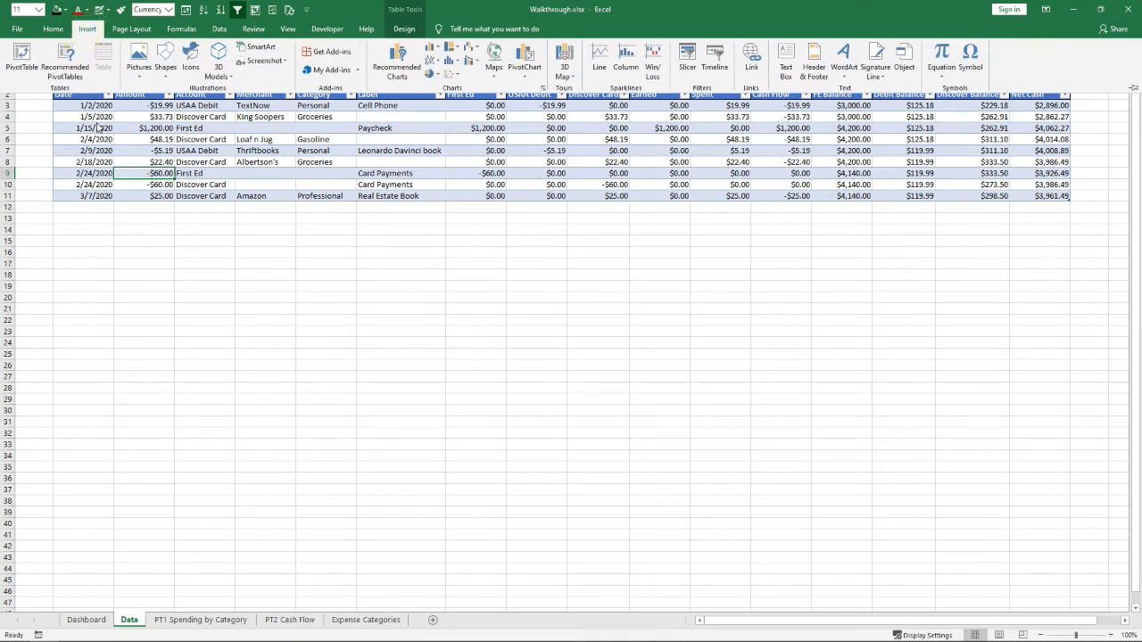
pyautogui.click(21, 62)
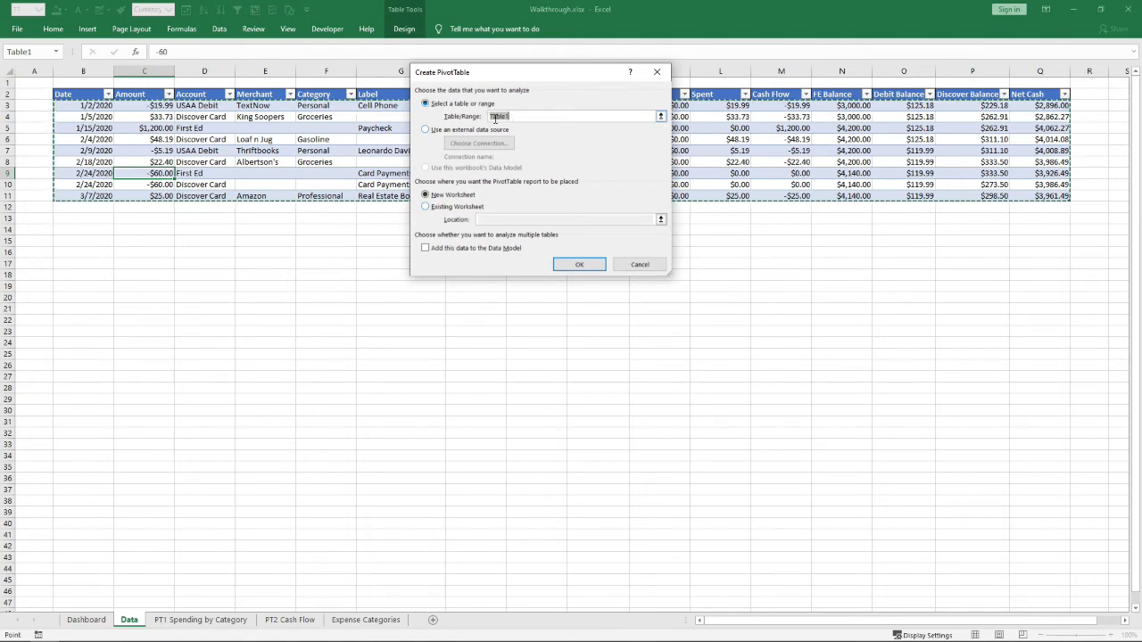
pyautogui.click(425, 207)
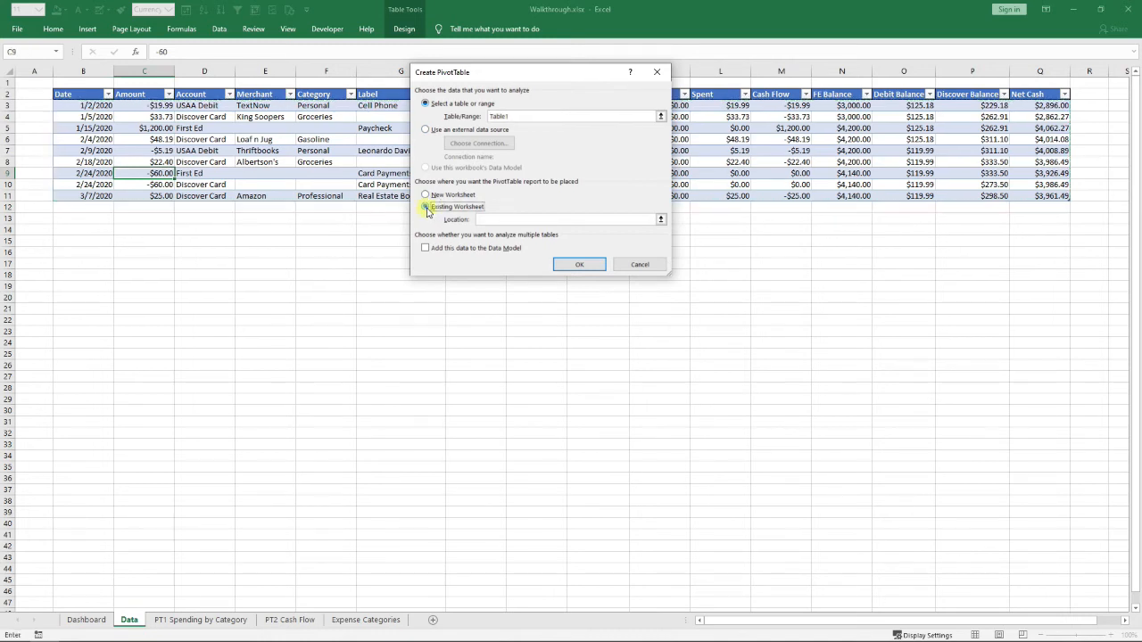
pyautogui.click(489, 220)
pyautogui.click(181, 624)
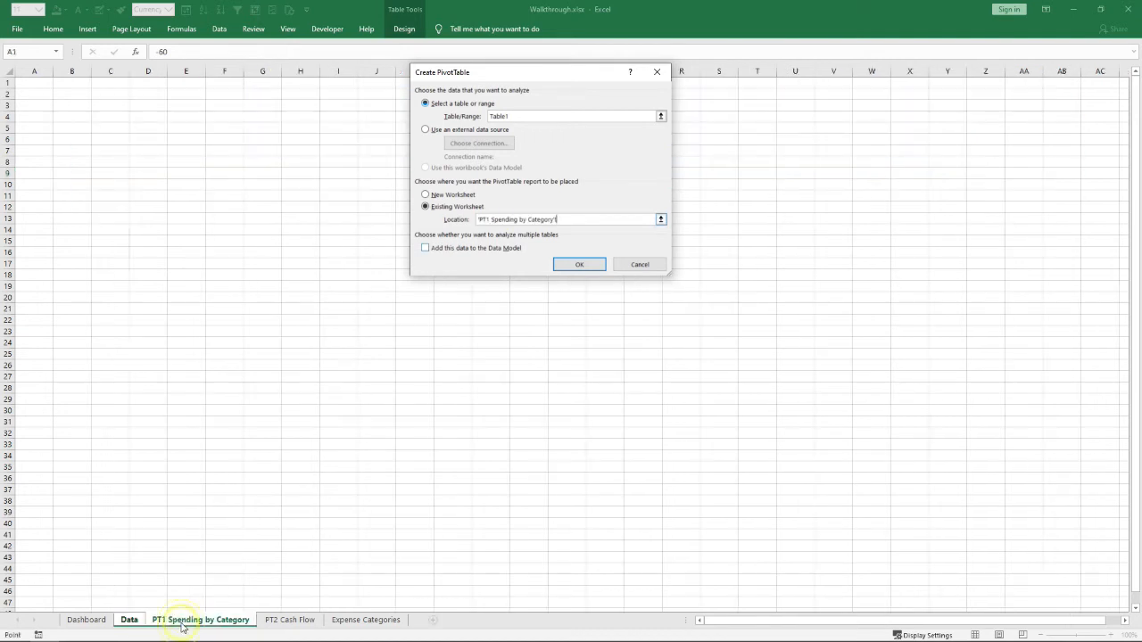
pyautogui.click(72, 93)
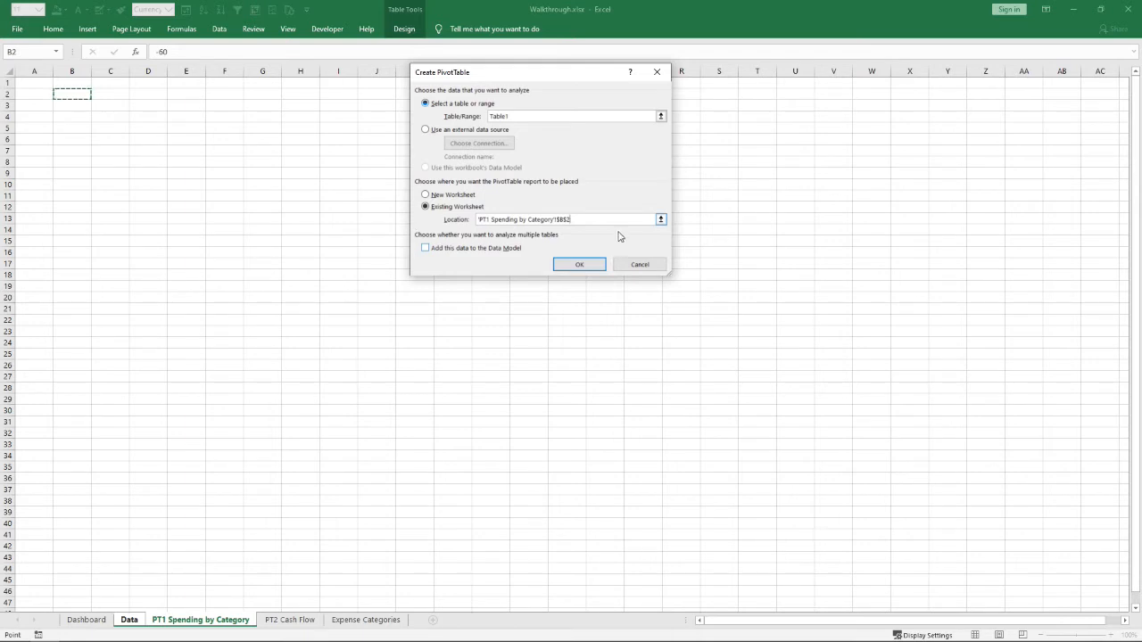
pyautogui.click(576, 264)
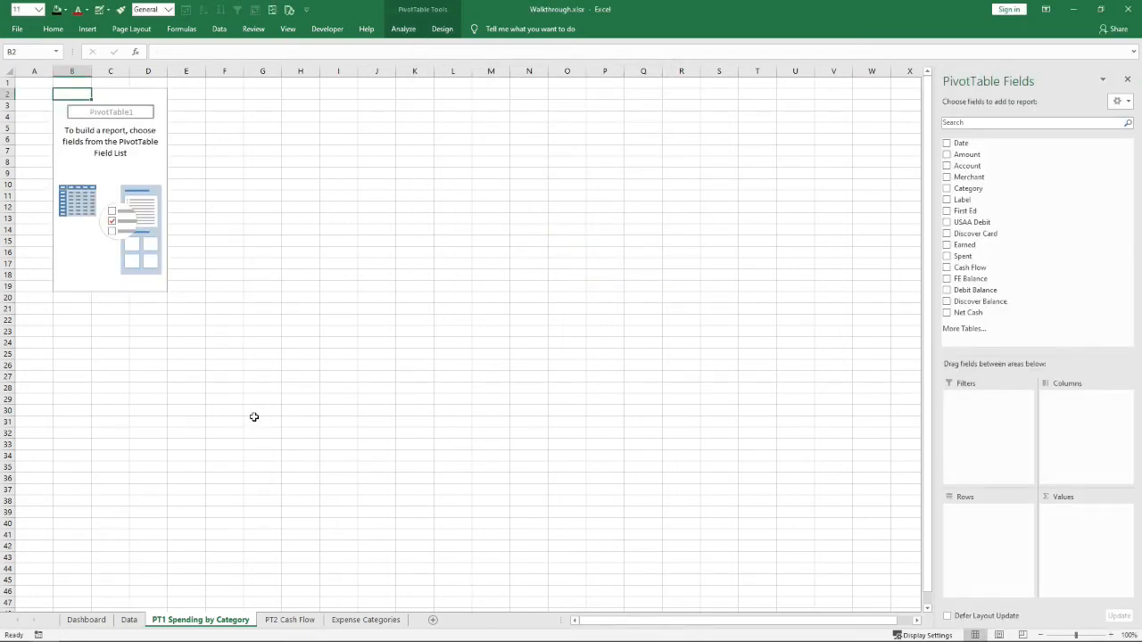
# Review the Data and Dashboard sheets and add the Category field to the rows of the PT1 Spending by Category pivot table
pyautogui.click(132, 620)
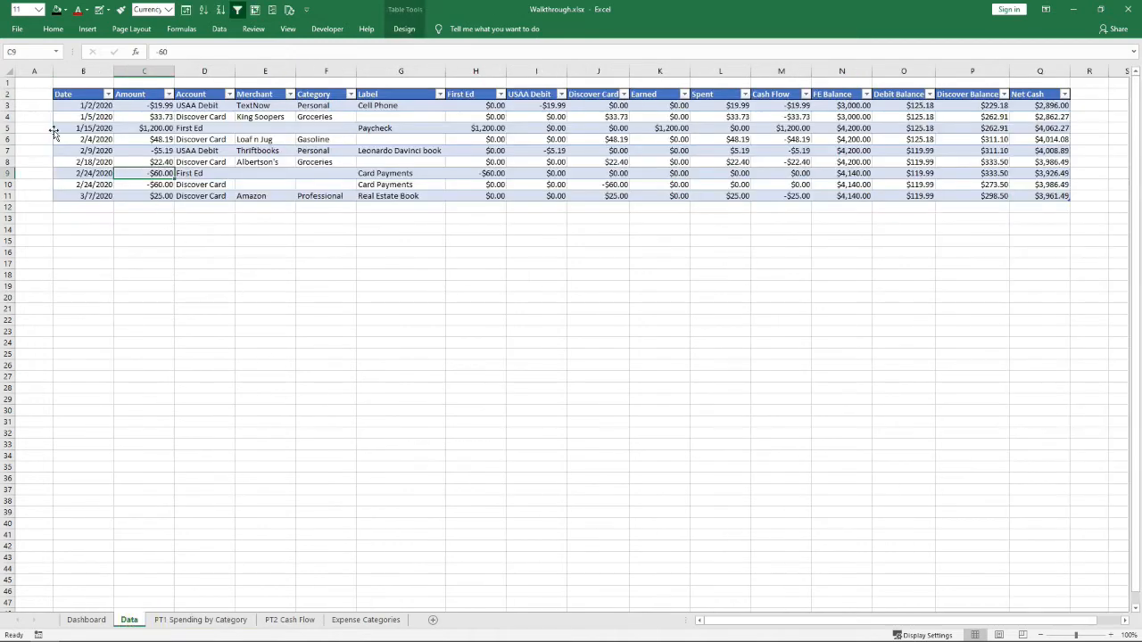
pyautogui.click(200, 621)
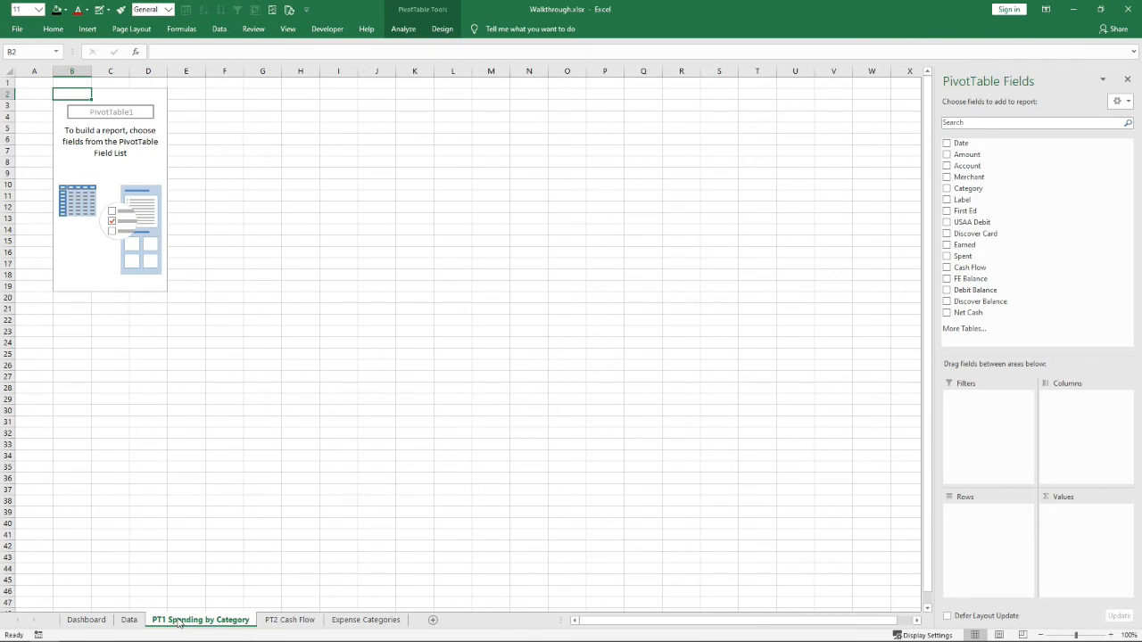
pyautogui.click(86, 619)
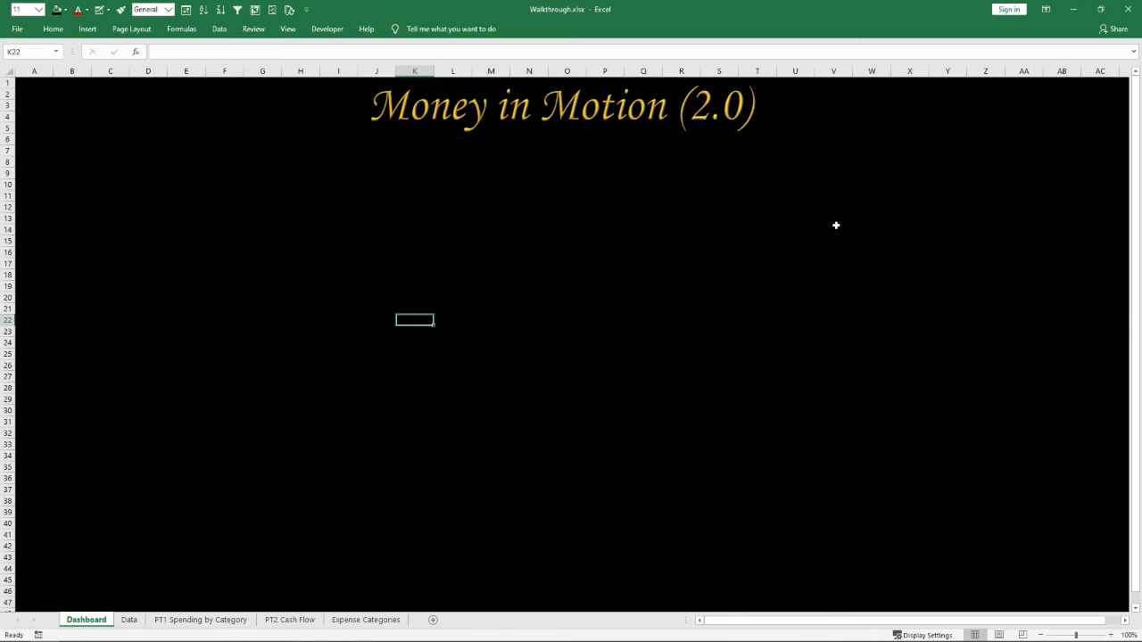
pyautogui.click(191, 623)
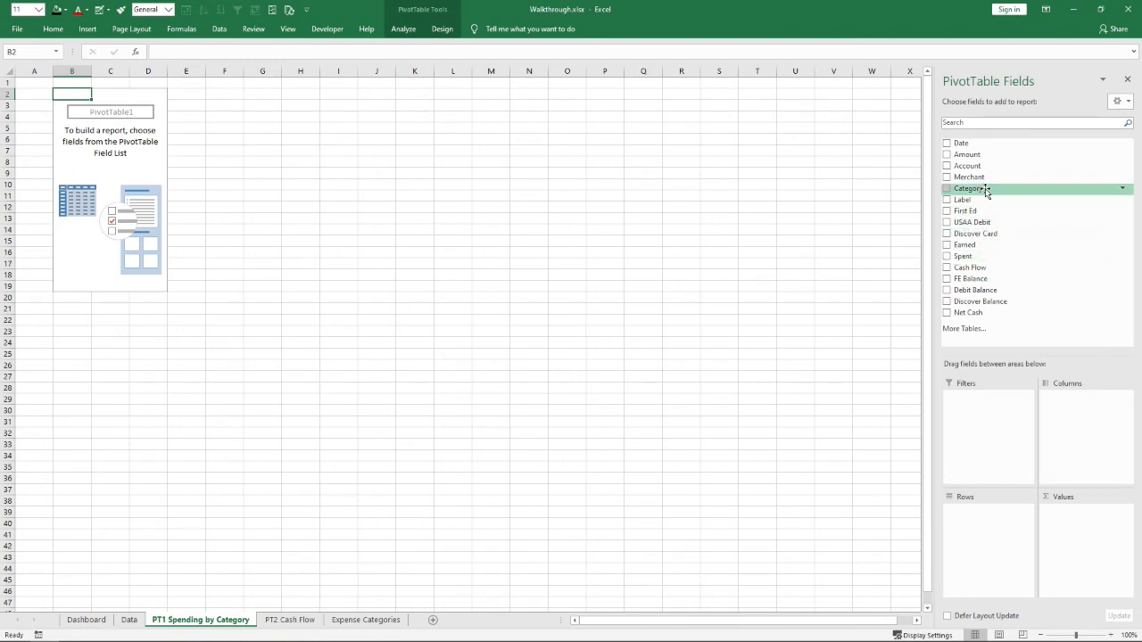
pyautogui.moveTo(983, 191); pyautogui.dragTo(975, 528)
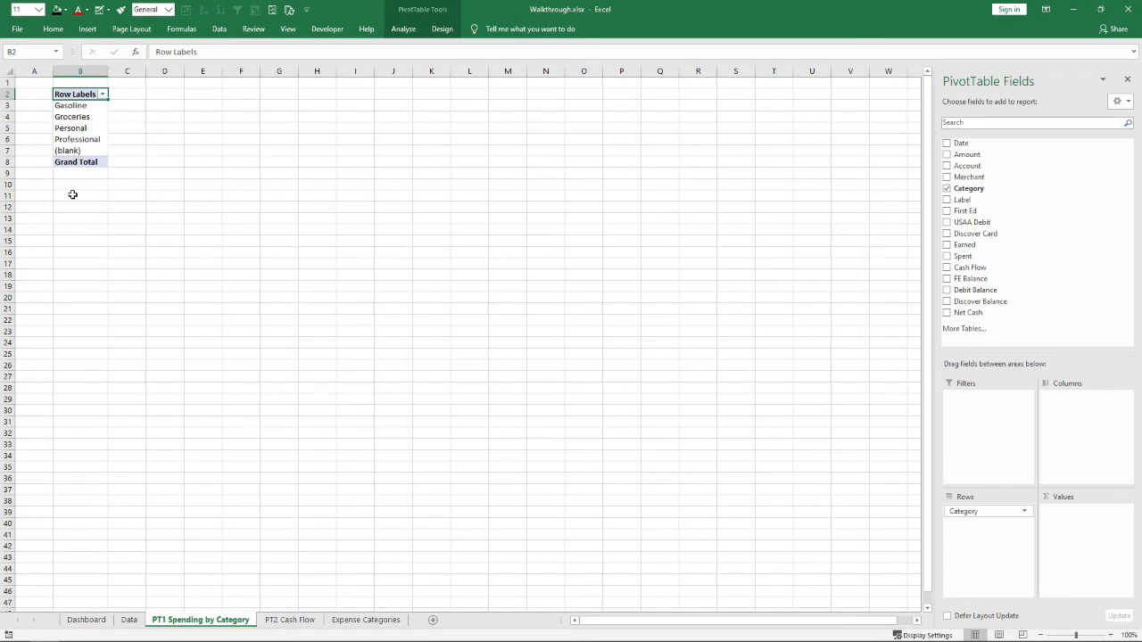
# Compare the row labels with the Data sheet's categories and add the Spent field to the pivot table's values as a sum
pyautogui.click(129, 619)
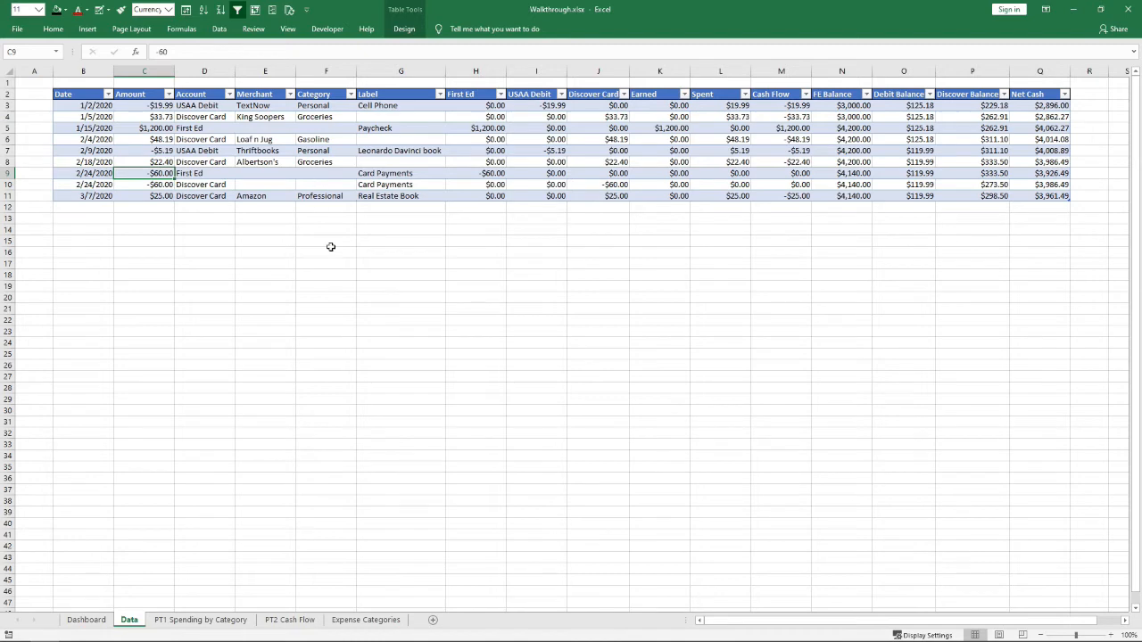
pyautogui.click(228, 619)
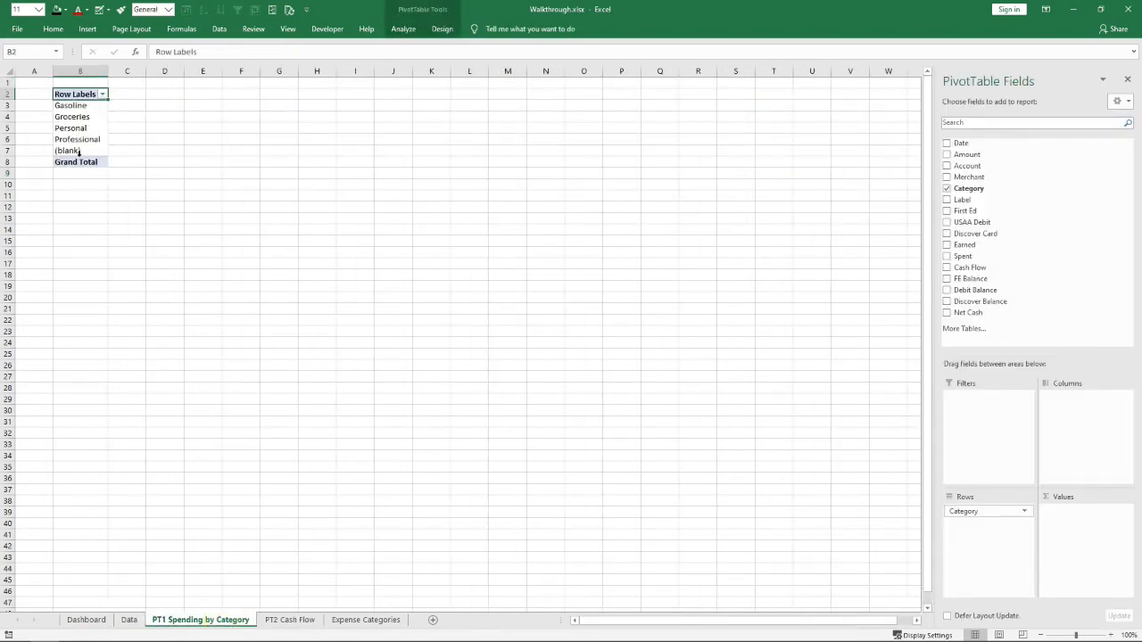
pyautogui.click(130, 621)
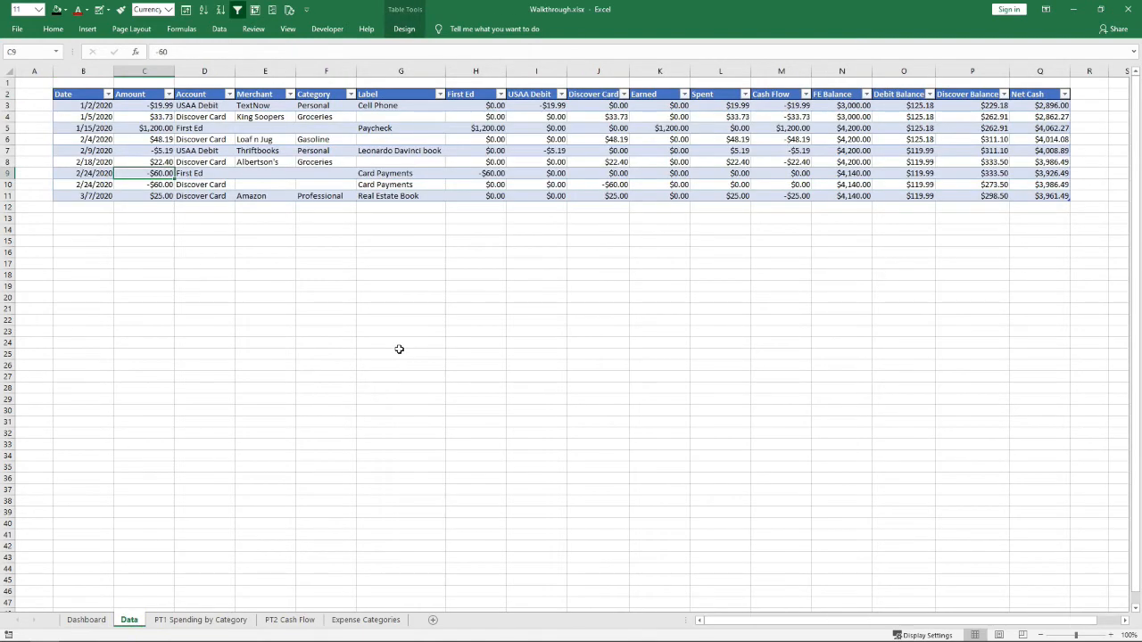
pyautogui.click(203, 620)
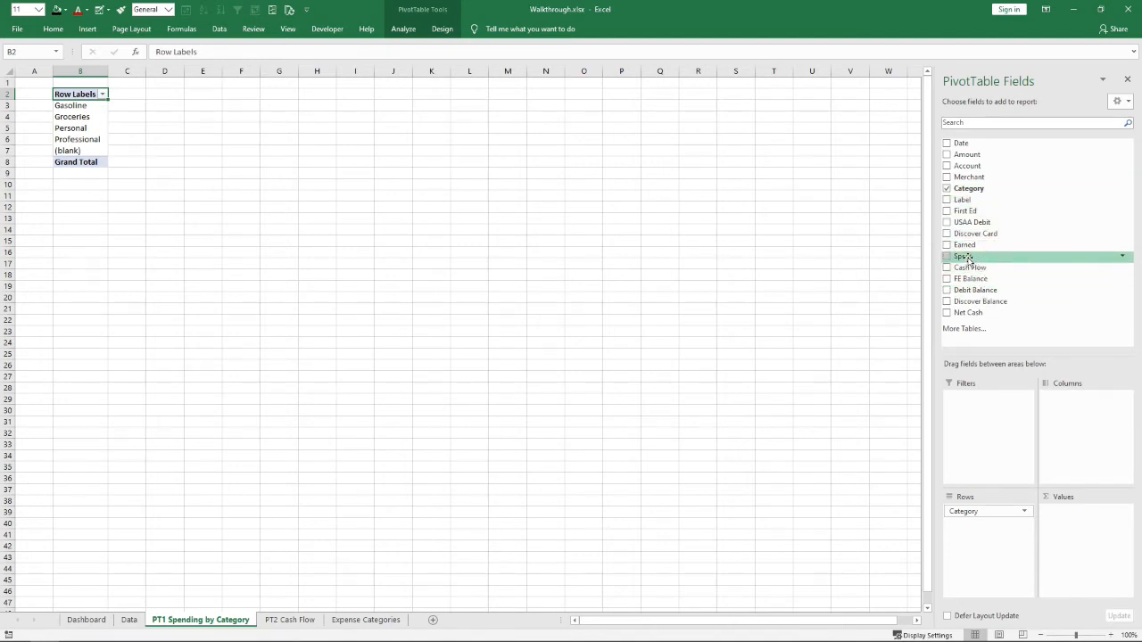
pyautogui.moveTo(968, 259); pyautogui.dragTo(1078, 518)
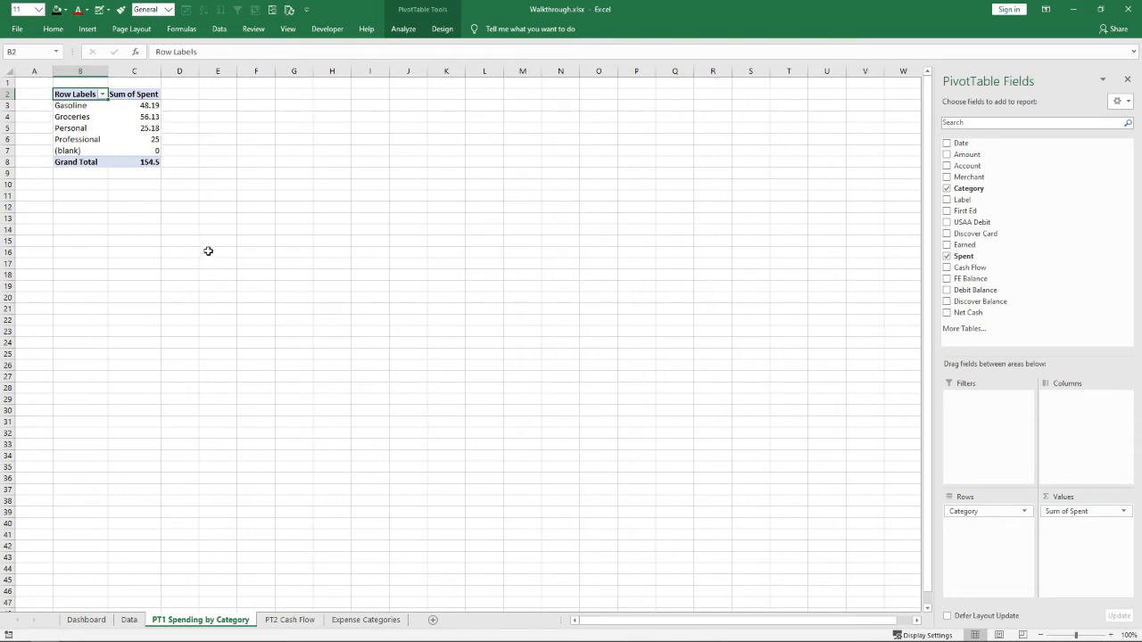
# Switch to Money.xlsm, filter its Dashboard by Jun and by May, and view the PT1 Spending by Category pivot table
pyautogui.moveTo(134, 129)
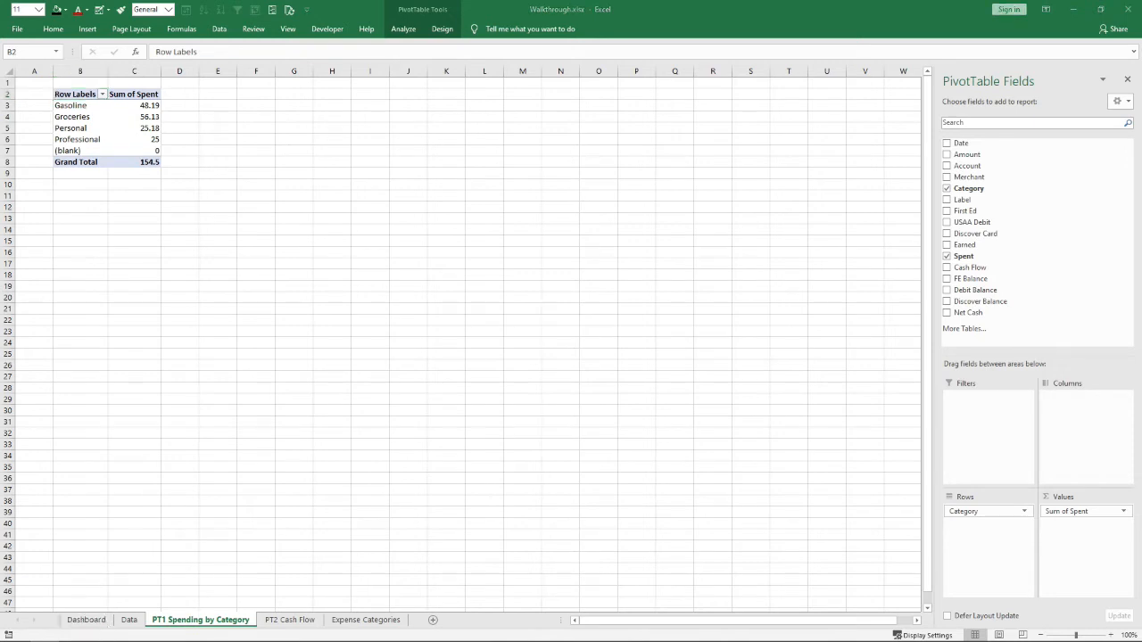
pyautogui.moveTo(272, 640); pyautogui.dragTo(480, 6)
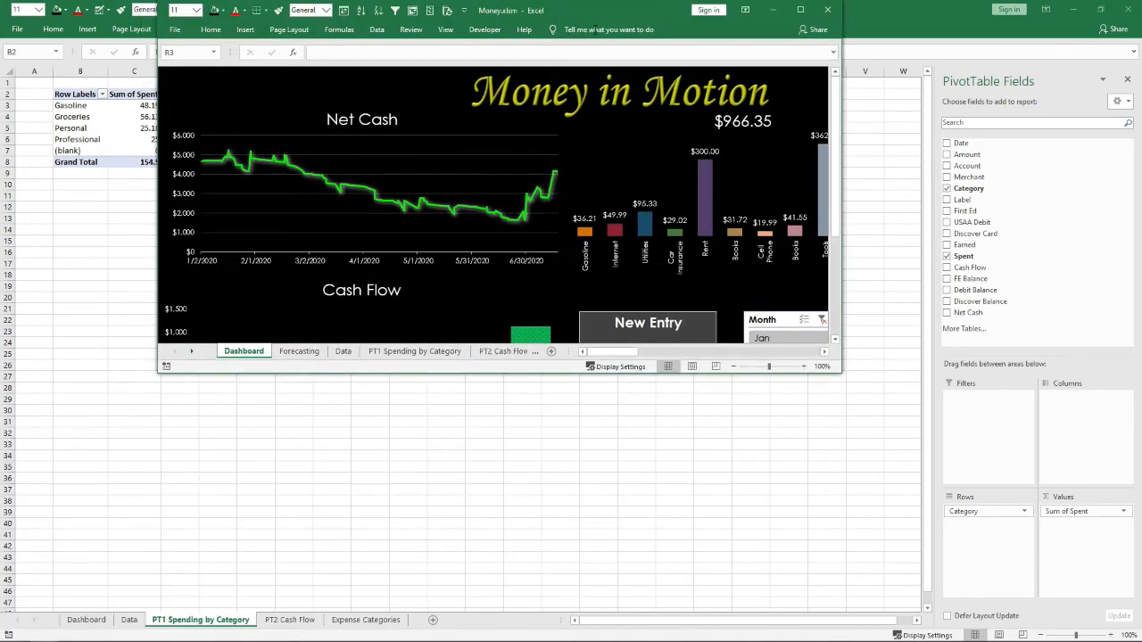
pyautogui.doubleClick(609, 15)
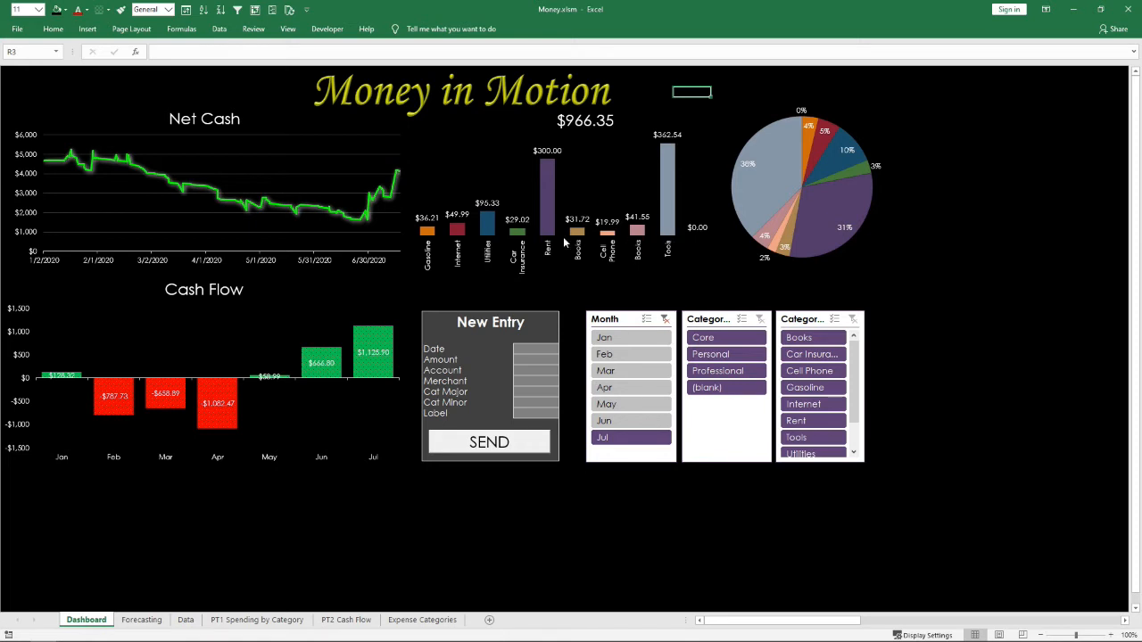
pyautogui.click(616, 420)
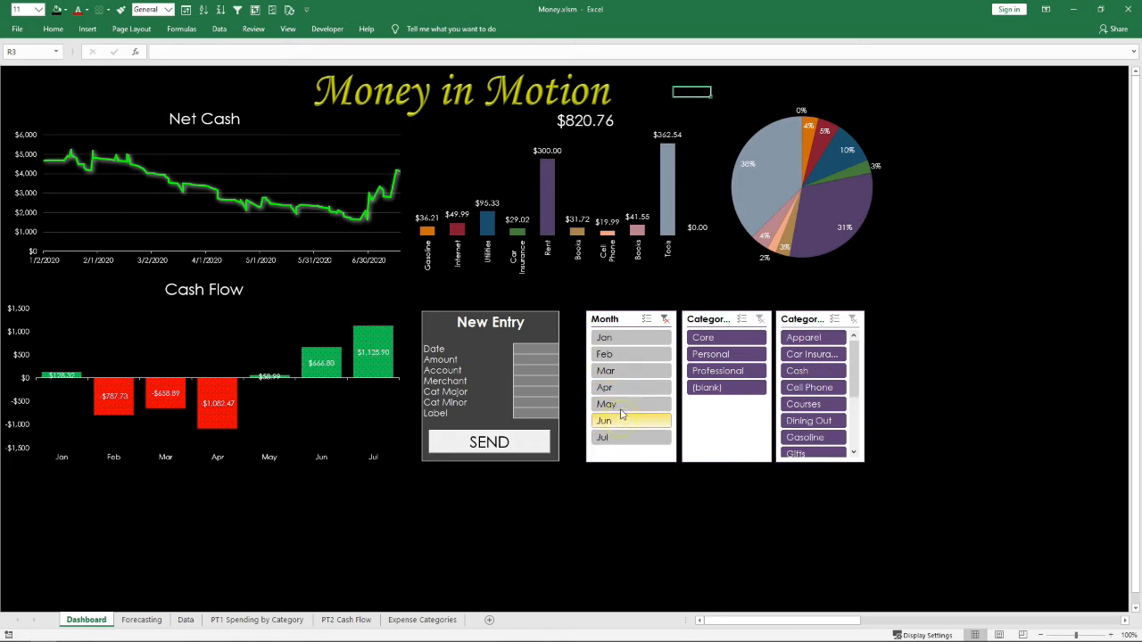
pyautogui.click(612, 405)
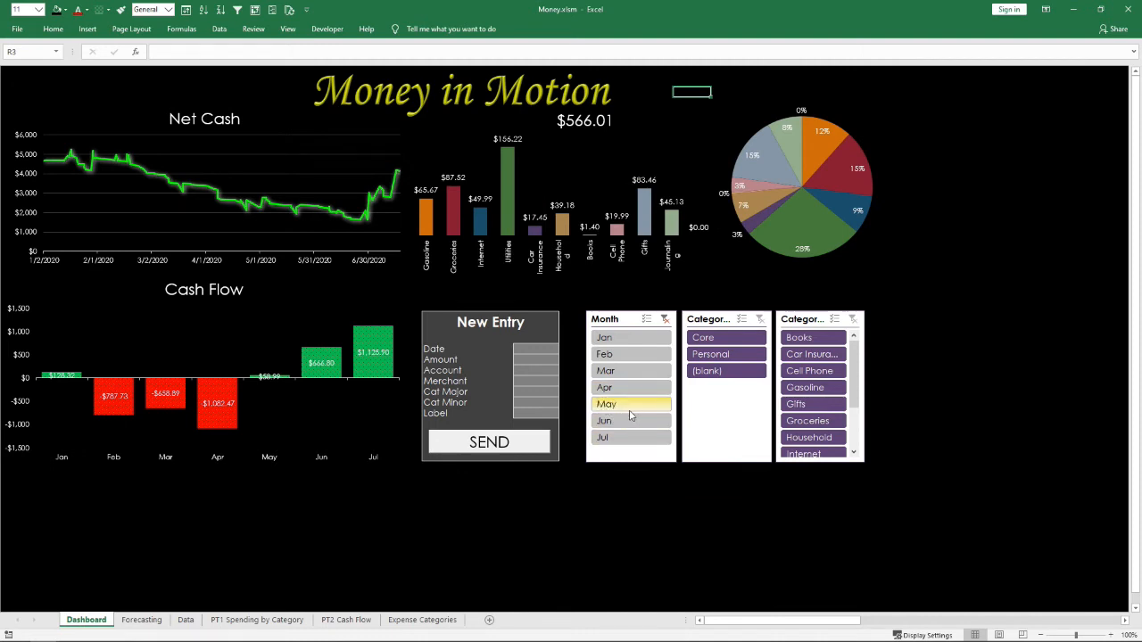
pyautogui.click(228, 622)
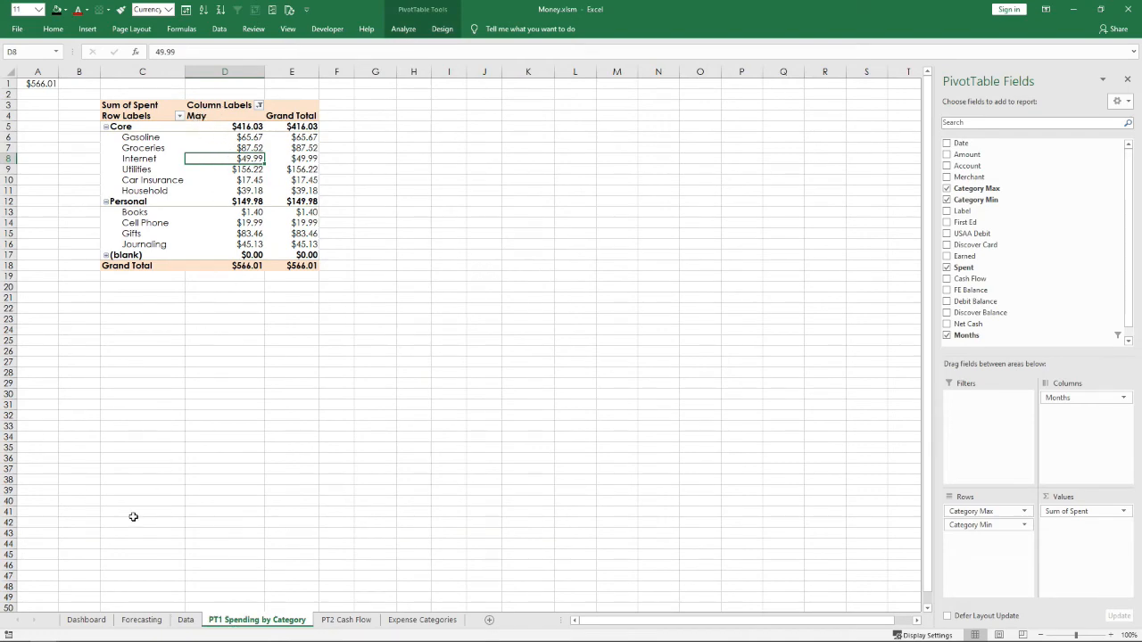
# Filter the Money.xlsm Dashboard by Mar, compare it with the PT1 Spending by Category sheet, and return to Walkthrough.xlsx
pyautogui.click(93, 623)
pyautogui.click(628, 374)
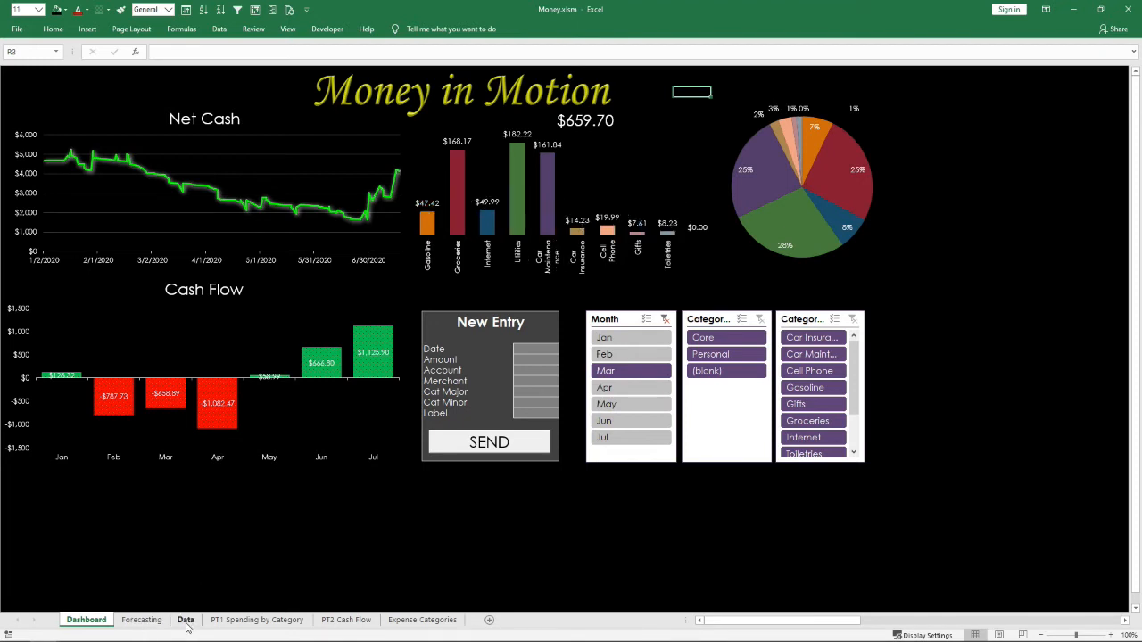
pyautogui.click(239, 622)
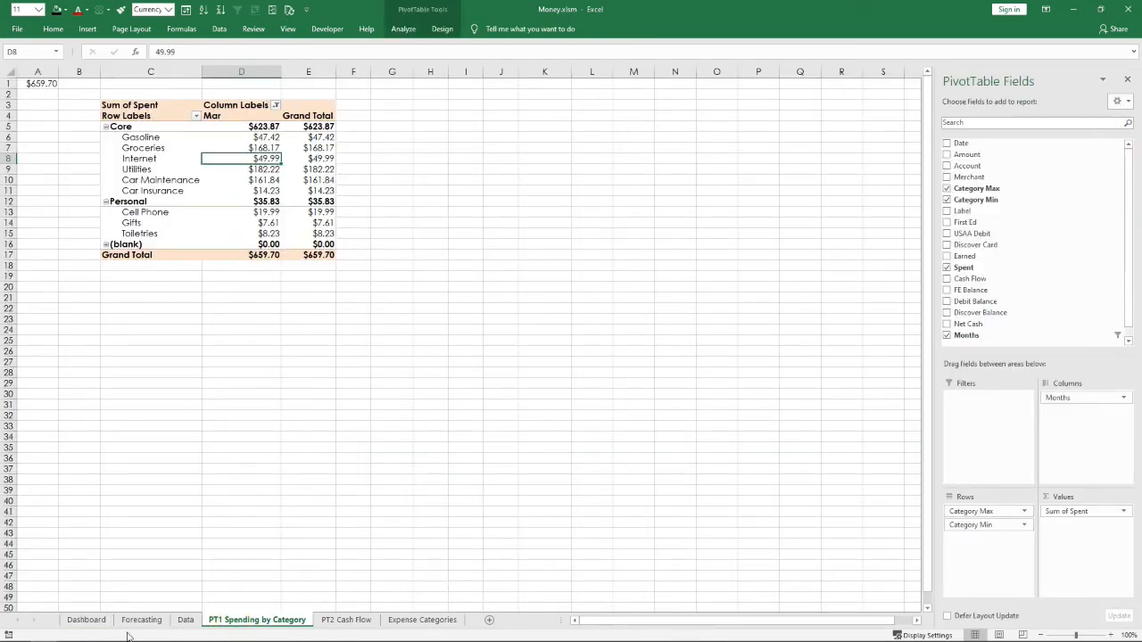
pyautogui.click(89, 621)
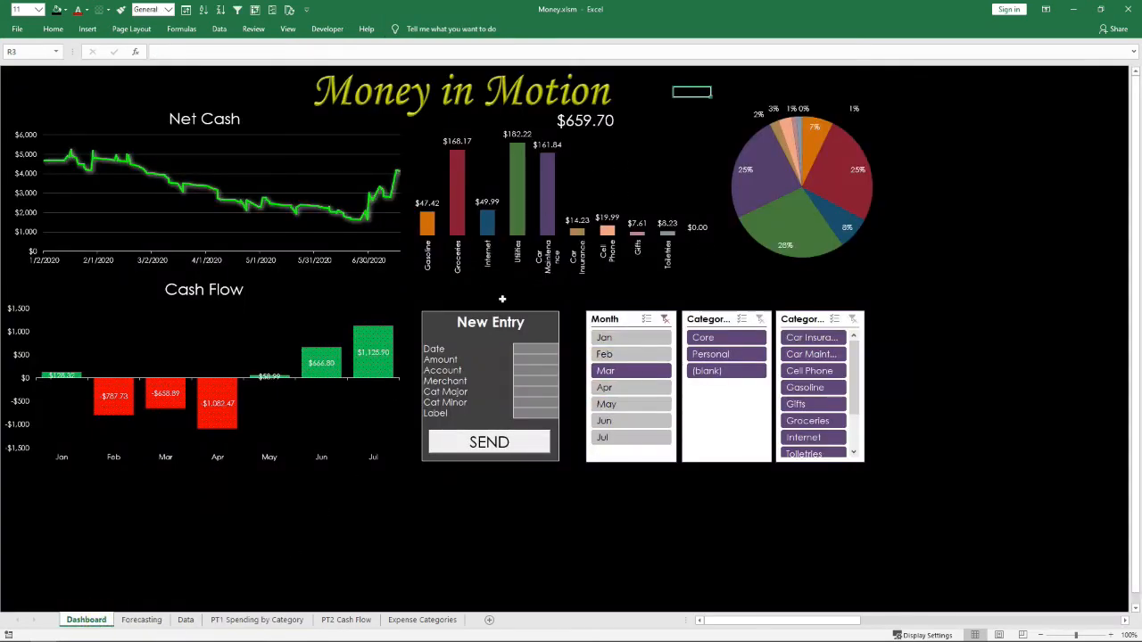
pyautogui.moveTo(725, 17); pyautogui.dragTo(232, 459)
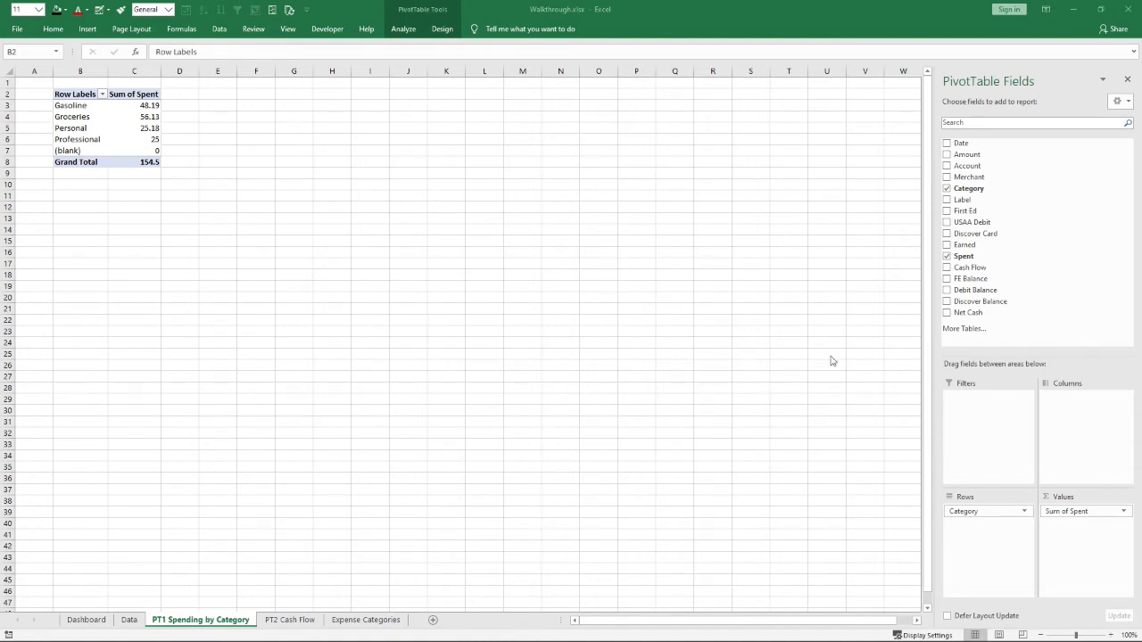
# Add Date to the pivot table's columns, remove the Date field while keeping Months, and close the field list
pyautogui.moveTo(972, 154); pyautogui.dragTo(1061, 421)
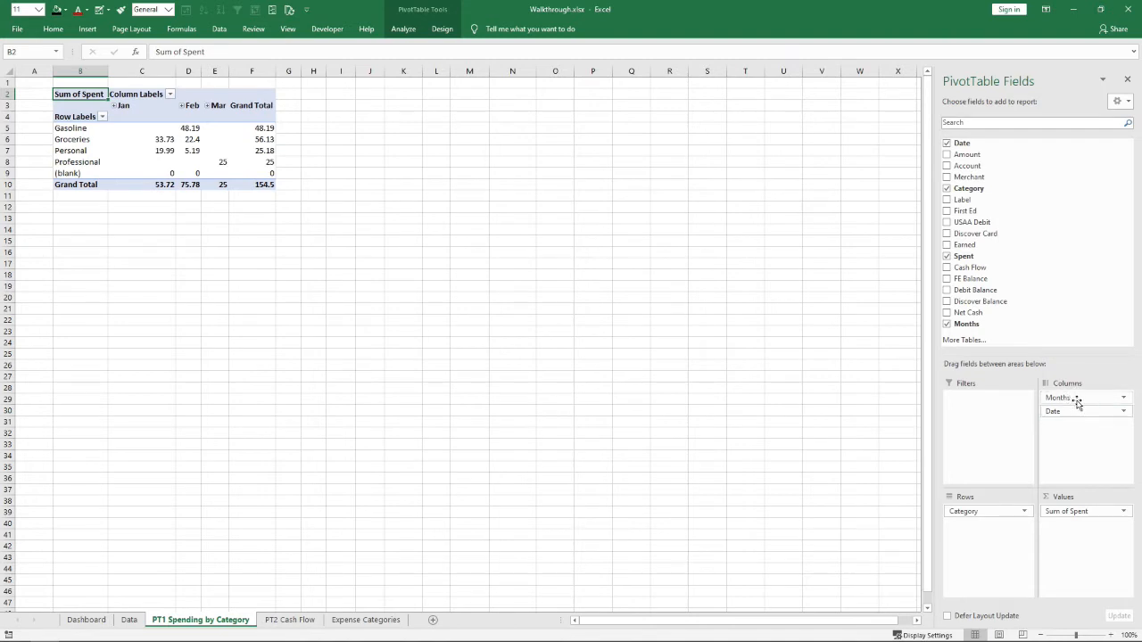
pyautogui.click(1116, 412)
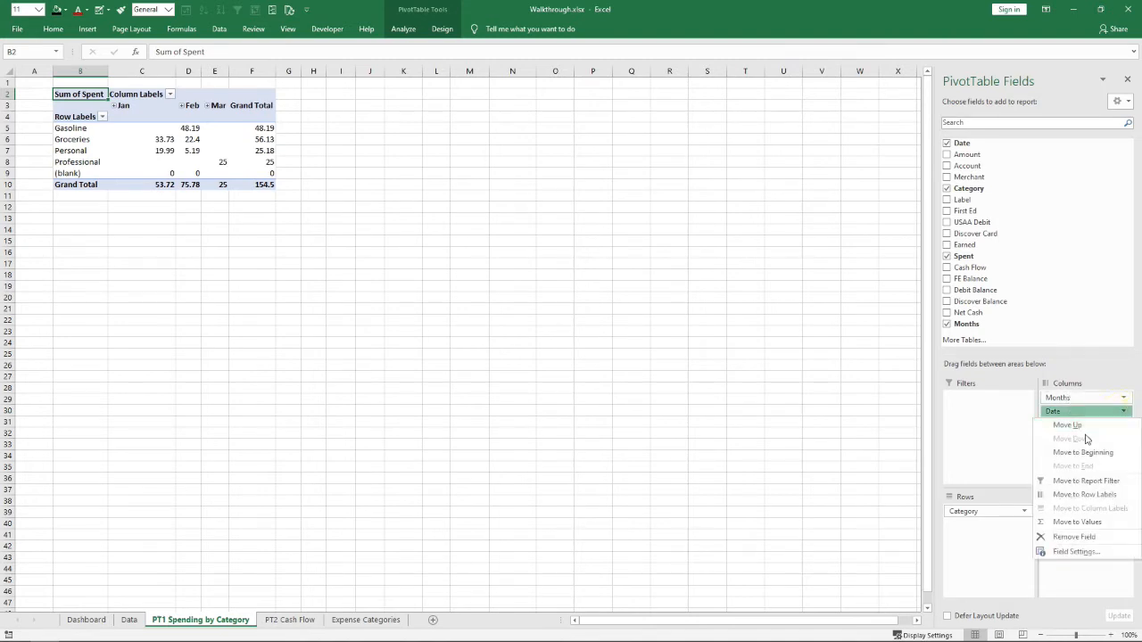
pyautogui.click(1074, 537)
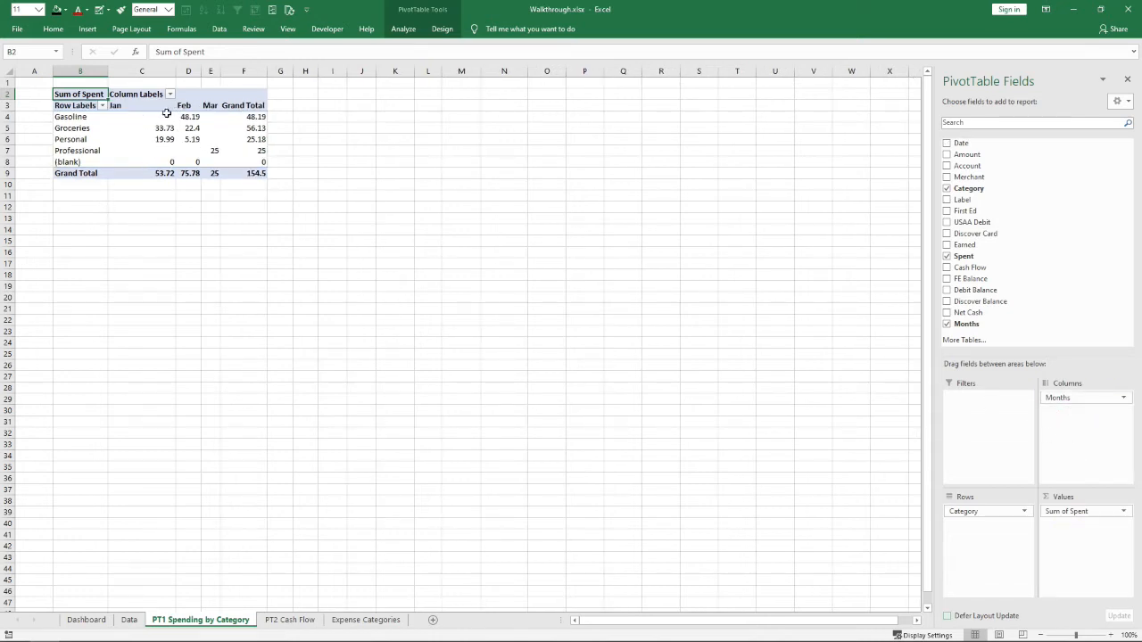
pyautogui.moveTo(135, 166)
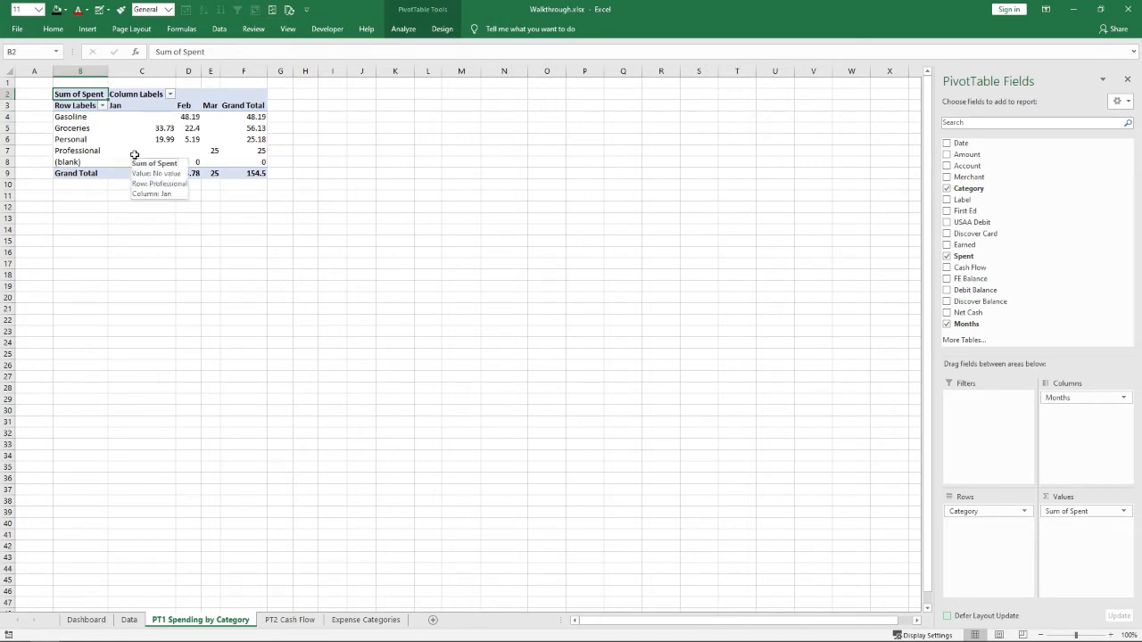
pyautogui.click(1127, 80)
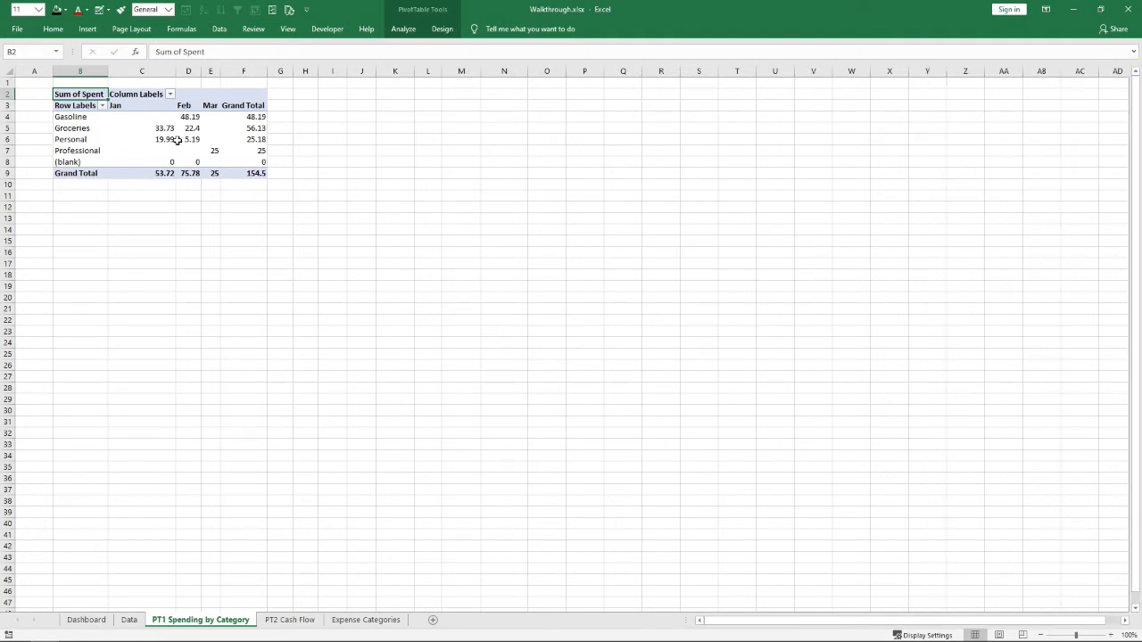
# Format the Sum of Spent values in the pivot table as Currency with 2 decimal places and the $ symbol
pyautogui.click(145, 140)
pyautogui.rightClick(145, 141)
pyautogui.moveTo(190, 241)
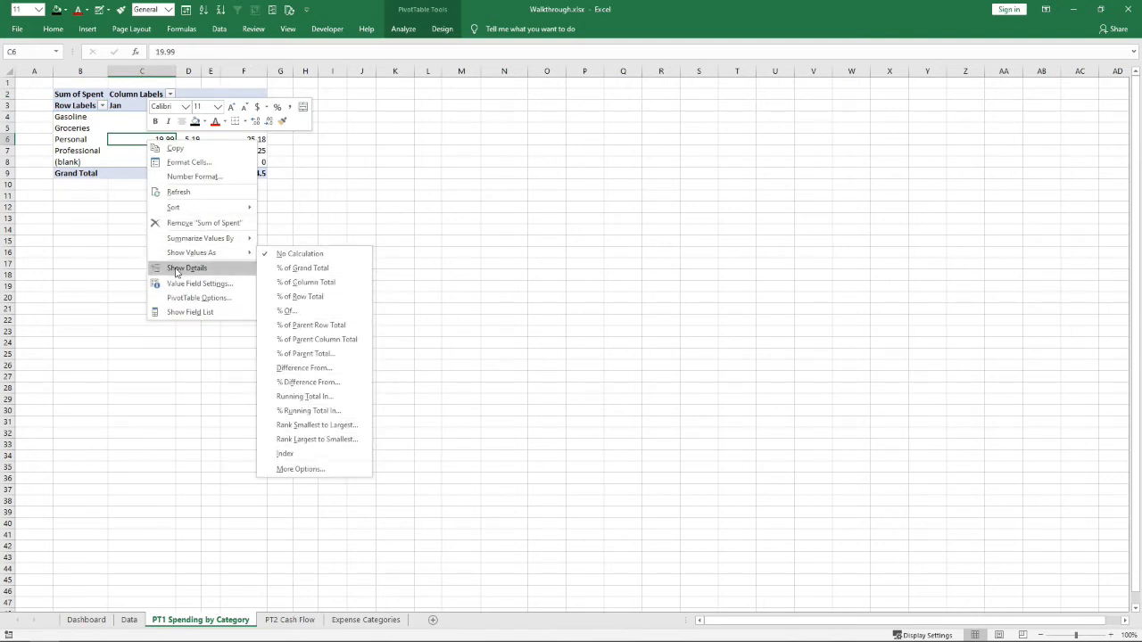
pyautogui.click(179, 284)
pyautogui.moveTo(184, 115); pyautogui.dragTo(493, 159)
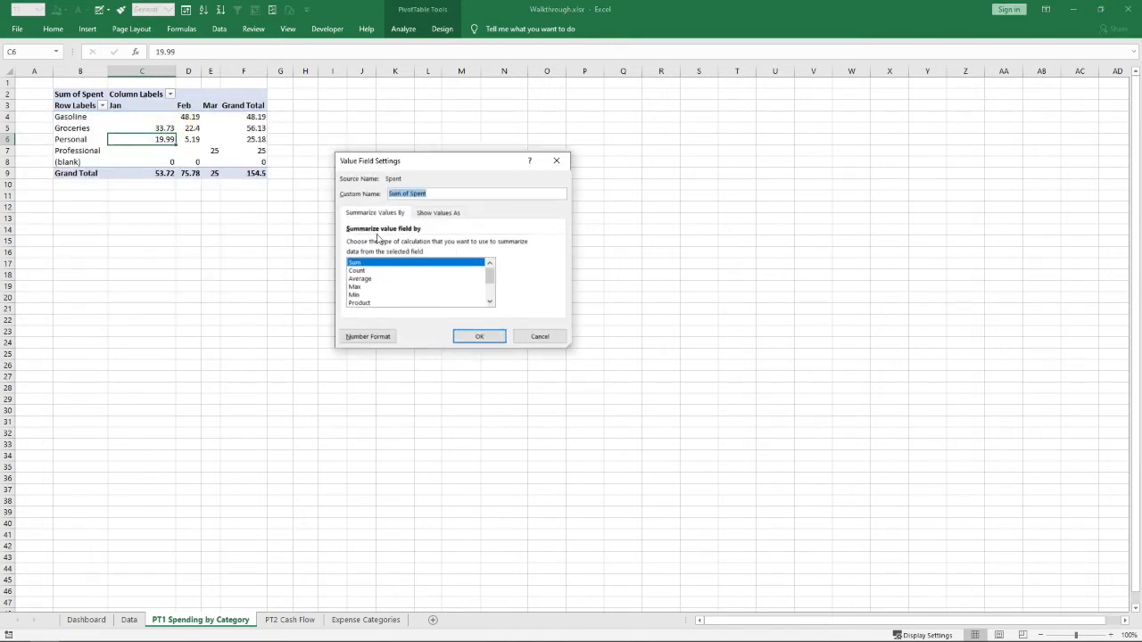
pyautogui.click(435, 213)
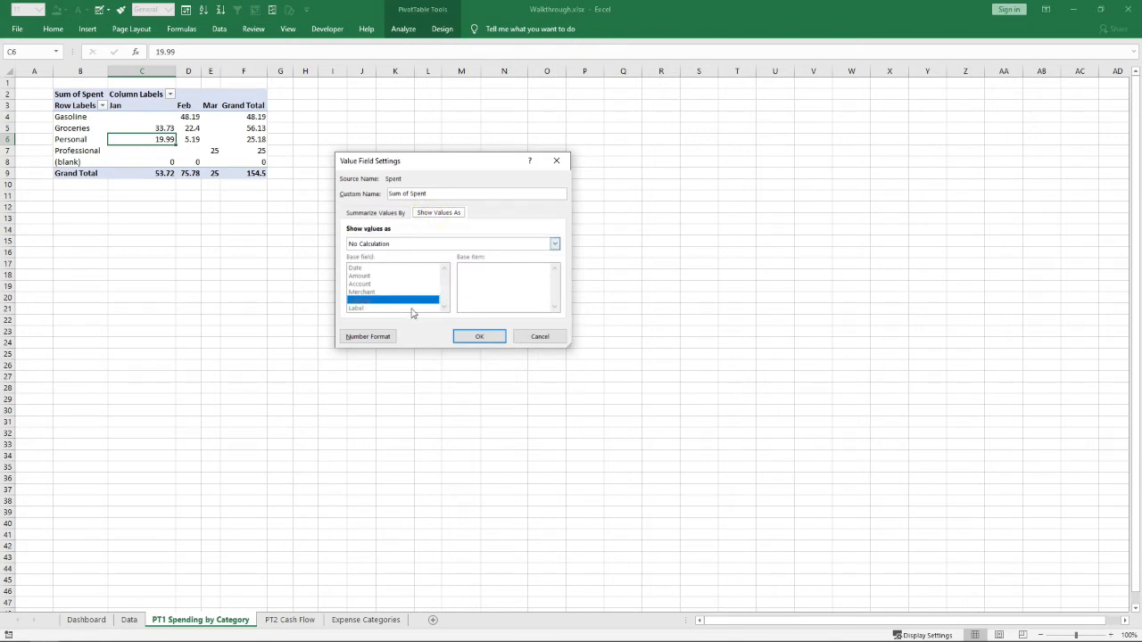
pyautogui.click(366, 338)
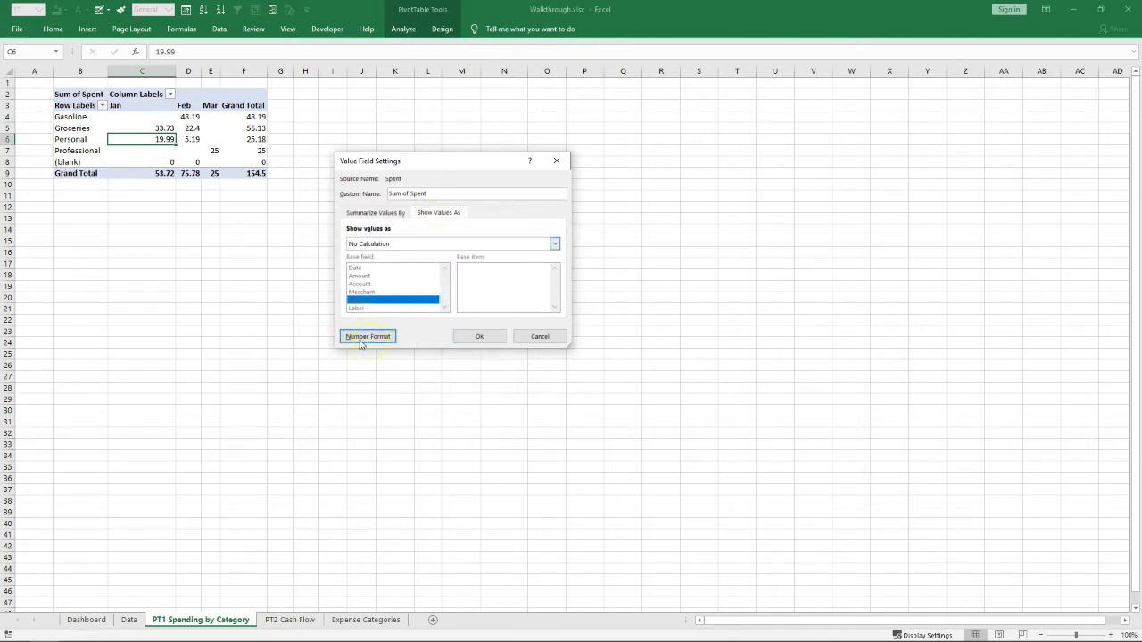
pyautogui.moveTo(159, 84); pyautogui.dragTo(656, 153)
pyautogui.click(508, 207)
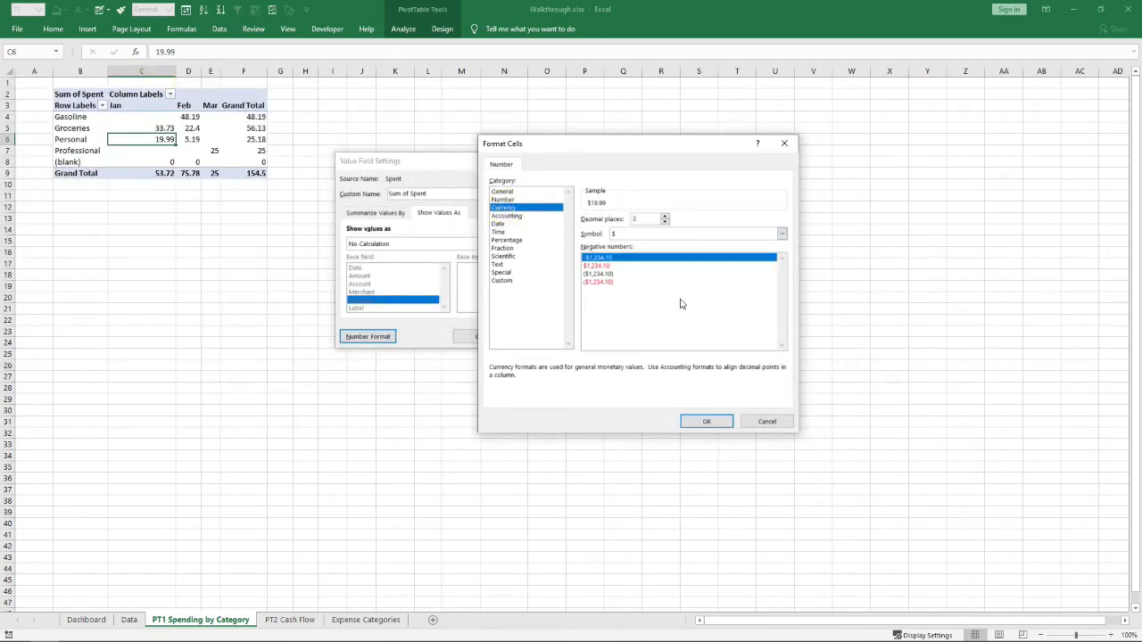
pyautogui.click(707, 421)
pyautogui.click(487, 336)
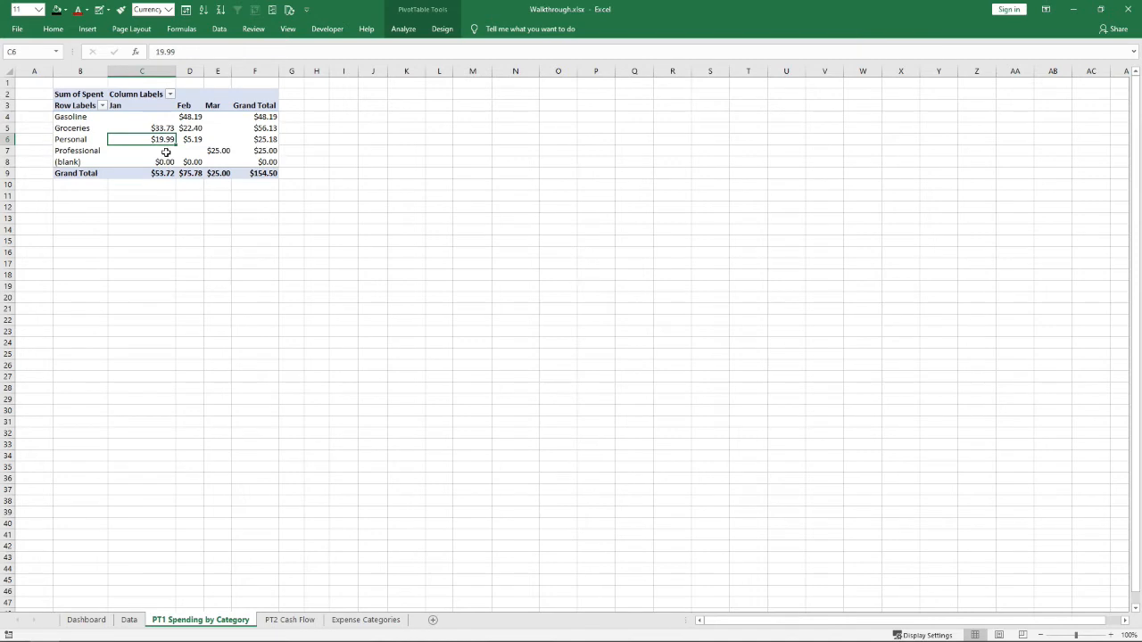
# Look through the PT2 Cash Flow and Data sheets and return to the PT1 Spending by Category pivot table
pyautogui.click(290, 620)
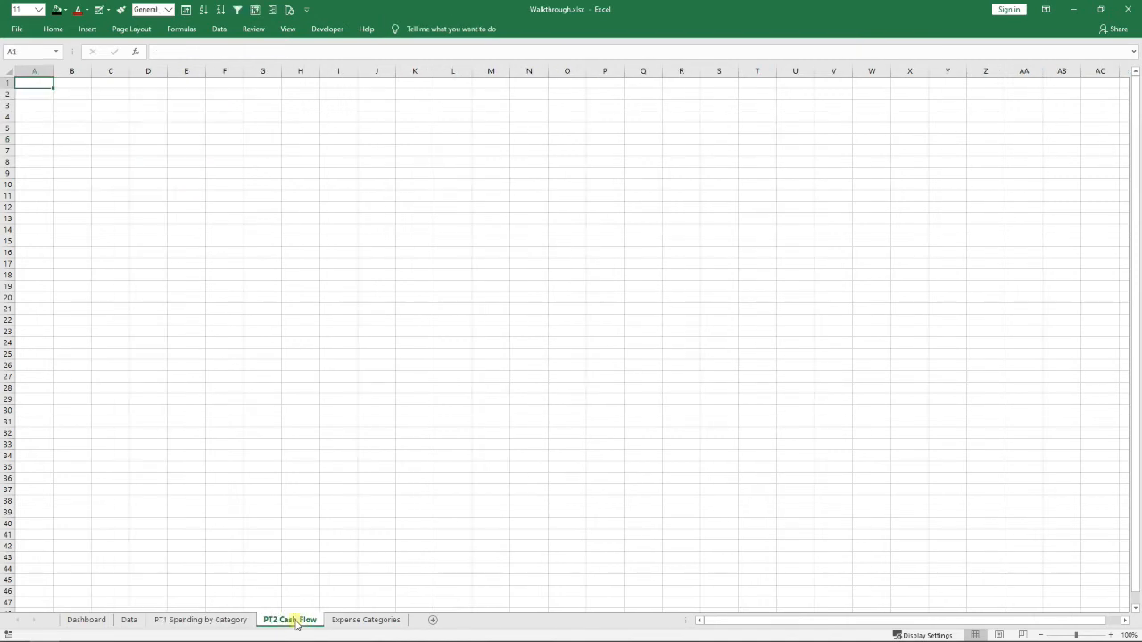
pyautogui.click(225, 620)
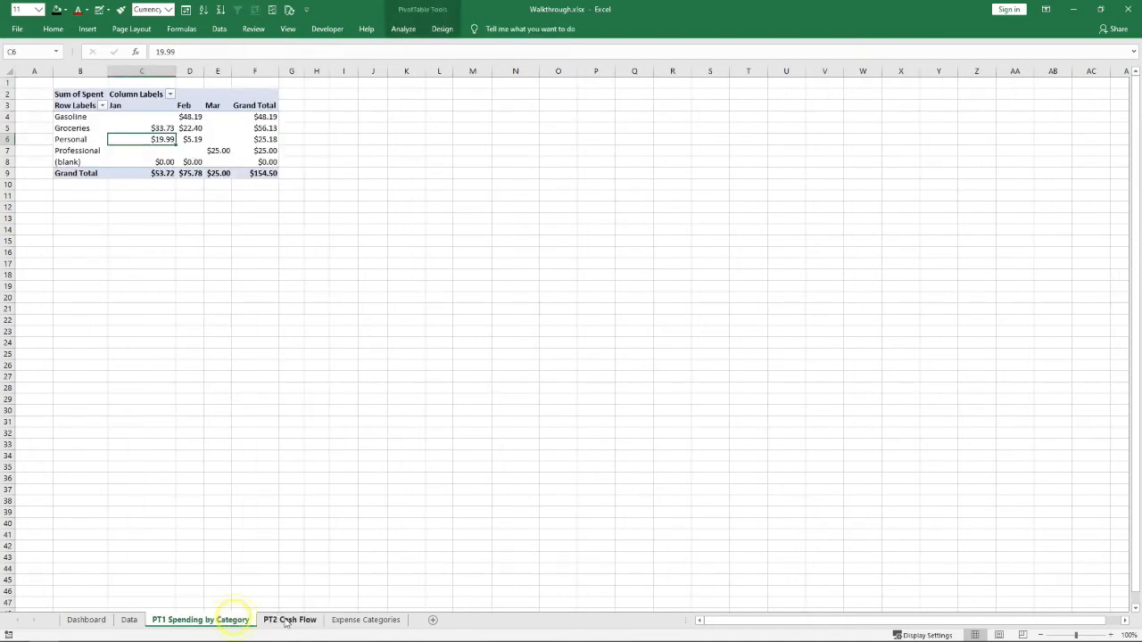
pyautogui.click(127, 620)
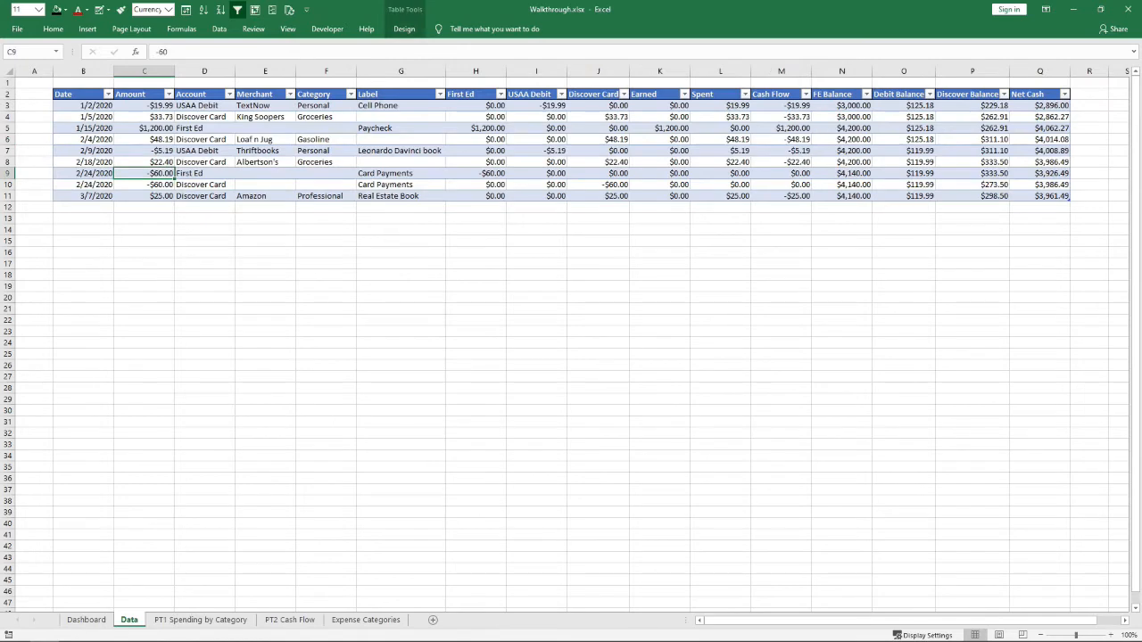
pyautogui.hotkey('alt', 'Tab')
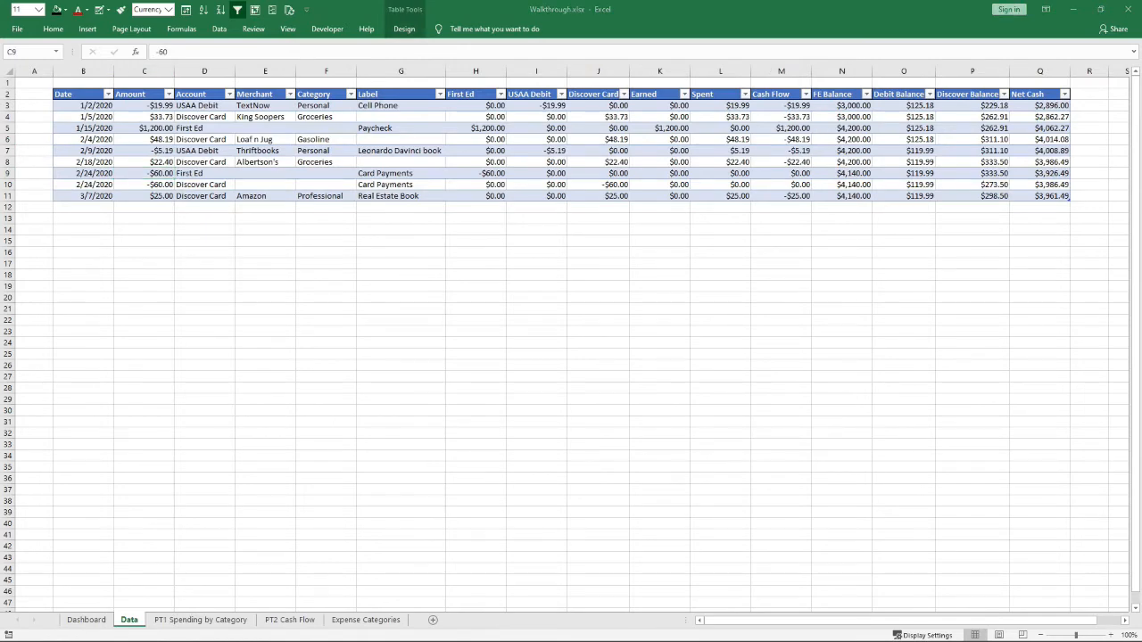
pyautogui.hotkey('alt', 'Tab')
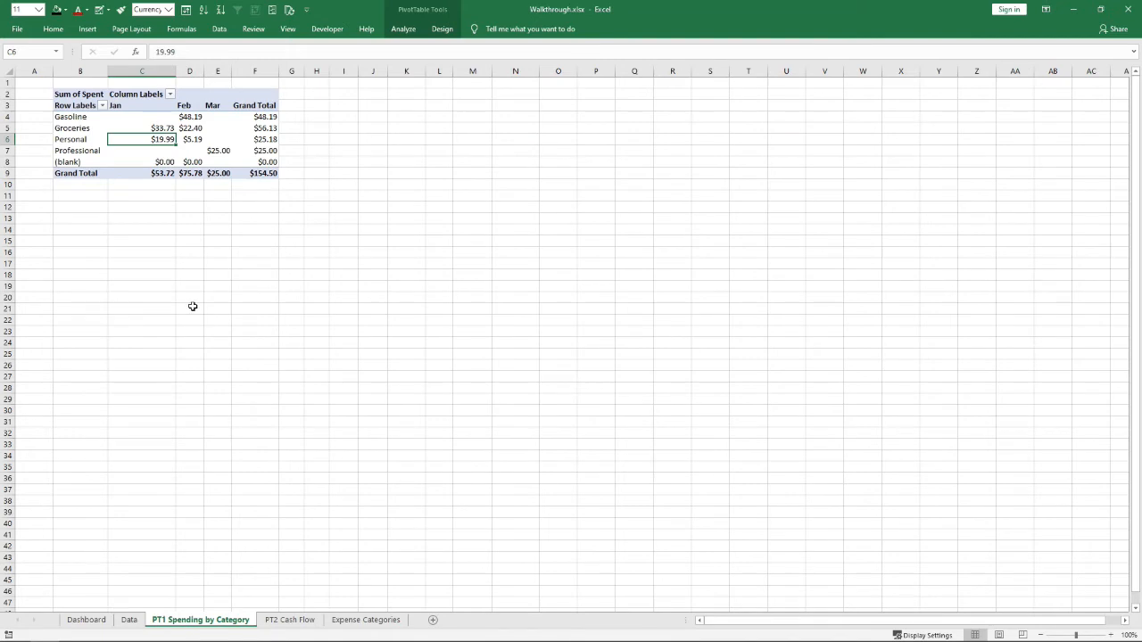
pyautogui.click(396, 96)
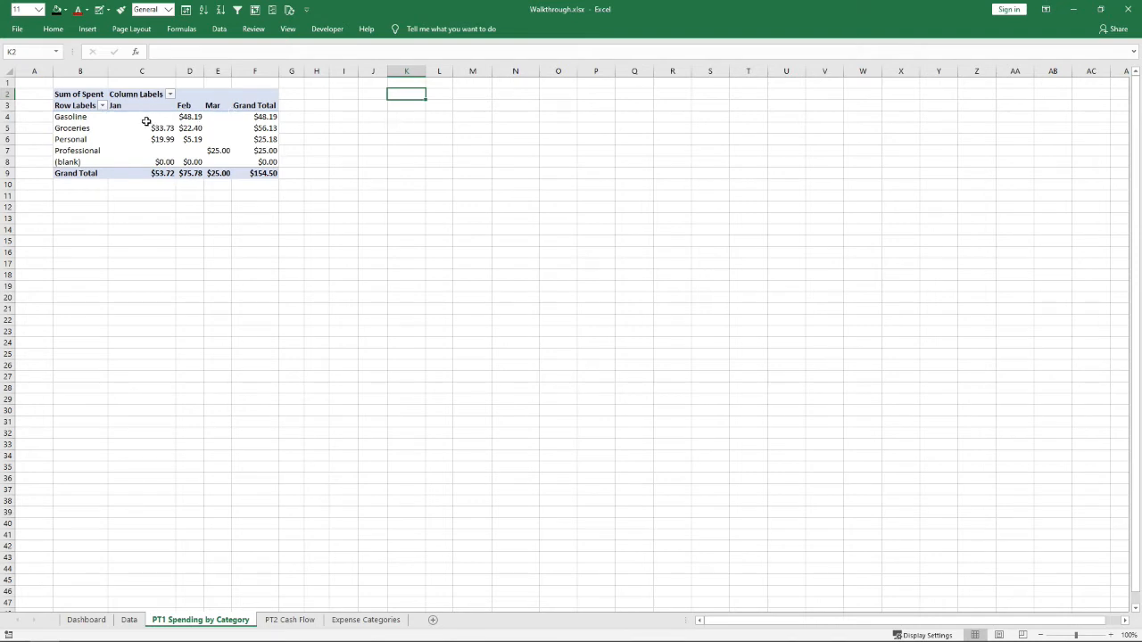
pyautogui.moveTo(148, 132)
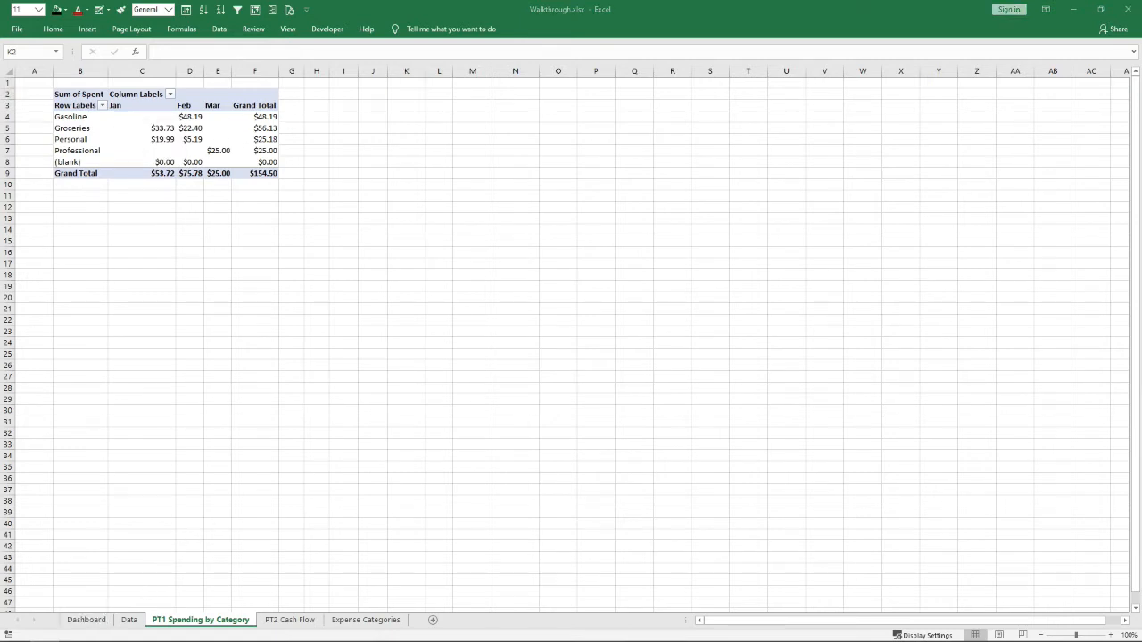
# Switch to Money.xlsm, clear its Dashboard's month filter, and filter the spending charts by Car Maintenance, Cash and Gasoline in turn
pyautogui.moveTo(232, 641); pyautogui.dragTo(581, 5)
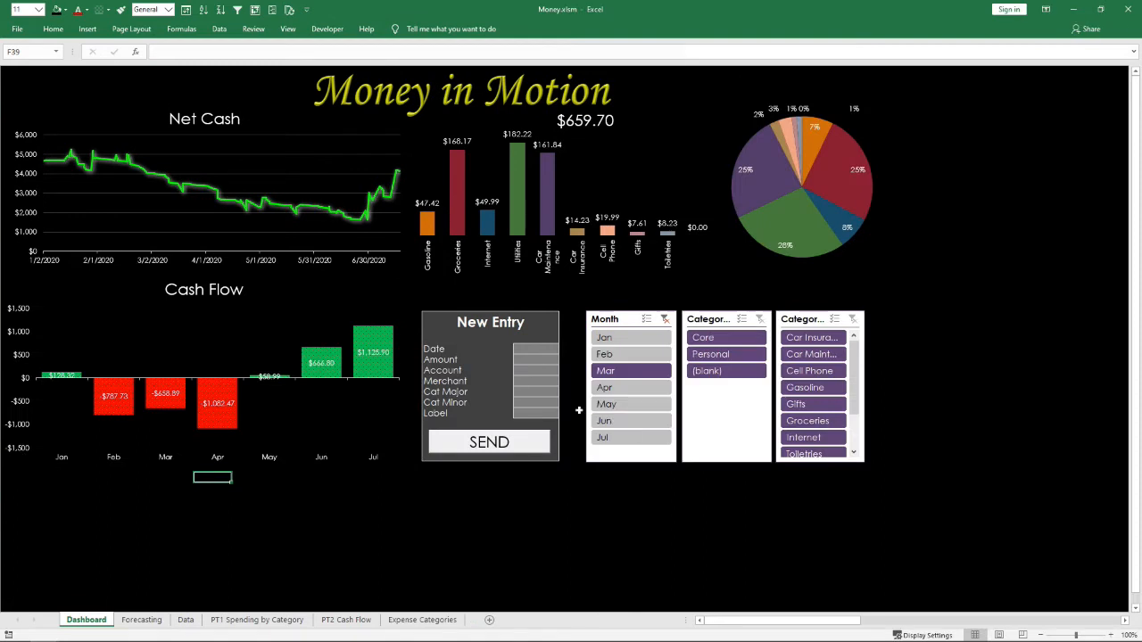
pyautogui.click(665, 319)
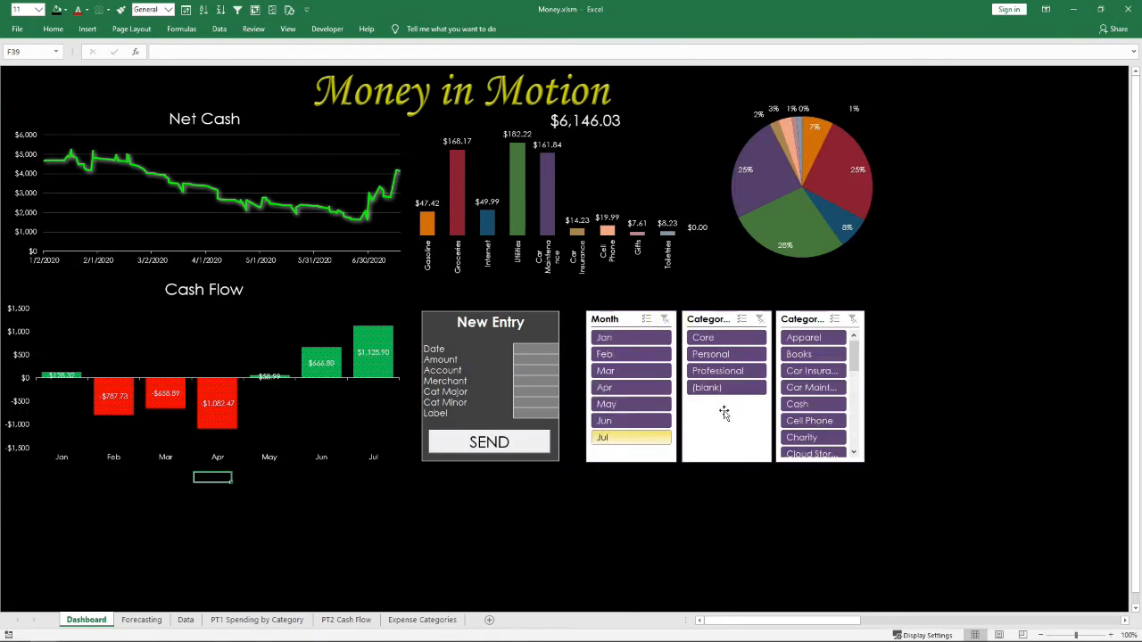
pyautogui.click(807, 390)
pyautogui.click(803, 406)
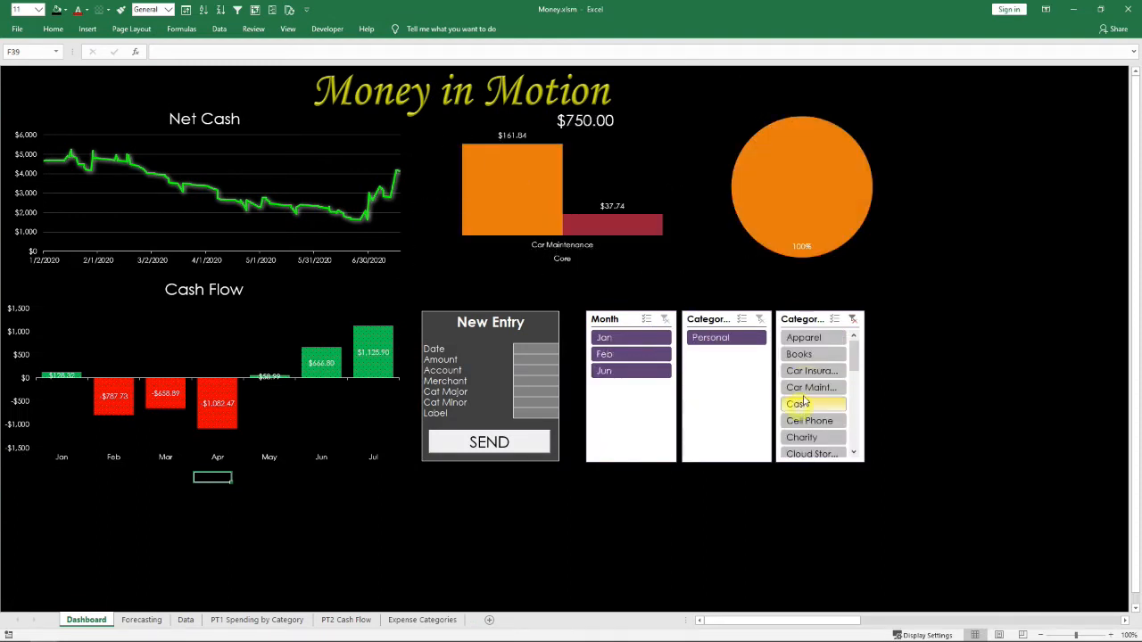
pyautogui.moveTo(853, 359); pyautogui.dragTo(854, 369)
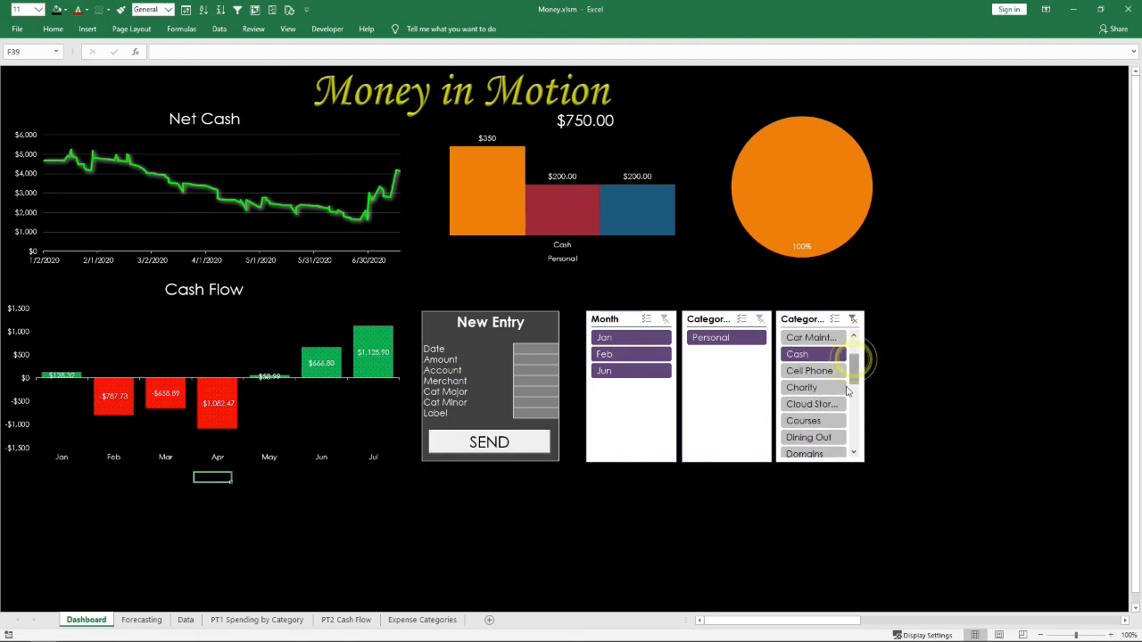
pyautogui.click(853, 419)
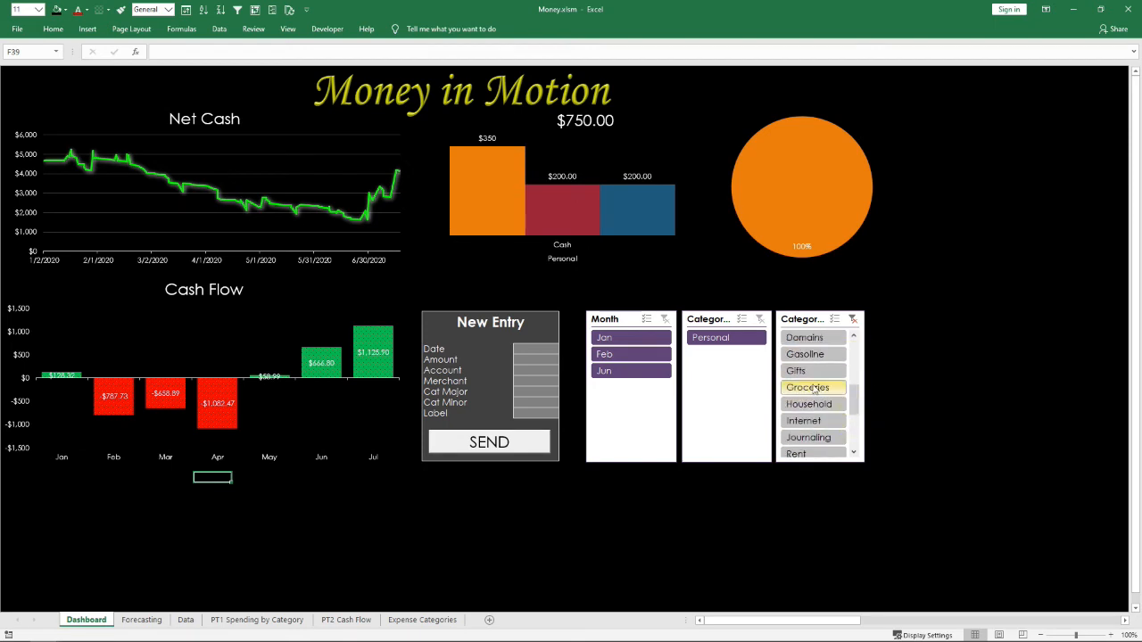
pyautogui.click(805, 354)
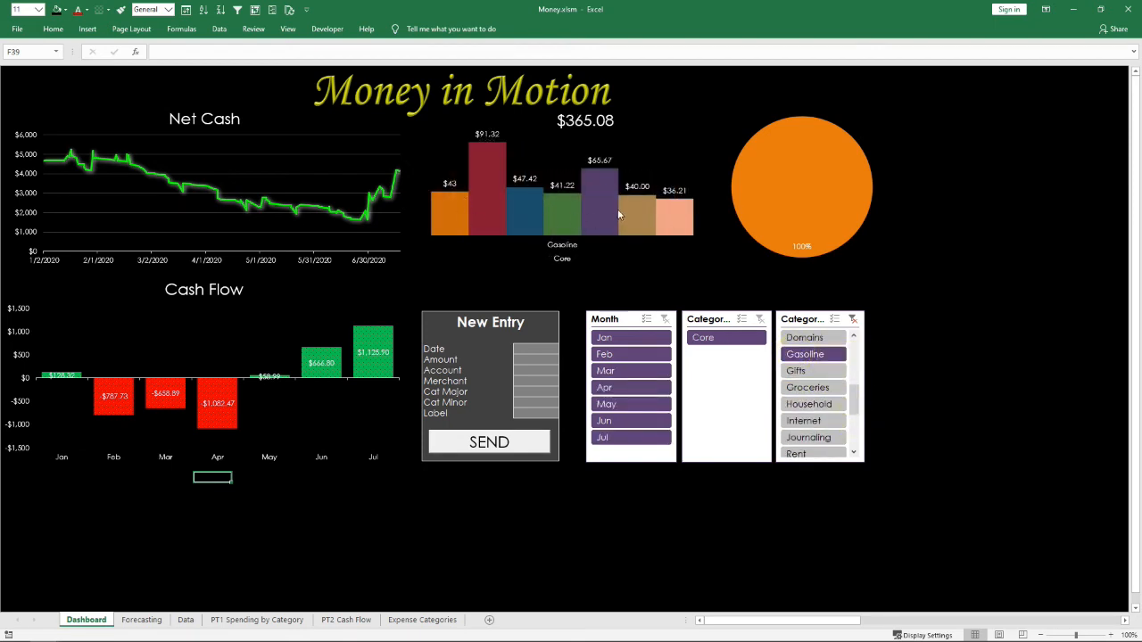
# View the Data and PT1 Spending by Category sheets in Money.xlsm, and return to Walkthrough.xlsx
pyautogui.click(187, 621)
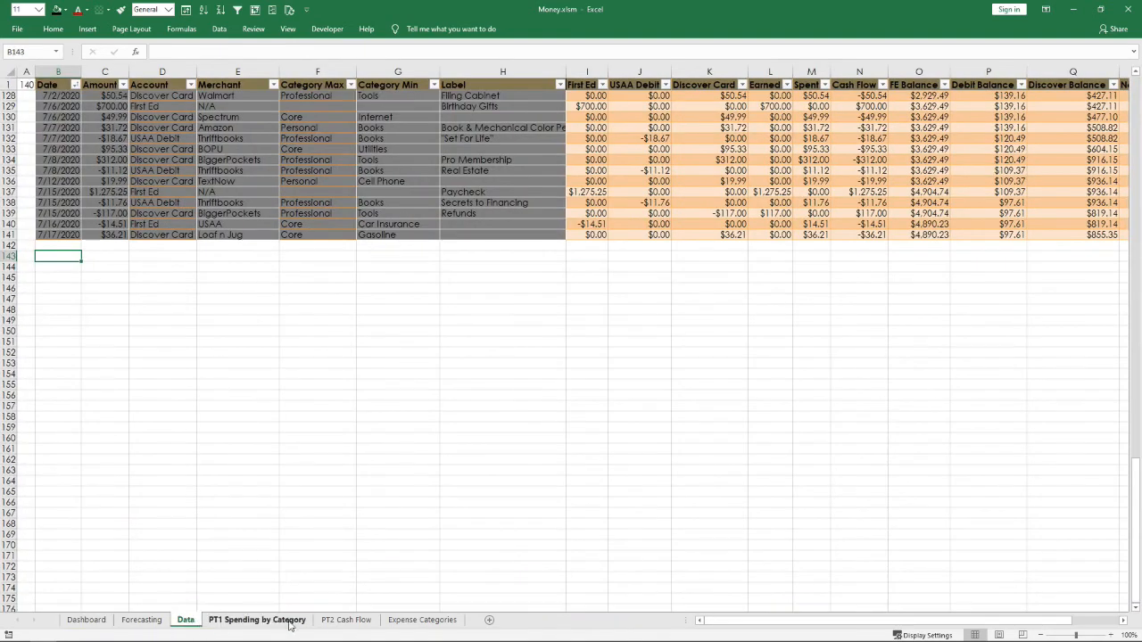
pyautogui.click(303, 622)
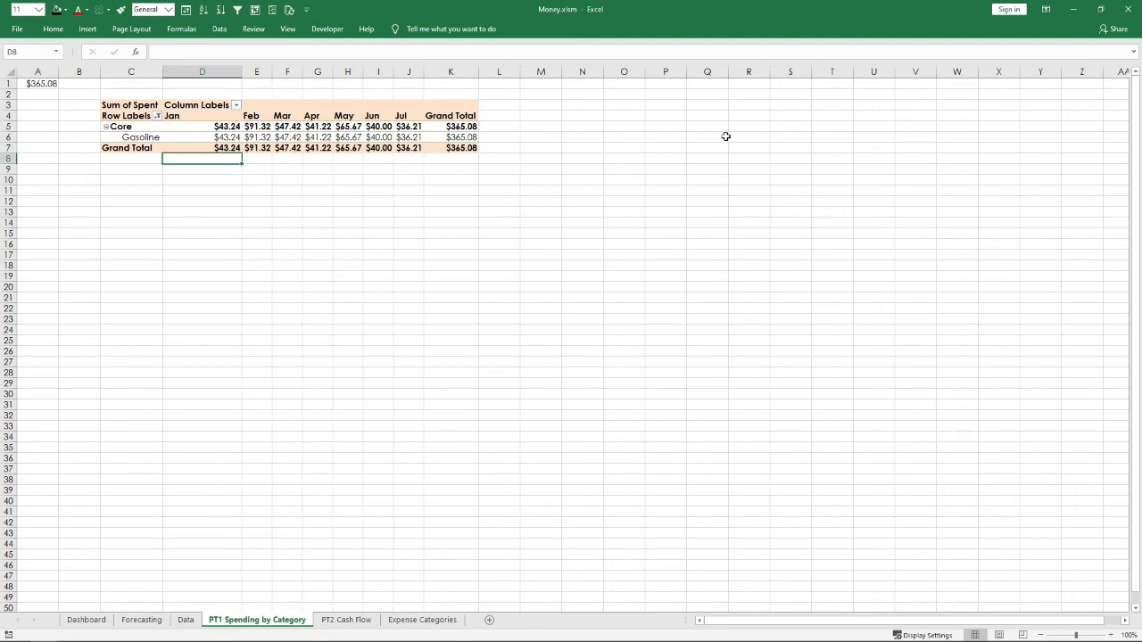
pyautogui.click(85, 619)
pyautogui.moveTo(692, 17); pyautogui.dragTo(172, 637)
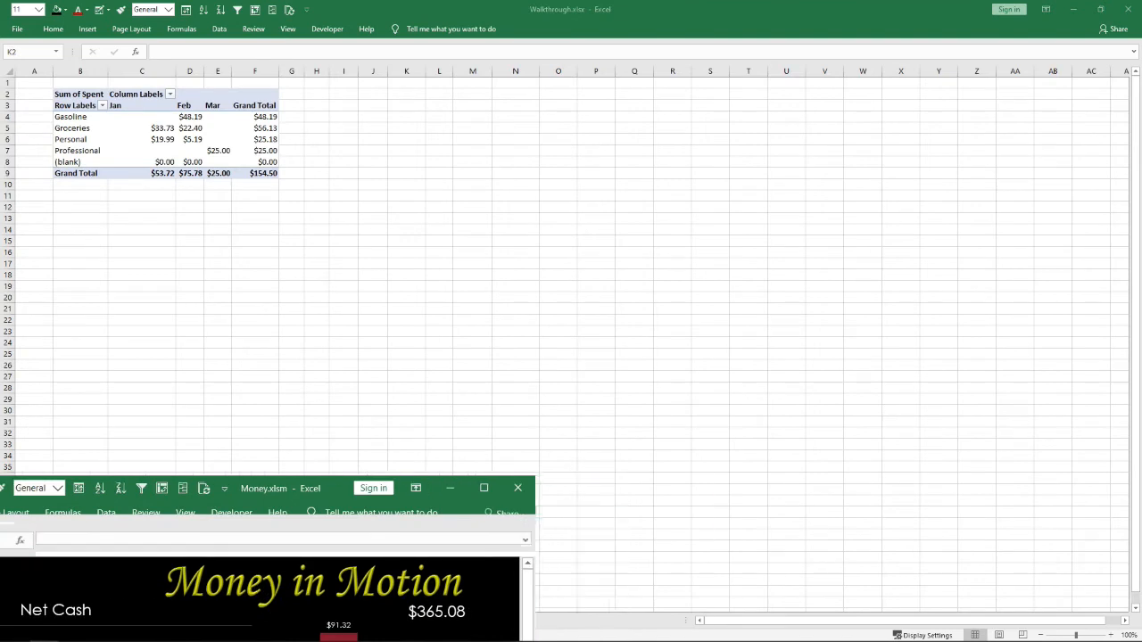
pyautogui.press('super+Up')
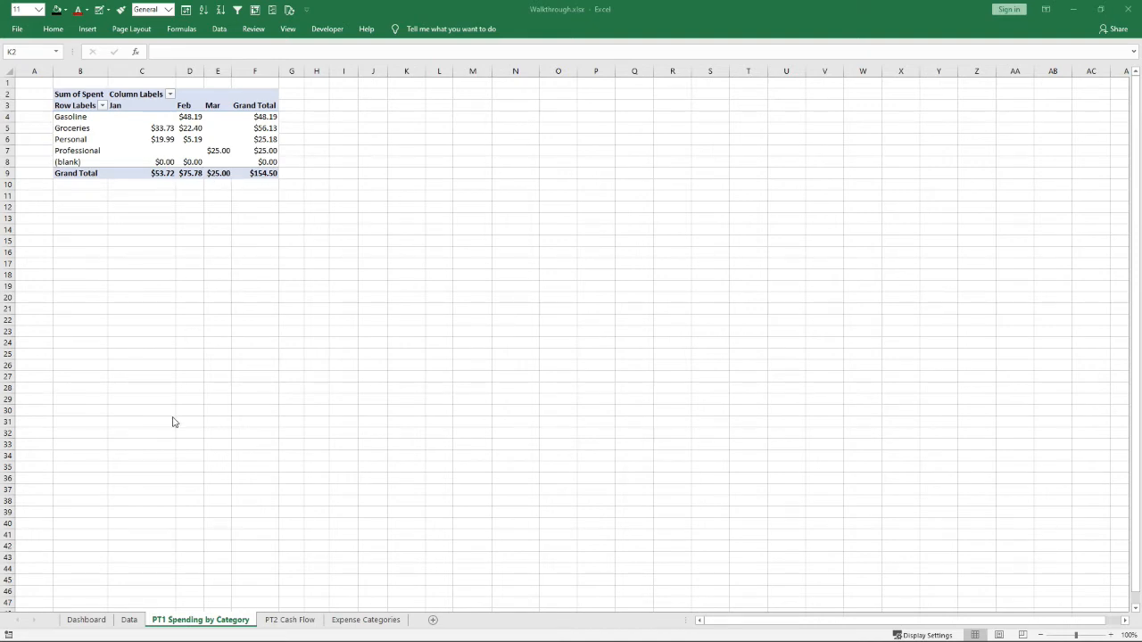
pyautogui.click(287, 620)
pyautogui.click(230, 620)
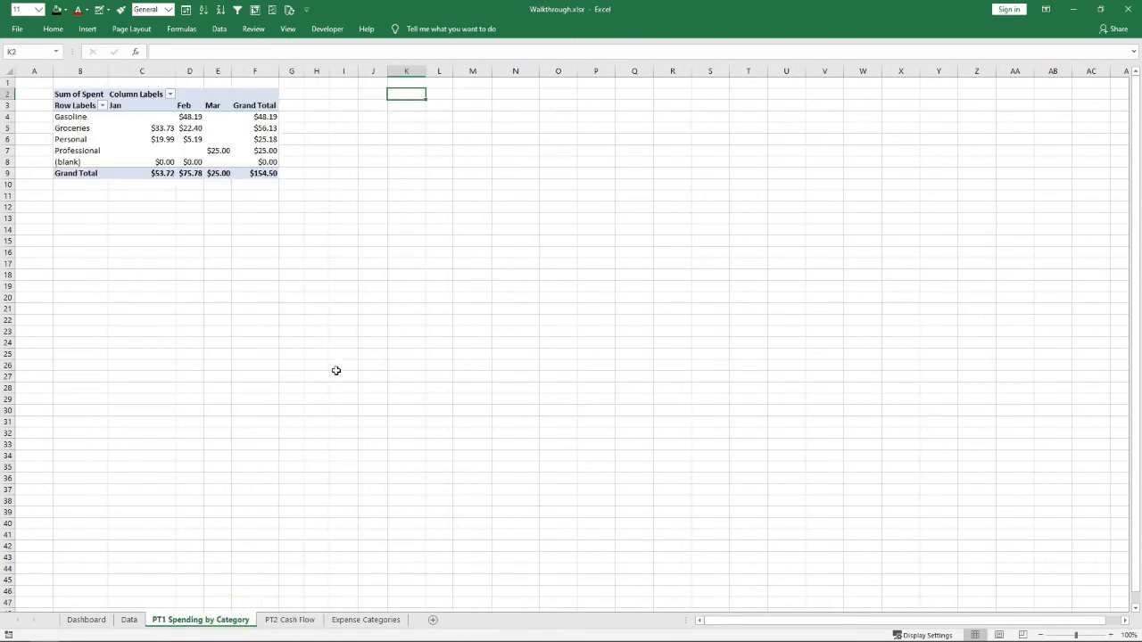
pyautogui.click(268, 620)
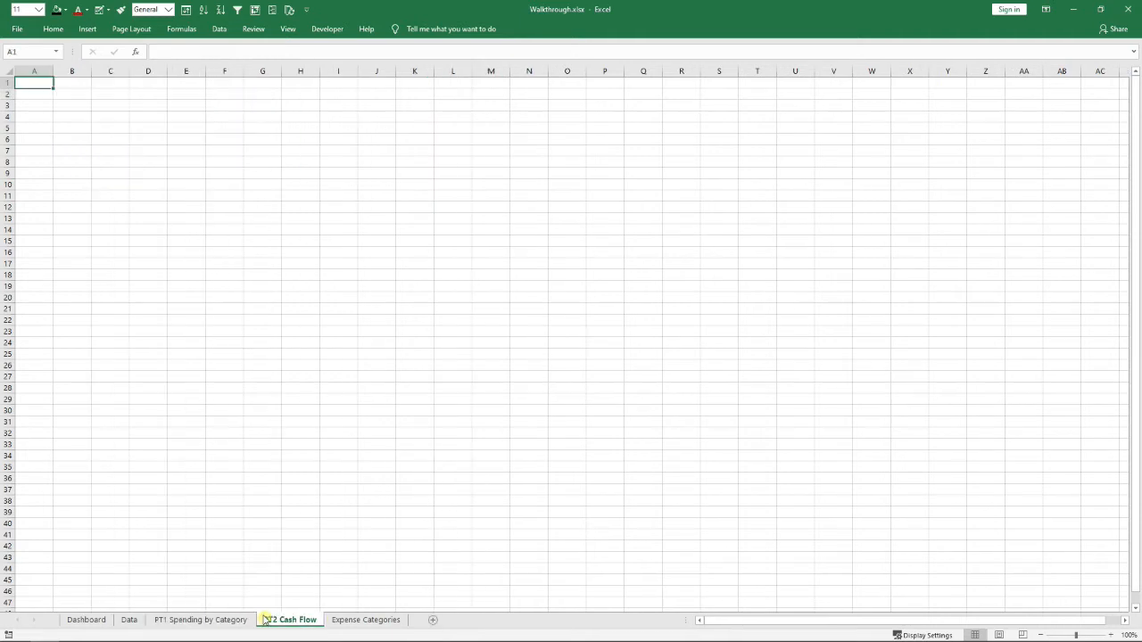
pyautogui.click(80, 91)
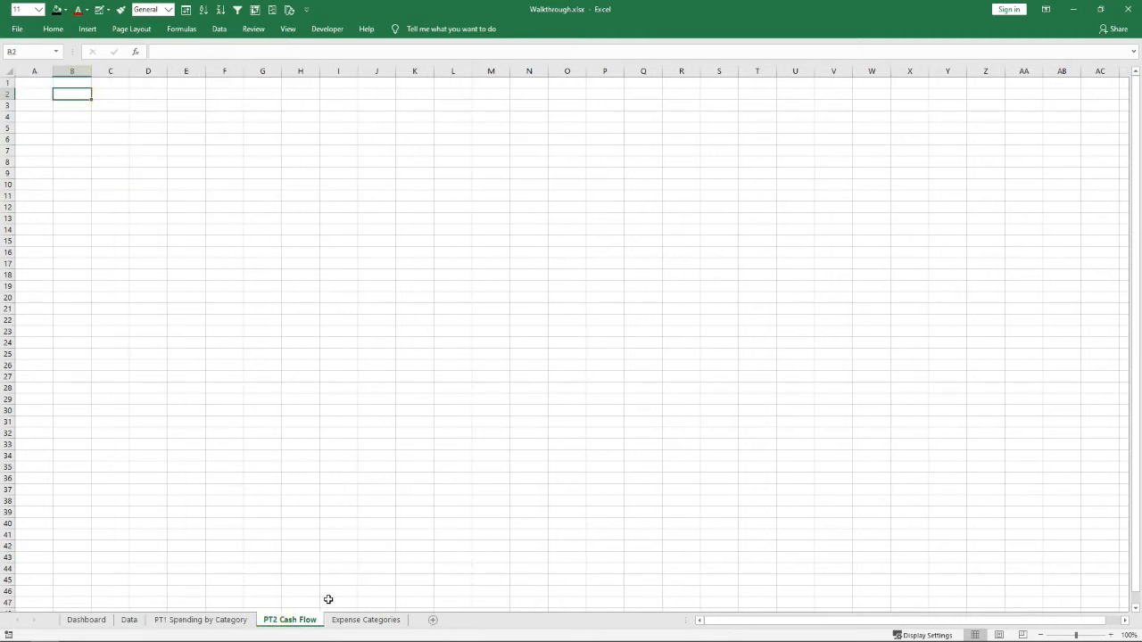
pyautogui.click(156, 623)
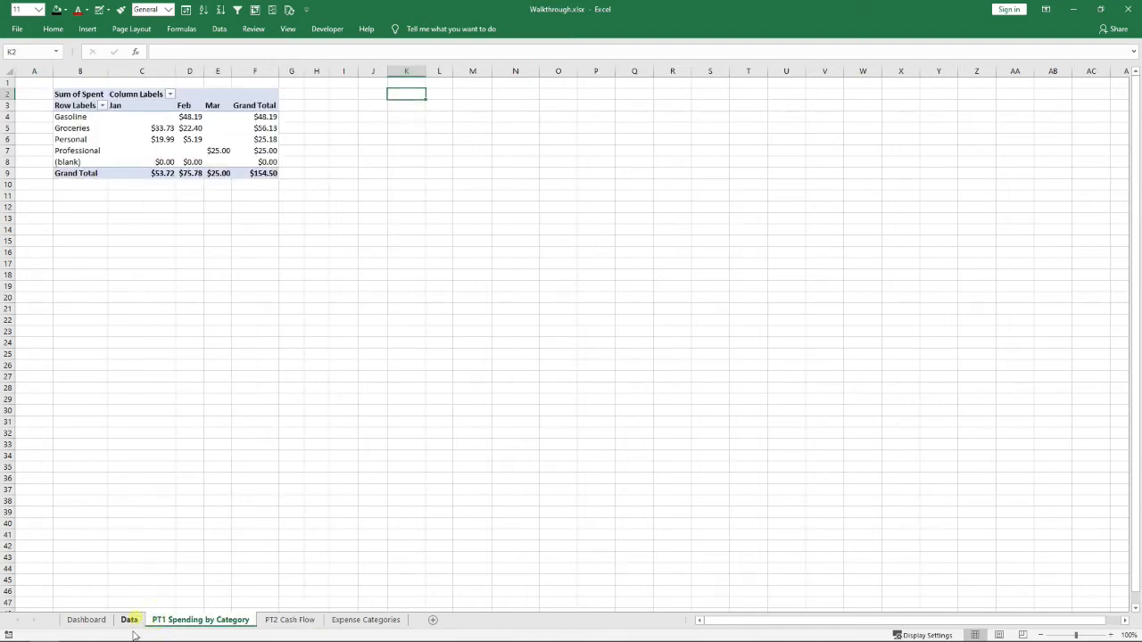
# Create a pivot table from Table1 on the Data sheet, placed at cell B2 of the existing PT2 Cash Flow sheet
pyautogui.click(131, 619)
pyautogui.hotkey('alt', 'n')
pyautogui.press('v')
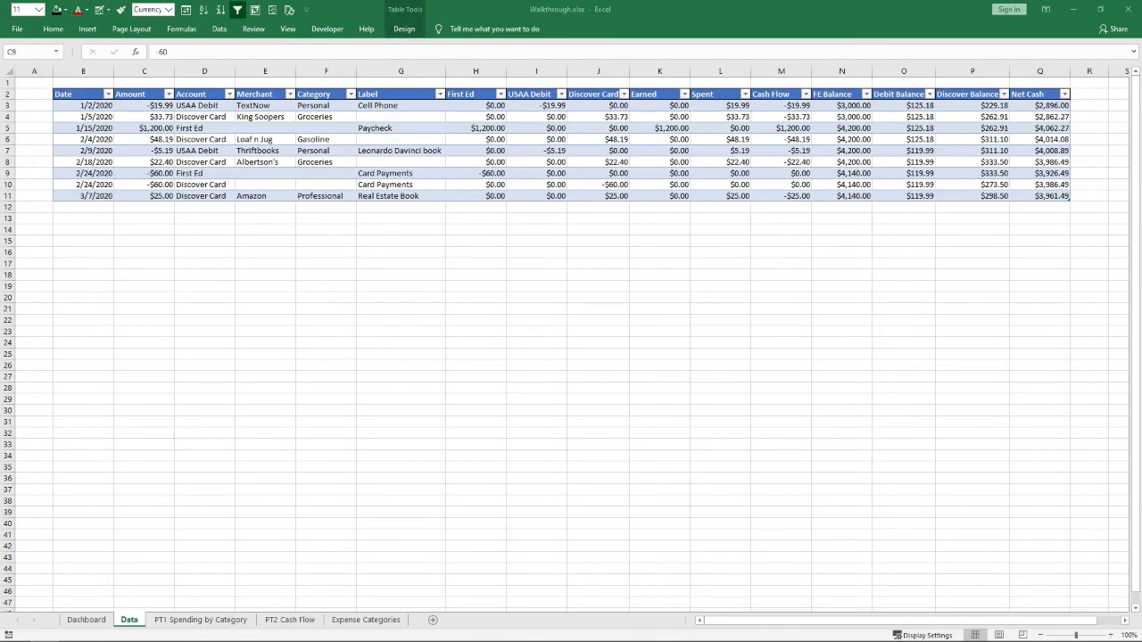
pyautogui.click(347, 227)
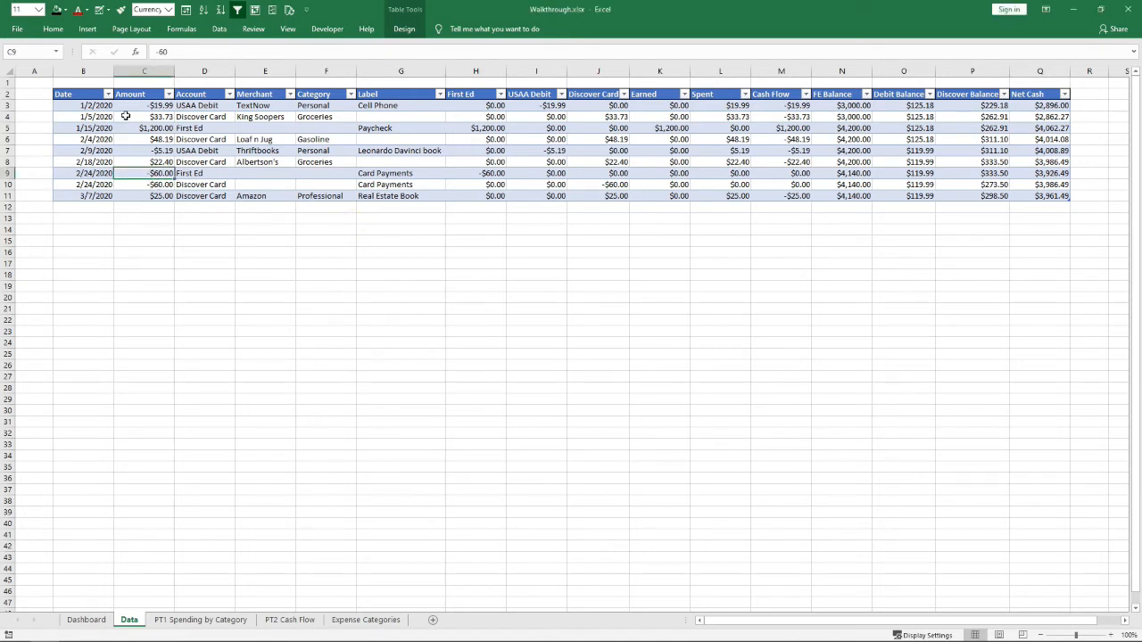
pyautogui.click(88, 29)
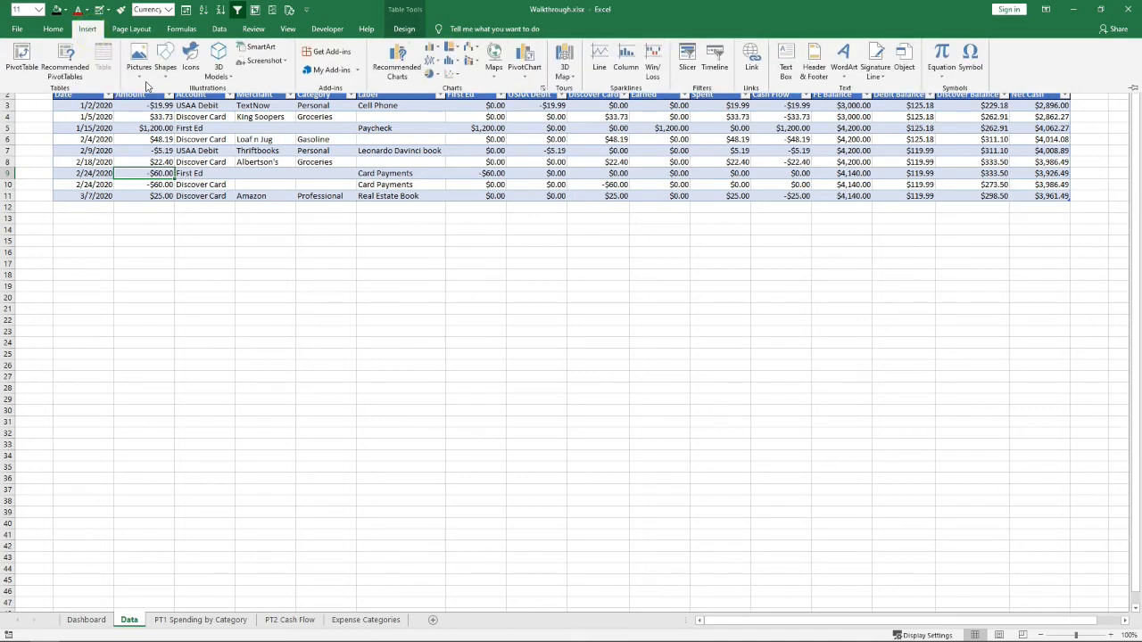
pyautogui.click(22, 59)
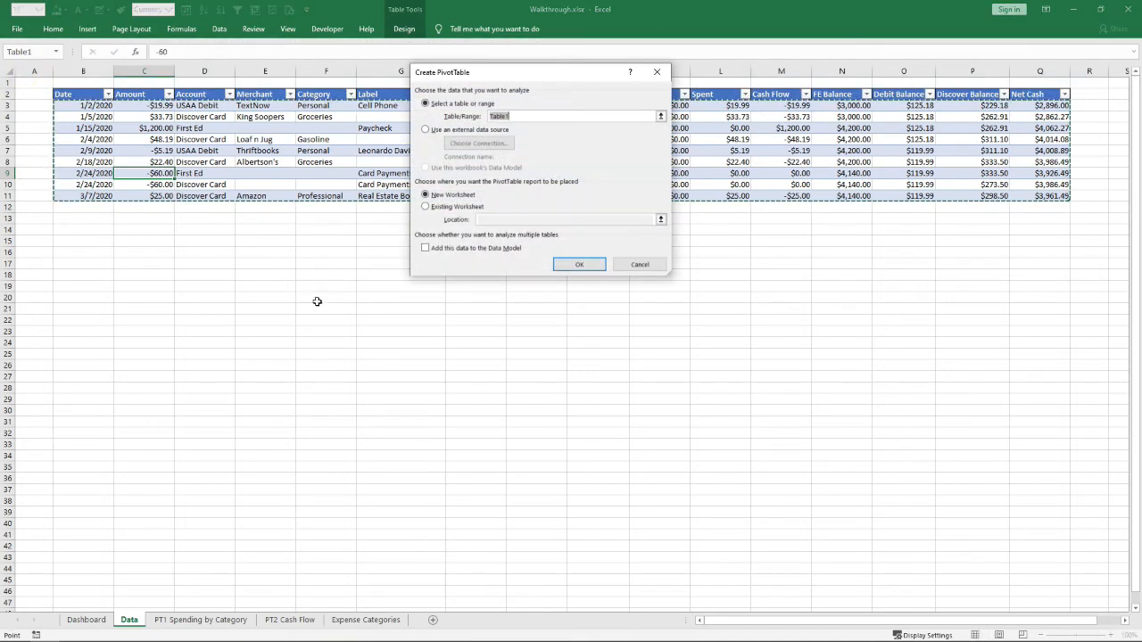
pyautogui.click(426, 206)
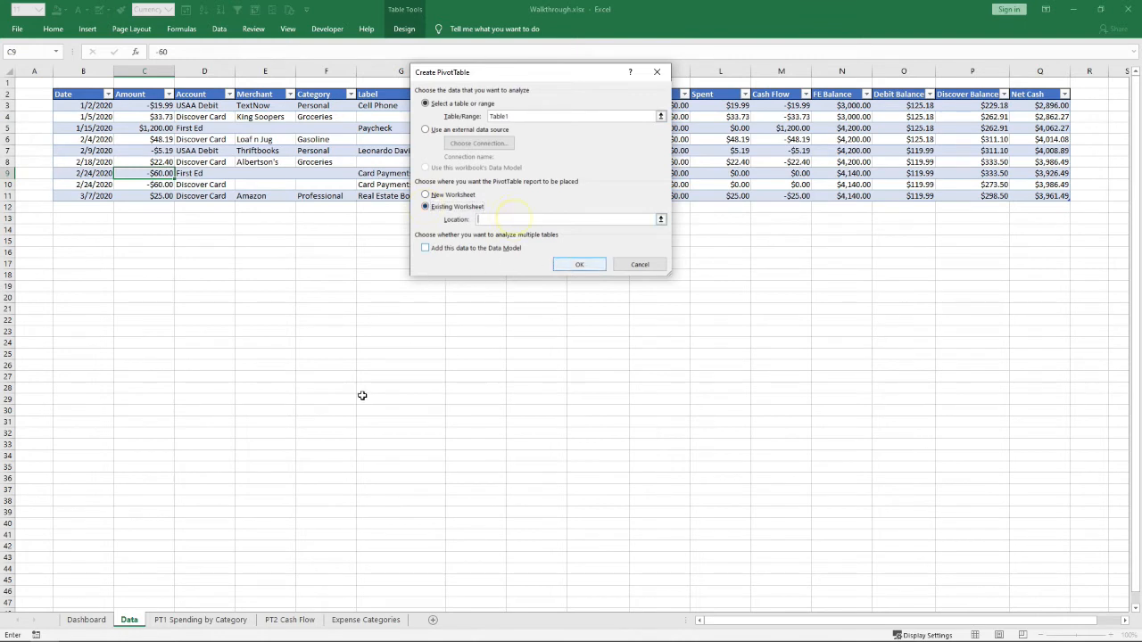
pyautogui.click(290, 619)
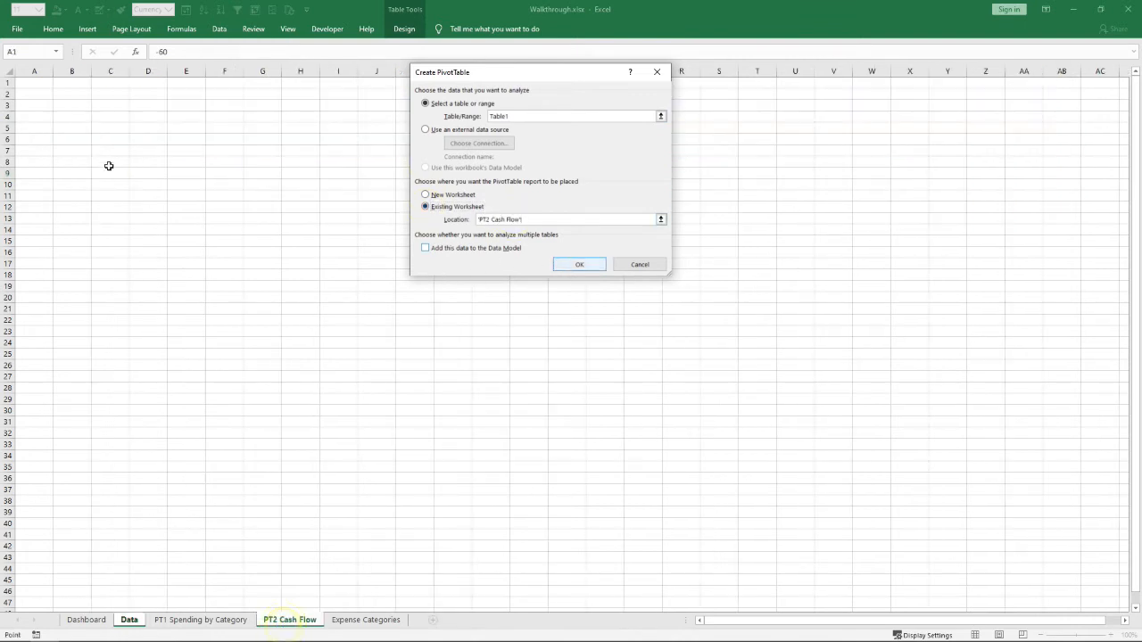
pyautogui.click(70, 95)
pyautogui.click(587, 264)
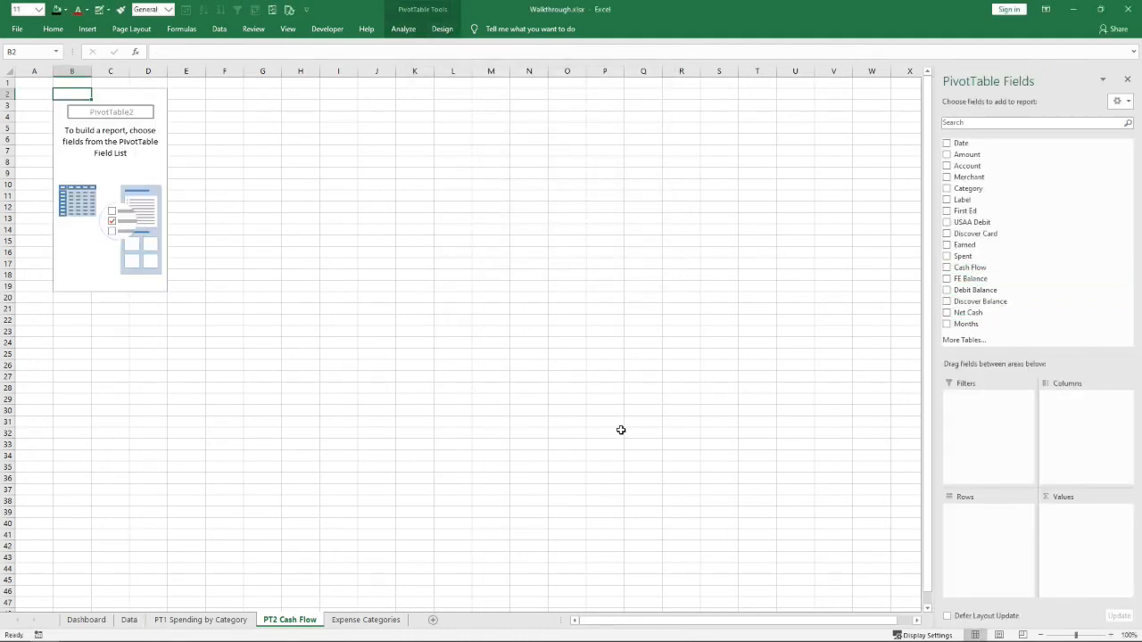
# Set up the PT2 Cash Flow pivot table with only Months as rows, removing Date, and the sum of Cash Flow as values
pyautogui.moveTo(962, 143); pyautogui.dragTo(969, 513)
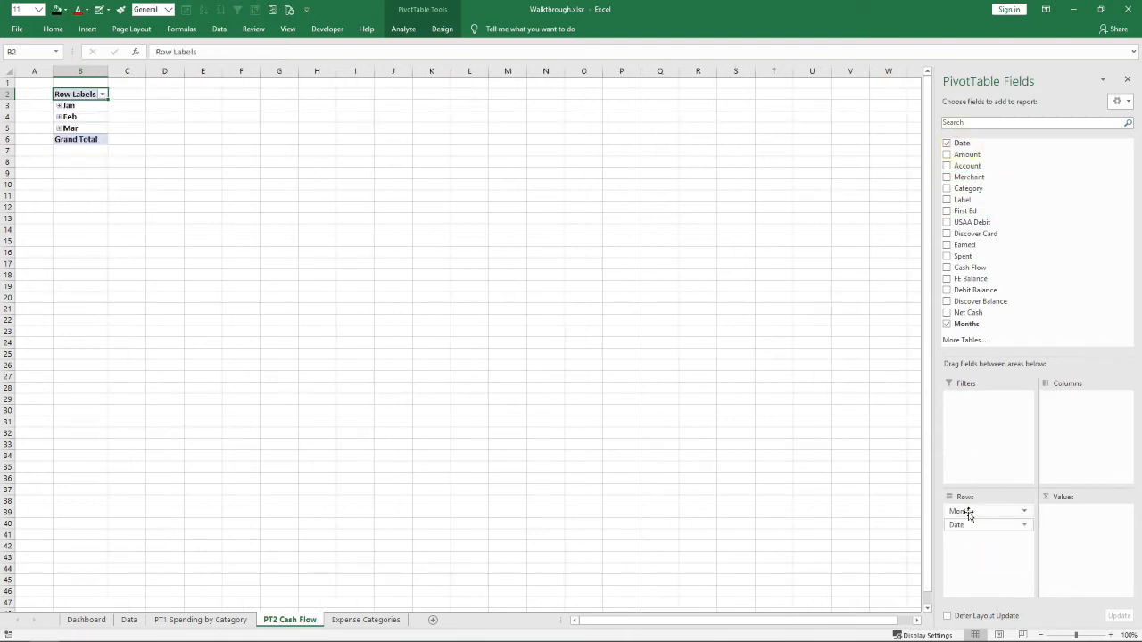
pyautogui.click(96, 622)
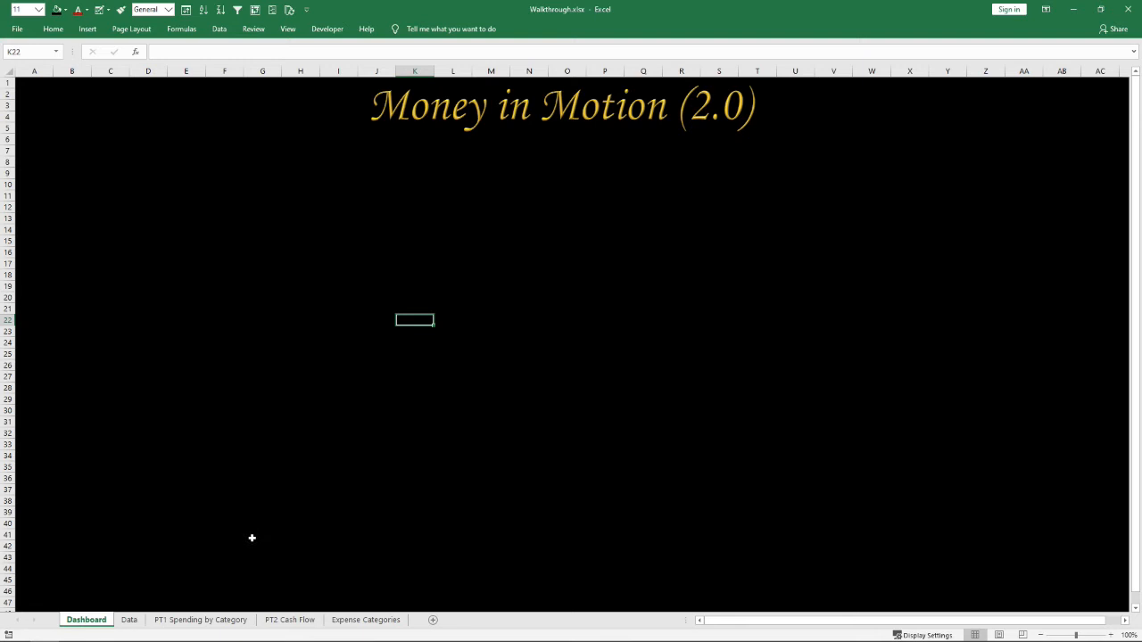
pyautogui.click(293, 620)
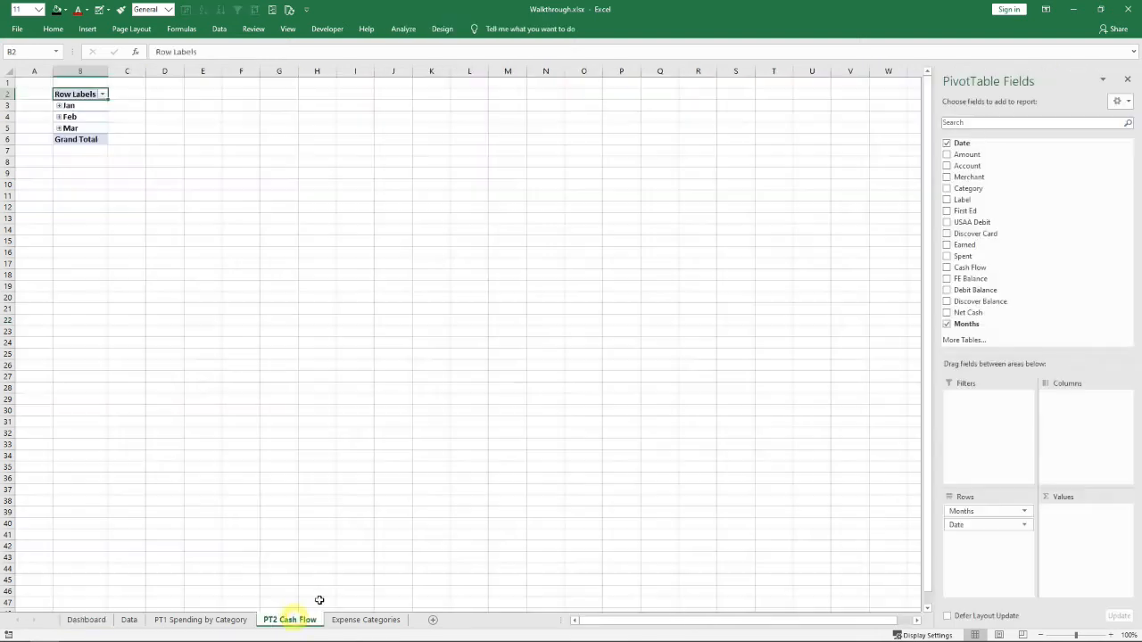
pyautogui.click(995, 526)
pyautogui.click(988, 502)
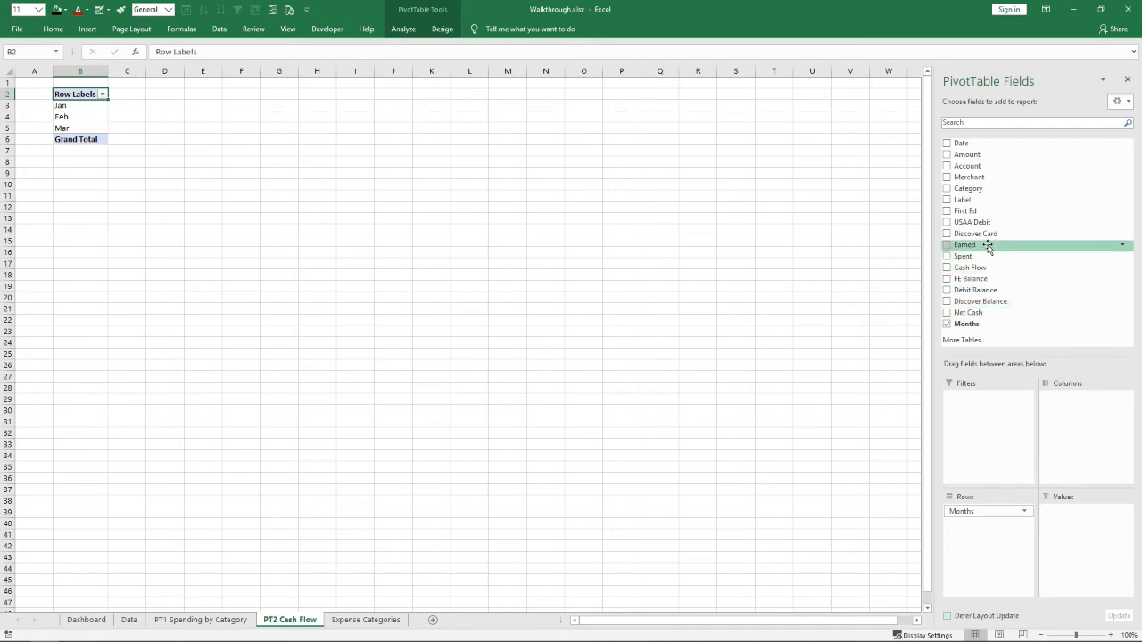
pyautogui.moveTo(977, 268); pyautogui.dragTo(1086, 521)
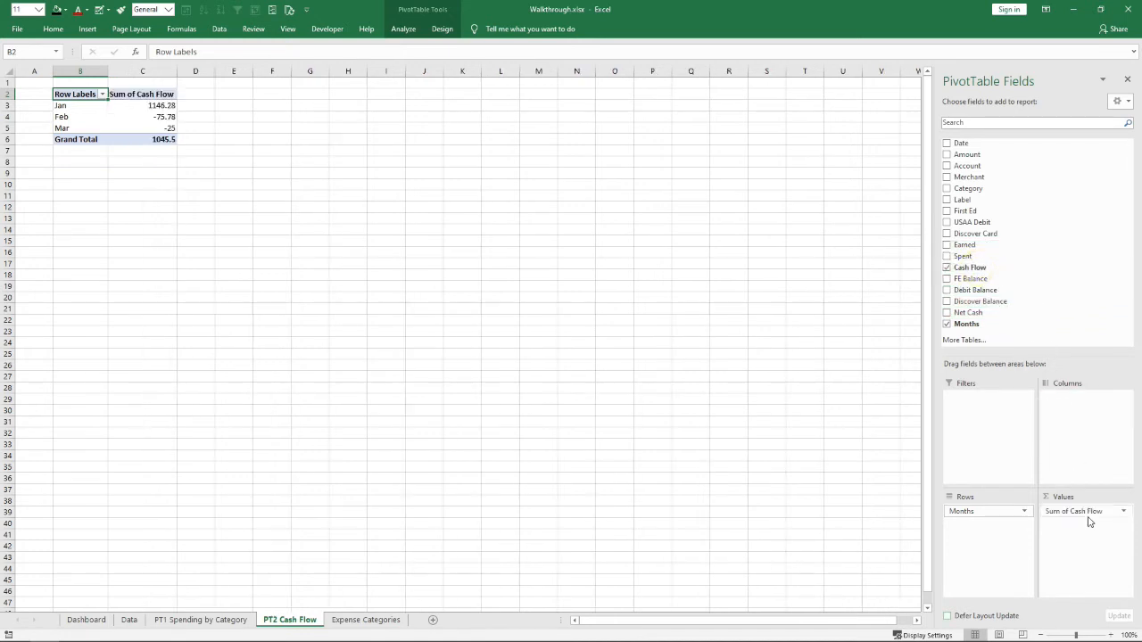
# Format the pivot table's Sum of Cash Flow values as Currency with the $ symbol and two decimal places
pyautogui.rightClick(128, 116)
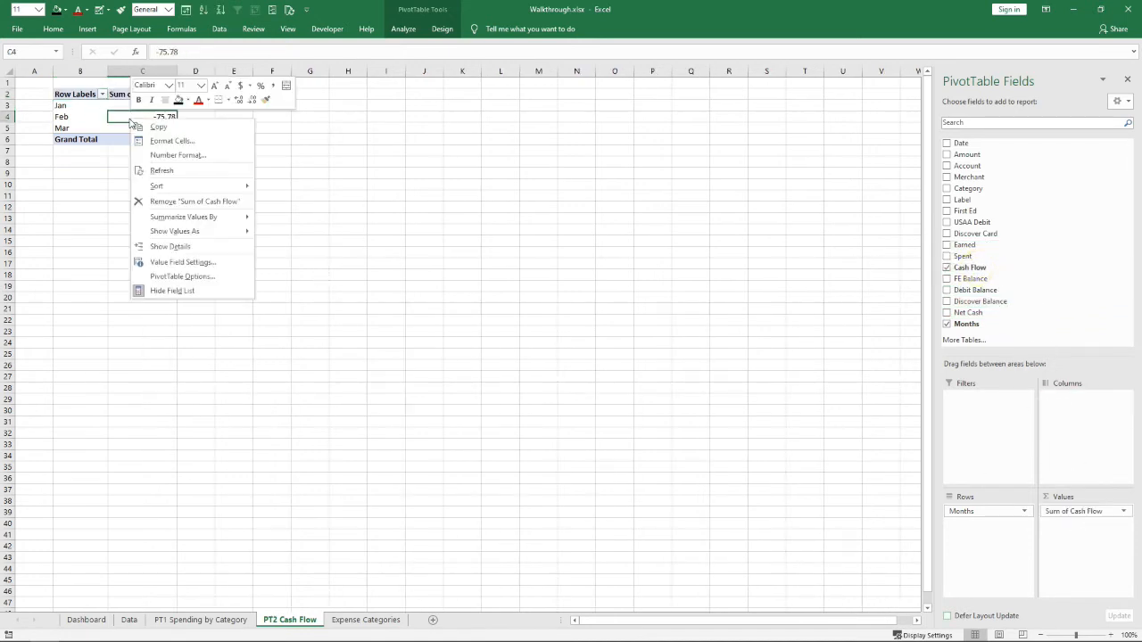
pyautogui.click(160, 264)
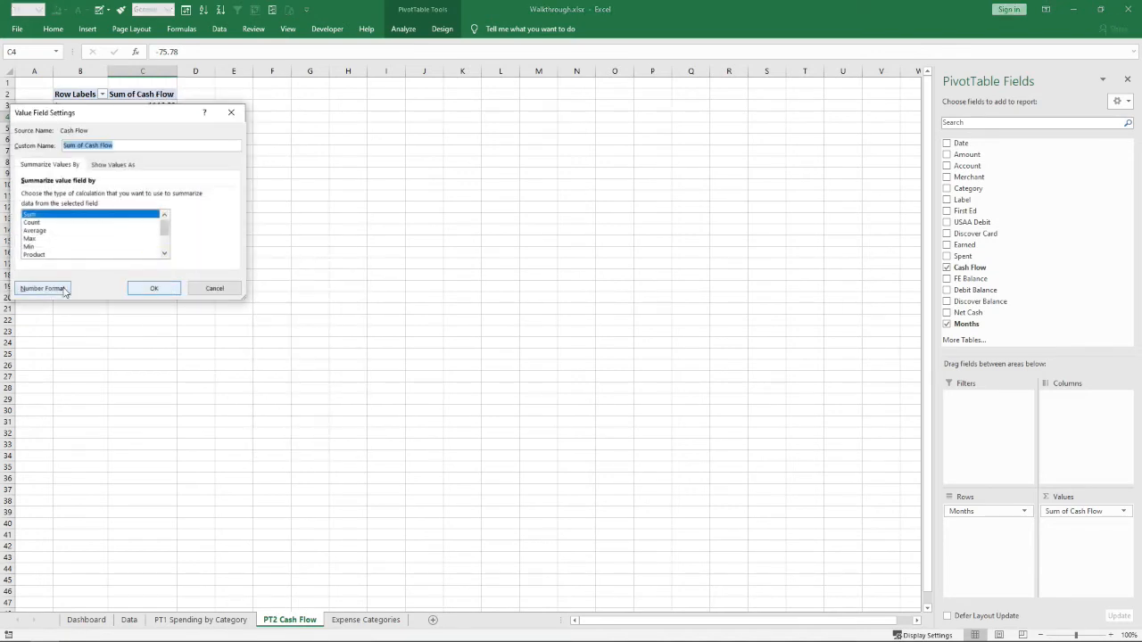
pyautogui.click(47, 287)
pyautogui.moveTo(66, 74); pyautogui.dragTo(288, 153)
pyautogui.click(214, 205)
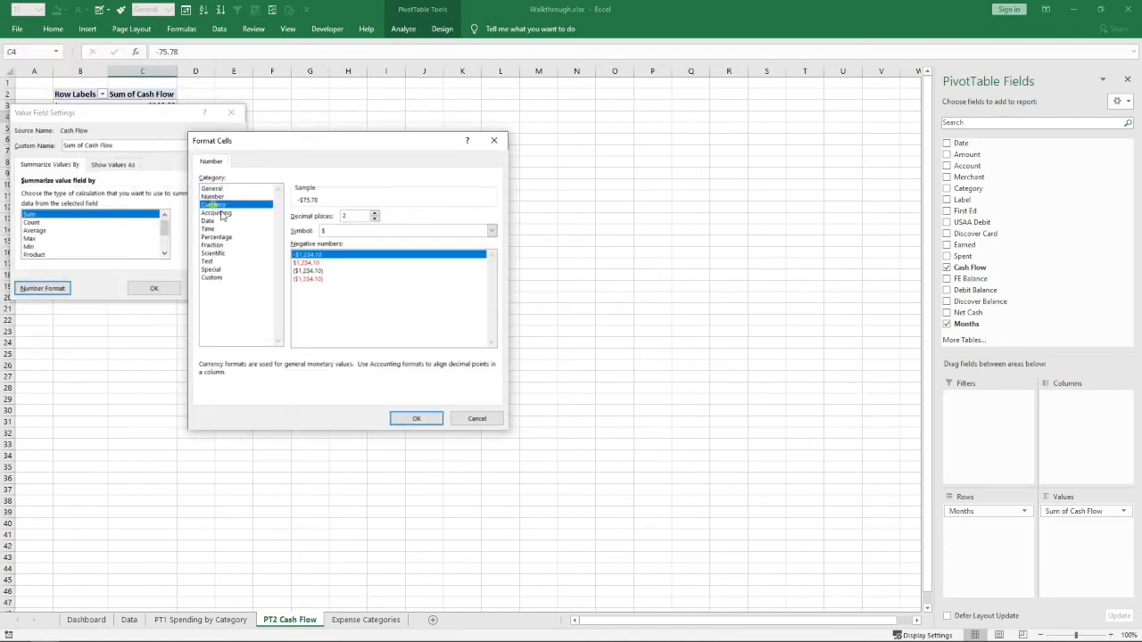
pyautogui.click(412, 418)
pyautogui.click(148, 293)
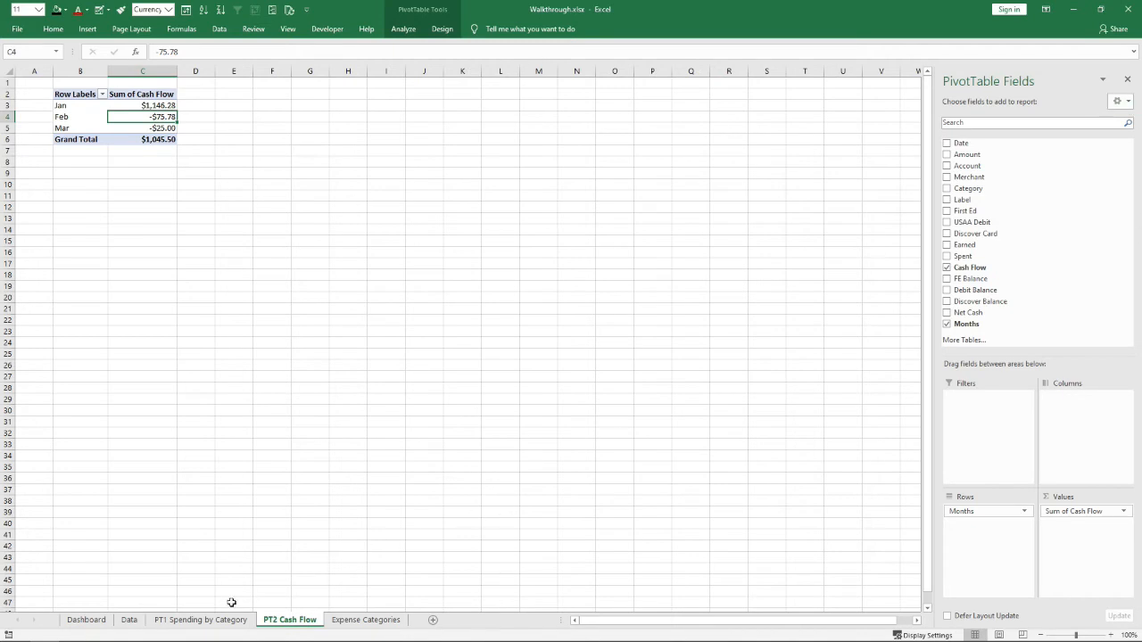
# View the PT1 Spending by Category and PT2 Cash Flow pivot tables, and return to the Dashboard sheet
pyautogui.click(212, 622)
pyautogui.click(290, 620)
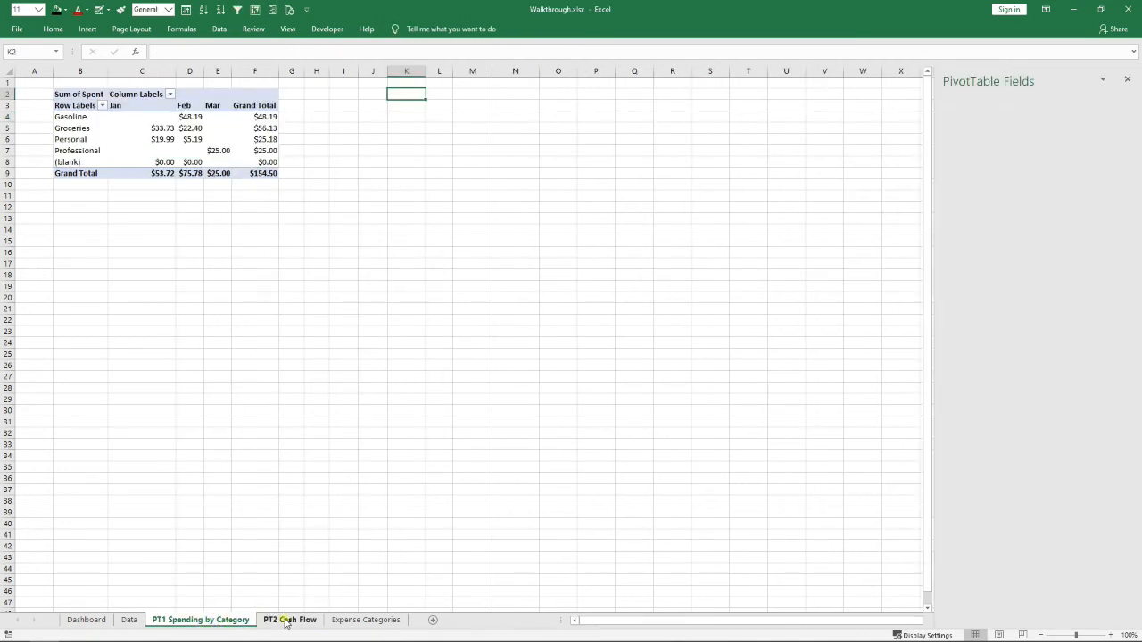
pyautogui.click(218, 242)
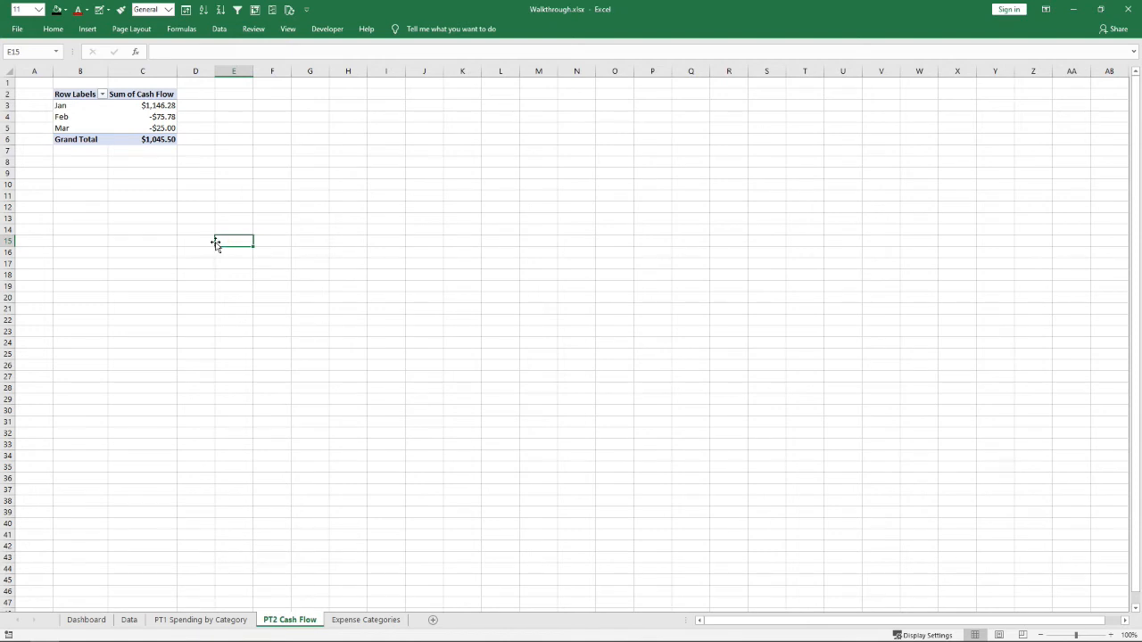
pyautogui.click(91, 623)
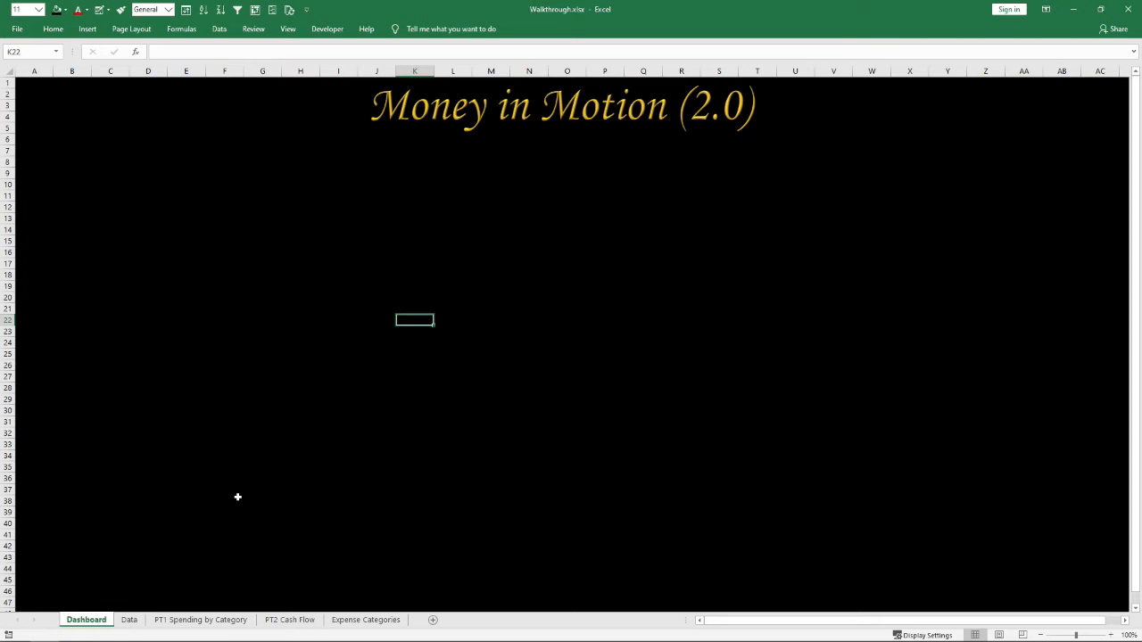
pyautogui.click(134, 229)
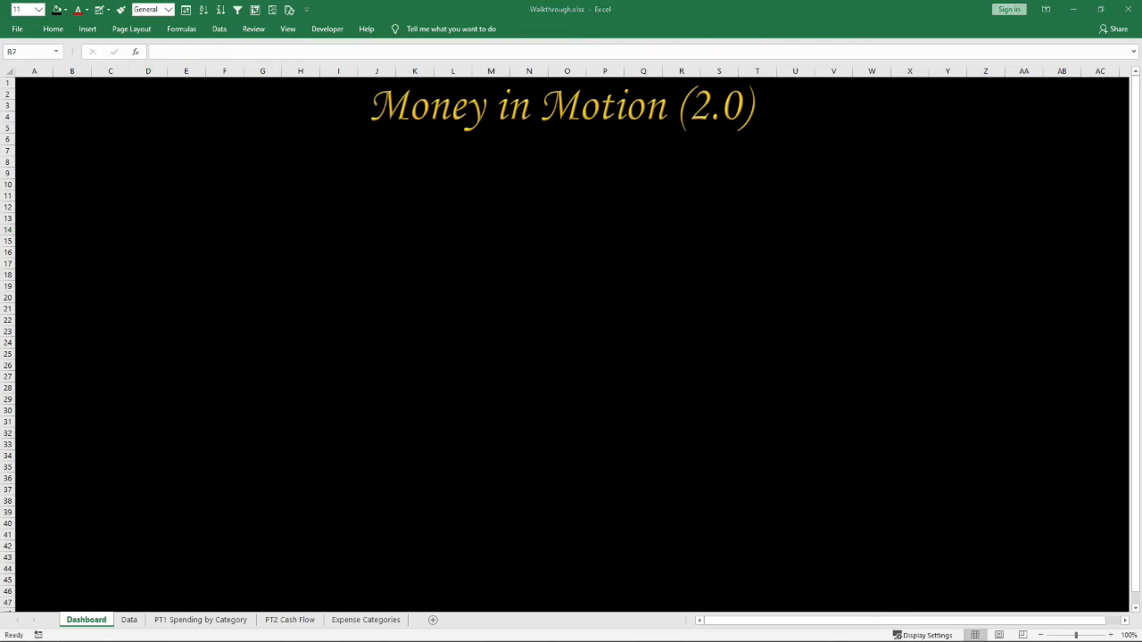
pyautogui.click(133, 387)
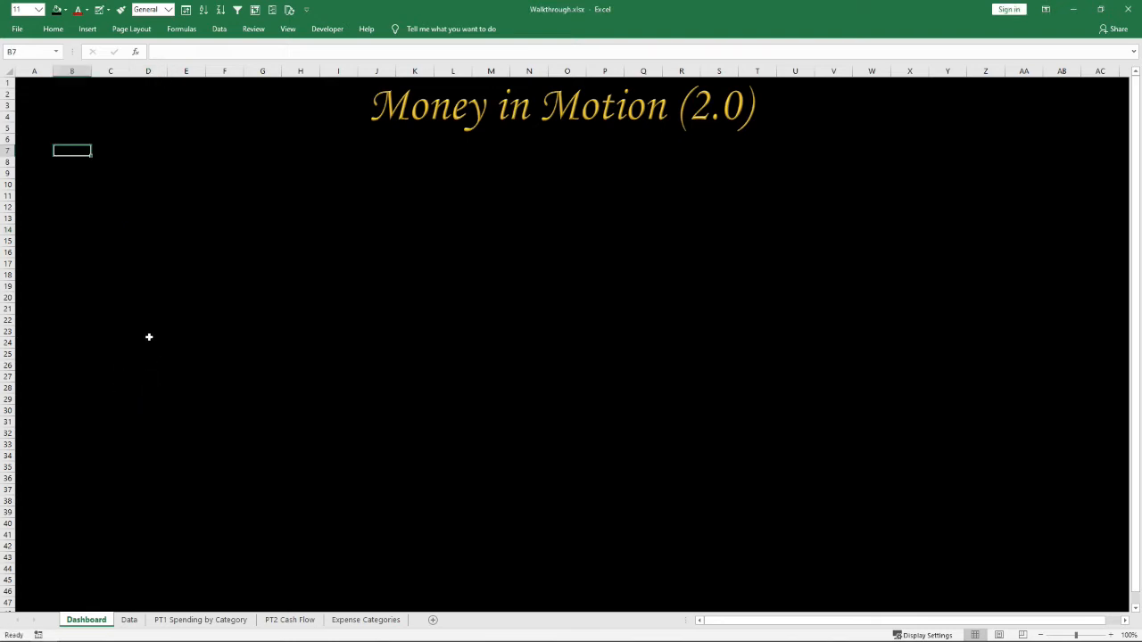
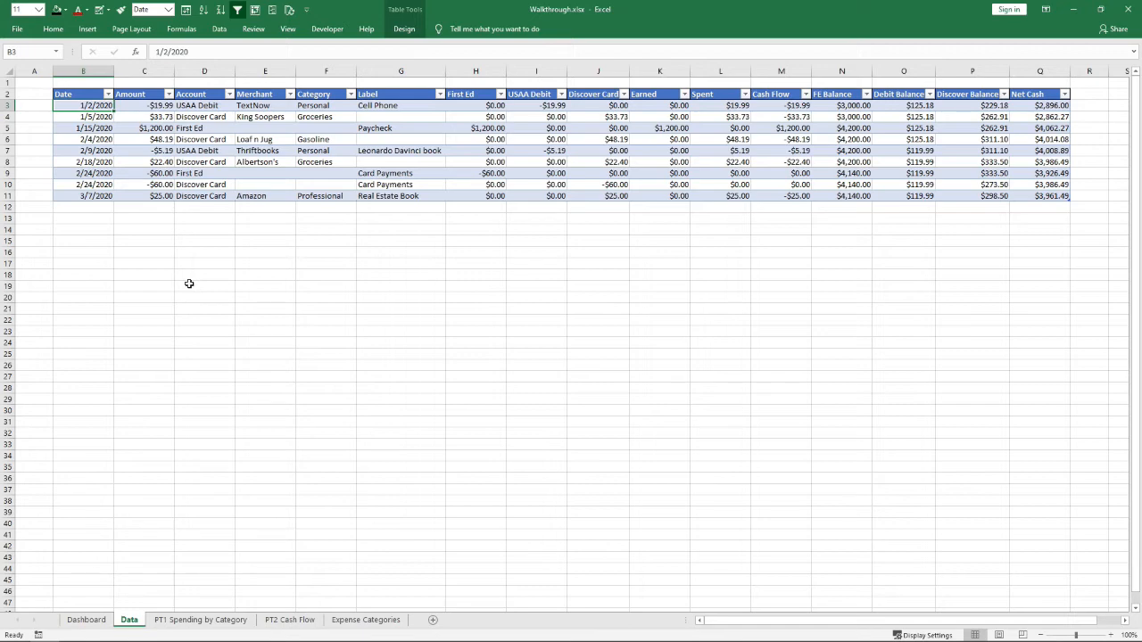
# Insert a recommended line chart from the Date and Net Cash columns of the Data sheet's table
pyautogui.moveTo(90, 106); pyautogui.dragTo(88, 193)
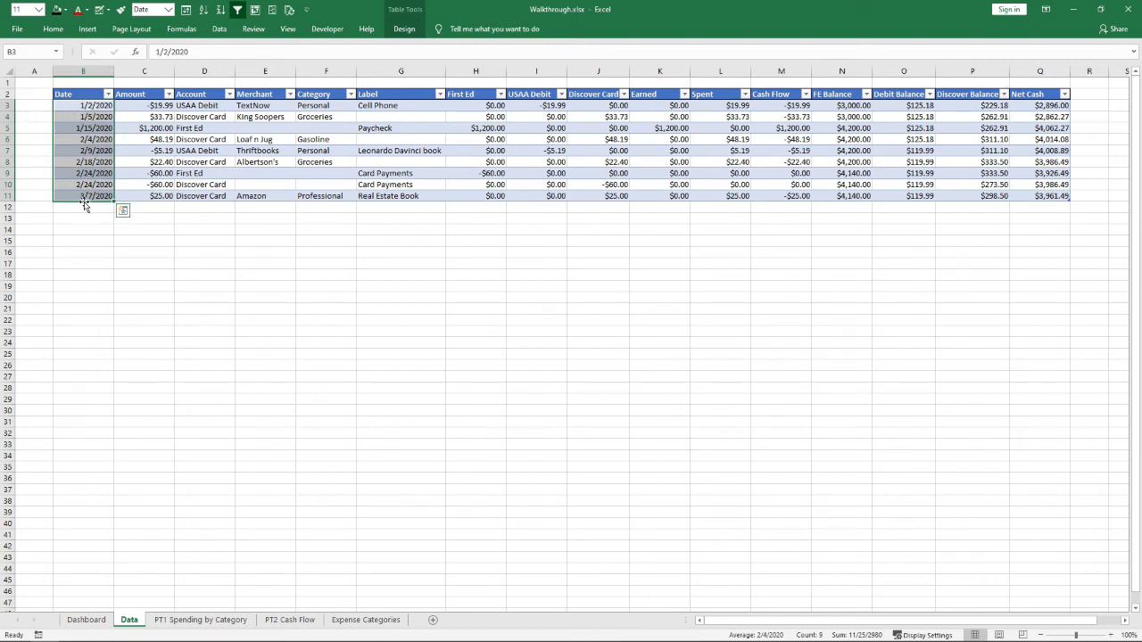
pyautogui.moveTo(1041, 106); pyautogui.dragTo(1041, 196)
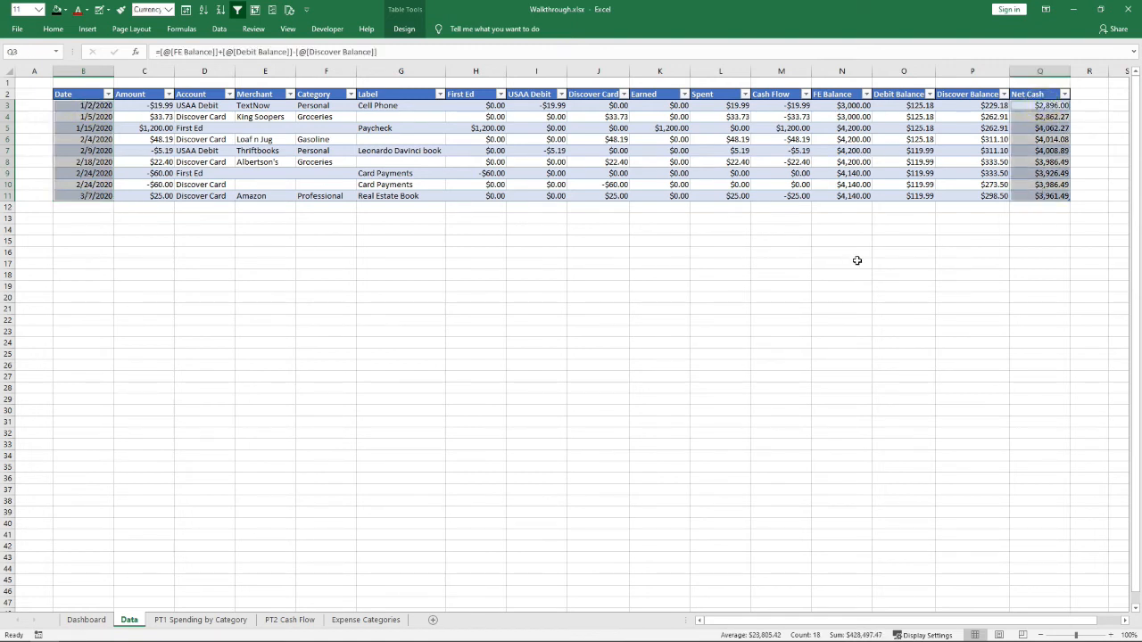
pyautogui.click(90, 31)
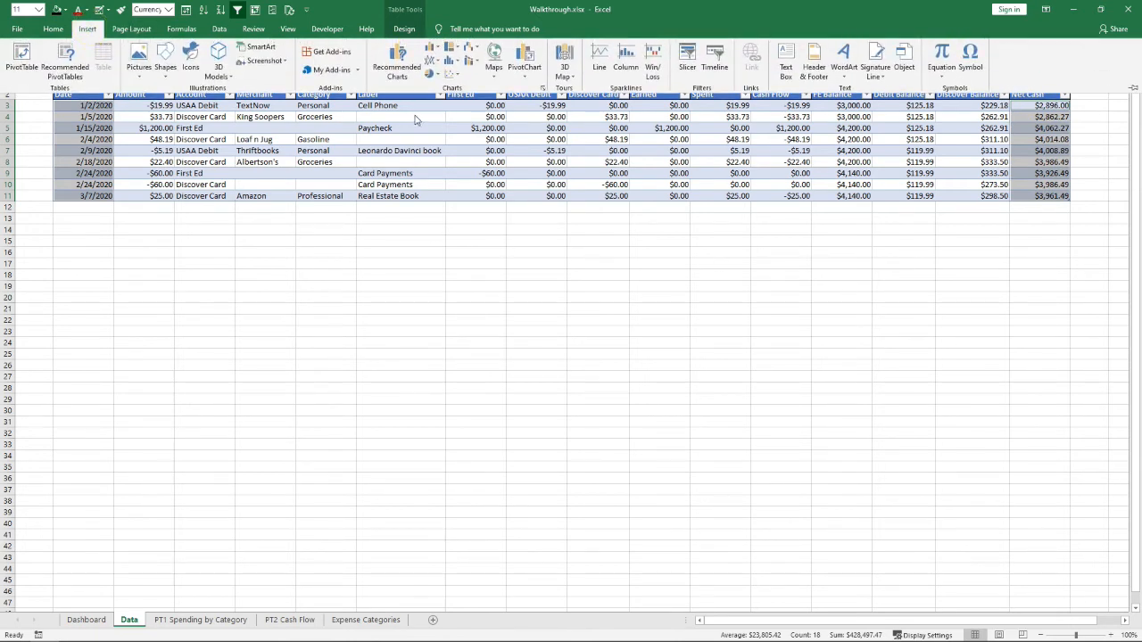
pyautogui.click(397, 64)
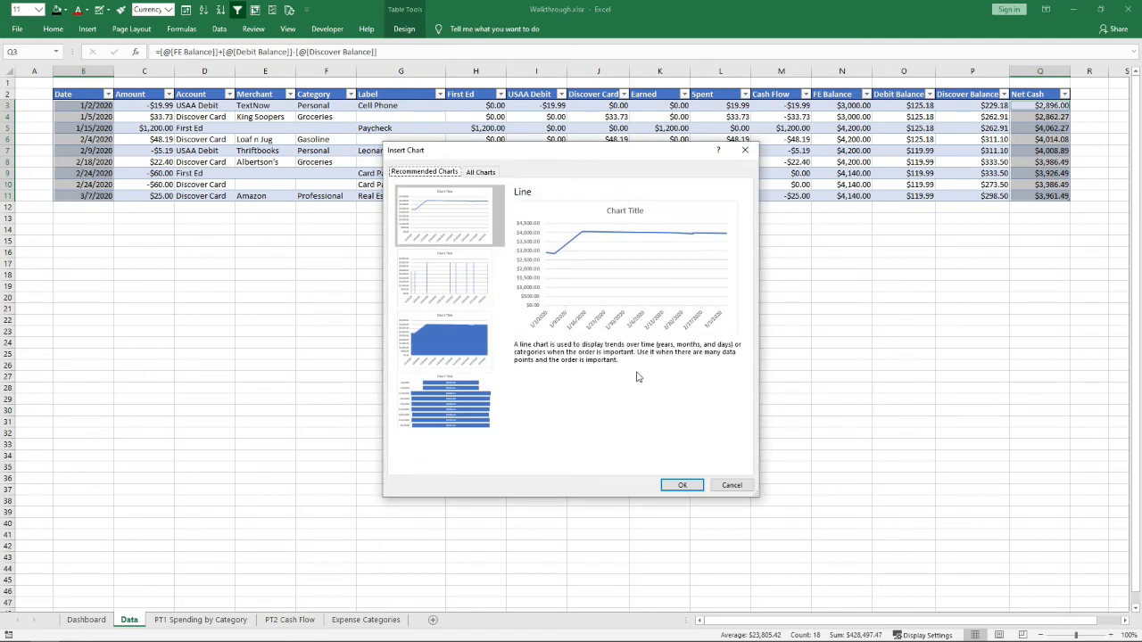
pyautogui.click(673, 486)
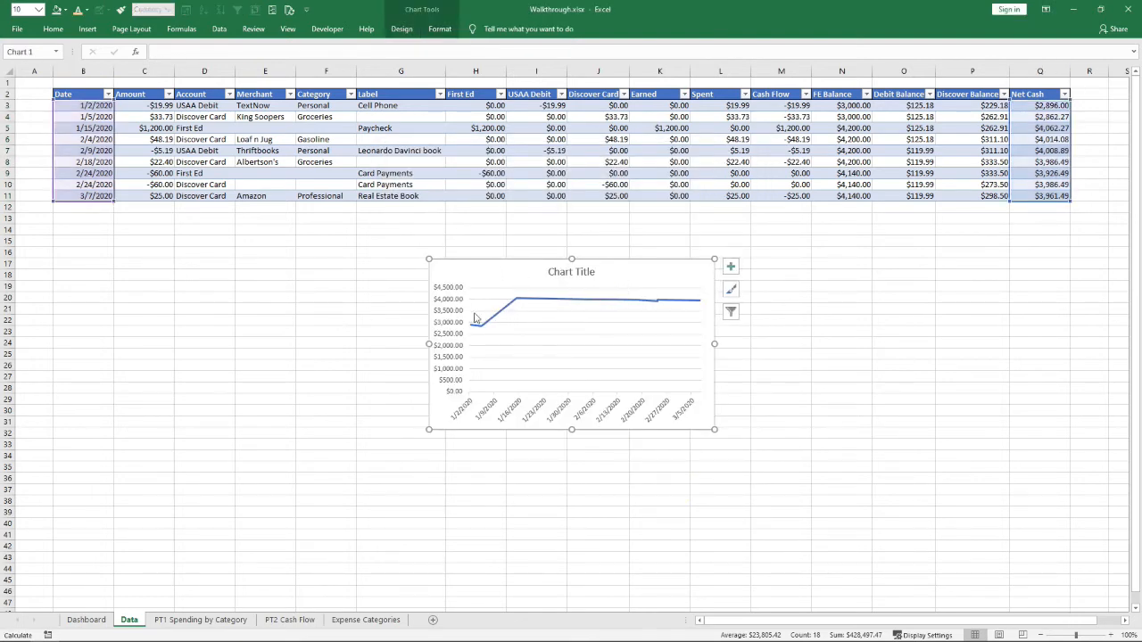
# Move the line chart from the Data sheet to the Dashboard and enlarge it below the heading to span about B6 to M23
pyautogui.hotkey('ctrl', 'z')
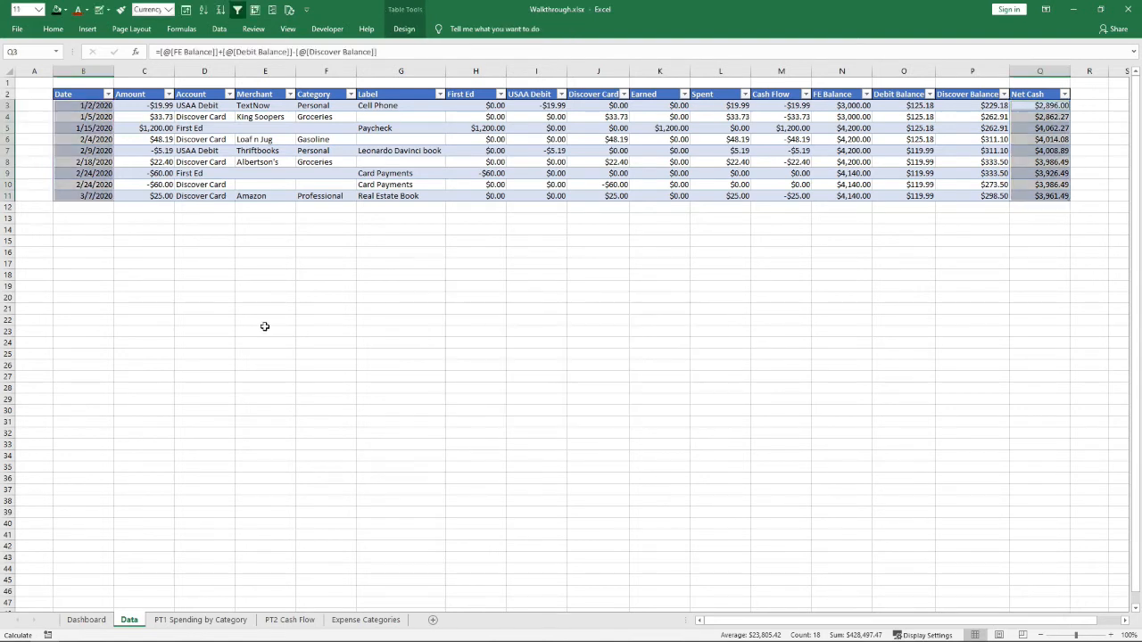
pyautogui.click(86, 620)
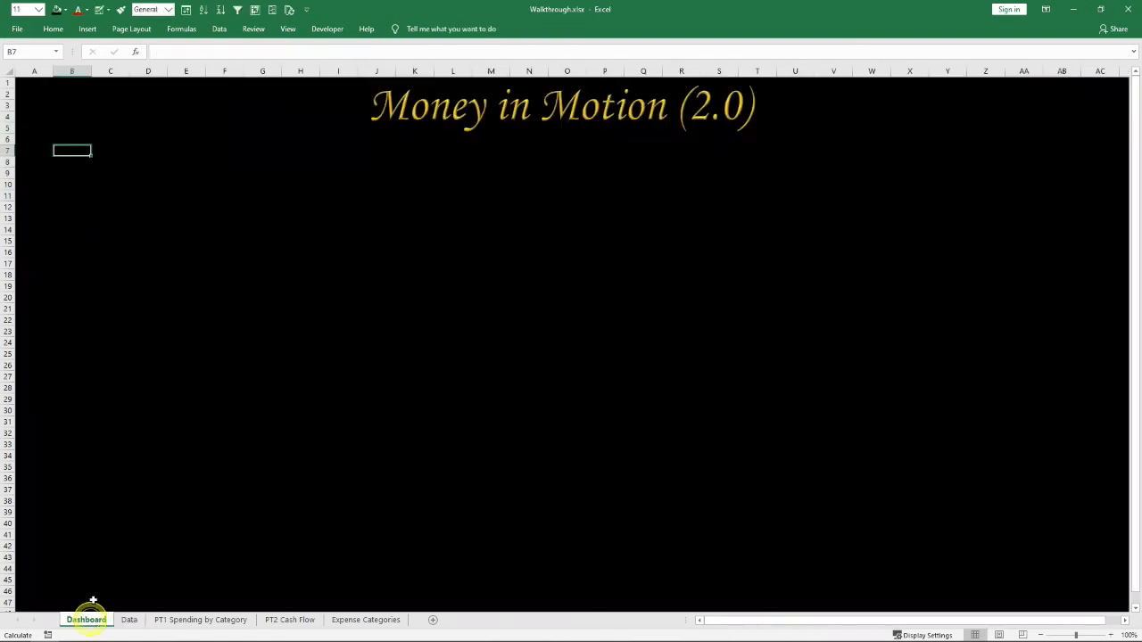
pyautogui.hotkey('ctrl', 'v')
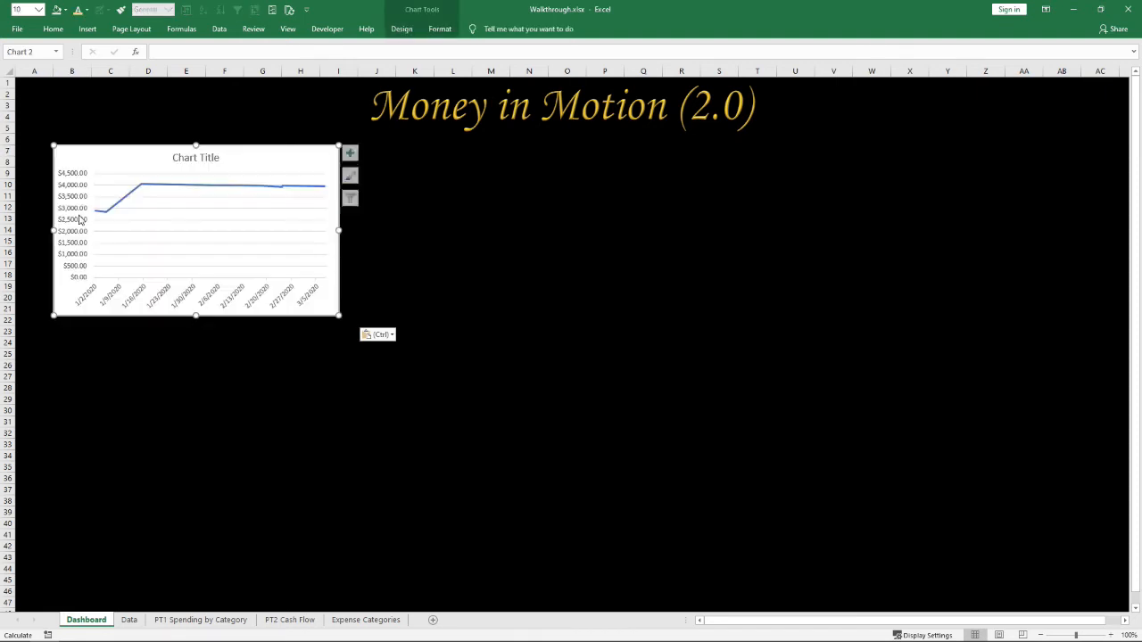
pyautogui.moveTo(255, 158); pyautogui.dragTo(263, 142)
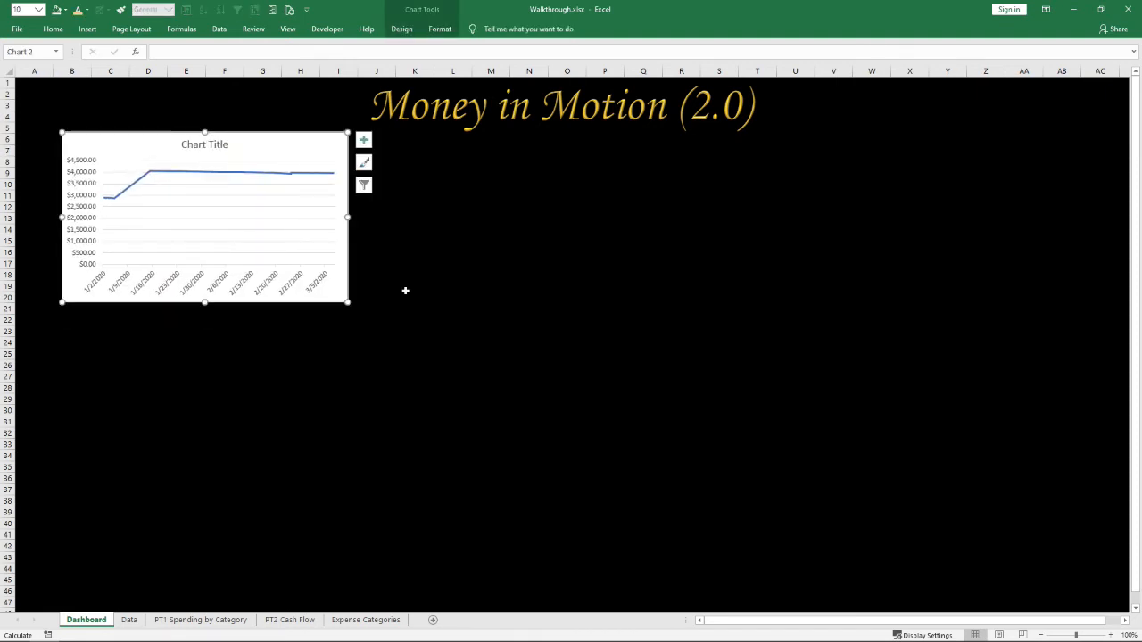
pyautogui.moveTo(349, 305); pyautogui.dragTo(487, 328)
pyautogui.moveTo(353, 140); pyautogui.dragTo(358, 148)
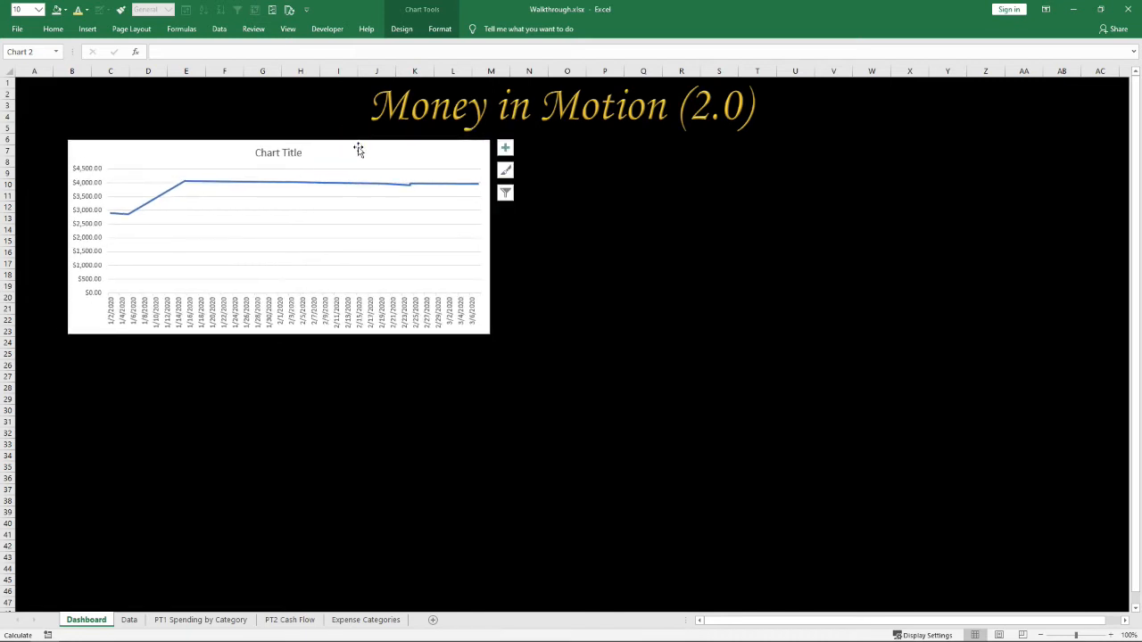
# Title the Dashboard's line chart "Net Cash"
pyautogui.click(299, 152)
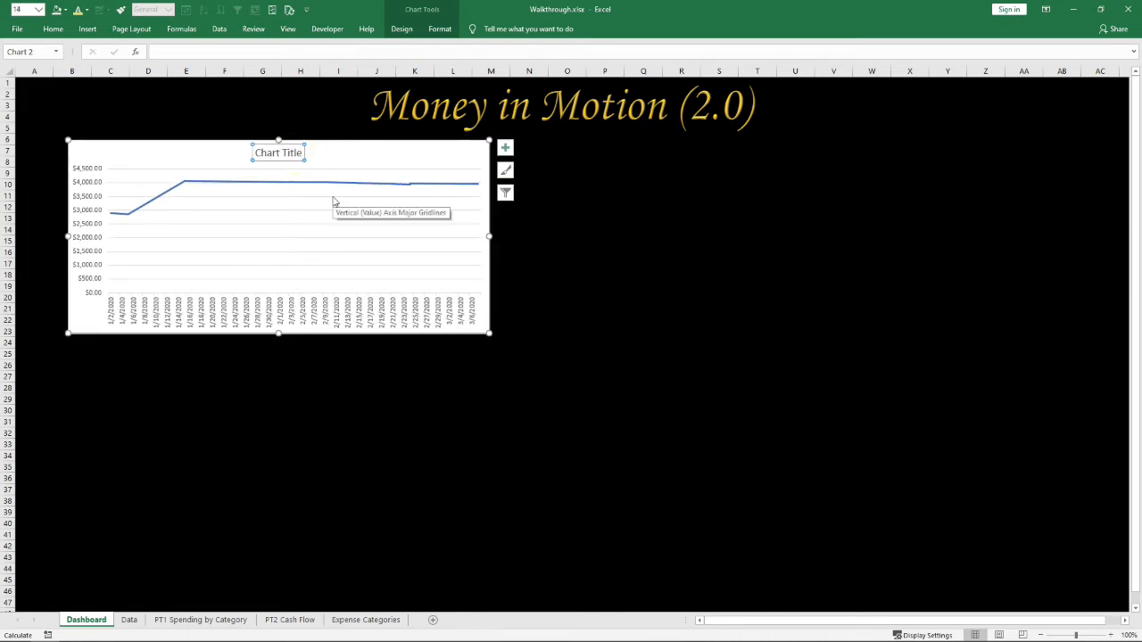
pyautogui.write('Net Cash')
pyautogui.press('Return')
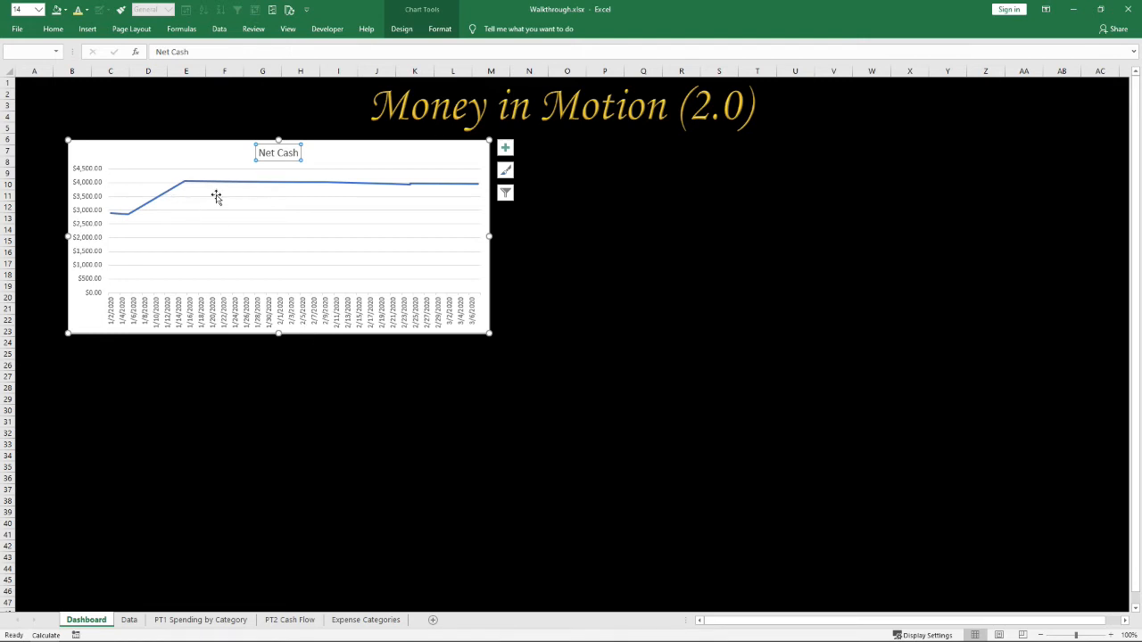
pyautogui.click(630, 298)
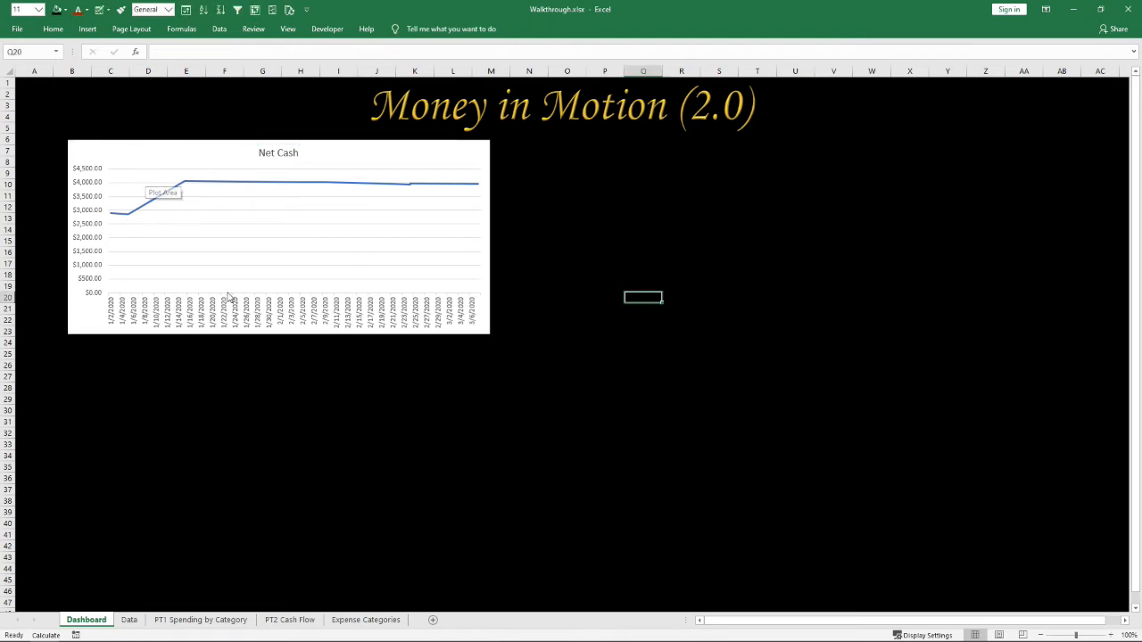
# Start a new row below the last entry in the Data sheet's table with date 3/15 and amount 679.48
pyautogui.click(134, 622)
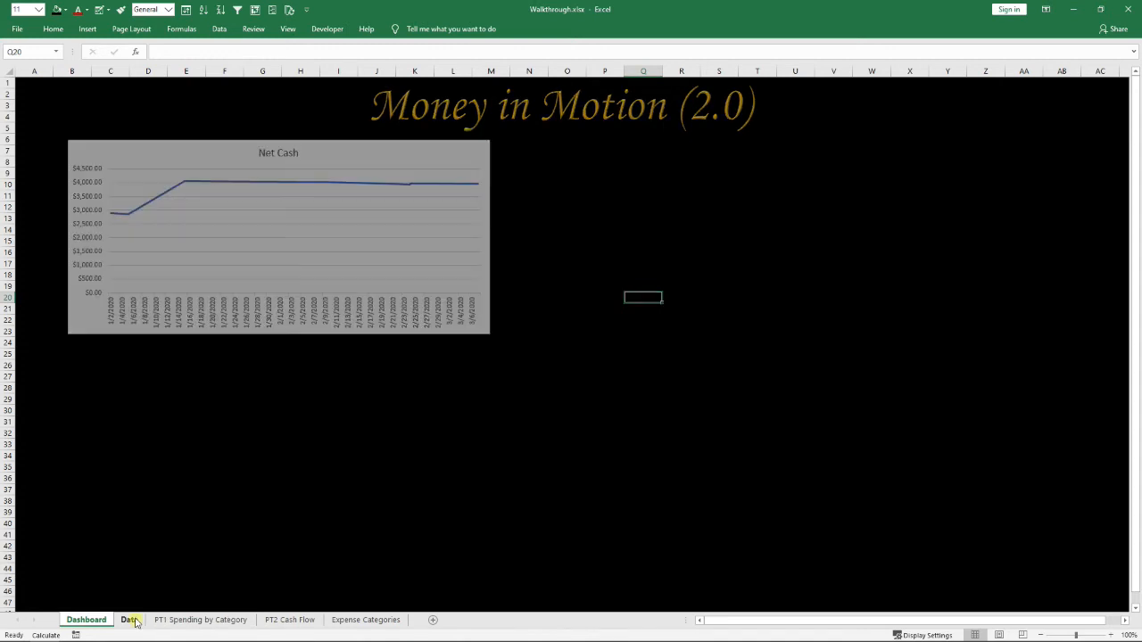
pyautogui.click(89, 207)
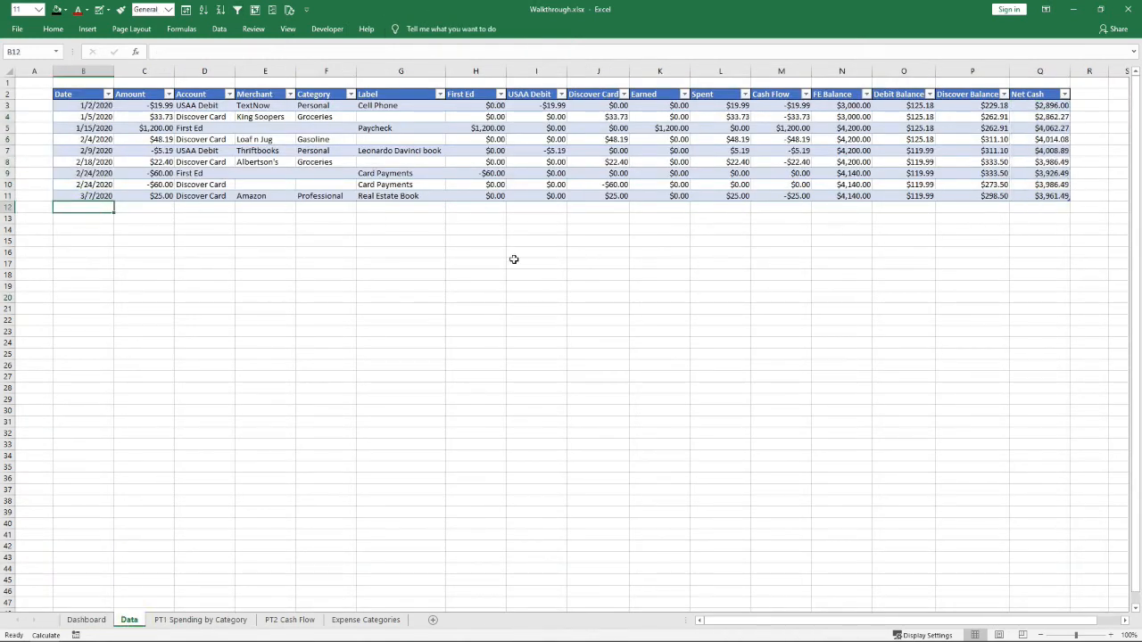
pyautogui.click(87, 619)
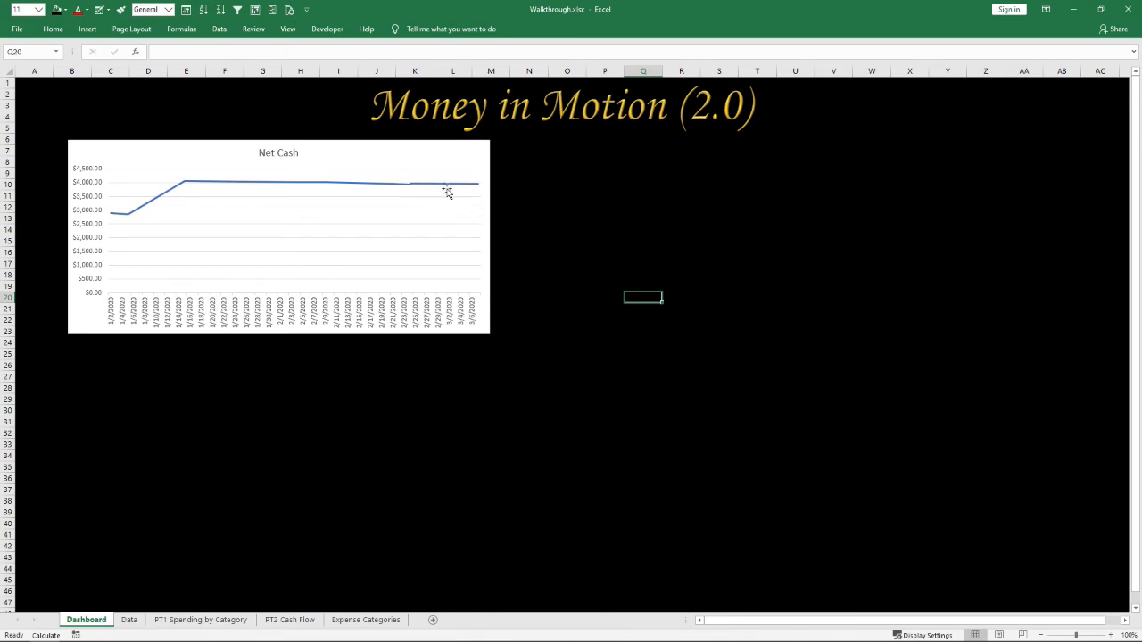
pyautogui.click(130, 619)
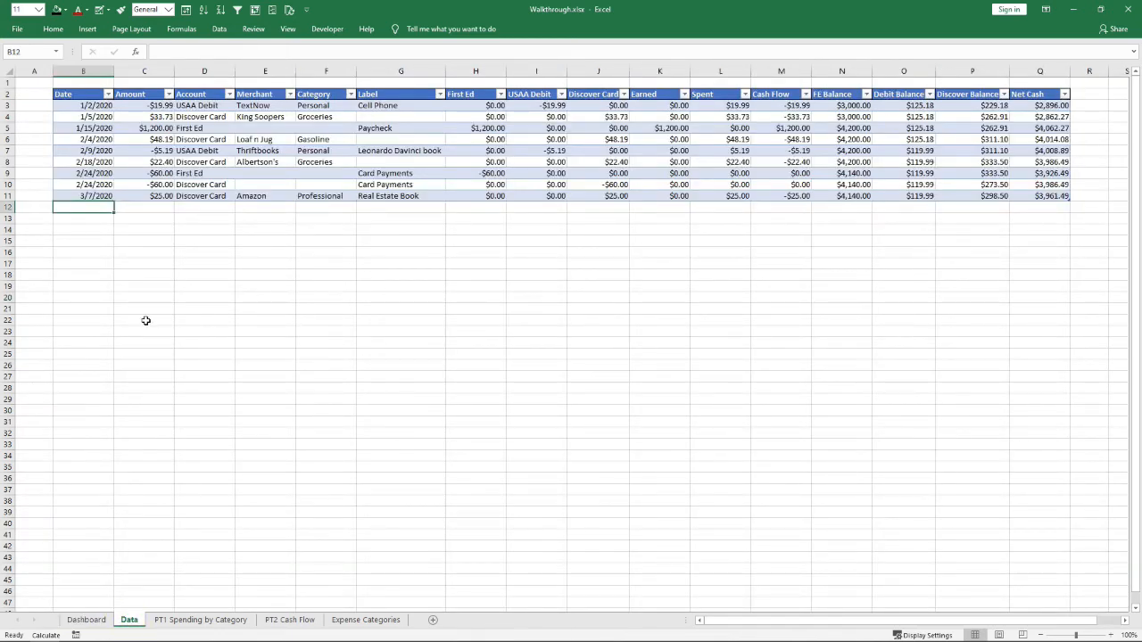
pyautogui.write('3/15')
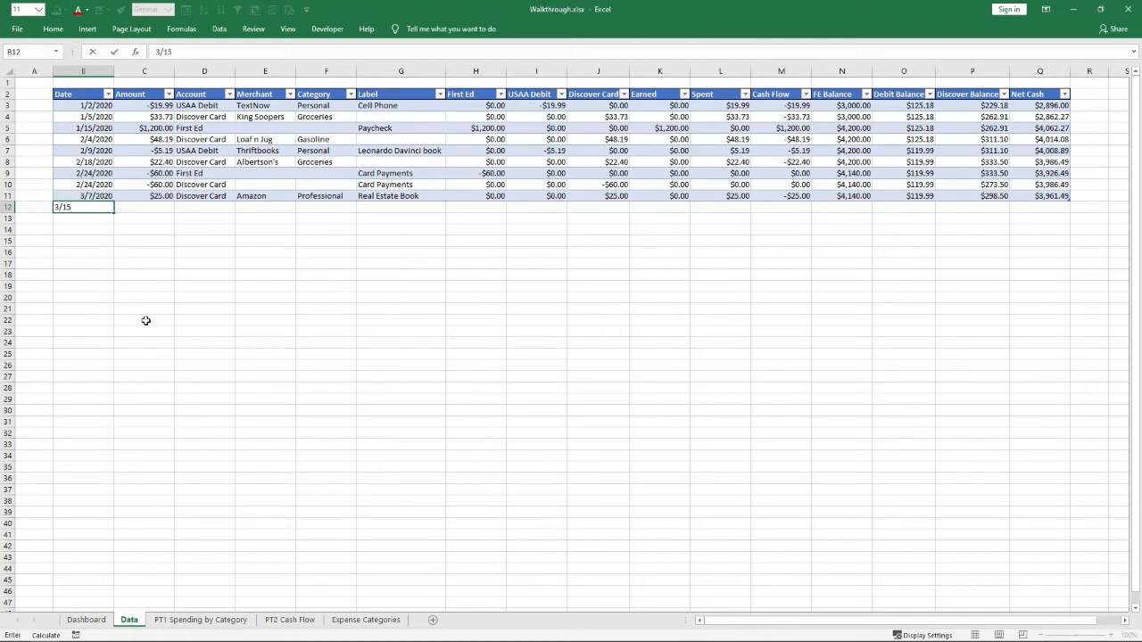
pyautogui.press('Tab')
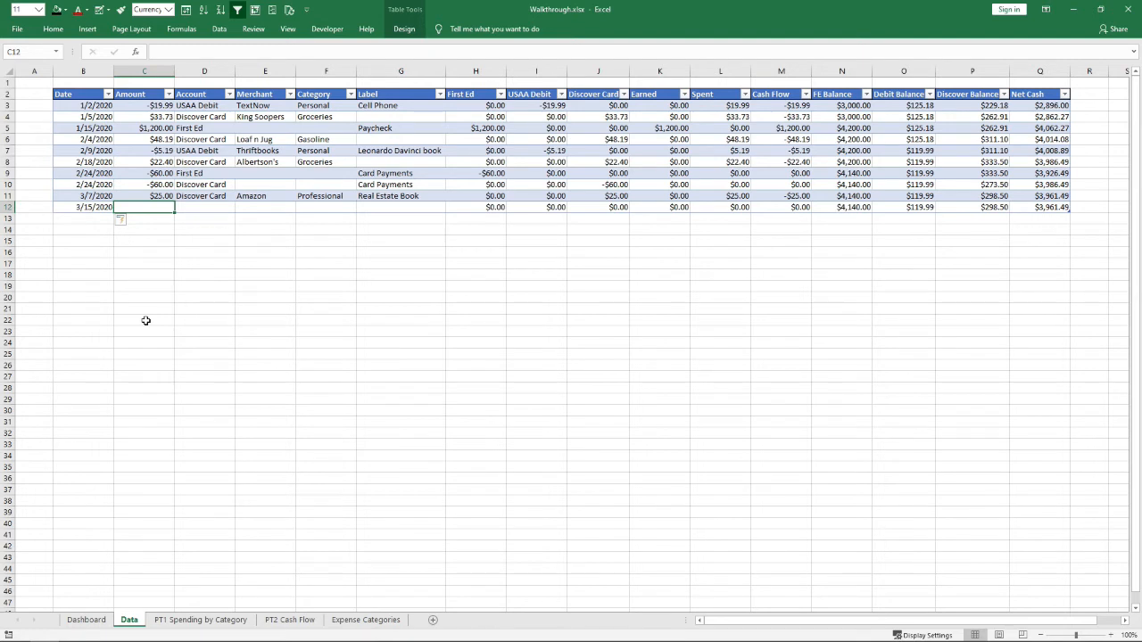
pyautogui.write('679.48')
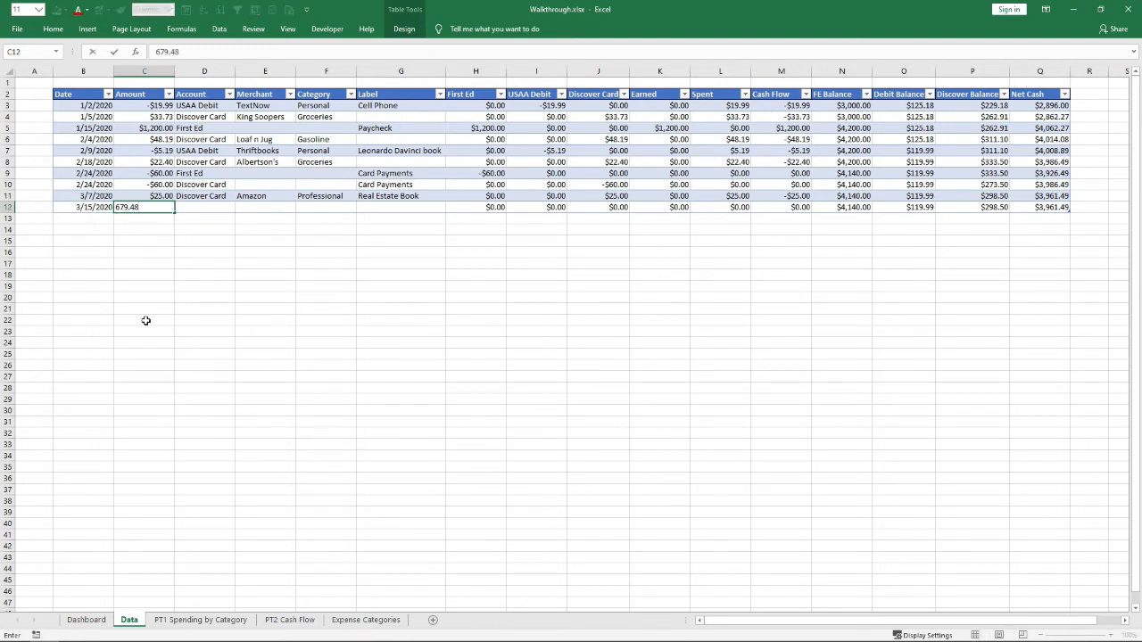
pyautogui.press('Tab')
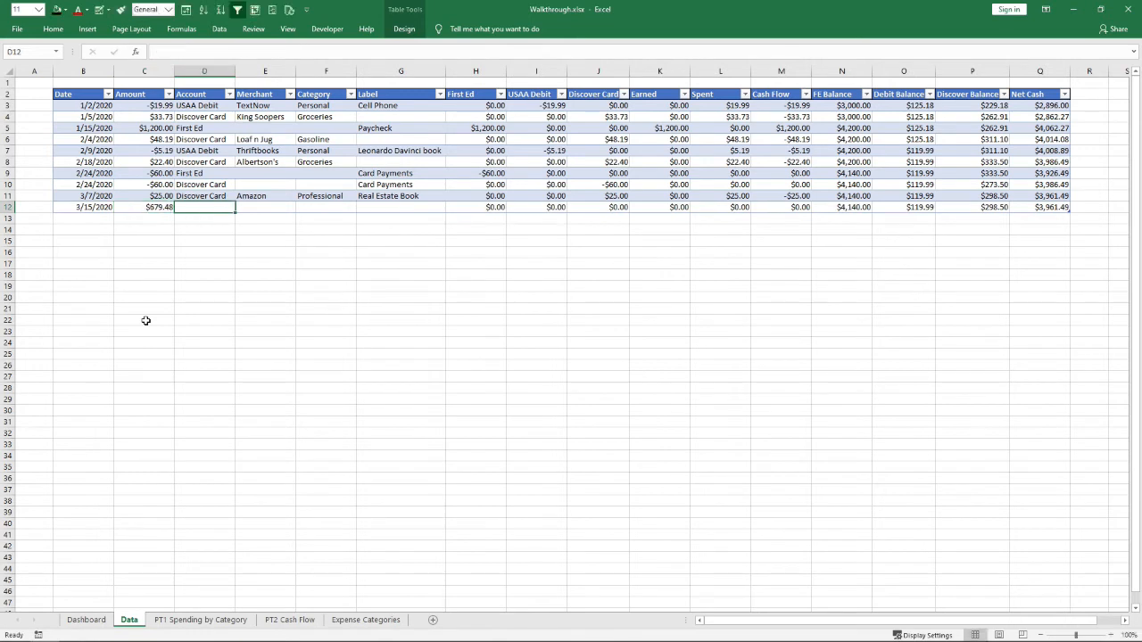
# Enter Discover Card as the account and Clure Brothers as the merchant in the new row of the Data table
pyautogui.write('Discover Card')
pyautogui.press('Tab')
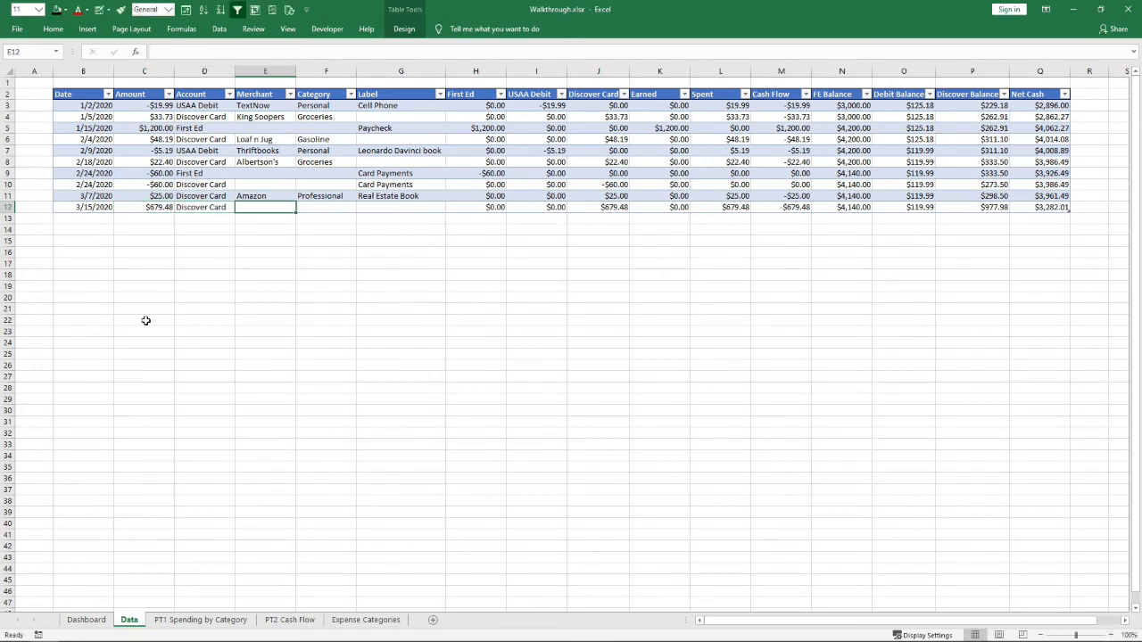
pyautogui.write('Clure Brothers')
pyautogui.press('Tab')
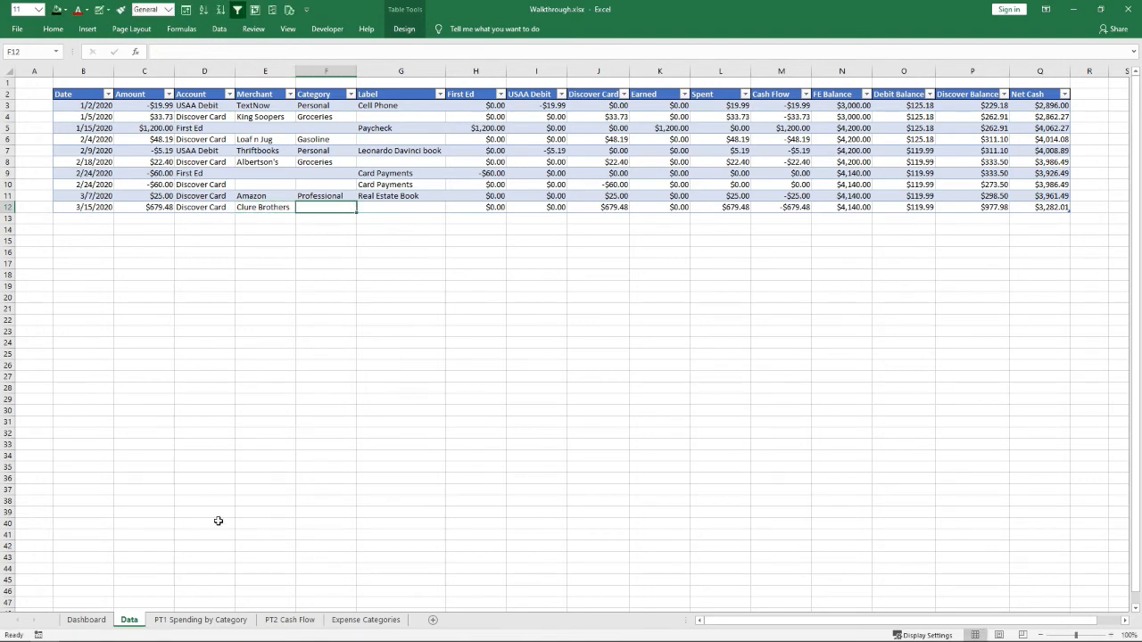
# Check the Expense Categories sheet, and complete the new Data row with category Personal and label "New couch"
pyautogui.click(369, 622)
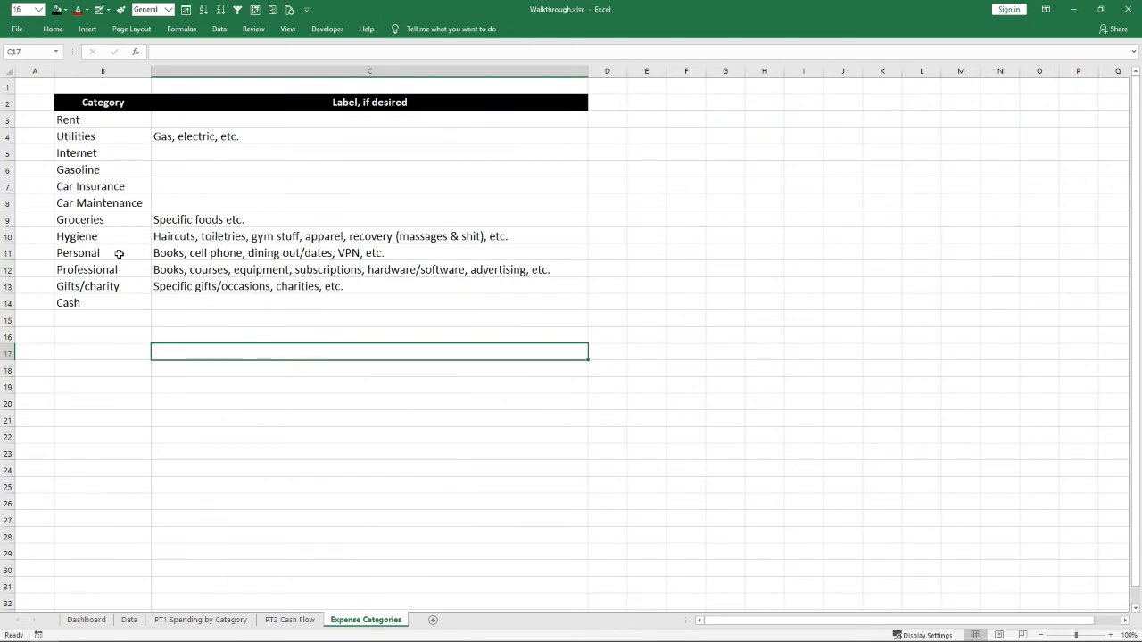
pyautogui.click(129, 619)
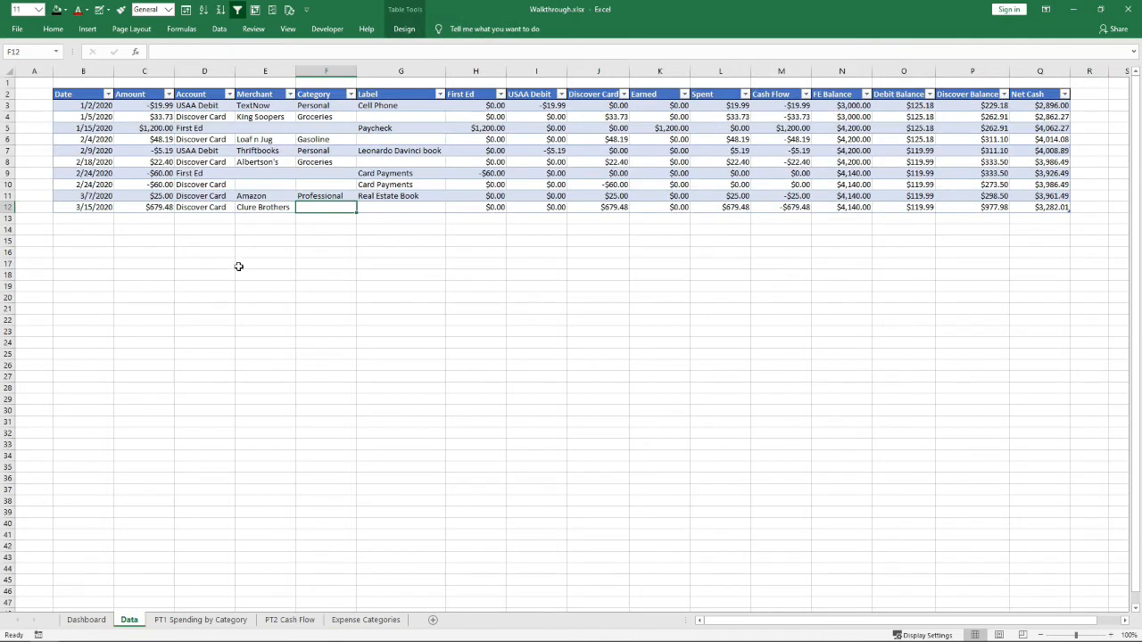
pyautogui.write('Personal')
pyautogui.press('Tab')
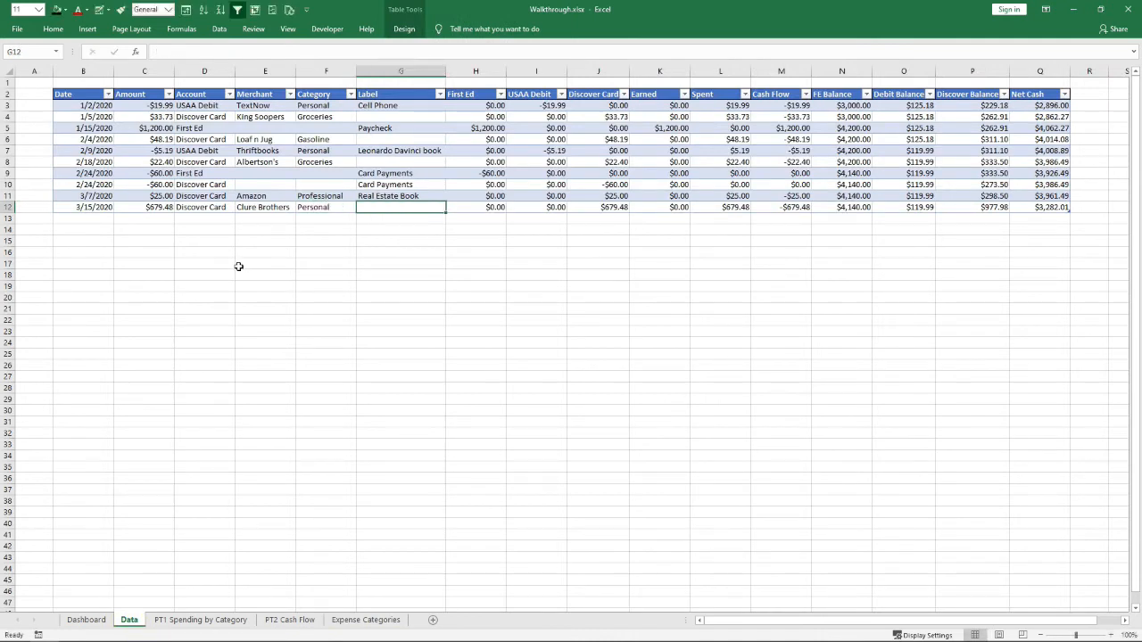
pyautogui.write('New couch')
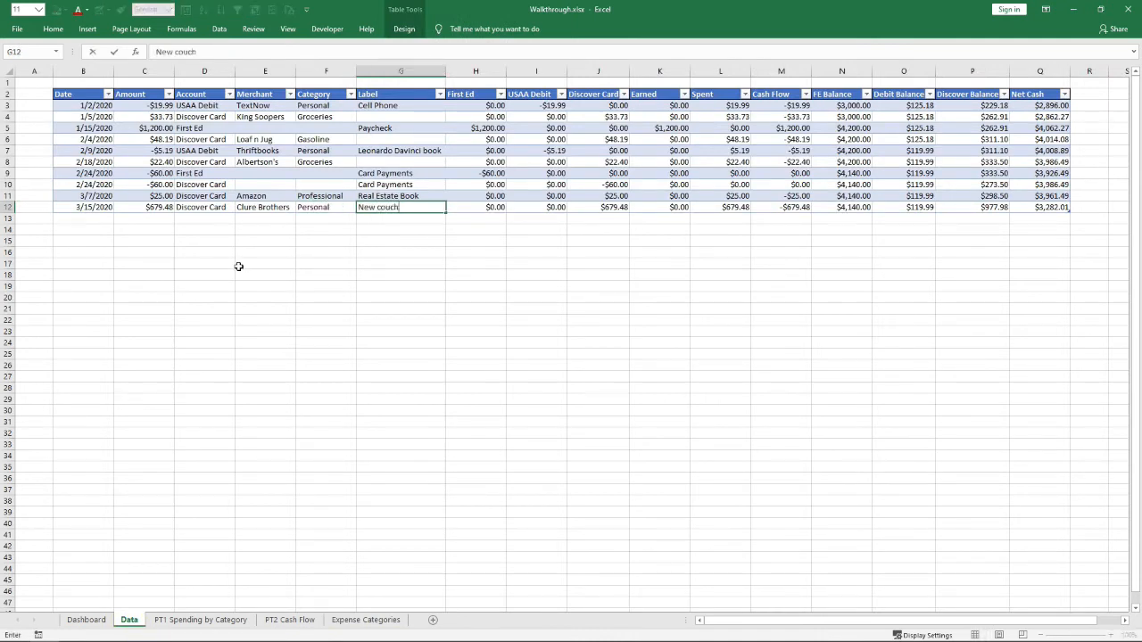
pyautogui.press('Return')
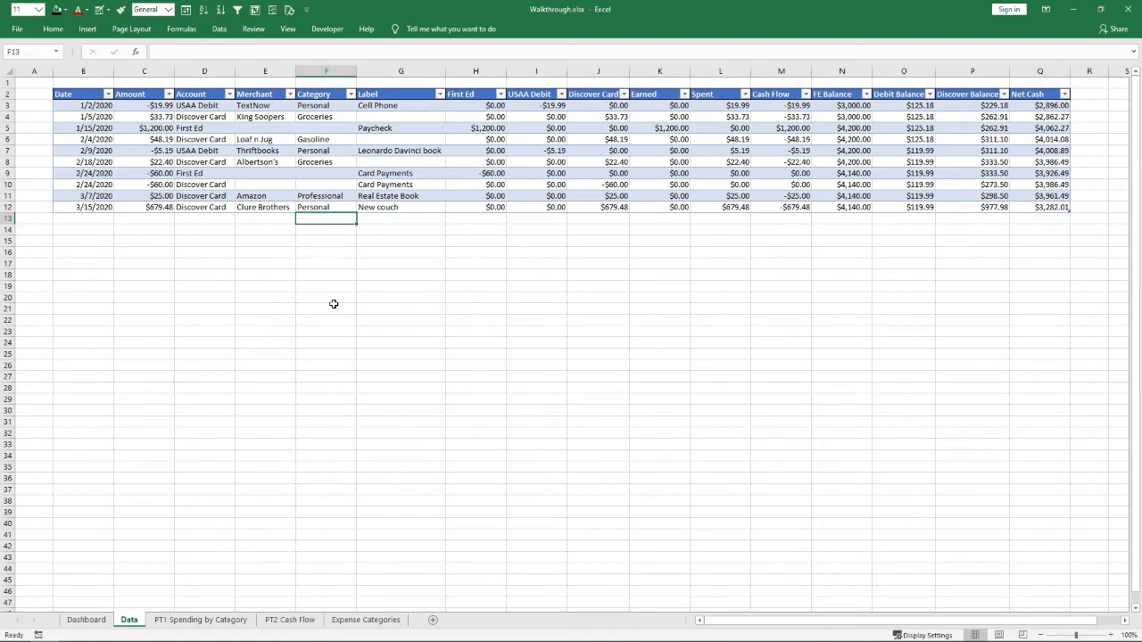
# Compare the Dashboard's Net Cash line chart with the new row in the Data table
pyautogui.click(82, 620)
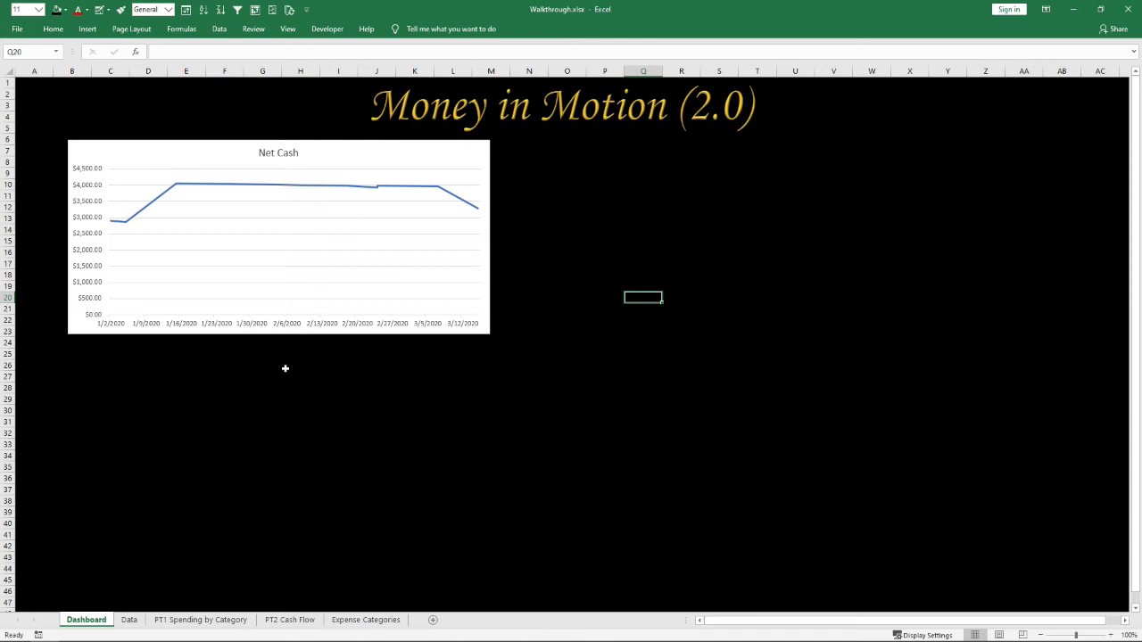
pyautogui.click(129, 620)
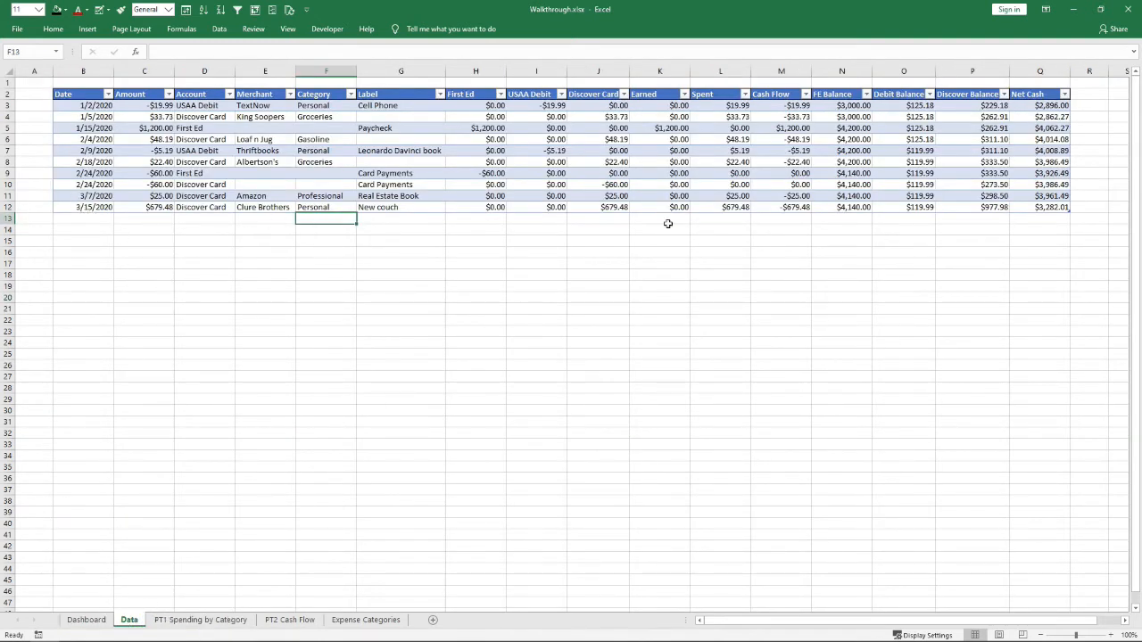
pyautogui.click(89, 619)
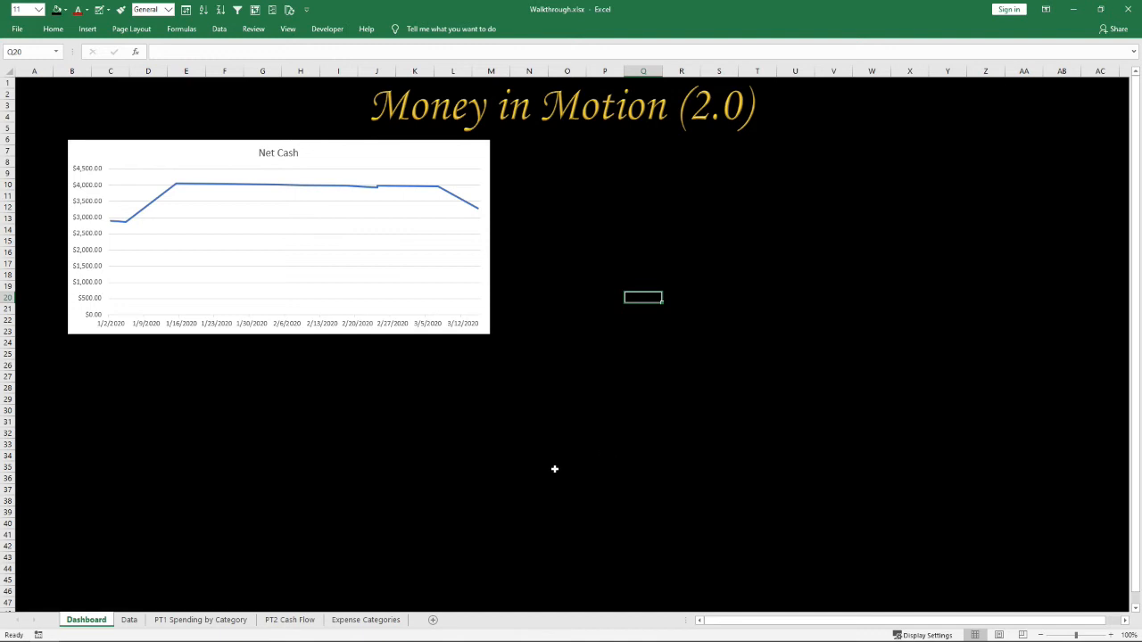
pyautogui.click(700, 204)
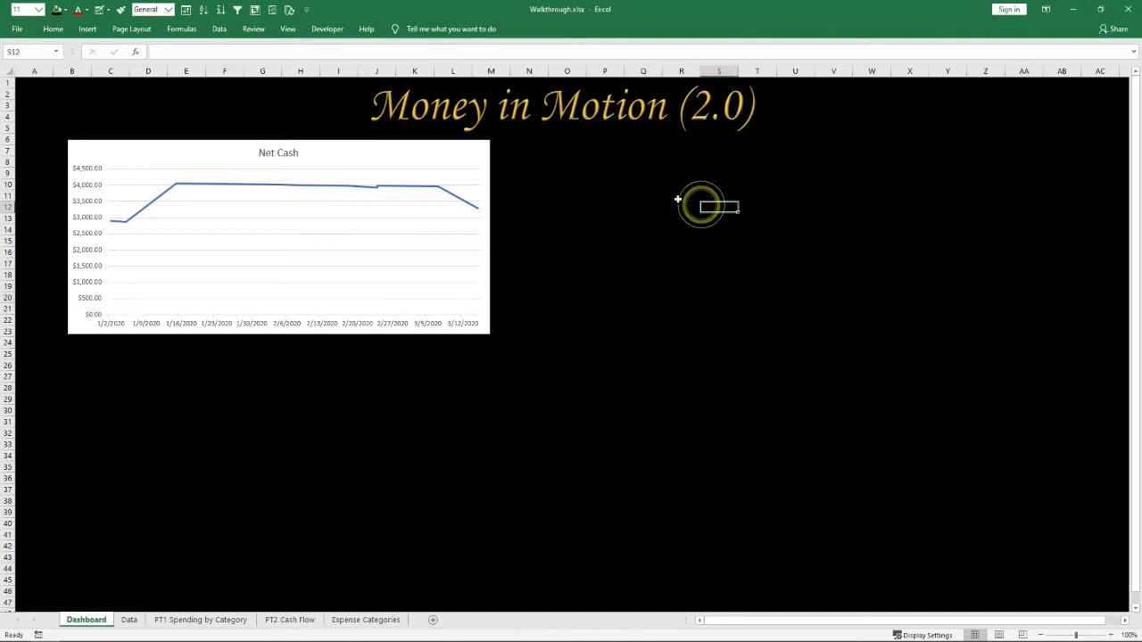
# Insert a clustered column PivotChart from the pivot table on the PT1 Spending by Category sheet
pyautogui.click(132, 621)
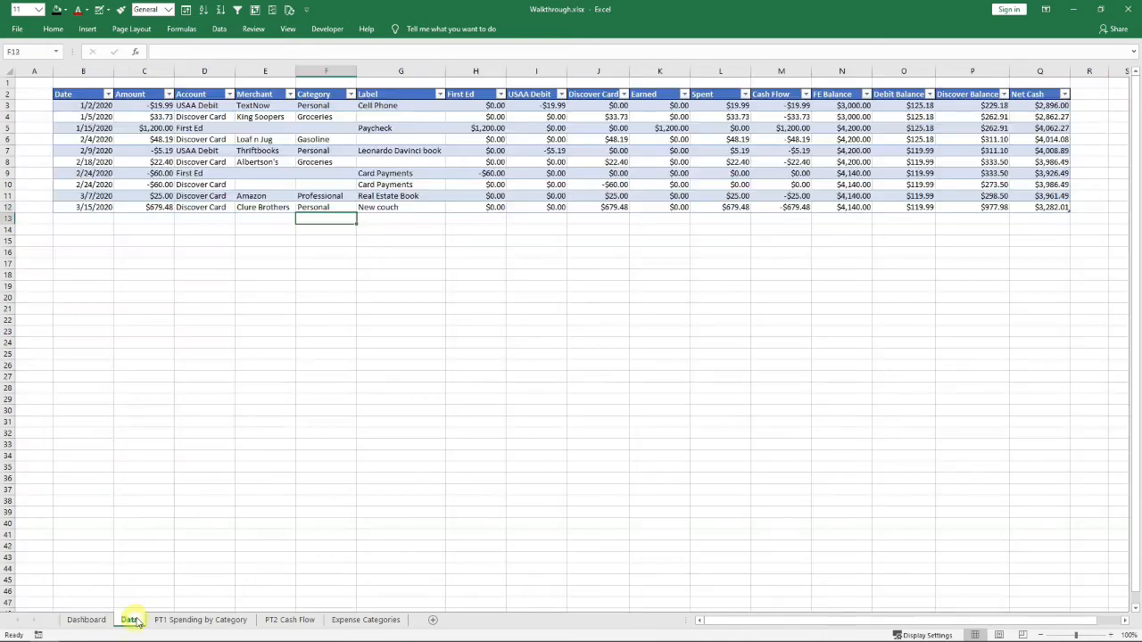
pyautogui.click(198, 621)
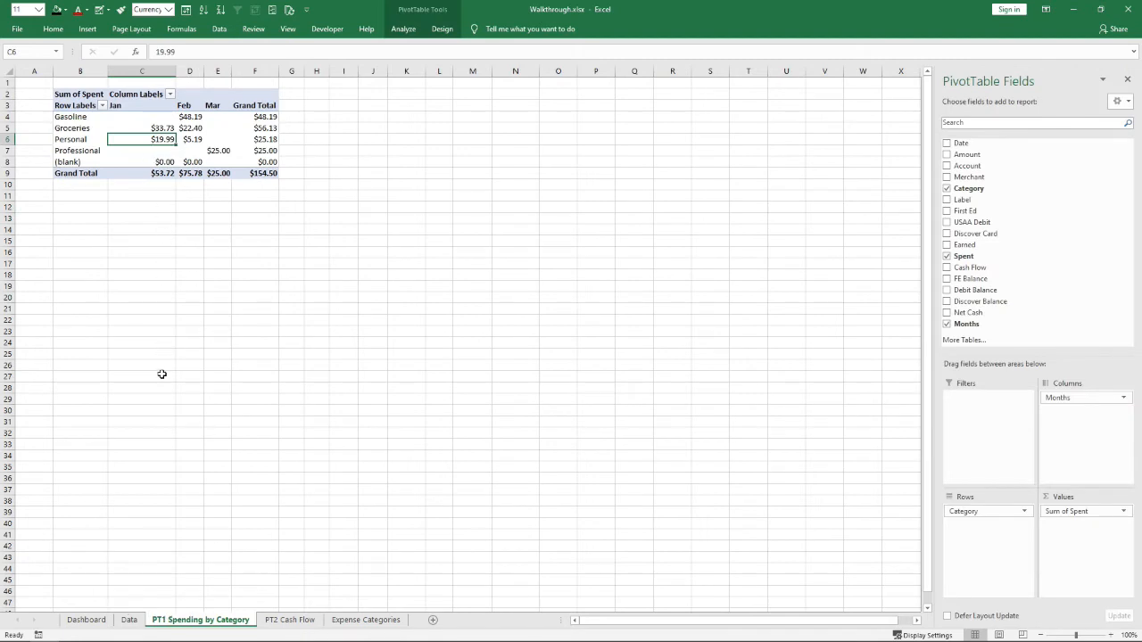
pyautogui.click(113, 151)
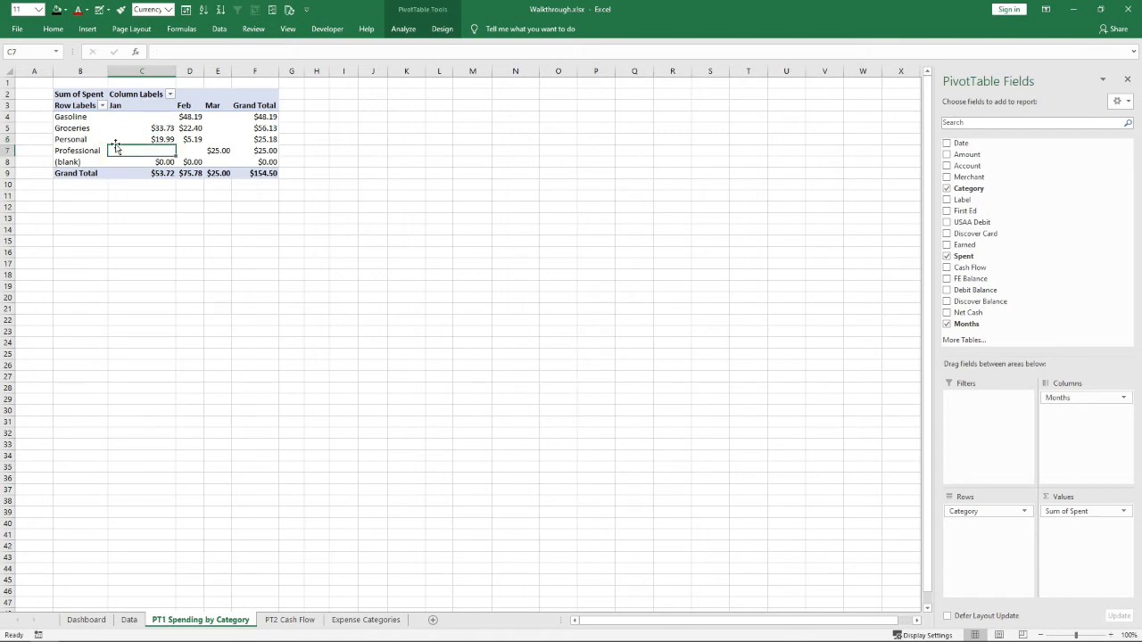
pyautogui.click(87, 30)
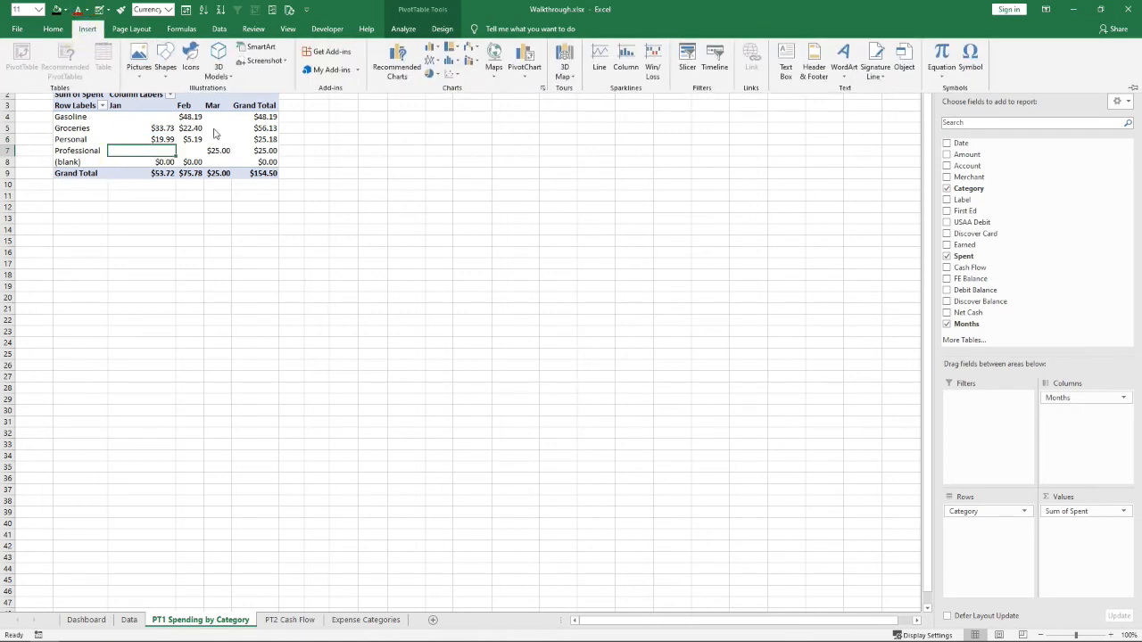
pyautogui.click(524, 55)
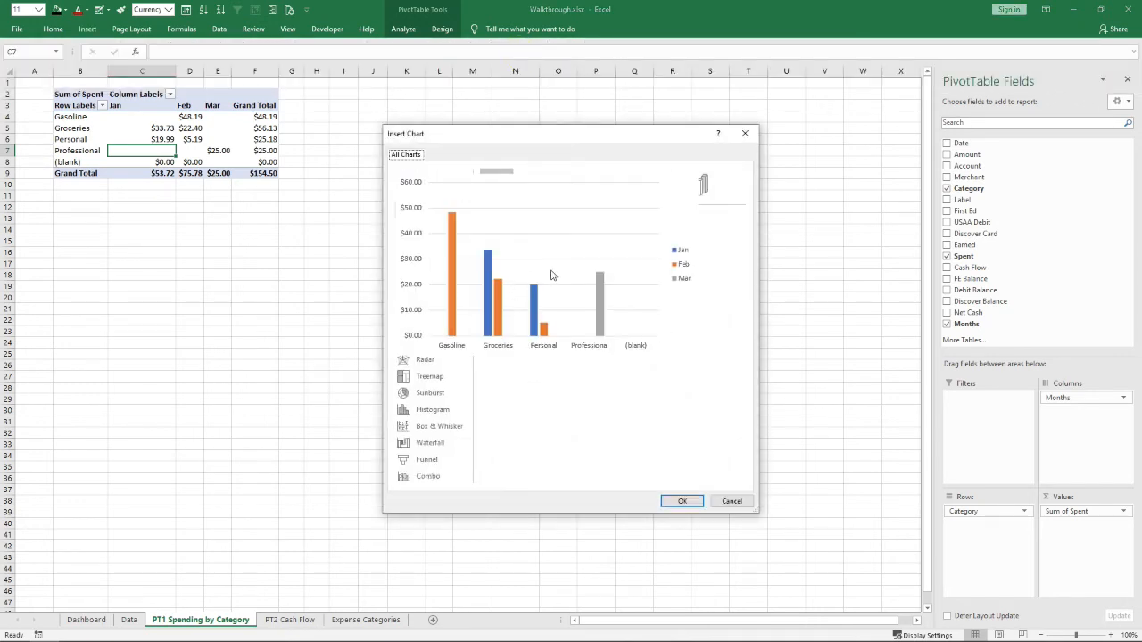
pyautogui.click(673, 498)
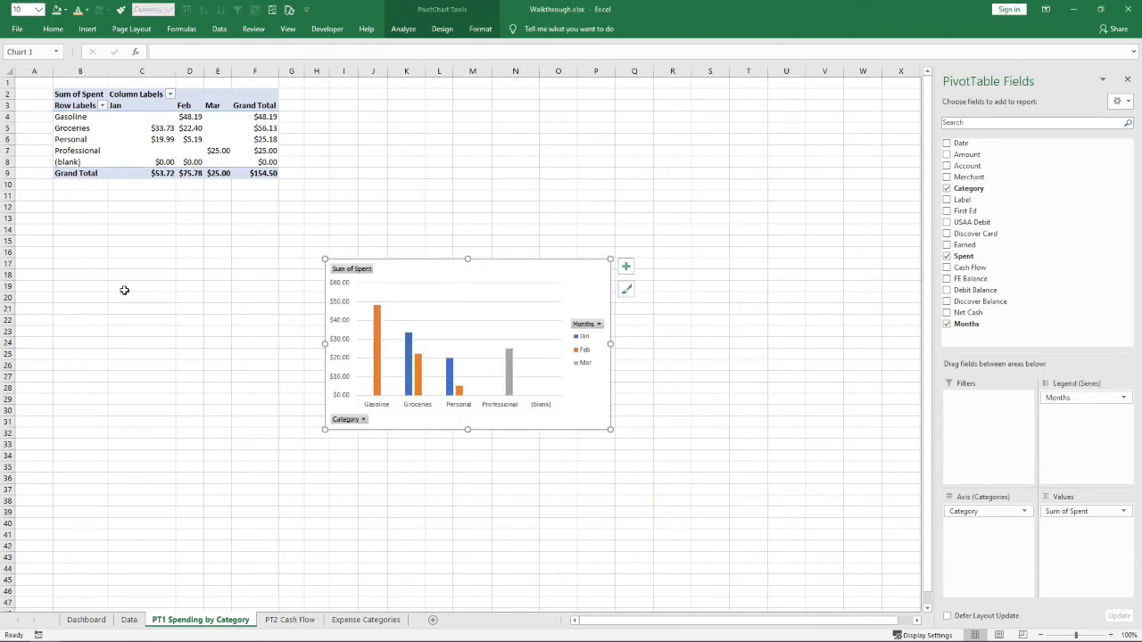
# Move the column PivotChart from the PT1 Spending by Category sheet to the Dashboard
pyautogui.press('Delete')
pyautogui.click(87, 619)
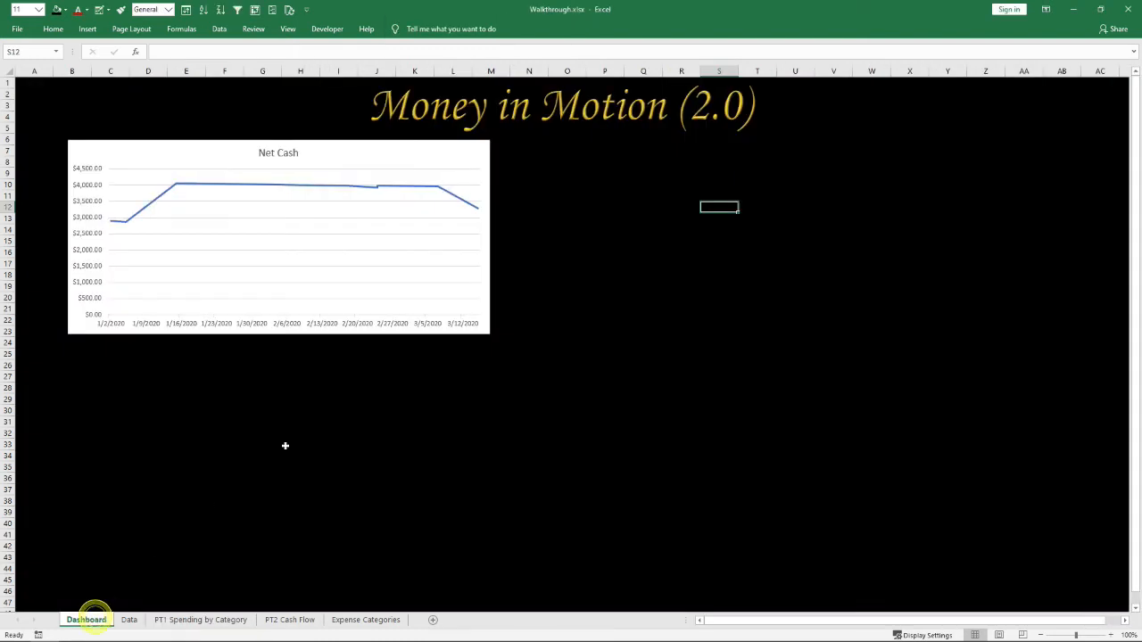
pyautogui.hotkey('ctrl', 'v')
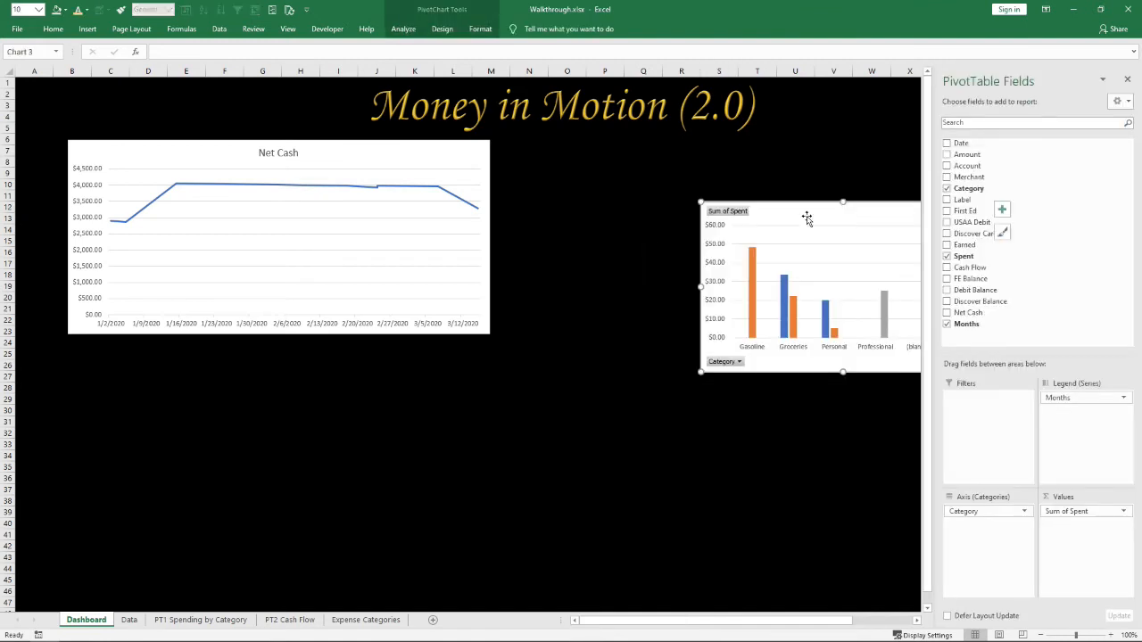
# Close the PivotTable field list and arrange the spending column chart beside the Net Cash chart, spanning about O6 to V22
pyautogui.click(1129, 76)
pyautogui.moveTo(887, 212); pyautogui.dragTo(760, 154)
pyautogui.moveTo(857, 144); pyautogui.dragTo(919, 141)
pyautogui.moveTo(803, 148); pyautogui.dragTo(793, 153)
pyautogui.moveTo(910, 322); pyautogui.dragTo(849, 322)
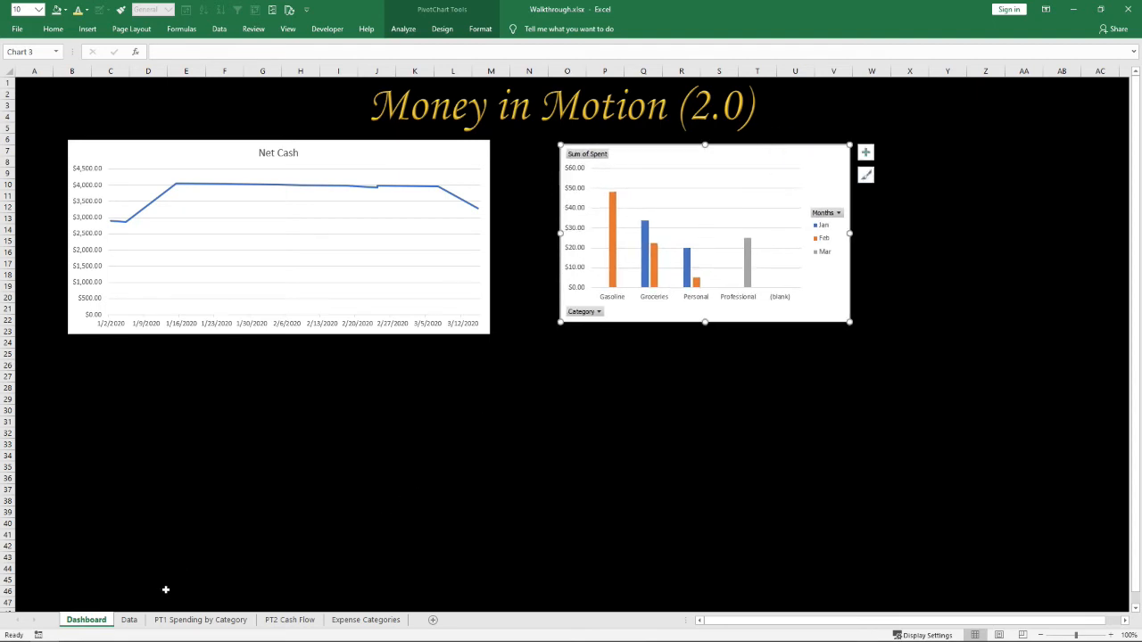
# Insert a pie PivotChart from the pivot table on the PT1 Spending by Category sheet
pyautogui.click(130, 621)
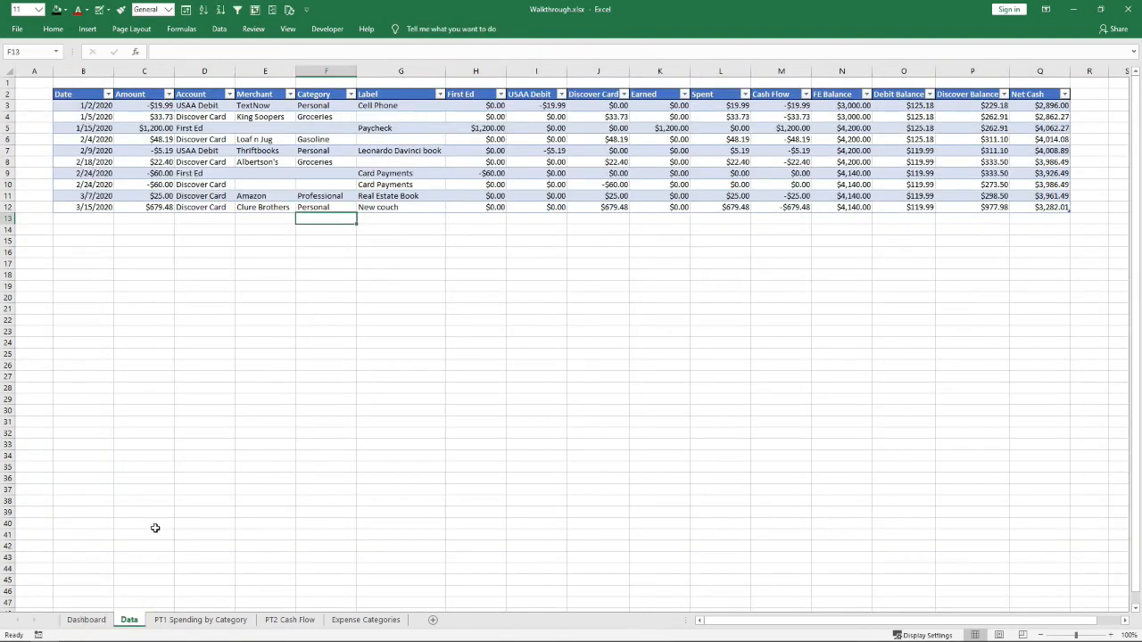
pyautogui.click(202, 620)
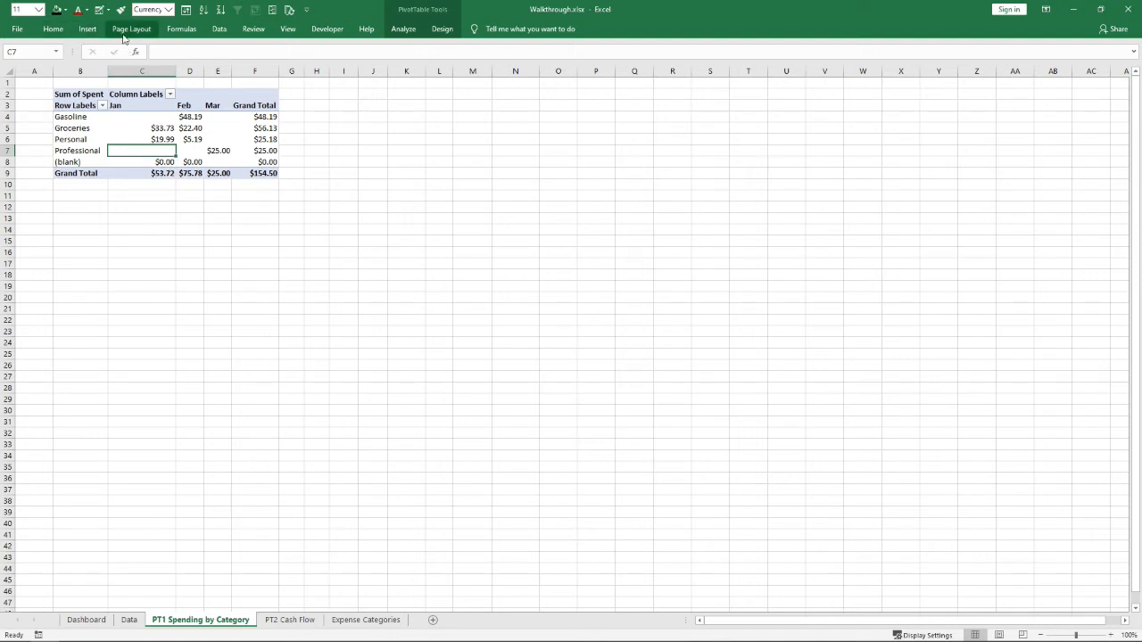
pyautogui.click(87, 30)
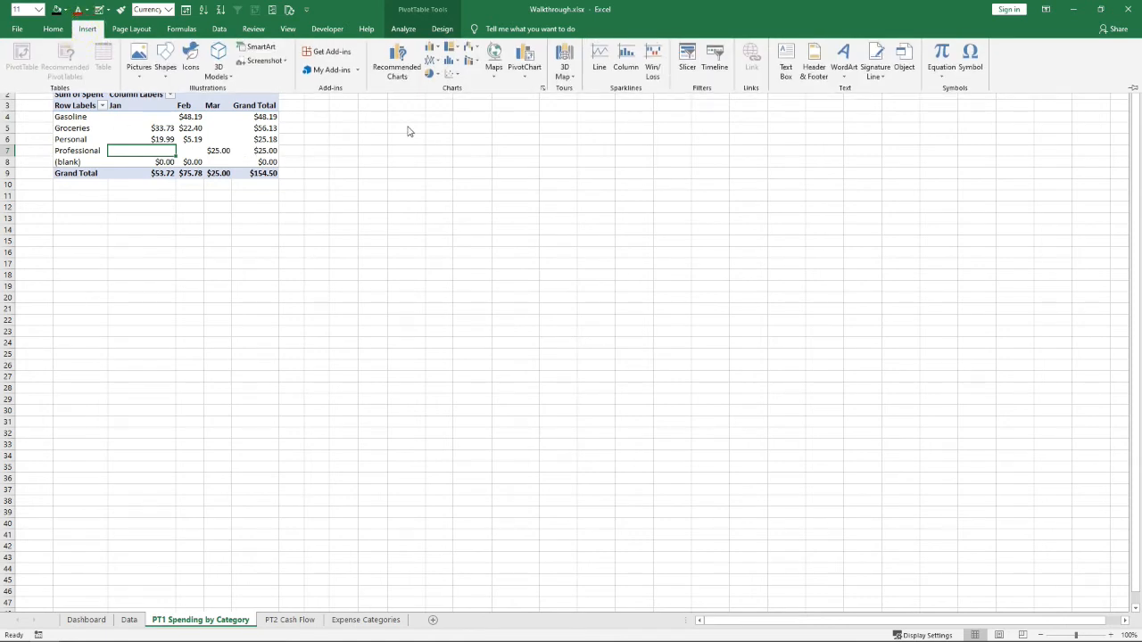
pyautogui.click(525, 69)
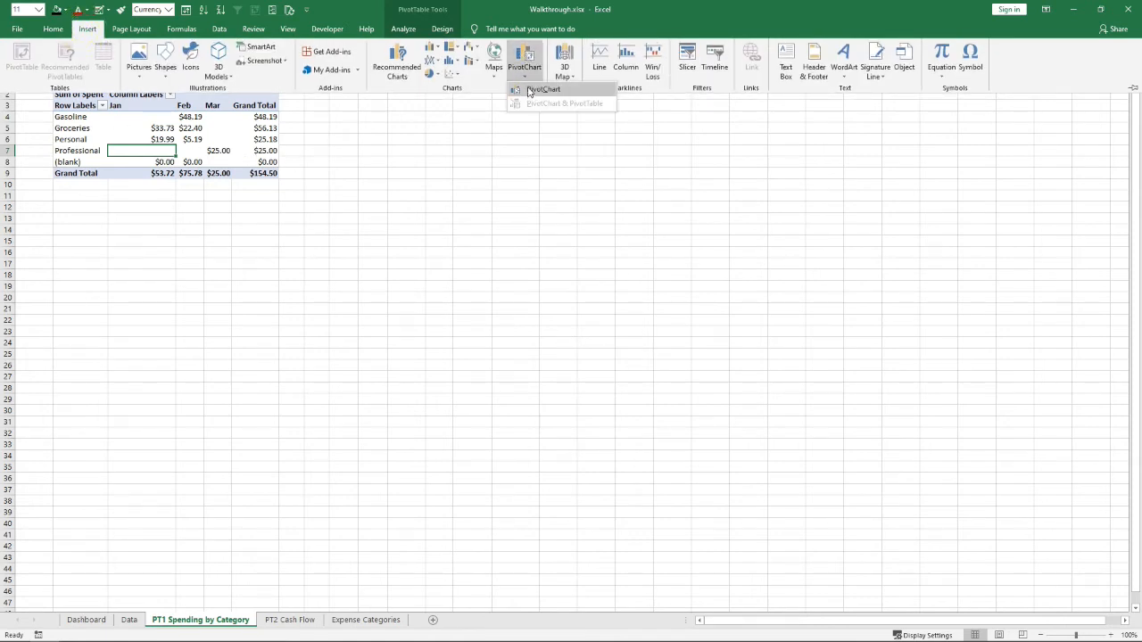
pyautogui.click(532, 89)
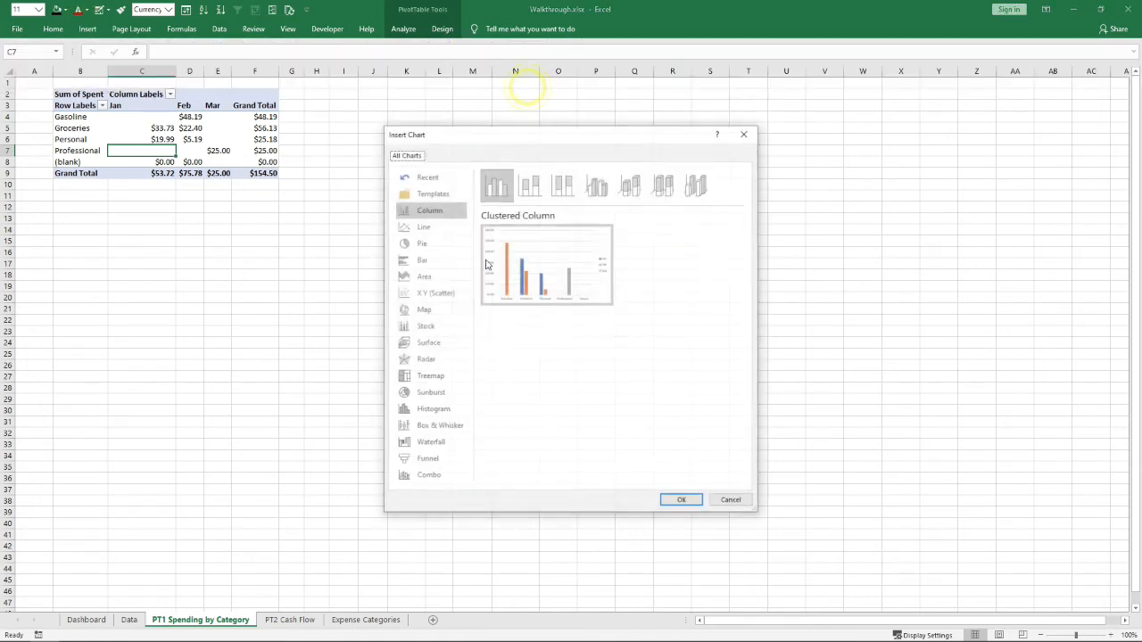
pyautogui.click(424, 244)
pyautogui.moveTo(546, 276)
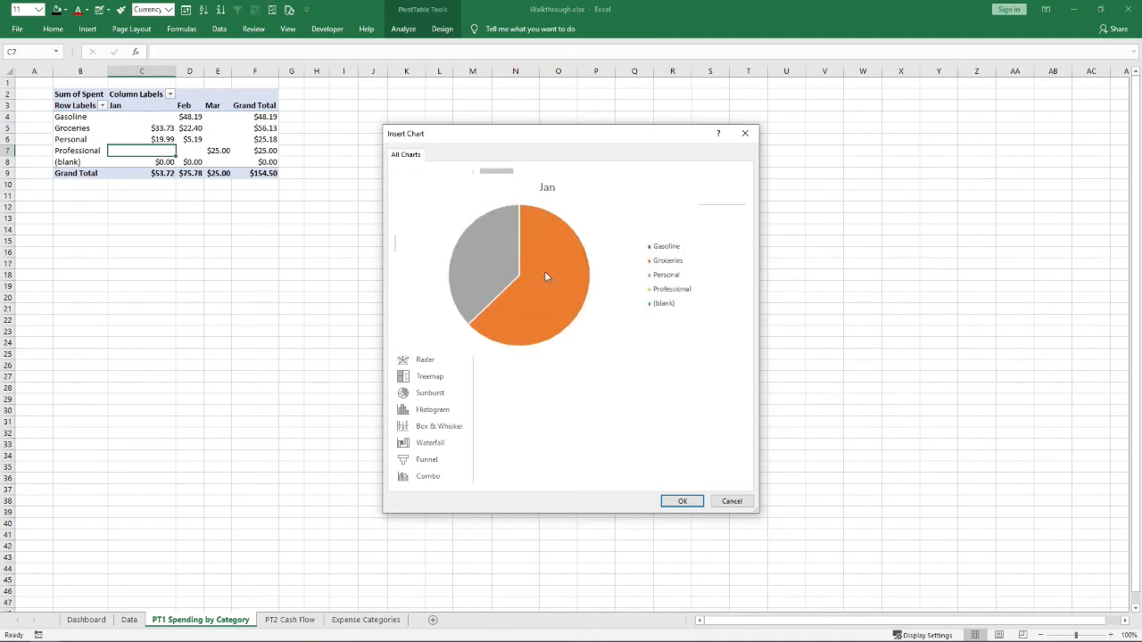
pyautogui.click(682, 500)
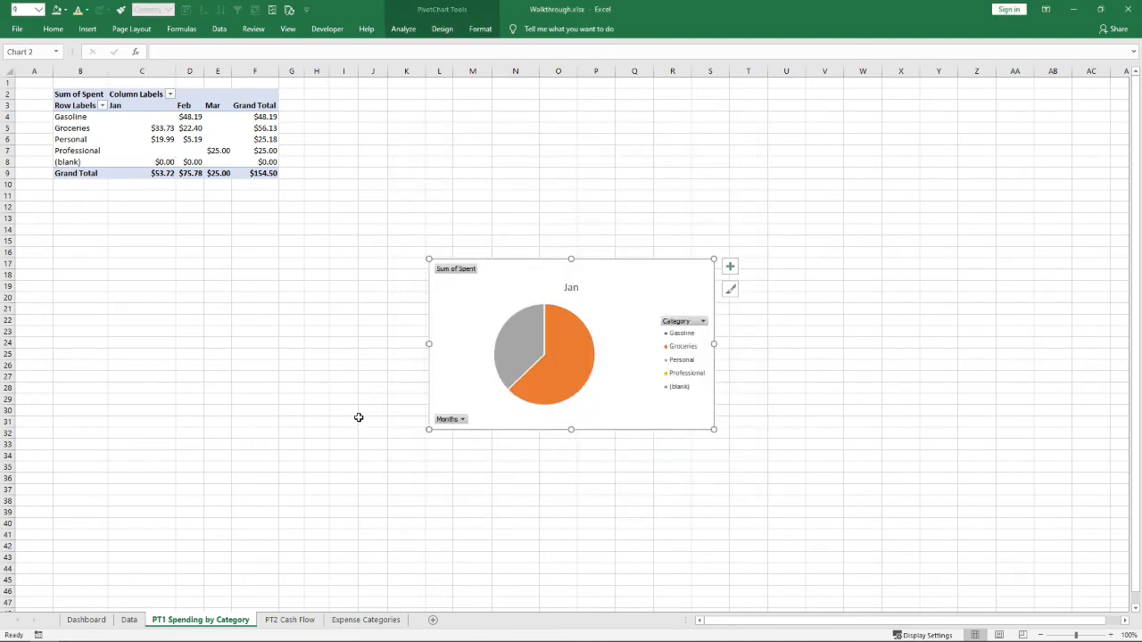
# Move the pie PivotChart from the PT1 Spending by Category sheet to the Dashboard
pyautogui.press('Delete')
pyautogui.click(94, 620)
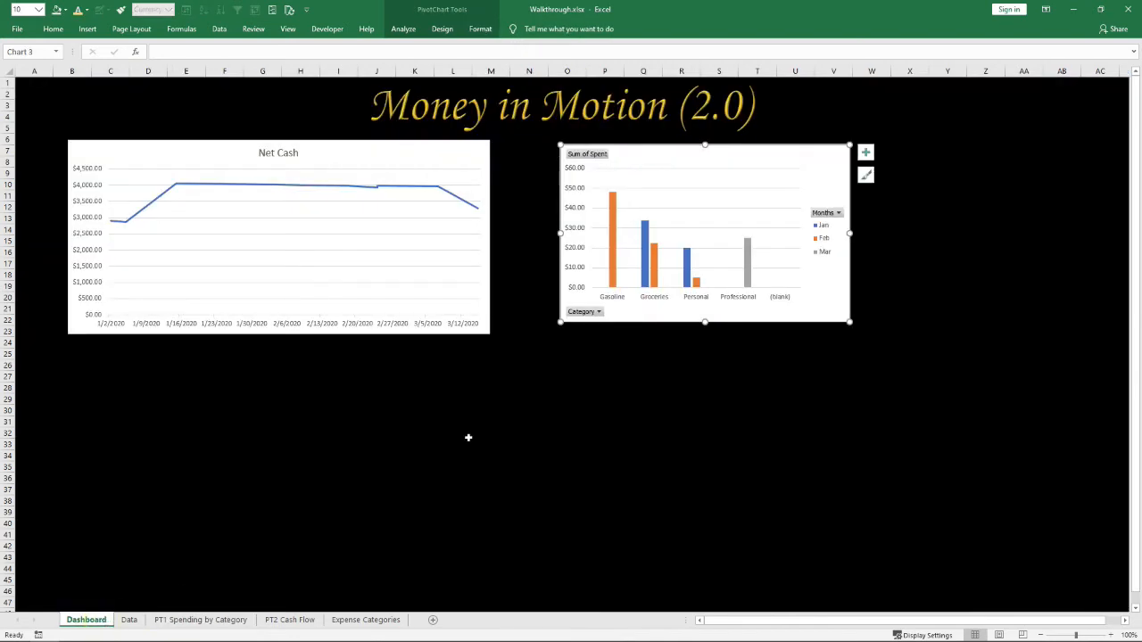
pyautogui.click(639, 407)
pyautogui.hotkey('ctrl', 'v')
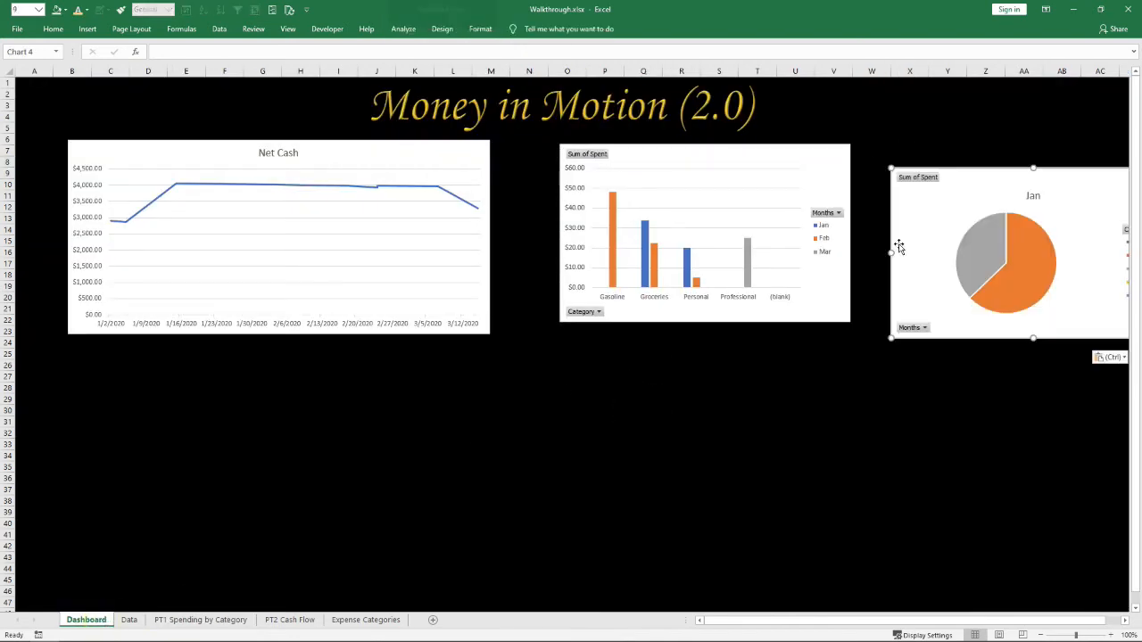
# Shrink the pie chart and place it beside the spending column chart, spanning about X7 to AC20
pyautogui.moveTo(1012, 179)
pyautogui.mouseDown()
pyautogui.moveTo(955, 153)
pyautogui.moveTo(969, 150)
pyautogui.mouseUp()
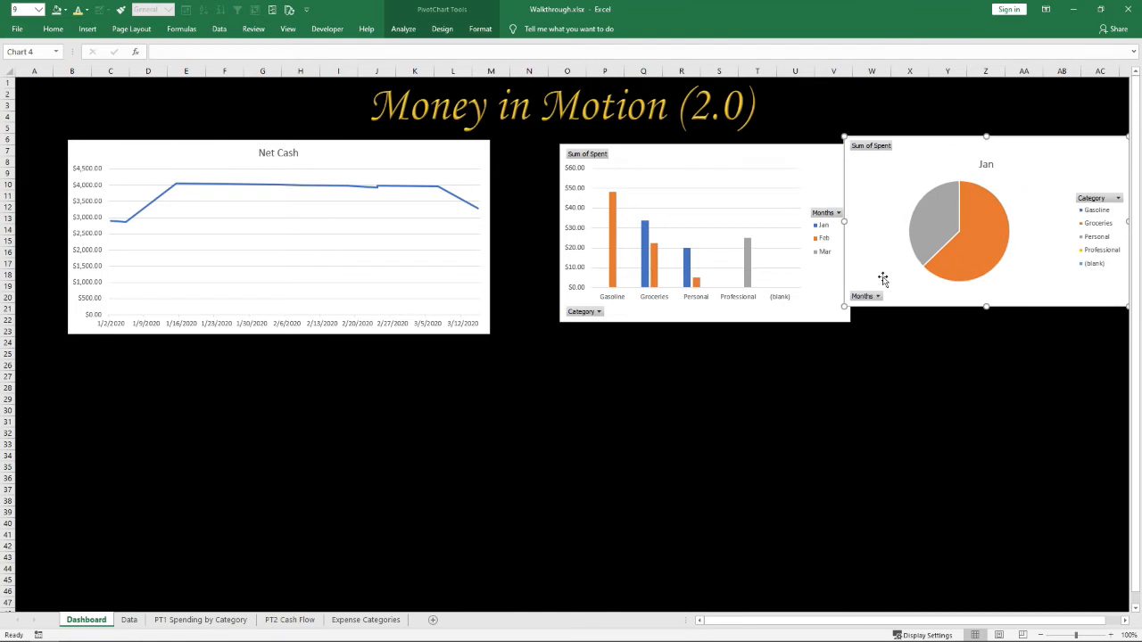
pyautogui.moveTo(844, 306); pyautogui.dragTo(930, 285)
pyautogui.moveTo(1022, 145); pyautogui.dragTo(982, 164)
pyautogui.click(438, 501)
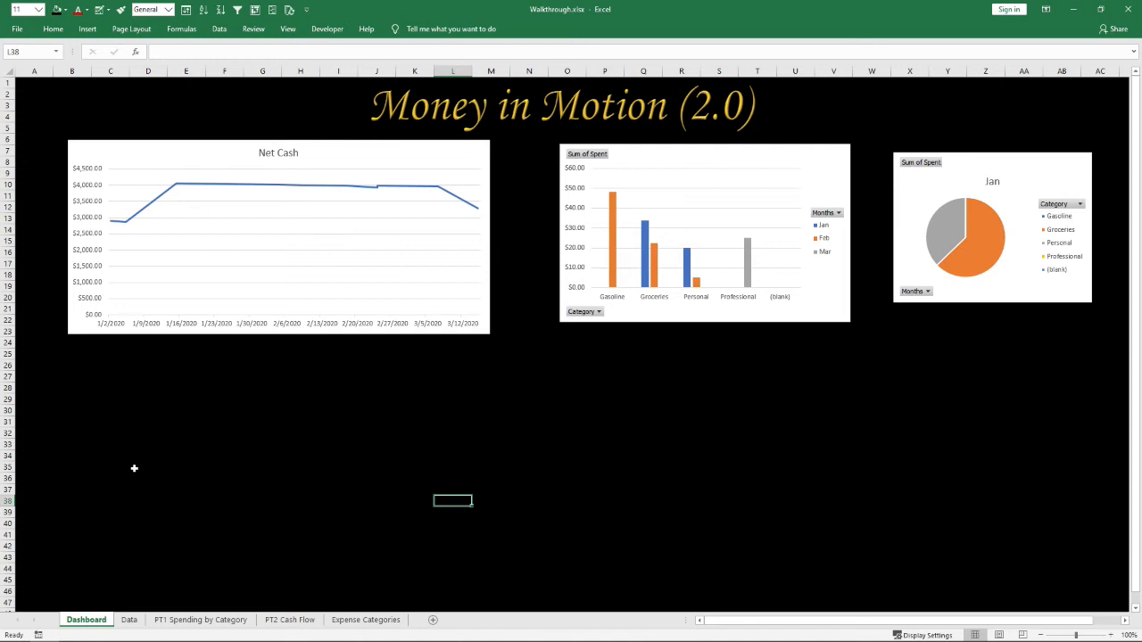
# Select a cell in the cash flow pivot table on the PT2 Cash Flow sheet
pyautogui.click(129, 620)
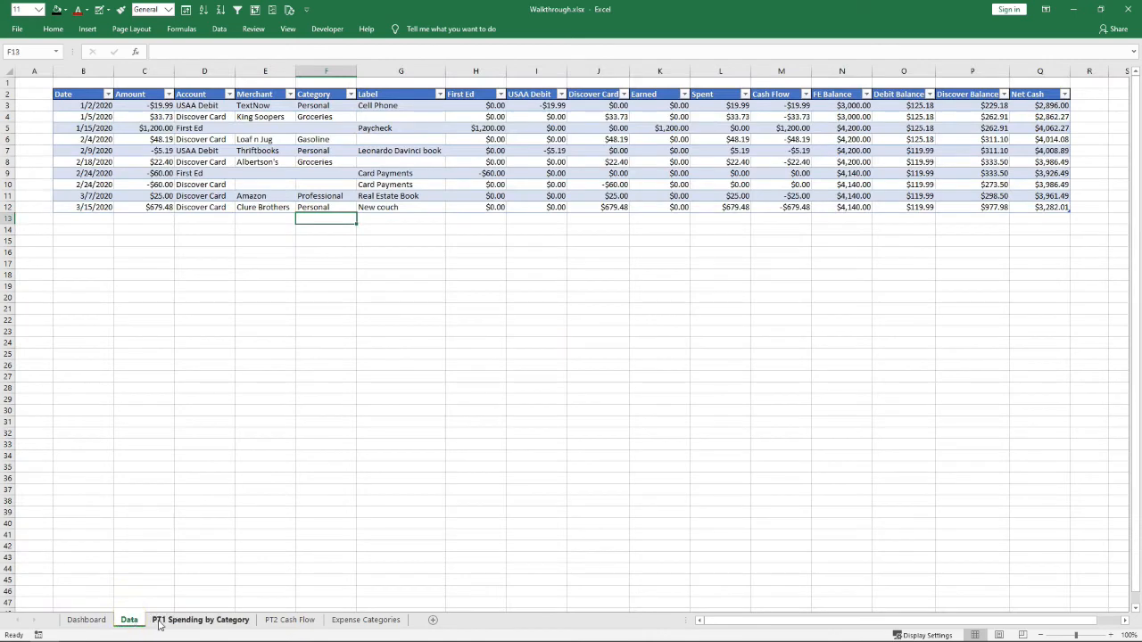
pyautogui.click(215, 620)
pyautogui.click(88, 620)
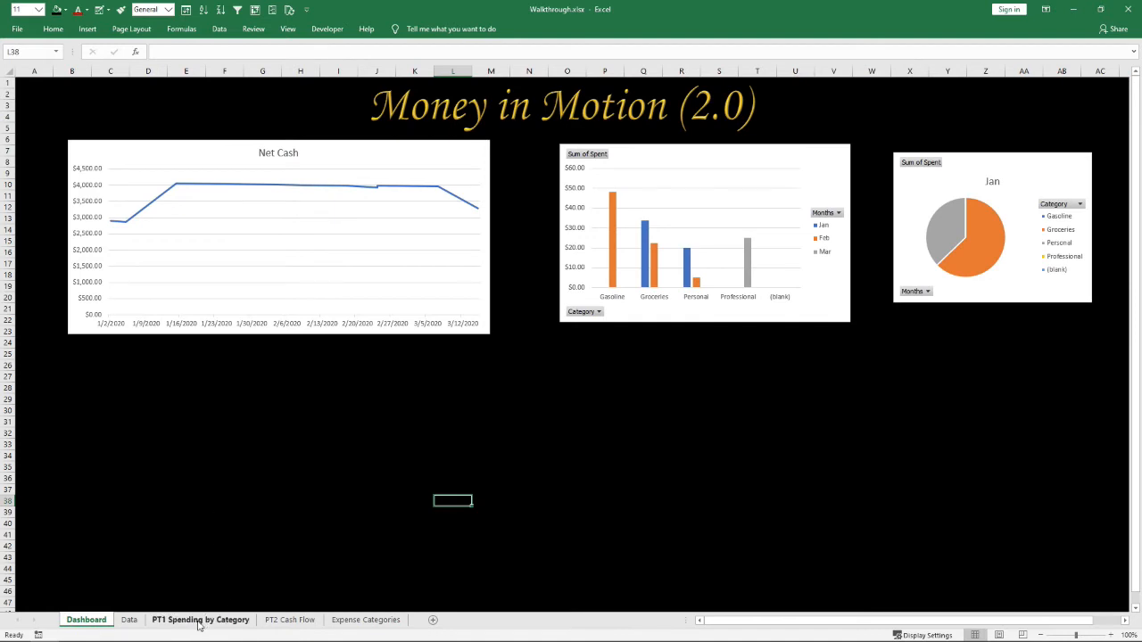
pyautogui.click(290, 621)
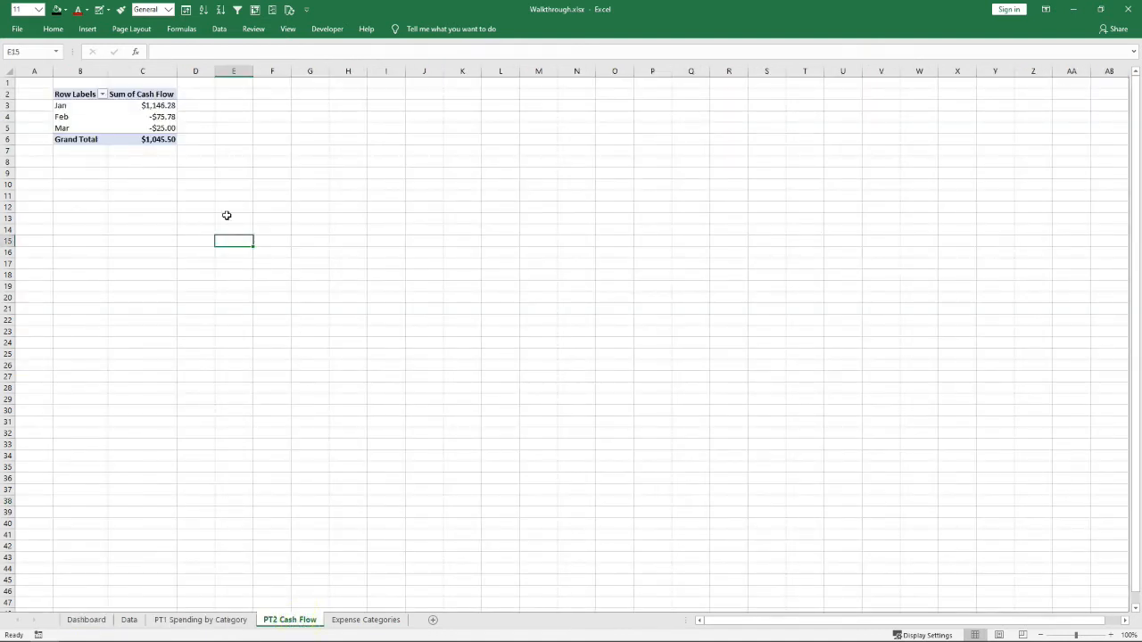
pyautogui.click(125, 122)
pyautogui.click(88, 29)
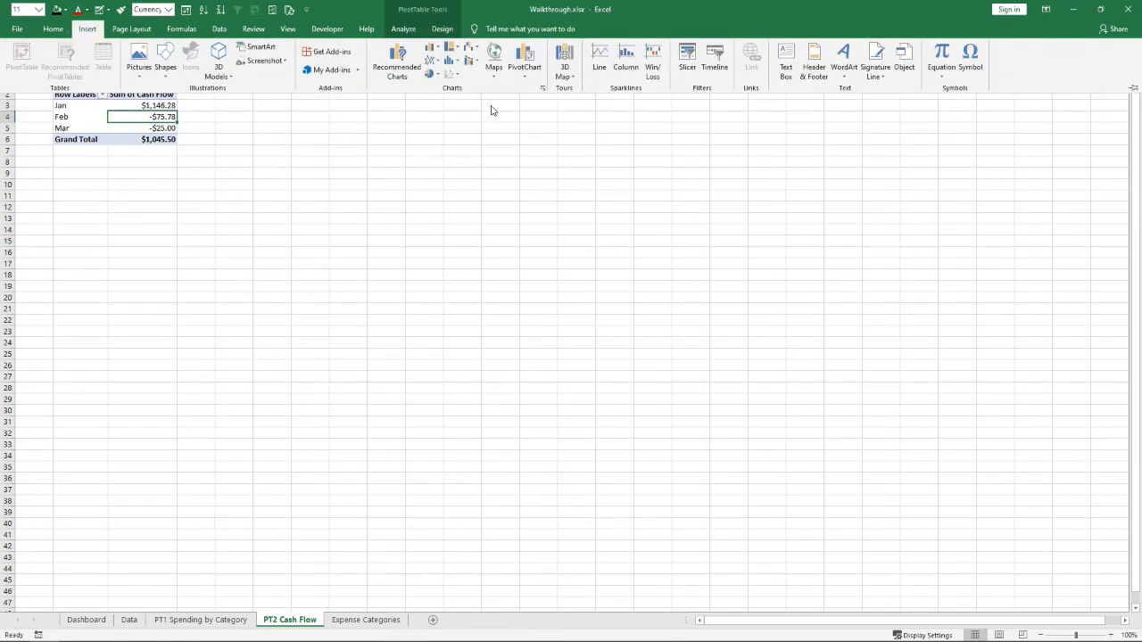
pyautogui.click(523, 51)
pyautogui.moveTo(503, 255)
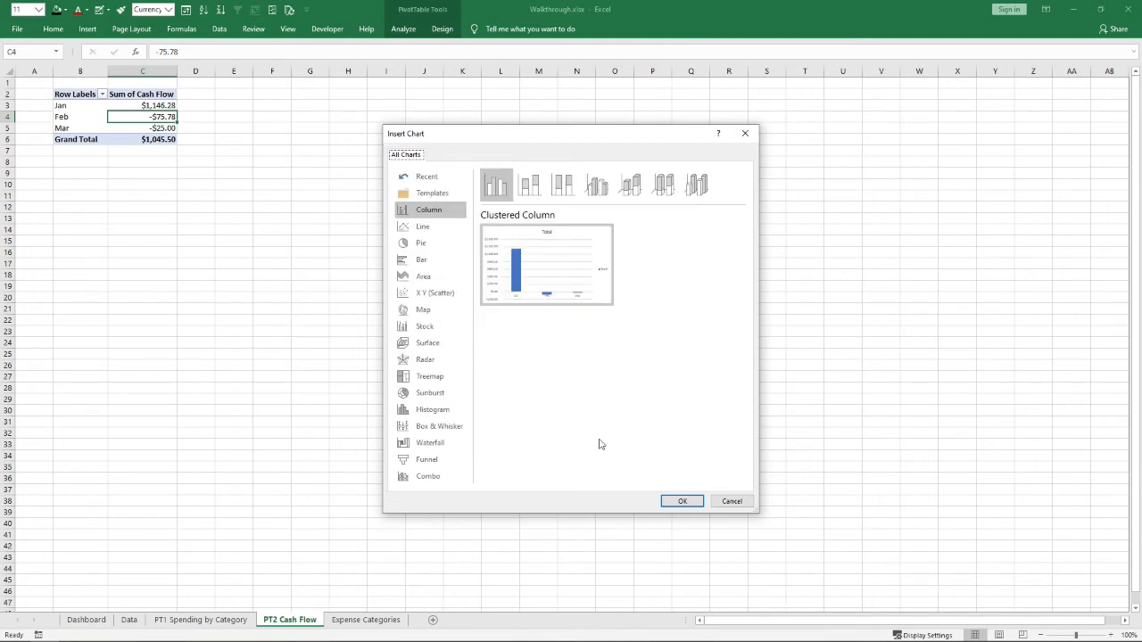
pyautogui.click(675, 501)
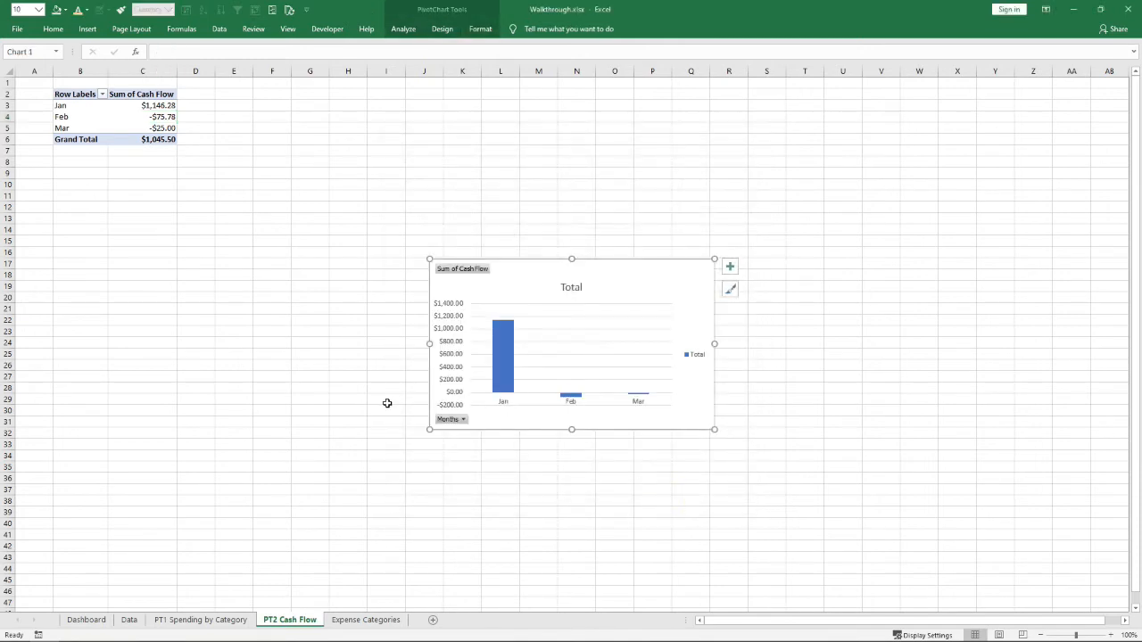
pyautogui.press('Delete')
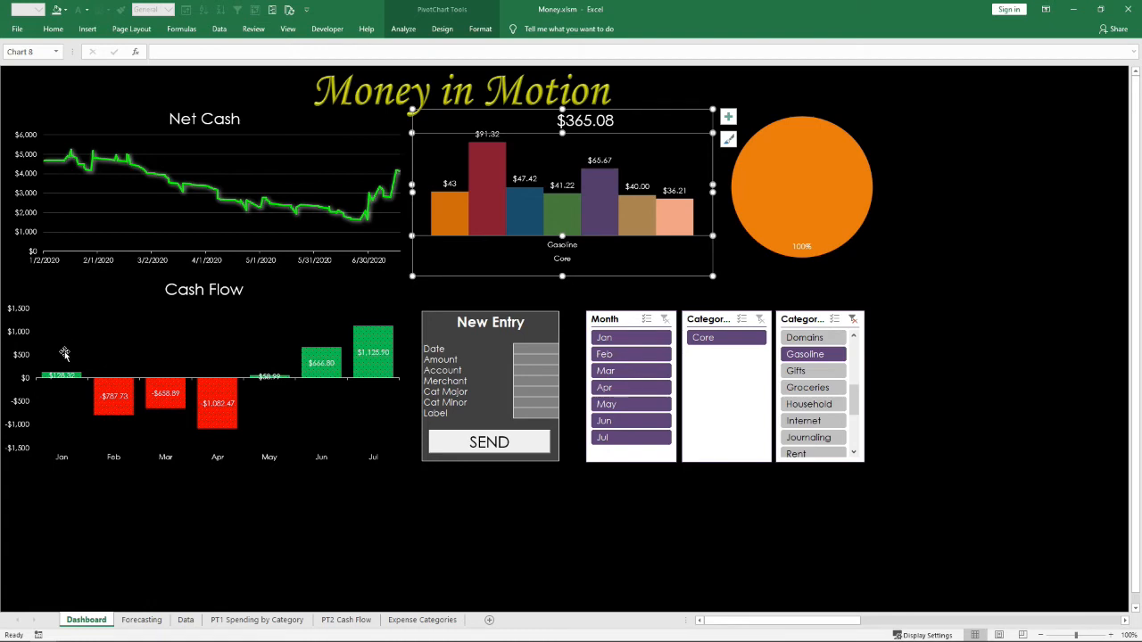
pyautogui.doubleClick(795, 14)
pyautogui.moveTo(795, 15); pyautogui.dragTo(94, 500)
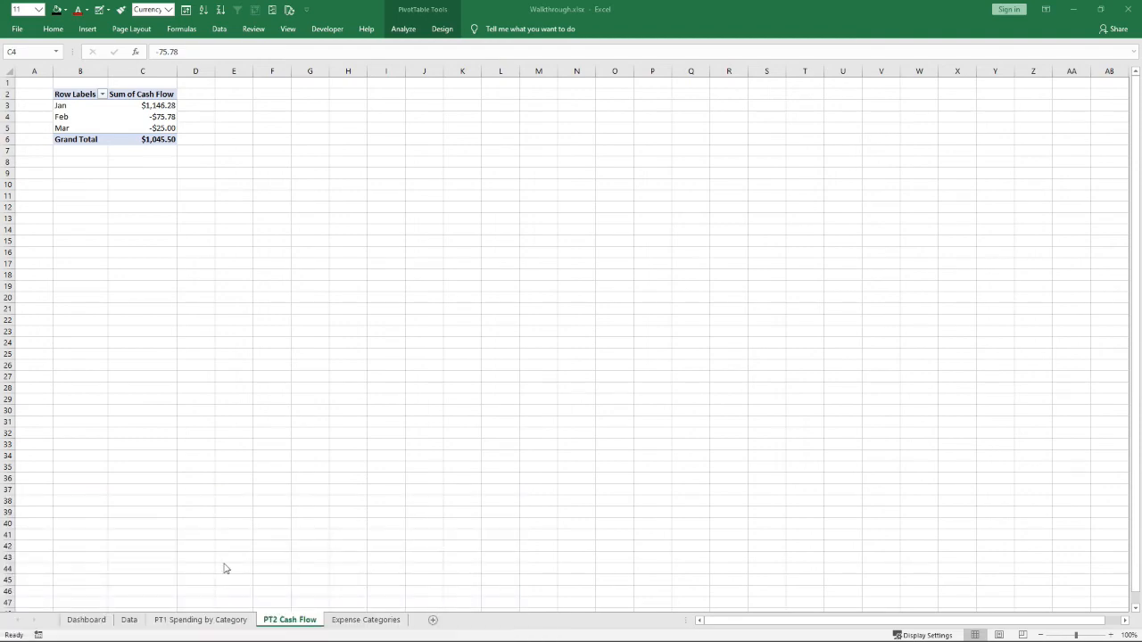
# Insert a stacked column PivotChart from the pivot table on the PT2 Cash Flow sheet
pyautogui.click(86, 29)
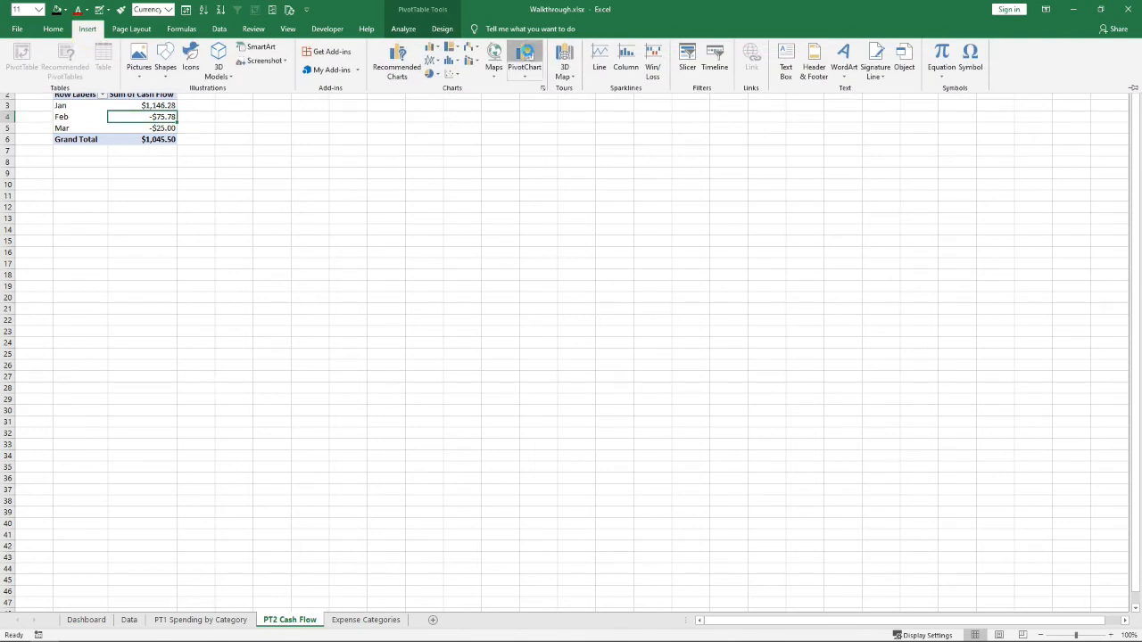
pyautogui.click(525, 59)
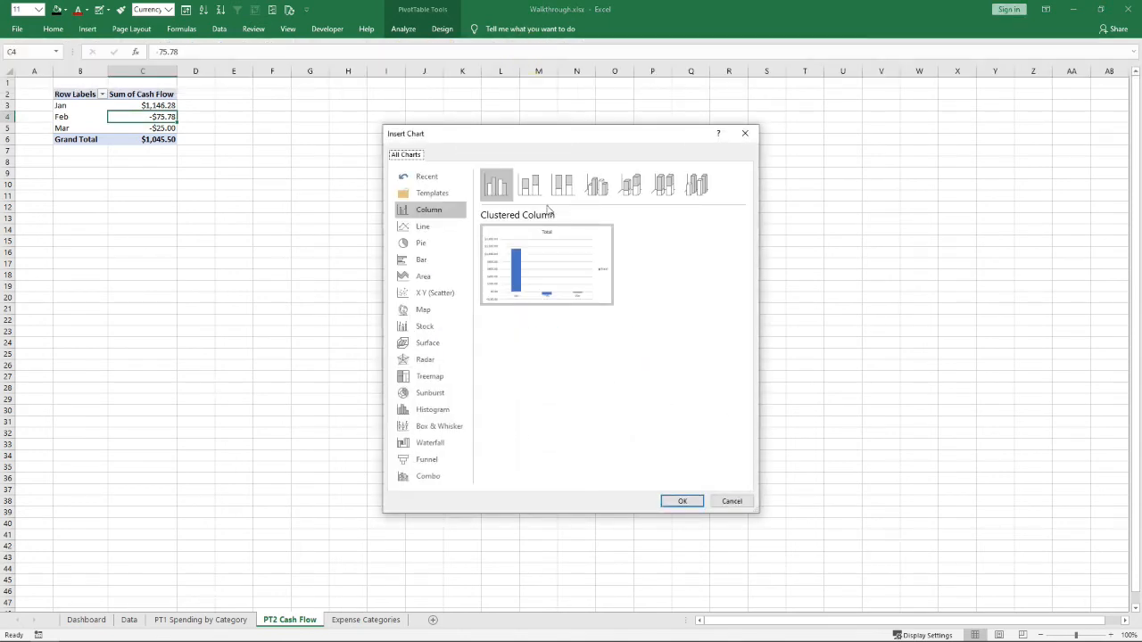
pyautogui.click(532, 187)
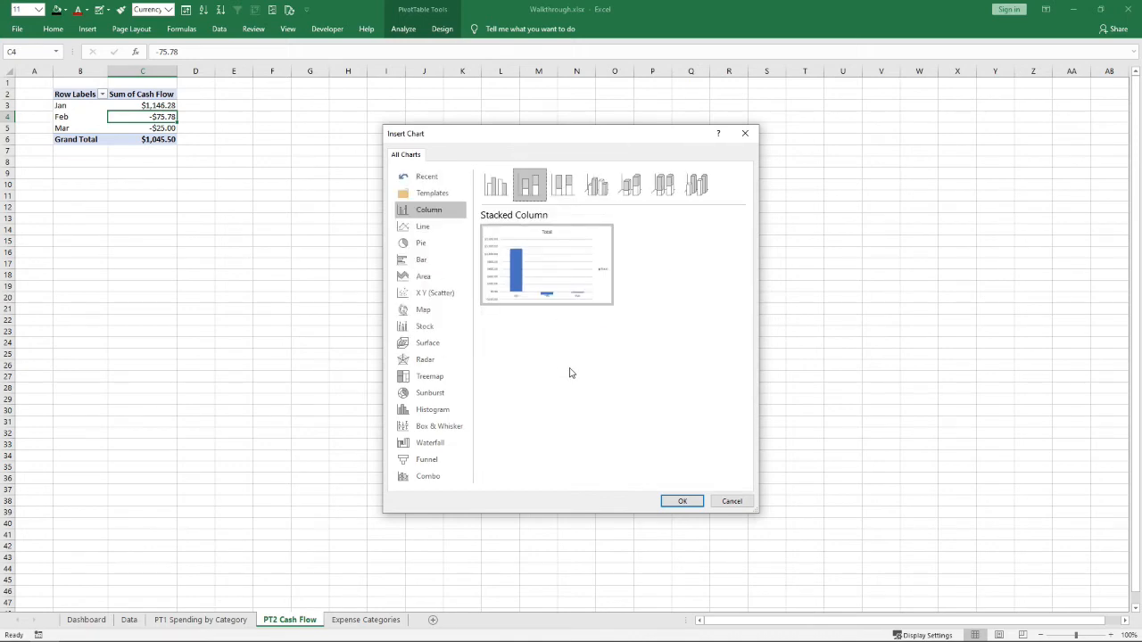
pyautogui.moveTo(528, 271)
pyautogui.click(500, 185)
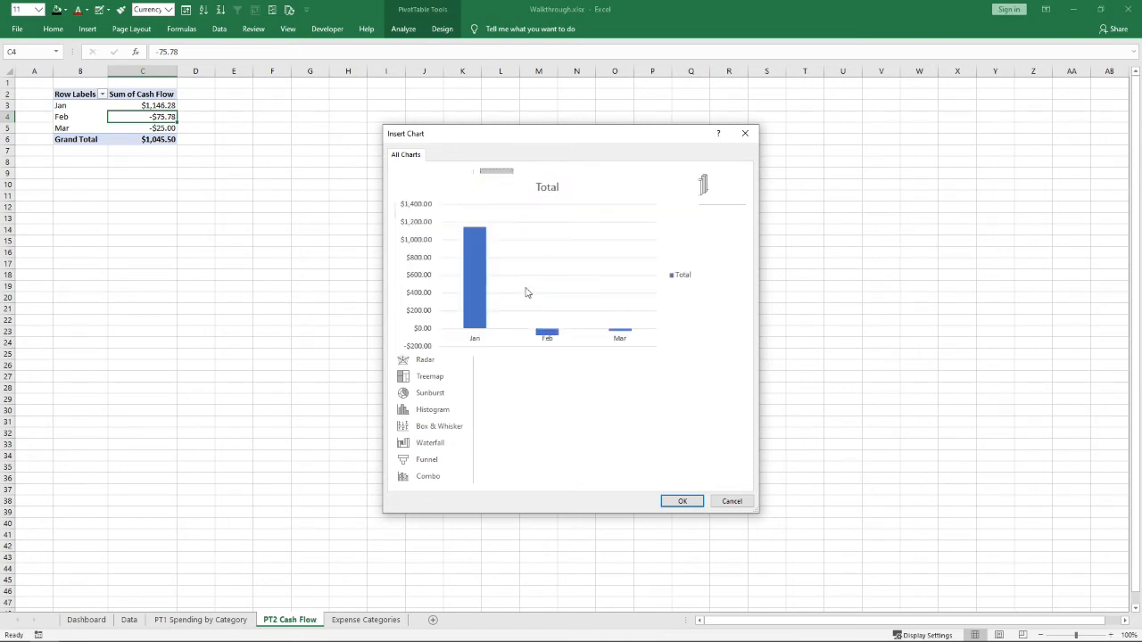
pyautogui.click(531, 185)
pyautogui.click(507, 195)
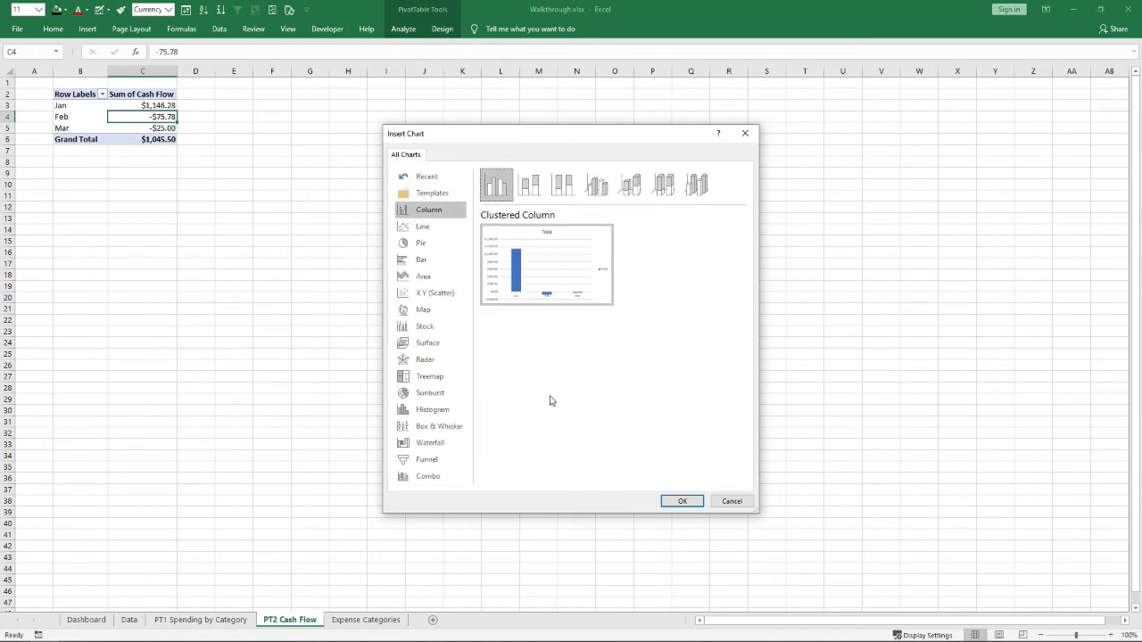
pyautogui.click(530, 185)
pyautogui.click(676, 504)
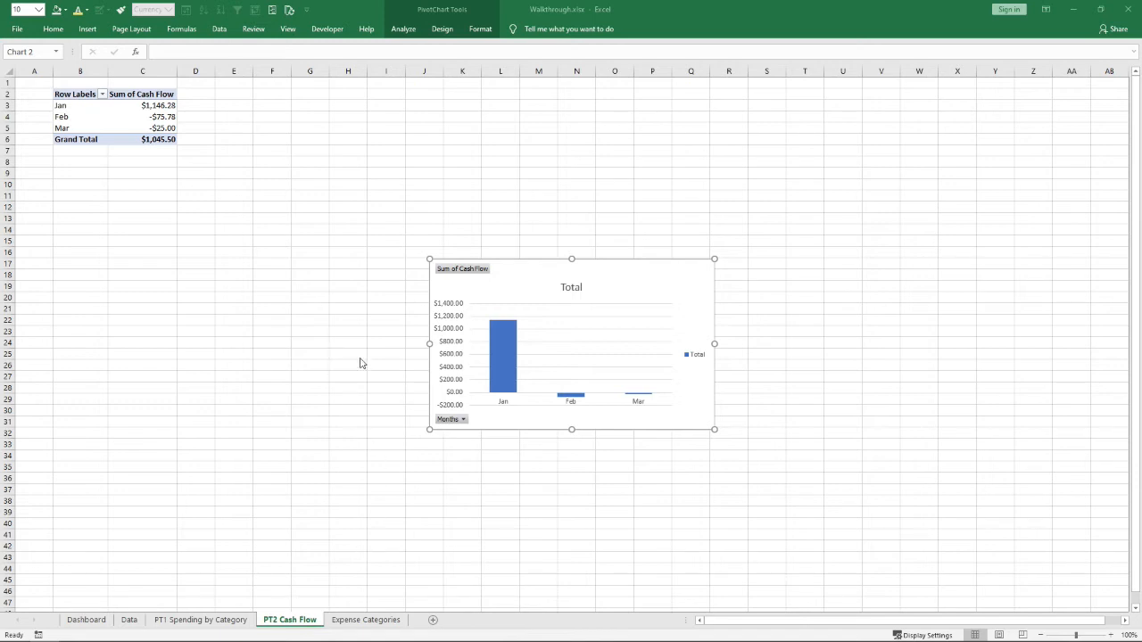
# Move the cash flow PivotChart from the PT2 Cash Flow sheet to cell B26 of the Dashboard
pyautogui.click(526, 272)
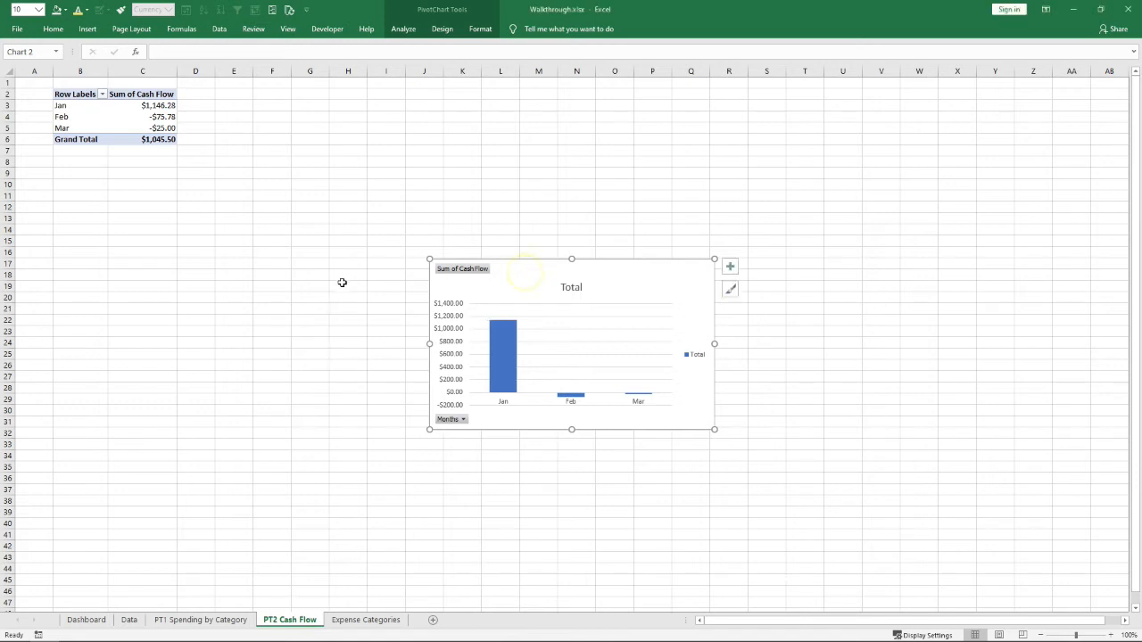
pyautogui.press('Escape')
pyautogui.click(93, 619)
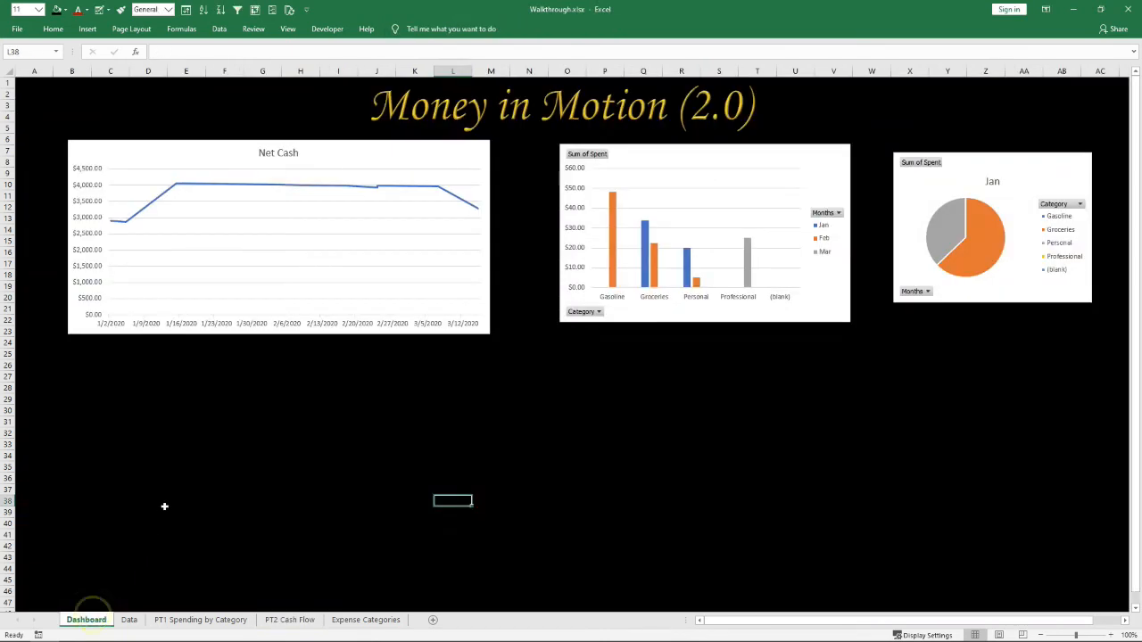
pyautogui.click(85, 363)
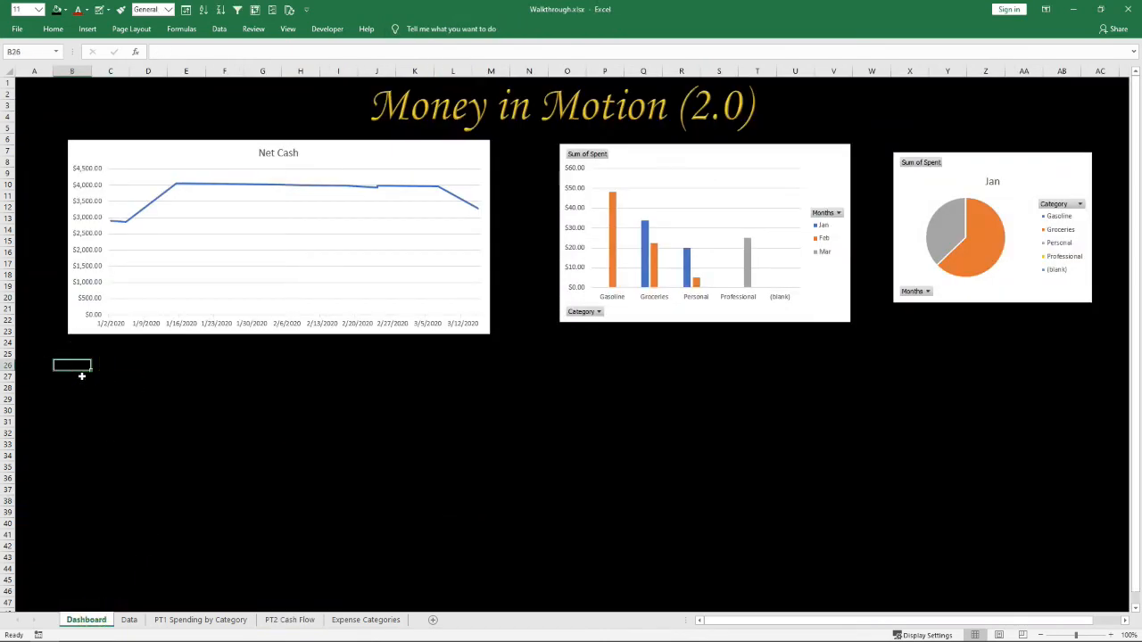
pyautogui.hotkey('ctrl', 'v')
# Align the cash flow chart beneath the Net Cash chart and enlarge it to span about B26 to L43
pyautogui.moveTo(273, 364)
pyautogui.mouseDown()
pyautogui.moveTo(314, 369)
pyautogui.moveTo(281, 366)
pyautogui.mouseUp()
pyautogui.moveTo(347, 530); pyautogui.dragTo(450, 566)
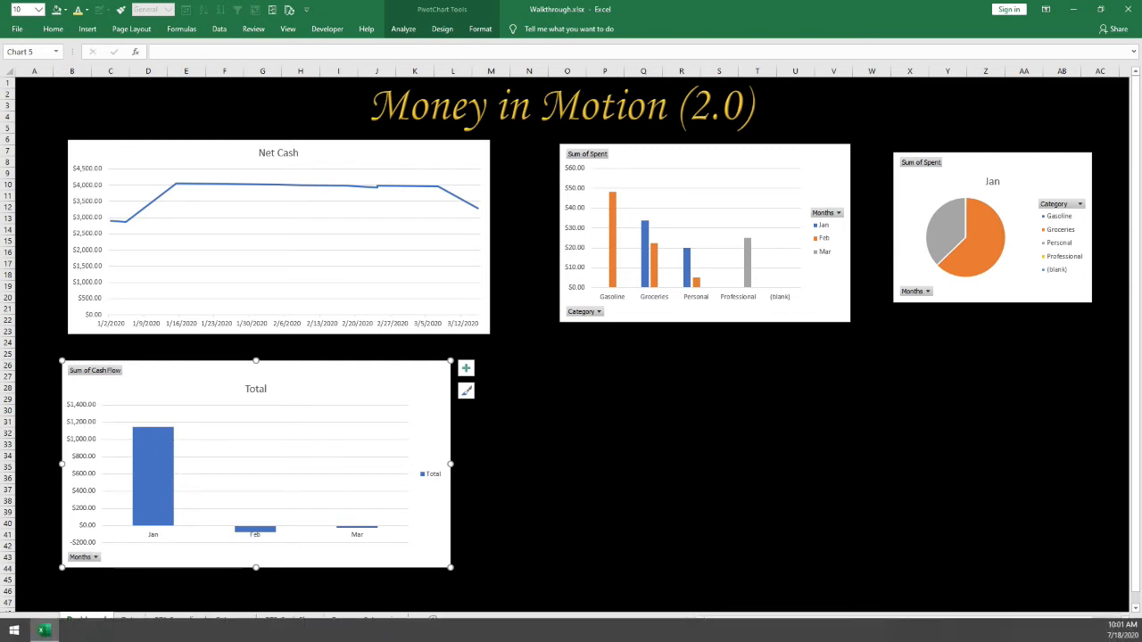
pyautogui.click(590, 431)
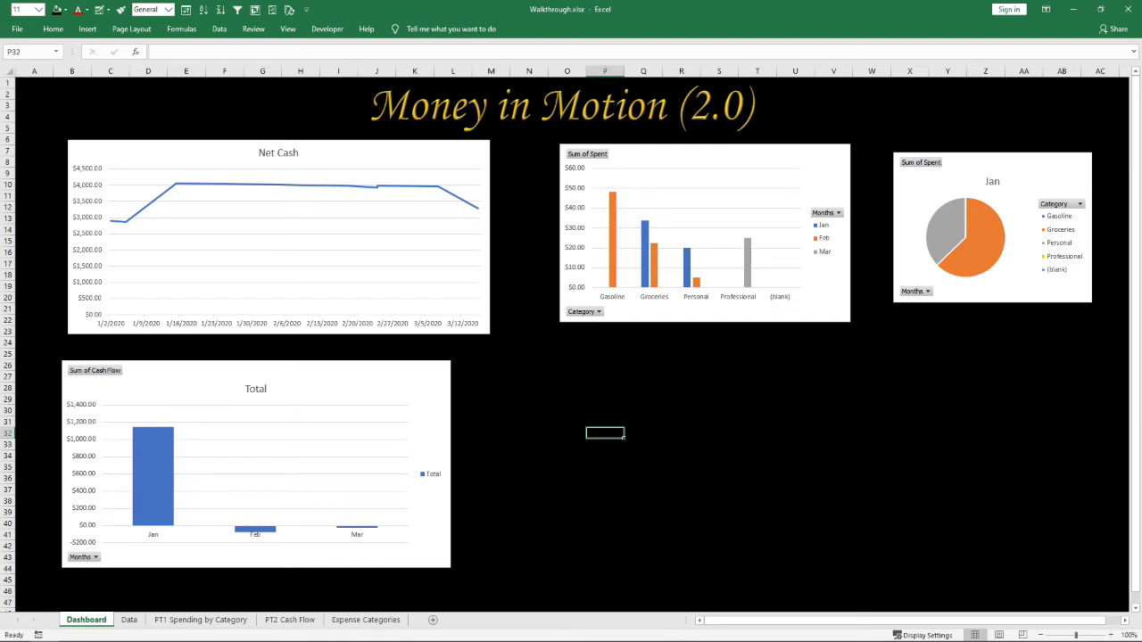
pyautogui.click(578, 398)
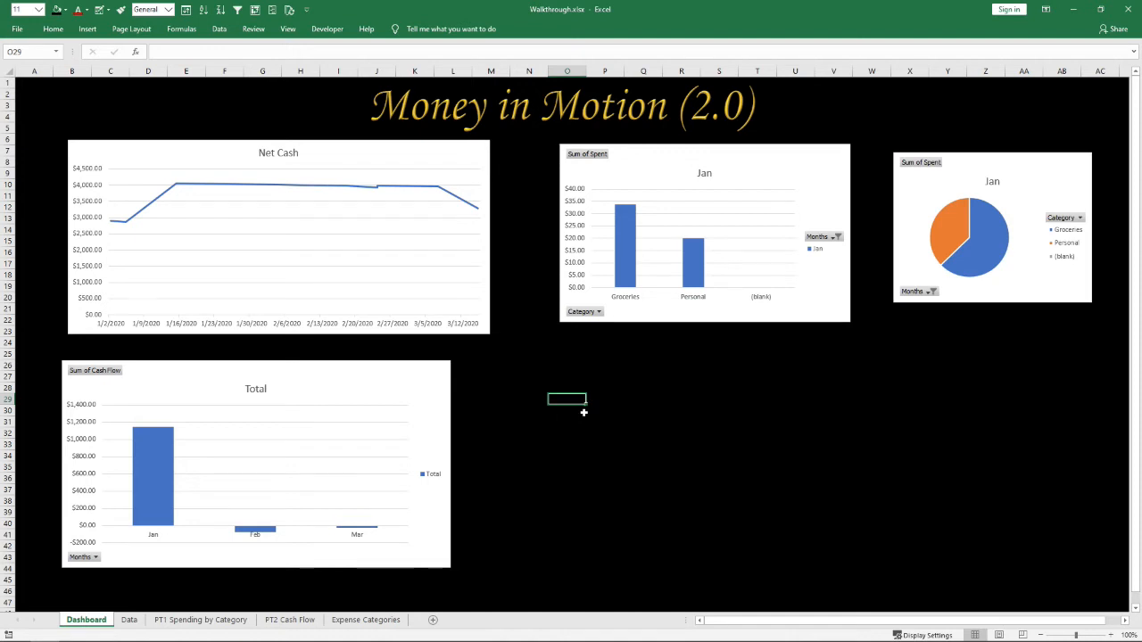
# Insert Months and Category slicers for the spending column chart
pyautogui.click(752, 171)
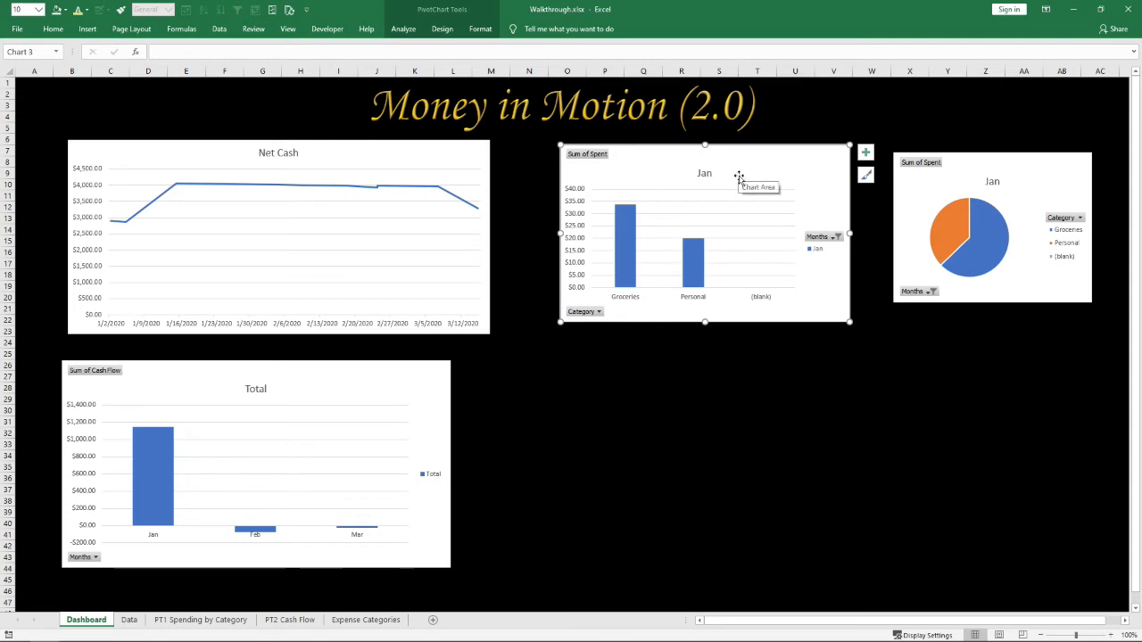
pyautogui.click(88, 29)
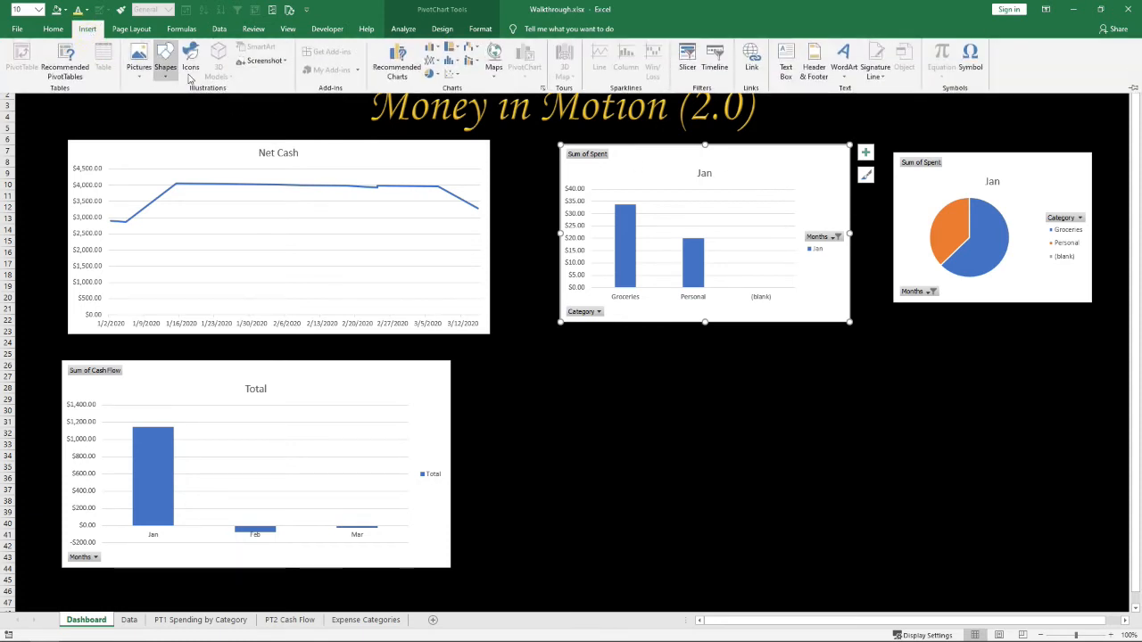
pyautogui.click(686, 59)
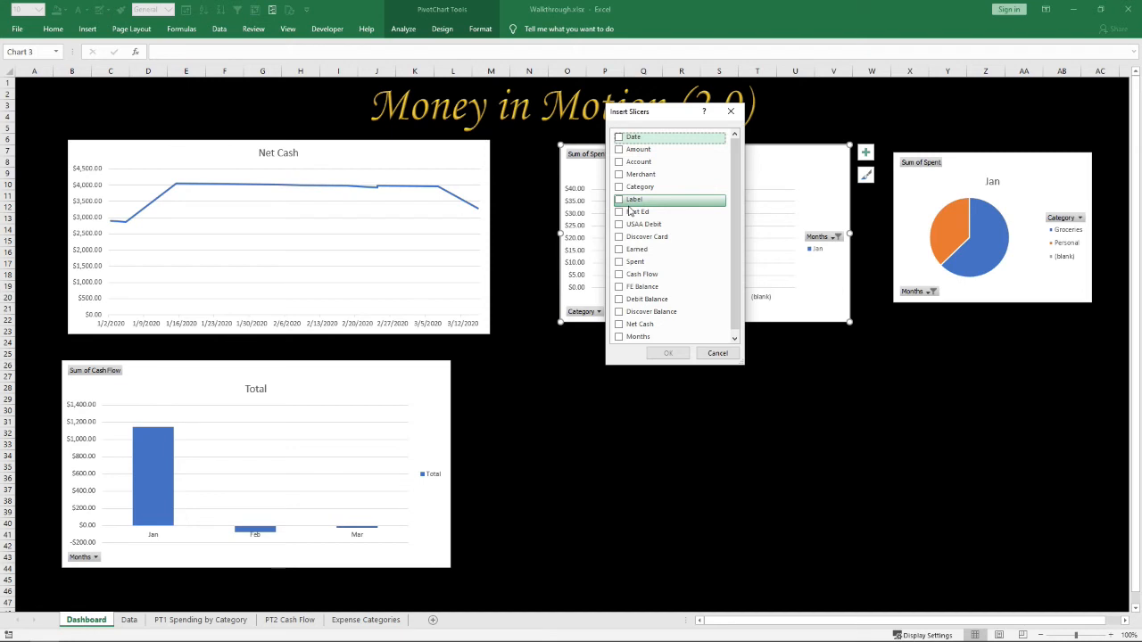
pyautogui.click(619, 337)
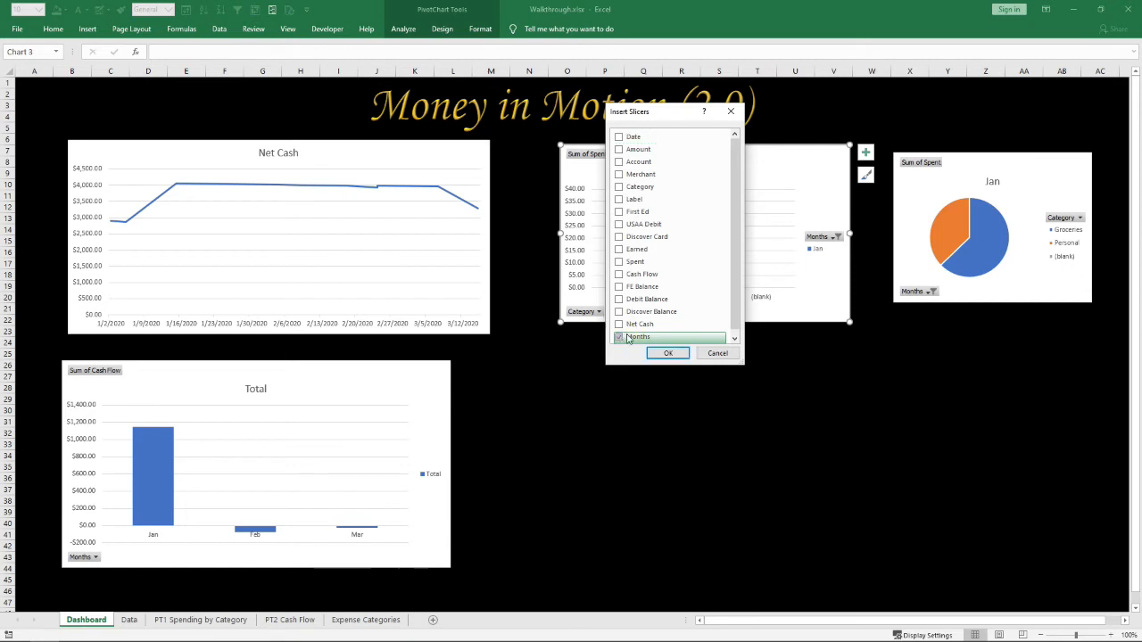
pyautogui.click(619, 188)
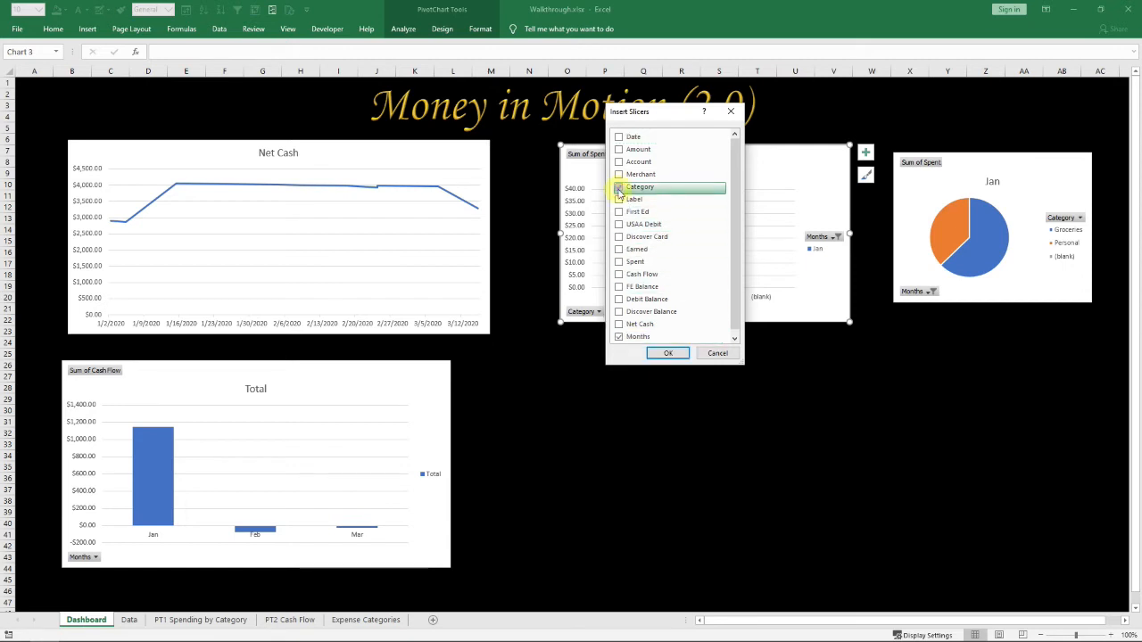
pyautogui.click(663, 353)
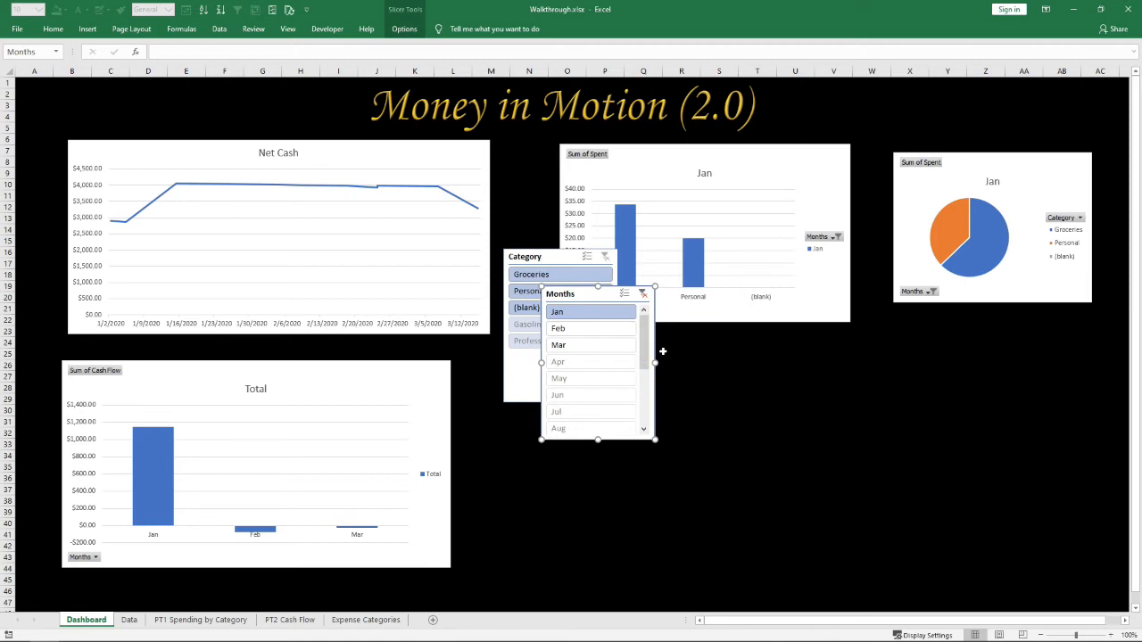
# Place the Months slicer at about U28 to X41 and the Category slicer at about Y28 to AB41, below the spending charts
pyautogui.moveTo(593, 294); pyautogui.dragTo(715, 388)
pyautogui.moveTo(541, 257); pyautogui.dragTo(996, 393)
pyautogui.moveTo(724, 387); pyautogui.dragTo(844, 395)
# Filter the spending charts to Feb and then back to Jan with the Months slicer
pyautogui.click(828, 434)
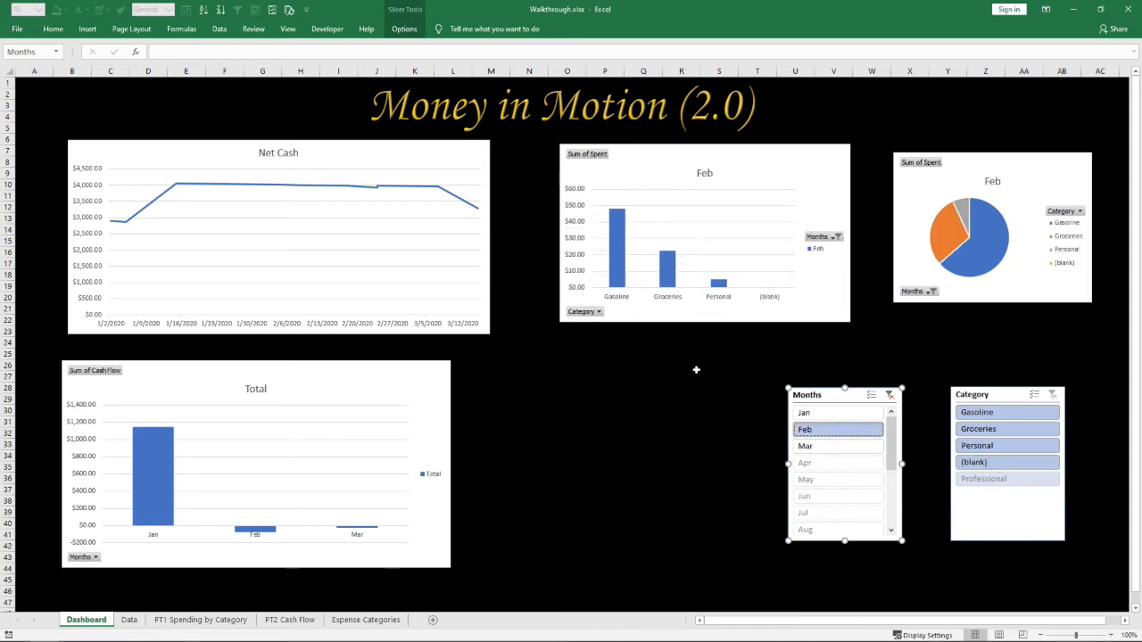
pyautogui.click(812, 413)
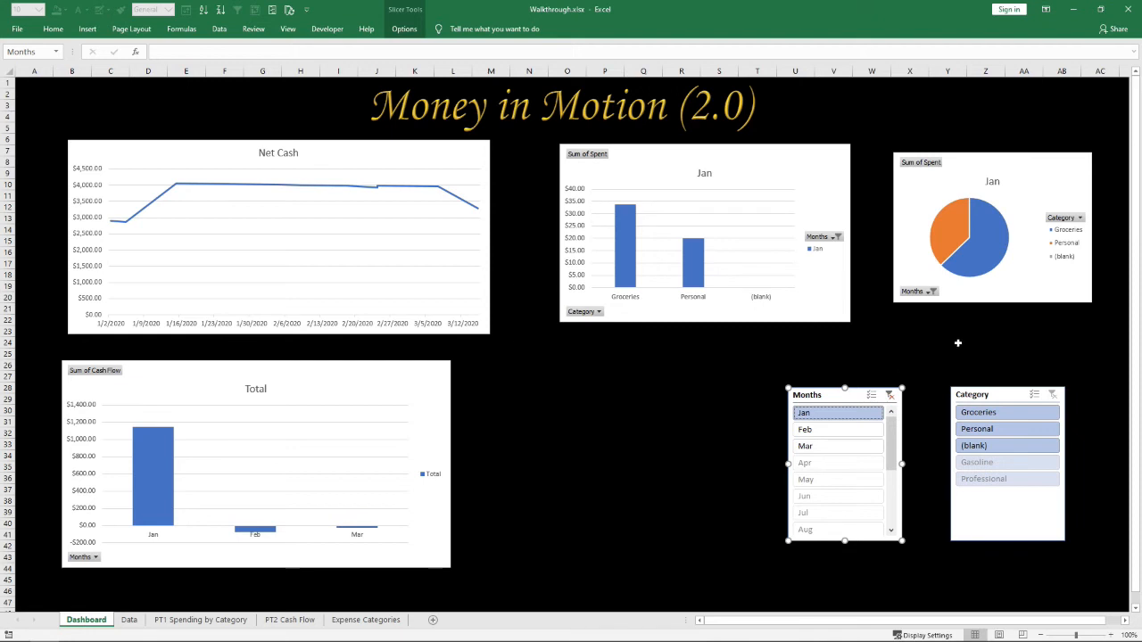
pyautogui.click(1027, 170)
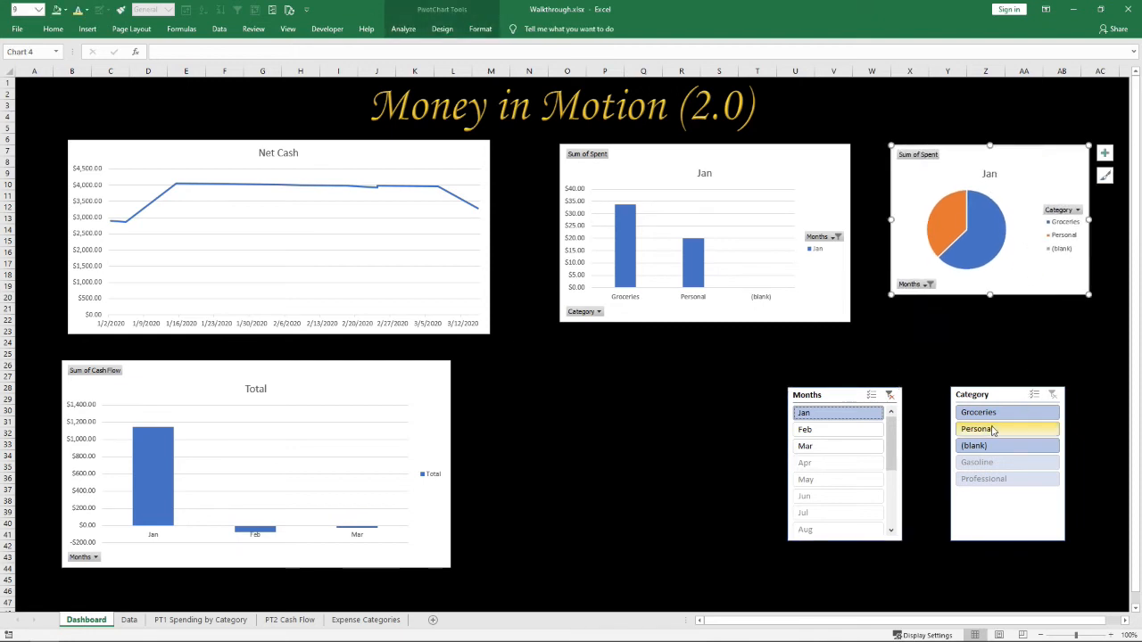
# Clear the Months slicer's filter and filter the spending charts to the Gasoline category
pyautogui.click(889, 394)
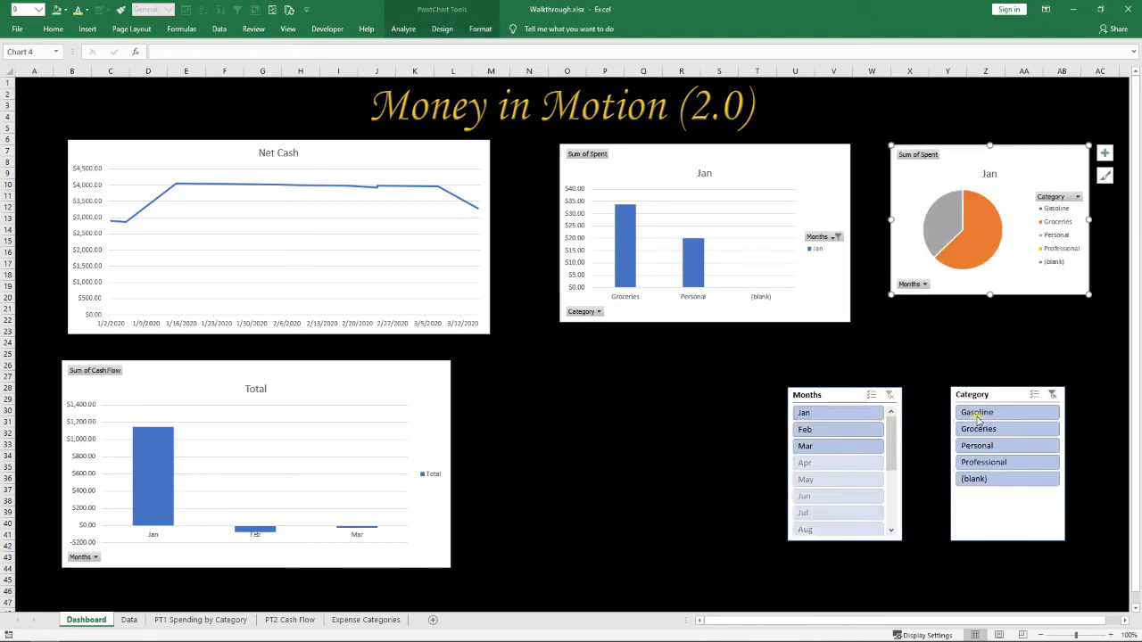
pyautogui.click(978, 416)
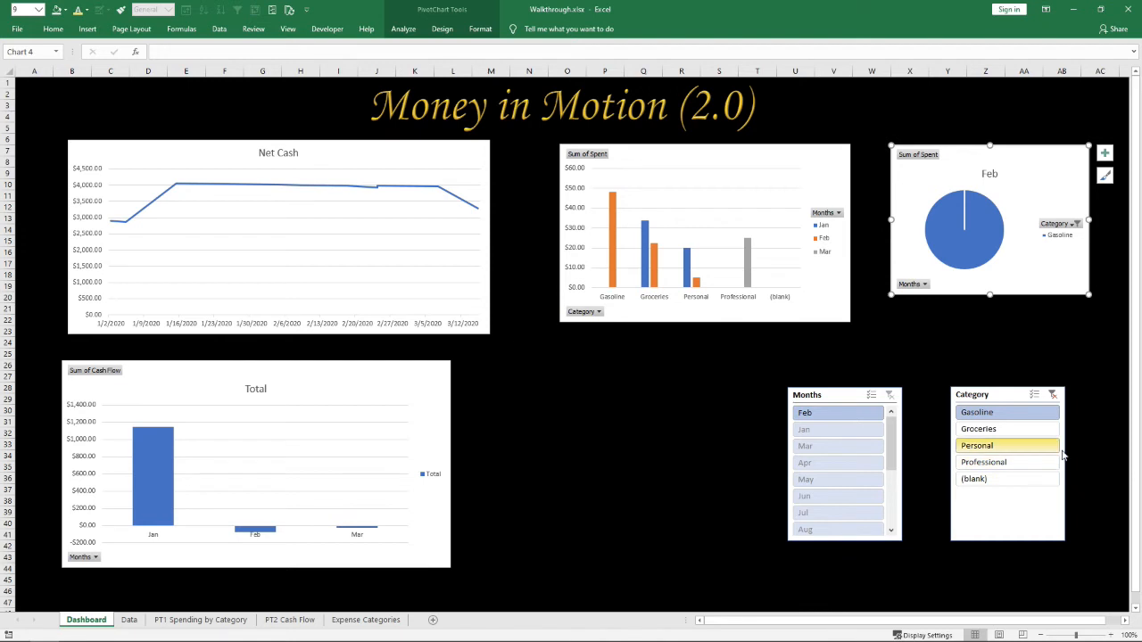
# Clear the filters on the Category and Months slicers
pyautogui.click(1053, 395)
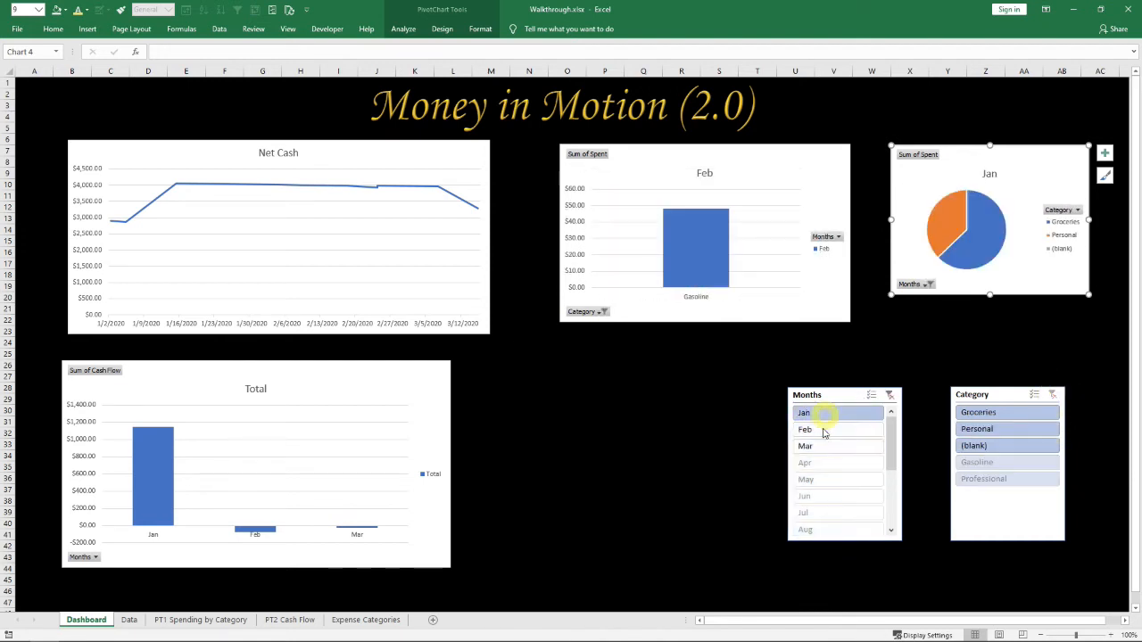
pyautogui.click(891, 395)
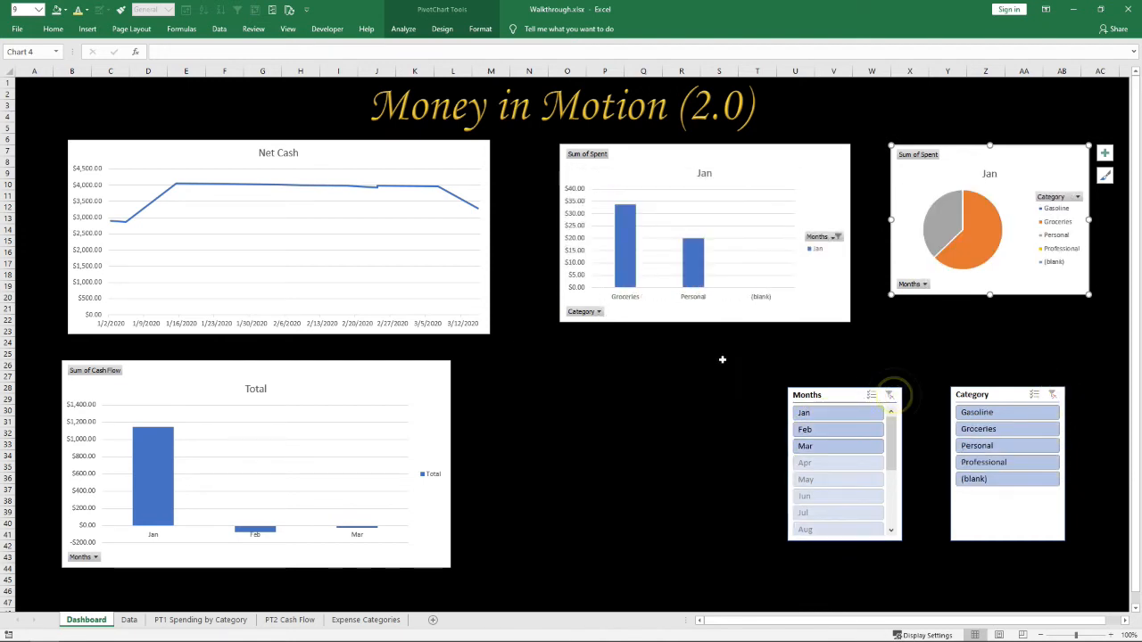
pyautogui.click(719, 365)
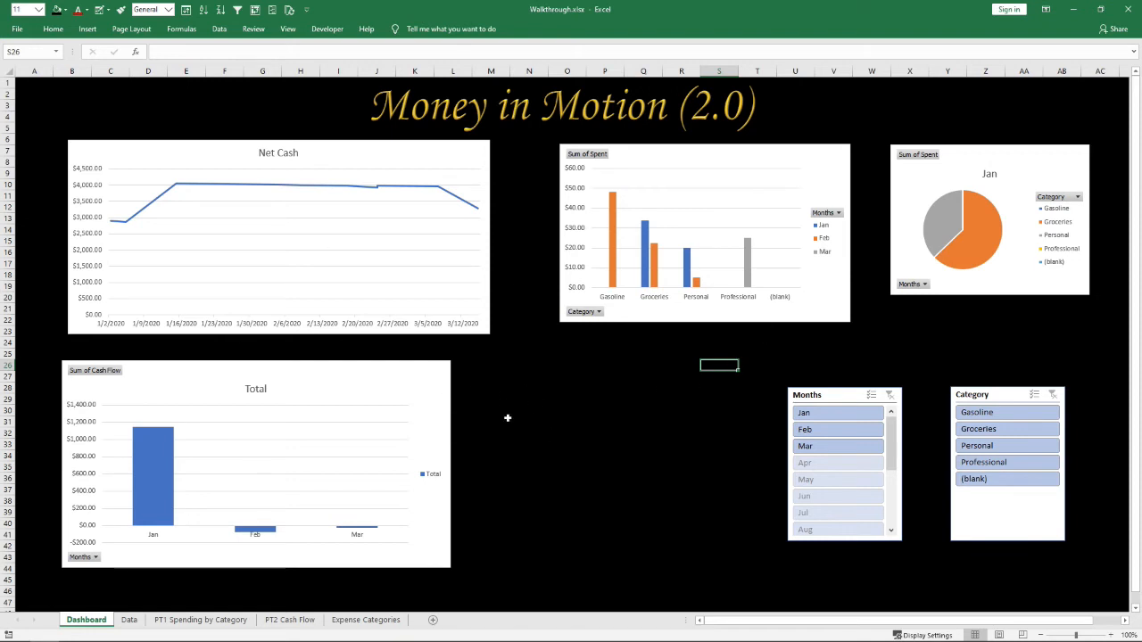
# Set the Net Cash line chart's background to No Fill
pyautogui.click(340, 147)
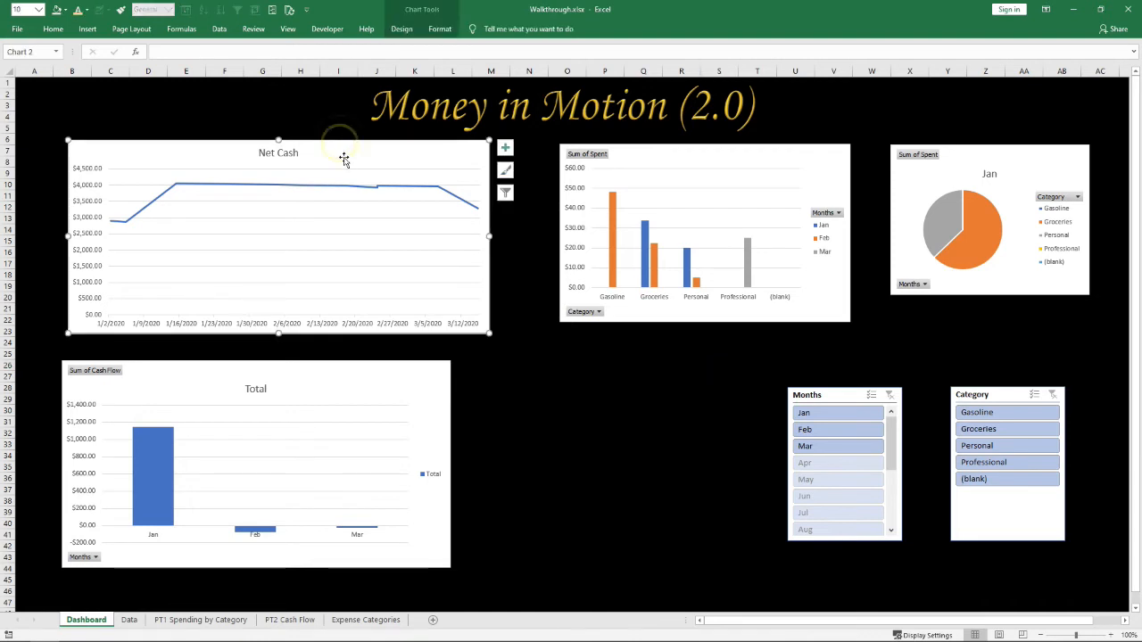
pyautogui.rightClick(182, 150)
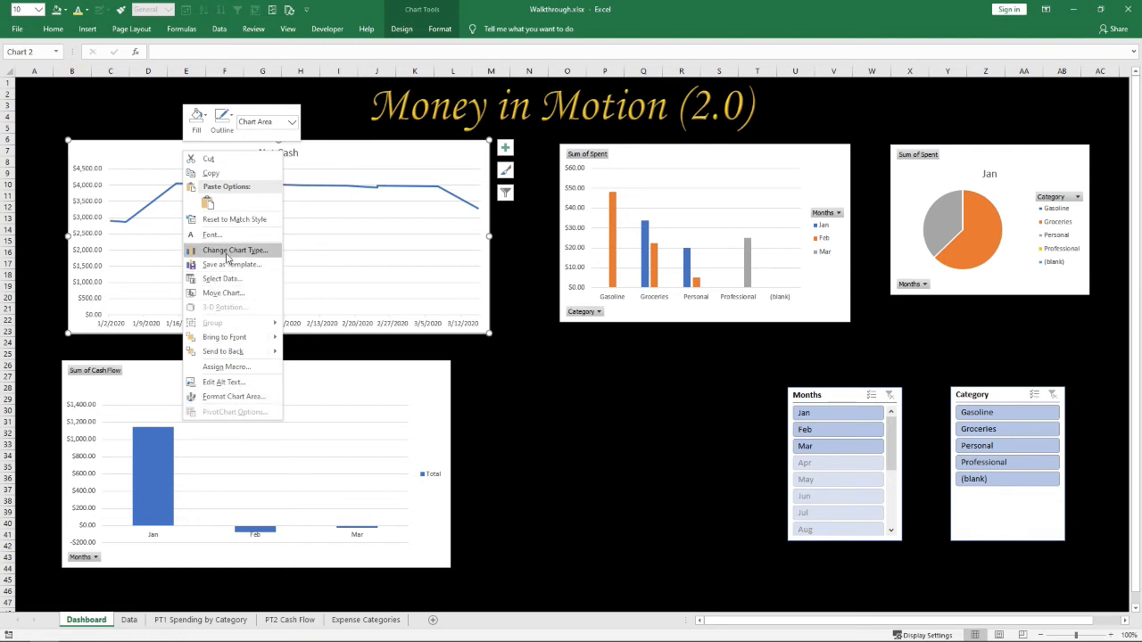
pyautogui.click(211, 128)
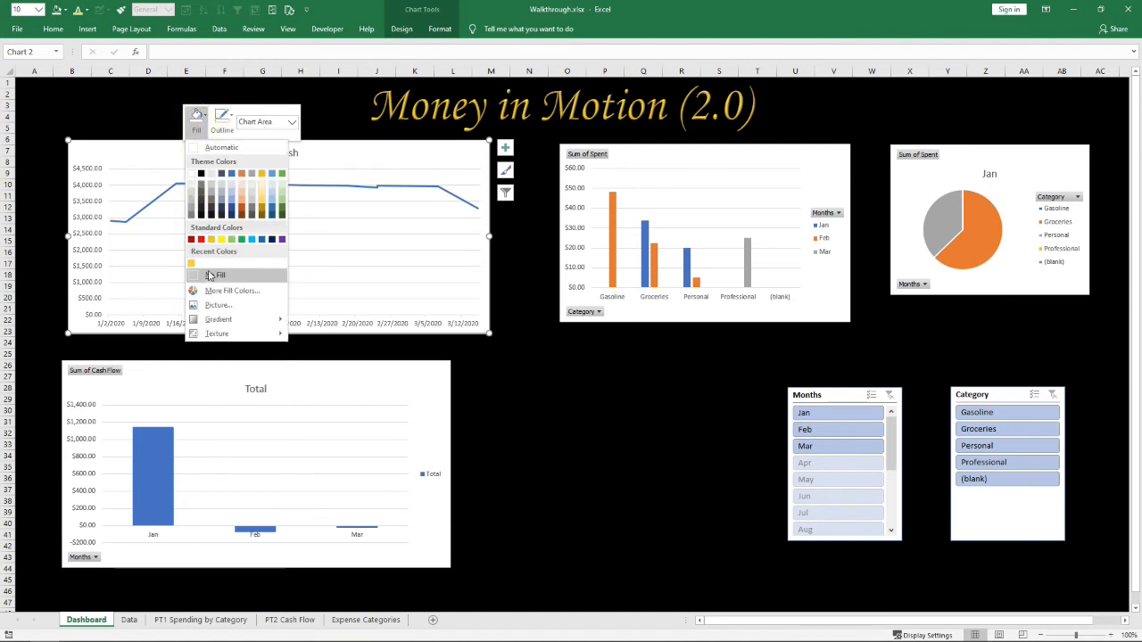
pyautogui.click(207, 274)
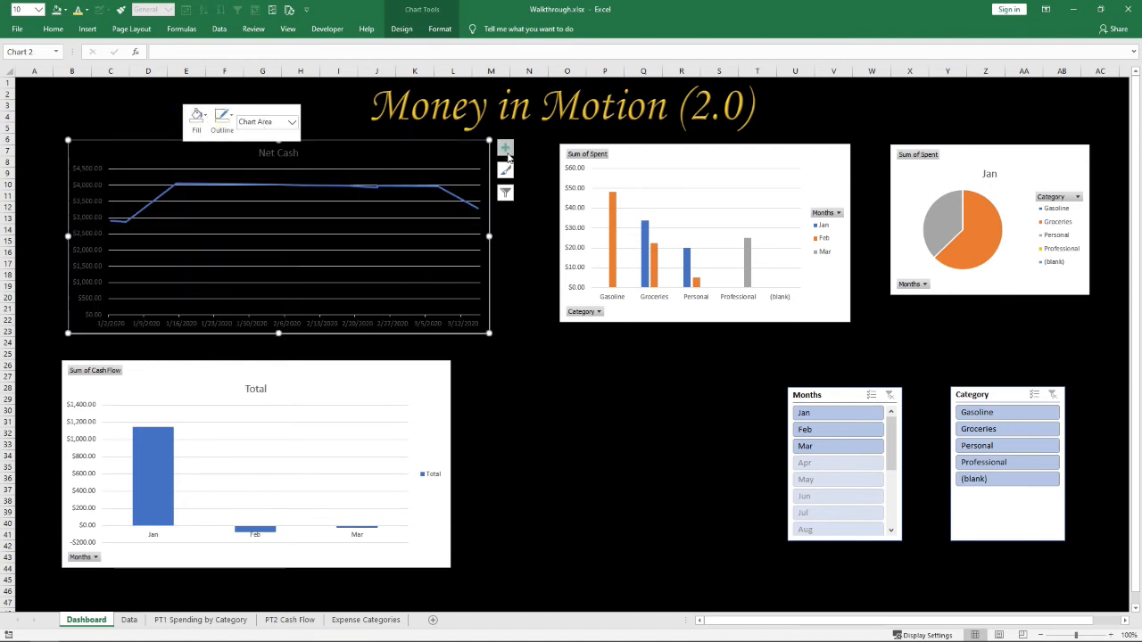
pyautogui.click(506, 170)
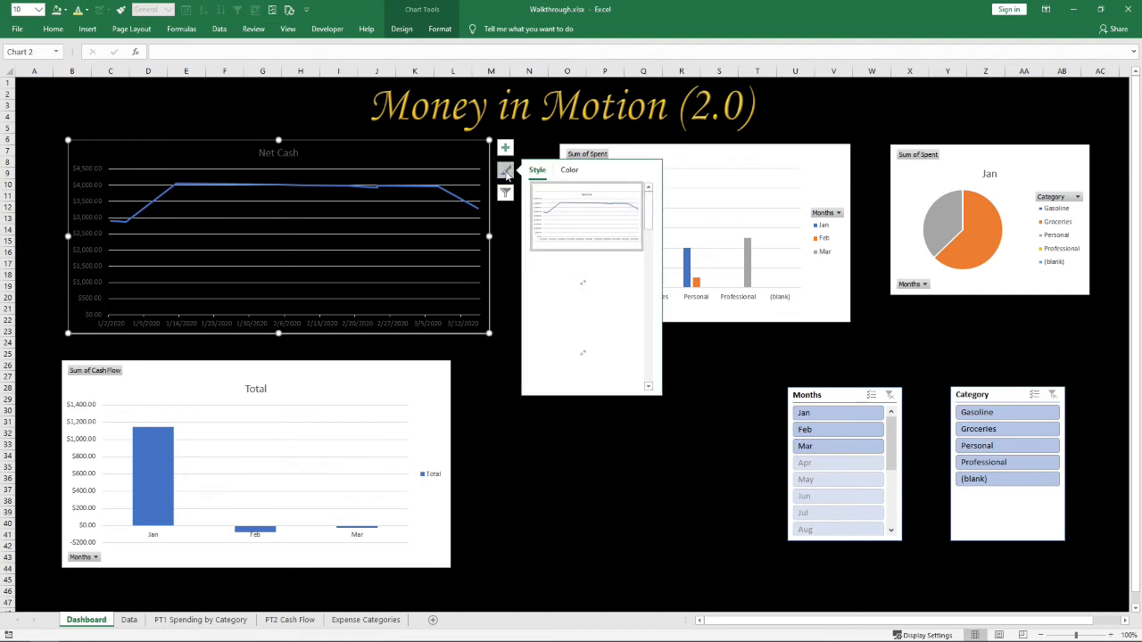
pyautogui.moveTo(651, 204); pyautogui.dragTo(650, 272)
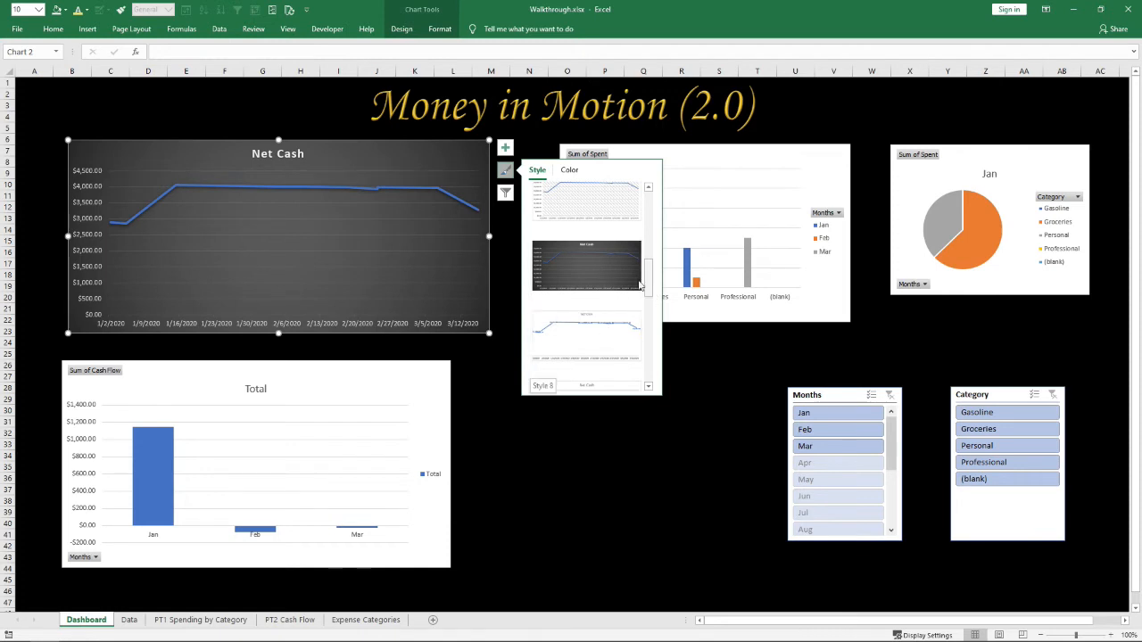
pyautogui.click(196, 194)
pyautogui.click(292, 118)
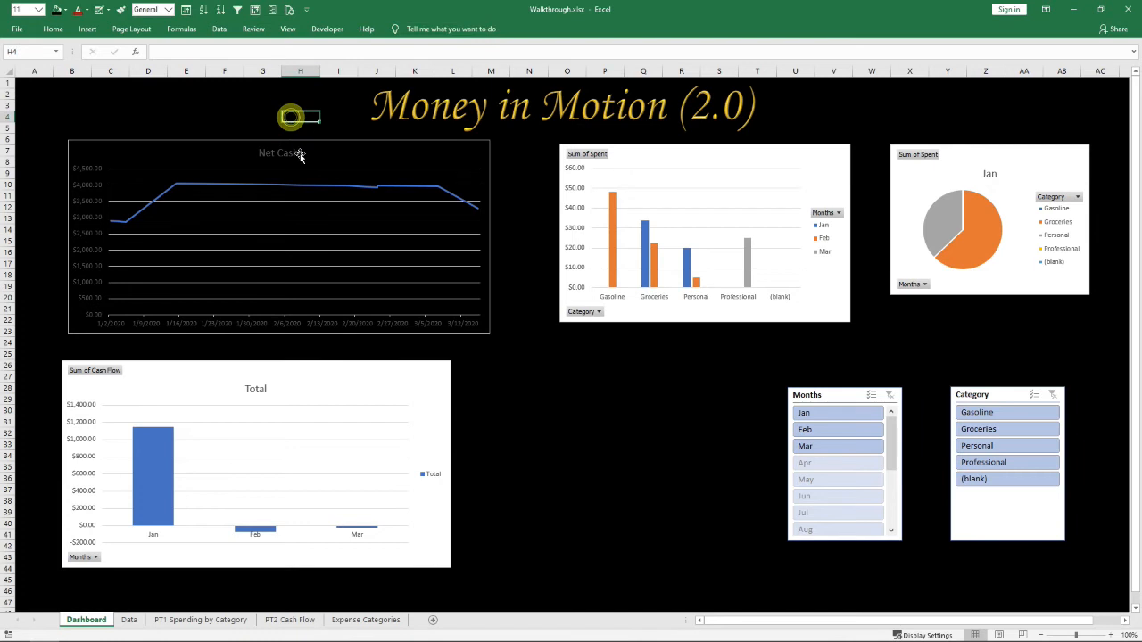
pyautogui.click(308, 184)
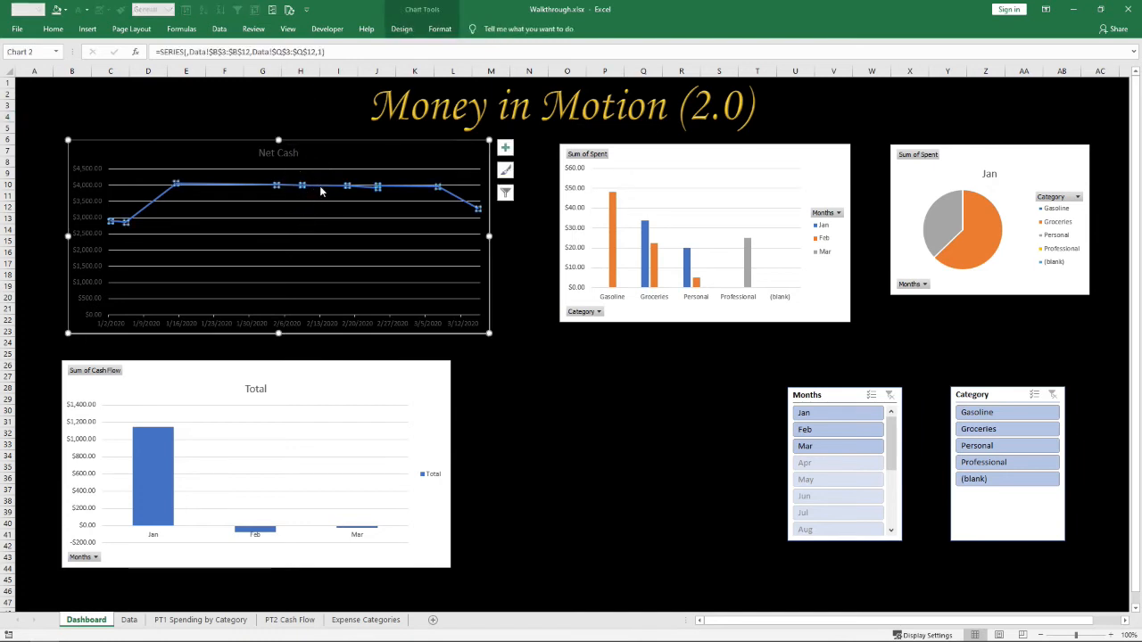
pyautogui.rightClick(321, 191)
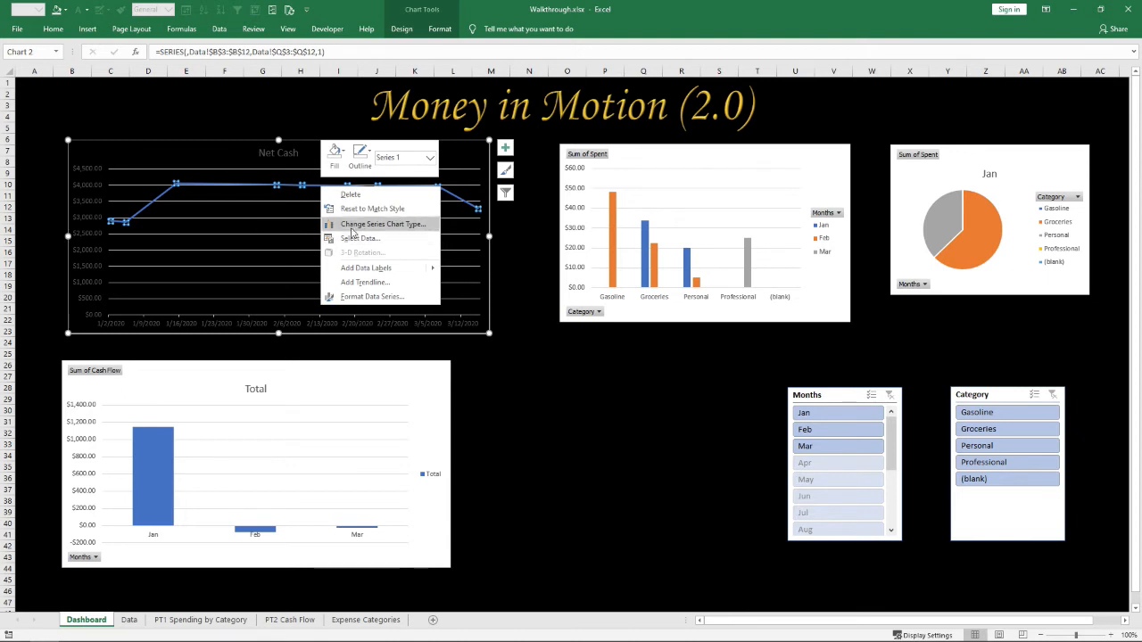
pyautogui.click(229, 184)
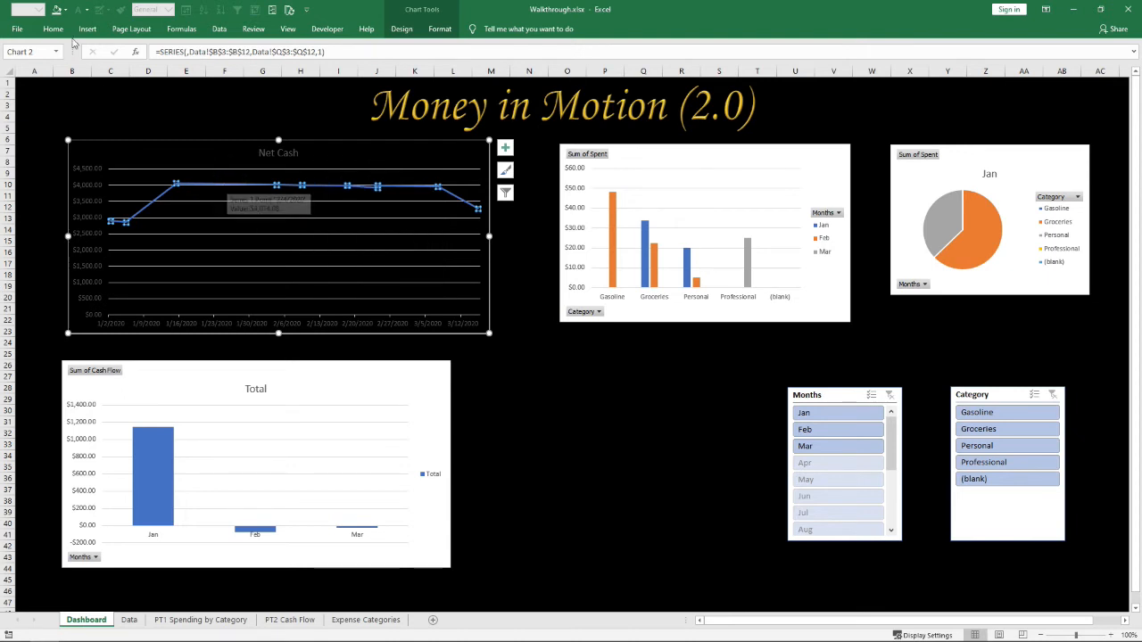
pyautogui.click(64, 10)
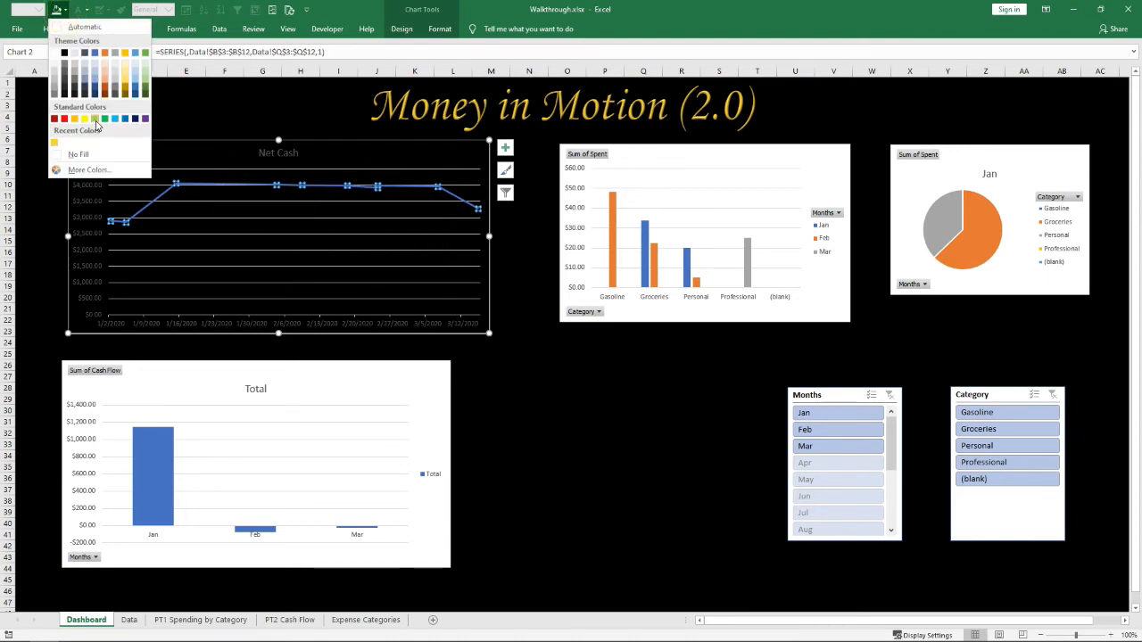
pyautogui.click(348, 186)
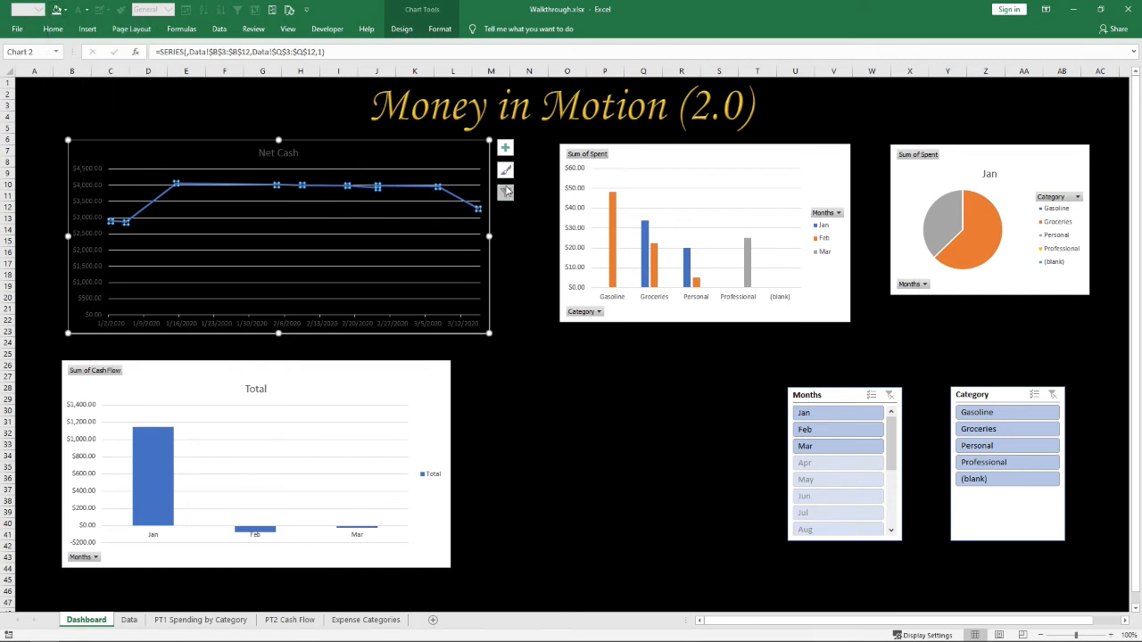
pyautogui.click(506, 193)
pyautogui.click(506, 171)
pyautogui.click(506, 170)
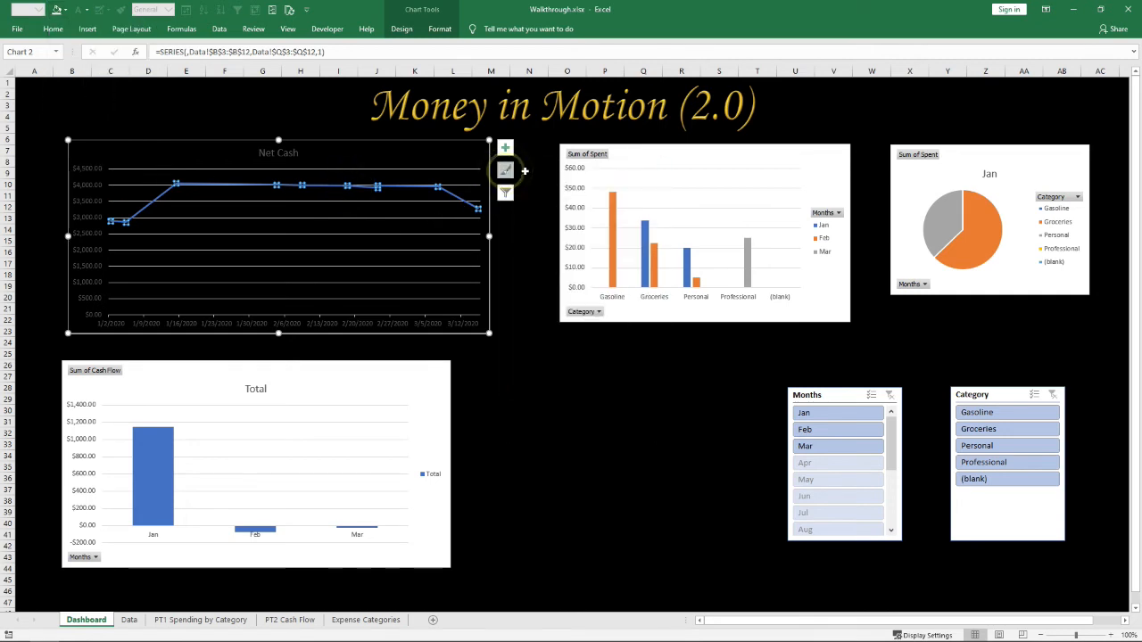
pyautogui.click(514, 172)
pyautogui.click(452, 181)
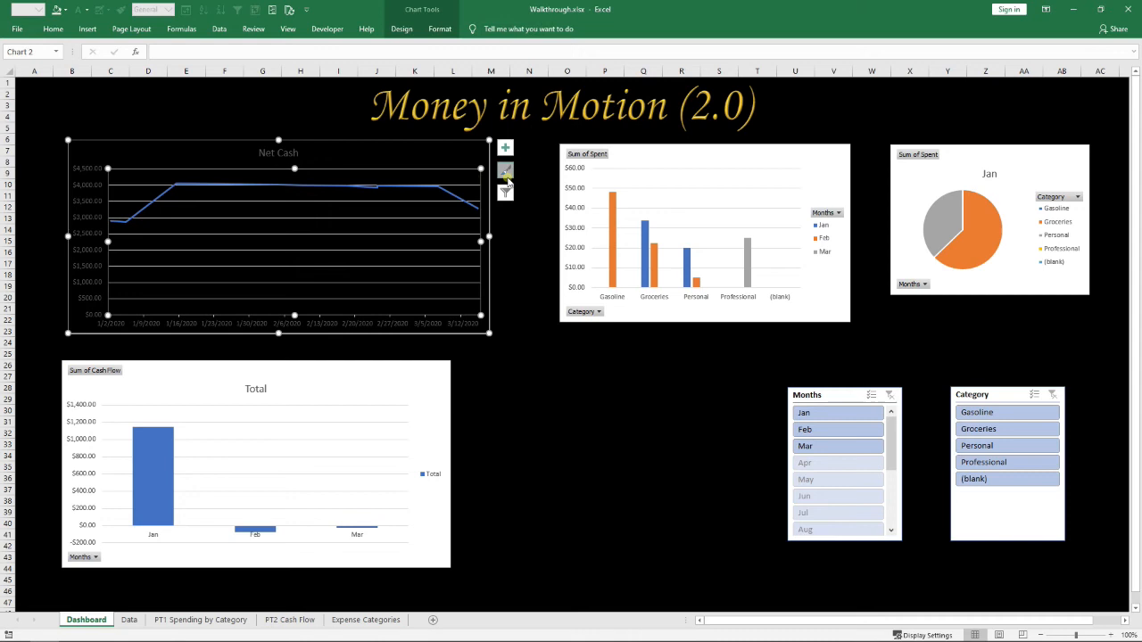
pyautogui.click(505, 171)
pyautogui.click(563, 171)
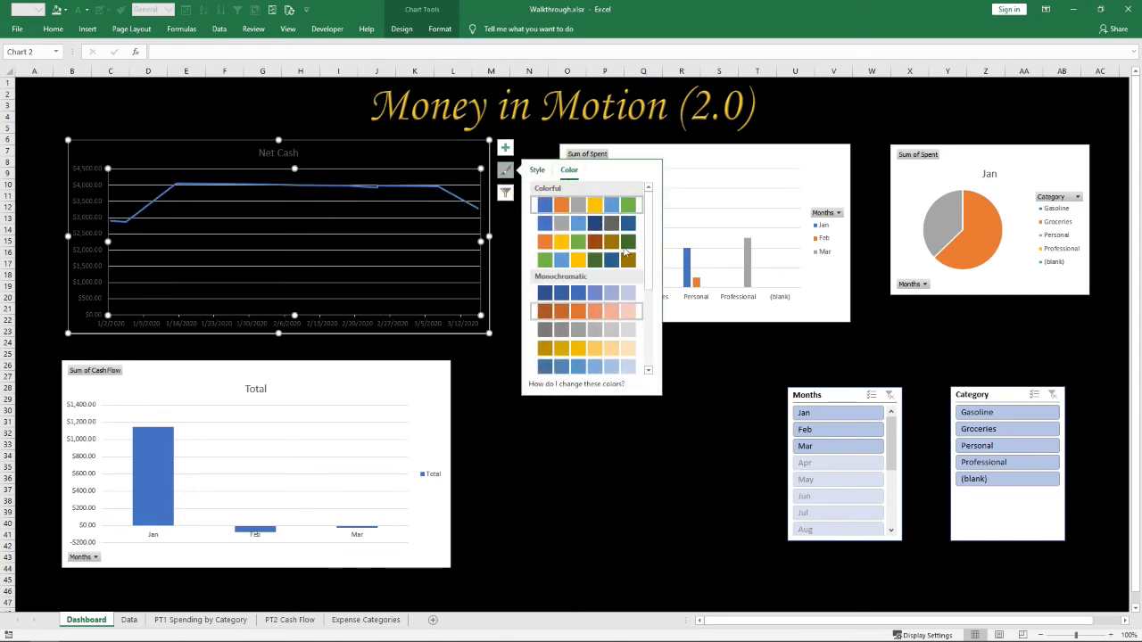
pyautogui.moveTo(649, 247); pyautogui.dragTo(652, 306)
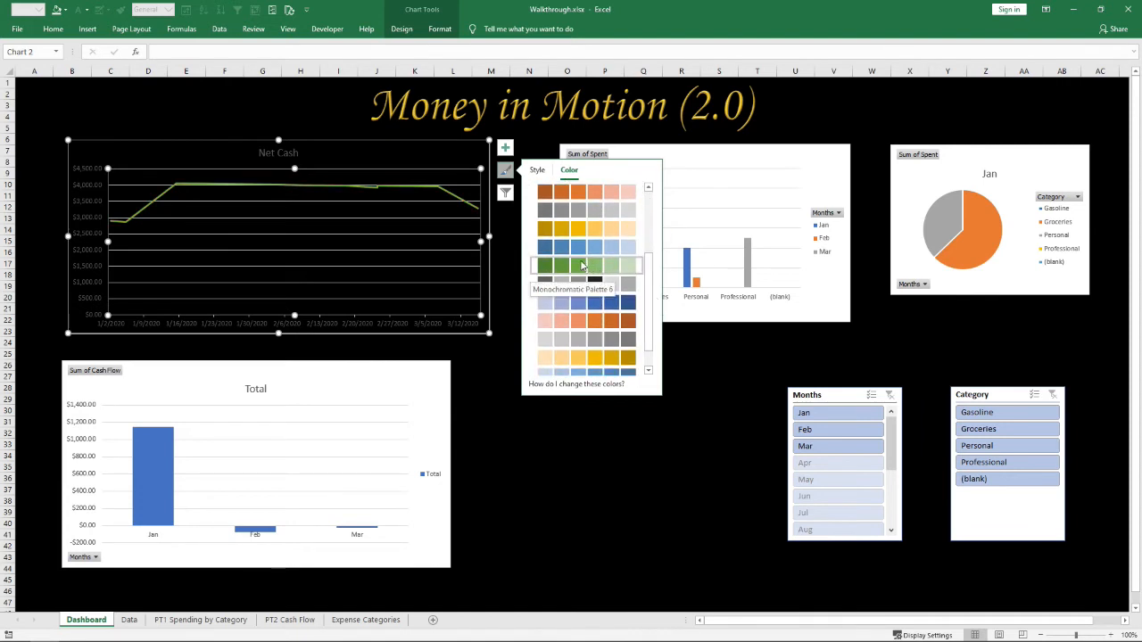
pyautogui.moveTo(653, 265); pyautogui.dragTo(655, 295)
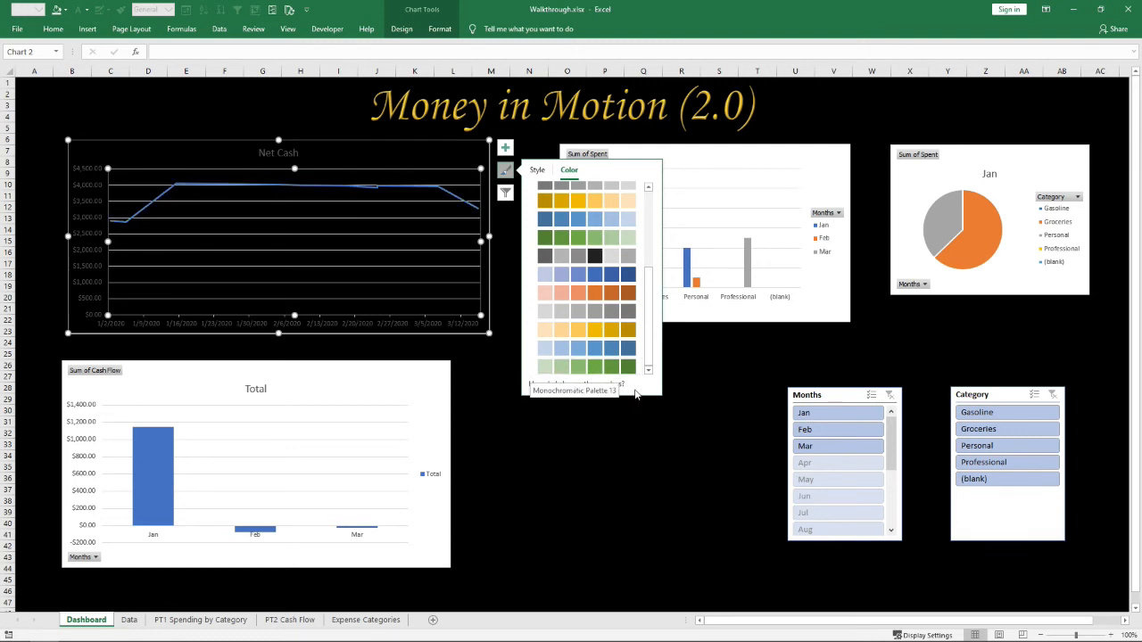
pyautogui.moveTo(587, 384)
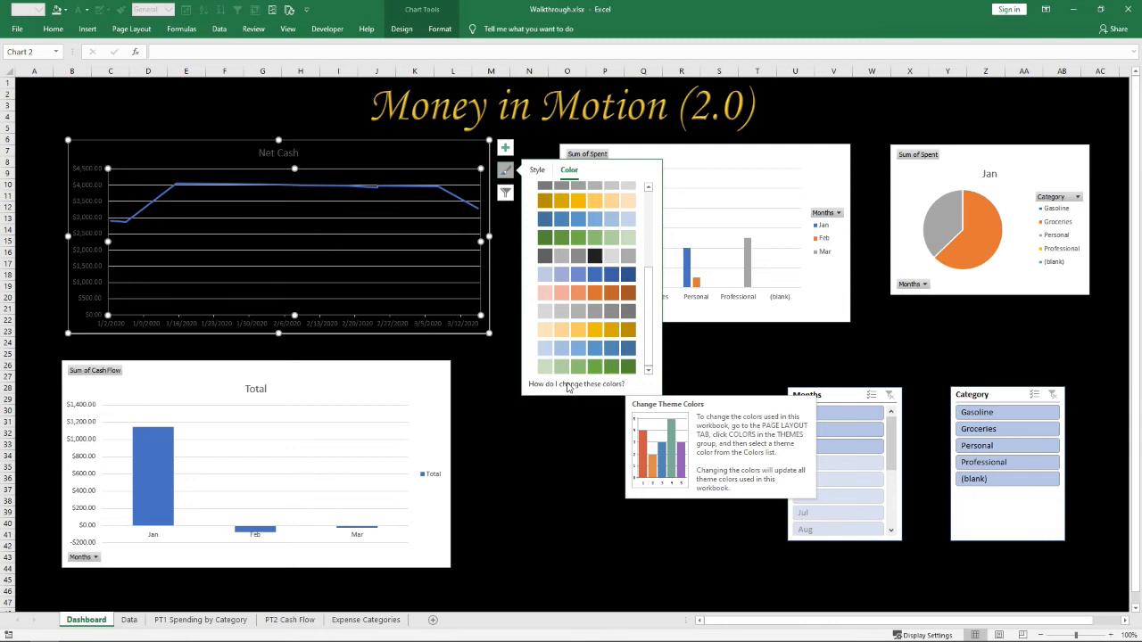
# Try the Green theme colors on the workbook and undo the change
pyautogui.click(131, 28)
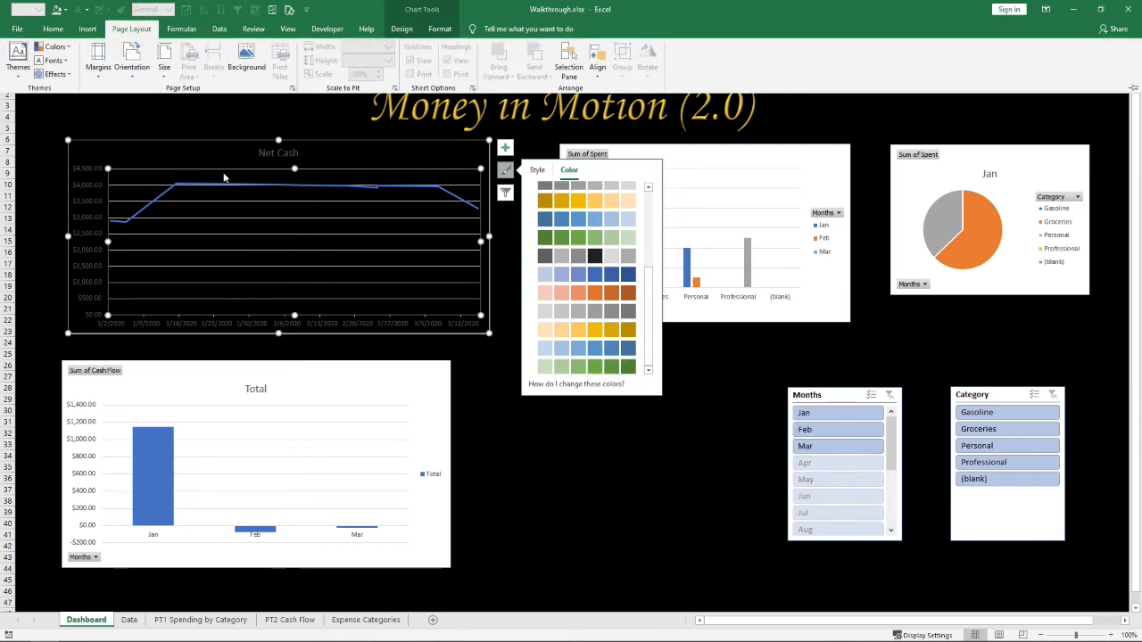
pyautogui.click(216, 228)
pyautogui.click(203, 150)
pyautogui.click(254, 103)
pyautogui.click(285, 170)
pyautogui.click(132, 30)
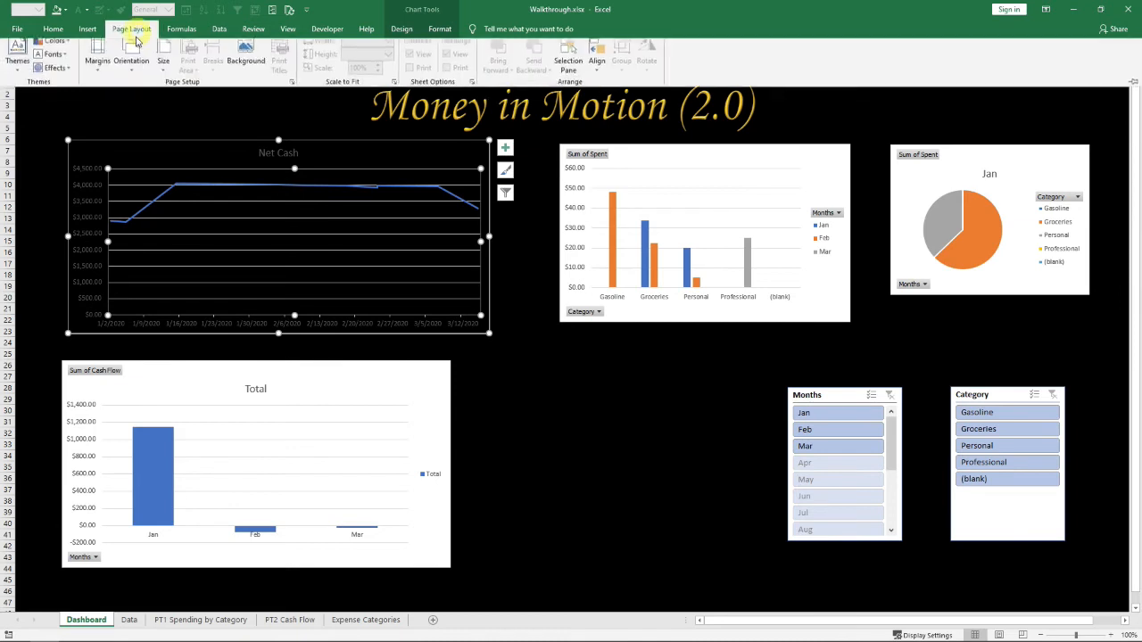
pyautogui.click(55, 46)
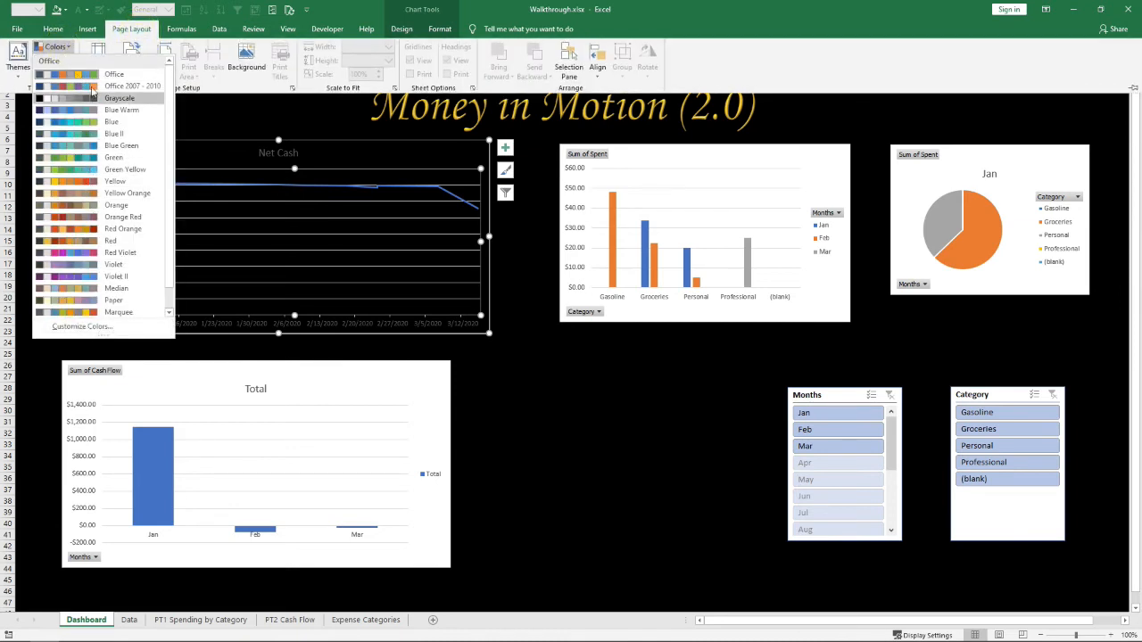
pyautogui.click(110, 159)
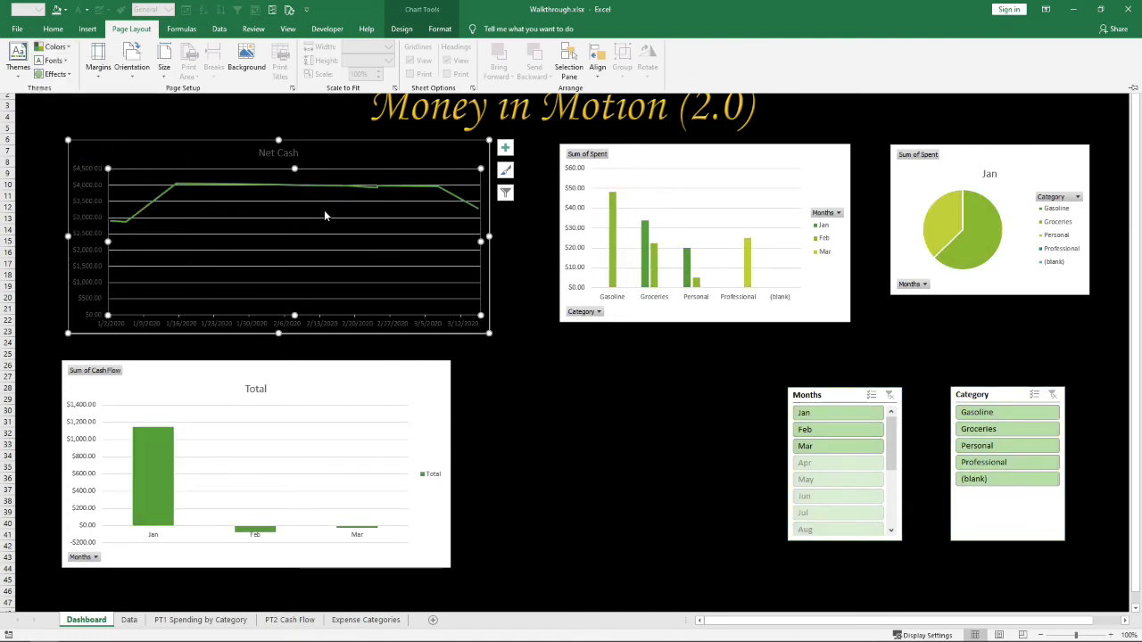
pyautogui.hotkey('ctrl', 'z')
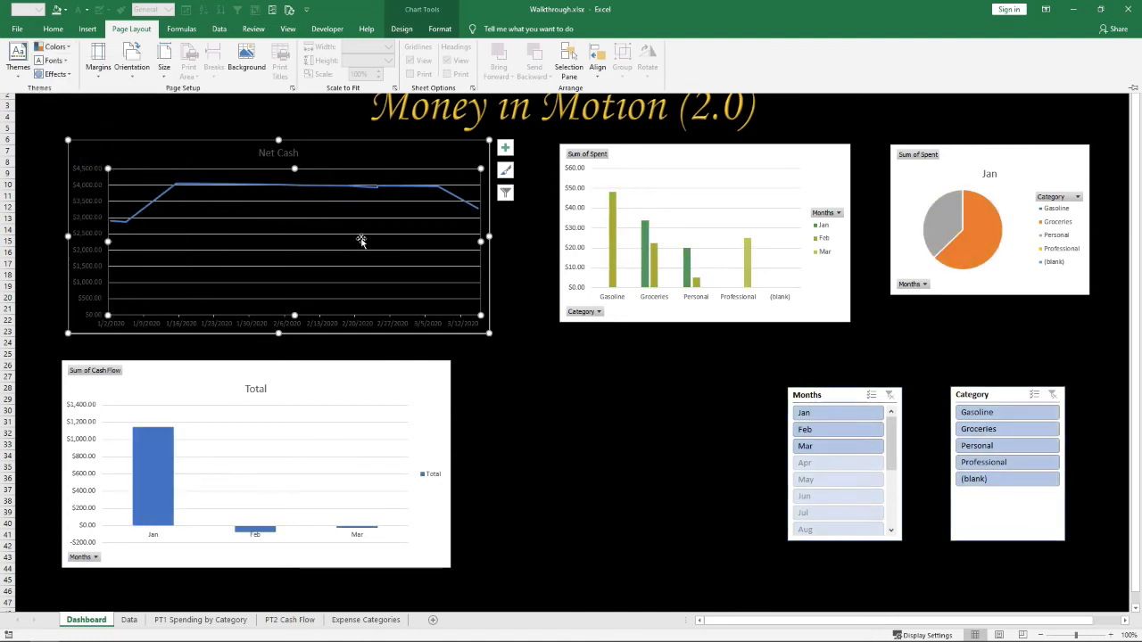
pyautogui.click(294, 185)
pyautogui.click(258, 184)
pyautogui.rightClick(251, 183)
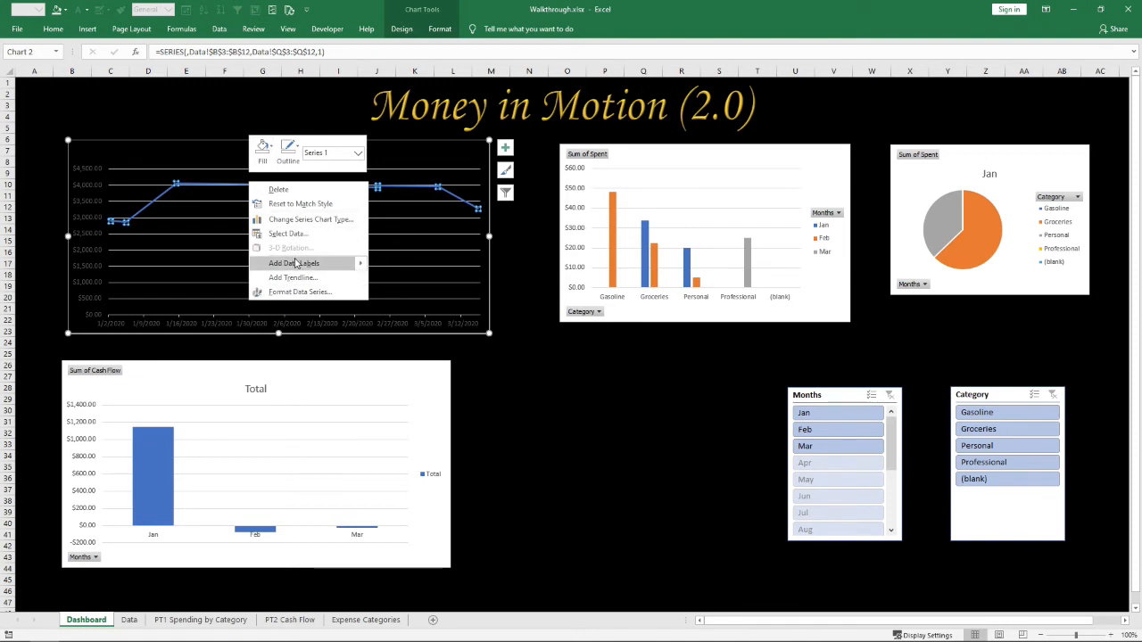
pyautogui.click(207, 237)
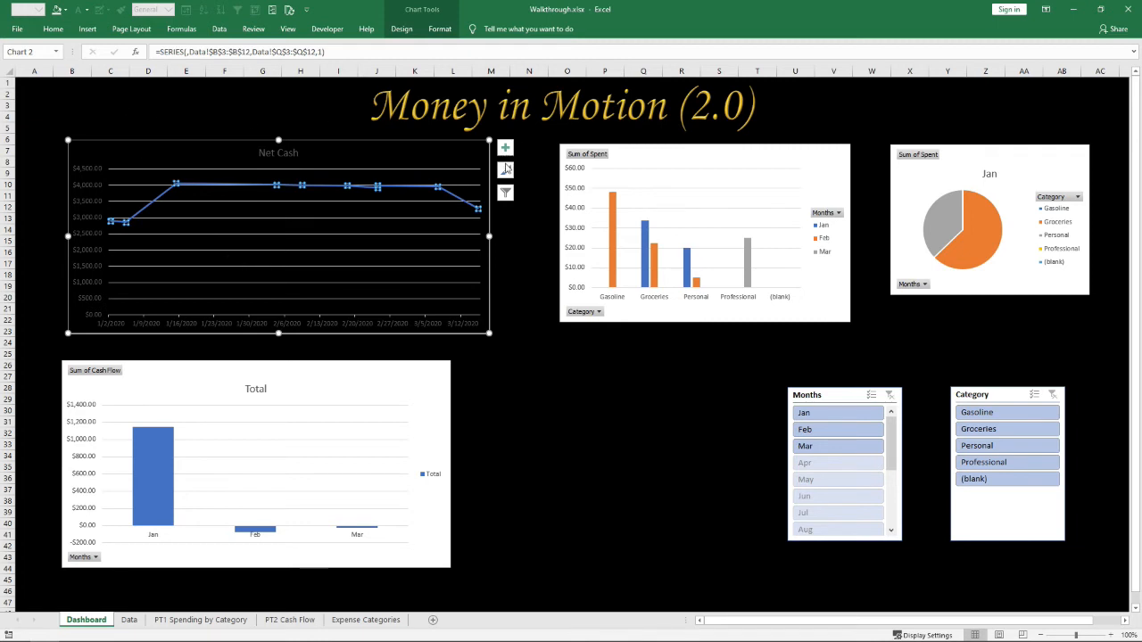
# Apply chart Style 8 and the Colorful palette that starts with green to the Net Cash line chart
pyautogui.click(505, 169)
pyautogui.scroll(-4, 648, 227)
pyautogui.click(580, 281)
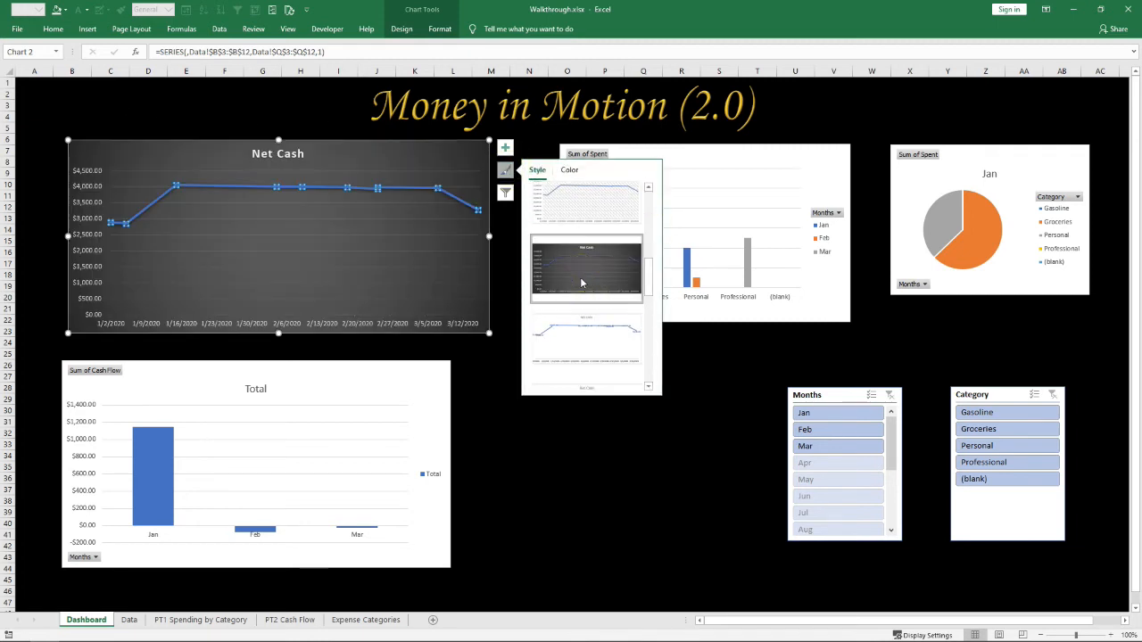
pyautogui.click(569, 170)
pyautogui.click(567, 259)
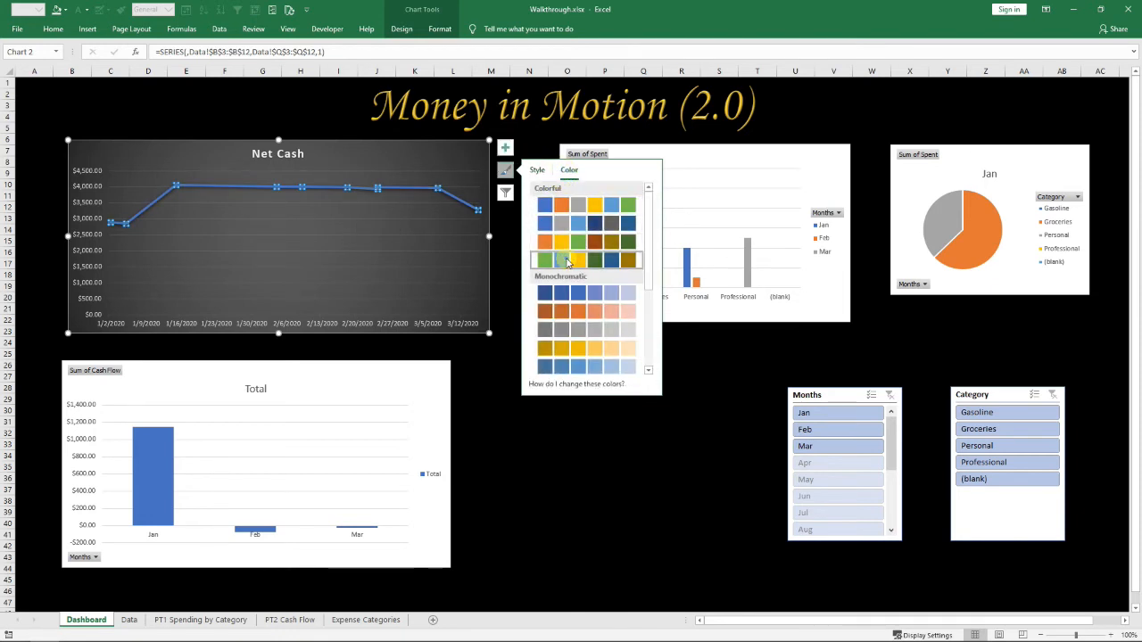
# Remove the dark gradient background from the Net Cash chart by setting its chart area to No Fill
pyautogui.click(537, 170)
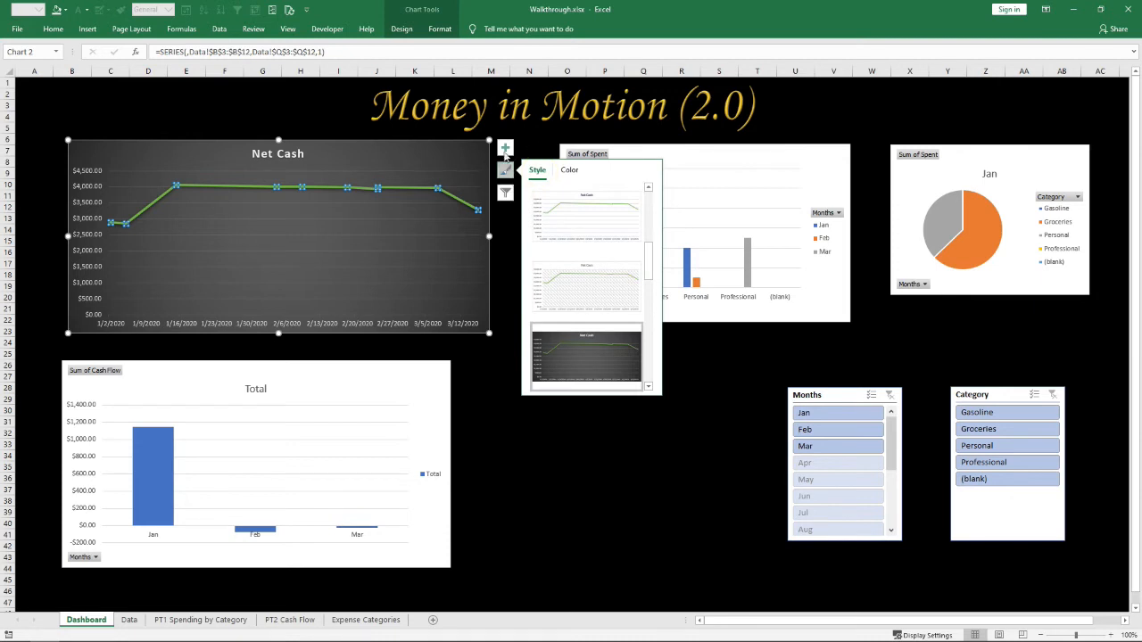
pyautogui.click(505, 149)
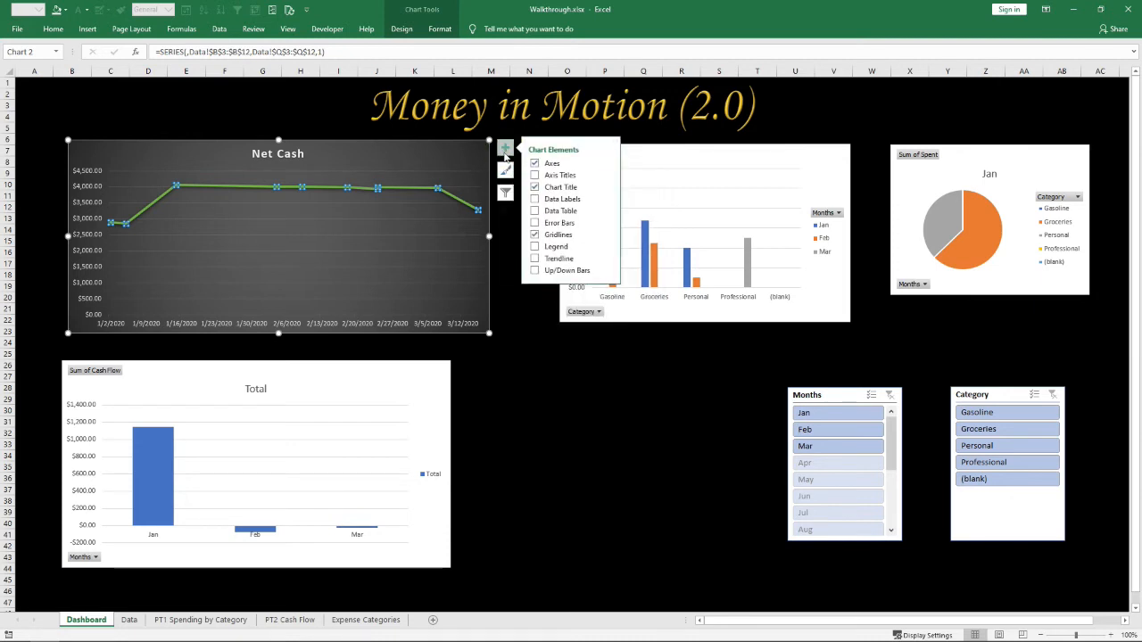
pyautogui.click(364, 258)
pyautogui.click(324, 148)
pyautogui.rightClick(205, 151)
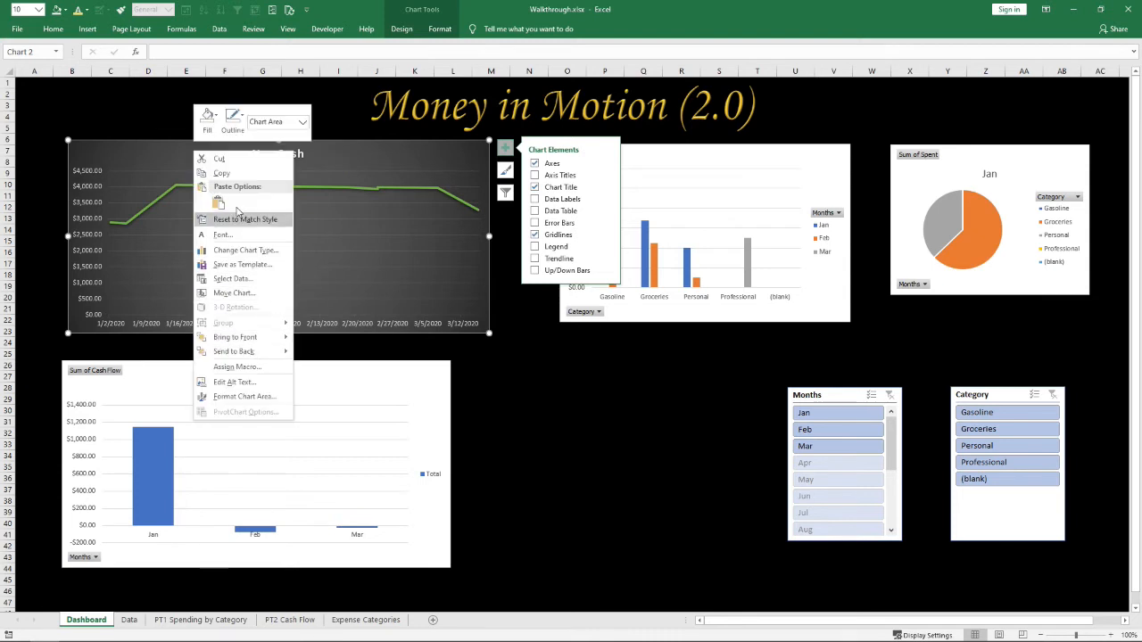
pyautogui.click(213, 133)
pyautogui.click(224, 274)
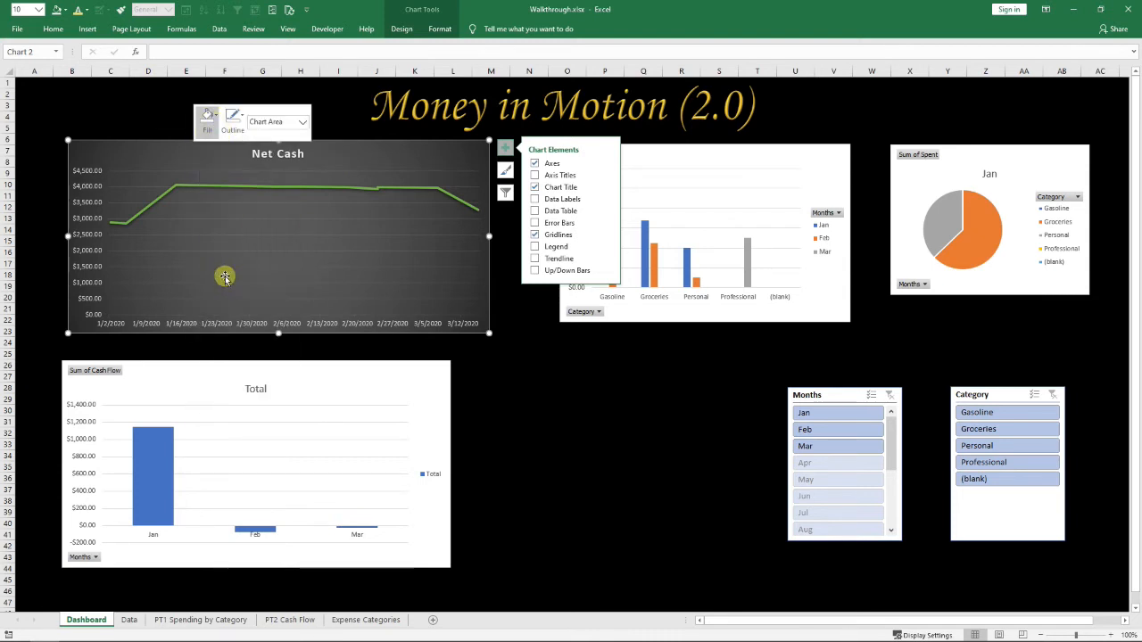
pyautogui.click(299, 225)
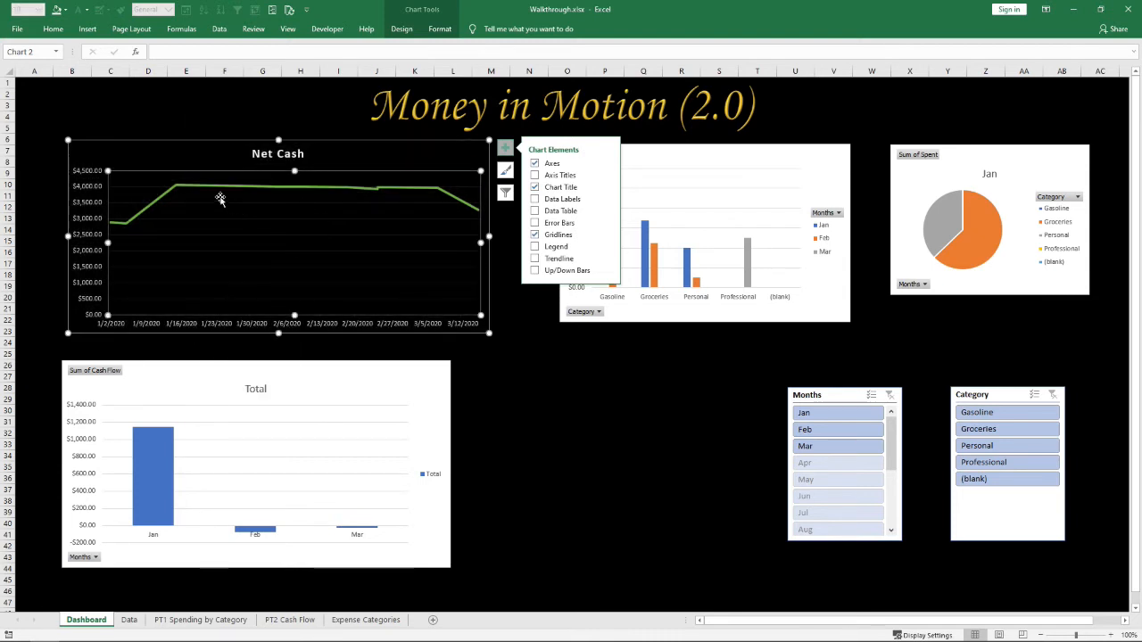
# Format the Net Cash chart's major gridlines as a solid light gray line
pyautogui.click(187, 251)
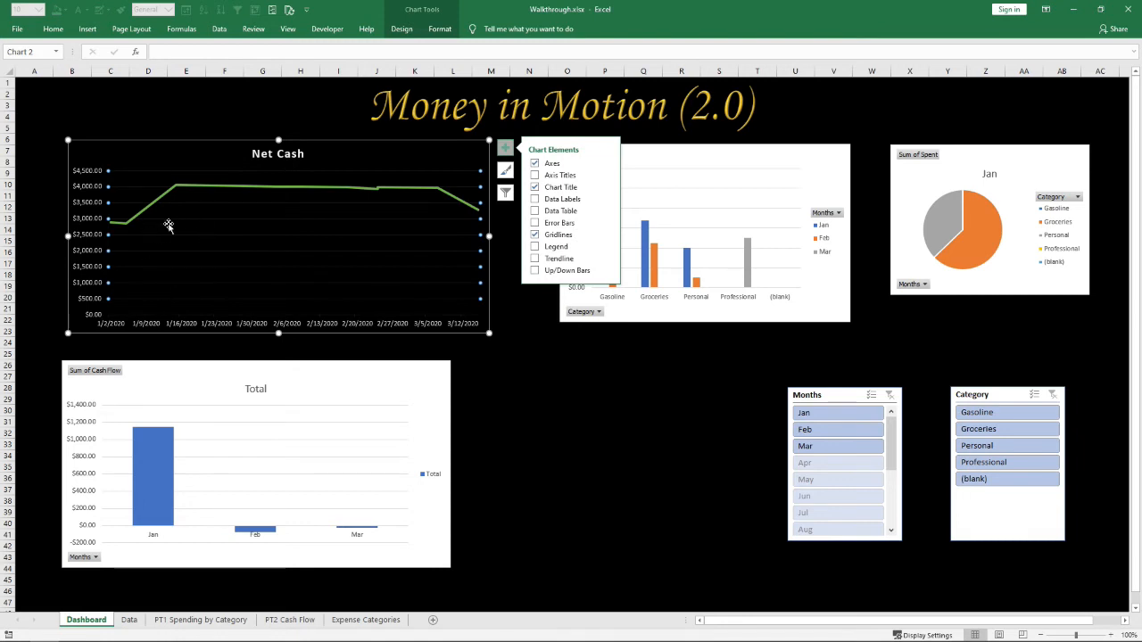
pyautogui.rightClick(244, 223)
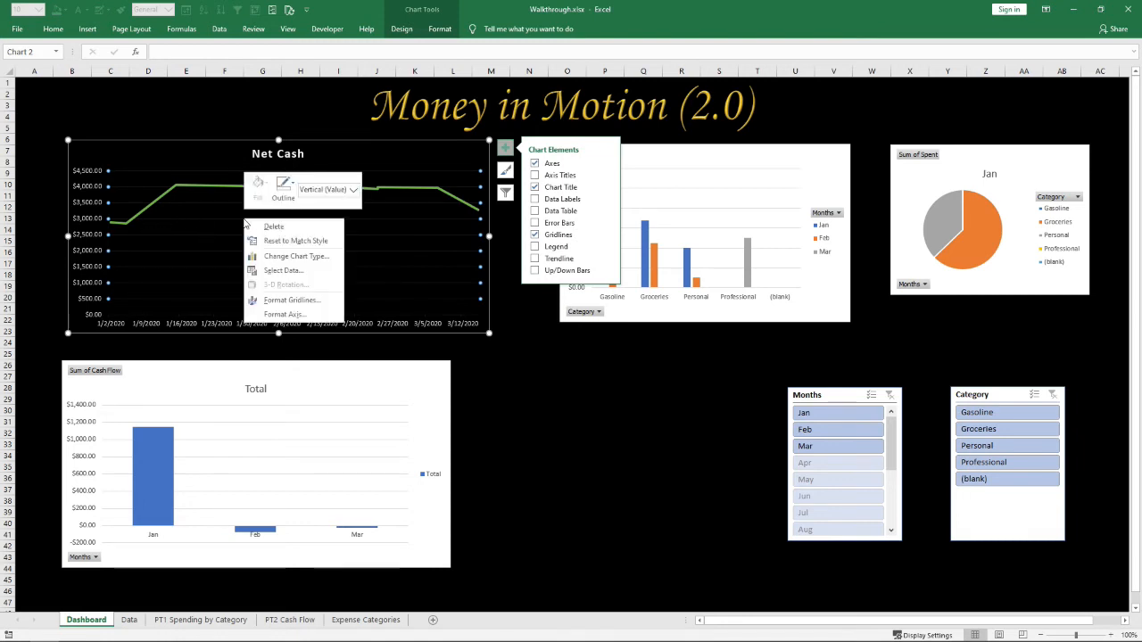
pyautogui.click(268, 309)
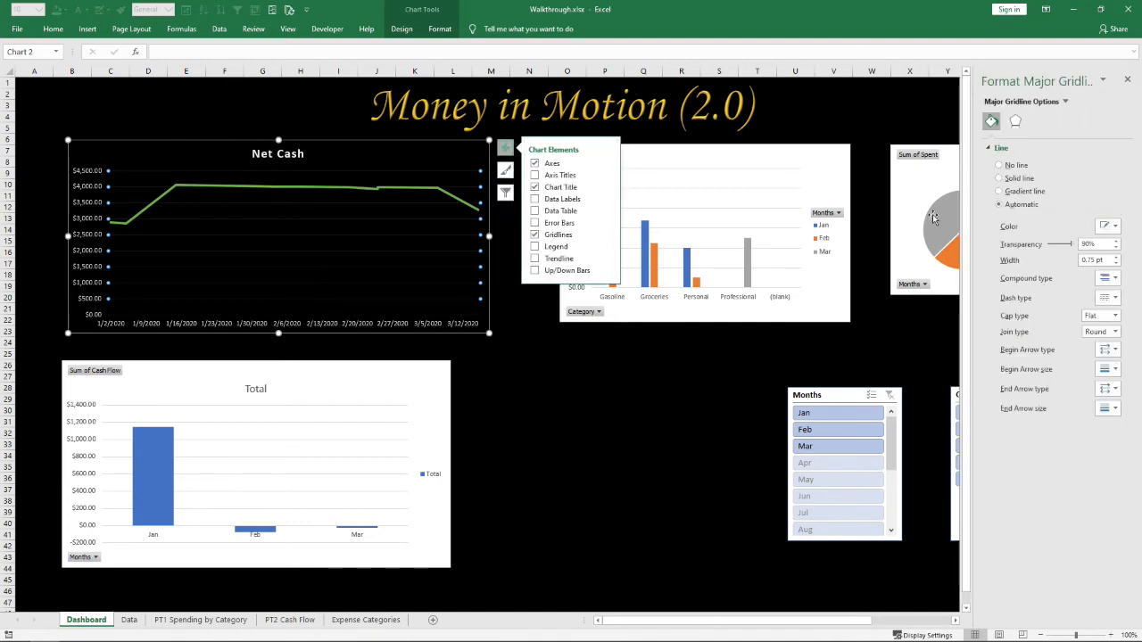
pyautogui.click(999, 178)
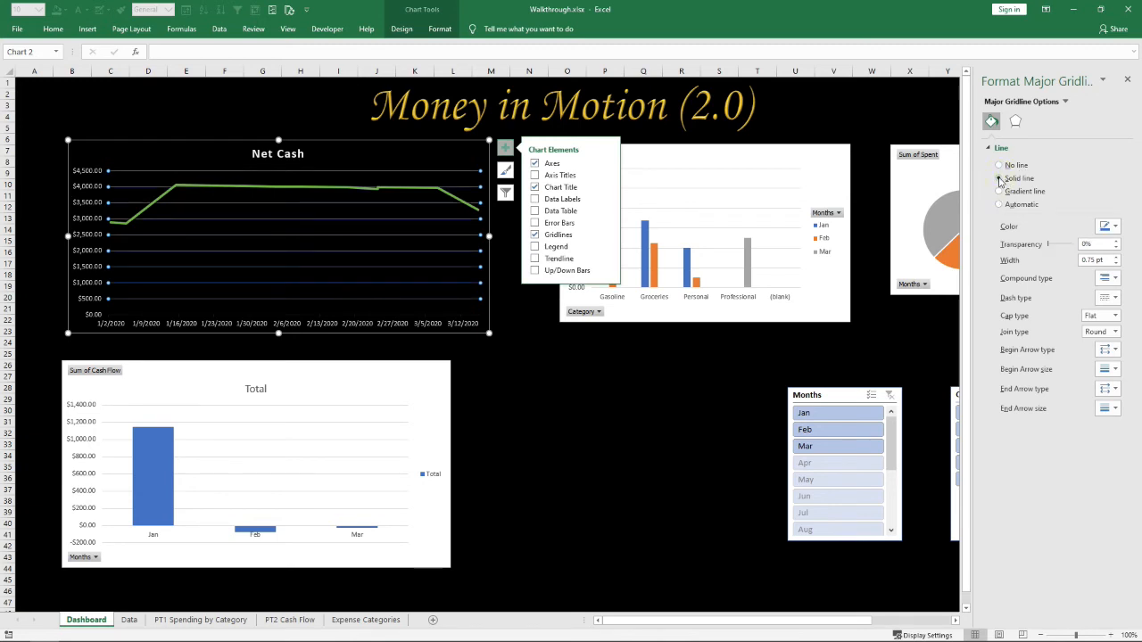
pyautogui.click(1109, 229)
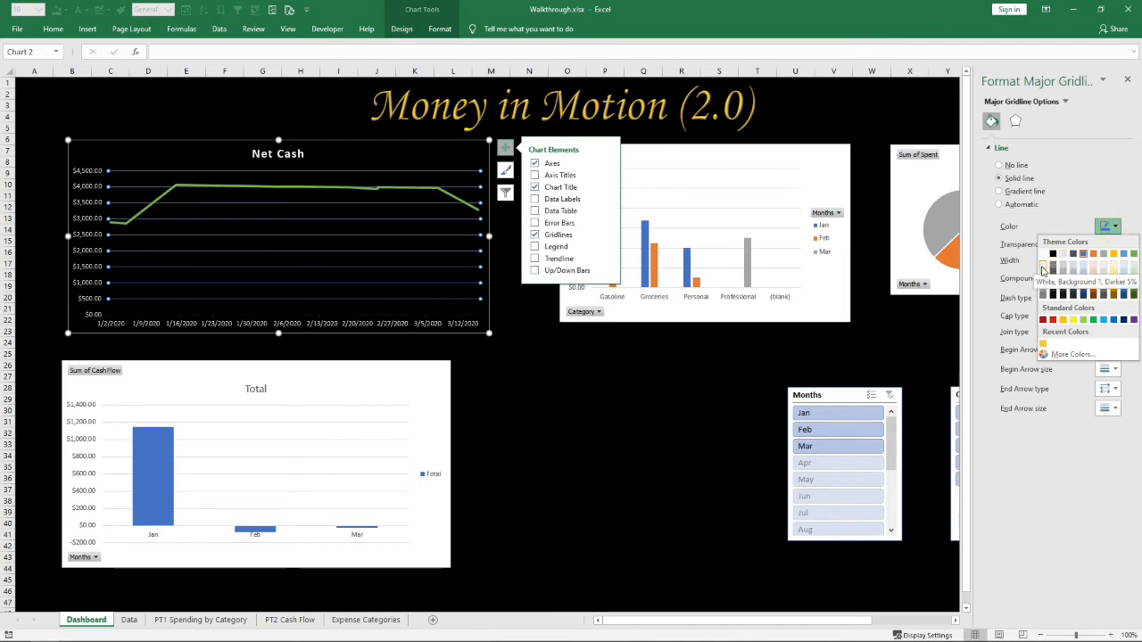
pyautogui.click(1043, 277)
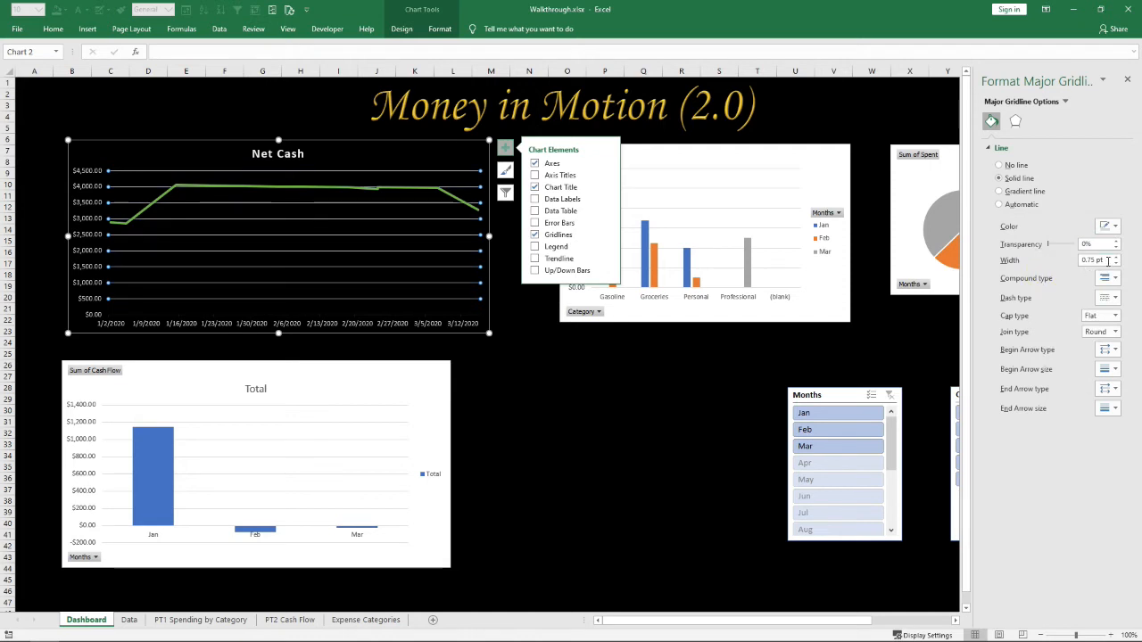
# Set the transparency of the Net Cash chart's gridlines to 70%
pyautogui.moveTo(1054, 248); pyautogui.dragTo(1064, 249)
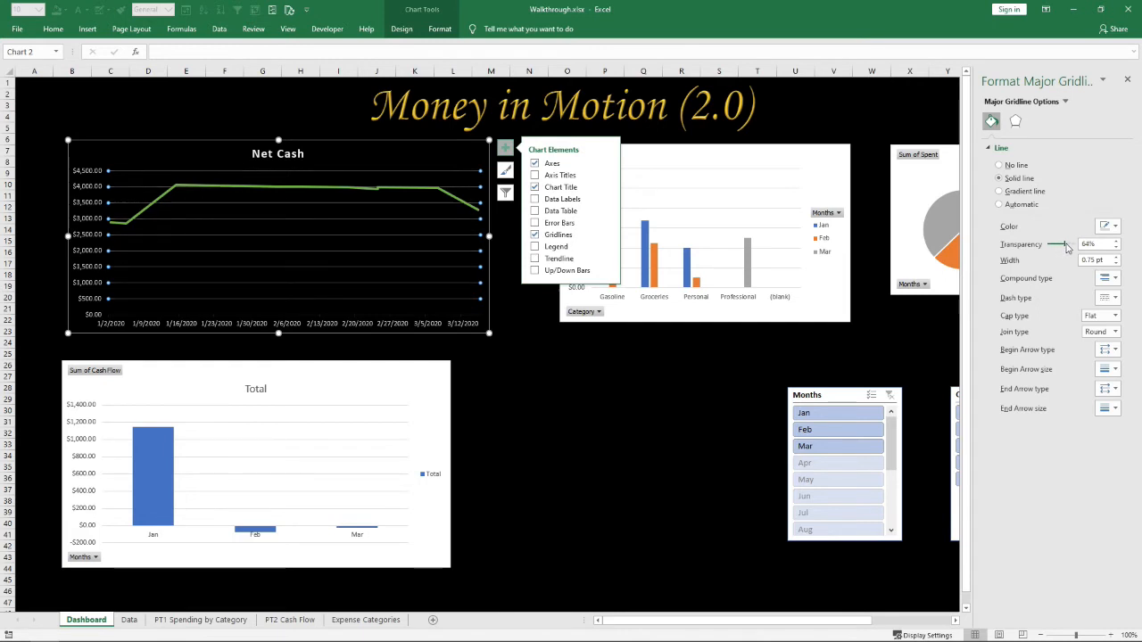
pyautogui.moveTo(1070, 248); pyautogui.dragTo(1072, 248)
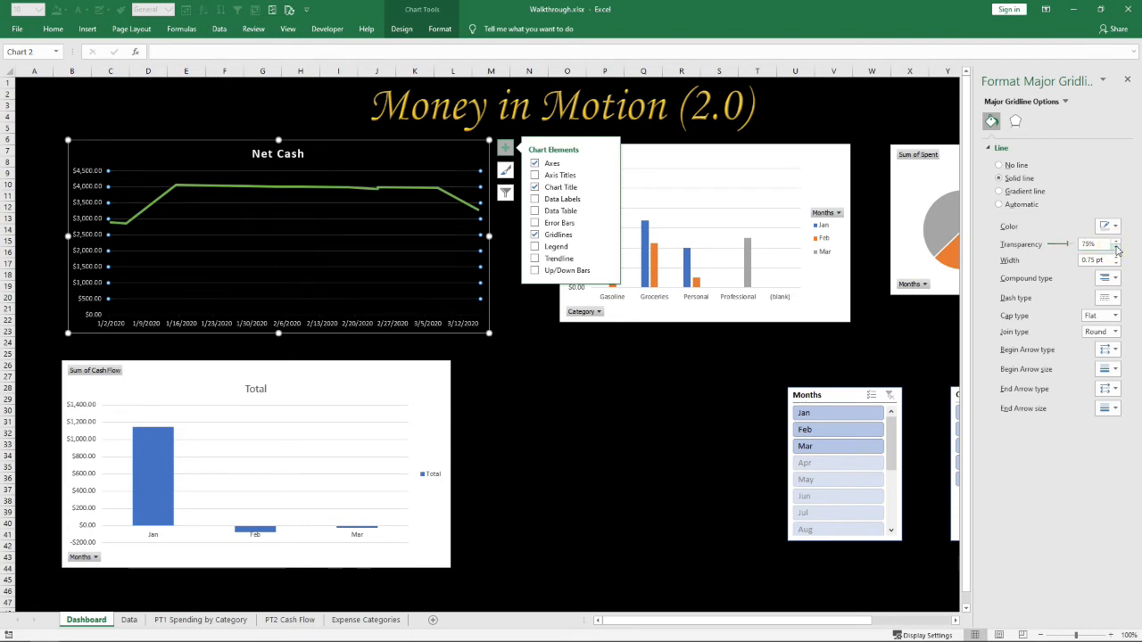
pyautogui.click(1114, 247)
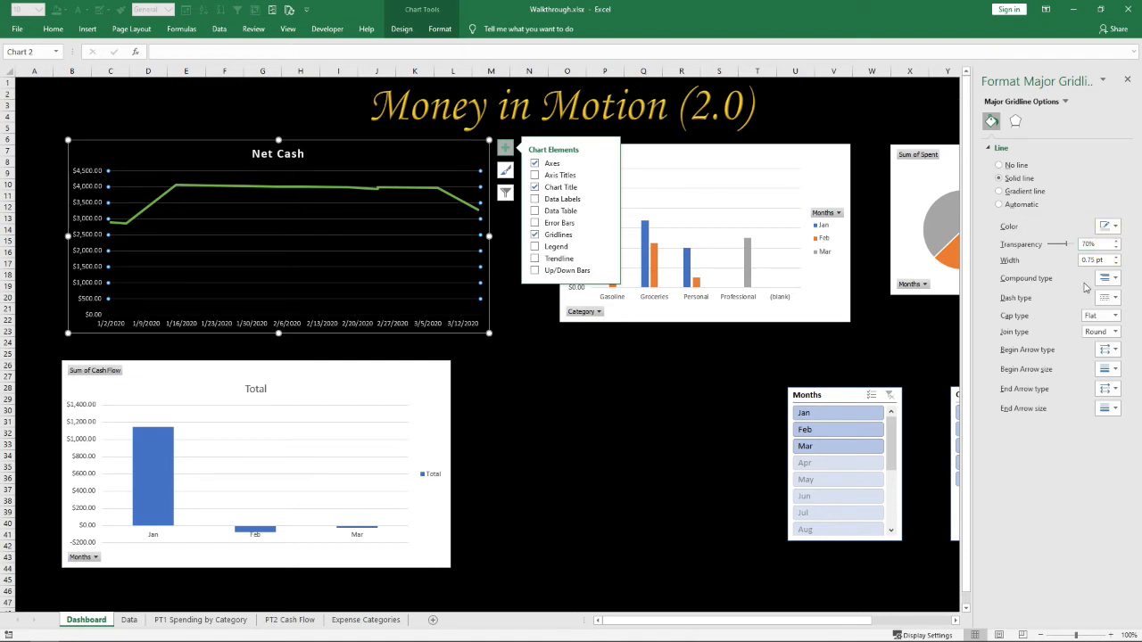
# Format the Net Cash data series as a solid line in a custom bright green
pyautogui.click(293, 189)
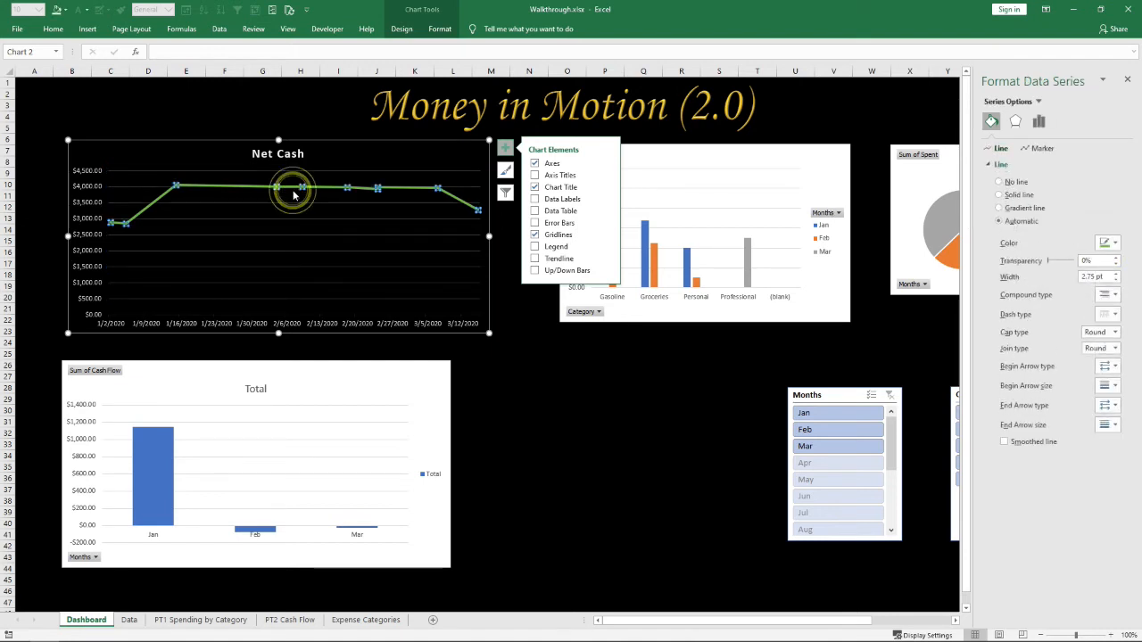
pyautogui.click(1000, 195)
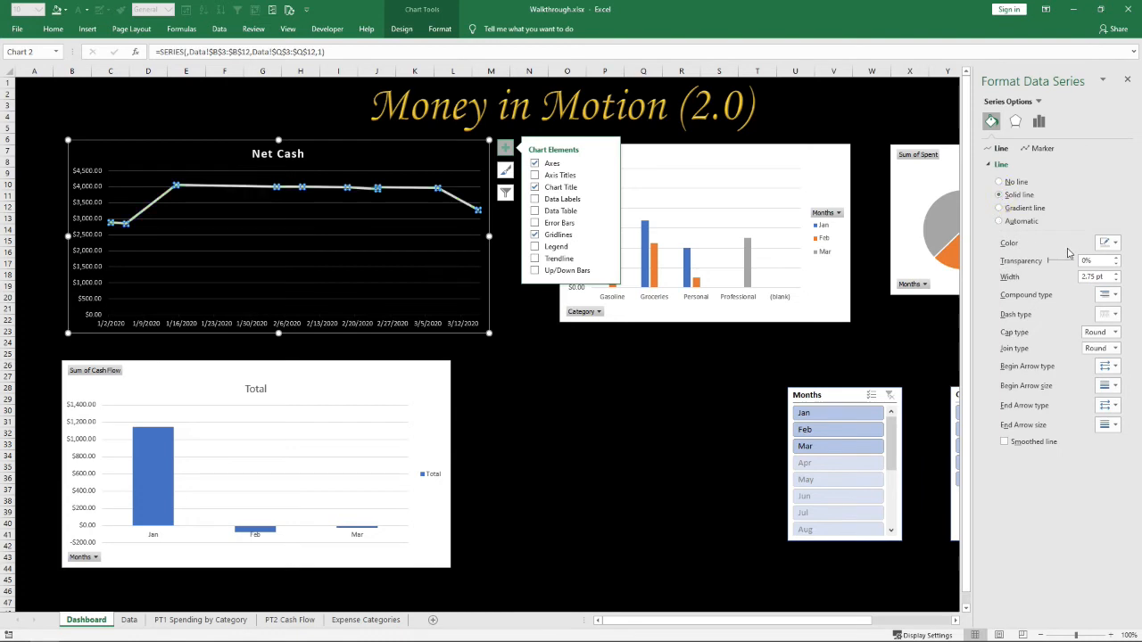
pyautogui.click(1113, 243)
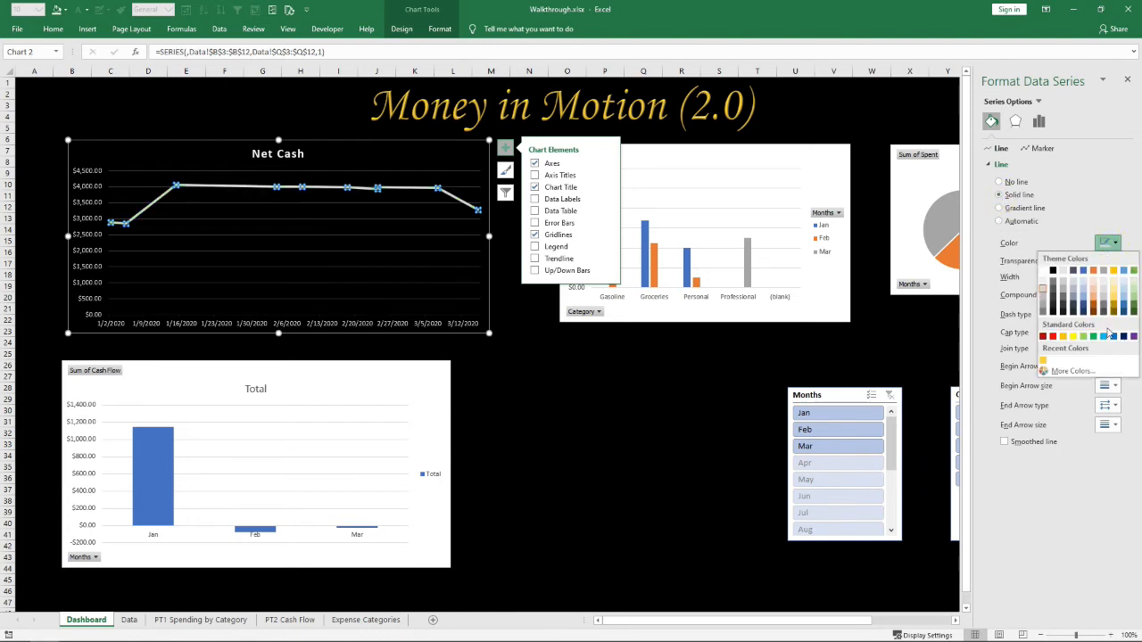
pyautogui.click(1066, 371)
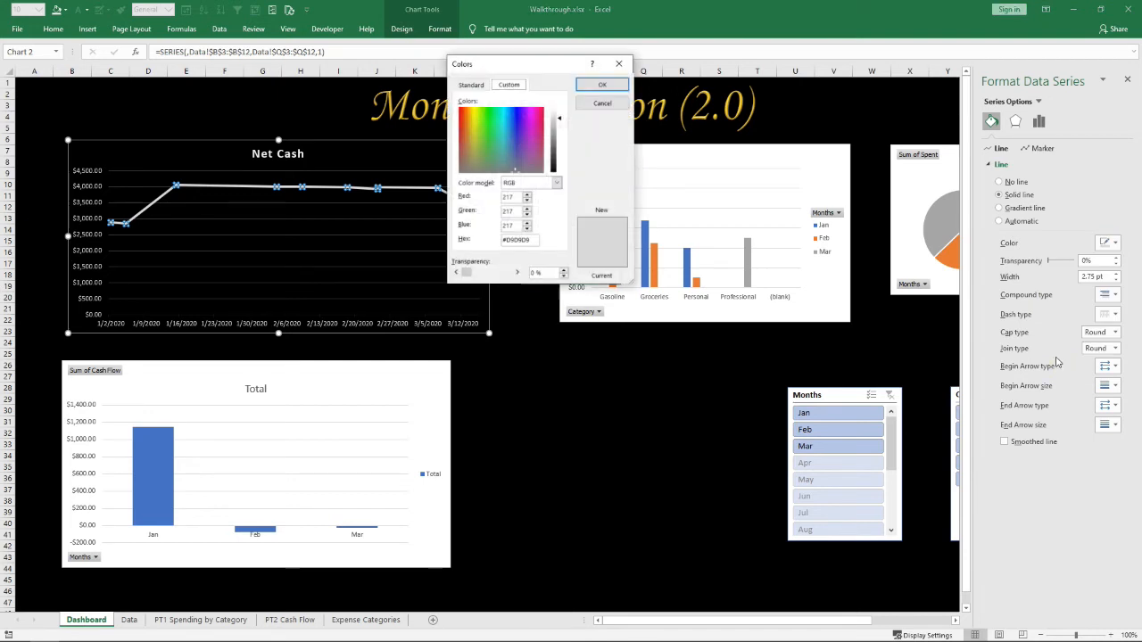
pyautogui.click(487, 111)
pyautogui.click(489, 111)
pyautogui.moveTo(563, 120); pyautogui.dragTo(559, 141)
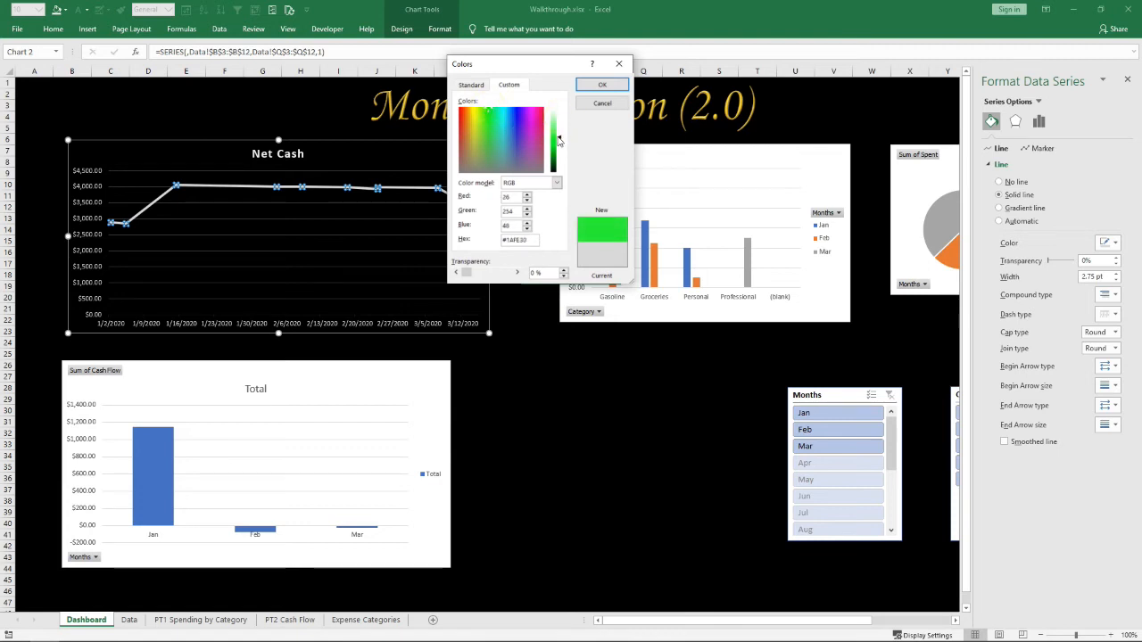
pyautogui.click(602, 83)
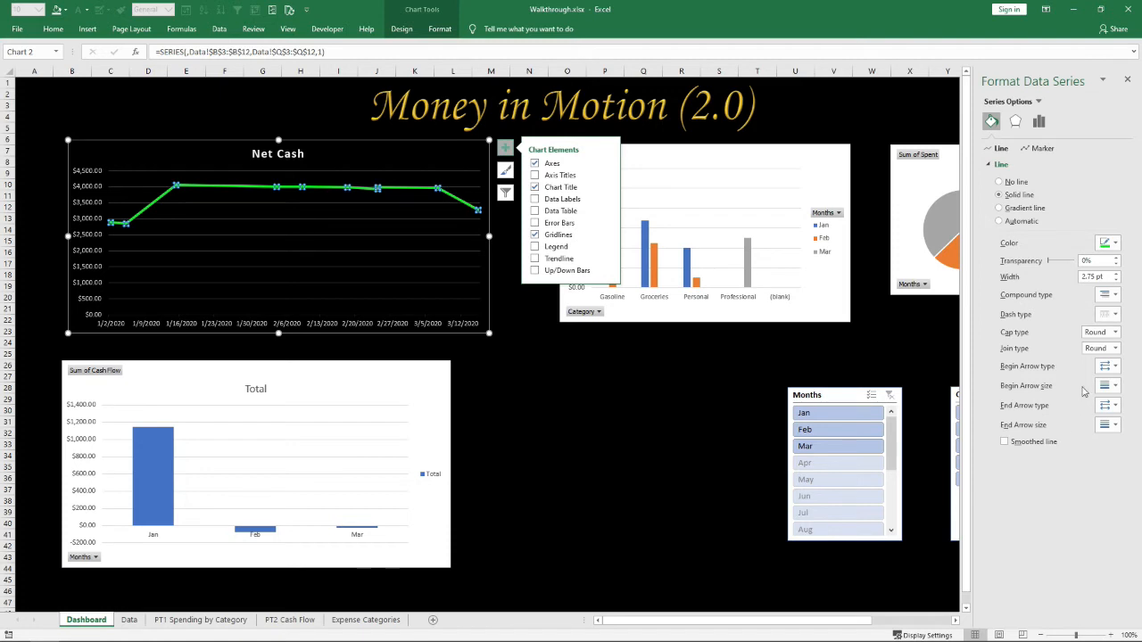
# Try the Smoothed line option on the Net Cash series and turn it off again
pyautogui.click(1004, 444)
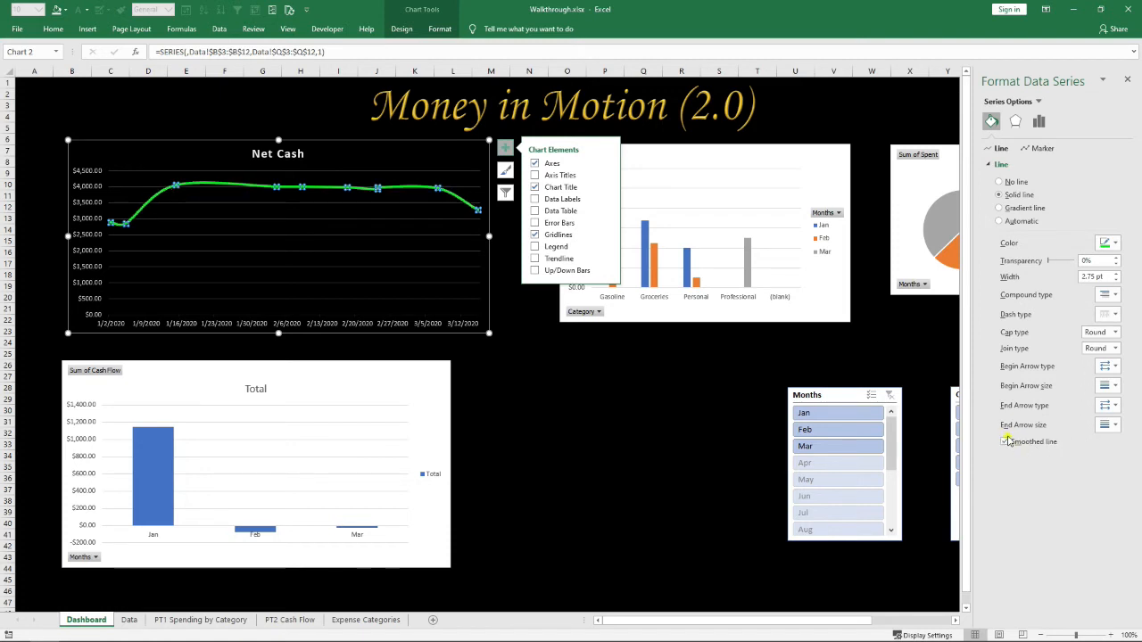
pyautogui.click(1004, 442)
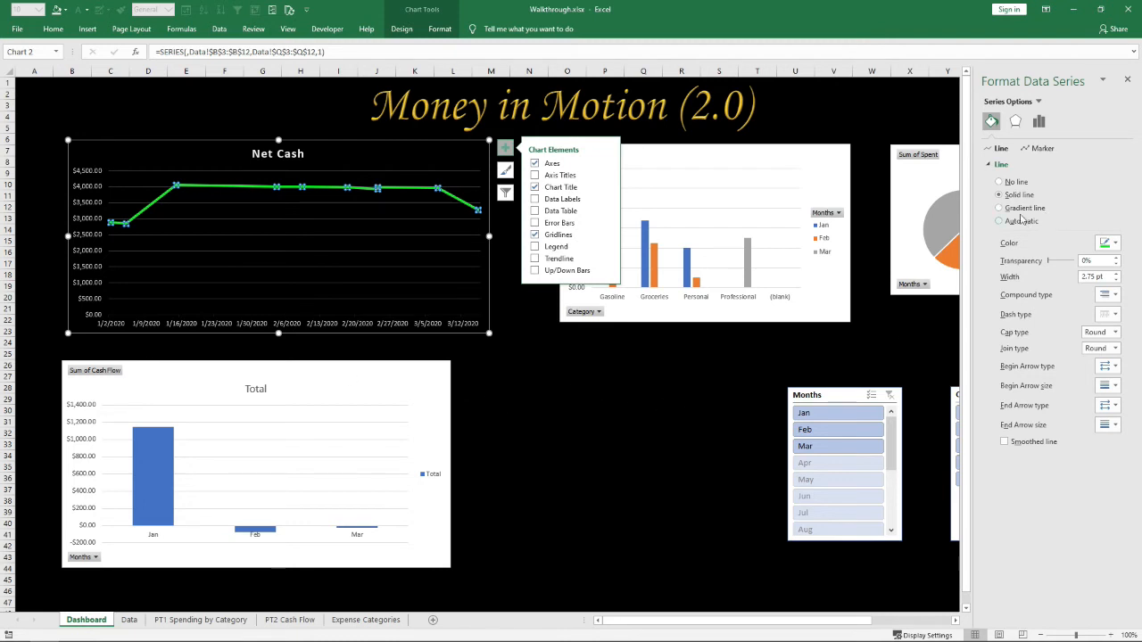
# Add an outer shadow offset to the bottom right to the Net Cash line and give it a light color
pyautogui.click(1015, 121)
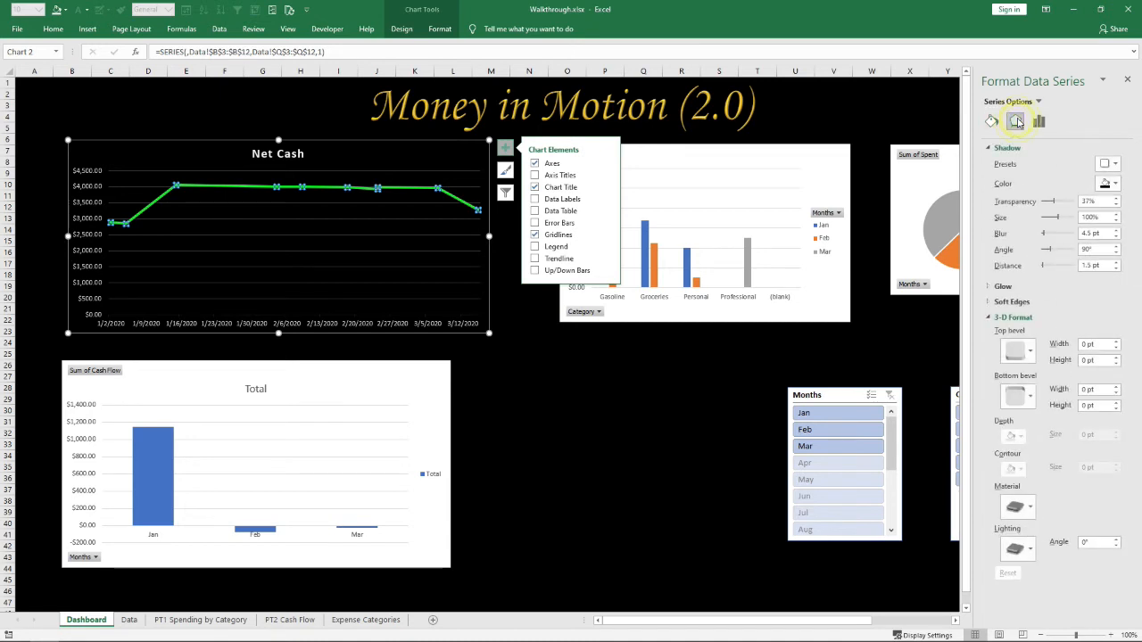
pyautogui.click(1111, 163)
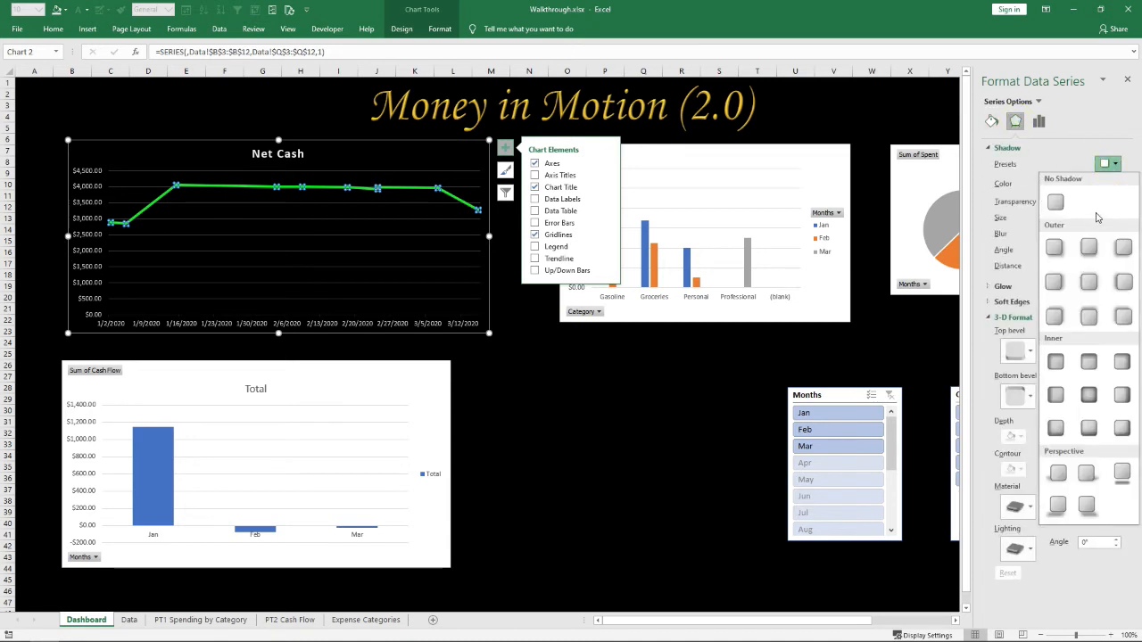
pyautogui.click(1055, 249)
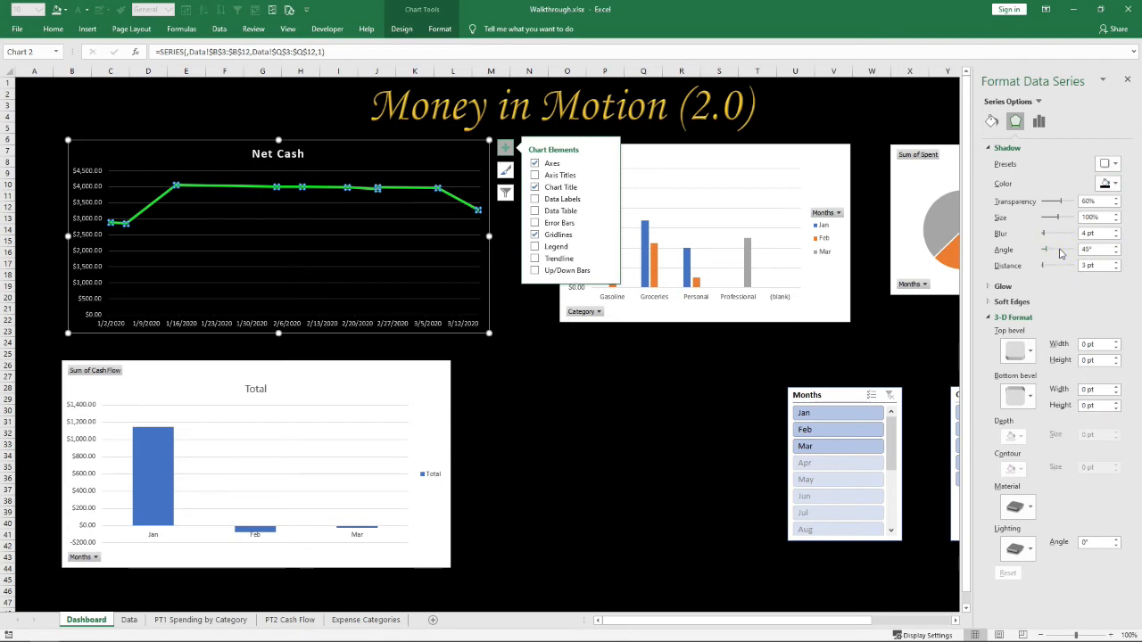
pyautogui.click(1111, 164)
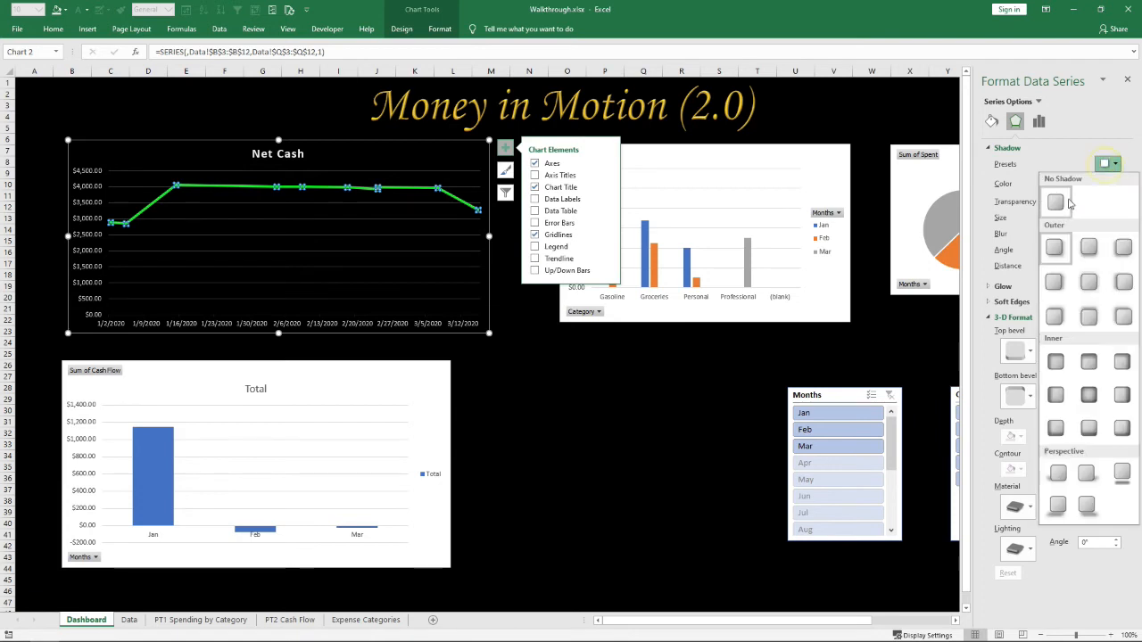
pyautogui.click(1064, 202)
pyautogui.click(1111, 165)
pyautogui.click(1054, 244)
pyautogui.click(1114, 185)
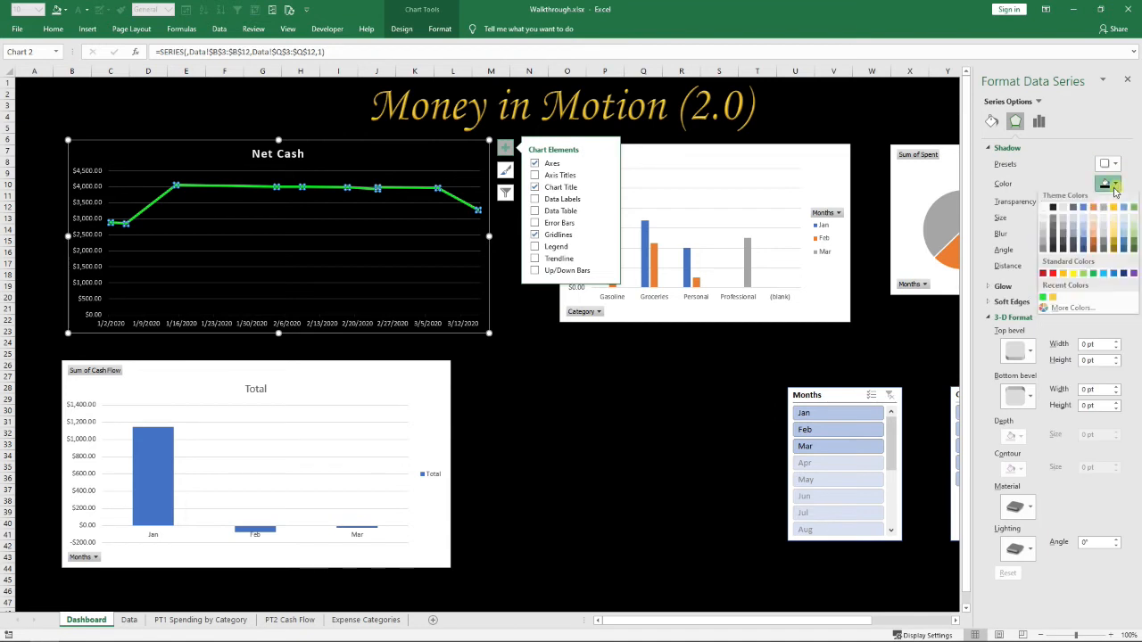
pyautogui.click(1047, 216)
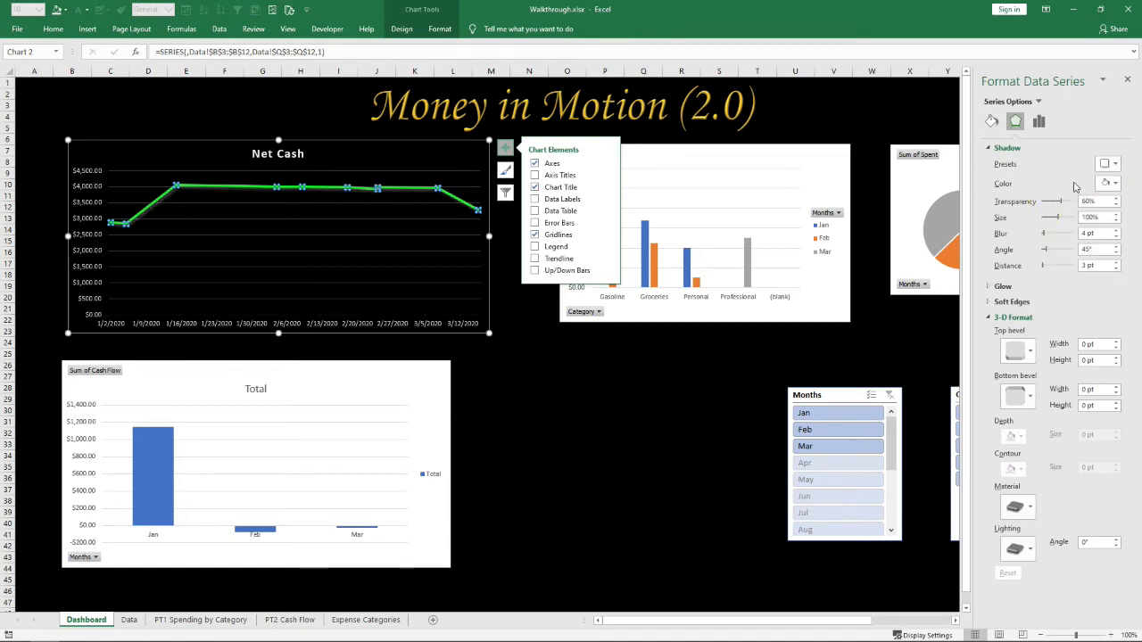
# Set the Net Cash line shadow's transparency to 30%
pyautogui.moveTo(1059, 202); pyautogui.dragTo(1040, 206)
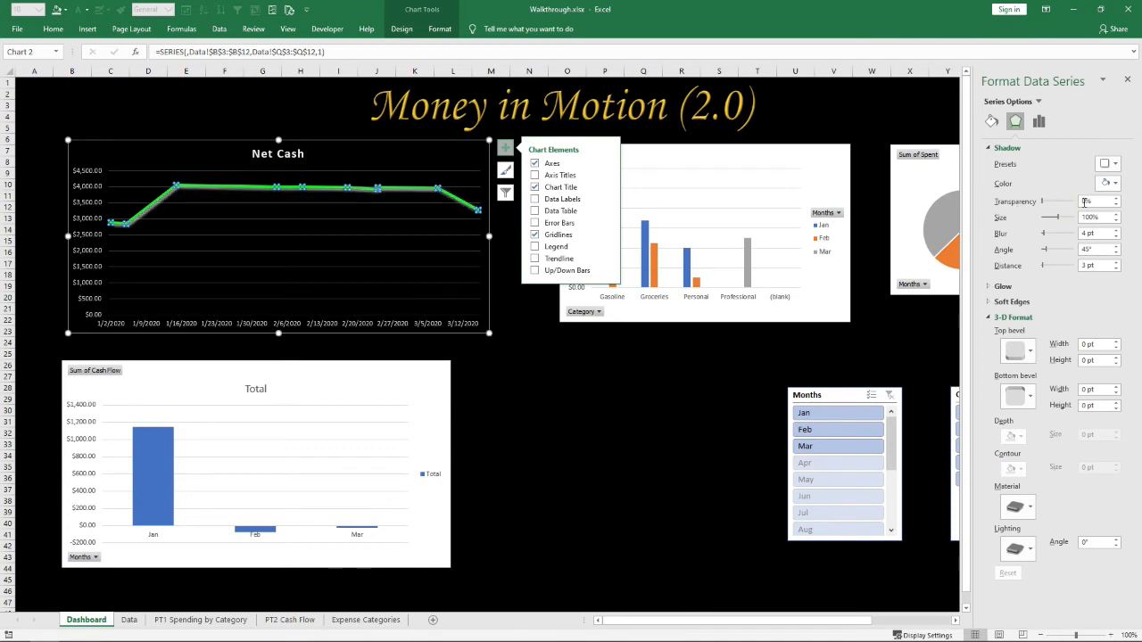
pyautogui.click(1050, 204)
pyautogui.moveTo(1047, 205); pyautogui.dragTo(1053, 206)
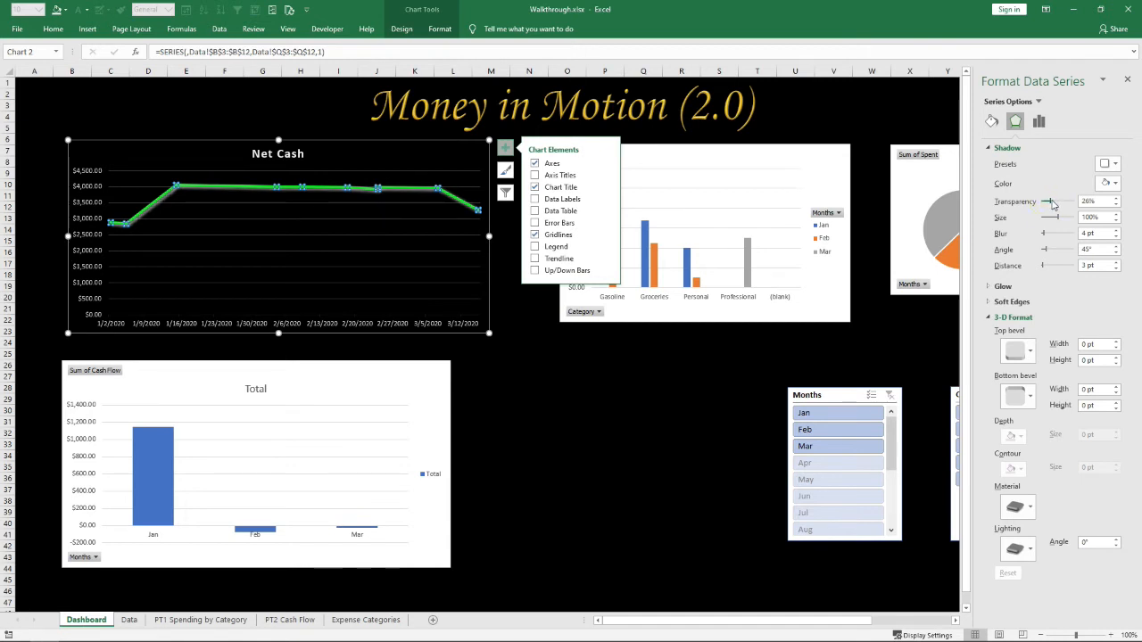
pyautogui.click(1116, 198)
pyautogui.click(1116, 199)
# Try a shadow size of 122% on the Net Cash line and undo it
pyautogui.moveTo(1059, 223); pyautogui.dragTo(1063, 221)
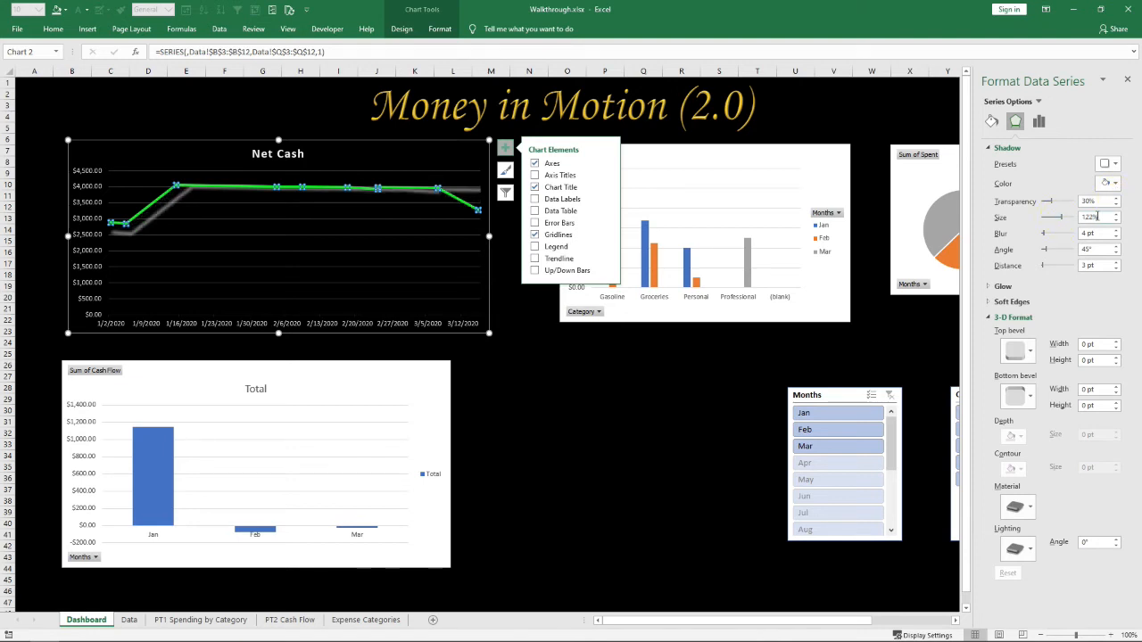
pyautogui.hotkey('ctrl', 'z')
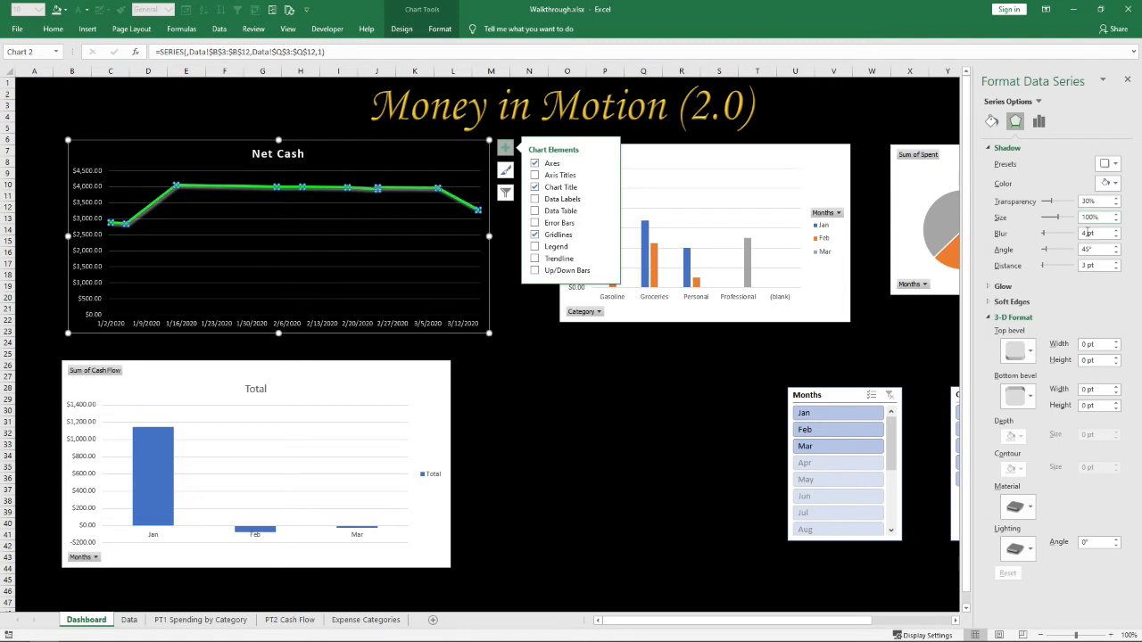
# Set the Net Cash line shadow's blur to 8 pt and deselect the chart
pyautogui.click(1116, 233)
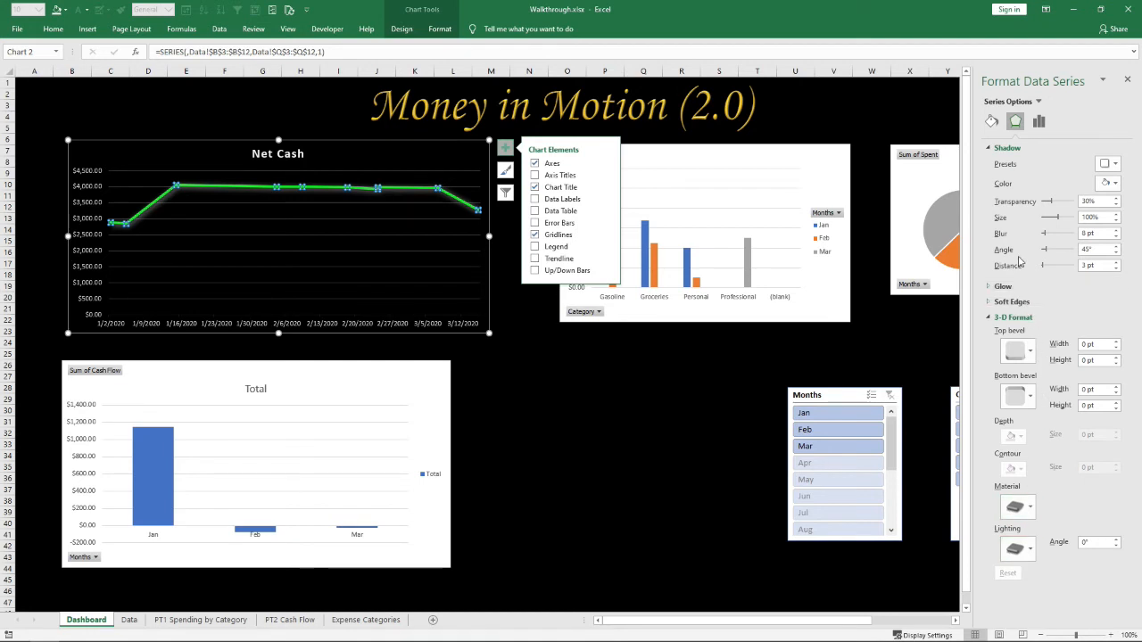
pyautogui.click(1038, 123)
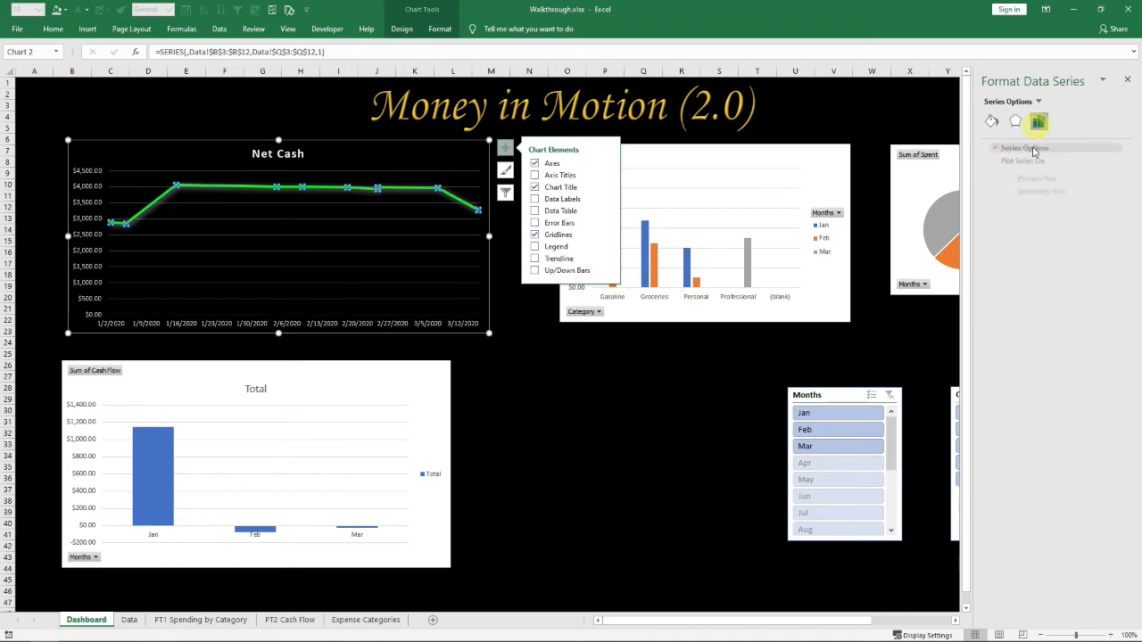
pyautogui.click(1015, 121)
pyautogui.click(991, 121)
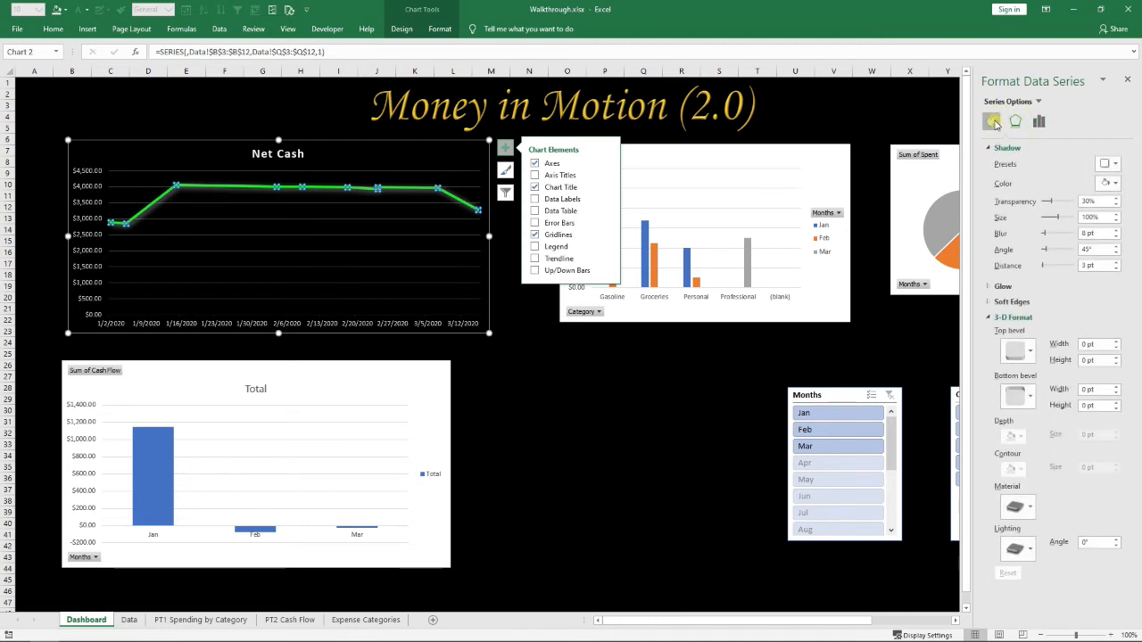
pyautogui.click(499, 355)
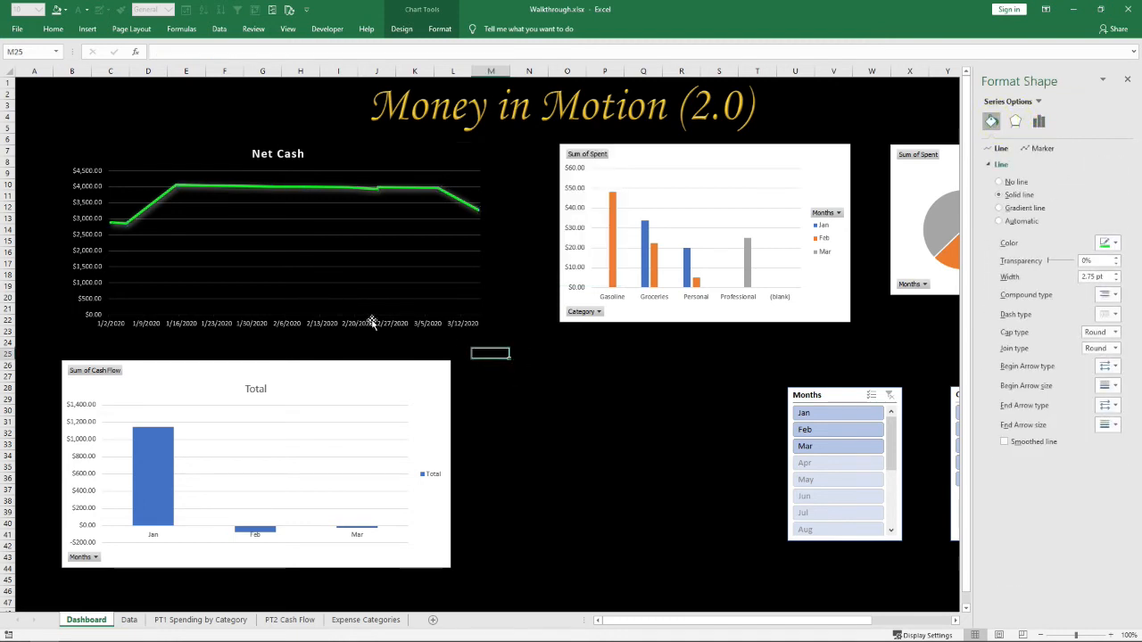
# Close the chart formatting pane and reselect the Net Cash chart
pyautogui.click(266, 234)
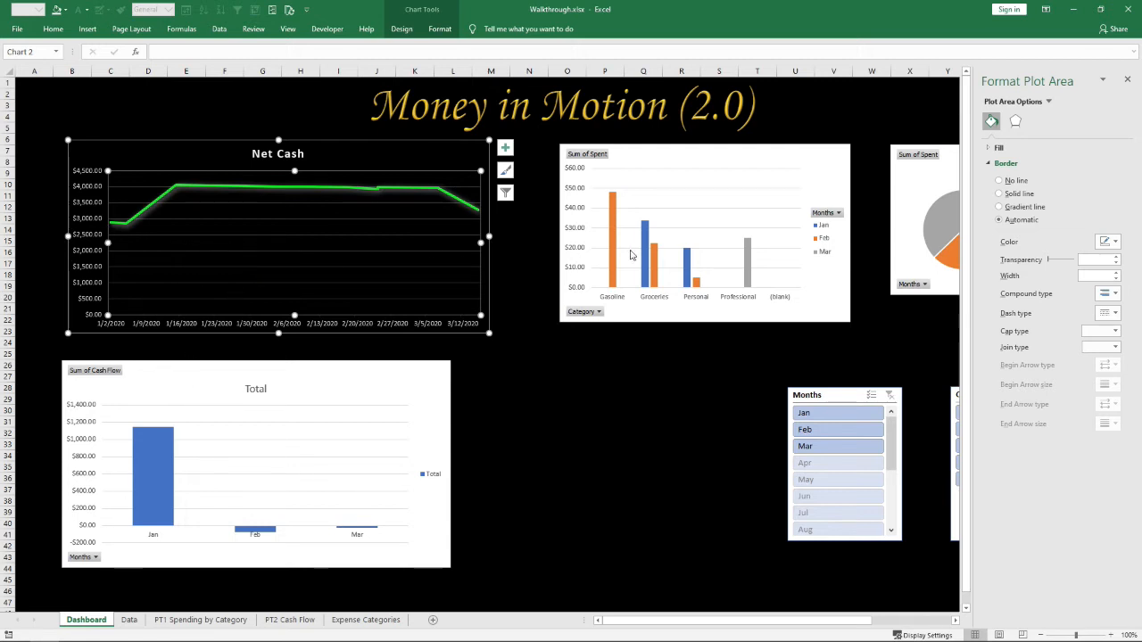
pyautogui.click(1124, 78)
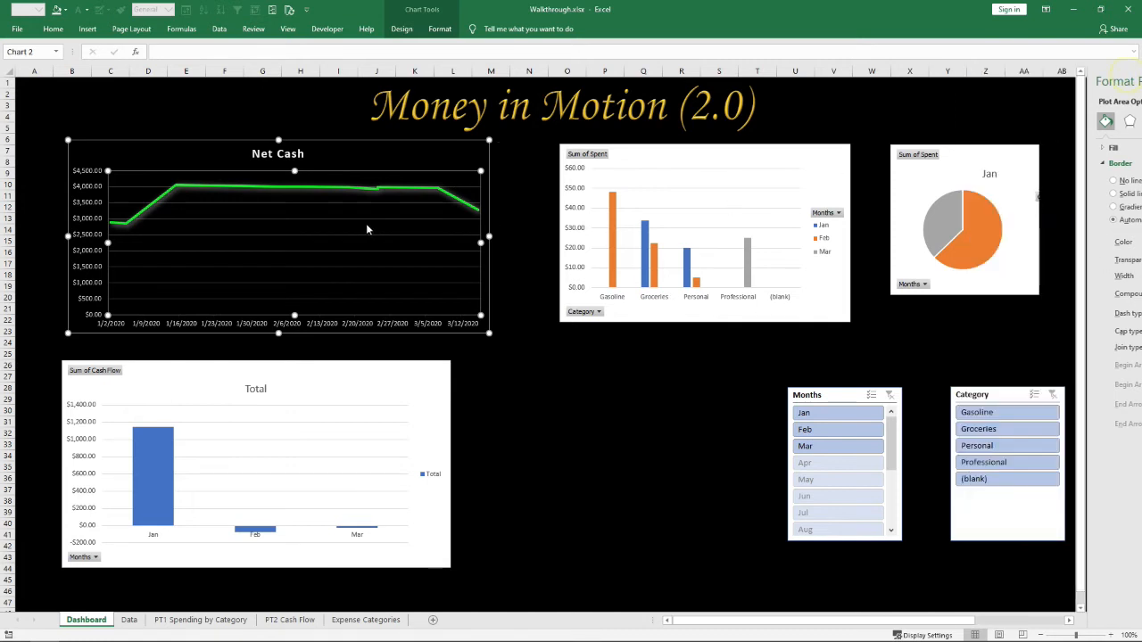
pyautogui.click(496, 366)
pyautogui.click(254, 273)
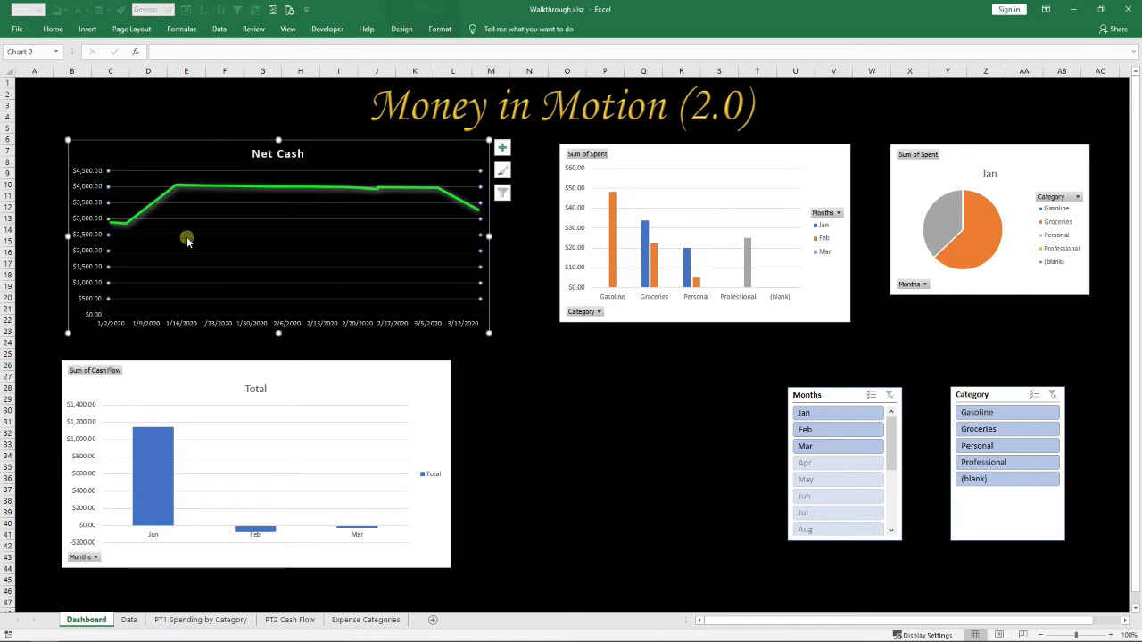
pyautogui.click(90, 233)
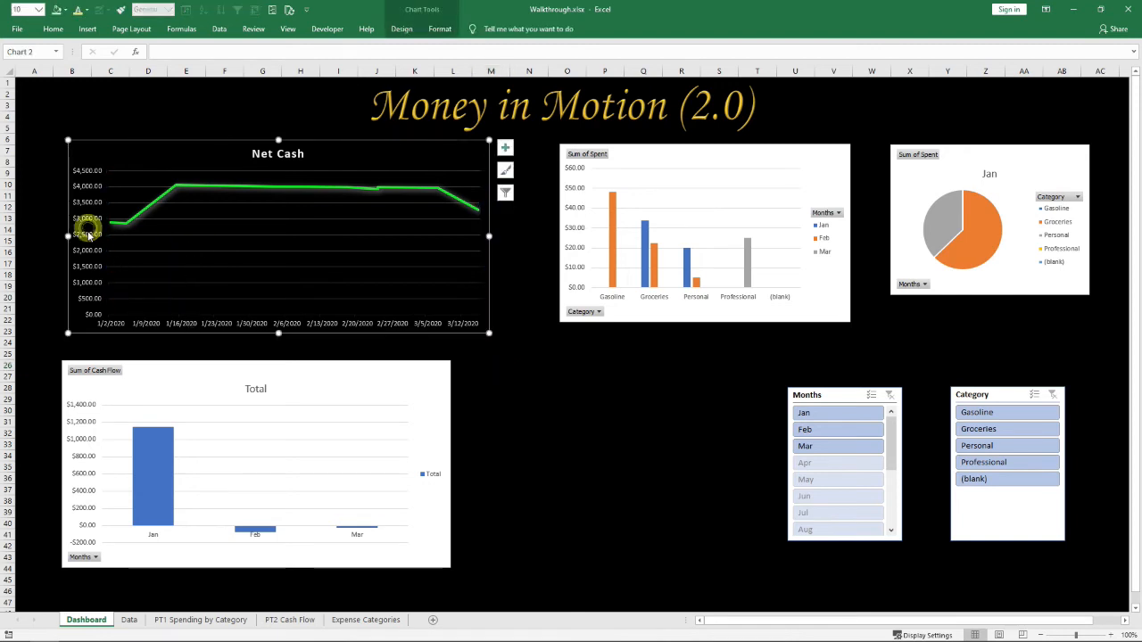
# Format the Net Cash chart's vertical axis currency labels with 0 decimal places
pyautogui.rightClick(87, 239)
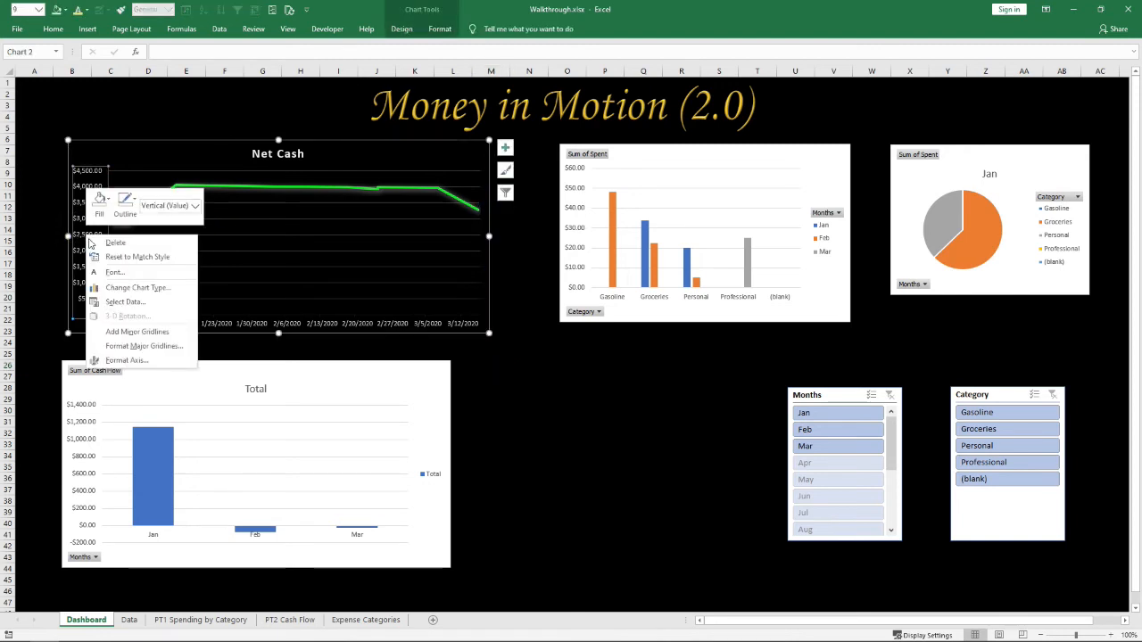
pyautogui.click(123, 359)
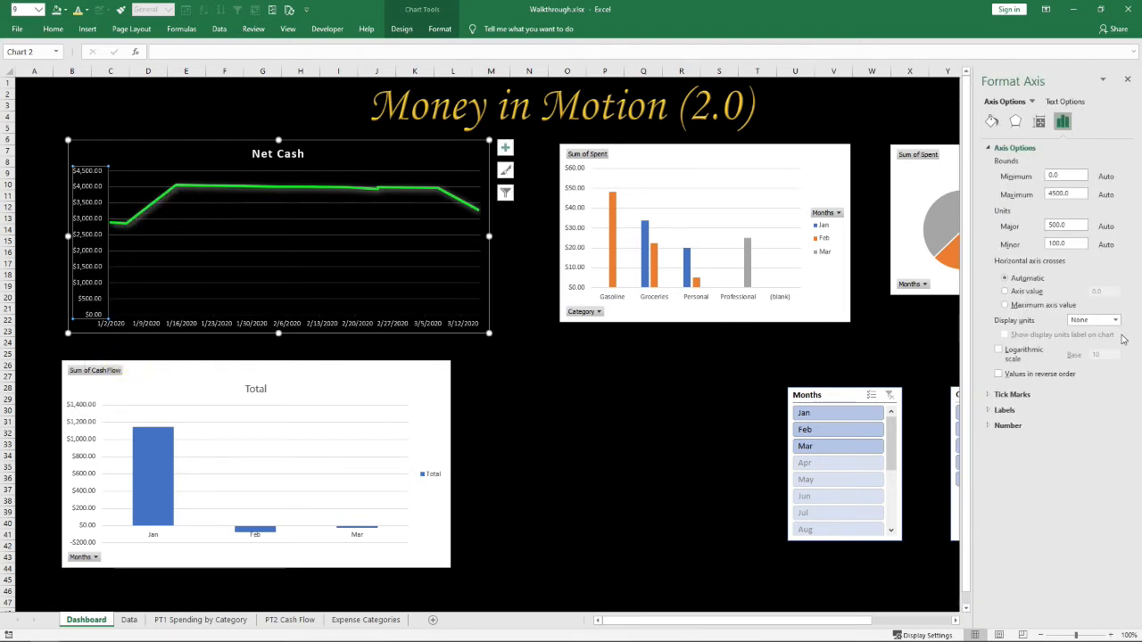
pyautogui.click(1008, 425)
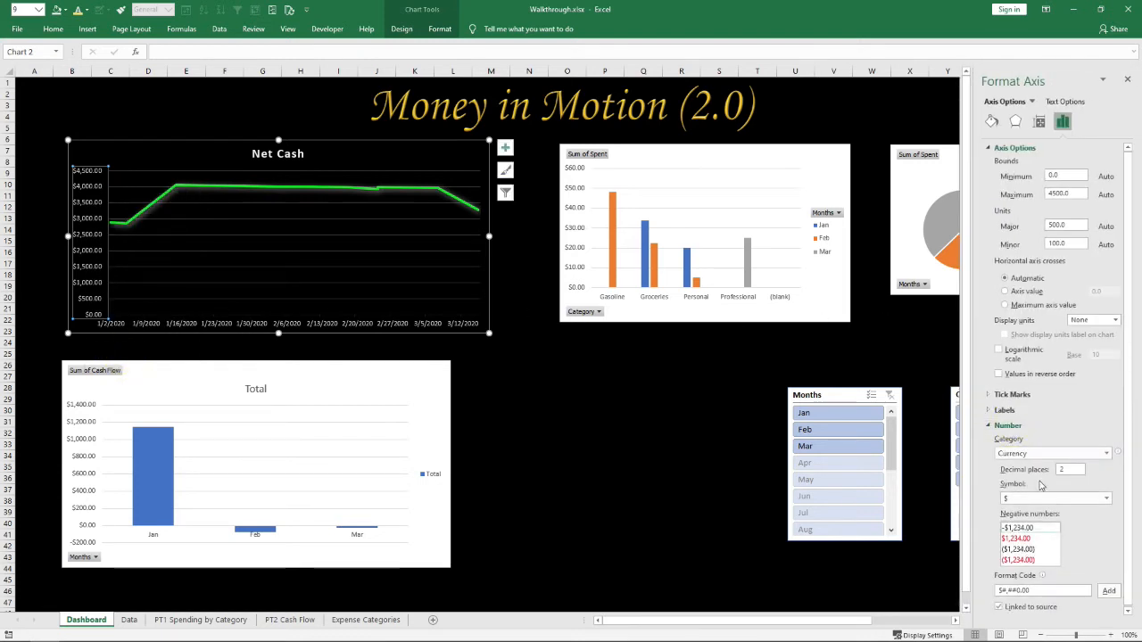
pyautogui.doubleClick(1080, 466)
pyautogui.write('0')
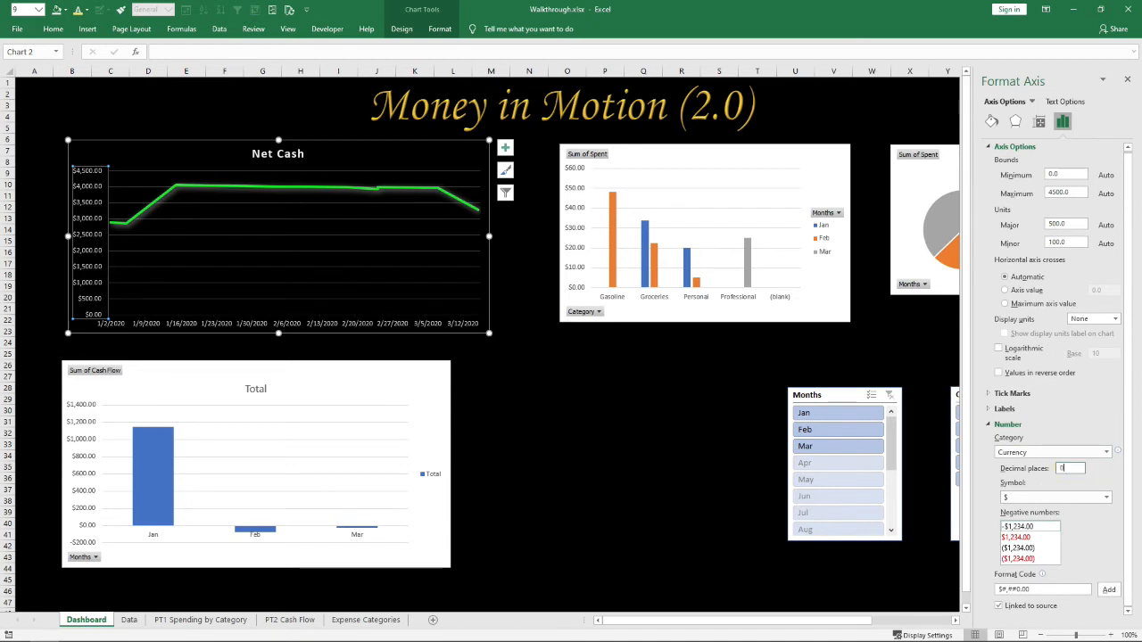
pyautogui.press('Return')
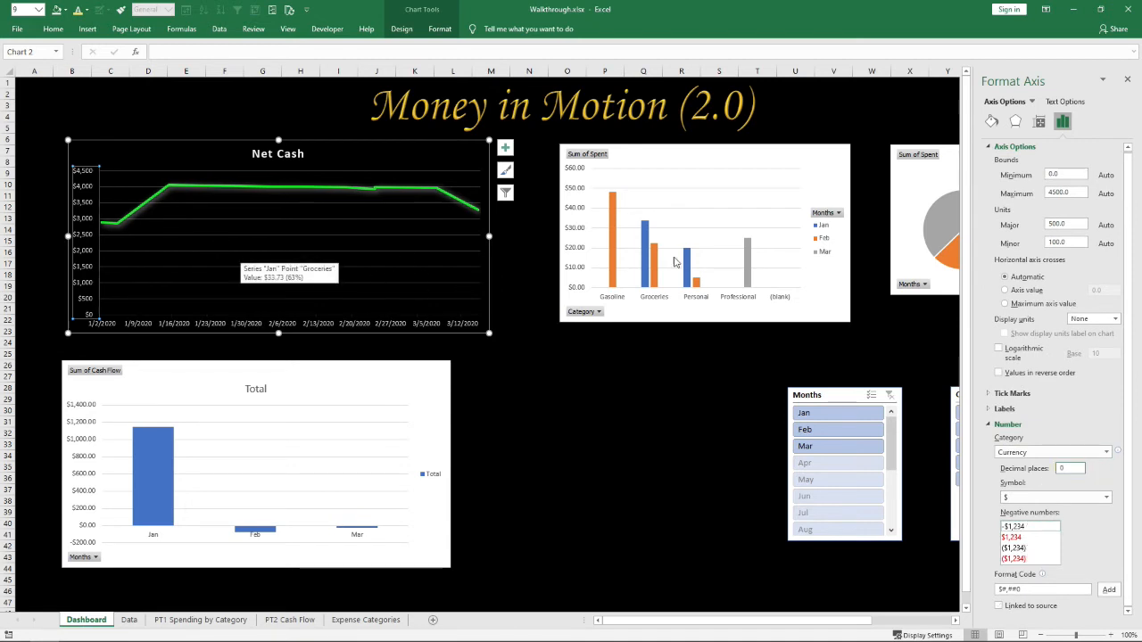
# Set the minimum bound of the Net Cash chart's horizontal date axis to 1/1/2020
pyautogui.click(191, 321)
pyautogui.click(181, 323)
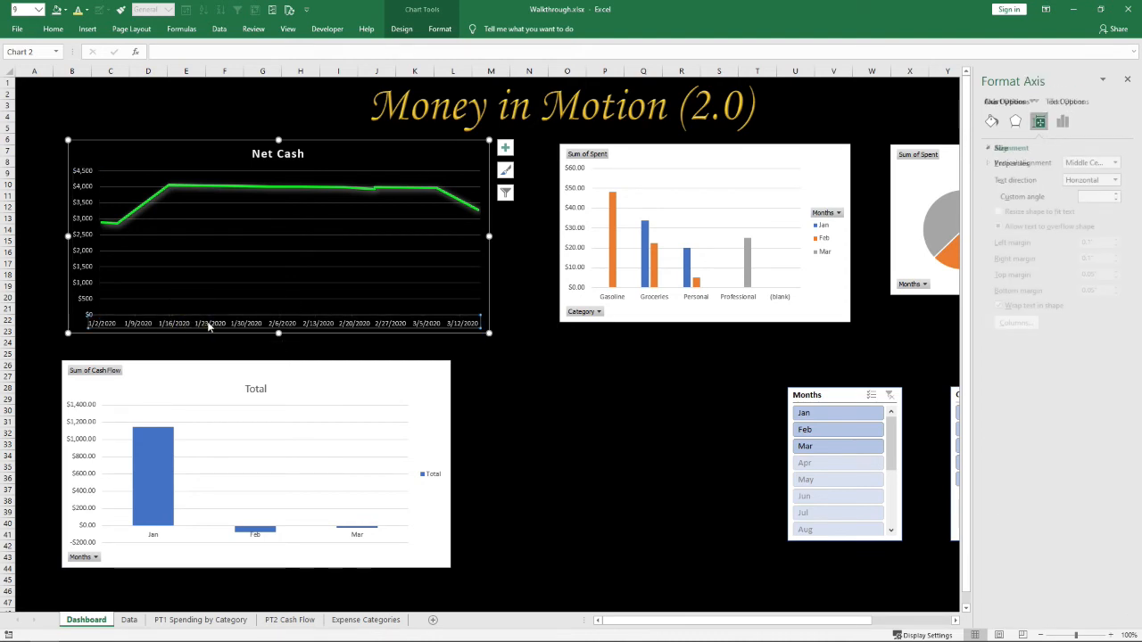
pyautogui.rightClick(208, 327)
pyautogui.click(247, 463)
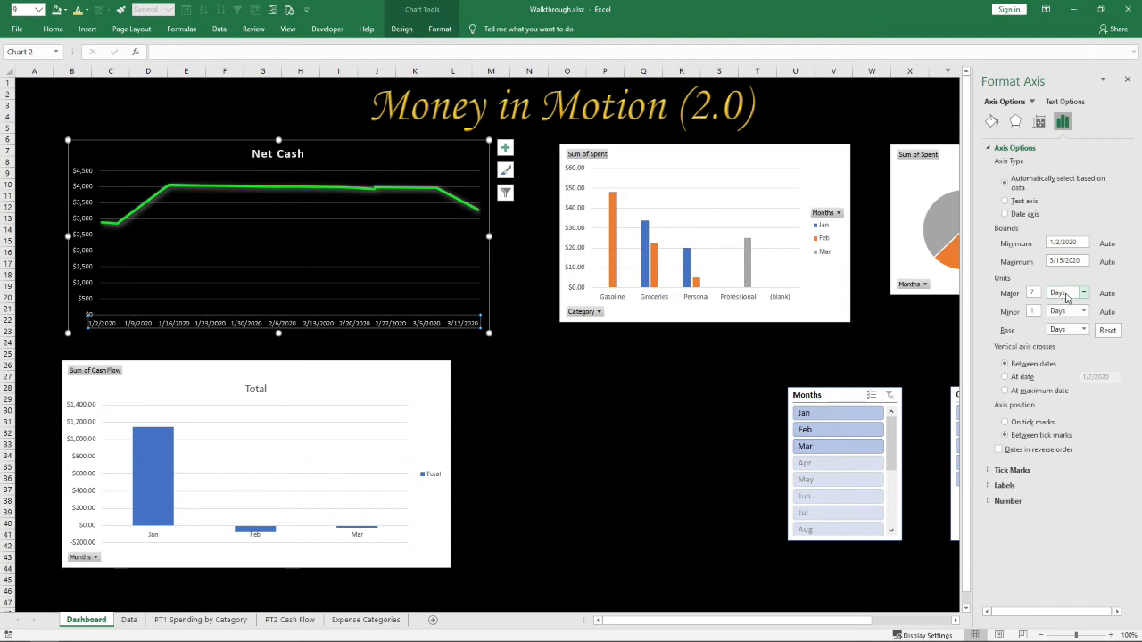
pyautogui.moveTo(1037, 293); pyautogui.dragTo(1011, 295)
pyautogui.click(1080, 241)
pyautogui.press('Return')
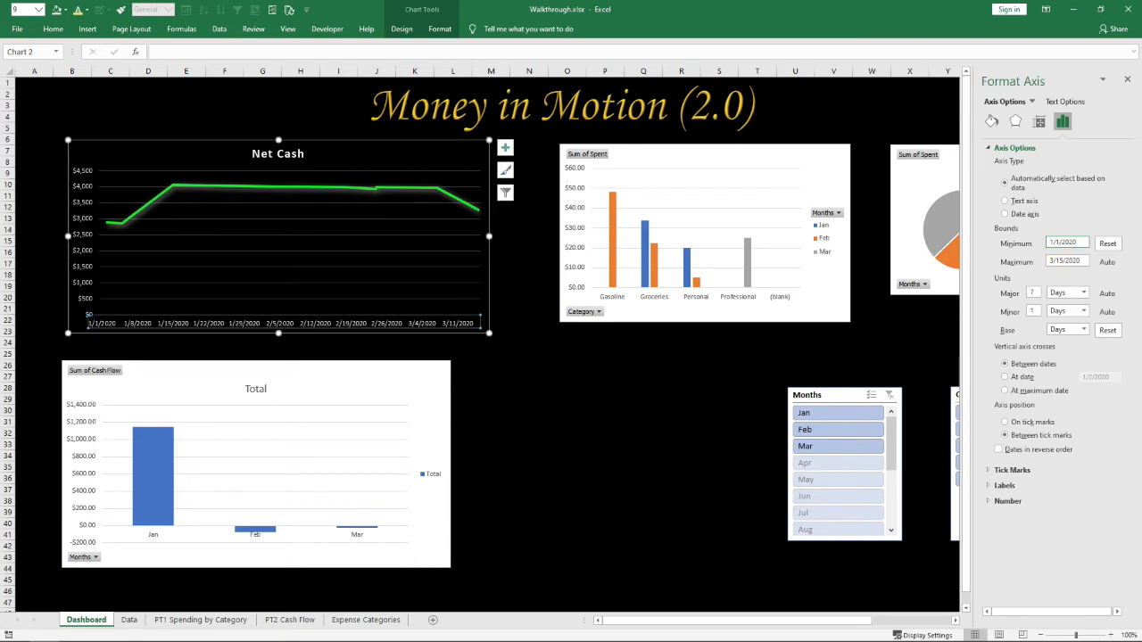
# Set the major unit of the Net Cash chart's date axis to 1 month
pyautogui.click(1083, 261)
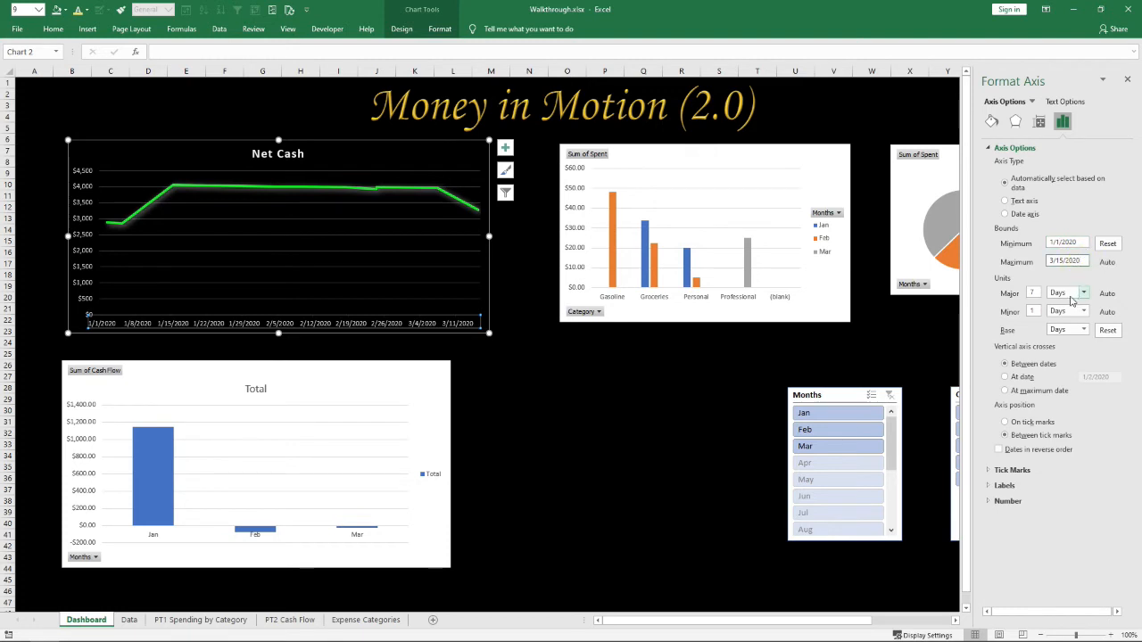
pyautogui.click(1034, 292)
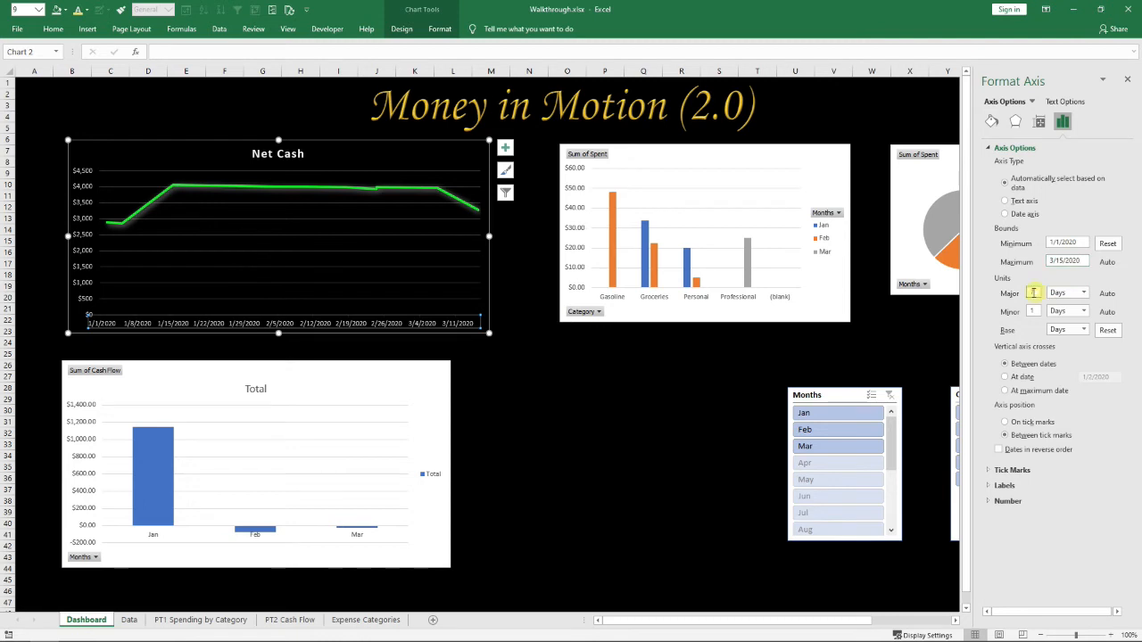
pyautogui.click(1081, 293)
pyautogui.click(1061, 316)
pyautogui.write('1')
pyautogui.press('Return')
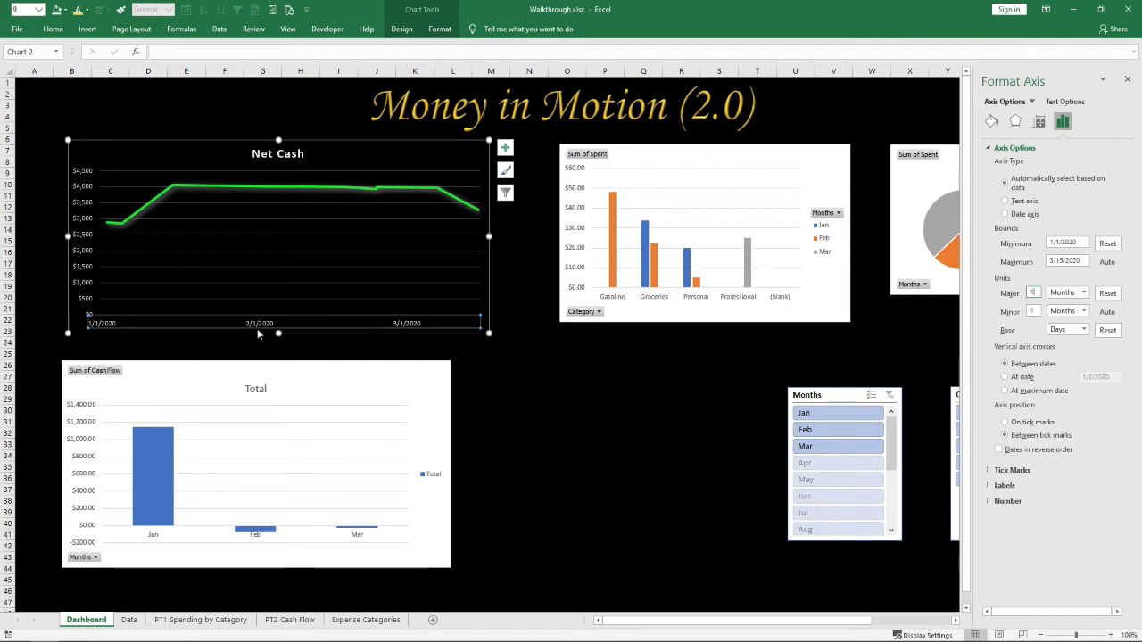
# Try a major unit of 15 days on the Net Cash chart's date axis
pyautogui.moveTo(1036, 293); pyautogui.dragTo(1022, 298)
pyautogui.click(1083, 293)
pyautogui.click(1062, 304)
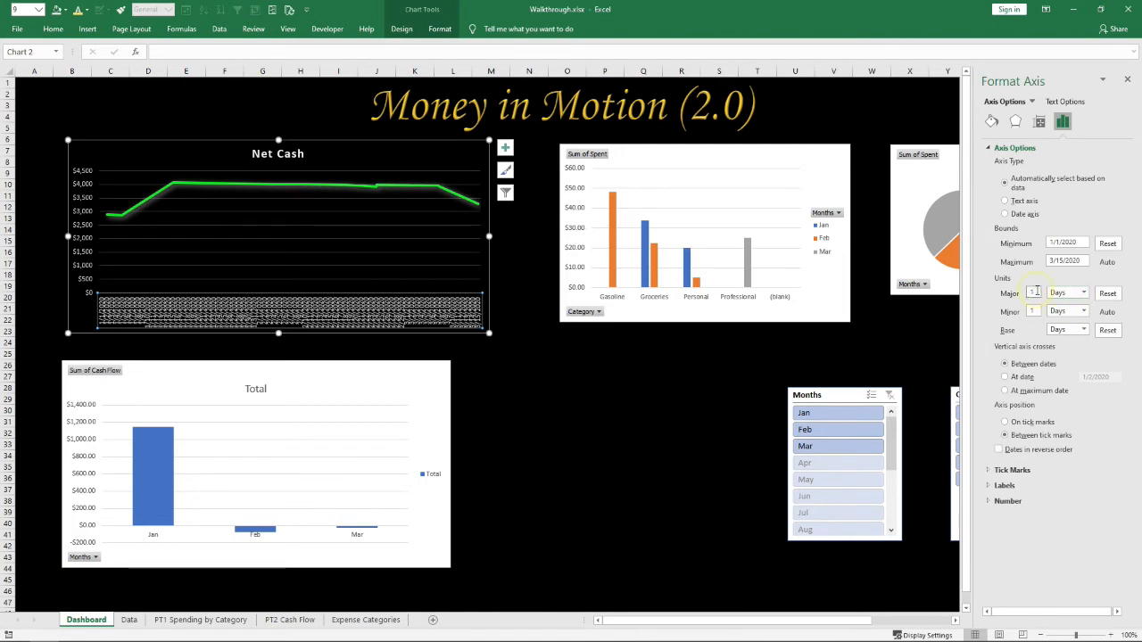
pyautogui.press('Return')
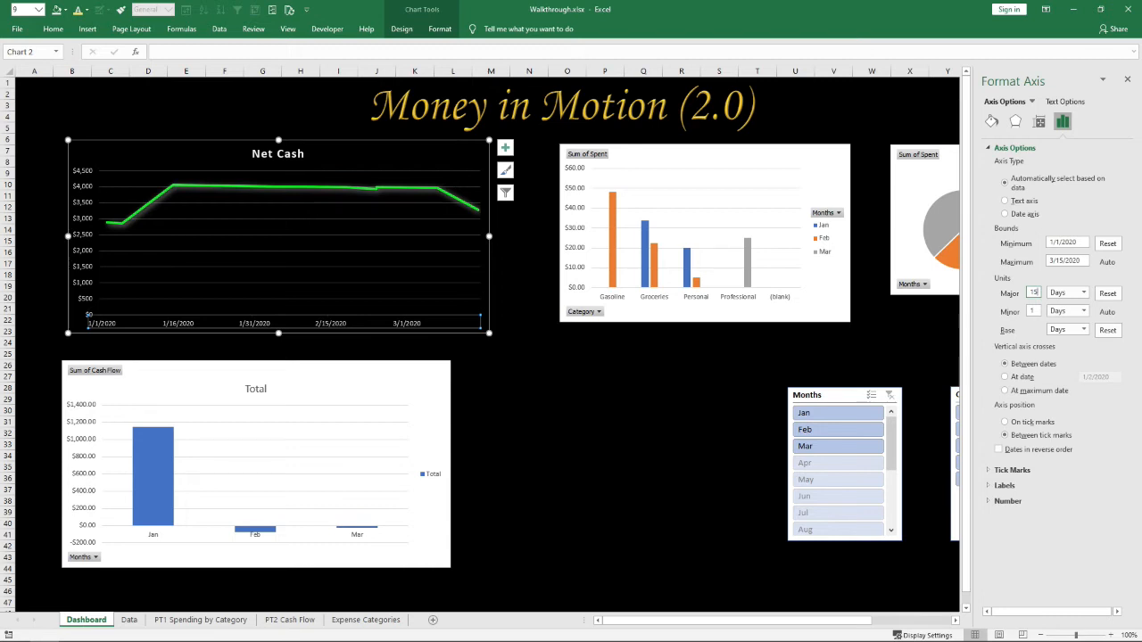
# Switch the Net Cash date axis's major unit back to months with an interval of 1
pyautogui.click(1083, 292)
pyautogui.click(1062, 318)
pyautogui.click(1036, 292)
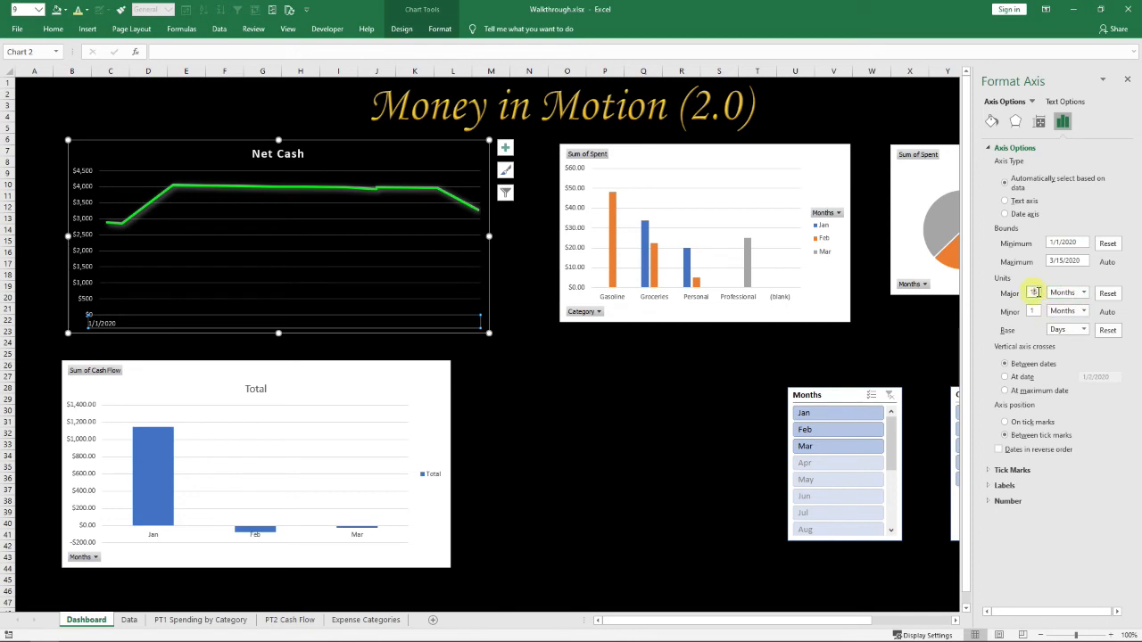
pyautogui.press('Return')
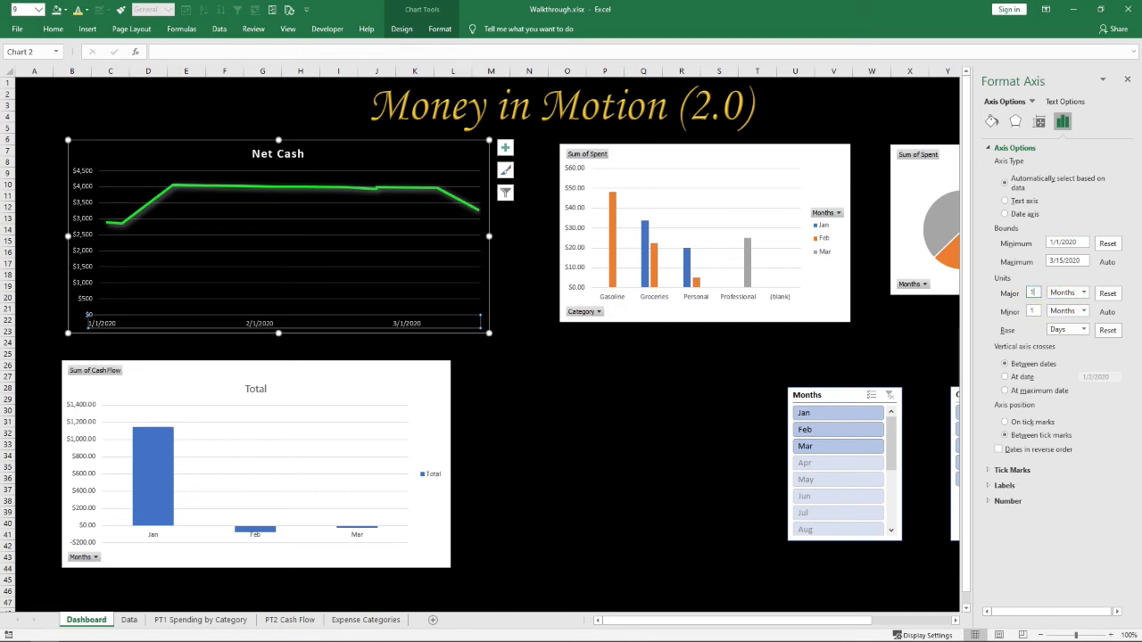
# Close the Format Axis settings and deselect the Net Cash chart
pyautogui.click(1127, 80)
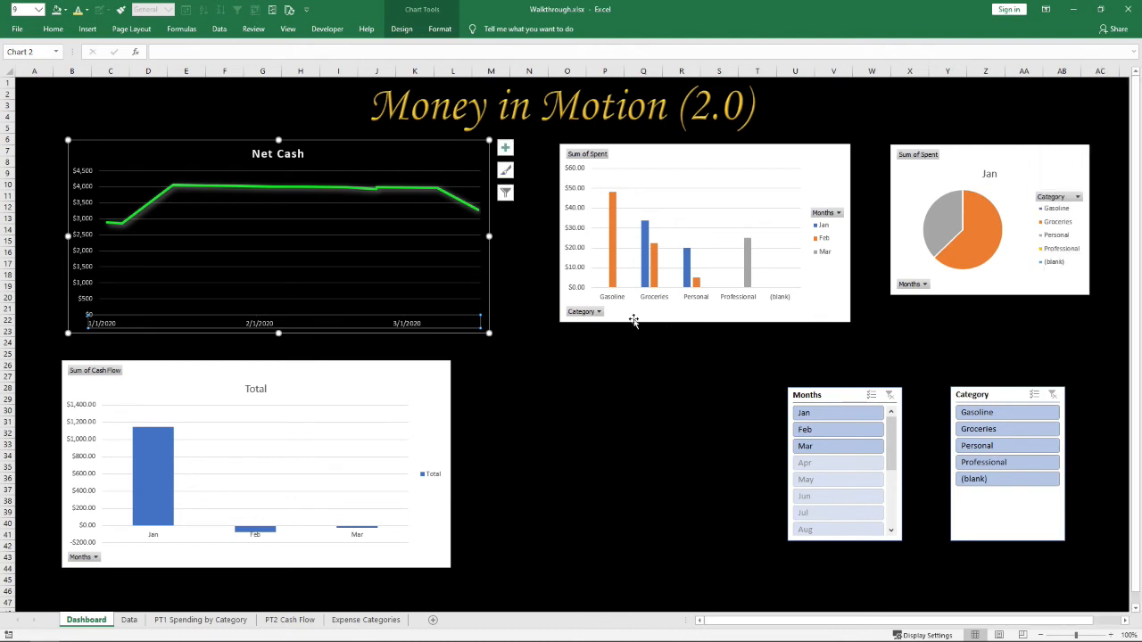
pyautogui.click(513, 333)
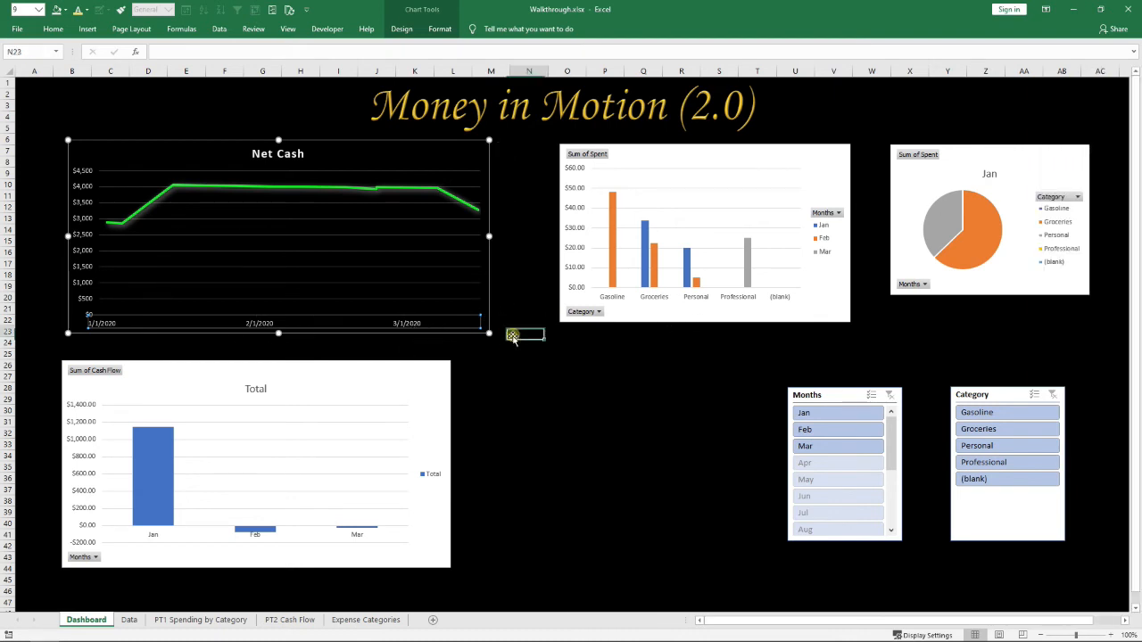
pyautogui.click(297, 157)
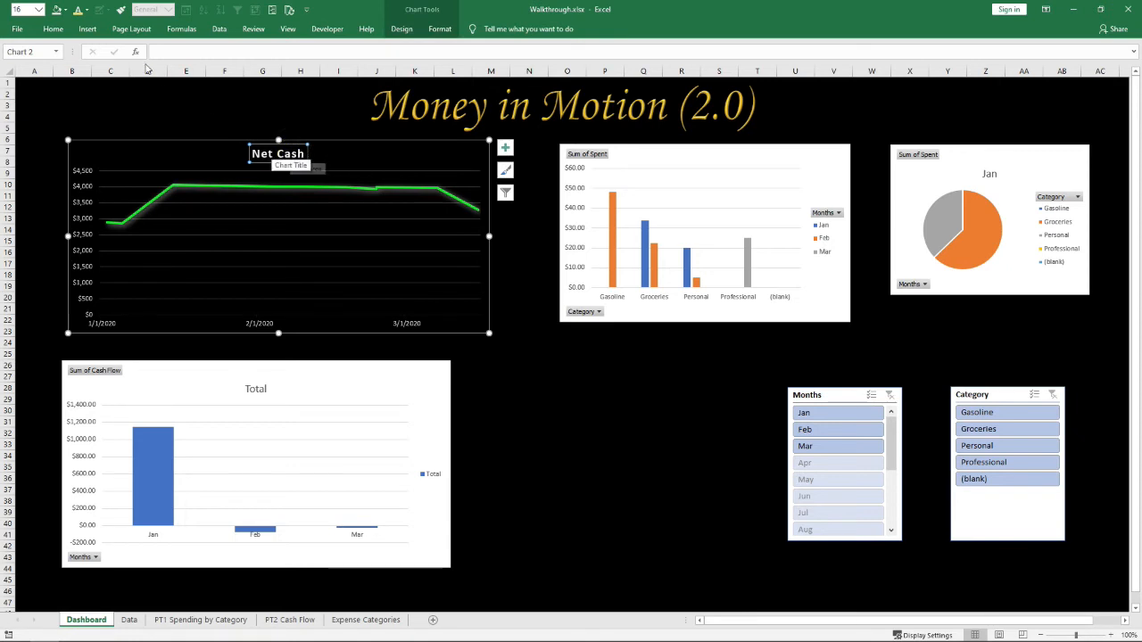
pyautogui.click(605, 388)
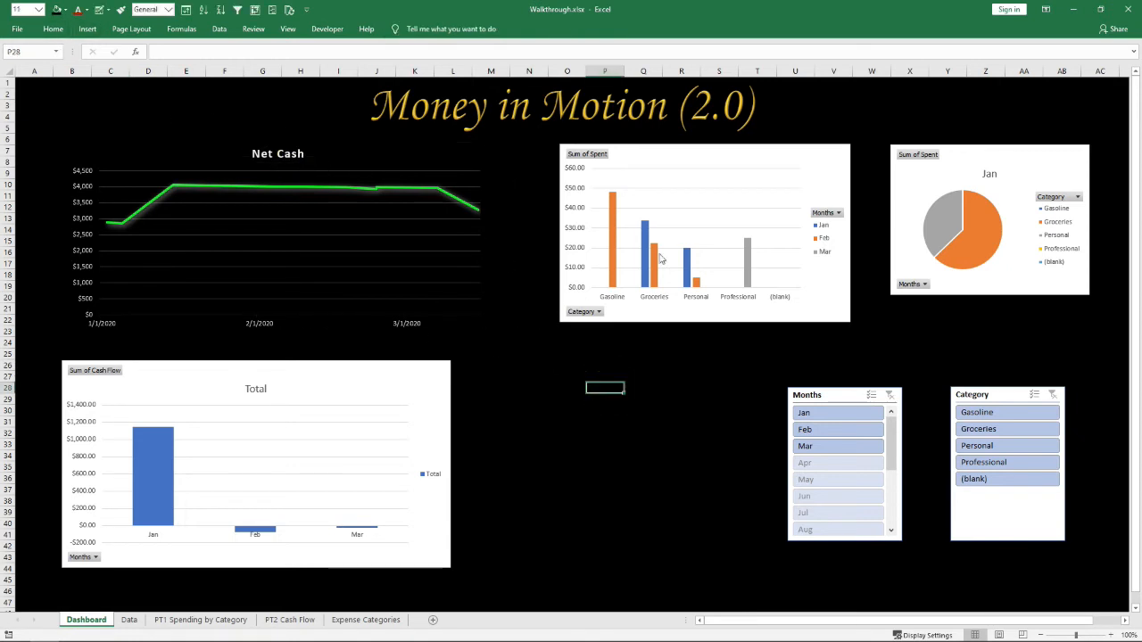
# Try filtering the spending column chart to Jan with the Months slicer, and clear the filter
pyautogui.click(654, 157)
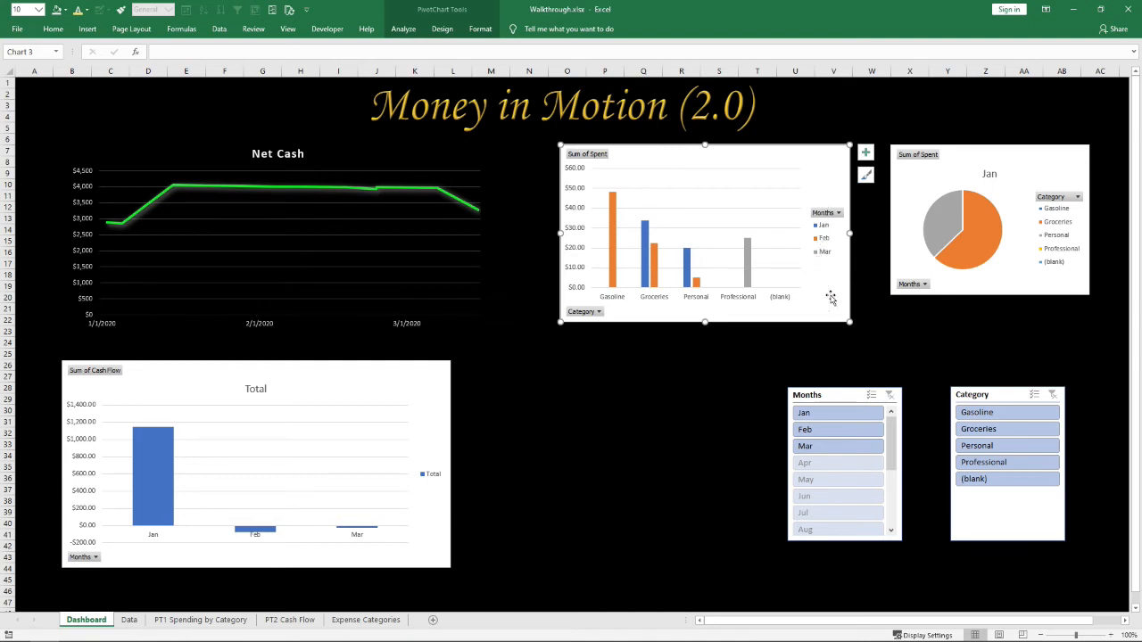
pyautogui.click(803, 413)
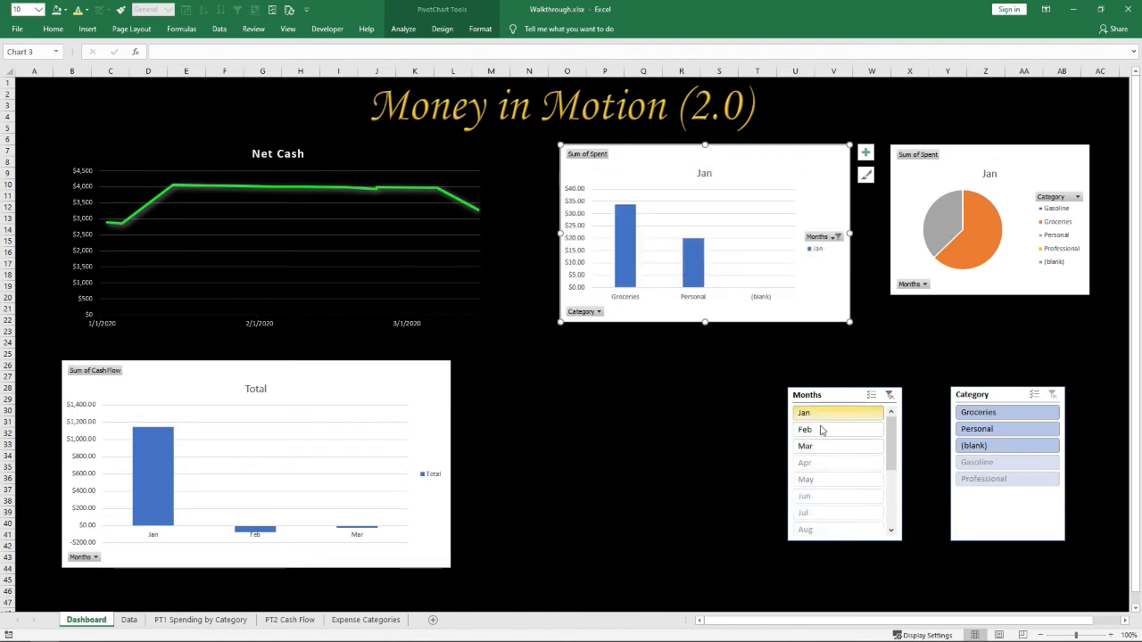
pyautogui.click(889, 394)
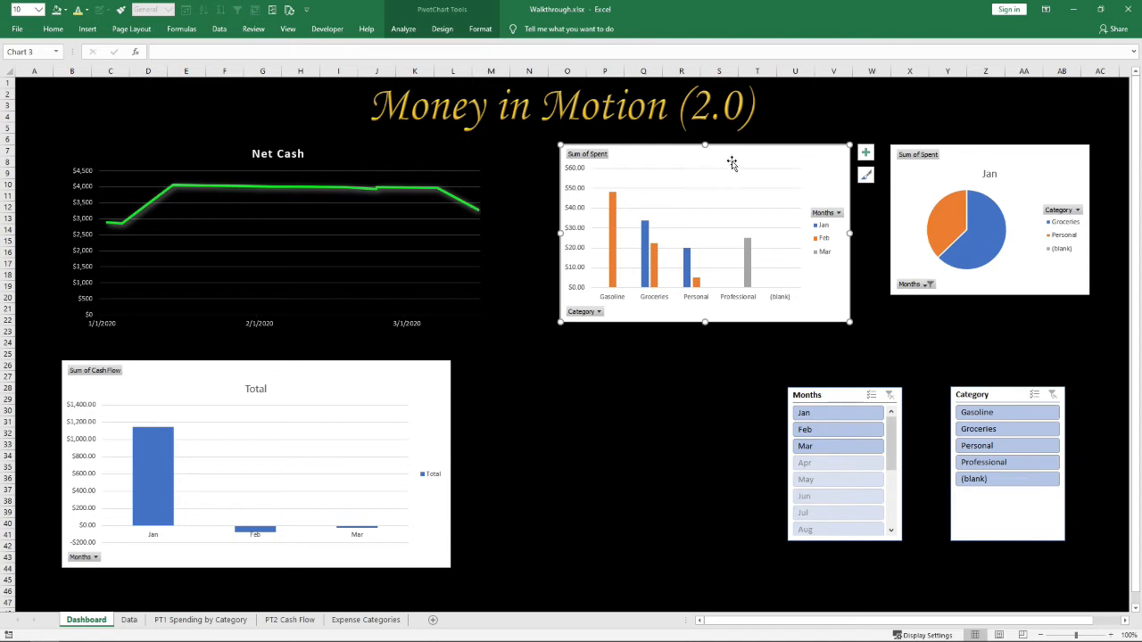
# Move the spending column chart slightly down, and show and close its PivotChart field list
pyautogui.moveTo(731, 157); pyautogui.dragTo(727, 170)
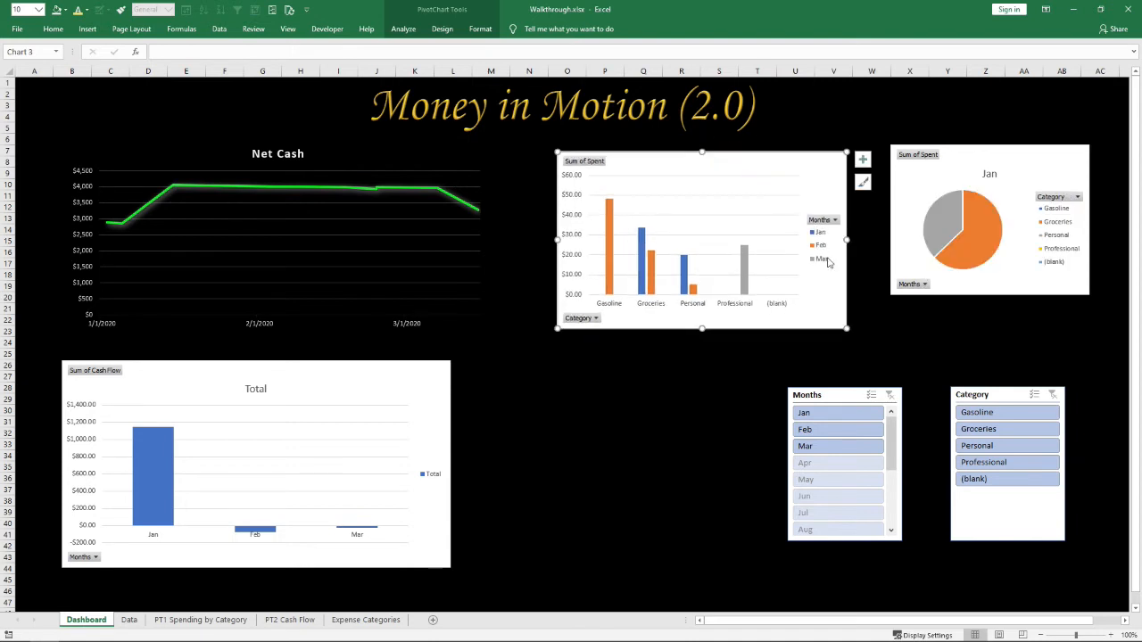
pyautogui.rightClick(764, 161)
pyautogui.press('Escape')
pyautogui.rightClick(690, 162)
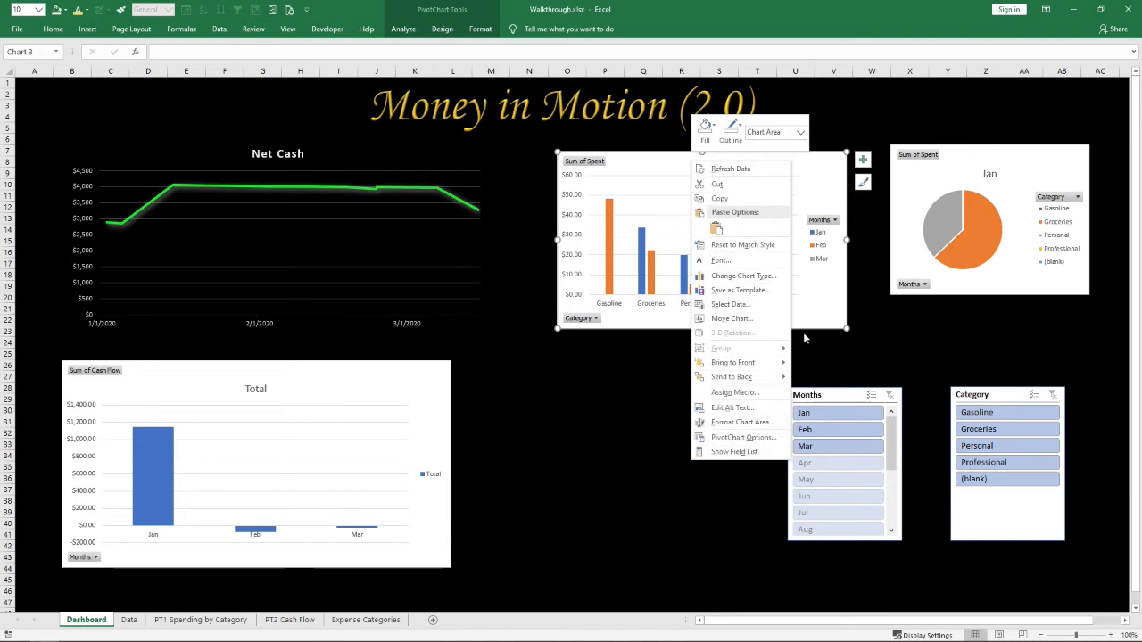
pyautogui.click(724, 456)
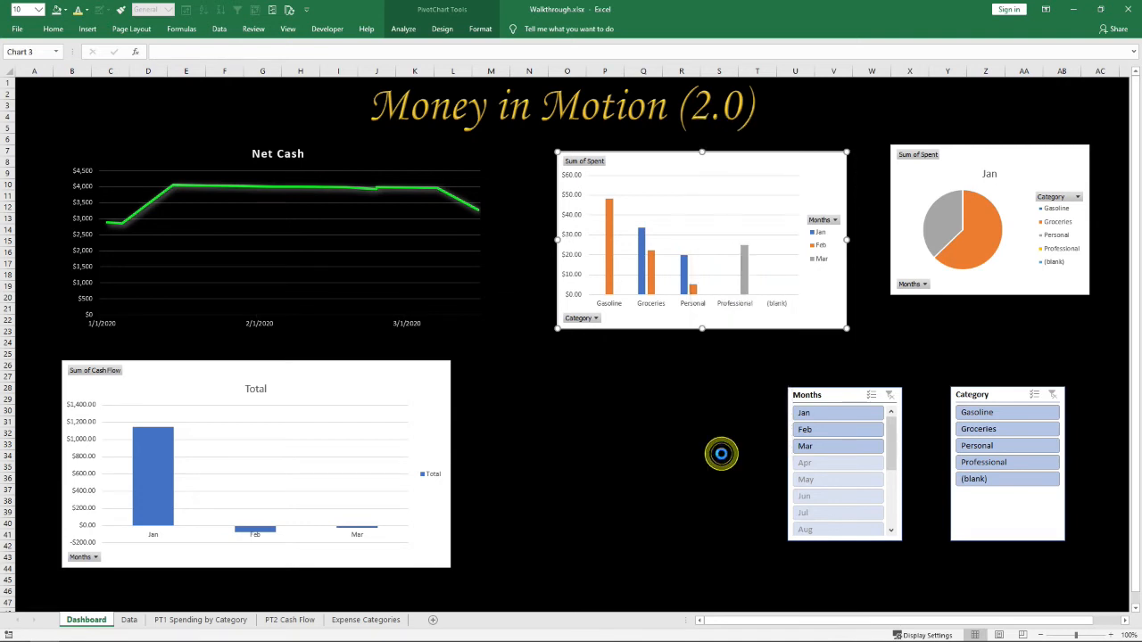
pyautogui.click(1129, 81)
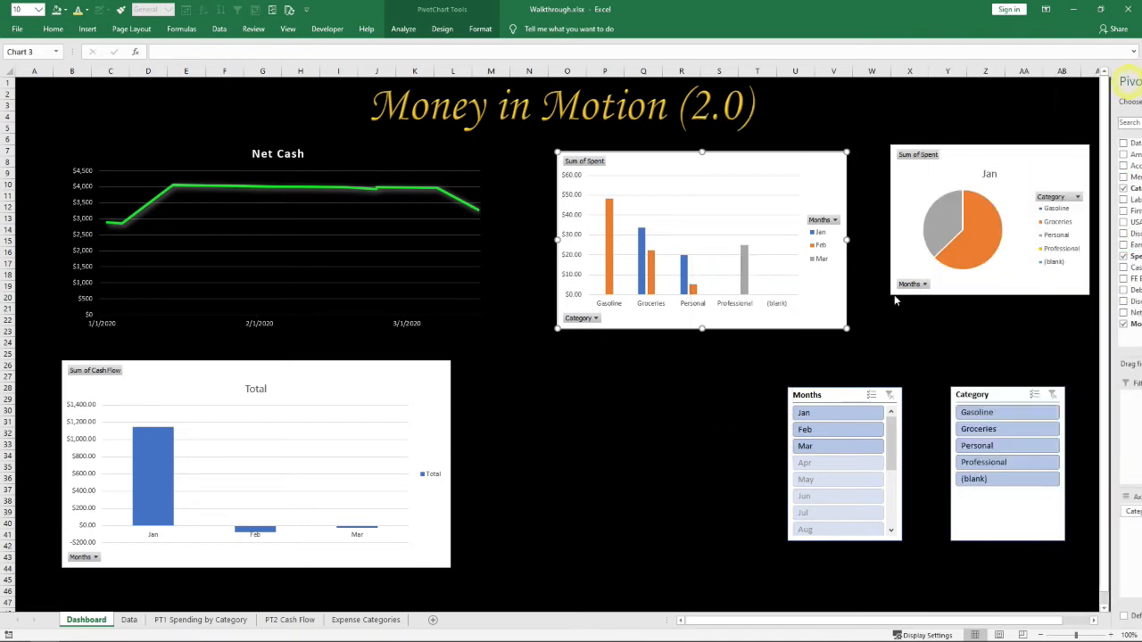
# Delete the Months legend from the spending column chart
pyautogui.click(834, 220)
pyautogui.click(815, 188)
pyautogui.click(813, 235)
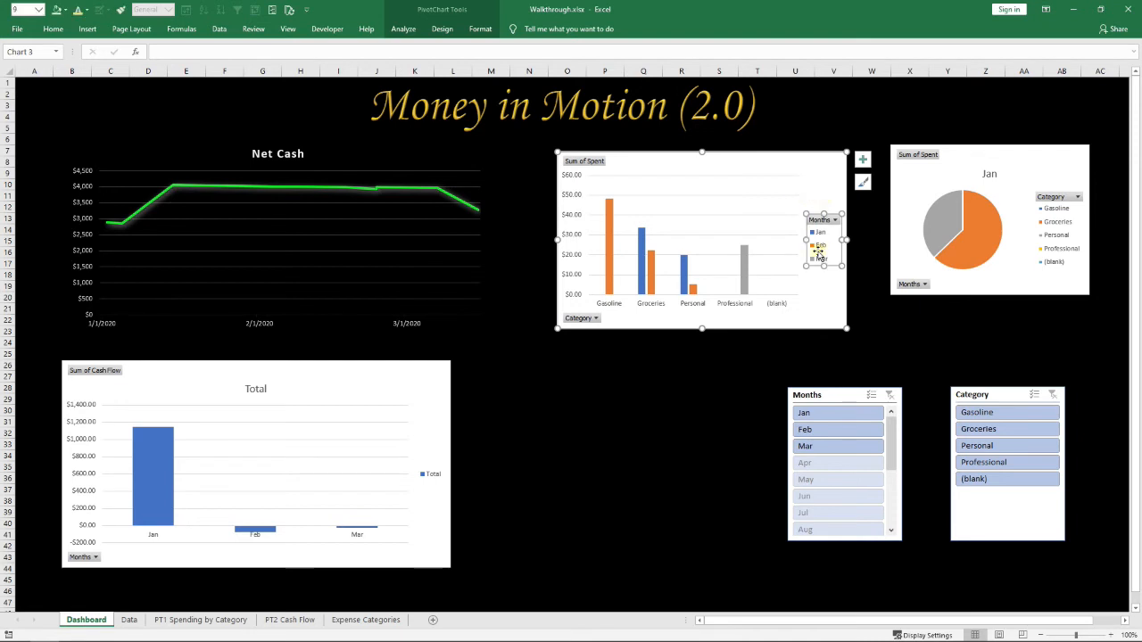
pyautogui.press('Delete')
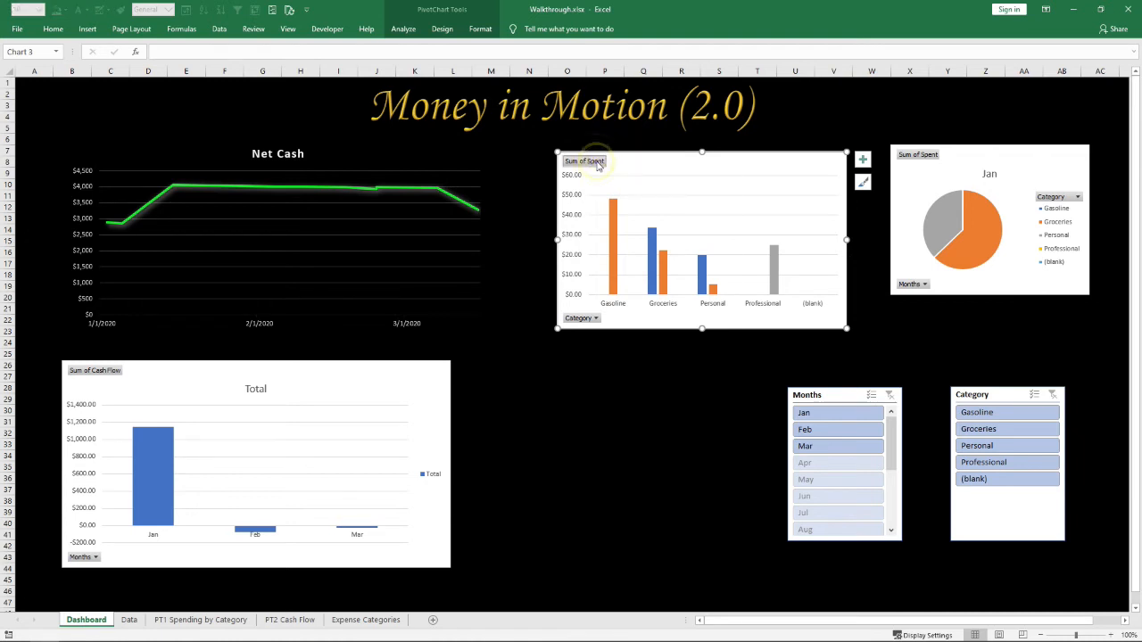
# Try removing the Sum of Spent field from the column chart, undo it, and return to the Dashboard sheet
pyautogui.rightClick(597, 161)
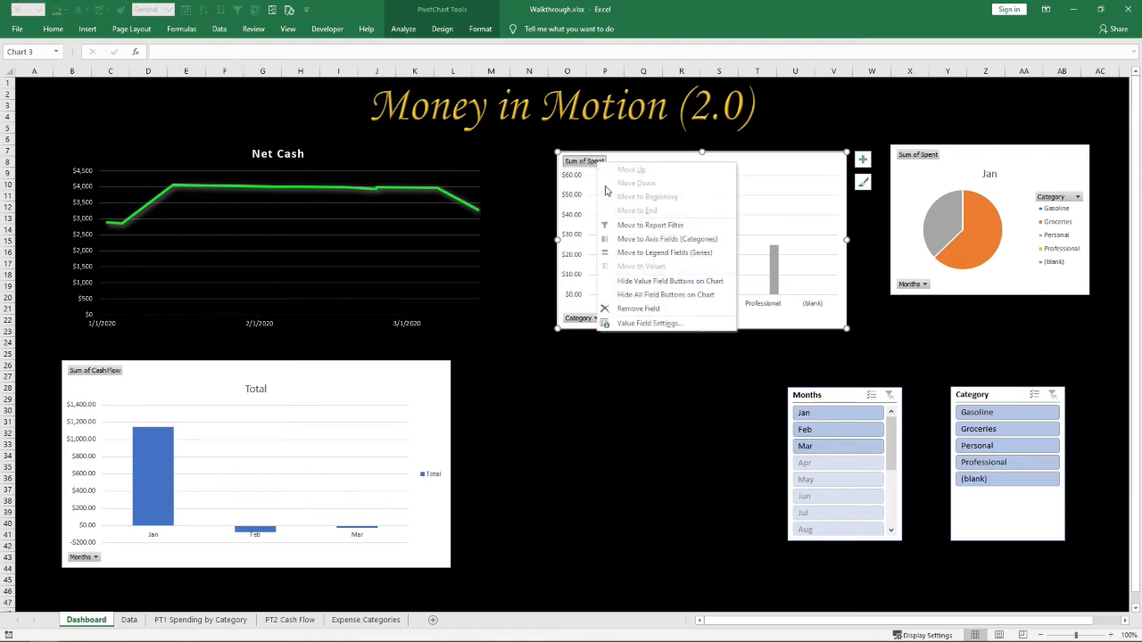
pyautogui.click(622, 309)
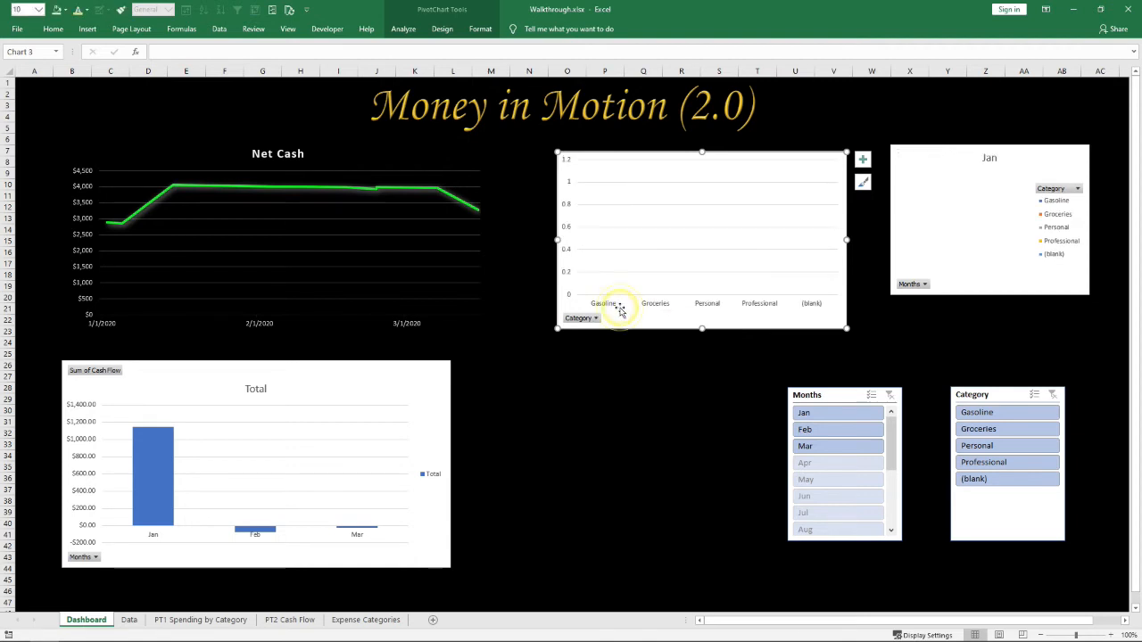
pyautogui.hotkey('ctrl', 'z')
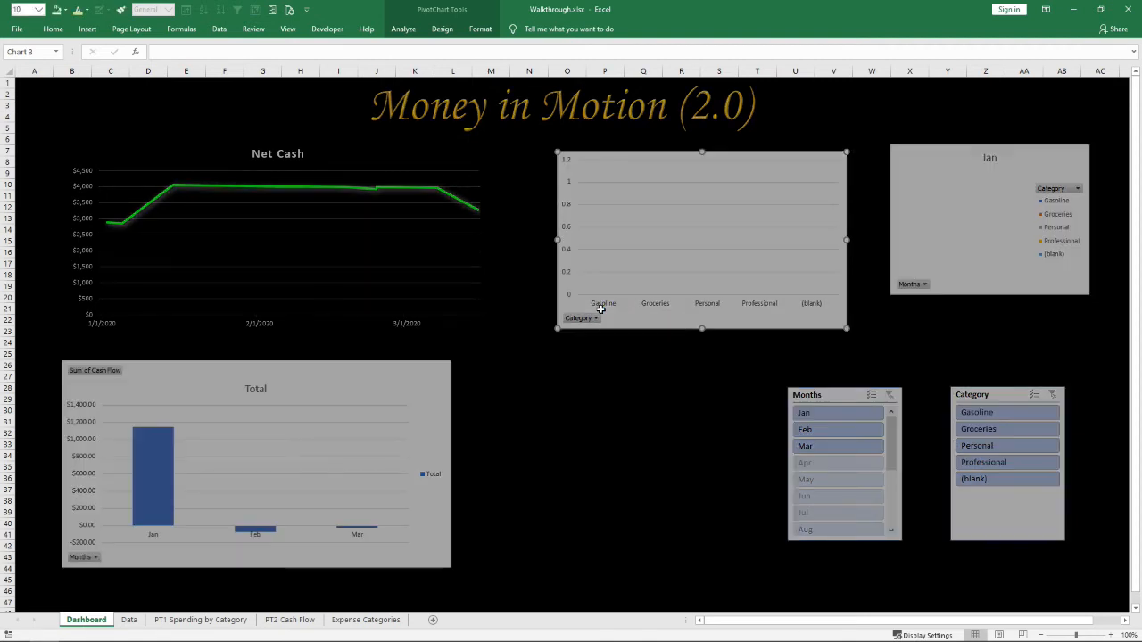
pyautogui.click(89, 619)
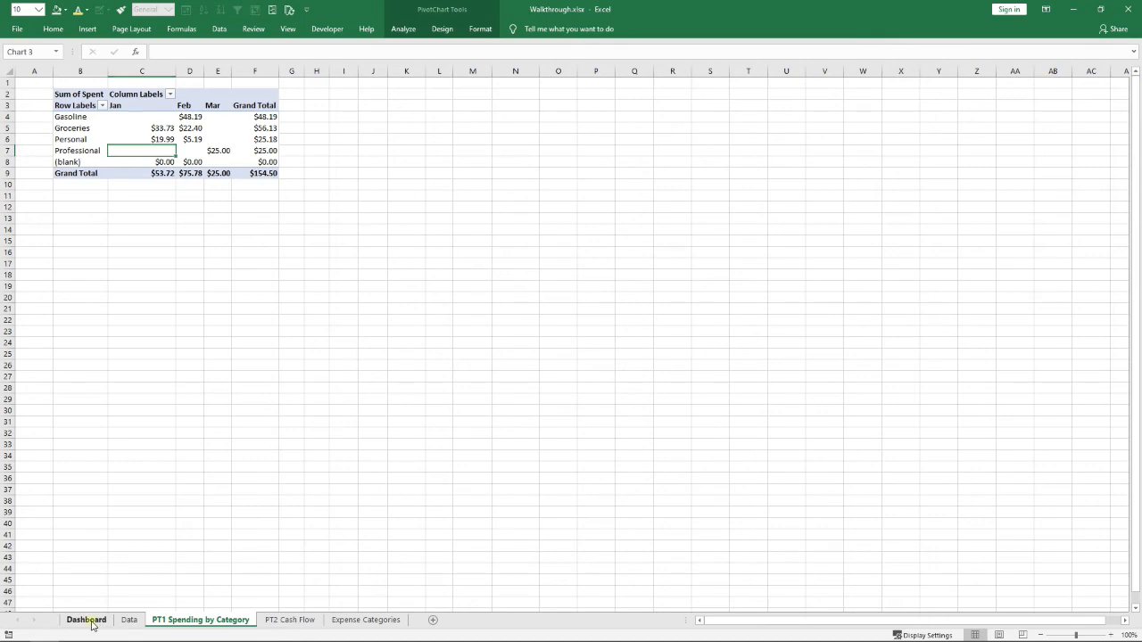
pyautogui.click(290, 619)
pyautogui.click(192, 622)
pyautogui.click(85, 621)
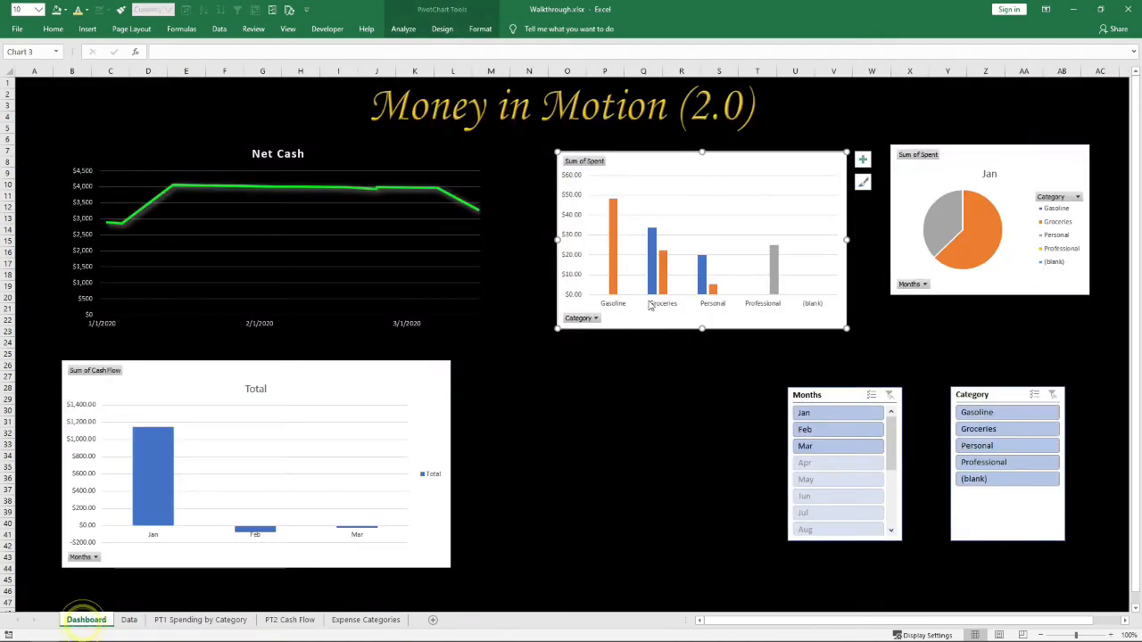
# Try hiding only the value field buttons on the spending column chart, and undo it
pyautogui.rightClick(596, 164)
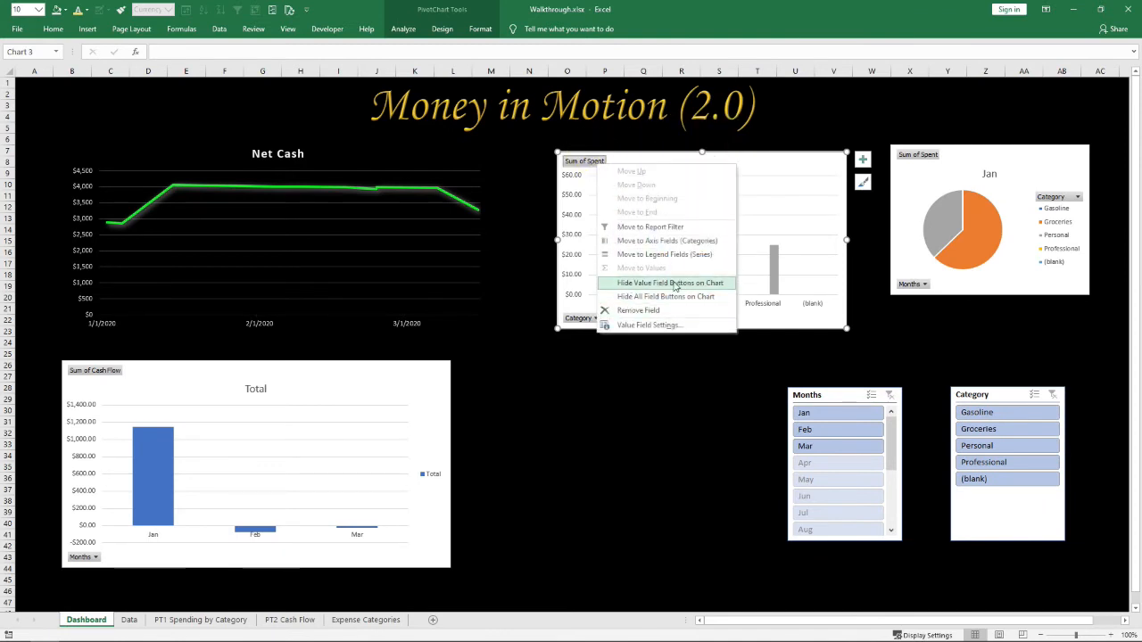
pyautogui.click(666, 285)
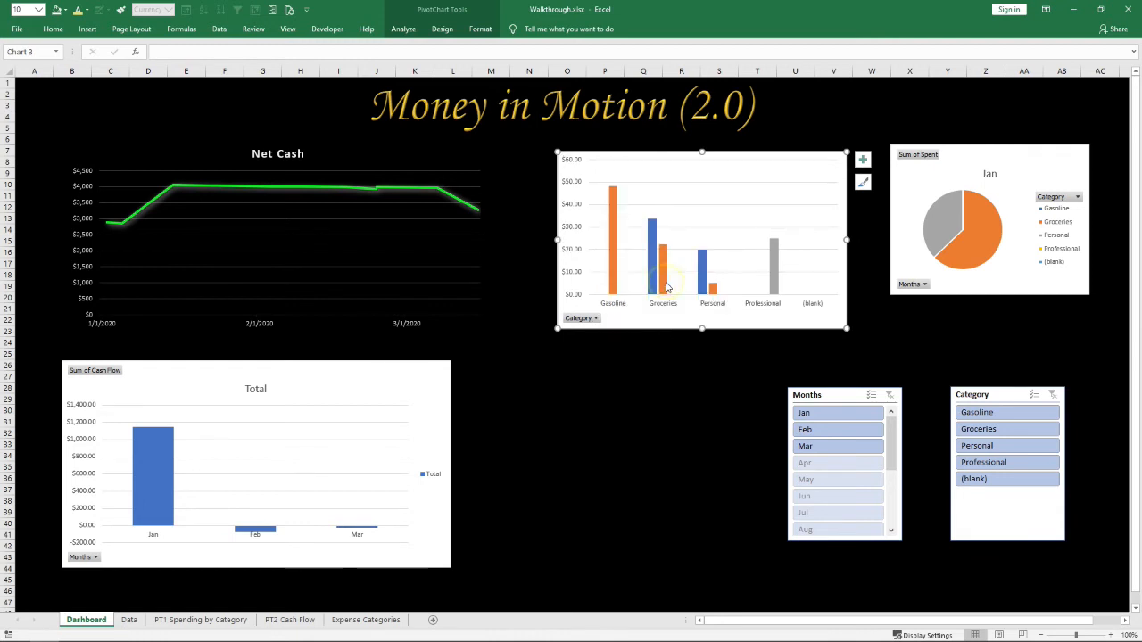
pyautogui.hotkey('ctrl', 'z')
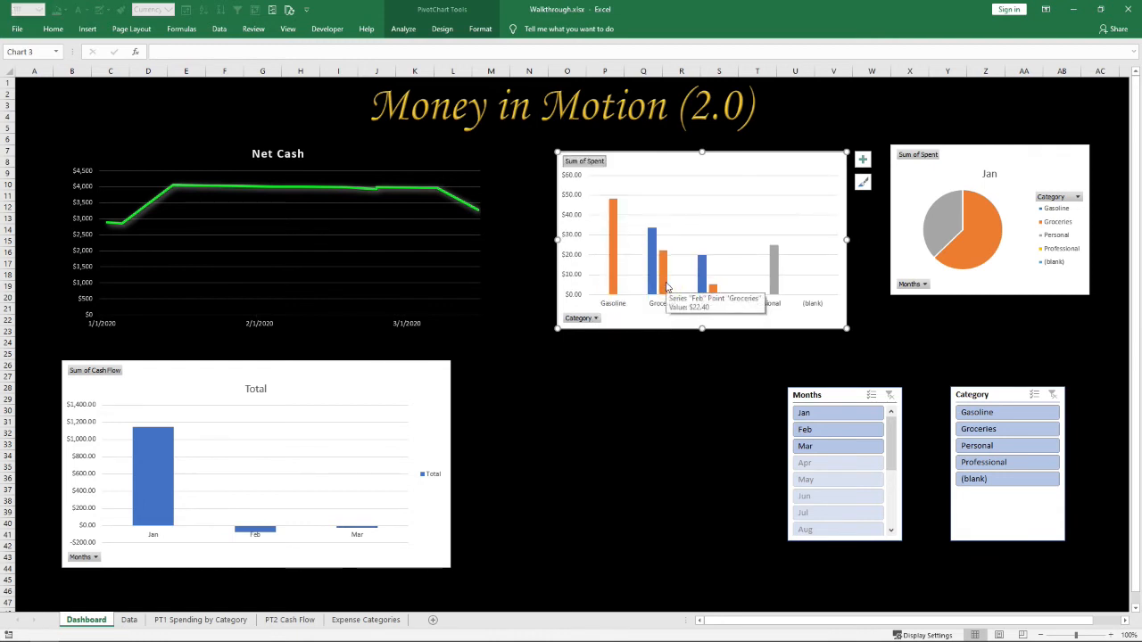
# Hide all field buttons on the spending column chart
pyautogui.rightClick(571, 161)
pyautogui.click(614, 287)
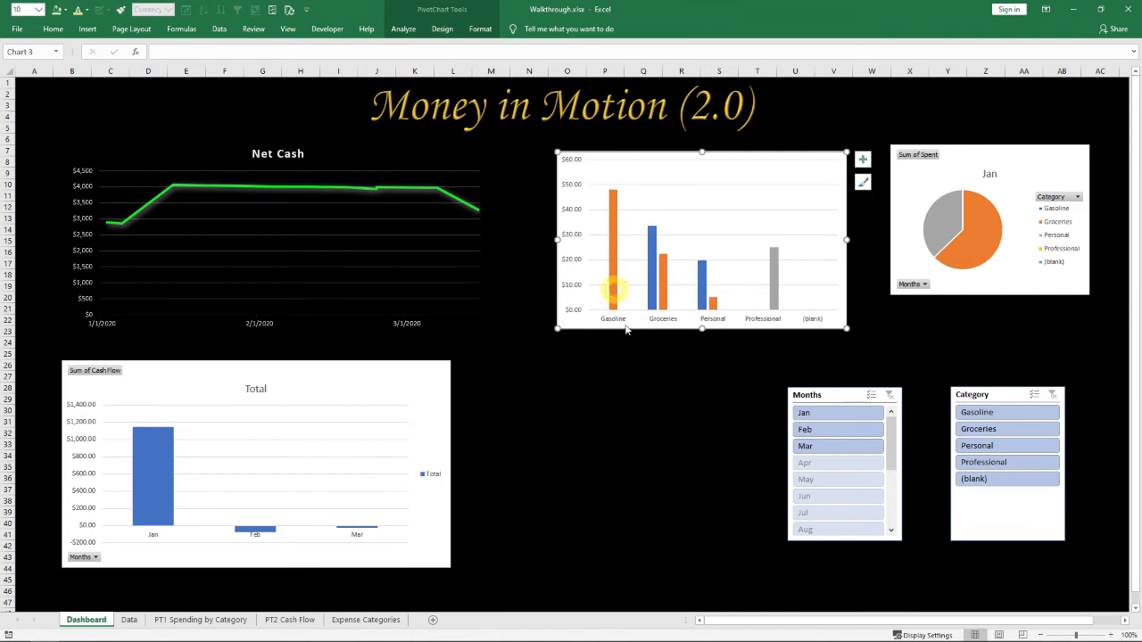
# Try to clear the column chart's white background by setting its plot area to No Fill
pyautogui.moveTo(671, 309)
pyautogui.rightClick(718, 163)
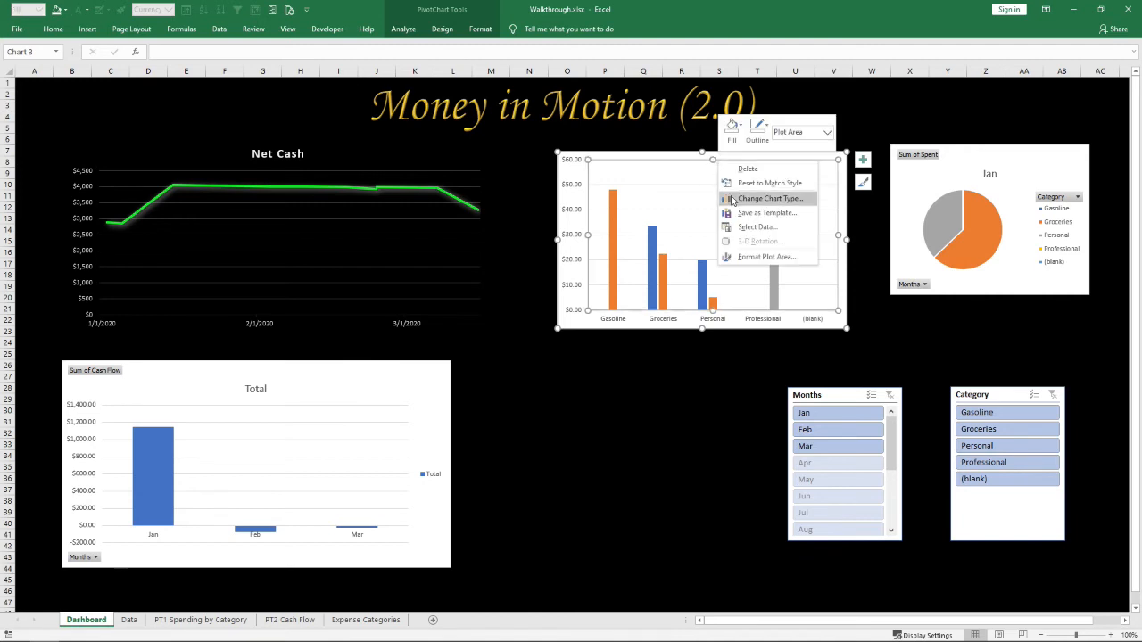
pyautogui.click(732, 127)
pyautogui.click(745, 287)
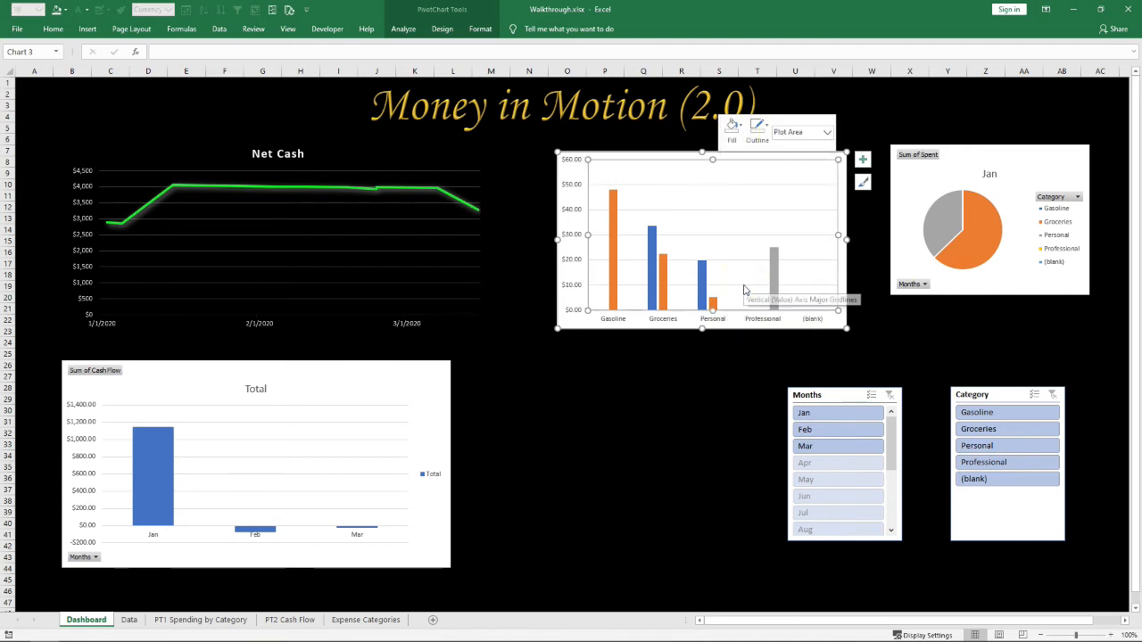
pyautogui.click(732, 129)
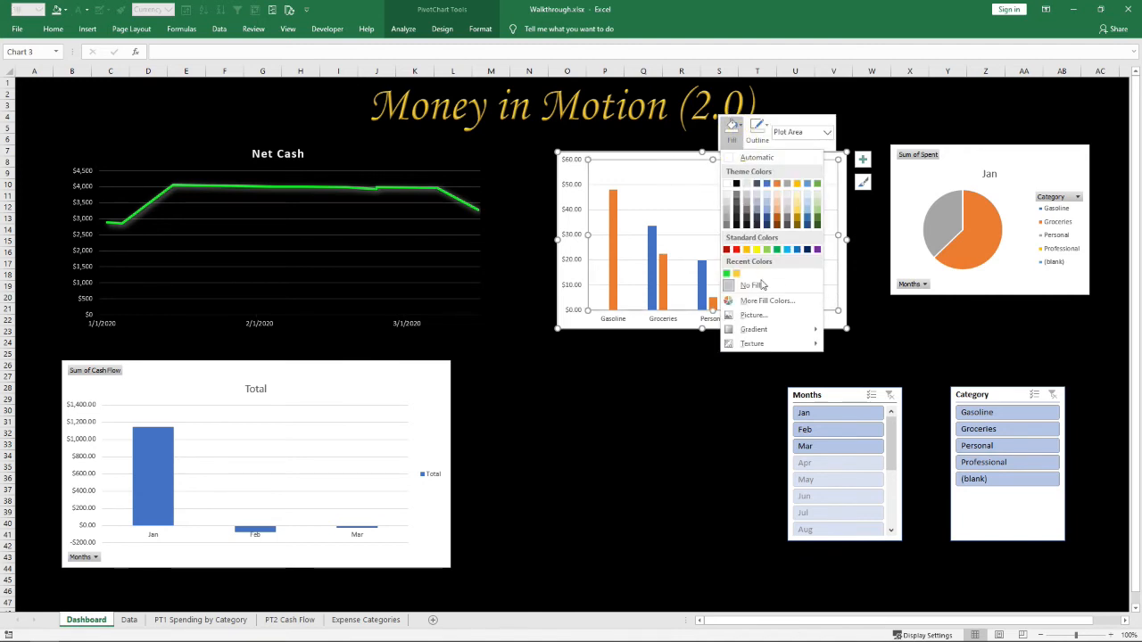
pyautogui.click(623, 323)
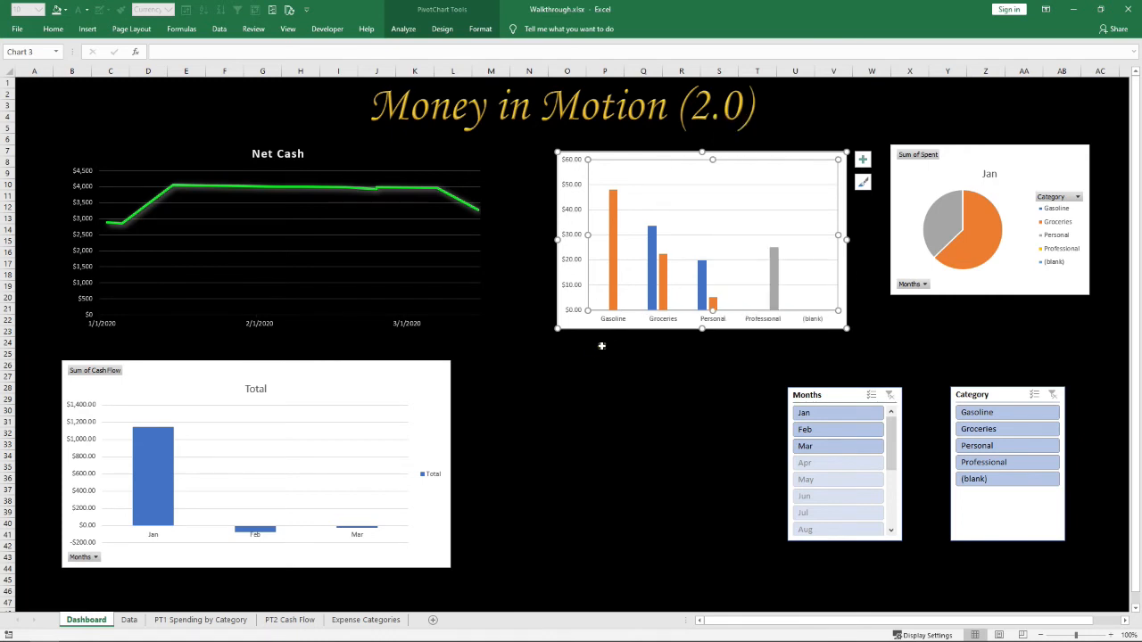
# Set the spending column chart's chart area to No Fill and enlarge the chart slightly
pyautogui.rightClick(609, 154)
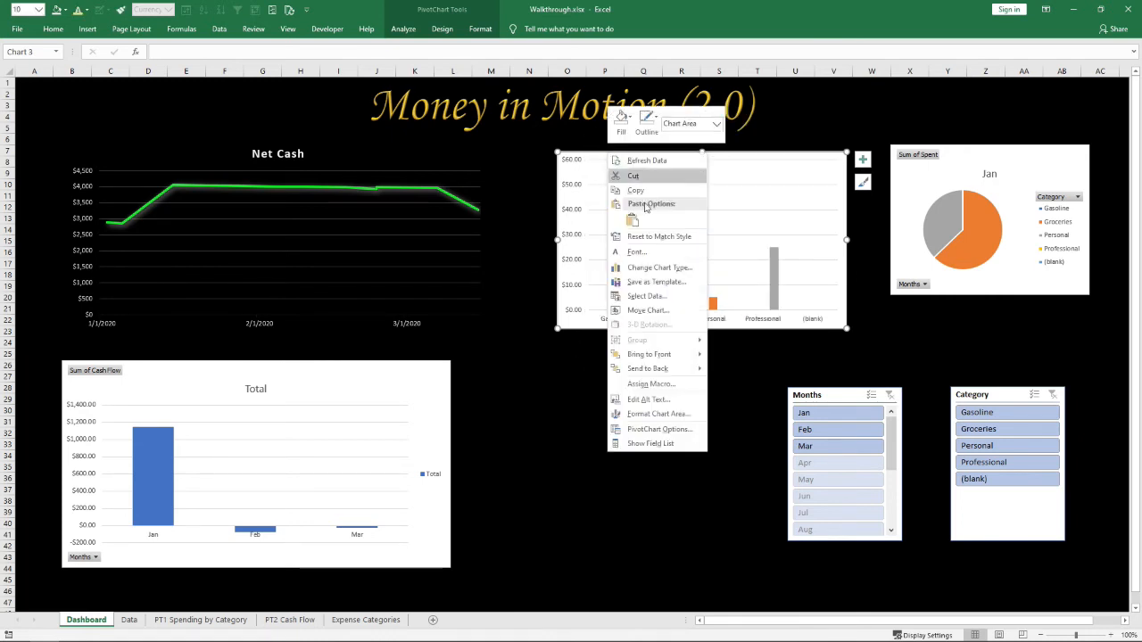
pyautogui.click(622, 121)
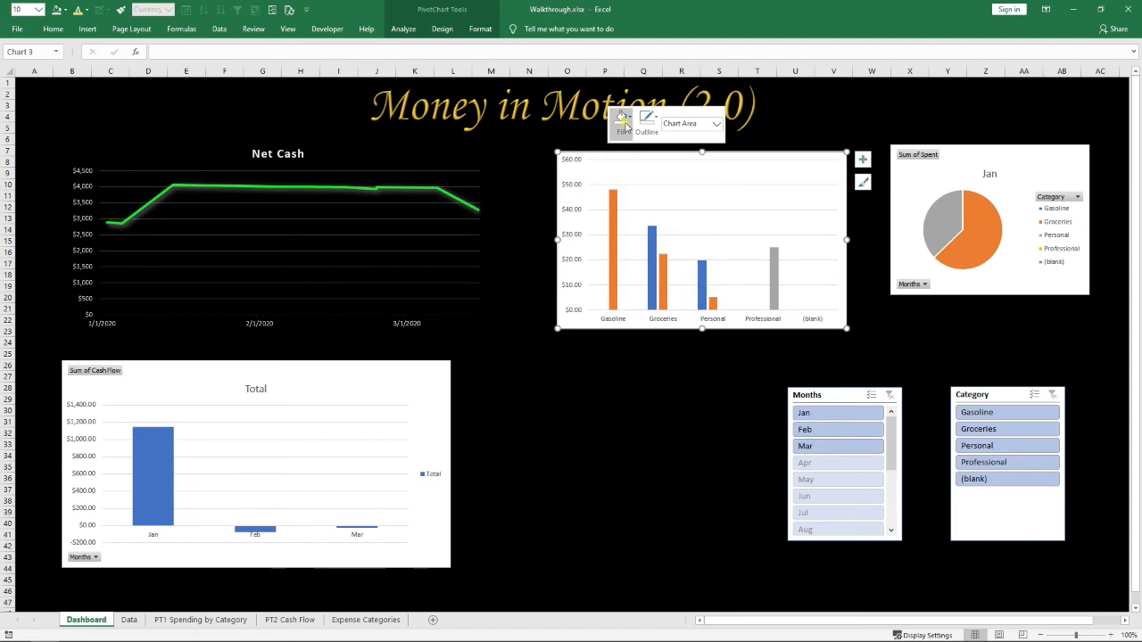
pyautogui.click(640, 279)
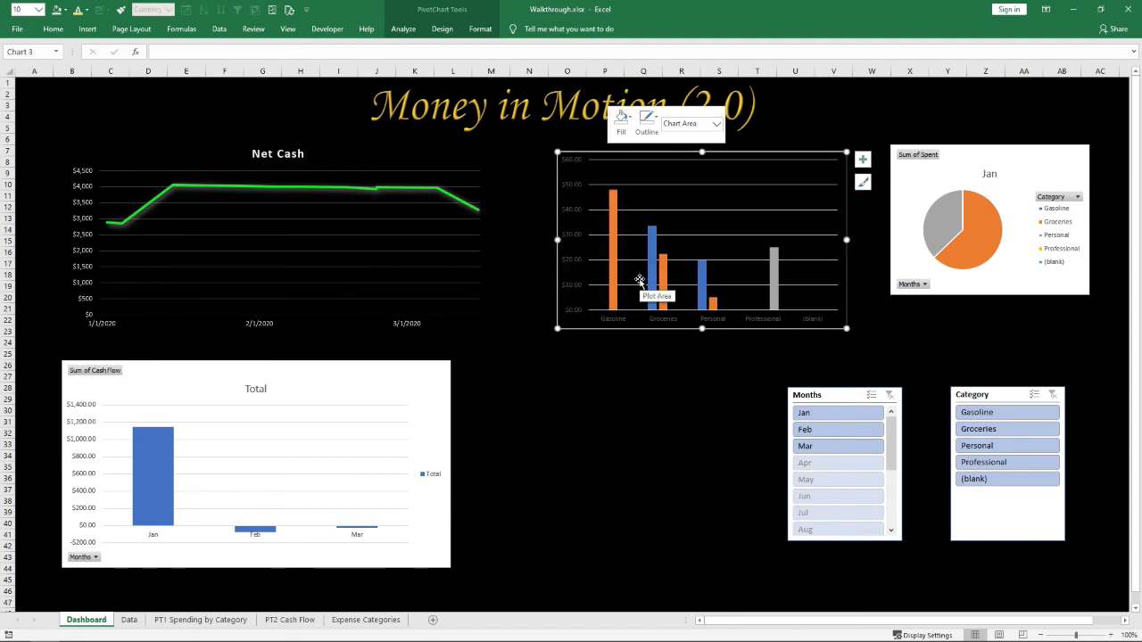
pyautogui.moveTo(794, 153); pyautogui.dragTo(848, 143)
# Set the text fill of the spending column chart's vertical axis labels to solid white
pyautogui.click(660, 264)
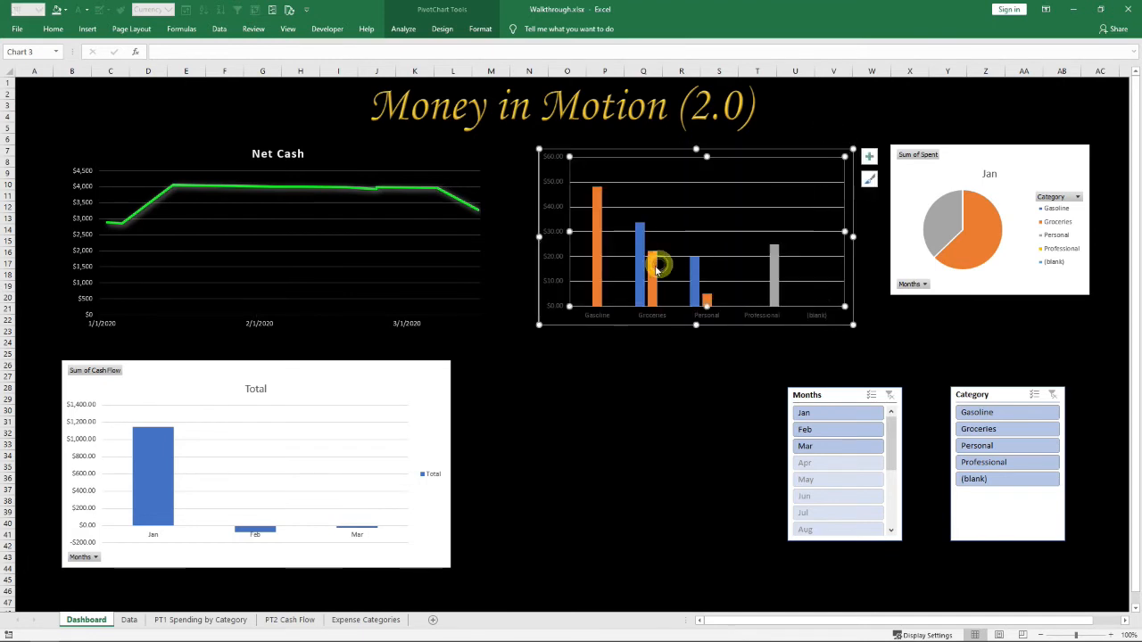
pyautogui.click(557, 234)
pyautogui.rightClick(556, 233)
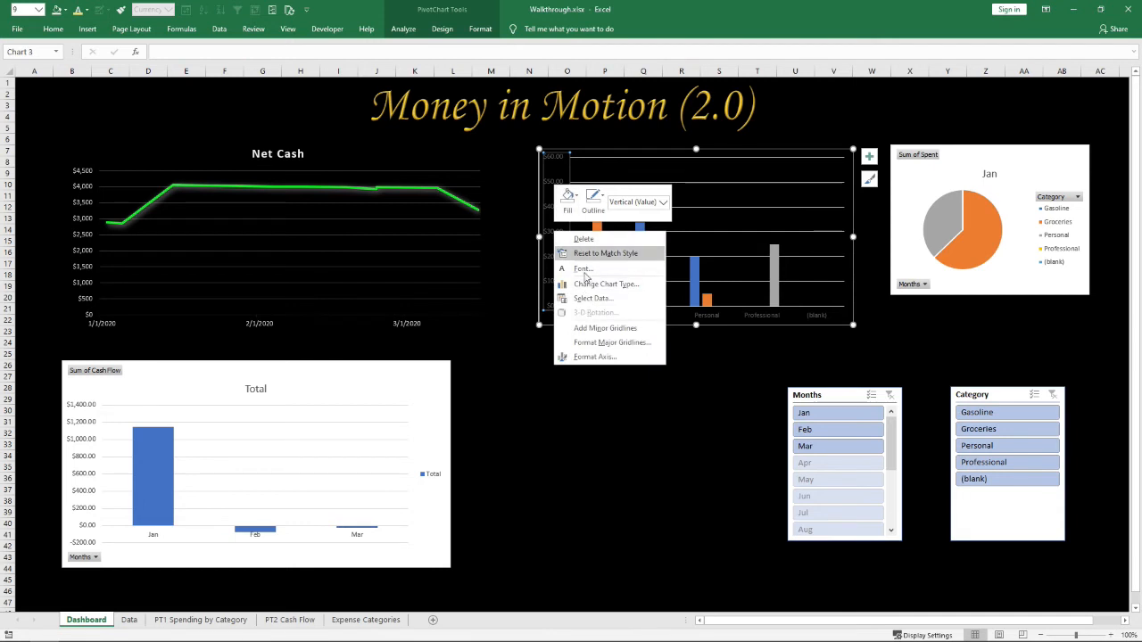
pyautogui.click(593, 356)
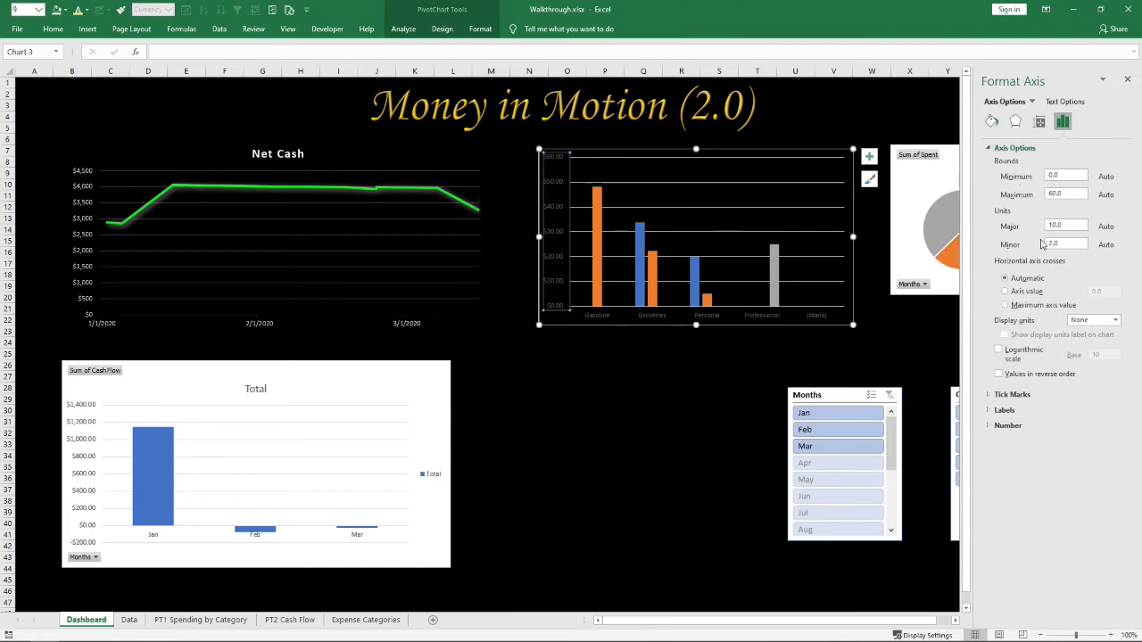
pyautogui.click(1062, 101)
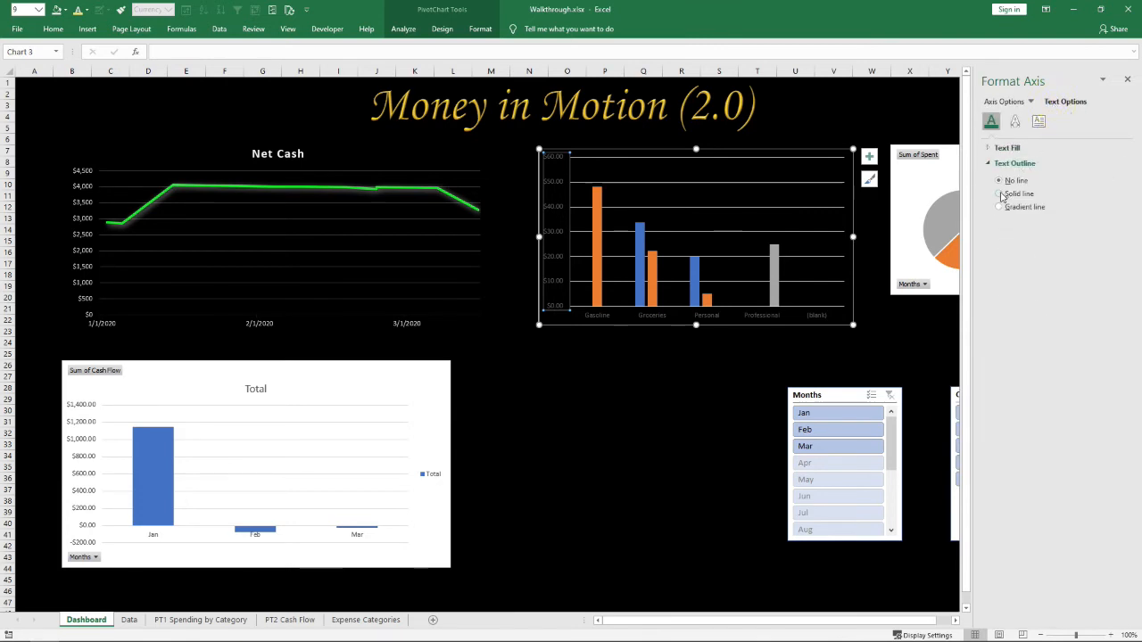
pyautogui.click(991, 148)
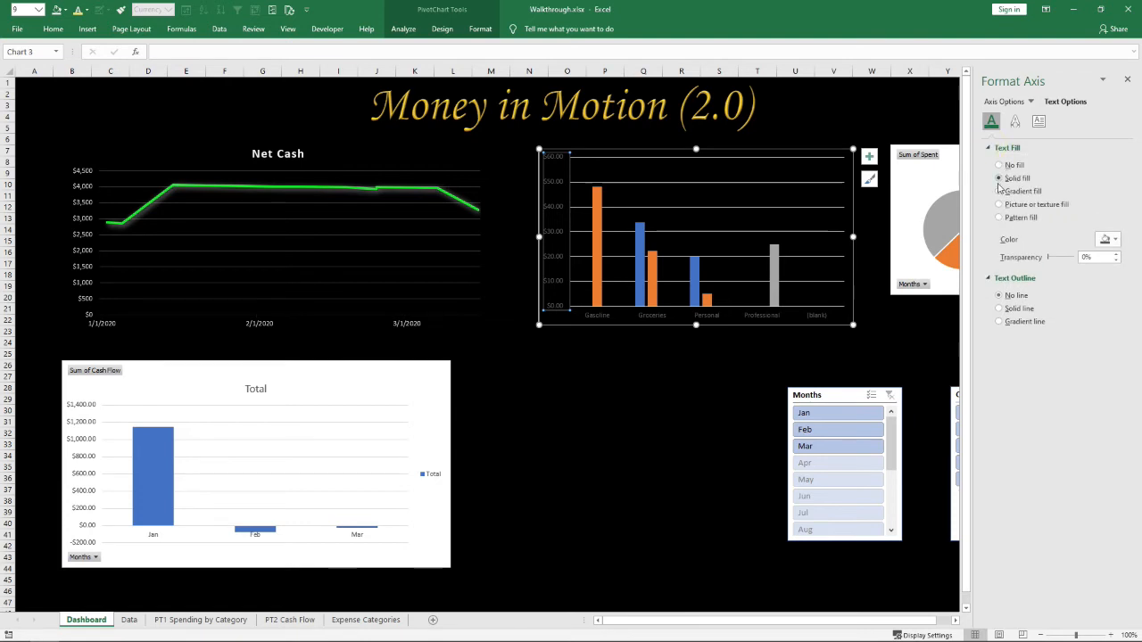
pyautogui.click(1106, 240)
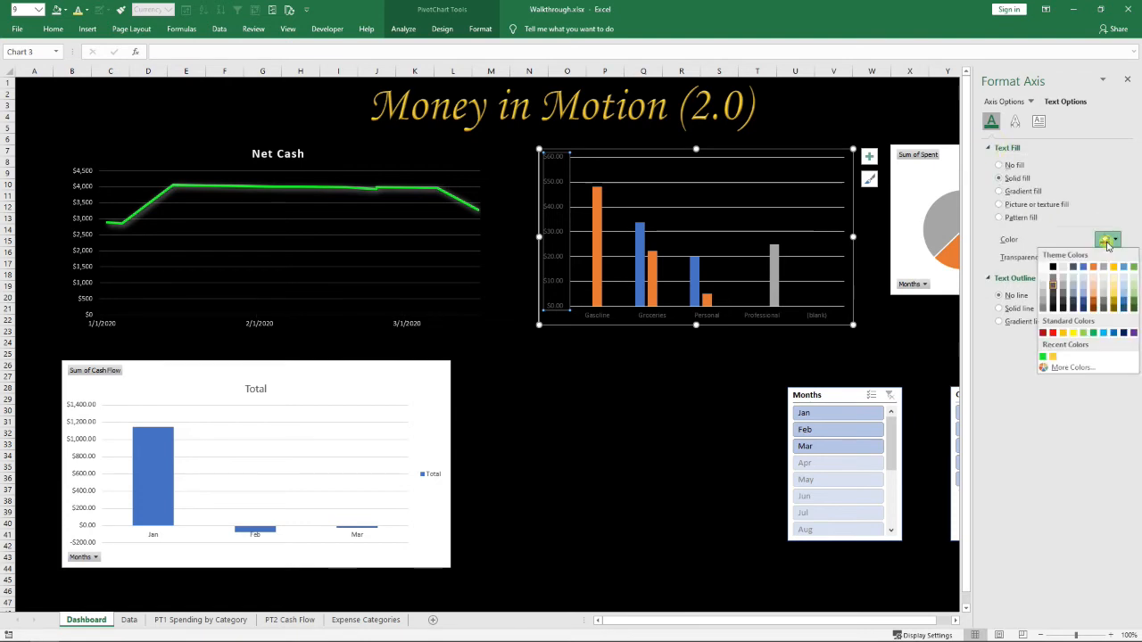
pyautogui.click(1043, 268)
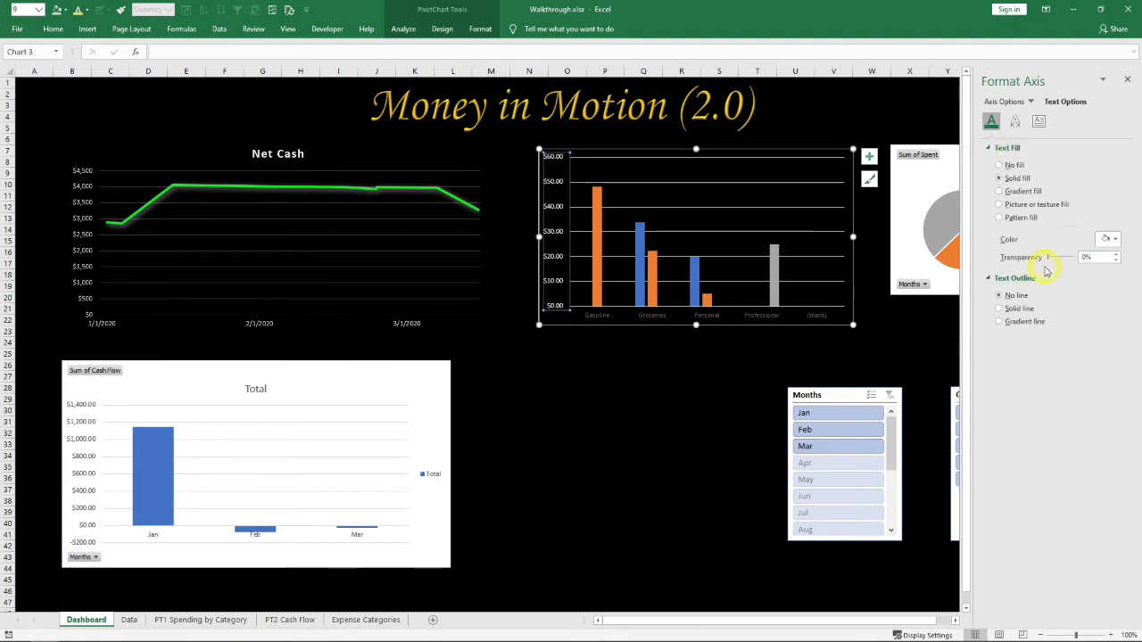
# Set the spending chart's vertical axis number format to Currency with 0 decimal places and close the formatting pane
pyautogui.click(1015, 121)
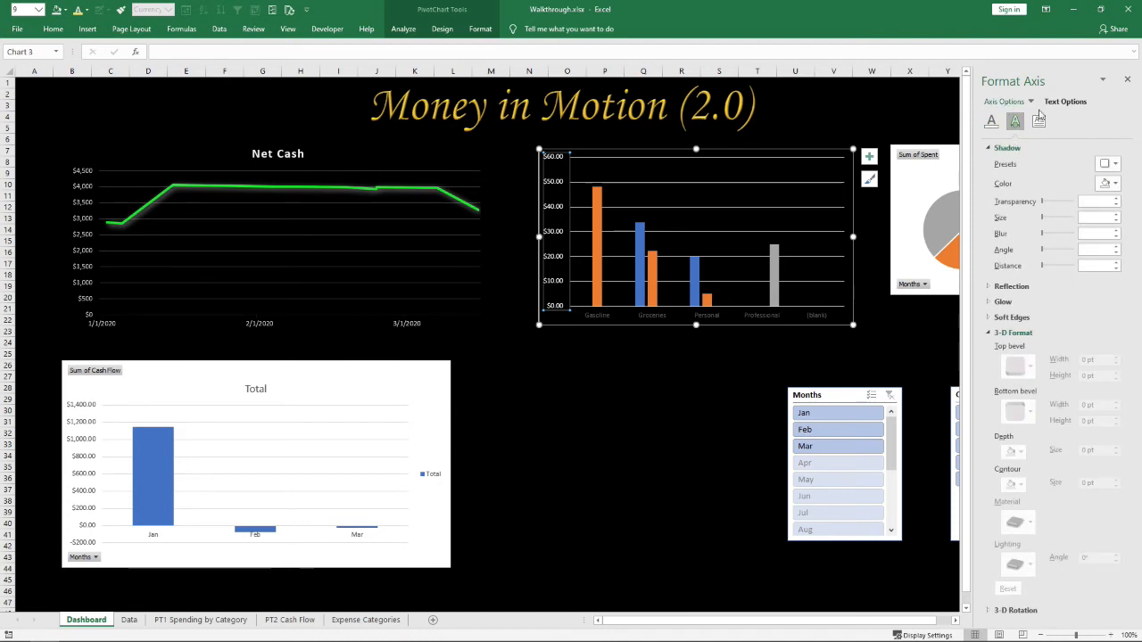
pyautogui.click(991, 121)
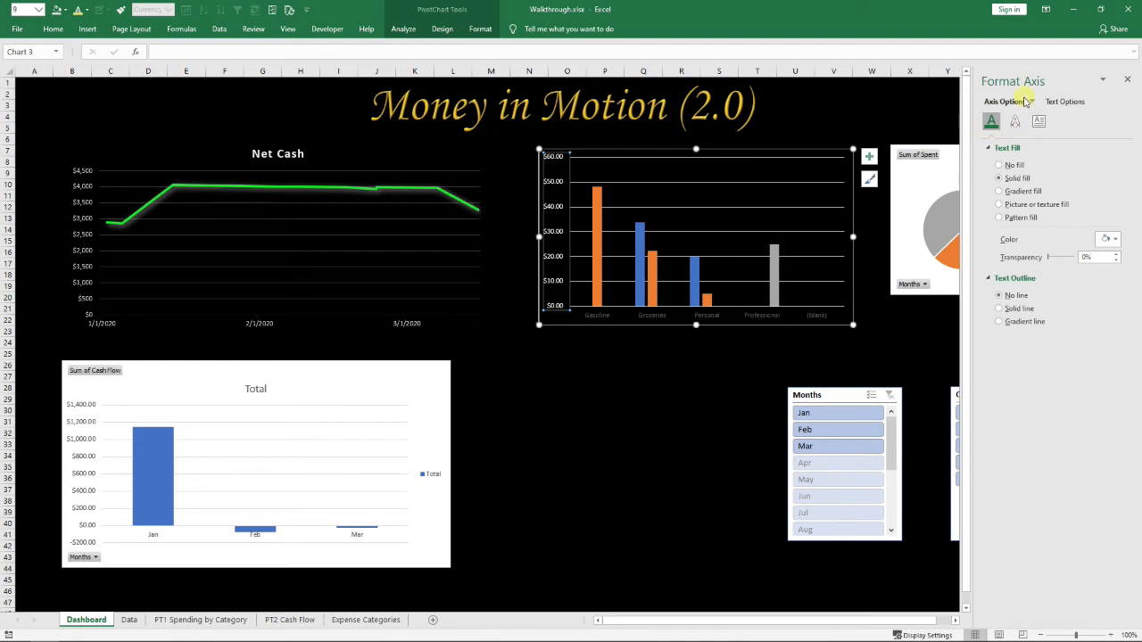
pyautogui.click(1024, 101)
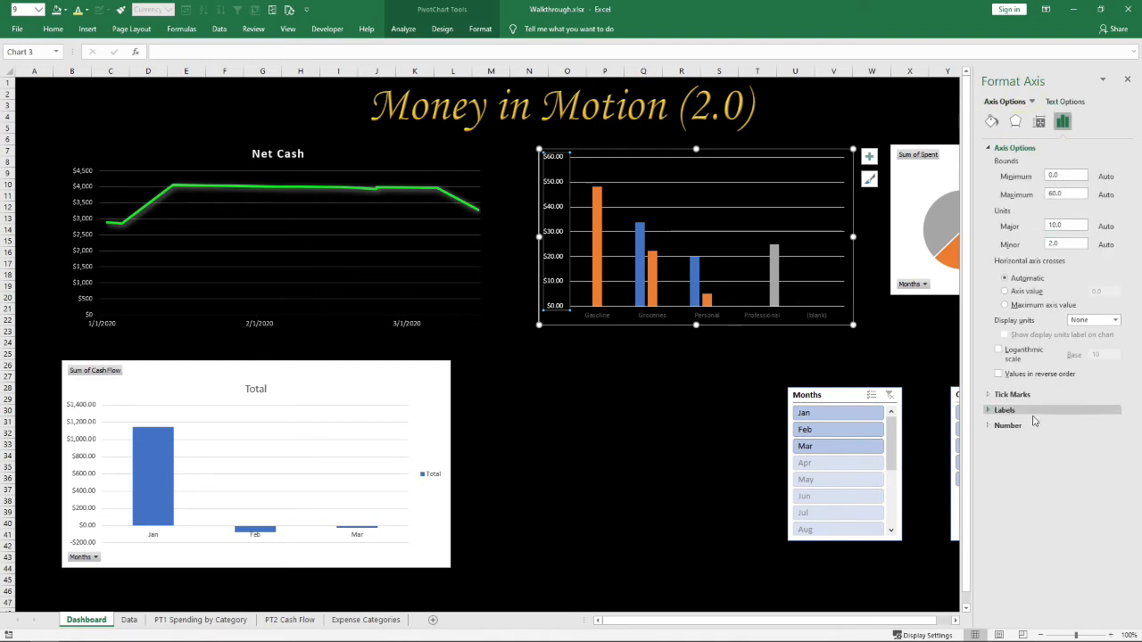
pyautogui.click(990, 429)
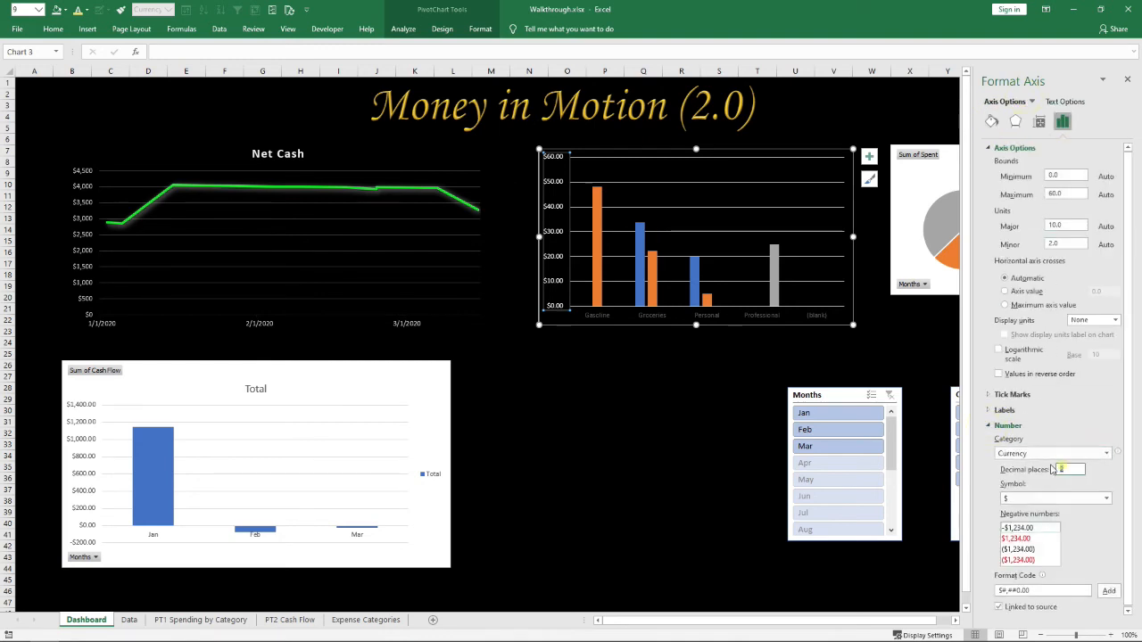
pyautogui.press('Return')
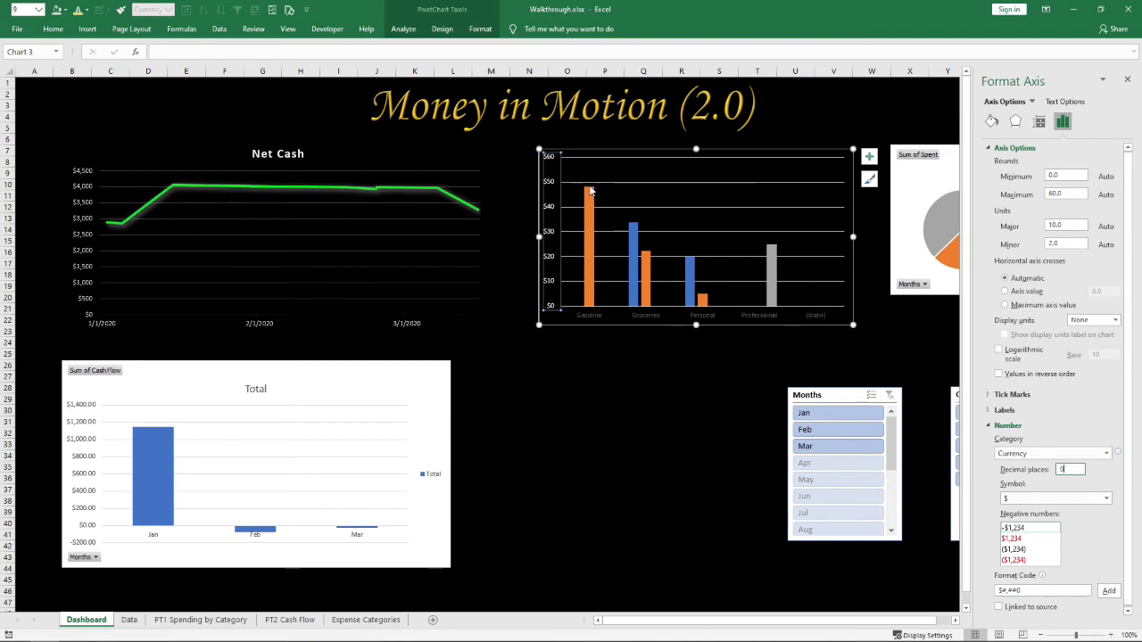
pyautogui.click(551, 226)
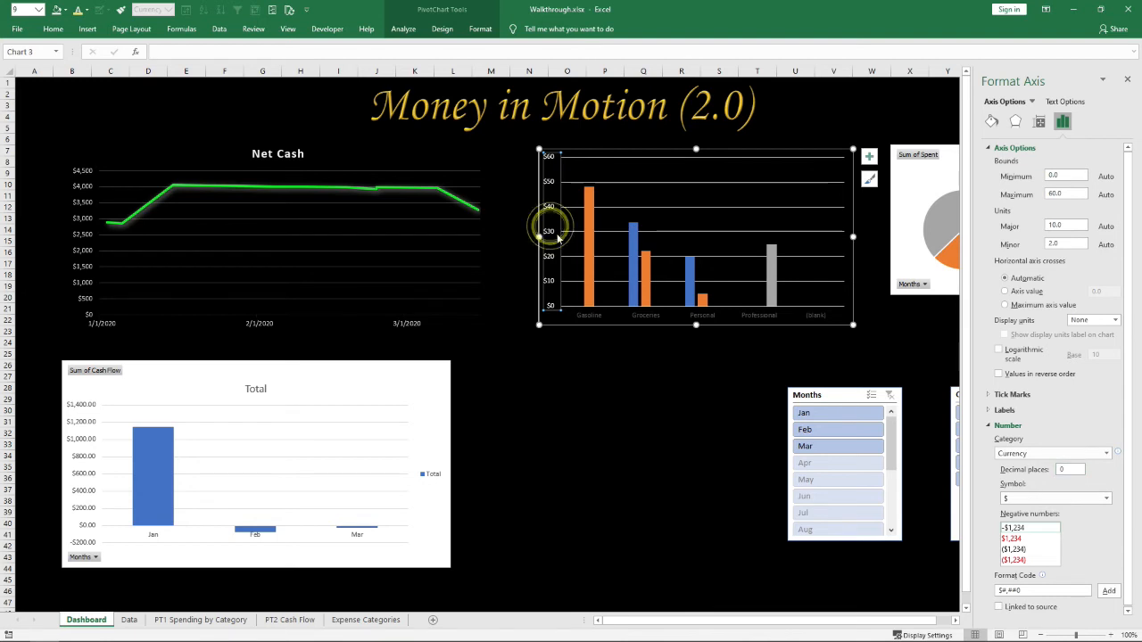
pyautogui.click(1126, 81)
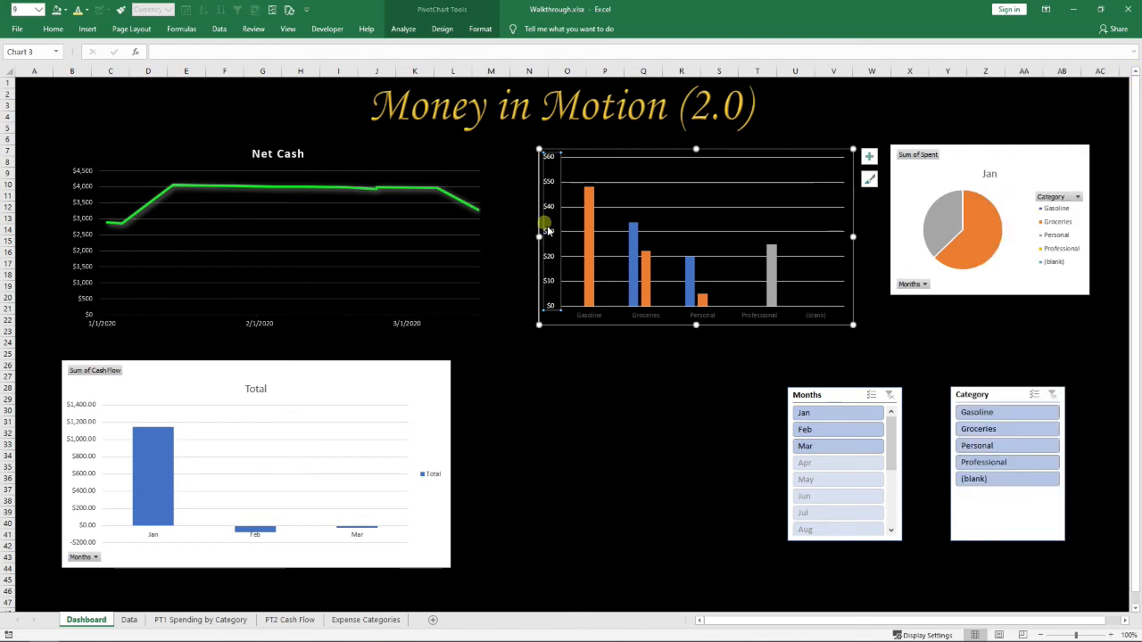
# Delete the vertical value axis from the spending column chart
pyautogui.press('Delete')
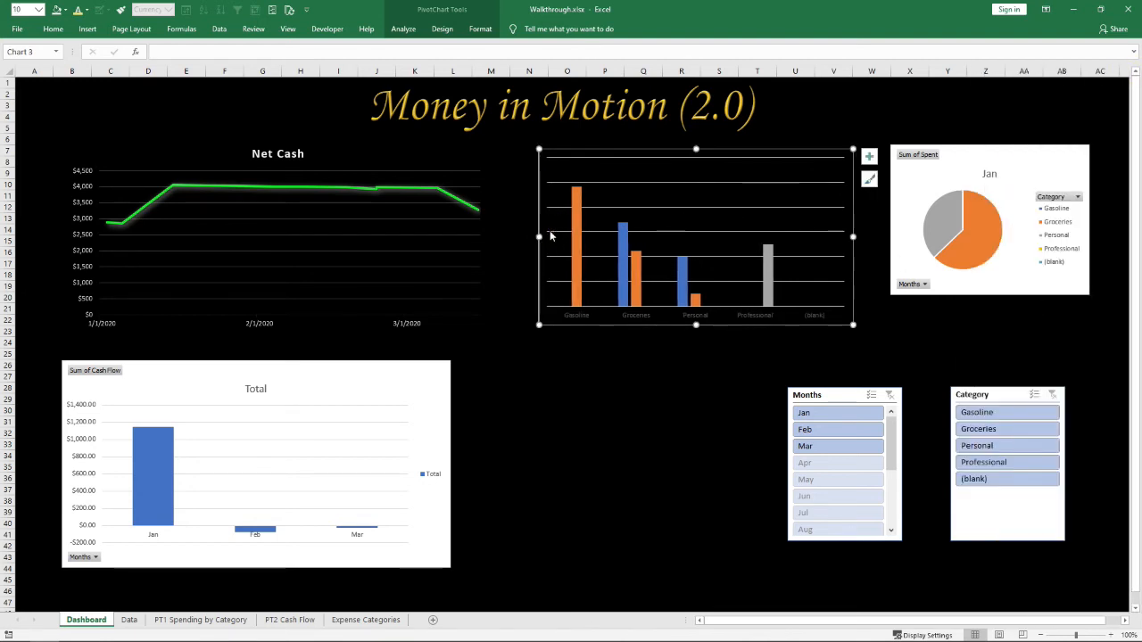
pyautogui.click(576, 228)
pyautogui.rightClick(576, 228)
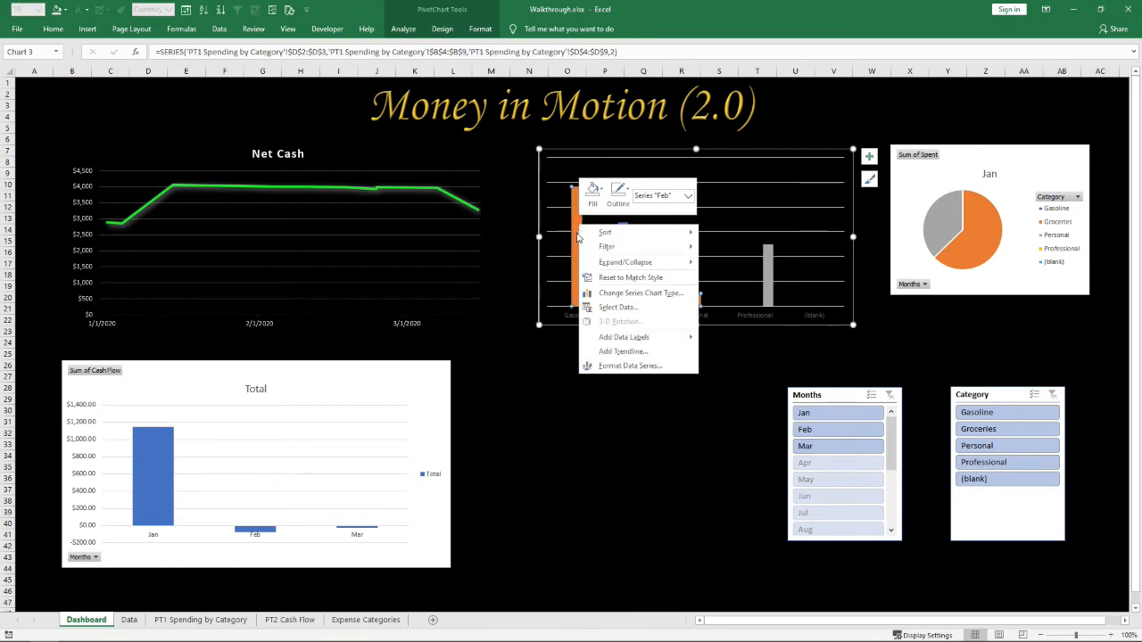
pyautogui.press('Escape')
pyautogui.click(768, 268)
pyautogui.click(661, 369)
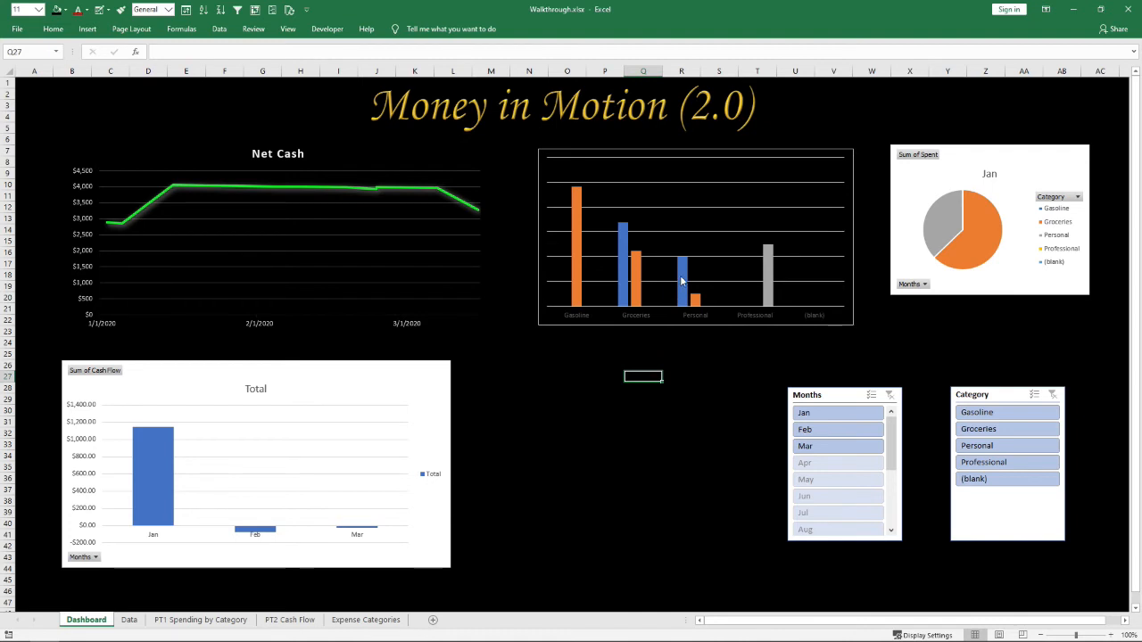
pyautogui.click(684, 275)
pyautogui.click(638, 273)
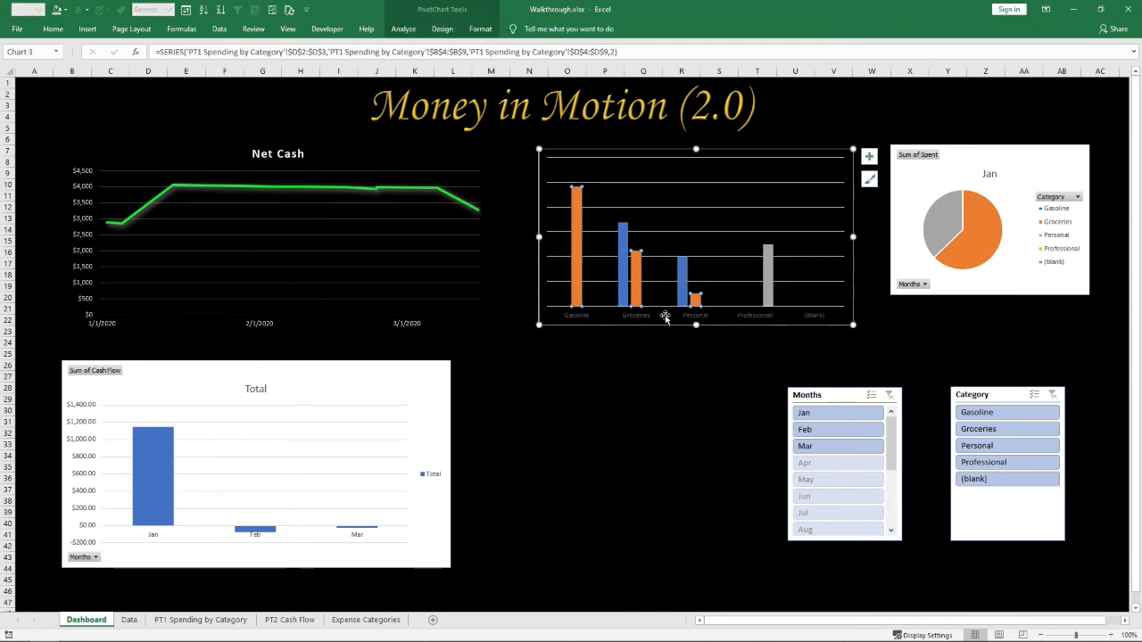
# Set the text fill of the spending column chart's horizontal category labels to white and close the formatting pane
pyautogui.click(635, 316)
pyautogui.rightClick(633, 314)
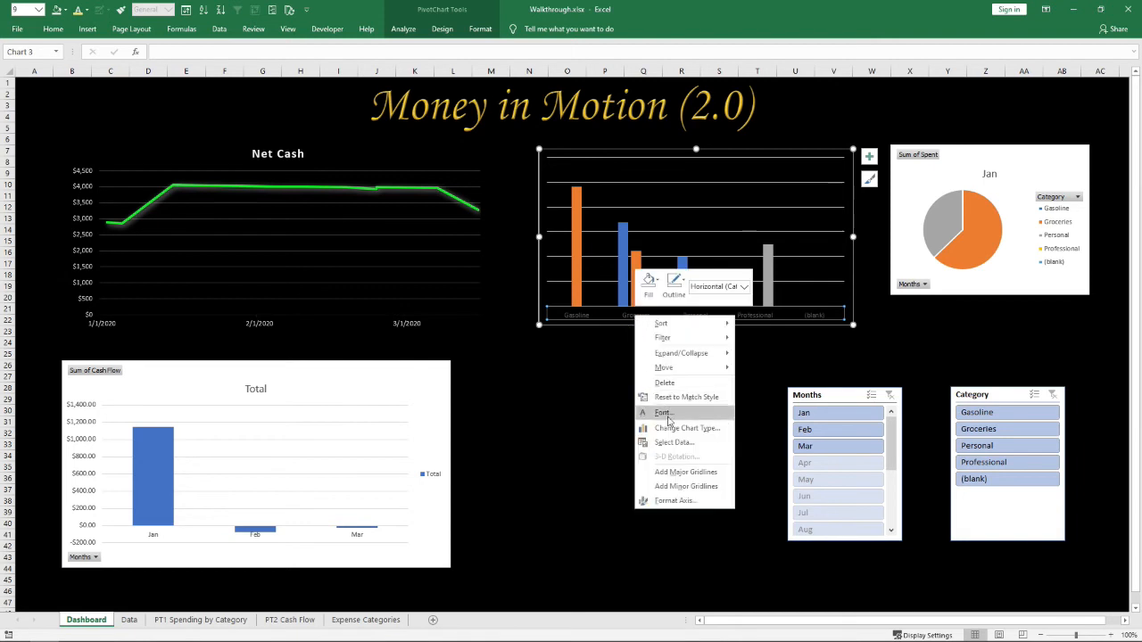
pyautogui.click(676, 501)
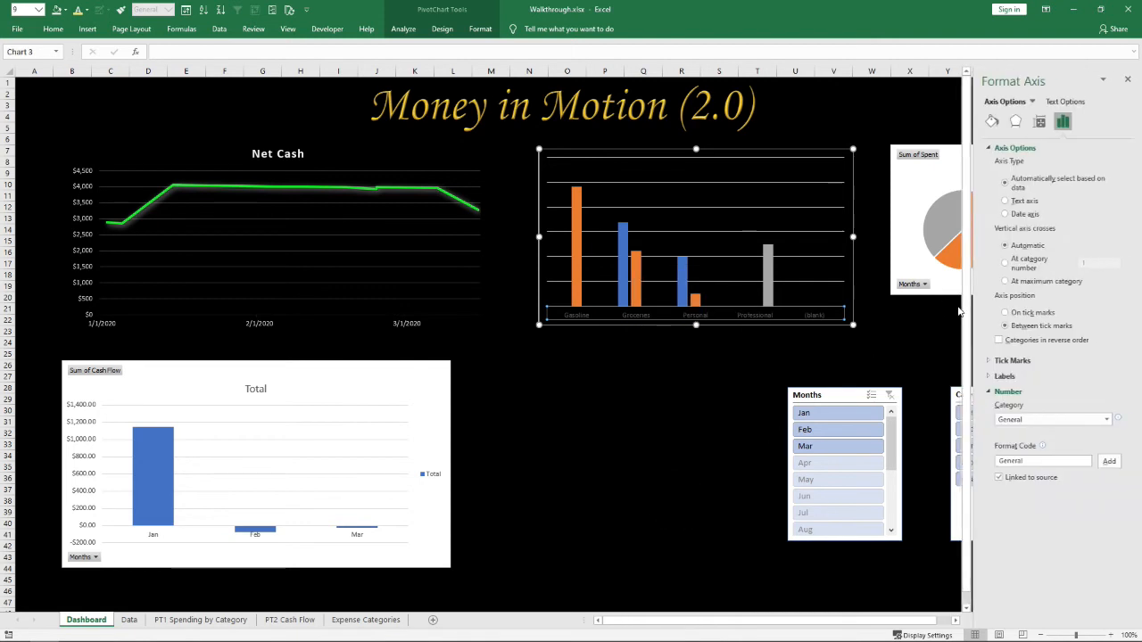
pyautogui.click(992, 121)
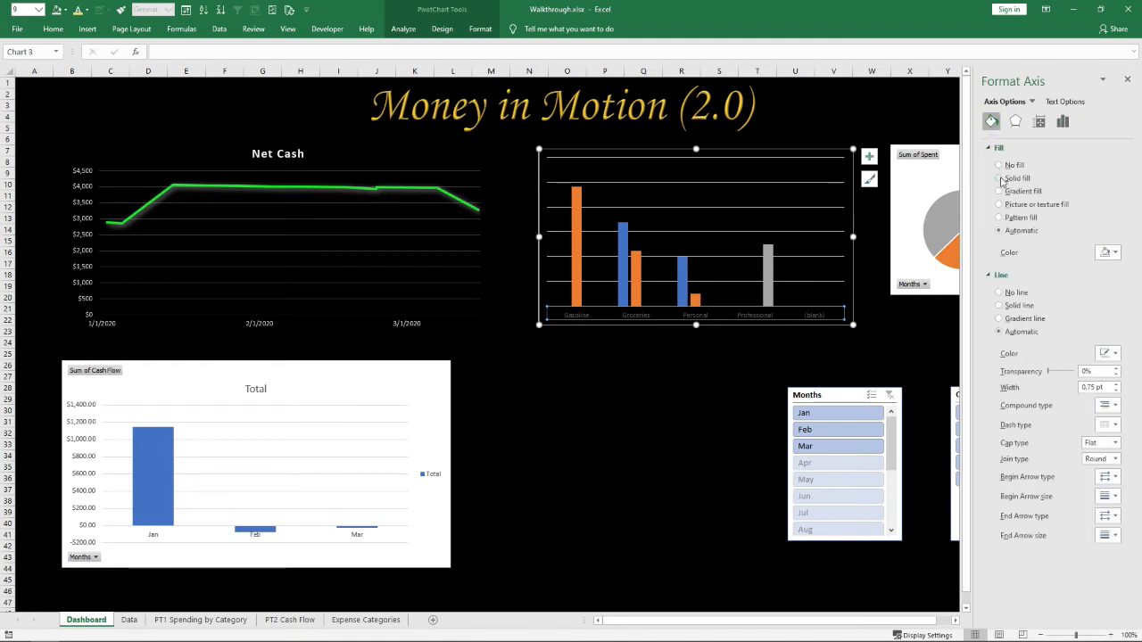
pyautogui.click(1066, 100)
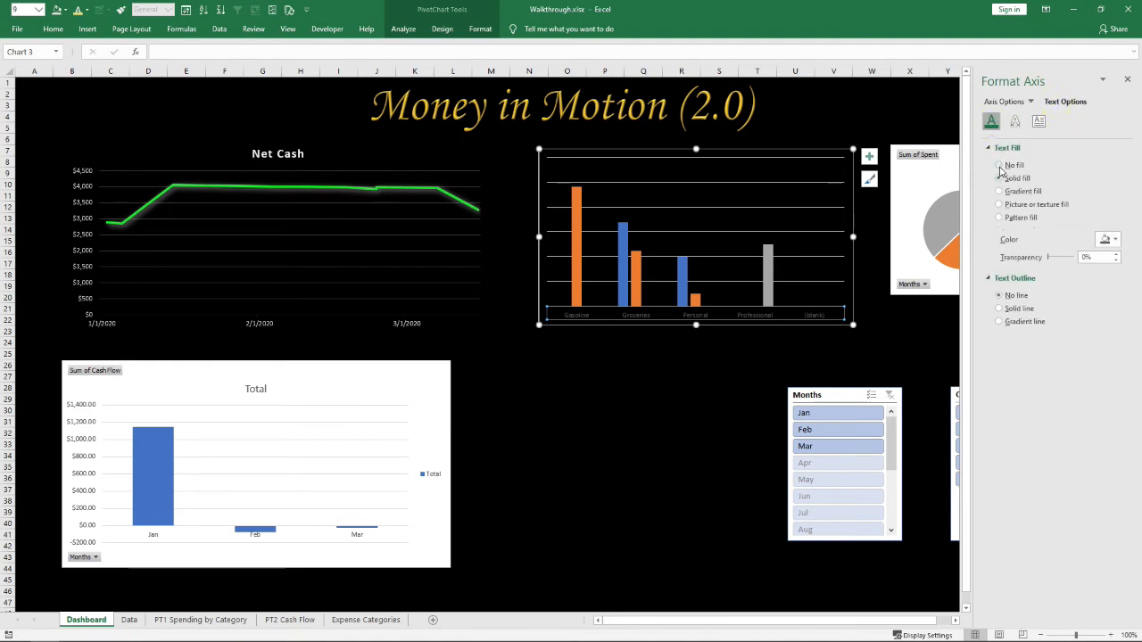
pyautogui.click(1111, 240)
pyautogui.click(1046, 269)
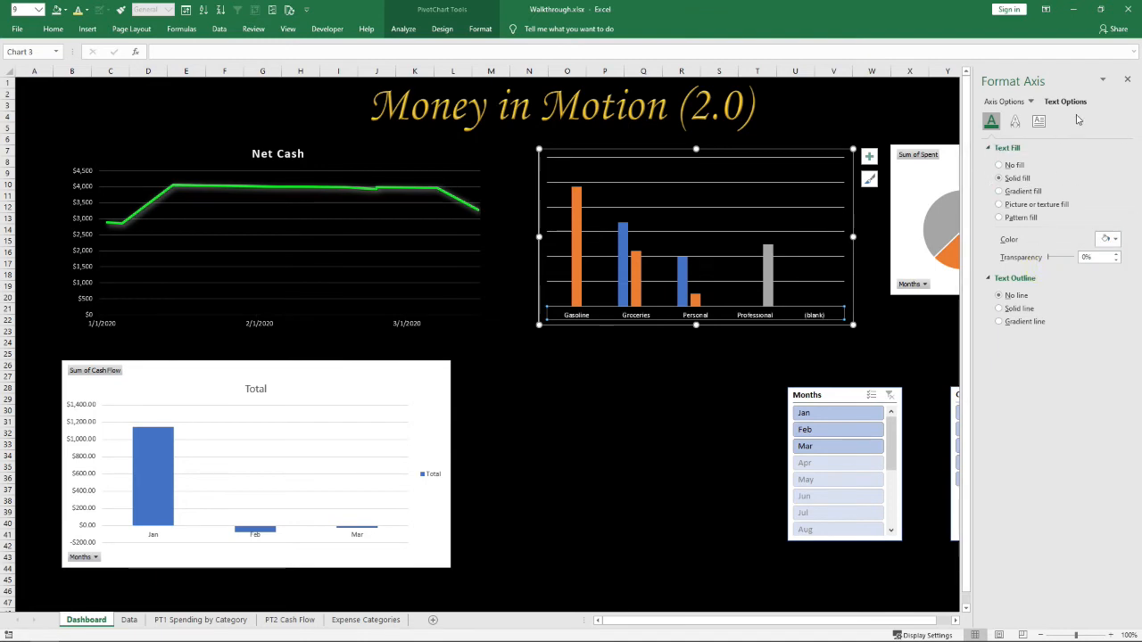
pyautogui.click(1126, 80)
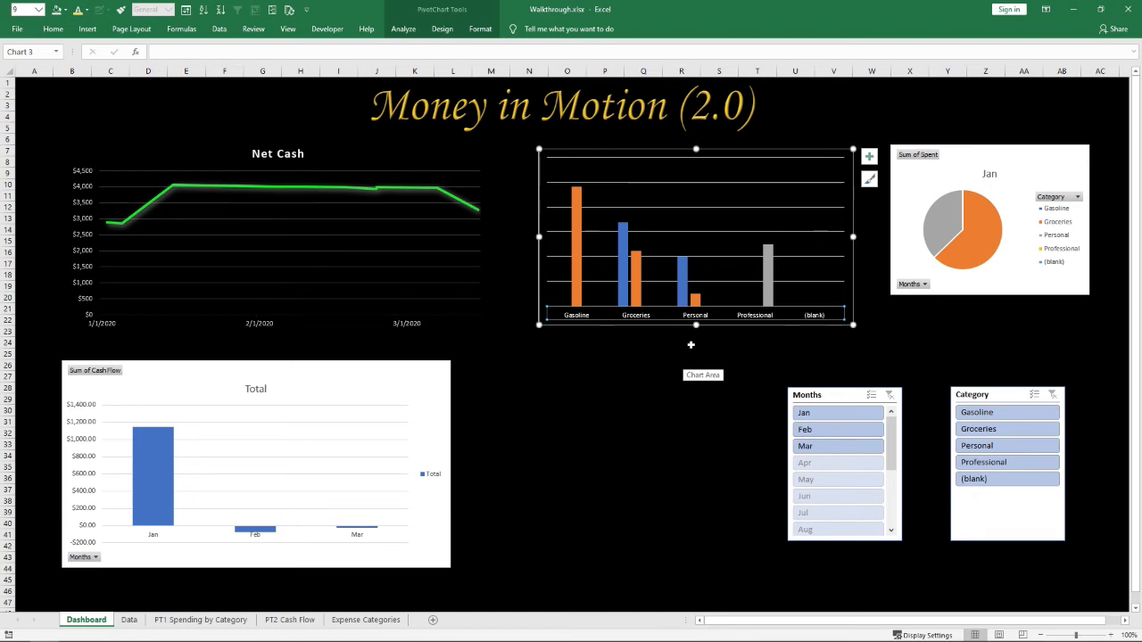
# Try filtering the dashboard to Jan with the Months slicer, and clear the filter
pyautogui.click(807, 414)
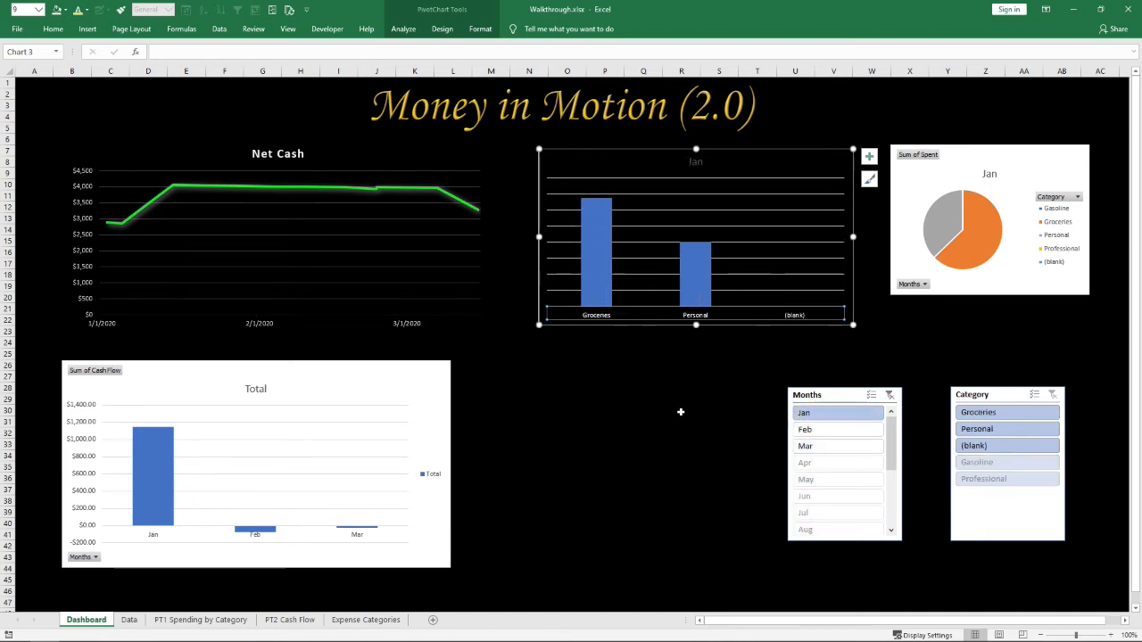
pyautogui.click(698, 264)
pyautogui.click(889, 394)
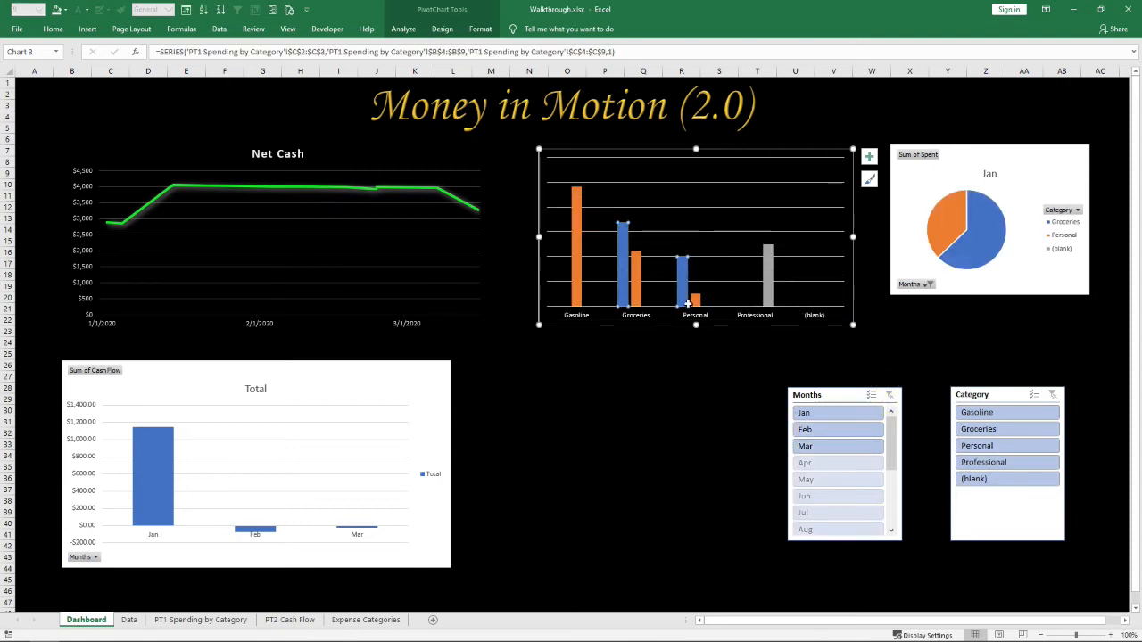
pyautogui.click(769, 282)
pyautogui.click(695, 299)
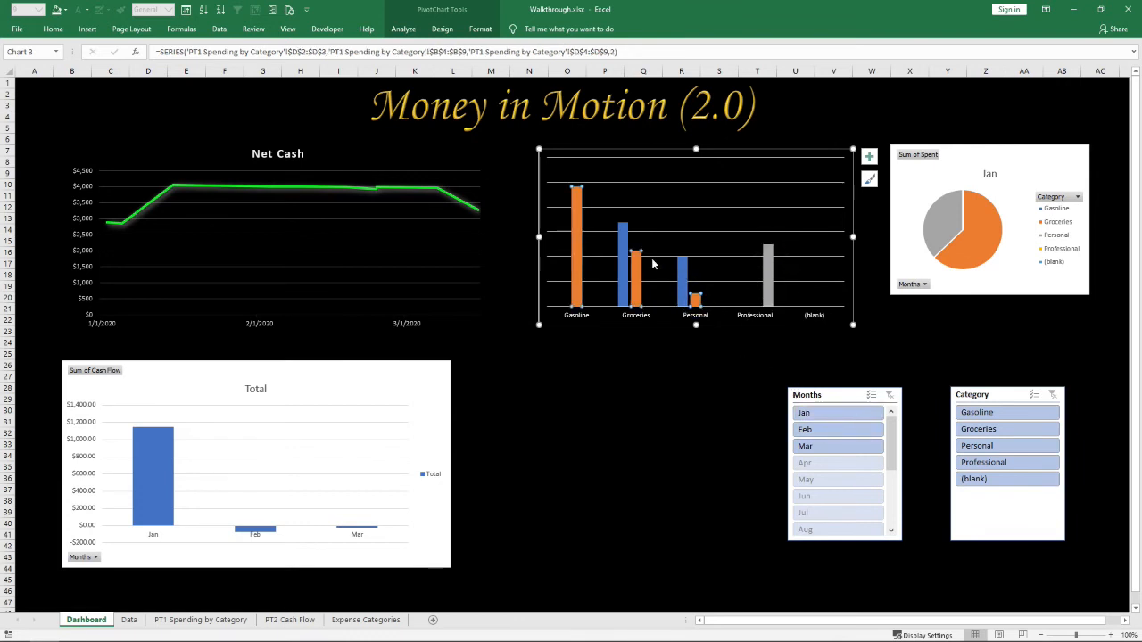
pyautogui.click(809, 396)
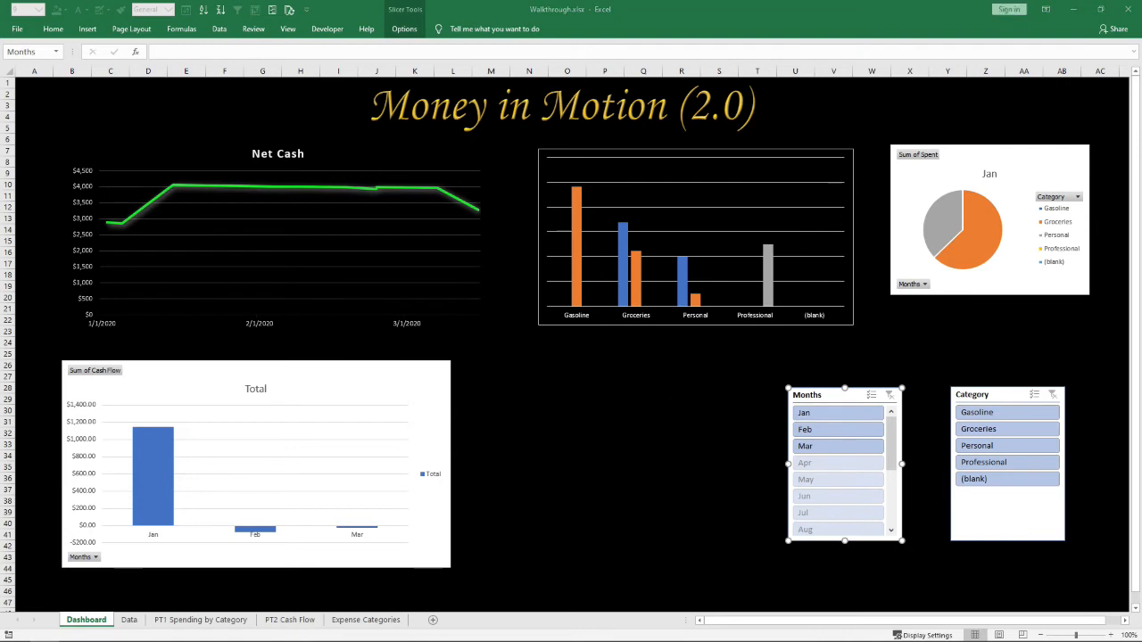
# Set the spending column chart's chart area to No Outline
pyautogui.click(688, 178)
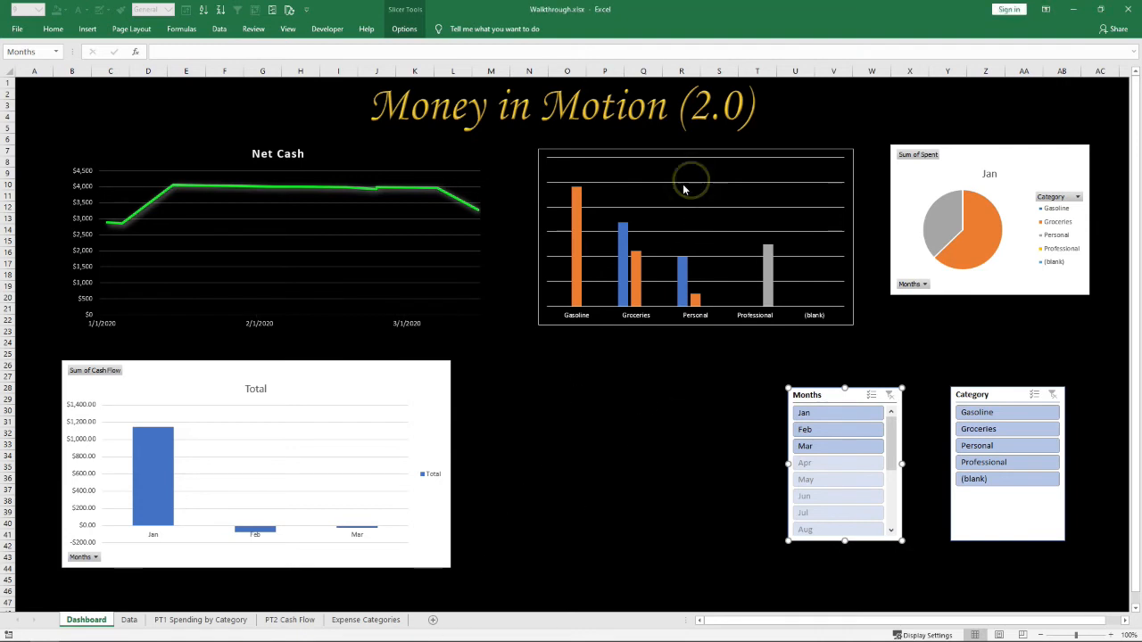
pyautogui.click(669, 198)
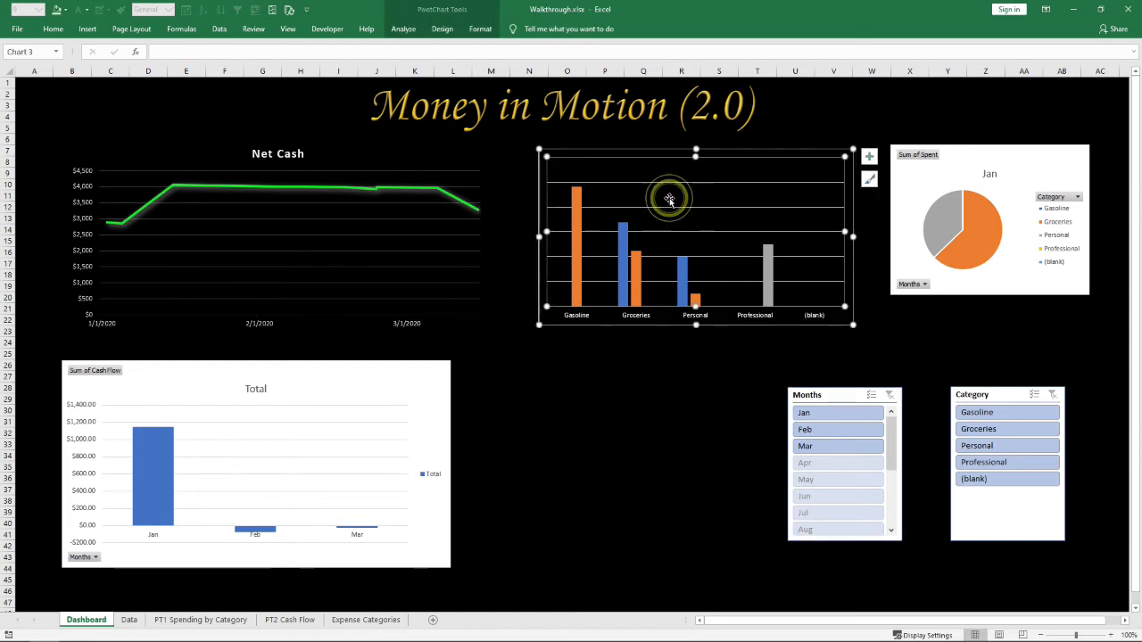
pyautogui.rightClick(616, 150)
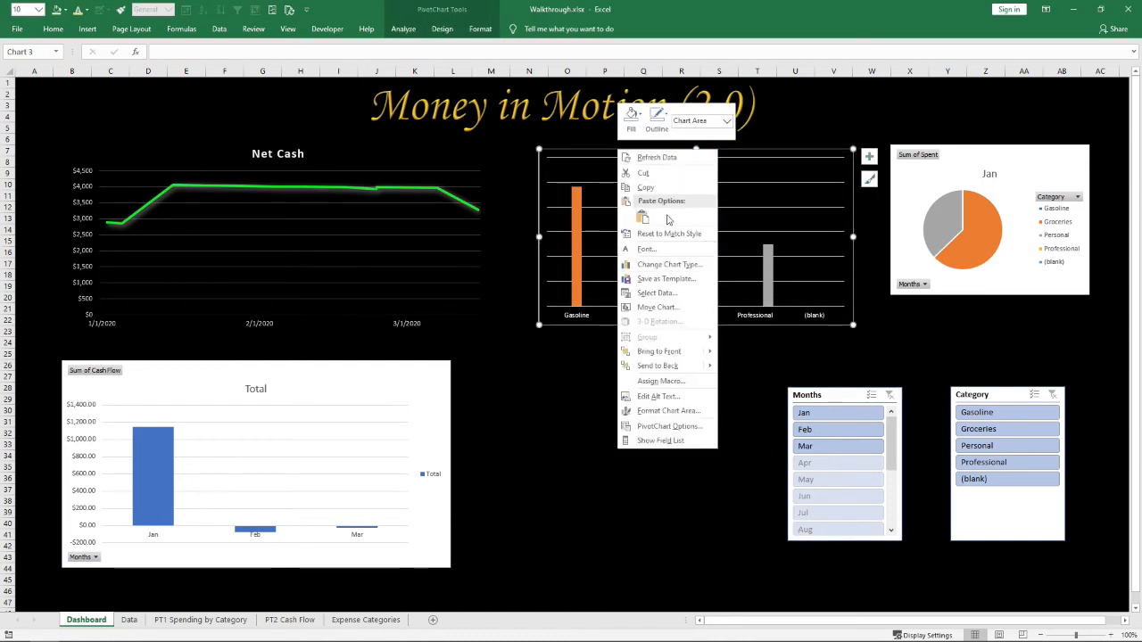
pyautogui.click(657, 119)
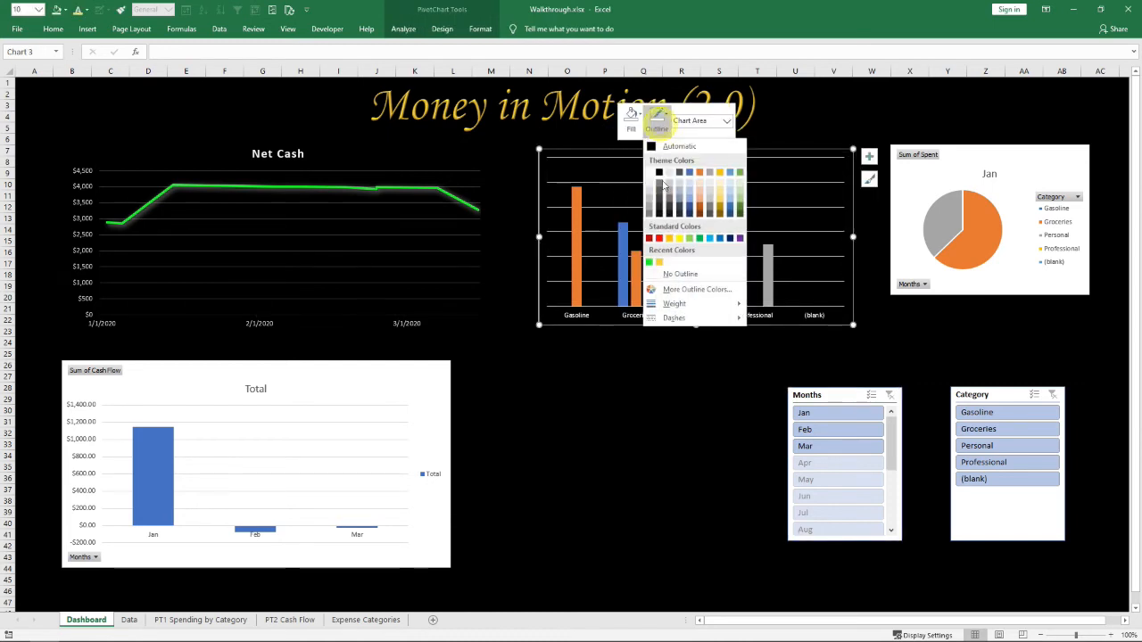
pyautogui.click(659, 274)
# Add the vertical value axis back to the spending column chart
pyautogui.click(648, 182)
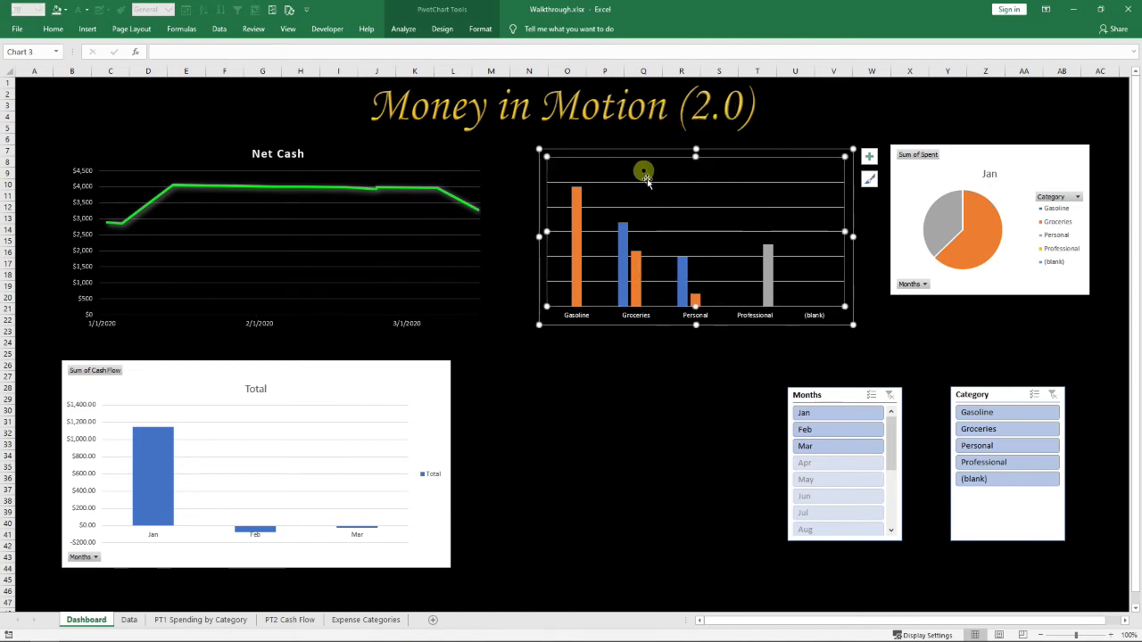
pyautogui.rightClick(647, 184)
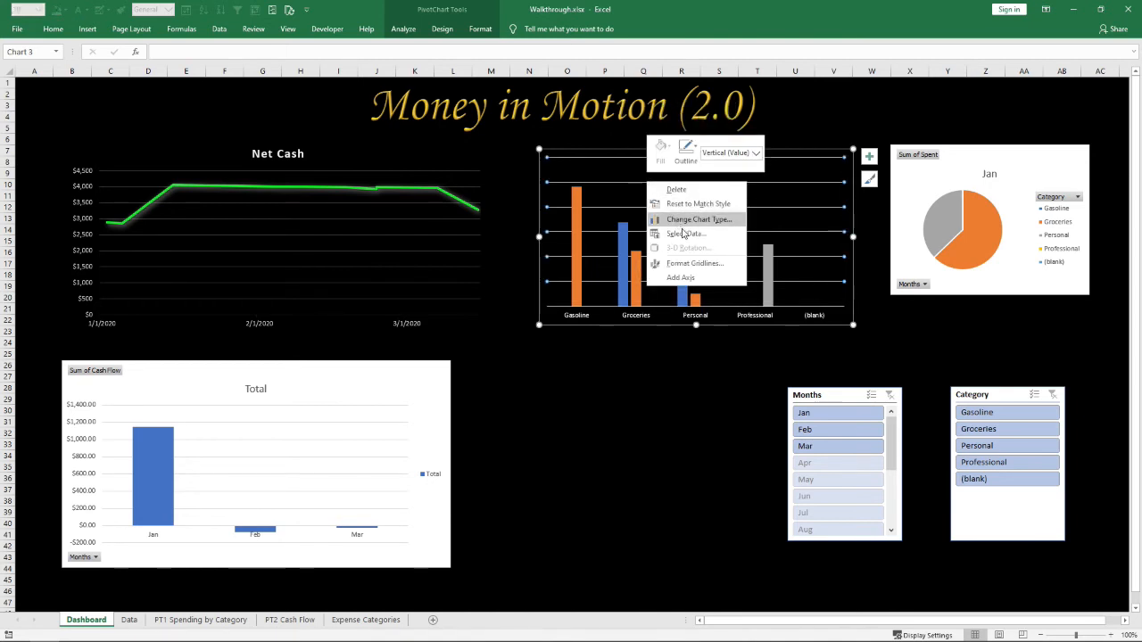
pyautogui.click(683, 278)
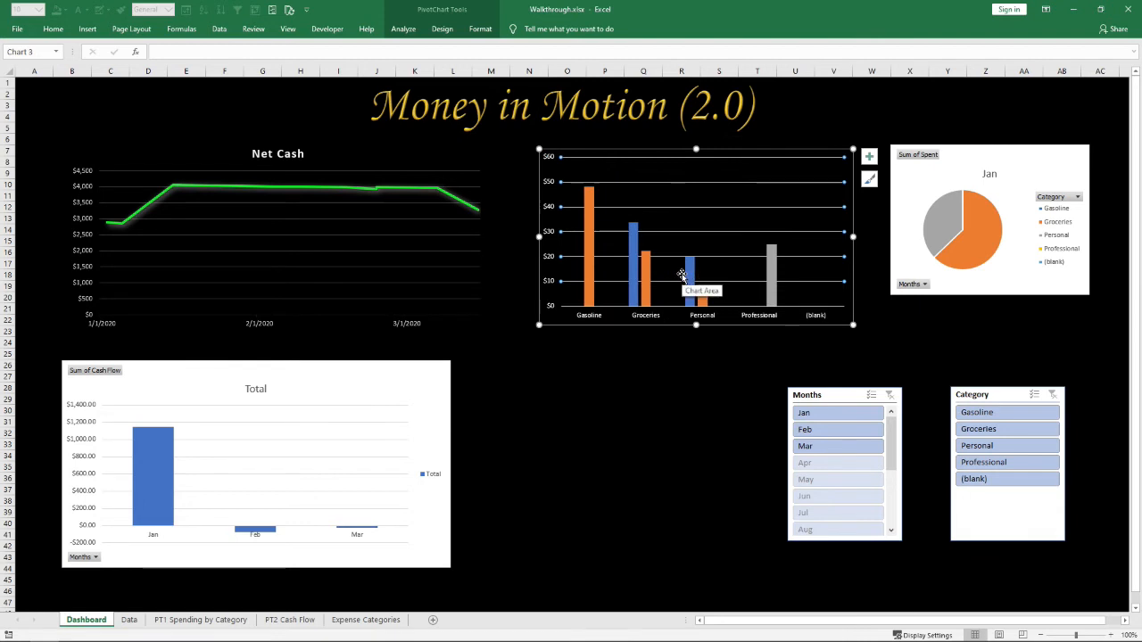
# Undo the last addition of the vertical value axis to the spending column chart
pyautogui.hotkey('ctrl', 'z')
# Format the spending column chart's major gridlines as solid white lines with about 69% transparency
pyautogui.rightClick(681, 205)
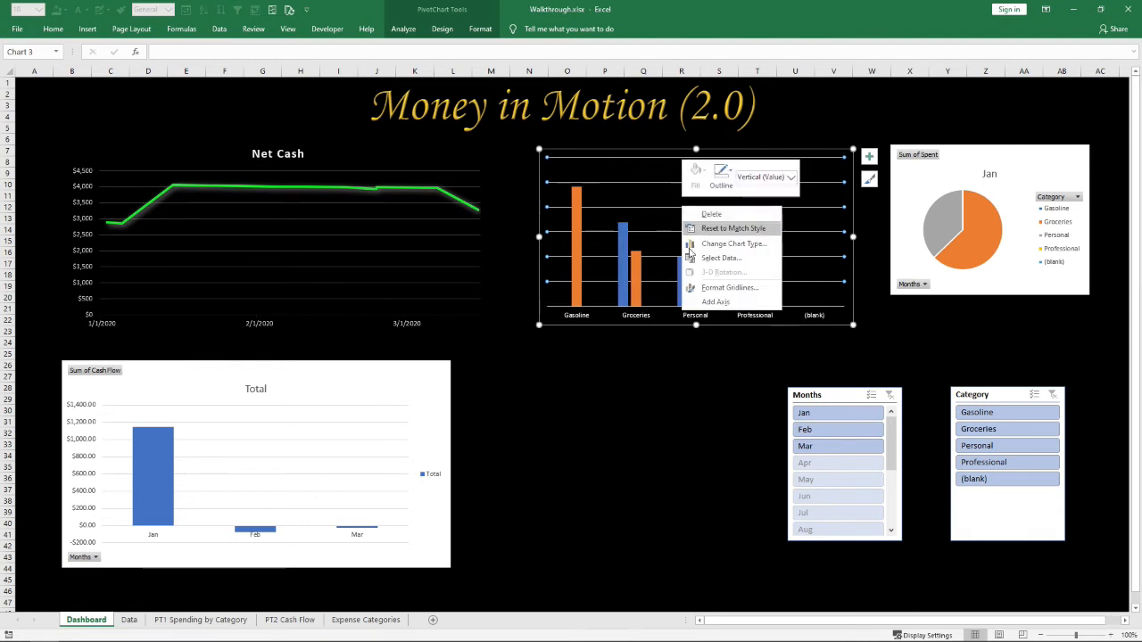
pyautogui.click(705, 289)
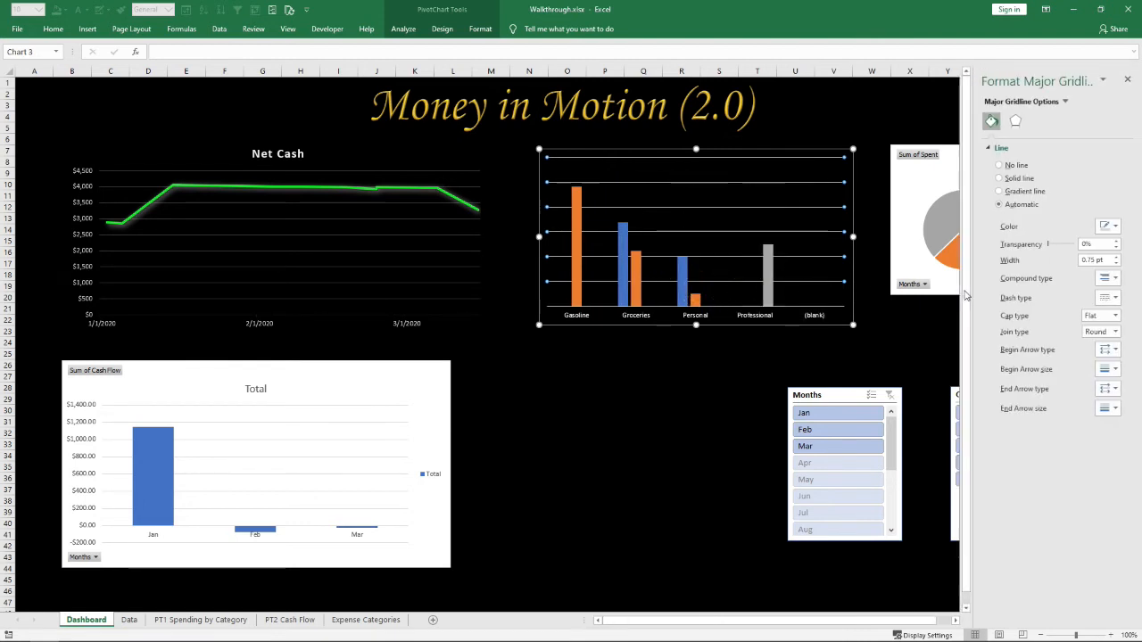
pyautogui.moveTo(1051, 245); pyautogui.dragTo(1061, 248)
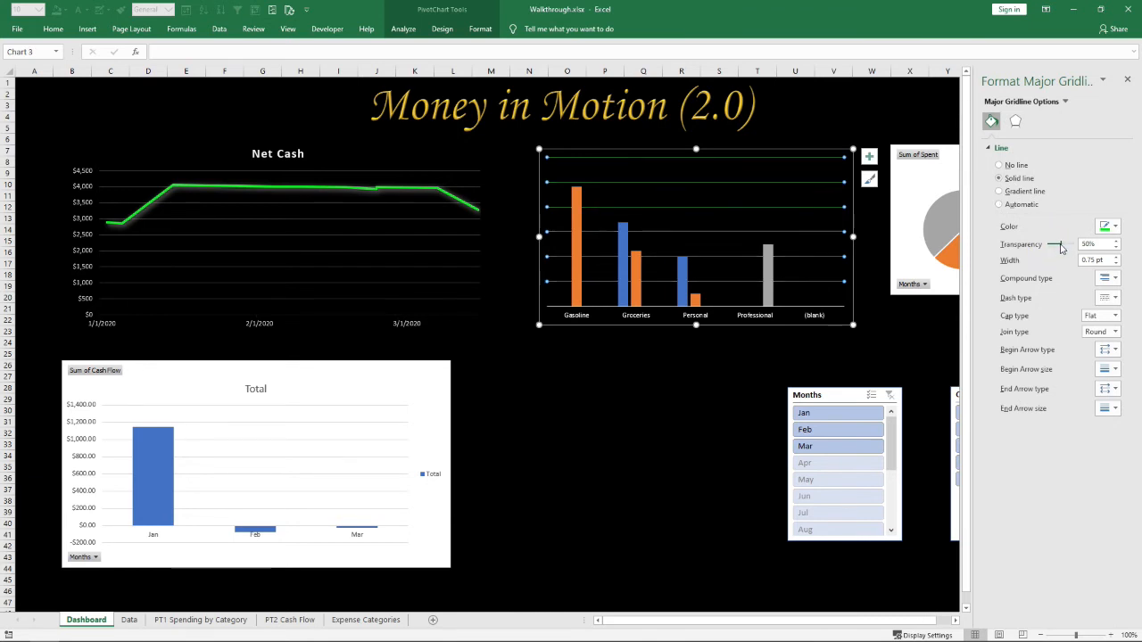
pyautogui.click(1114, 226)
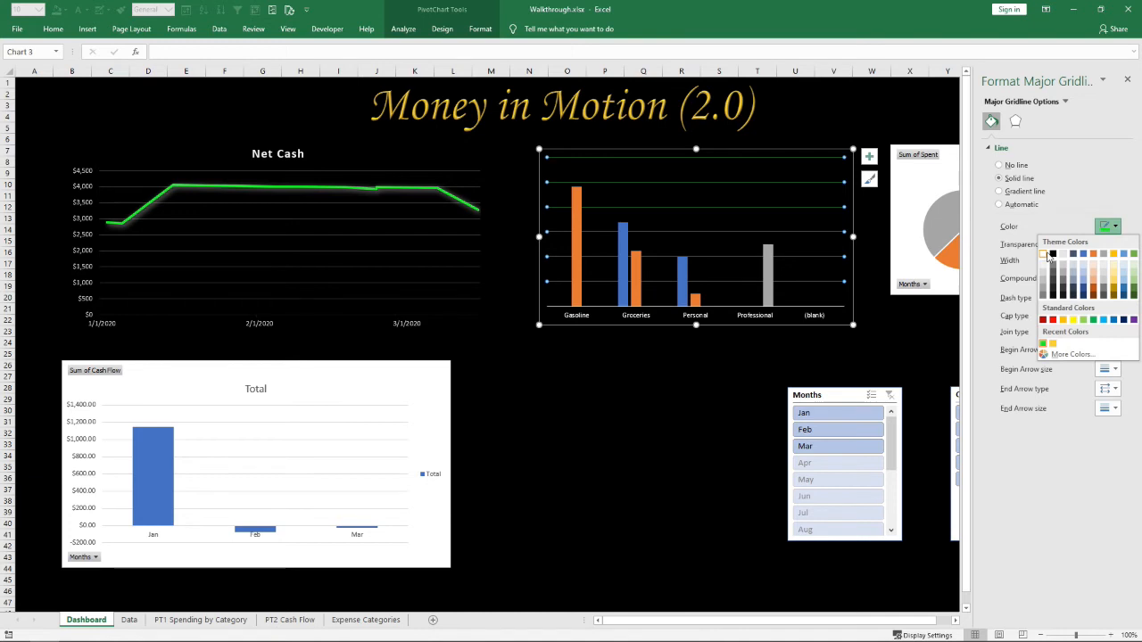
pyautogui.click(1047, 257)
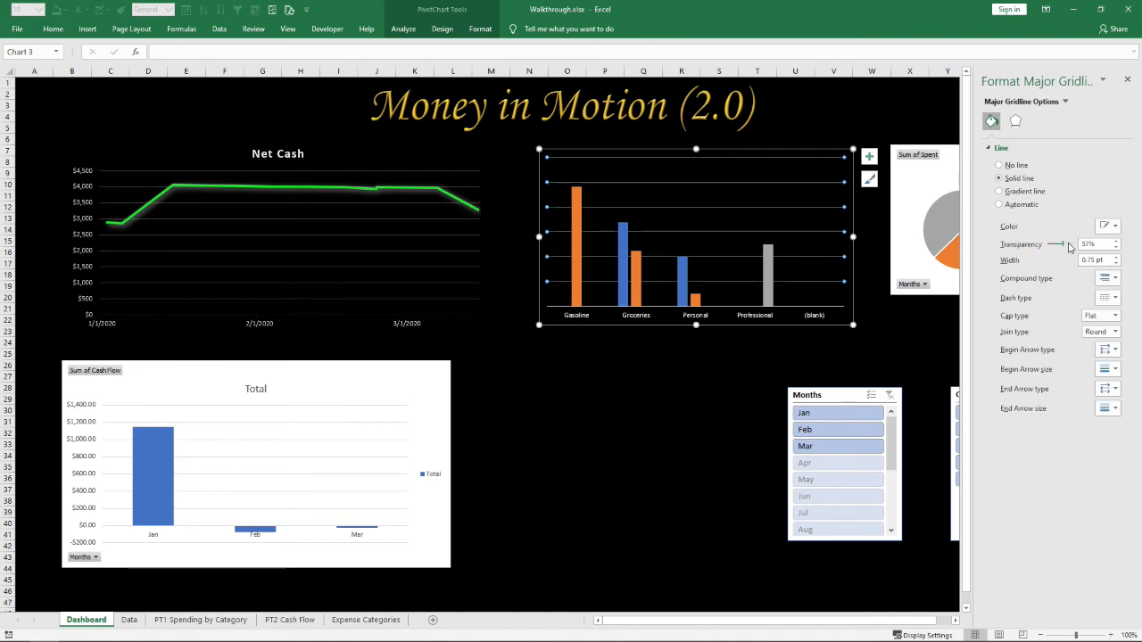
pyautogui.moveTo(1064, 247); pyautogui.dragTo(1068, 247)
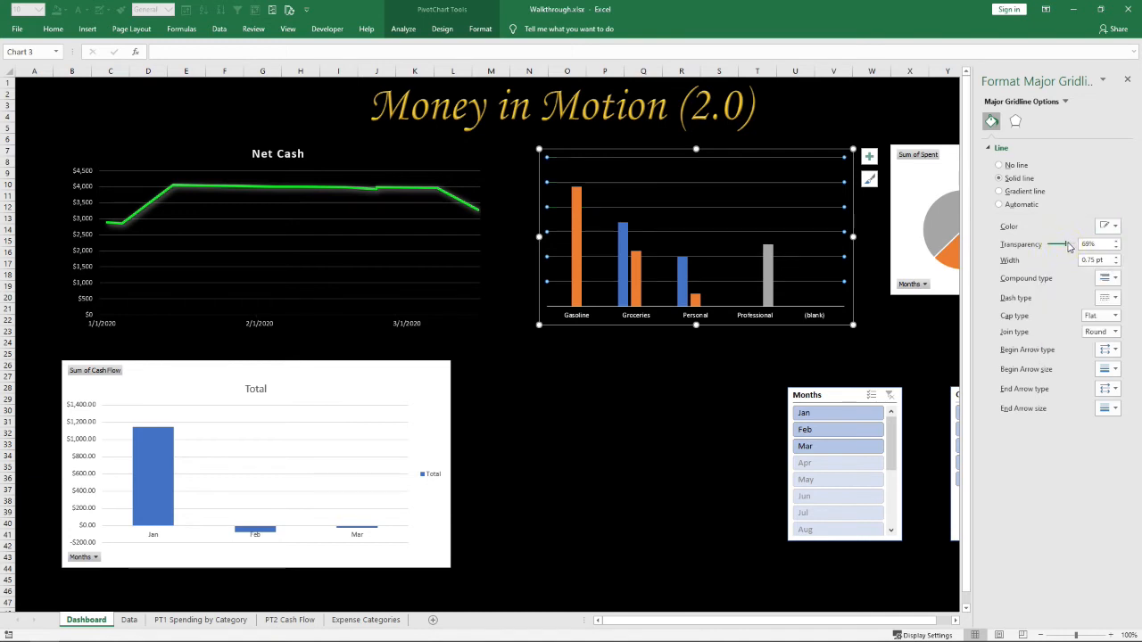
pyautogui.click(1115, 242)
# Remove the major gridlines from the spending column chart
pyautogui.click(688, 213)
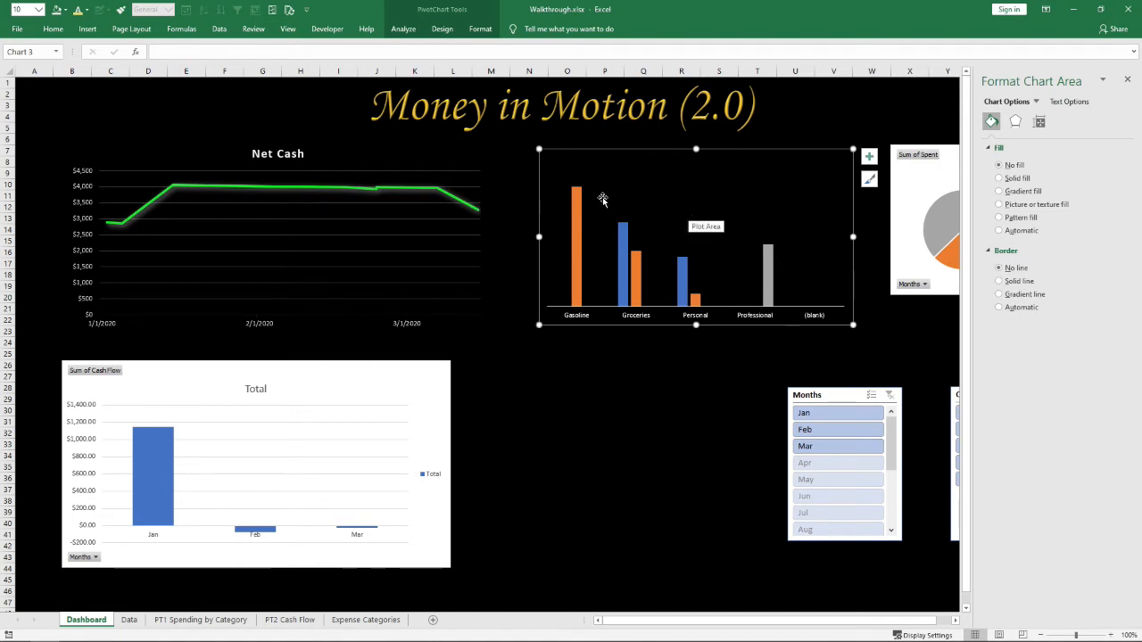
# Examine the fill, border and effects settings of the spending column chart's data series and plot area, and close the formatting pane
pyautogui.click(575, 205)
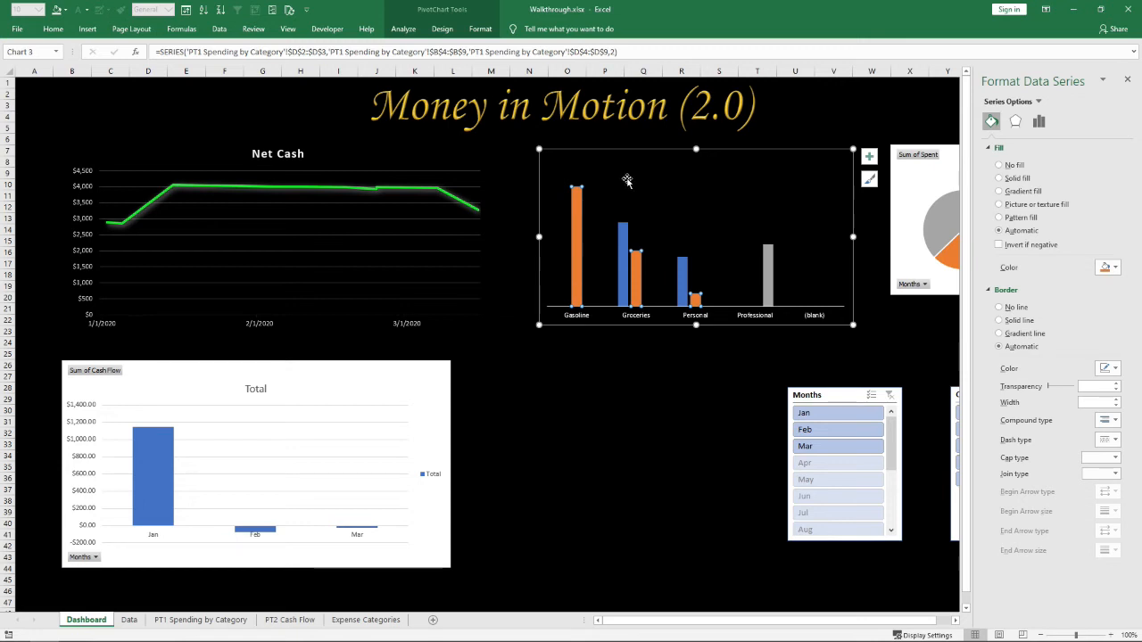
pyautogui.click(625, 250)
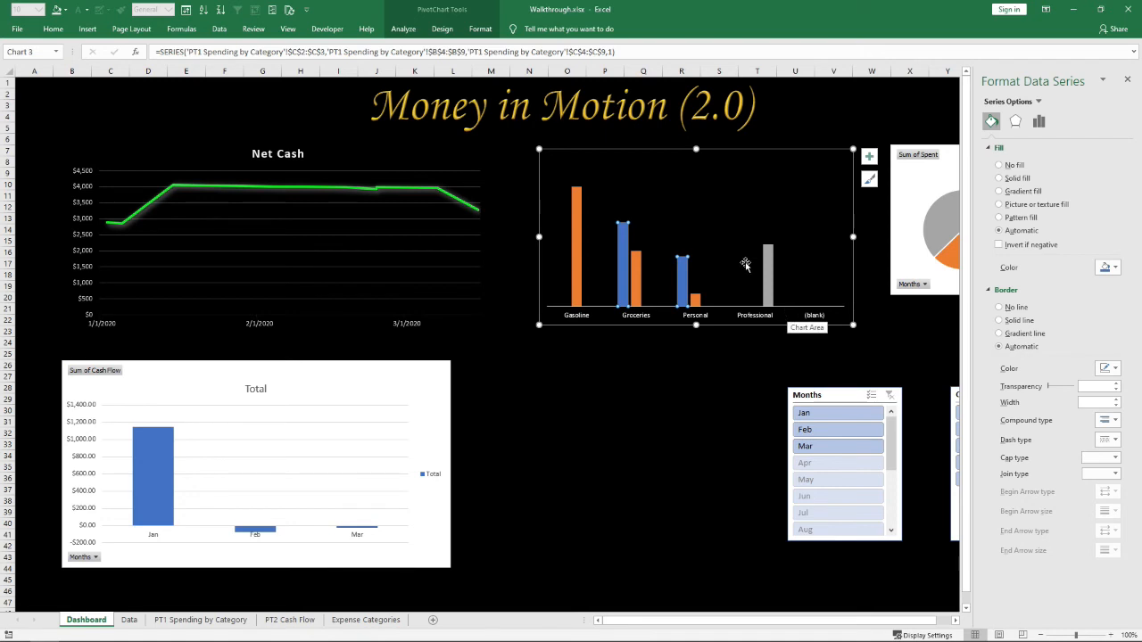
pyautogui.click(688, 219)
pyautogui.rightClick(668, 210)
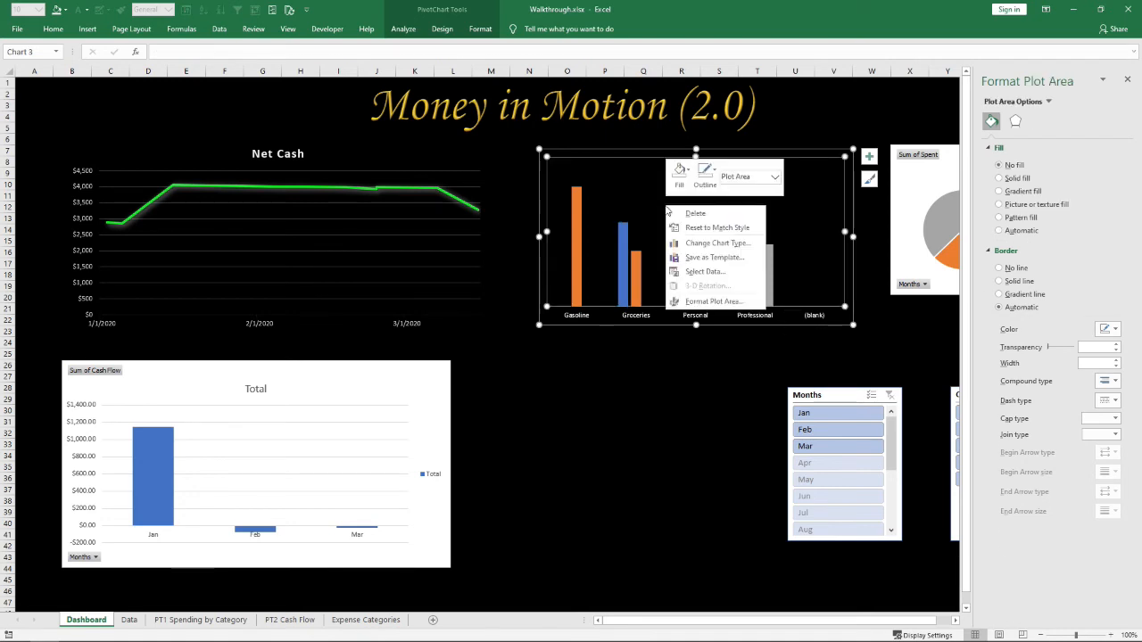
pyautogui.click(705, 301)
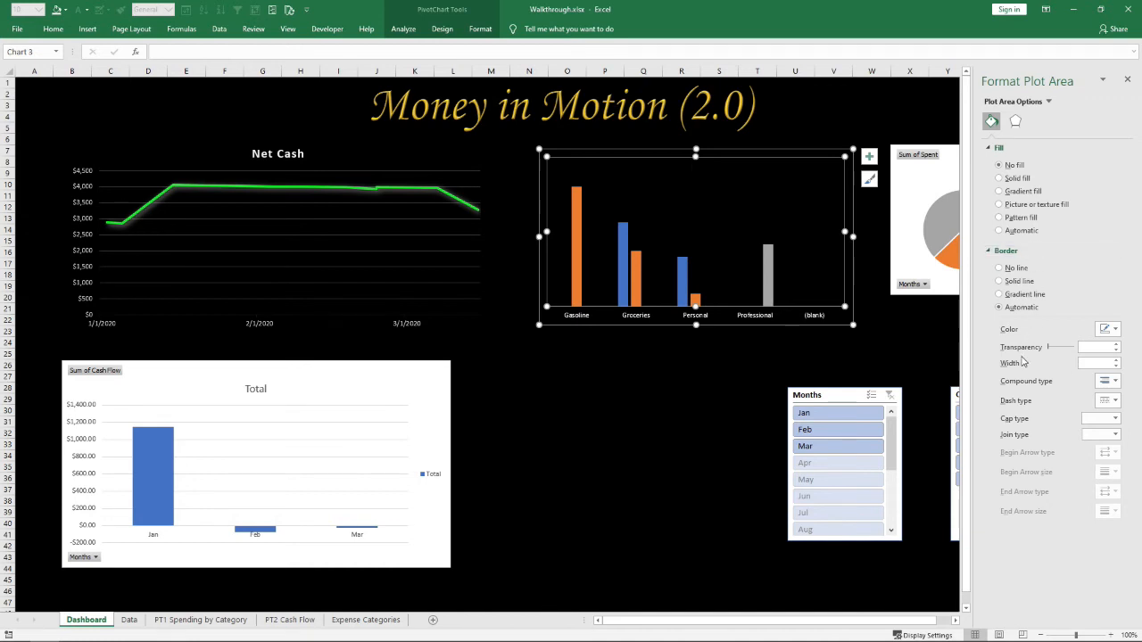
pyautogui.click(1015, 121)
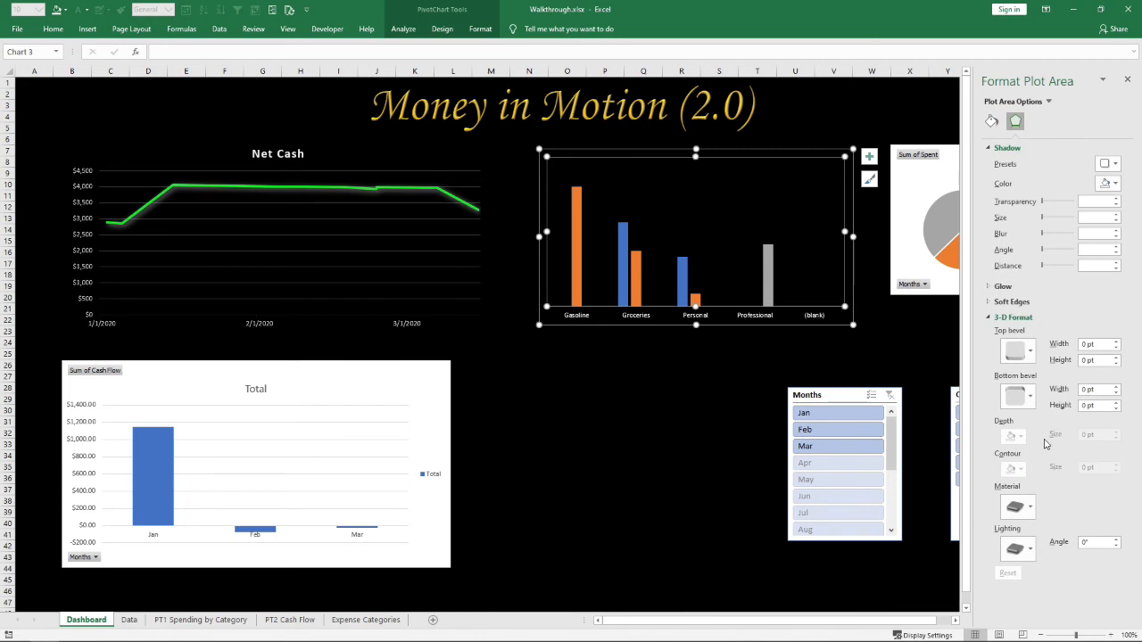
pyautogui.click(991, 120)
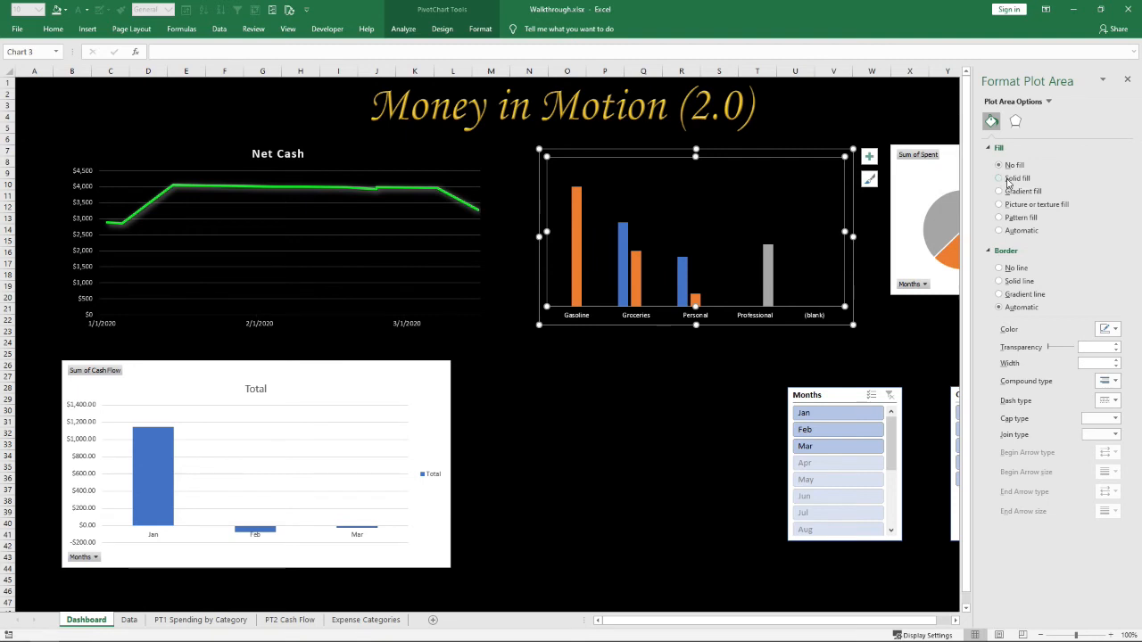
pyautogui.click(1048, 102)
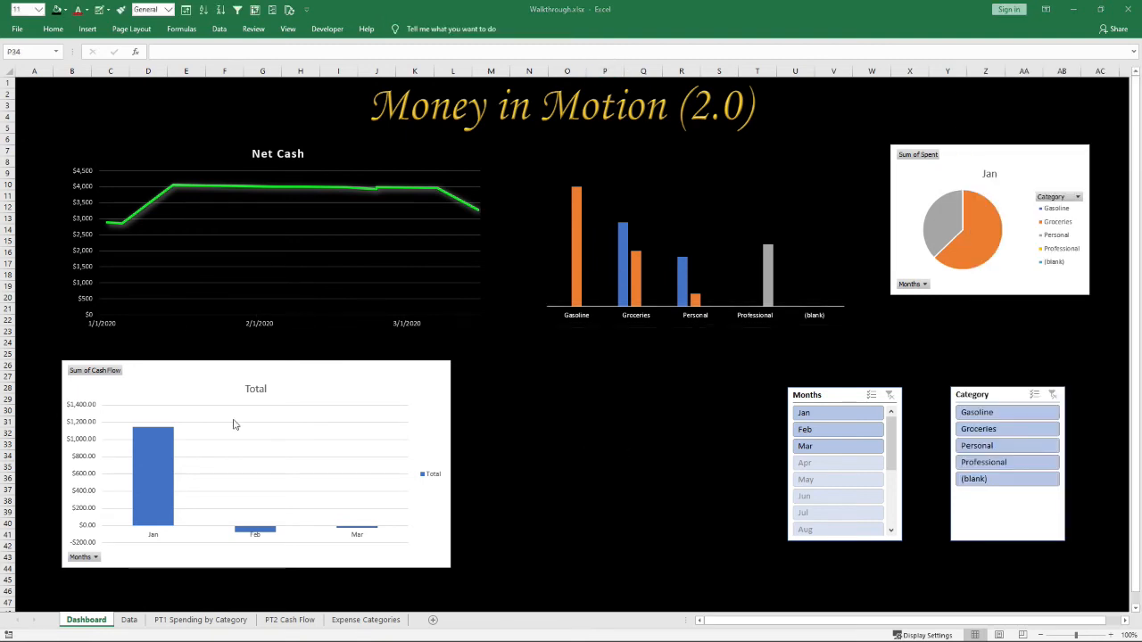
# Add data labels to the columns of the spending column chart
pyautogui.moveTo(558, 408)
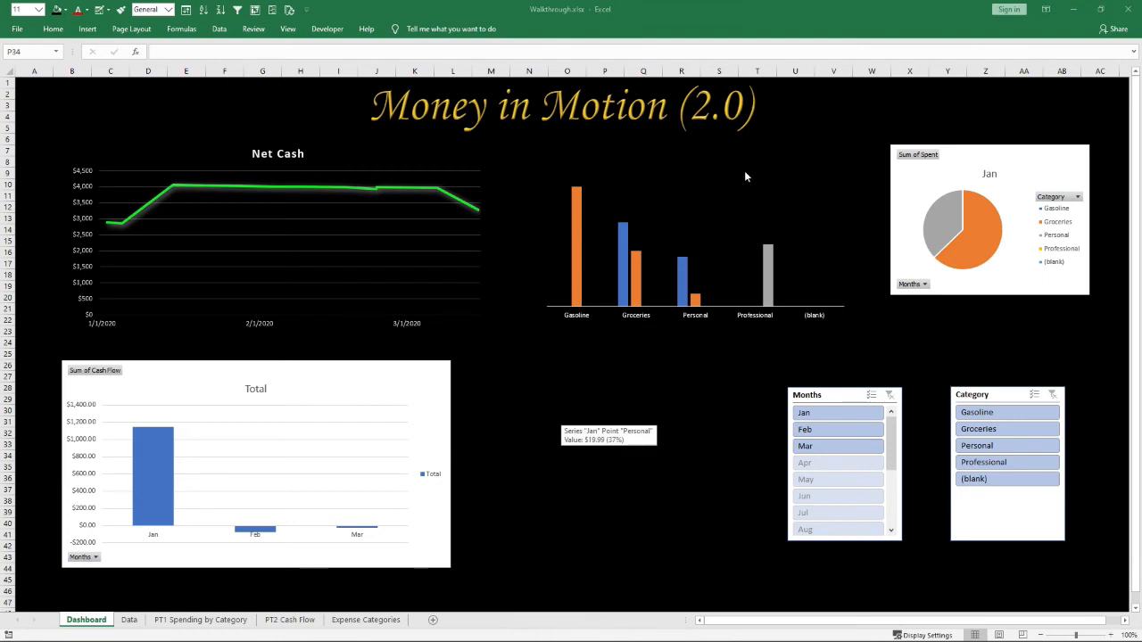
pyautogui.click(690, 195)
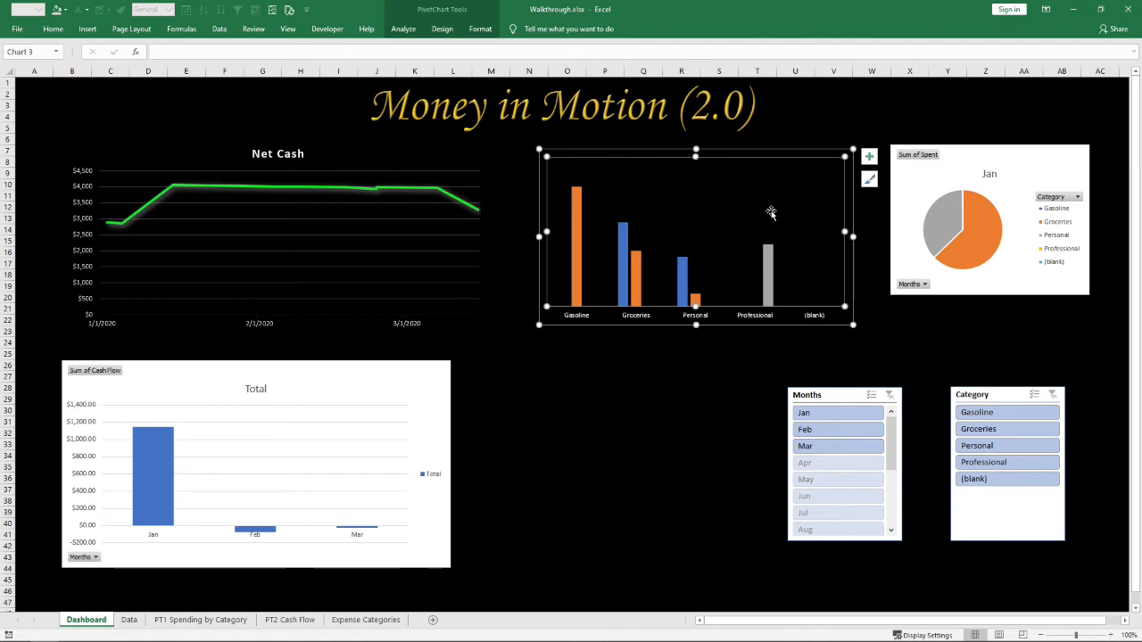
pyautogui.click(869, 156)
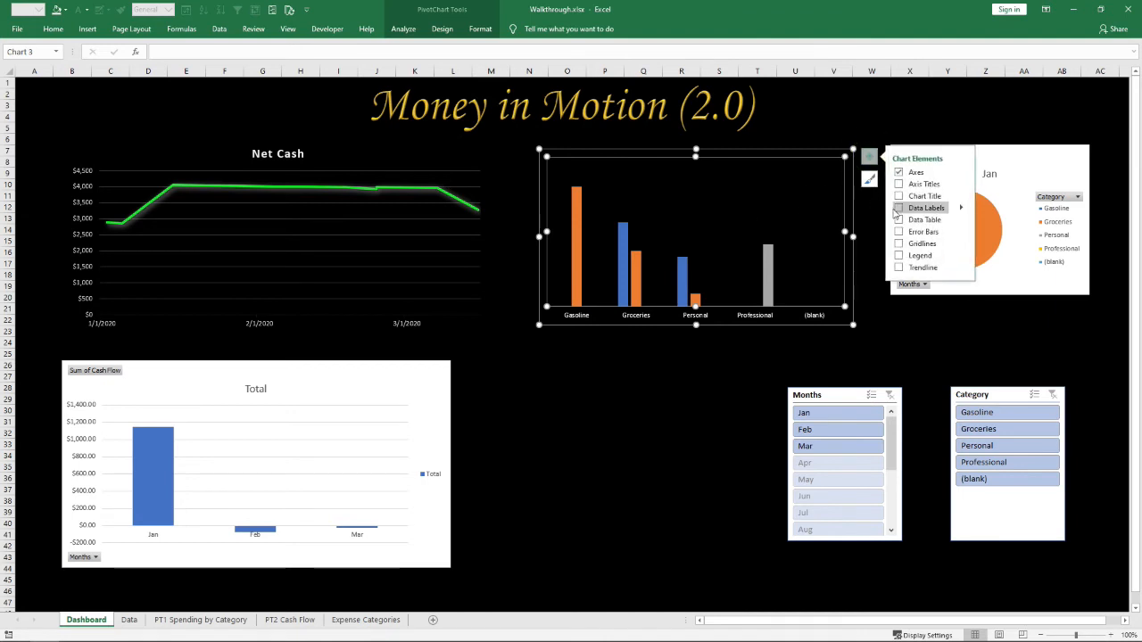
pyautogui.click(897, 208)
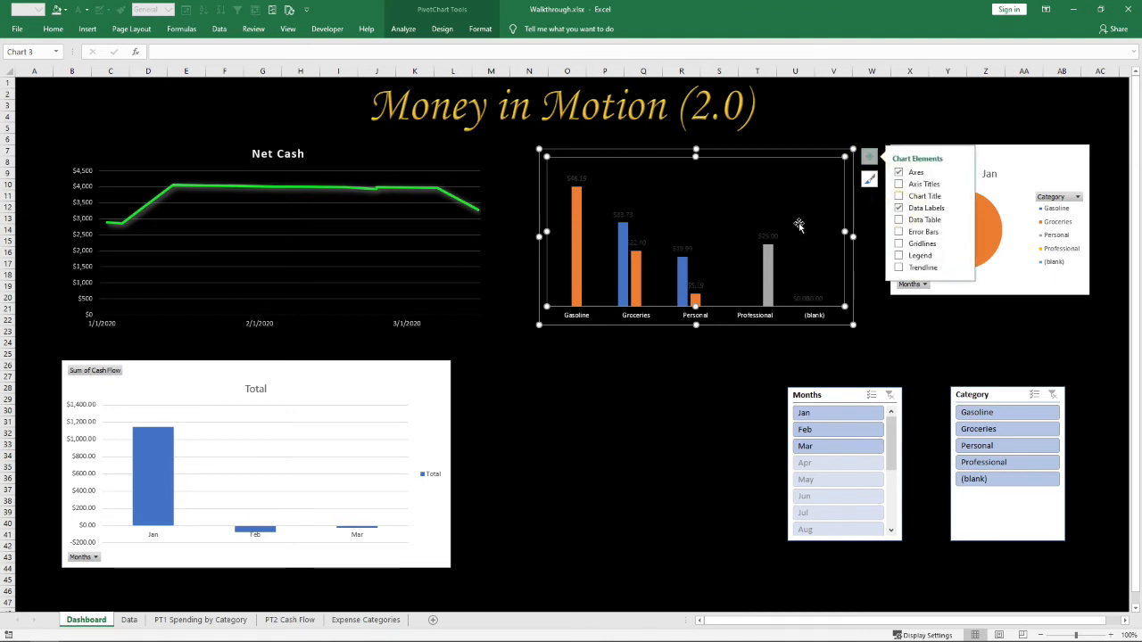
pyautogui.click(767, 235)
pyautogui.click(767, 235)
pyautogui.click(687, 251)
pyautogui.click(746, 196)
pyautogui.moveTo(960, 208)
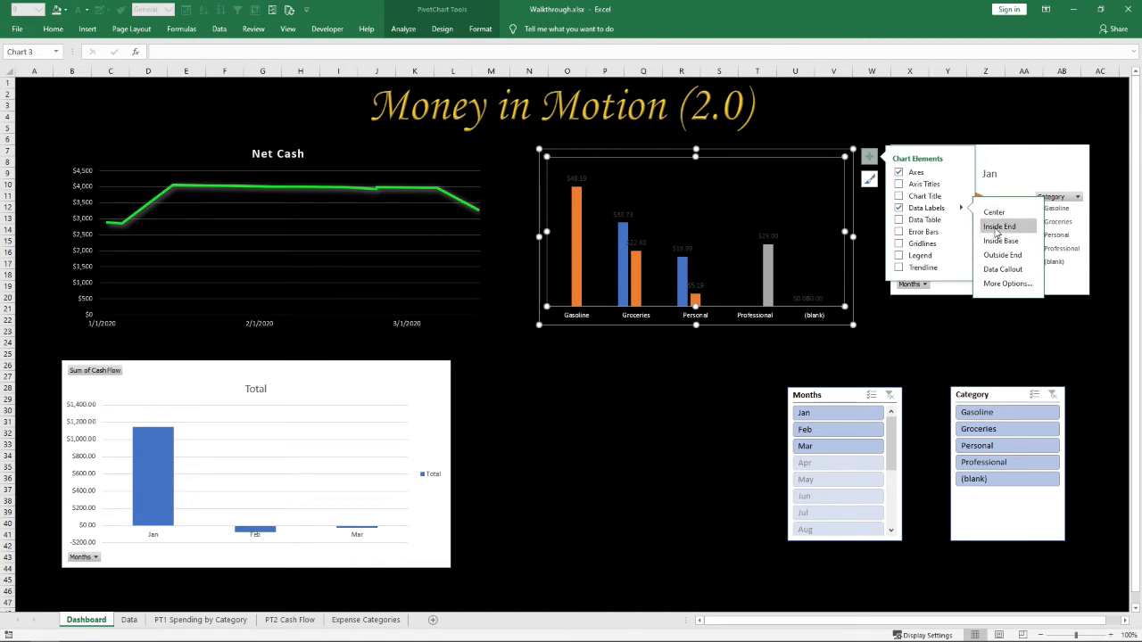
pyautogui.click(1005, 283)
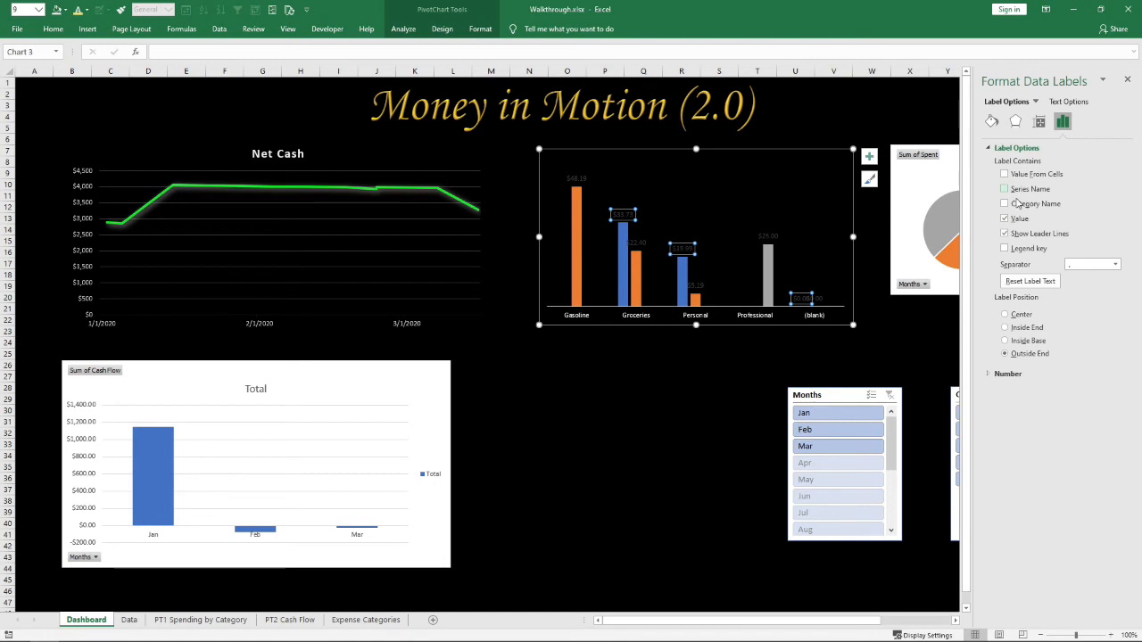
pyautogui.click(758, 347)
pyautogui.click(754, 196)
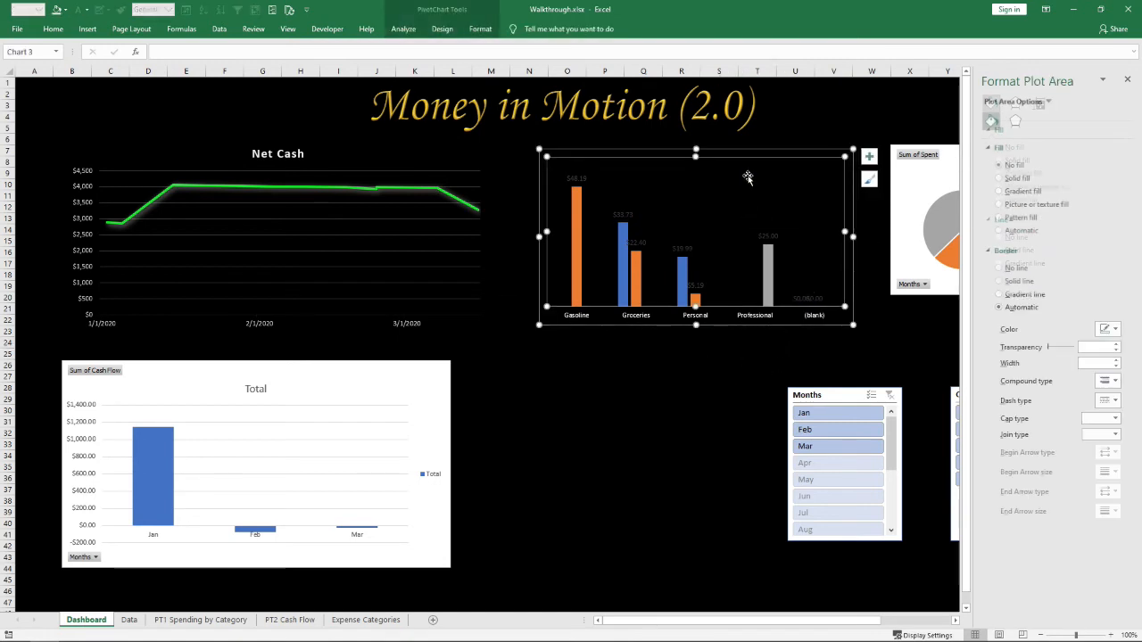
pyautogui.click(794, 148)
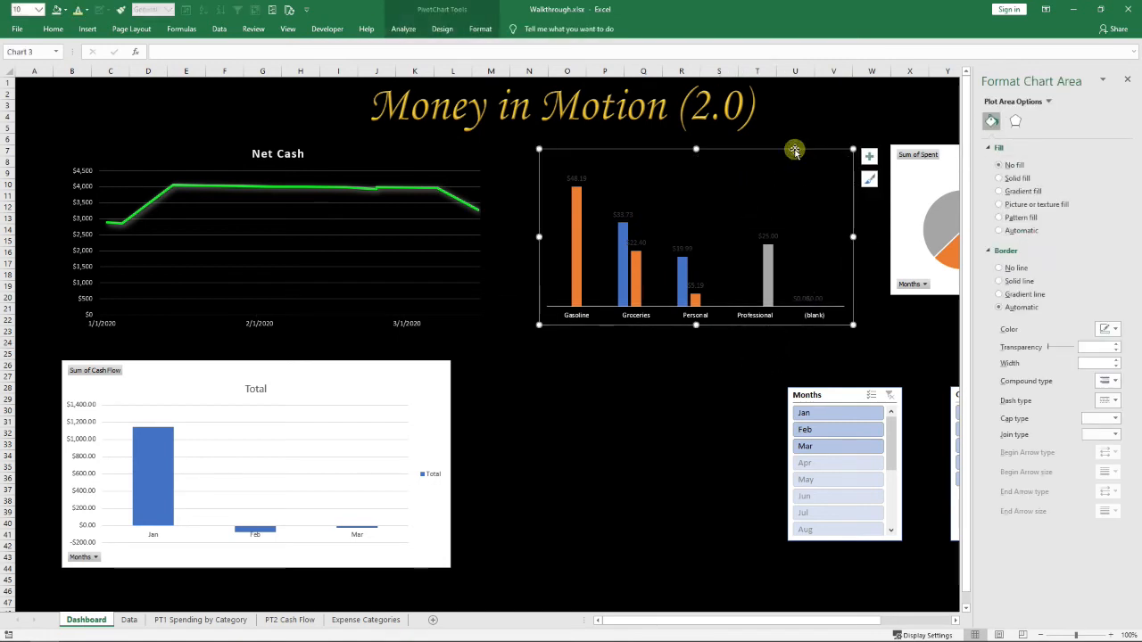
# Set the text fill of the blue series' data labels in the spending column chart to solid white
pyautogui.click(869, 156)
pyautogui.click(960, 211)
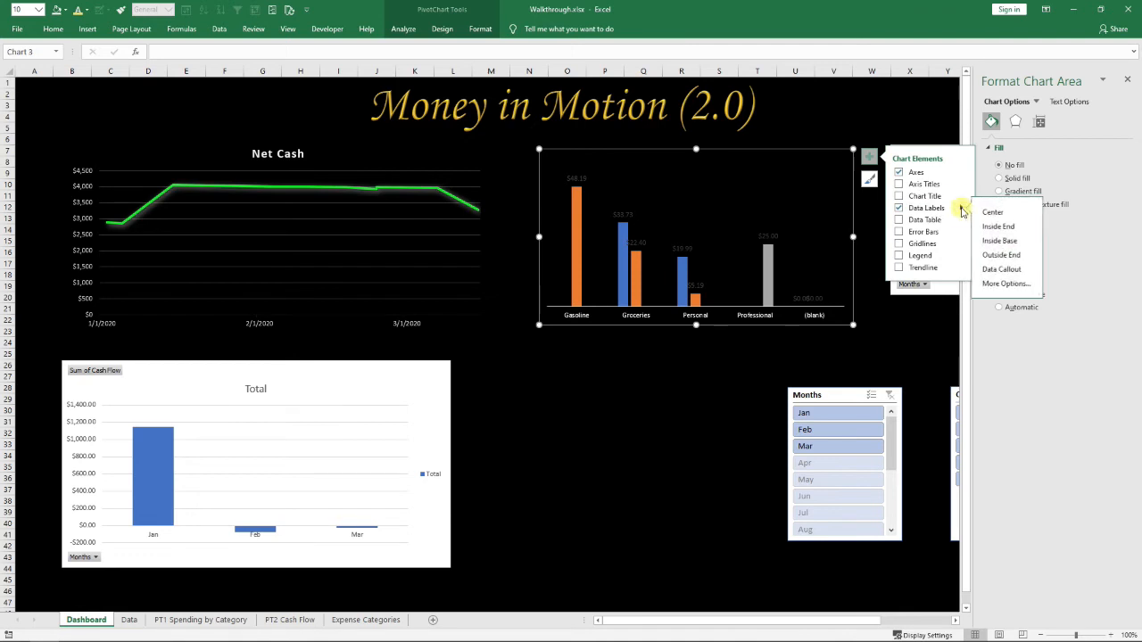
pyautogui.click(997, 284)
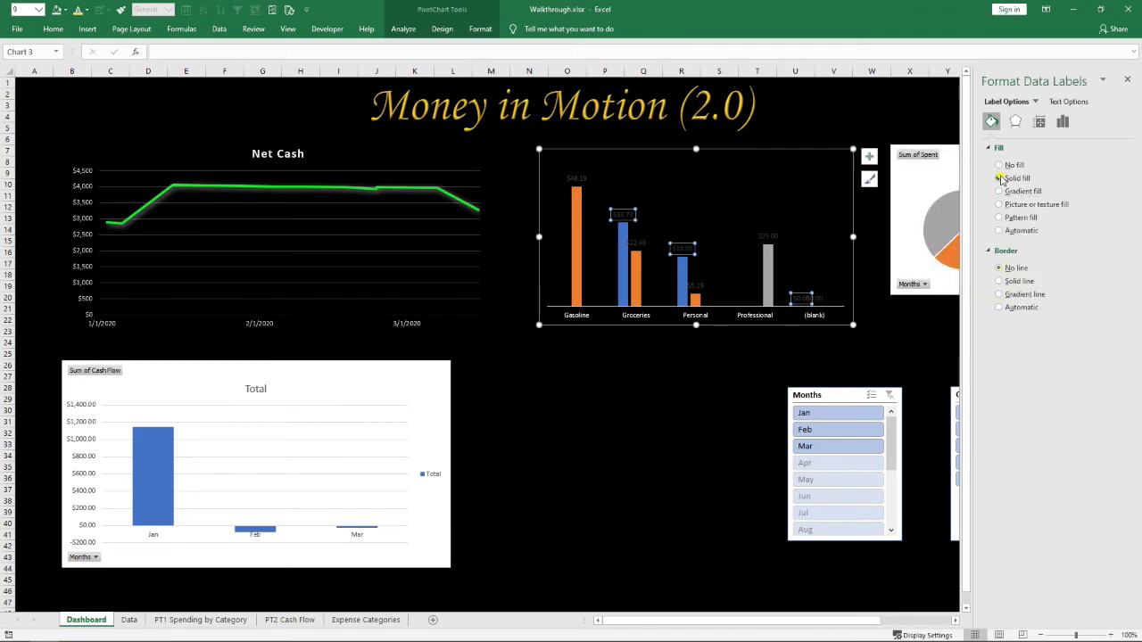
pyautogui.click(1001, 179)
pyautogui.click(1001, 168)
pyautogui.click(1069, 102)
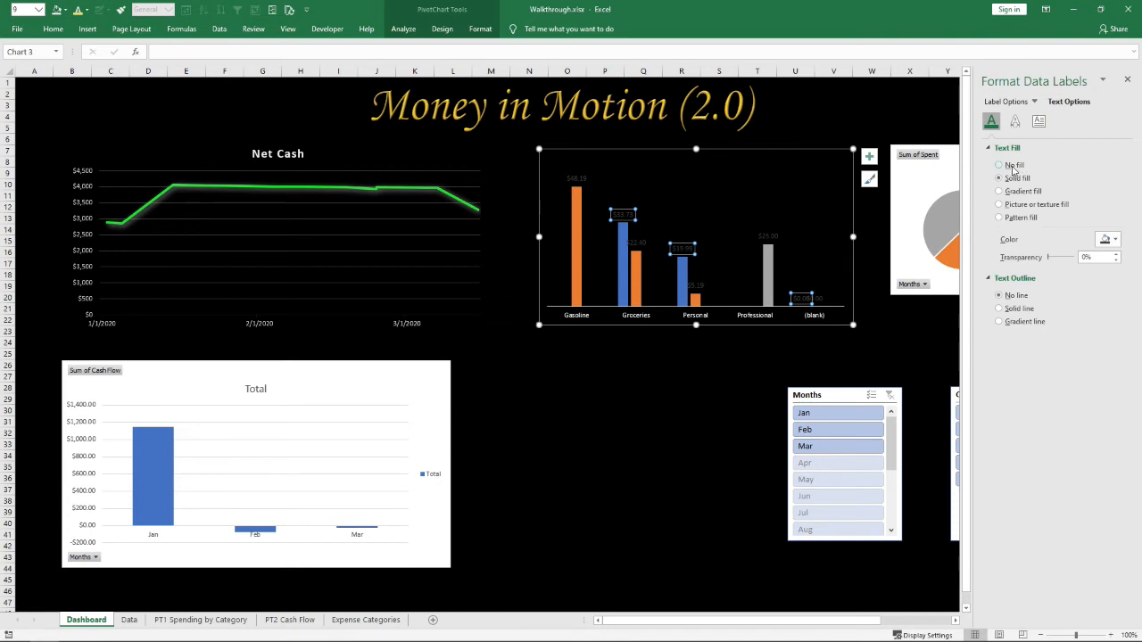
pyautogui.click(1106, 239)
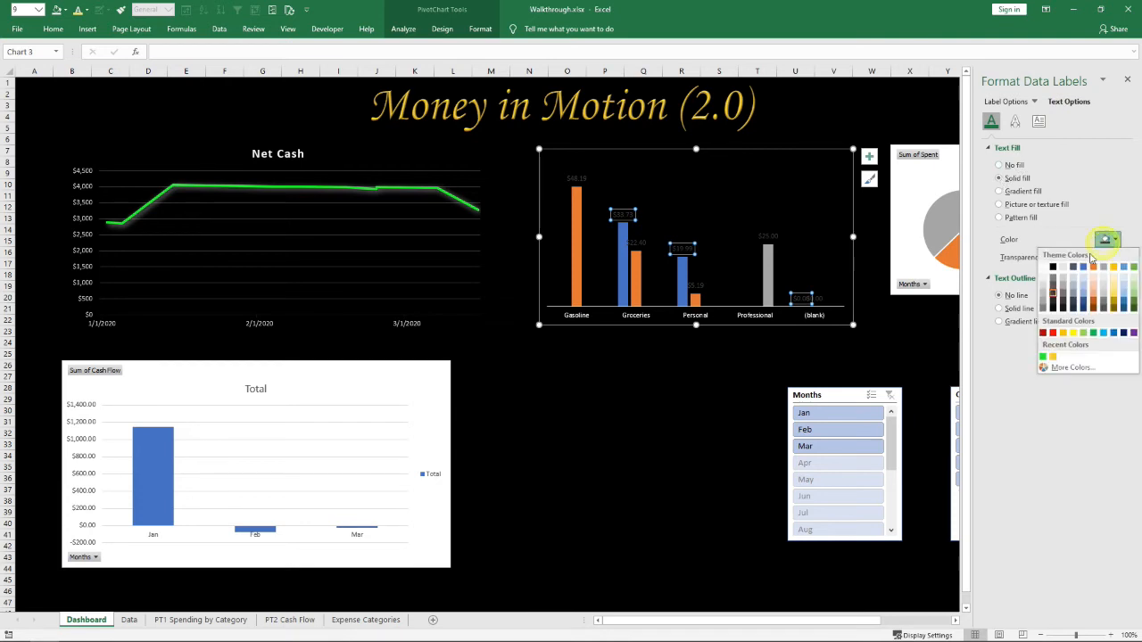
pyautogui.click(1045, 272)
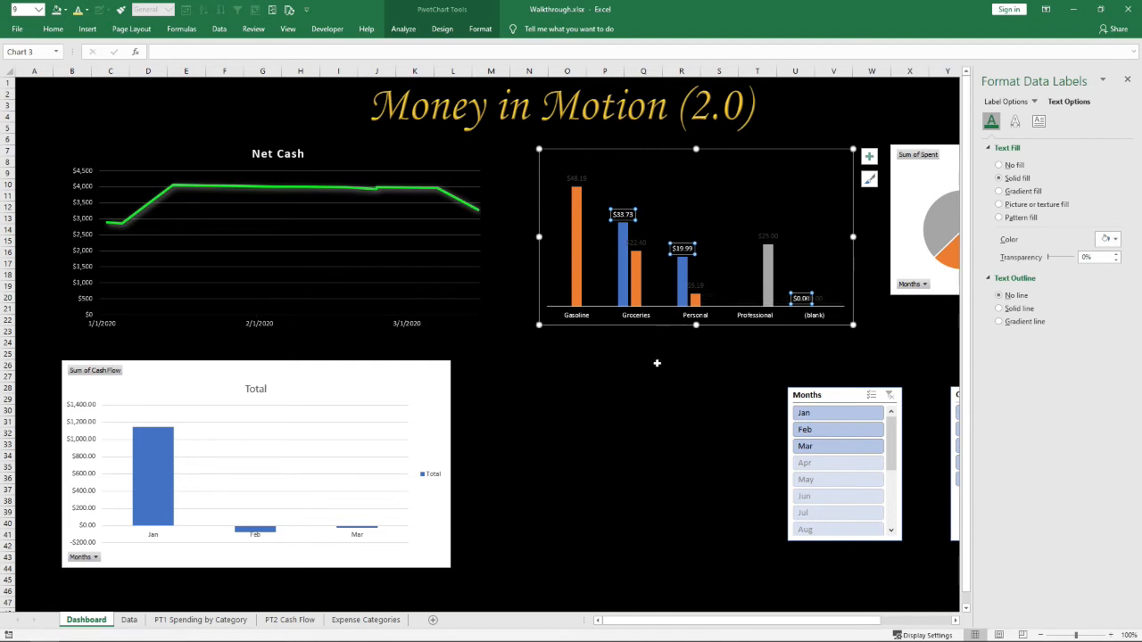
# Undo the text color change on the blue series' data labels
pyautogui.click(820, 402)
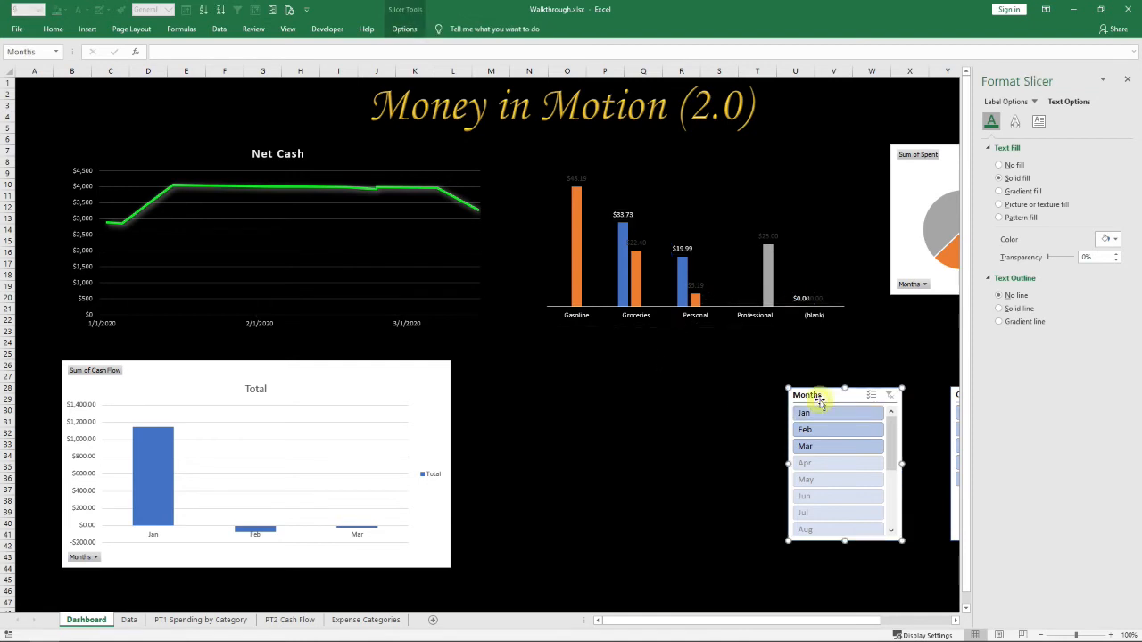
pyautogui.click(740, 389)
pyautogui.hotkey('ctrl', 'z')
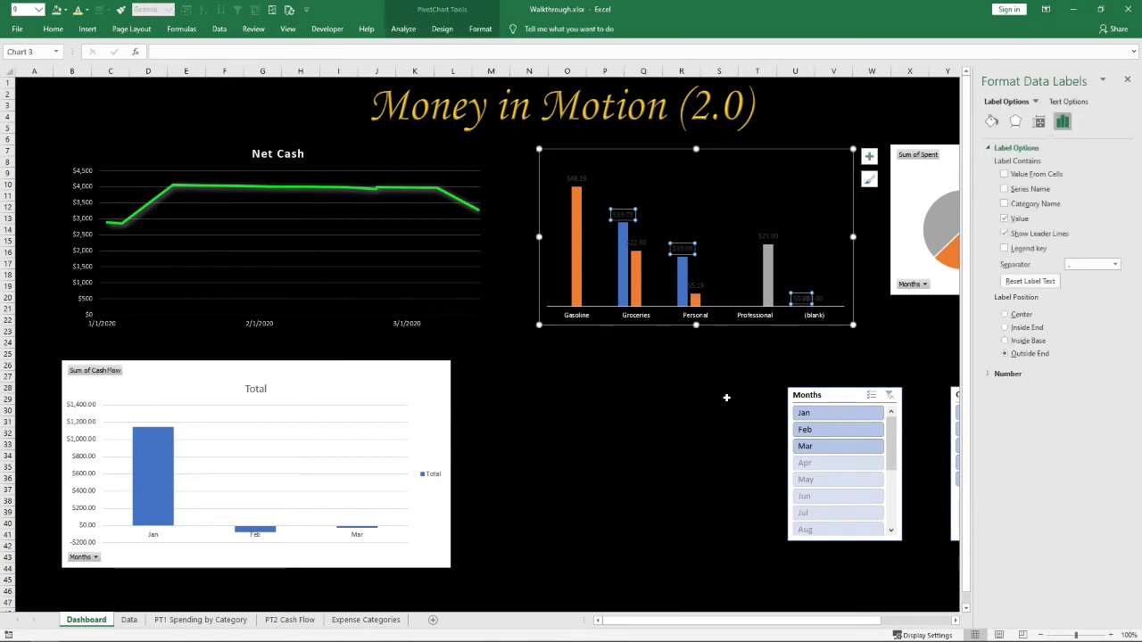
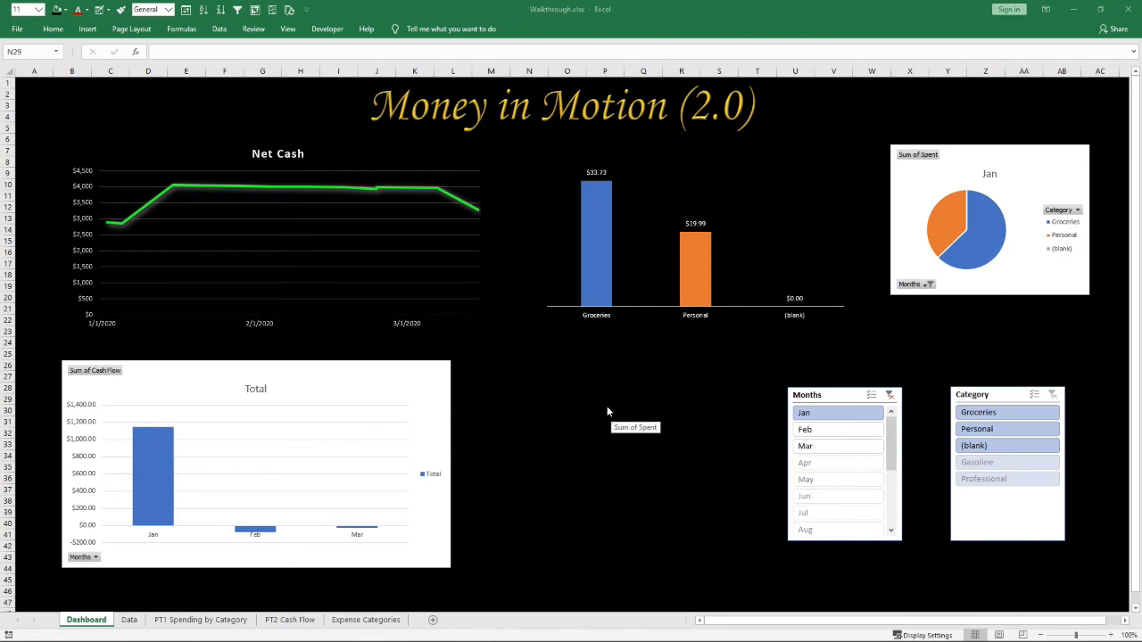
# Set the text fill of the spending column chart's entire chart area to solid white
pyautogui.click(747, 184)
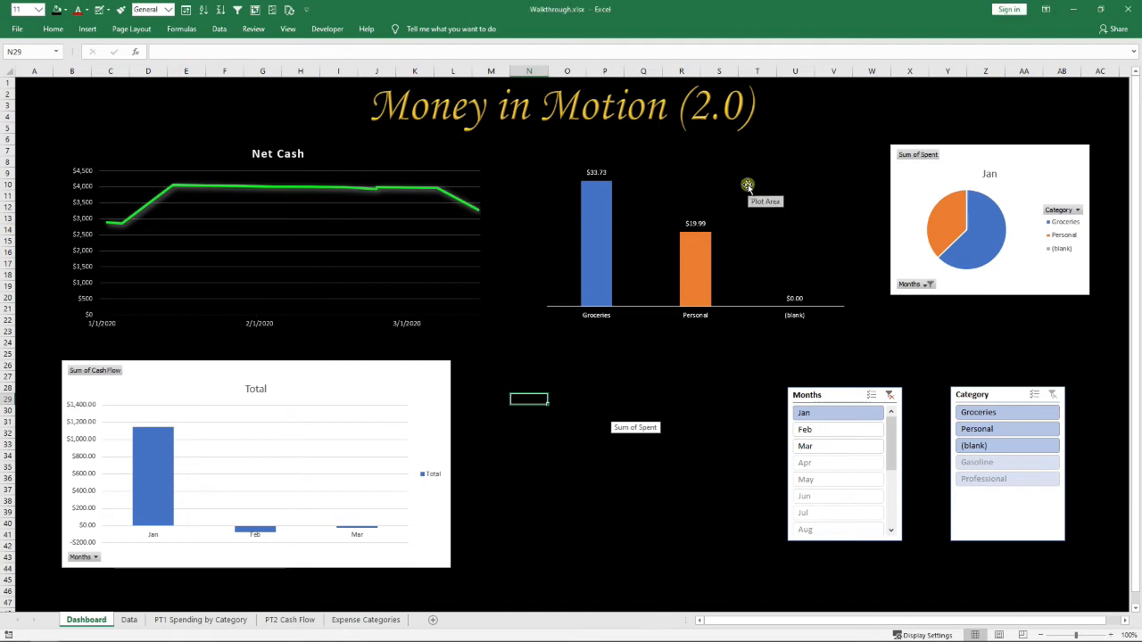
pyautogui.click(733, 179)
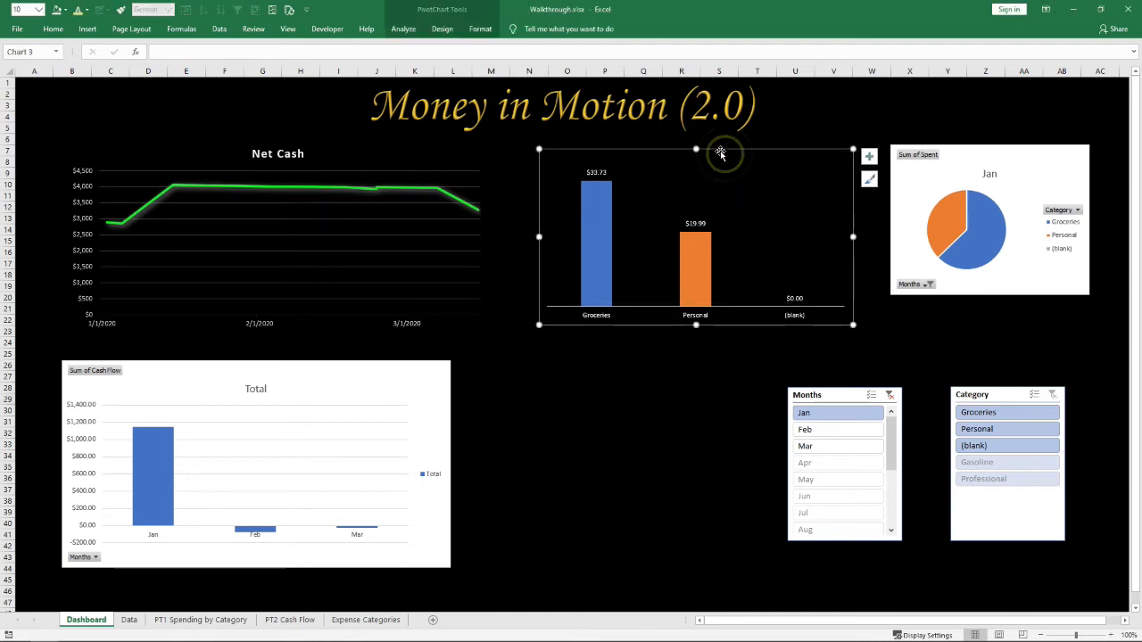
pyautogui.rightClick(726, 153)
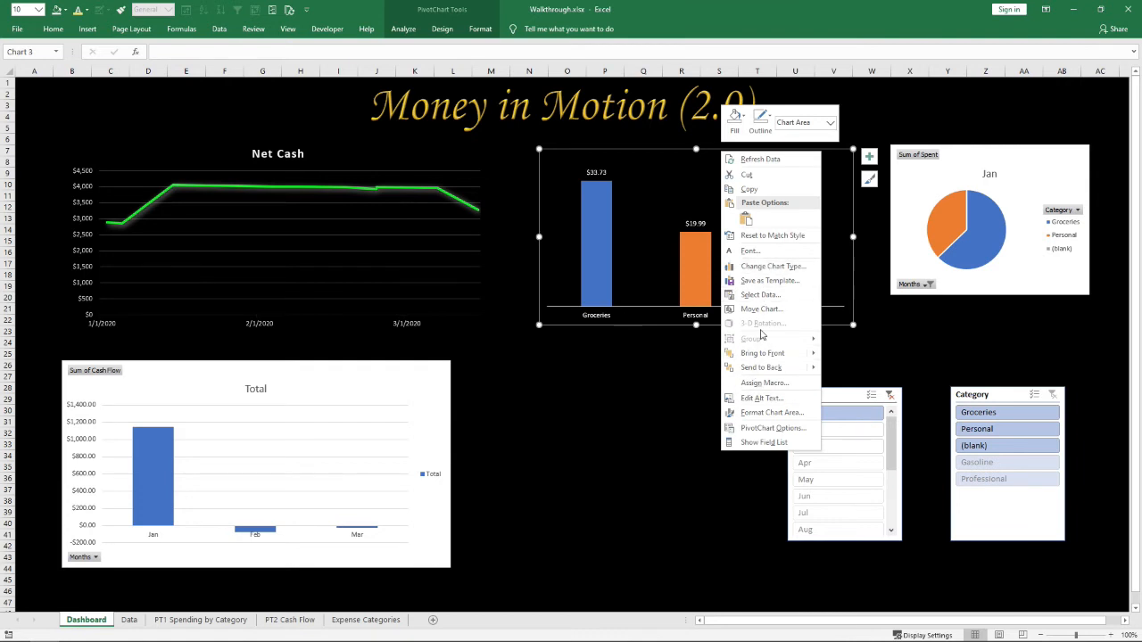
pyautogui.click(775, 413)
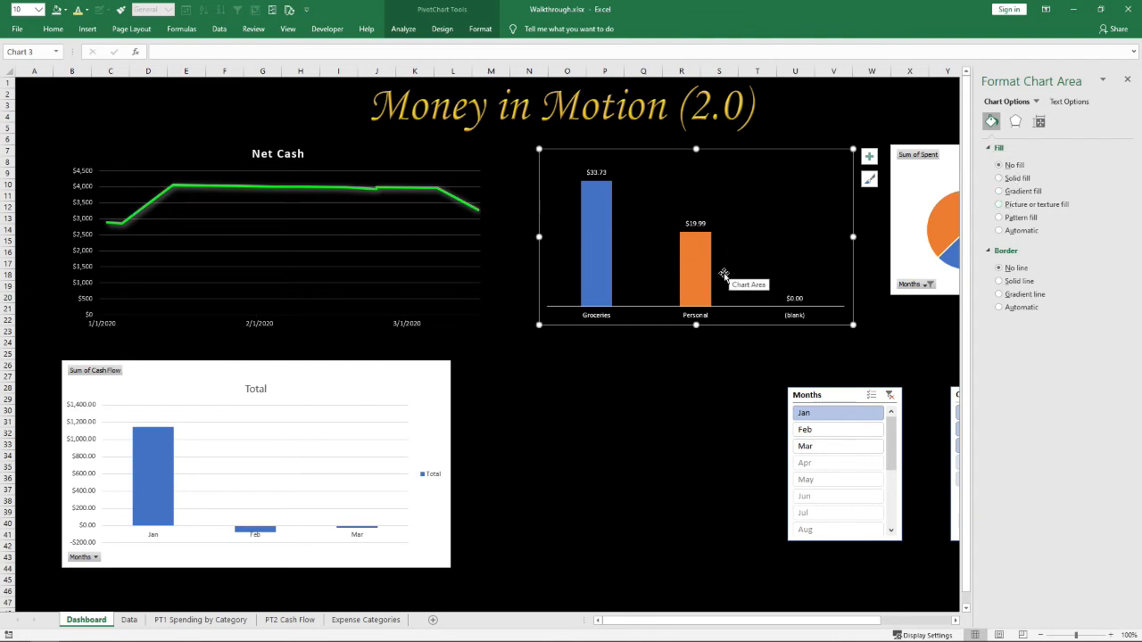
pyautogui.click(1062, 104)
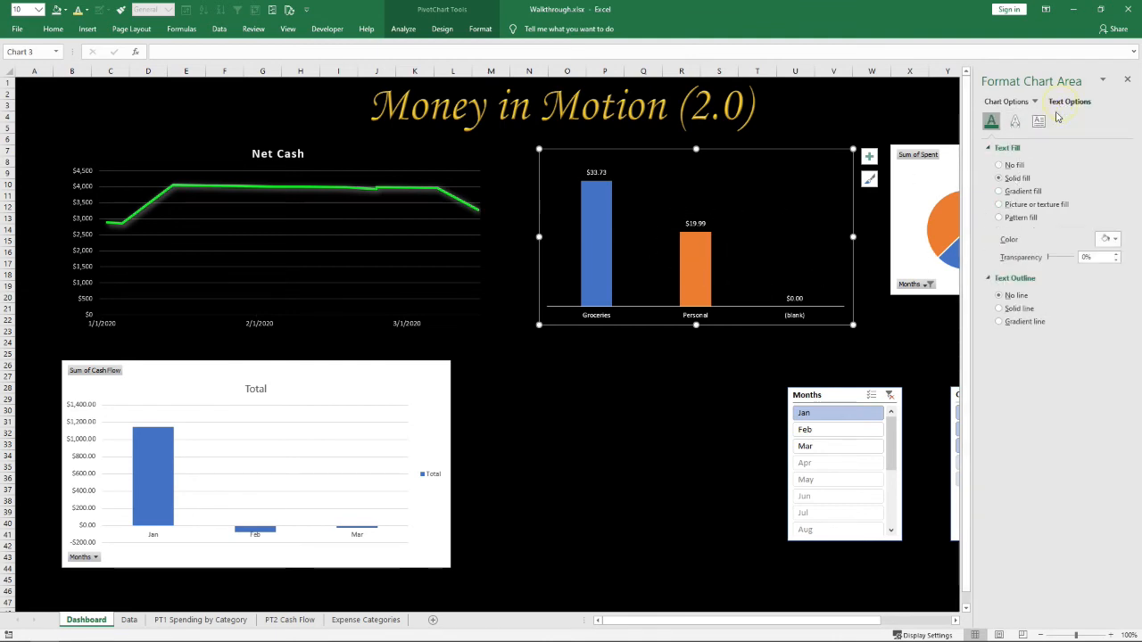
pyautogui.click(1106, 239)
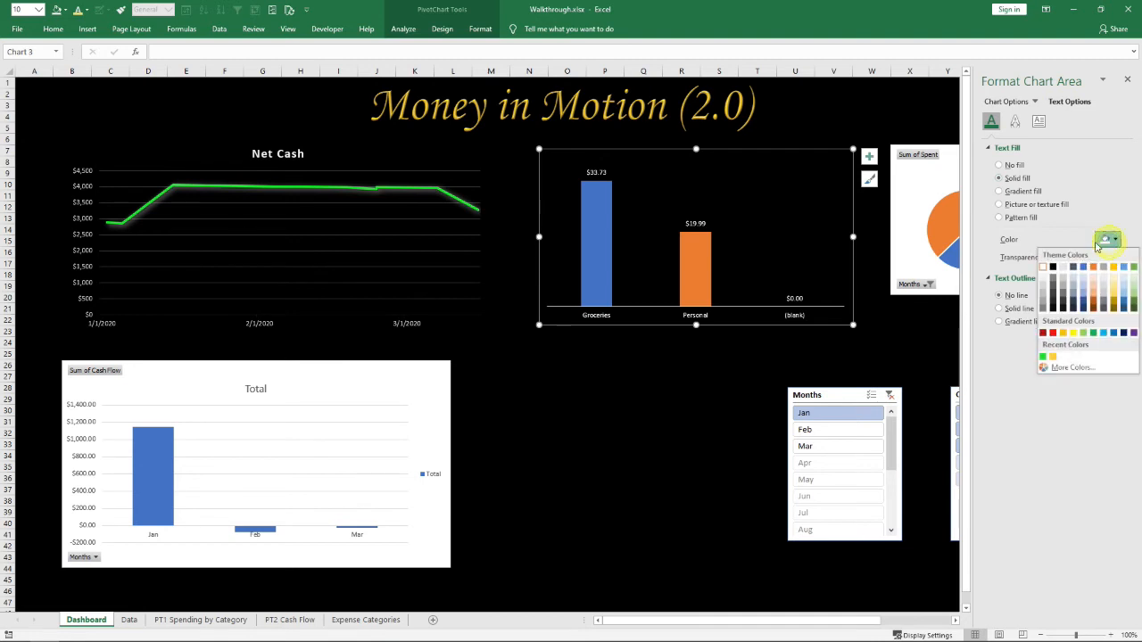
pyautogui.click(1044, 263)
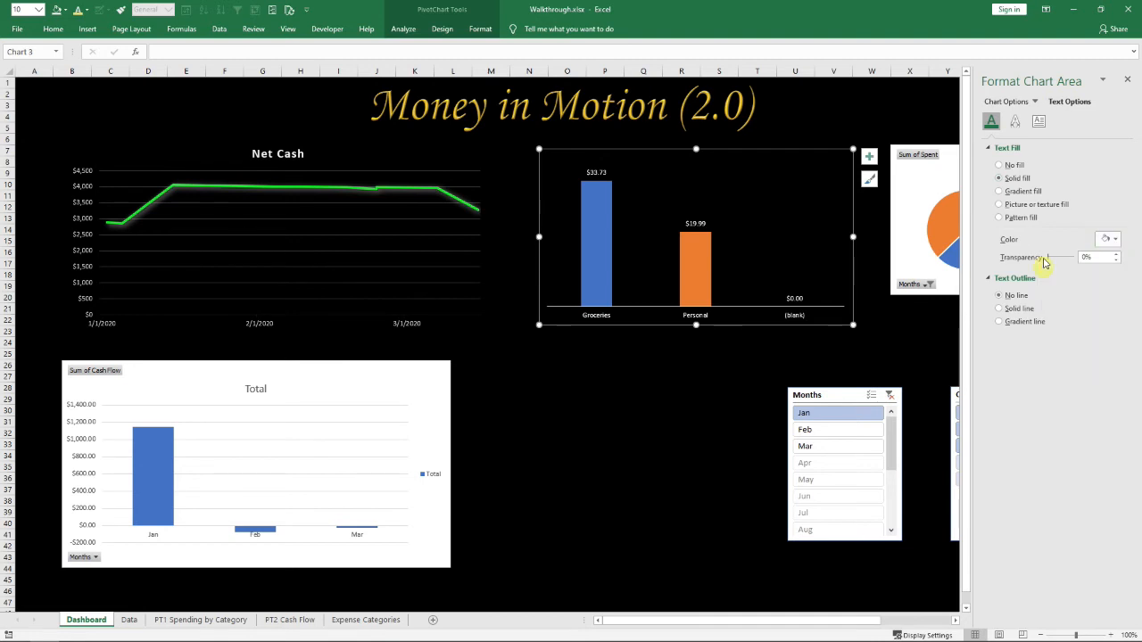
# Examine the plot area's fill, border and effects settings in the spending column chart, and return to the chart area's settings
pyautogui.click(1102, 80)
pyautogui.click(1061, 163)
pyautogui.click(1035, 101)
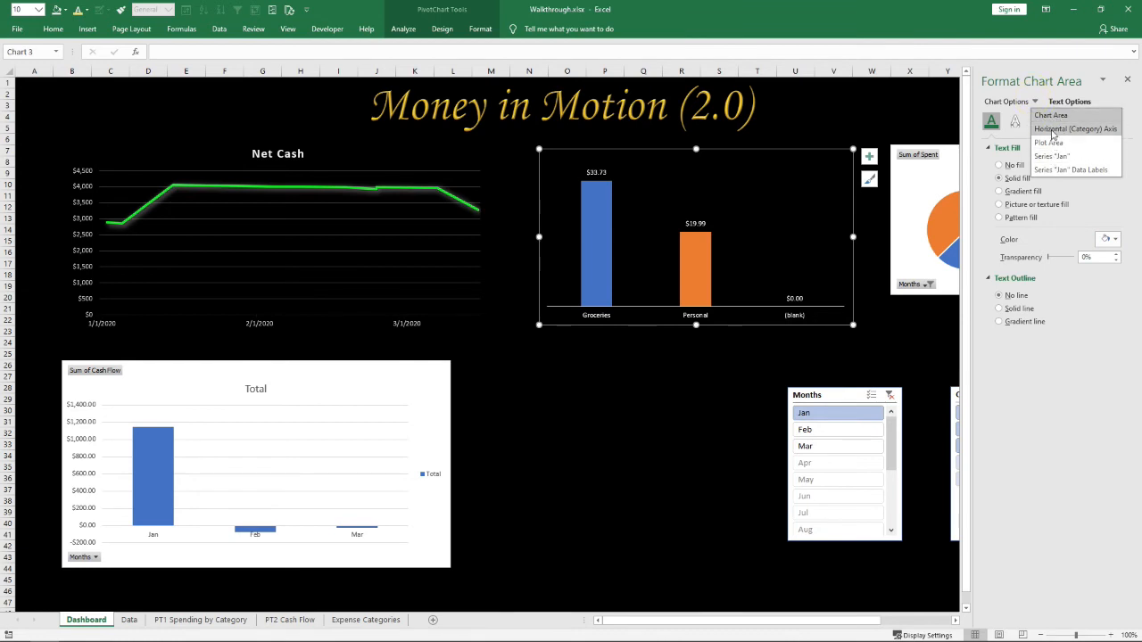
pyautogui.click(1050, 143)
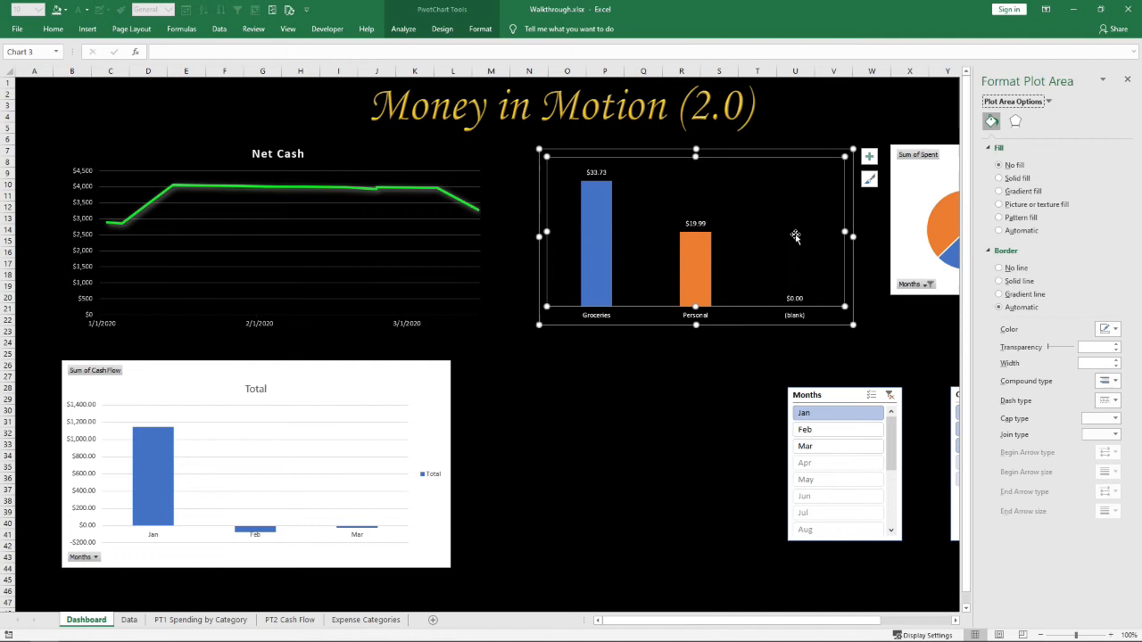
pyautogui.click(1016, 121)
pyautogui.click(1049, 102)
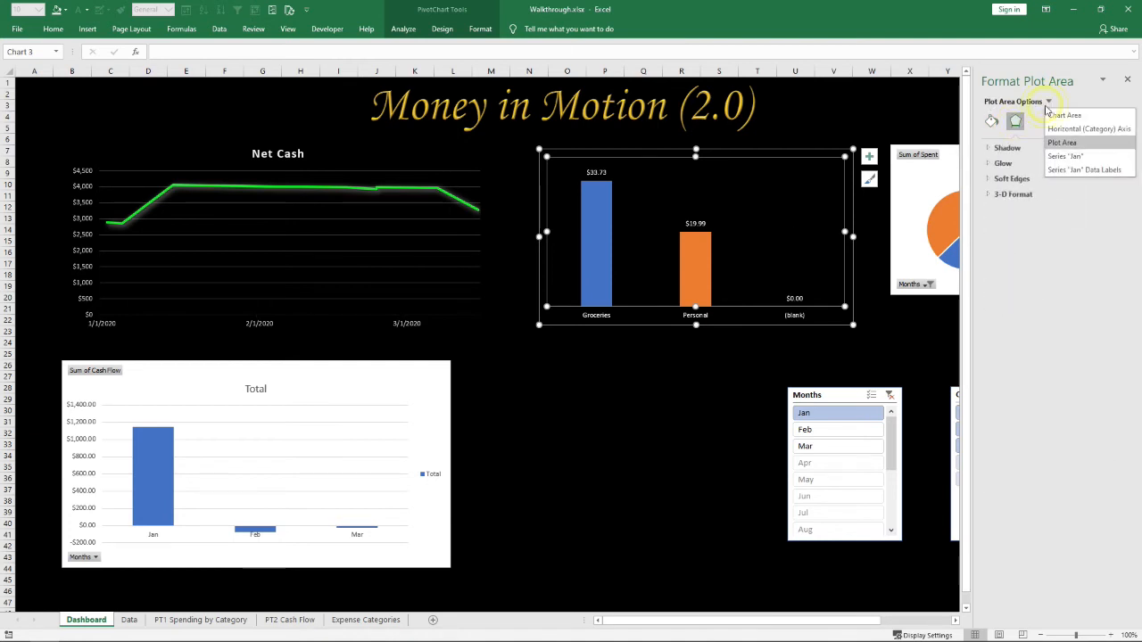
pyautogui.click(1062, 115)
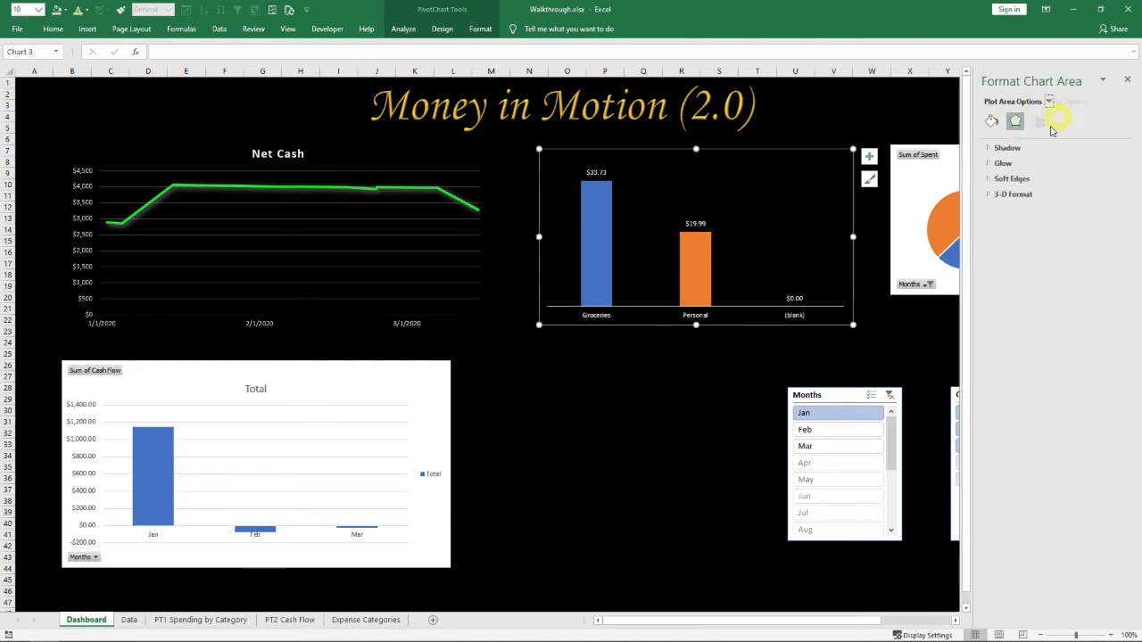
# Check the spending column chart's look for each month by filtering to Feb, Mar and back to Jan
pyautogui.click(678, 351)
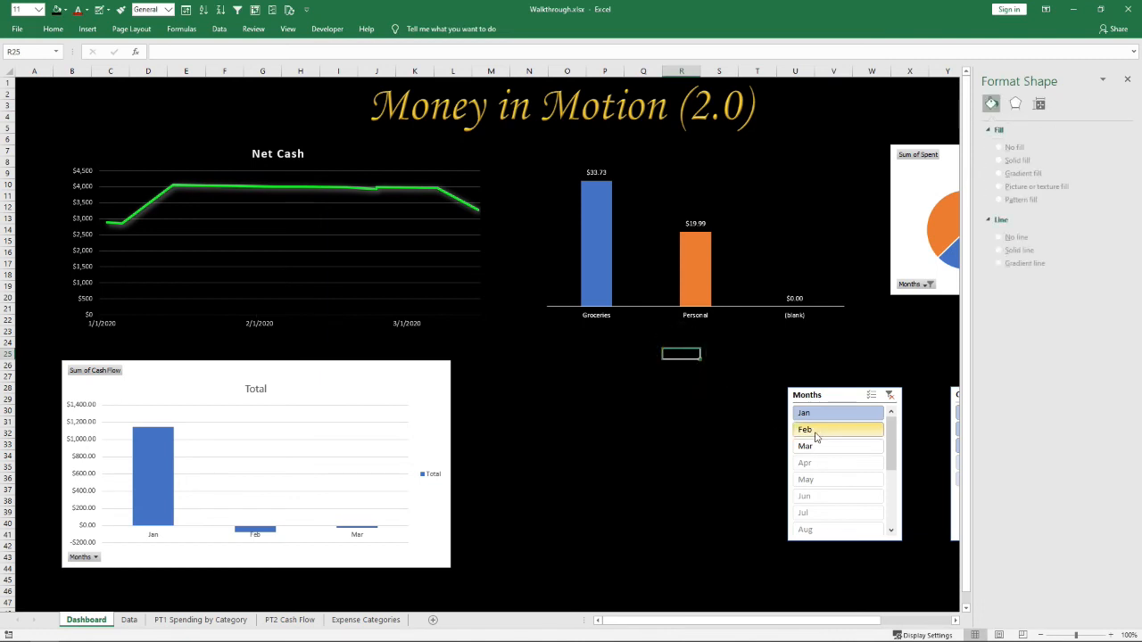
pyautogui.click(807, 430)
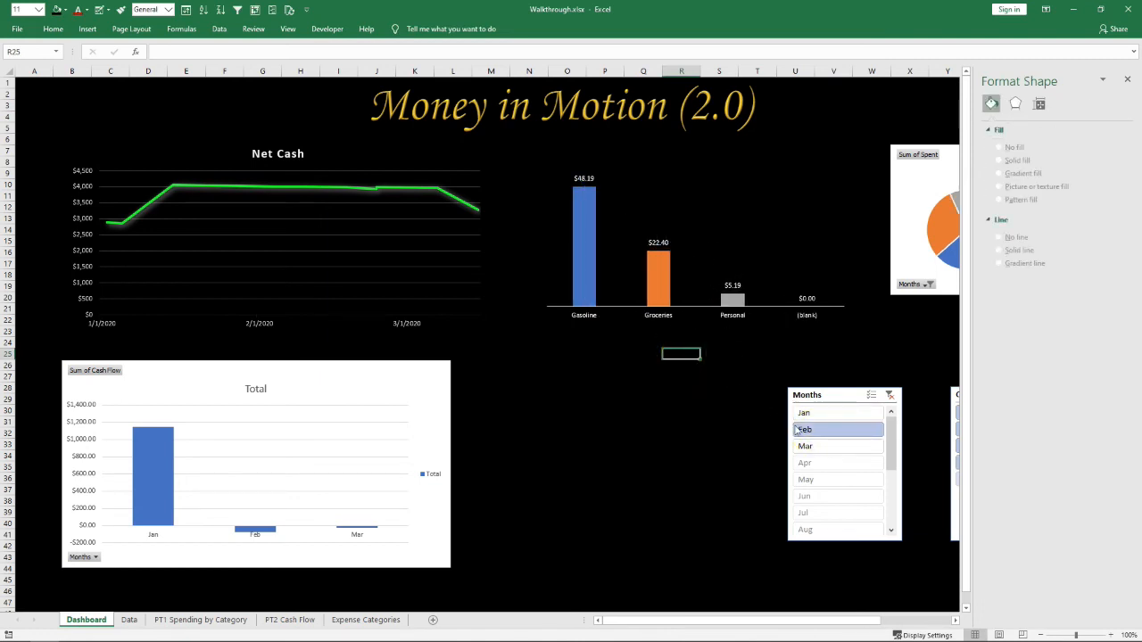
pyautogui.click(806, 446)
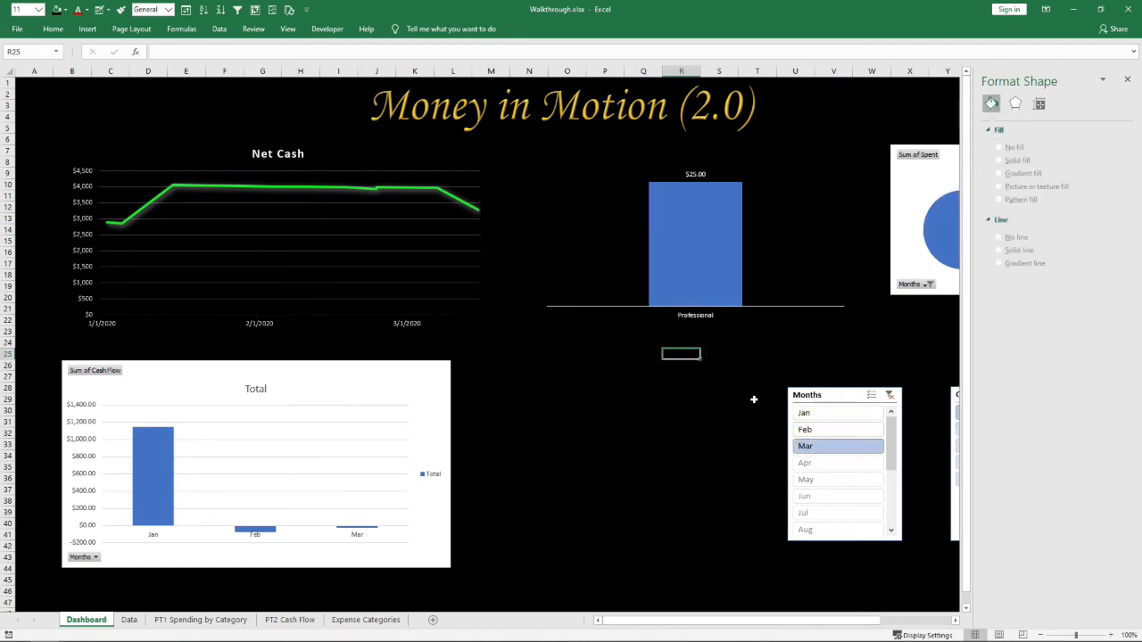
pyautogui.click(804, 413)
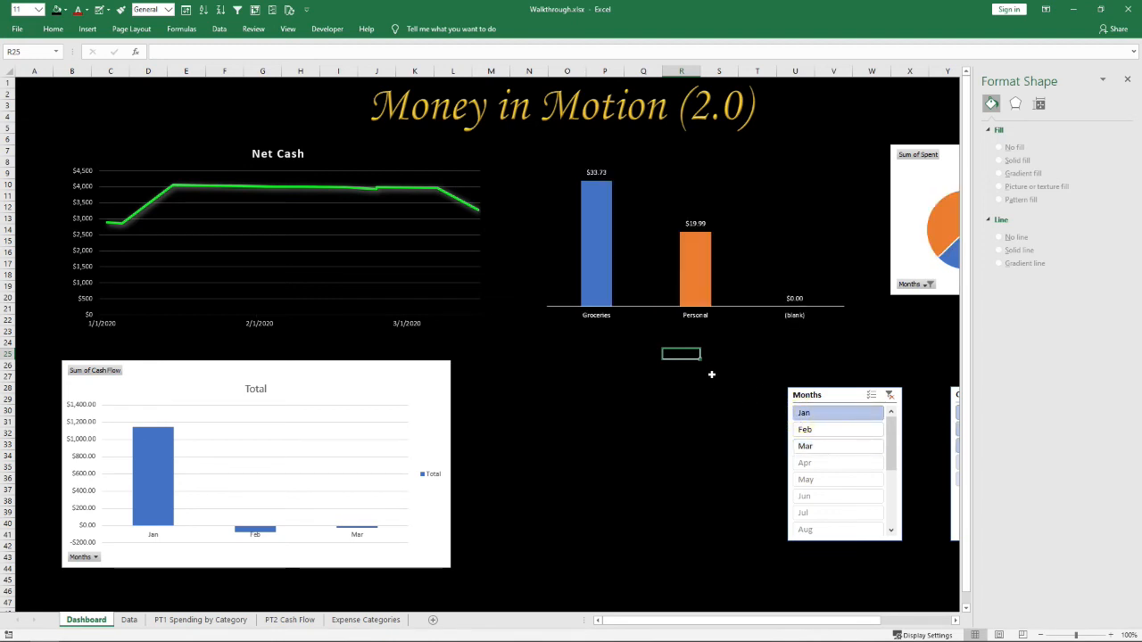
# Compare the formatting options of the spending column chart's chart area and plot area, including the plot area's effects
pyautogui.click(732, 234)
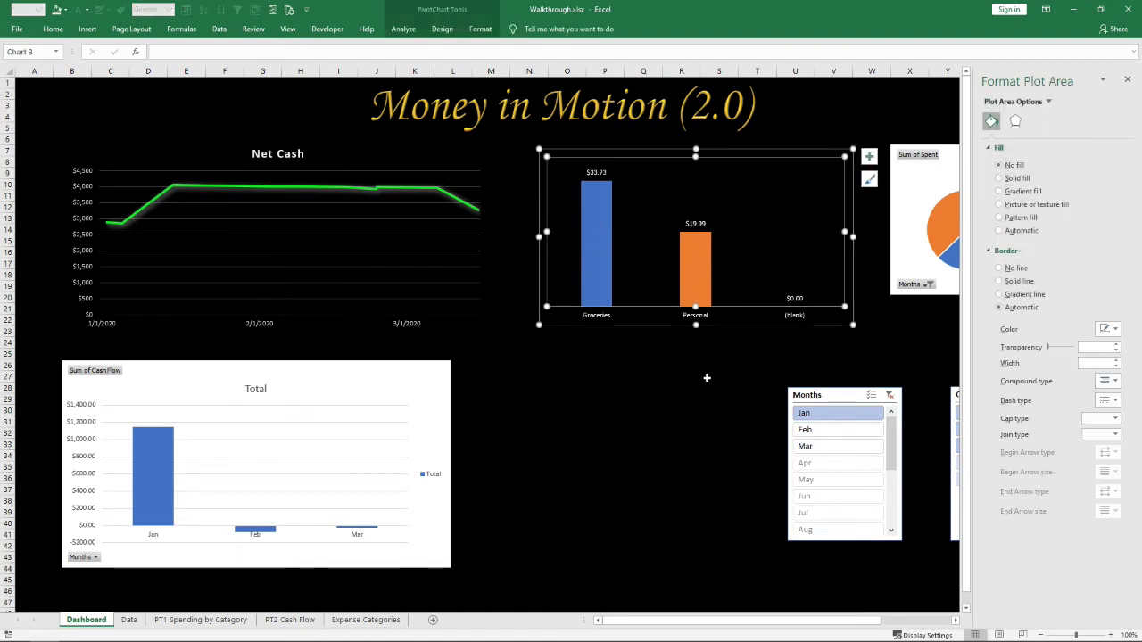
pyautogui.click(743, 153)
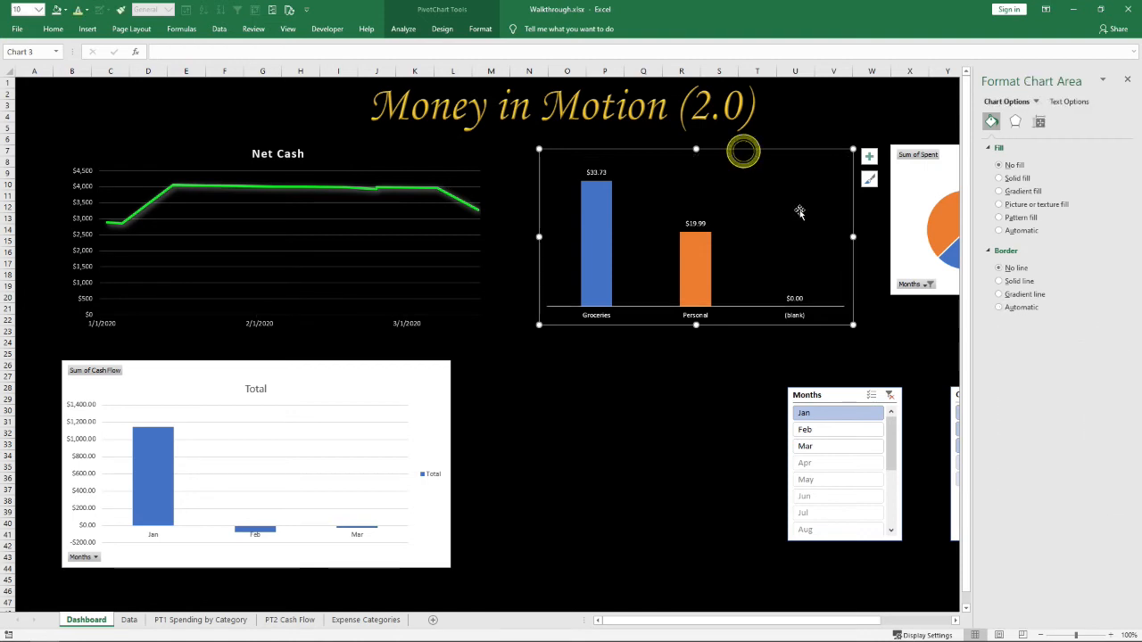
pyautogui.click(726, 186)
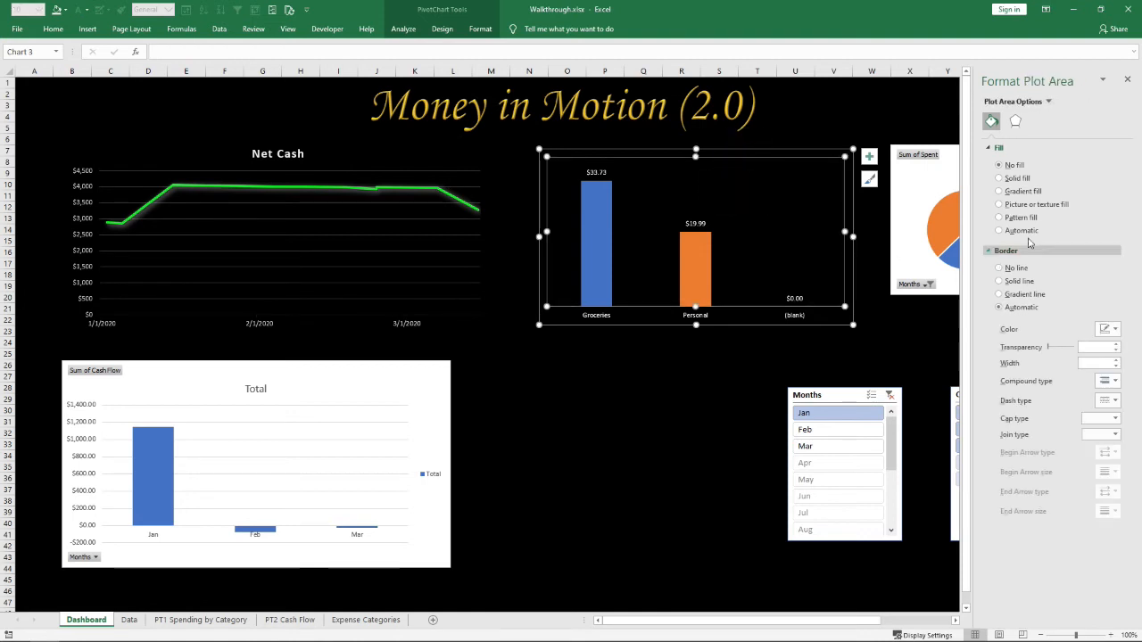
pyautogui.click(1016, 123)
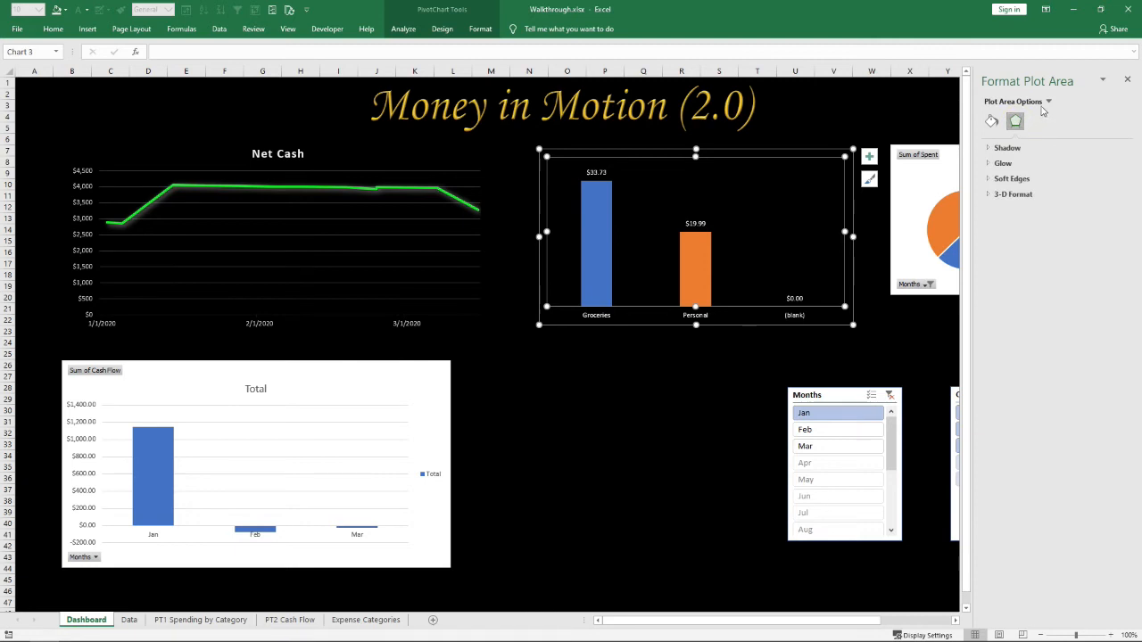
pyautogui.click(992, 121)
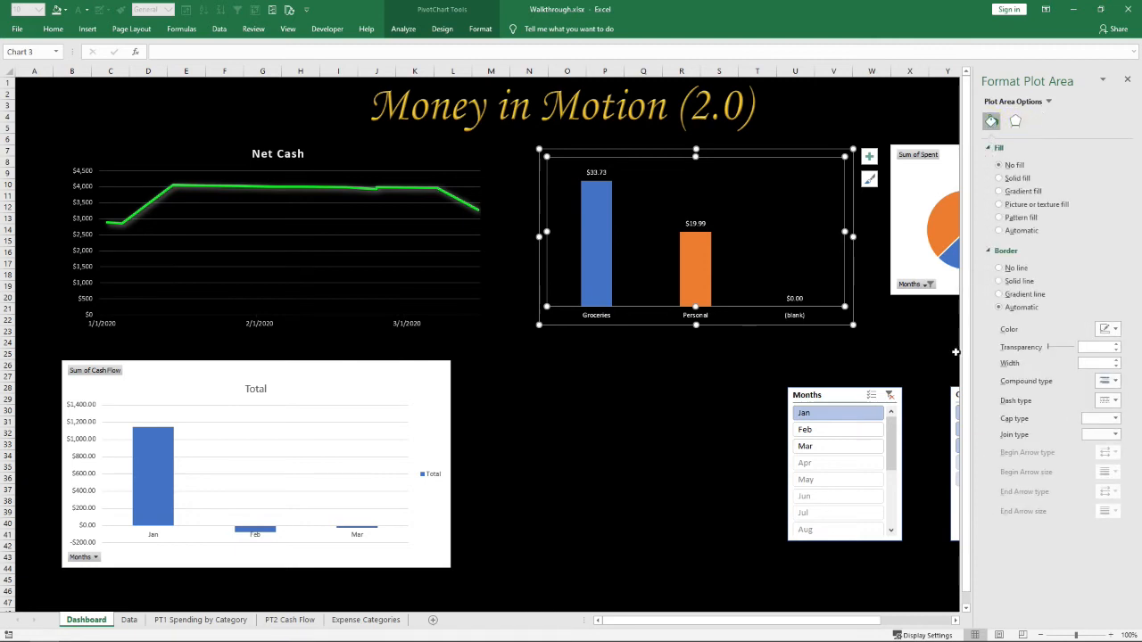
# Try a single color for the spending chart's columns, restore varied colors by point, and close the formatting pane
pyautogui.click(687, 250)
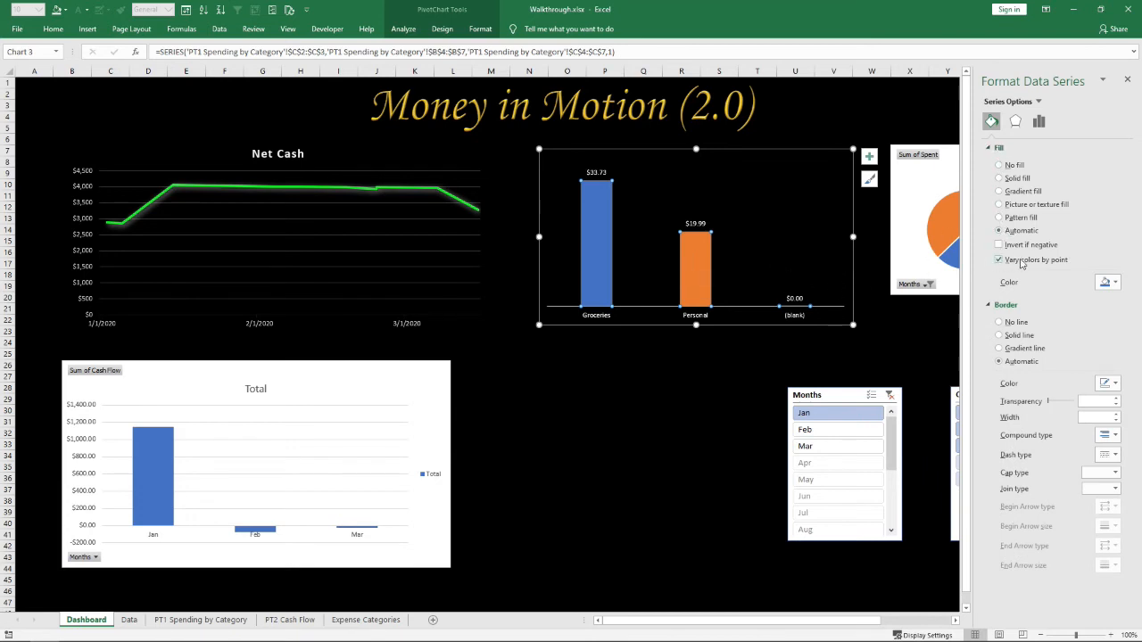
pyautogui.click(998, 259)
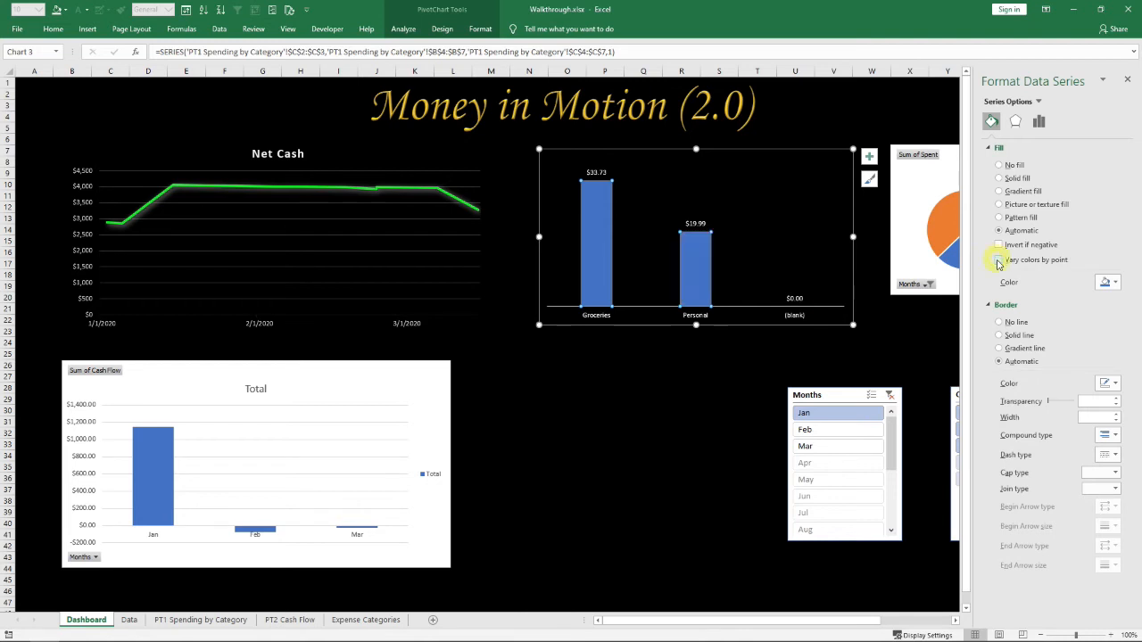
pyautogui.click(999, 260)
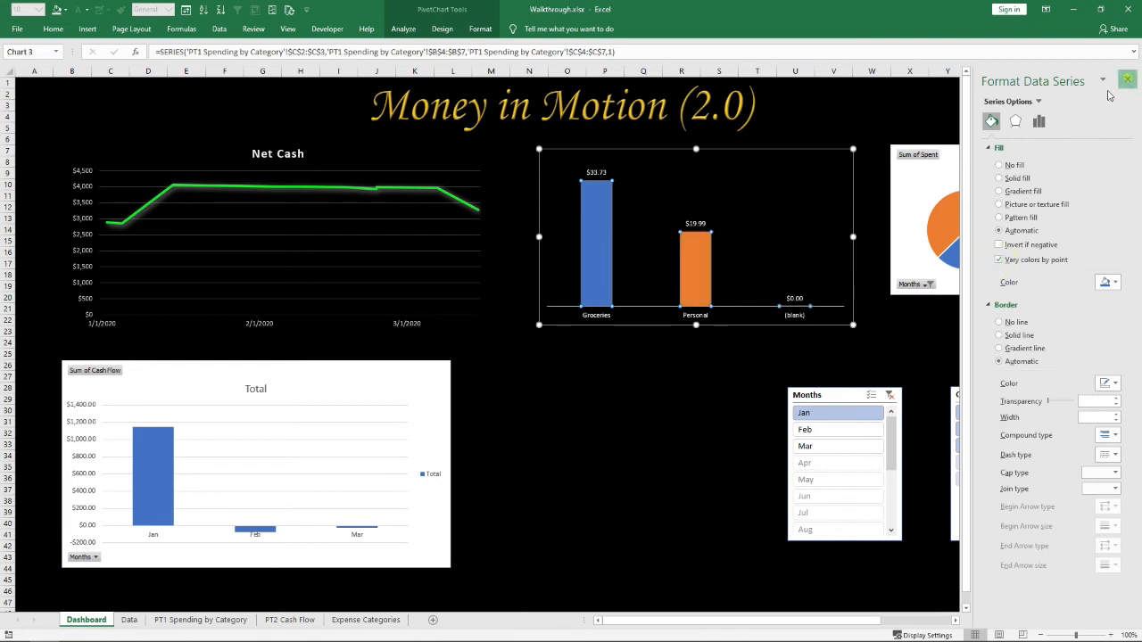
pyautogui.click(1127, 80)
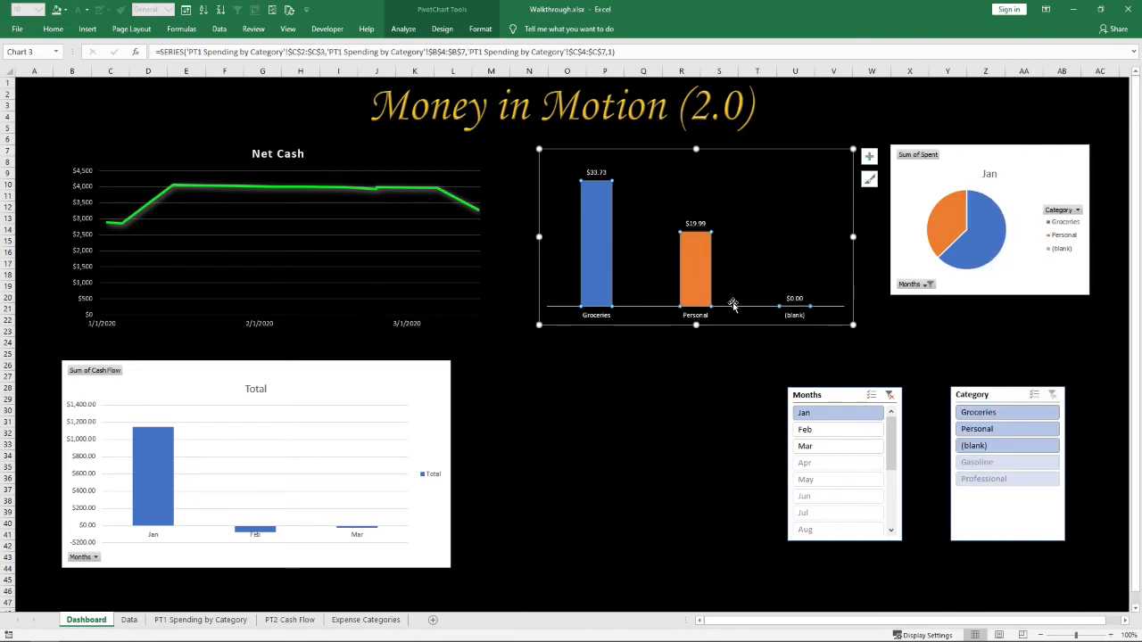
# Filter the dashboard's spending charts to Feb and deselect the chart
pyautogui.click(812, 429)
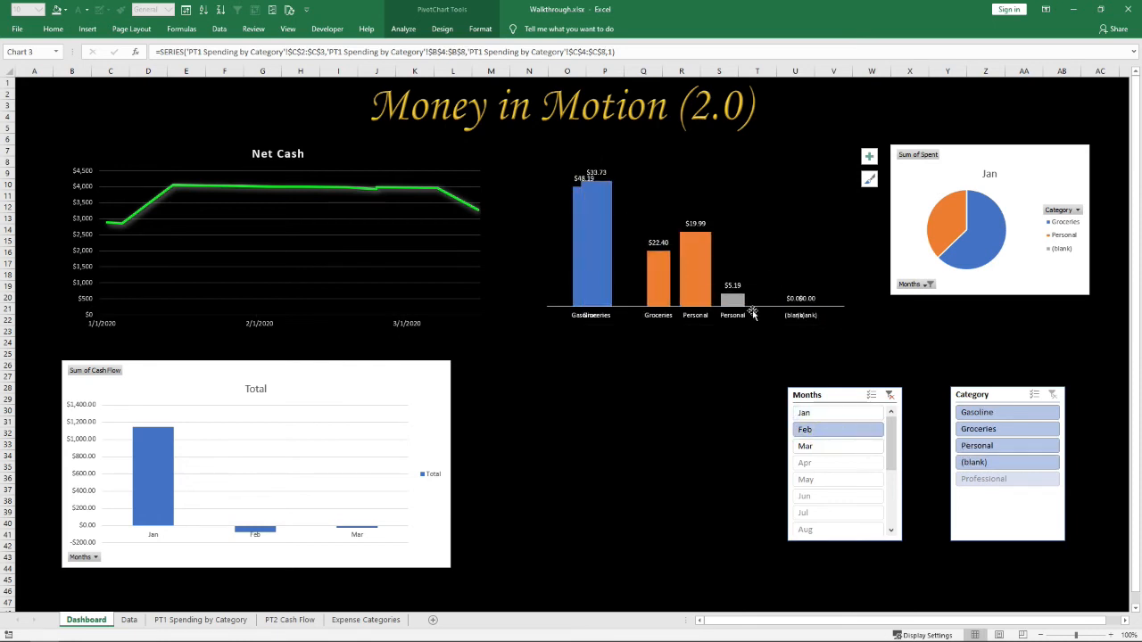
pyautogui.click(757, 410)
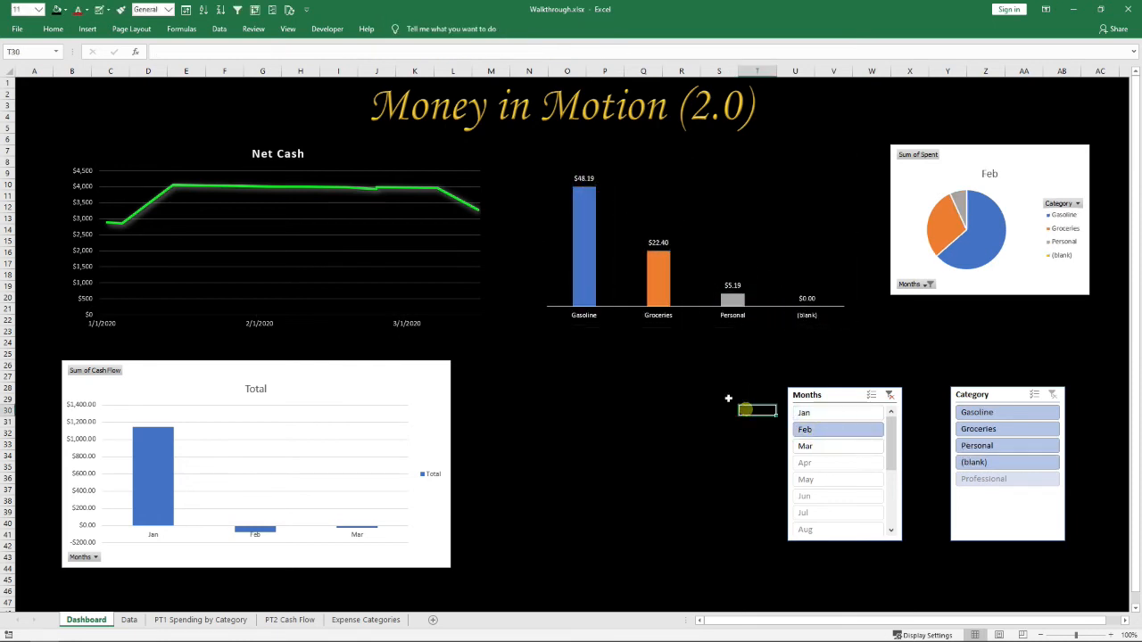
pyautogui.click(683, 370)
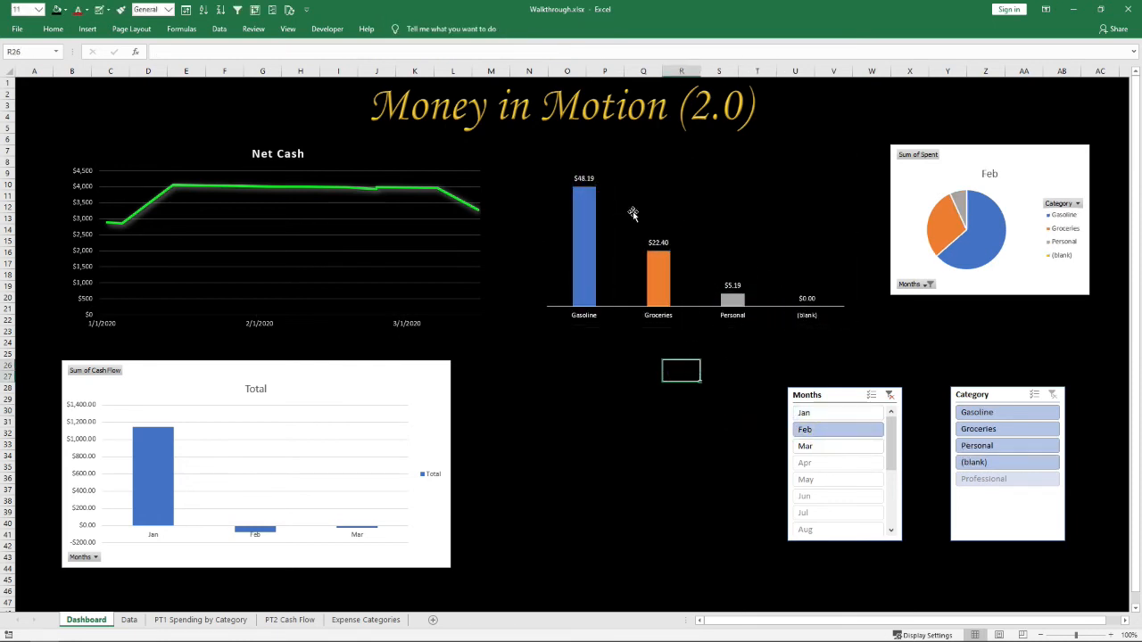
# Move the spending column chart slightly up and to the left on the dashboard
pyautogui.click(720, 222)
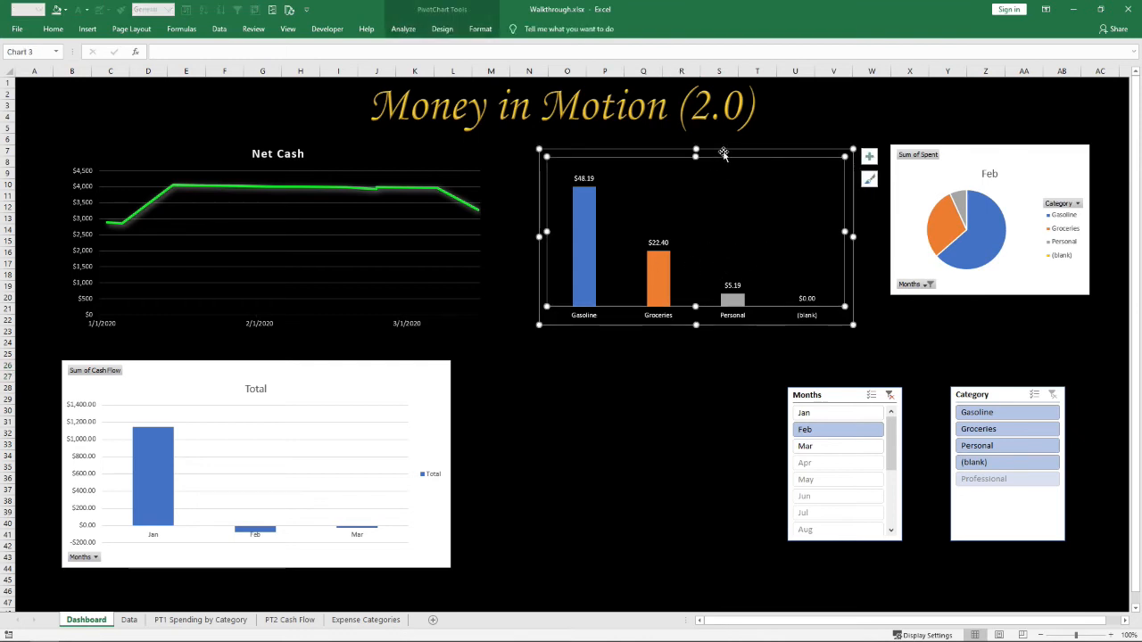
pyautogui.moveTo(723, 154); pyautogui.dragTo(713, 148)
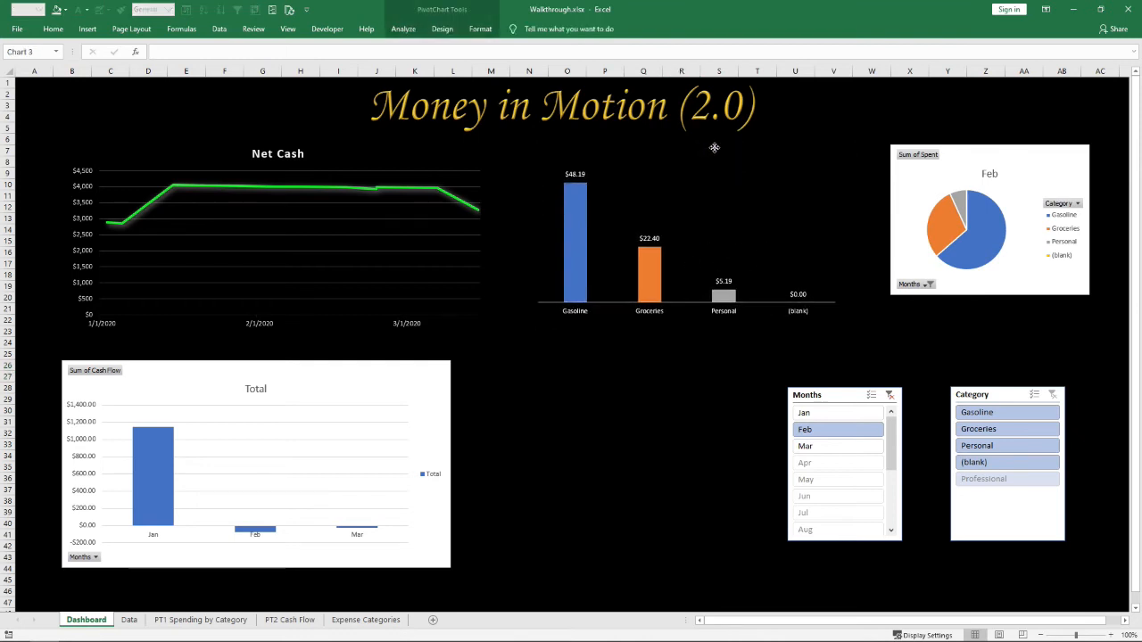
pyautogui.click(655, 380)
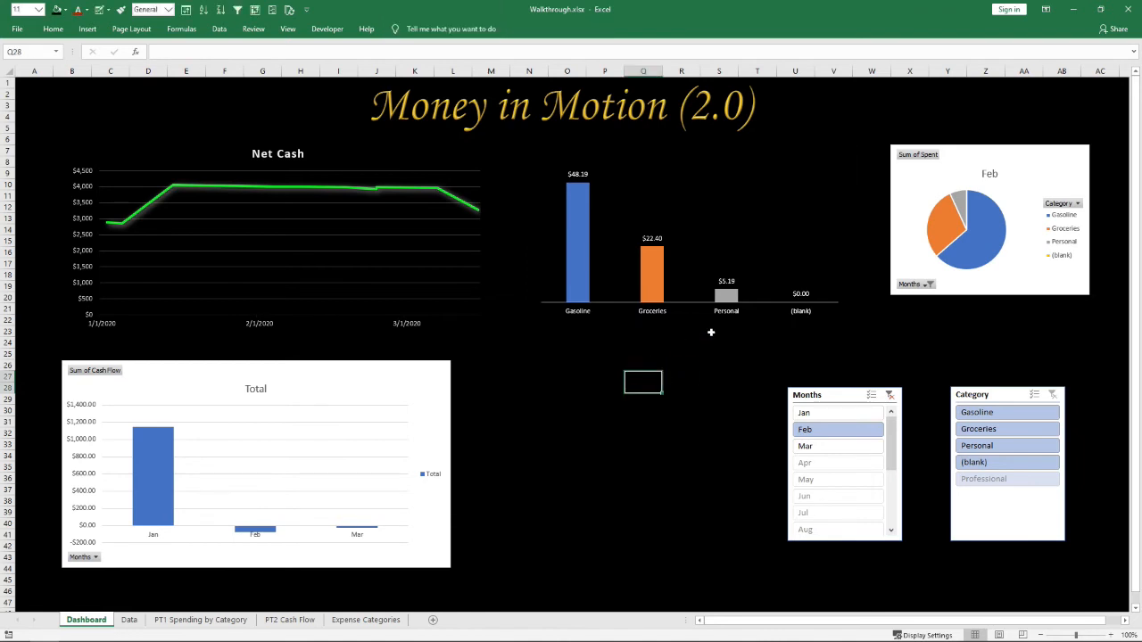
# Try to remove the line beneath the spending column chart's columns by setting the plot area border to No line
pyautogui.click(694, 214)
pyautogui.click(678, 304)
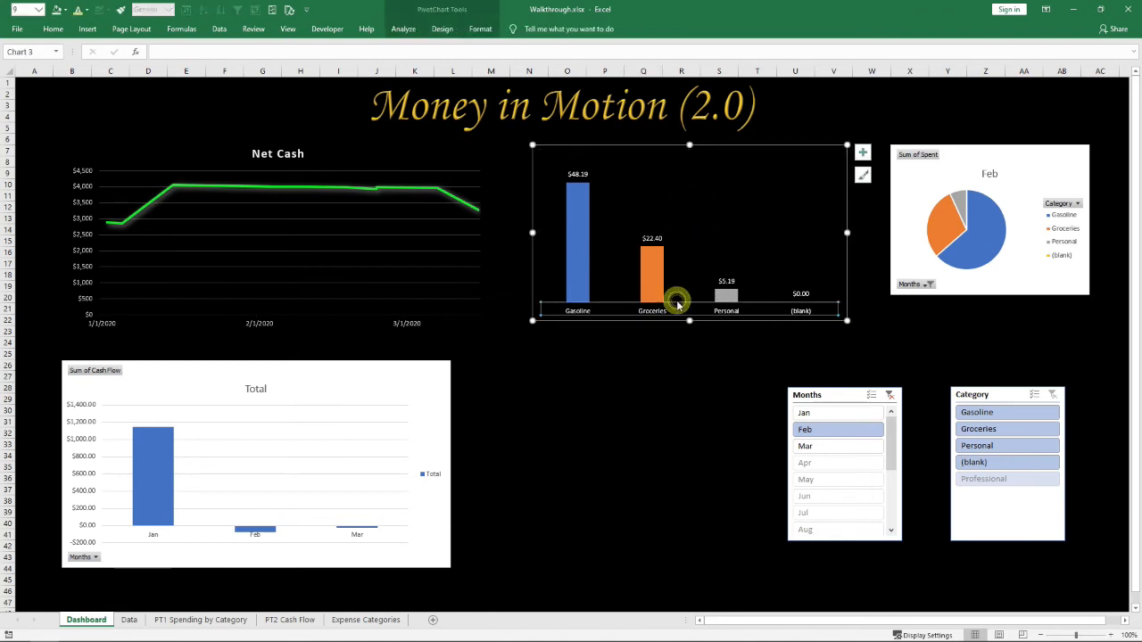
pyautogui.click(690, 253)
pyautogui.rightClick(710, 169)
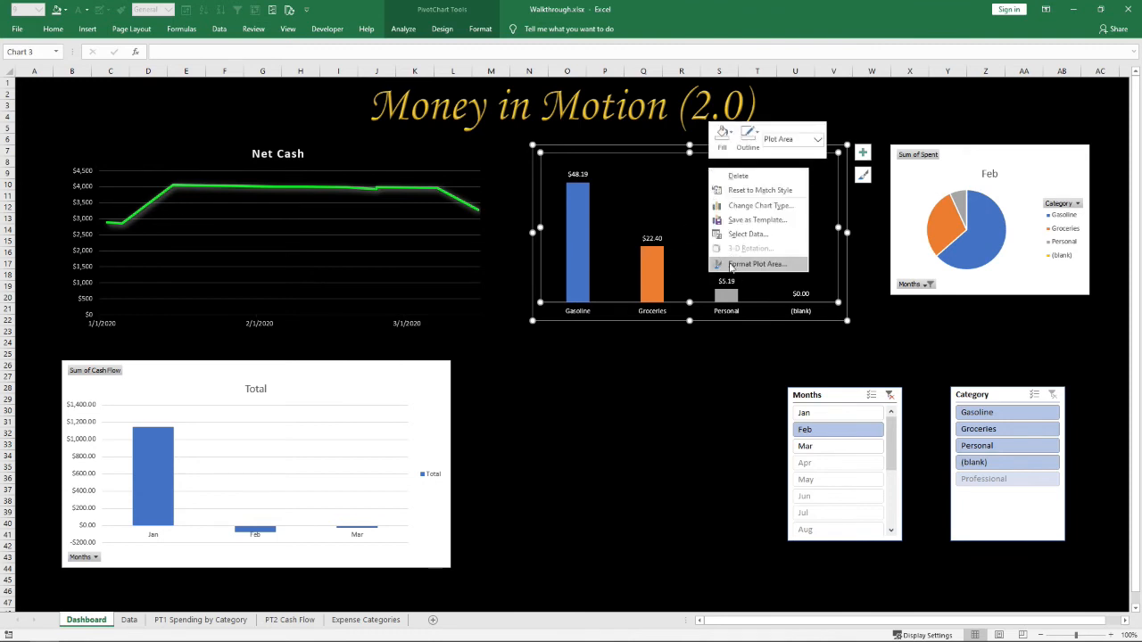
pyautogui.click(679, 311)
pyautogui.rightClick(678, 310)
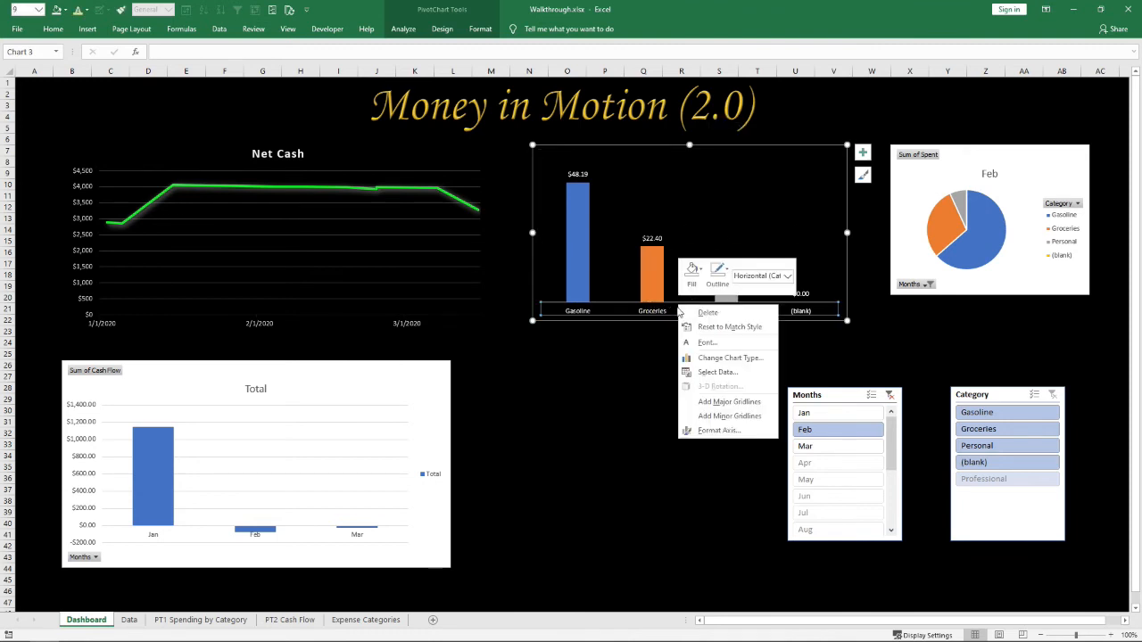
pyautogui.click(665, 215)
pyautogui.click(683, 189)
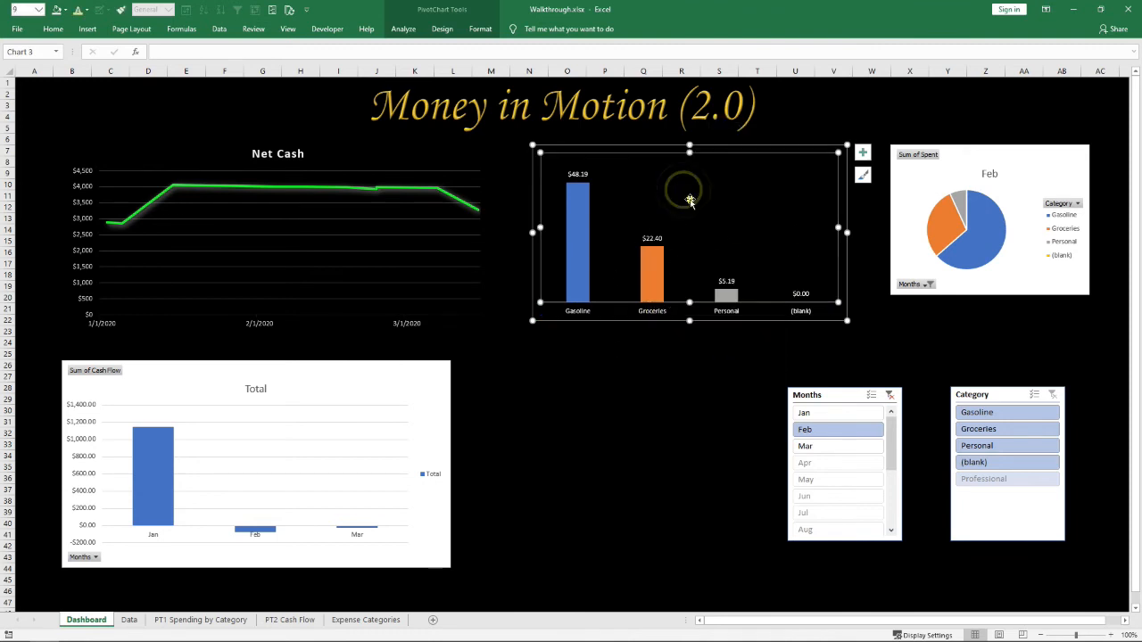
pyautogui.rightClick(690, 200)
pyautogui.click(723, 300)
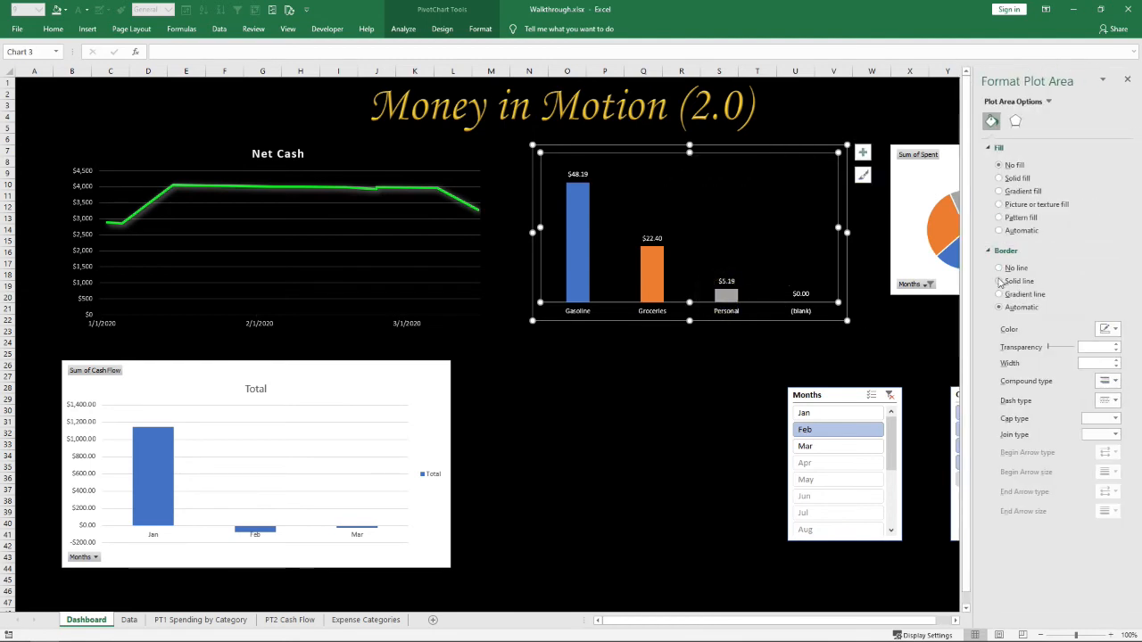
pyautogui.click(1000, 267)
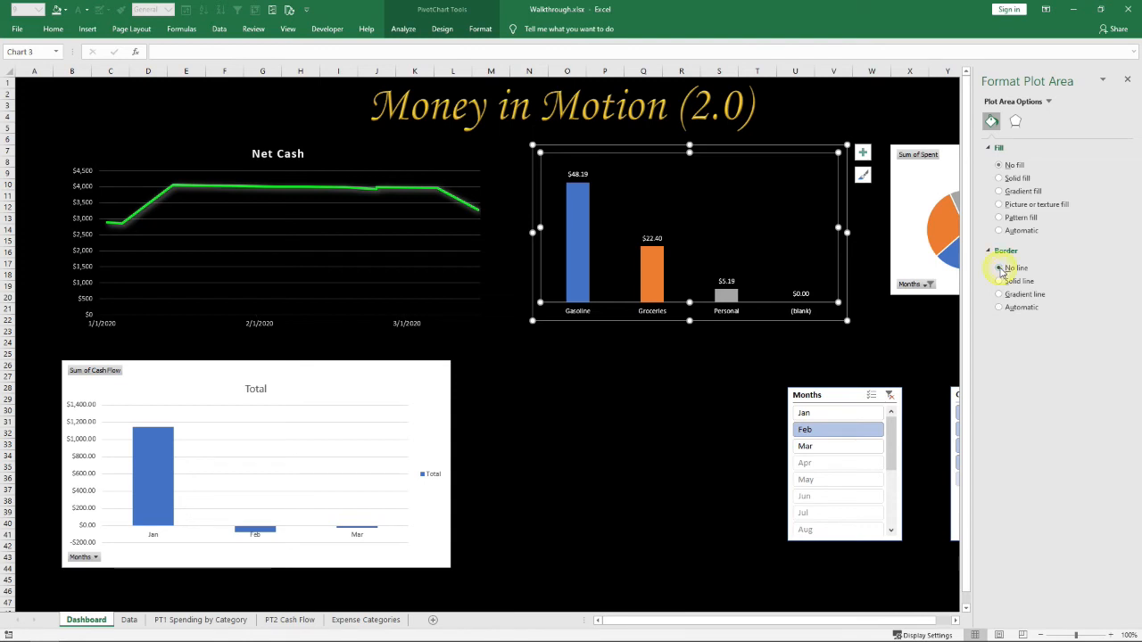
pyautogui.click(866, 331)
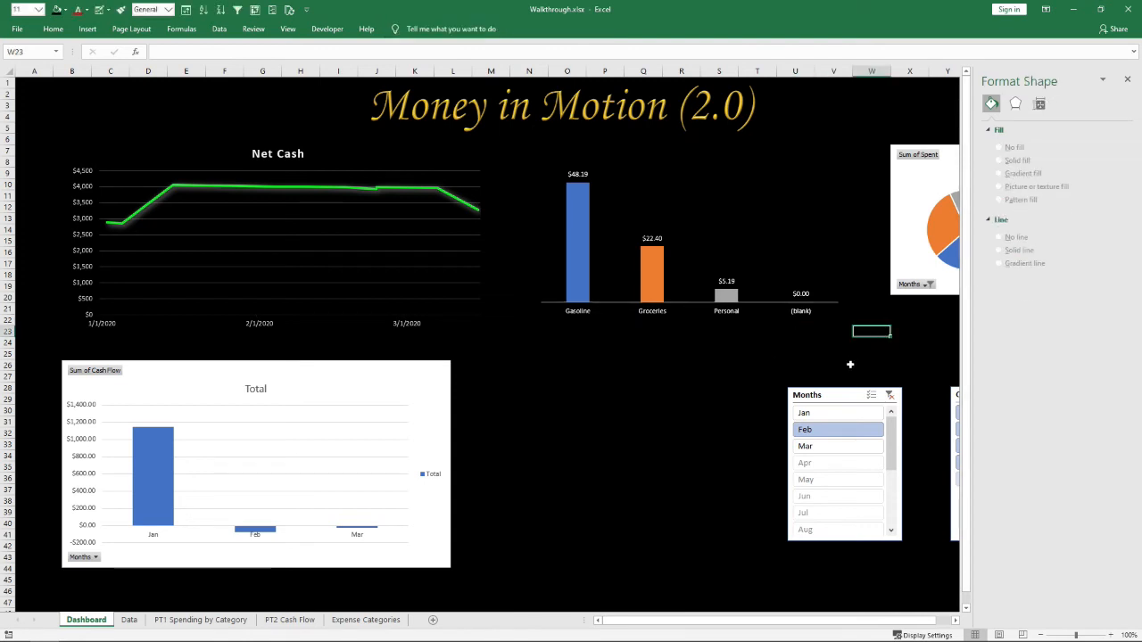
# Set the line of the spending column chart's horizontal axis to No line and close the formatting pane
pyautogui.click(821, 268)
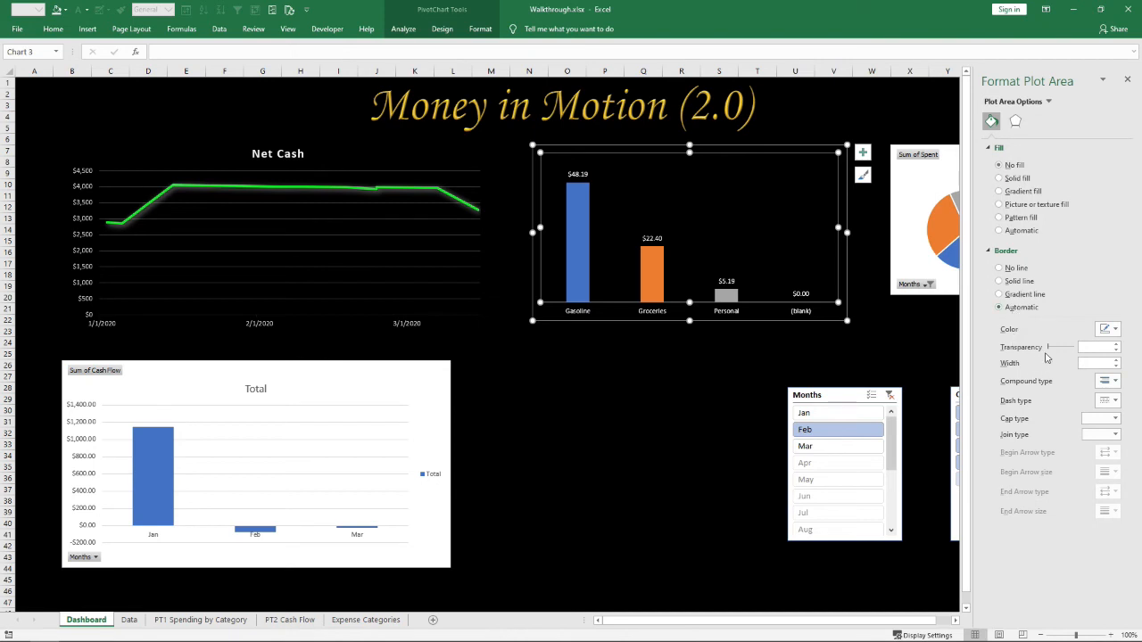
pyautogui.click(1015, 121)
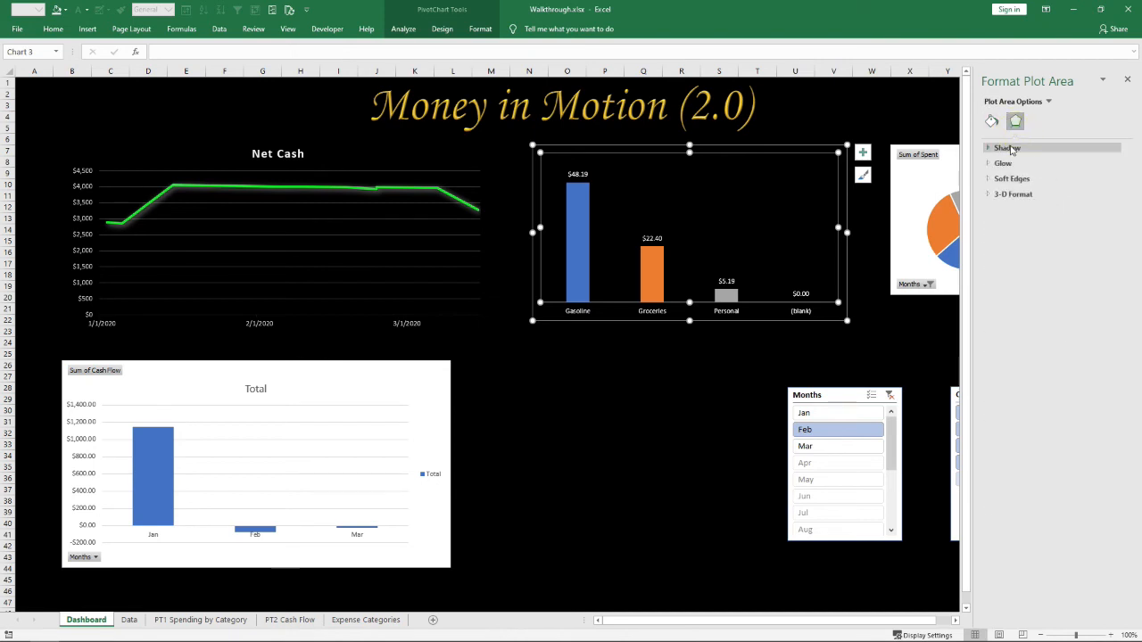
pyautogui.click(992, 121)
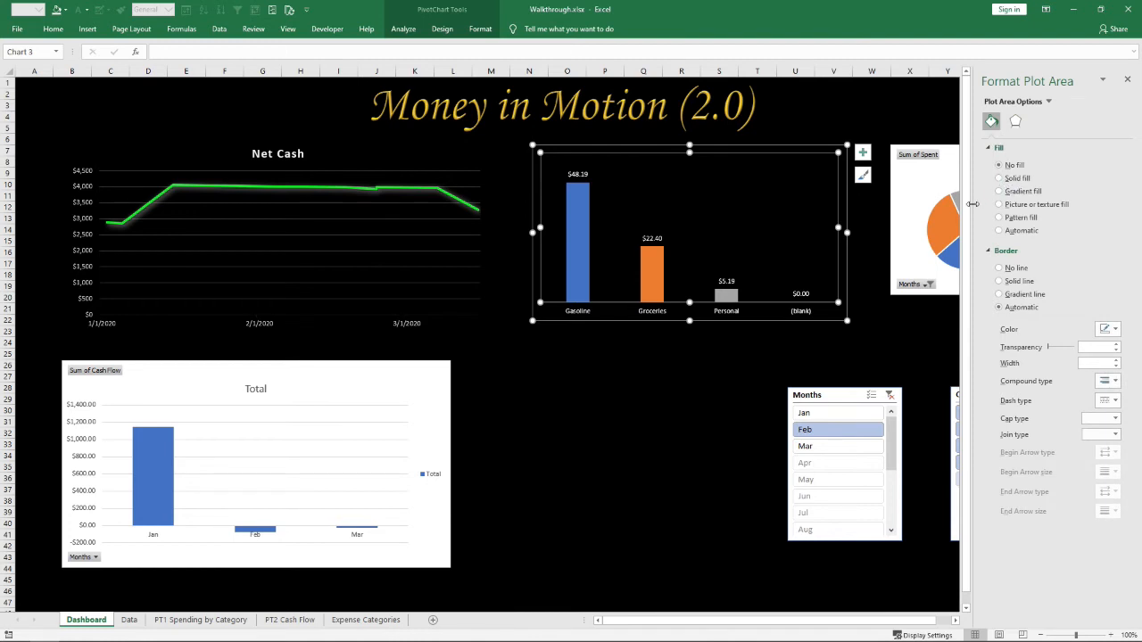
pyautogui.click(678, 314)
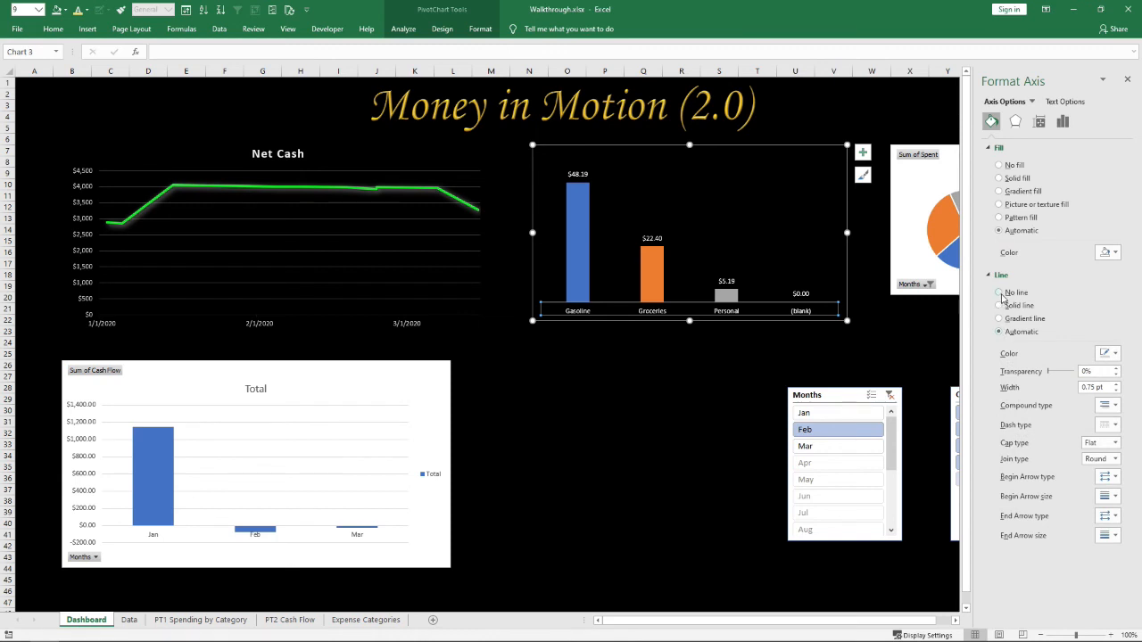
pyautogui.click(999, 295)
pyautogui.click(734, 366)
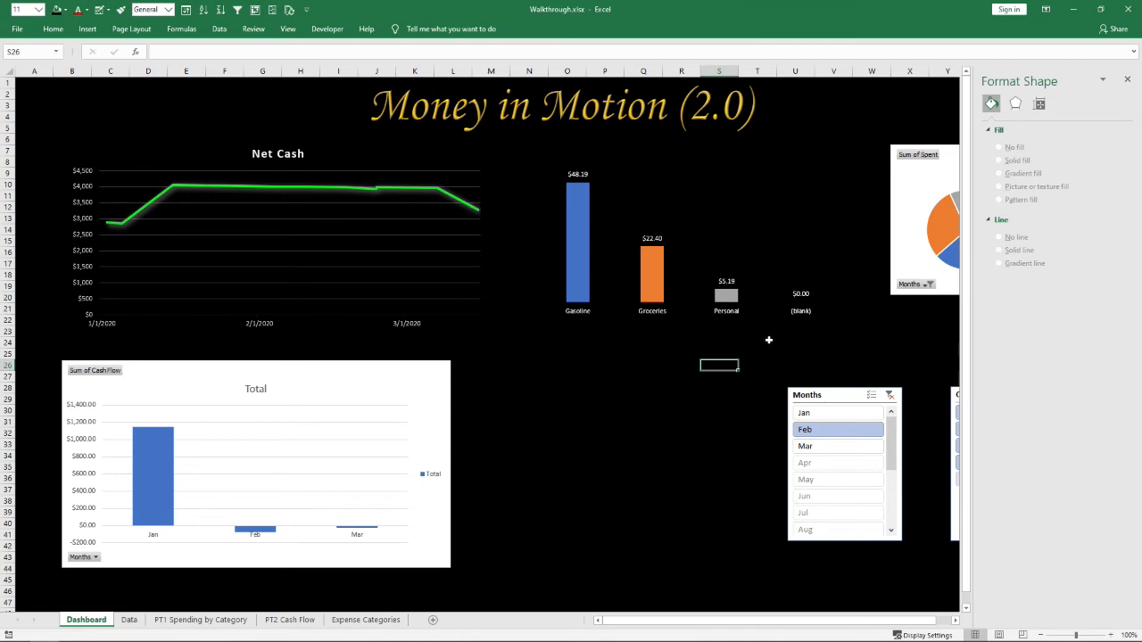
pyautogui.click(1127, 79)
# Shrink the spending column chart slightly and reposition it to leave room between the Net Cash chart and the pie chart
pyautogui.click(715, 210)
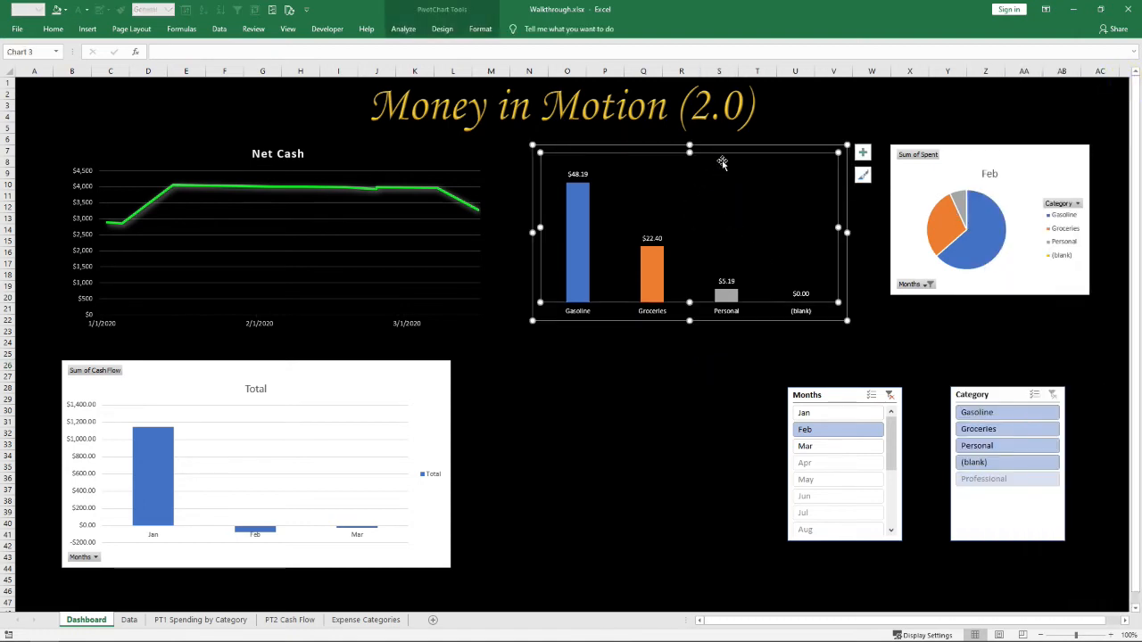
pyautogui.moveTo(724, 149); pyautogui.dragTo(742, 137)
pyautogui.moveTo(554, 304); pyautogui.dragTo(572, 297)
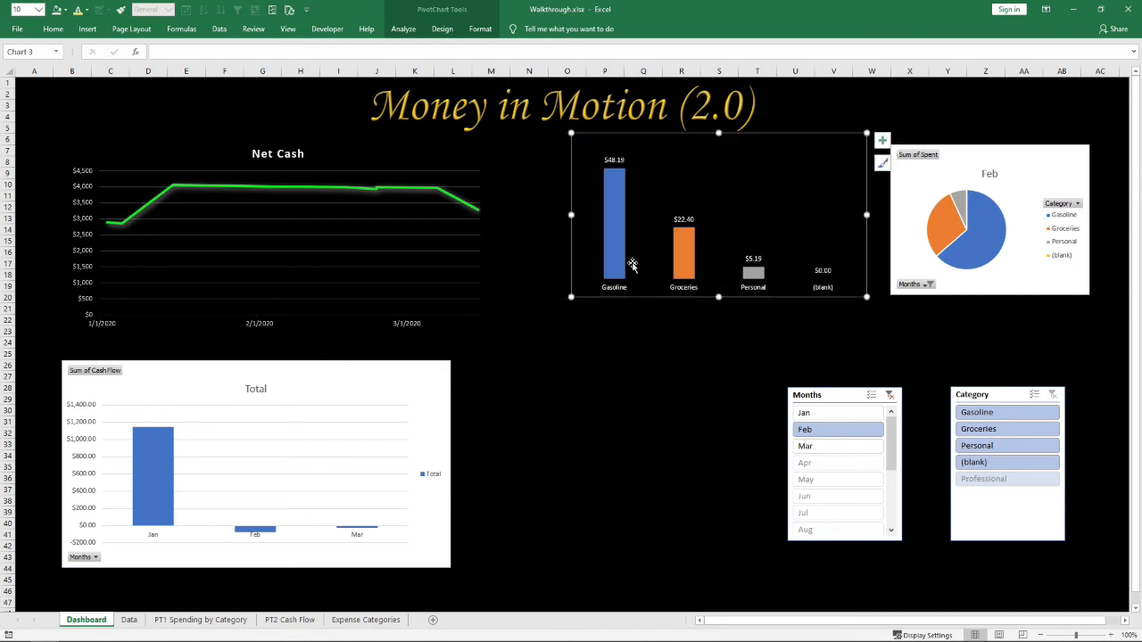
pyautogui.moveTo(765, 133); pyautogui.dragTo(754, 143)
pyautogui.click(644, 377)
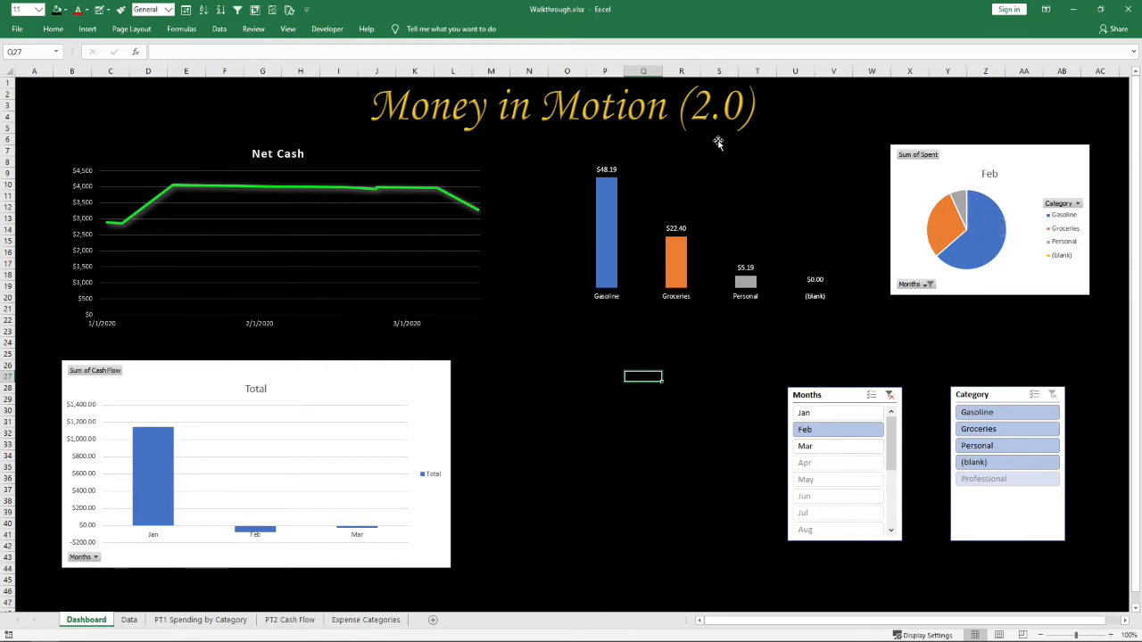
# Switch to the Money.xlsm workbook, inspect the formula linked to the total text box above its column chart, and return to Walkthrough.xlsx
pyautogui.click(332, 639)
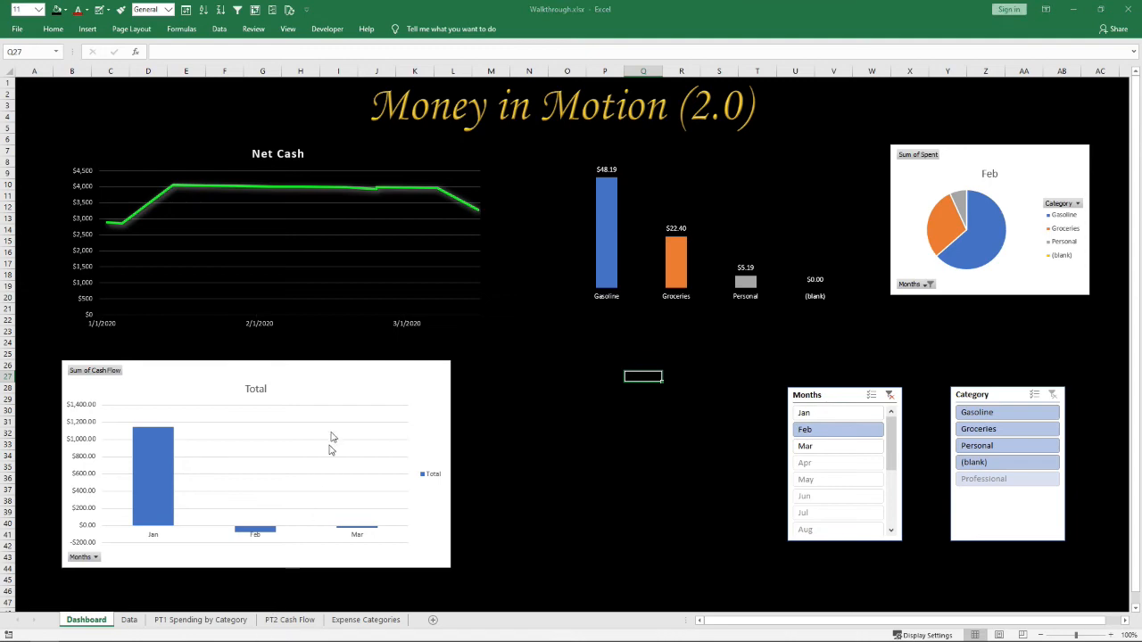
pyautogui.moveTo(419, 400); pyautogui.dragTo(428, 4)
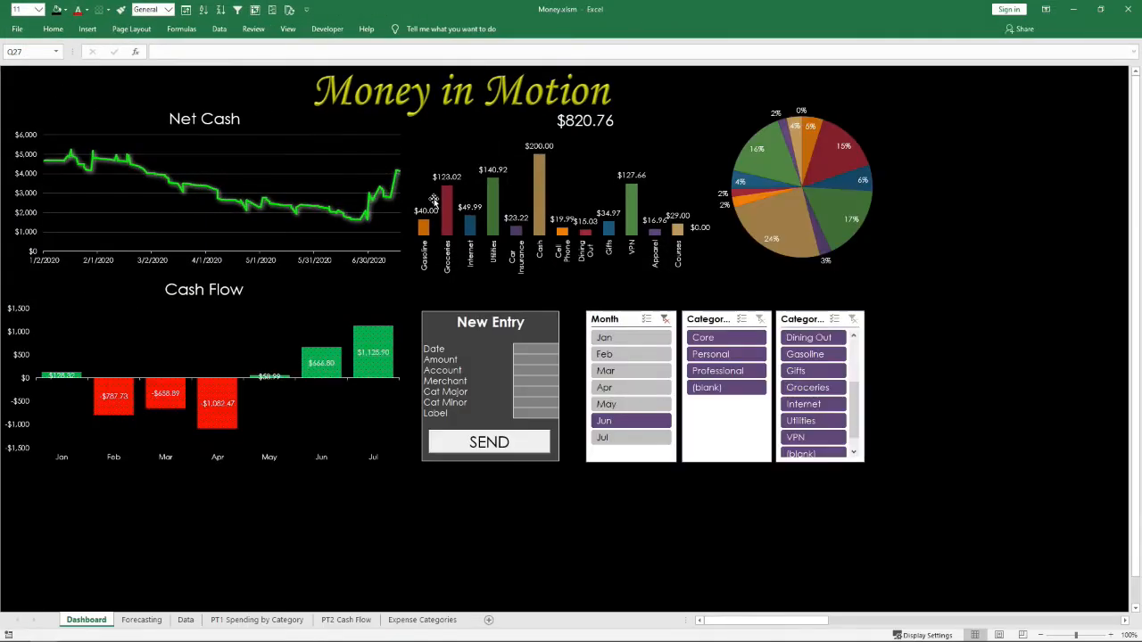
pyautogui.click(571, 127)
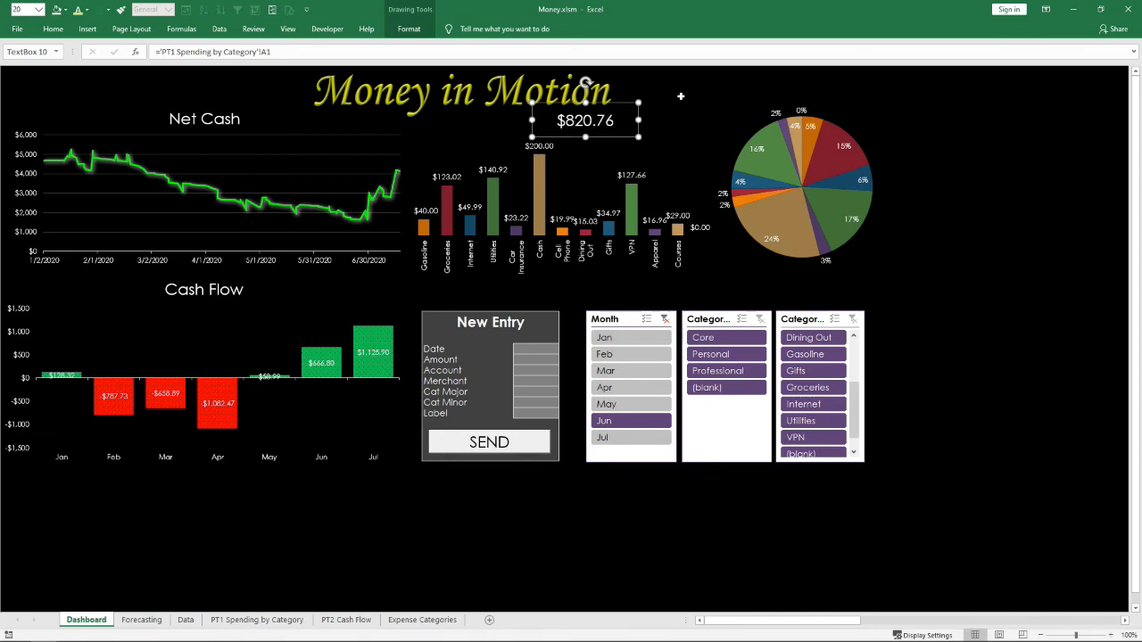
pyautogui.moveTo(713, 18); pyautogui.dragTo(198, 640)
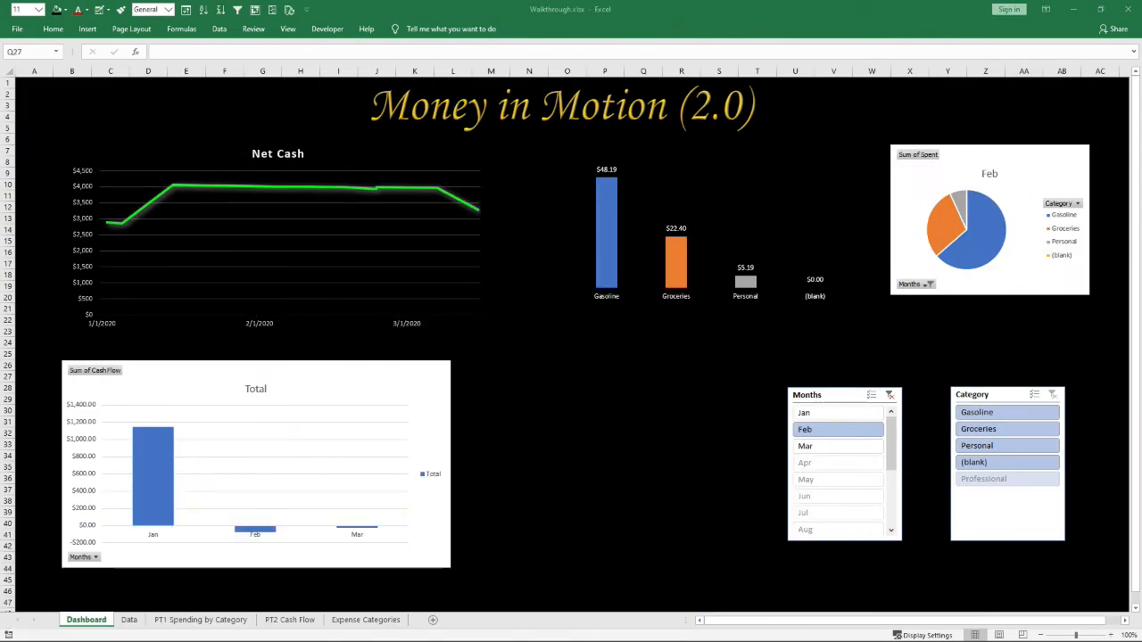
pyautogui.click(551, 345)
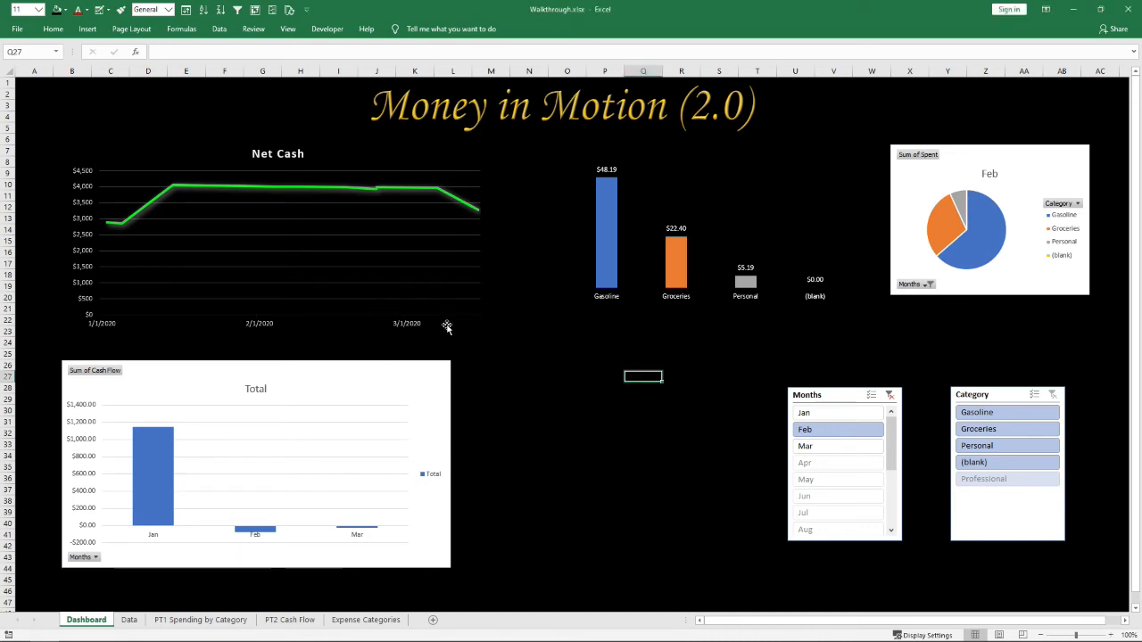
# Insert an empty text box above the spending column chart on the dashboard
pyautogui.click(88, 29)
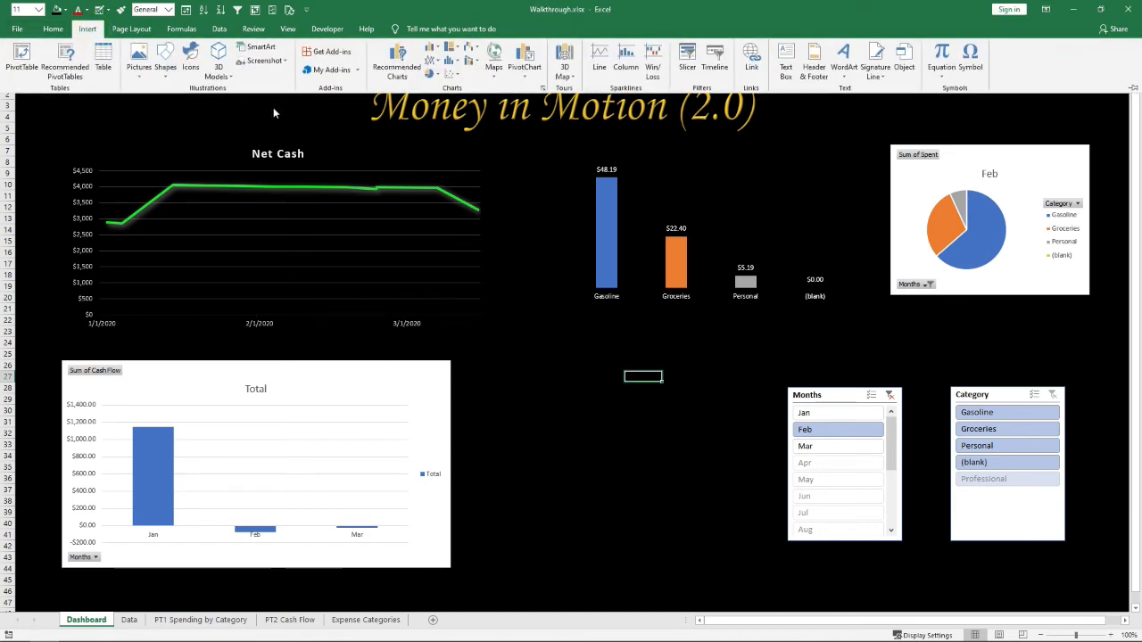
pyautogui.click(786, 72)
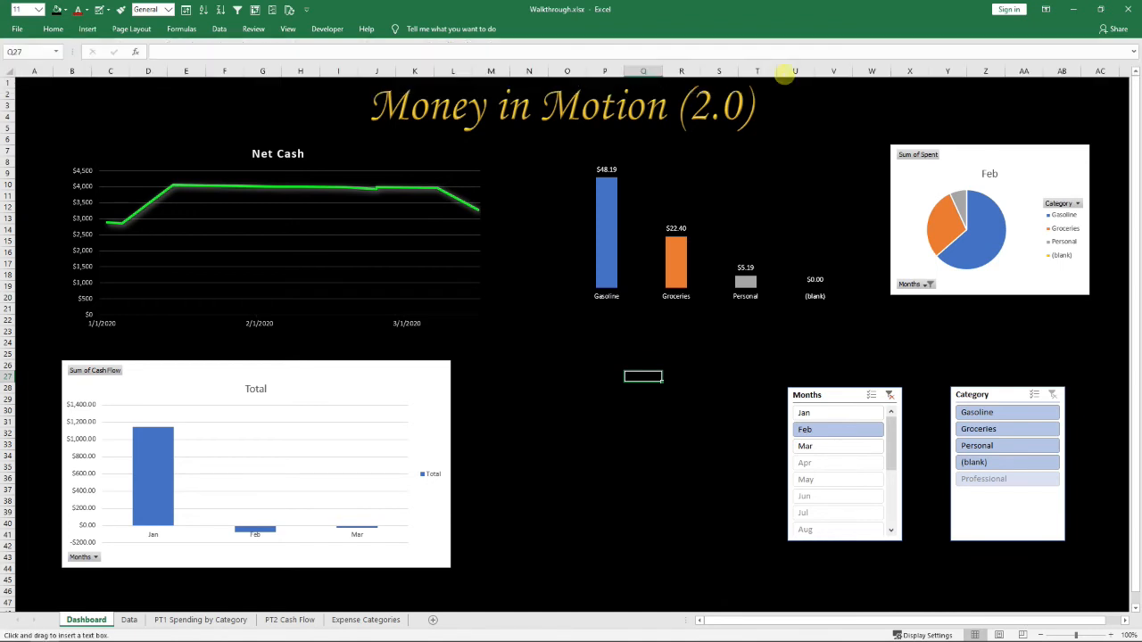
pyautogui.moveTo(665, 142); pyautogui.dragTo(777, 184)
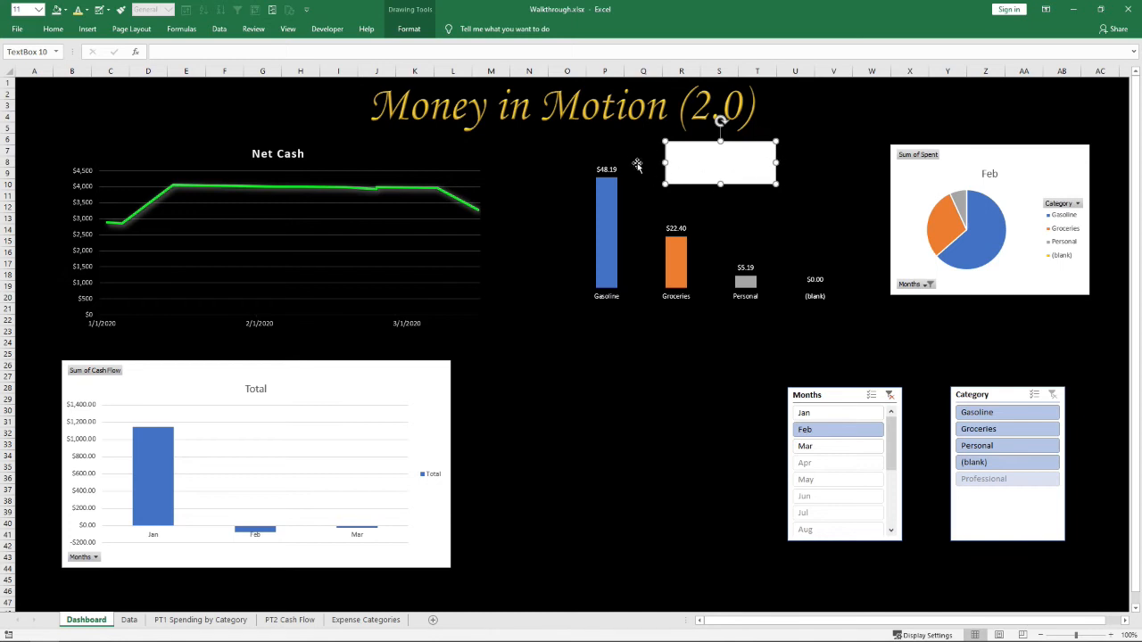
pyautogui.moveTo(674, 268)
pyautogui.click(195, 52)
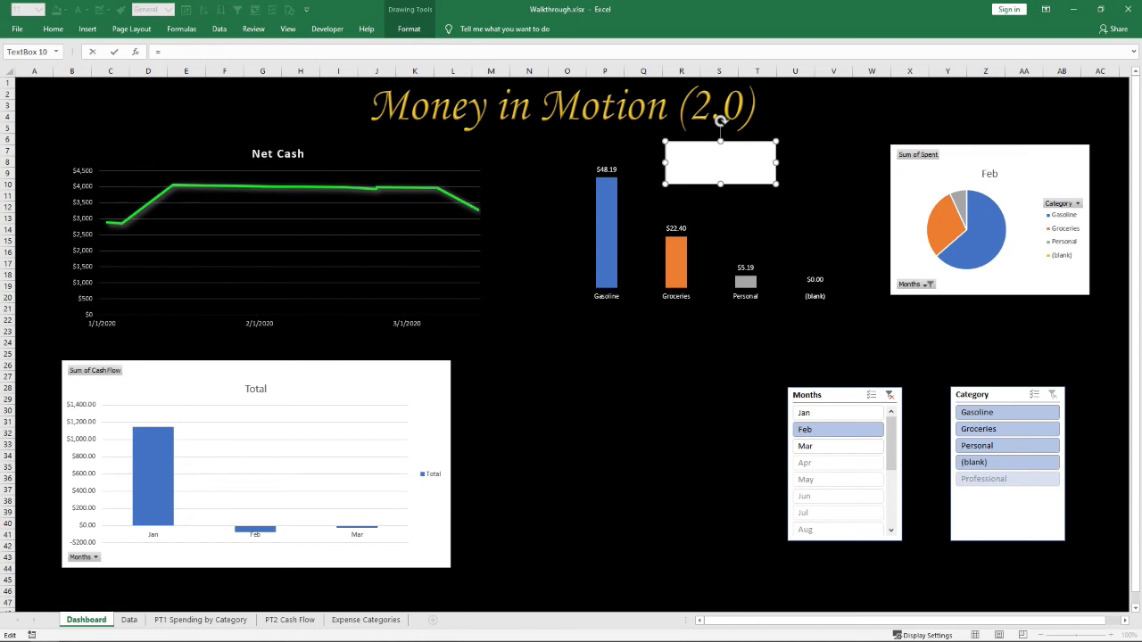
pyautogui.press('Escape')
pyautogui.press('Escape')
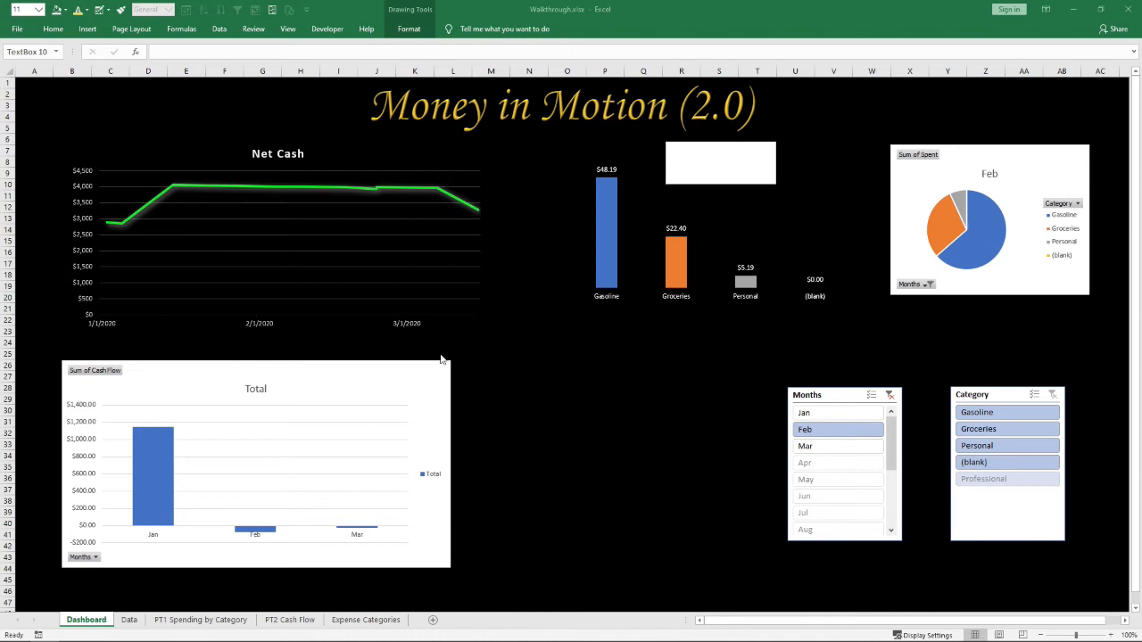
# On the PT1 Spending by Category sheet, move the whole pivot table so that it starts in cell C3
pyautogui.click(189, 623)
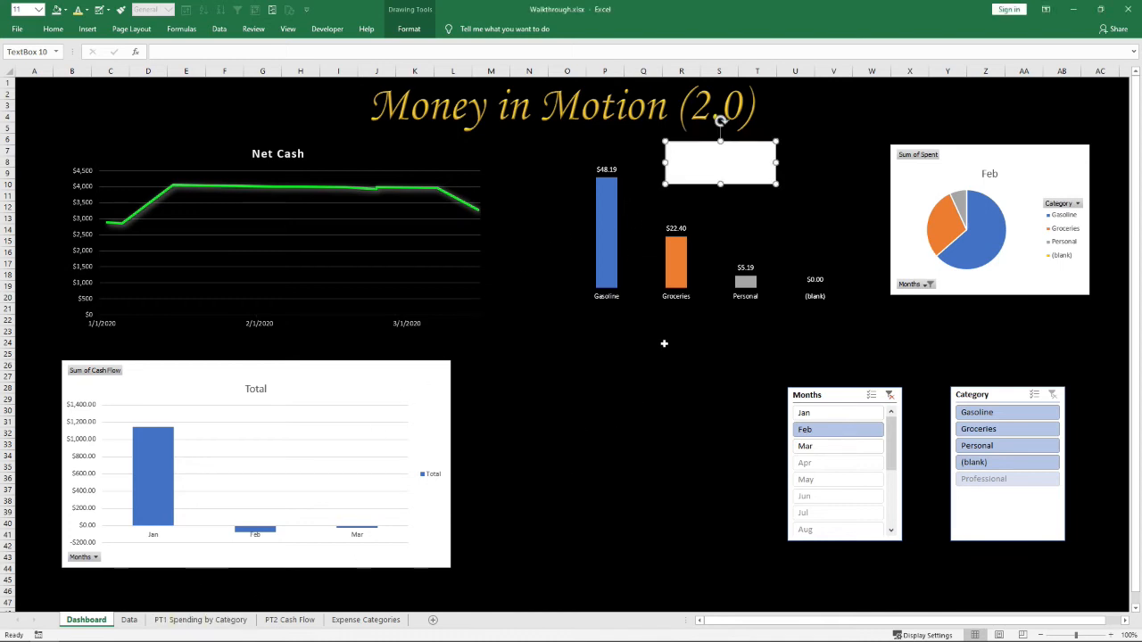
pyautogui.click(167, 625)
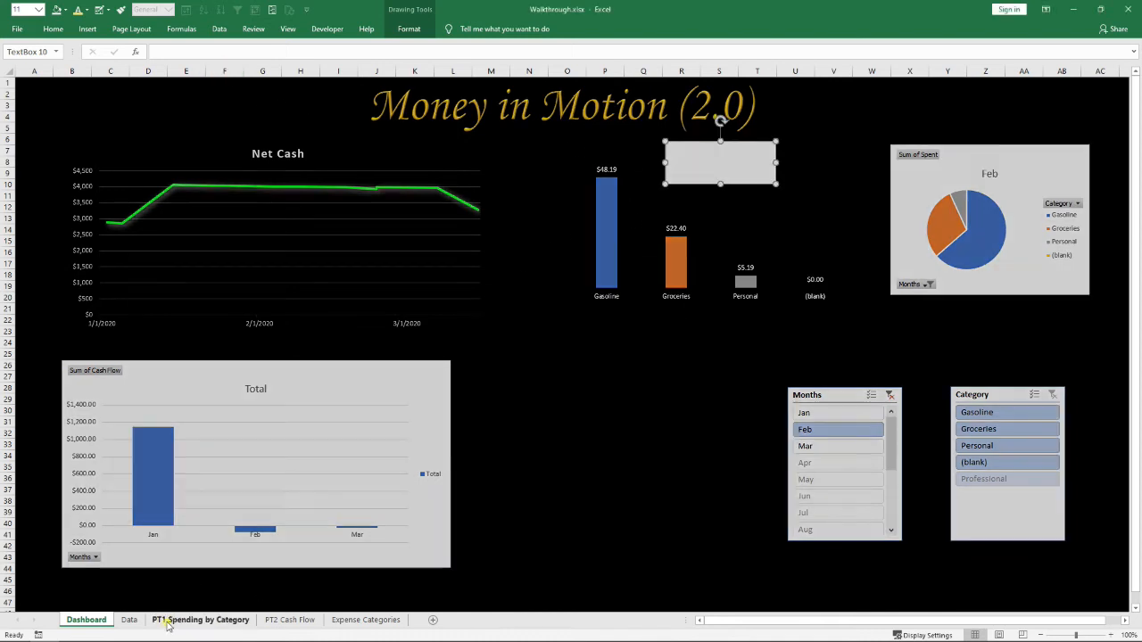
pyautogui.click(68, 95)
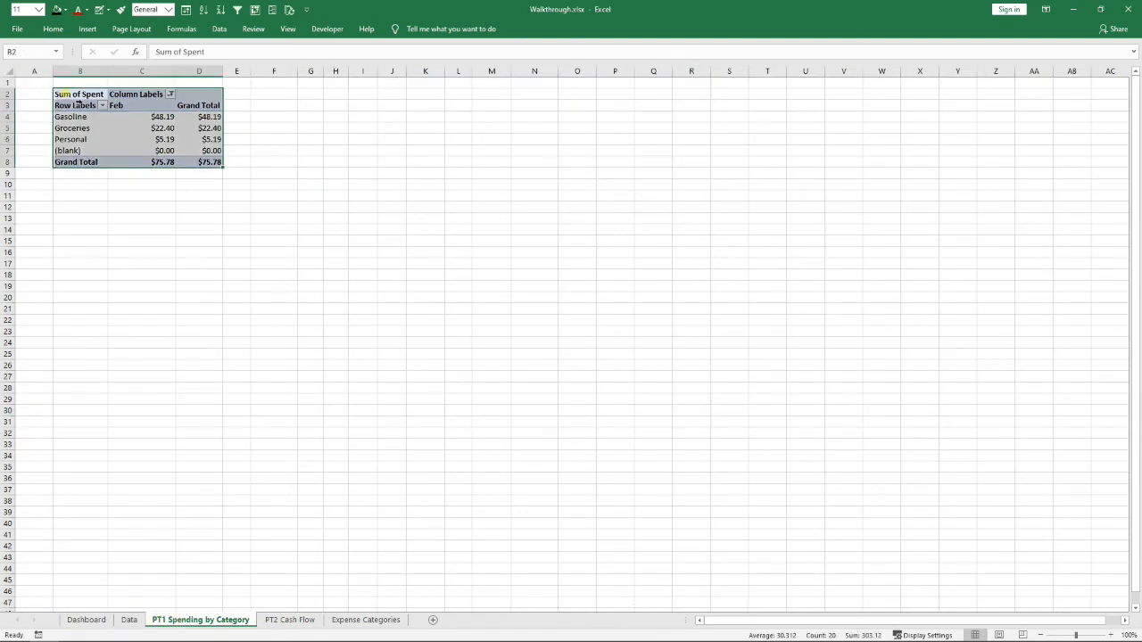
pyautogui.moveTo(201, 168); pyautogui.dragTo(238, 184)
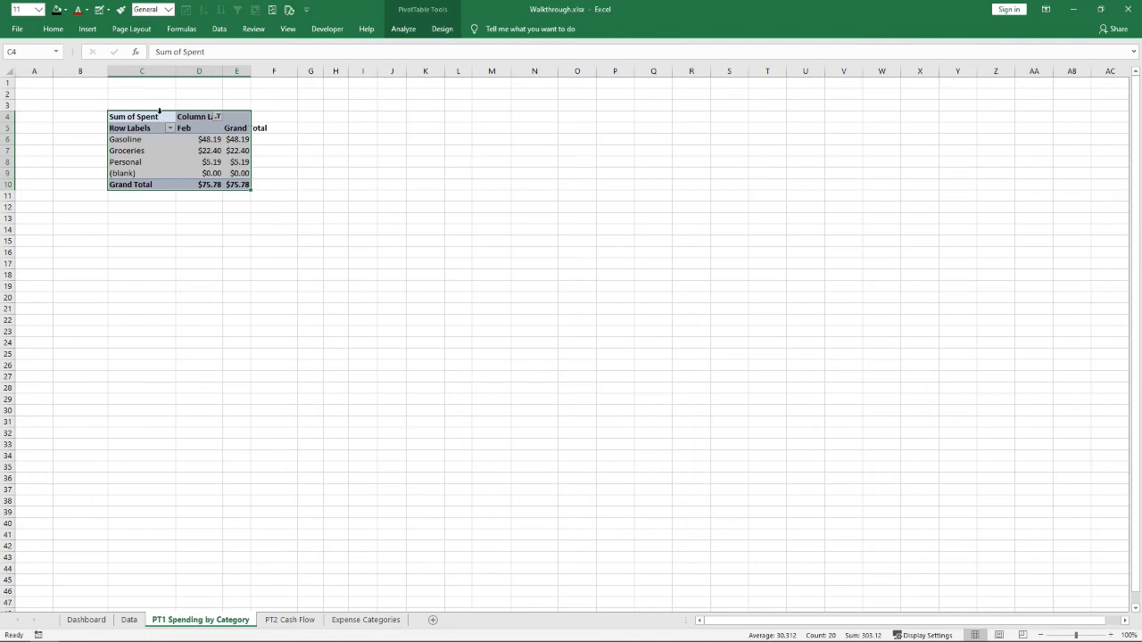
pyautogui.moveTo(165, 111); pyautogui.dragTo(161, 100)
pyautogui.click(46, 83)
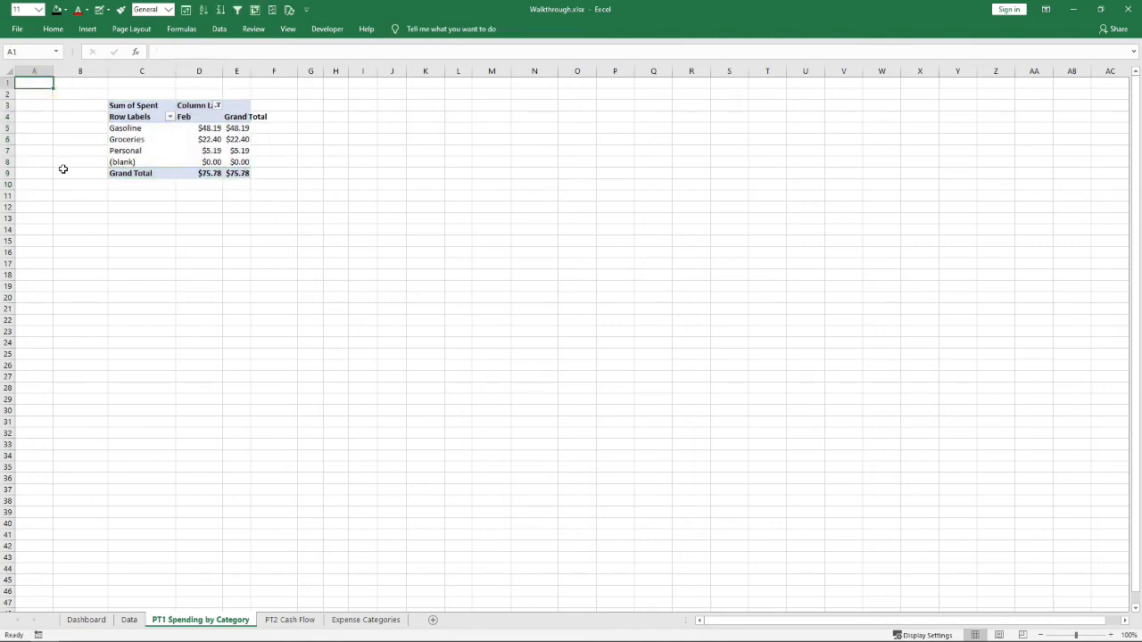
pyautogui.write('=')
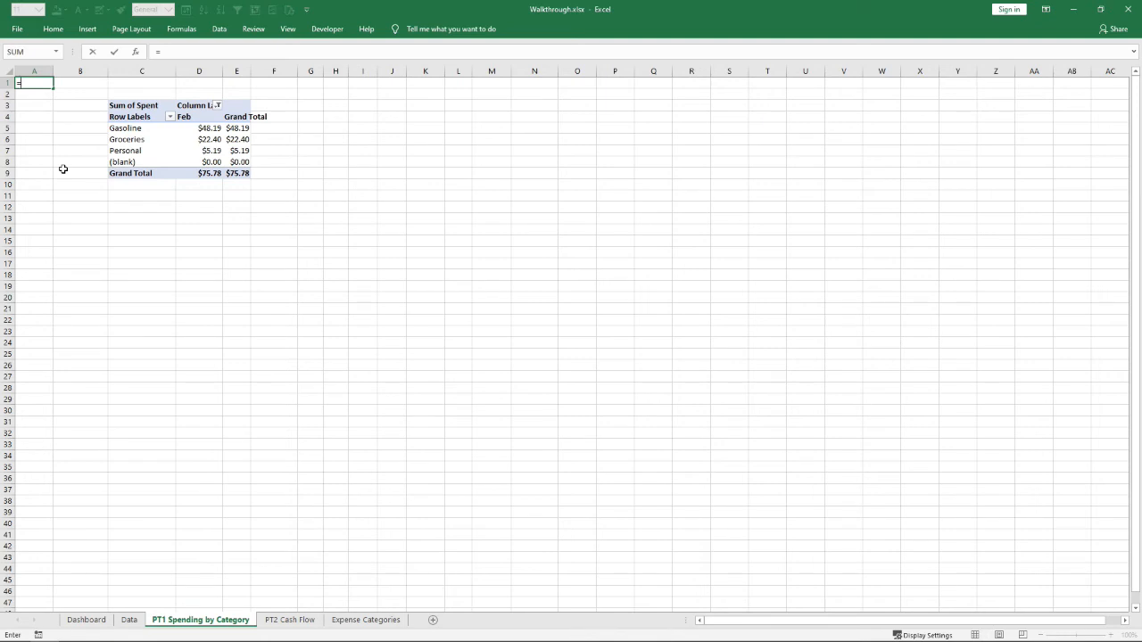
pyautogui.press('Escape')
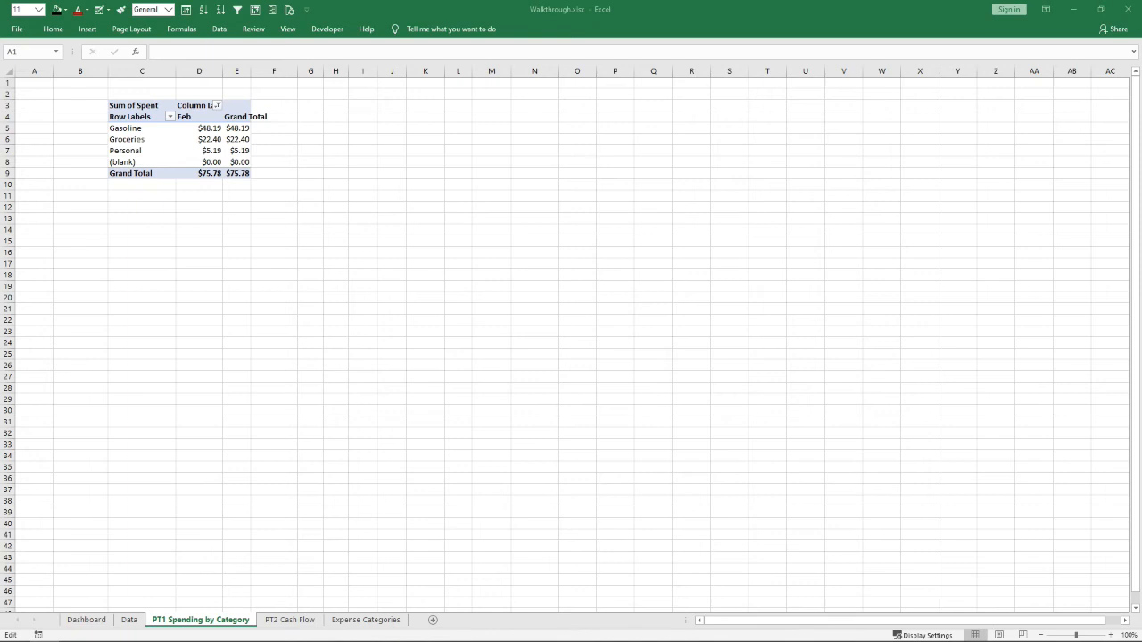
pyautogui.click(39, 81)
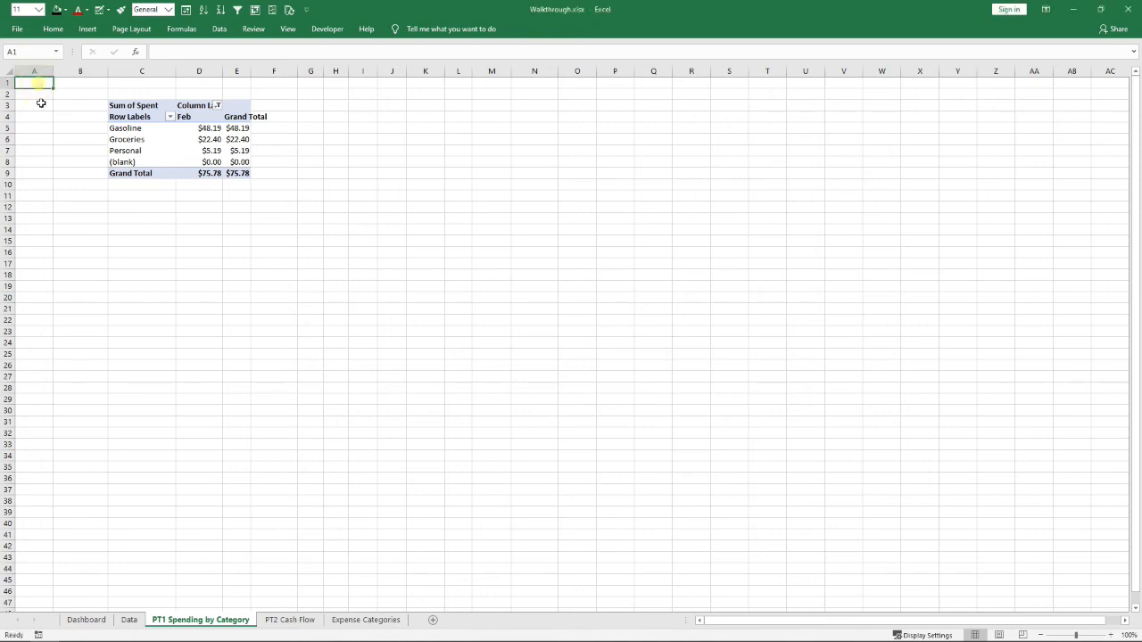
pyautogui.moveTo(179, 175)
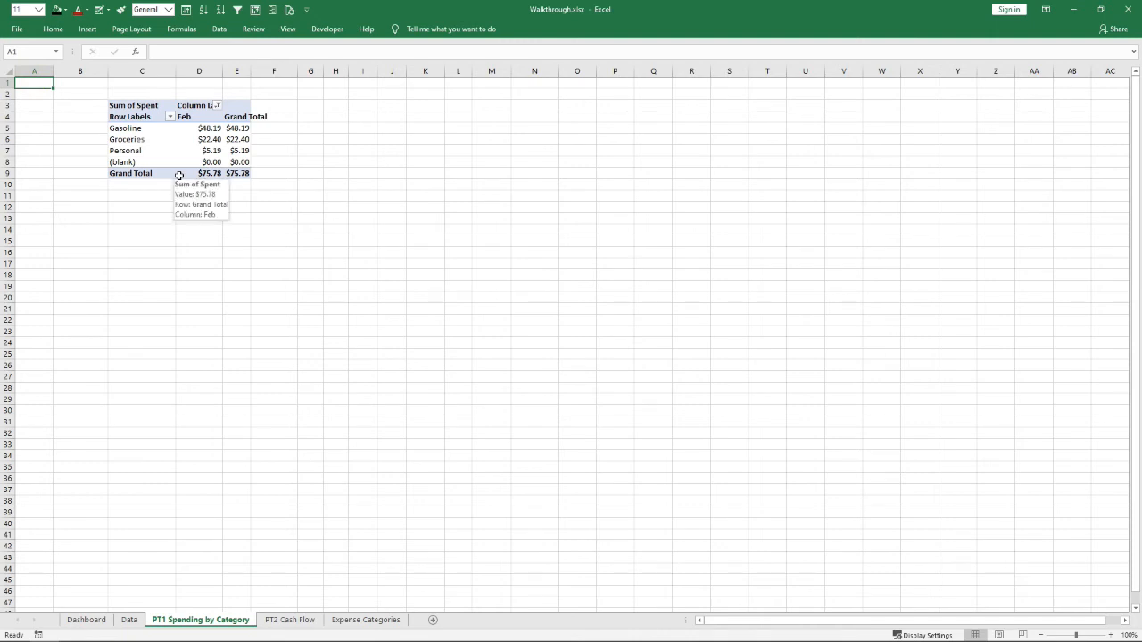
pyautogui.write('=get')
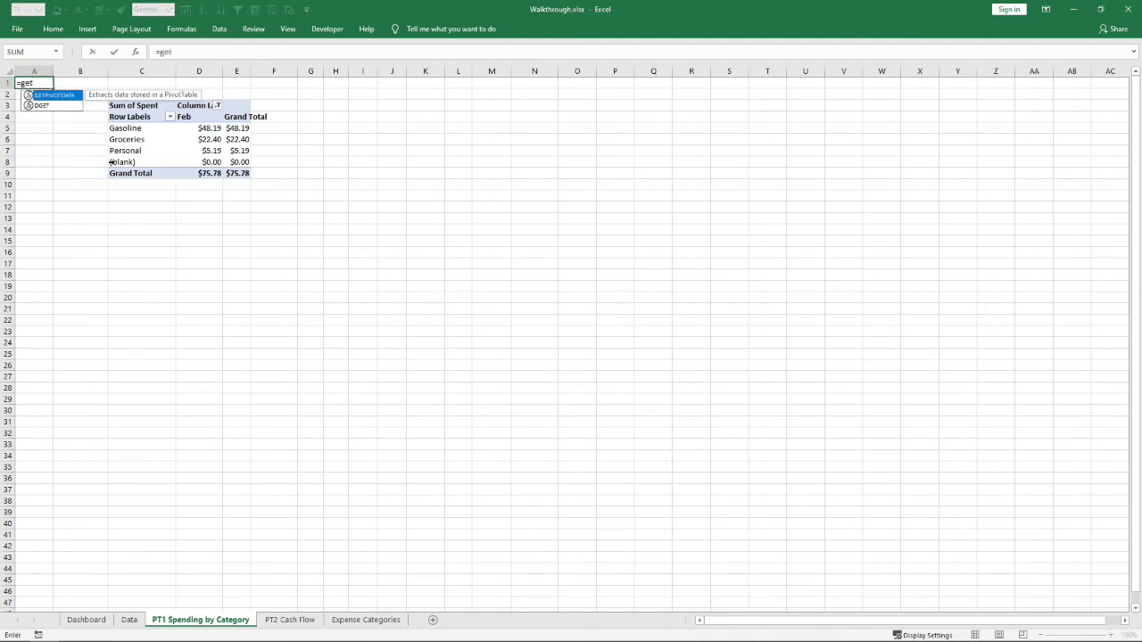
pyautogui.press('Tab')
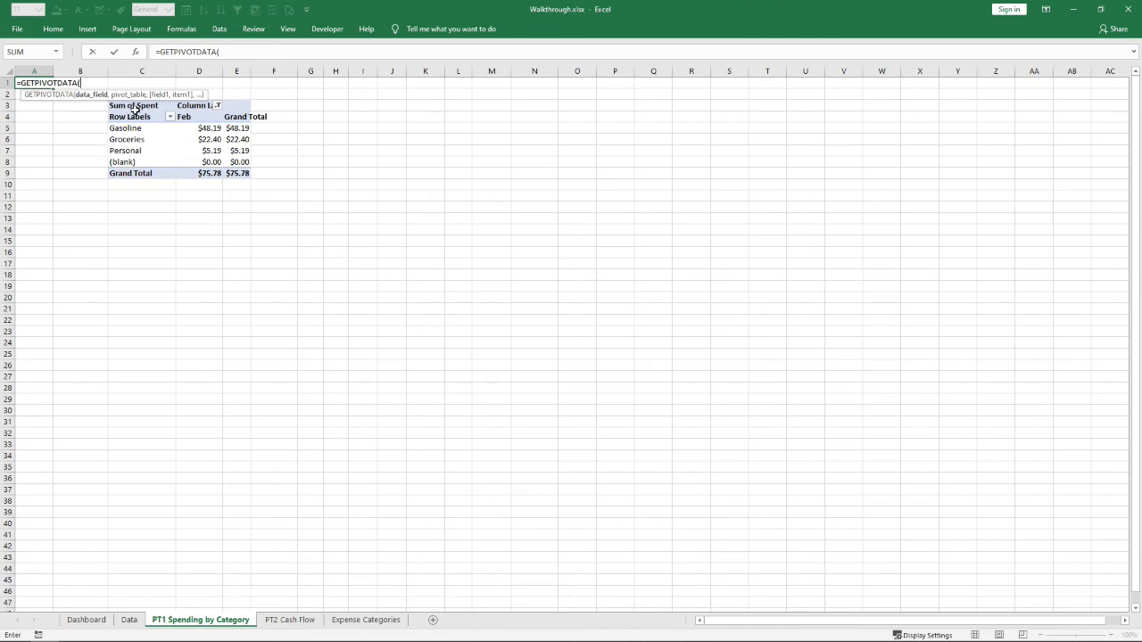
pyautogui.moveTo(136, 108); pyautogui.dragTo(238, 173)
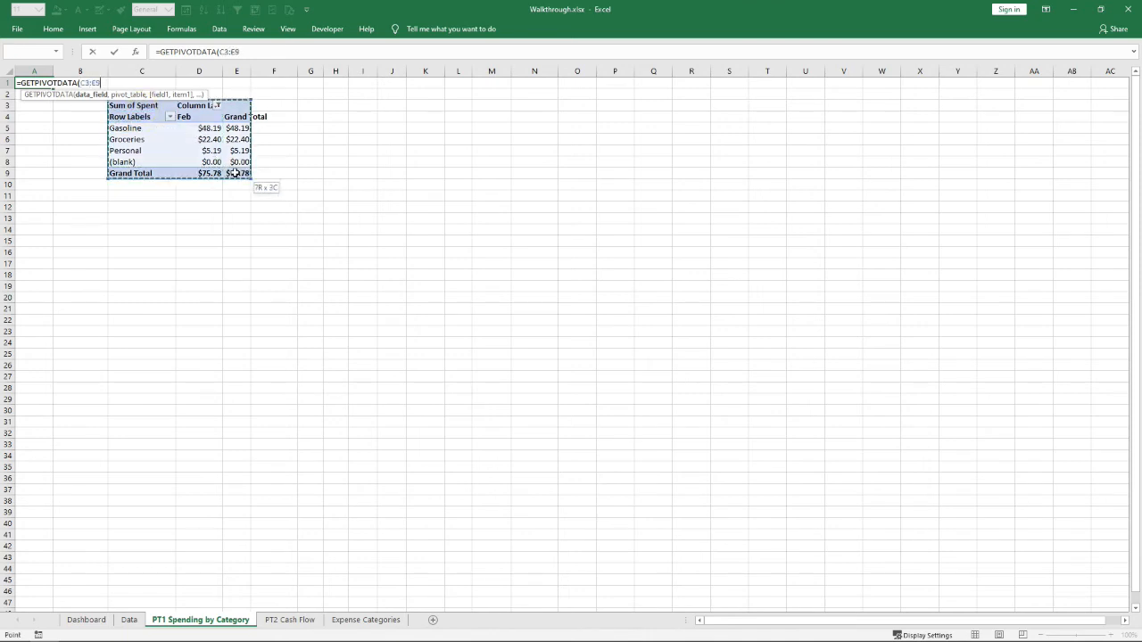
pyautogui.press('Escape')
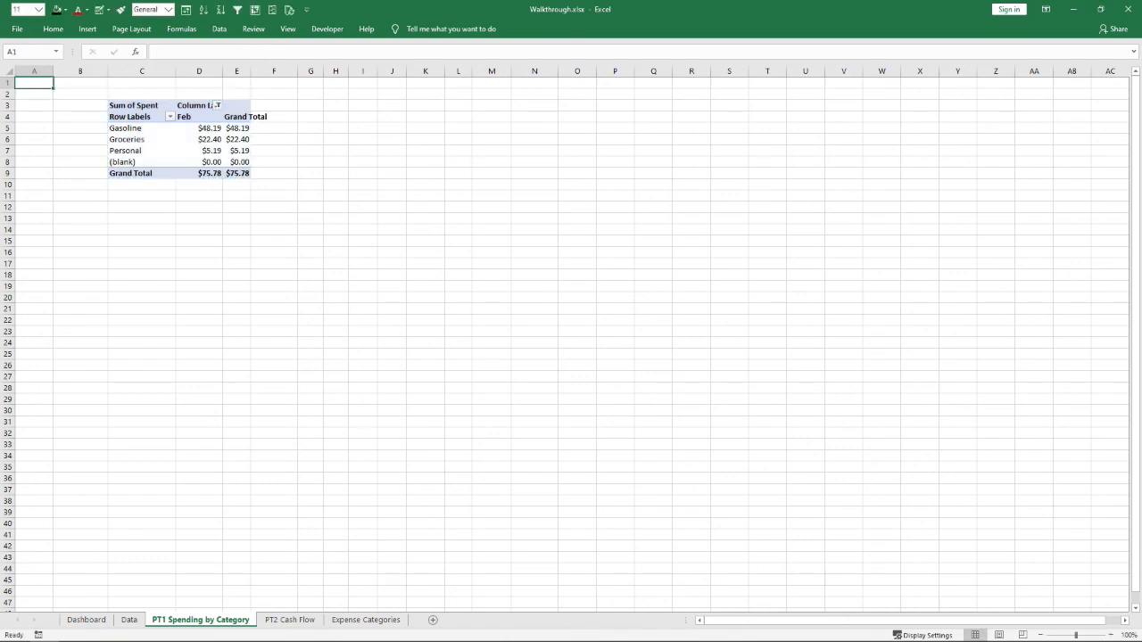
# Enter =GETPIVOTDATA("Spent",$C$3) in cell A1 of the PT1 Spending by Category sheet
pyautogui.click(36, 82)
pyautogui.write('=')
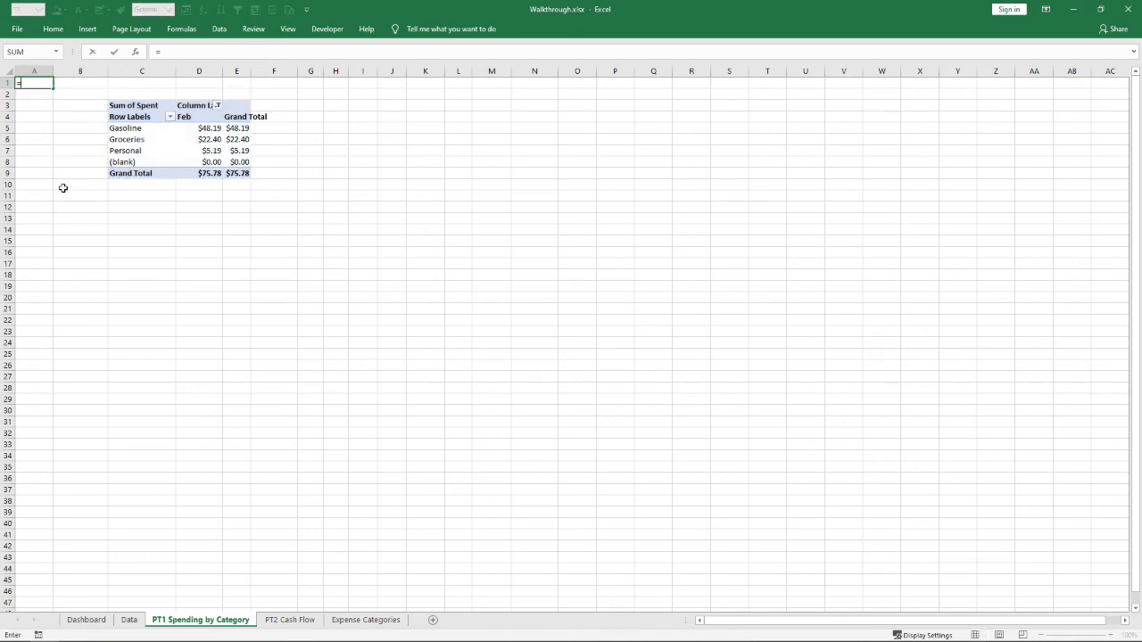
pyautogui.write('get')
pyautogui.press('Tab')
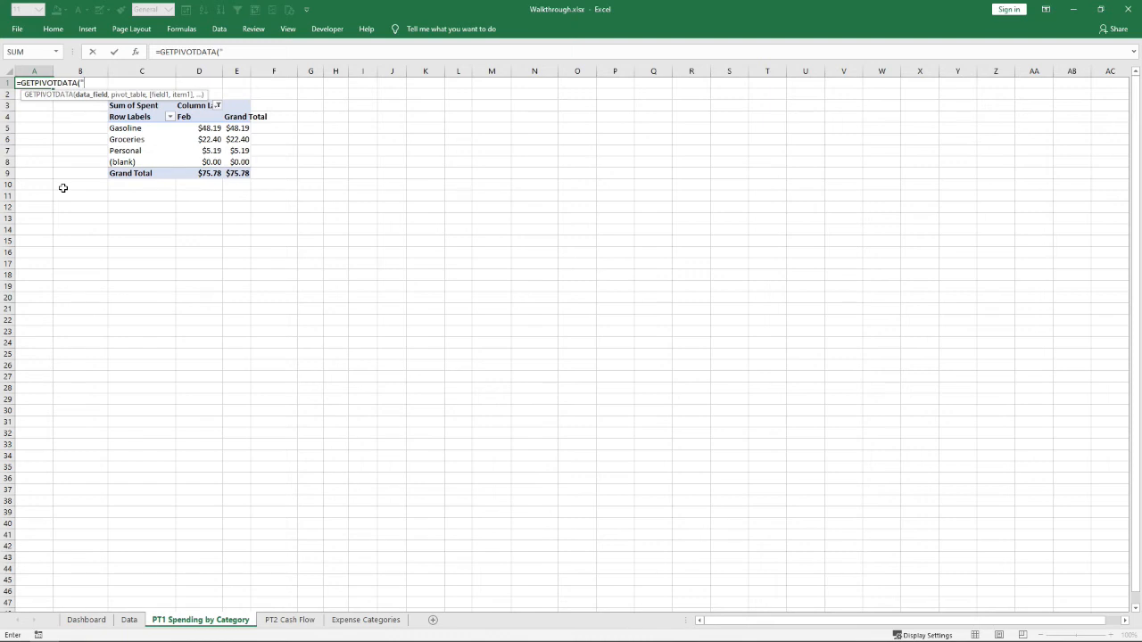
pyautogui.write('"Spent",')
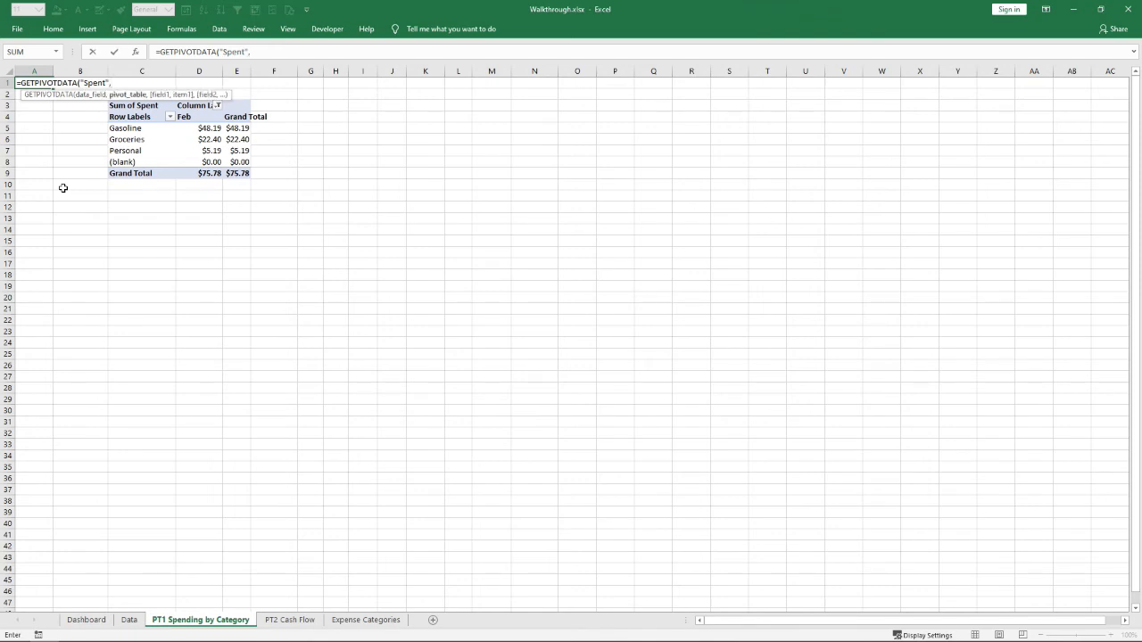
pyautogui.click(126, 109)
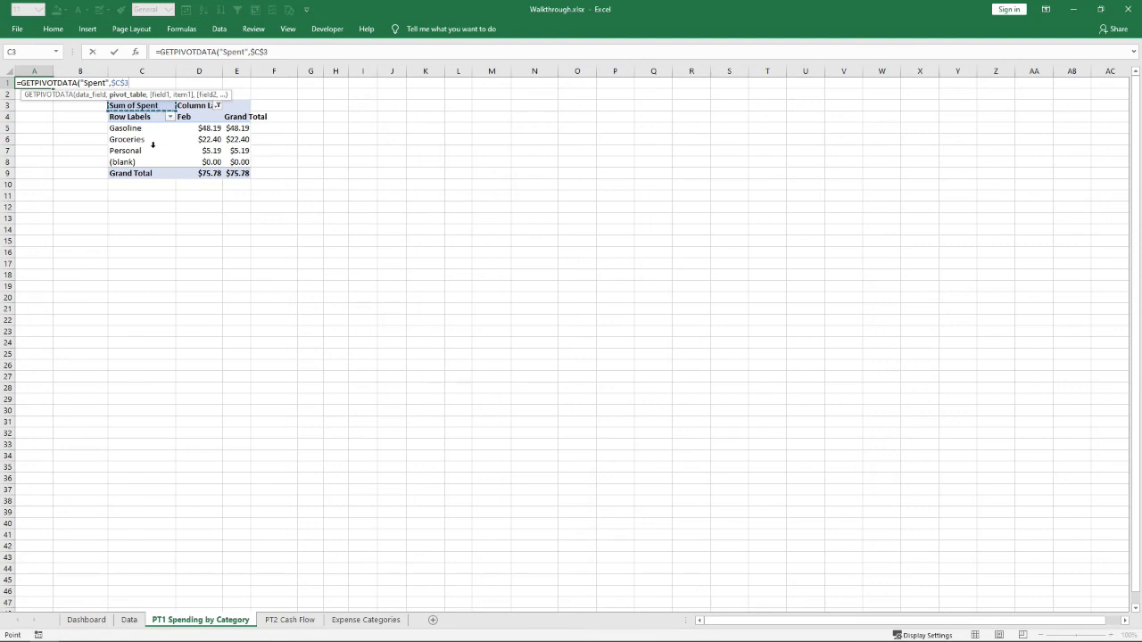
pyautogui.press('Return')
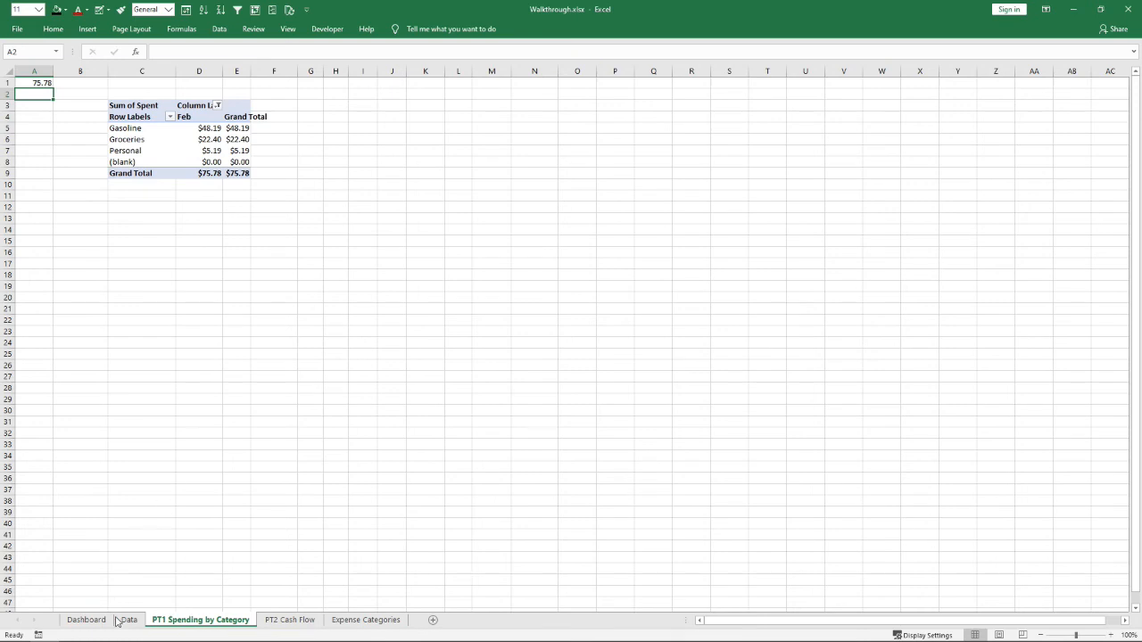
# Filter the dashboard's Months slicer to Jan and check the formula's total on the PT1 Spending by Category sheet
pyautogui.click(86, 619)
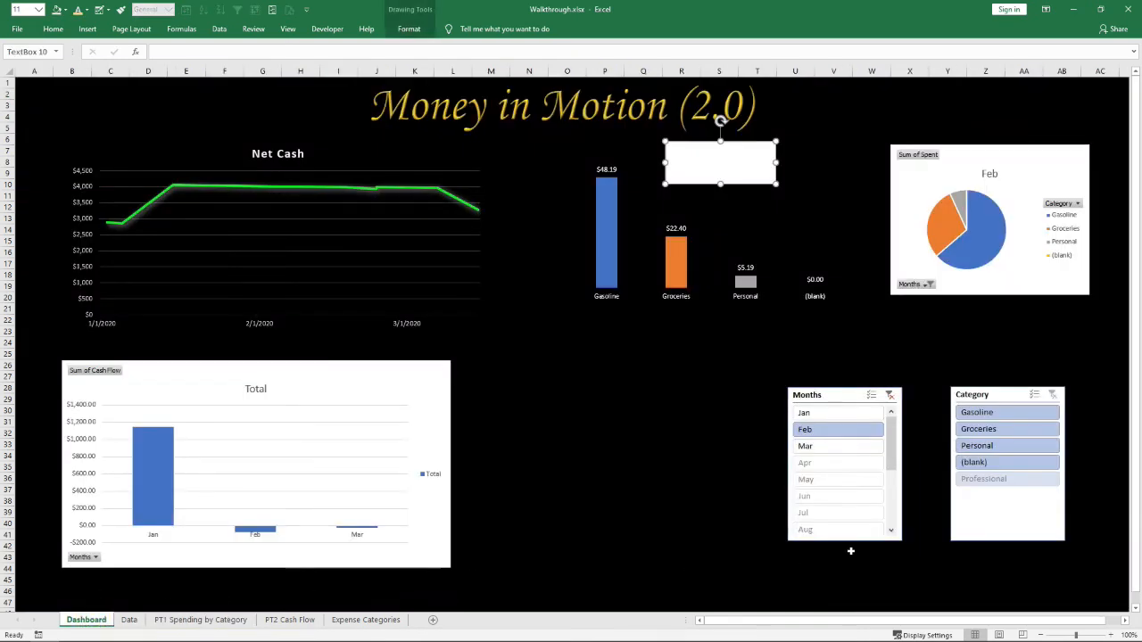
pyautogui.click(815, 416)
pyautogui.click(217, 623)
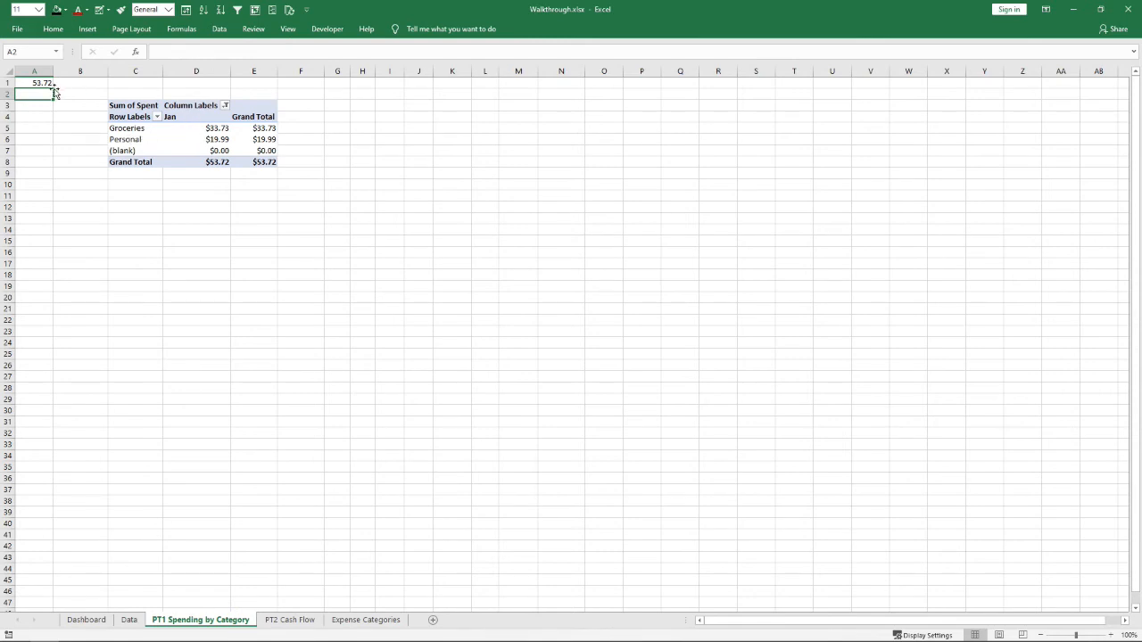
# Format the spending total in cell A1 as Currency
pyautogui.click(40, 85)
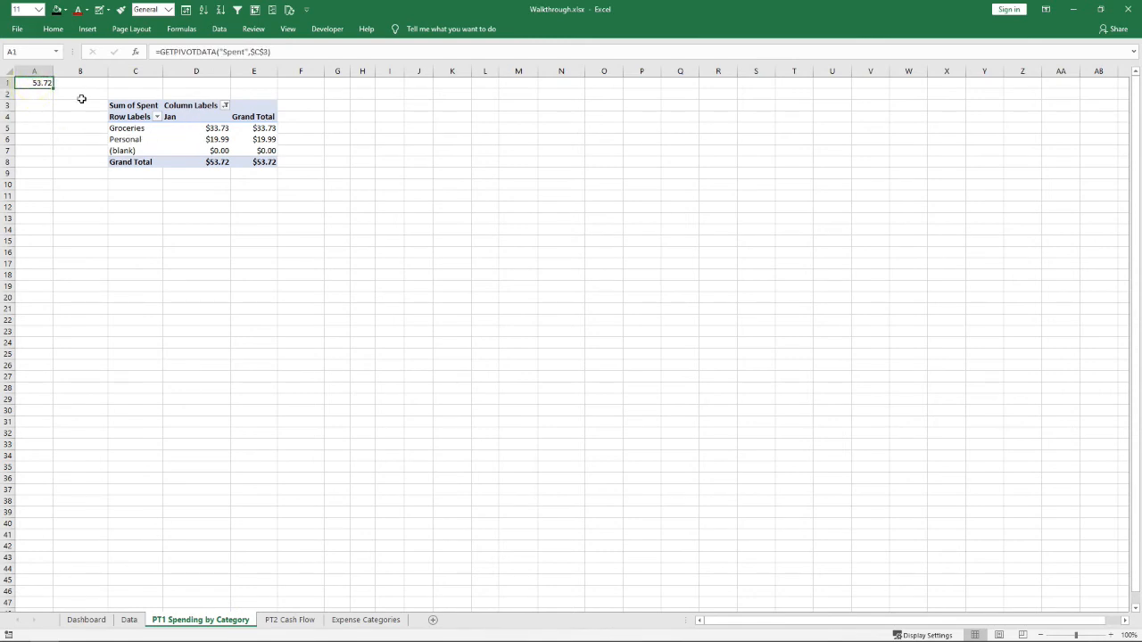
pyautogui.click(140, 10)
pyautogui.write('Cyur')
pyautogui.press('BackSpace')
pyautogui.press('BackSpace')
pyautogui.write('u')
pyautogui.press('Return')
# Link the empty text box on the dashboard to cell A1 of the PT1 Spending by Category sheet
pyautogui.click(90, 620)
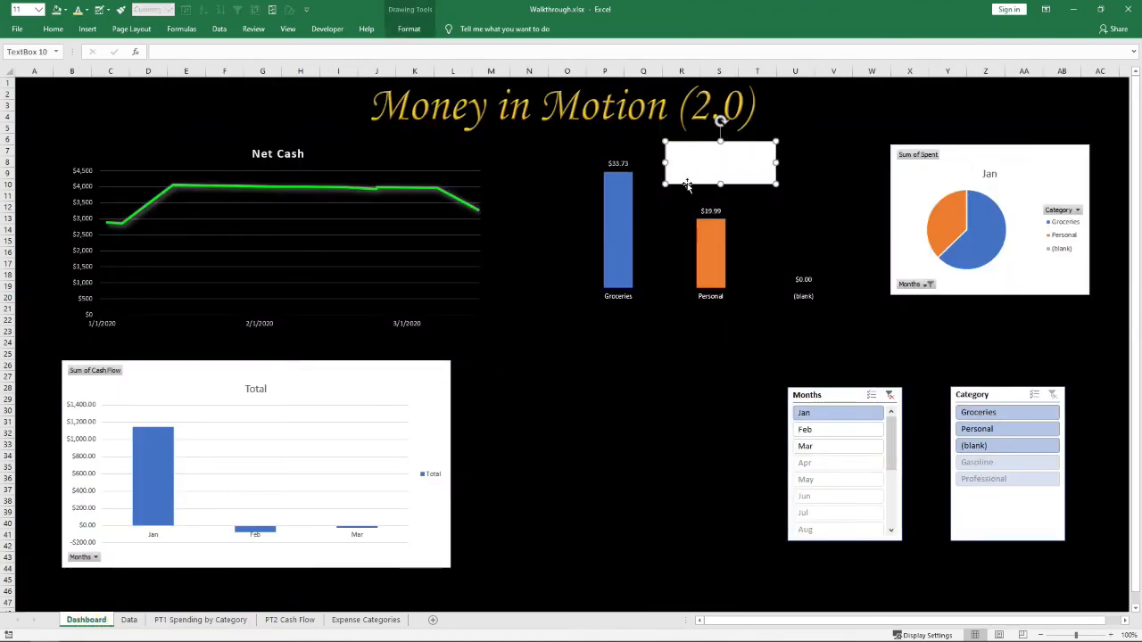
pyautogui.click(224, 51)
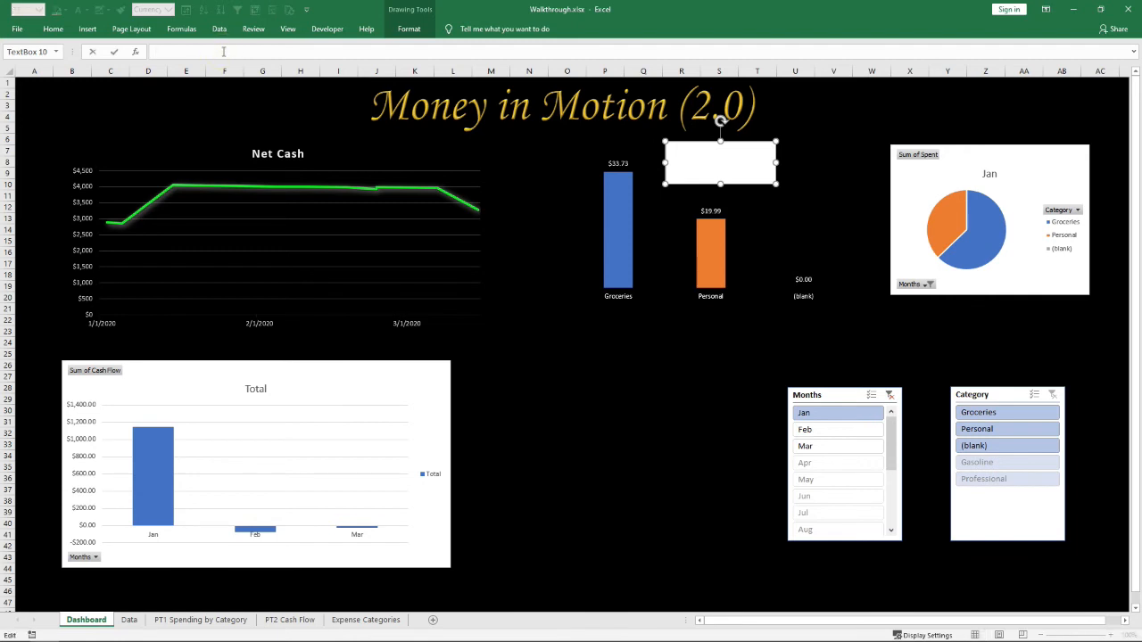
pyautogui.write('=')
pyautogui.click(188, 624)
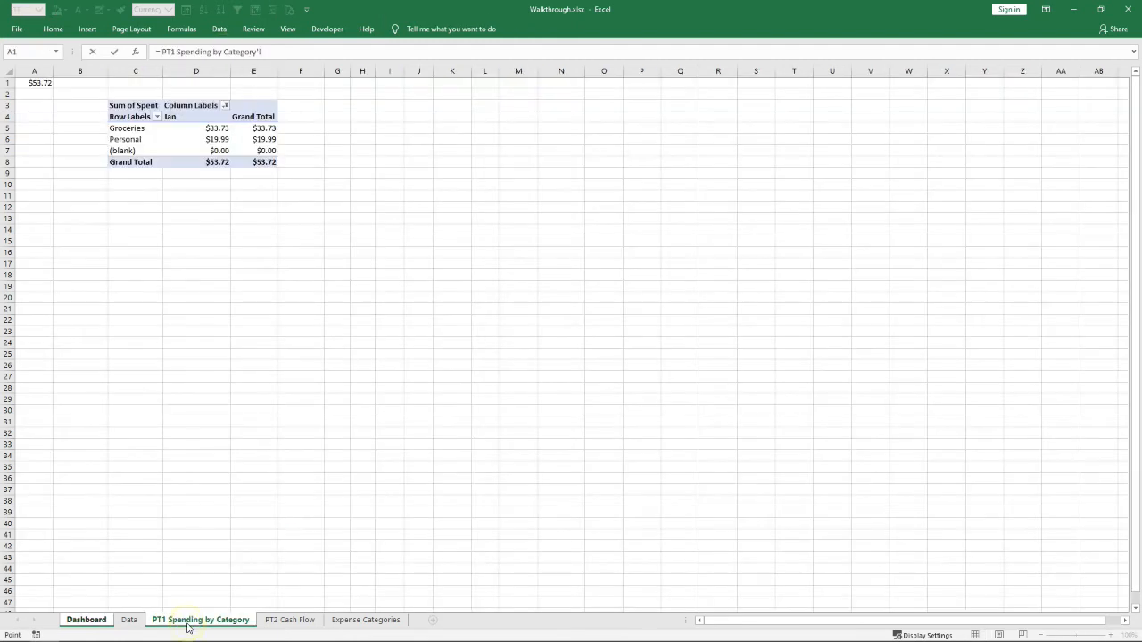
pyautogui.click(34, 82)
pyautogui.press('Return')
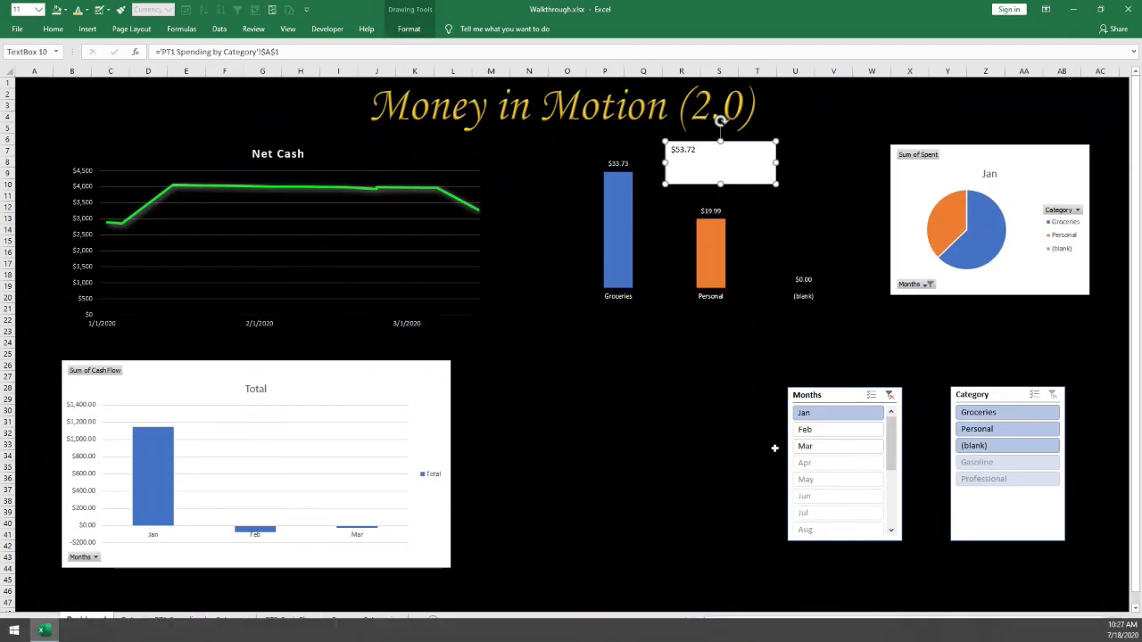
# Test the linked total by filtering the Months slicer to Feb, Mar and back to Jan
pyautogui.click(826, 434)
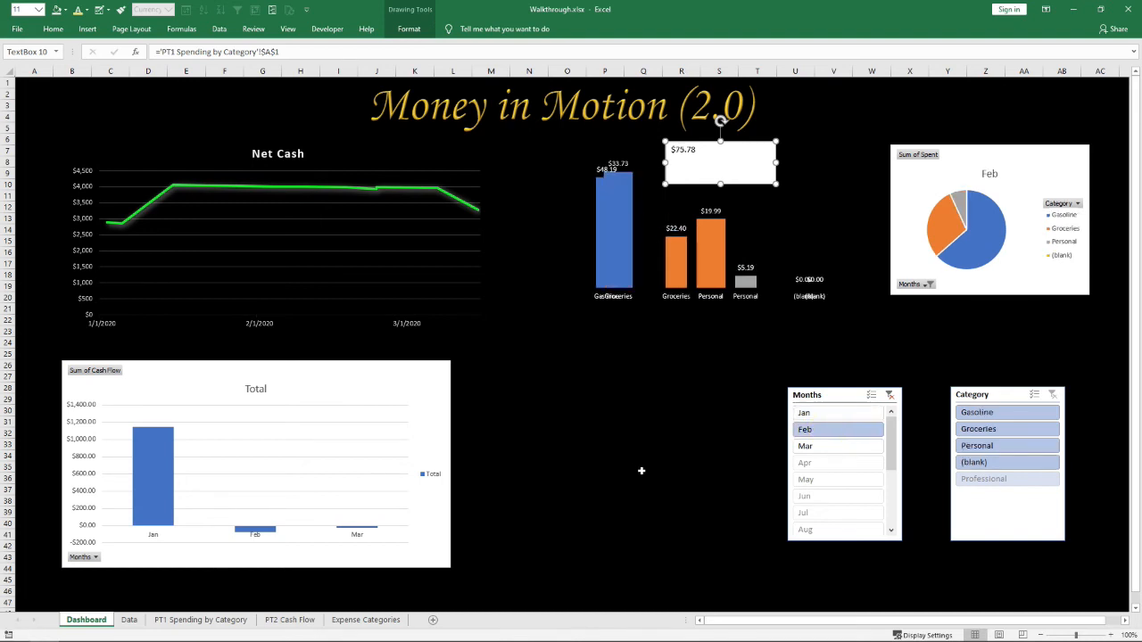
pyautogui.click(798, 448)
pyautogui.click(807, 413)
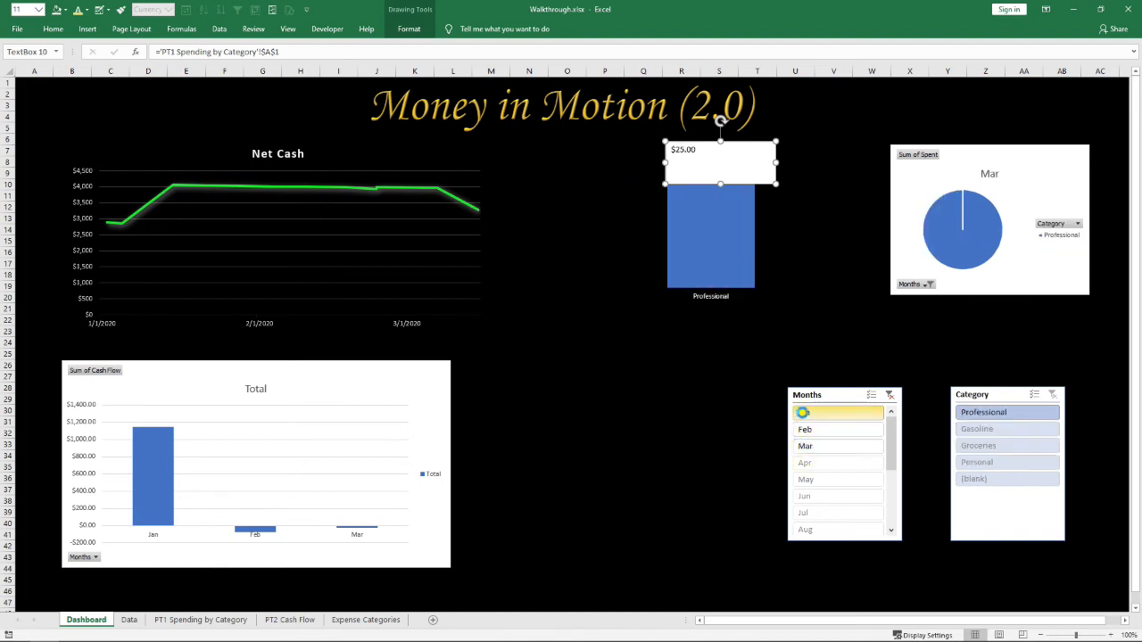
# Widen the total text box slightly and set its fill to No Fill
pyautogui.moveTo(772, 183); pyautogui.dragTo(795, 181)
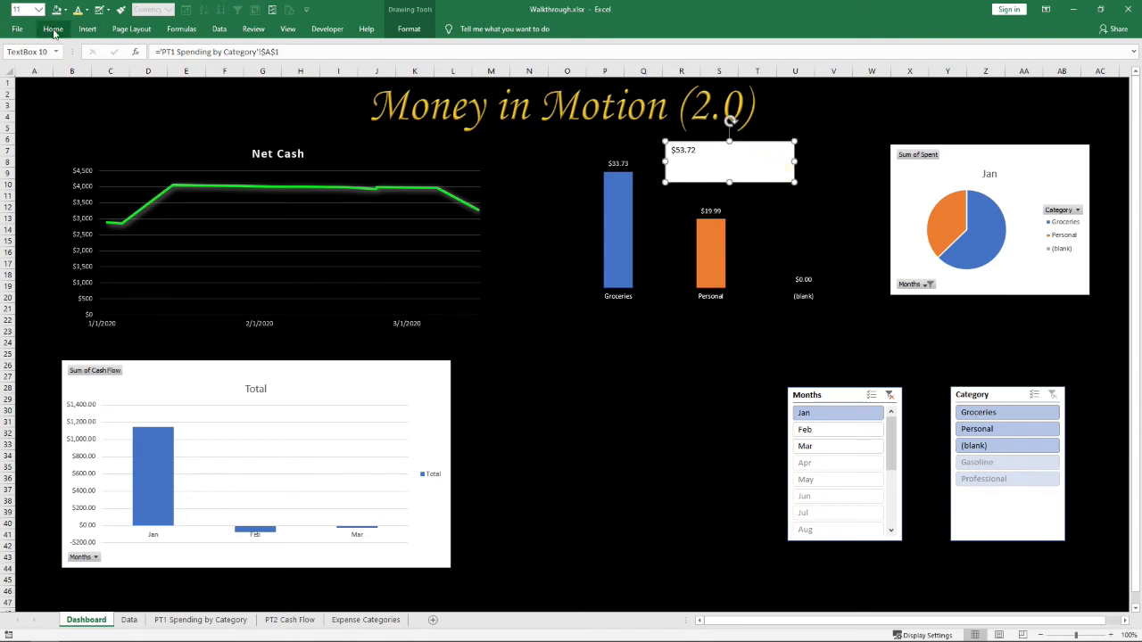
pyautogui.rightClick(700, 171)
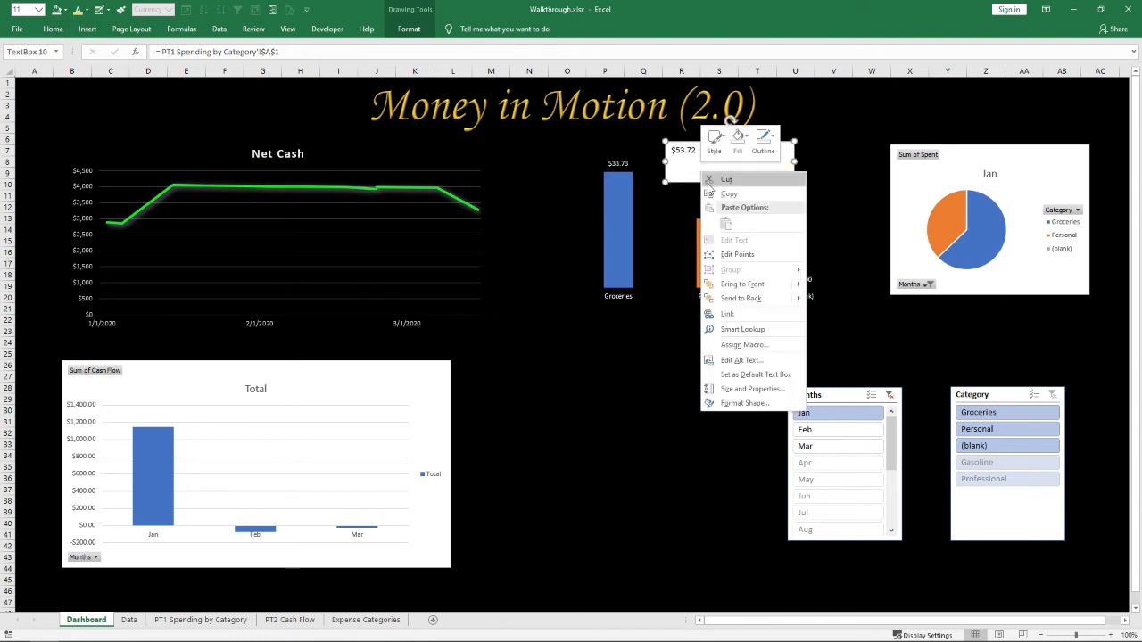
pyautogui.click(774, 150)
pyautogui.click(737, 143)
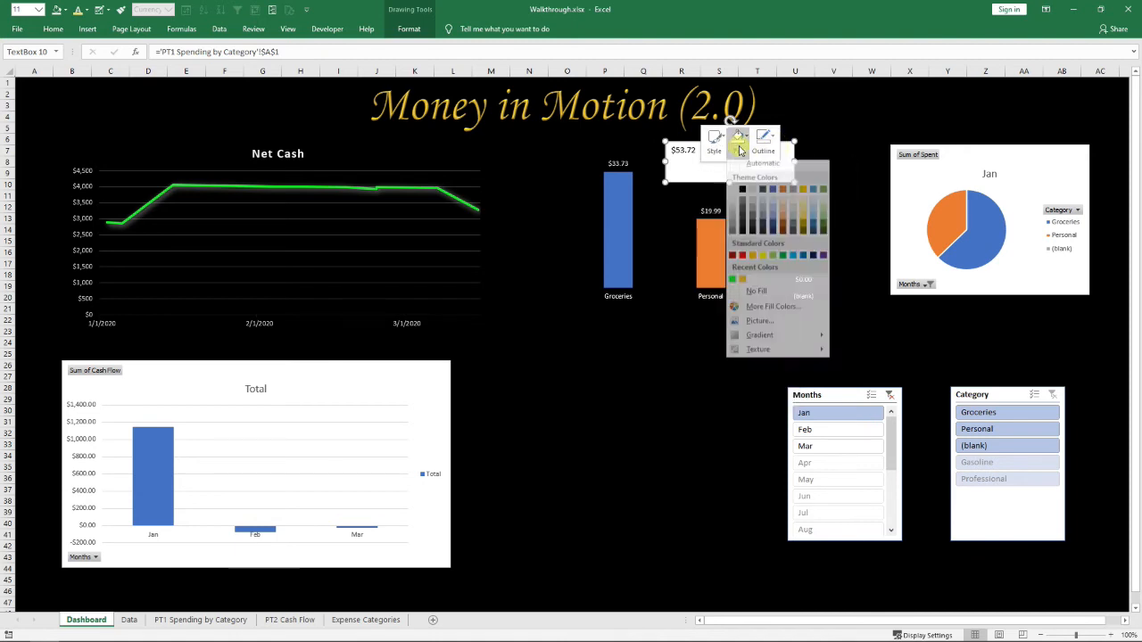
pyautogui.click(745, 296)
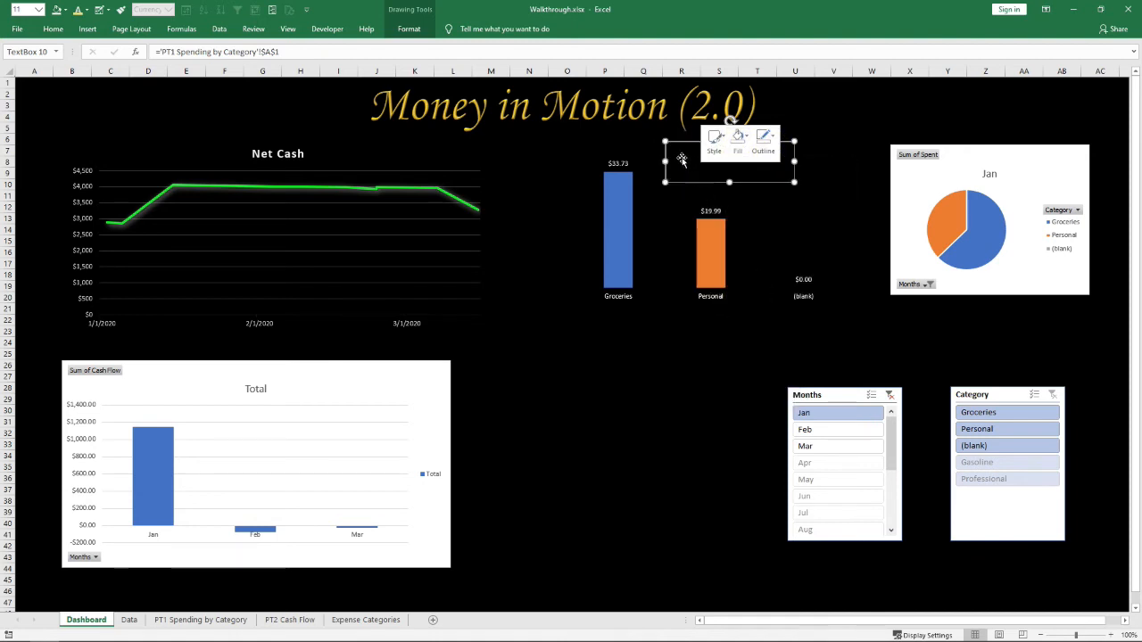
# Make the text in the total text box white and set its font size to 24
pyautogui.click(682, 157)
pyautogui.click(715, 160)
pyautogui.click(732, 158)
pyautogui.hotkey('ctrl', 'a')
pyautogui.click(54, 29)
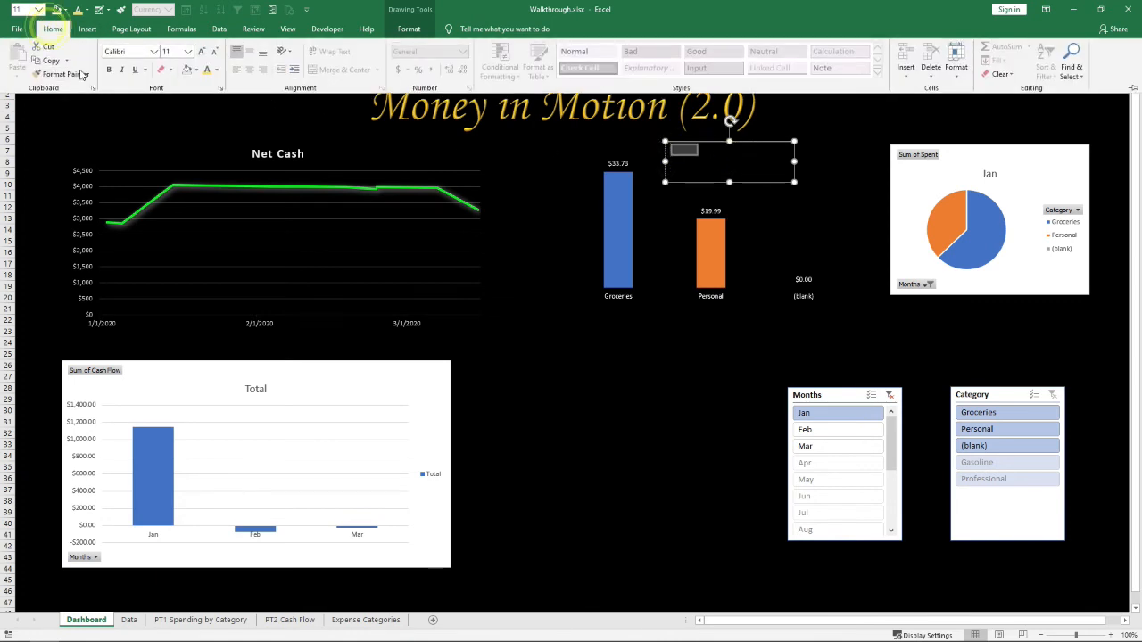
pyautogui.click(87, 10)
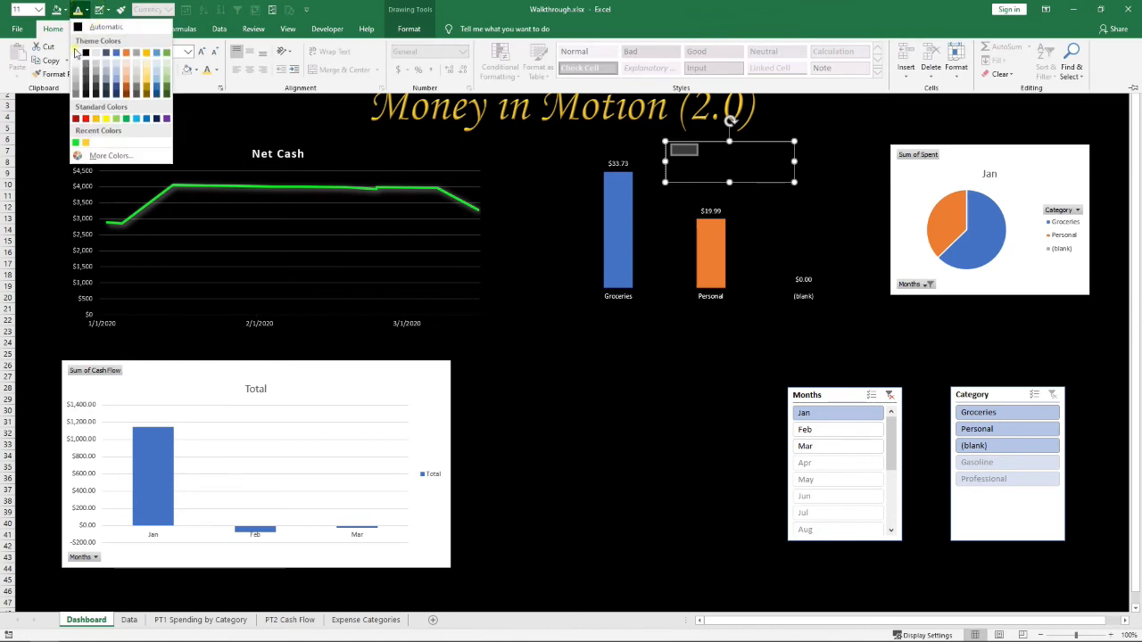
pyautogui.click(77, 53)
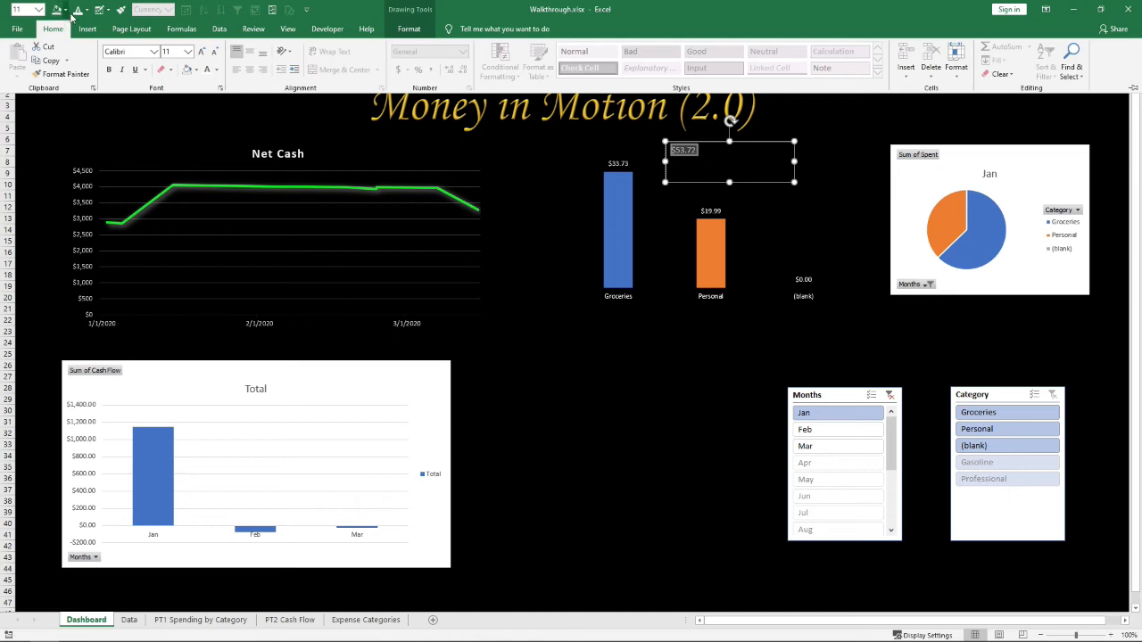
pyautogui.click(39, 9)
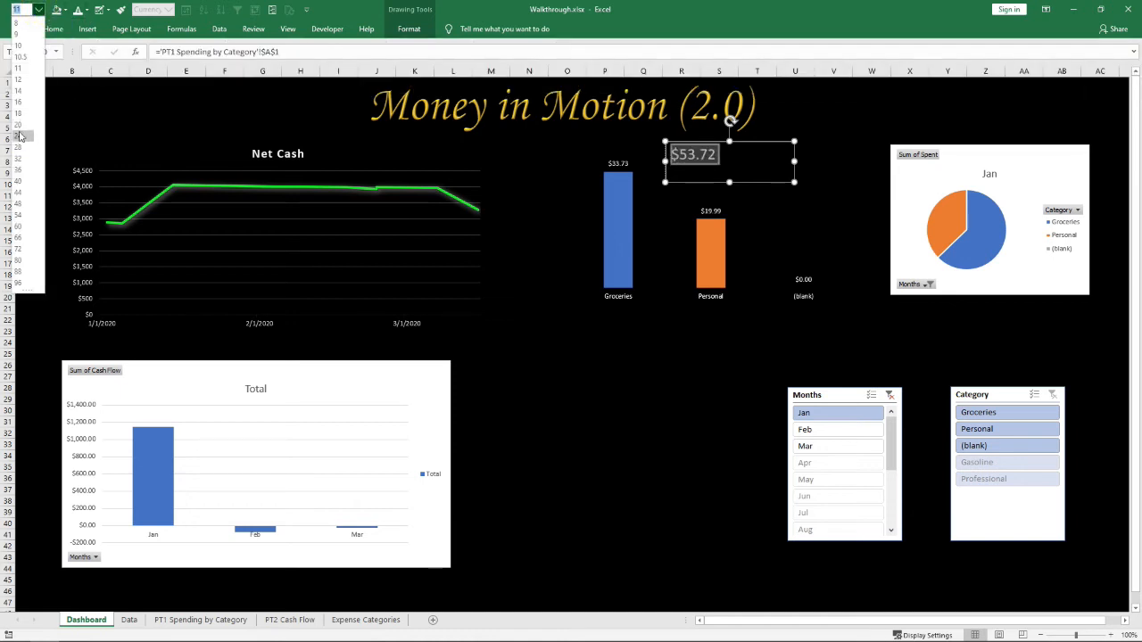
pyautogui.click(22, 134)
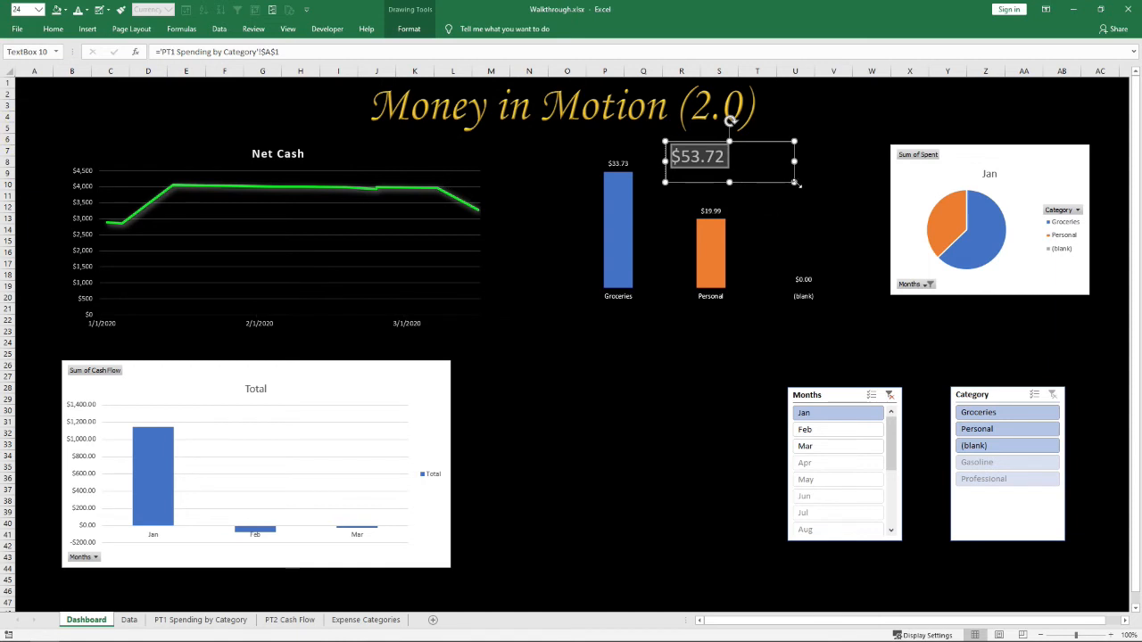
# Resize the total text box to fit more closely around its amount and move it slightly up above the column chart
pyautogui.click(798, 185)
pyautogui.click(724, 173)
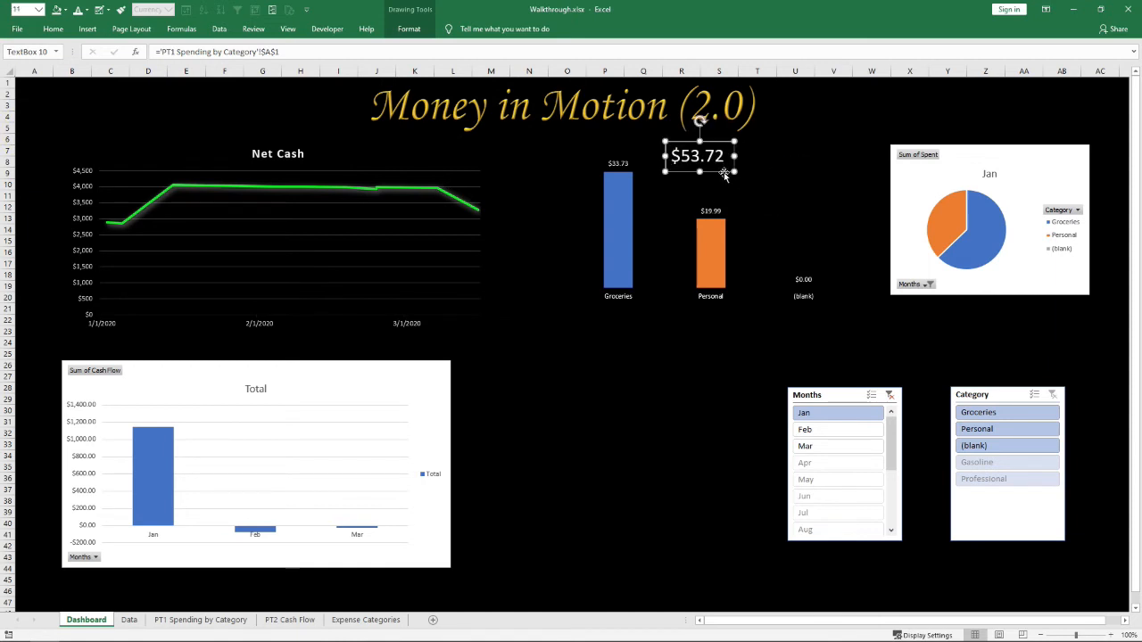
pyautogui.moveTo(723, 175)
pyautogui.mouseDown()
pyautogui.moveTo(775, 166)
pyautogui.moveTo(735, 168)
pyautogui.mouseUp()
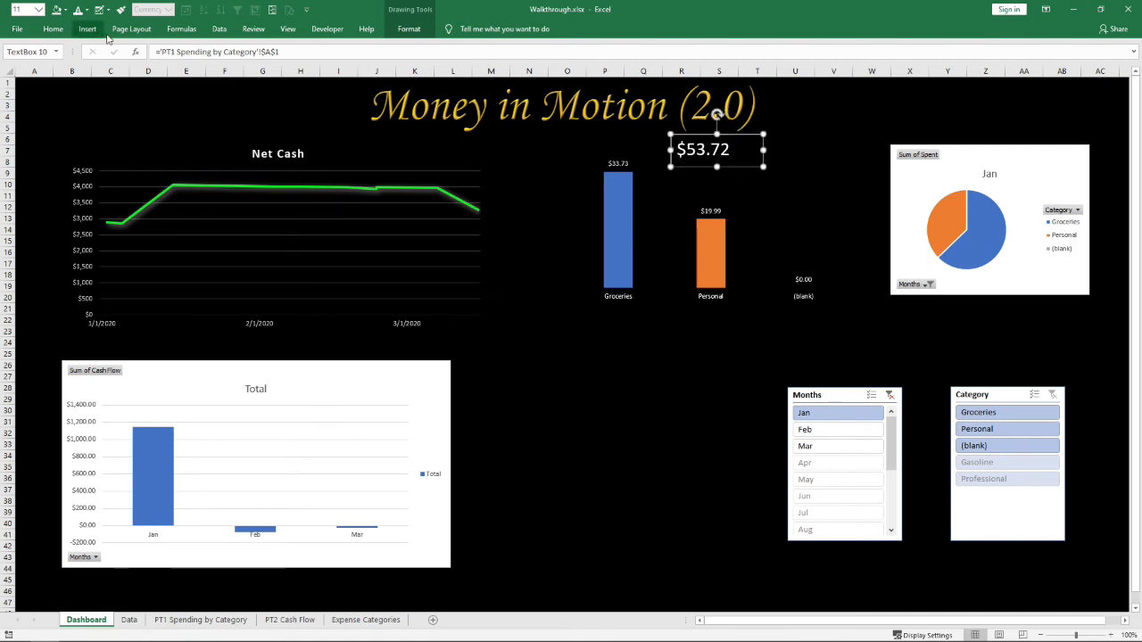
# Remove the total text box's outline and nudge the box slightly to the right above the column chart
pyautogui.rightClick(688, 170)
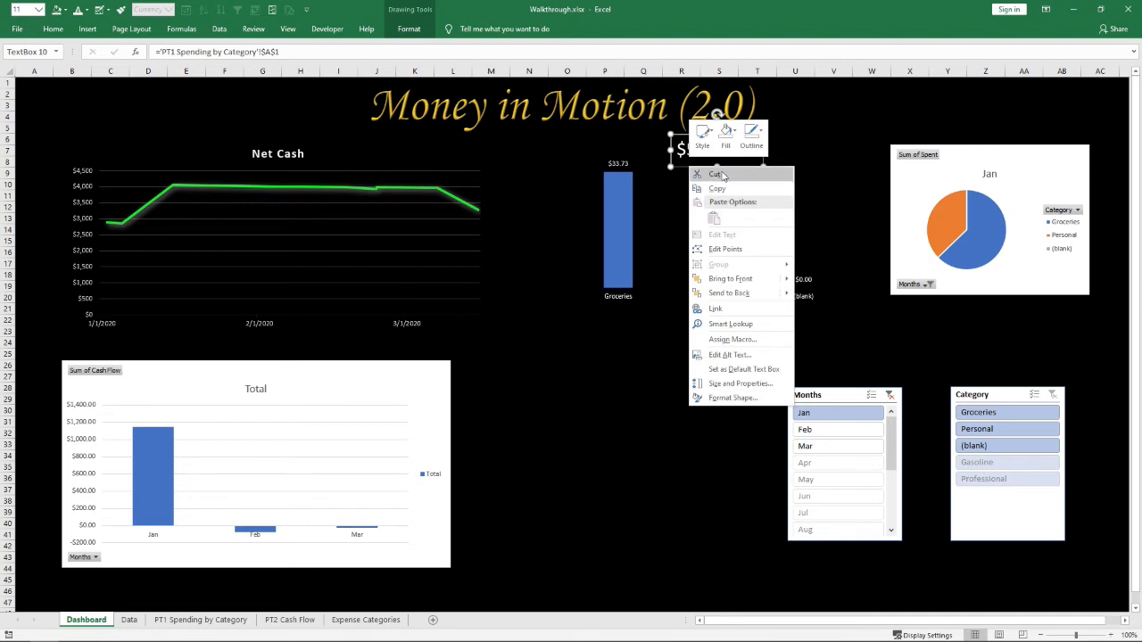
pyautogui.click(756, 148)
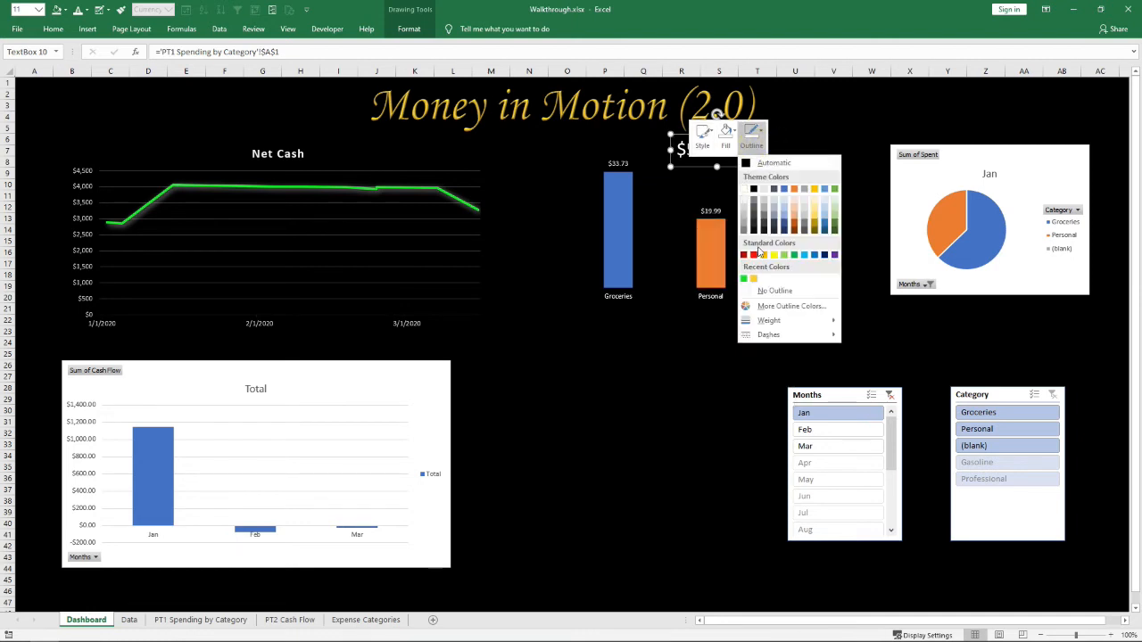
pyautogui.click(764, 286)
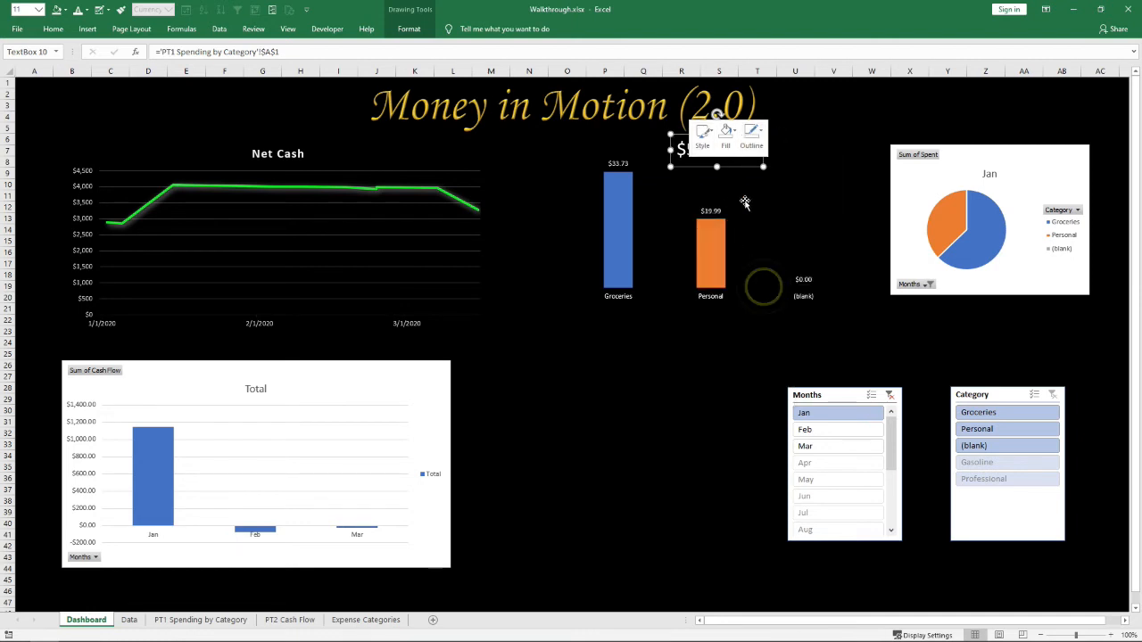
pyautogui.click(715, 366)
pyautogui.click(706, 153)
pyautogui.moveTo(695, 164); pyautogui.dragTo(707, 167)
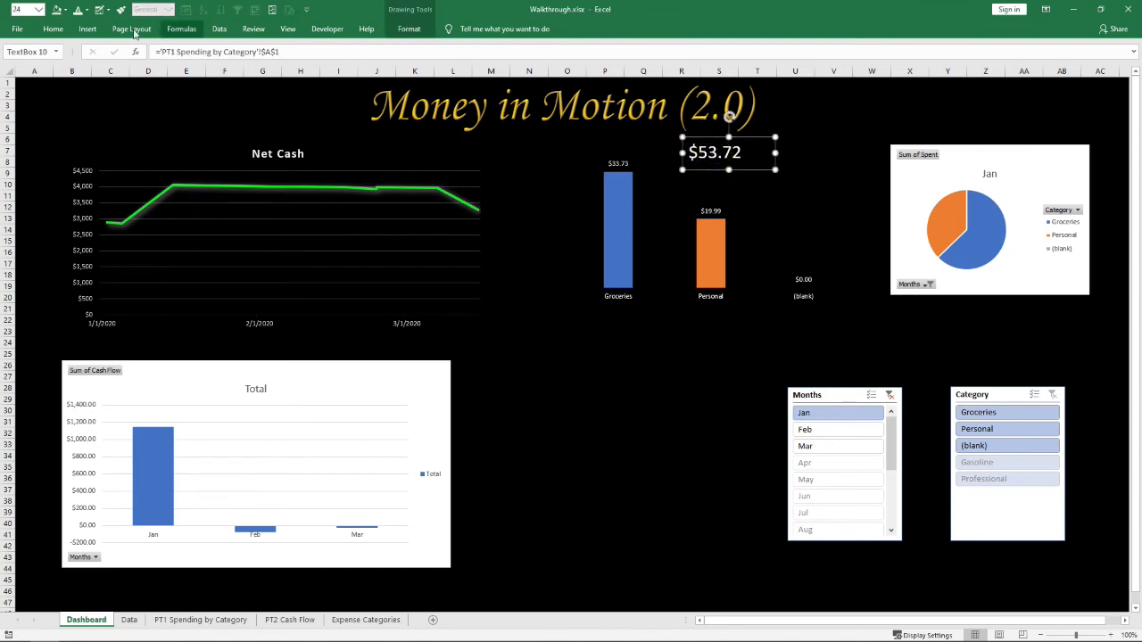
# Center the amount horizontally and vertically within the total-spending text box
pyautogui.click(53, 29)
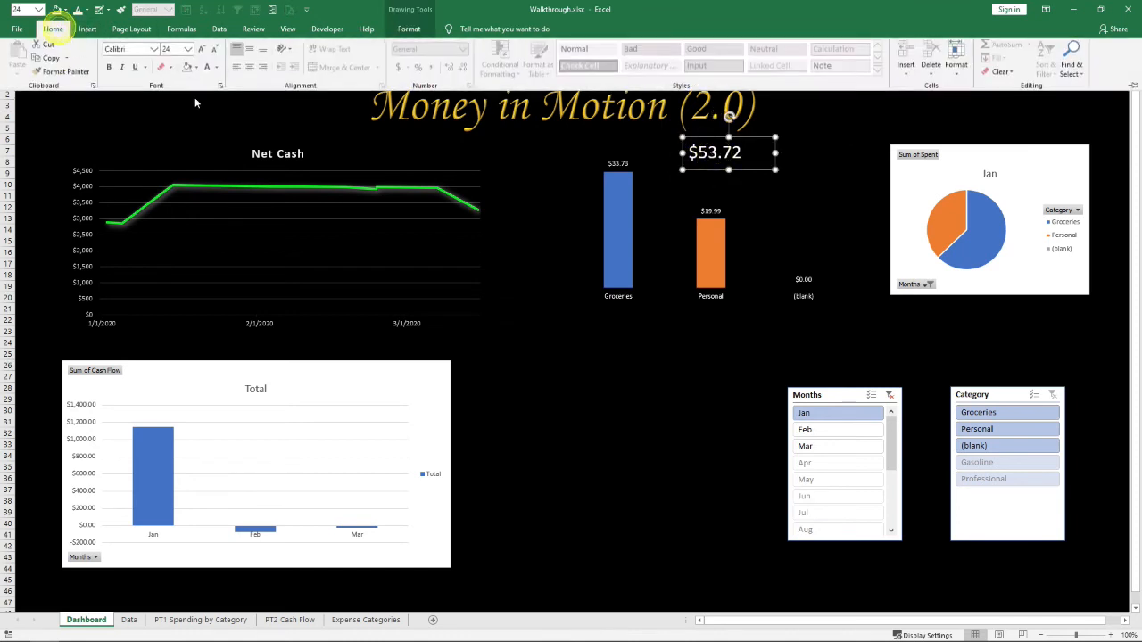
pyautogui.click(249, 68)
pyautogui.click(250, 52)
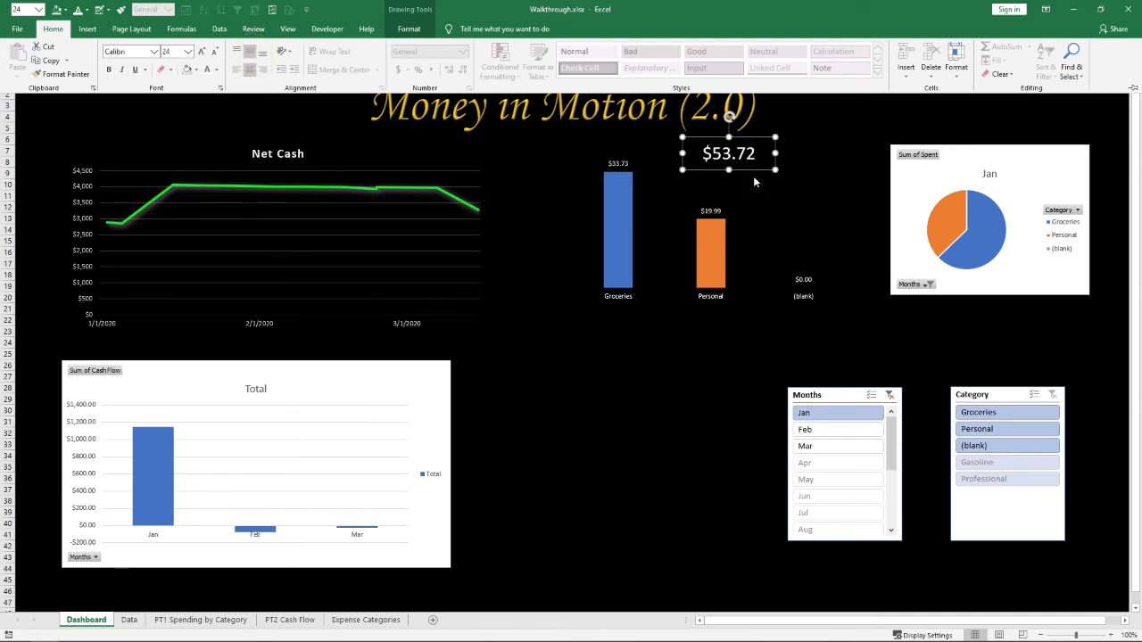
pyautogui.click(755, 184)
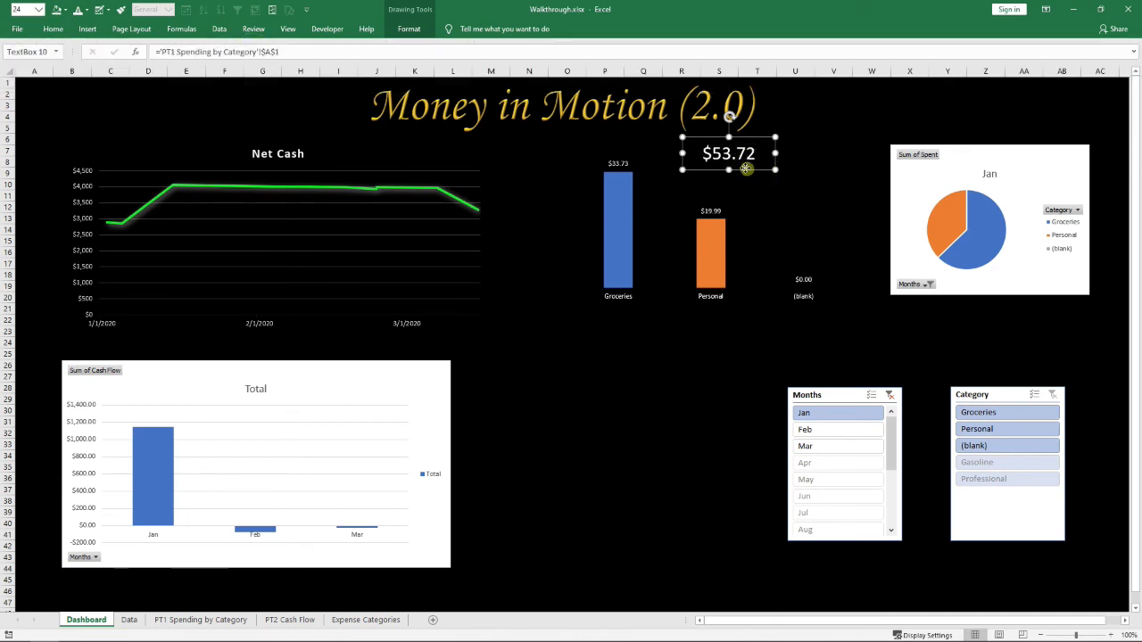
# Filter the Months slicer to Feb and back to Jan to check how the column chart and total text box respond
pyautogui.click(814, 430)
pyautogui.click(579, 431)
pyautogui.click(809, 415)
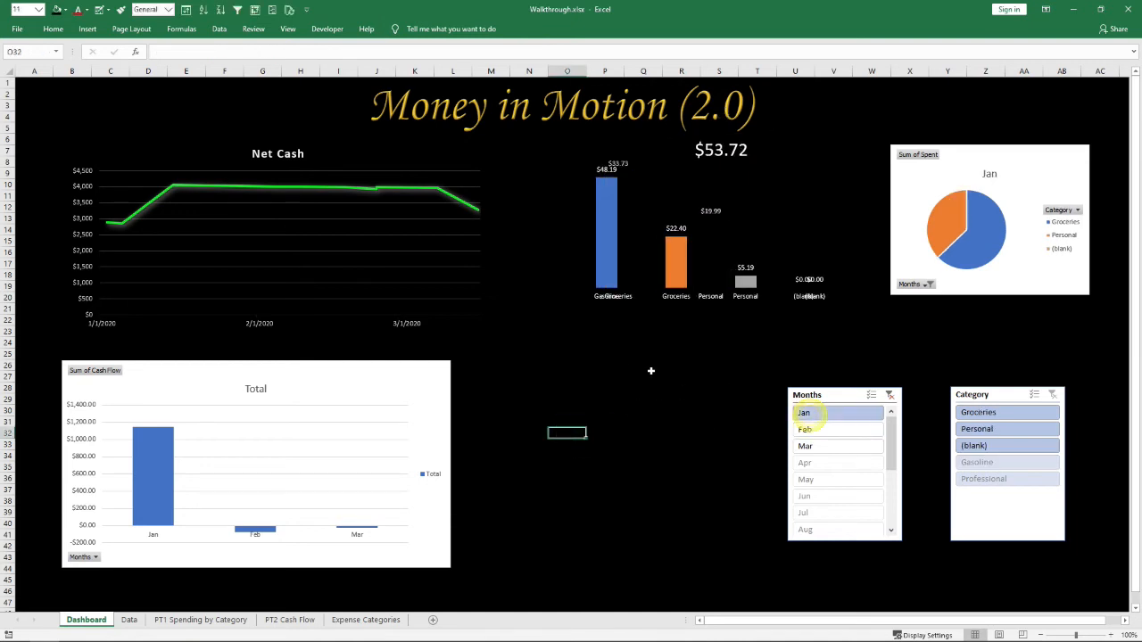
pyautogui.click(599, 377)
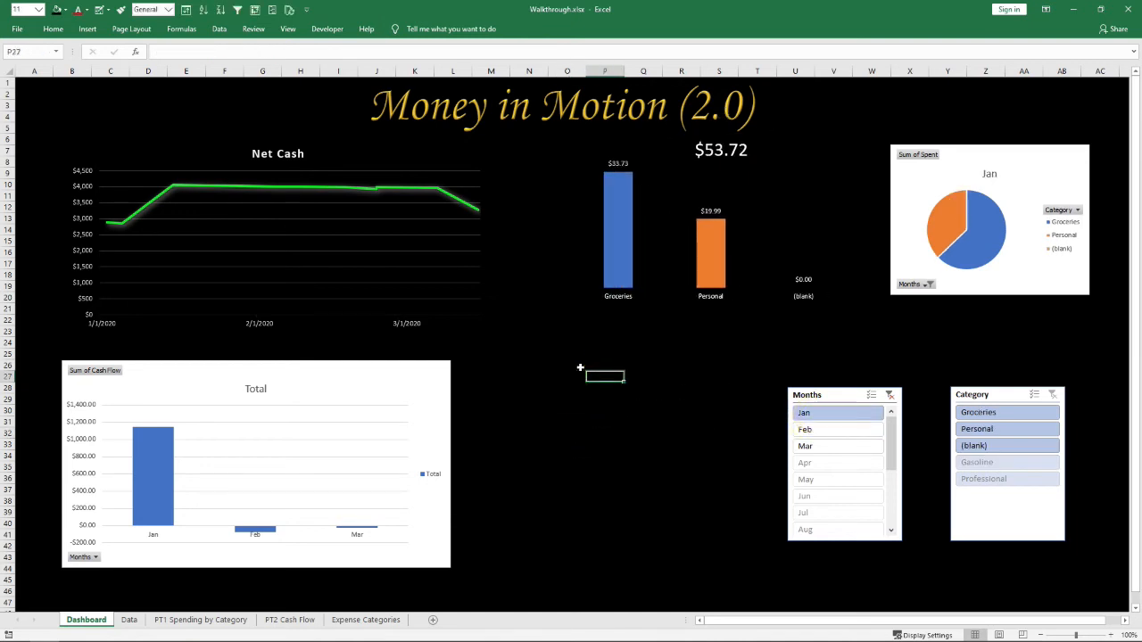
# Hide all field buttons on the pie chart and delete its legend
pyautogui.click(1029, 165)
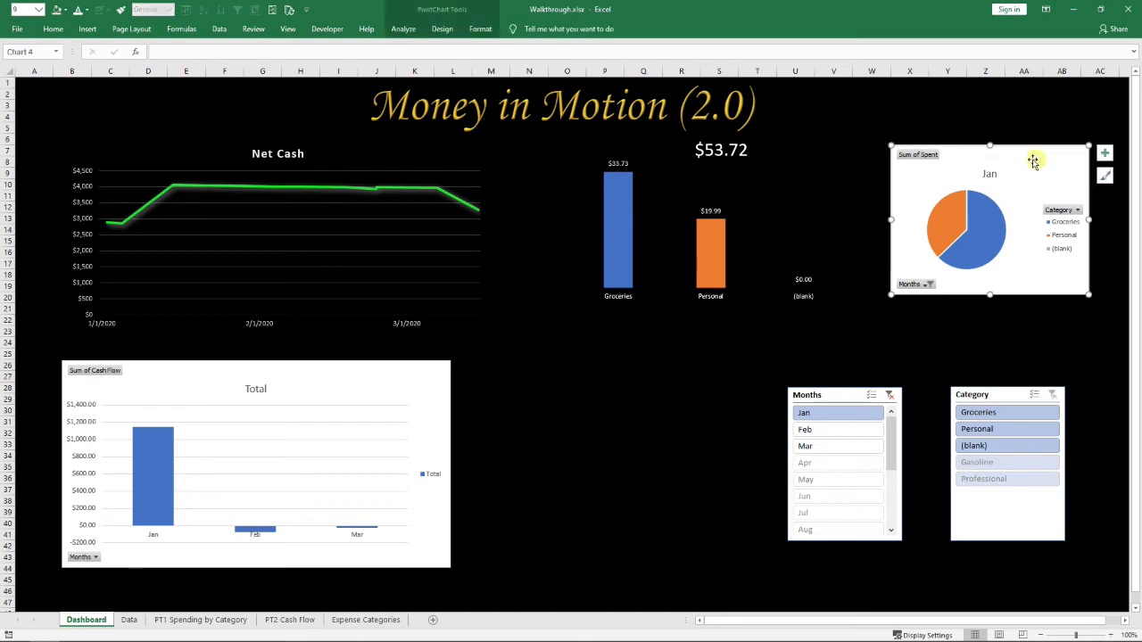
pyautogui.rightClick(924, 157)
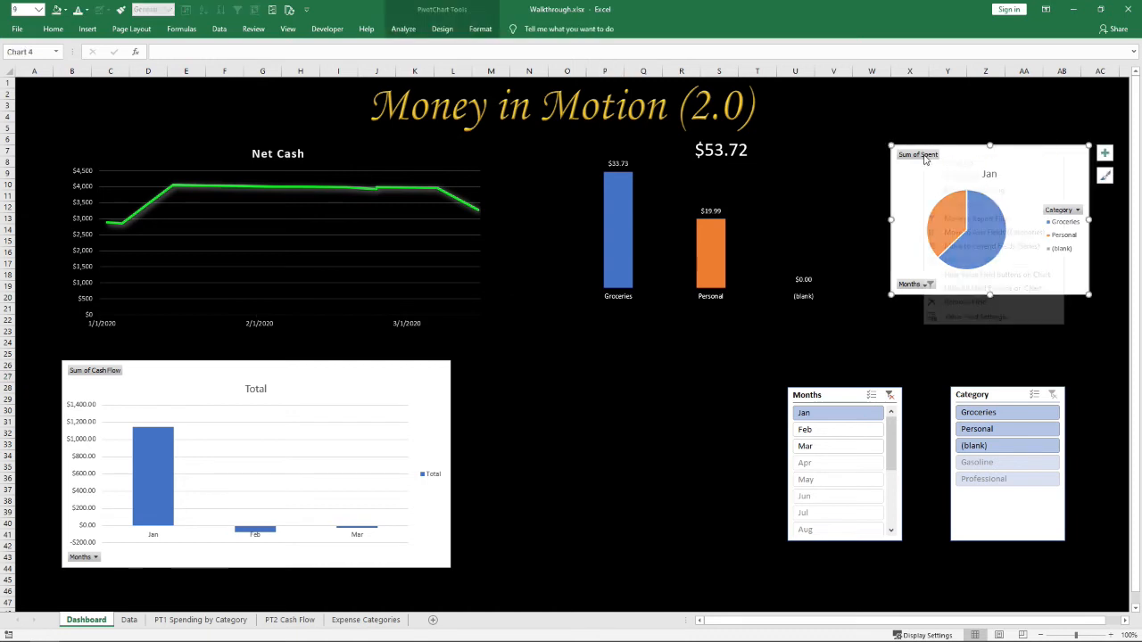
pyautogui.click(960, 289)
pyautogui.click(1055, 222)
pyautogui.press('Delete')
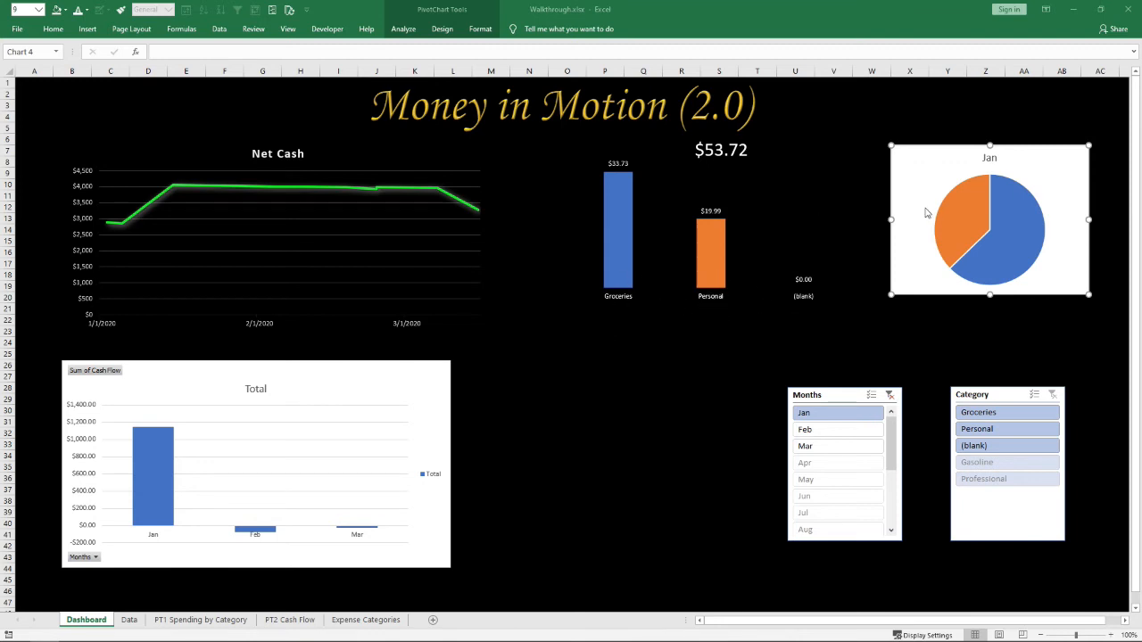
# Add data labels to the pie chart that show the percentage instead of the value
pyautogui.click(961, 222)
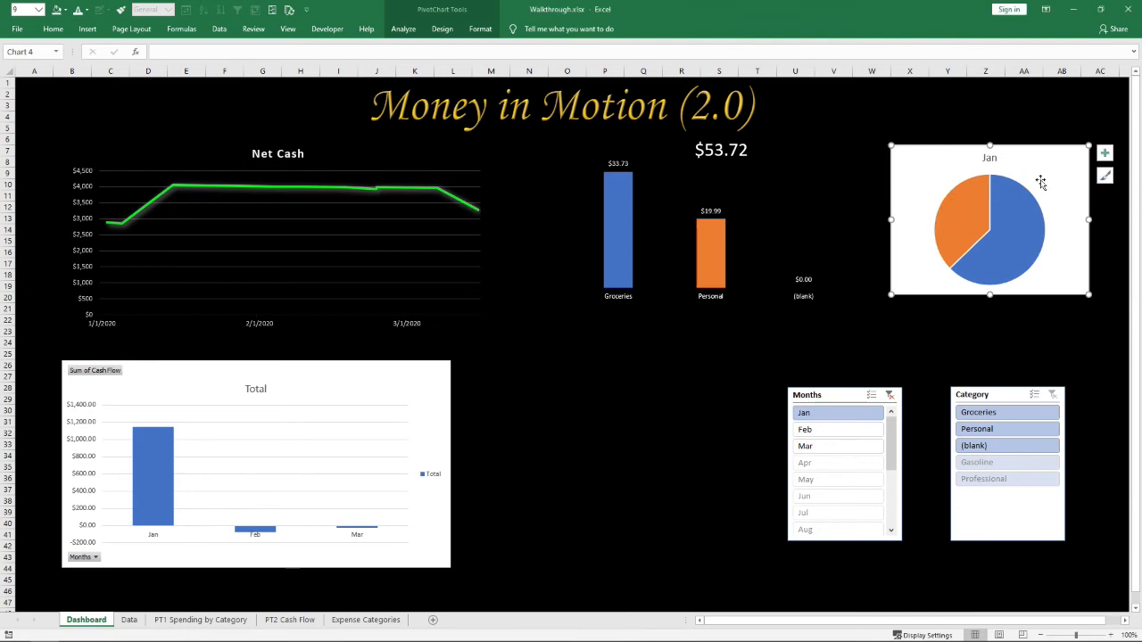
pyautogui.click(1104, 155)
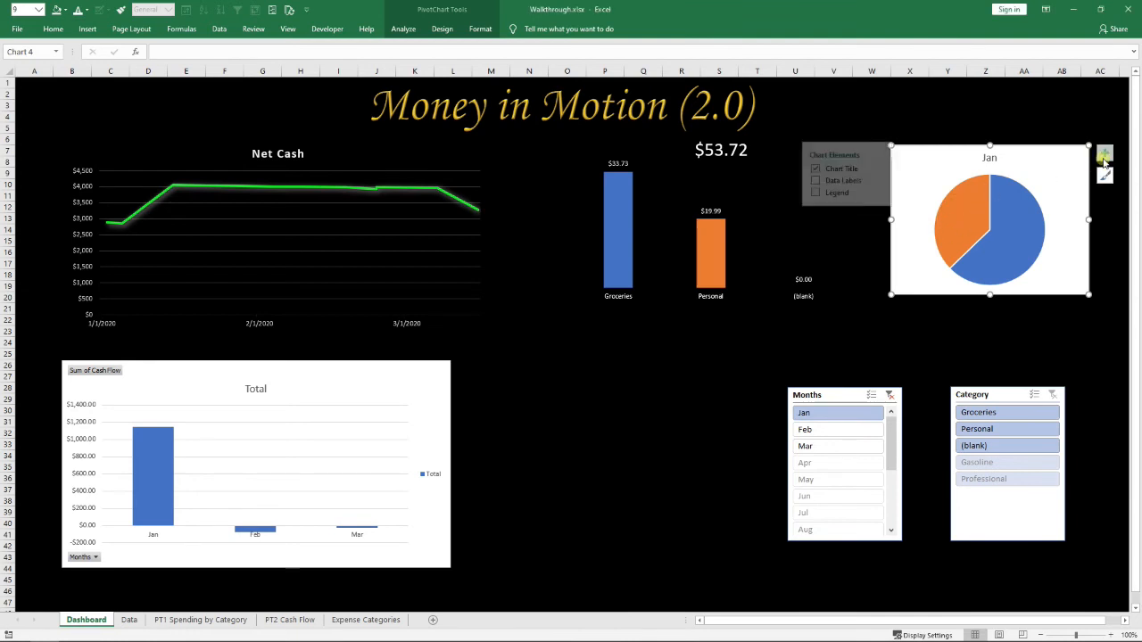
pyautogui.click(804, 183)
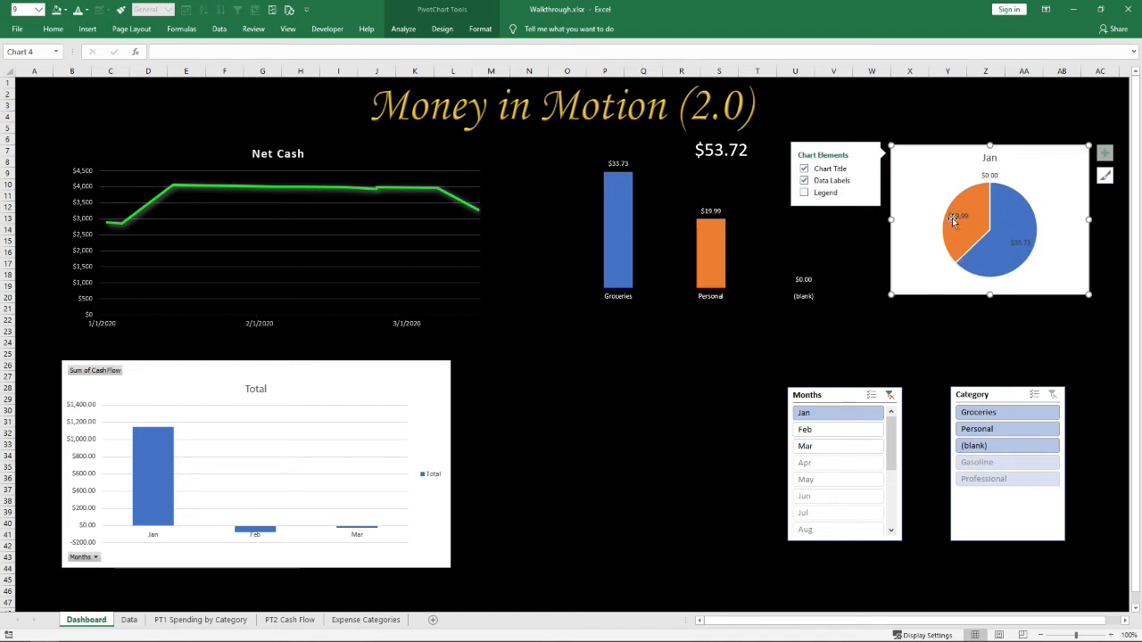
pyautogui.click(865, 183)
pyautogui.click(908, 258)
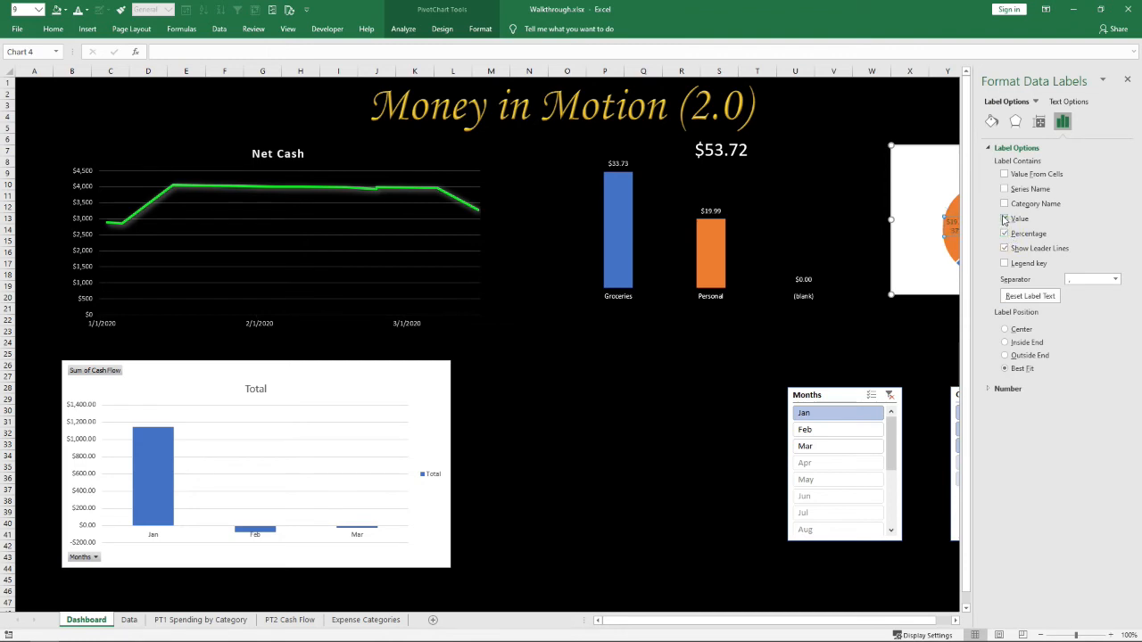
pyautogui.click(1005, 219)
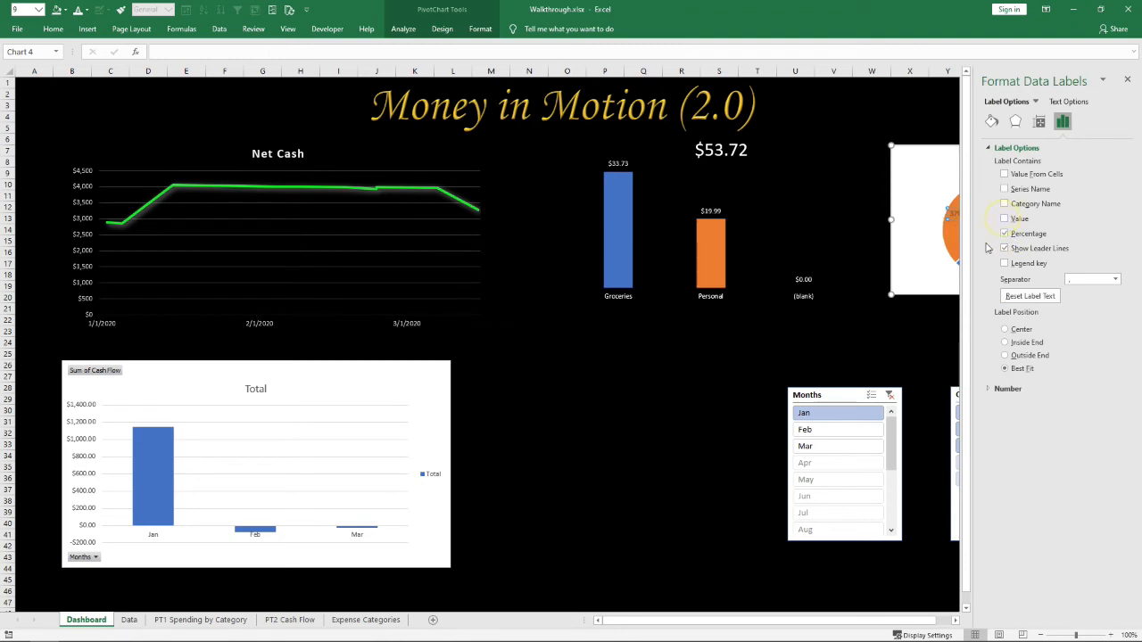
pyautogui.click(1127, 81)
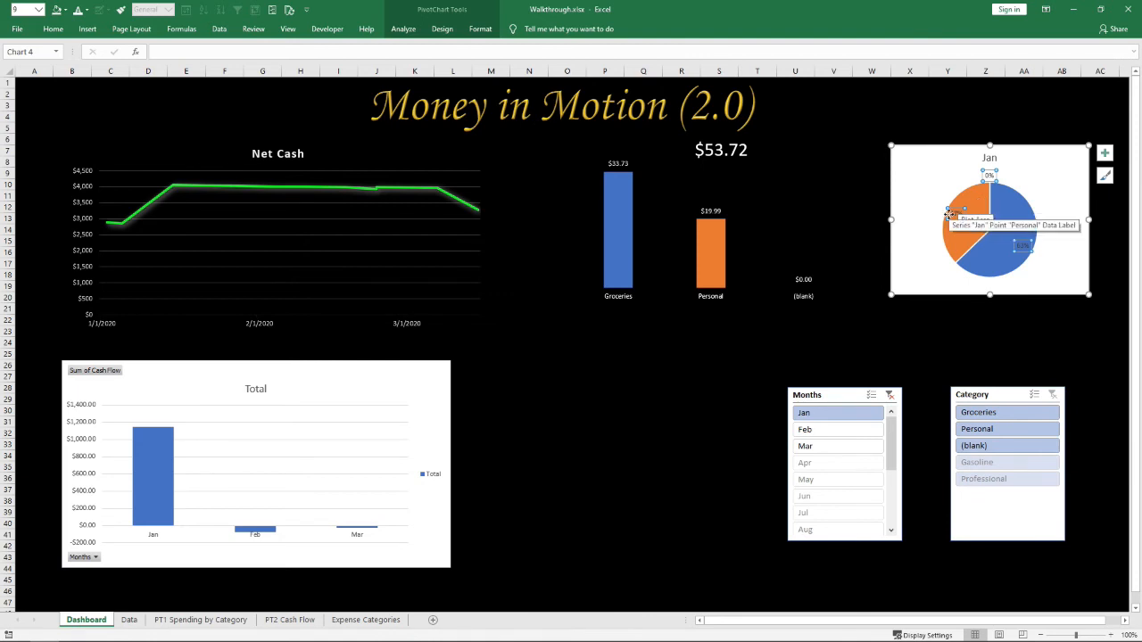
pyautogui.rightClick(951, 220)
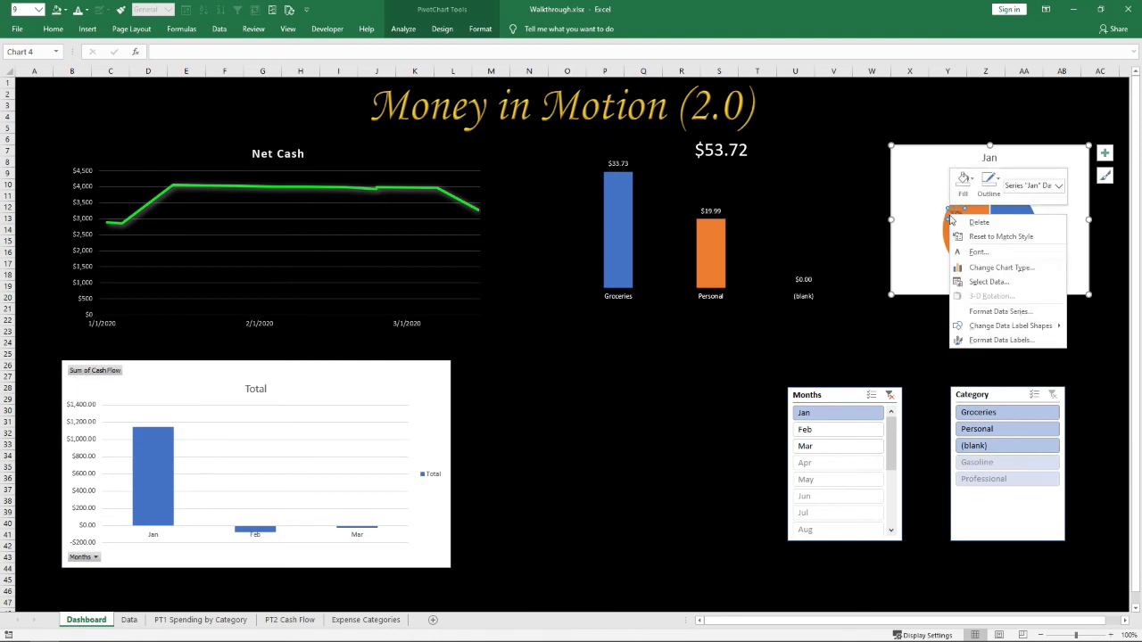
pyautogui.click(978, 340)
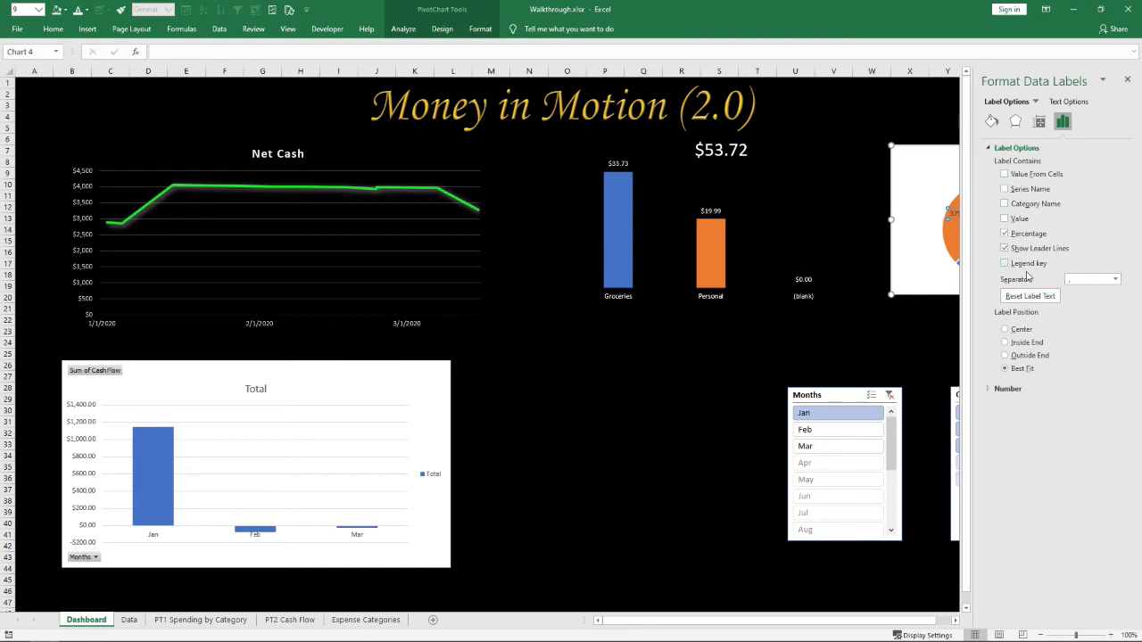
pyautogui.click(871, 196)
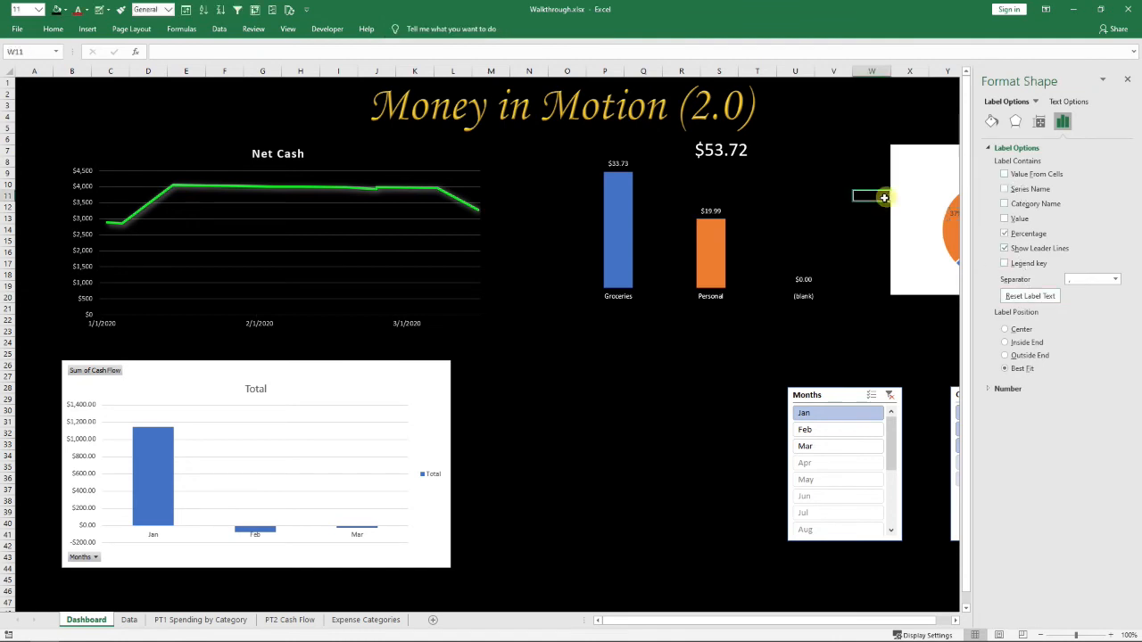
pyautogui.click(1128, 79)
# Set the pie chart area to No Outline and No Fill
pyautogui.click(941, 150)
pyautogui.rightClick(915, 159)
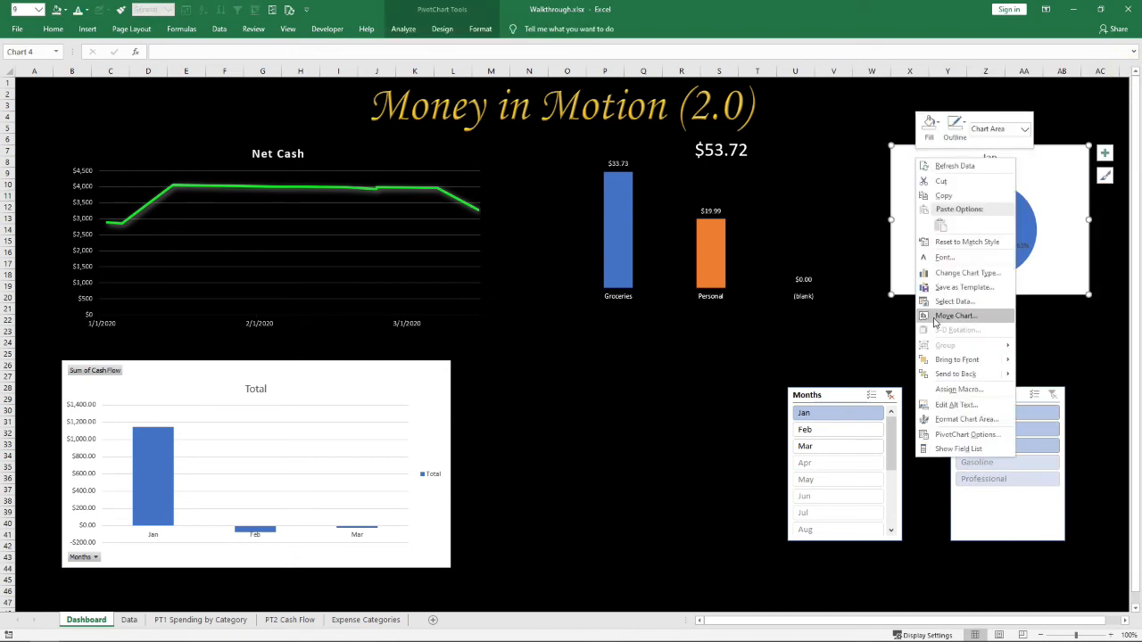
pyautogui.click(956, 127)
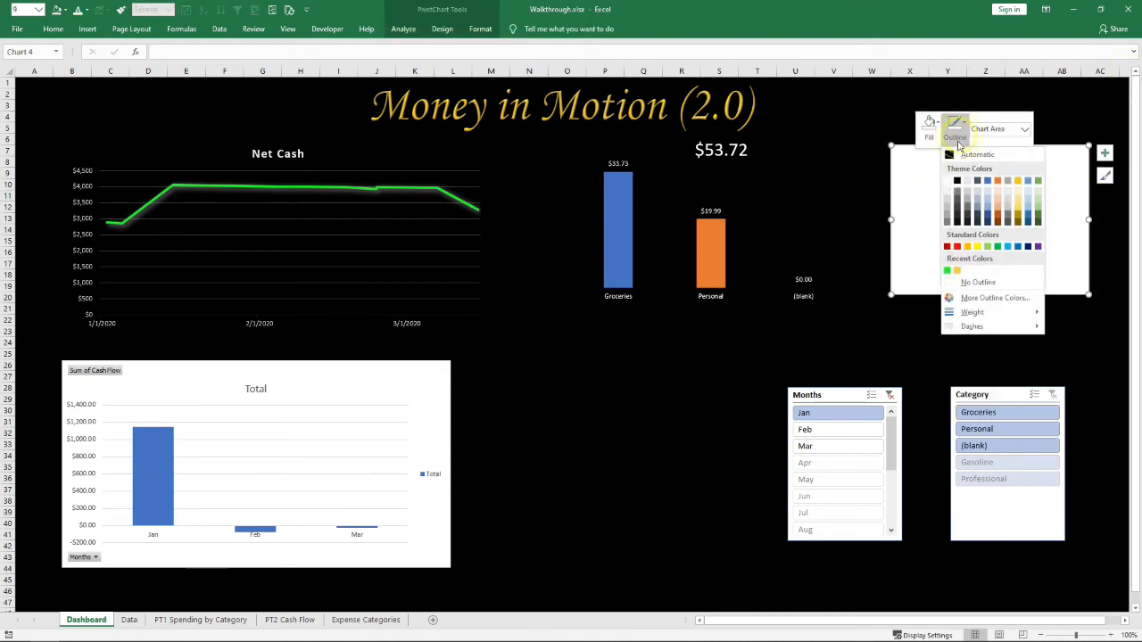
pyautogui.click(954, 280)
pyautogui.click(955, 125)
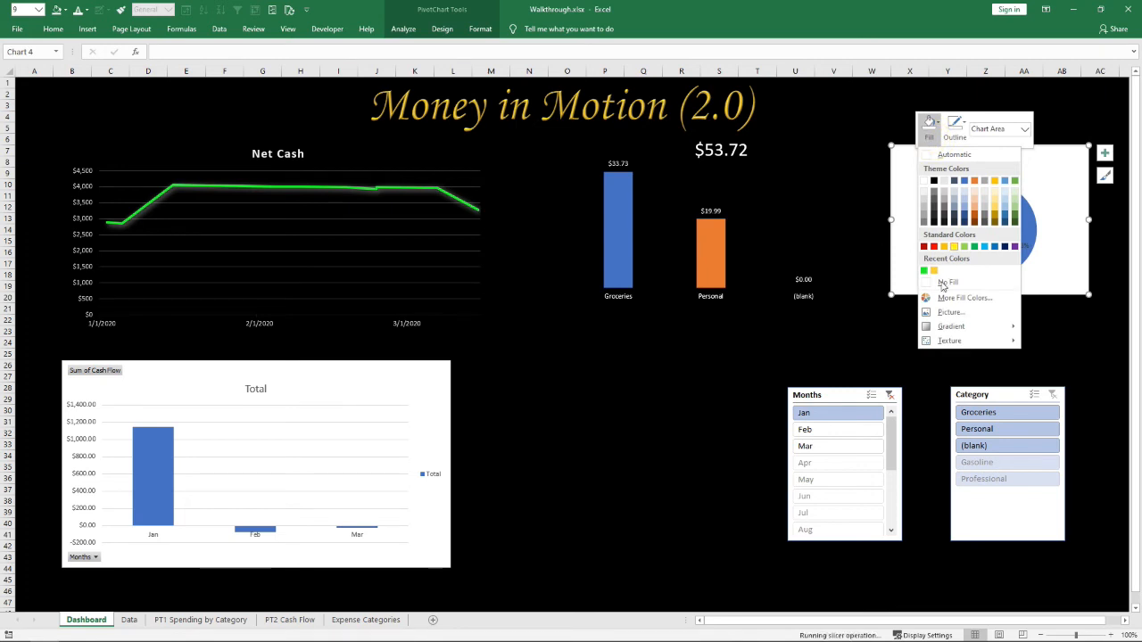
pyautogui.click(944, 282)
pyautogui.click(869, 217)
# Change the text fill color of the pie chart's title to white
pyautogui.click(989, 223)
pyautogui.click(990, 159)
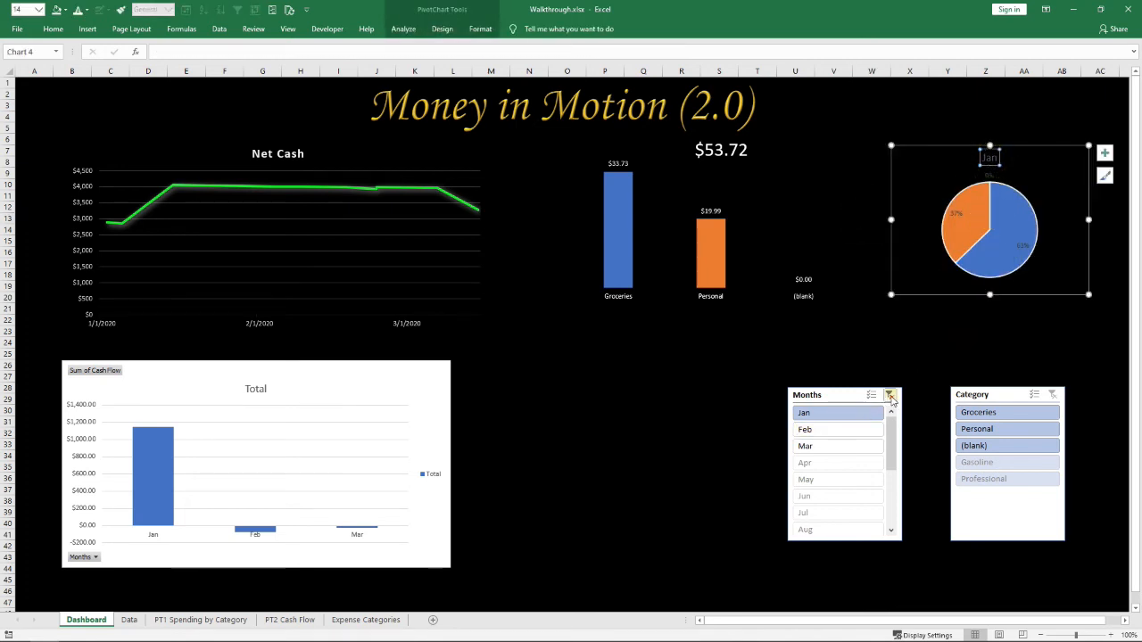
pyautogui.rightClick(982, 159)
pyautogui.click(1011, 274)
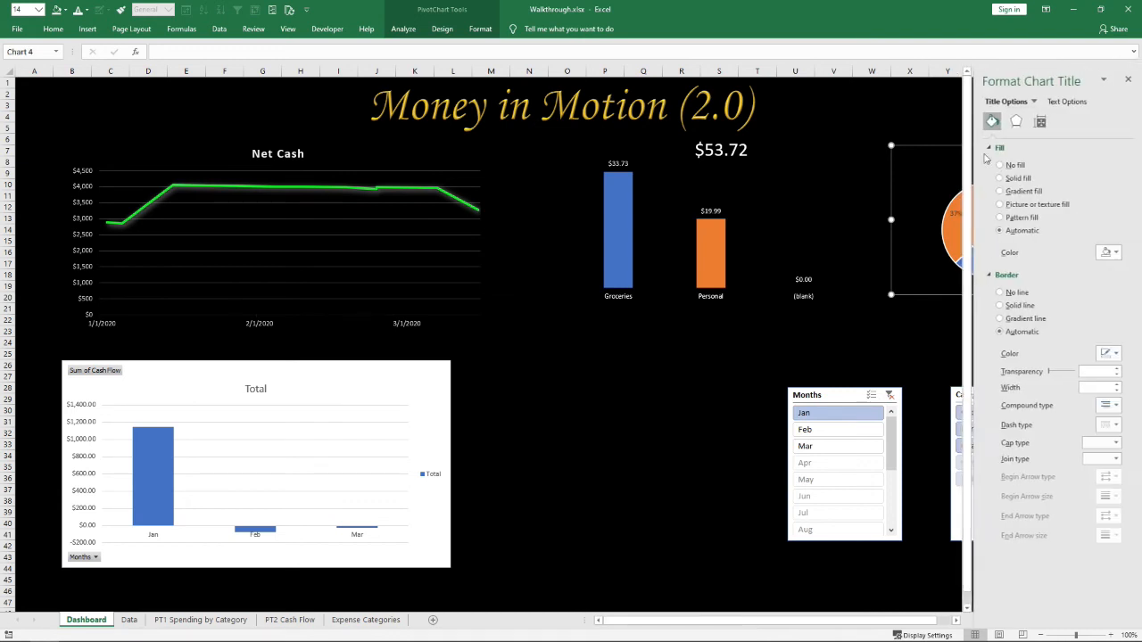
pyautogui.click(1064, 101)
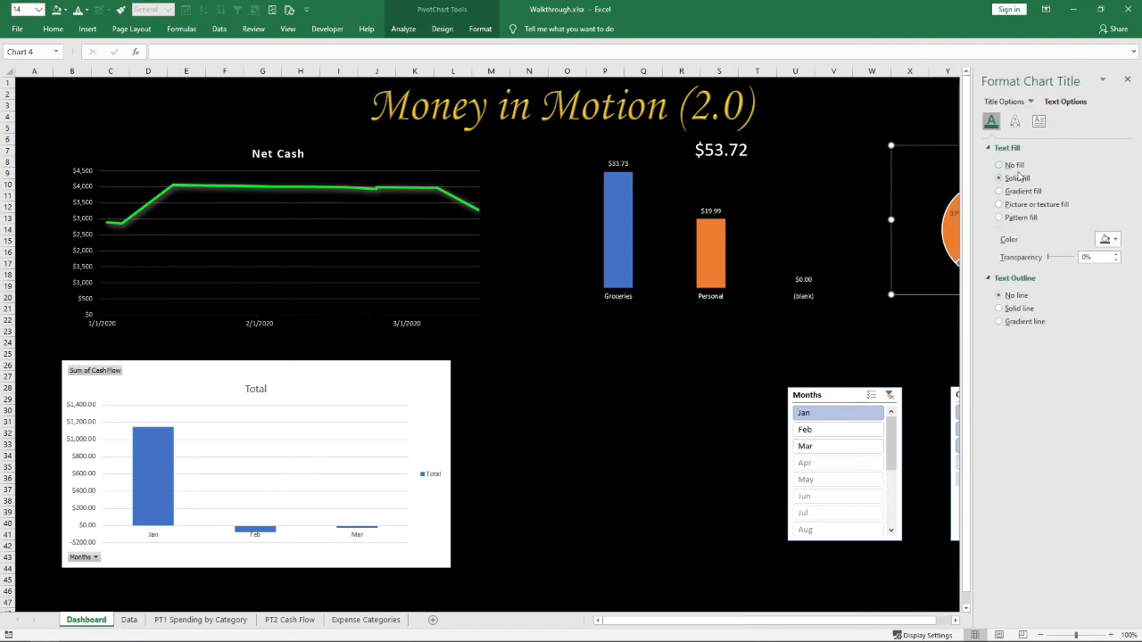
pyautogui.click(1106, 239)
pyautogui.click(1044, 268)
pyautogui.click(1126, 80)
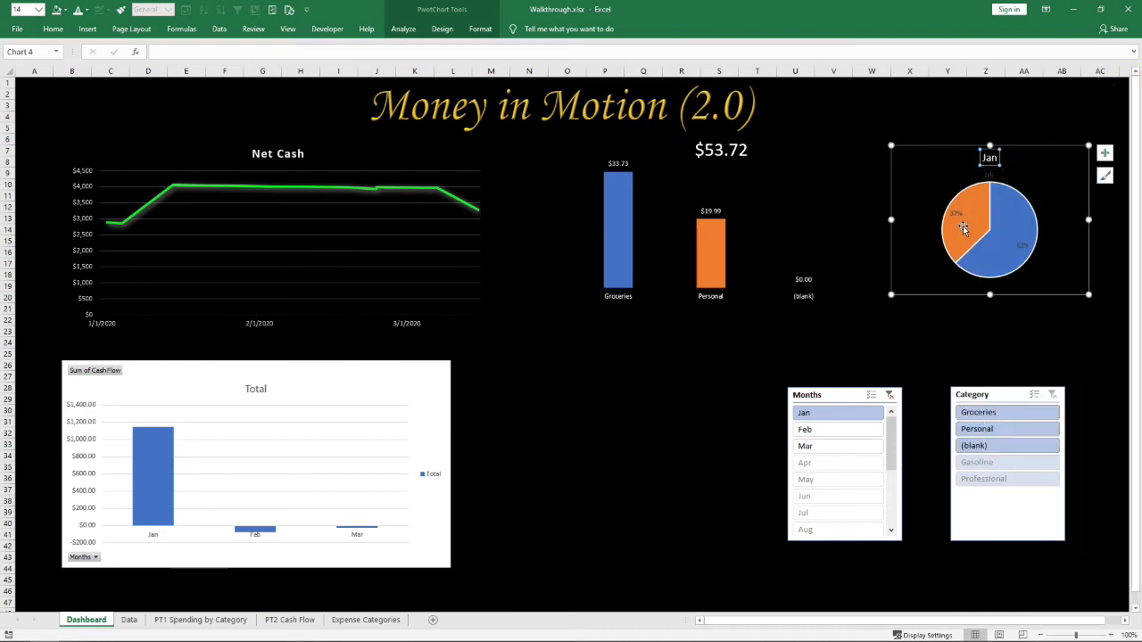
# Change the text fill color of the pie chart's percentage labels to white
pyautogui.moveTo(964, 228)
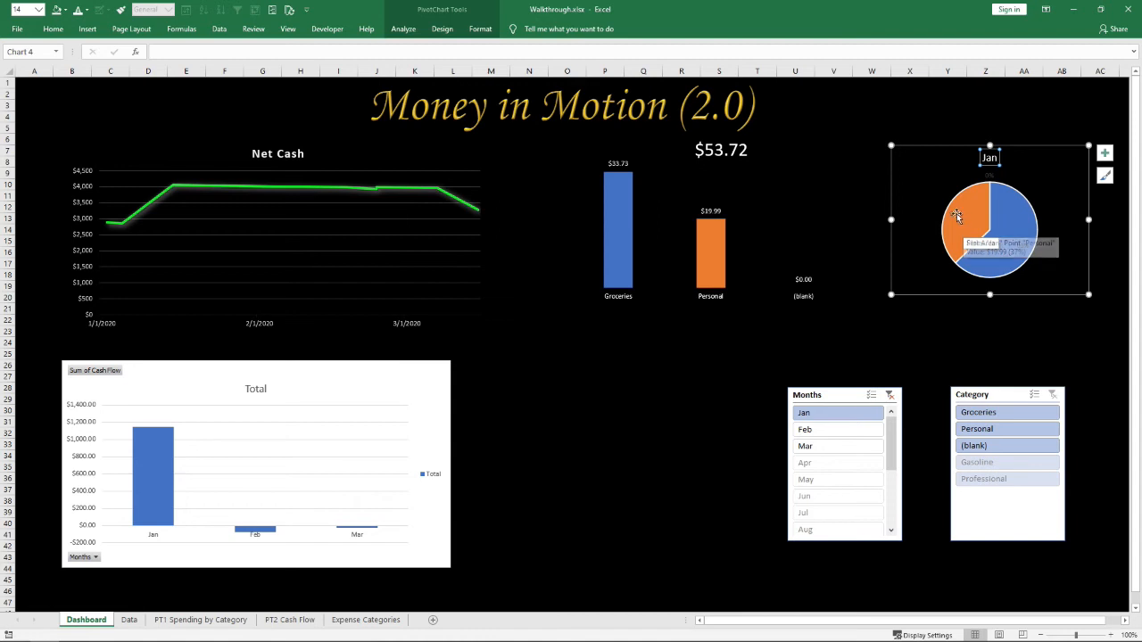
pyautogui.click(958, 219)
pyautogui.rightClick(958, 221)
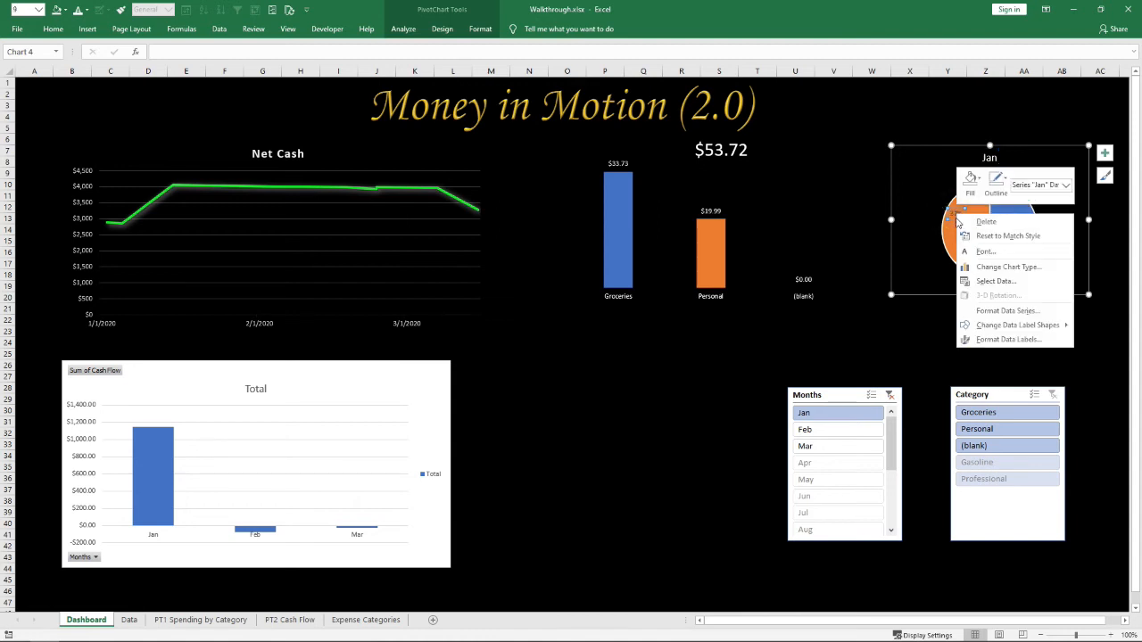
pyautogui.click(997, 337)
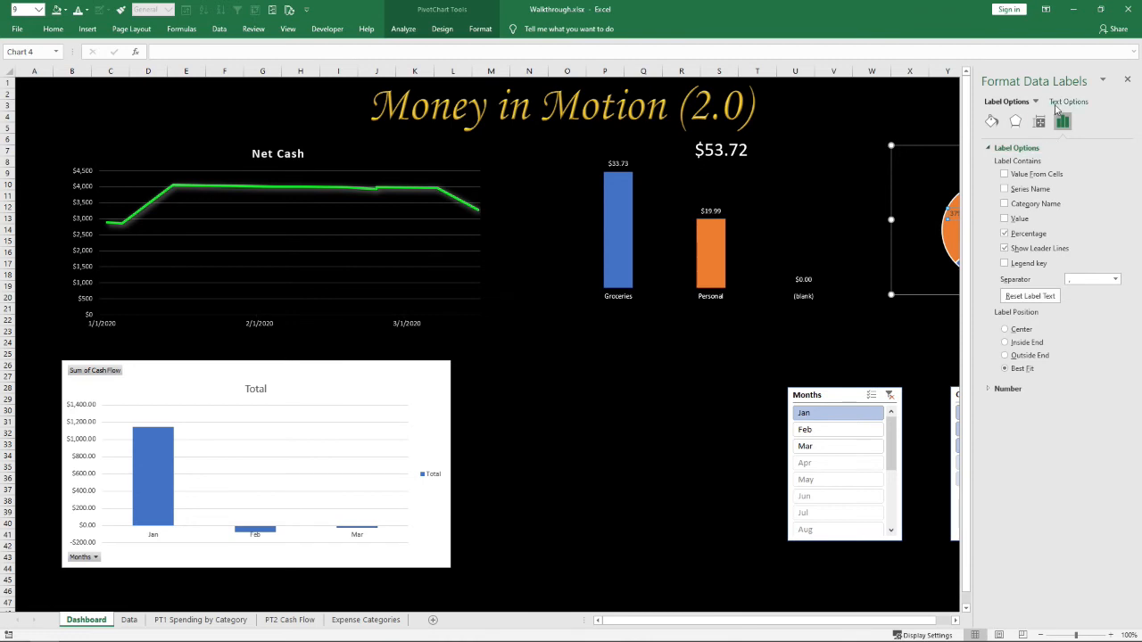
pyautogui.click(1069, 101)
pyautogui.click(1105, 241)
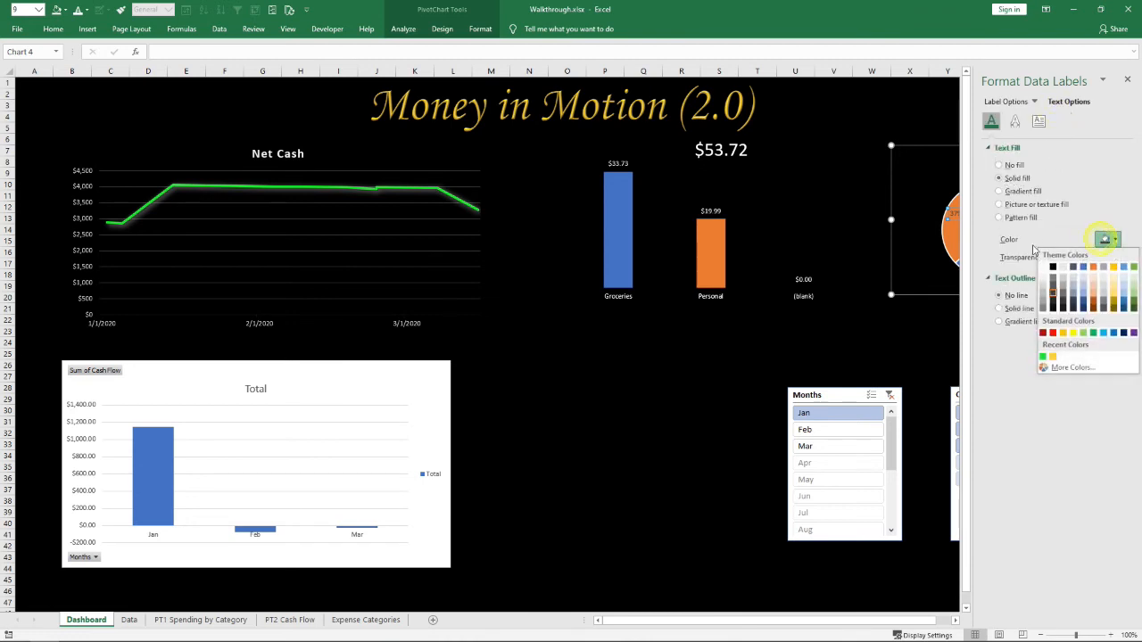
pyautogui.click(1042, 265)
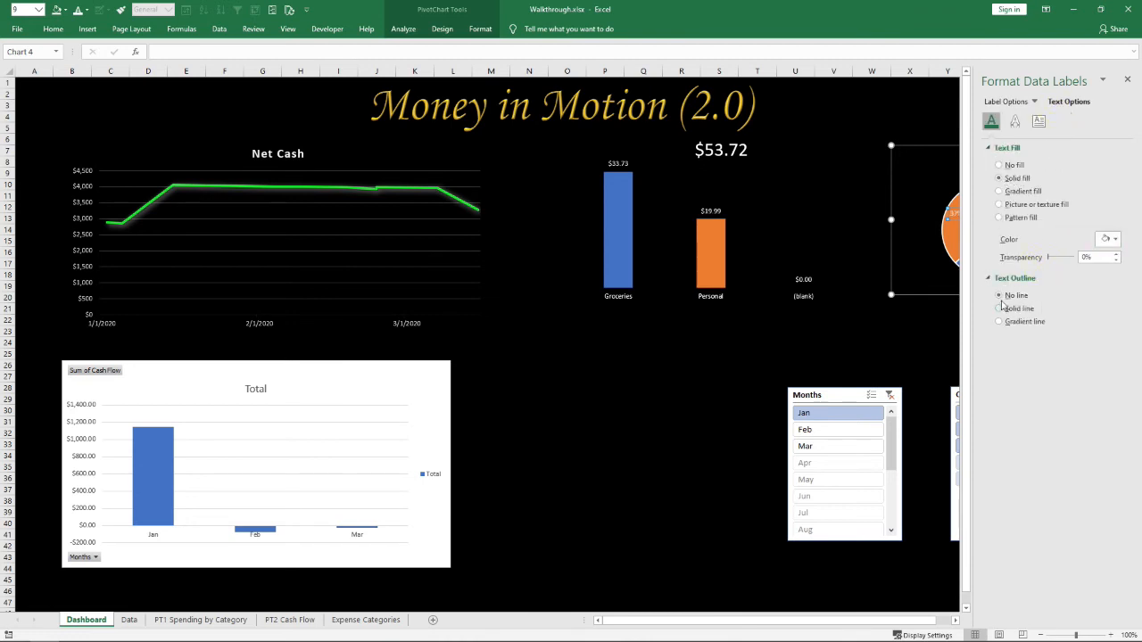
pyautogui.click(1024, 104)
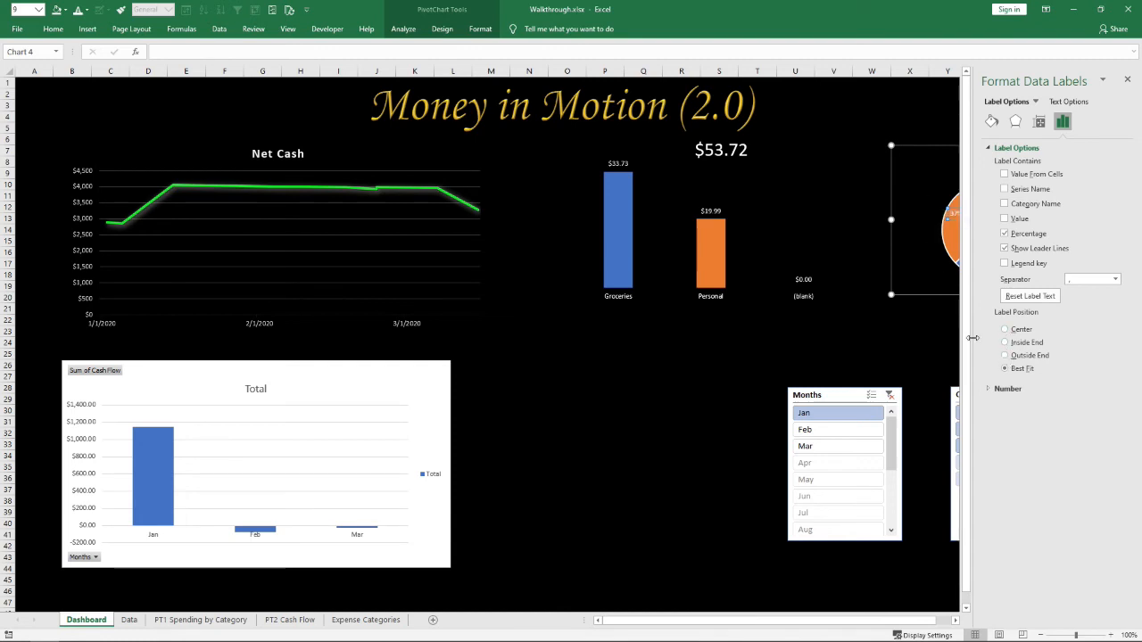
pyautogui.click(1125, 81)
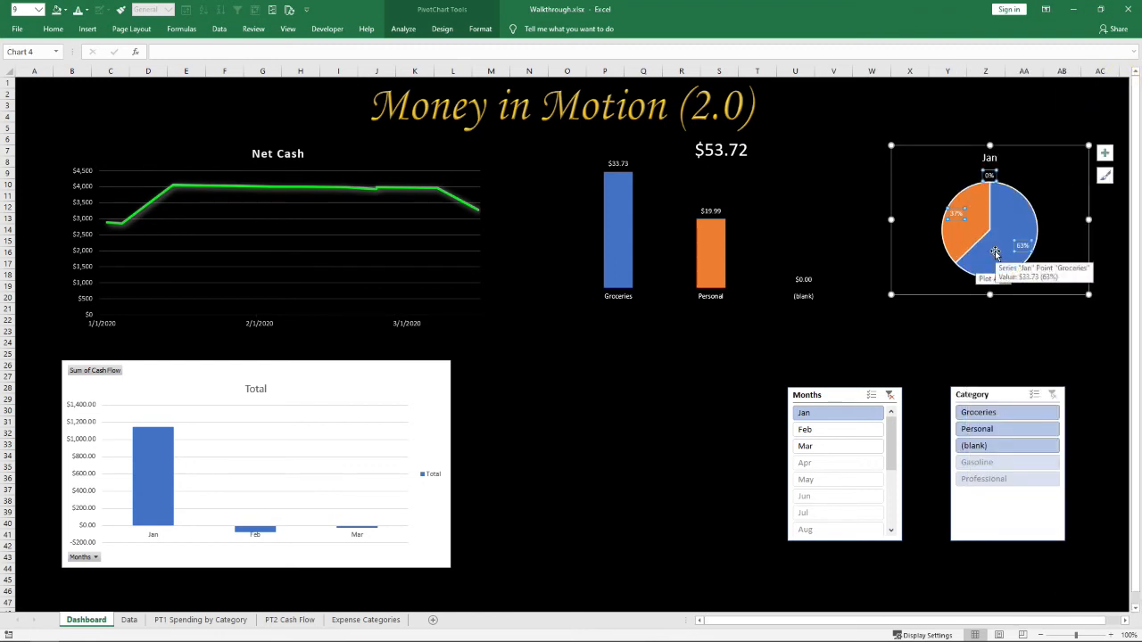
# Examine the series formatting options of the pie chart, including slice angle and pie explosion
pyautogui.click(995, 225)
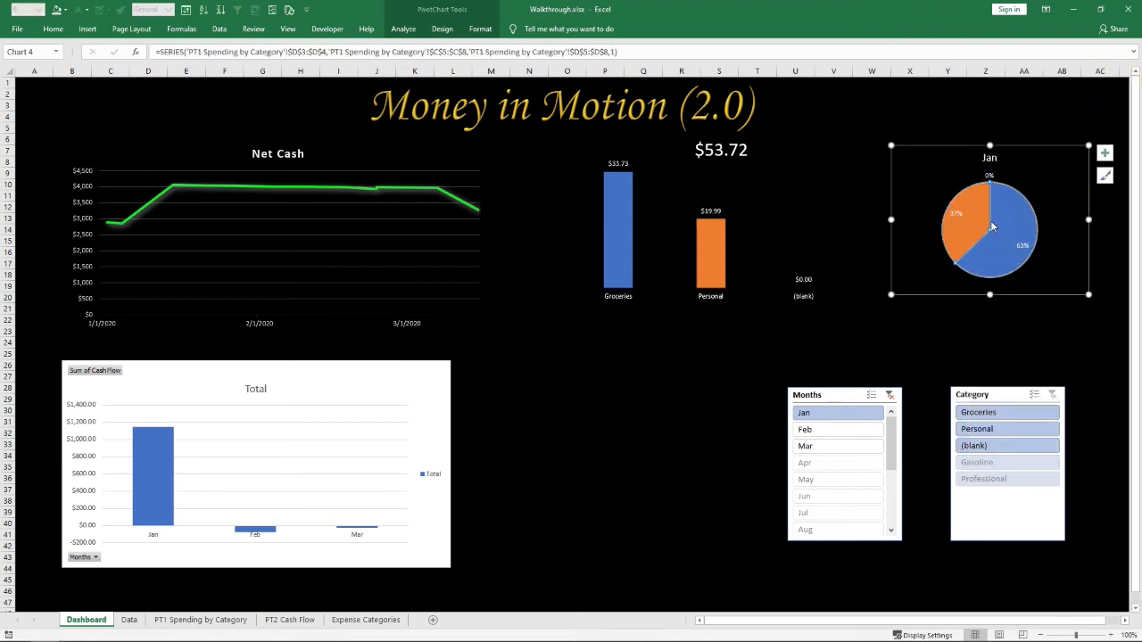
pyautogui.rightClick(993, 227)
pyautogui.click(872, 328)
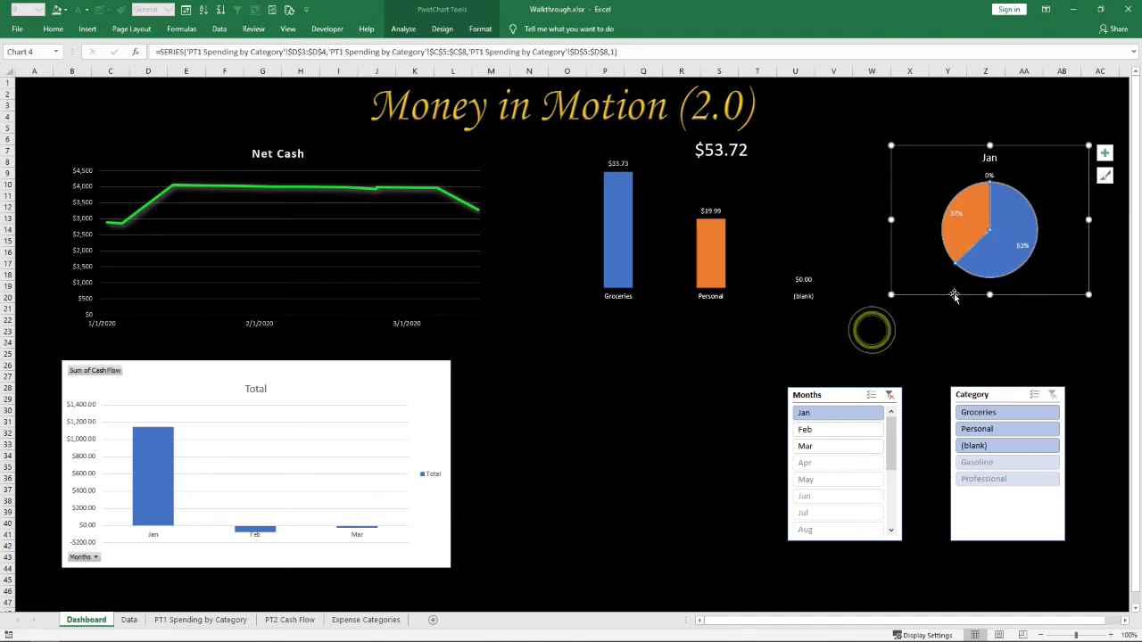
pyautogui.click(937, 331)
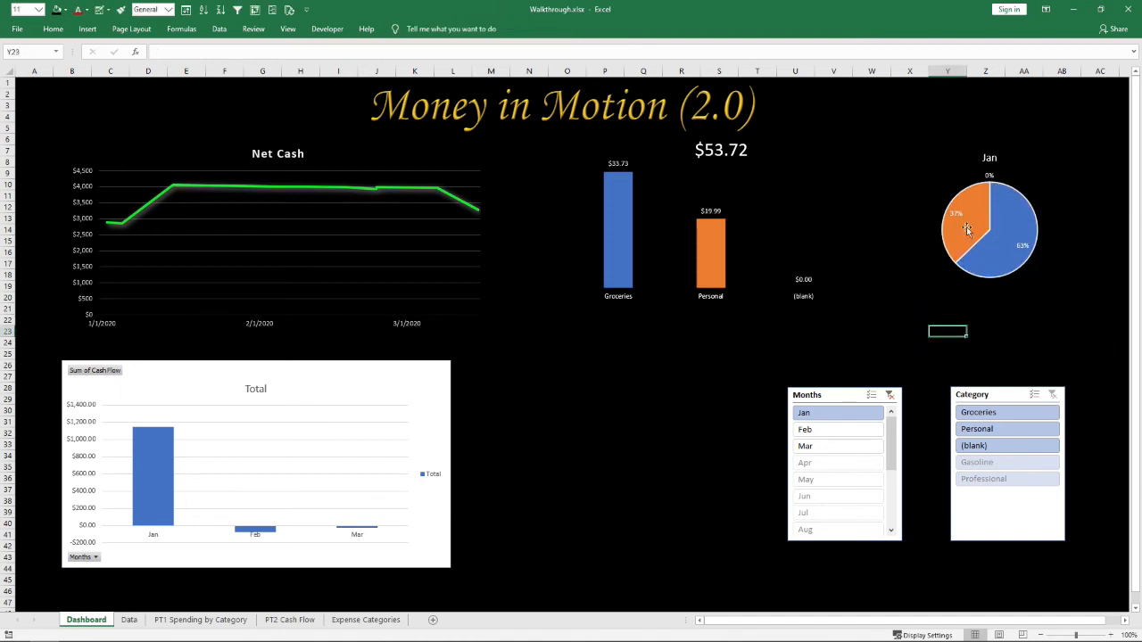
pyautogui.rightClick(966, 226)
pyautogui.click(1026, 368)
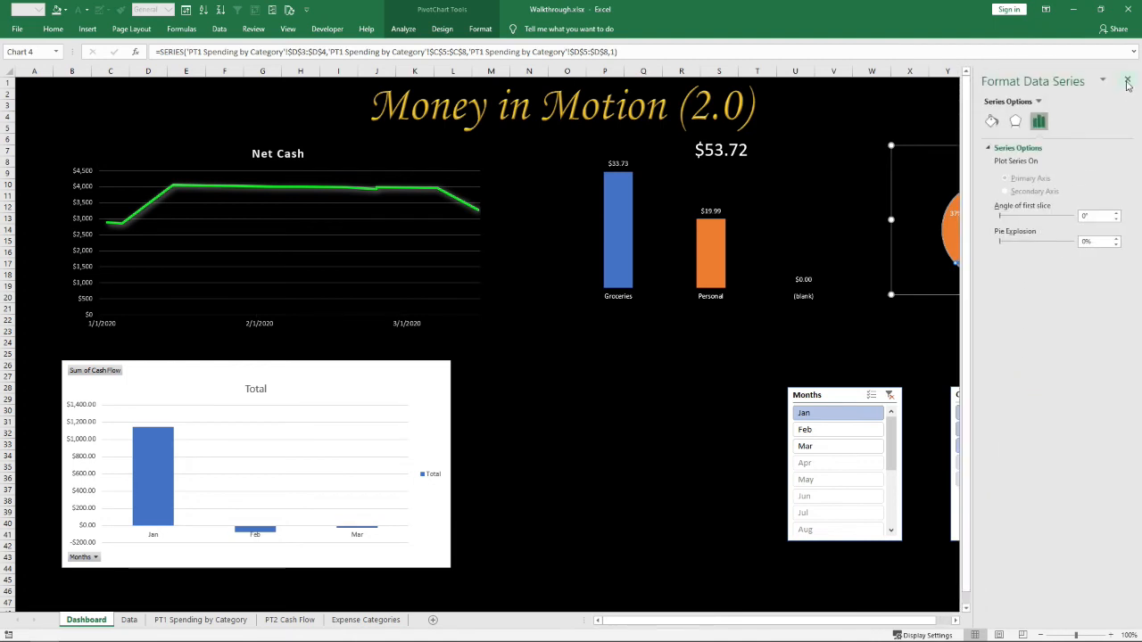
pyautogui.click(1127, 82)
pyautogui.click(916, 186)
pyautogui.rightClick(981, 214)
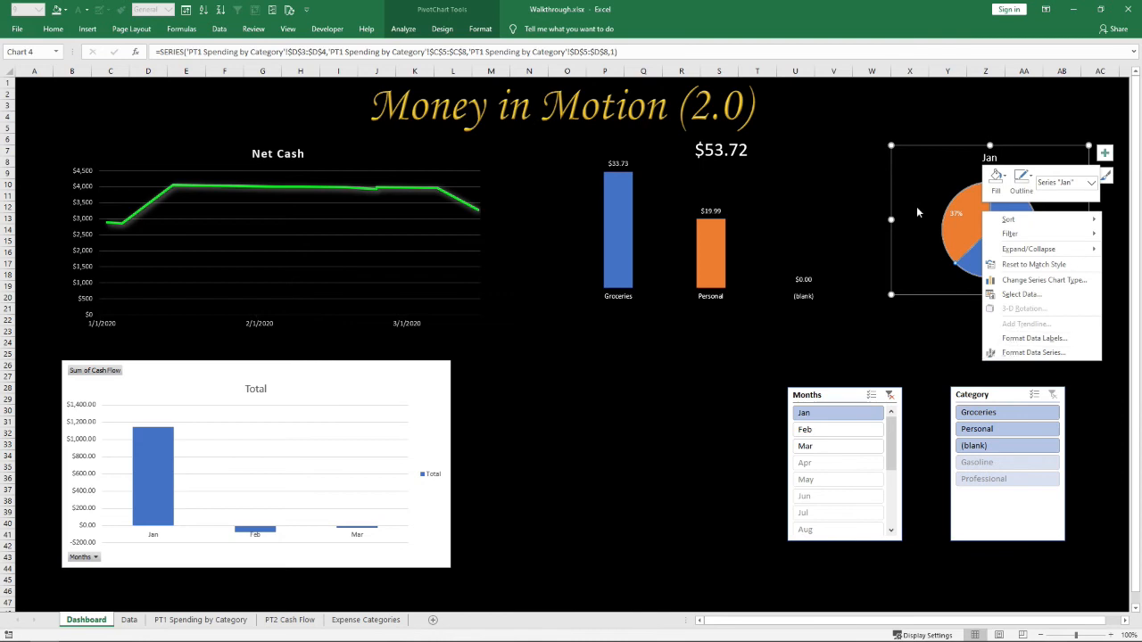
pyautogui.click(918, 212)
pyautogui.click(874, 191)
pyautogui.click(975, 201)
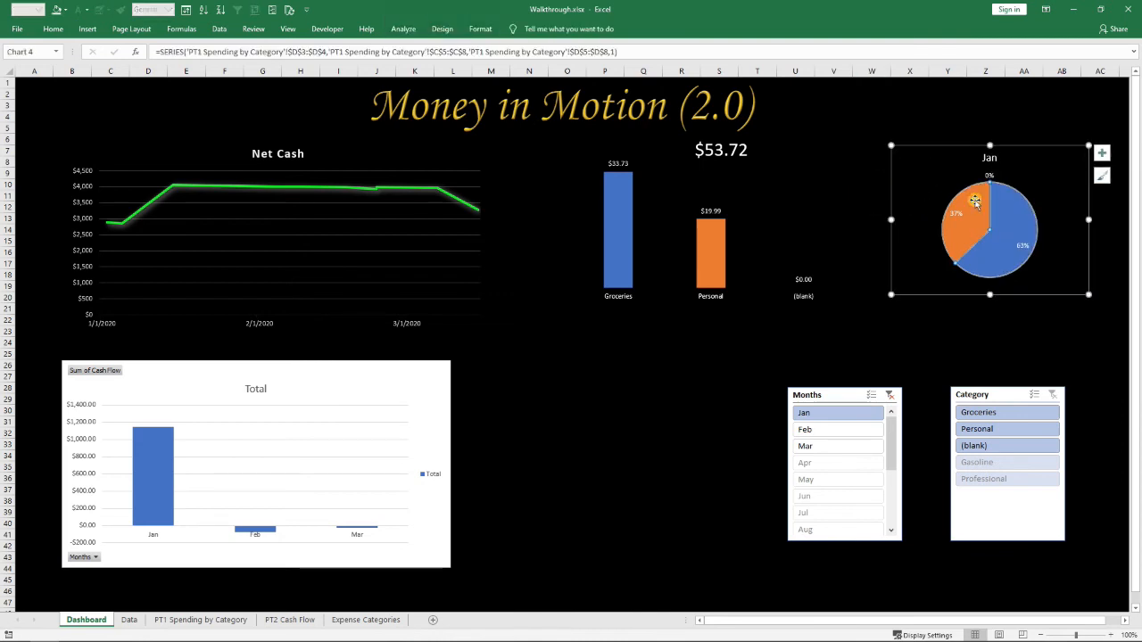
# Examine the fill, border and effects options of the pie chart area
pyautogui.click(947, 178)
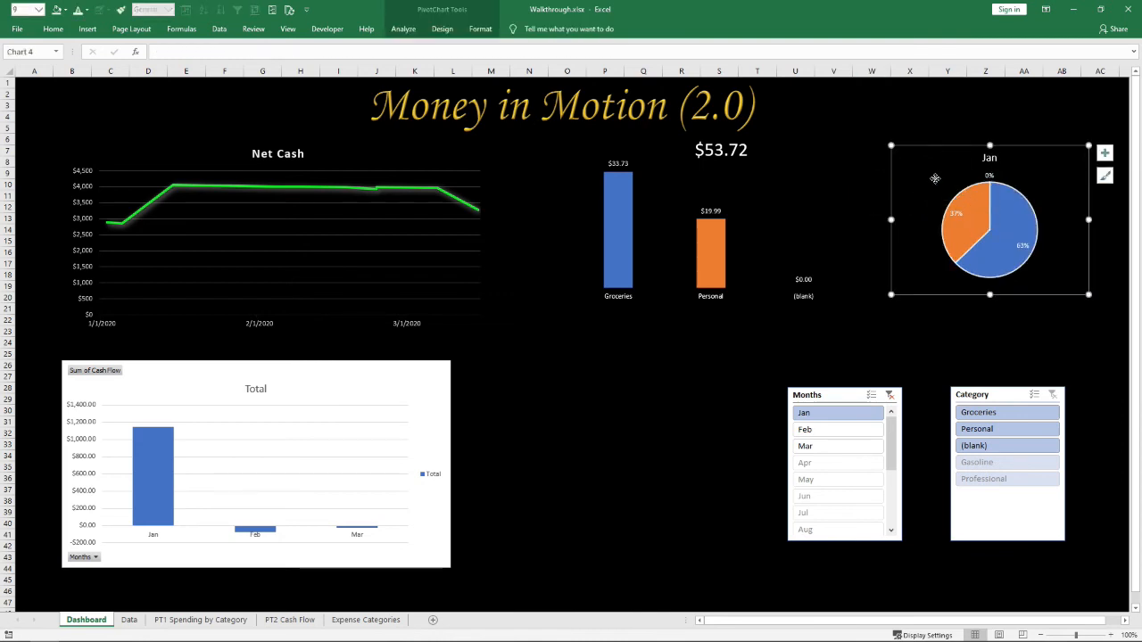
pyautogui.rightClick(935, 179)
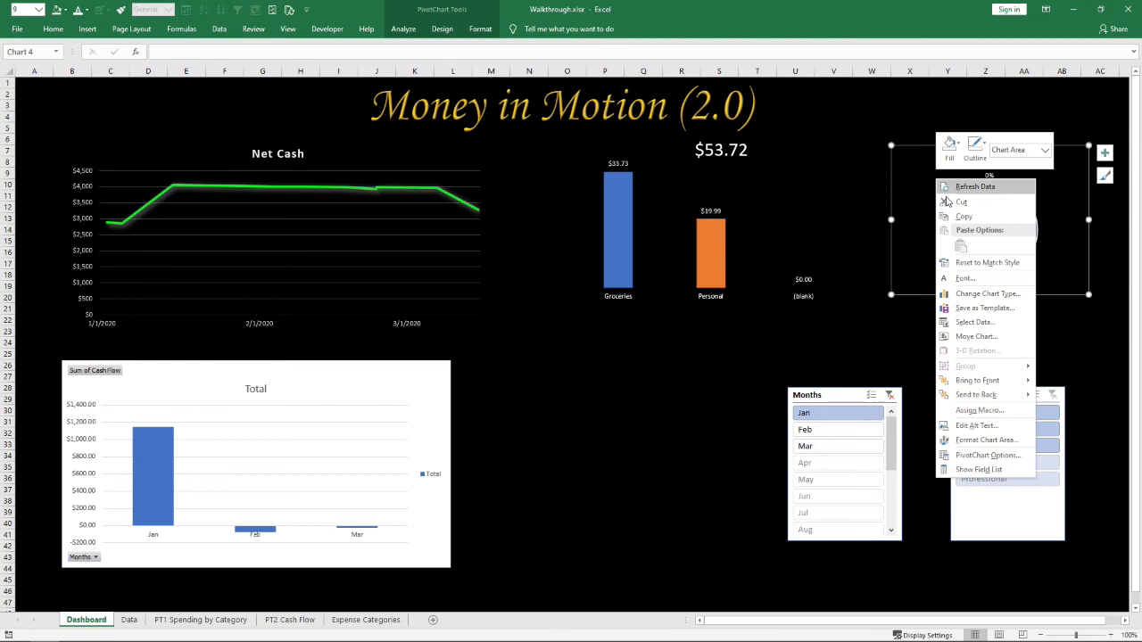
pyautogui.click(966, 441)
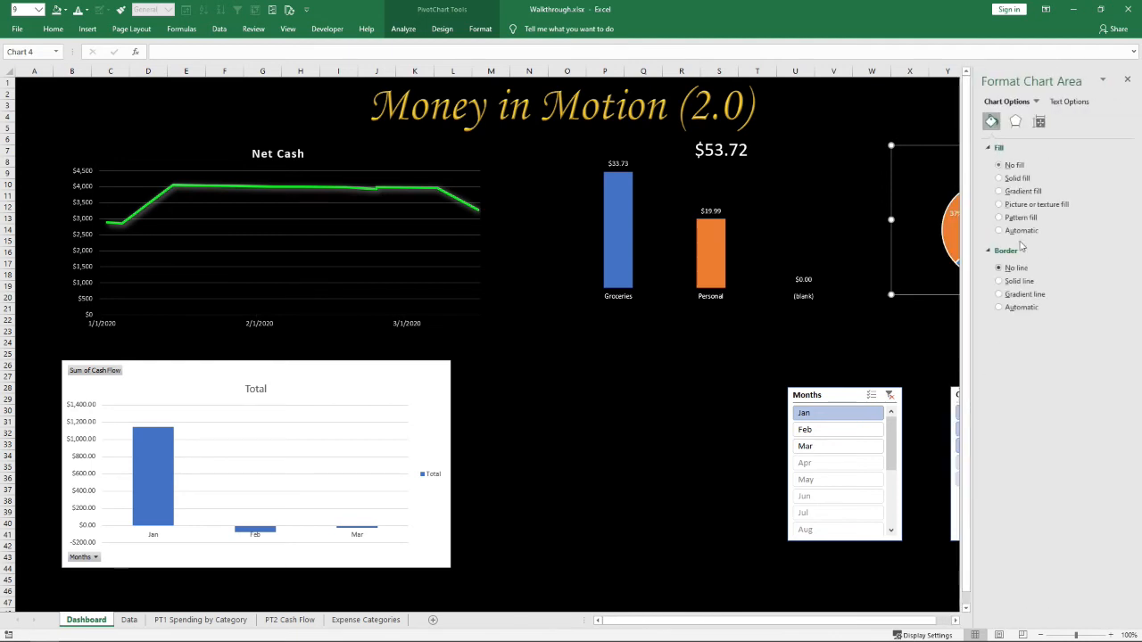
pyautogui.click(1015, 121)
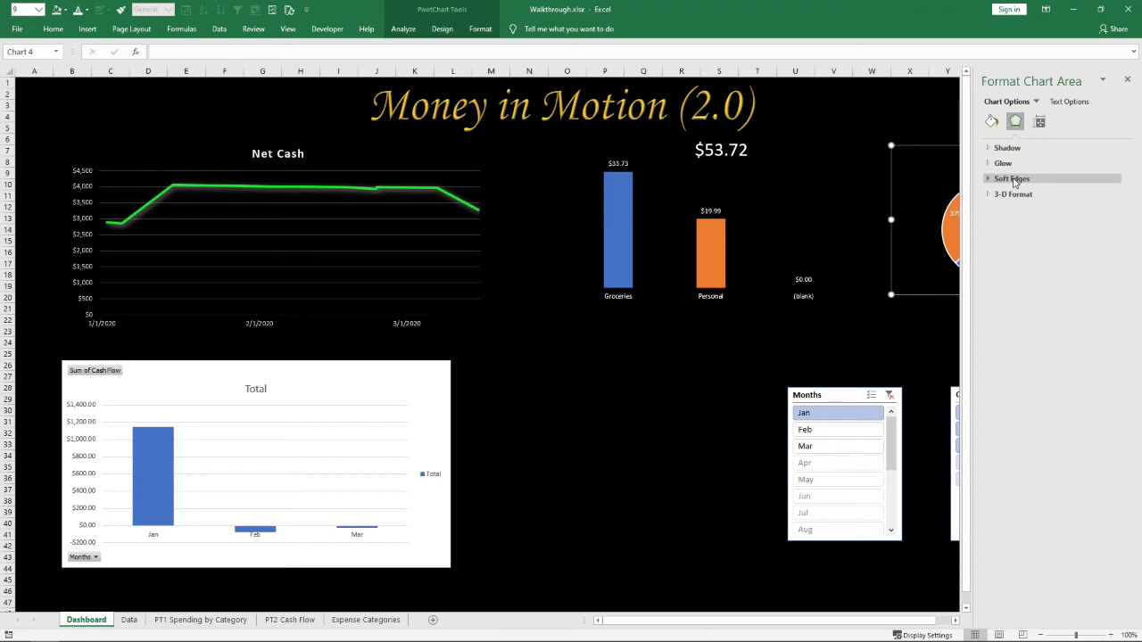
pyautogui.click(1127, 79)
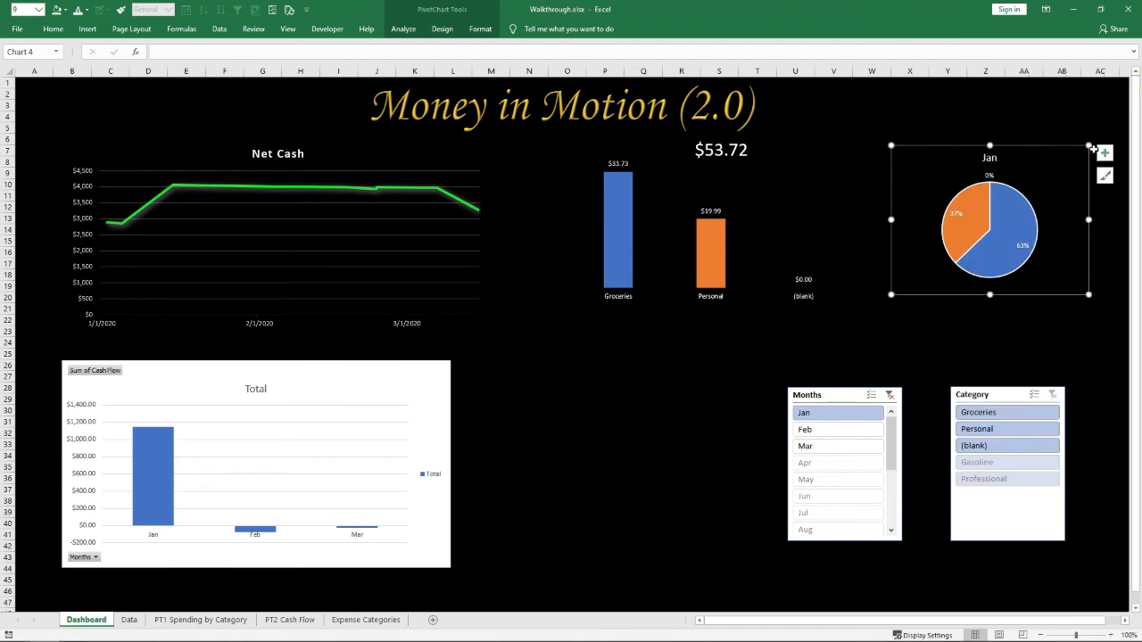
# Apply chart Style 5 to the pie chart and delete its legend
pyautogui.click(1100, 179)
pyautogui.click(1044, 166)
pyautogui.click(1104, 179)
pyautogui.moveTo(867, 234); pyautogui.dragTo(869, 292)
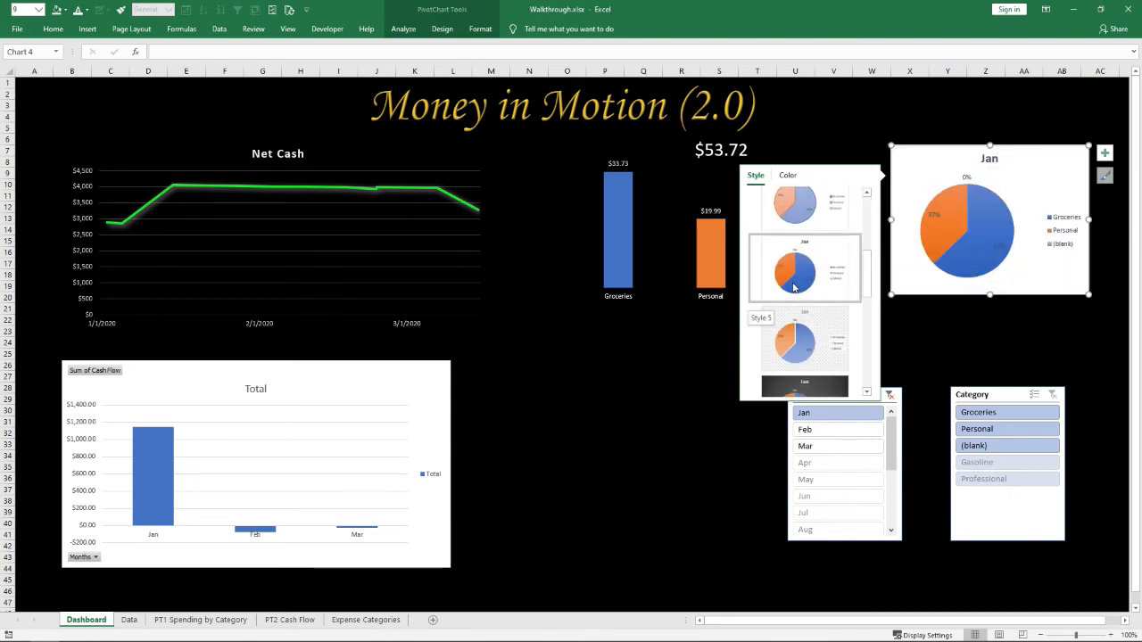
pyautogui.click(793, 286)
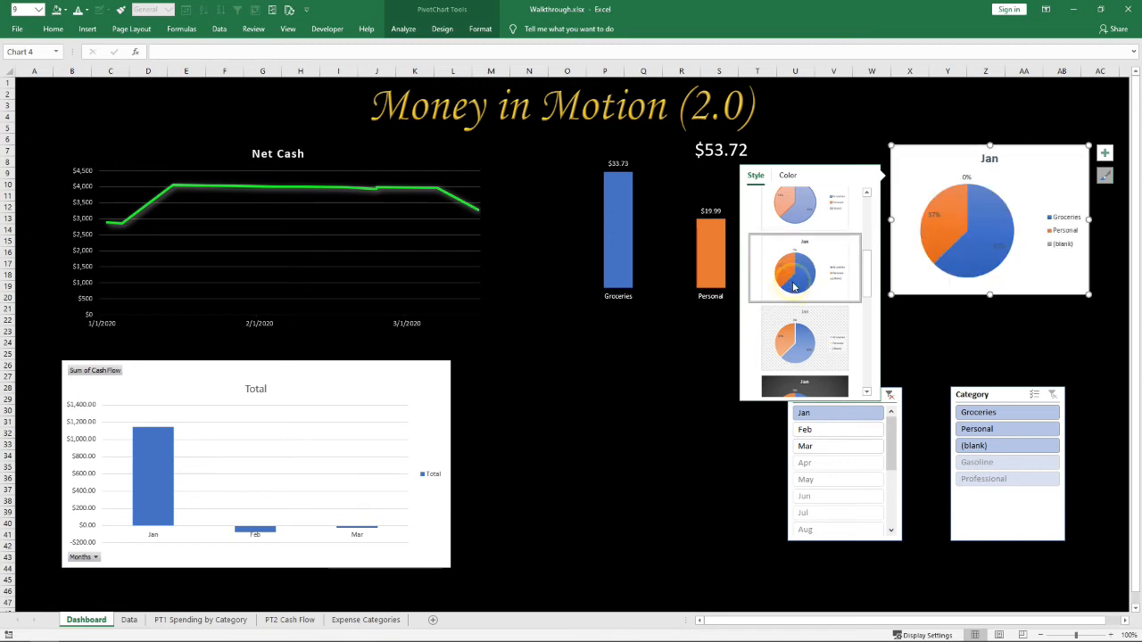
pyautogui.click(1061, 231)
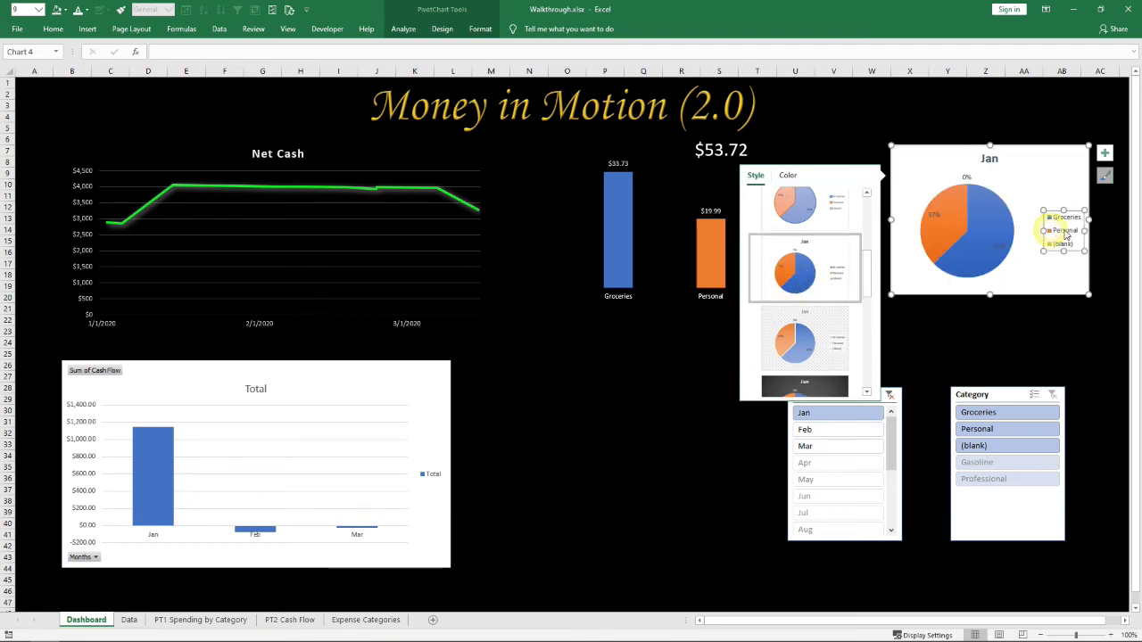
pyautogui.press('Delete')
# Set the restyled pie chart's area to No Fill and No Outline
pyautogui.click(922, 175)
pyautogui.rightClick(918, 177)
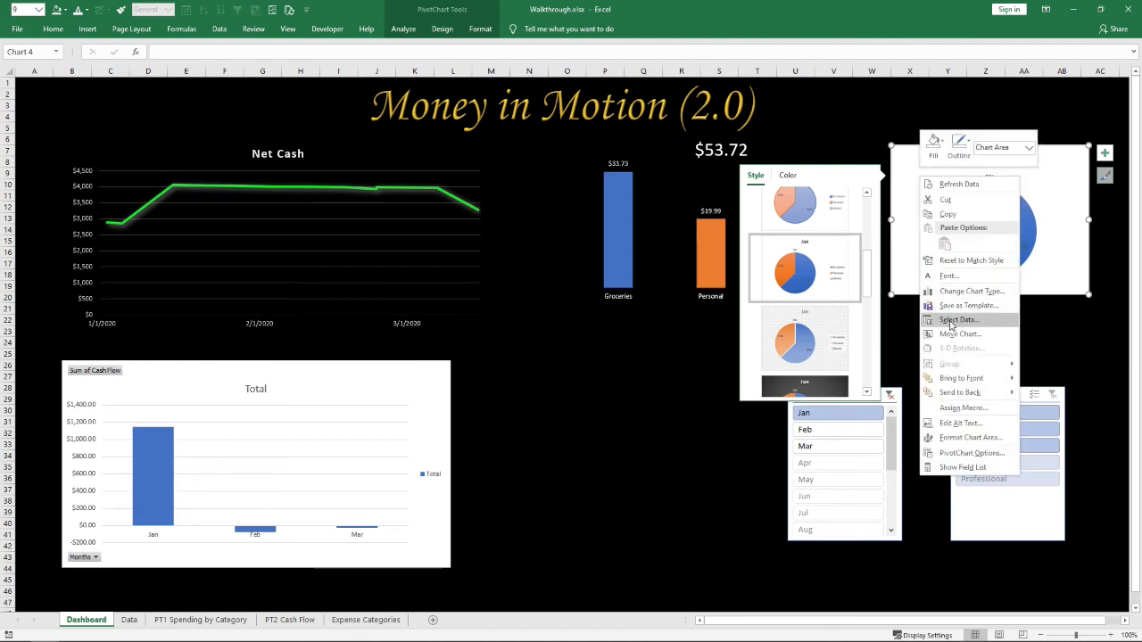
pyautogui.click(933, 143)
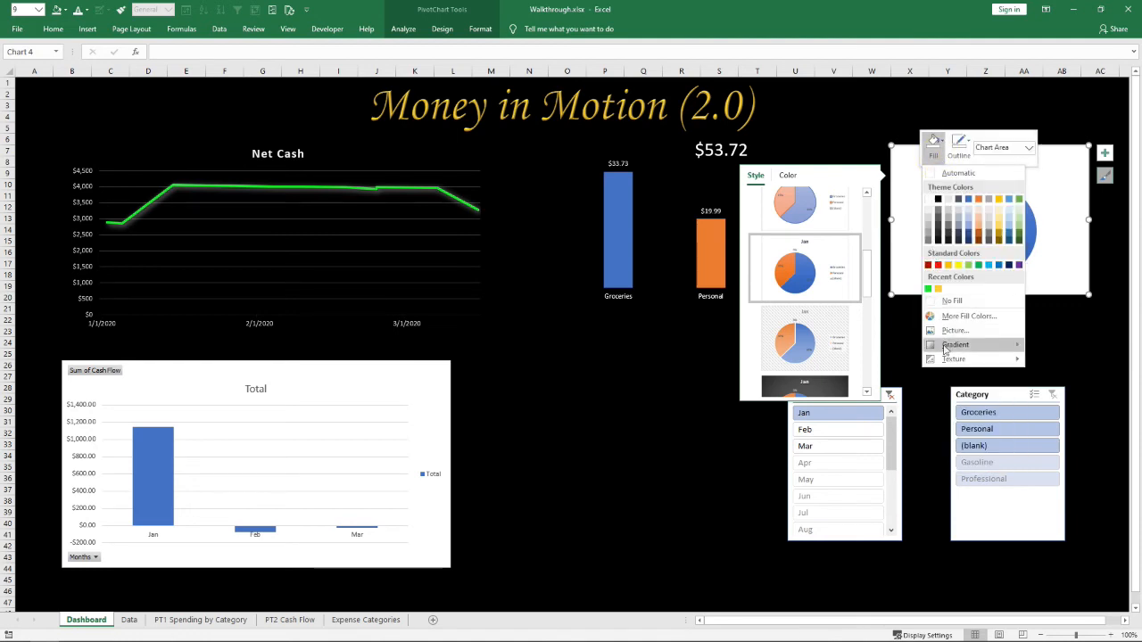
pyautogui.click(942, 302)
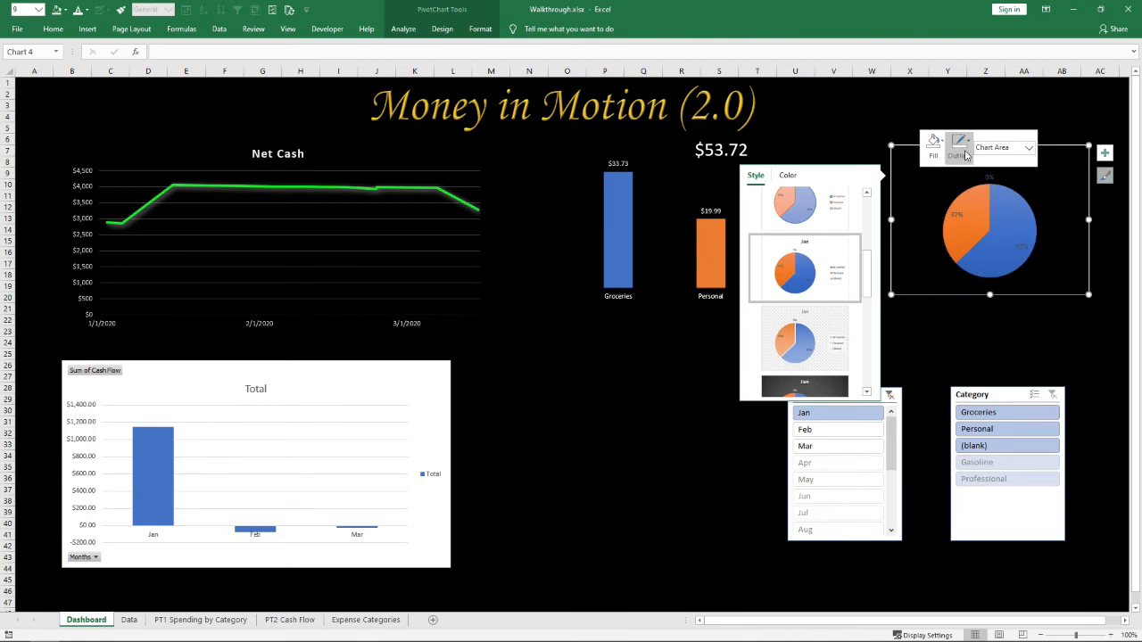
pyautogui.click(964, 155)
pyautogui.click(965, 308)
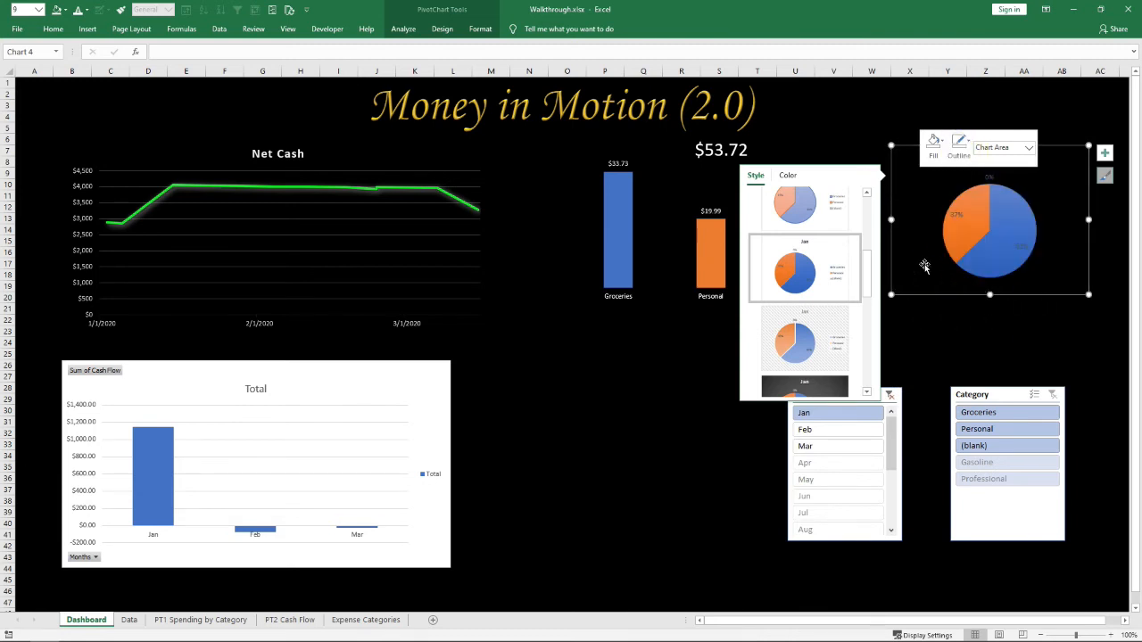
pyautogui.click(935, 331)
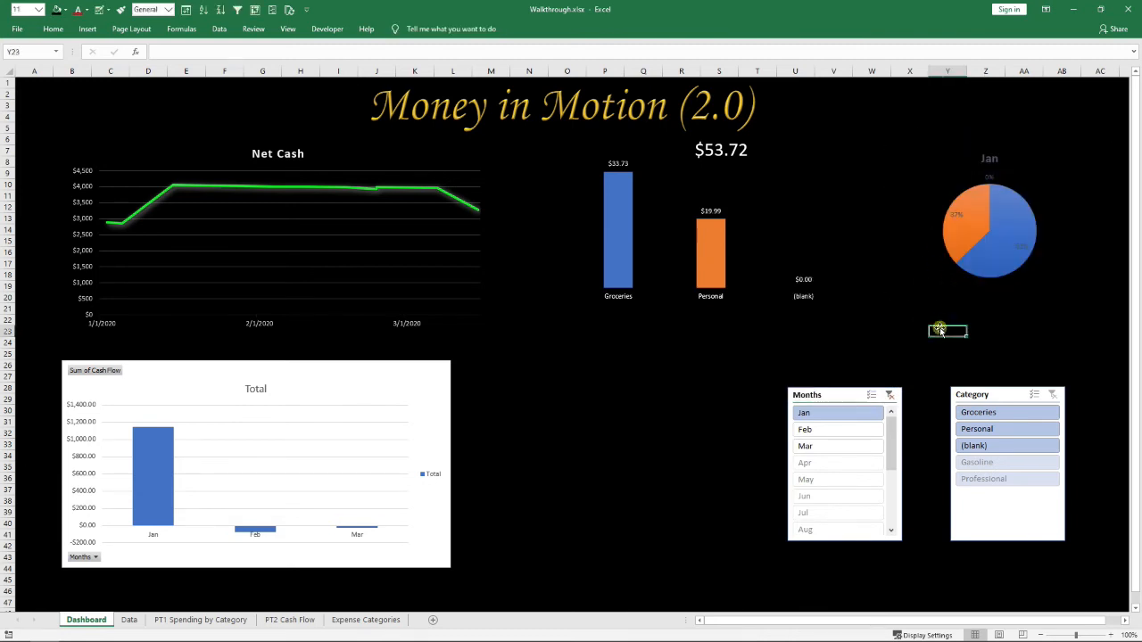
# Change the text fill color of the pie chart's percentage labels to white and delete the chart title
pyautogui.rightClick(954, 219)
pyautogui.click(999, 341)
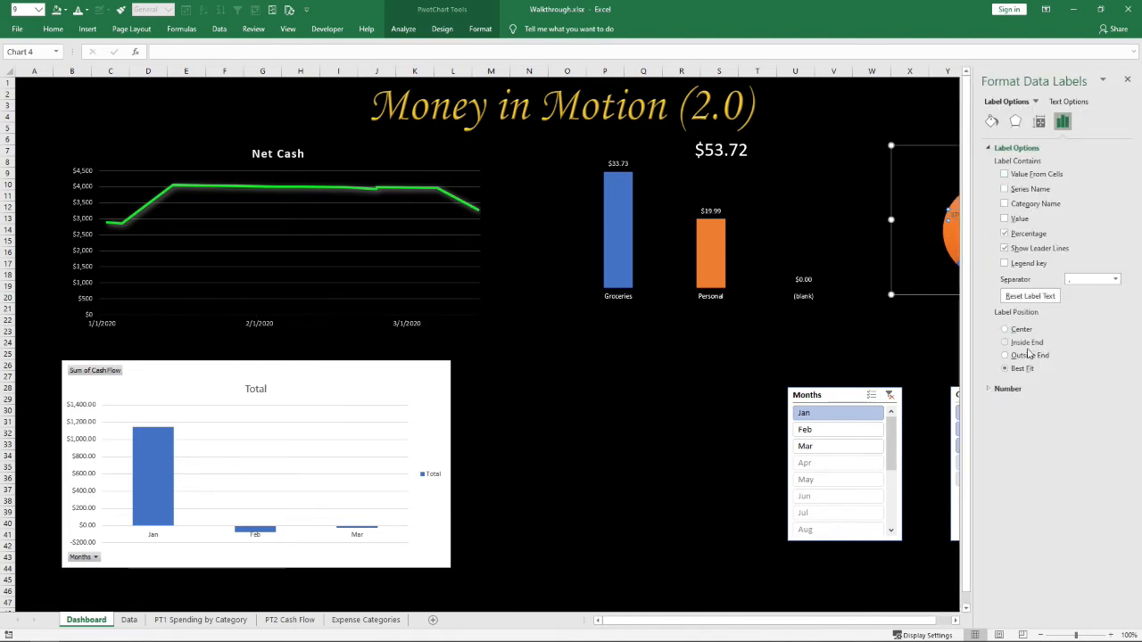
pyautogui.click(1069, 101)
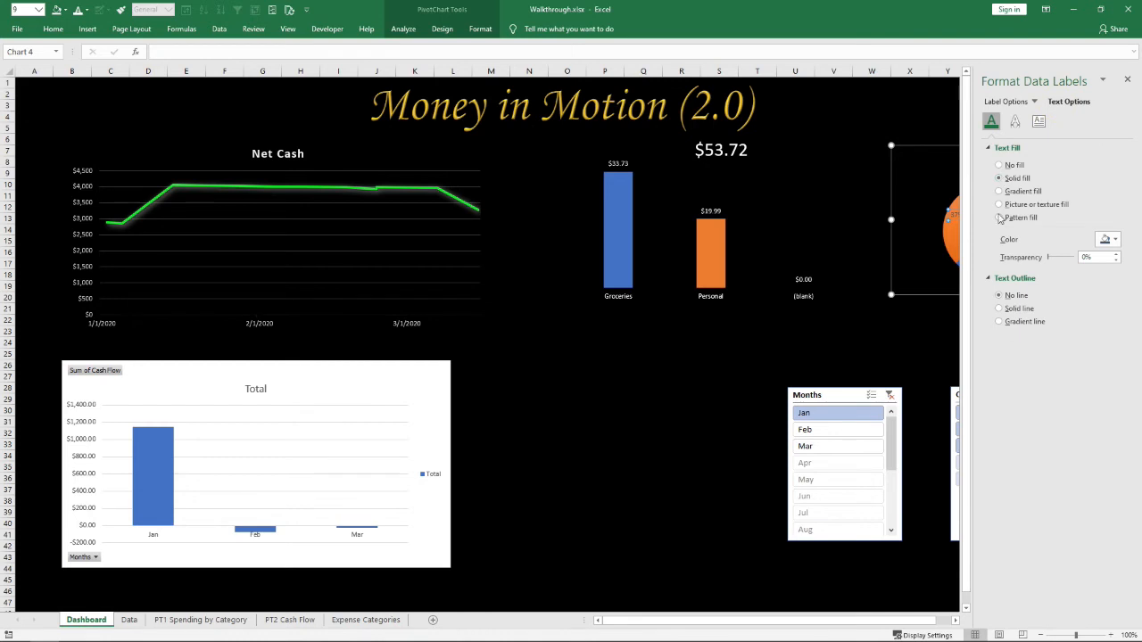
pyautogui.click(1106, 240)
pyautogui.click(1044, 266)
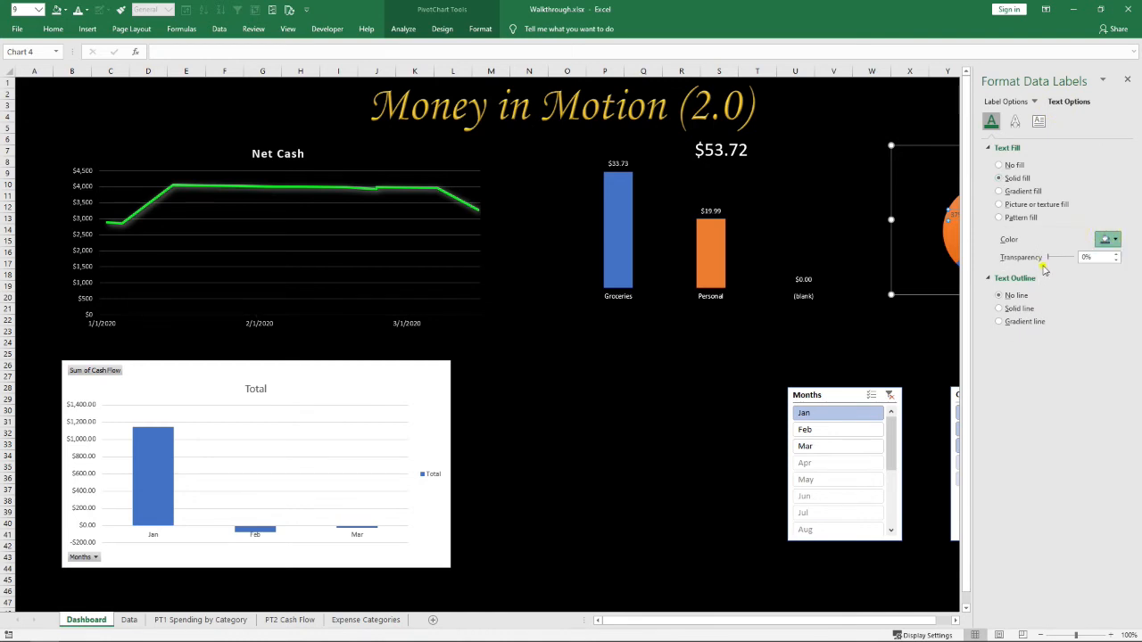
pyautogui.click(1127, 82)
pyautogui.click(947, 329)
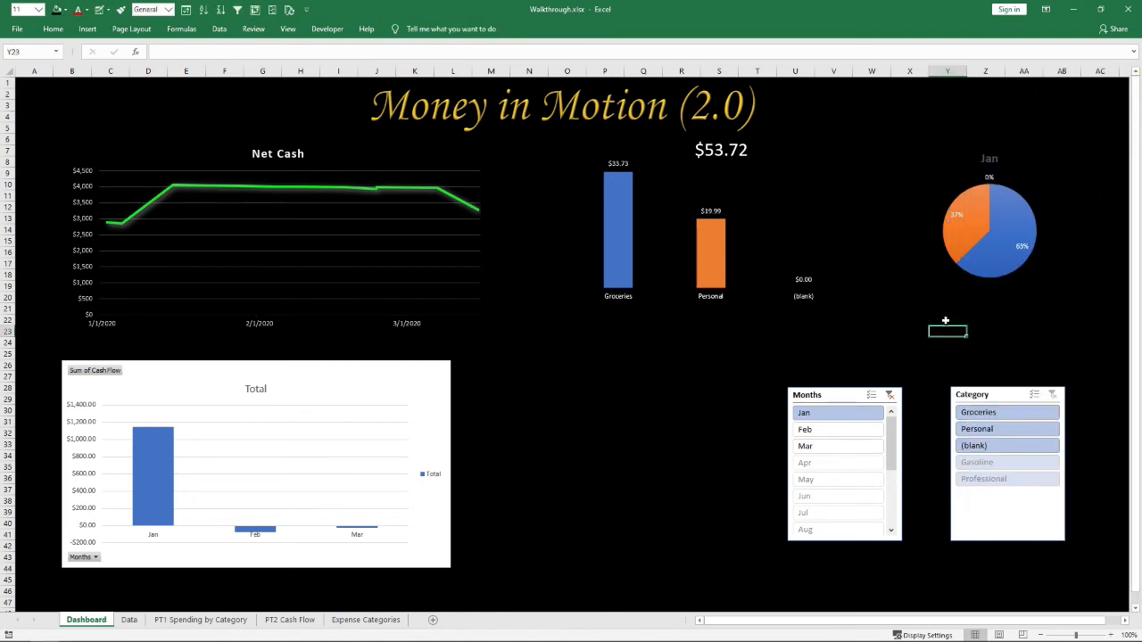
pyautogui.click(990, 158)
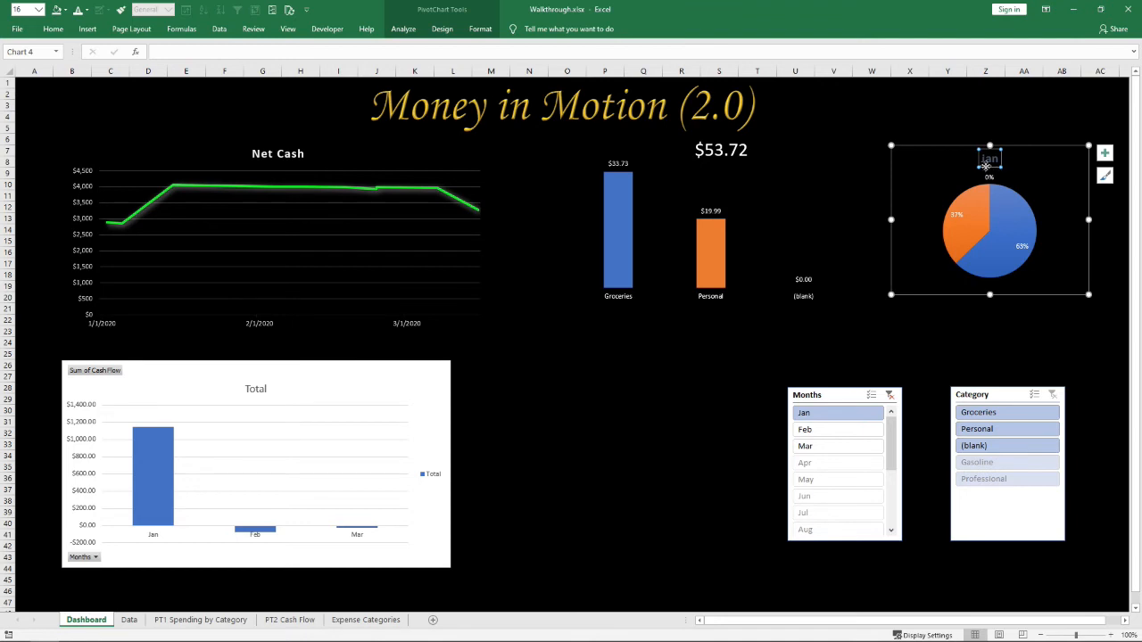
pyautogui.press('Delete')
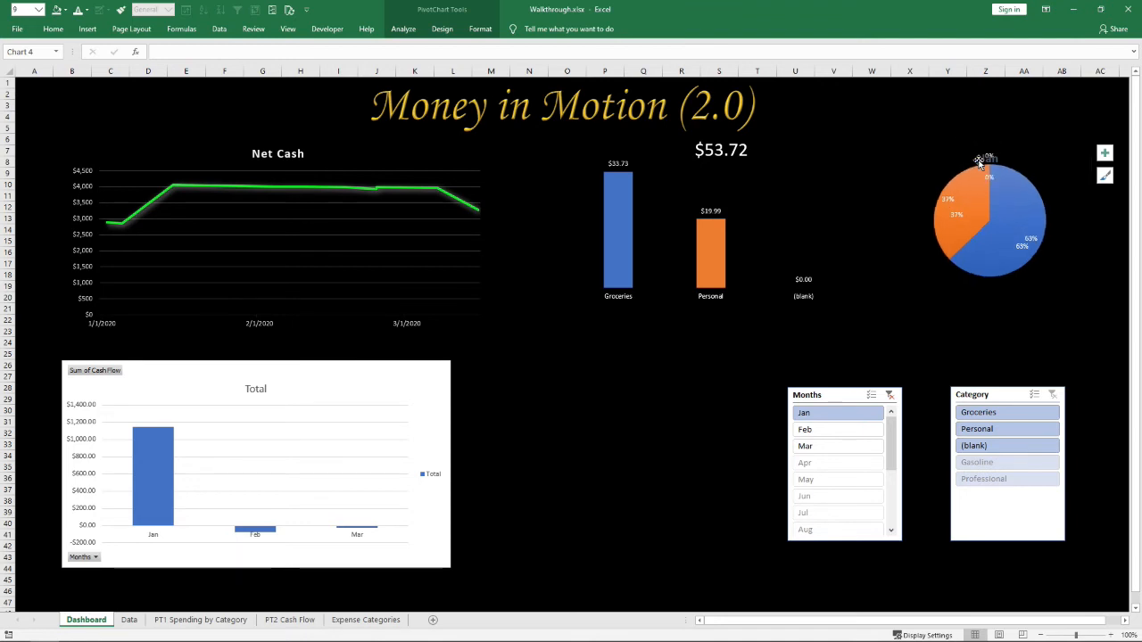
# Test the Months slicer by switching between Feb and Jan, and clear its filter
pyautogui.click(812, 431)
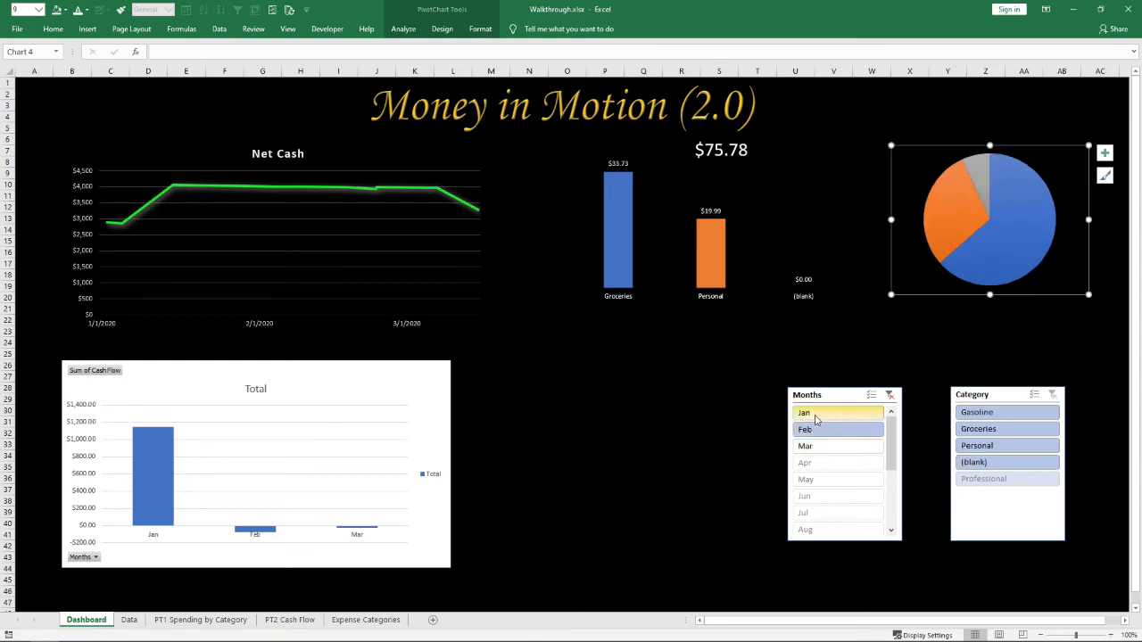
pyautogui.click(815, 415)
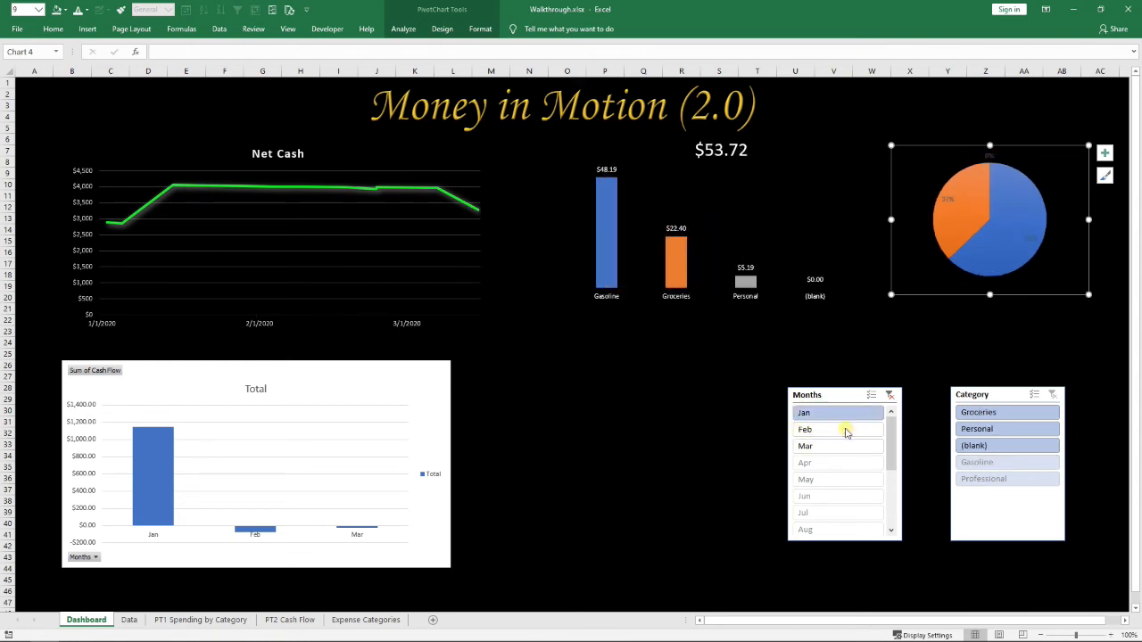
pyautogui.click(849, 430)
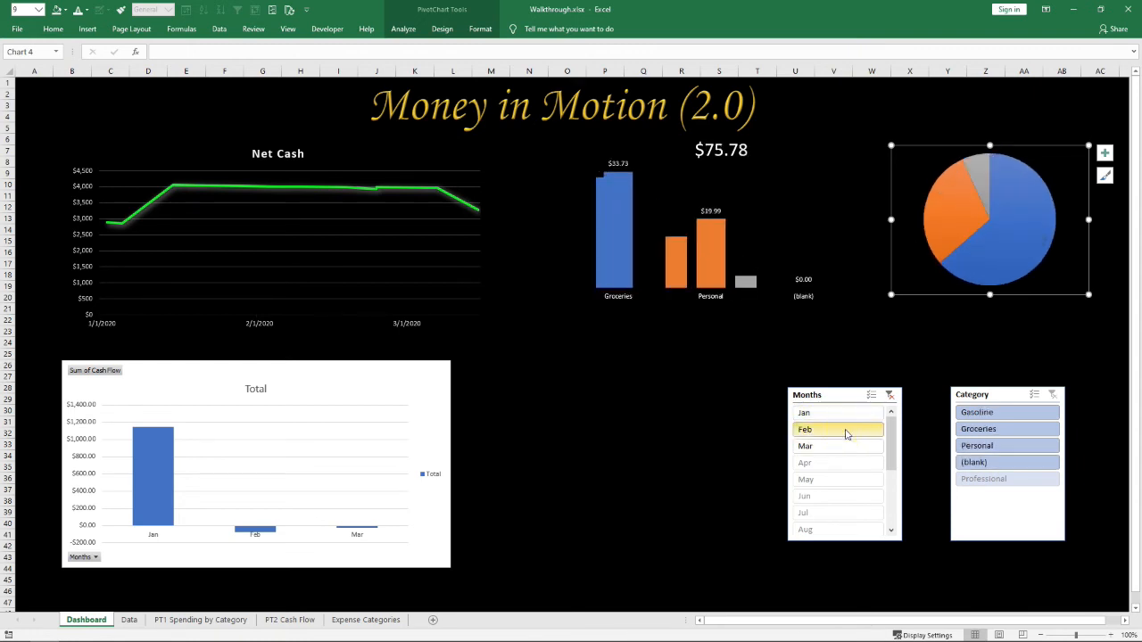
pyautogui.click(909, 364)
pyautogui.click(889, 398)
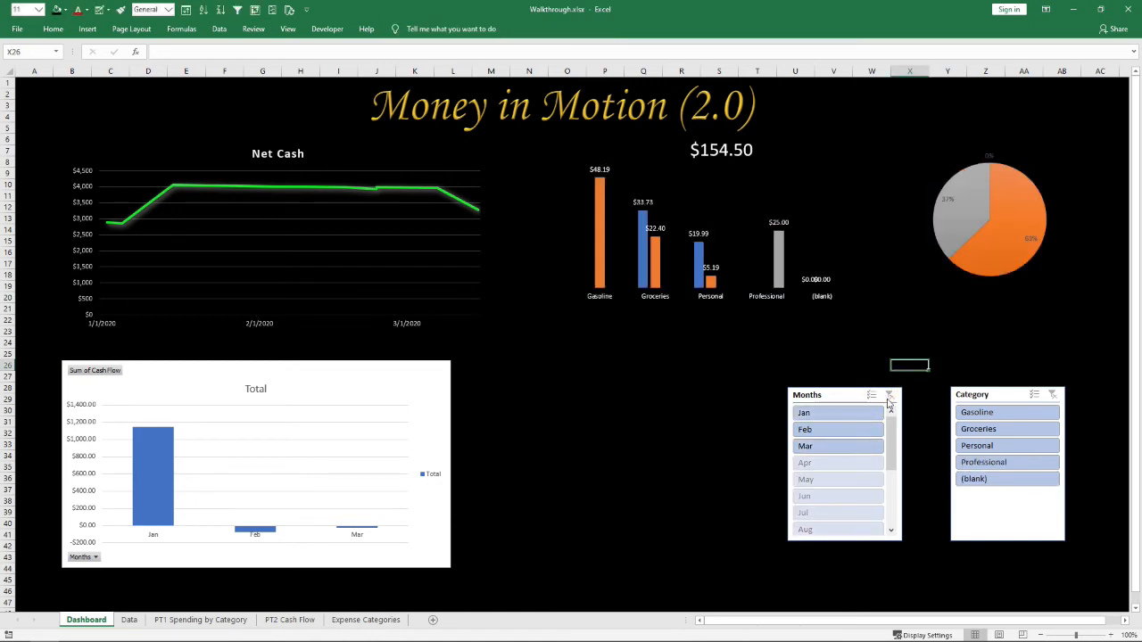
pyautogui.click(999, 255)
pyautogui.click(936, 159)
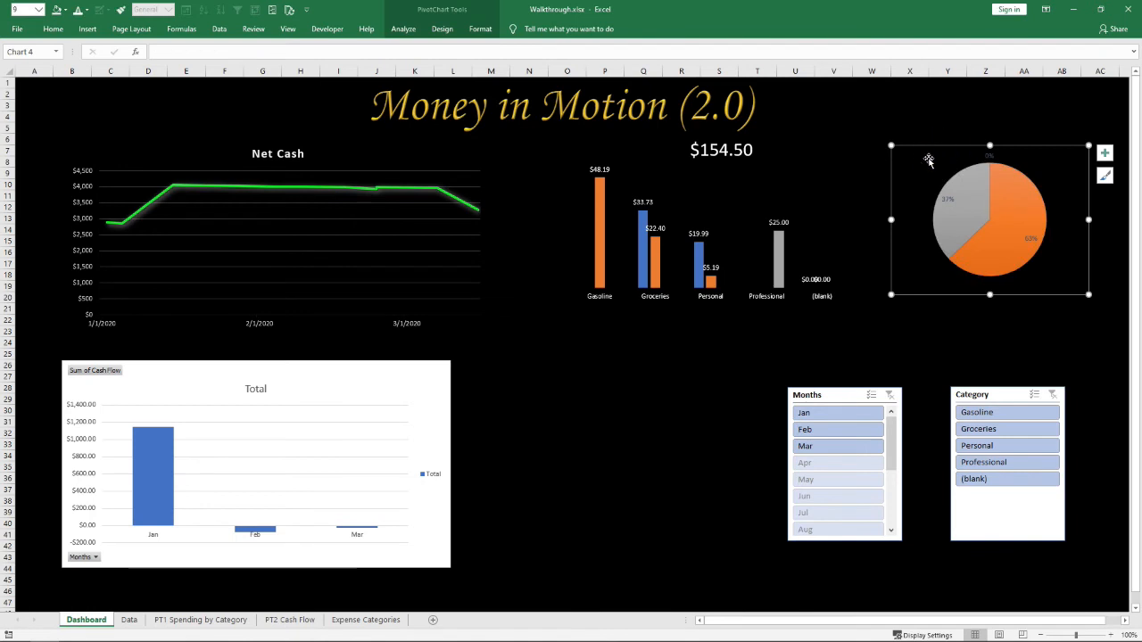
pyautogui.rightClick(930, 160)
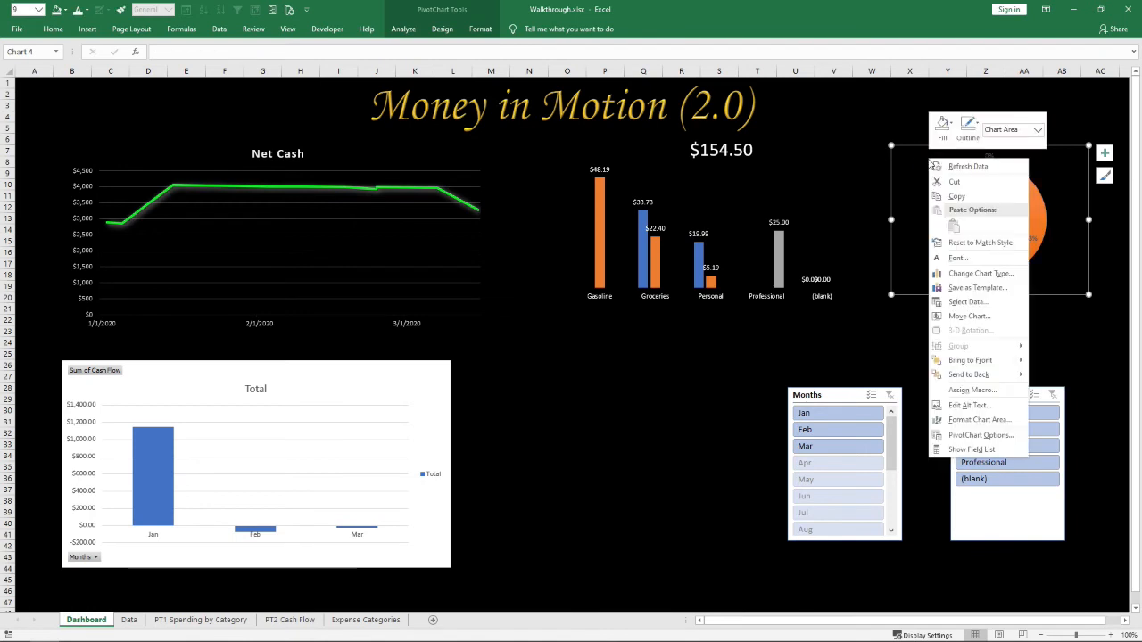
pyautogui.click(953, 436)
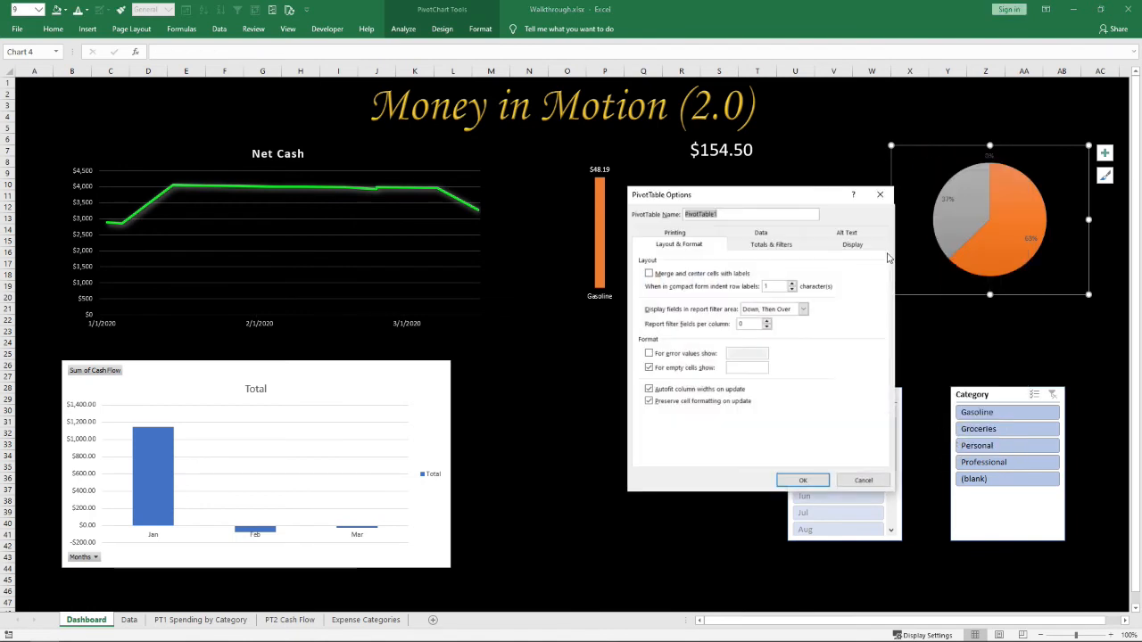
pyautogui.click(863, 480)
pyautogui.rightClick(917, 166)
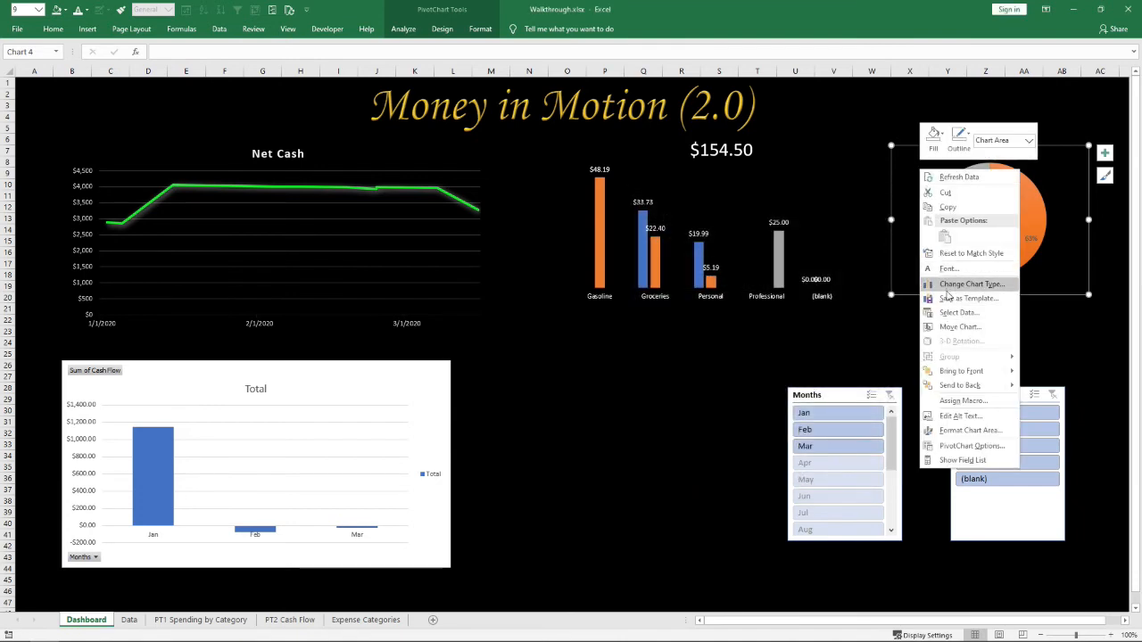
pyautogui.click(1105, 176)
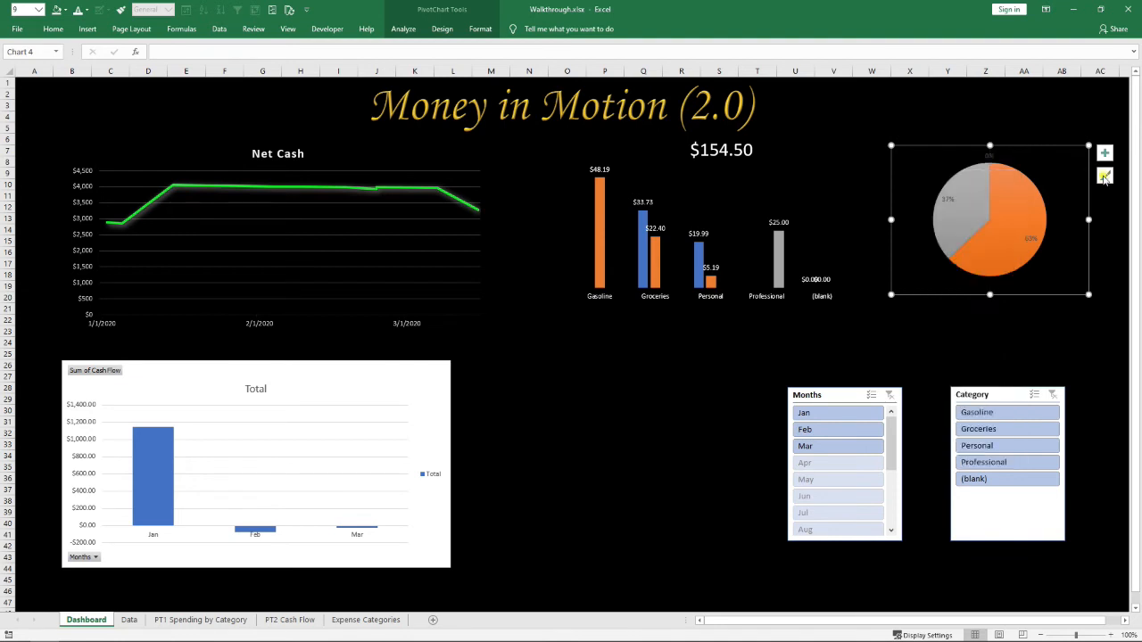
# Set the text fill color of the pie chart's entire chart area to white and close the formatting pane
pyautogui.rightClick(911, 159)
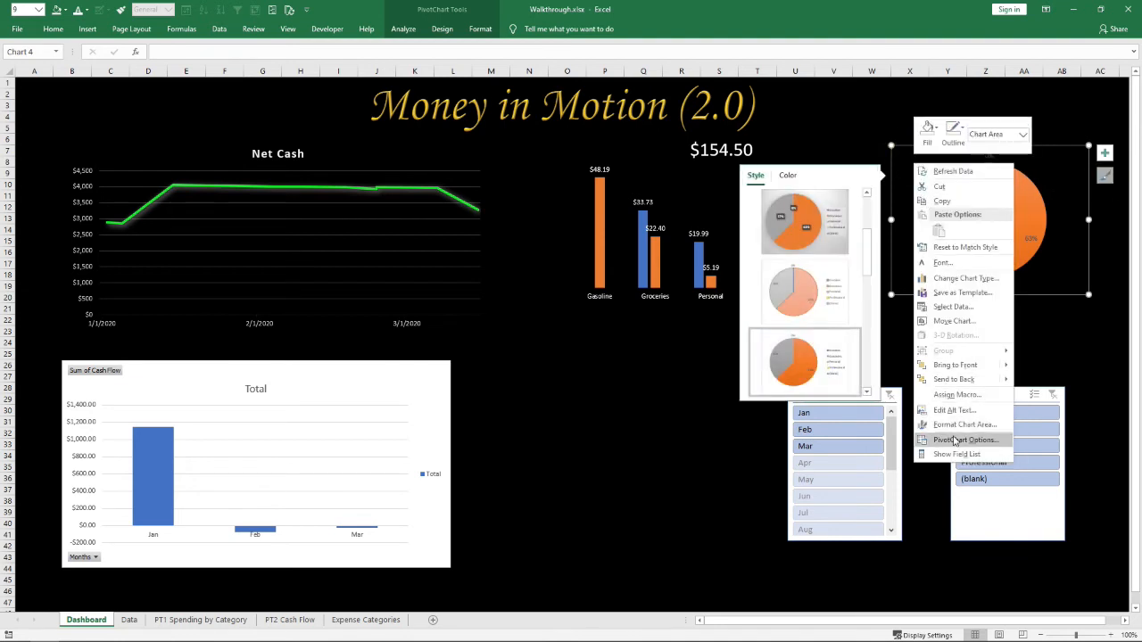
pyautogui.click(942, 427)
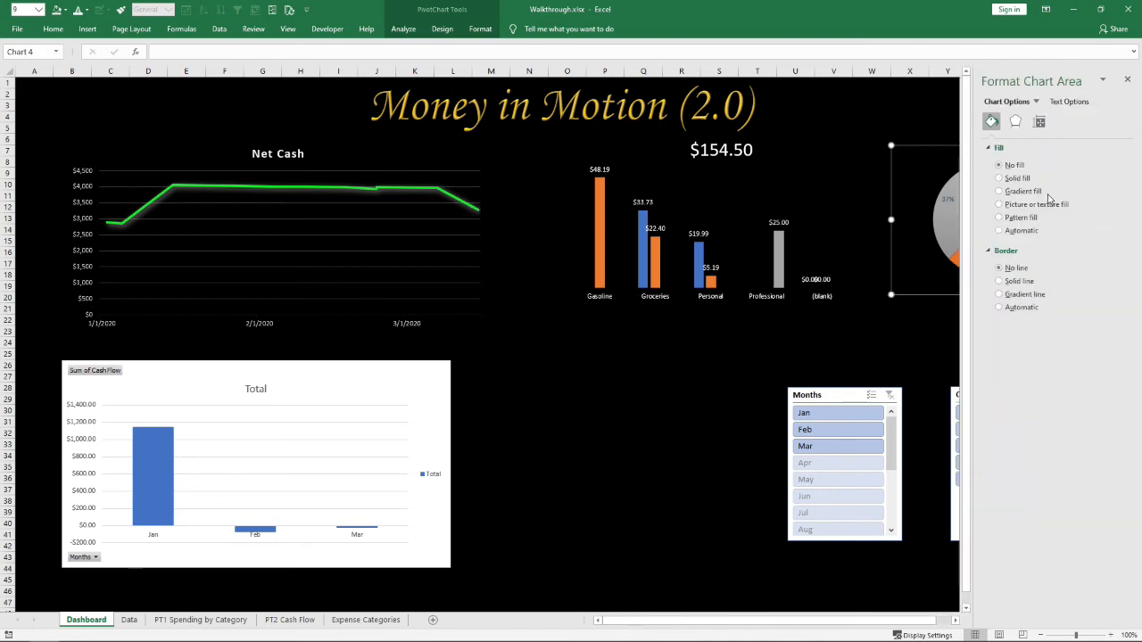
pyautogui.click(1038, 121)
pyautogui.click(1066, 102)
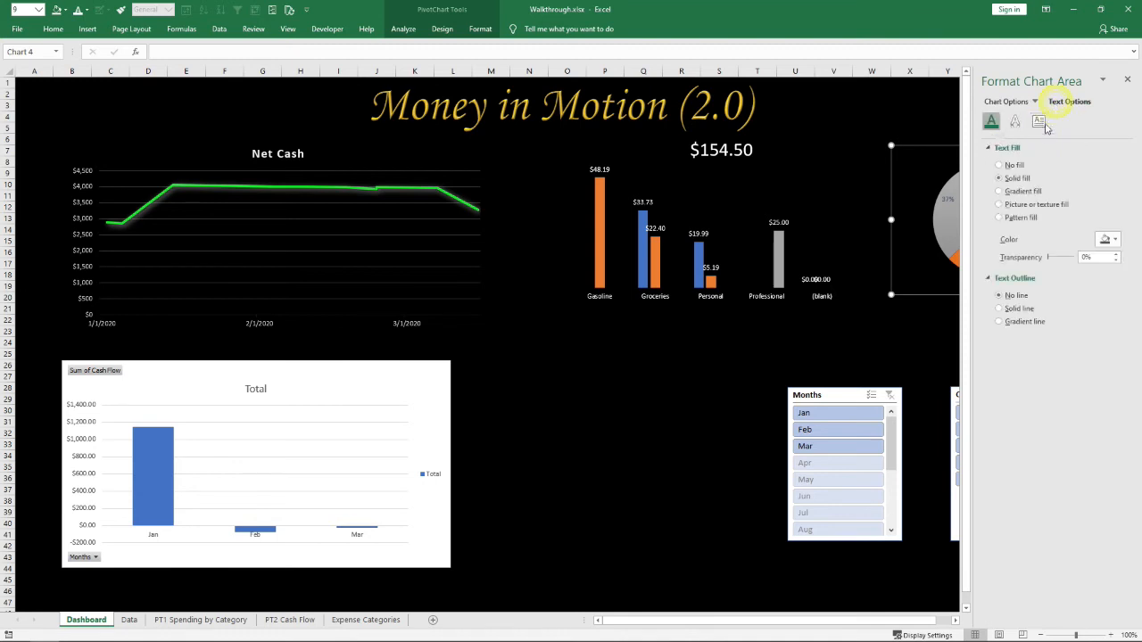
pyautogui.click(1107, 239)
pyautogui.click(1043, 269)
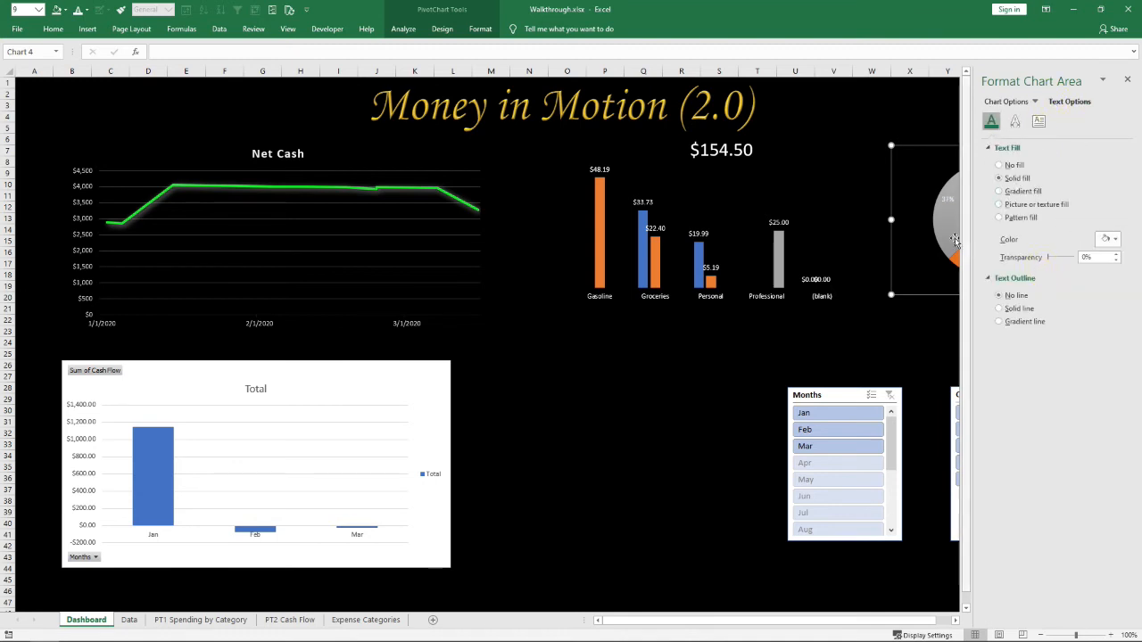
pyautogui.click(882, 230)
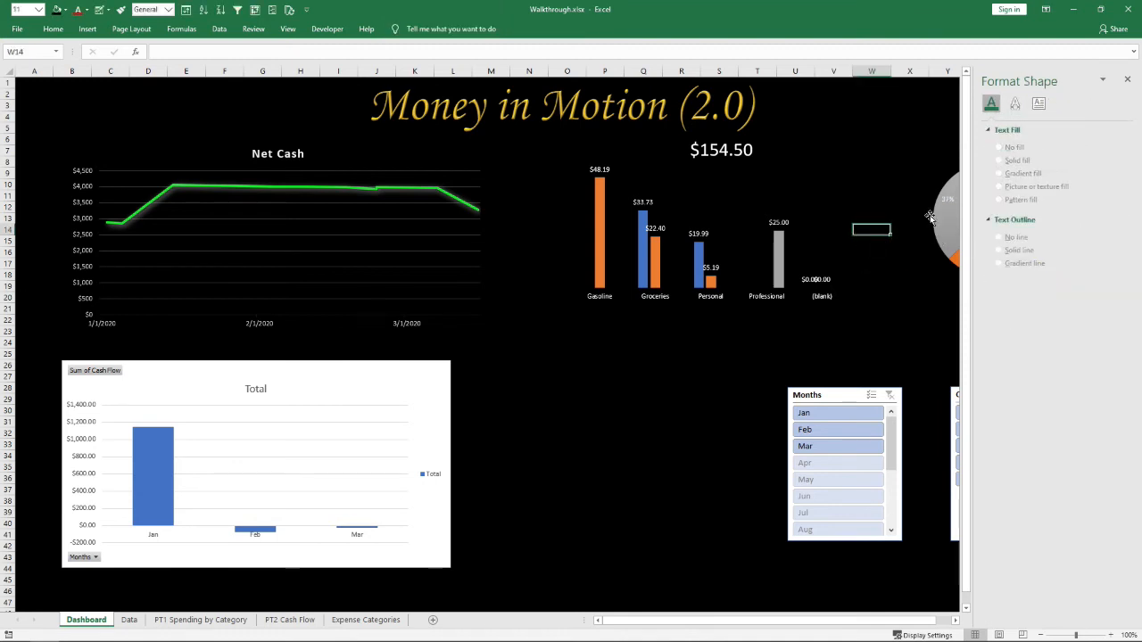
pyautogui.click(1127, 79)
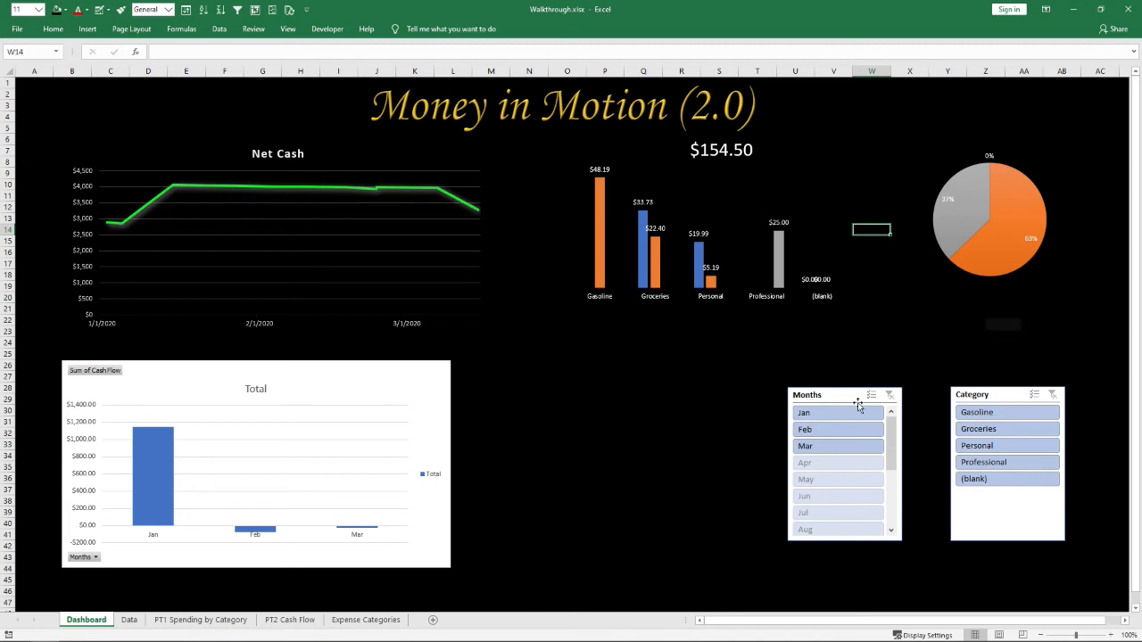
# Test the pie chart's formatting by filtering the Months slicer to Jan, Feb and Mar, and clear the filter
pyautogui.click(816, 417)
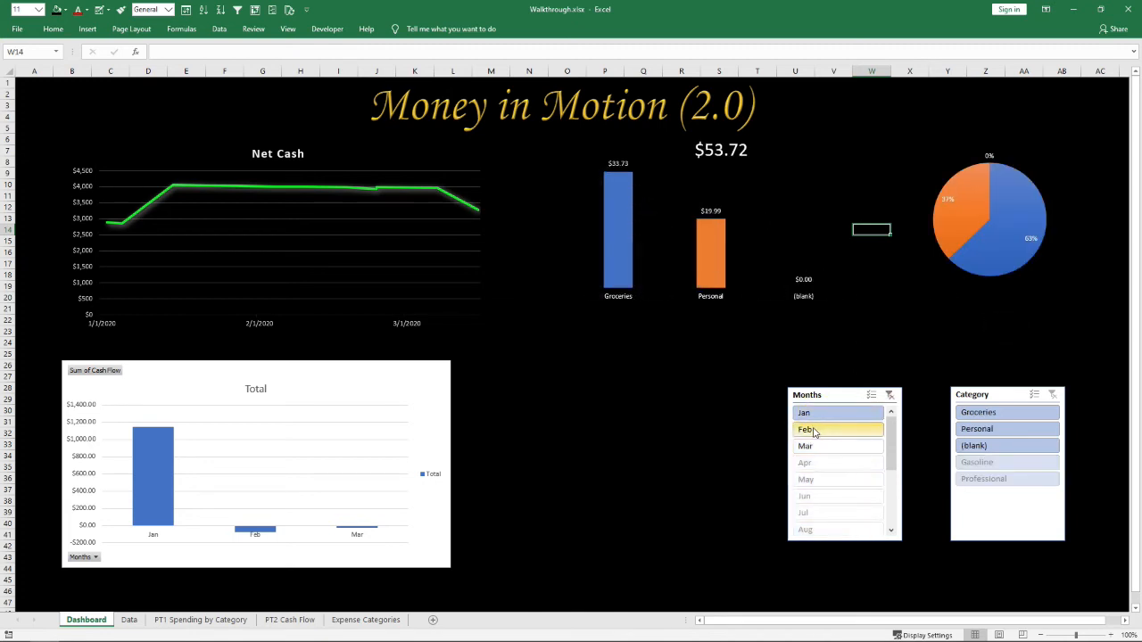
pyautogui.click(814, 430)
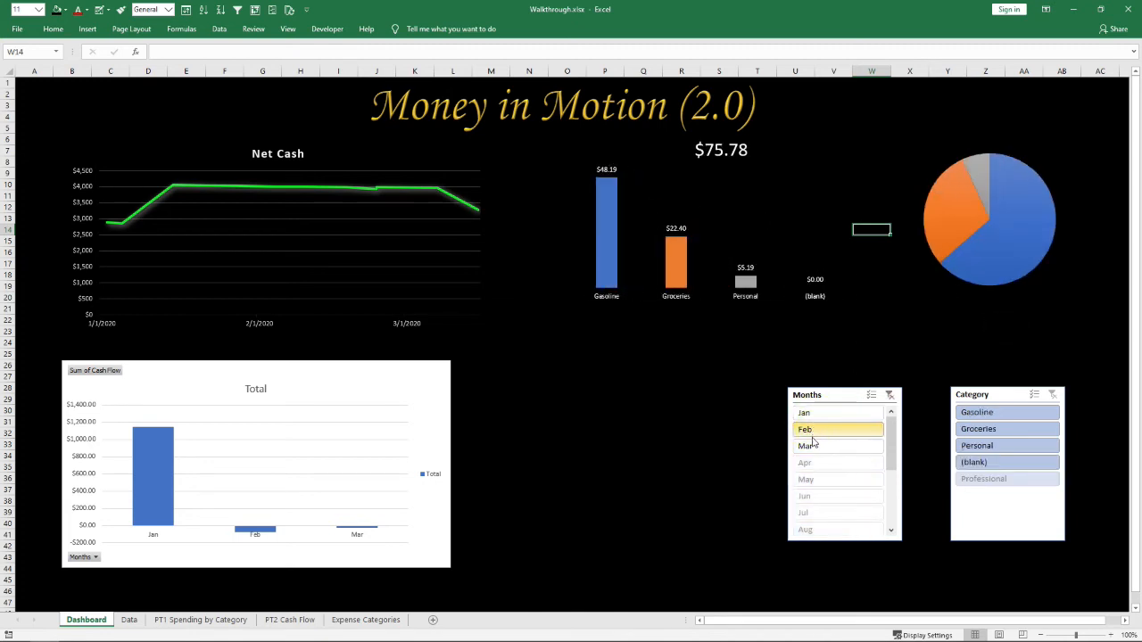
pyautogui.click(814, 445)
pyautogui.click(814, 434)
pyautogui.click(974, 227)
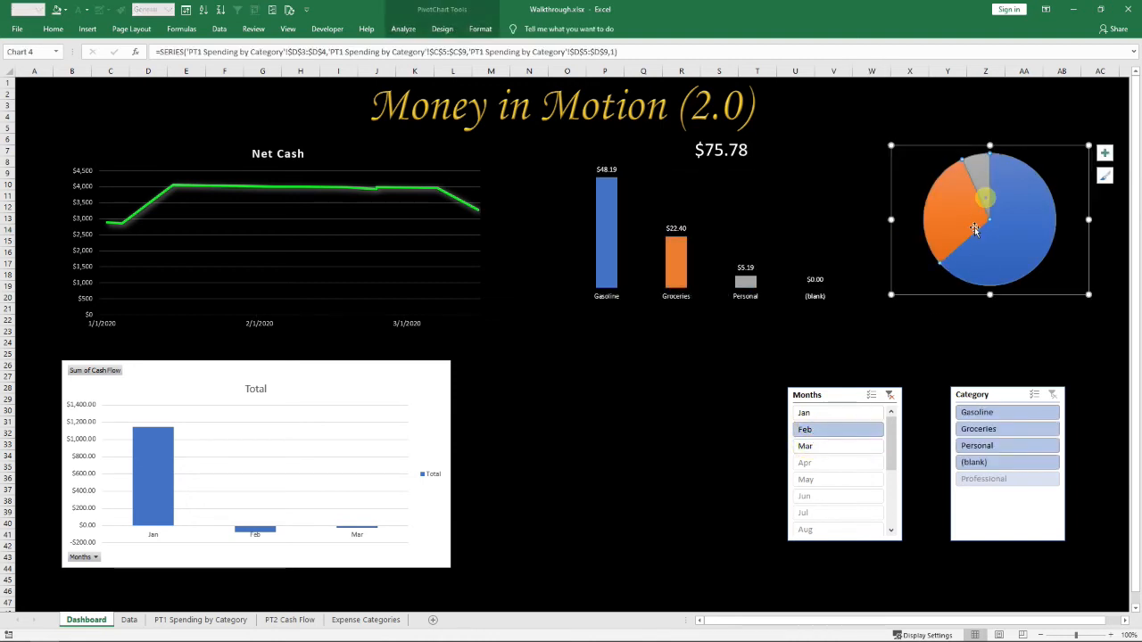
pyautogui.click(916, 177)
pyautogui.click(712, 373)
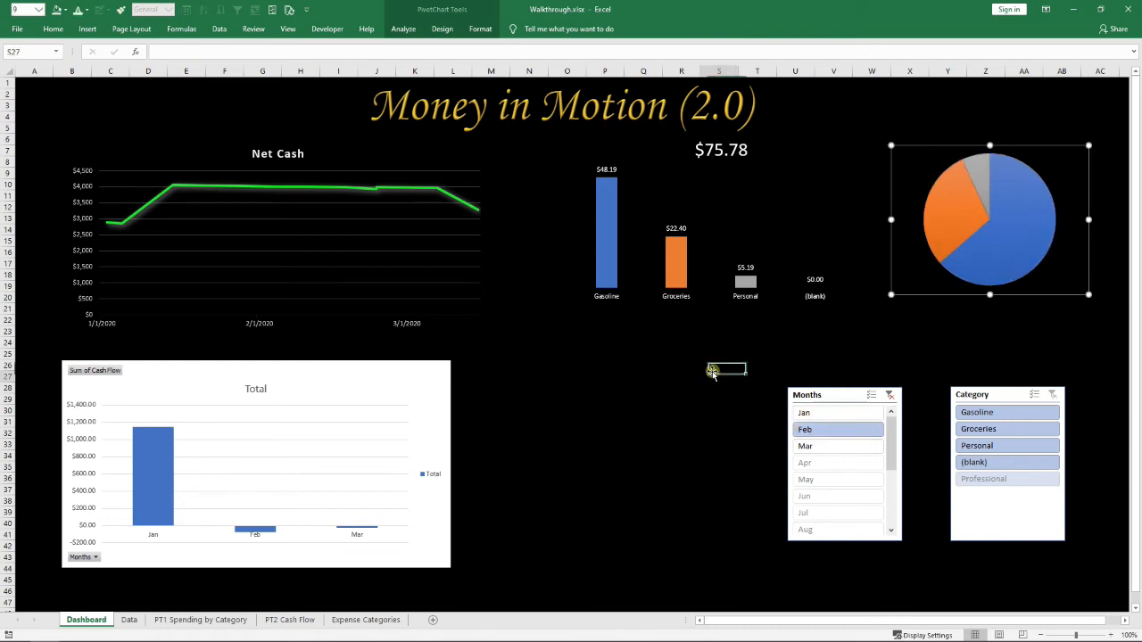
pyautogui.click(889, 395)
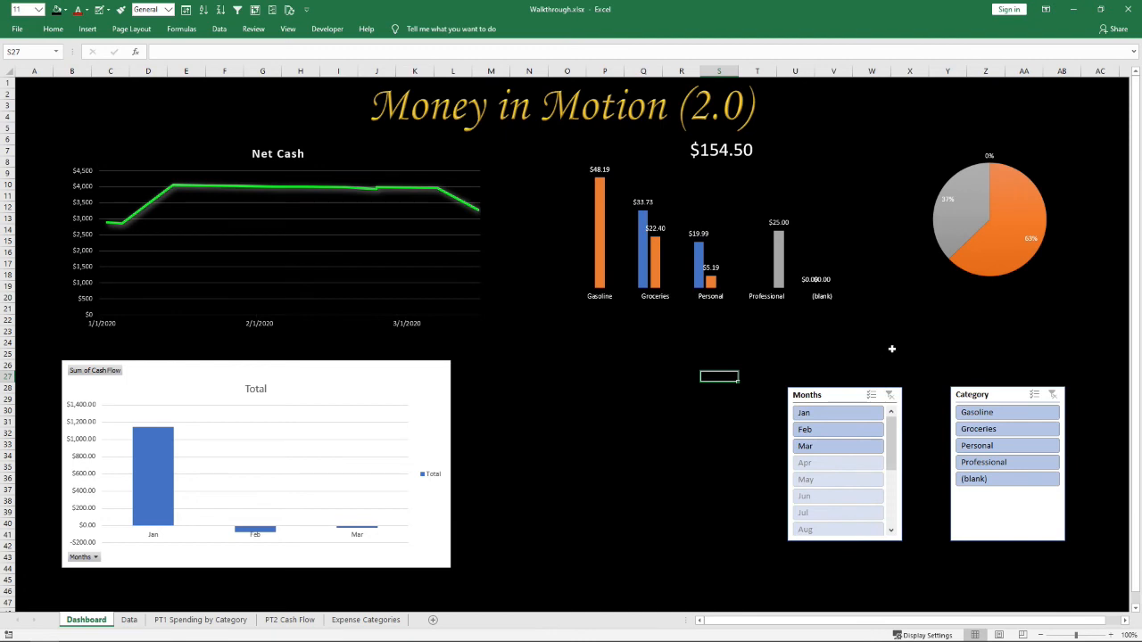
# Hide all field buttons on the monthly cash flow column chart
pyautogui.click(635, 430)
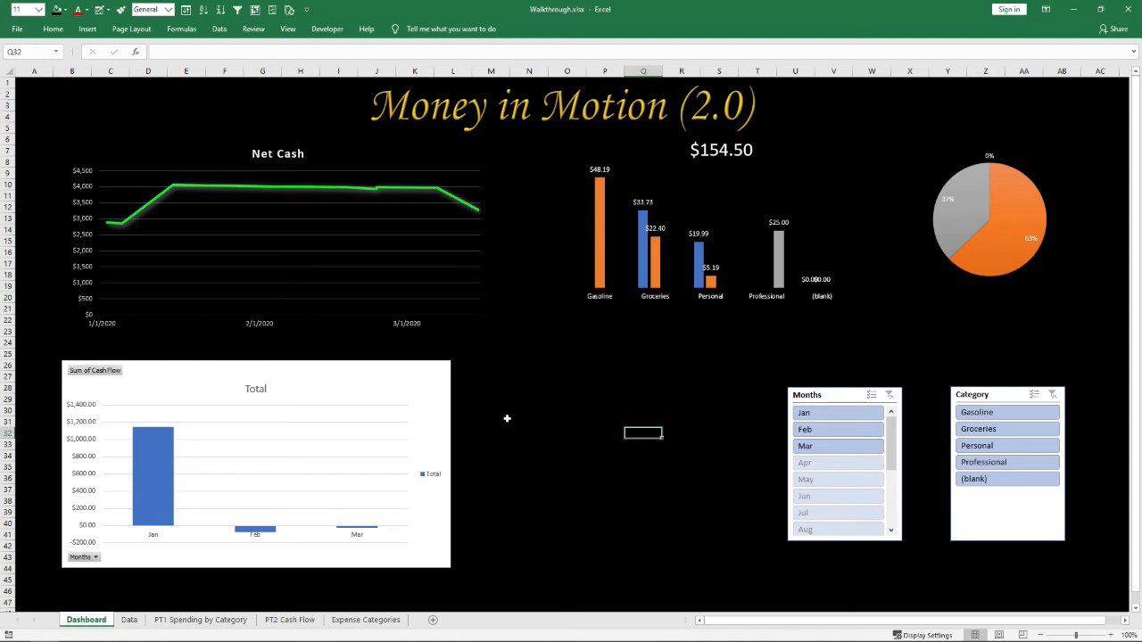
pyautogui.click(363, 381)
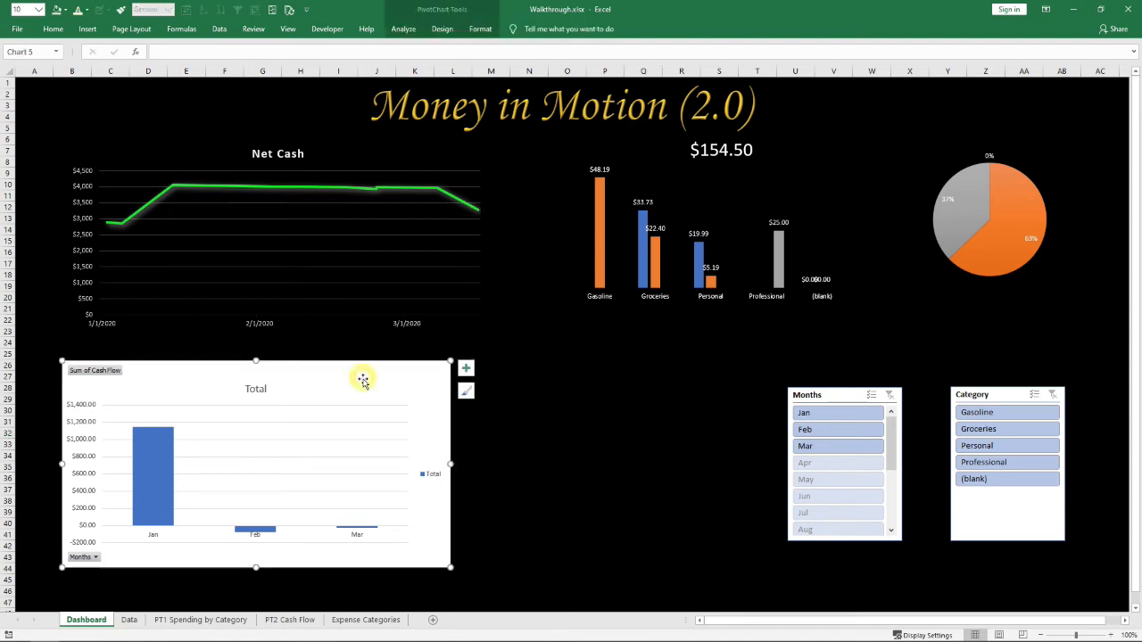
pyautogui.click(115, 373)
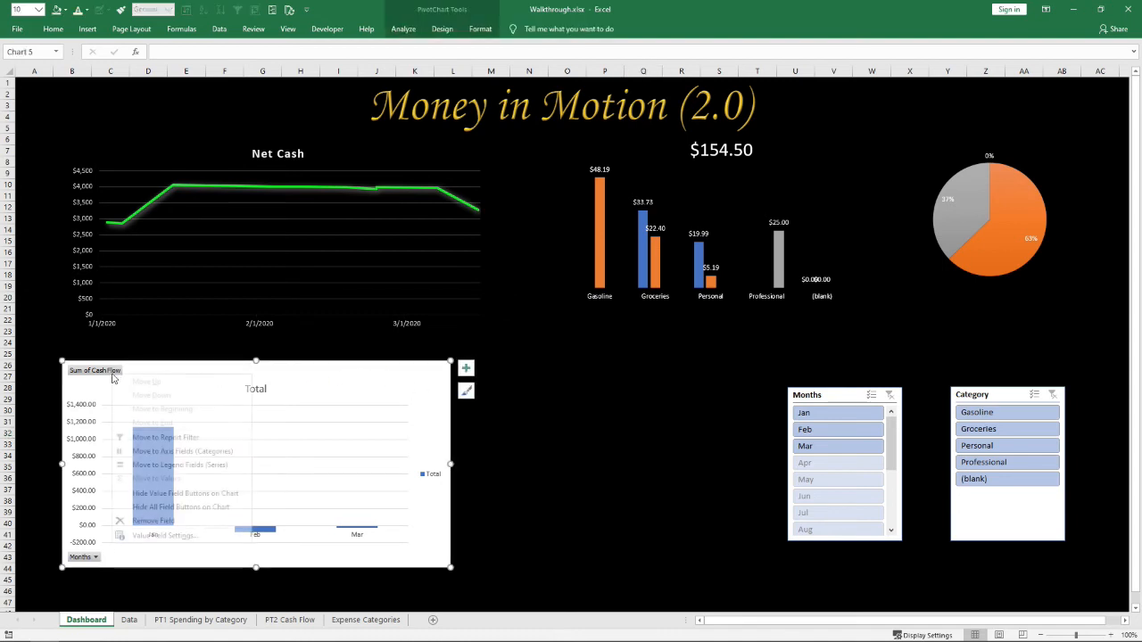
pyautogui.click(134, 506)
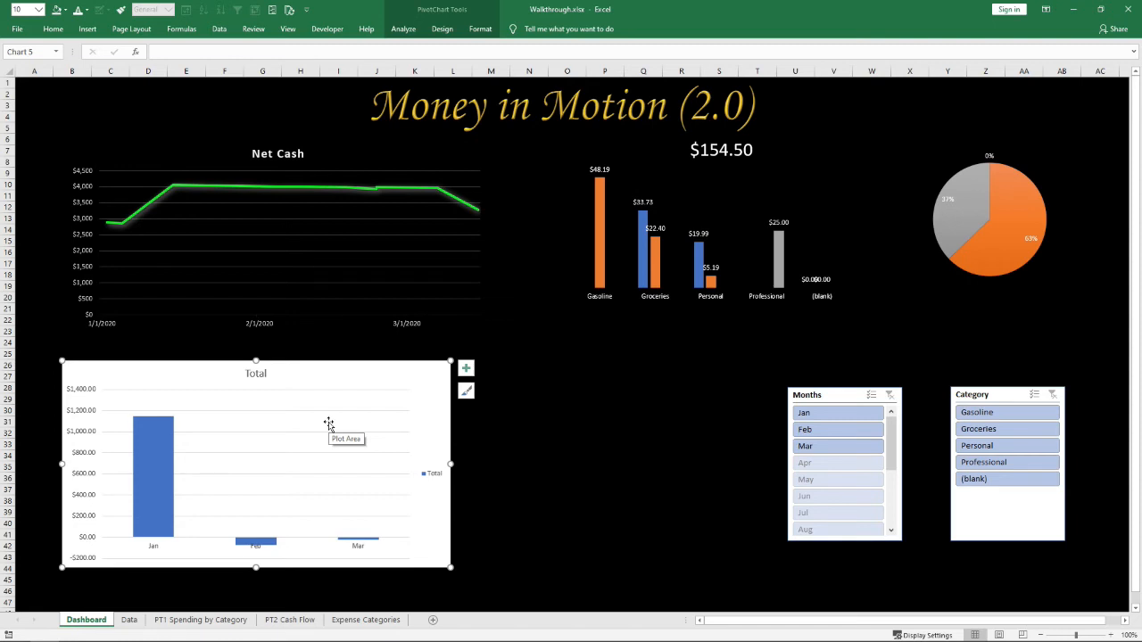
# Rename the monthly column chart's title from the default to "Cash Flow"
pyautogui.click(256, 373)
pyautogui.write('Cas')
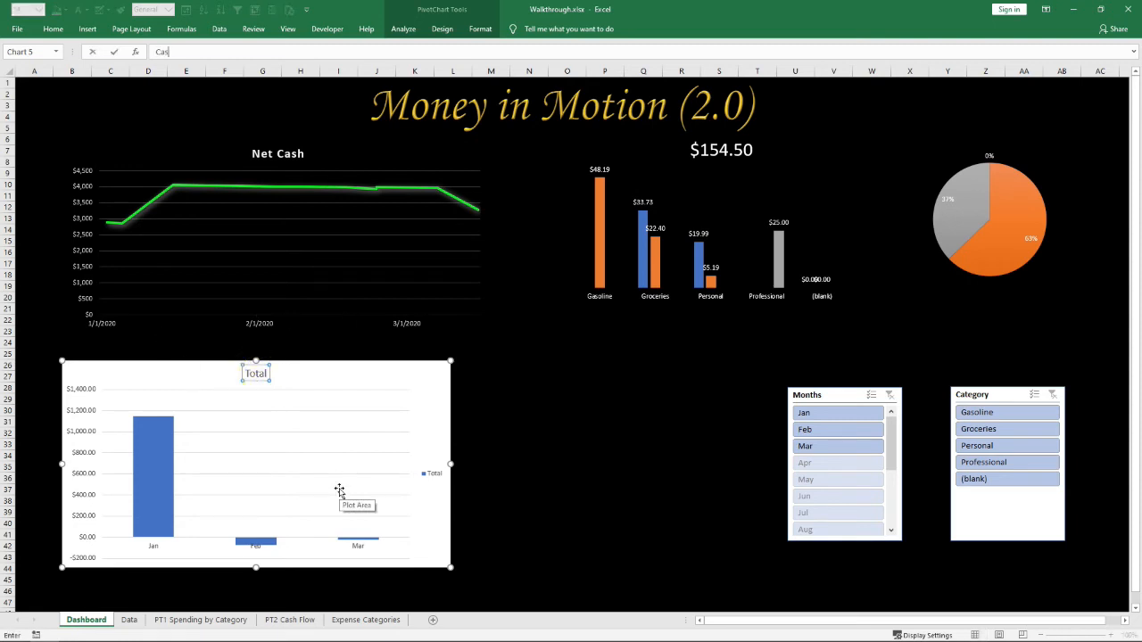
pyautogui.write('h Flow')
pyautogui.press('Return')
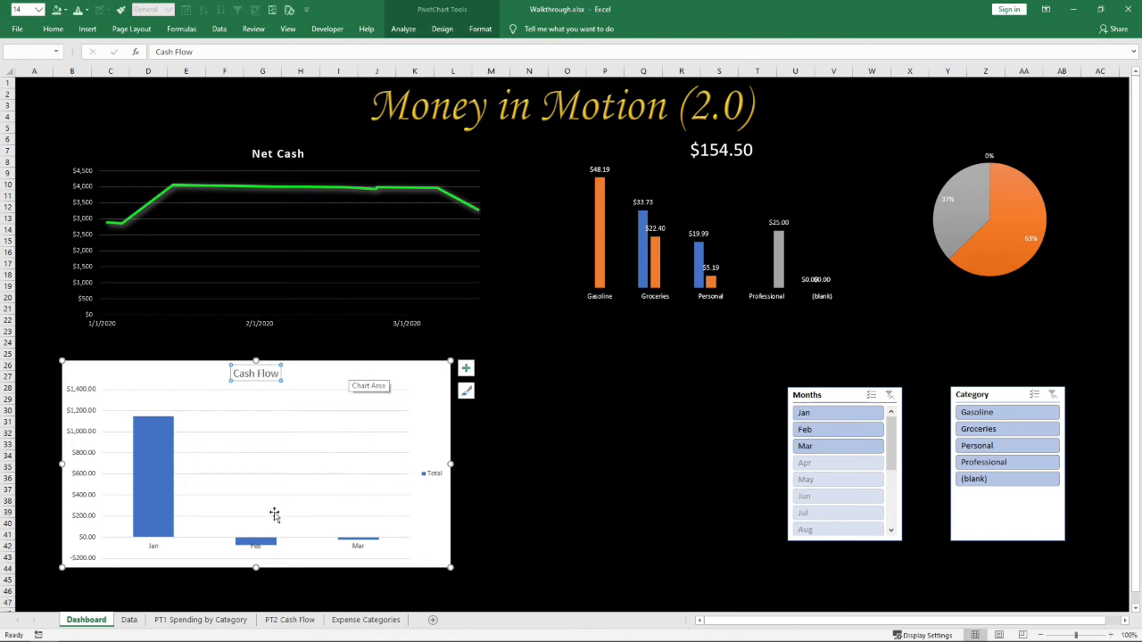
pyautogui.rightClick(339, 373)
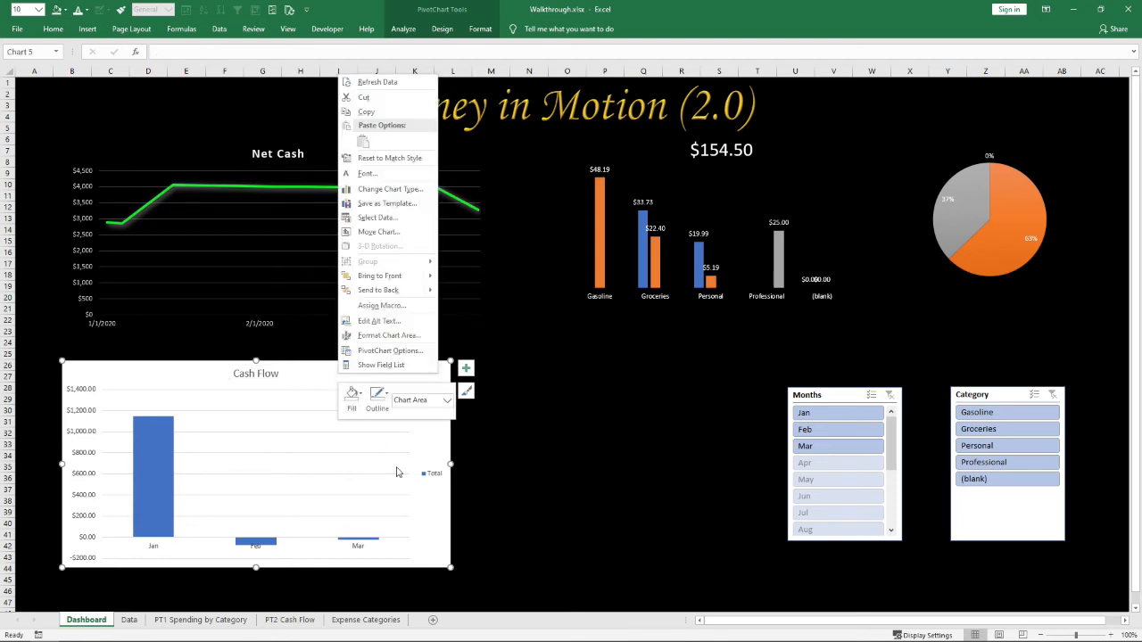
pyautogui.click(385, 350)
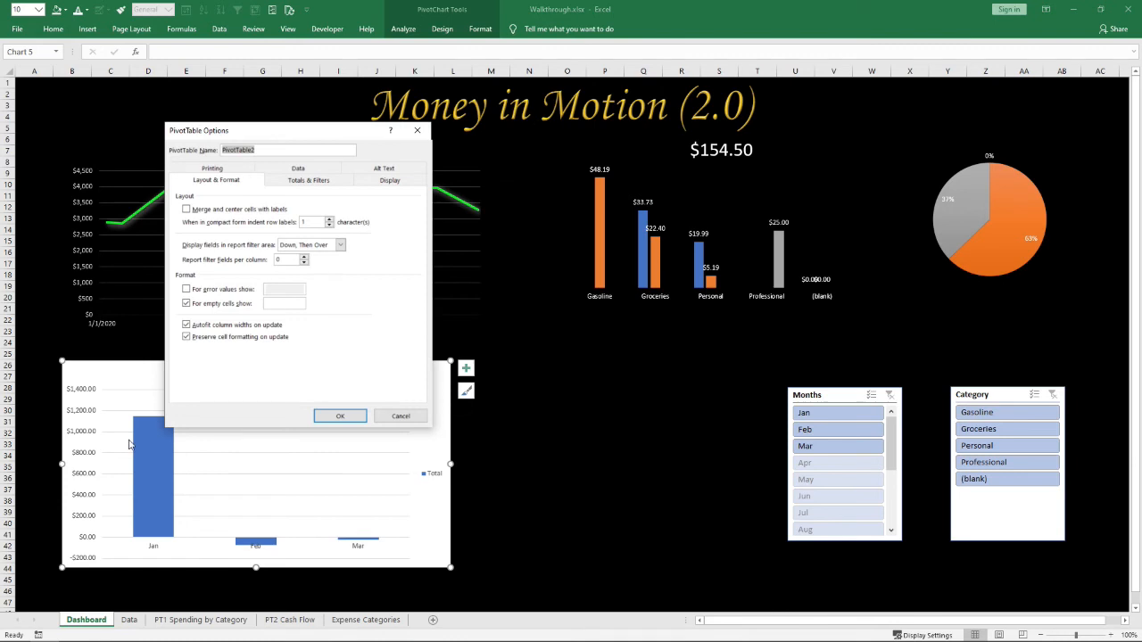
pyautogui.click(399, 415)
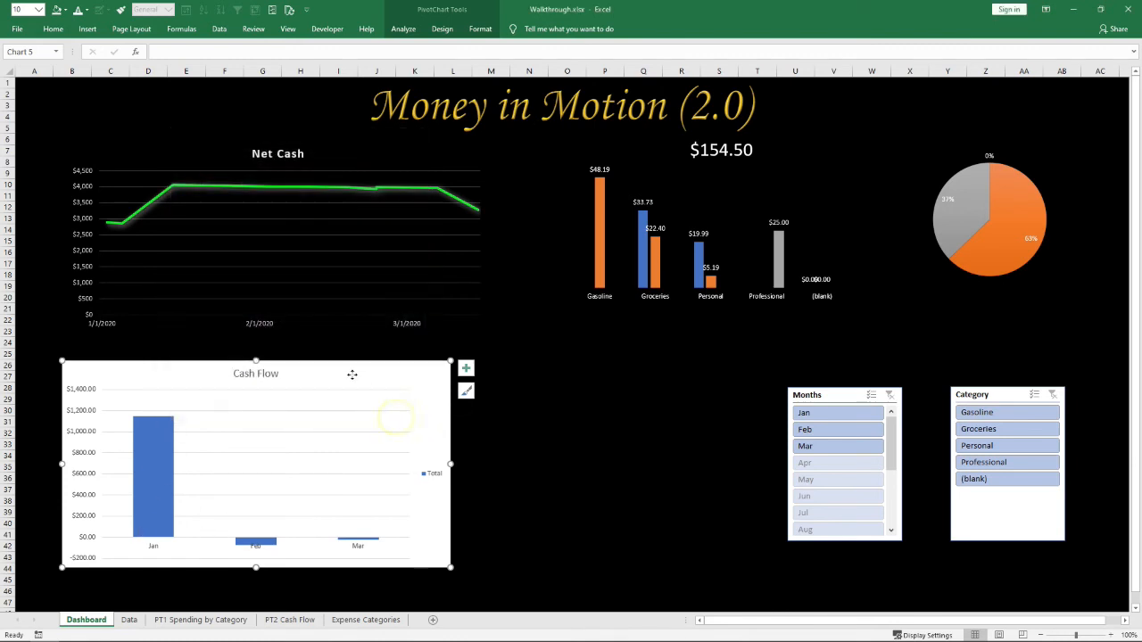
# Set the Cash Flow chart's area to No Fill and No Outline
pyautogui.rightClick(355, 382)
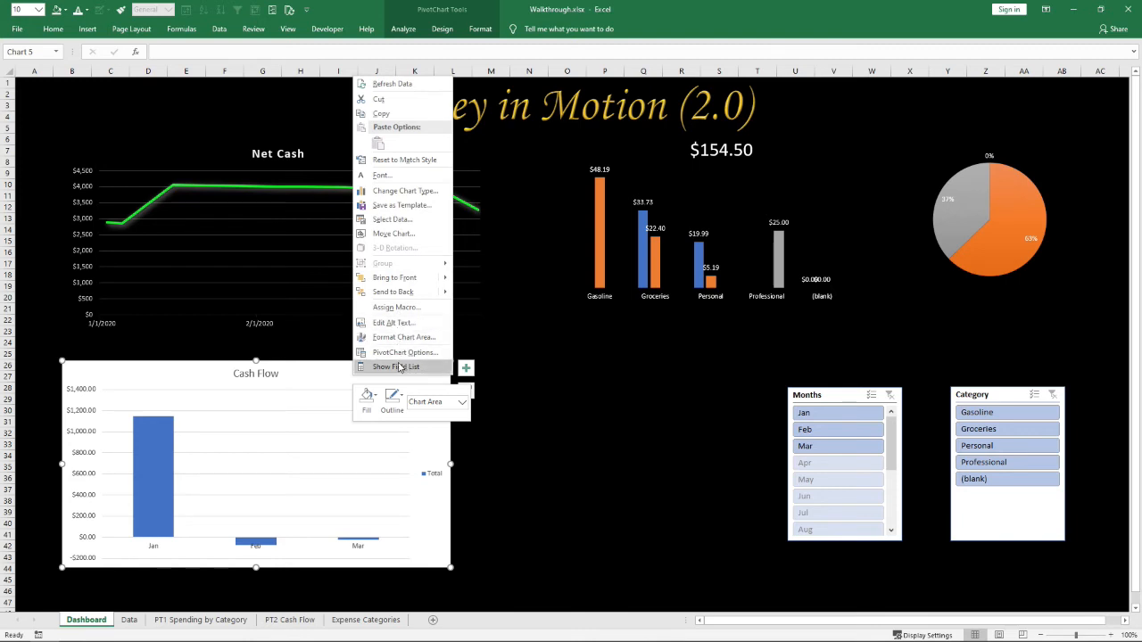
pyautogui.click(385, 338)
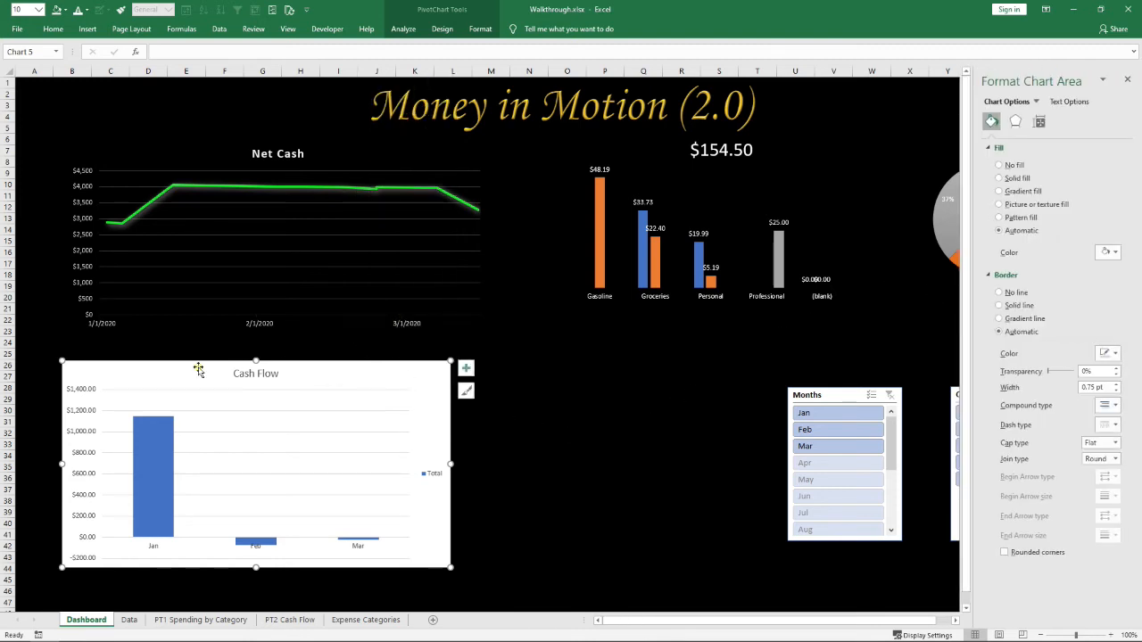
pyautogui.rightClick(158, 370)
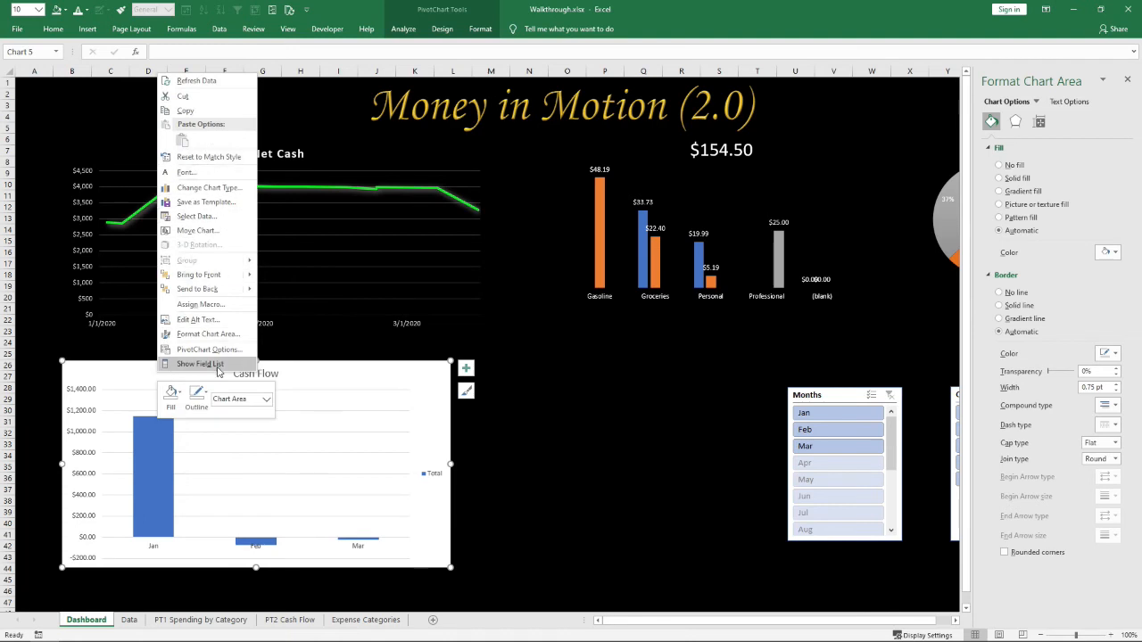
pyautogui.click(198, 393)
pyautogui.click(171, 393)
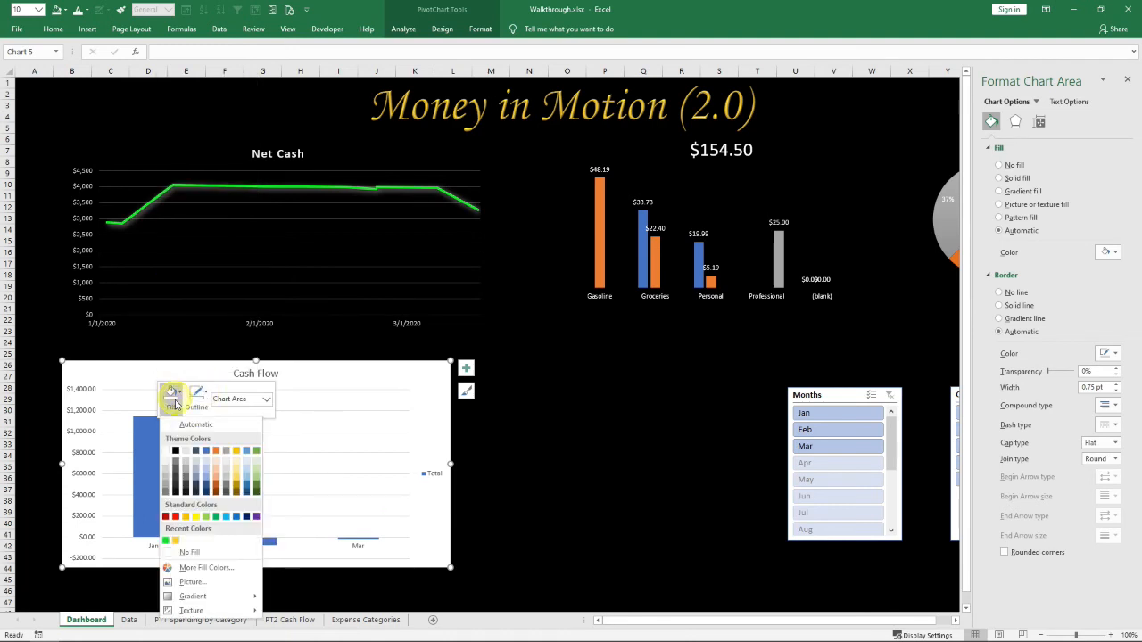
pyautogui.click(204, 550)
pyautogui.click(200, 409)
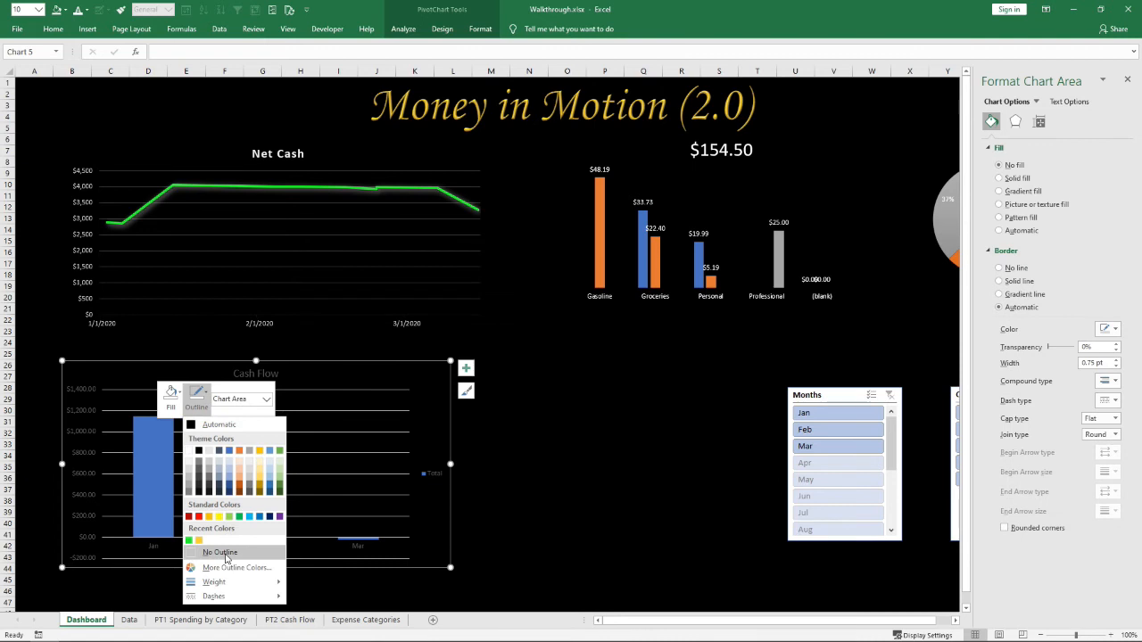
pyautogui.click(213, 550)
pyautogui.click(500, 445)
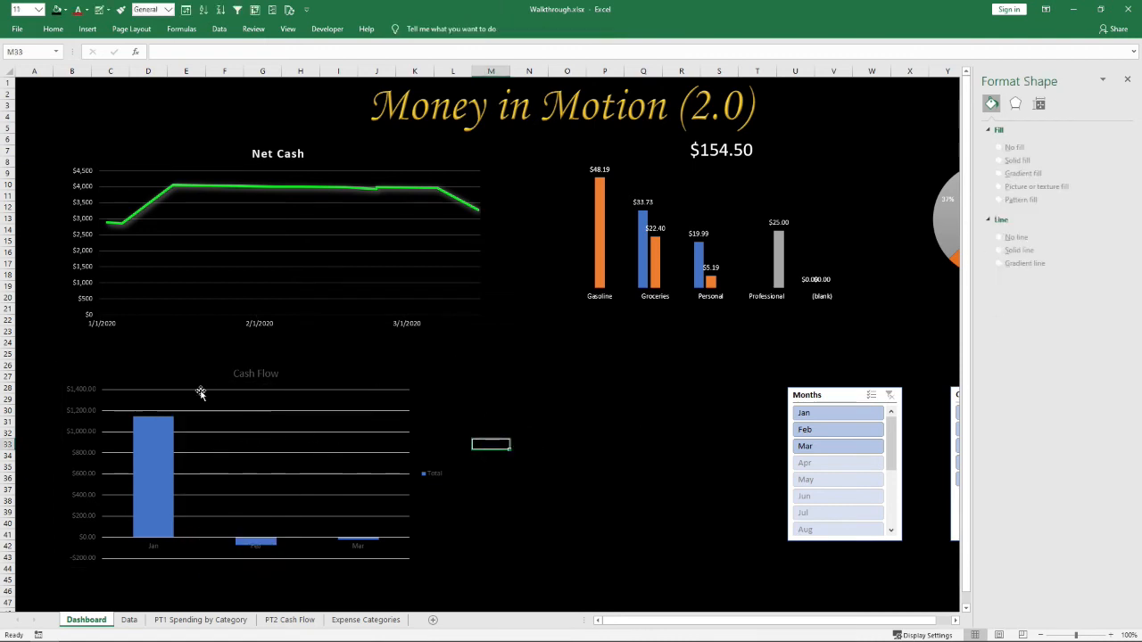
# Delete the horizontal gridlines from the Cash Flow chart
pyautogui.click(303, 420)
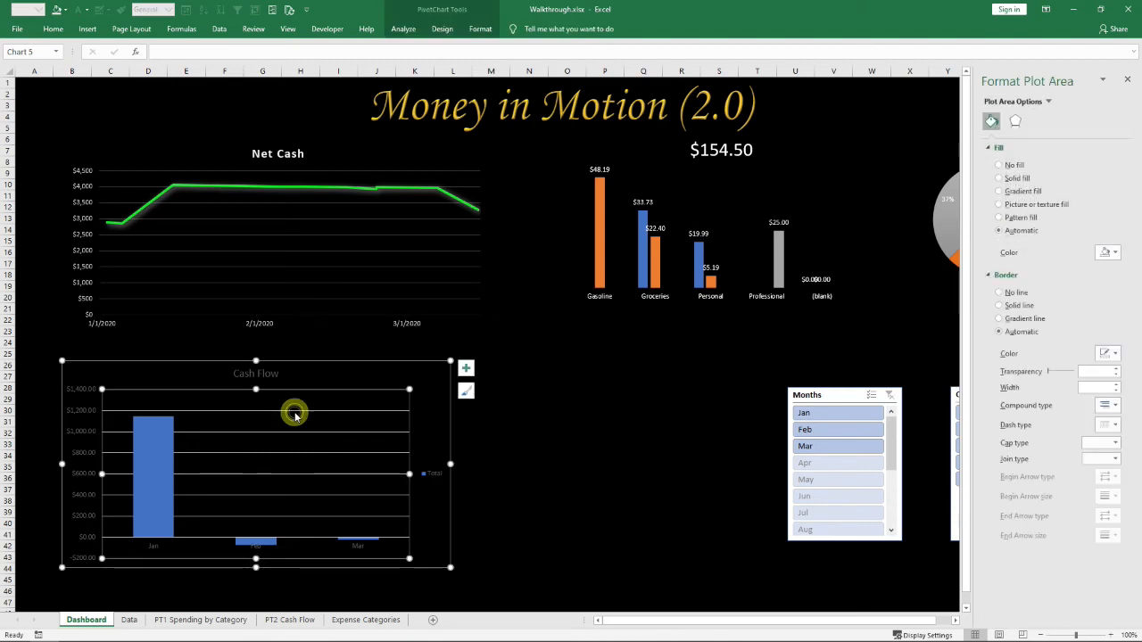
pyautogui.click(271, 410)
pyautogui.press('Delete')
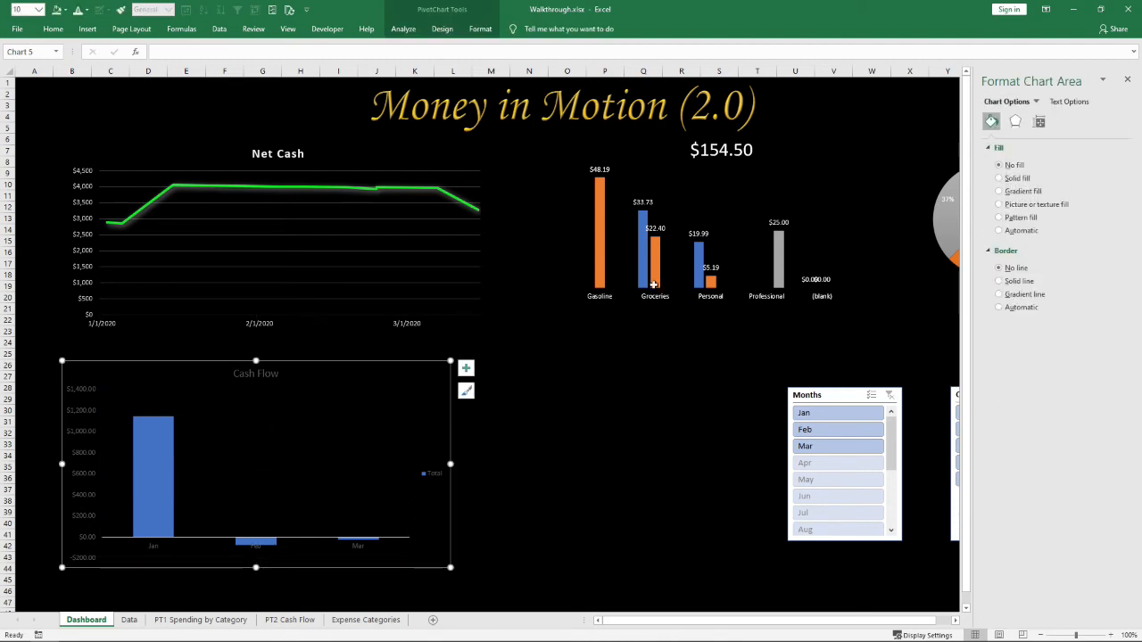
pyautogui.click(721, 234)
# Set the Cash Flow chart's horizontal month axis to No line
pyautogui.click(338, 412)
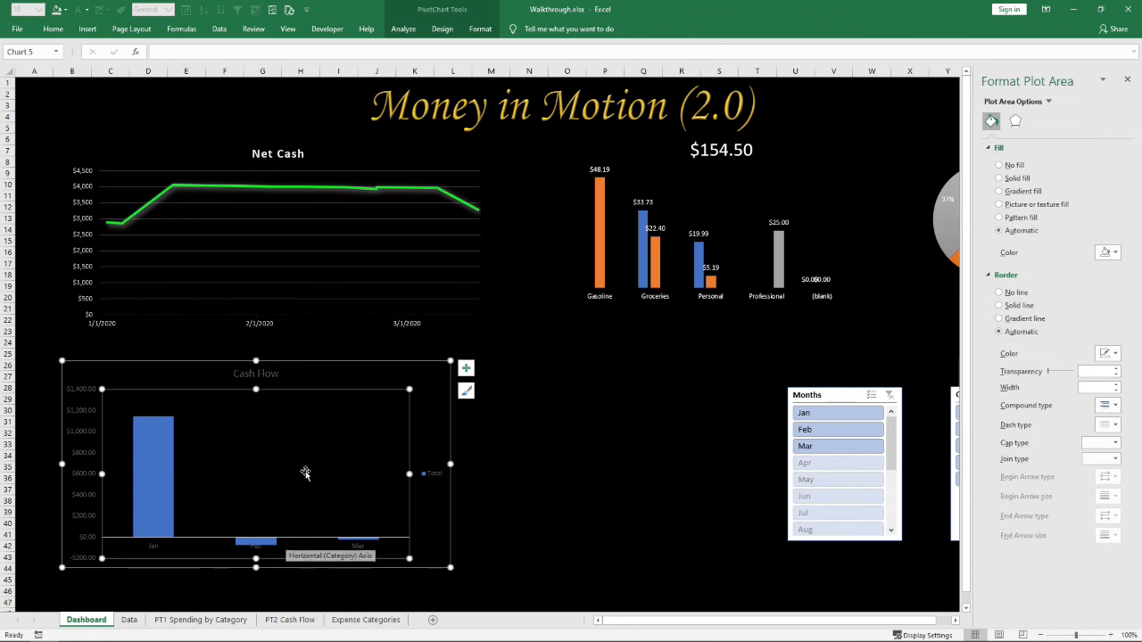
pyautogui.click(272, 544)
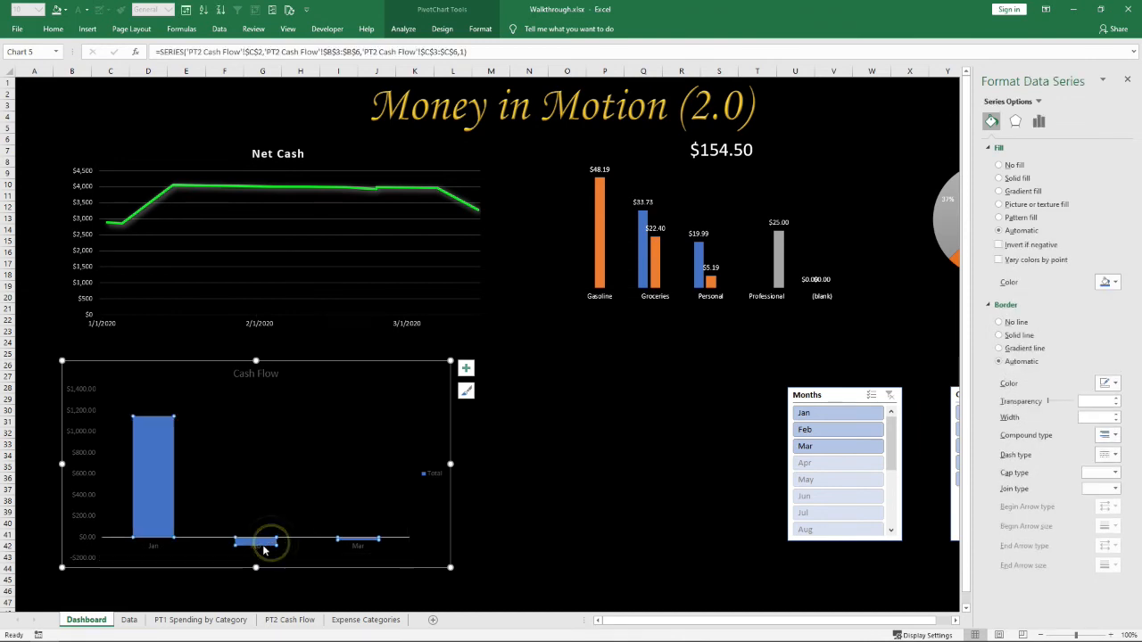
pyautogui.click(207, 542)
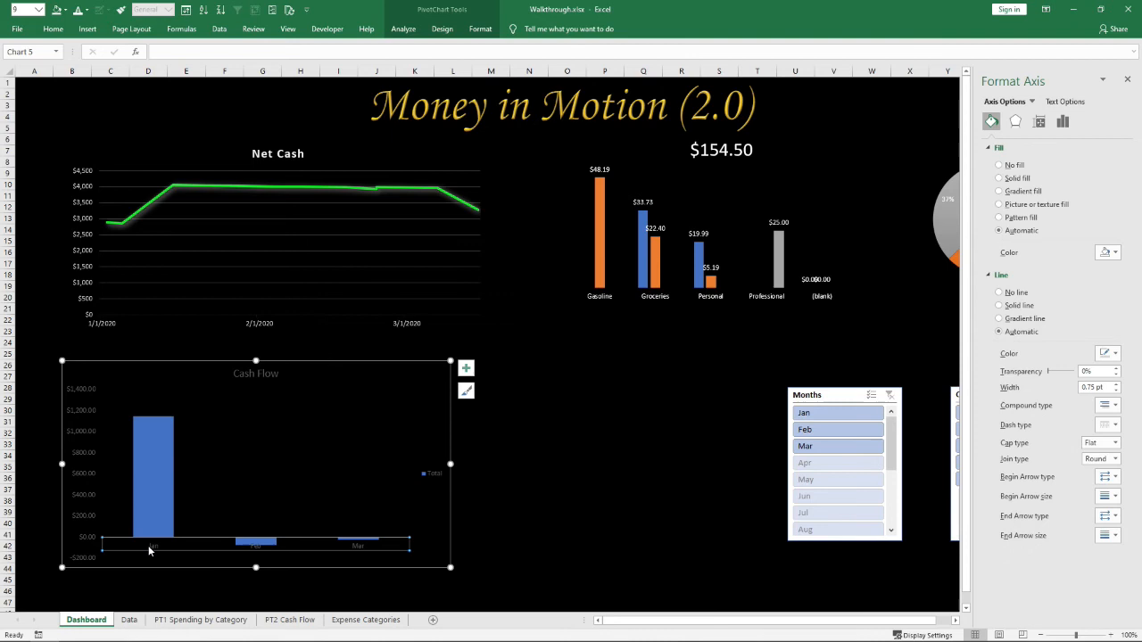
pyautogui.rightClick(148, 546)
pyautogui.click(168, 539)
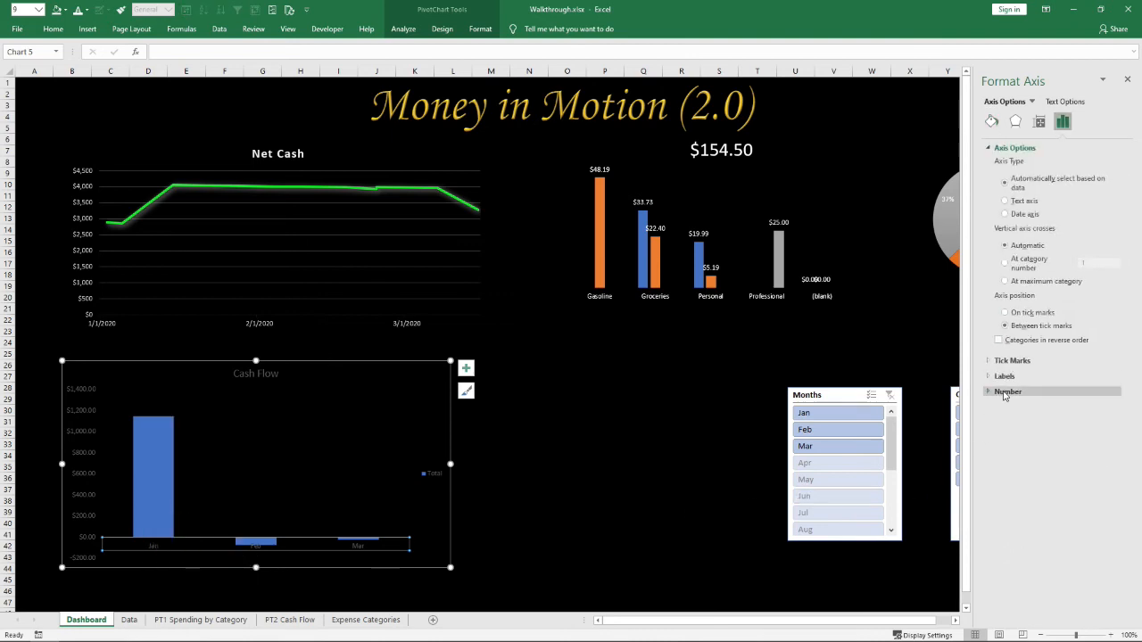
pyautogui.click(1038, 123)
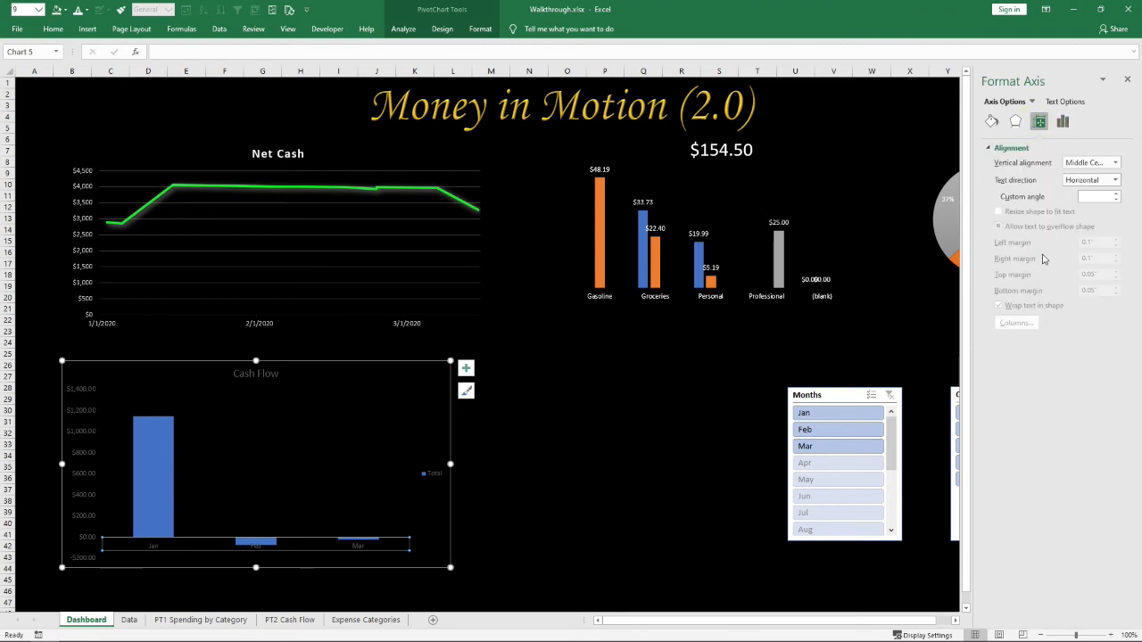
pyautogui.click(1016, 122)
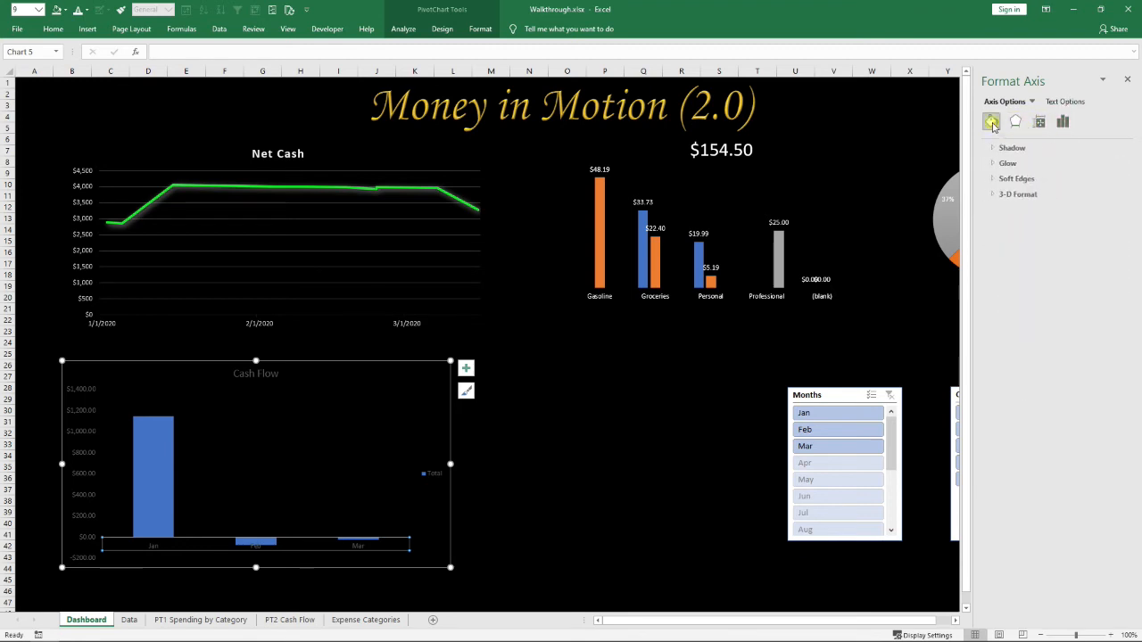
pyautogui.click(991, 123)
pyautogui.click(999, 293)
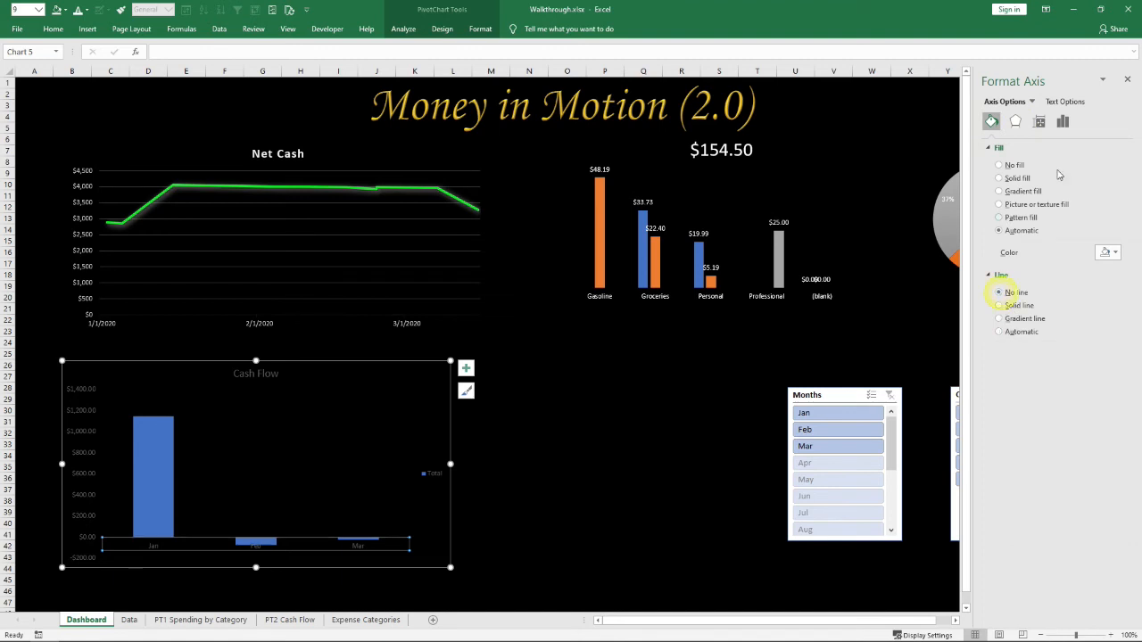
# Change the month labels on the Cash Flow chart's horizontal axis to white text
pyautogui.click(1062, 122)
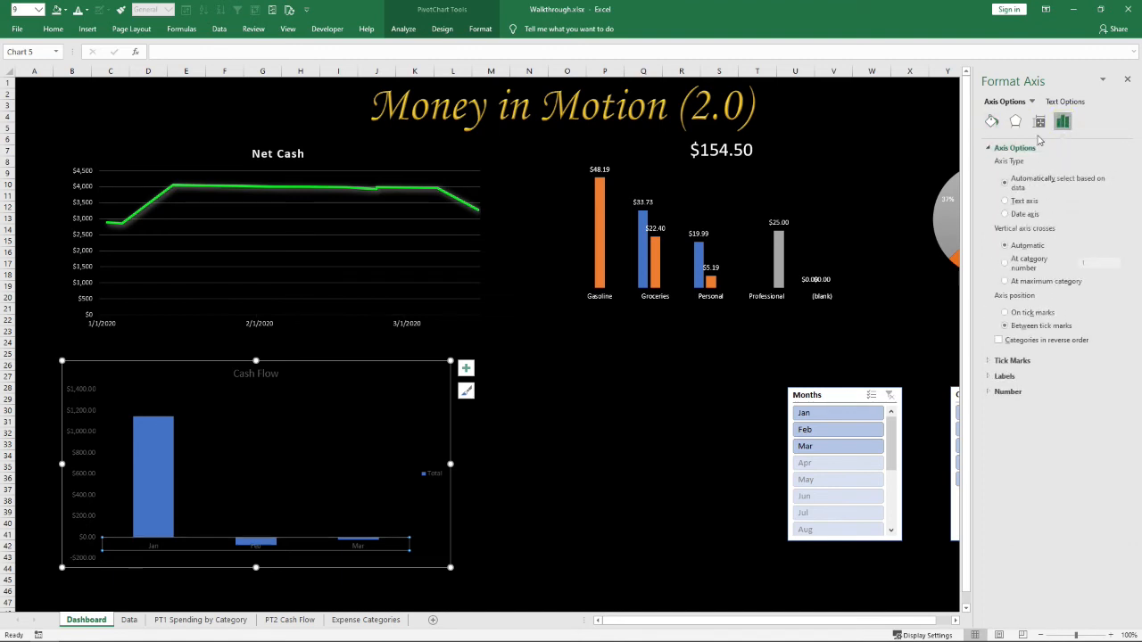
pyautogui.click(1065, 101)
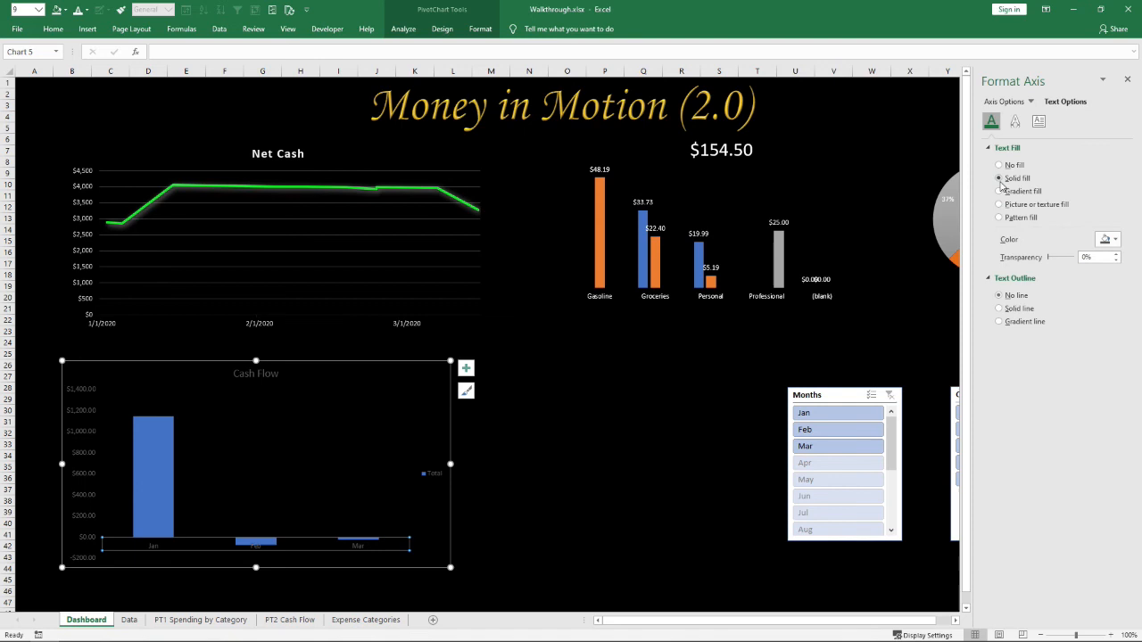
pyautogui.click(1104, 240)
pyautogui.click(1042, 270)
# Change the dollar labels on the Cash Flow chart's vertical axis to white text and close the formatting options
pyautogui.click(78, 420)
pyautogui.click(79, 431)
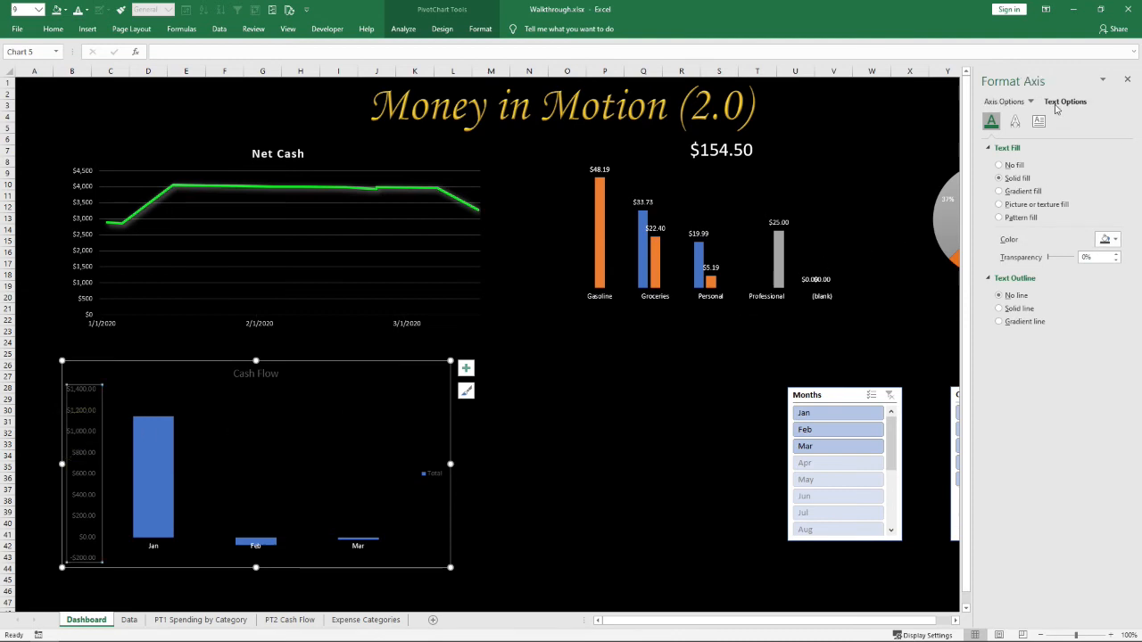
pyautogui.click(1106, 239)
pyautogui.click(1044, 272)
pyautogui.click(1127, 79)
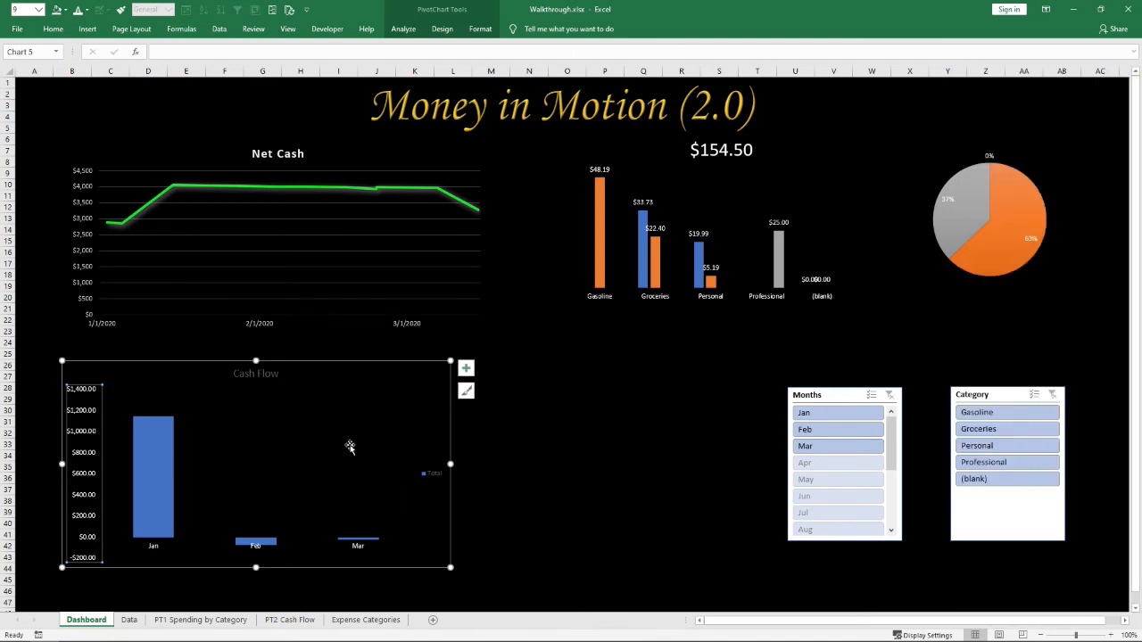
# Delete the Total legend from the Cash Flow chart
pyautogui.click(337, 406)
pyautogui.click(431, 474)
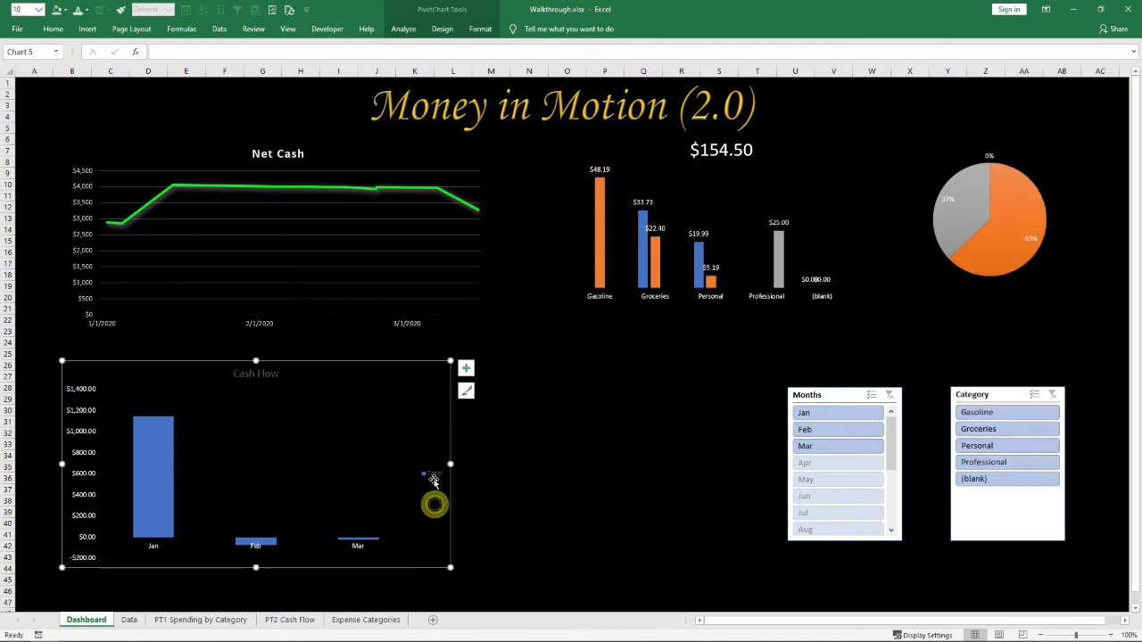
pyautogui.press('Delete')
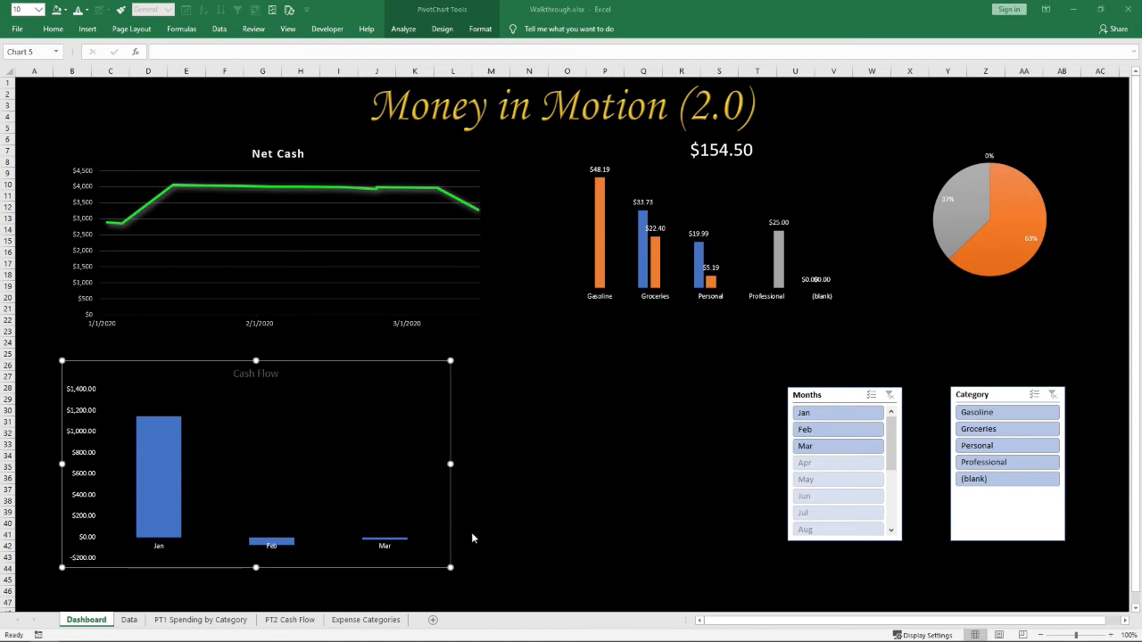
# Enable Invert if negative for the Cash Flow column series, leaving Vary colors by point off
pyautogui.click(324, 448)
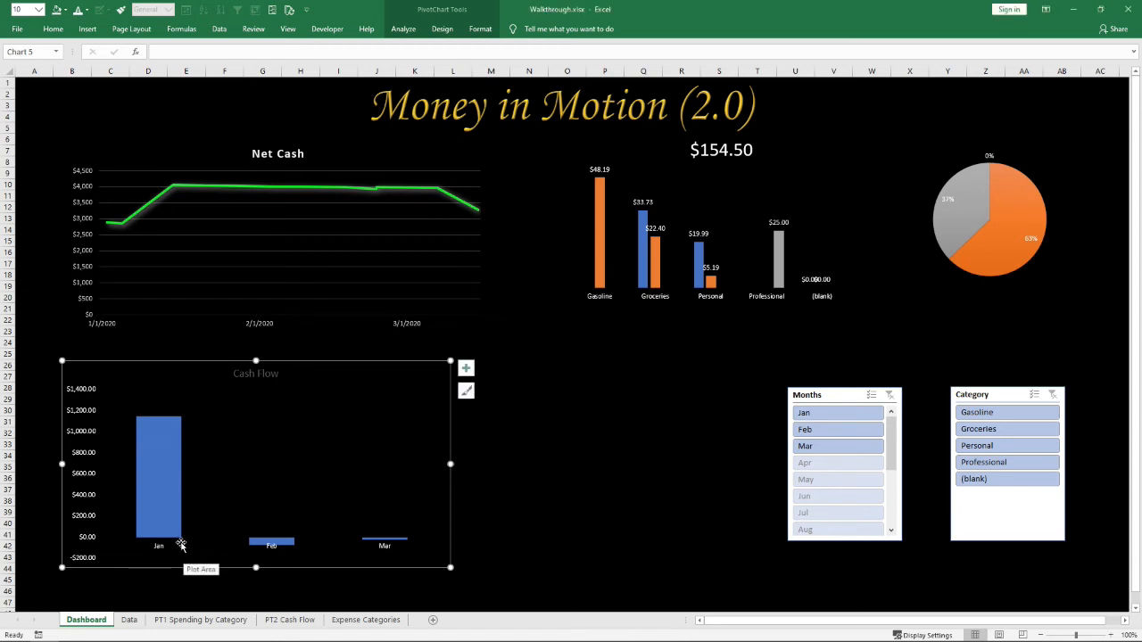
pyautogui.click(164, 501)
pyautogui.rightClick(158, 484)
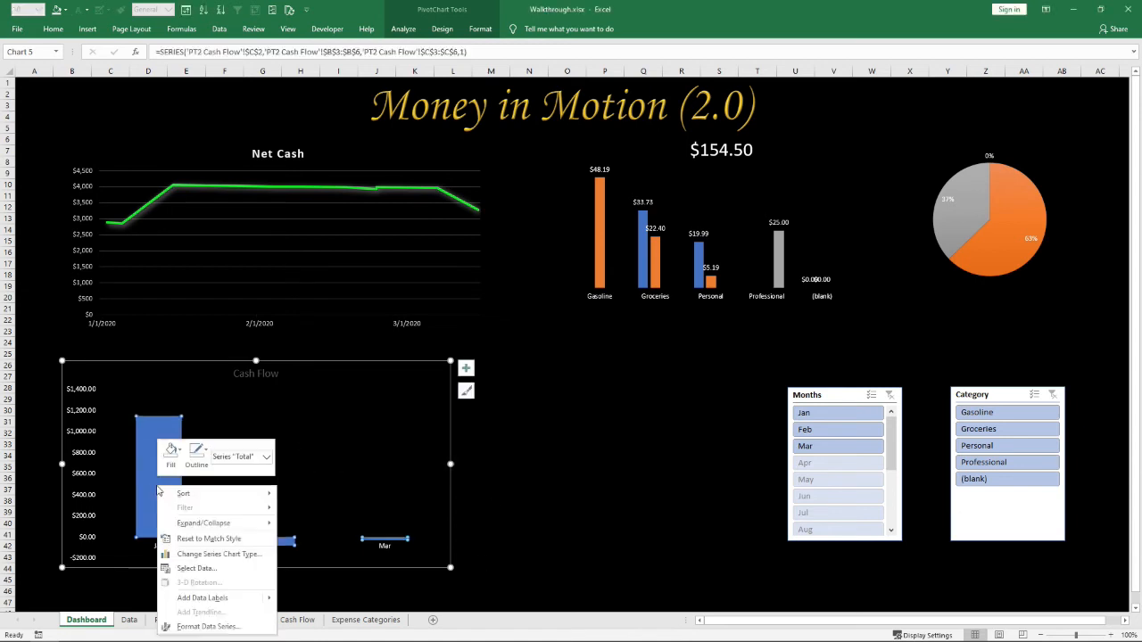
pyautogui.click(205, 627)
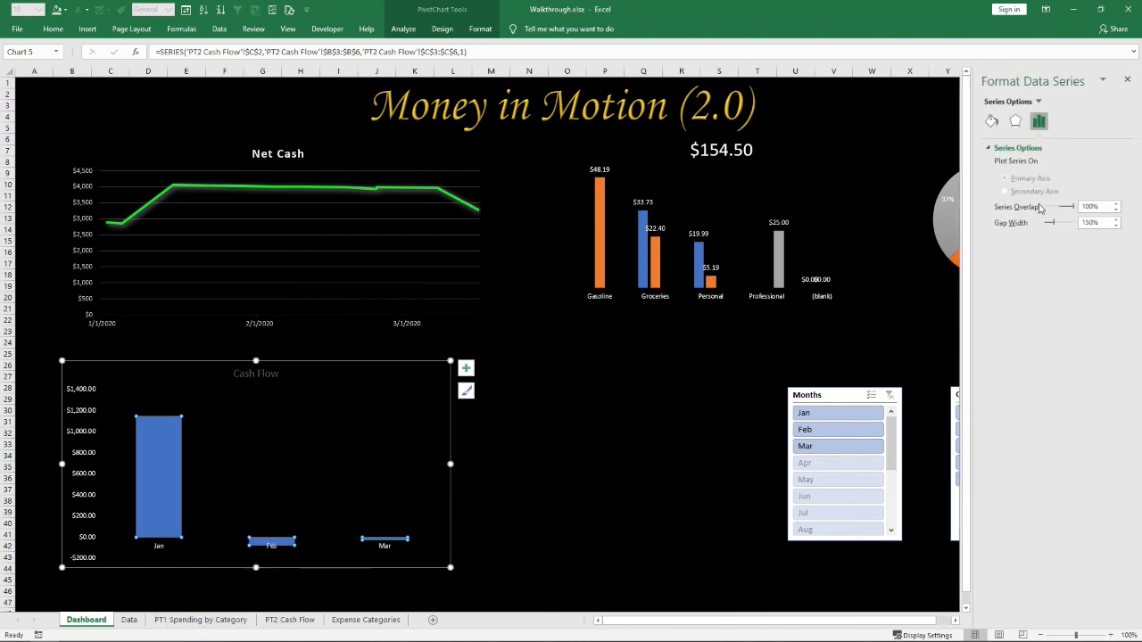
pyautogui.click(1015, 122)
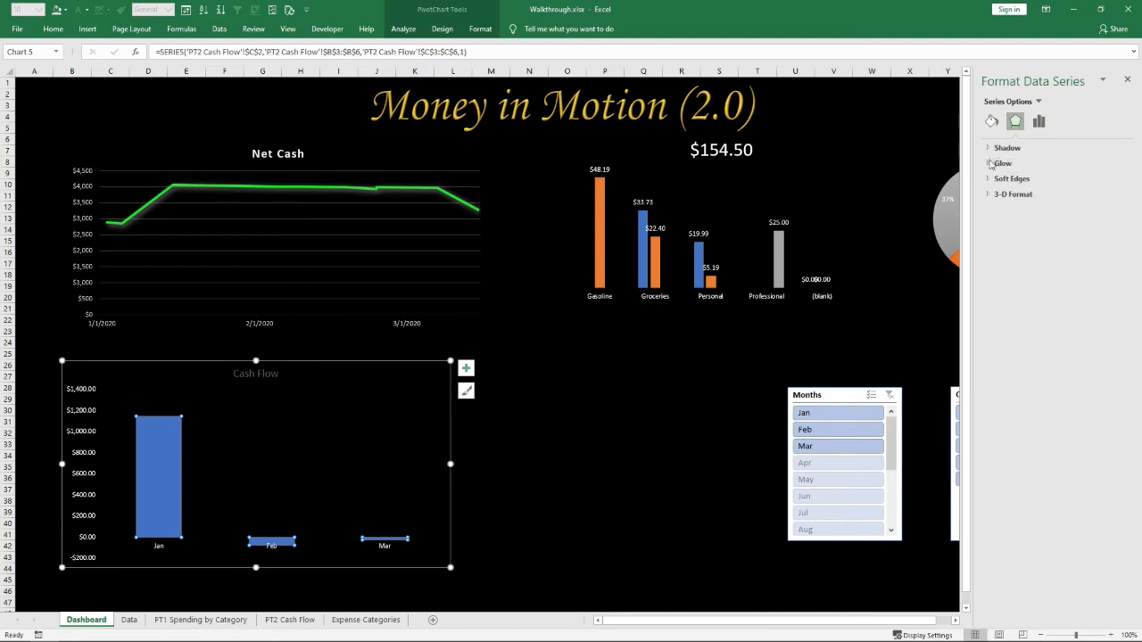
pyautogui.click(992, 125)
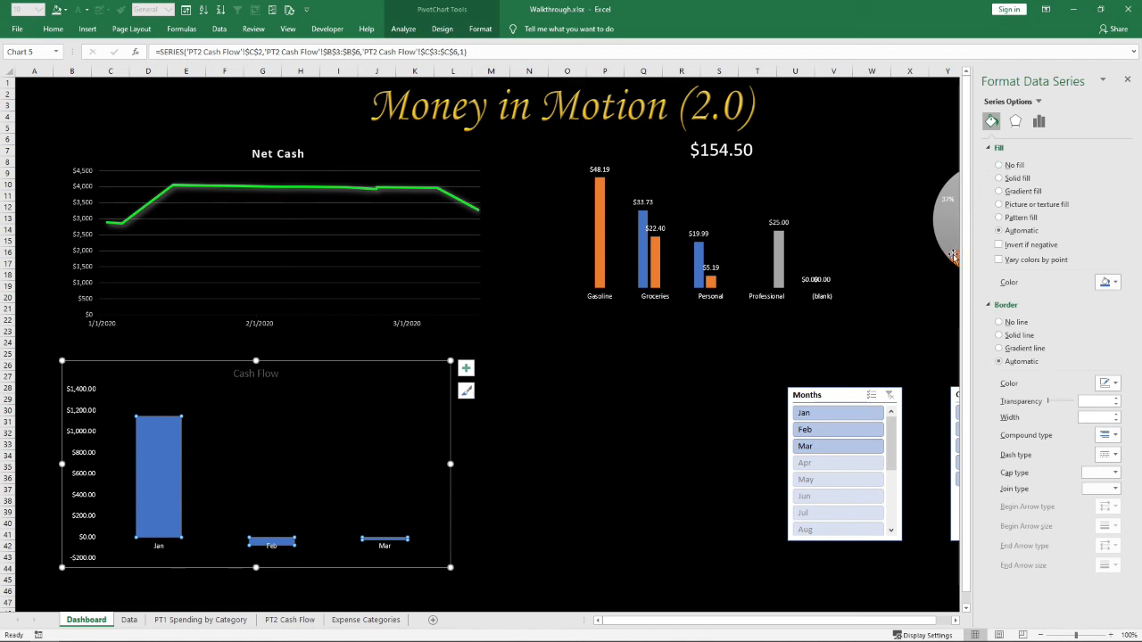
pyautogui.click(998, 259)
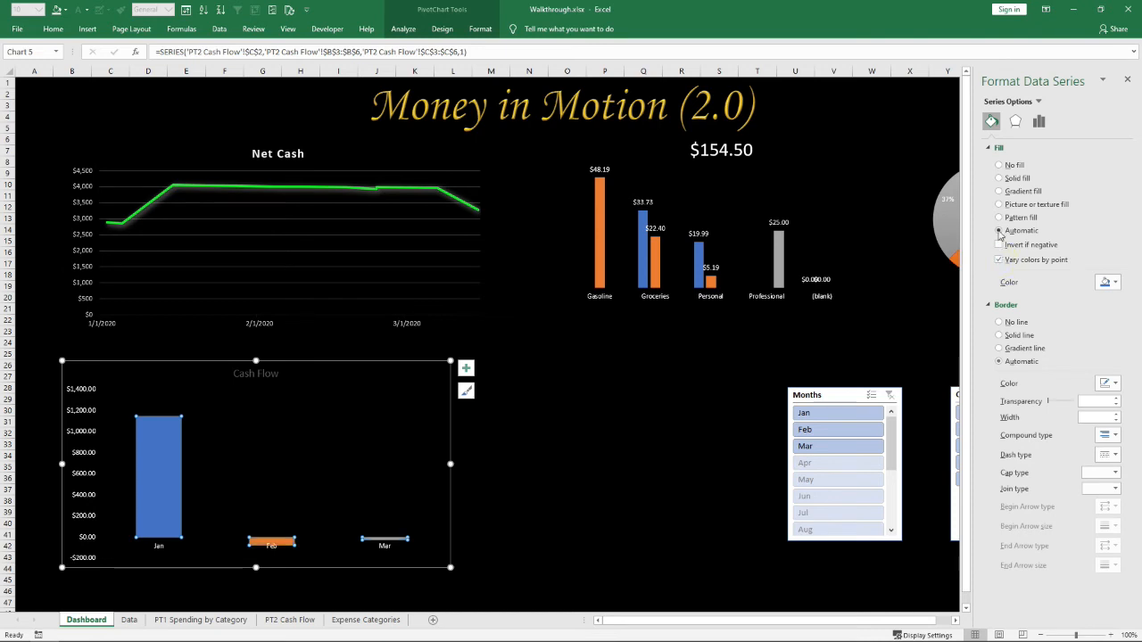
pyautogui.click(998, 245)
pyautogui.click(998, 259)
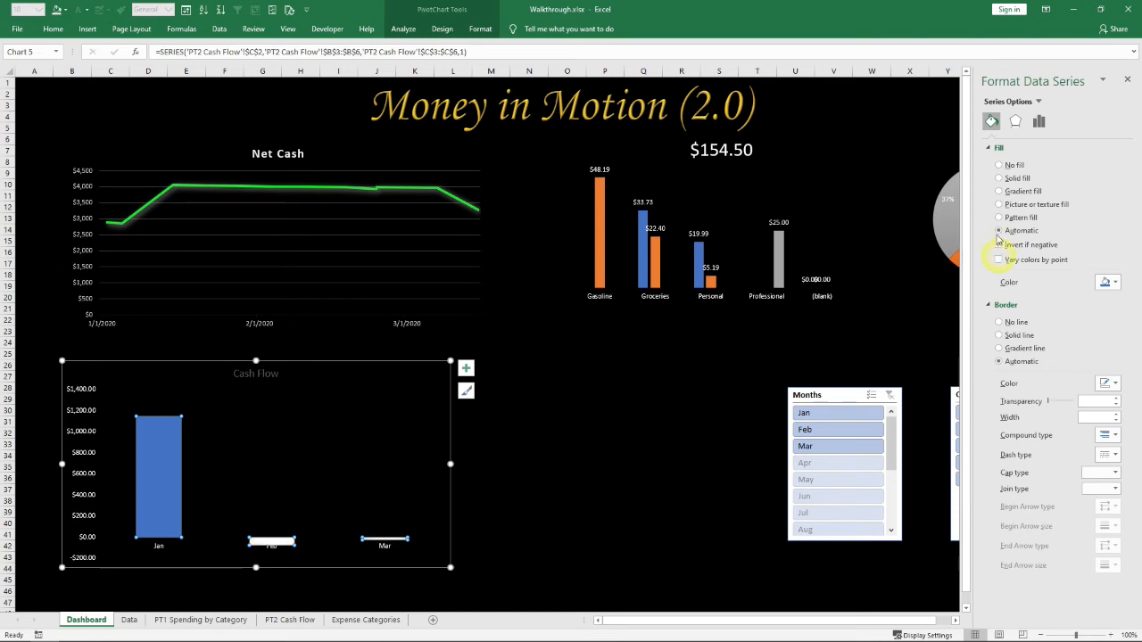
# Give the Cash Flow columns a solid fill, green for positive values and red for negative values
pyautogui.click(1111, 283)
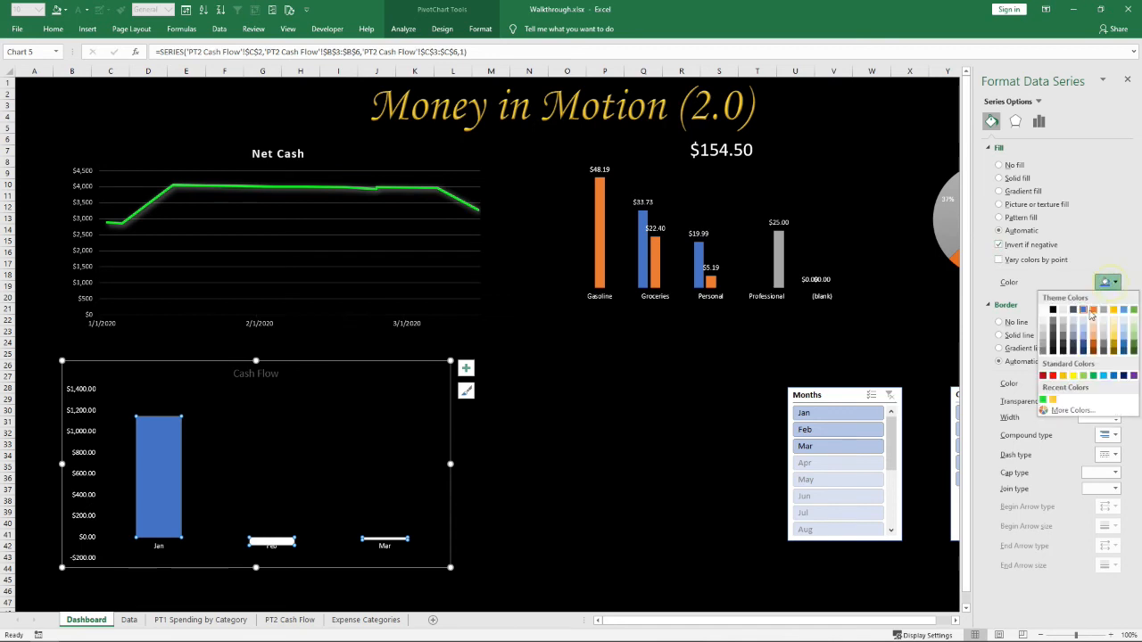
pyautogui.click(1042, 311)
pyautogui.click(1112, 284)
pyautogui.click(1077, 284)
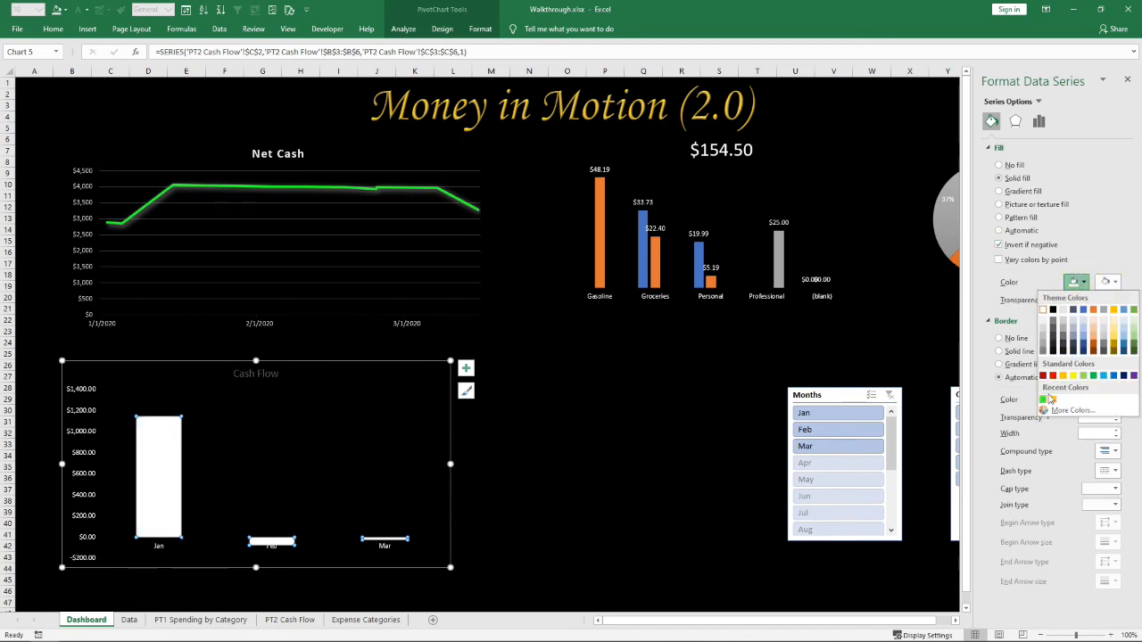
pyautogui.click(1092, 375)
pyautogui.click(1109, 285)
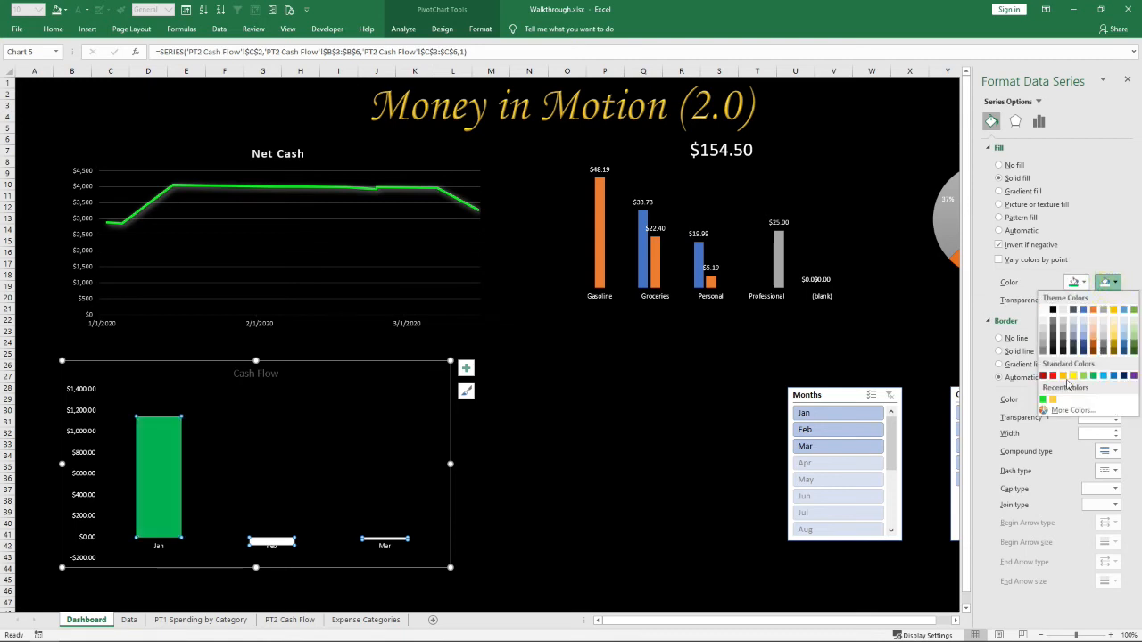
pyautogui.click(1053, 376)
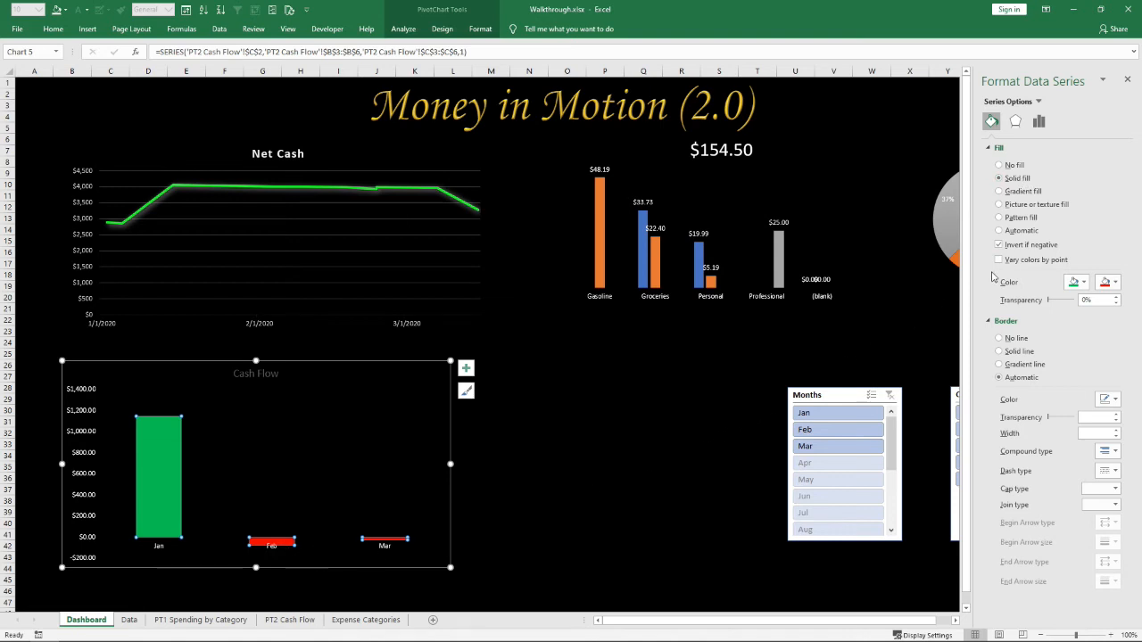
# Switch the Cash Flow columns to a pattern fill with a red foreground and a green background
pyautogui.click(1000, 192)
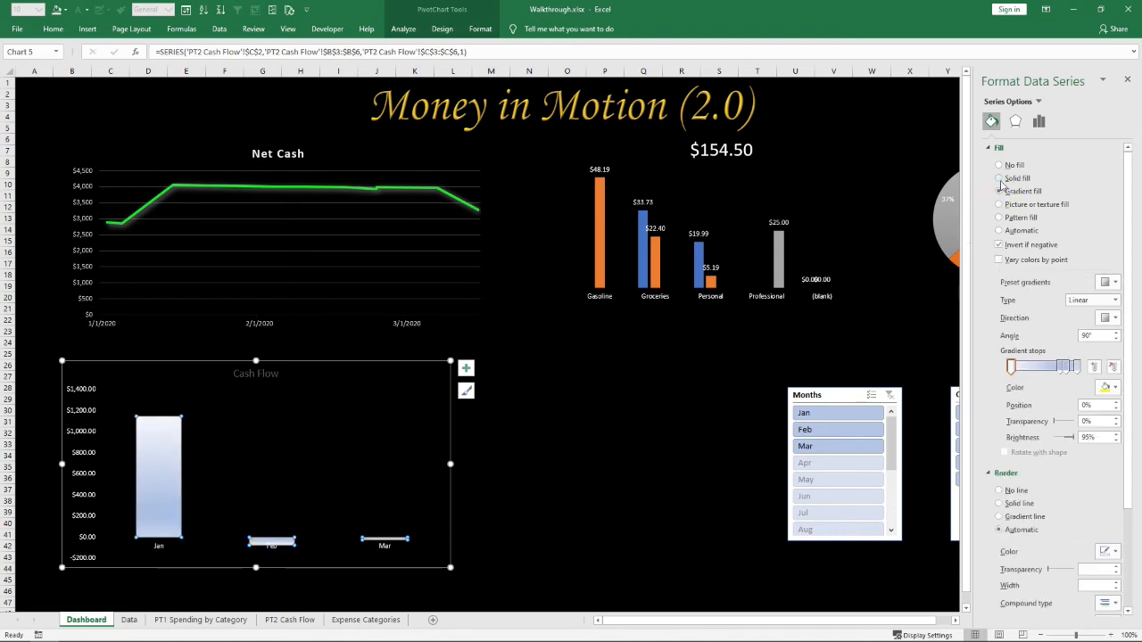
pyautogui.click(1001, 218)
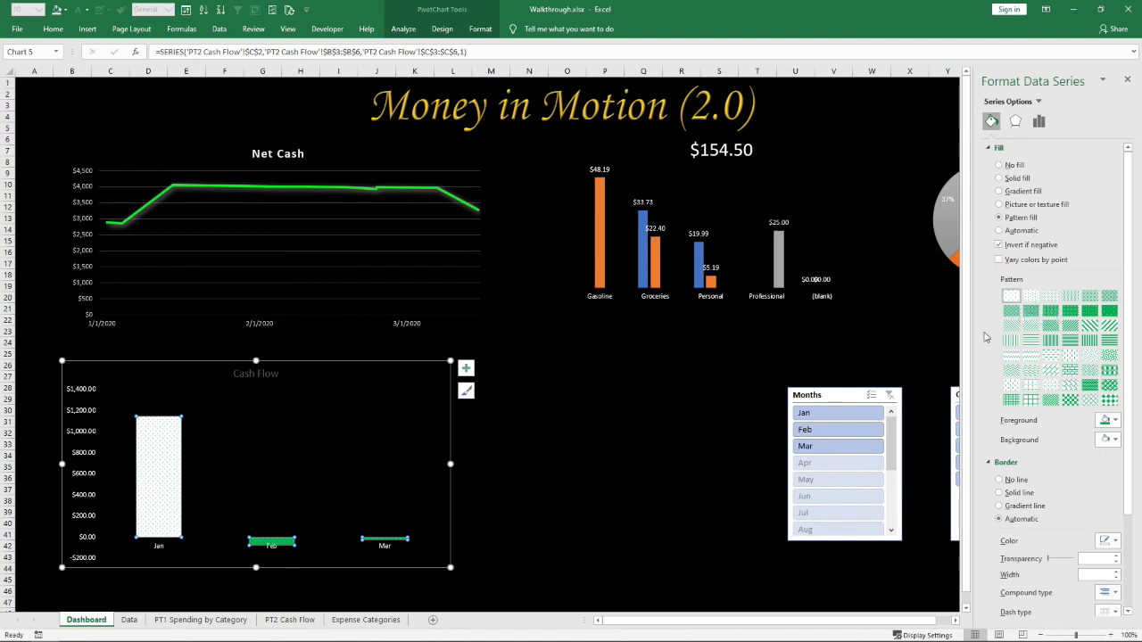
pyautogui.click(1108, 420)
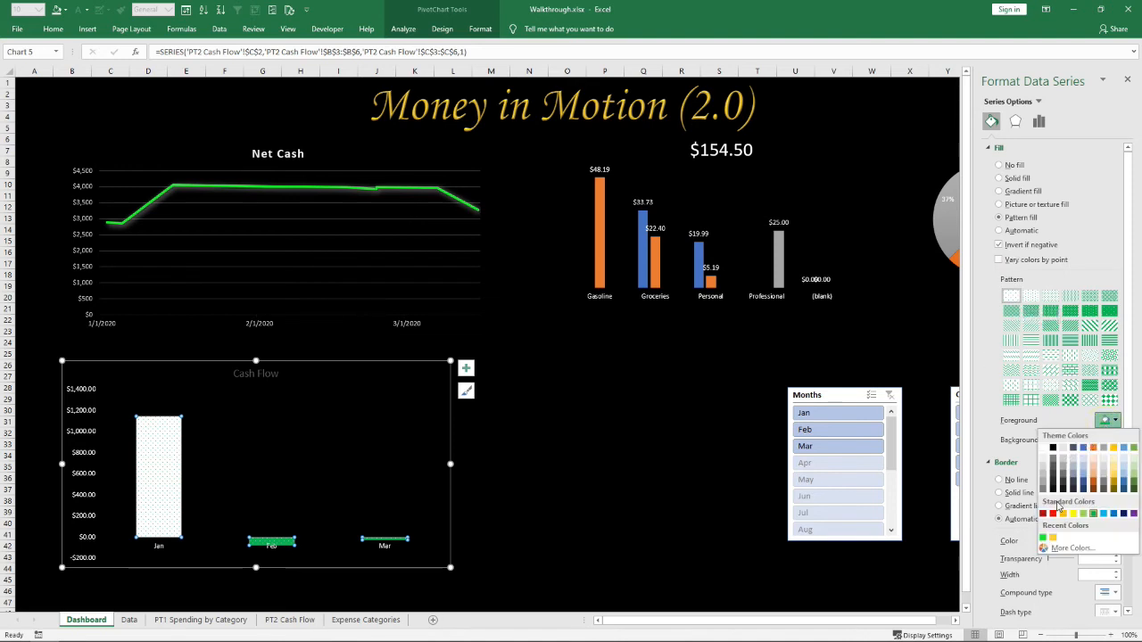
pyautogui.click(1111, 440)
pyautogui.click(1111, 439)
pyautogui.click(1059, 545)
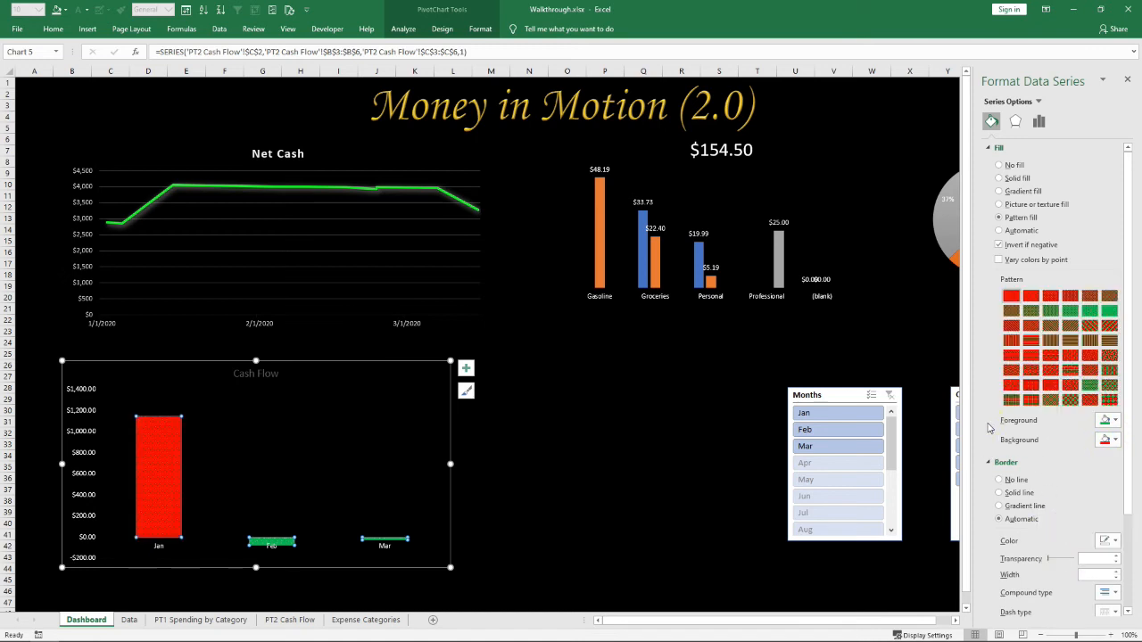
pyautogui.click(1108, 420)
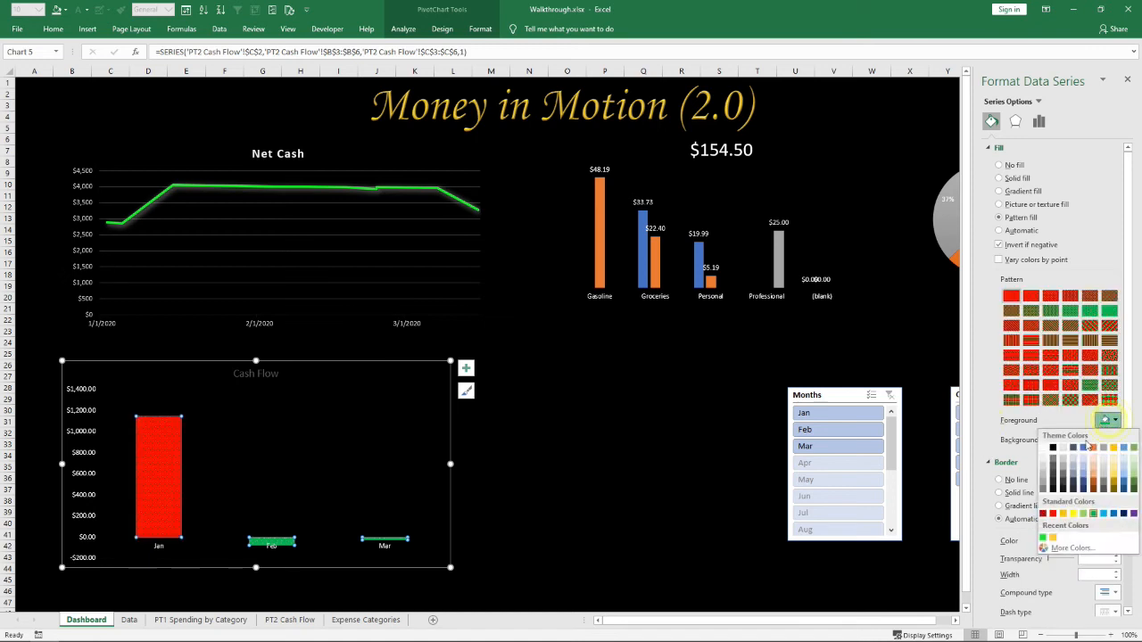
pyautogui.click(1053, 515)
pyautogui.click(1111, 440)
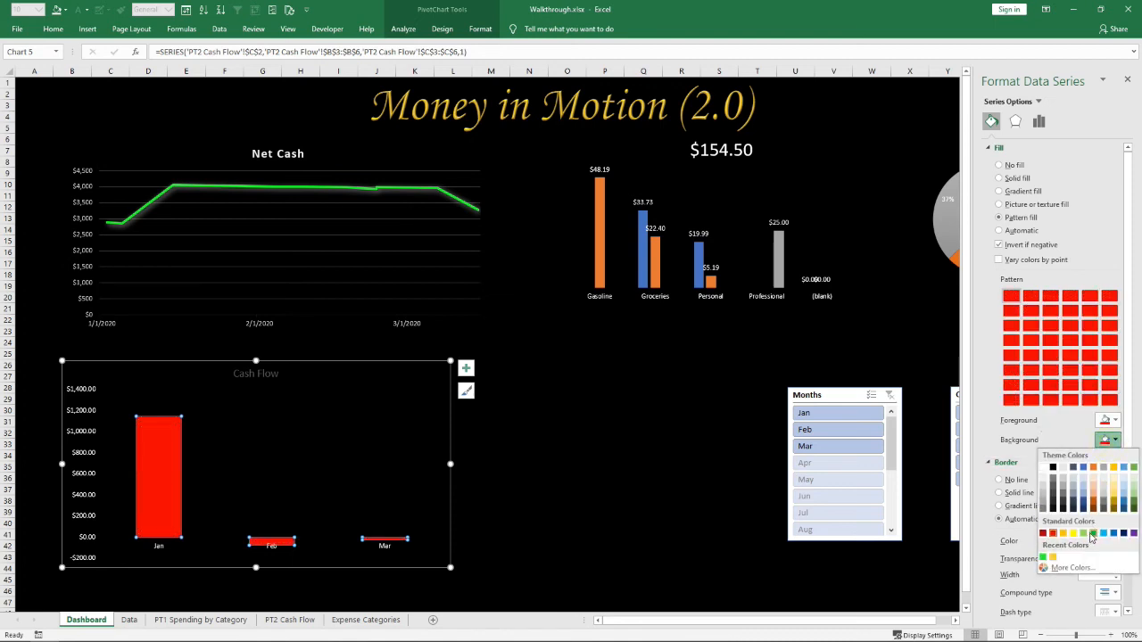
pyautogui.click(1093, 532)
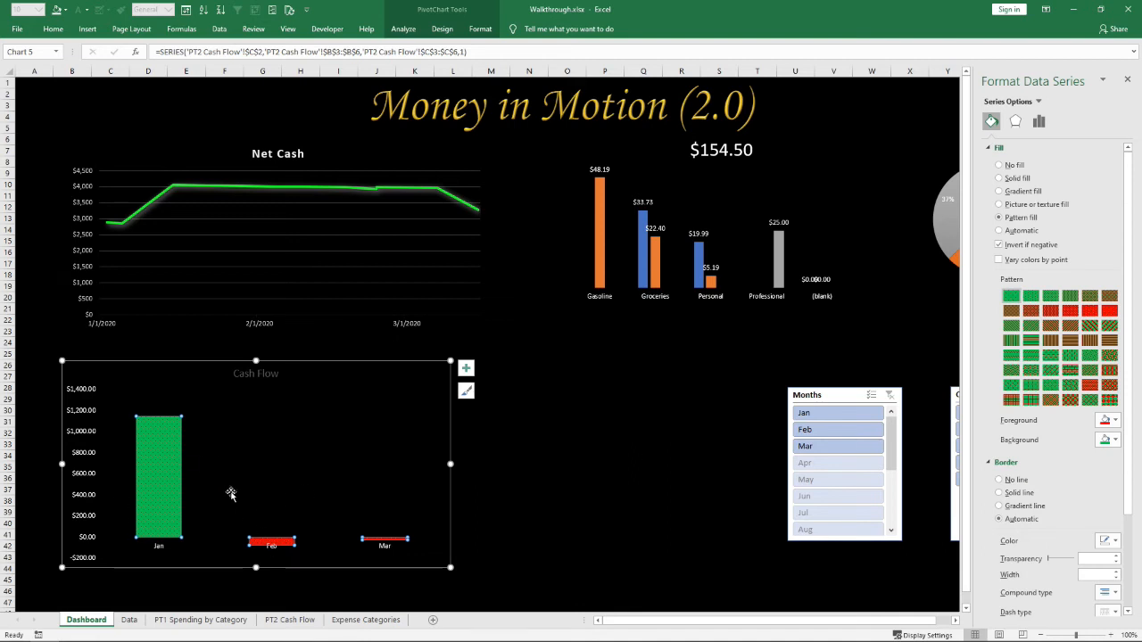
pyautogui.scroll(-3, 999, 420)
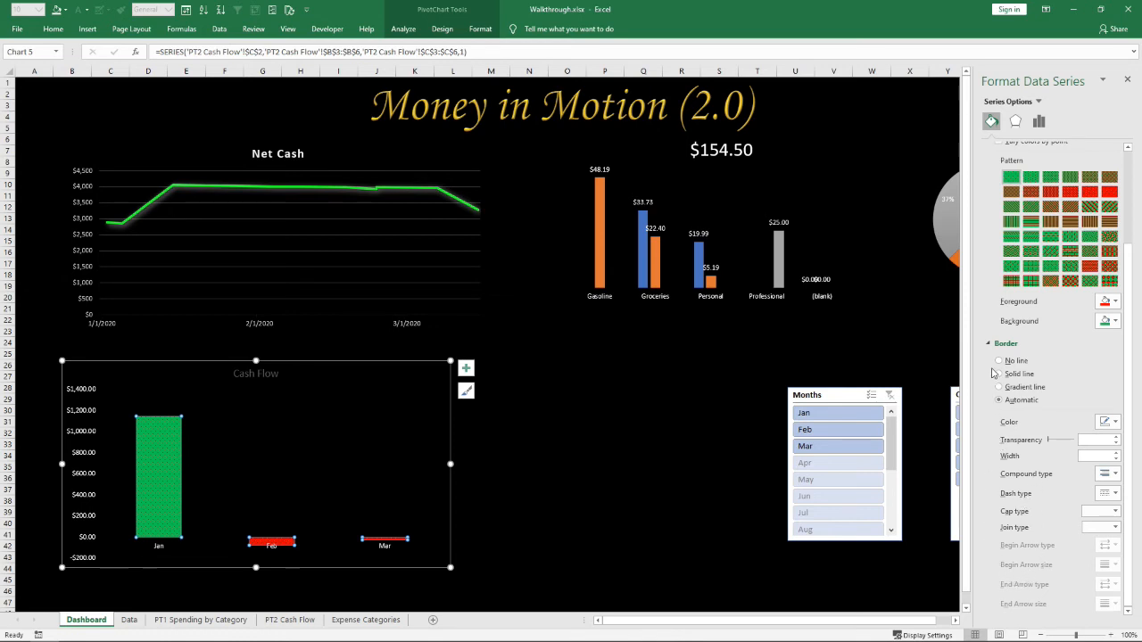
# Set the horizontal axis to cross the Cash Flow chart's vertical axis at value 0.0, keeping display units at None
pyautogui.click(355, 449)
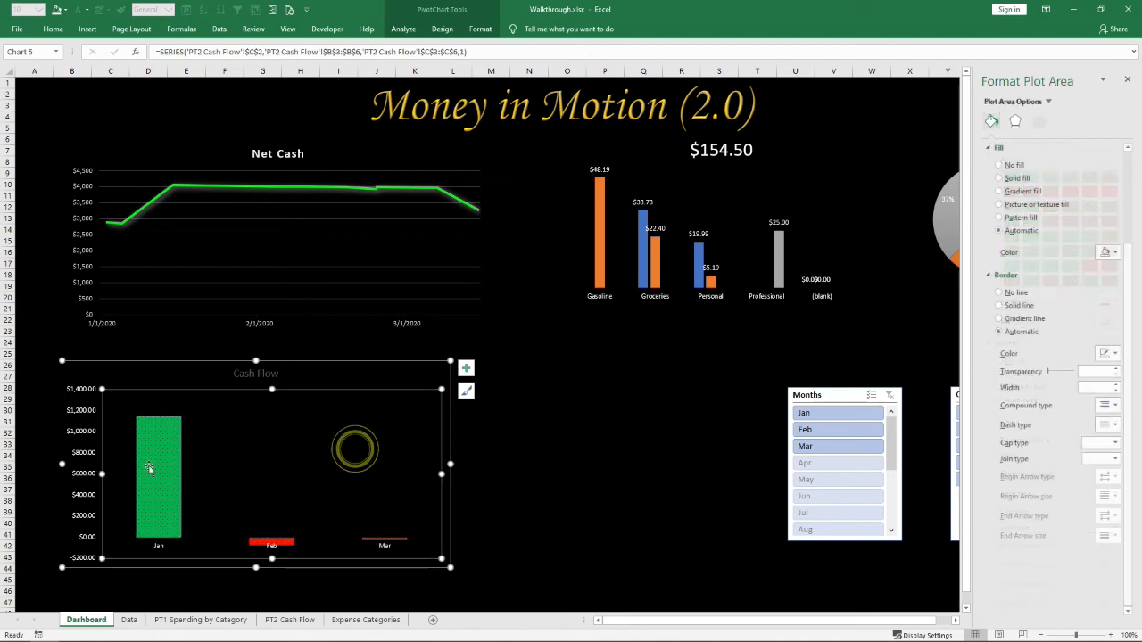
pyautogui.click(85, 464)
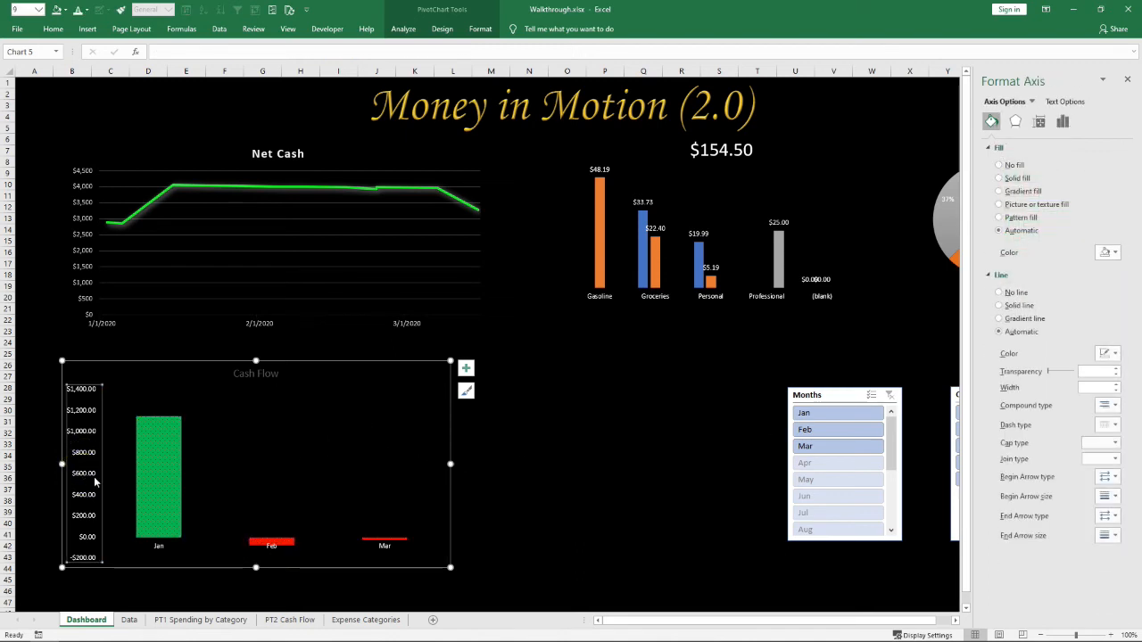
pyautogui.rightClick(85, 473)
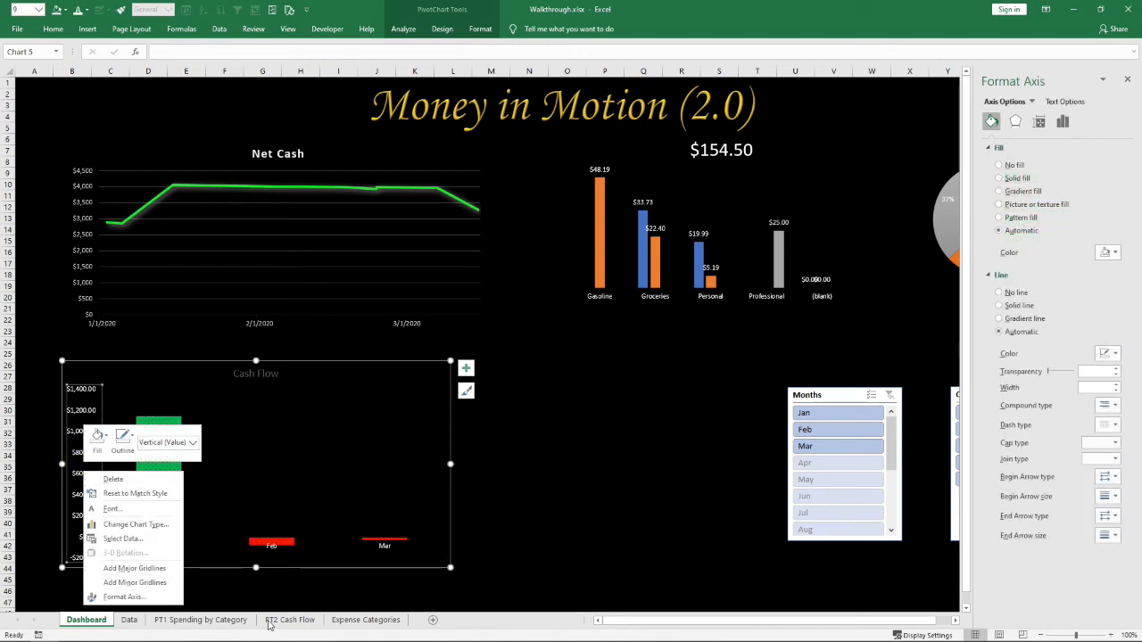
pyautogui.click(123, 596)
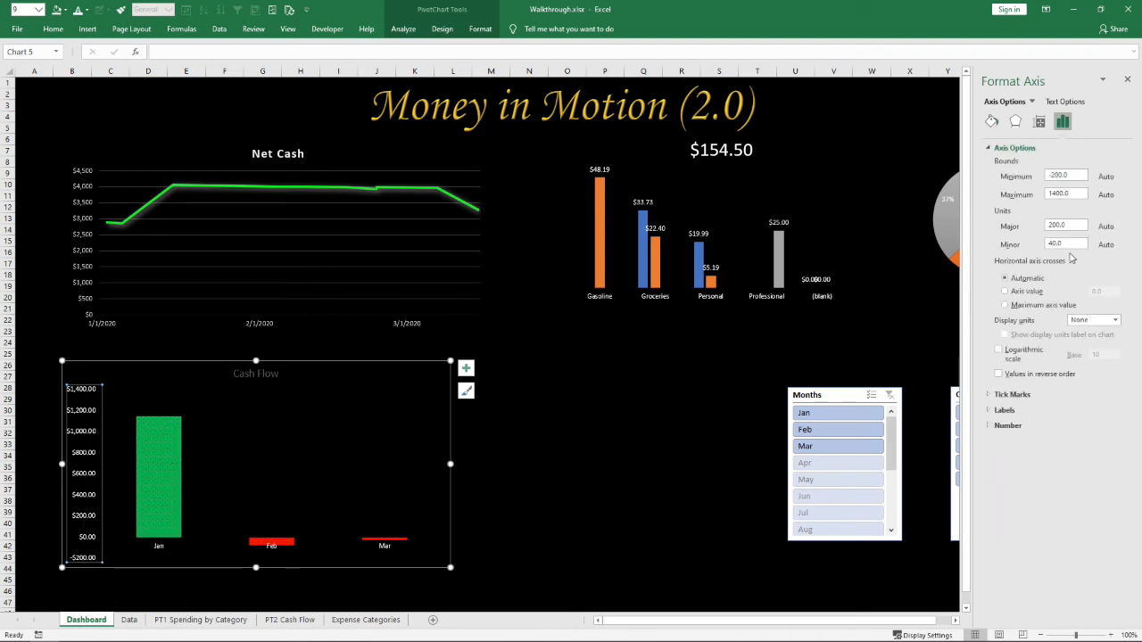
pyautogui.click(1005, 291)
pyautogui.click(1113, 295)
pyautogui.click(1114, 321)
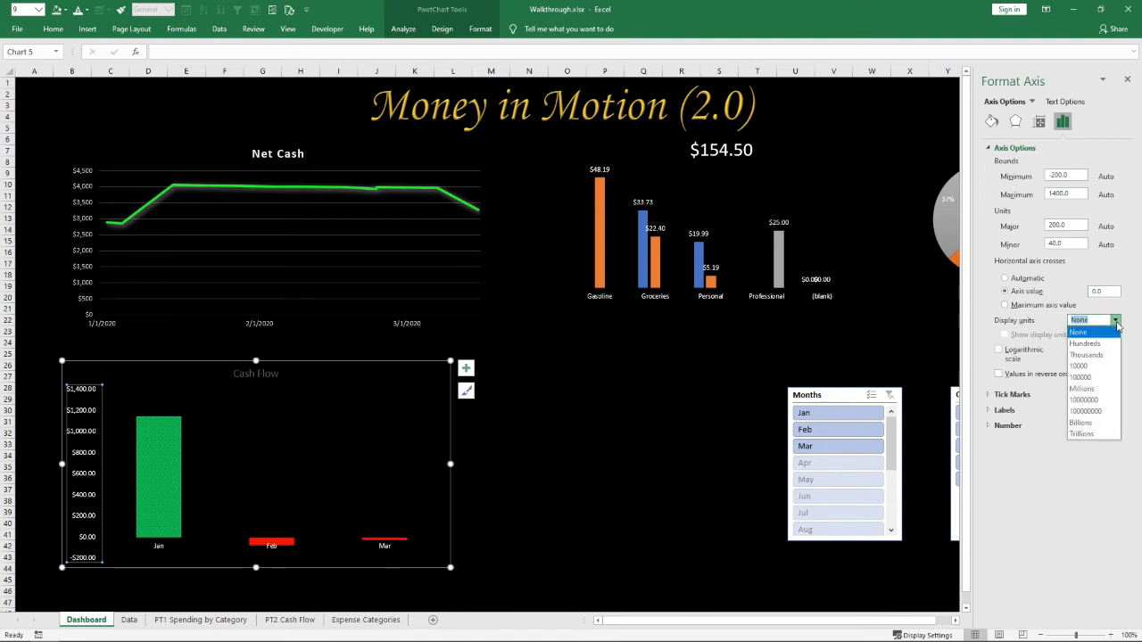
pyautogui.click(1109, 336)
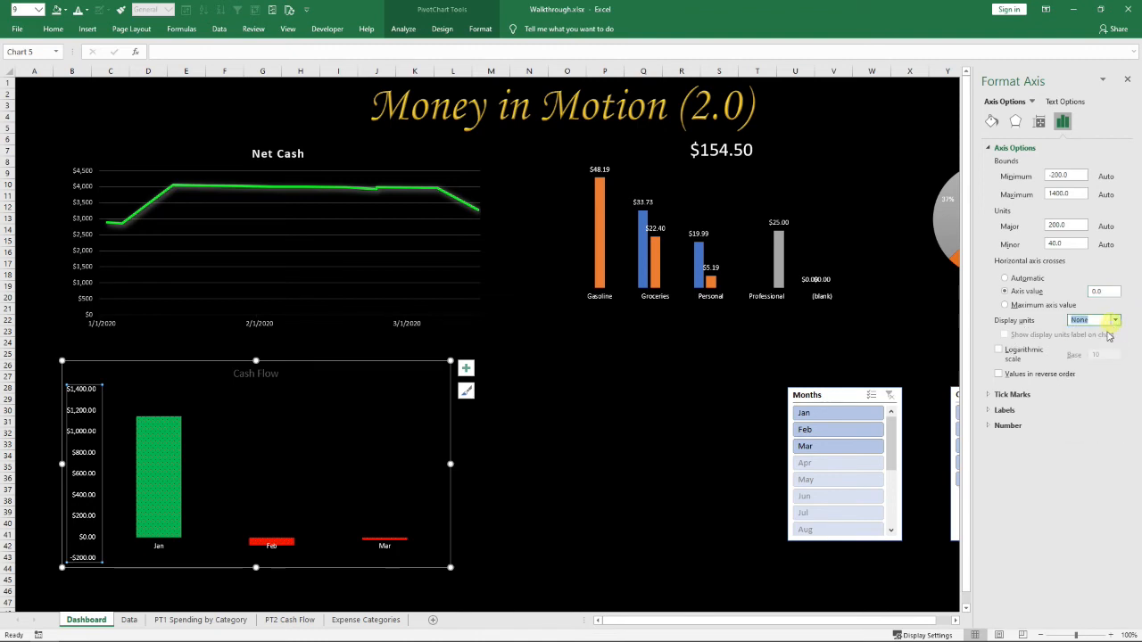
# Set the number format of the Cash Flow chart's vertical axis to 0 decimal places
pyautogui.click(988, 428)
pyautogui.click(1064, 469)
pyautogui.write('0')
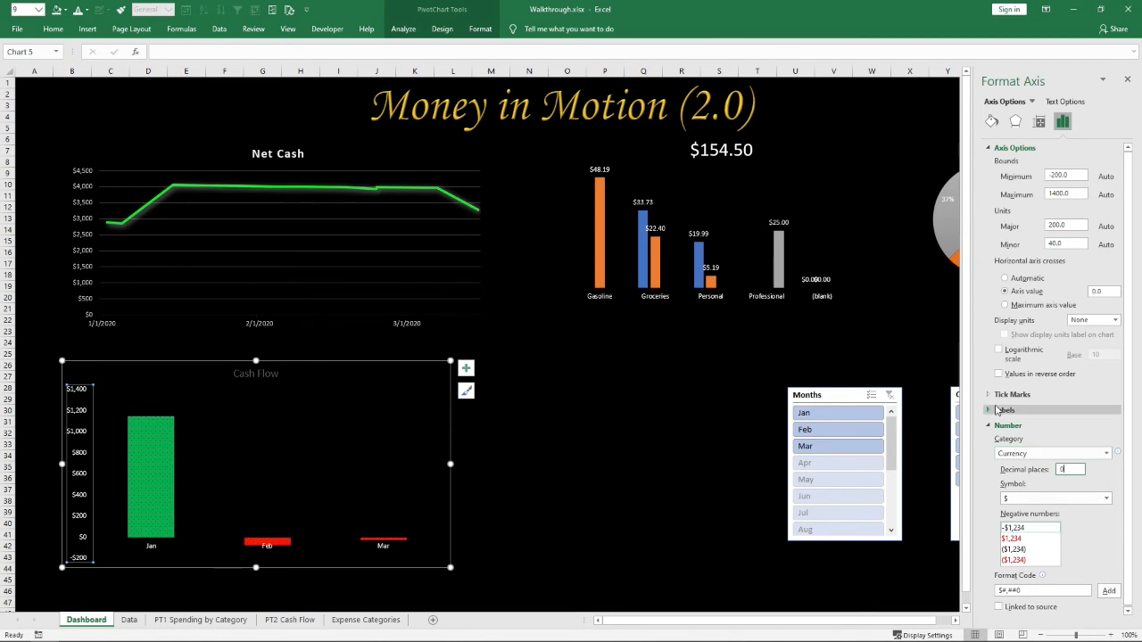
pyautogui.click(992, 149)
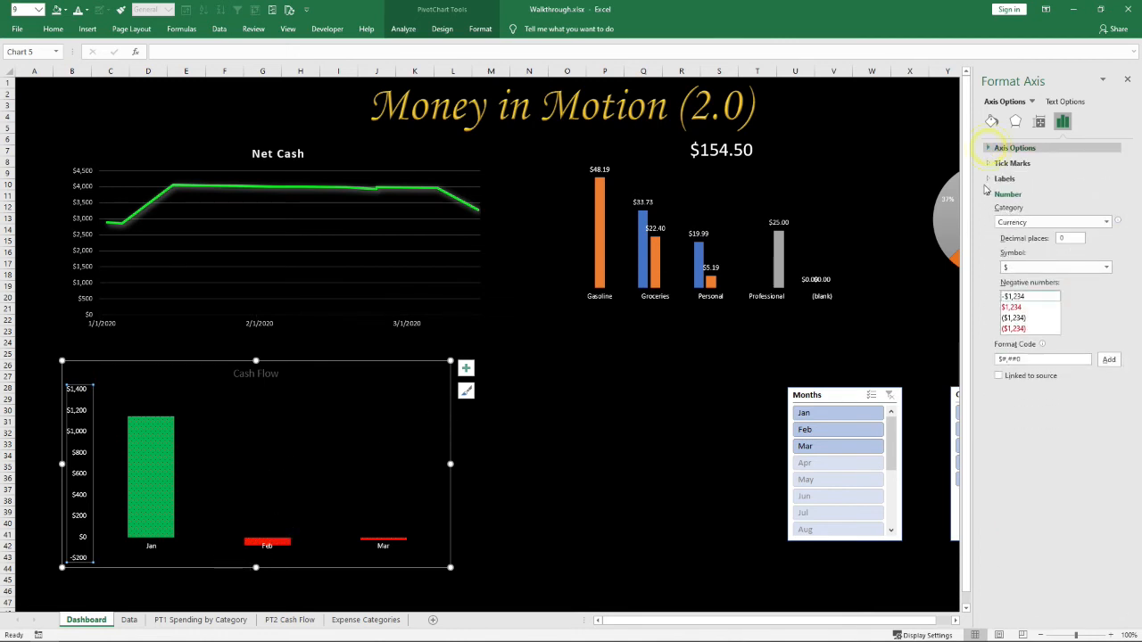
pyautogui.click(990, 149)
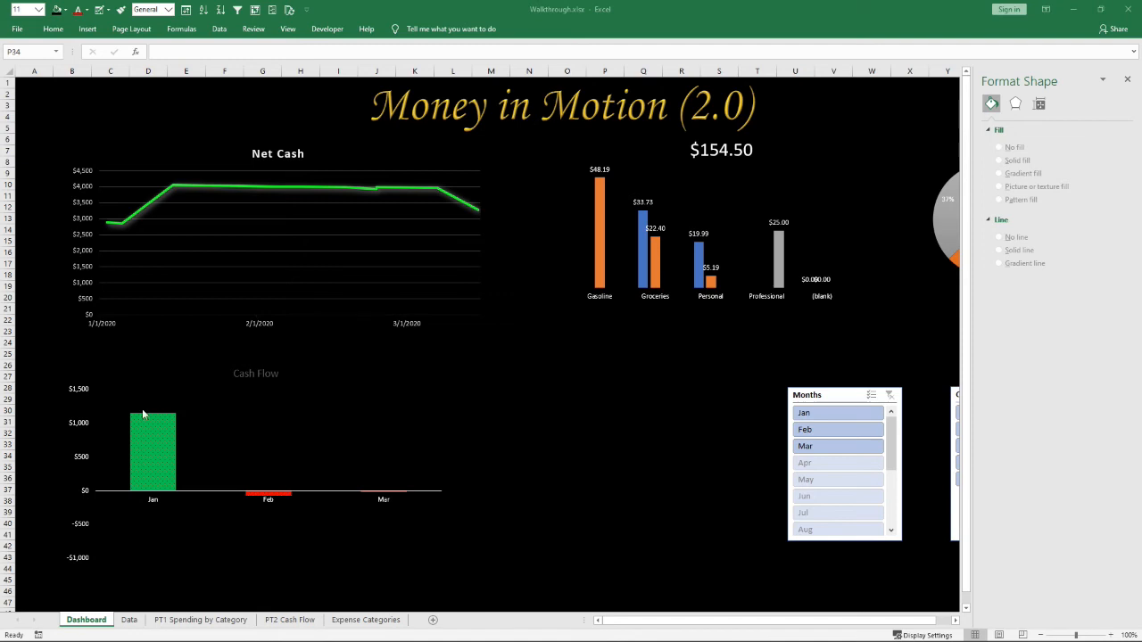
pyautogui.click(78, 458)
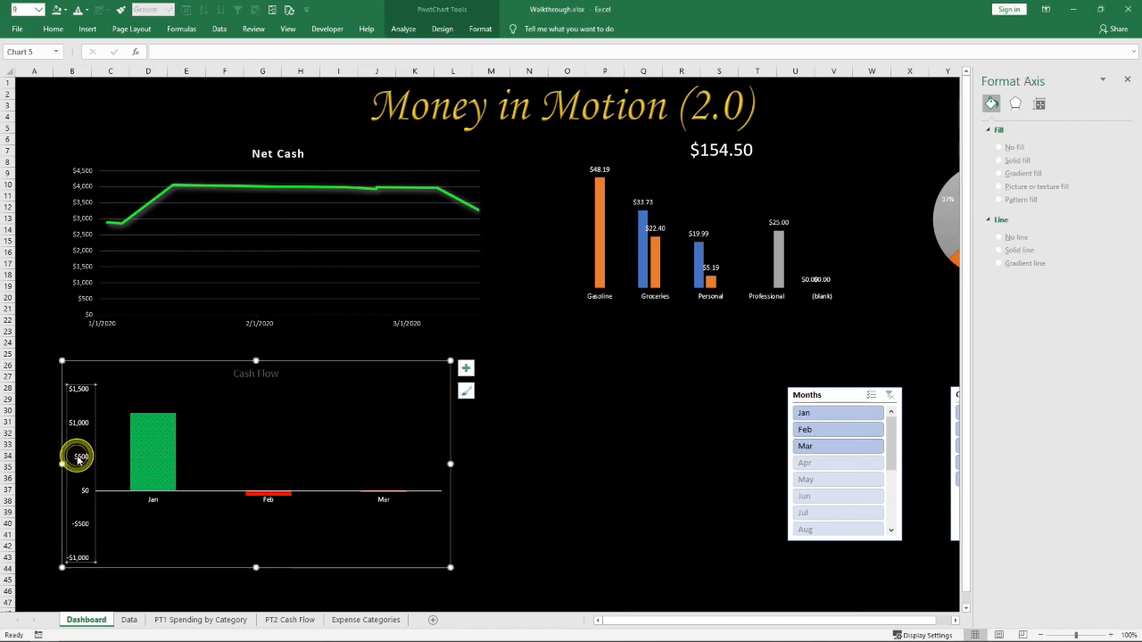
pyautogui.click(239, 495)
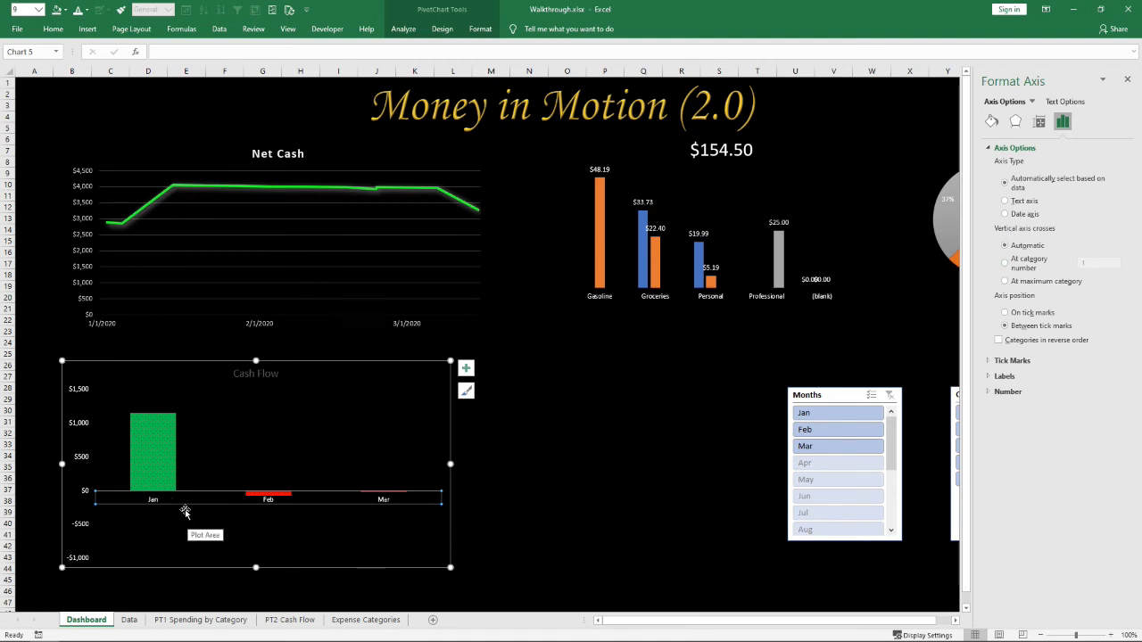
pyautogui.click(1040, 122)
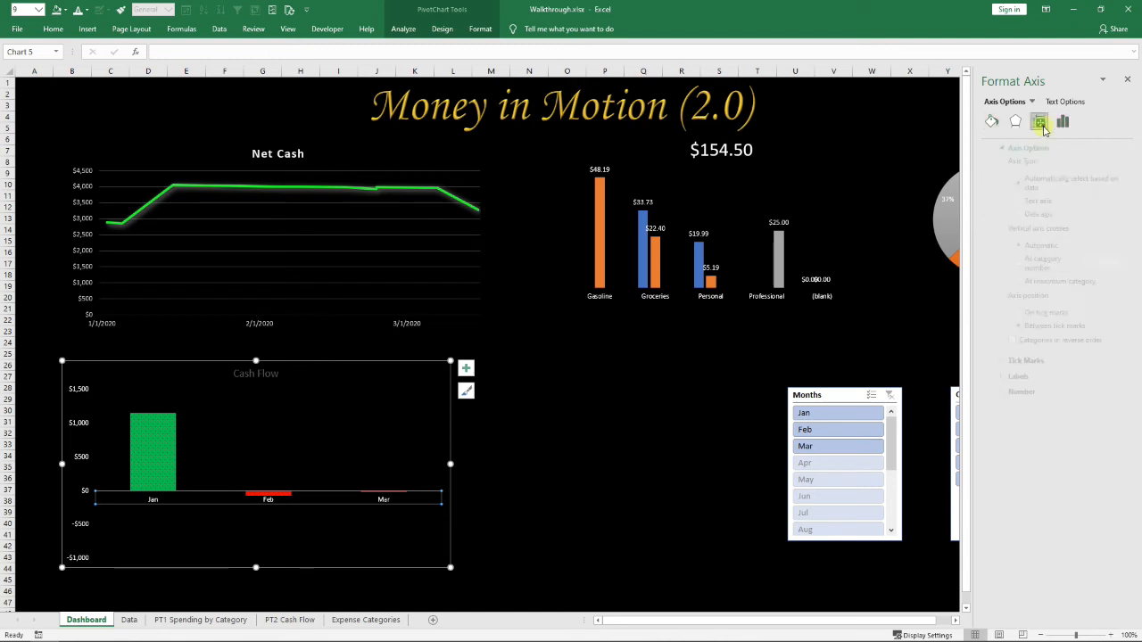
pyautogui.click(991, 122)
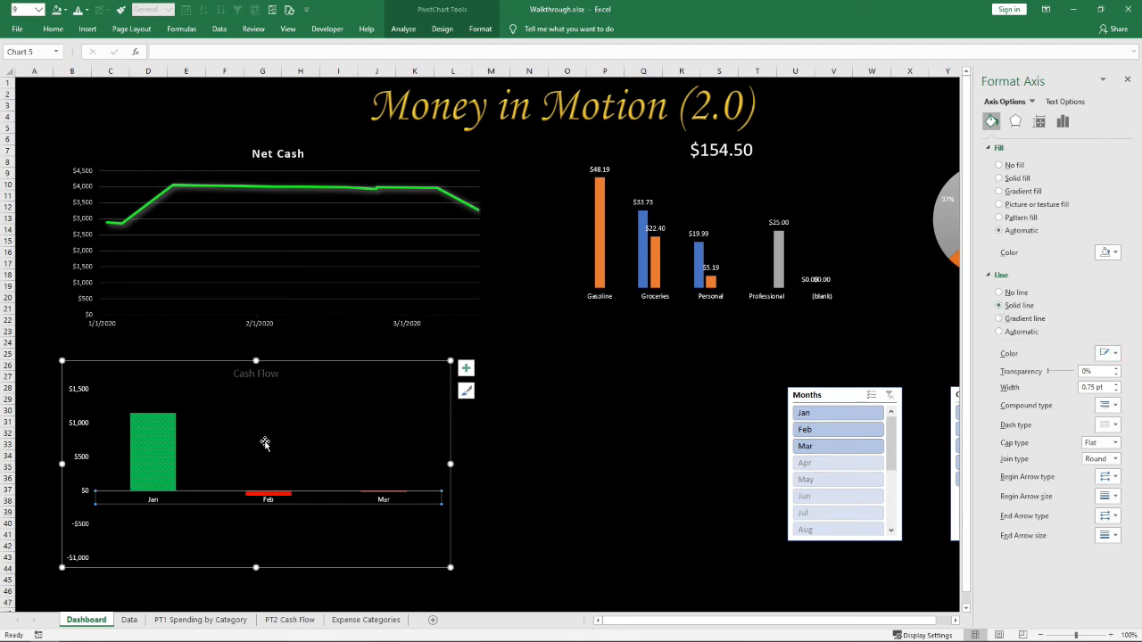
pyautogui.click(564, 501)
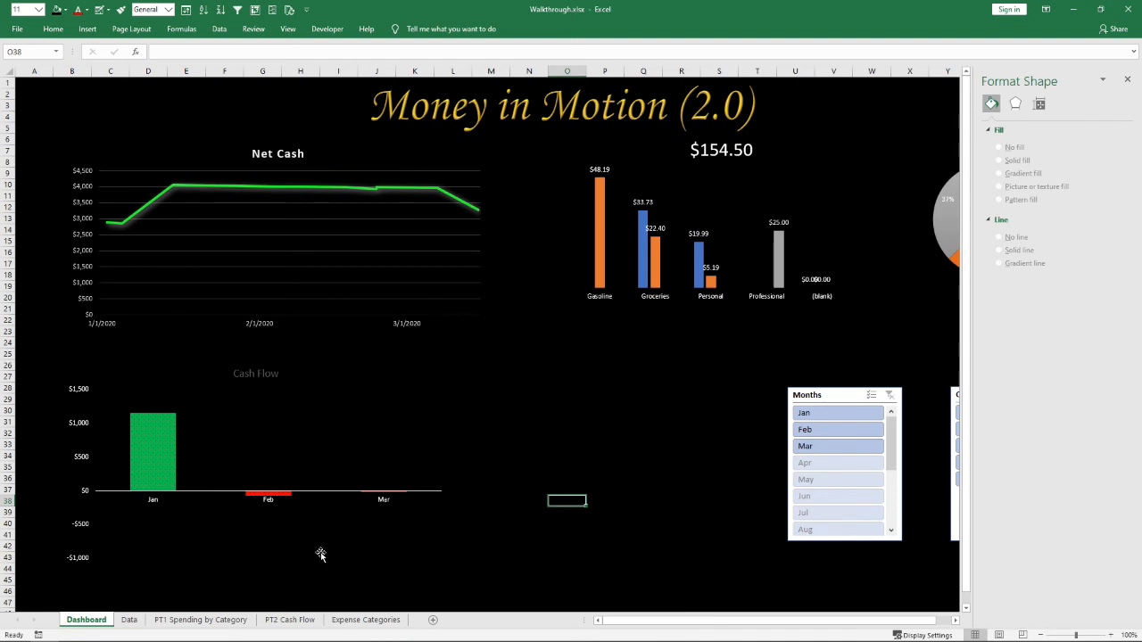
# Set the minimum bound of the Cash Flow chart's vertical axis to -500
pyautogui.click(84, 451)
pyautogui.click(81, 460)
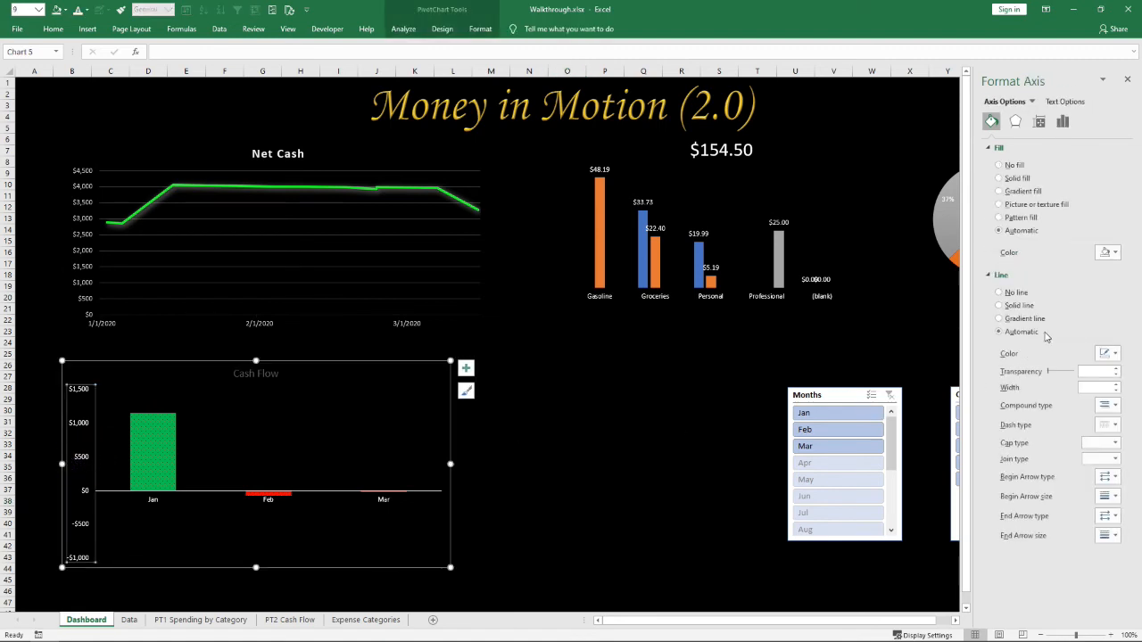
pyautogui.click(1040, 122)
pyautogui.click(1063, 121)
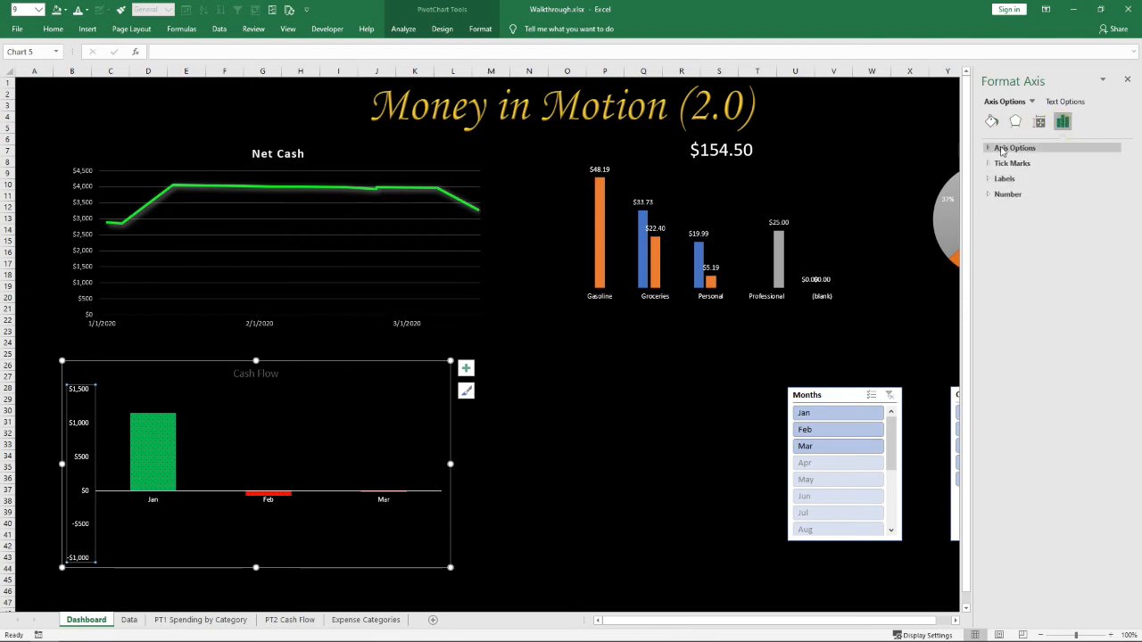
pyautogui.click(1038, 124)
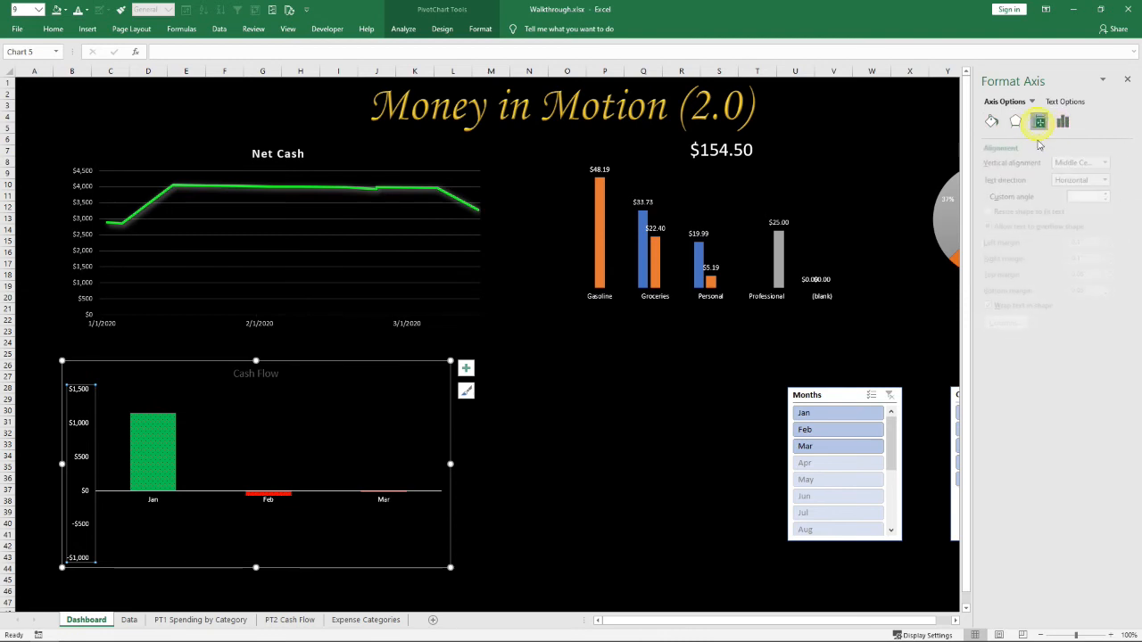
pyautogui.click(1014, 123)
pyautogui.click(1062, 121)
pyautogui.click(989, 148)
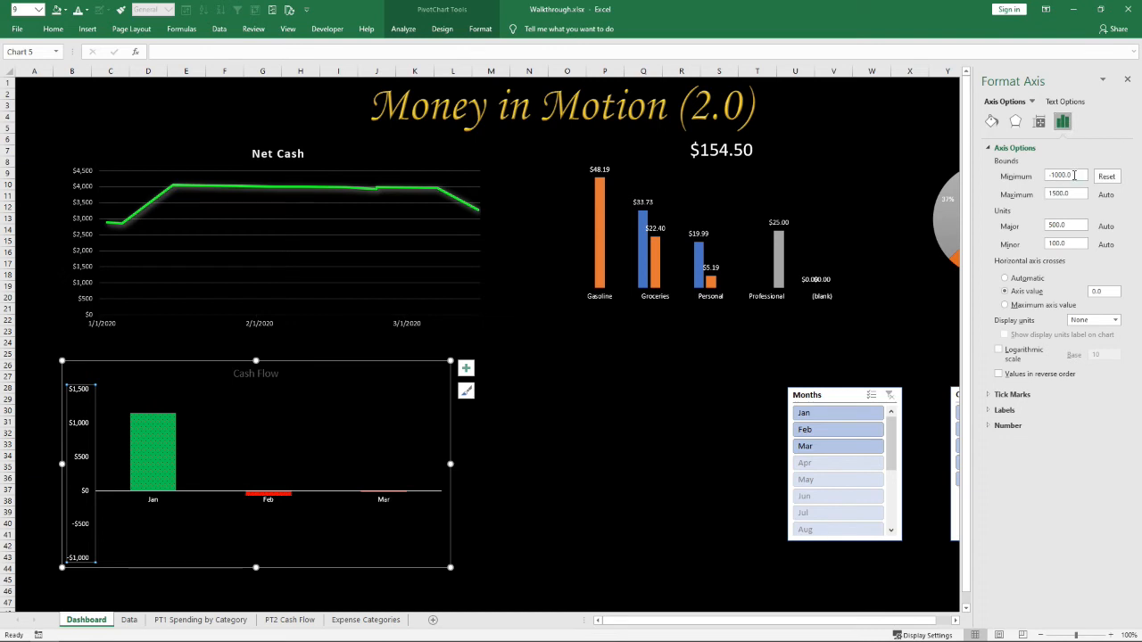
pyautogui.doubleClick(1075, 176)
pyautogui.press('BackSpace')
pyautogui.press('Return')
pyautogui.doubleClick(1075, 193)
pyautogui.doubleClick(1079, 175)
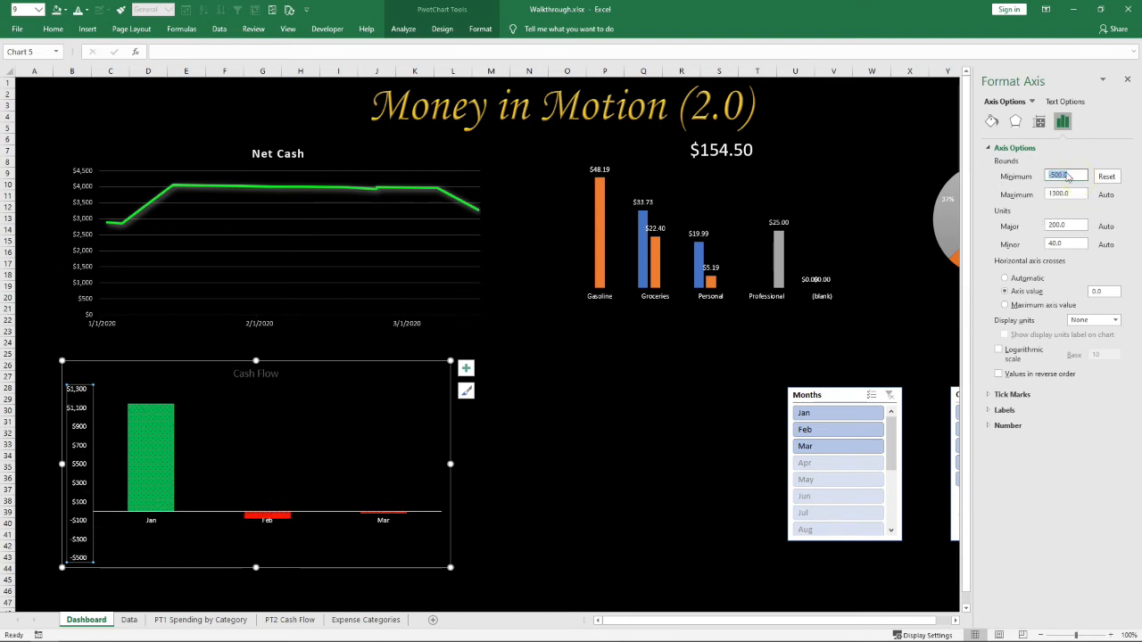
pyautogui.click(236, 464)
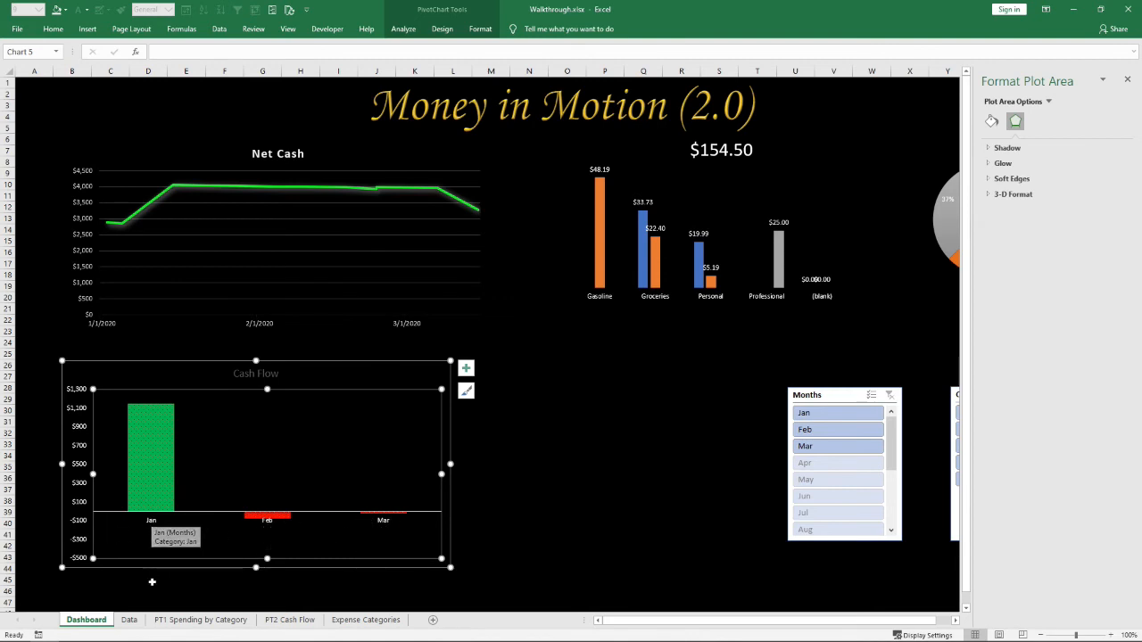
# Try the Bottom Centered, Top and Bottom vertical alignments on the Cash Flow chart's month labels, and return to Middle Centered
pyautogui.click(152, 522)
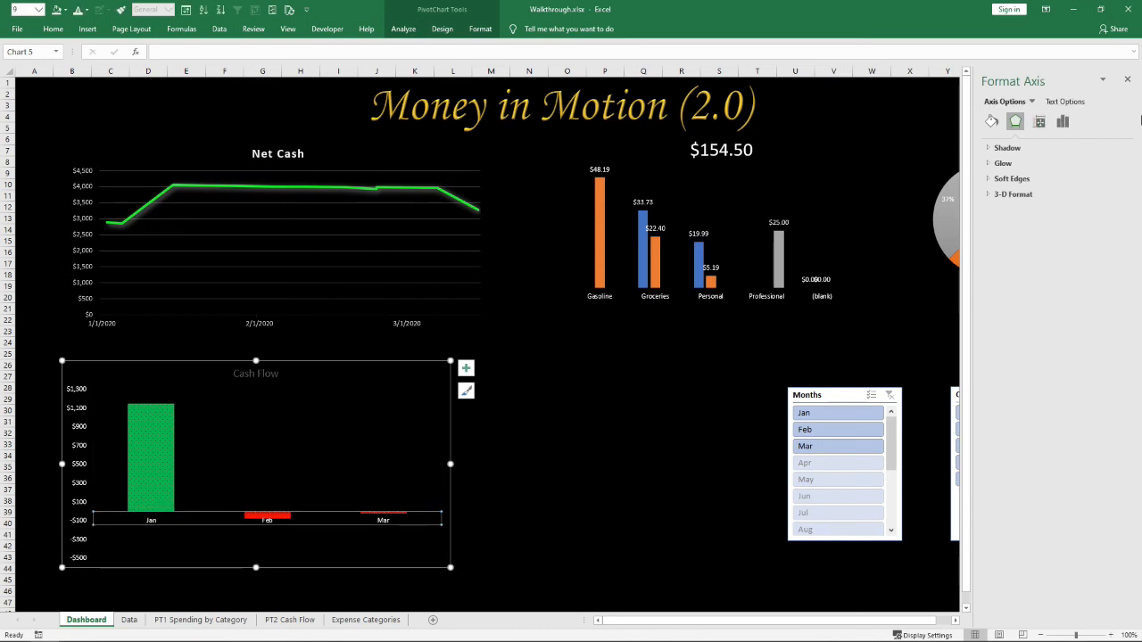
pyautogui.click(1040, 123)
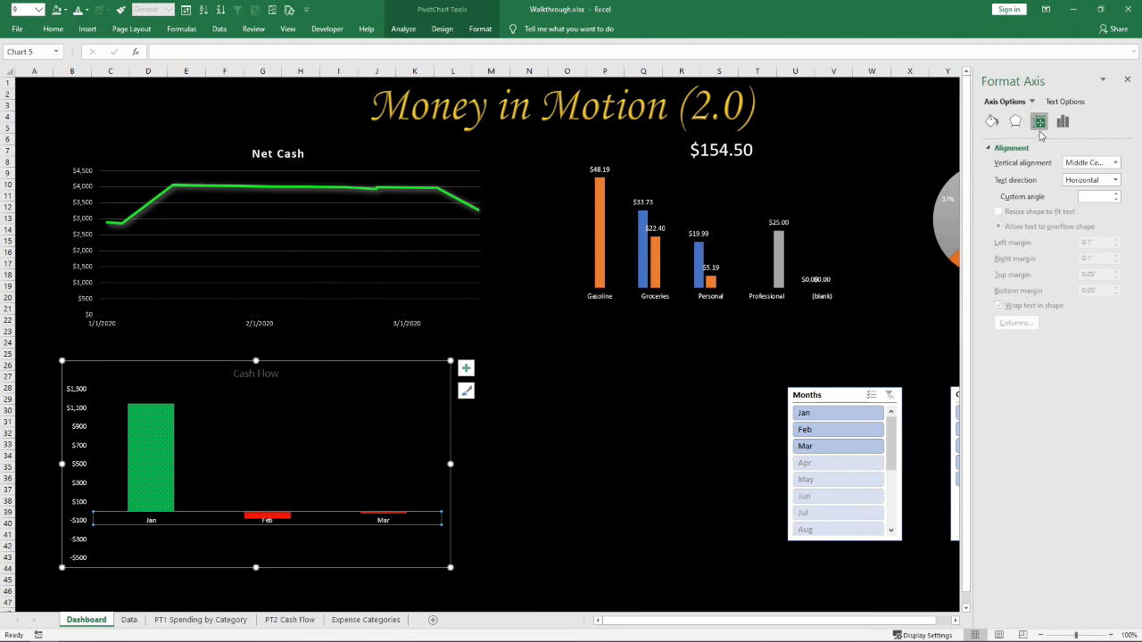
pyautogui.click(1065, 101)
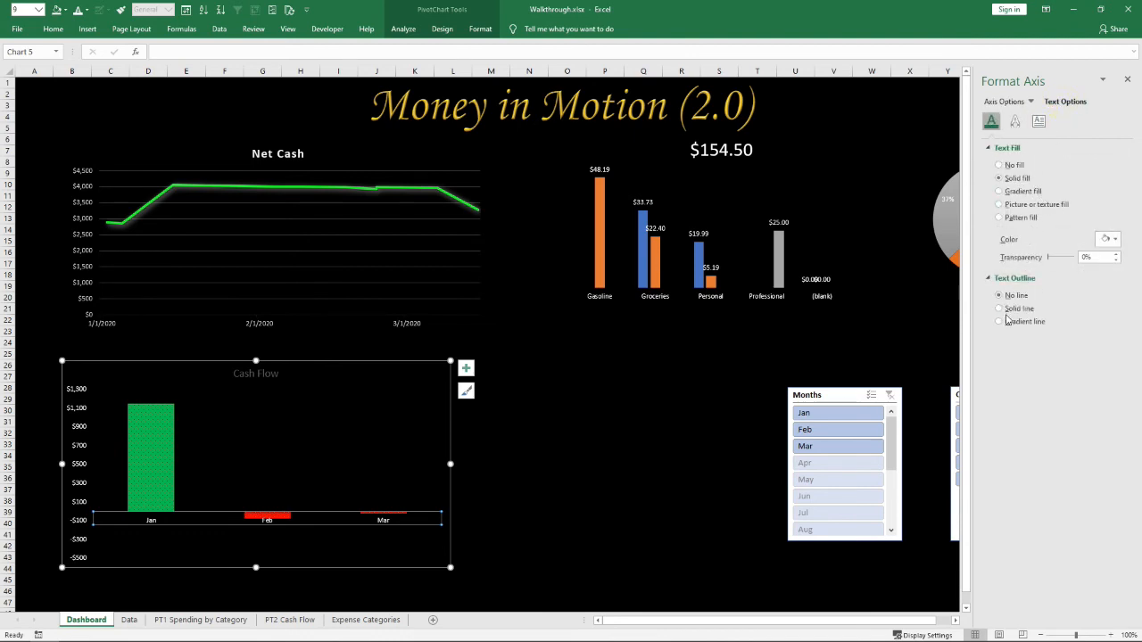
pyautogui.click(1016, 121)
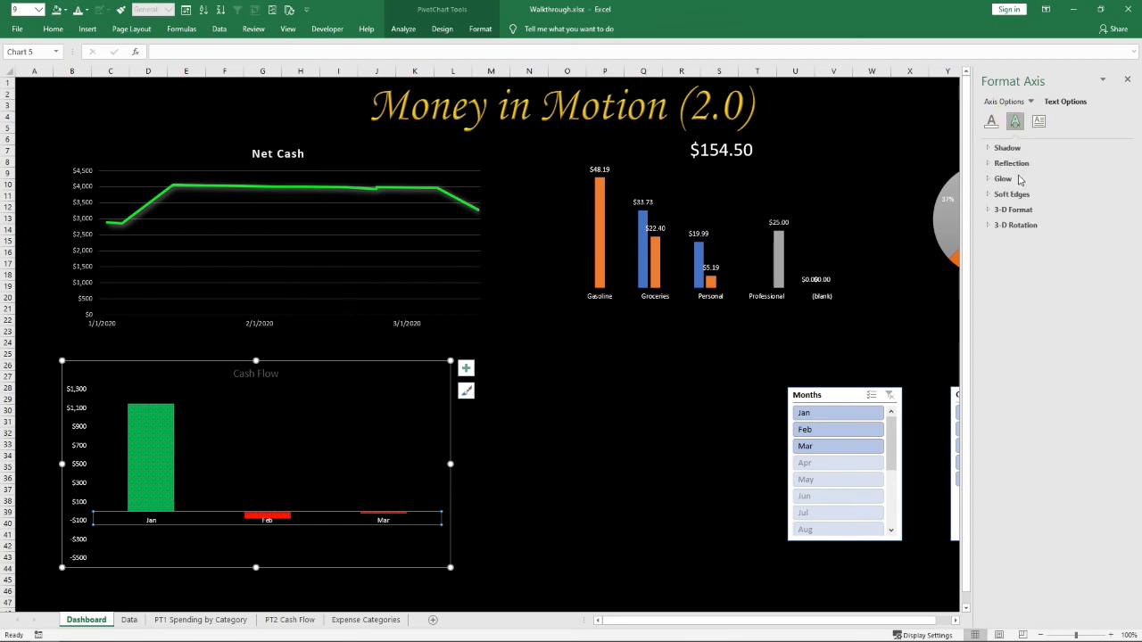
pyautogui.click(1039, 123)
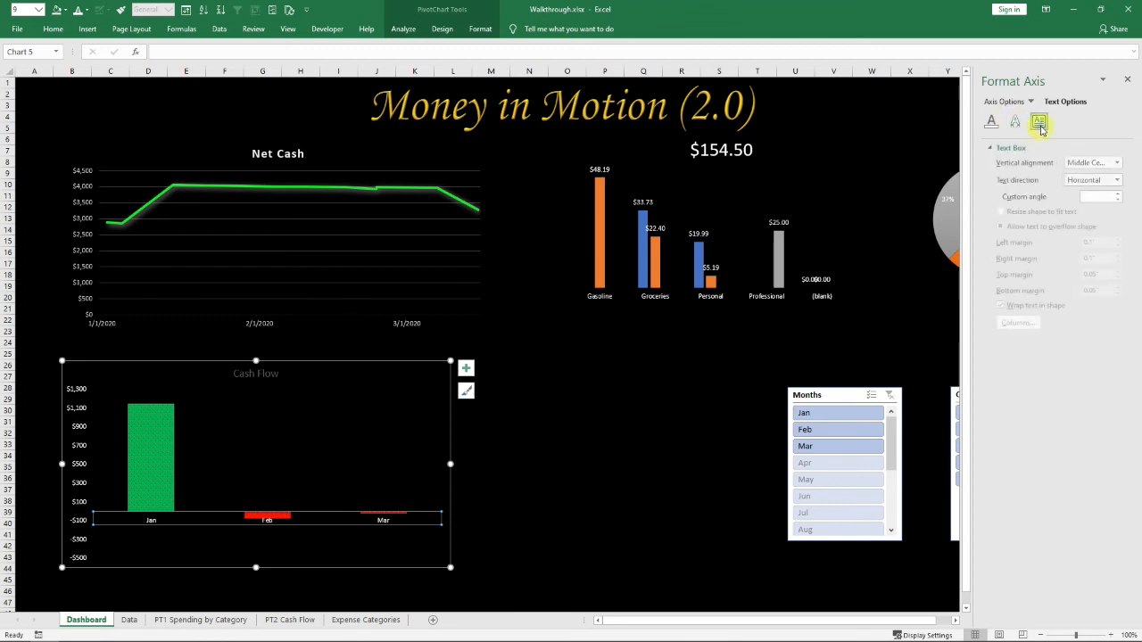
pyautogui.click(1115, 163)
pyautogui.click(1087, 364)
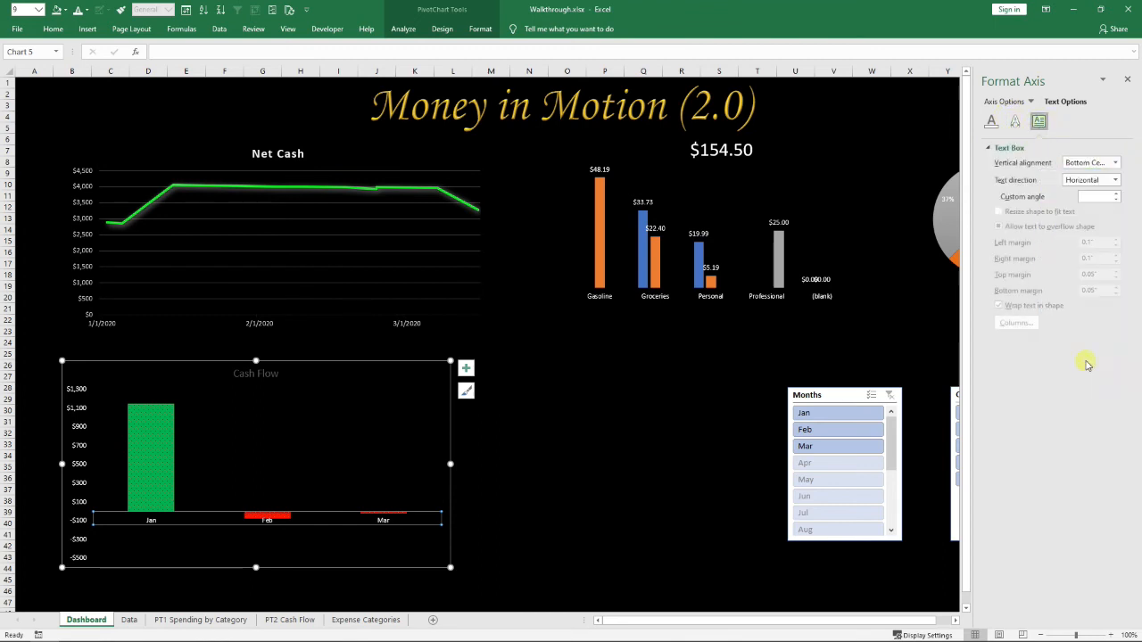
pyautogui.click(1114, 163)
pyautogui.click(1083, 192)
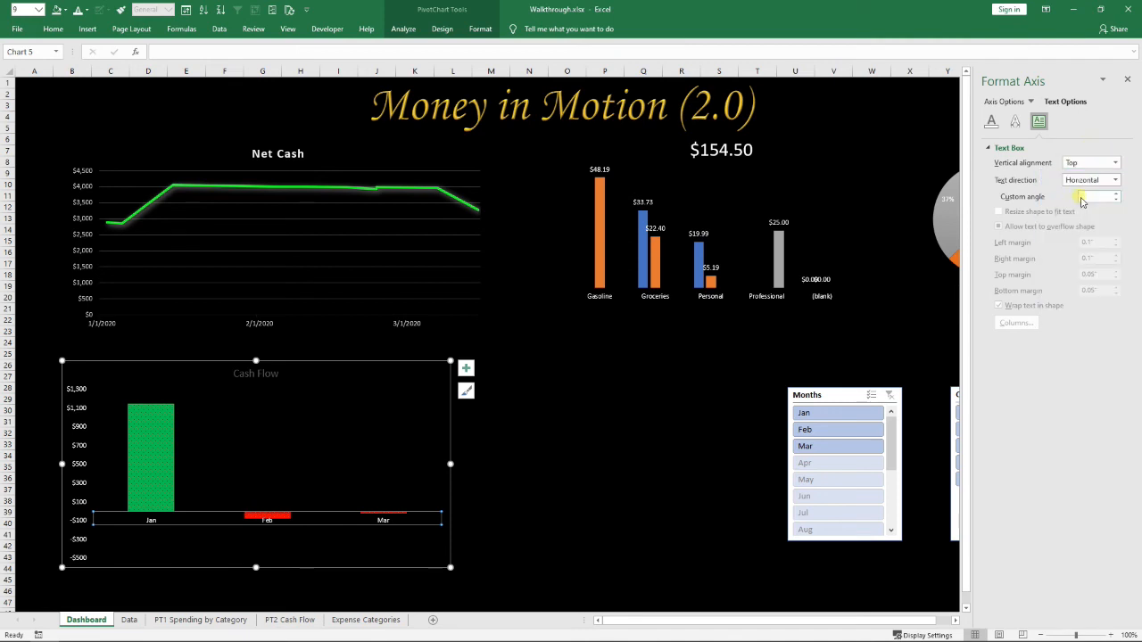
pyautogui.click(1114, 162)
pyautogui.click(1088, 262)
pyautogui.click(1096, 181)
pyautogui.click(1027, 187)
pyautogui.click(1099, 162)
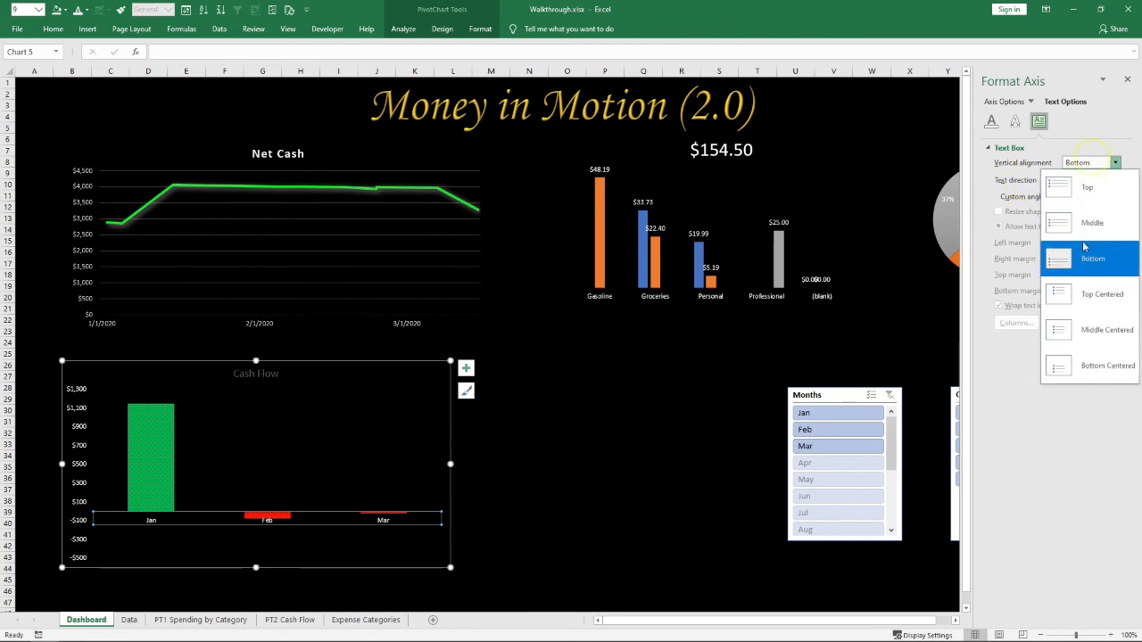
pyautogui.click(1088, 326)
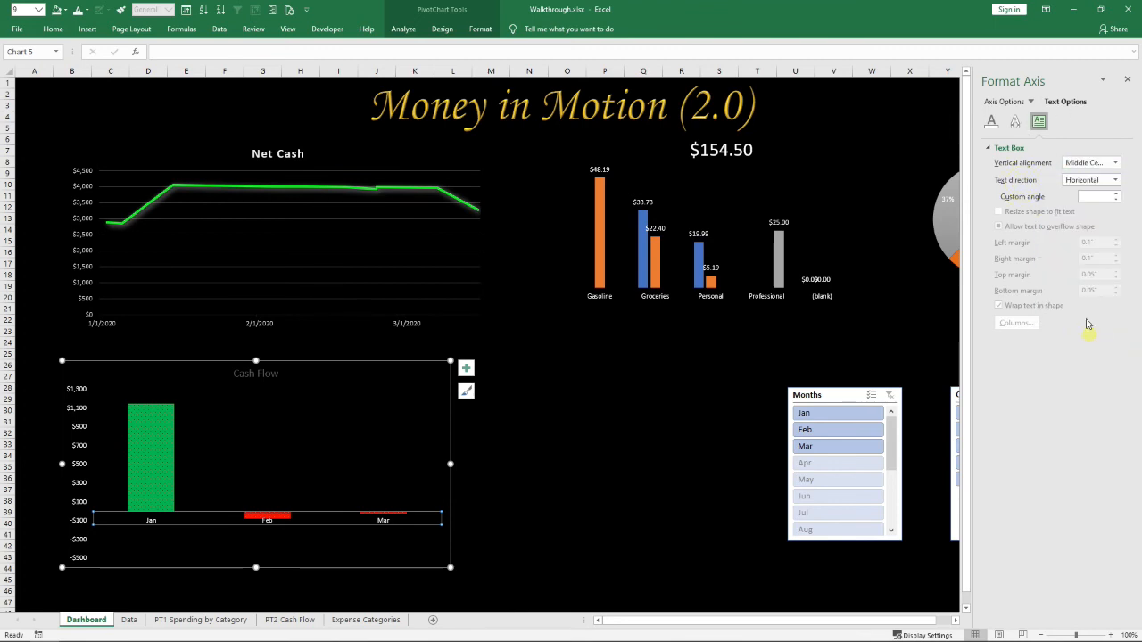
# Set the label position of the Cash Flow chart's horizontal axis to Low
pyautogui.click(1029, 101)
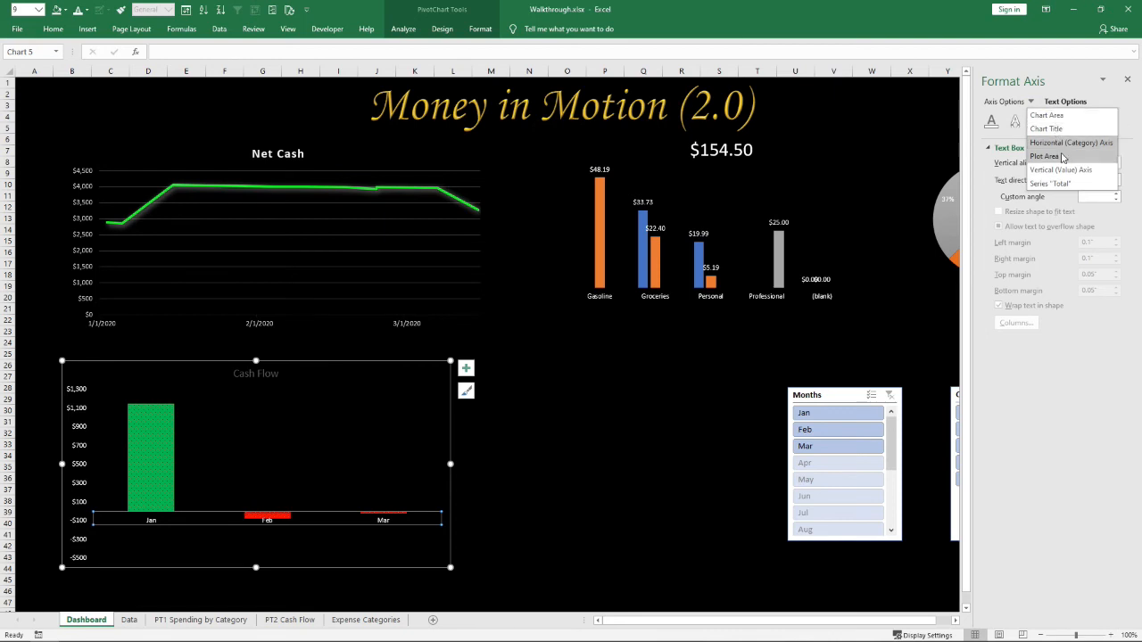
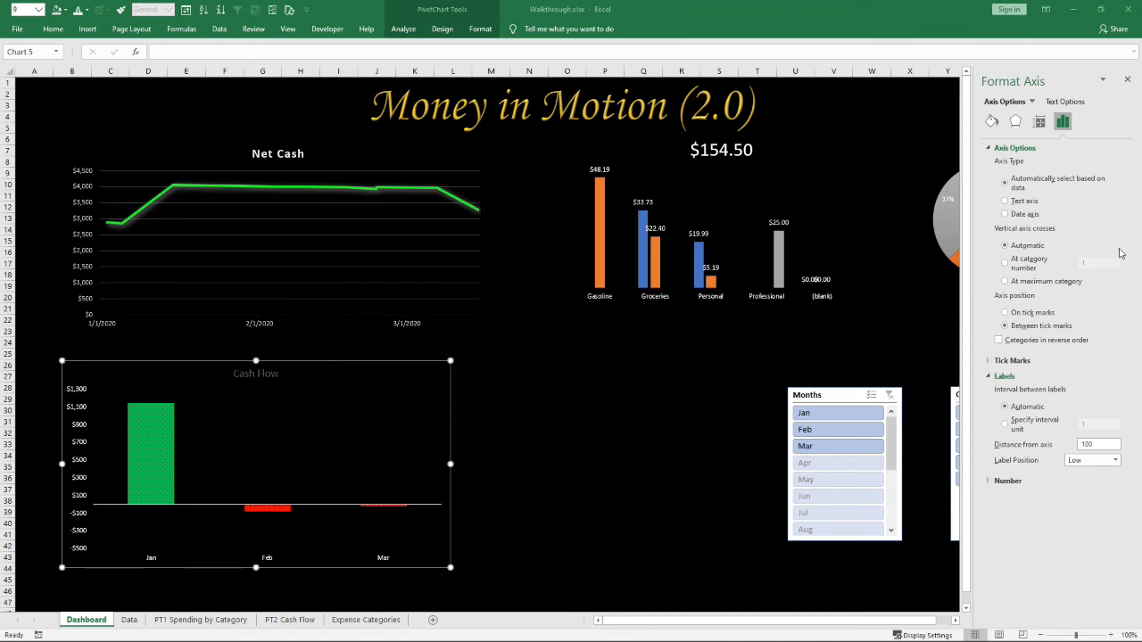
pyautogui.click(157, 556)
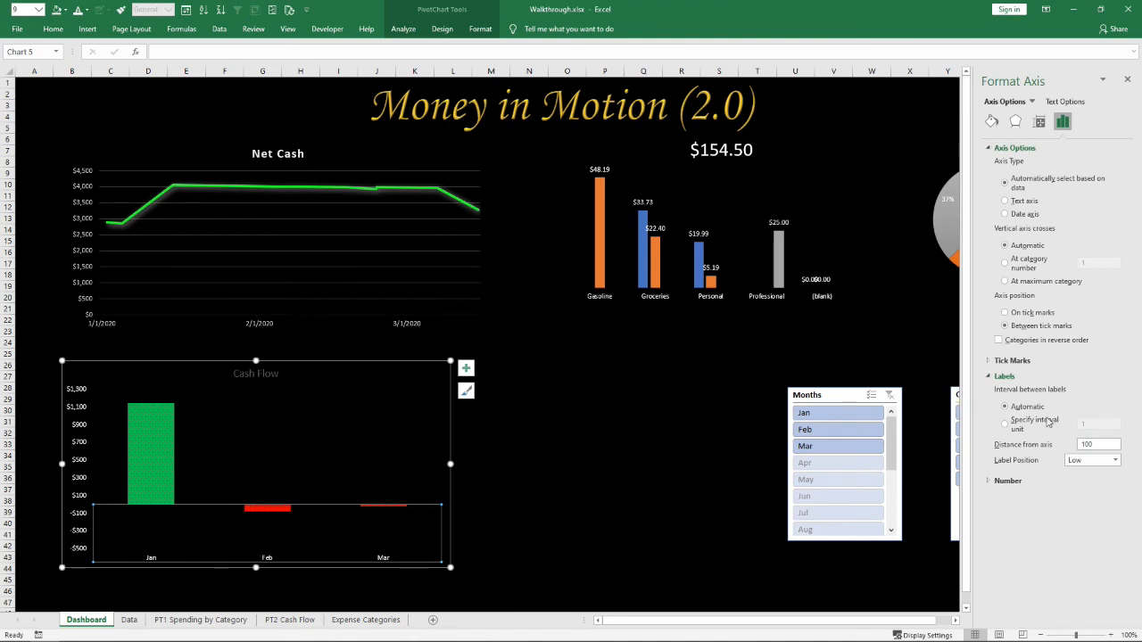
pyautogui.click(1004, 375)
pyautogui.click(1004, 375)
pyautogui.click(1115, 461)
pyautogui.click(1115, 461)
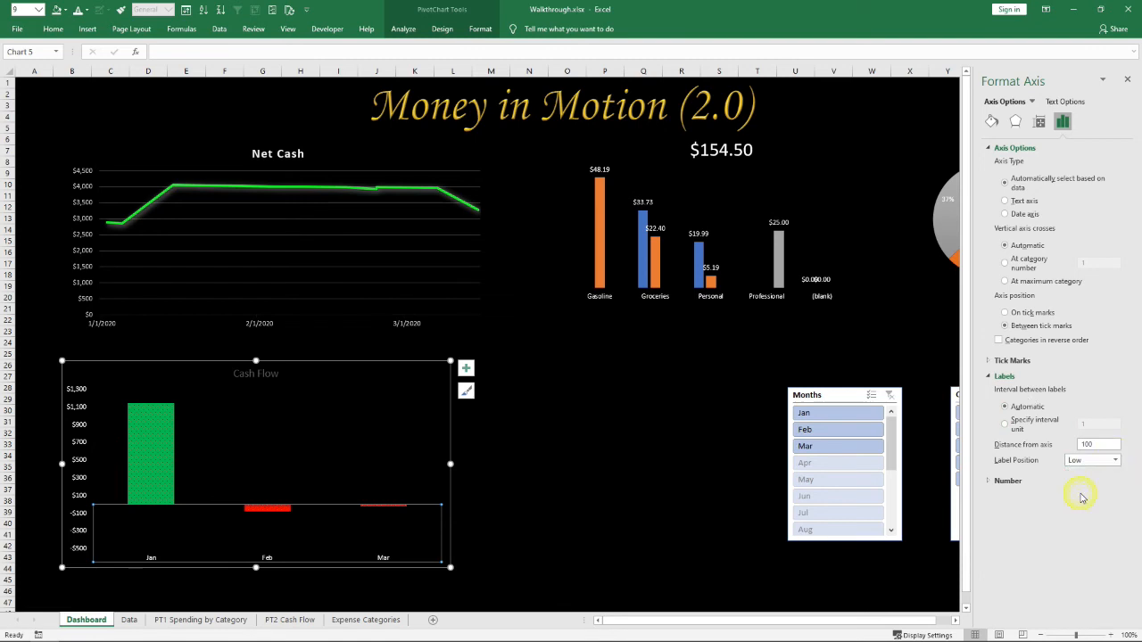
pyautogui.click(1115, 461)
pyautogui.click(1051, 506)
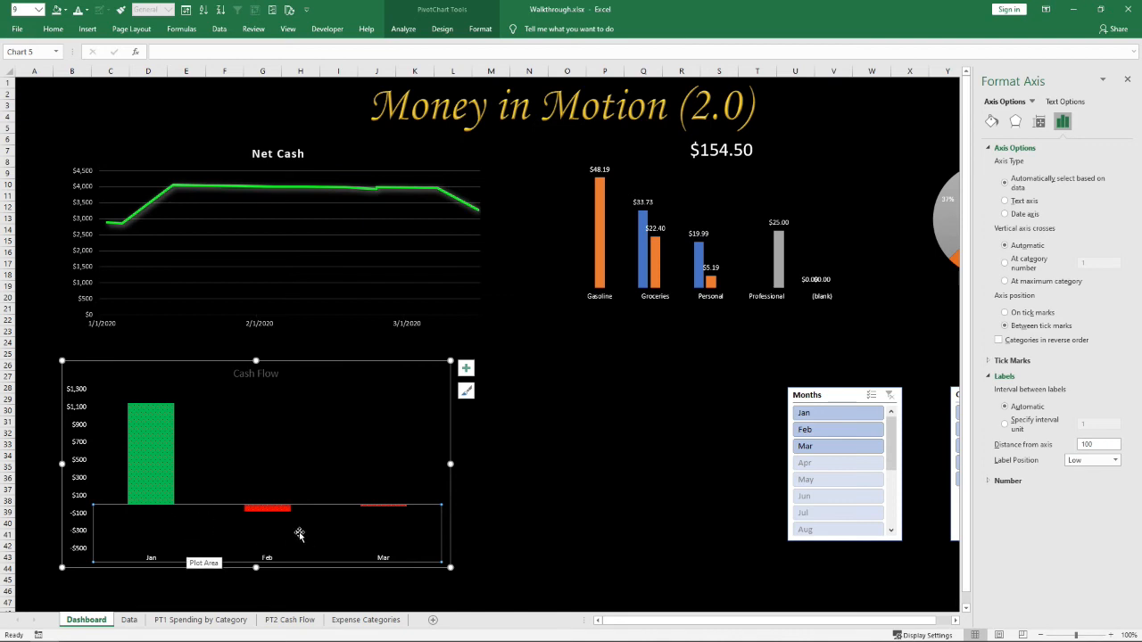
# Start a new row at the end of the Data sheet's table with the date 3/18
pyautogui.click(166, 469)
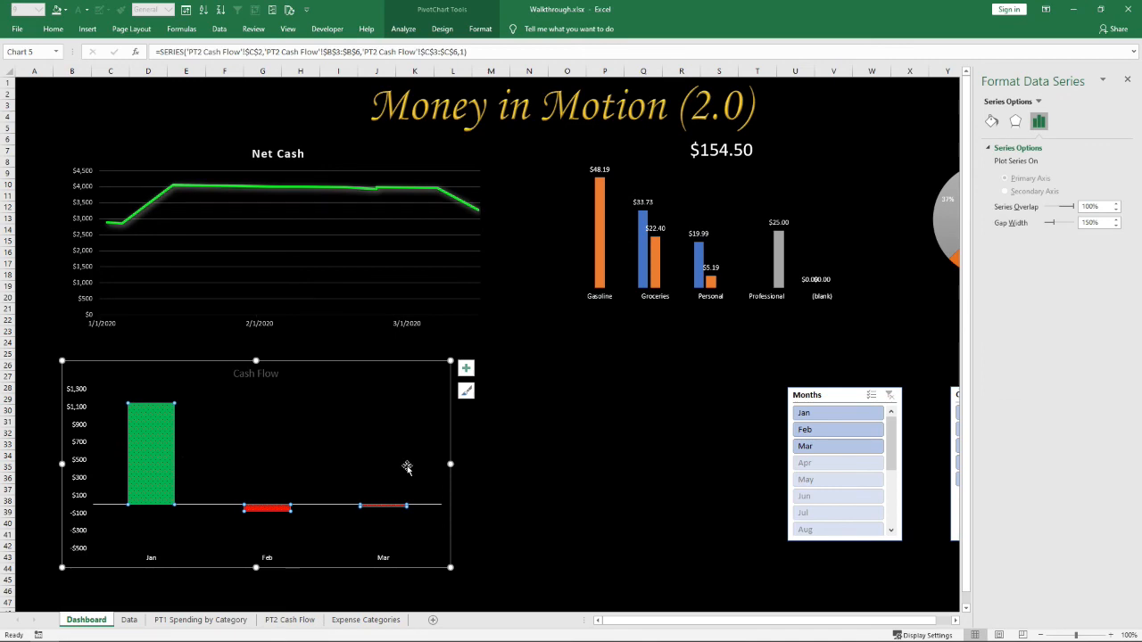
pyautogui.click(129, 620)
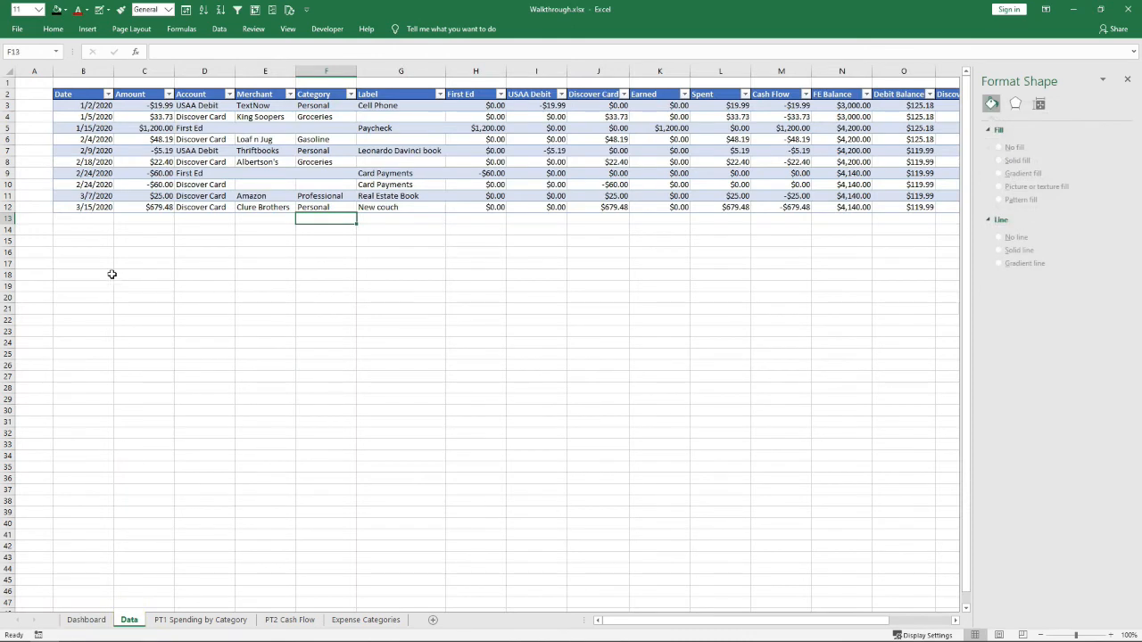
pyautogui.click(83, 222)
pyautogui.write('3/18')
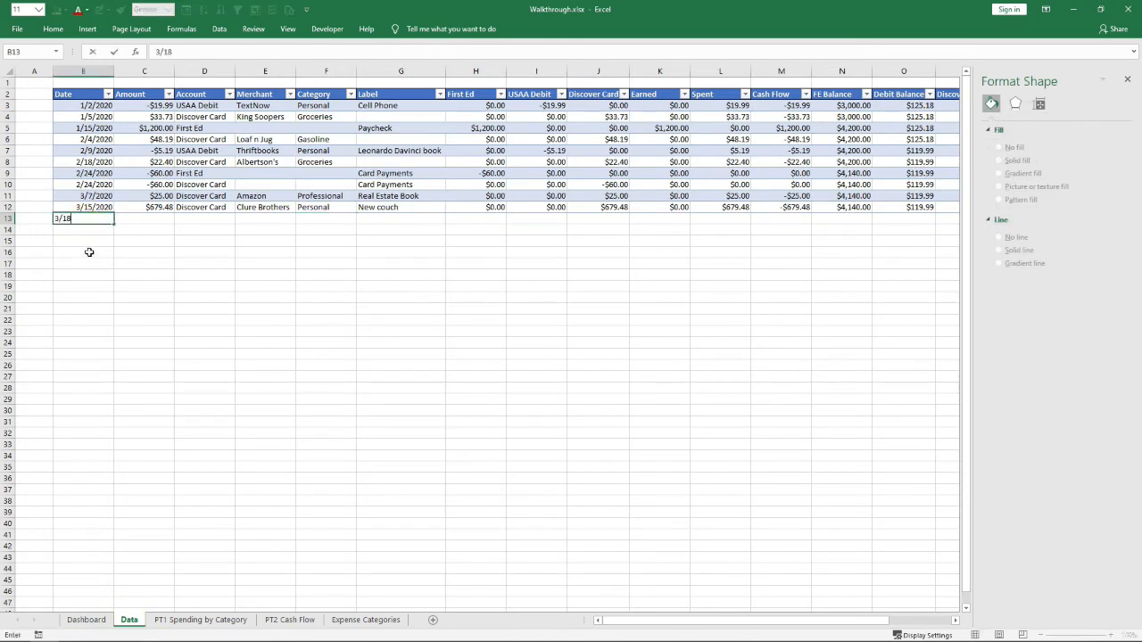
pyautogui.press('Tab')
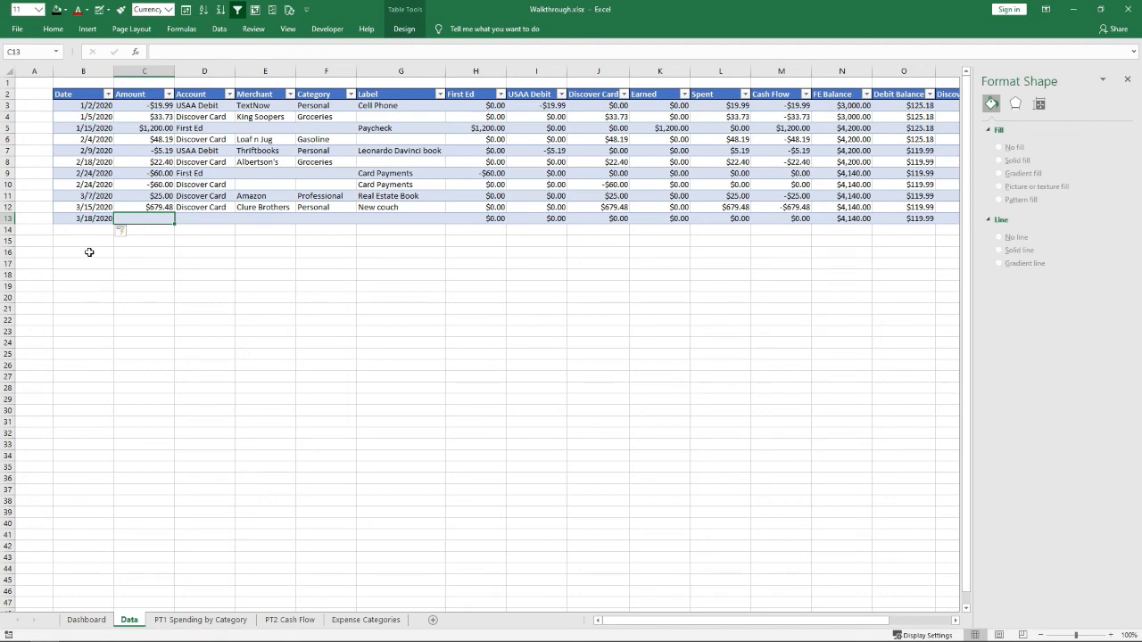
# Check the new row's calculated columns through Net Cash, and open the PT1 Spending by Category sheet
pyautogui.moveTo(603, 619); pyautogui.dragTo(690, 632)
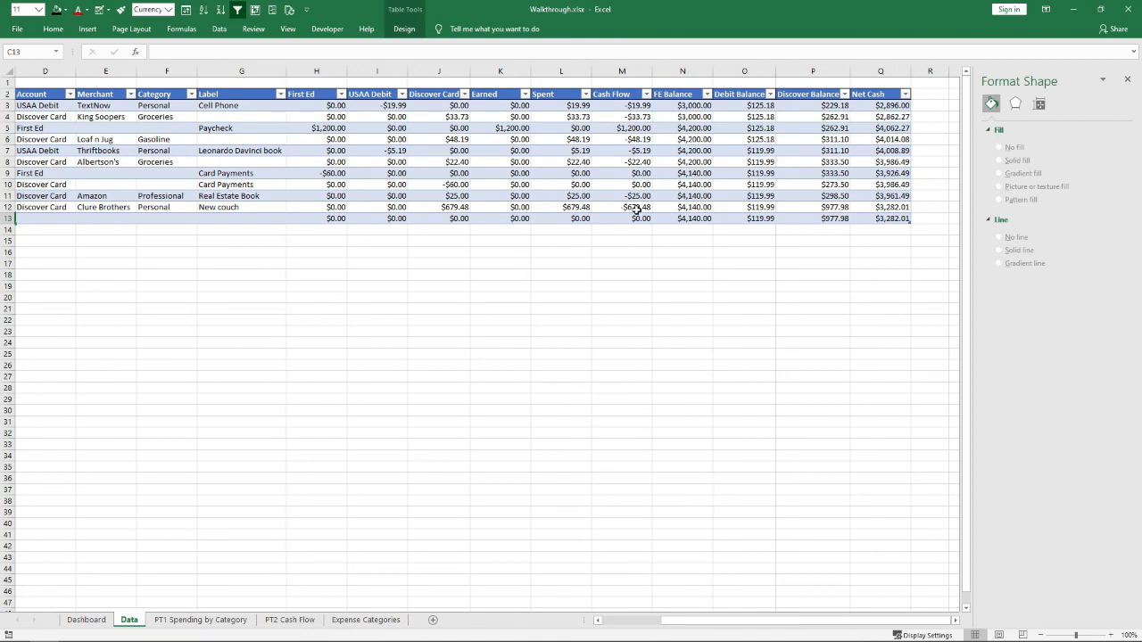
pyautogui.moveTo(680, 624); pyautogui.dragTo(620, 627)
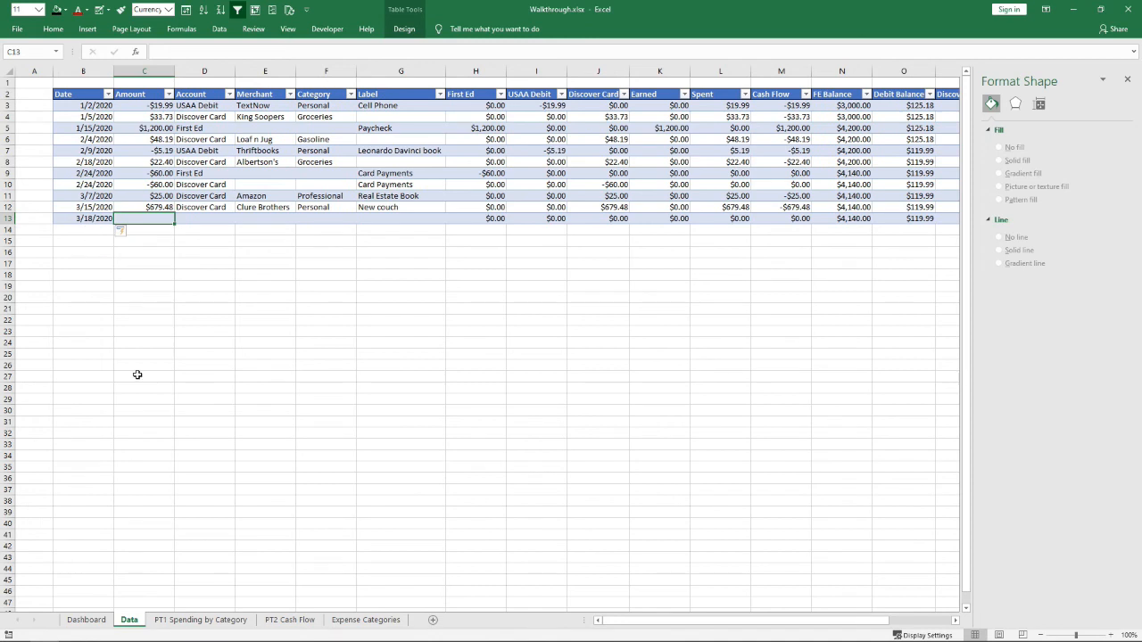
pyautogui.click(189, 622)
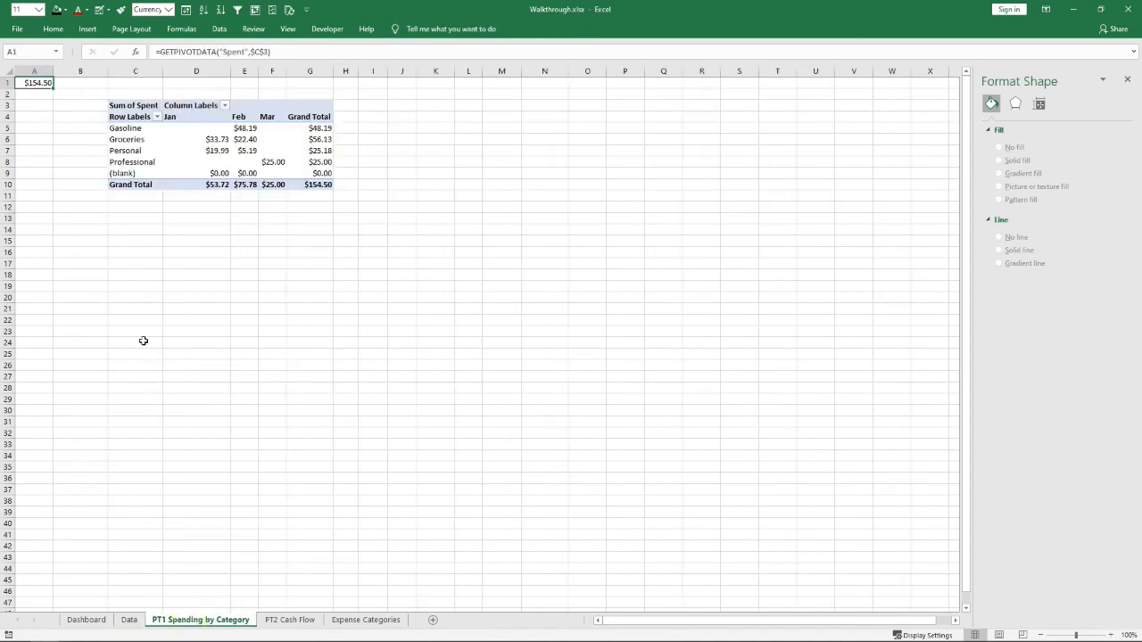
# Check the March value in the PT2 Cash Flow pivot table, glance at PT1 Spending by Category, and return to the Data sheet
pyautogui.click(286, 621)
pyautogui.click(156, 137)
pyautogui.click(156, 130)
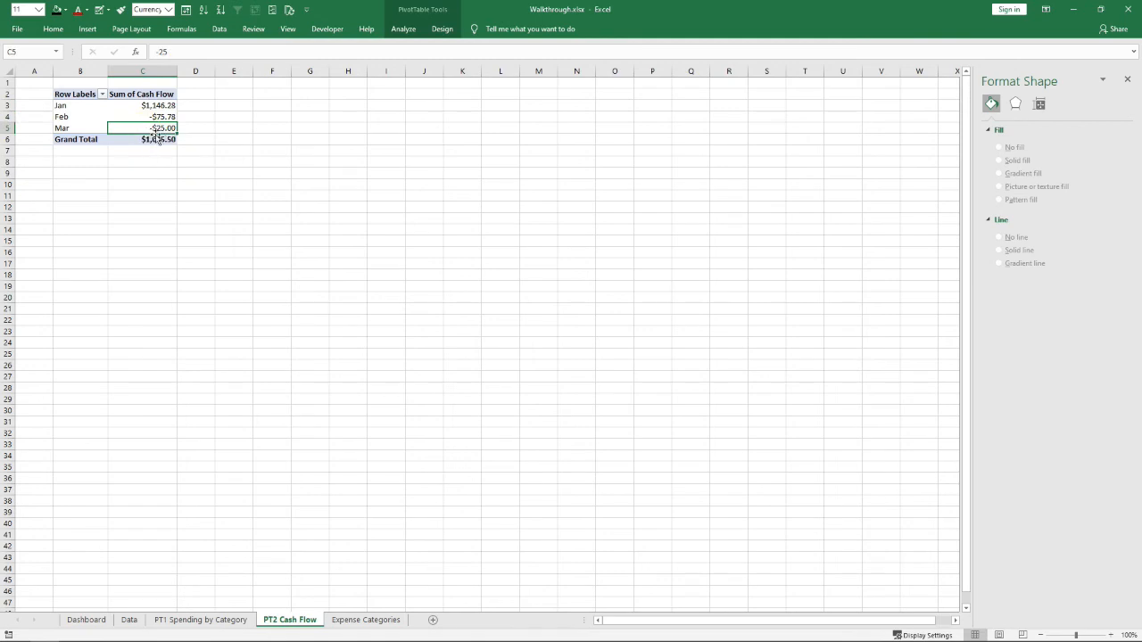
pyautogui.click(196, 622)
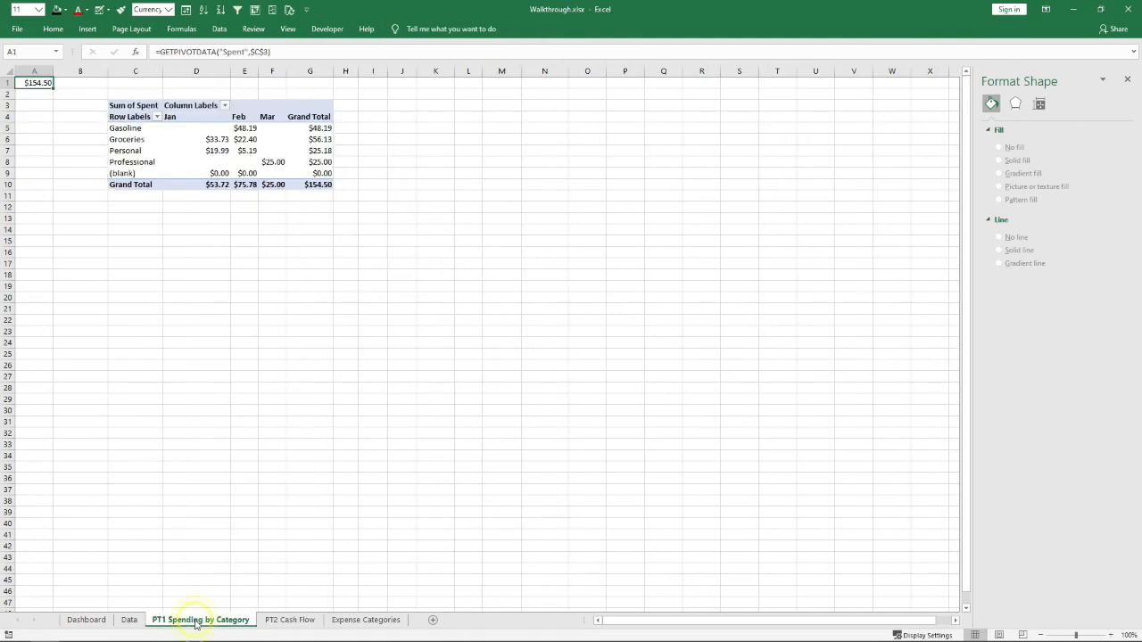
pyautogui.click(129, 620)
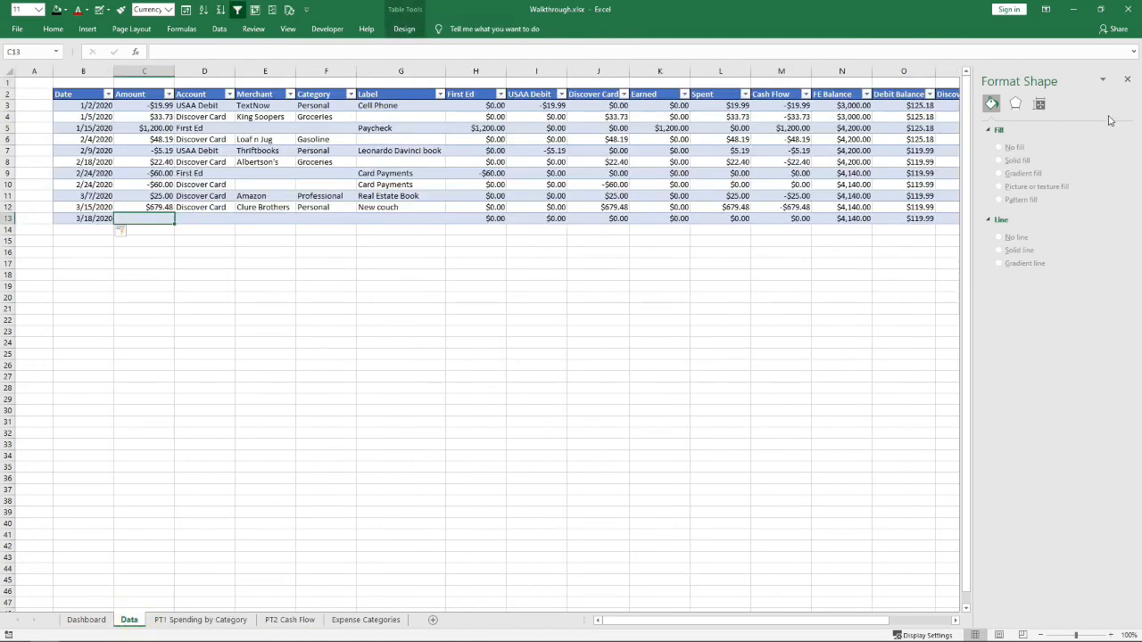
# Close the Format Shape pane and examine the Cash Flow values of the 3/15 and 3/7 transactions in the Data table
pyautogui.click(1127, 79)
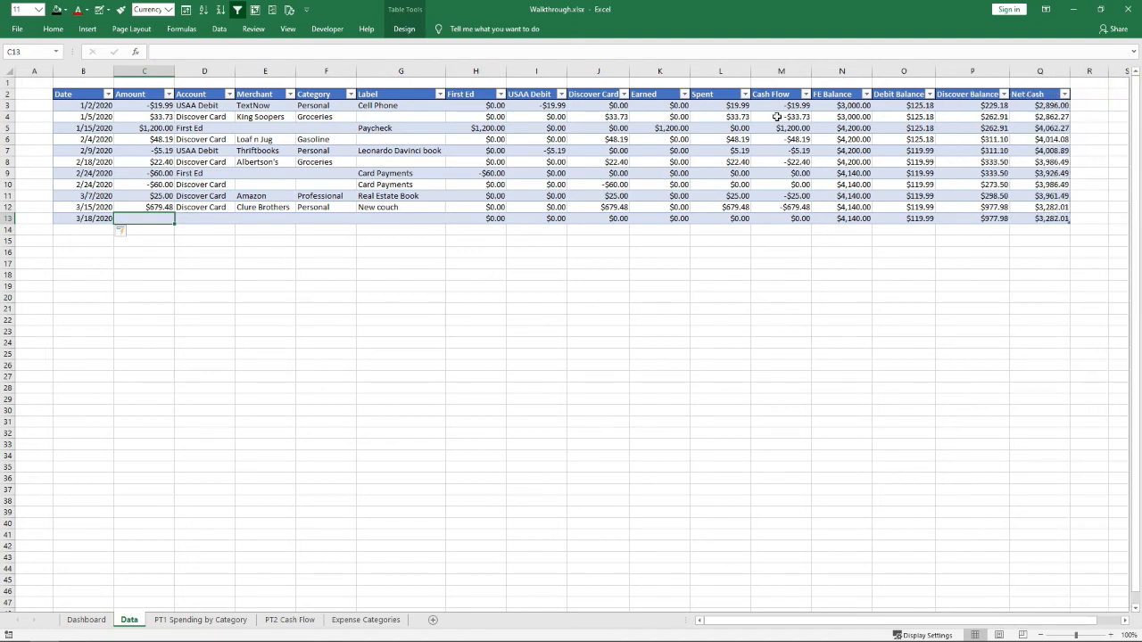
pyautogui.click(102, 207)
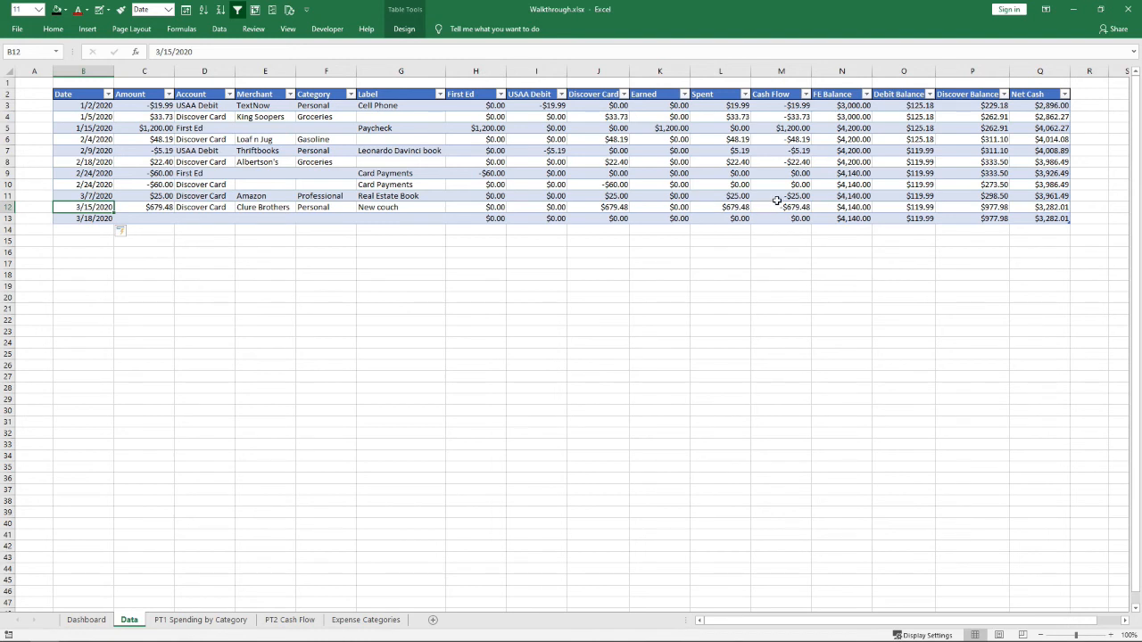
pyautogui.click(773, 207)
pyautogui.click(772, 195)
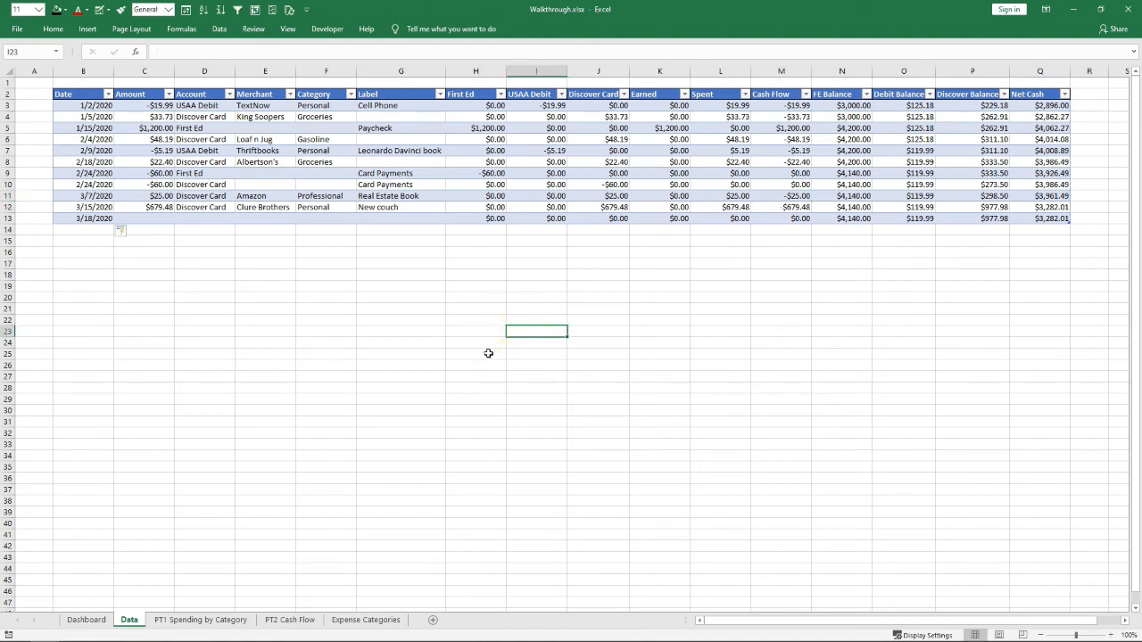
# Go to the PT2 Cash Flow sheet and refresh all data sources in the workbook
pyautogui.click(304, 622)
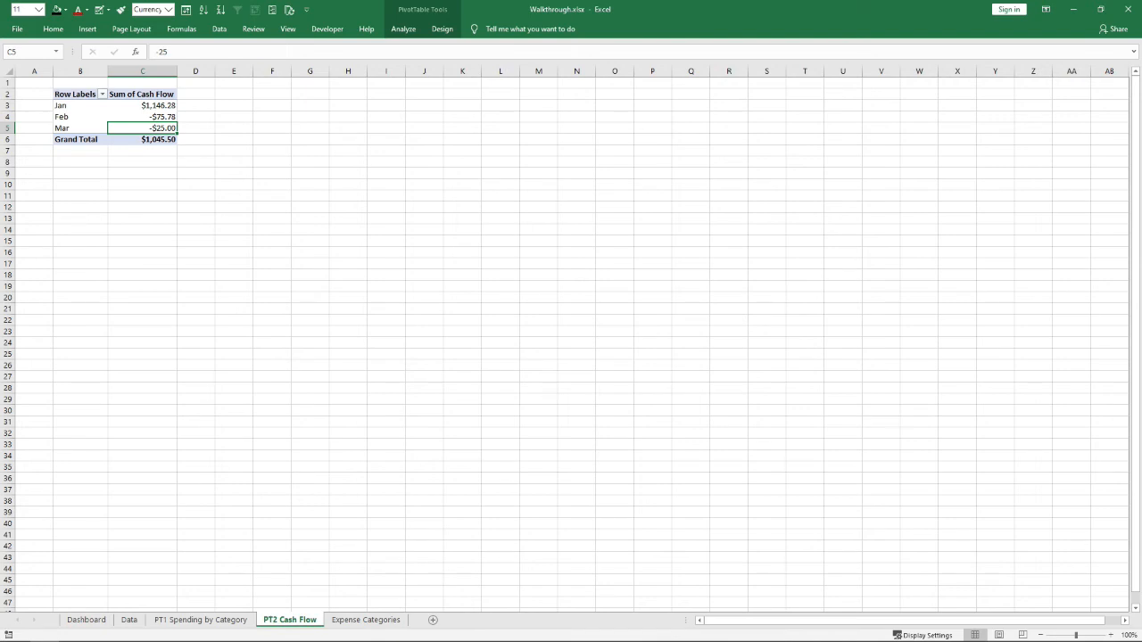
pyautogui.click(195, 264)
pyautogui.click(120, 299)
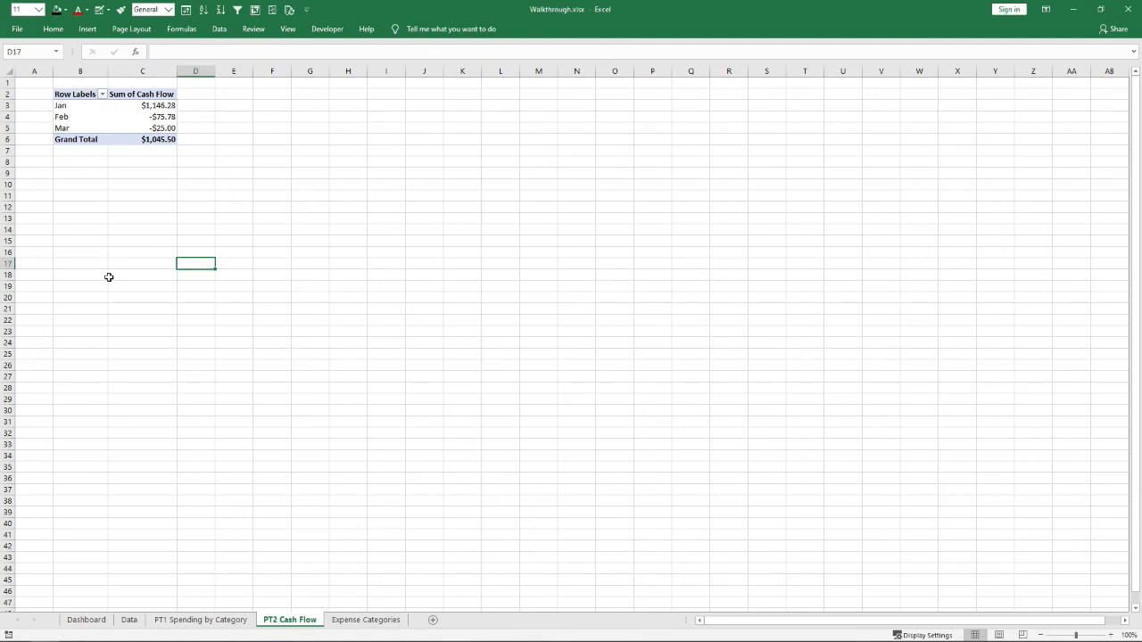
pyautogui.click(289, 10)
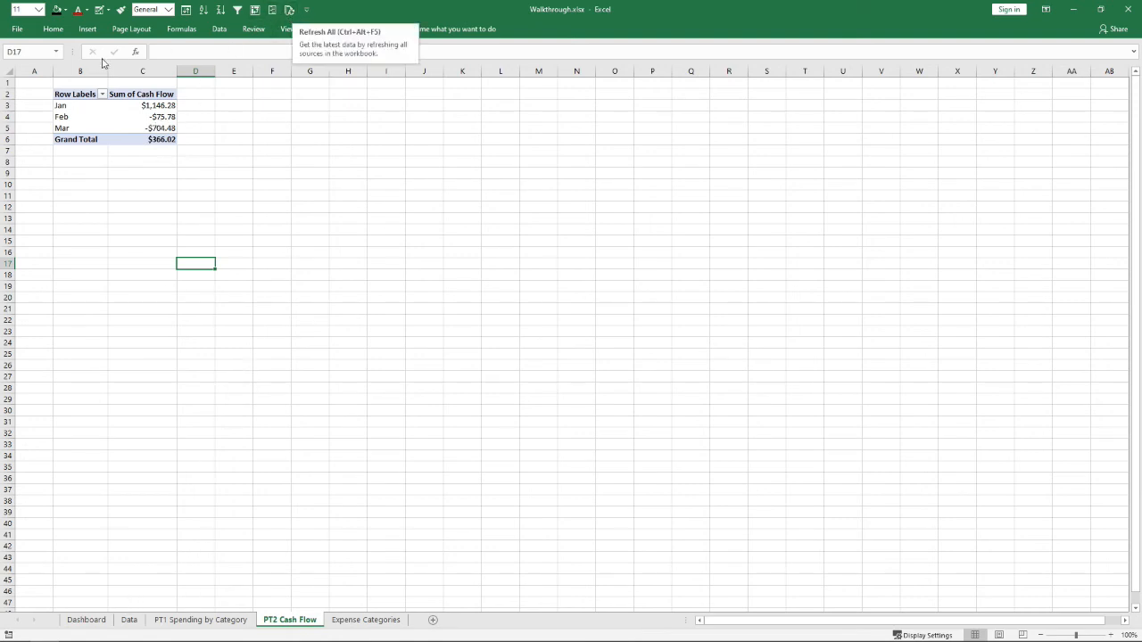
pyautogui.click(53, 28)
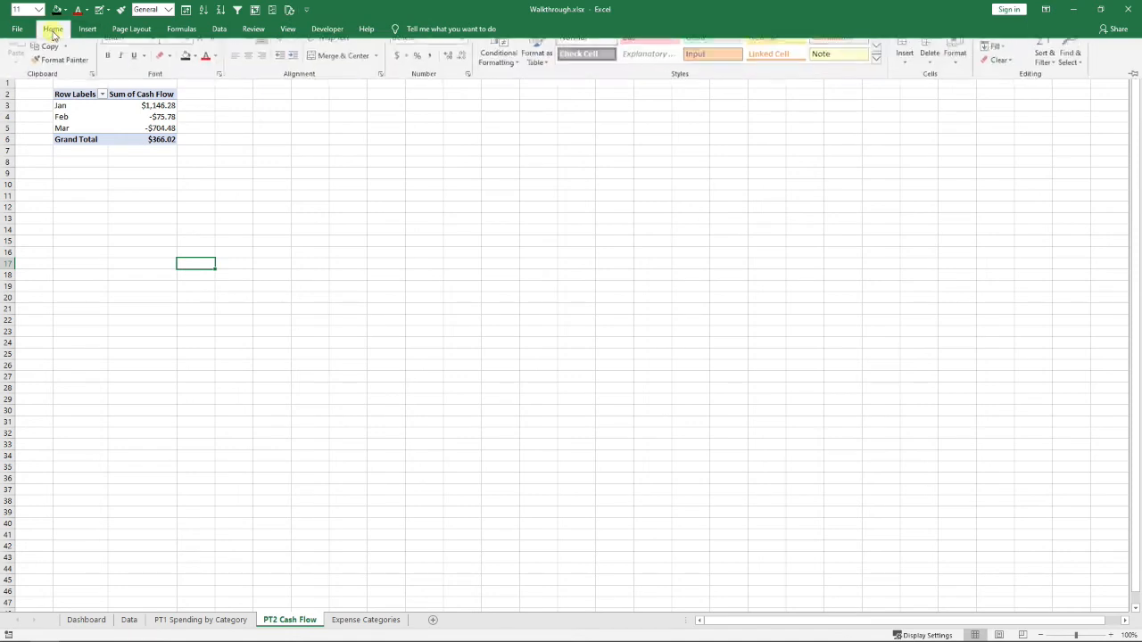
pyautogui.click(255, 29)
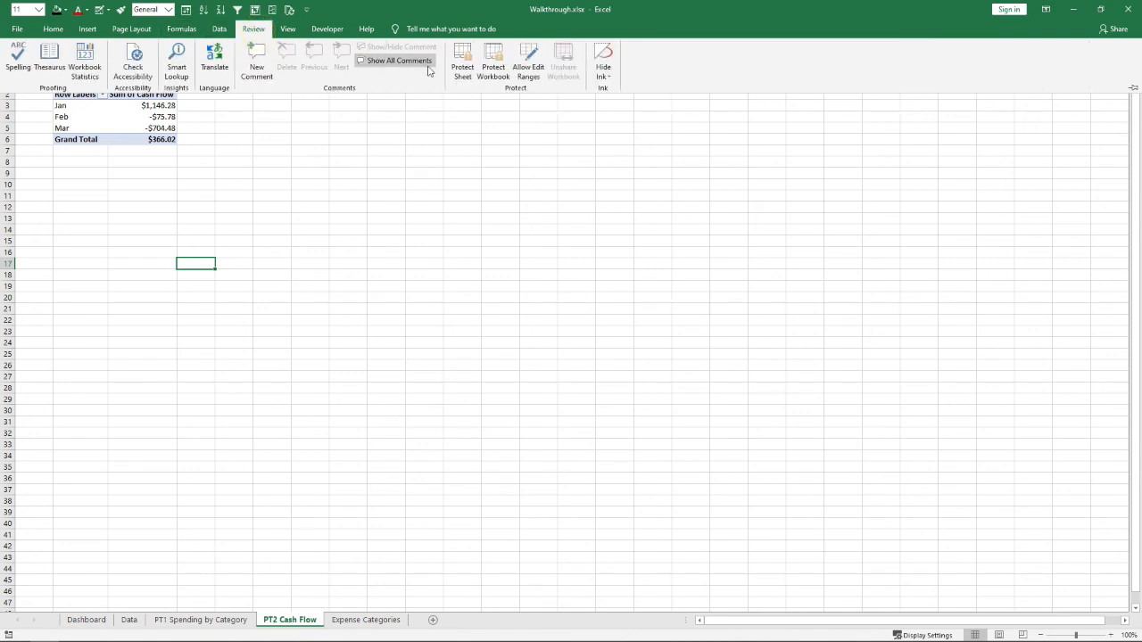
pyautogui.click(21, 29)
pyautogui.click(43, 33)
pyautogui.click(51, 31)
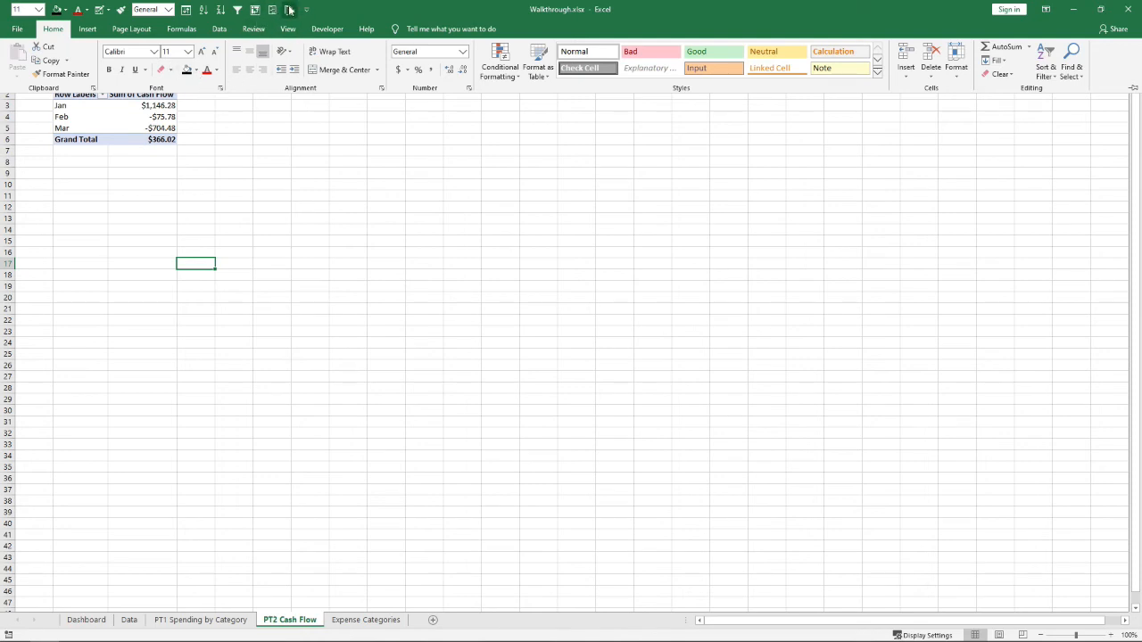
# Search the available commands for "ref" and look at the Refresh All options
pyautogui.click(415, 28)
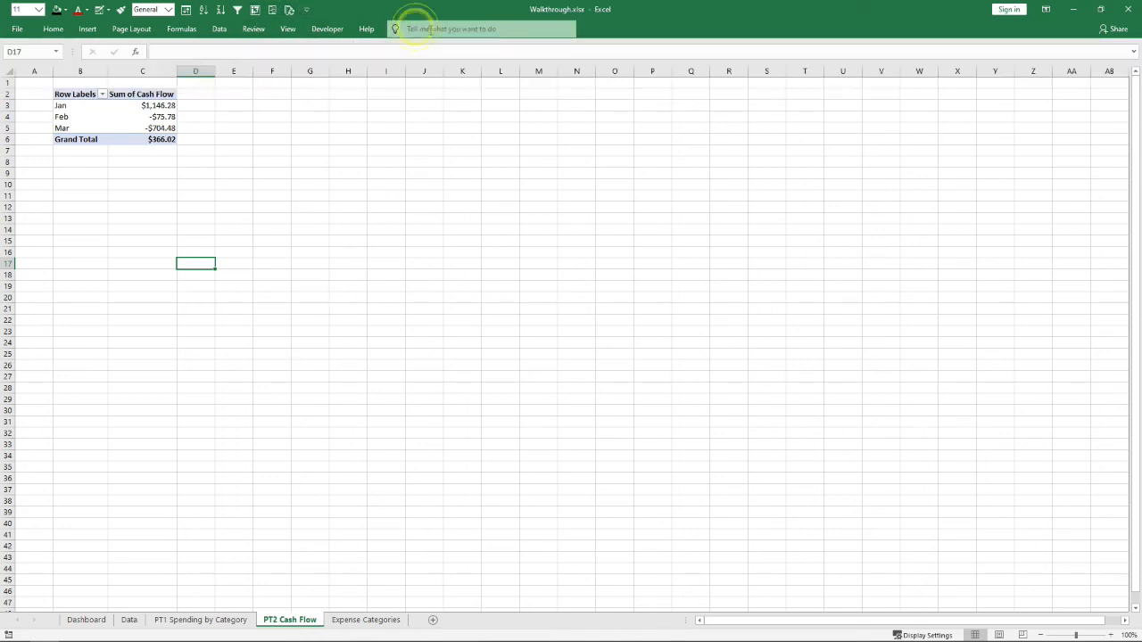
pyautogui.write('ref')
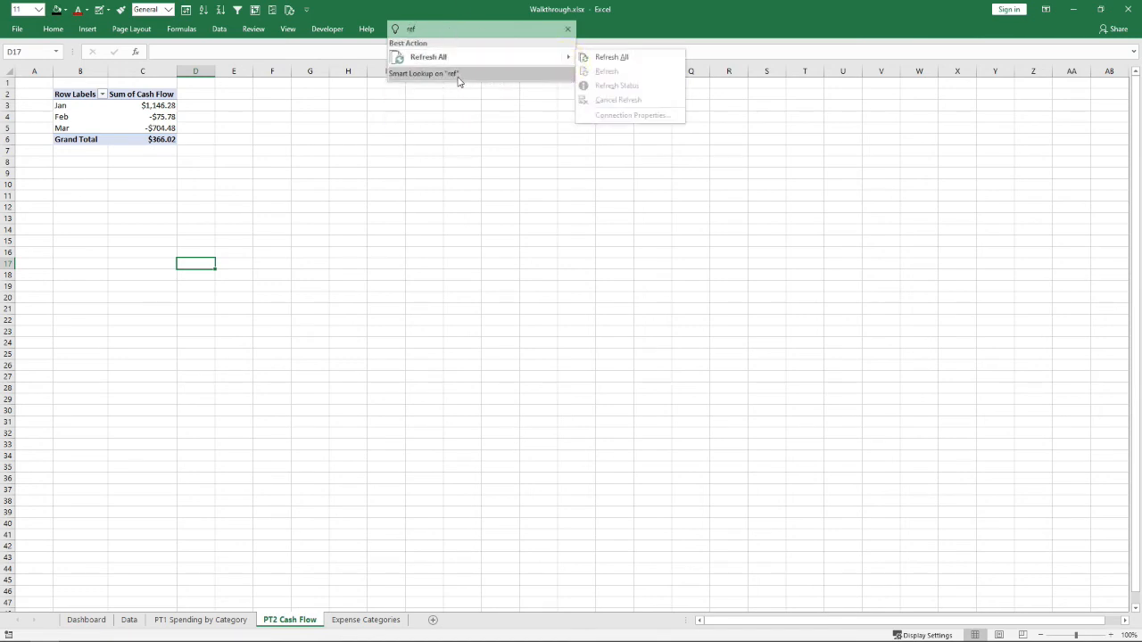
pyautogui.moveTo(565, 56)
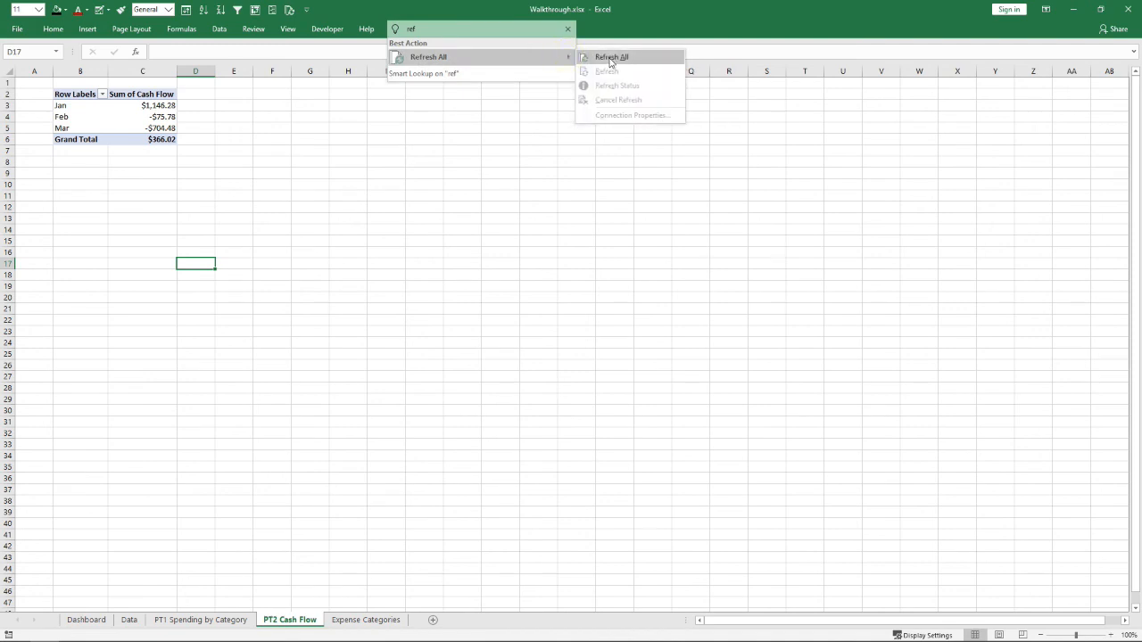
pyautogui.click(343, 168)
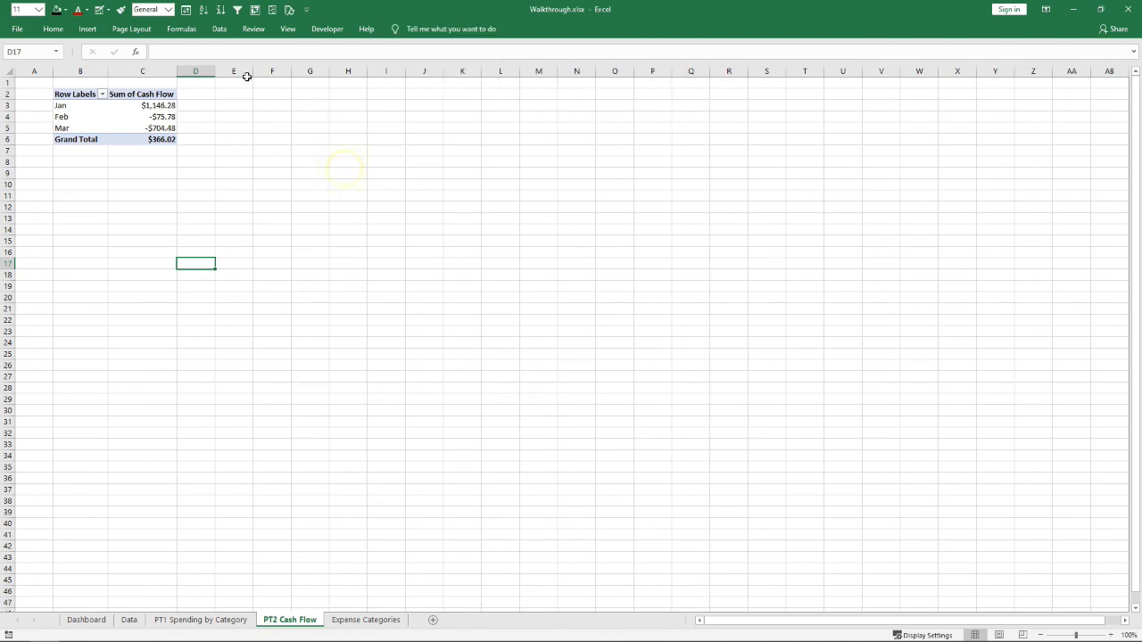
# Search the commands for "refr" and try to add Refresh All to the Quick Access Toolbar
pyautogui.click(429, 29)
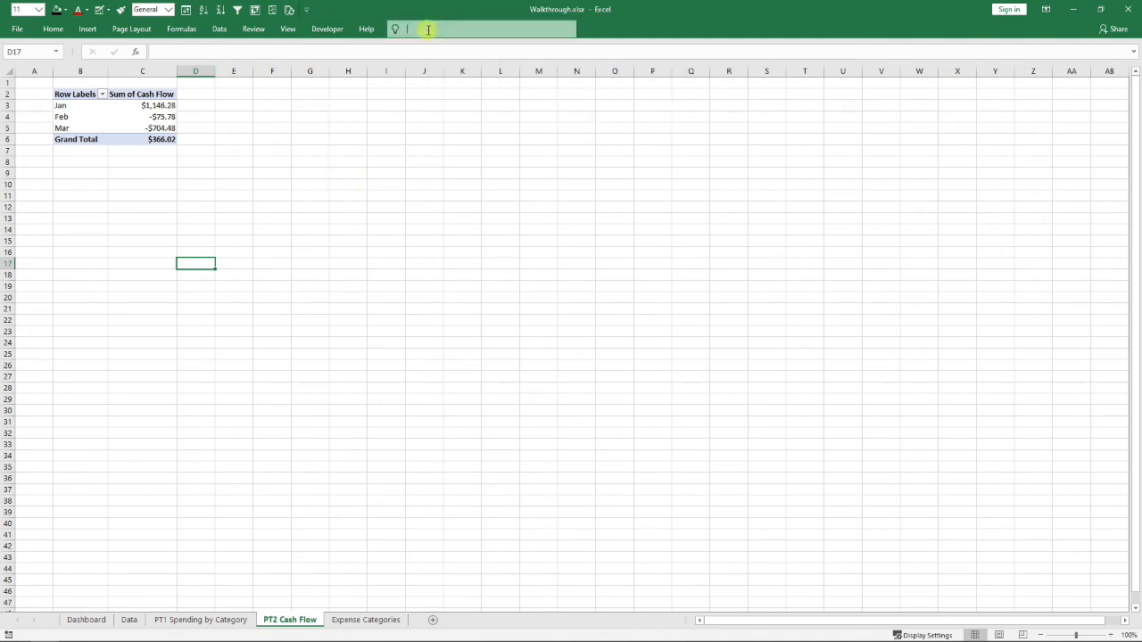
pyautogui.write('refer')
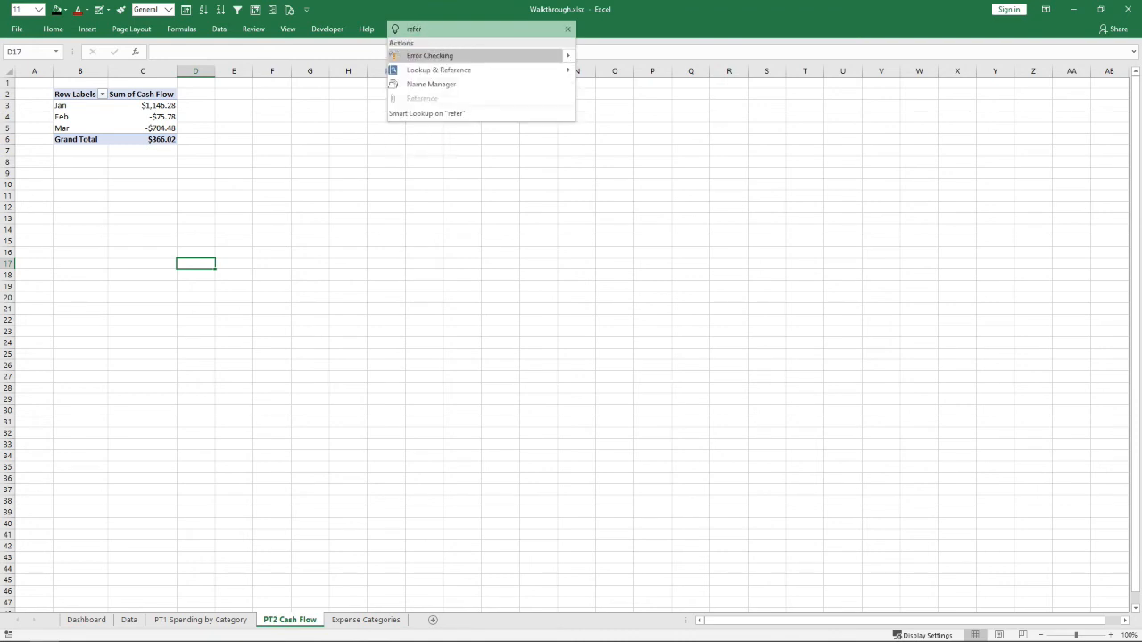
pyautogui.press('BackSpace')
pyautogui.press('BackSpace')
pyautogui.write('r')
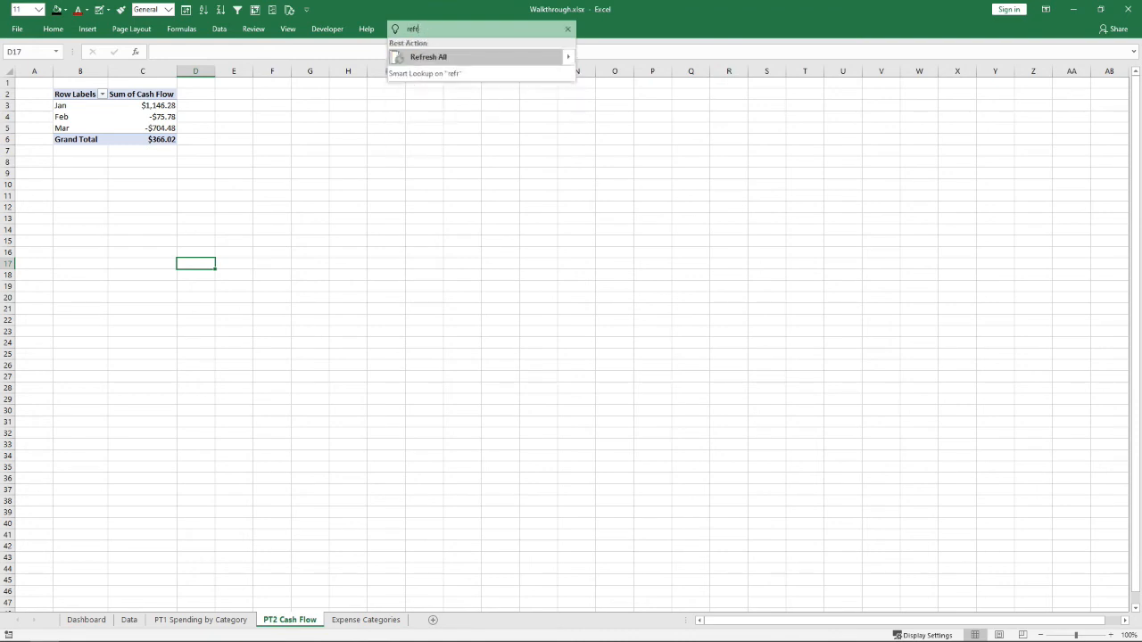
pyautogui.rightClick(422, 60)
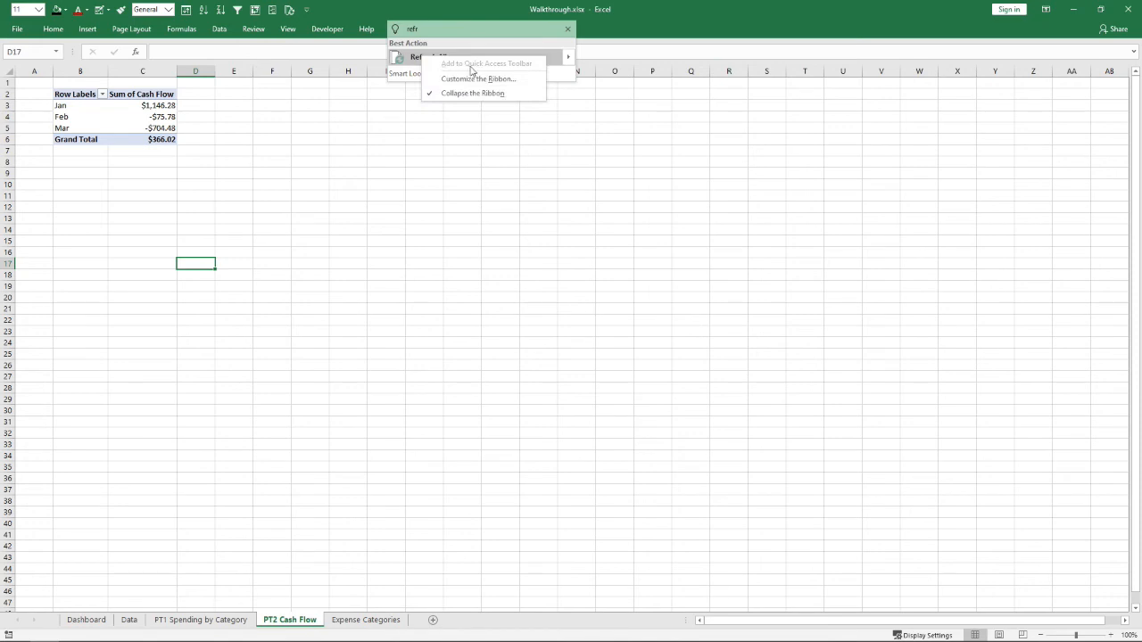
pyautogui.click(314, 155)
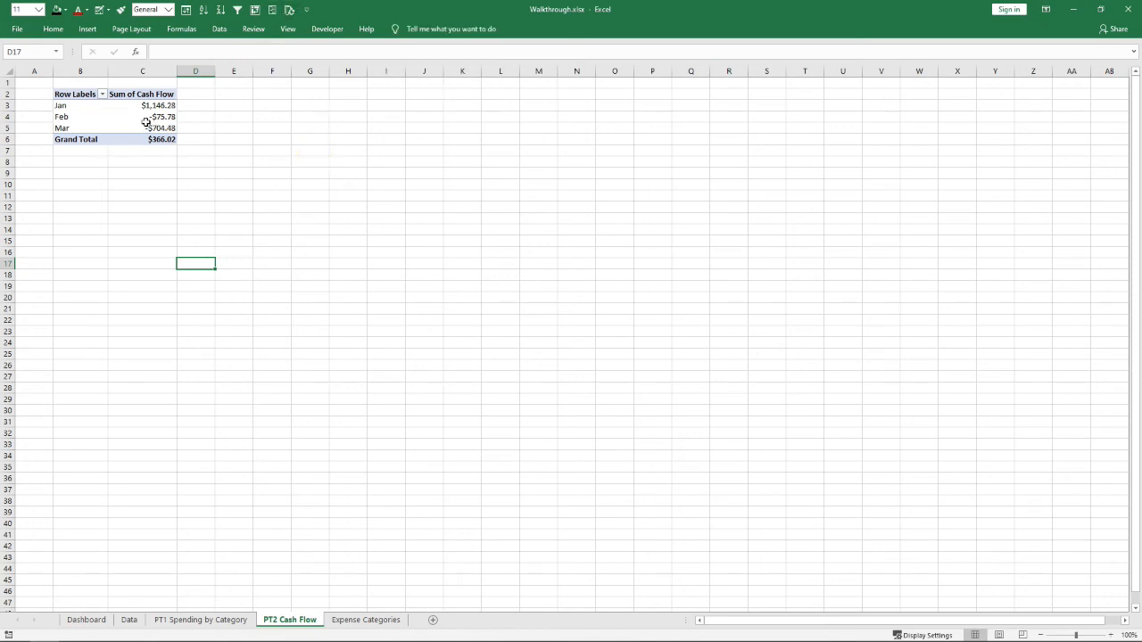
# Check the refreshed charts on the Dashboard, and delete the incomplete 3/18/2020 row from the Data sheet's table
pyautogui.click(86, 619)
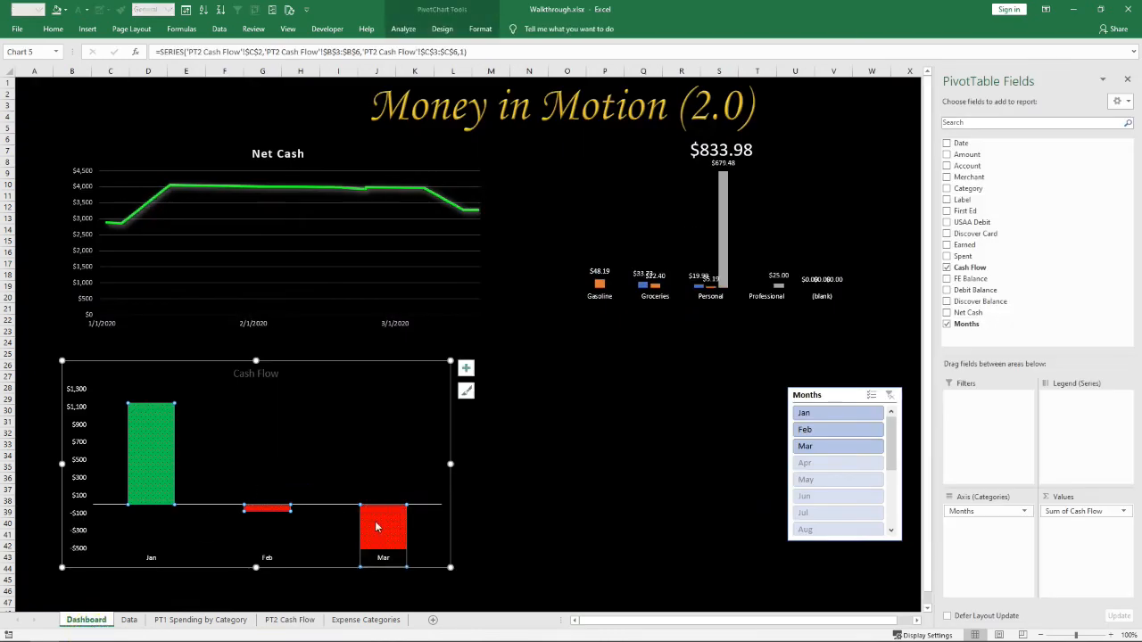
pyautogui.click(491, 434)
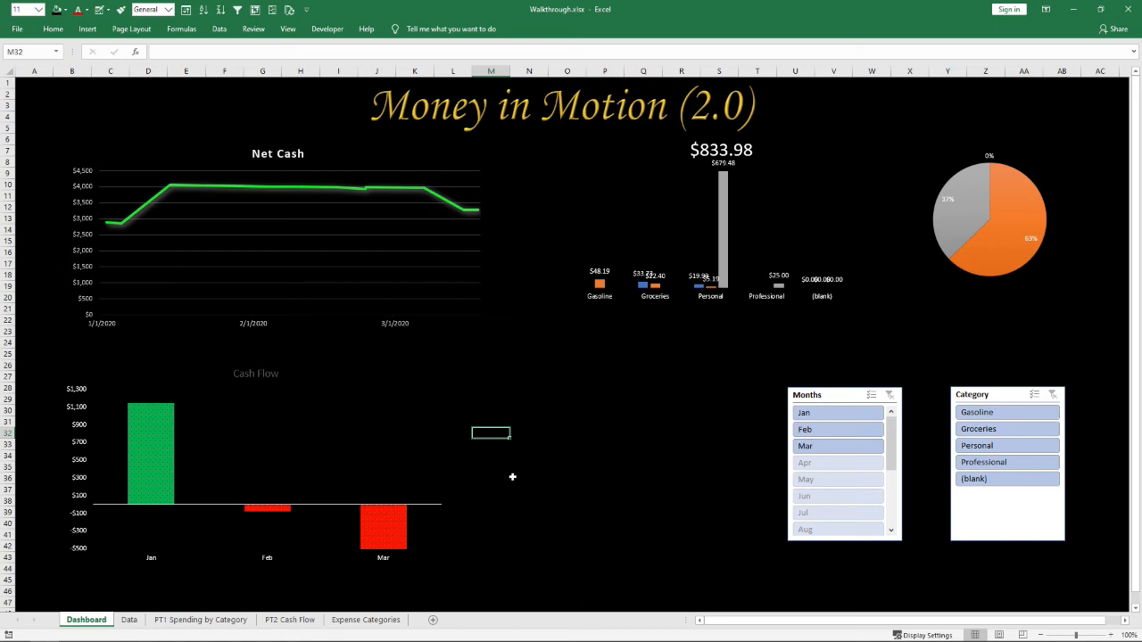
pyautogui.click(129, 619)
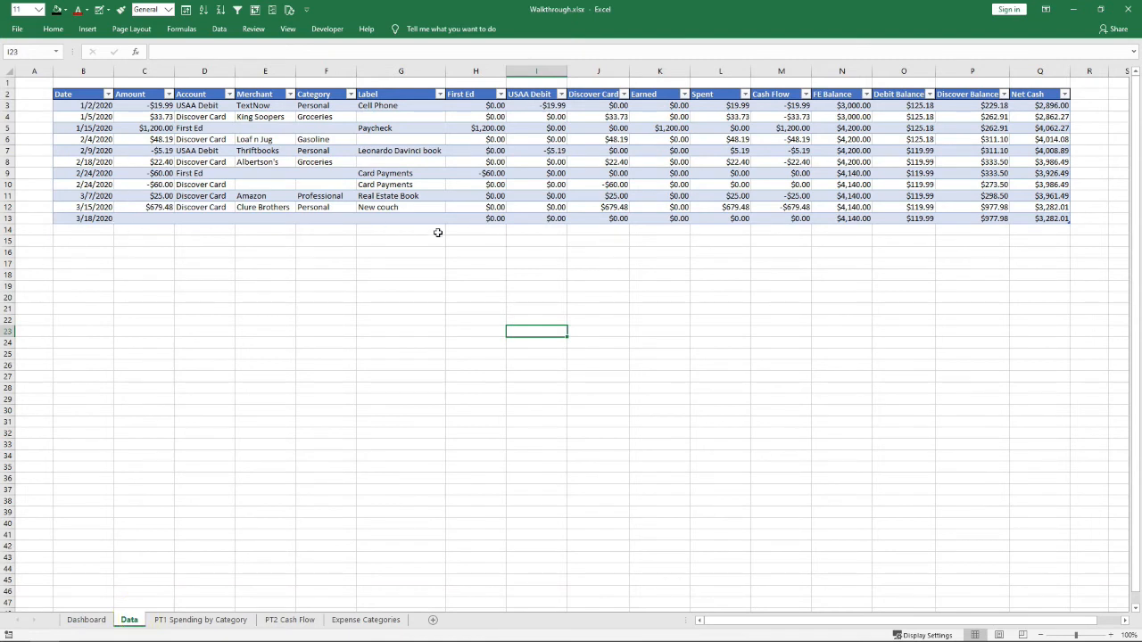
pyautogui.rightClick(8, 219)
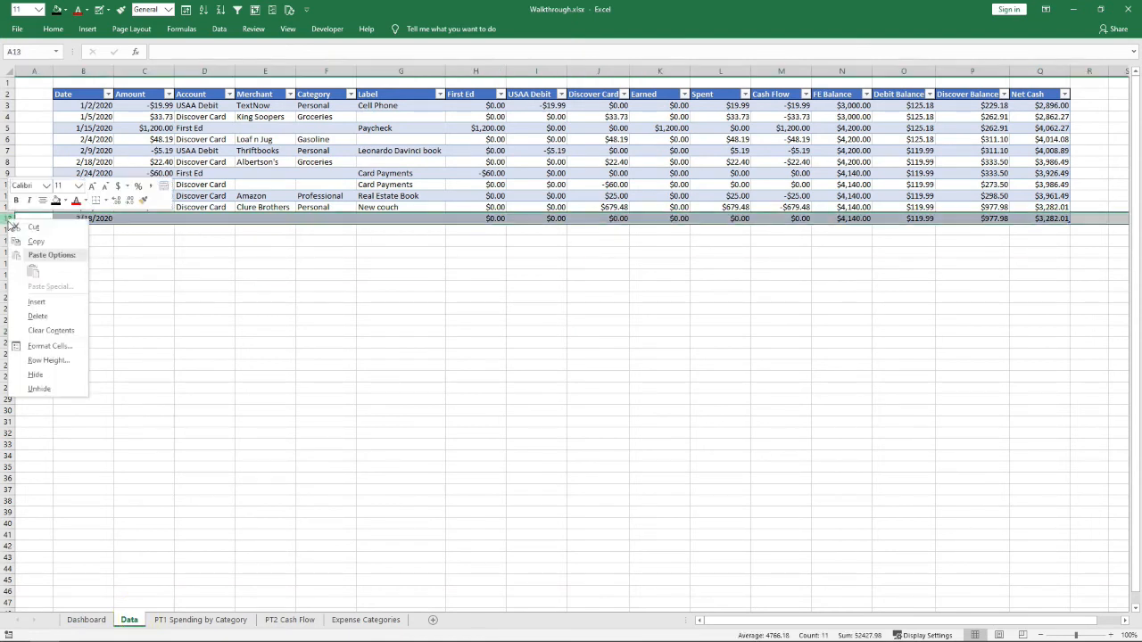
pyautogui.click(37, 316)
# Compare the 3/15/2020 New couch transaction in the Data table with the charts on the Dashboard
pyautogui.moveTo(87, 207); pyautogui.dragTo(1062, 209)
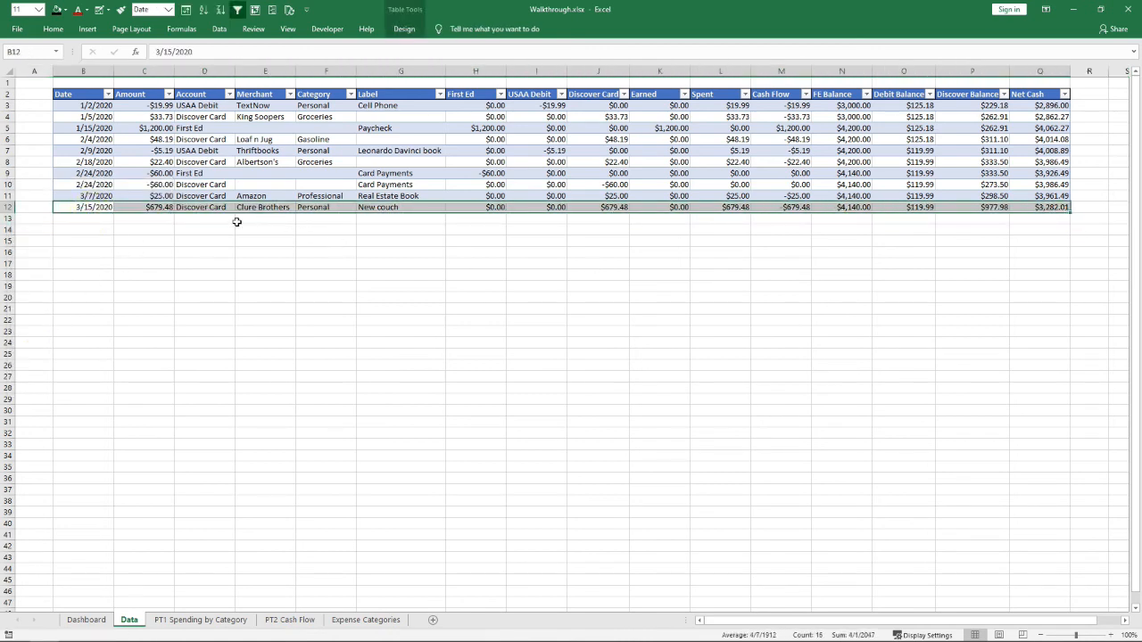
pyautogui.click(199, 248)
pyautogui.click(71, 620)
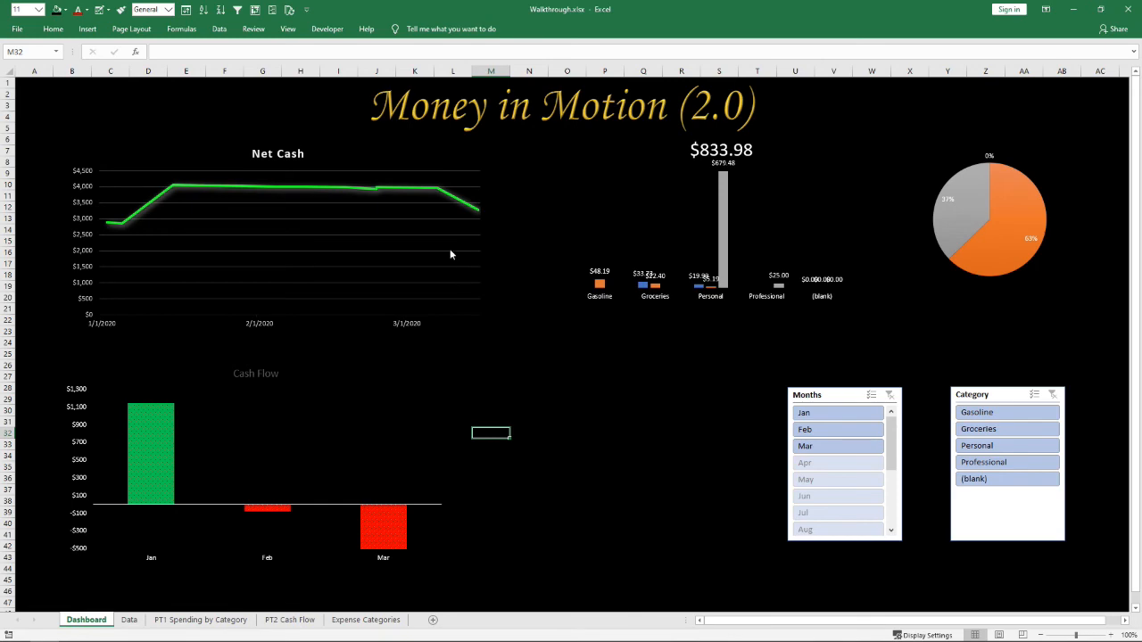
pyautogui.click(129, 620)
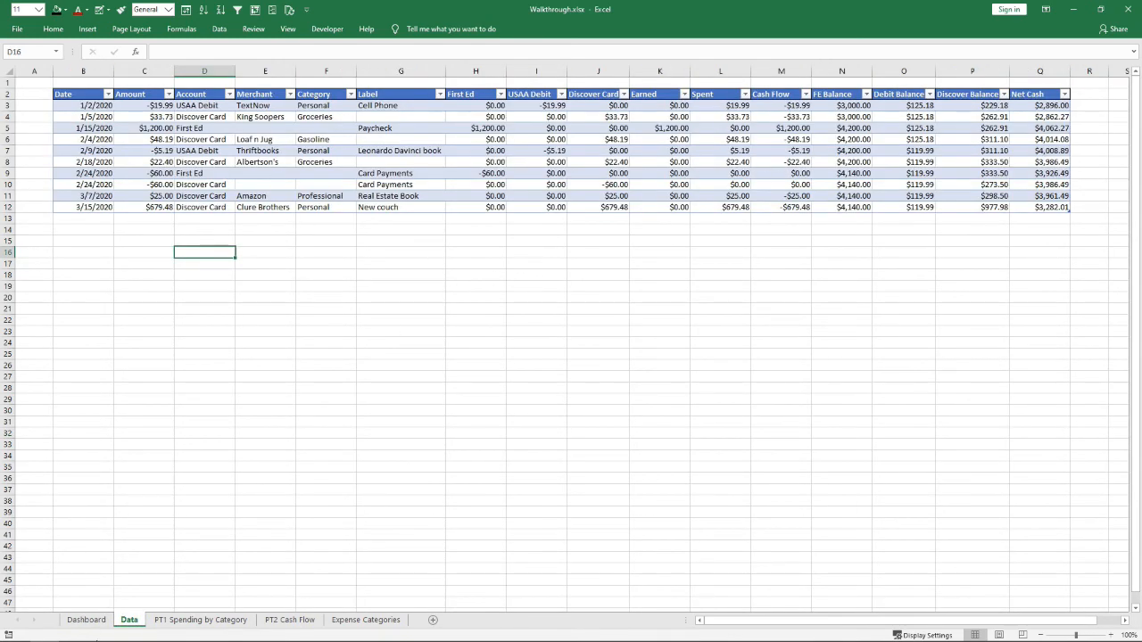
pyautogui.click(84, 620)
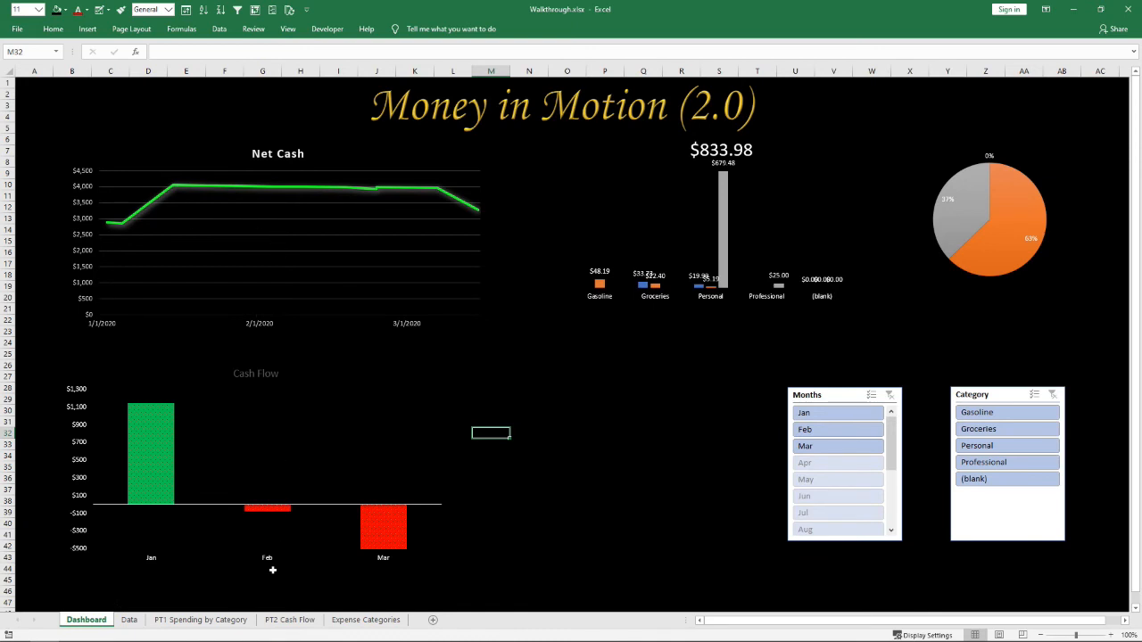
# Examine the PT1 Spending by Category pivot table and look back at its source table on the Data sheet
pyautogui.click(225, 619)
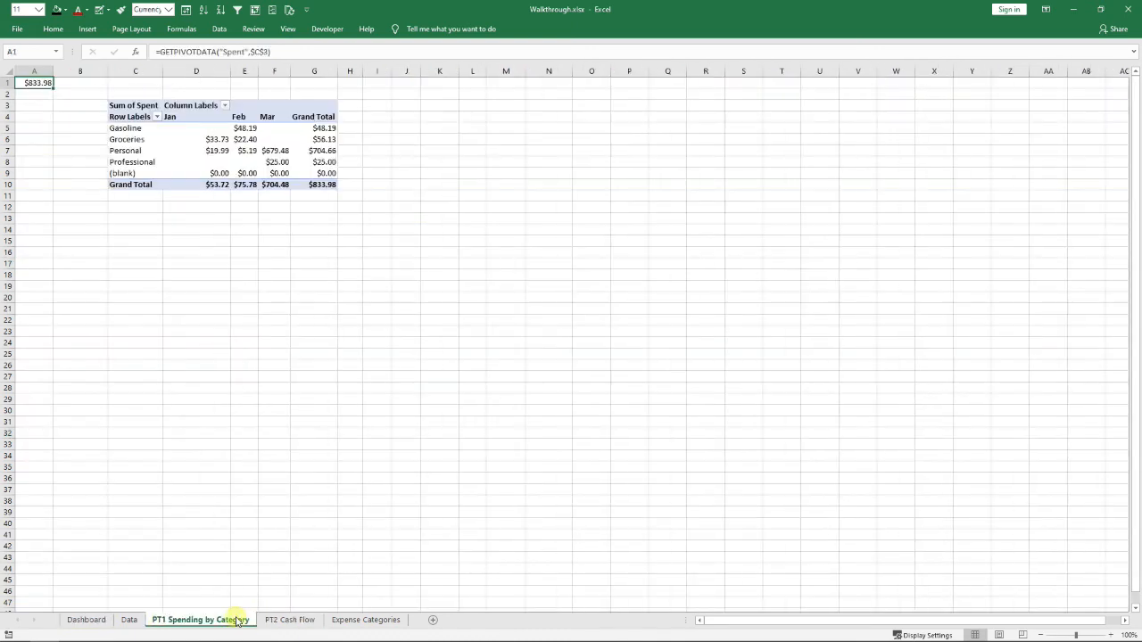
pyautogui.click(236, 156)
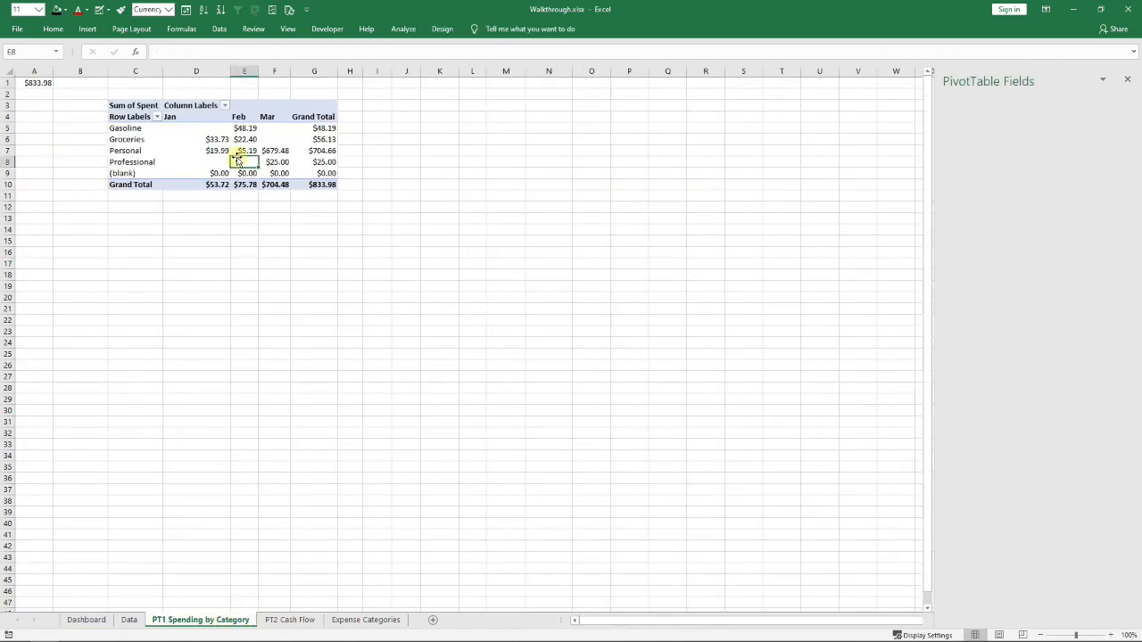
pyautogui.click(143, 476)
pyautogui.click(131, 620)
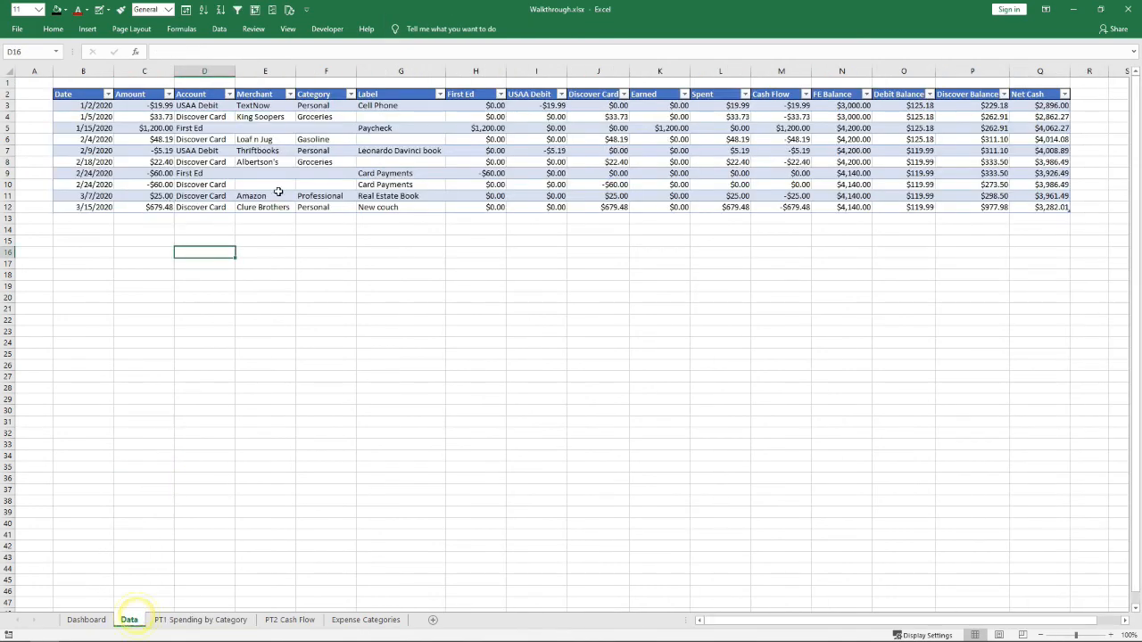
# Refresh the pivot table on the PT1 Spending by Category sheet
pyautogui.click(199, 619)
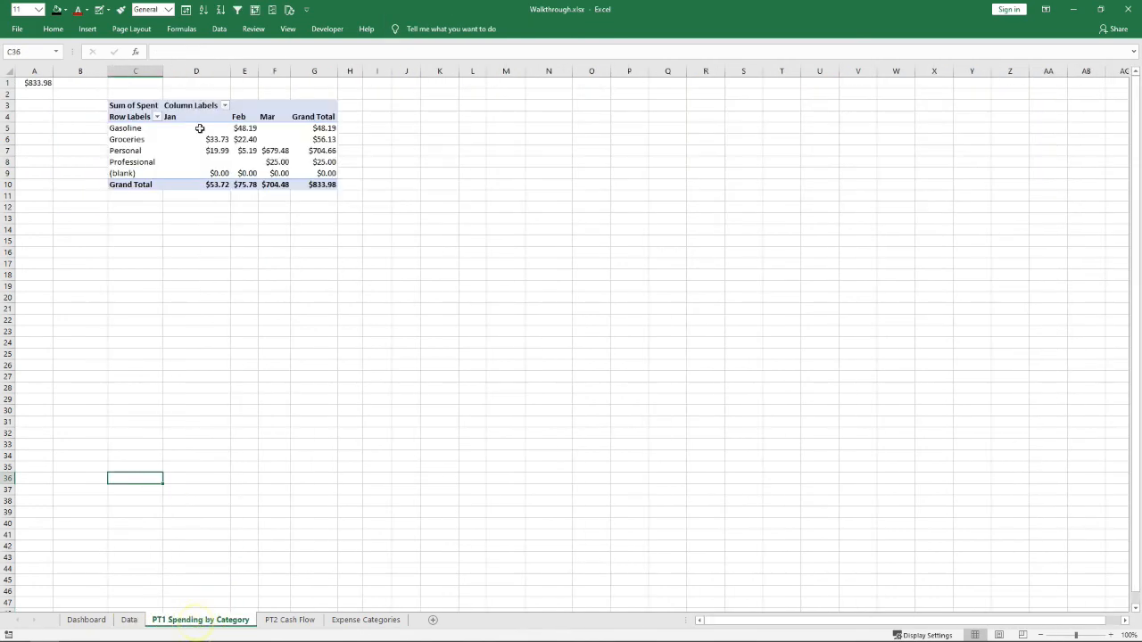
pyautogui.click(194, 150)
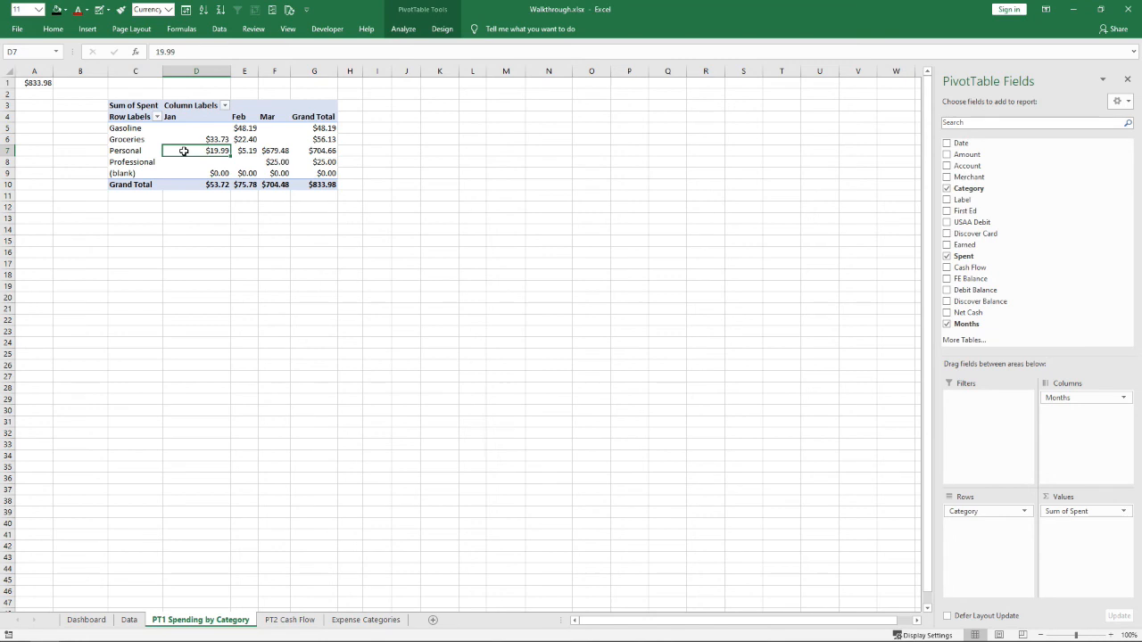
pyautogui.rightClick(184, 151)
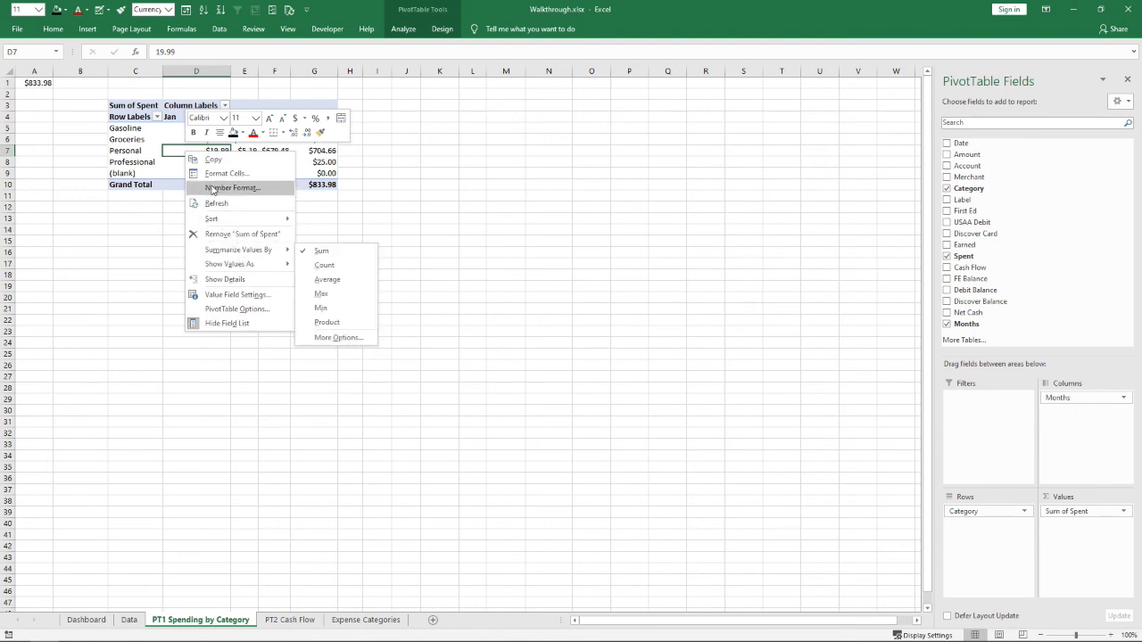
pyautogui.click(139, 237)
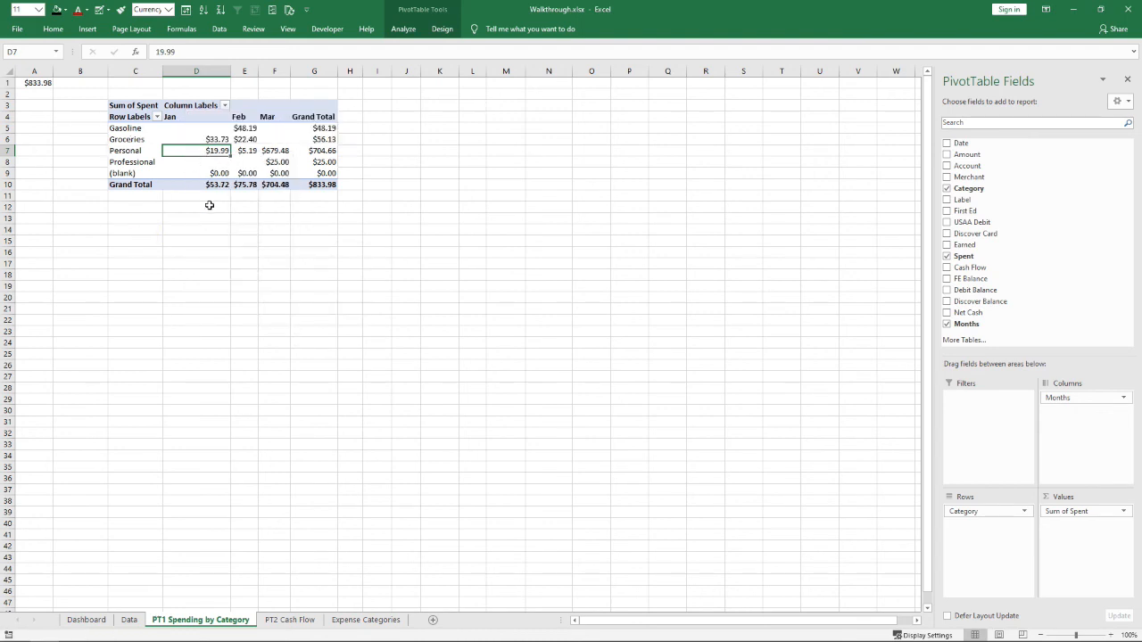
pyautogui.rightClick(186, 151)
pyautogui.click(229, 205)
# On the Dashboard, open the axis options for the Cash Flow chart's vertical axis, close the PivotTable field list, and select the minimum bound
pyautogui.click(284, 620)
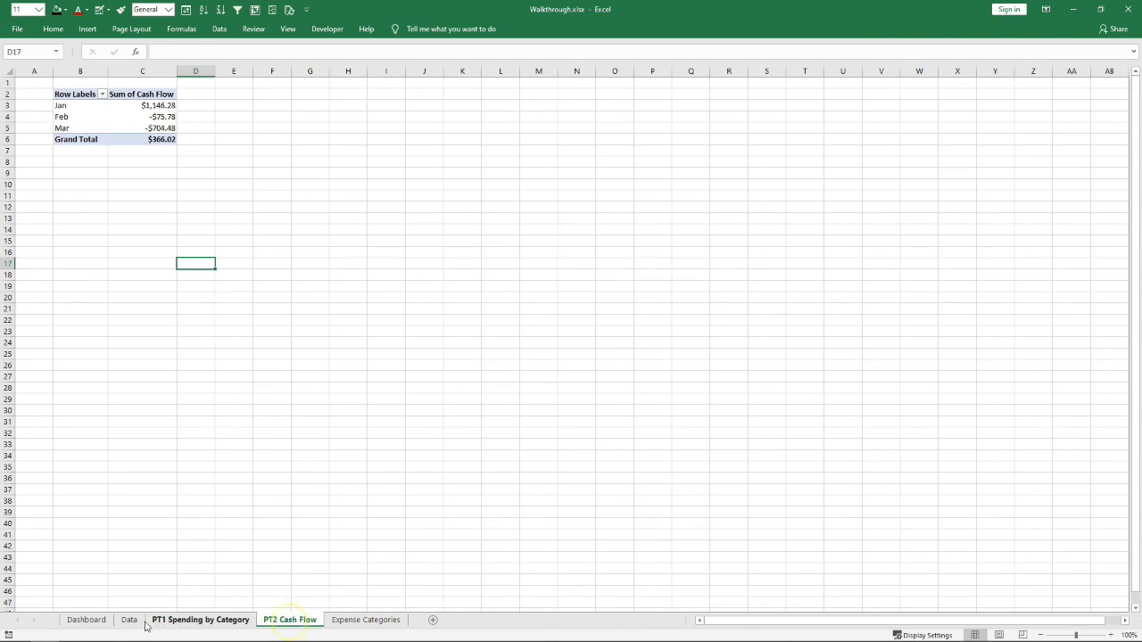
pyautogui.click(89, 619)
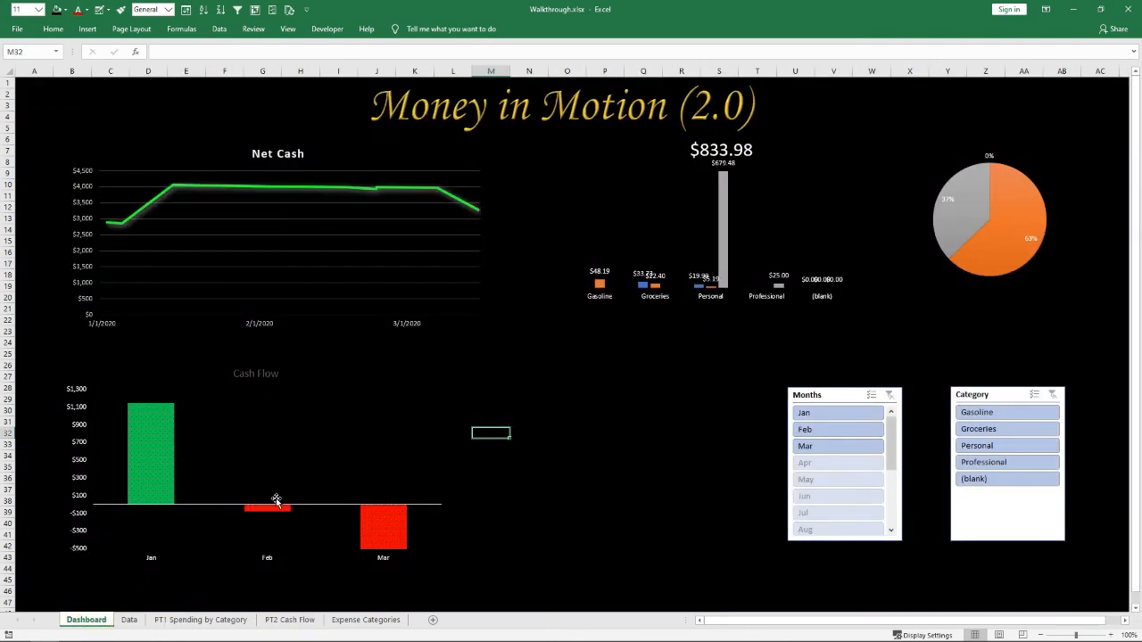
pyautogui.click(306, 449)
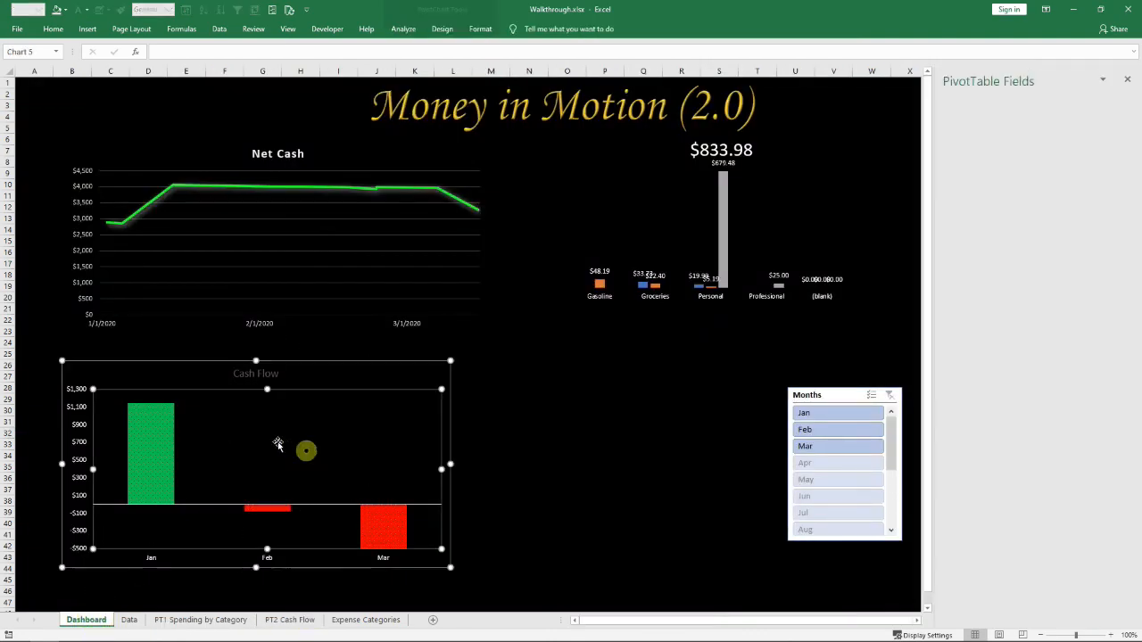
pyautogui.rightClick(88, 517)
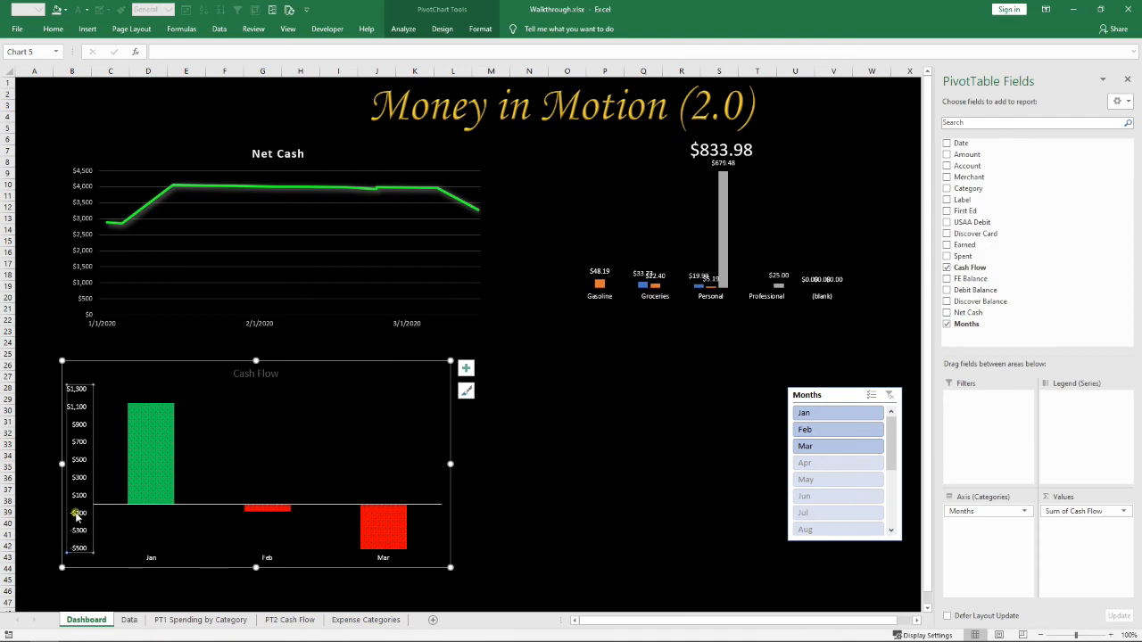
pyautogui.click(120, 616)
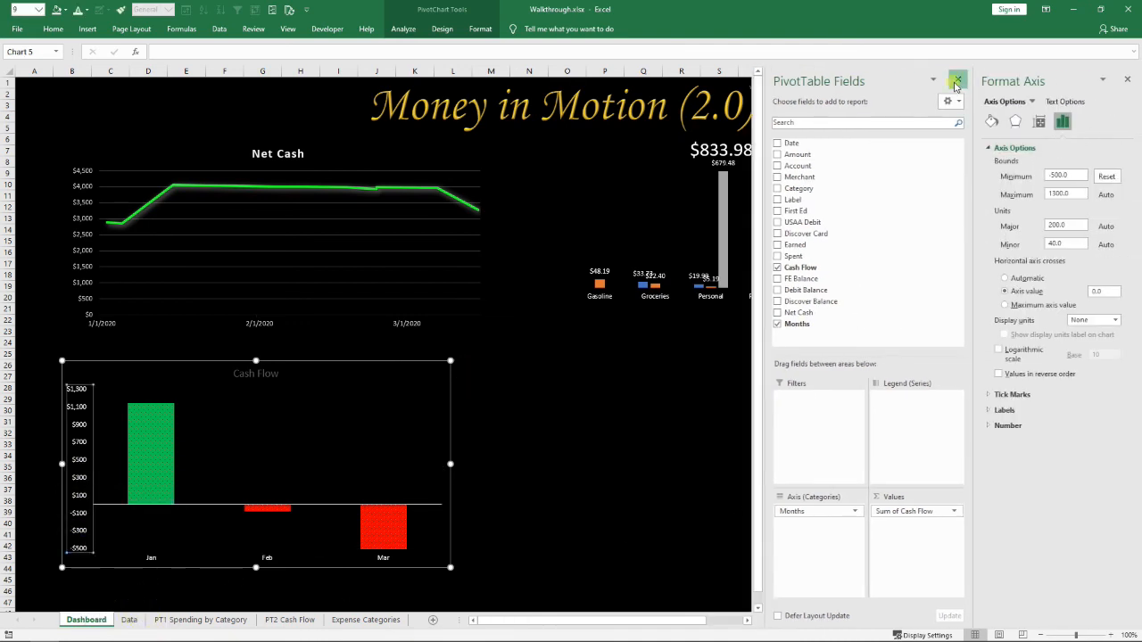
pyautogui.click(959, 81)
pyautogui.doubleClick(1069, 176)
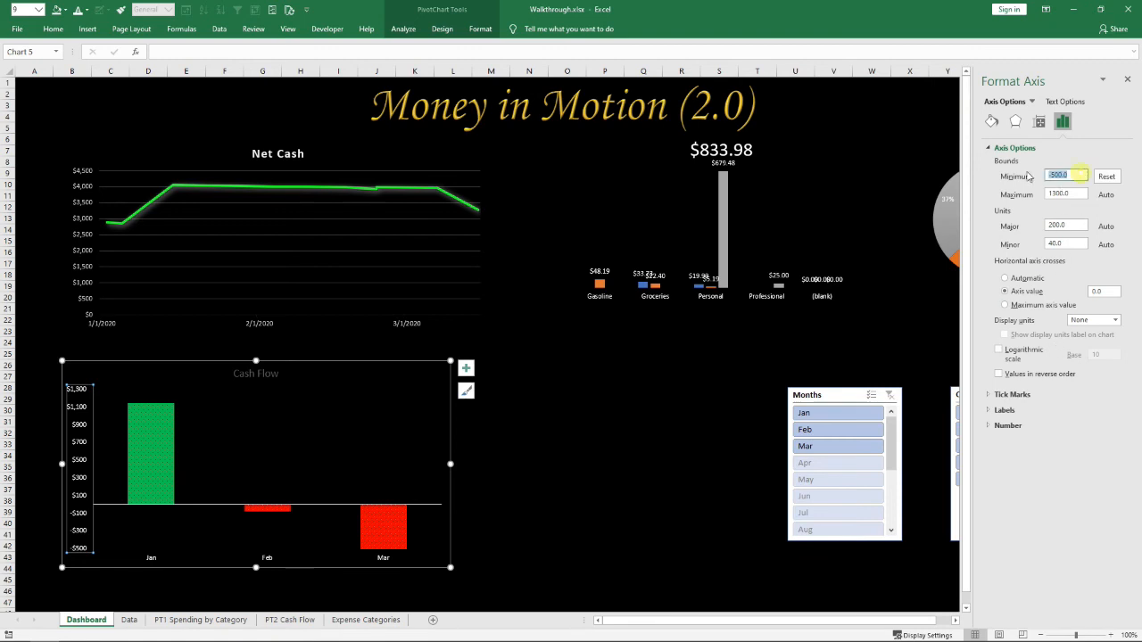
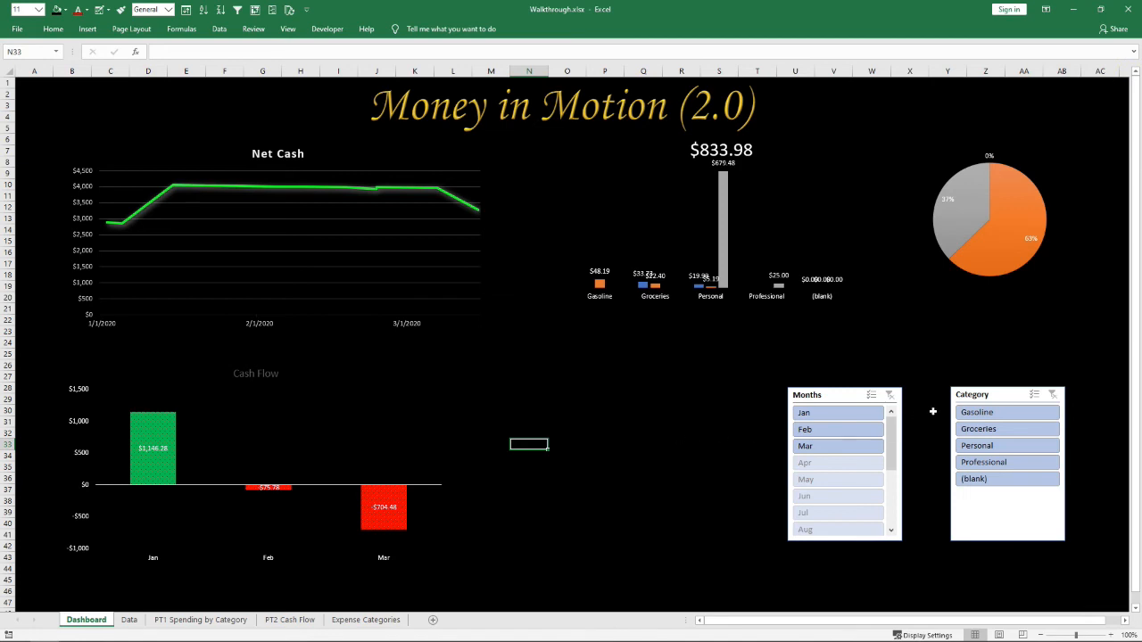
# Move the Category and Months slicers further right on the Dashboard with a narrower gap between them, and select both
pyautogui.moveTo(985, 396); pyautogui.dragTo(1001, 396)
pyautogui.moveTo(846, 395); pyautogui.dragTo(894, 393)
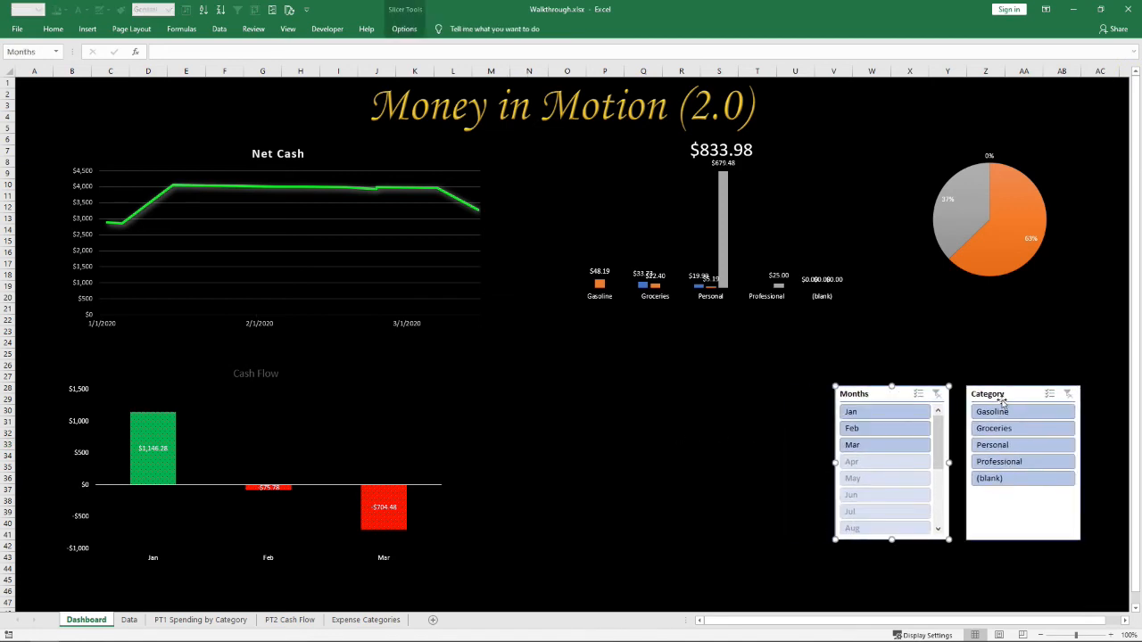
pyautogui.keyDown('ctrl'); pyautogui.click(993, 397); pyautogui.keyUp('ctrl')
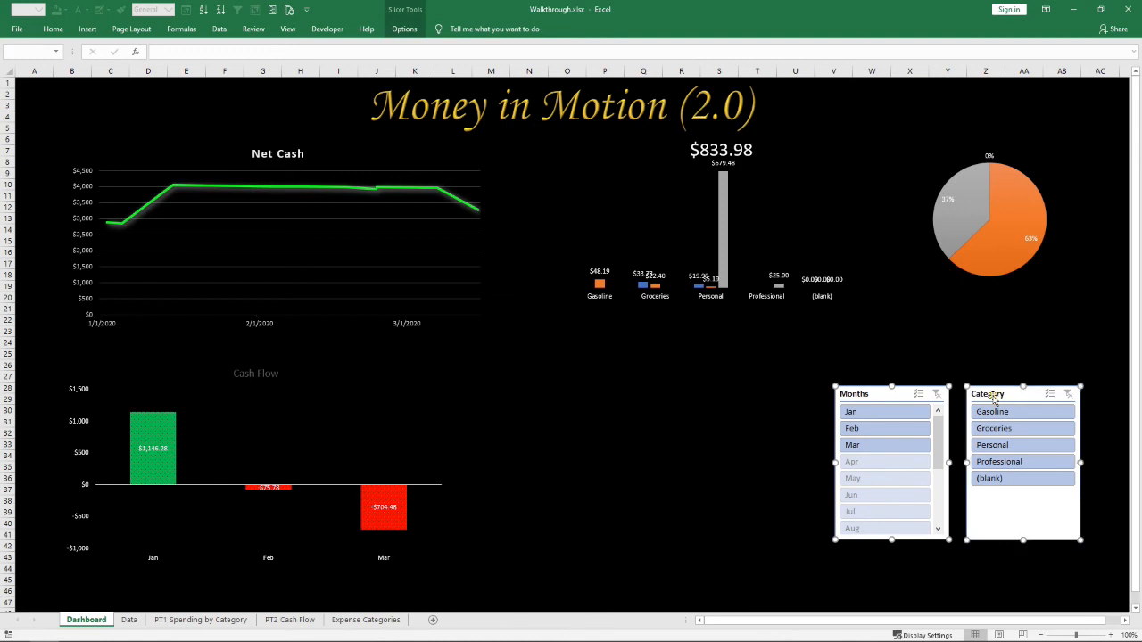
pyautogui.click(49, 28)
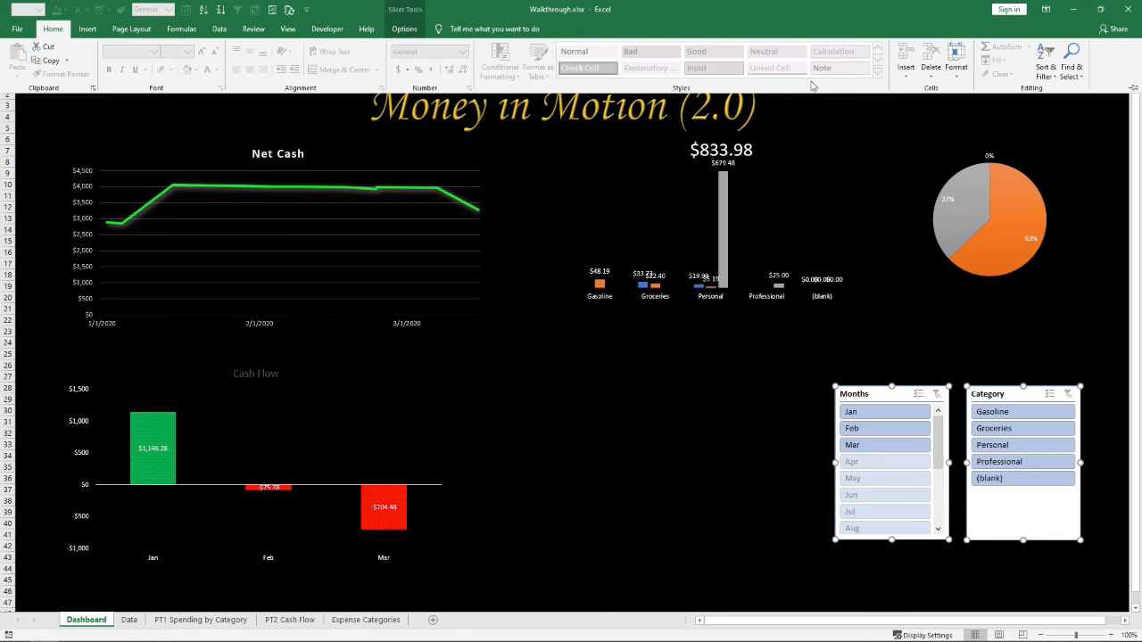
pyautogui.click(132, 29)
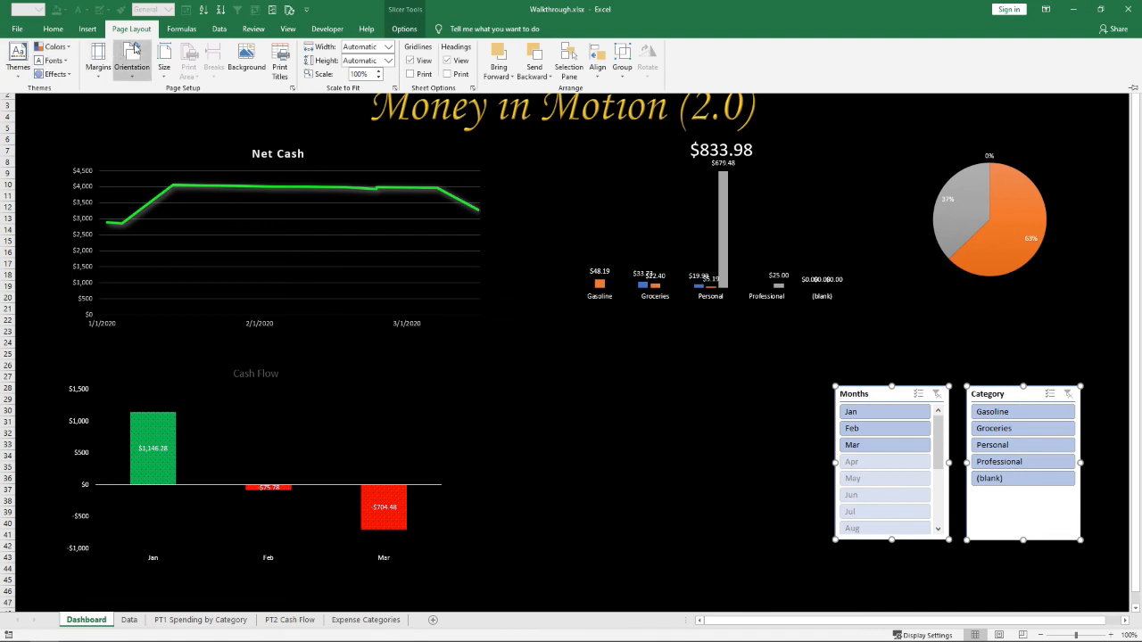
pyautogui.click(181, 28)
pyautogui.click(252, 32)
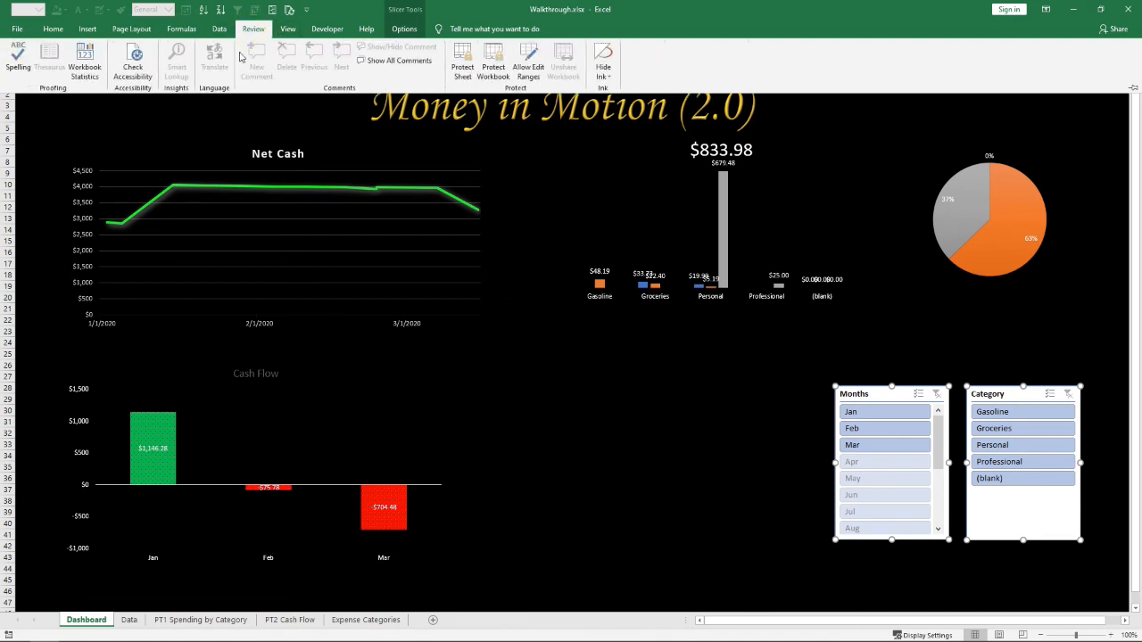
pyautogui.click(289, 32)
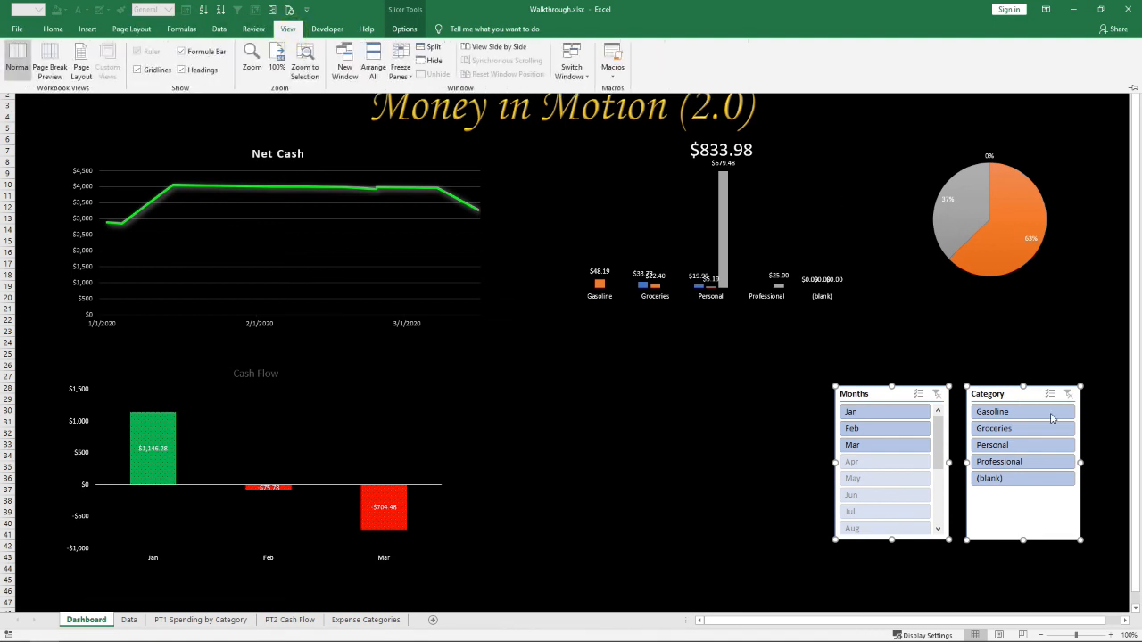
pyautogui.click(53, 29)
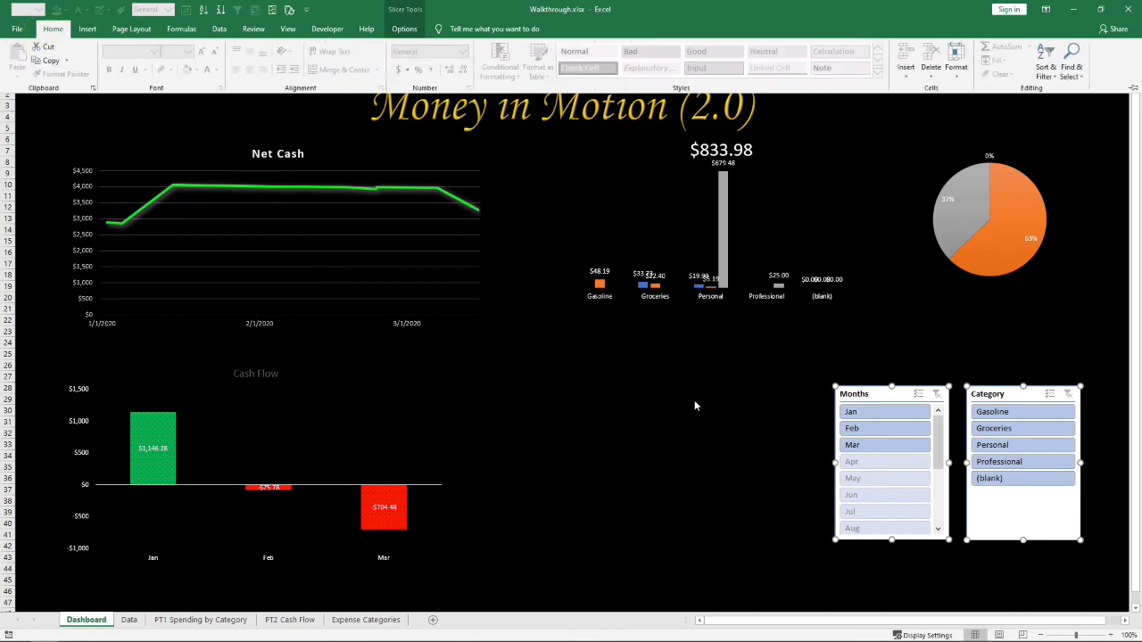
pyautogui.click(874, 390)
pyautogui.click(869, 392)
pyautogui.click(793, 401)
pyautogui.click(858, 395)
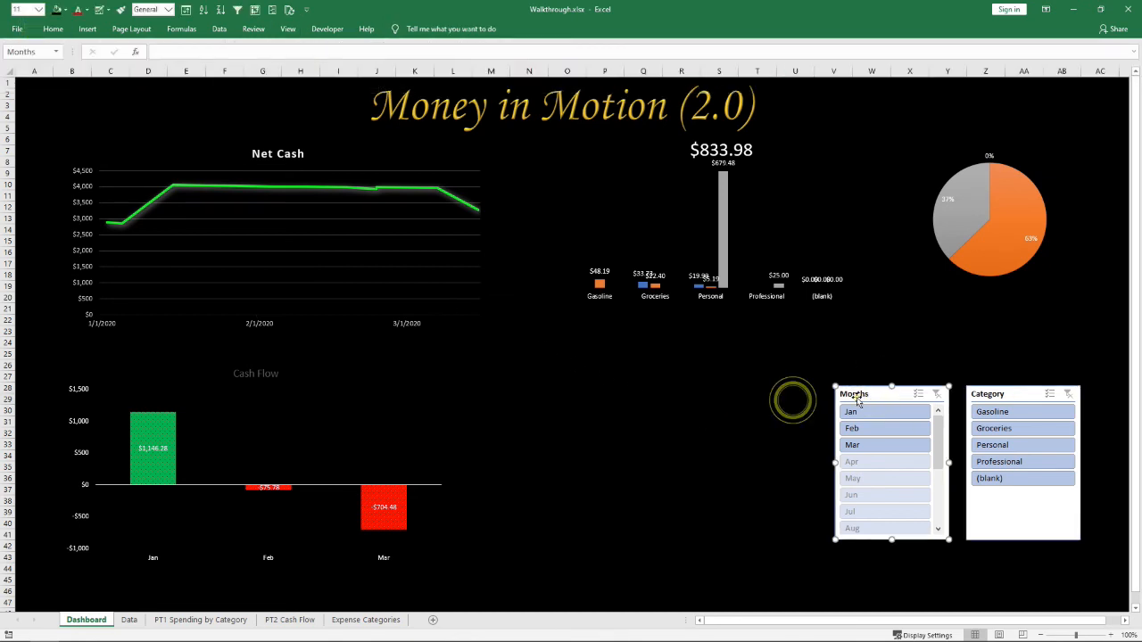
pyautogui.click(87, 29)
pyautogui.click(53, 29)
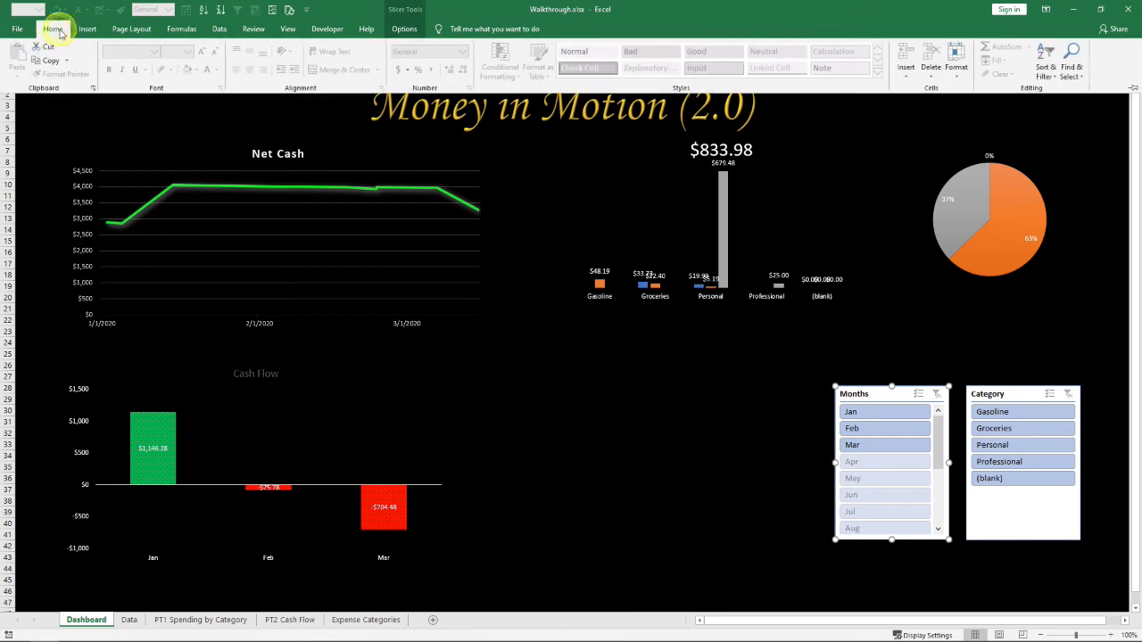
pyautogui.click(768, 402)
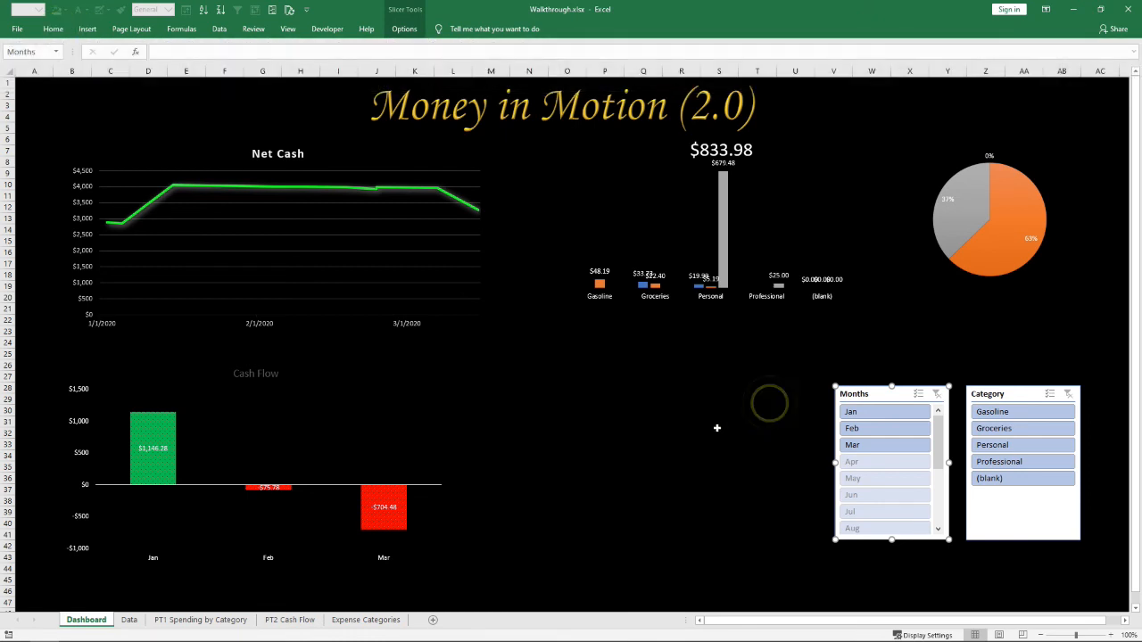
pyautogui.click(694, 478)
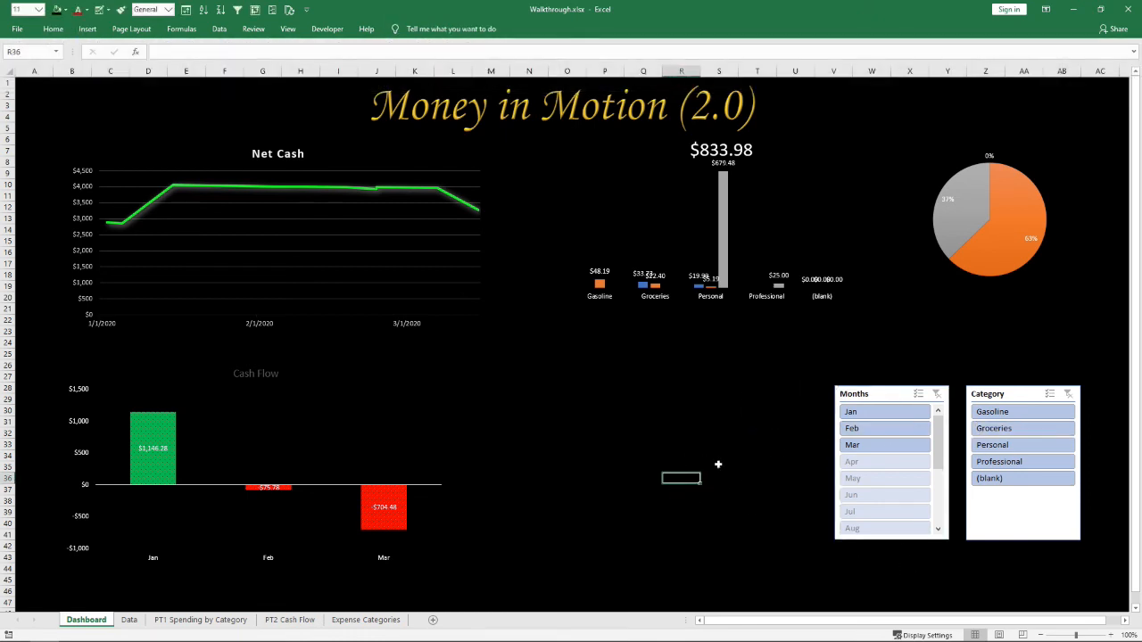
pyautogui.click(687, 467)
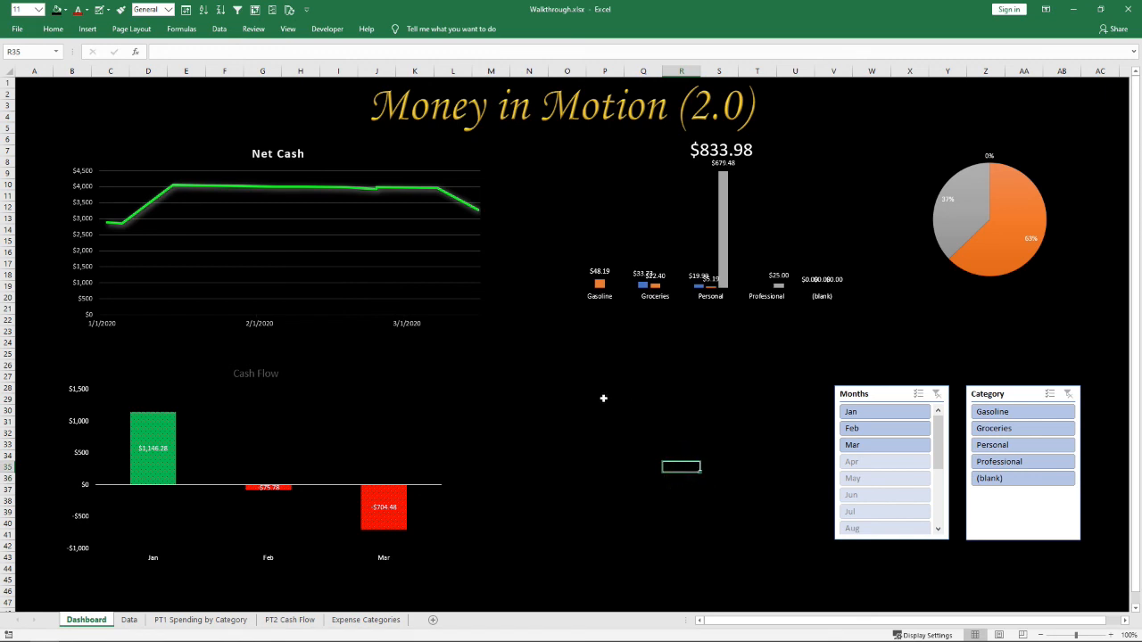
# Shift the category spending column chart slightly left and down on the Dashboard, and filter the Months slicer to Jan
pyautogui.click(661, 206)
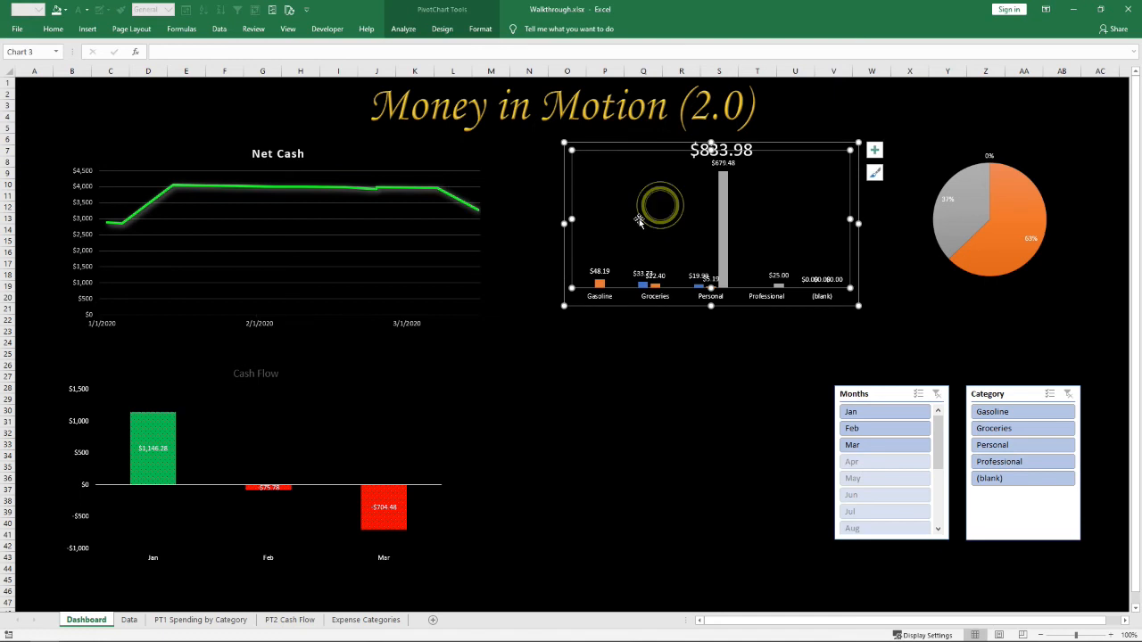
pyautogui.click(564, 200)
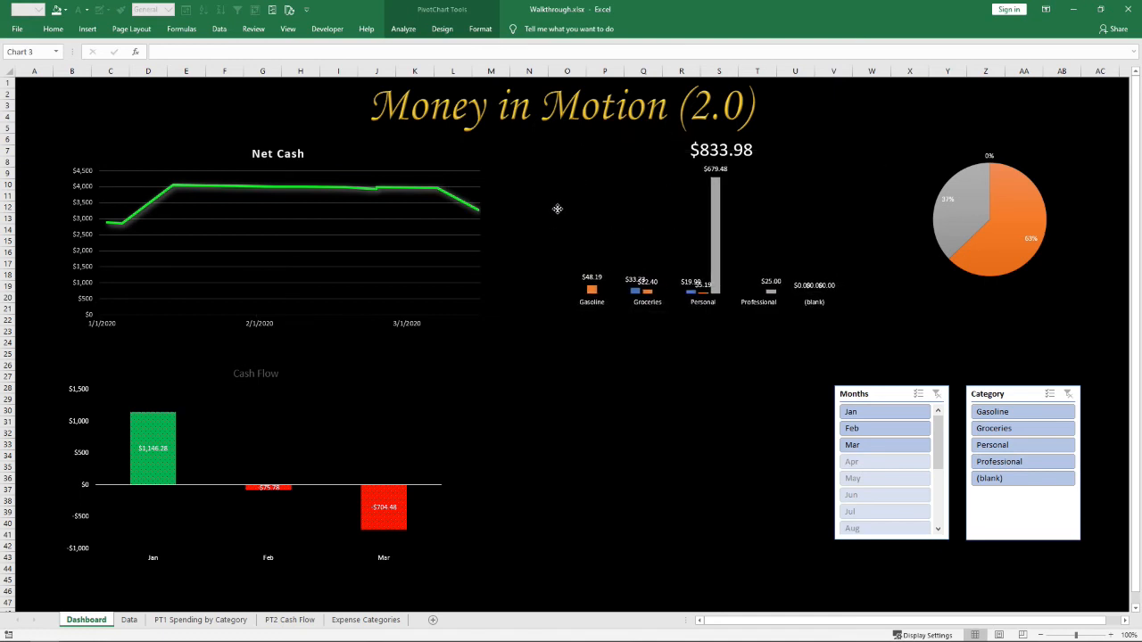
pyautogui.click(731, 365)
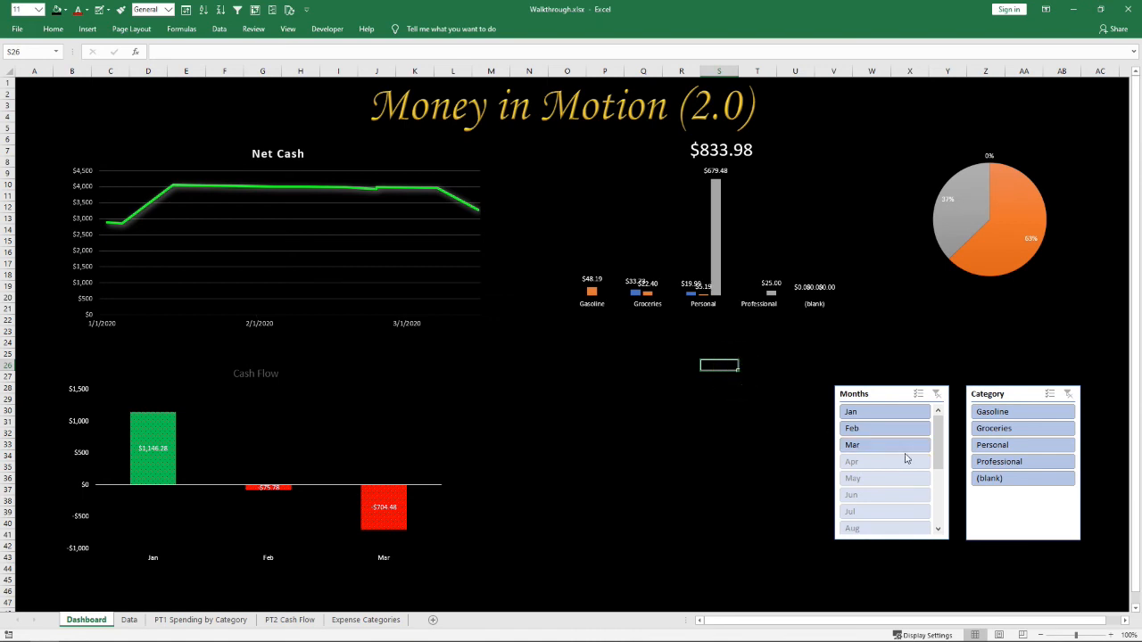
pyautogui.click(858, 413)
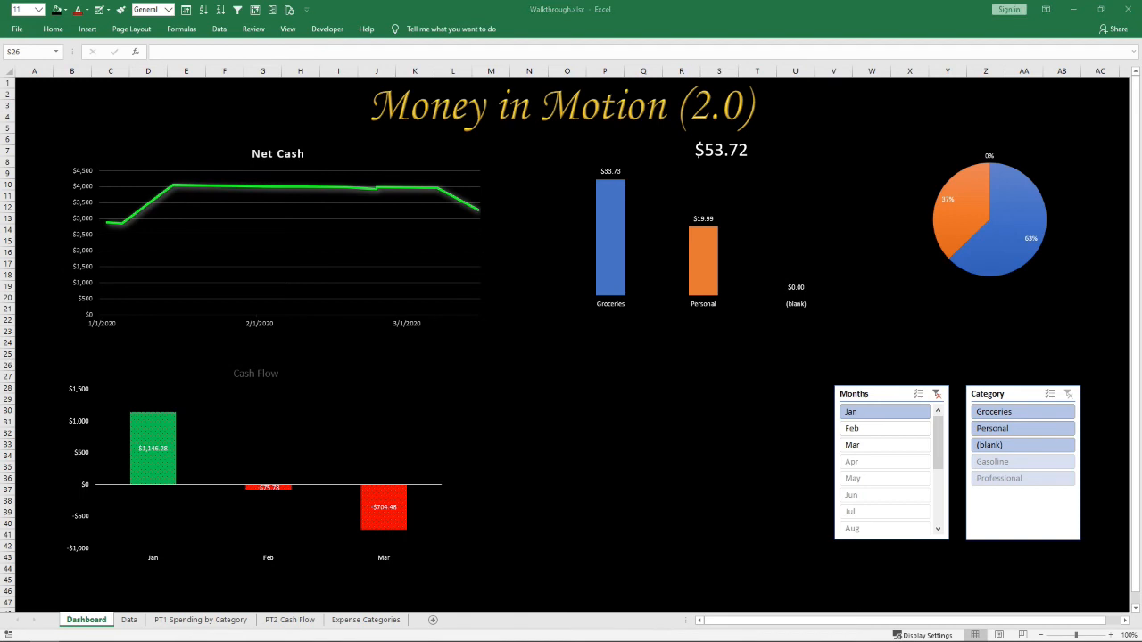
# Paste the copied New Entry form into the Dashboard at cell O28, between the Cash Flow chart and the Months slicer
pyautogui.click(600, 393)
pyautogui.click(555, 389)
pyautogui.hotkey('ctrl', 'v')
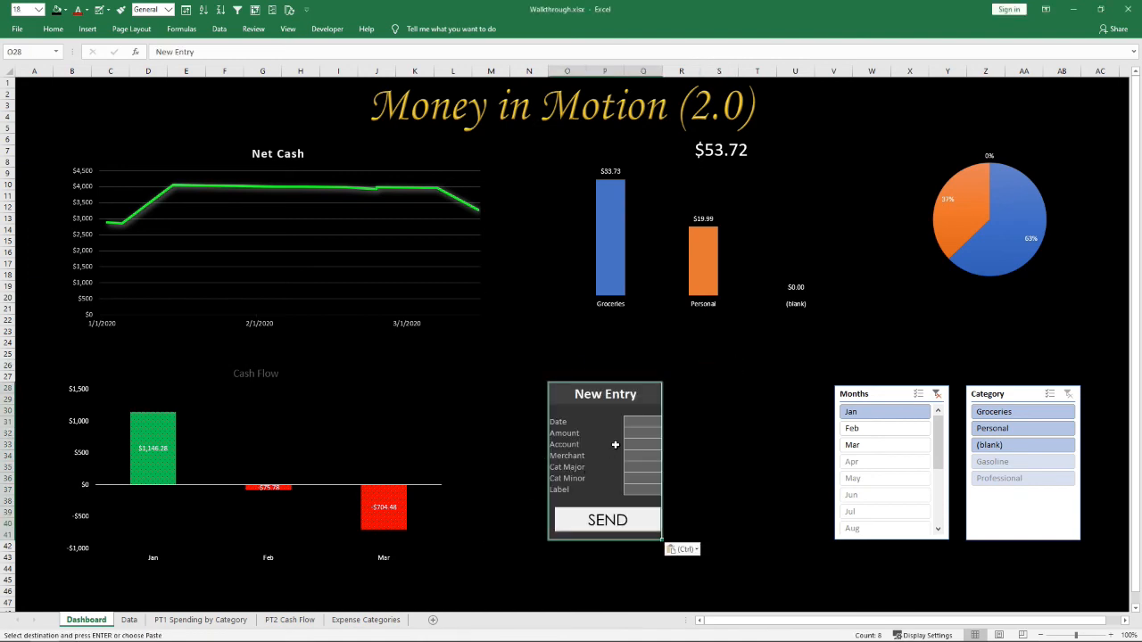
pyautogui.click(727, 484)
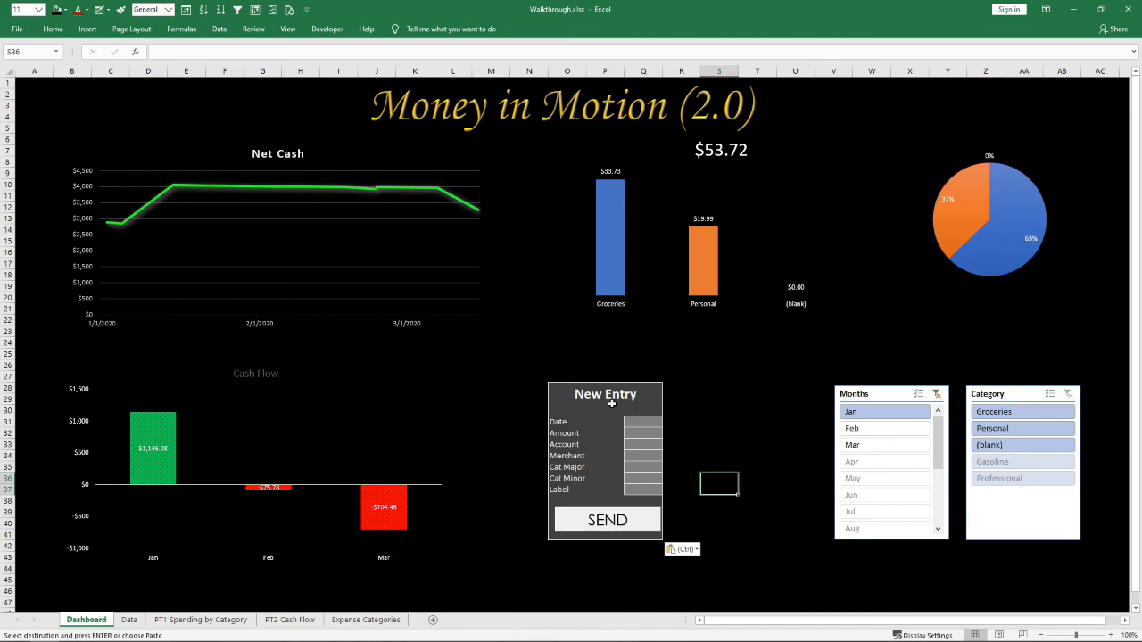
# Examine the New Entry form's merged heading, its layout, the input cells from Date to Label, and the Cat Major label
pyautogui.click(572, 396)
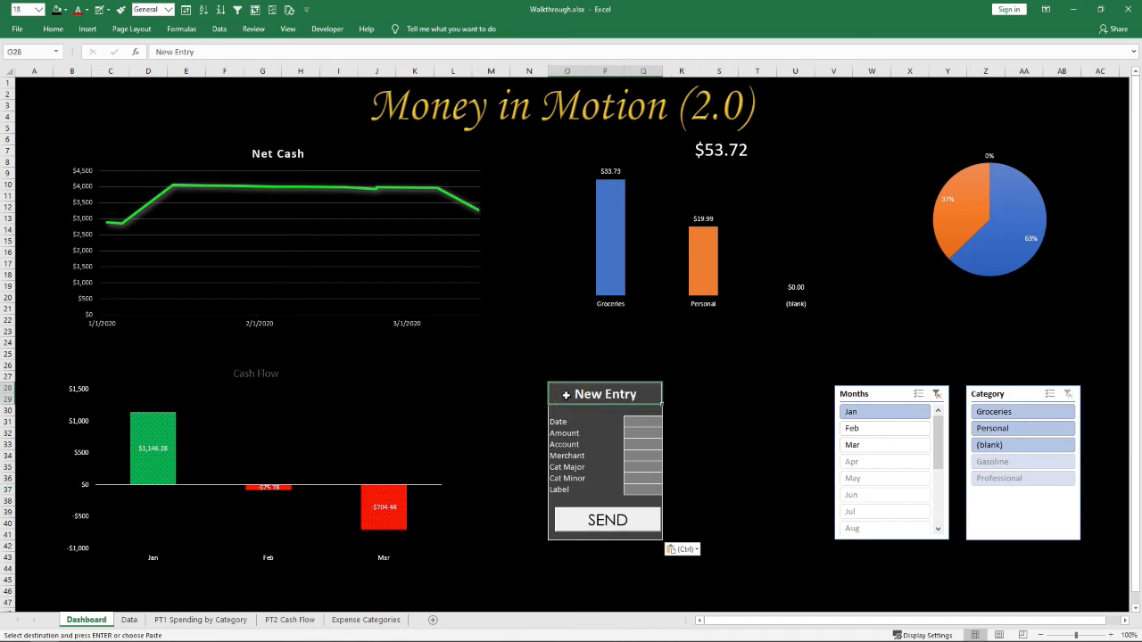
pyautogui.click(564, 419)
pyautogui.click(632, 413)
pyautogui.moveTo(592, 412)
pyautogui.mouseDown()
pyautogui.moveTo(569, 413)
pyautogui.moveTo(637, 411)
pyautogui.moveTo(587, 411)
pyautogui.mouseUp()
pyautogui.click(607, 394)
pyautogui.click(568, 393)
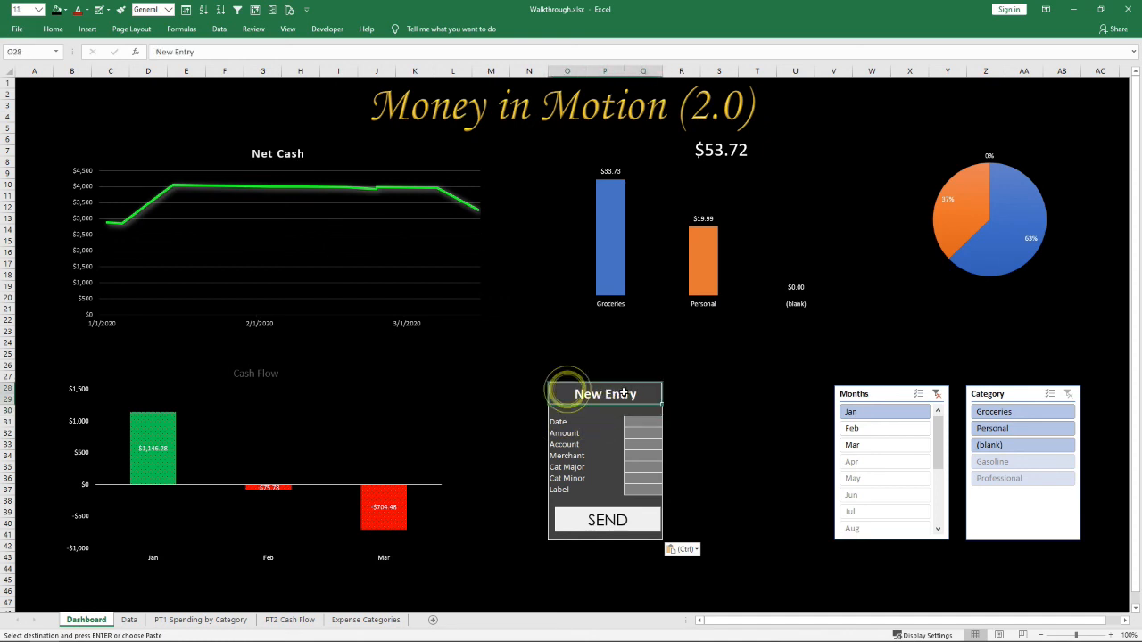
pyautogui.moveTo(564, 410); pyautogui.dragTo(633, 412)
pyautogui.click(555, 390)
pyautogui.moveTo(581, 409); pyautogui.dragTo(658, 535)
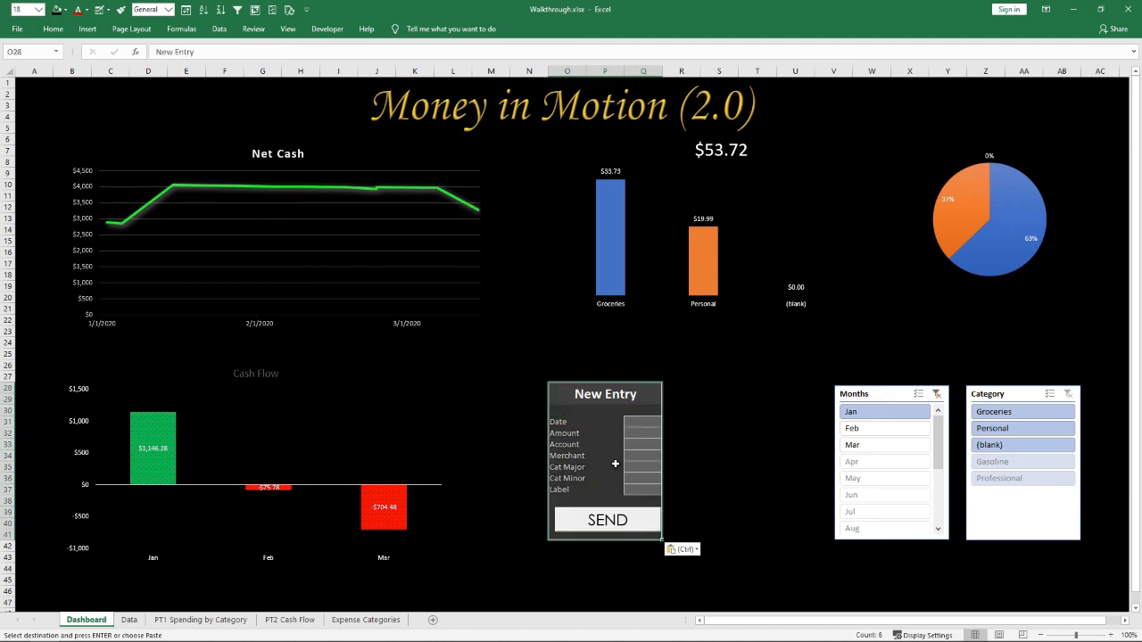
pyautogui.click(679, 433)
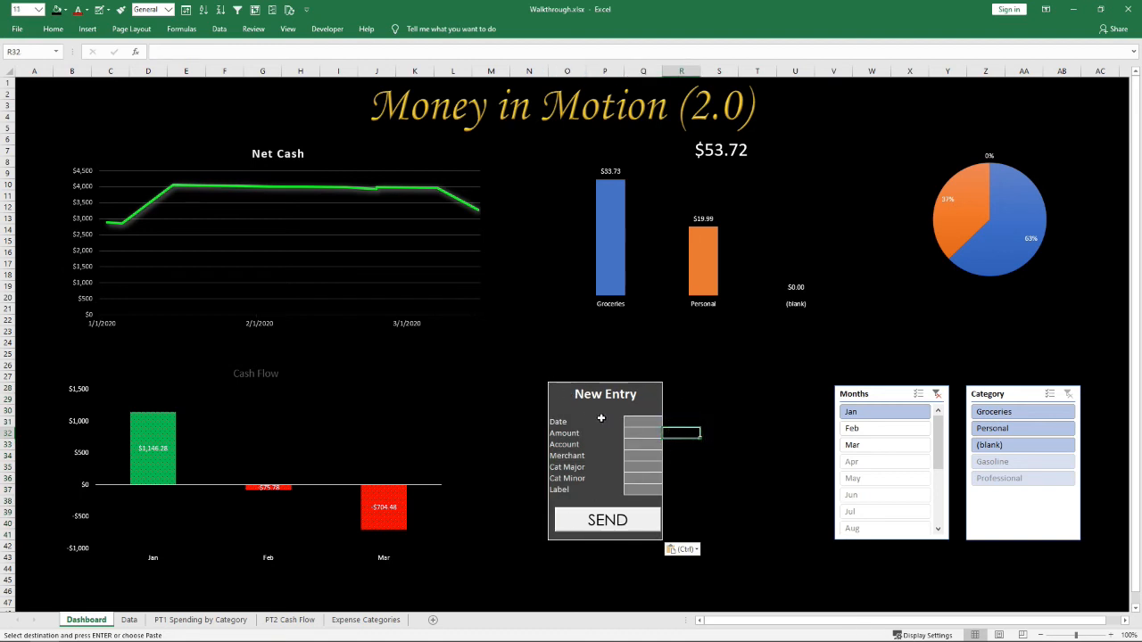
pyautogui.click(635, 421)
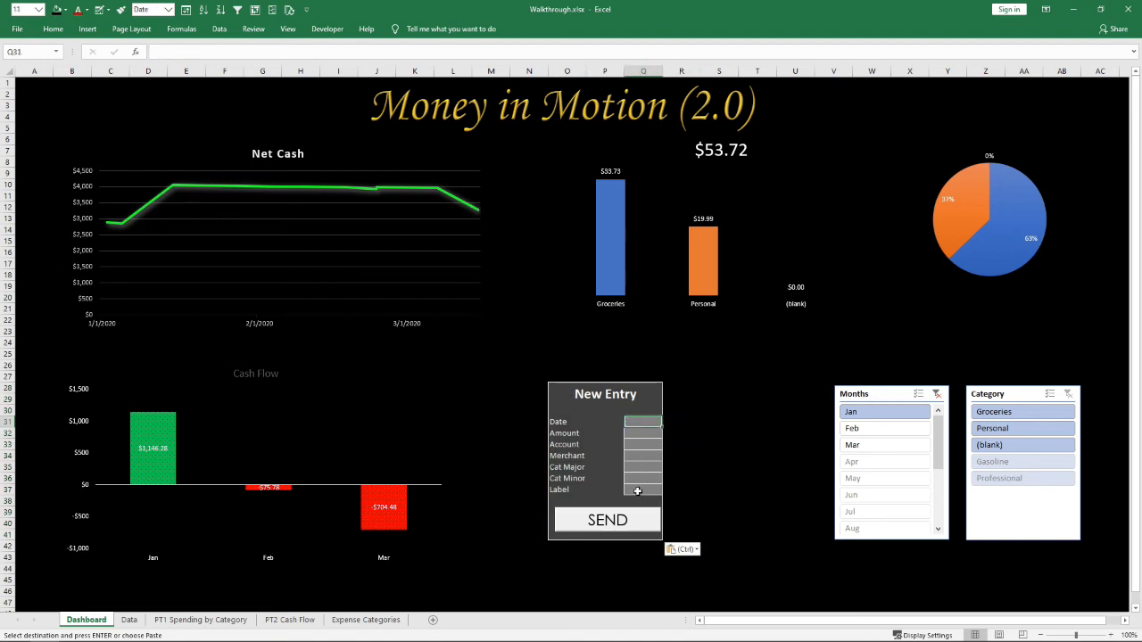
pyautogui.click(571, 467)
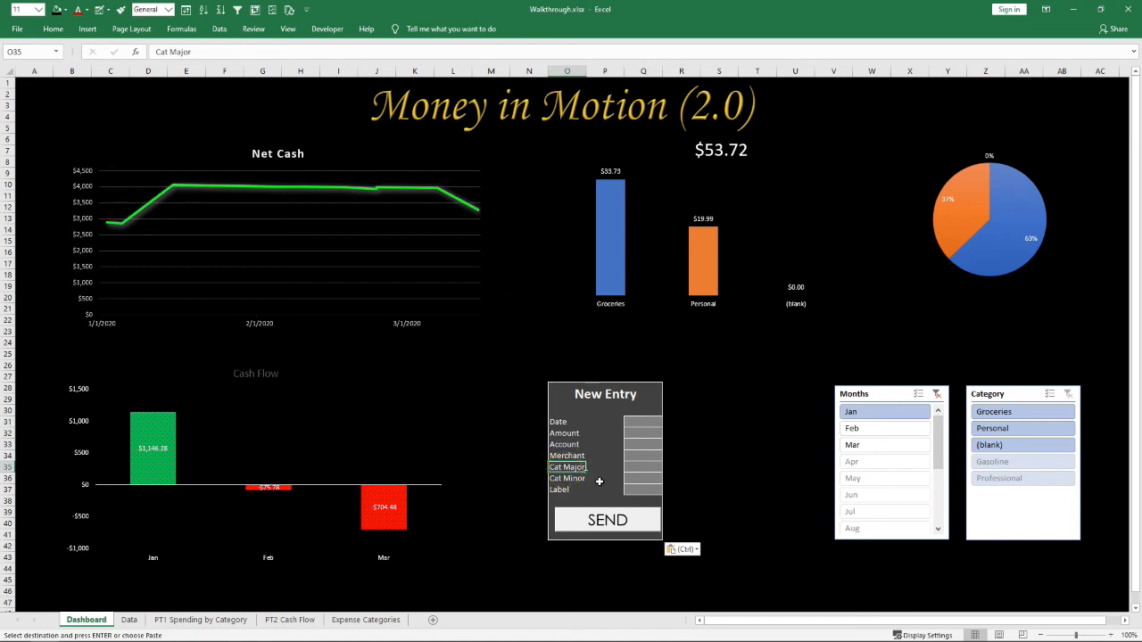
# Undo the New Entry form paste, and merge and center cells O27:Q28 on the Dashboard
pyautogui.hotkey('ctrl', 'z')
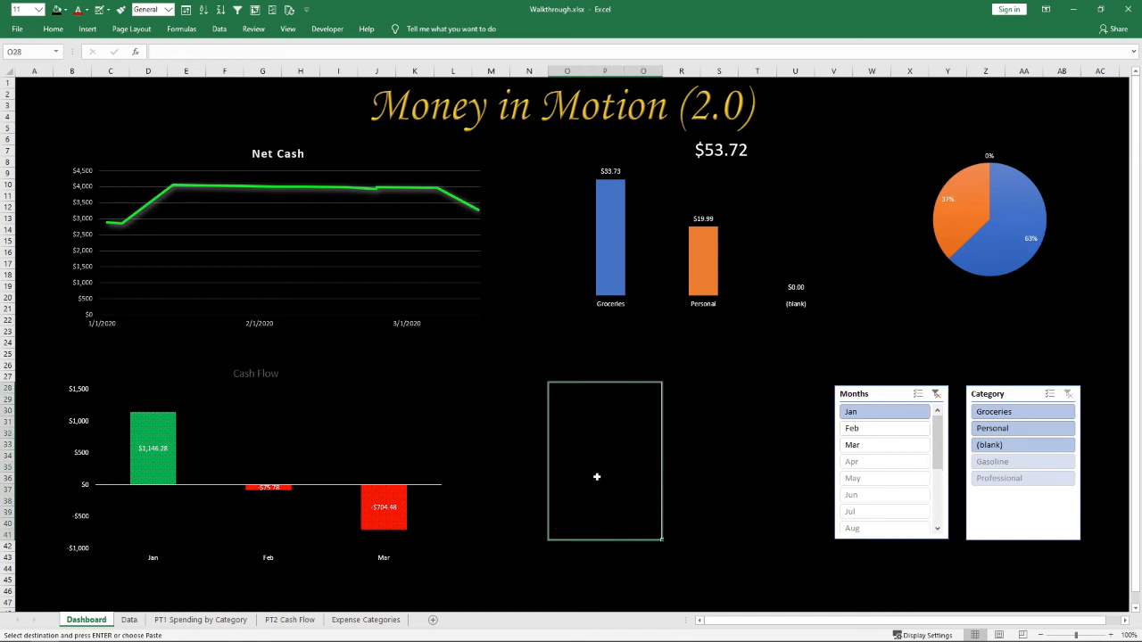
pyautogui.click(526, 490)
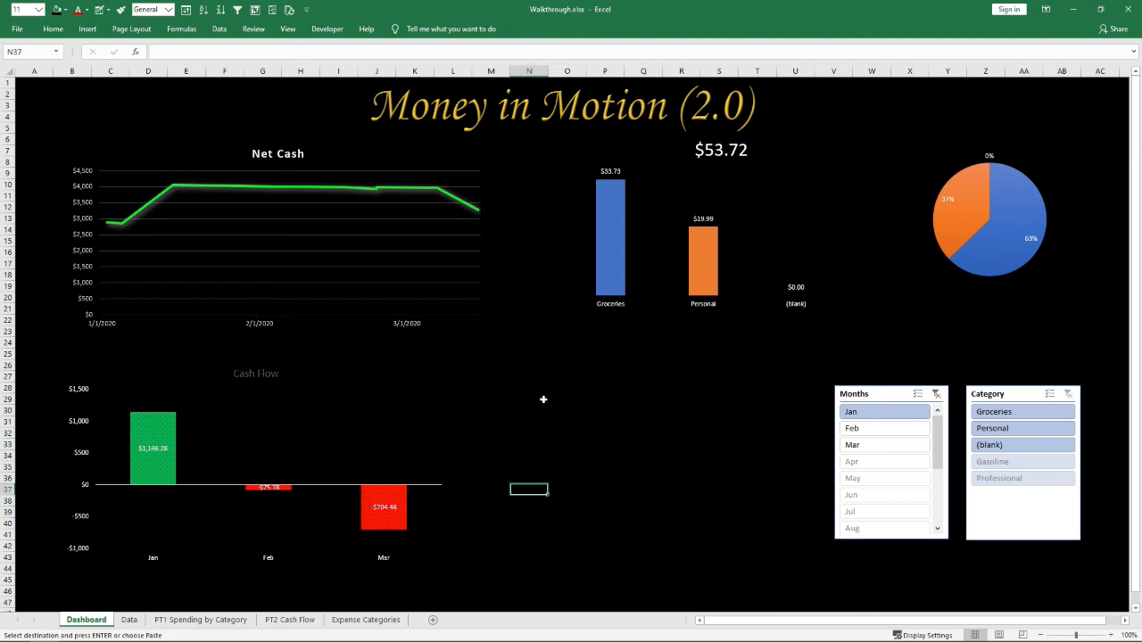
pyautogui.moveTo(561, 379); pyautogui.dragTo(638, 389)
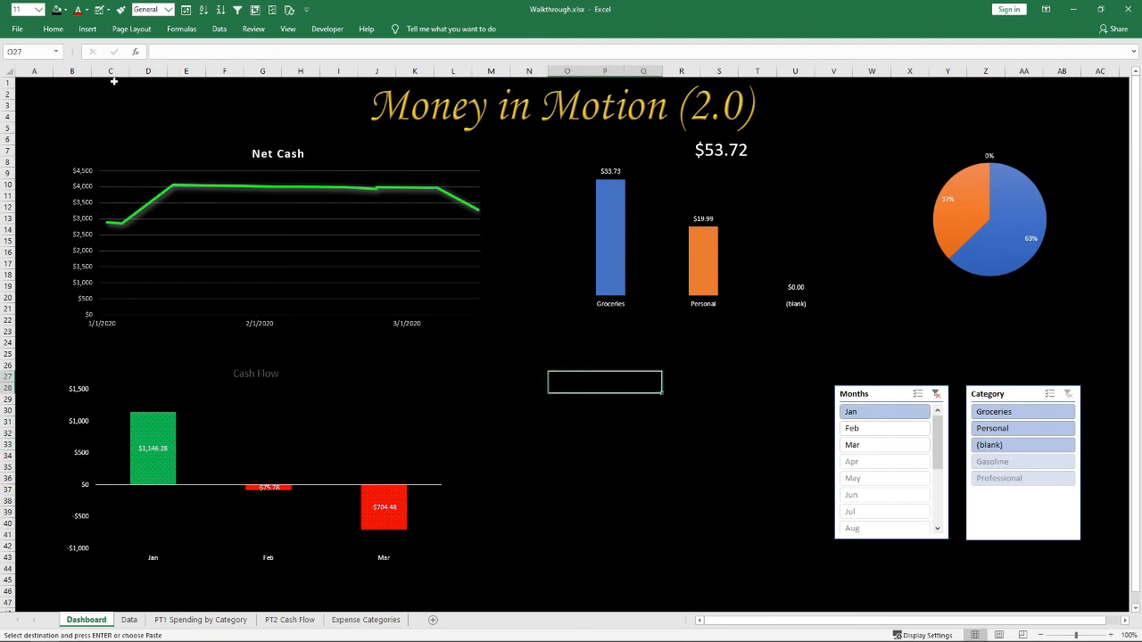
pyautogui.click(52, 28)
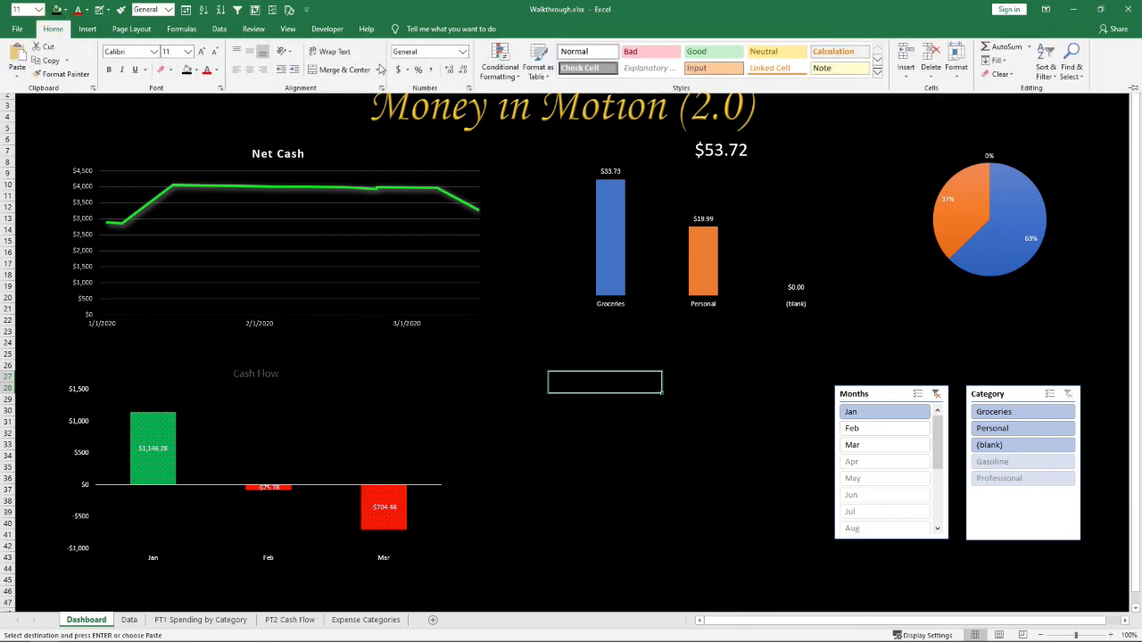
pyautogui.click(333, 69)
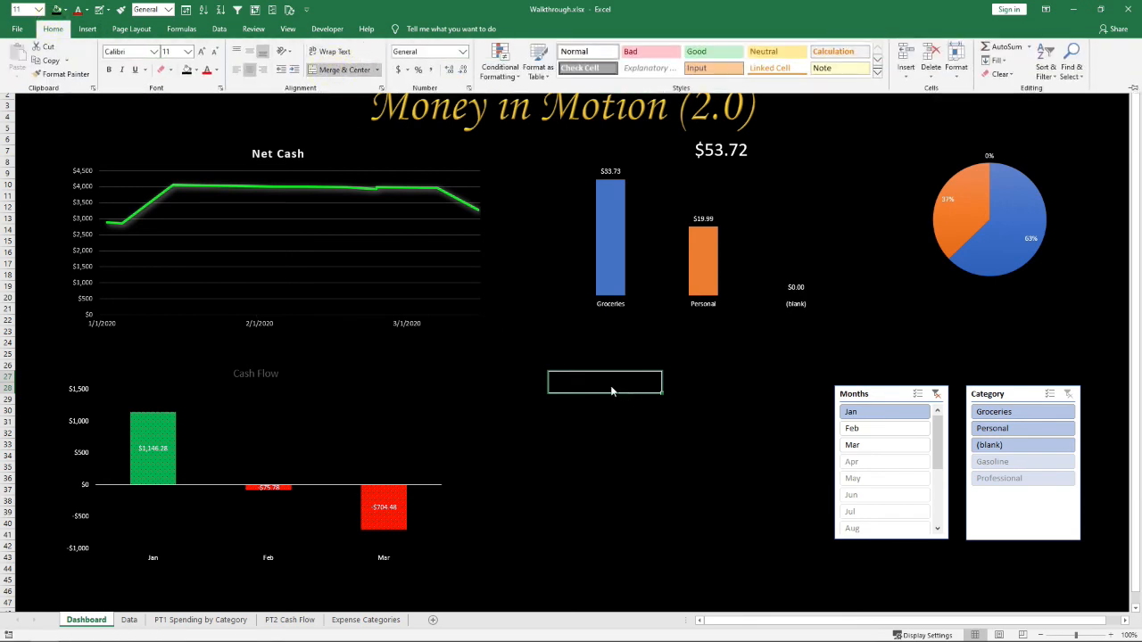
pyautogui.click(599, 382)
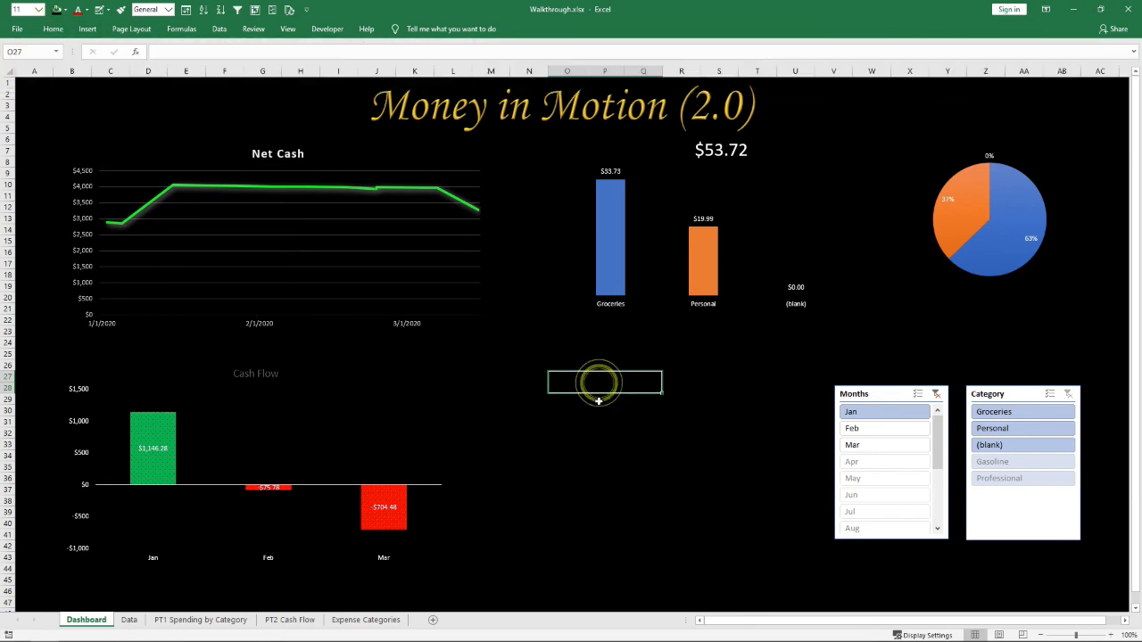
# Fill cells O27:Q38 with dark gray, undoing the first, near-black shade in favour of a slightly lighter one
pyautogui.moveTo(585, 382); pyautogui.dragTo(585, 399)
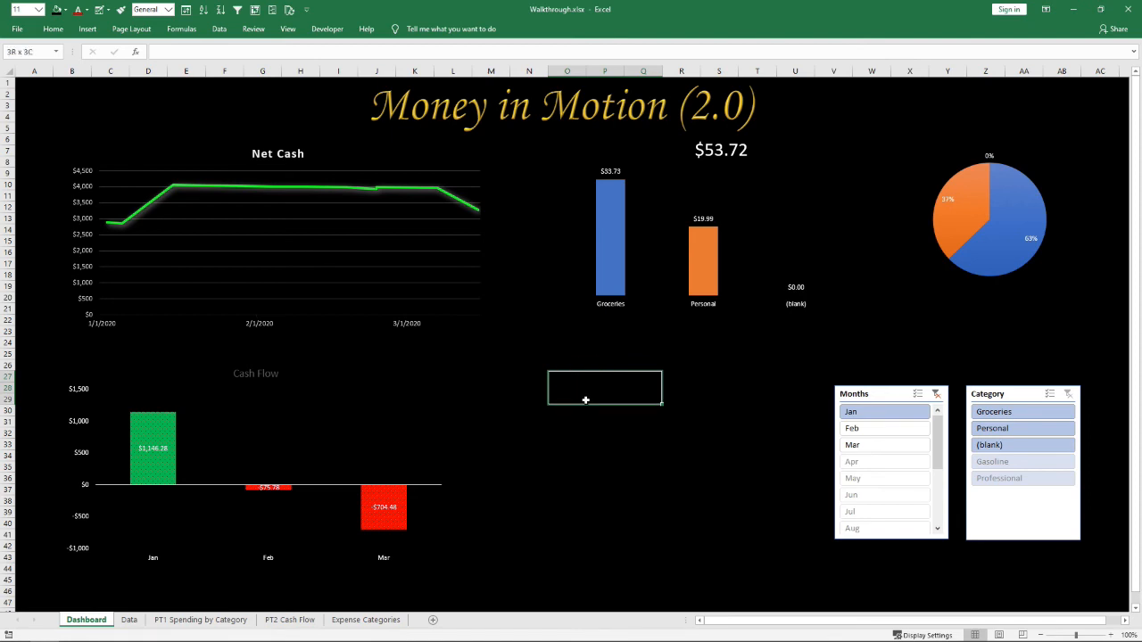
pyautogui.moveTo(585, 403); pyautogui.dragTo(582, 464)
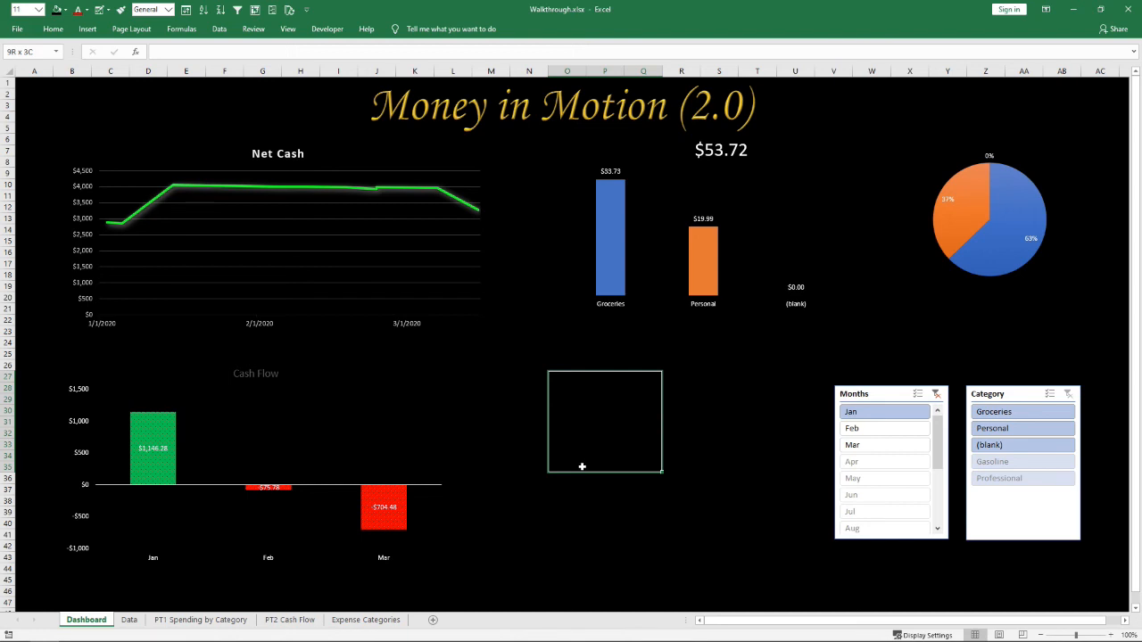
pyautogui.moveTo(581, 467); pyautogui.dragTo(582, 498)
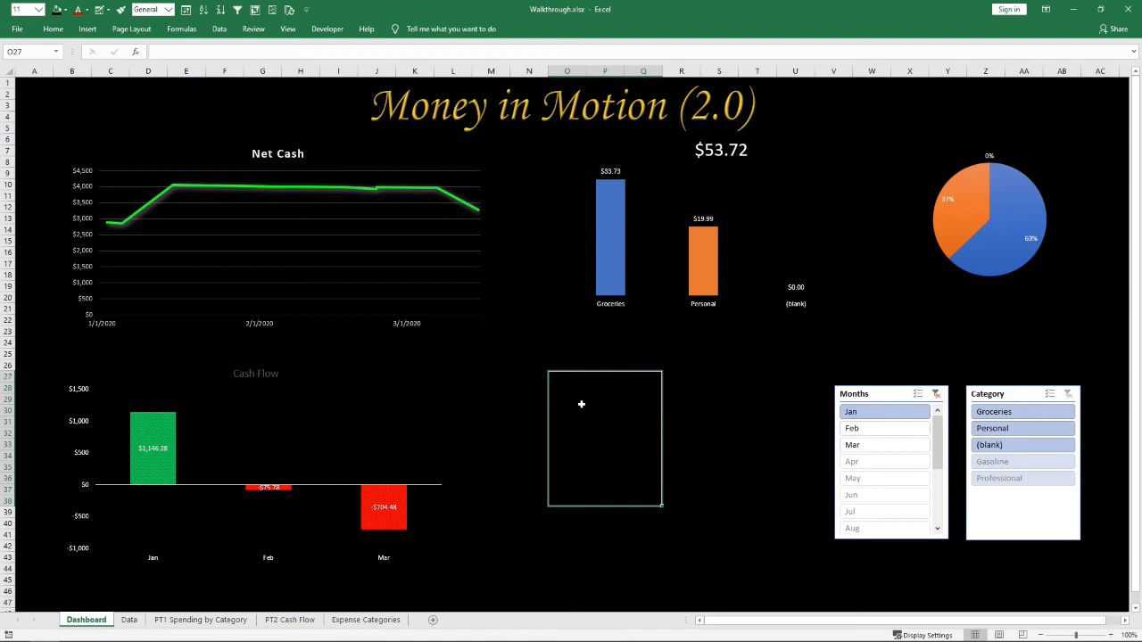
pyautogui.click(54, 28)
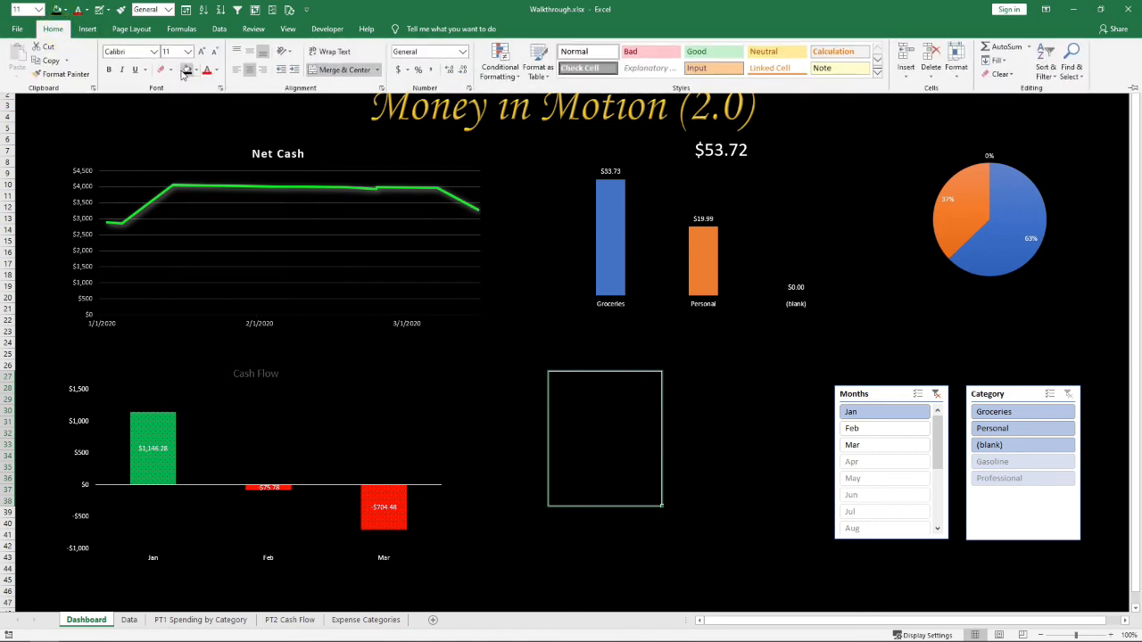
pyautogui.click(65, 10)
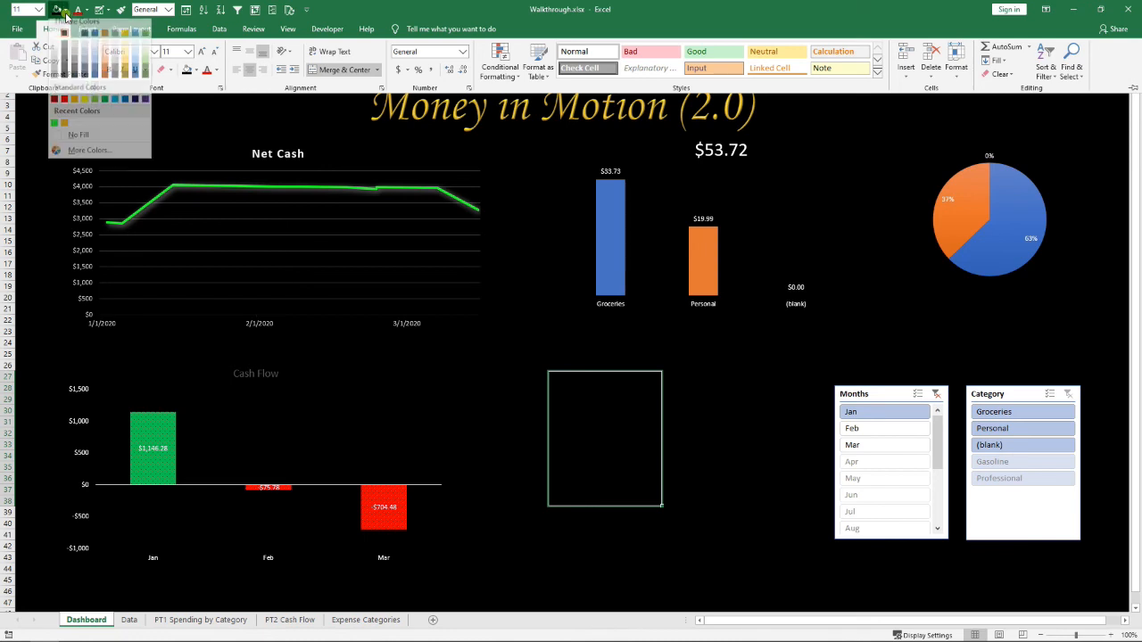
pyautogui.click(65, 74)
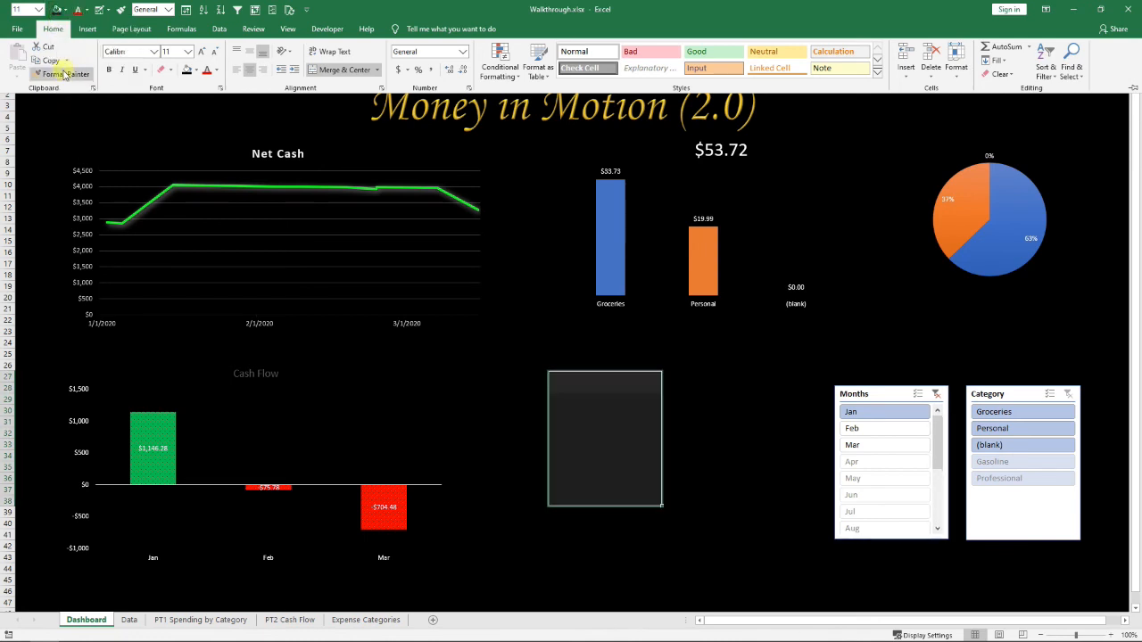
pyautogui.click(688, 464)
pyautogui.click(683, 465)
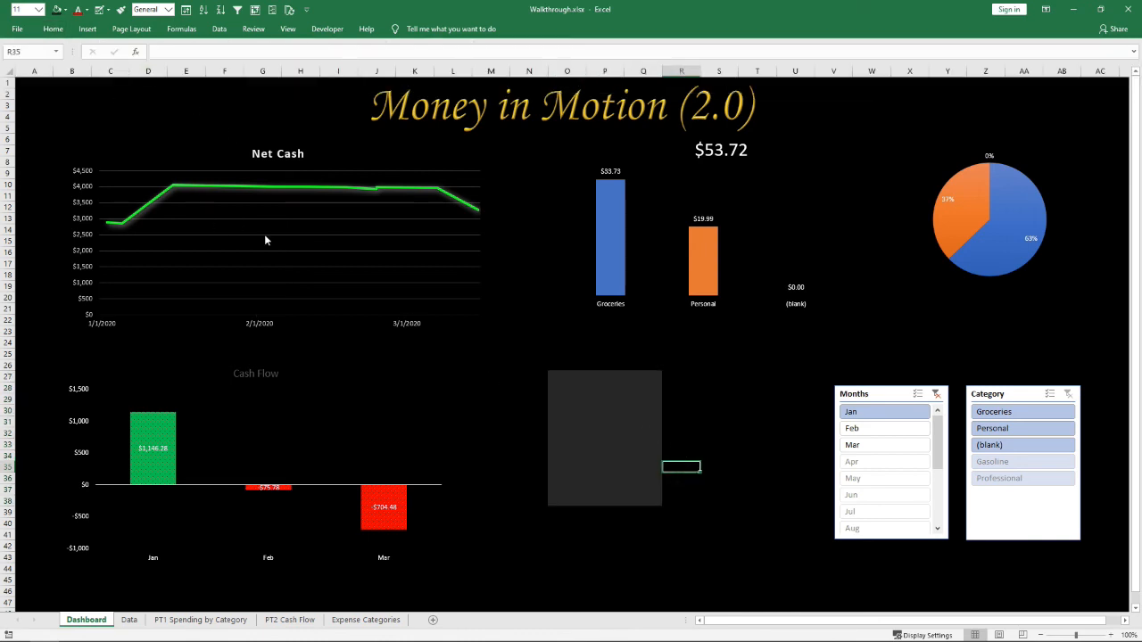
pyautogui.hotkey('ctrl', 'z')
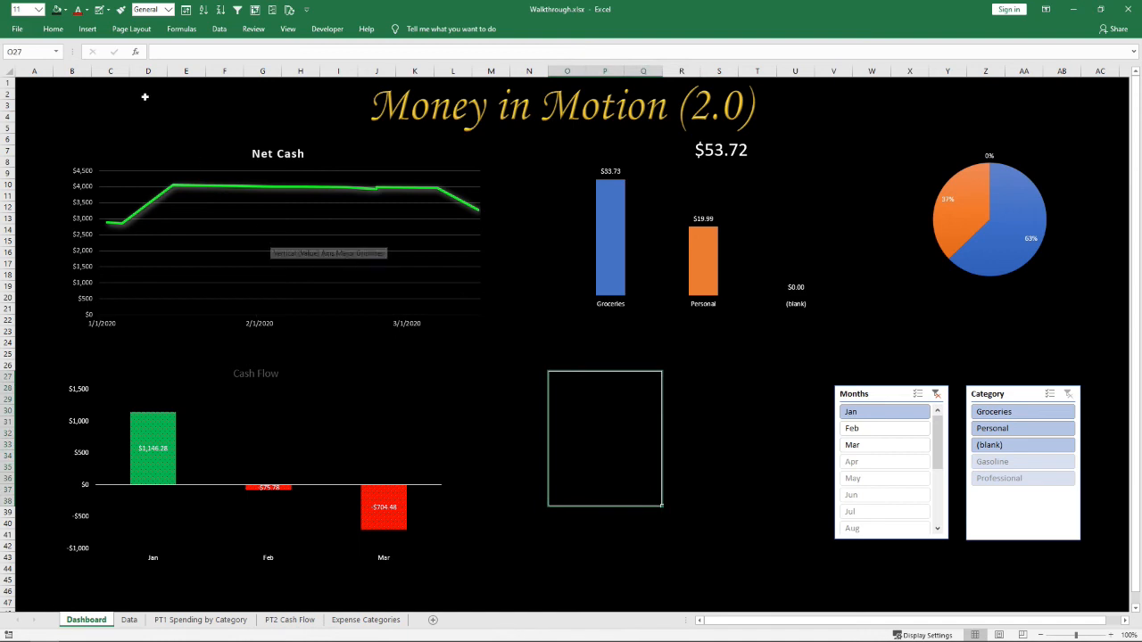
pyautogui.click(64, 9)
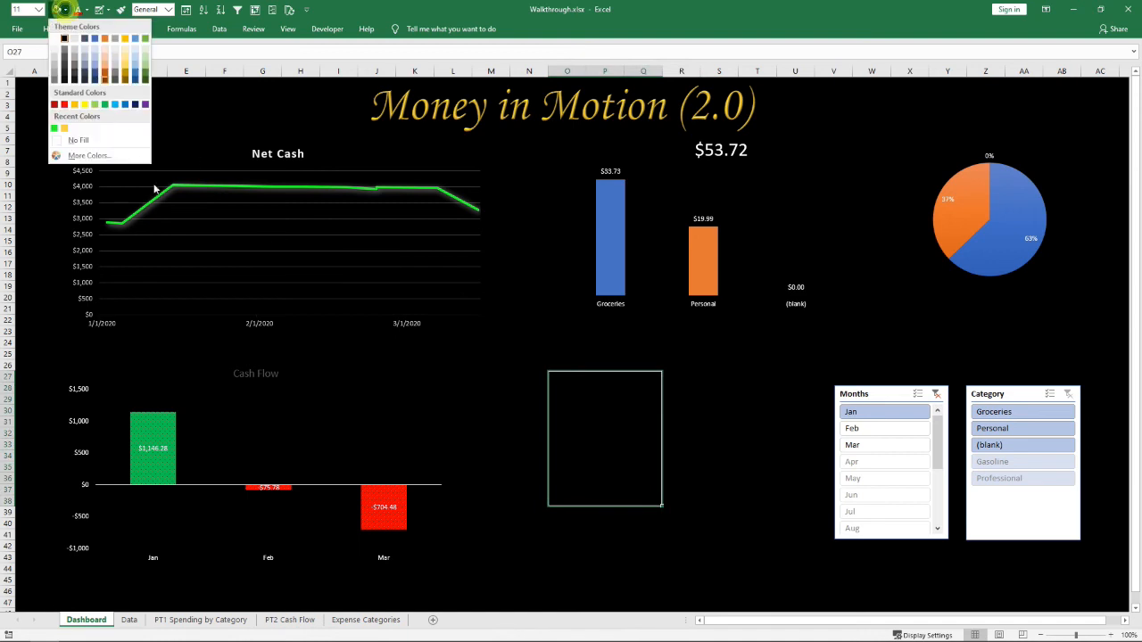
pyautogui.click(64, 66)
# Set a white font for the merged cell O27 and enter the heading "New Entry" in it
pyautogui.click(587, 379)
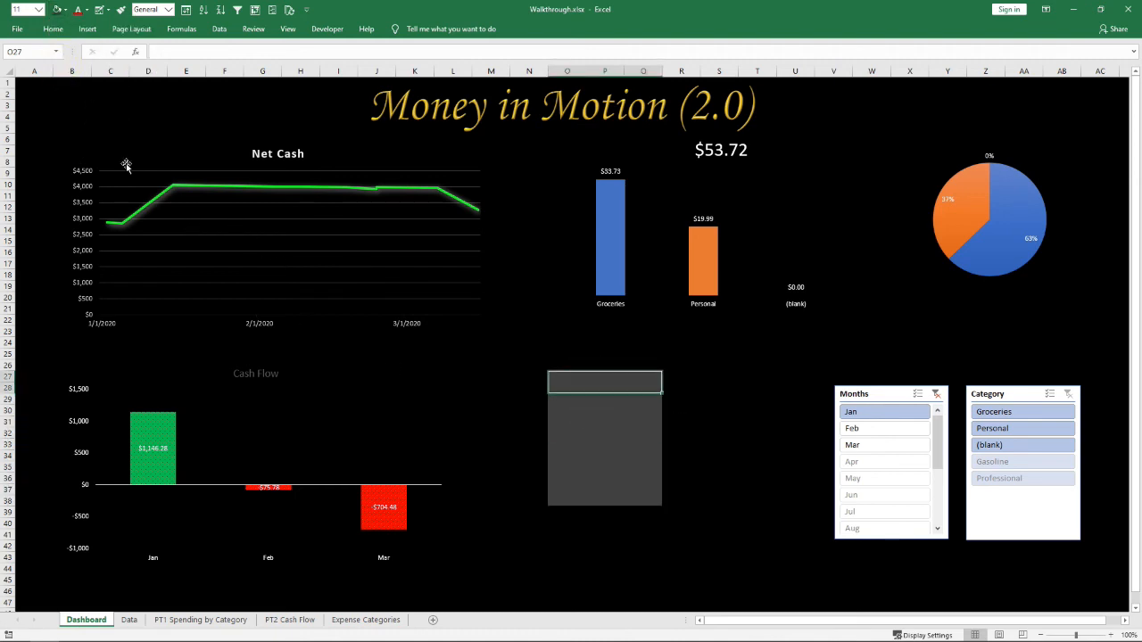
pyautogui.click(87, 10)
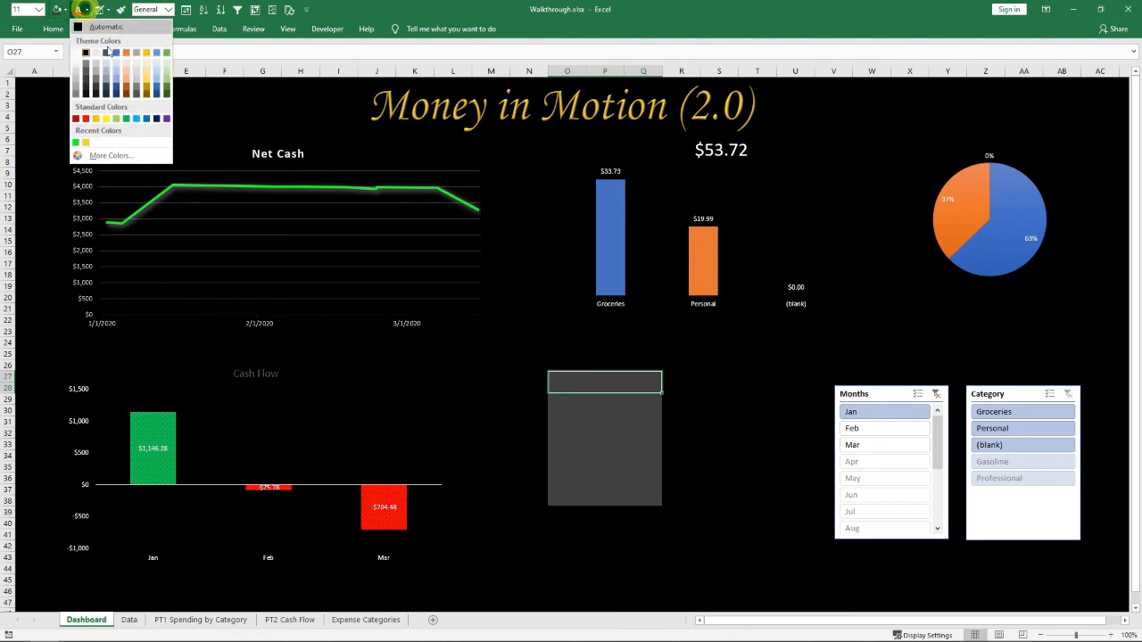
pyautogui.click(79, 51)
pyautogui.write('New Entry')
pyautogui.press('Return')
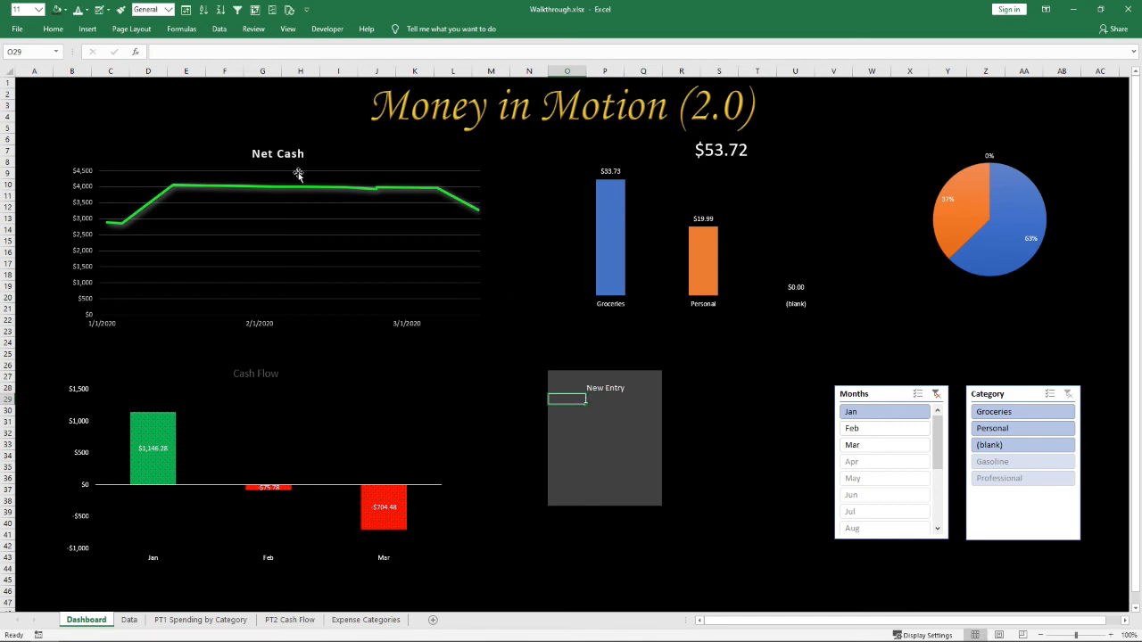
# Format the New Entry heading with middle vertical alignment, font size 20 and bold
pyautogui.click(606, 380)
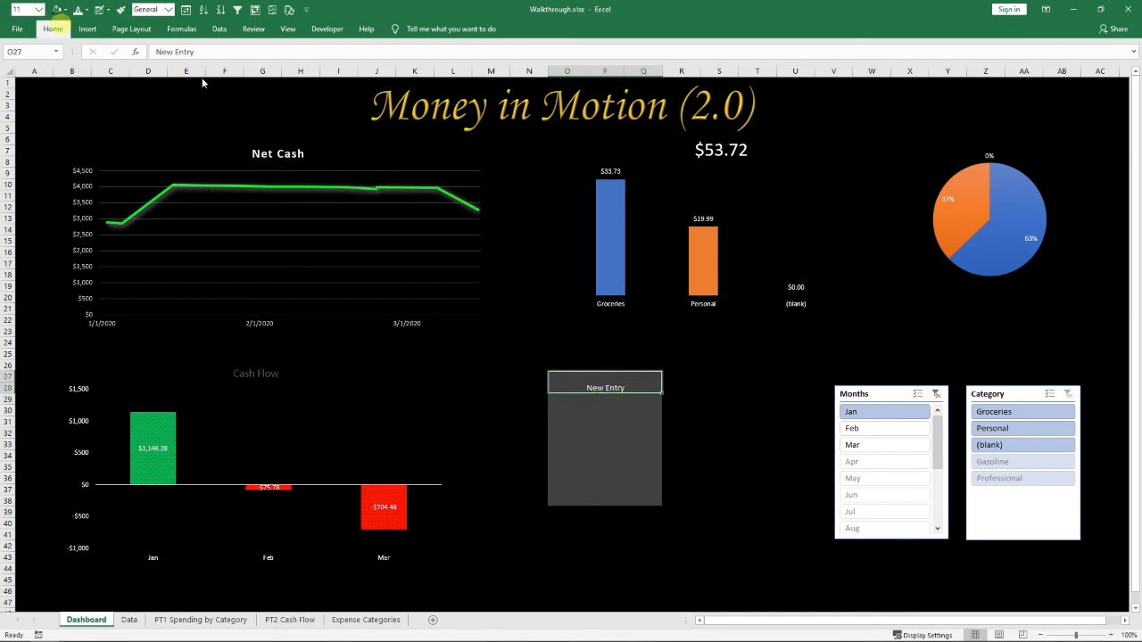
pyautogui.click(53, 29)
pyautogui.click(250, 51)
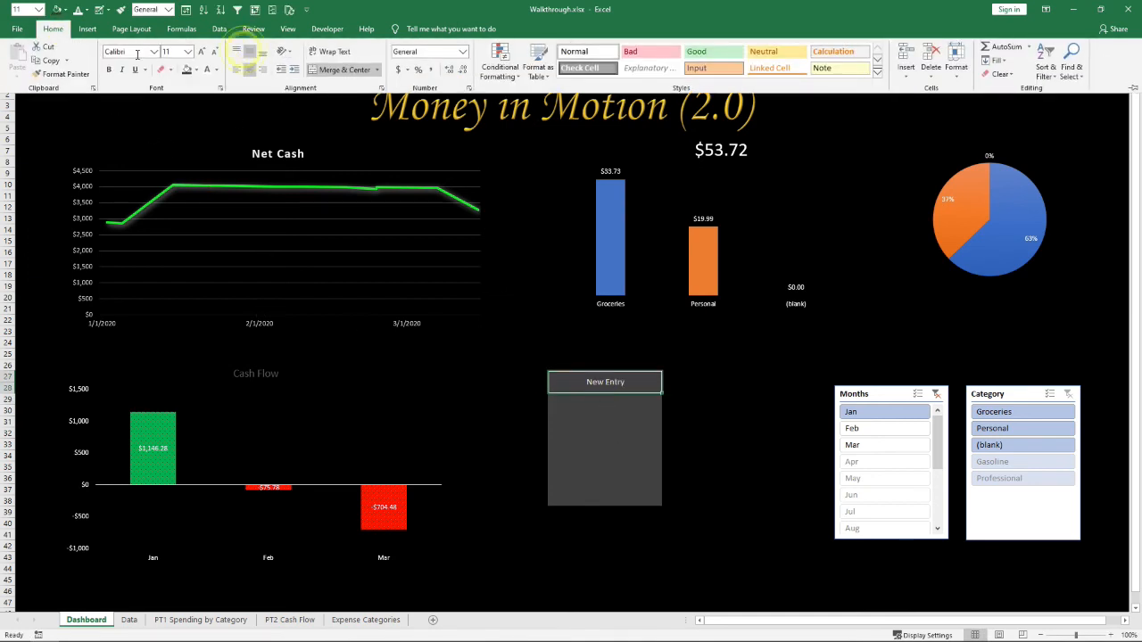
pyautogui.click(39, 12)
pyautogui.click(40, 10)
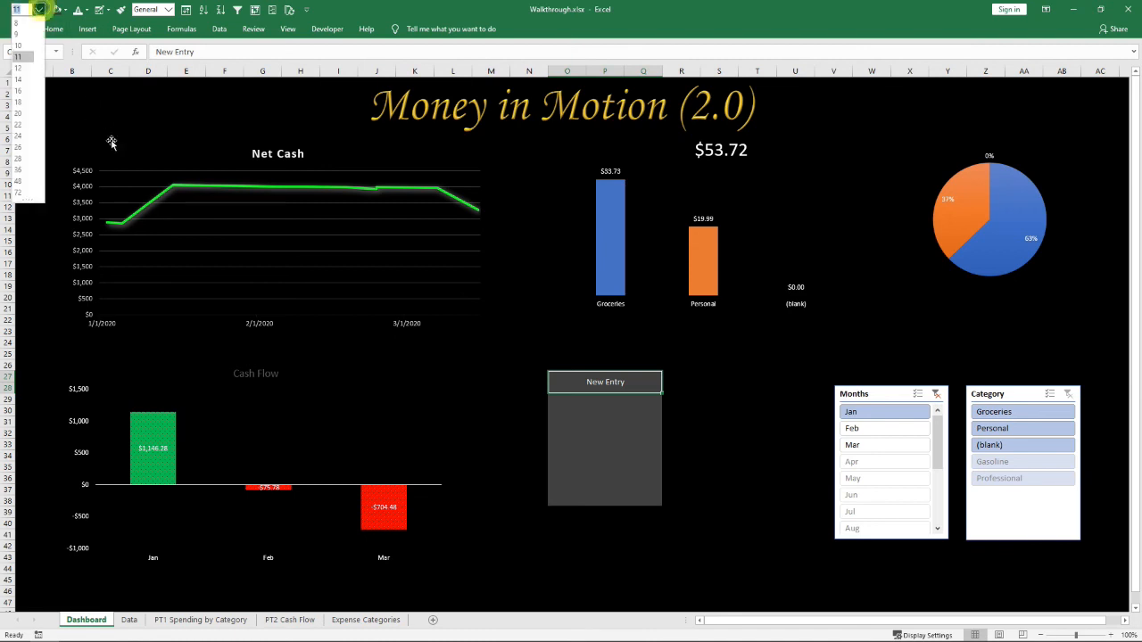
pyautogui.click(18, 113)
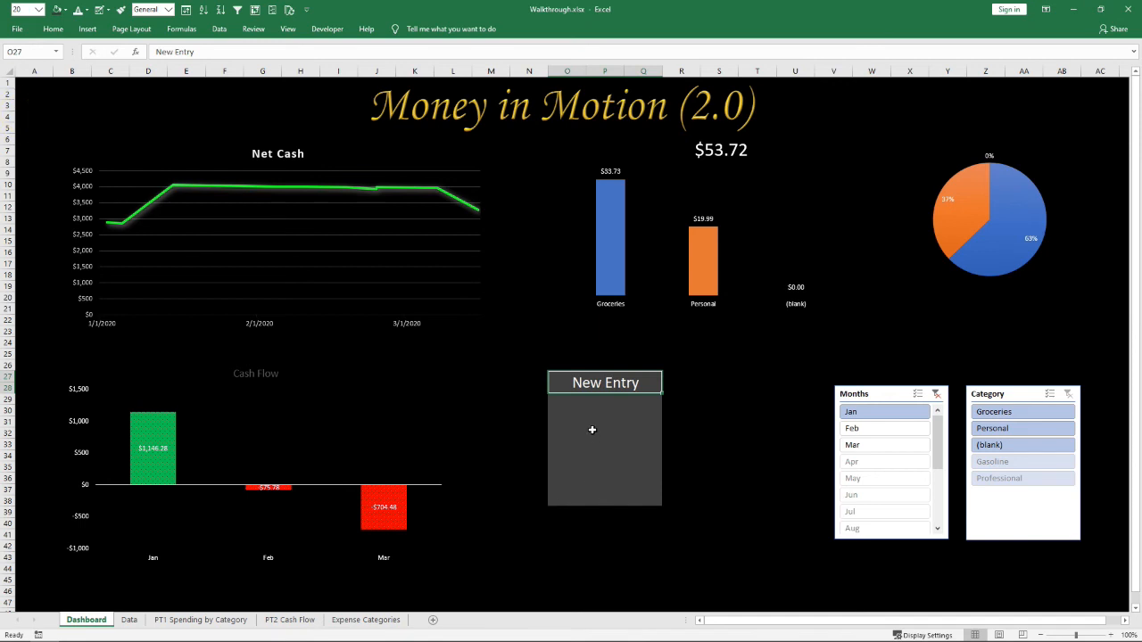
pyautogui.hotkey('ctrl', 'b')
# Enter the label "Date" in cell O30 and set the font color of O30:O35 to white
pyautogui.click(571, 411)
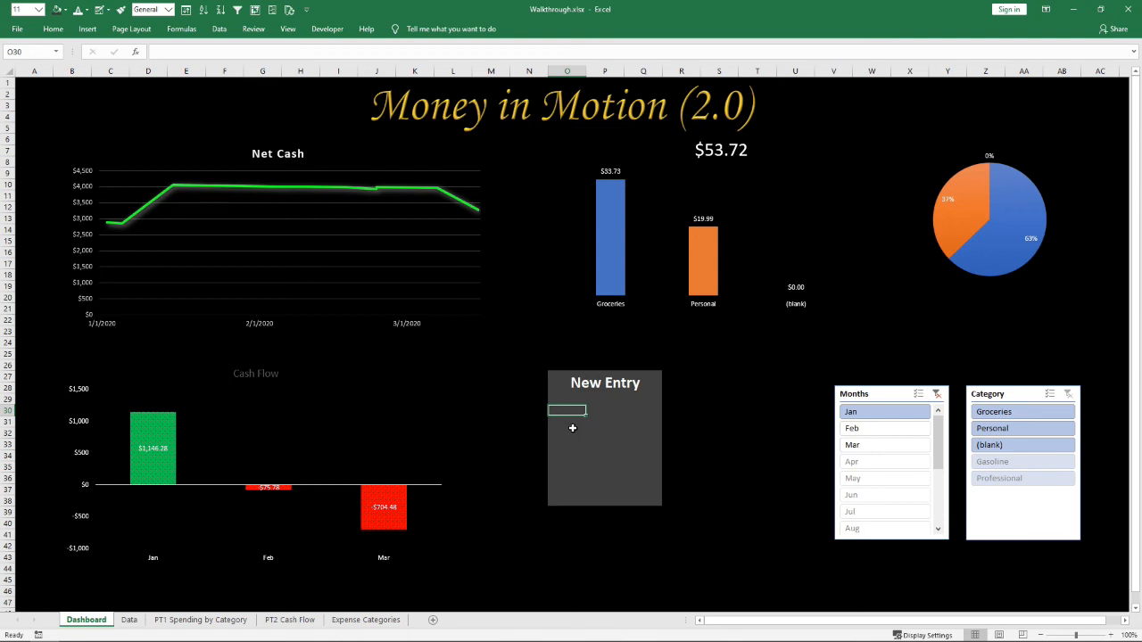
pyautogui.write('Date')
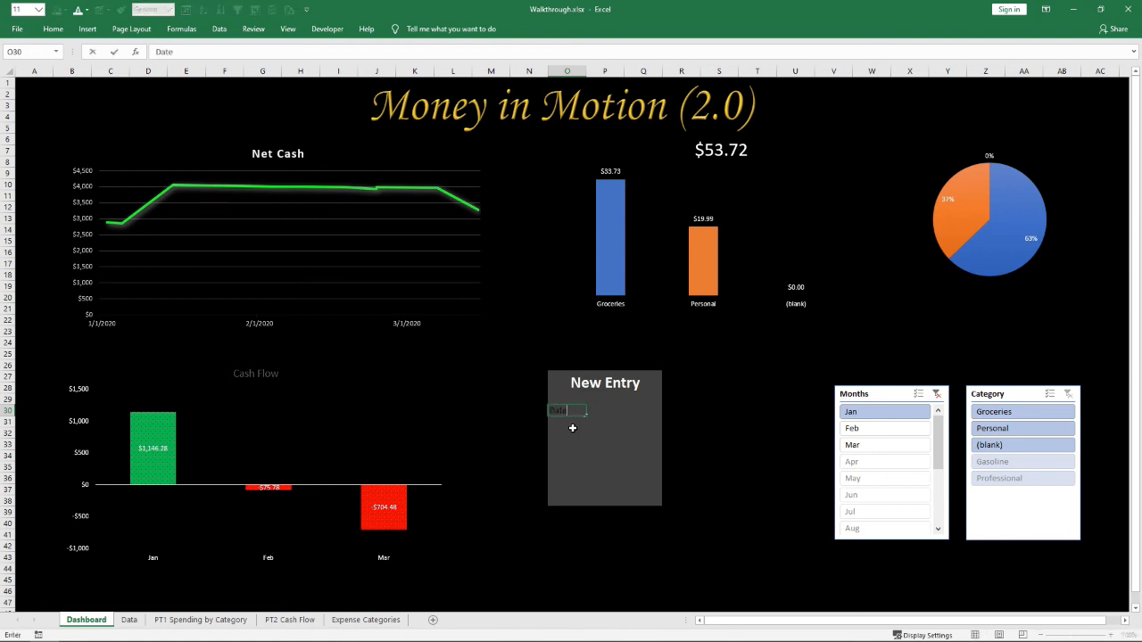
pyautogui.press('Return')
pyautogui.click(562, 411)
pyautogui.moveTo(561, 410); pyautogui.dragTo(564, 464)
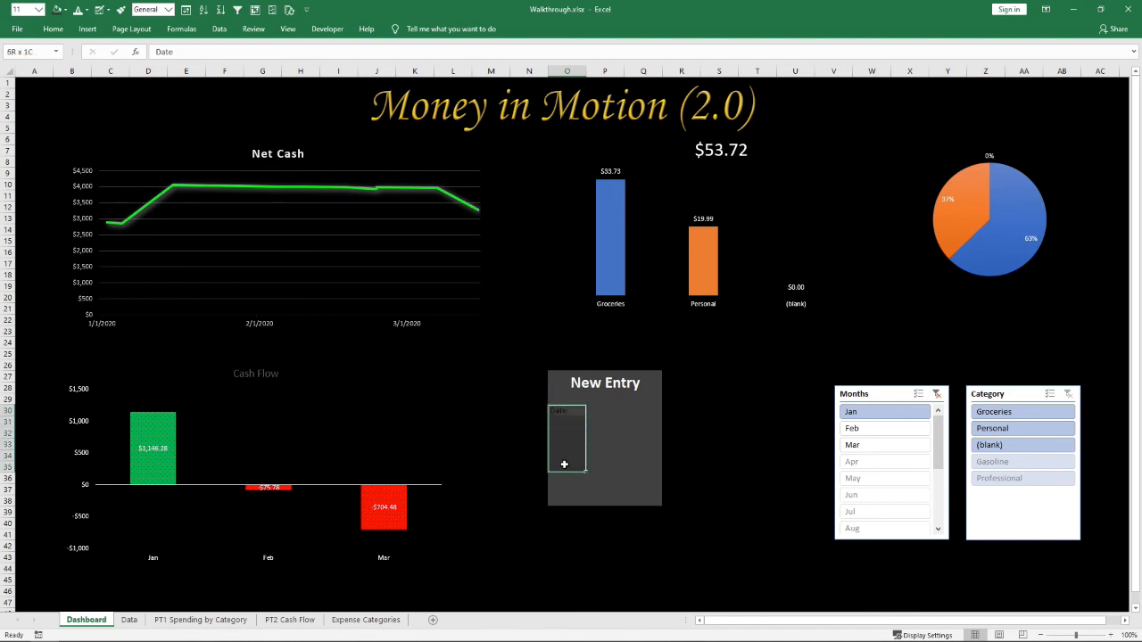
pyautogui.click(76, 12)
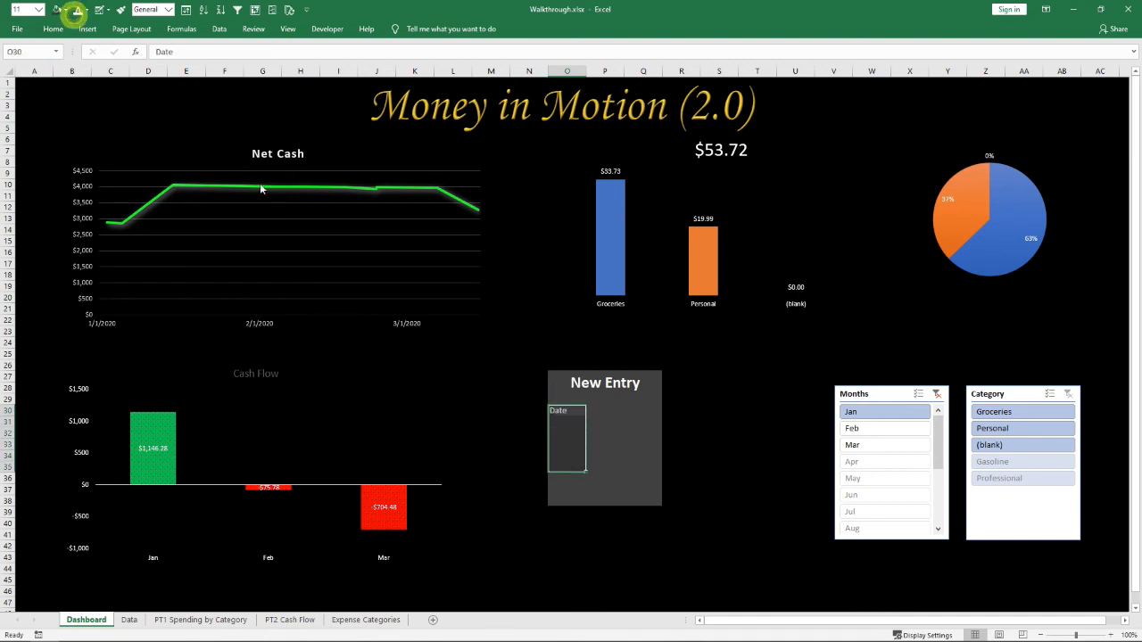
# Enter the labels Amount, Account, Merchant, Category and Label in cells O31 through O35, below Date
pyautogui.click(561, 421)
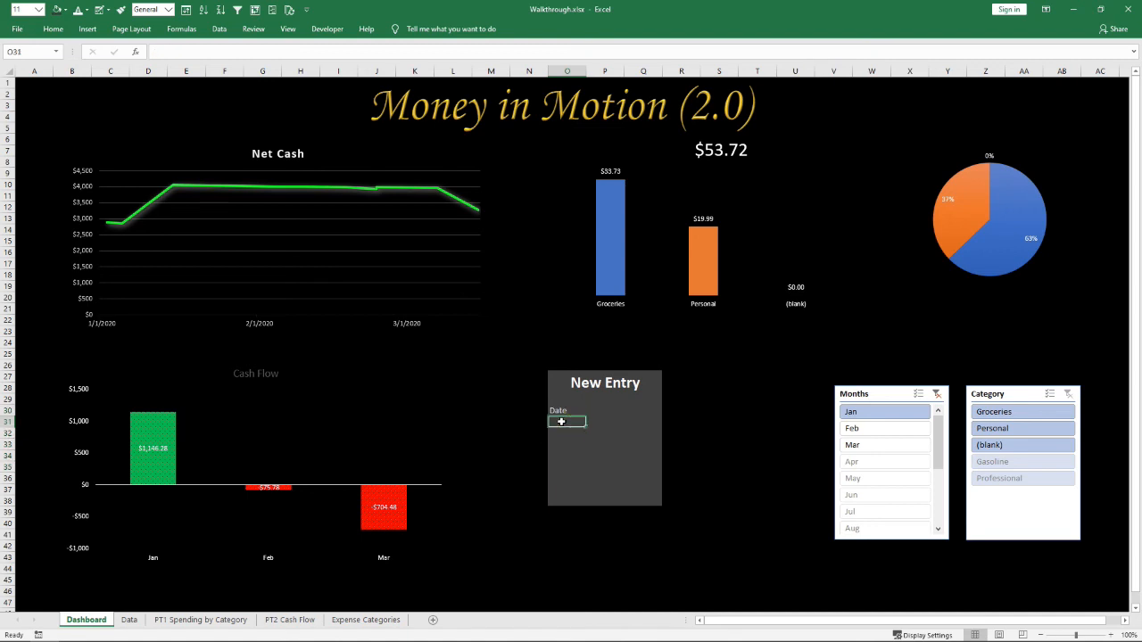
pyautogui.write('Amount')
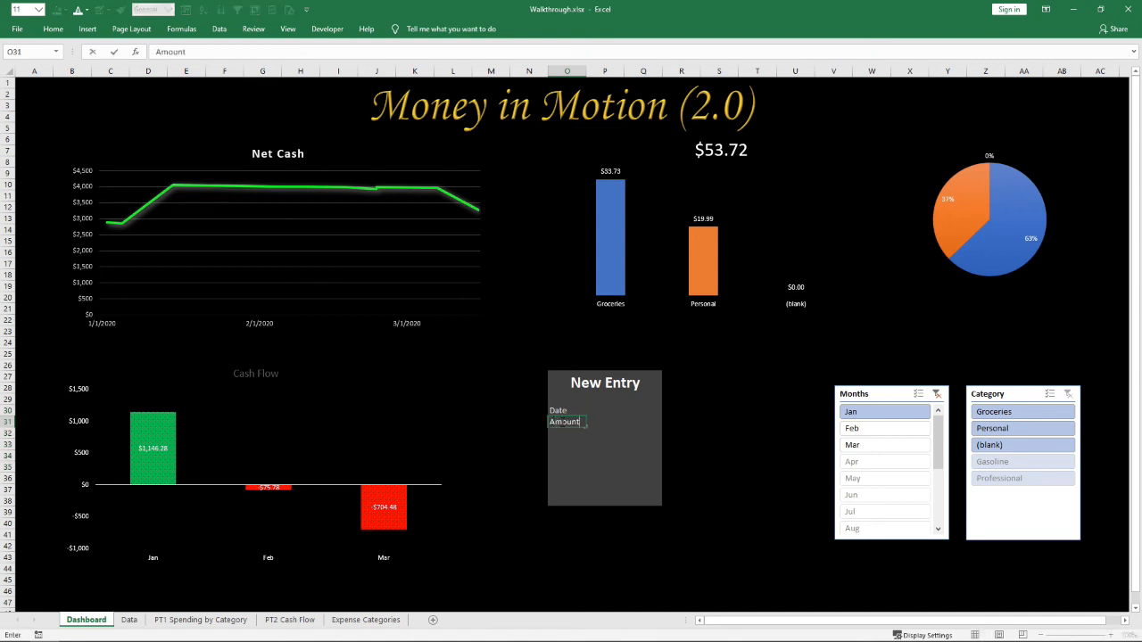
pyautogui.press('Return')
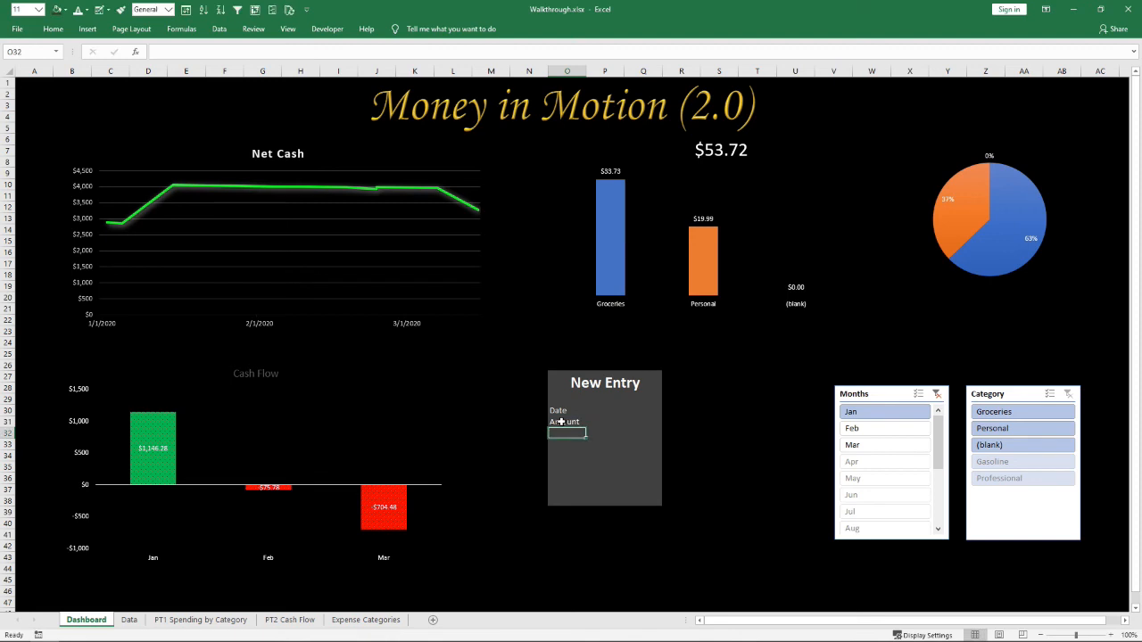
pyautogui.write('Account')
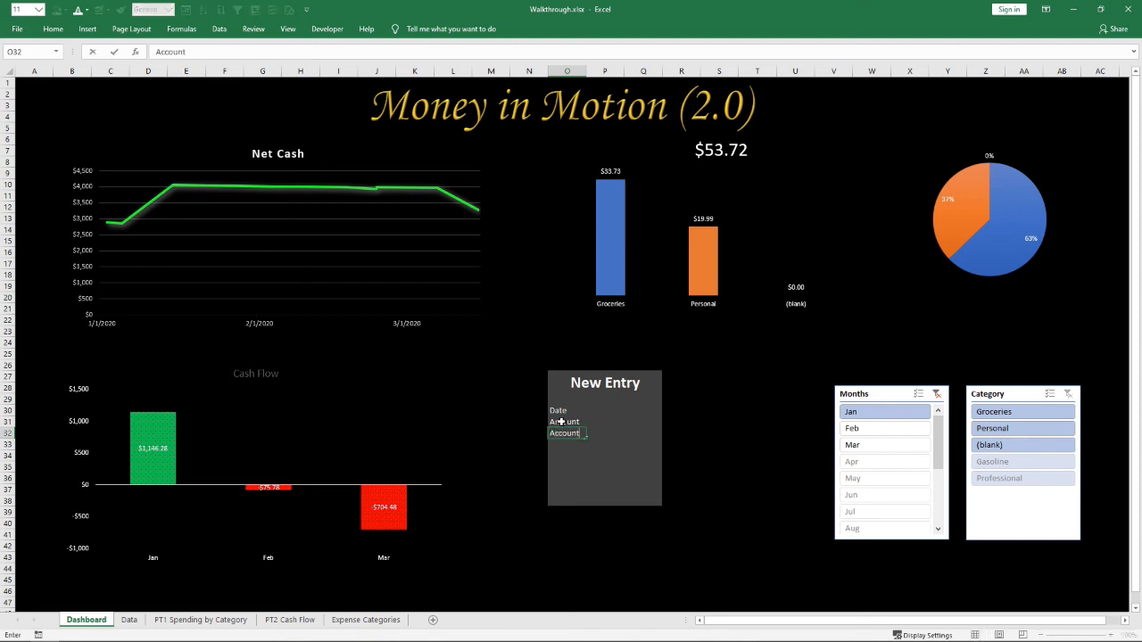
pyautogui.press('Return')
pyautogui.write('Merchant')
pyautogui.press('Return')
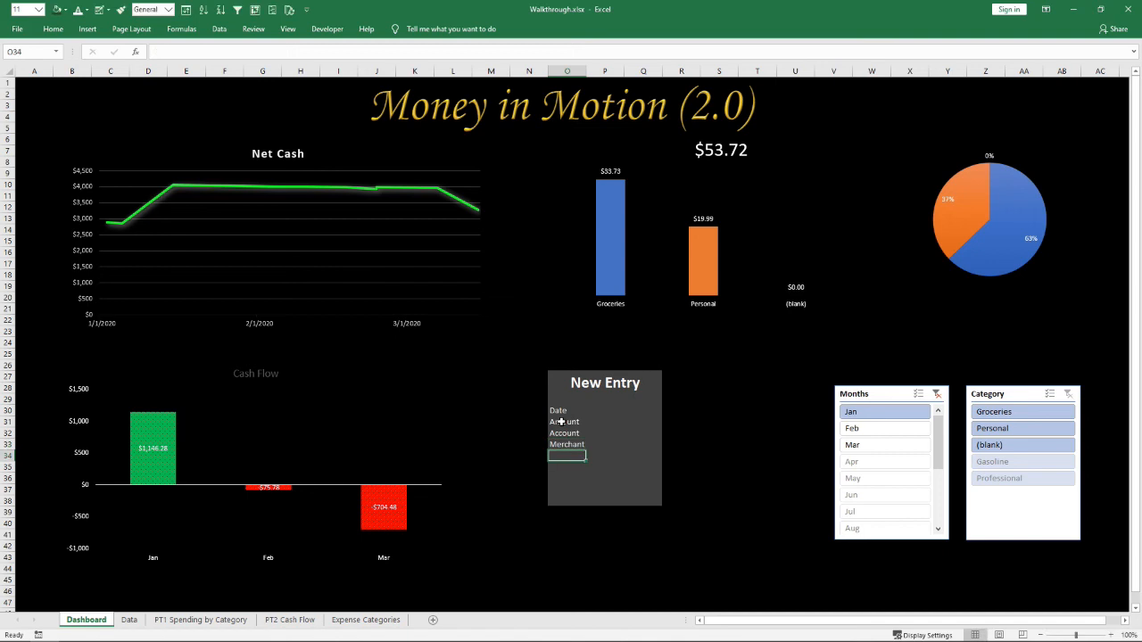
pyautogui.write('Categor')
pyautogui.write('y')
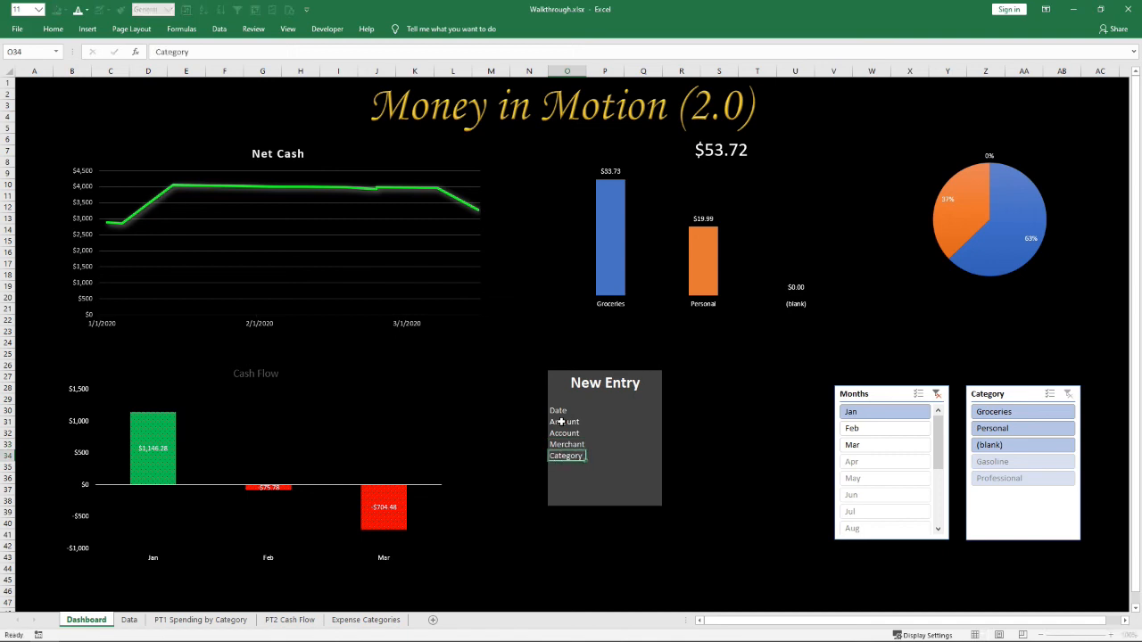
pyautogui.press('Return')
pyautogui.write('Label')
pyautogui.press('Return')
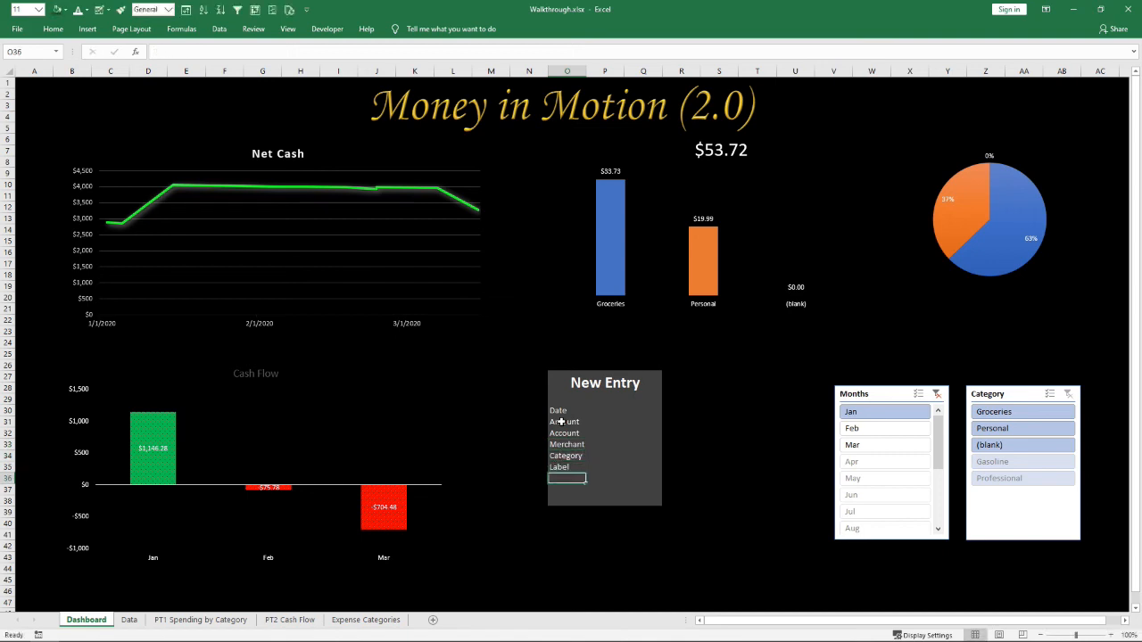
# Extend the form's dark gray background down one row by filling cells O38:Q39 with the same color
pyautogui.moveTo(562, 502); pyautogui.dragTo(639, 510)
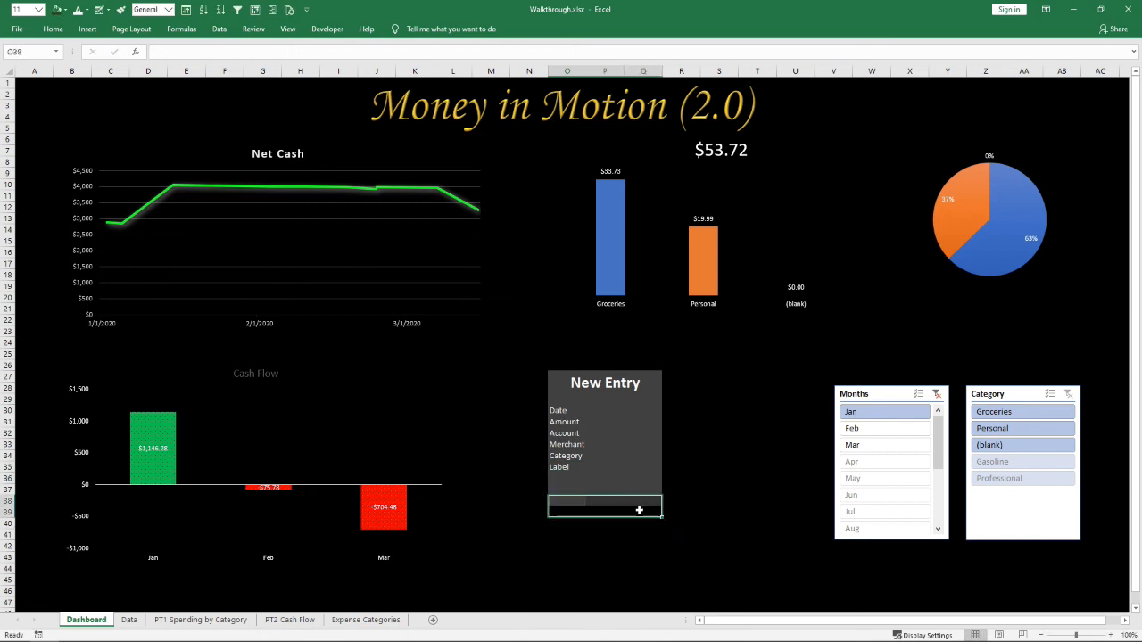
pyautogui.click(56, 10)
pyautogui.click(721, 512)
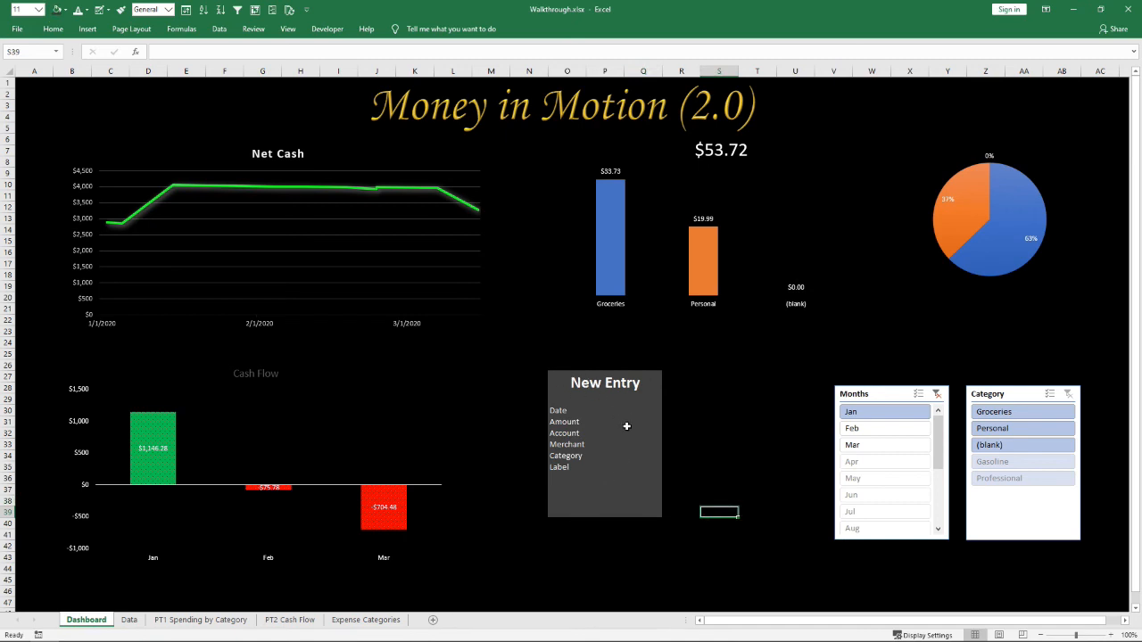
# Apply outside borders to the New Entry form range O27:Q39
pyautogui.moveTo(637, 411); pyautogui.dragTo(640, 464)
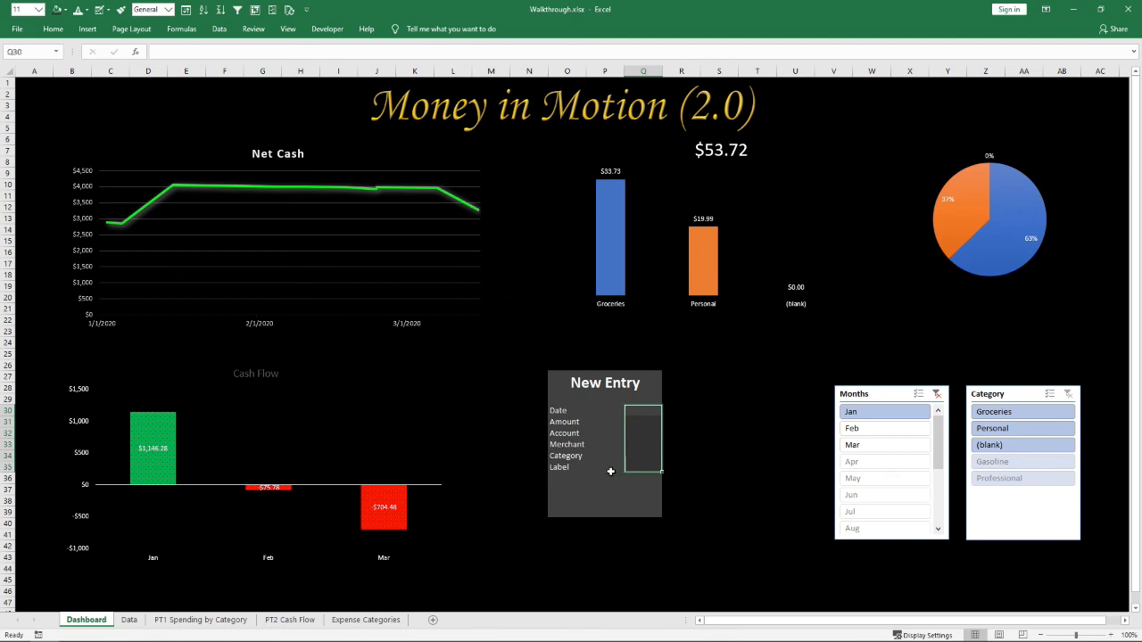
pyautogui.moveTo(556, 377); pyautogui.dragTo(629, 518)
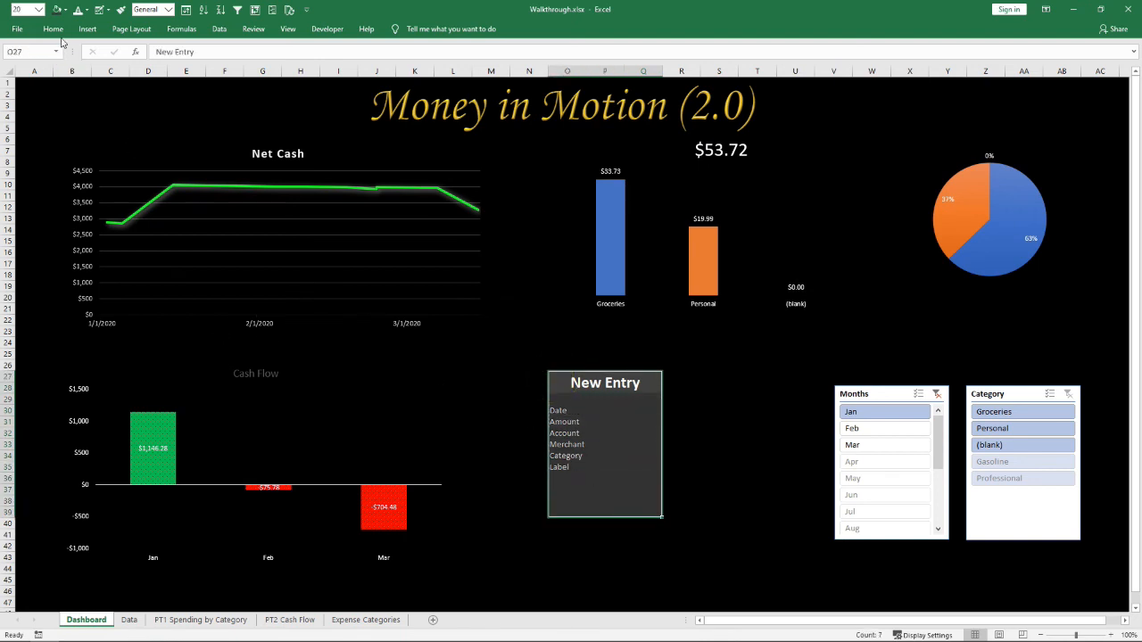
pyautogui.click(108, 11)
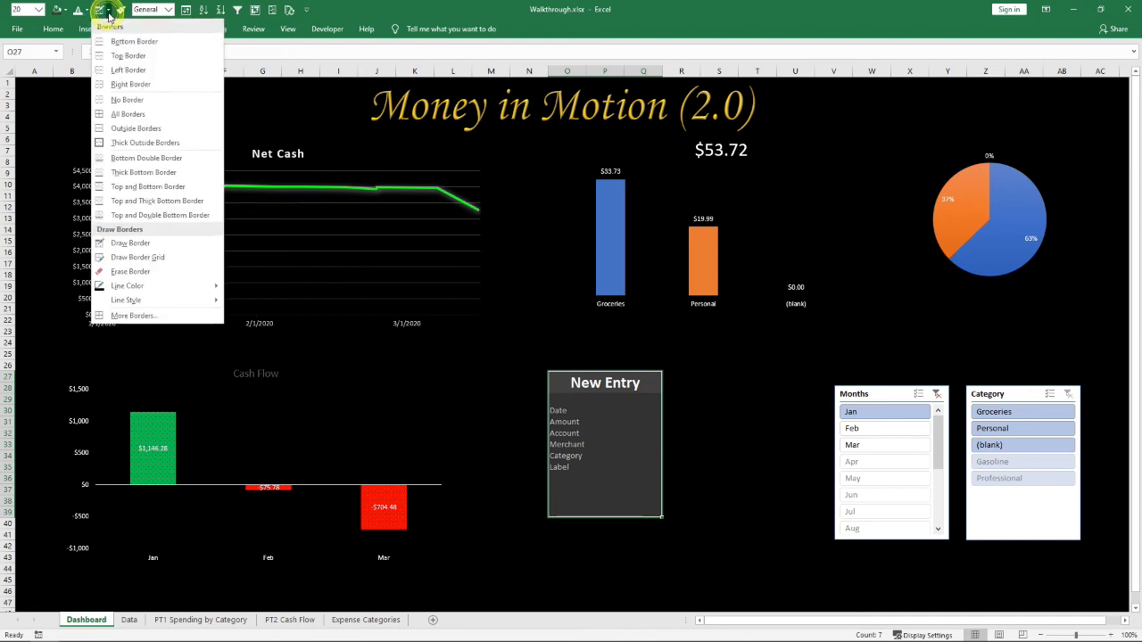
pyautogui.click(123, 128)
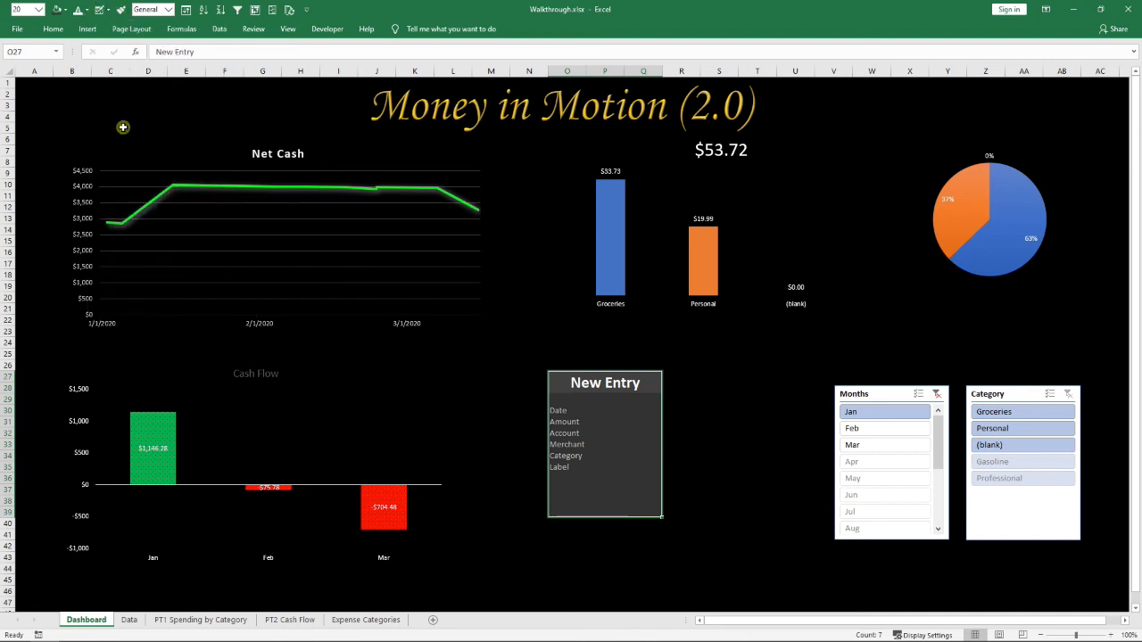
pyautogui.click(108, 11)
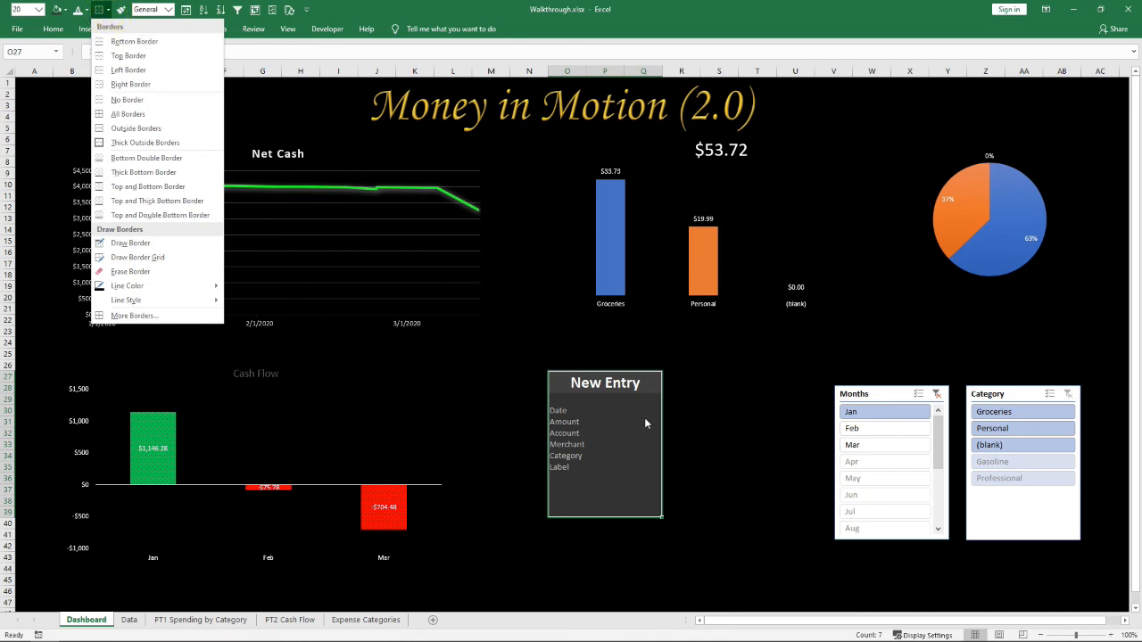
pyautogui.click(722, 467)
pyautogui.click(740, 499)
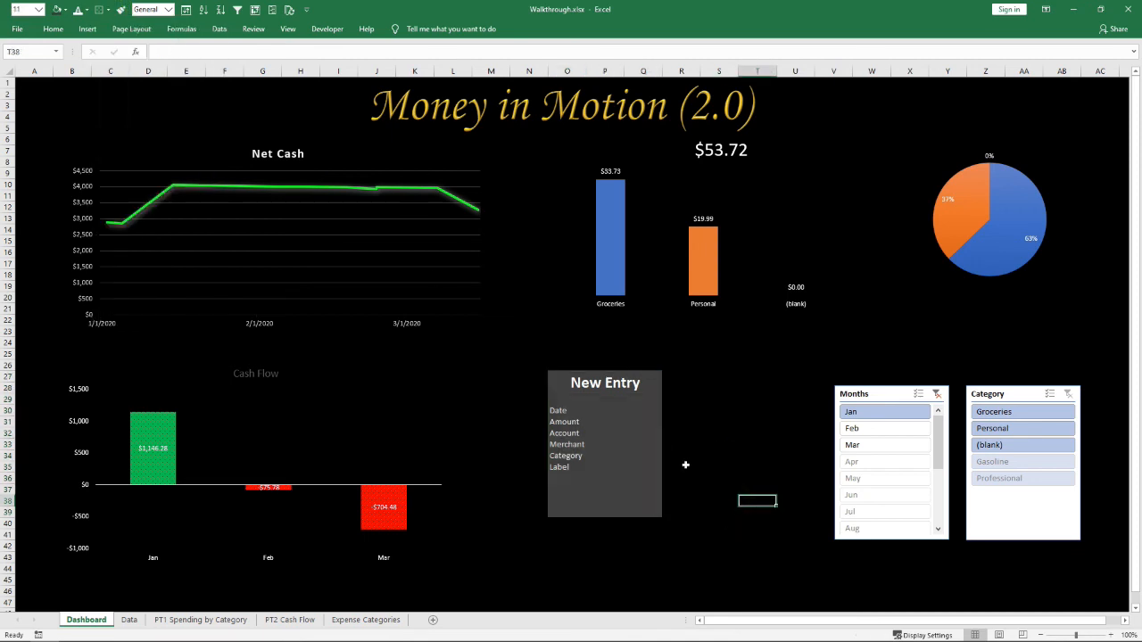
# Try to draw a white border around the New Entry form O27:Q39
pyautogui.moveTo(661, 514); pyautogui.dragTo(551, 375)
pyautogui.click(108, 11)
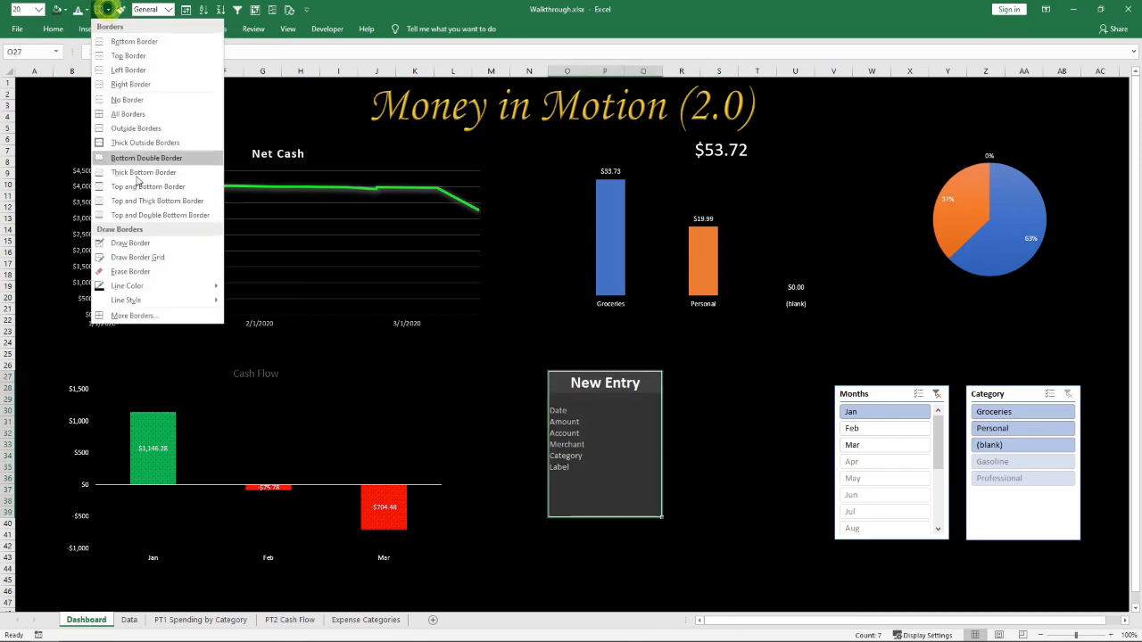
pyautogui.moveTo(141, 288)
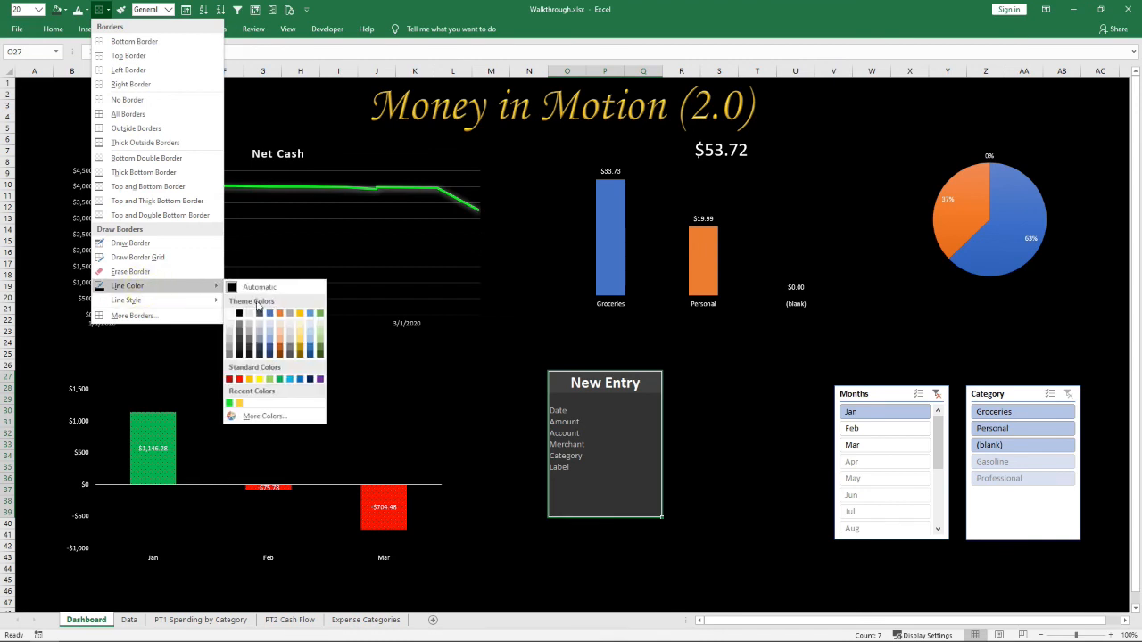
pyautogui.click(232, 313)
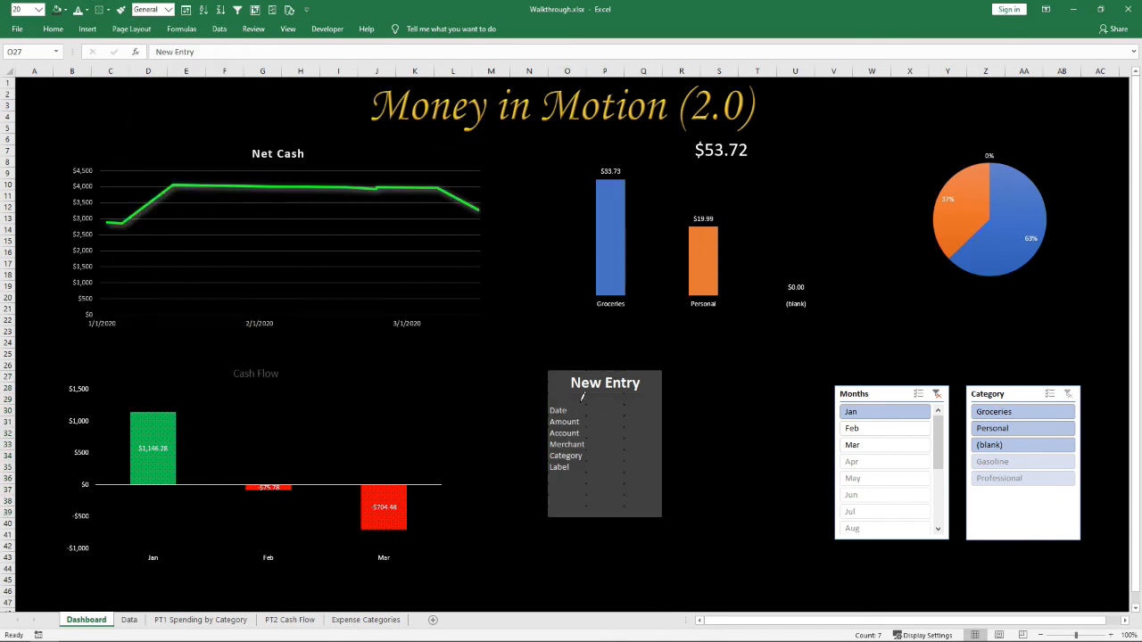
pyautogui.moveTo(551, 371)
pyautogui.mouseDown()
pyautogui.moveTo(553, 488)
pyautogui.moveTo(632, 515)
pyautogui.moveTo(653, 508)
pyautogui.mouseUp()
pyautogui.click(97, 9)
pyautogui.click(723, 472)
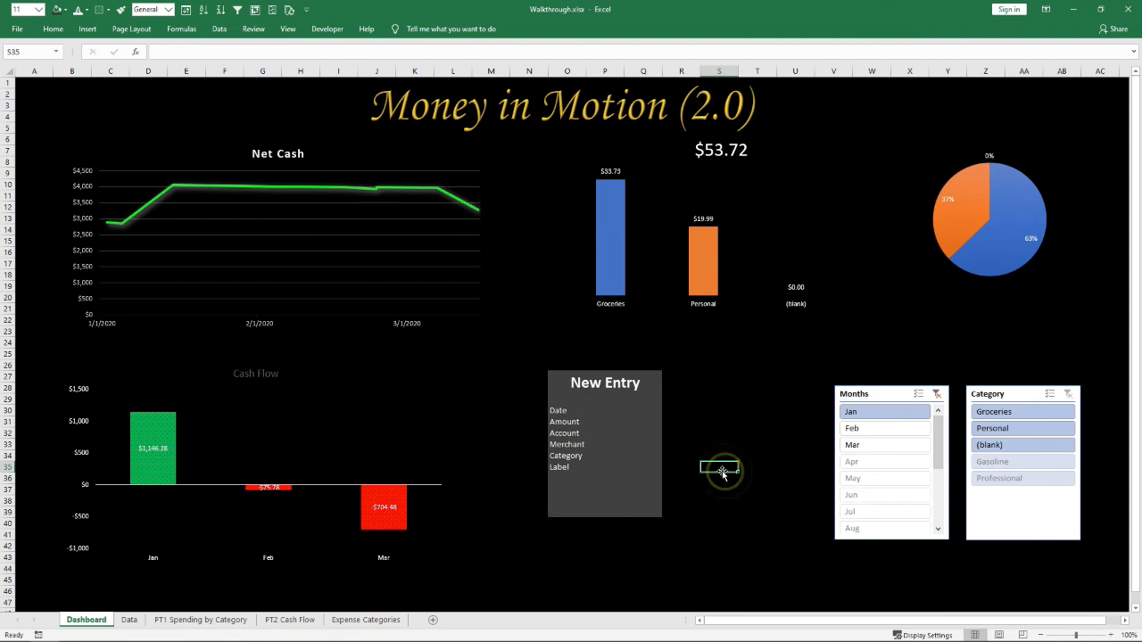
pyautogui.moveTo(562, 380); pyautogui.dragTo(630, 516)
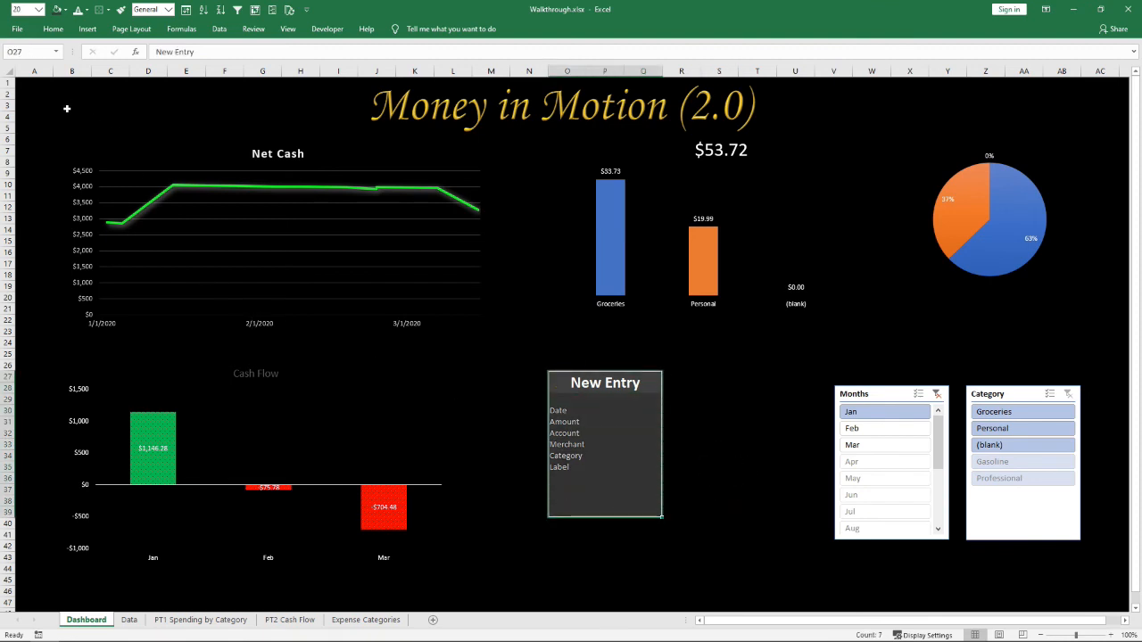
pyautogui.click(108, 10)
pyautogui.moveTo(154, 286)
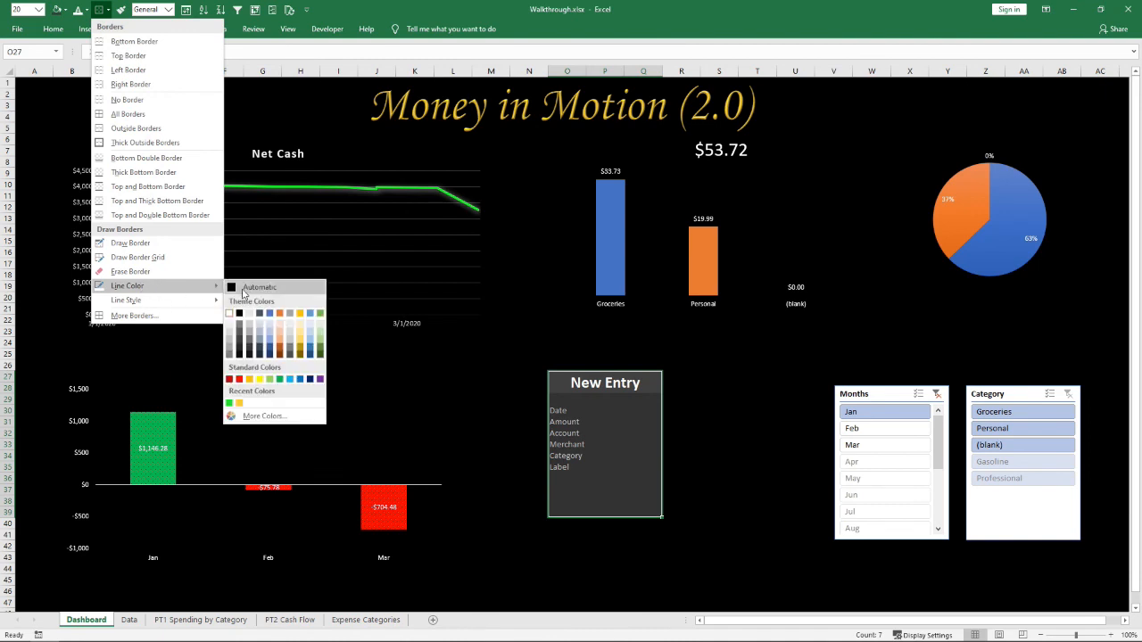
pyautogui.click(586, 399)
pyautogui.click(741, 475)
# Set the border line color to white and try to draw a border along the New Entry form's left edge
pyautogui.moveTo(576, 382); pyautogui.dragTo(580, 513)
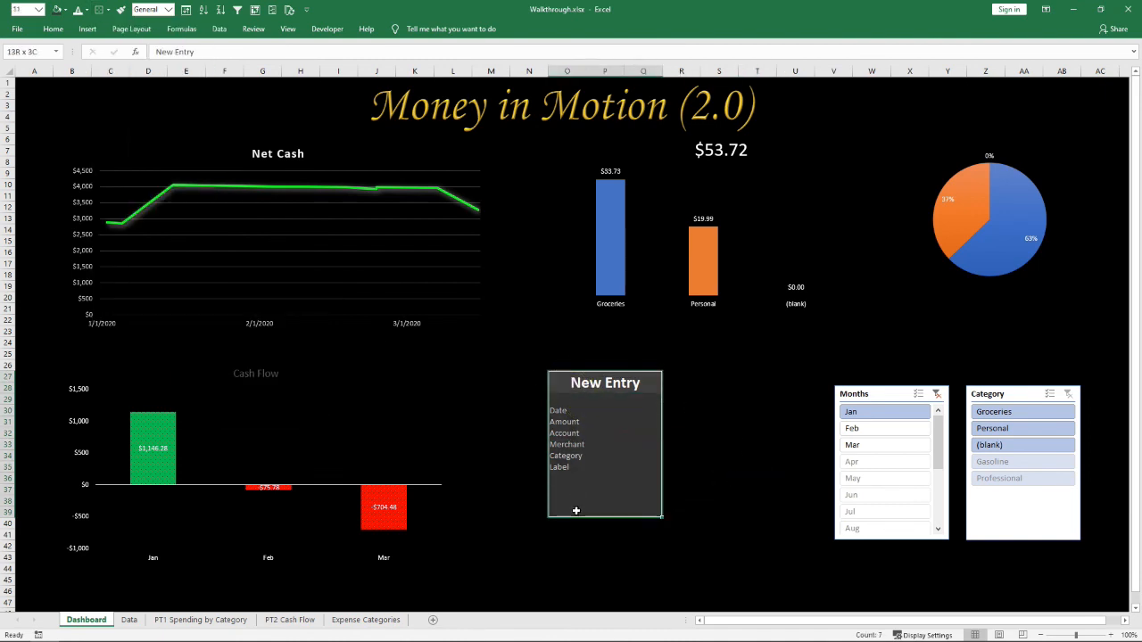
pyautogui.click(108, 11)
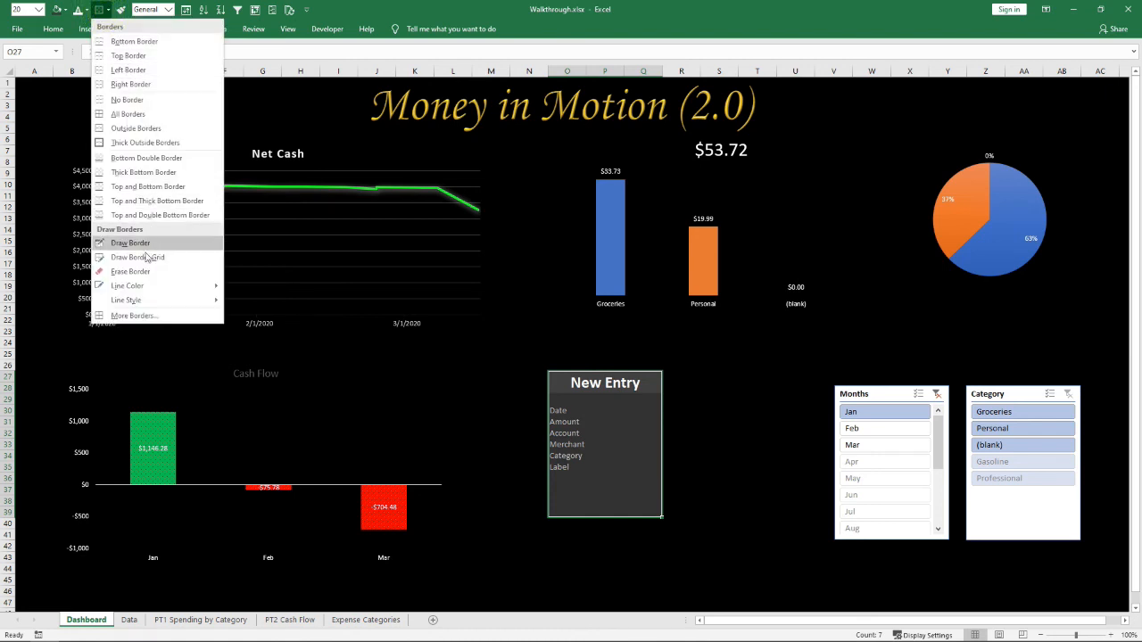
pyautogui.moveTo(147, 286)
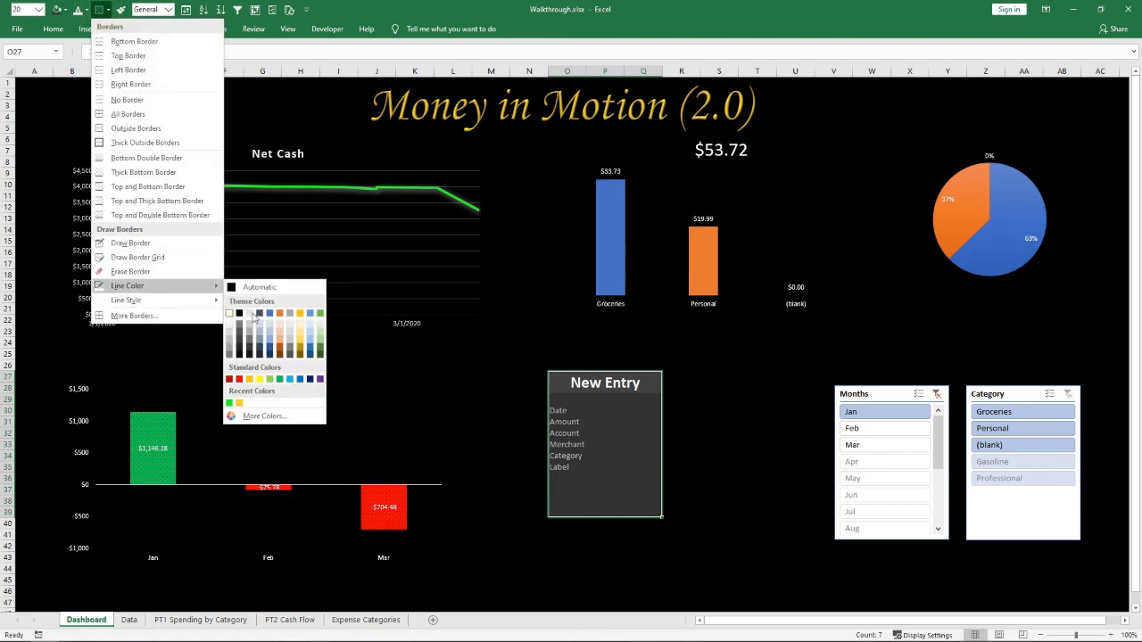
pyautogui.click(231, 319)
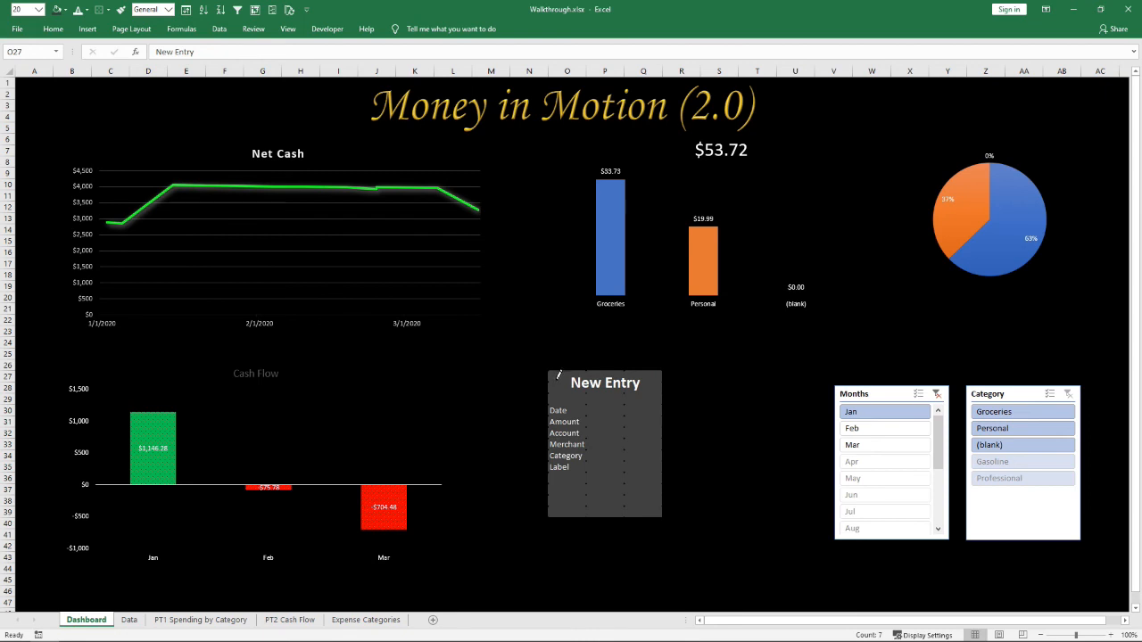
pyautogui.moveTo(553, 367)
pyautogui.mouseDown()
pyautogui.moveTo(660, 375)
pyautogui.moveTo(646, 513)
pyautogui.moveTo(551, 393)
pyautogui.moveTo(554, 374)
pyautogui.mouseUp()
pyautogui.click(547, 372)
pyautogui.click(550, 373)
pyautogui.click(546, 375)
pyautogui.click(547, 376)
pyautogui.click(549, 447)
pyautogui.click(543, 428)
pyautogui.click(546, 404)
pyautogui.click(547, 375)
pyautogui.click(555, 377)
# Apply an outline border with automatic color to the New Entry form O27:Q39 through the cell border settings
pyautogui.hotkey('ctrl', '1')
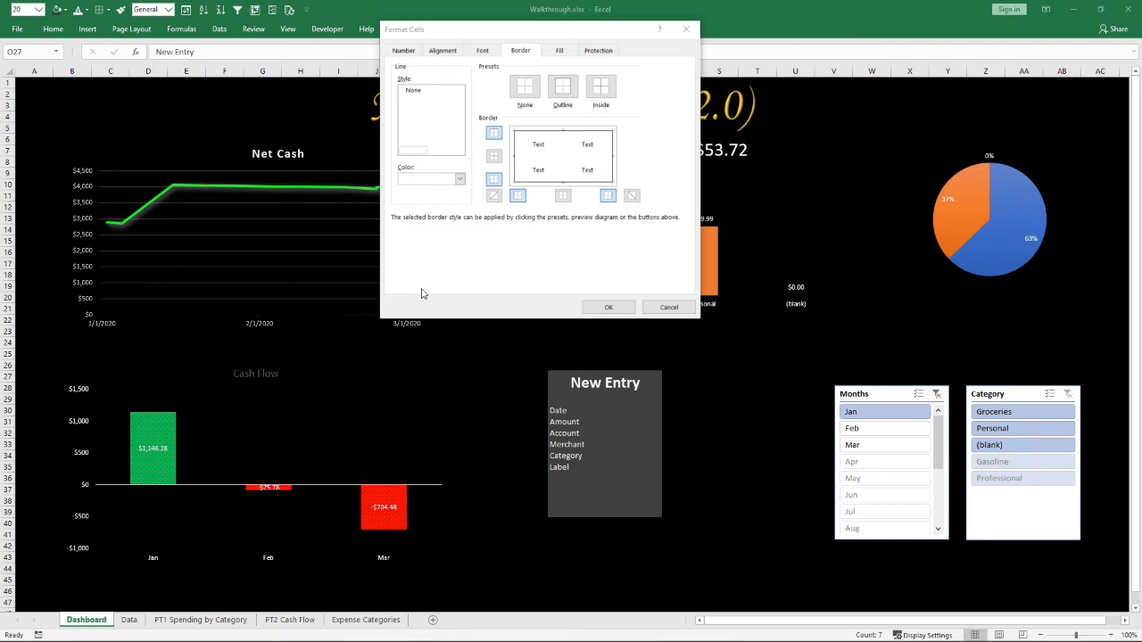
pyautogui.click(668, 306)
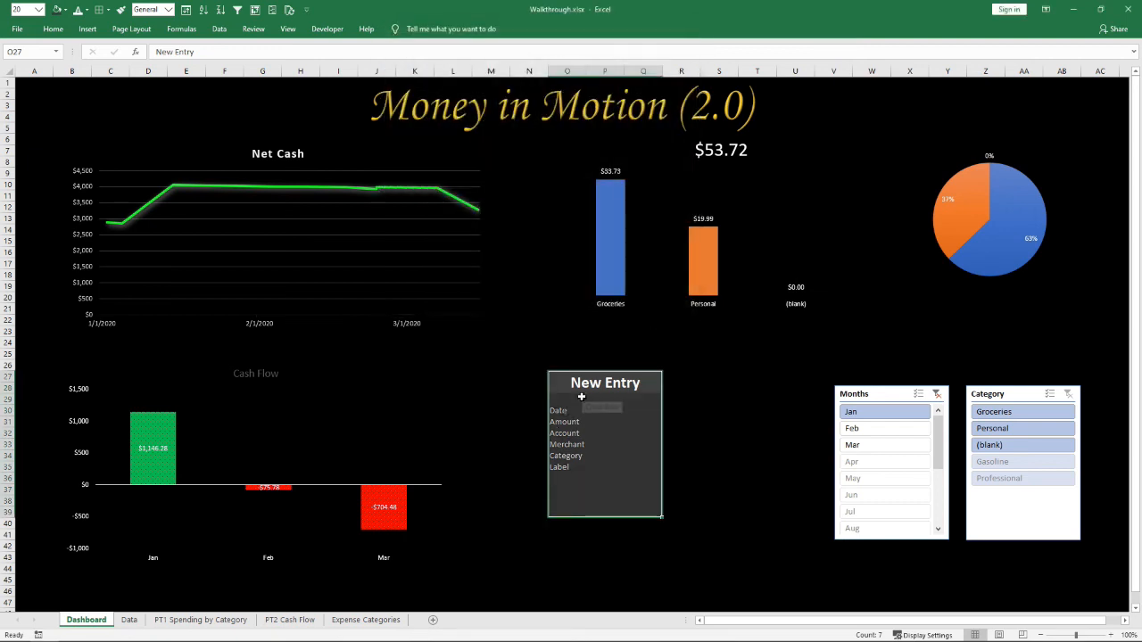
pyautogui.click(108, 10)
pyautogui.click(129, 316)
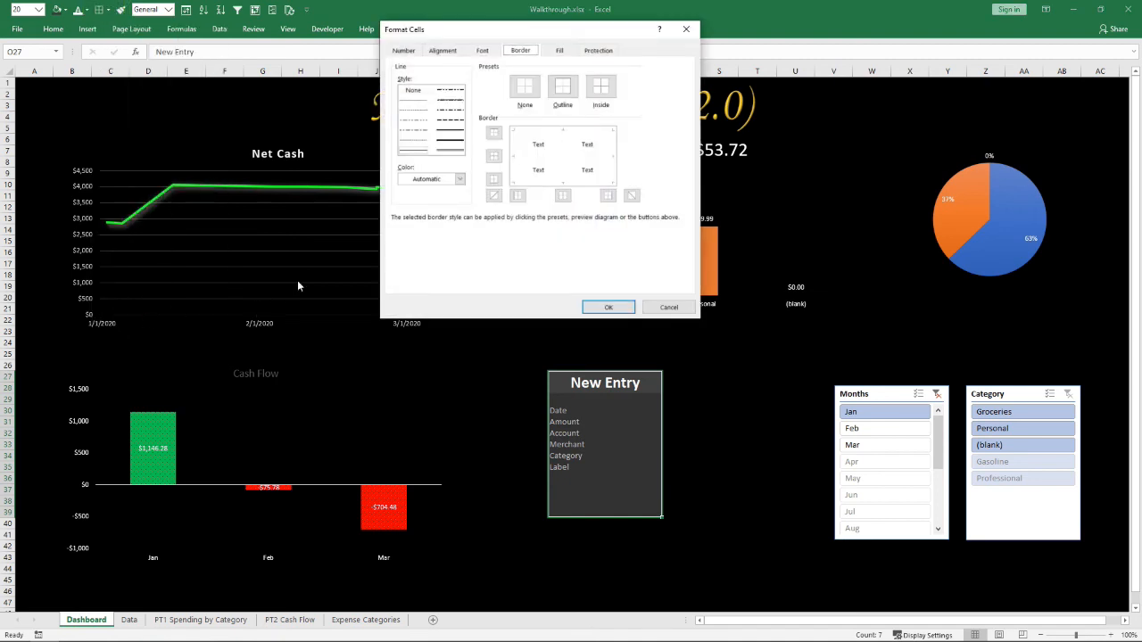
pyautogui.click(562, 86)
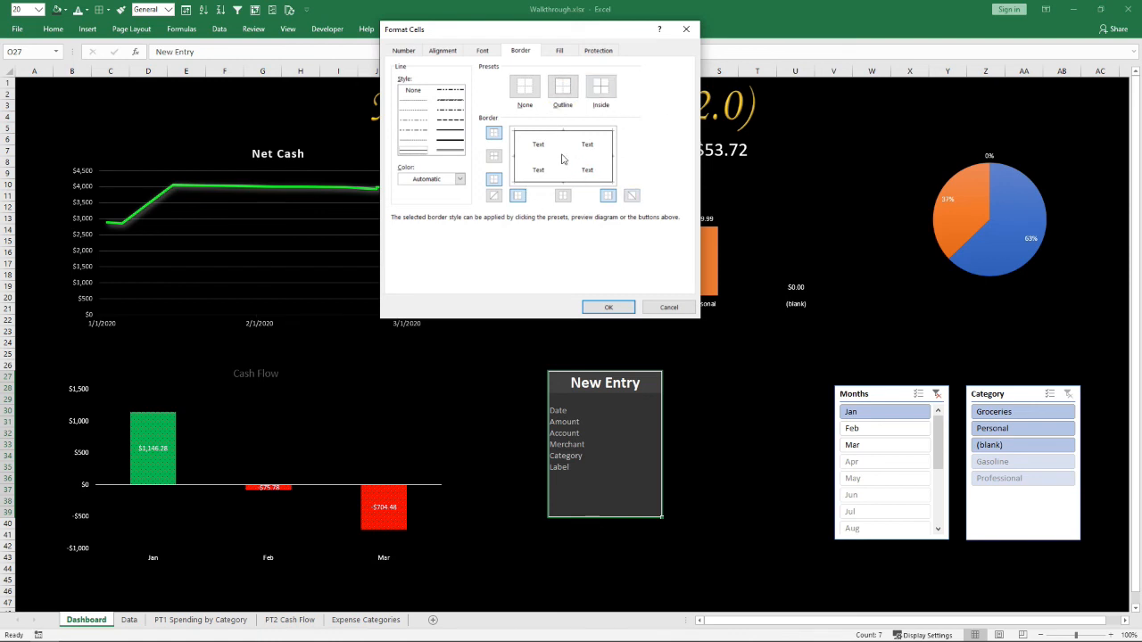
pyautogui.click(460, 179)
pyautogui.click(403, 218)
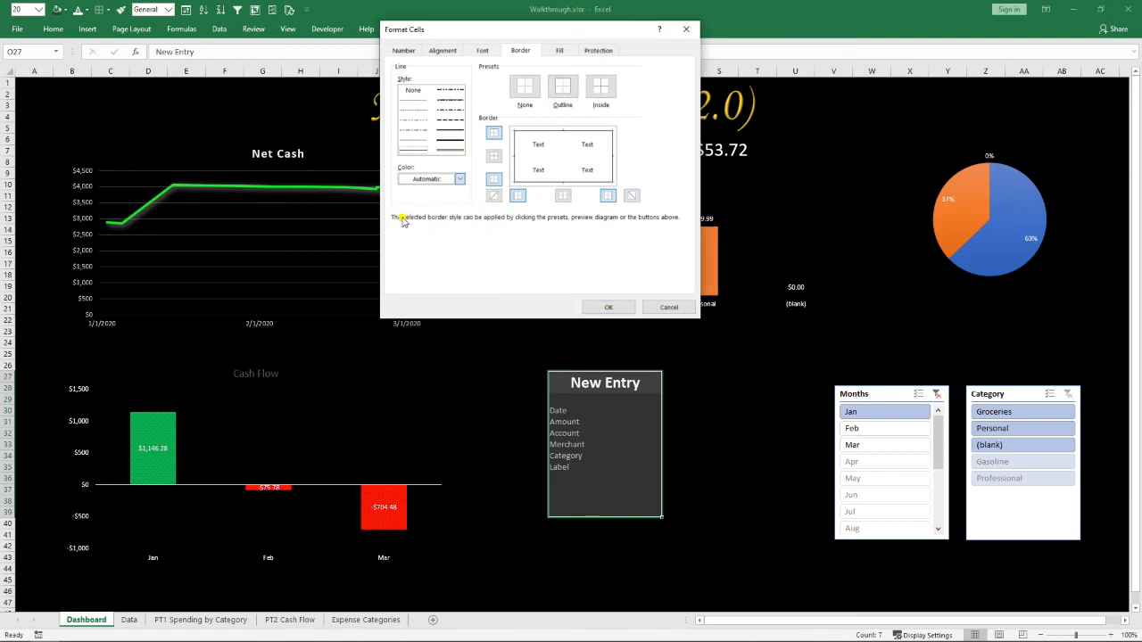
pyautogui.click(609, 307)
pyautogui.click(733, 432)
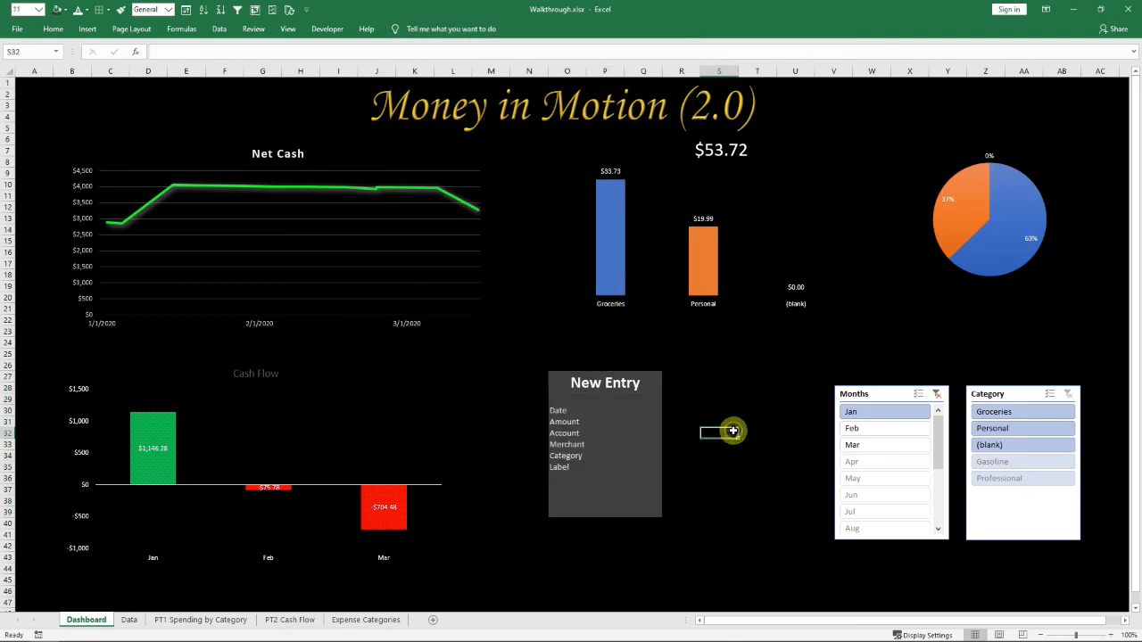
# Reapply the outline preset to the New Entry form O27:Q39 with black as the border color
pyautogui.moveTo(563, 387); pyautogui.dragTo(616, 512)
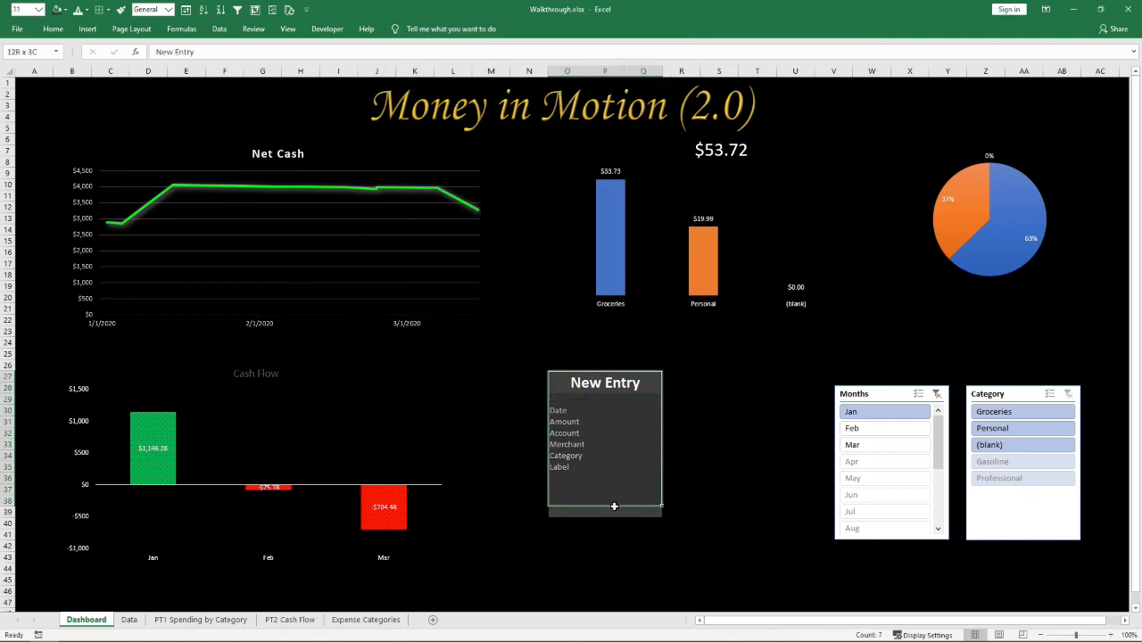
pyautogui.click(106, 12)
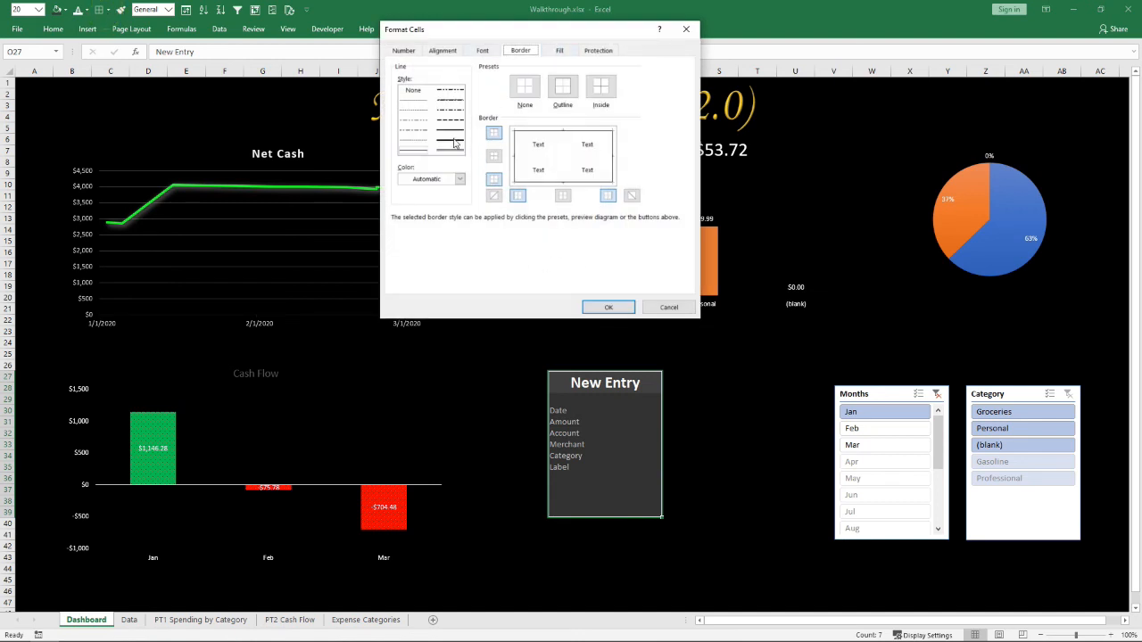
pyautogui.click(553, 93)
pyautogui.click(459, 180)
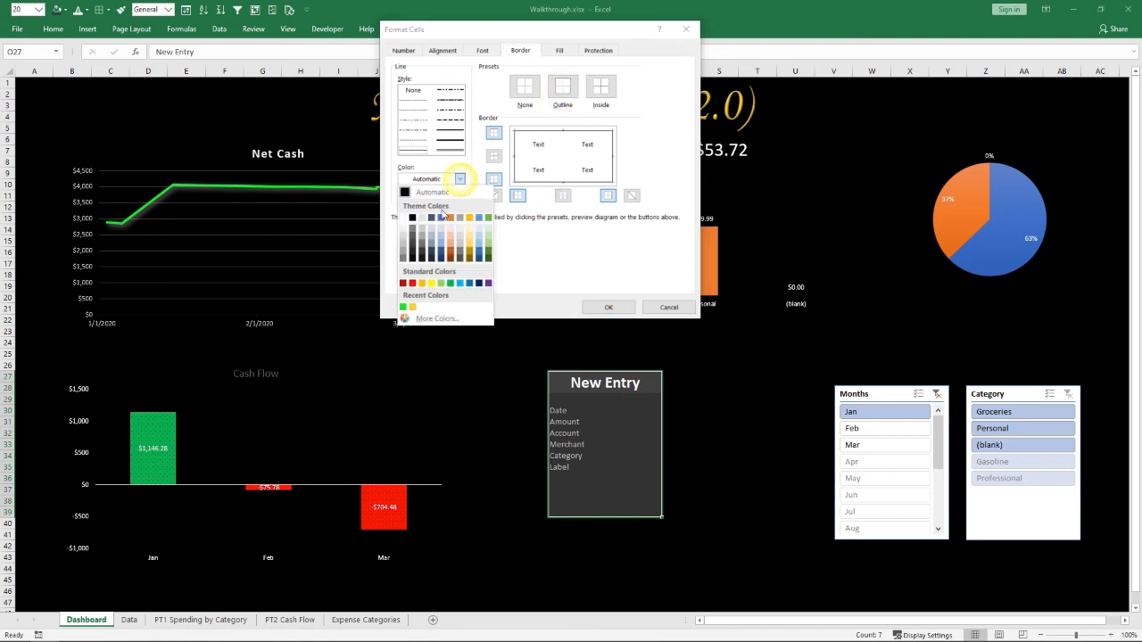
pyautogui.click(411, 218)
pyautogui.click(609, 307)
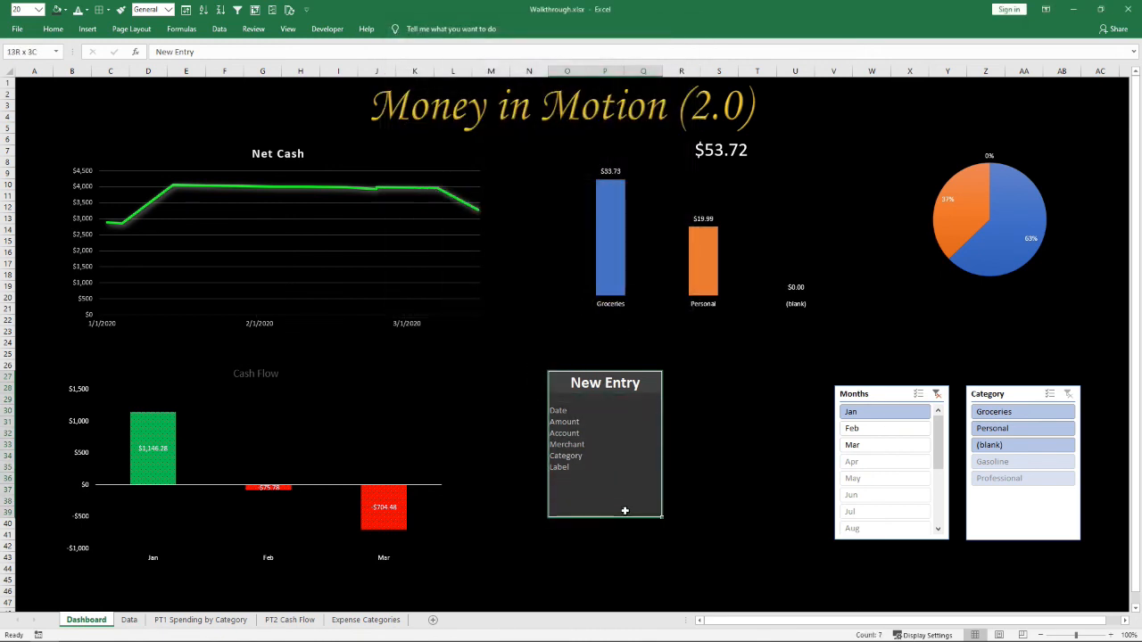
# Remove the borders from the New Entry form range O27:Q39
pyautogui.click(107, 10)
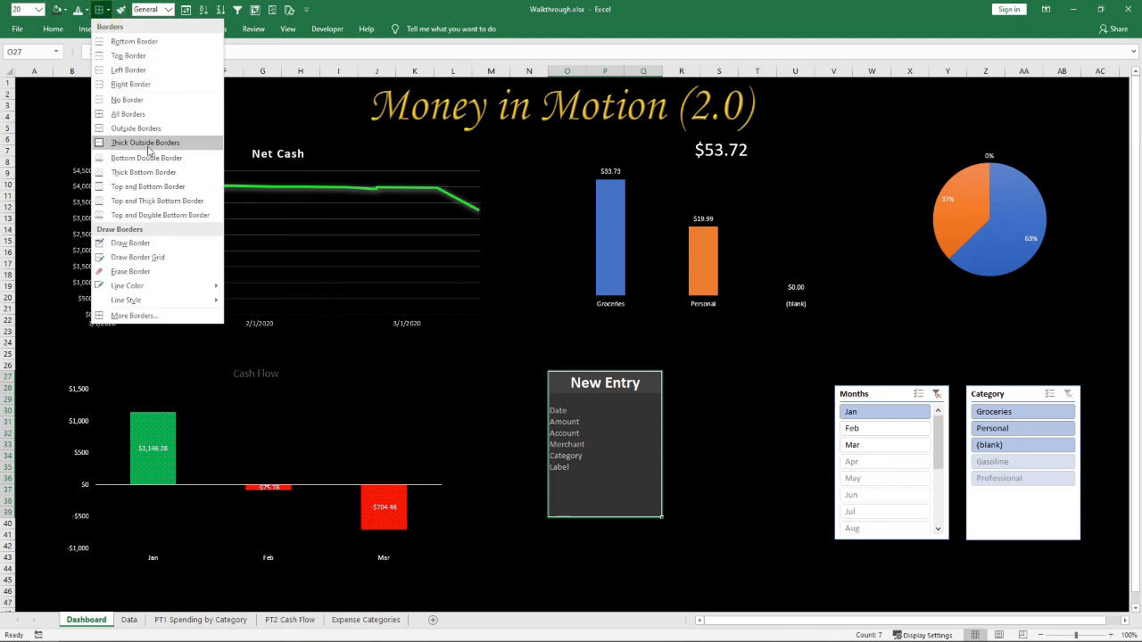
pyautogui.click(134, 114)
pyautogui.click(719, 443)
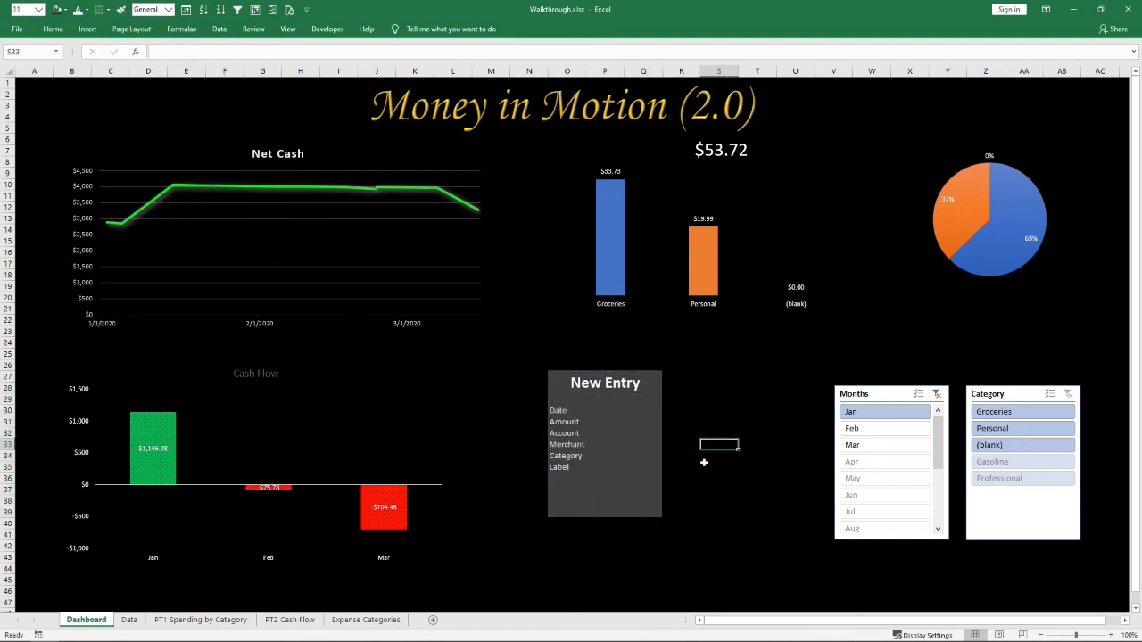
# Fill the entry cells Q30:Q35 with Light Gray, Background 2, Darker 50%
pyautogui.moveTo(633, 410); pyautogui.dragTo(639, 464)
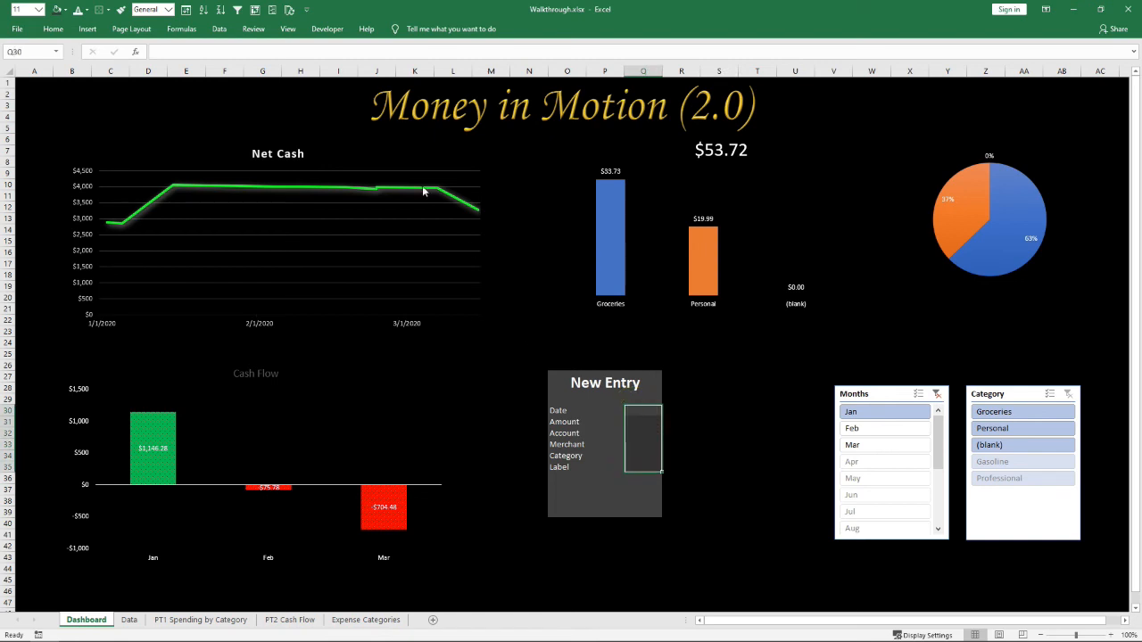
pyautogui.click(65, 10)
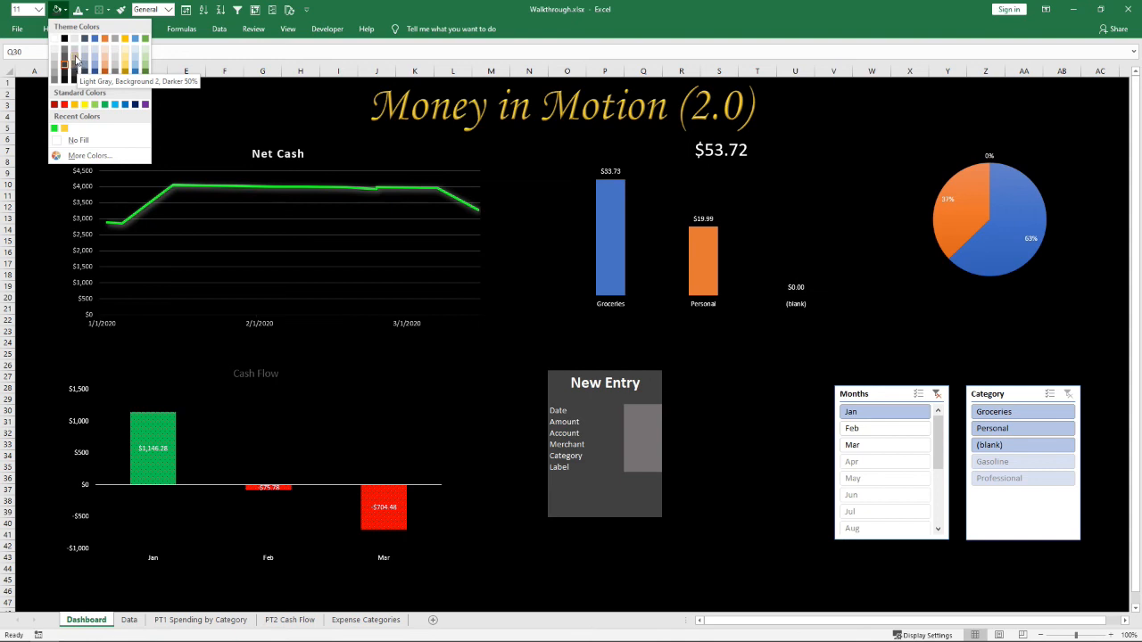
pyautogui.click(74, 62)
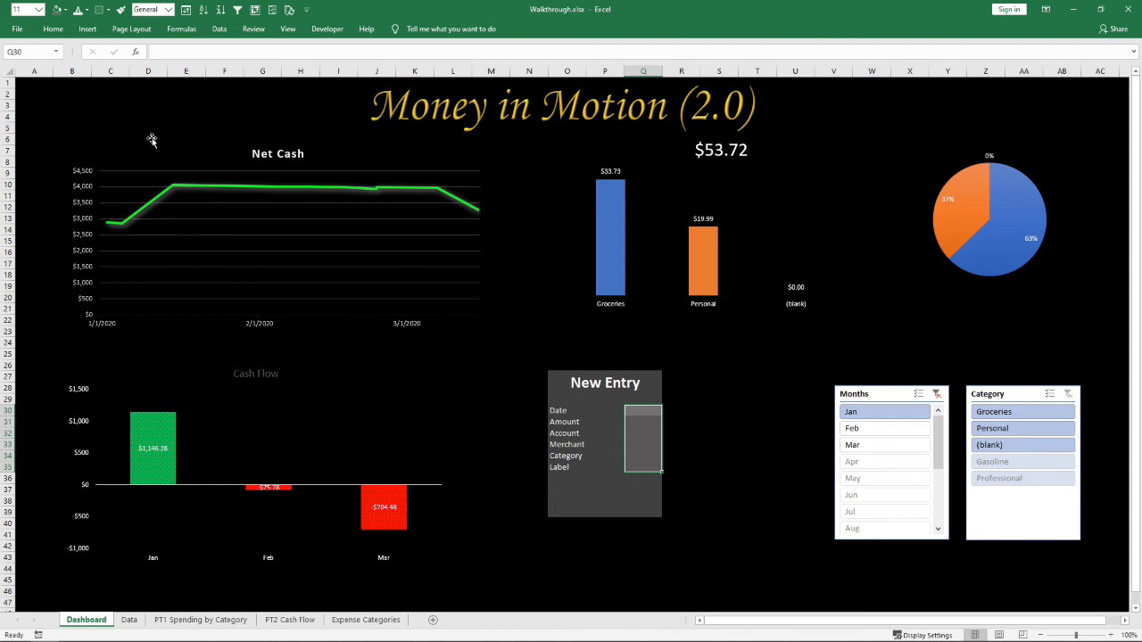
# Try to add all borders to the entry cells Q30:Q35 and draw border lines around them
pyautogui.click(108, 12)
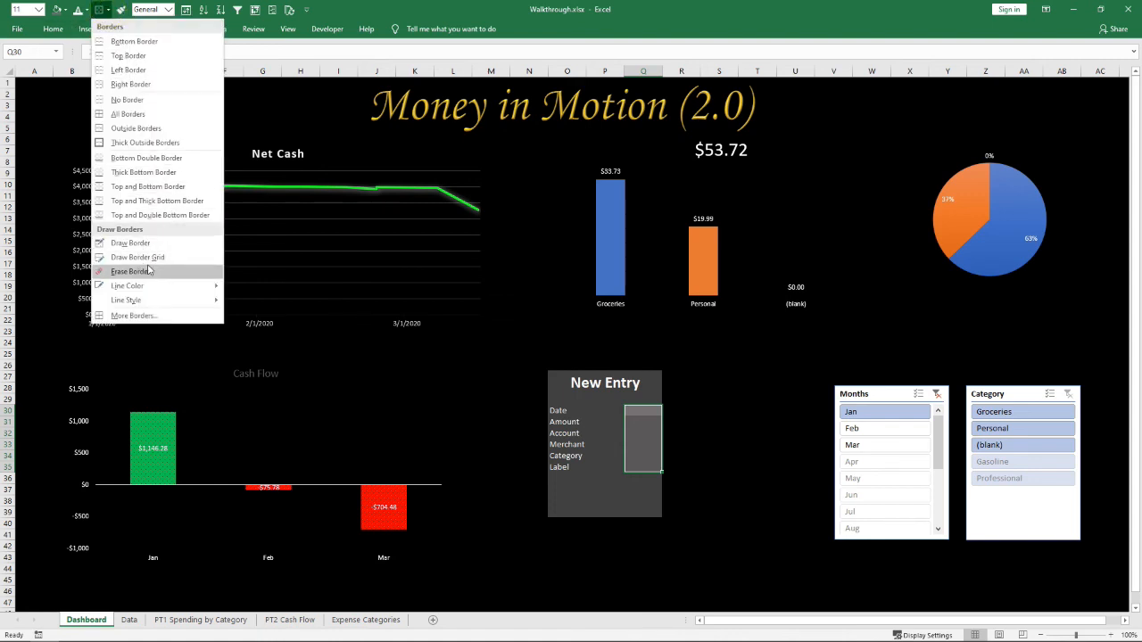
pyautogui.click(152, 113)
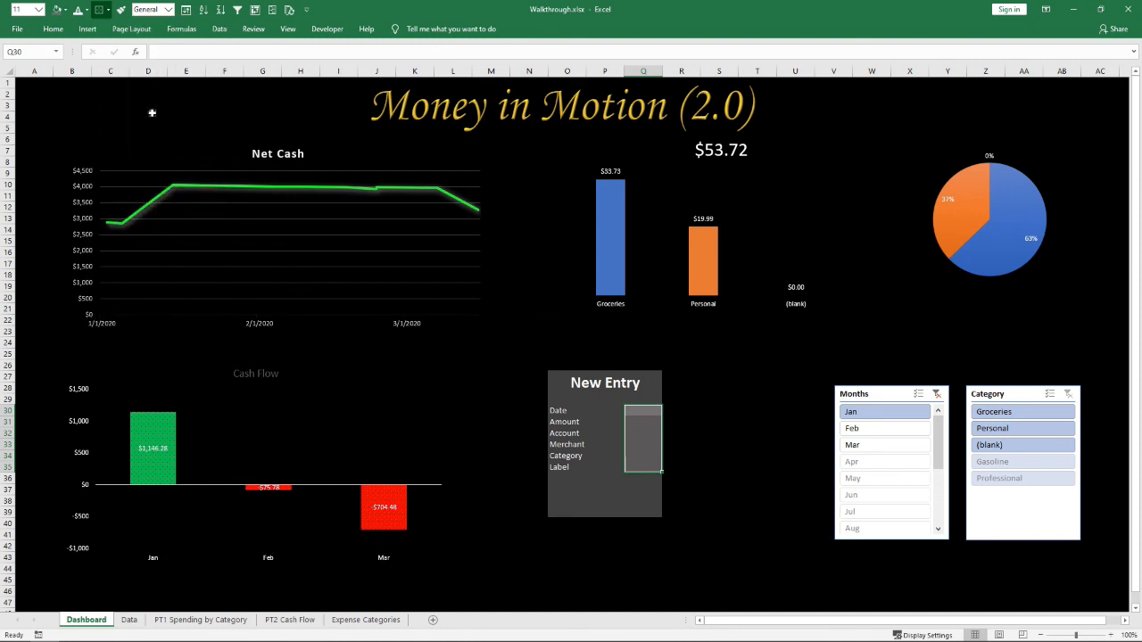
pyautogui.click(108, 12)
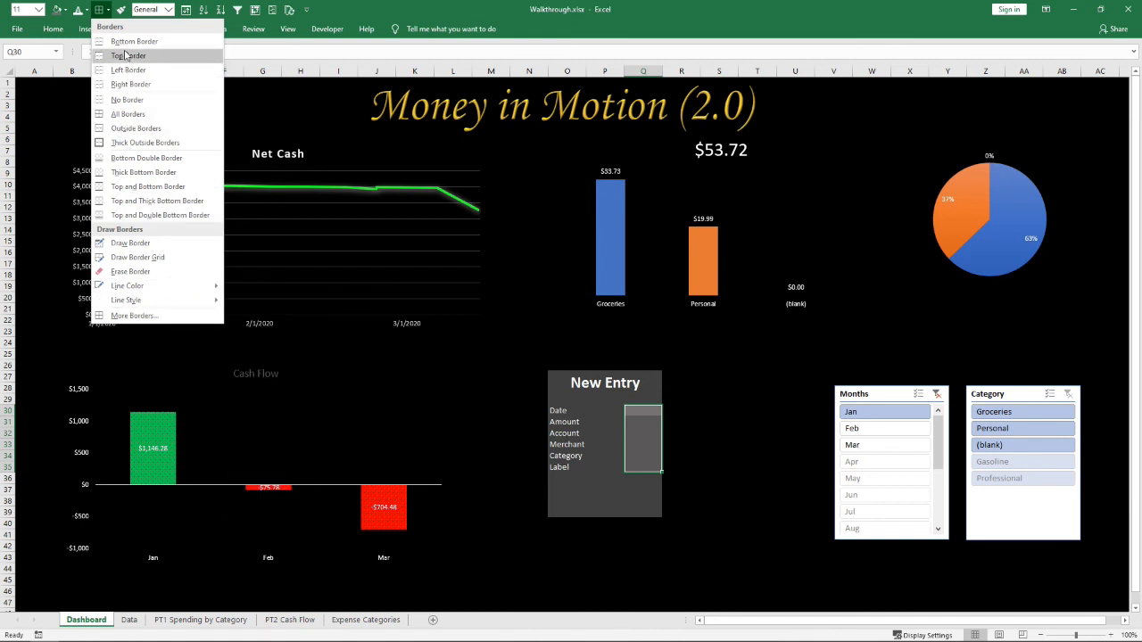
pyautogui.click(130, 243)
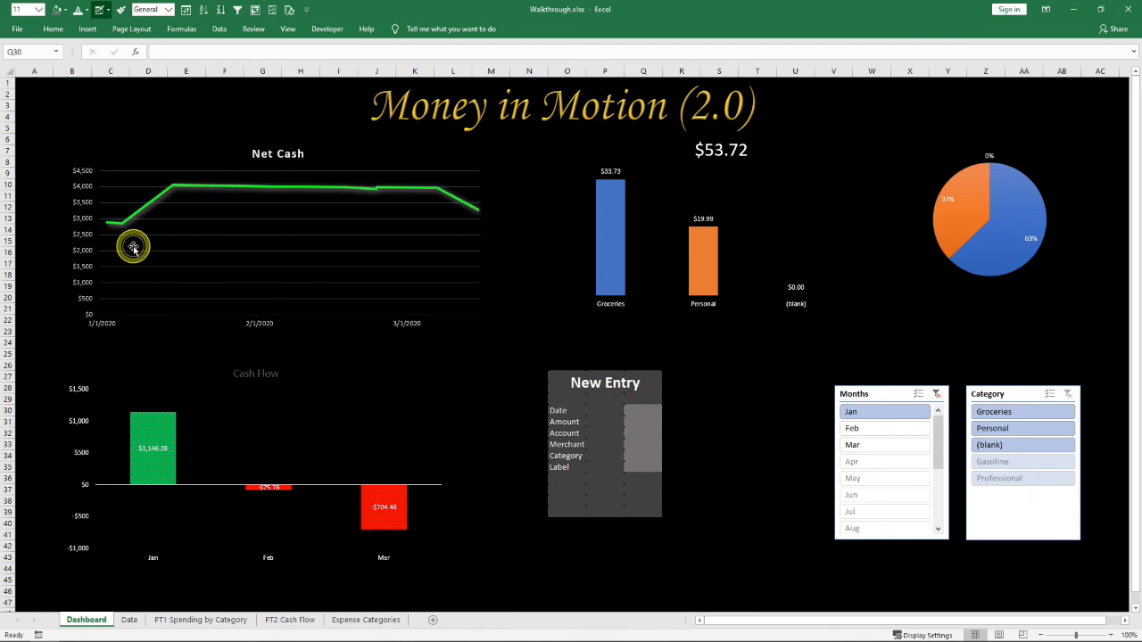
pyautogui.moveTo(626, 406)
pyautogui.mouseDown()
pyautogui.moveTo(651, 415)
pyautogui.moveTo(649, 463)
pyautogui.mouseUp()
pyautogui.moveTo(643, 420)
pyautogui.mouseDown()
pyautogui.moveTo(639, 452)
pyautogui.moveTo(644, 444)
pyautogui.mouseUp()
pyautogui.click(642, 426)
pyautogui.click(640, 436)
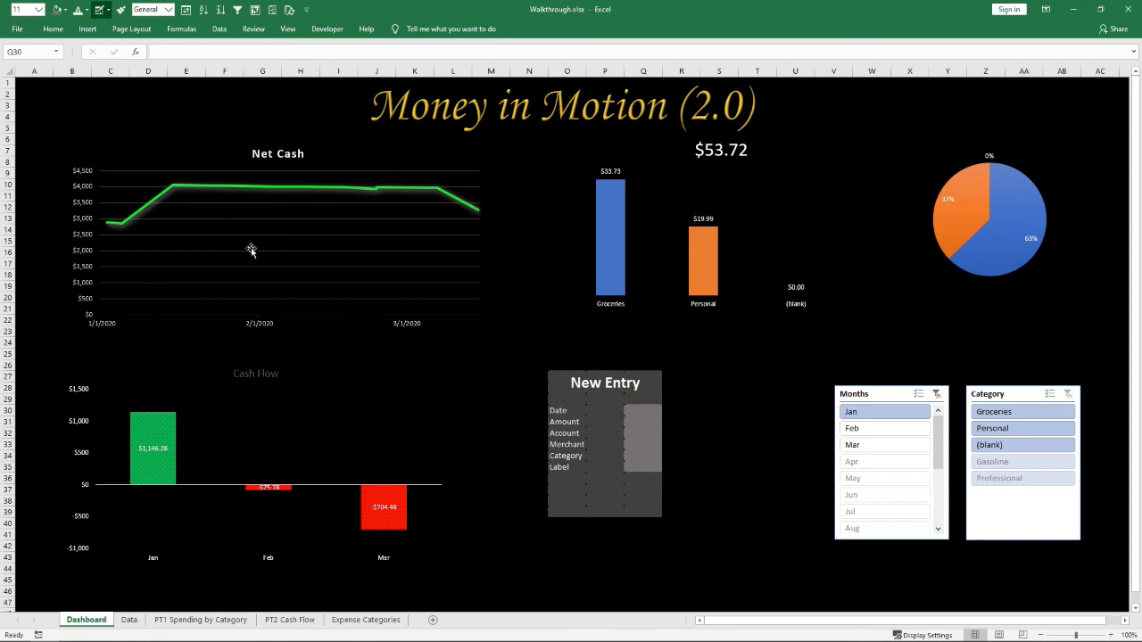
# Draw thin solid white borders around each of the New Entry input cells Q30:Q35
pyautogui.click(108, 10)
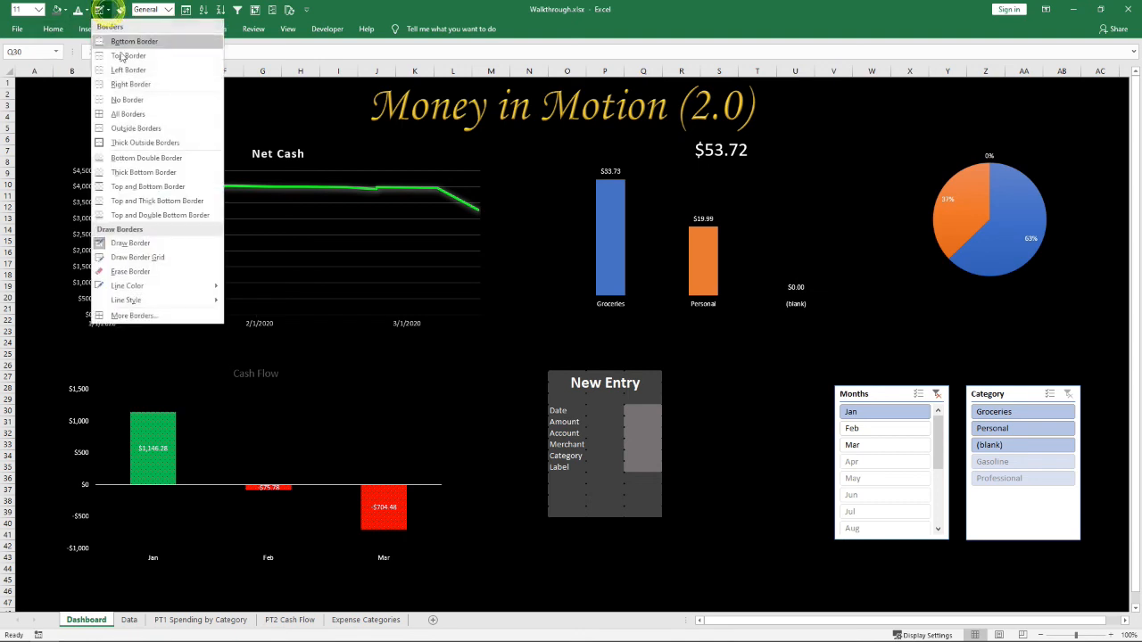
pyautogui.moveTo(171, 301)
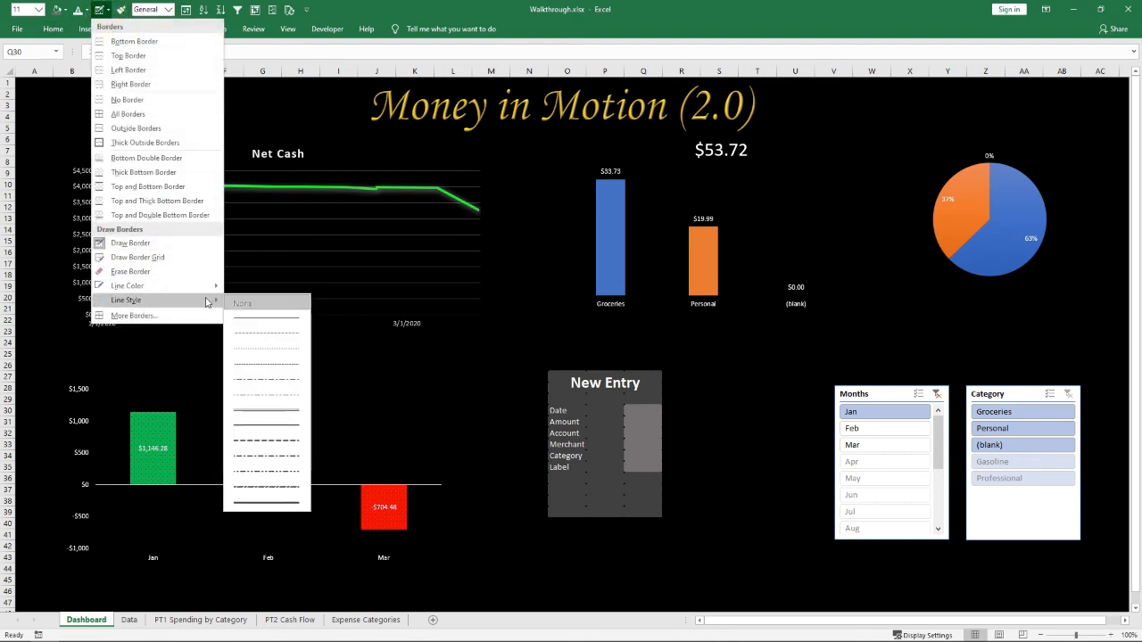
pyautogui.click(257, 321)
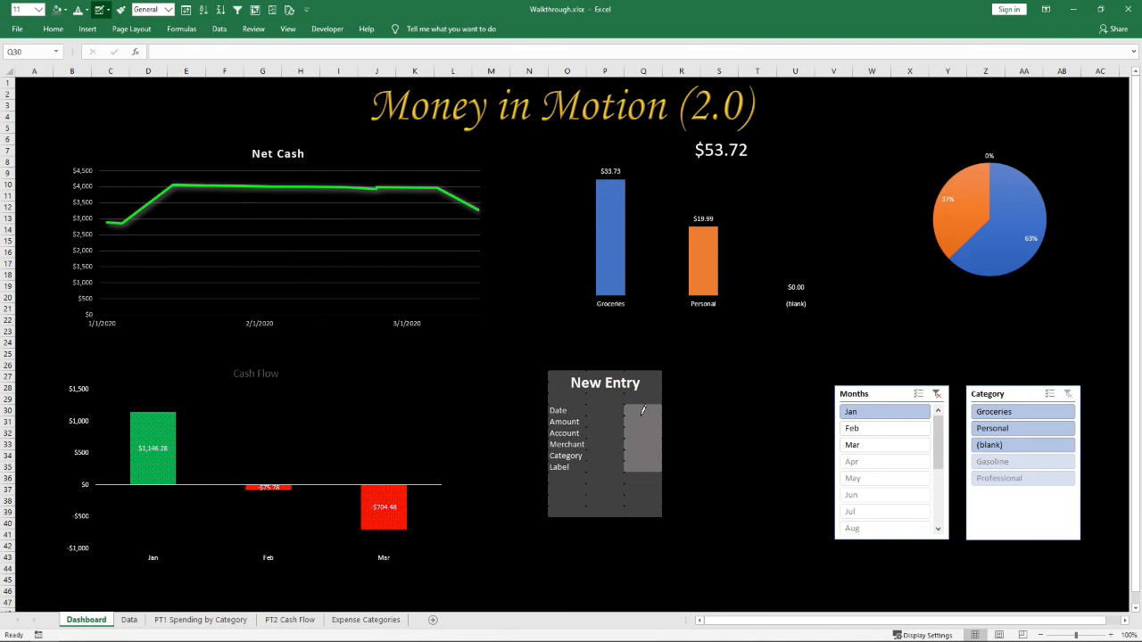
pyautogui.moveTo(640, 410)
pyautogui.mouseDown()
pyautogui.moveTo(645, 462)
pyautogui.moveTo(644, 412)
pyautogui.mouseUp()
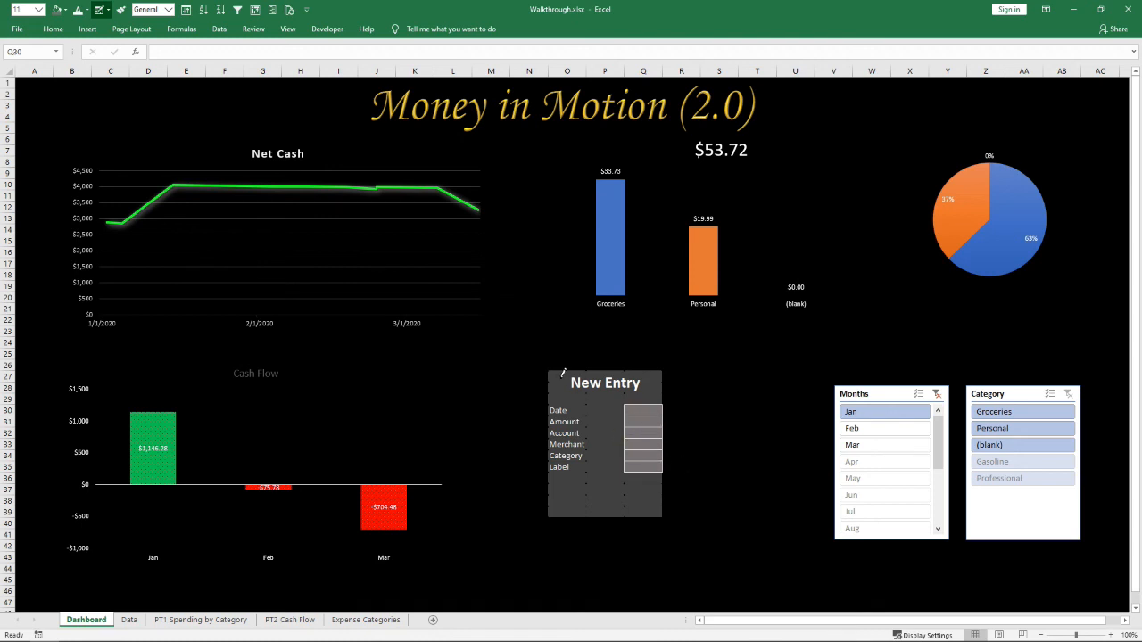
# Draw a thin white outline around the whole New Entry form O27:Q39 and stop drawing borders
pyautogui.moveTo(556, 367); pyautogui.dragTo(636, 507)
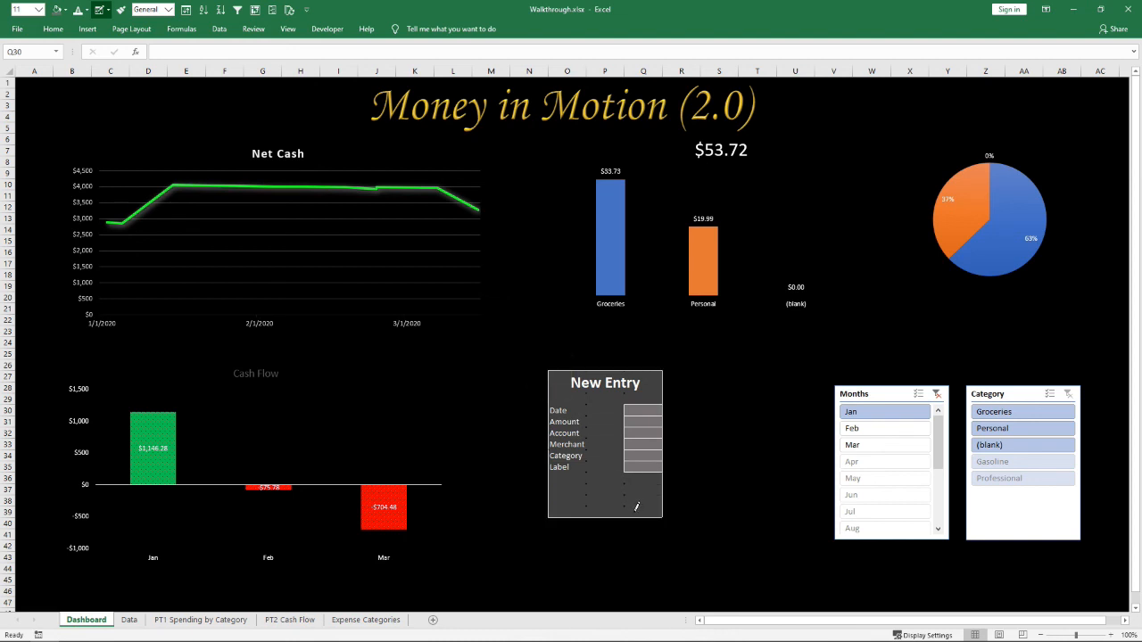
pyautogui.click(99, 10)
pyautogui.click(721, 466)
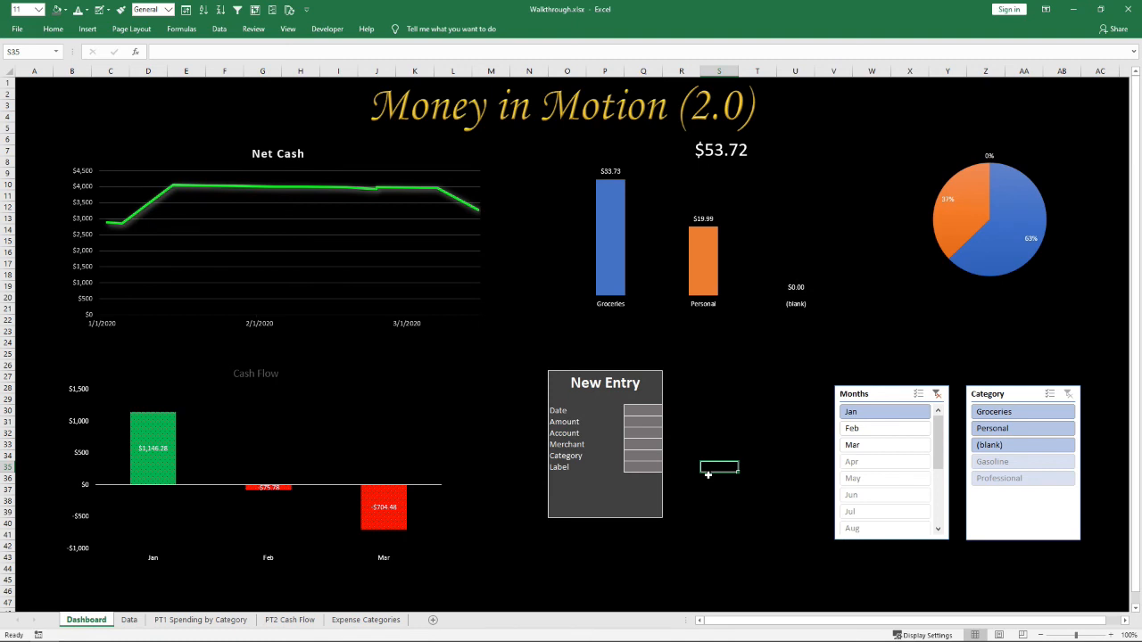
pyautogui.click(636, 407)
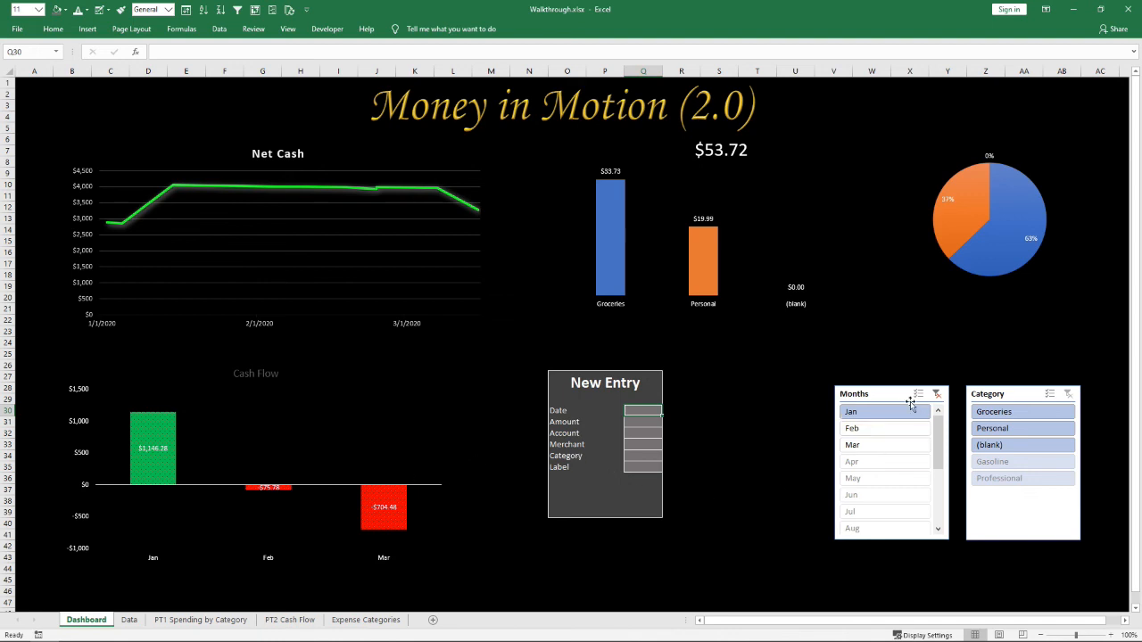
# Reposition the Months and Category slicers slightly closer to the New Entry form and a little lower, aligned with each other
pyautogui.moveTo(893, 397); pyautogui.dragTo(850, 398)
pyautogui.moveTo(1015, 397); pyautogui.dragTo(985, 400)
pyautogui.moveTo(856, 396); pyautogui.dragTo(849, 404)
pyautogui.moveTo(994, 398); pyautogui.dragTo(996, 403)
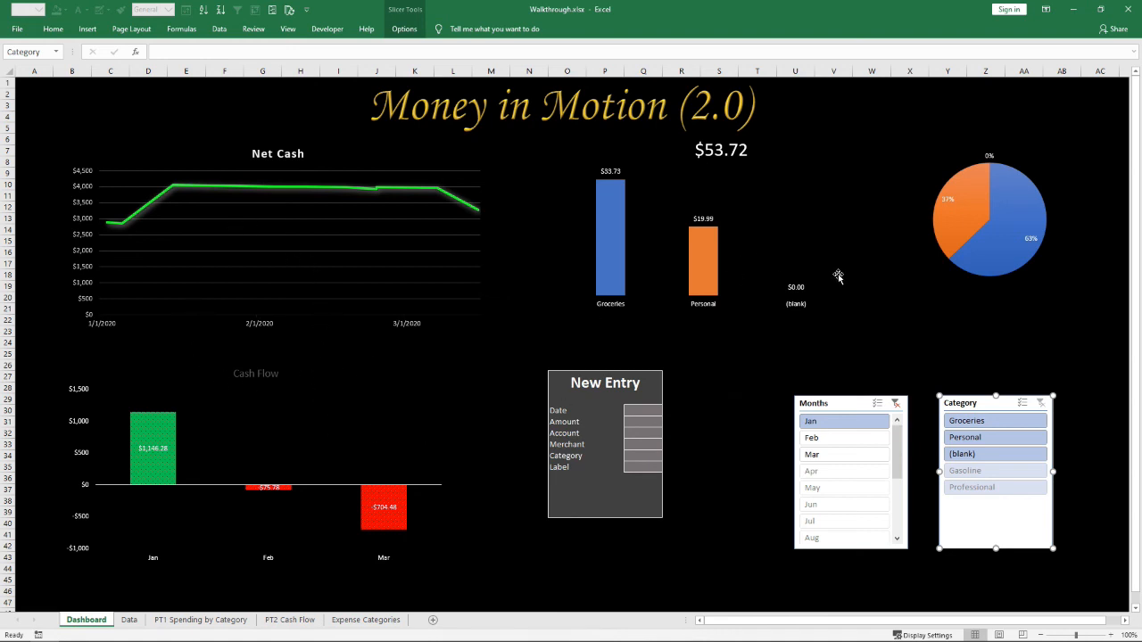
# Format the Cash Flow chart title in white, bold text
pyautogui.click(236, 373)
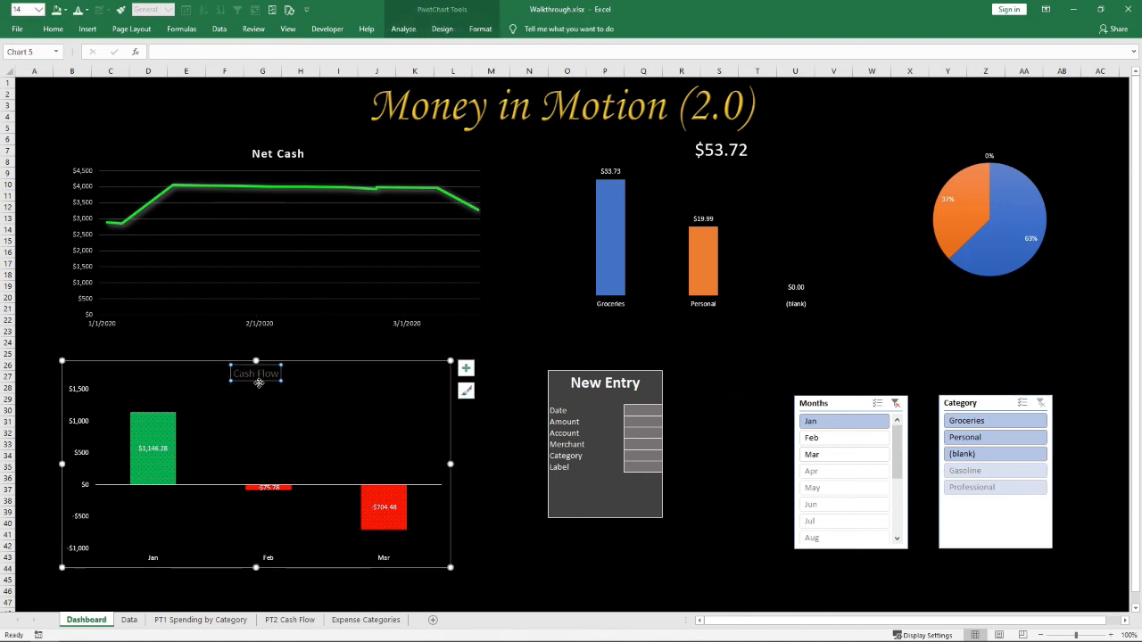
pyautogui.click(75, 10)
pyautogui.click(521, 409)
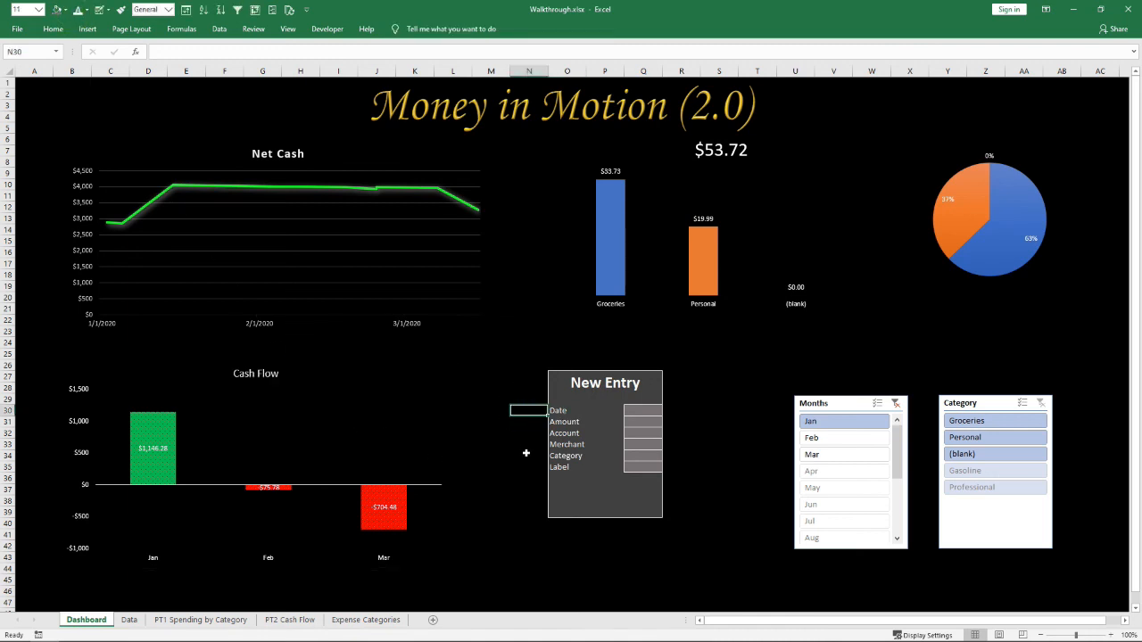
pyautogui.click(250, 373)
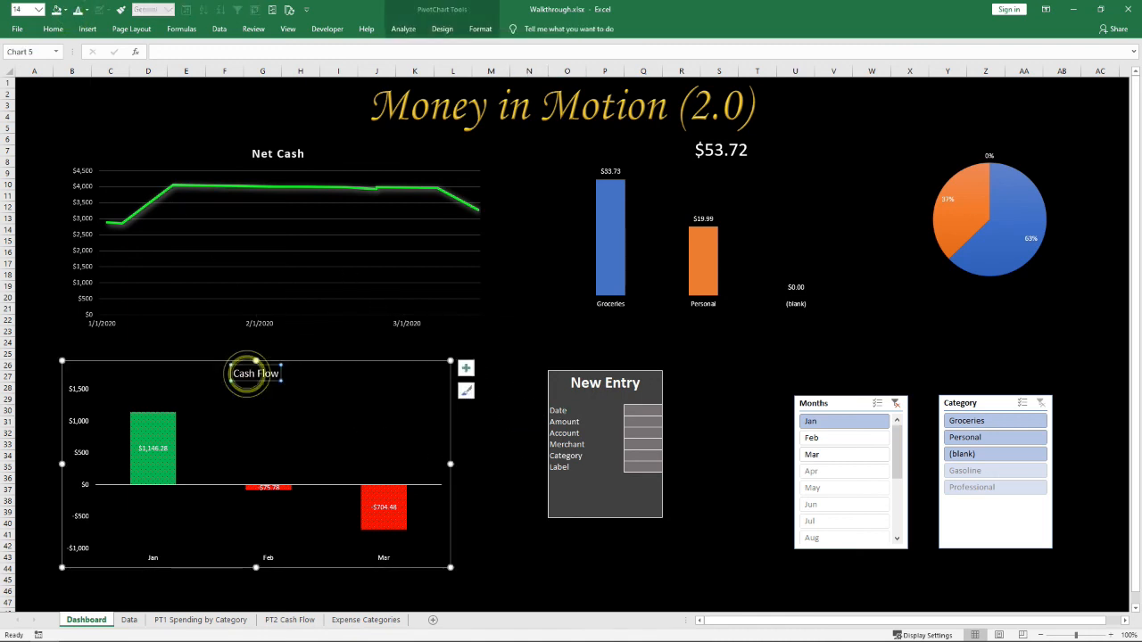
pyautogui.click(535, 353)
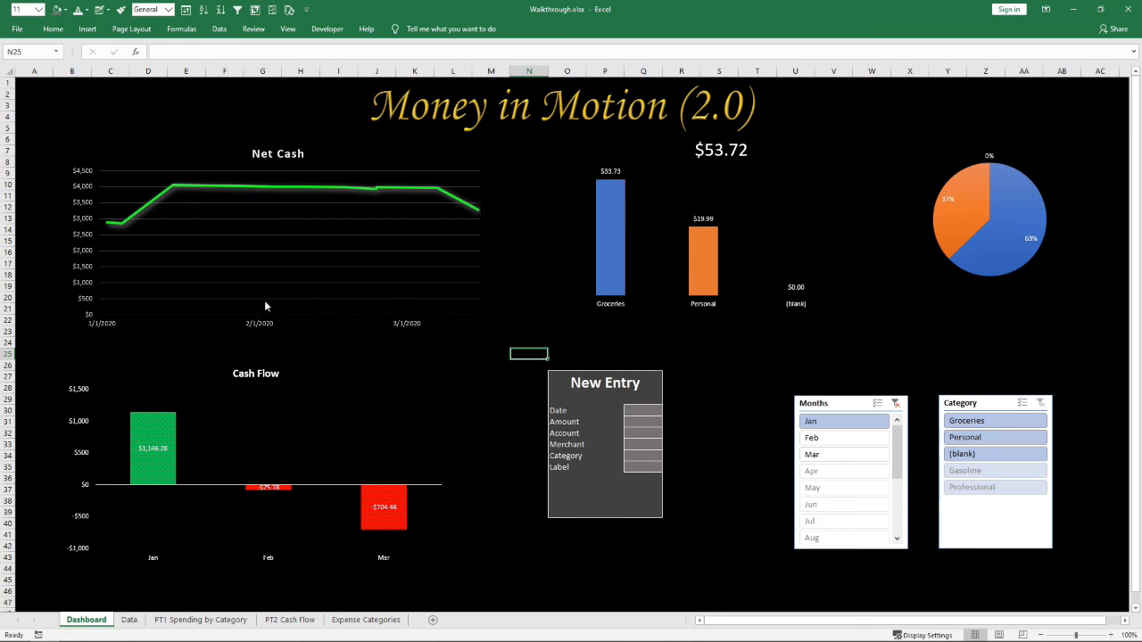
# Review the Data, PT1 Spending by Category, PT2 Cash Flow and Expense Categories sheets, and return to the Dashboard
pyautogui.click(128, 619)
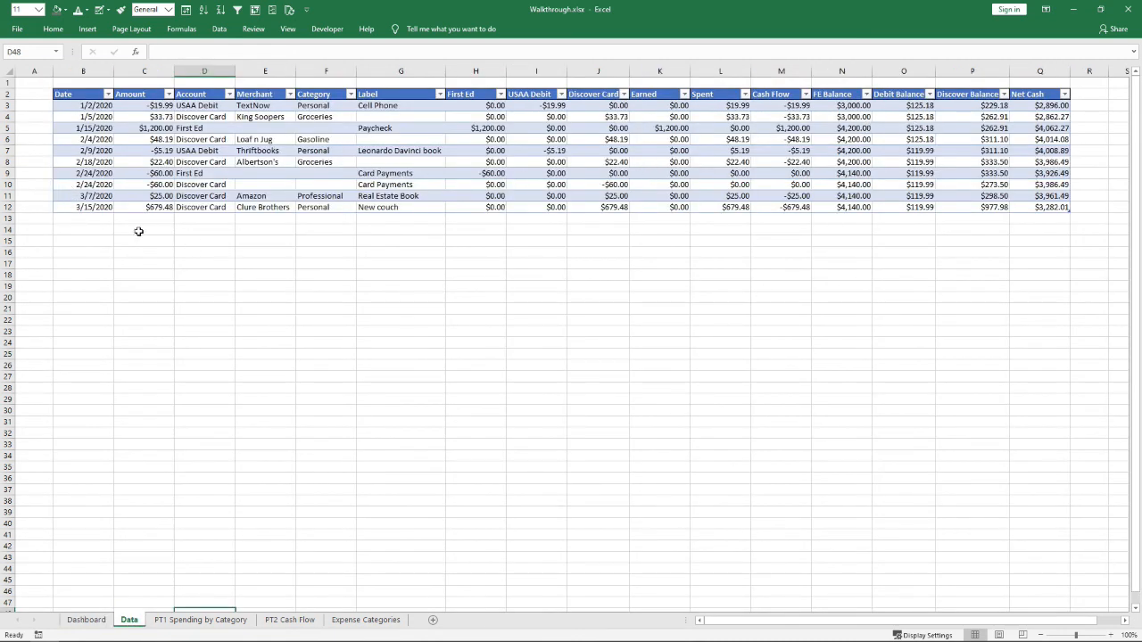
pyautogui.click(78, 222)
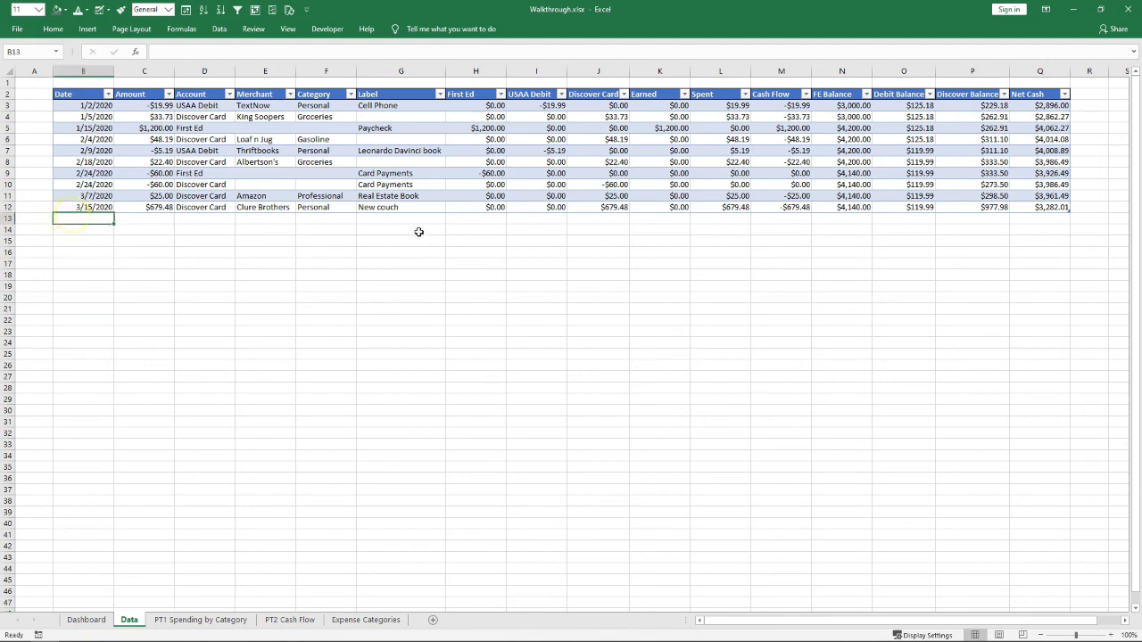
pyautogui.click(189, 619)
pyautogui.click(271, 618)
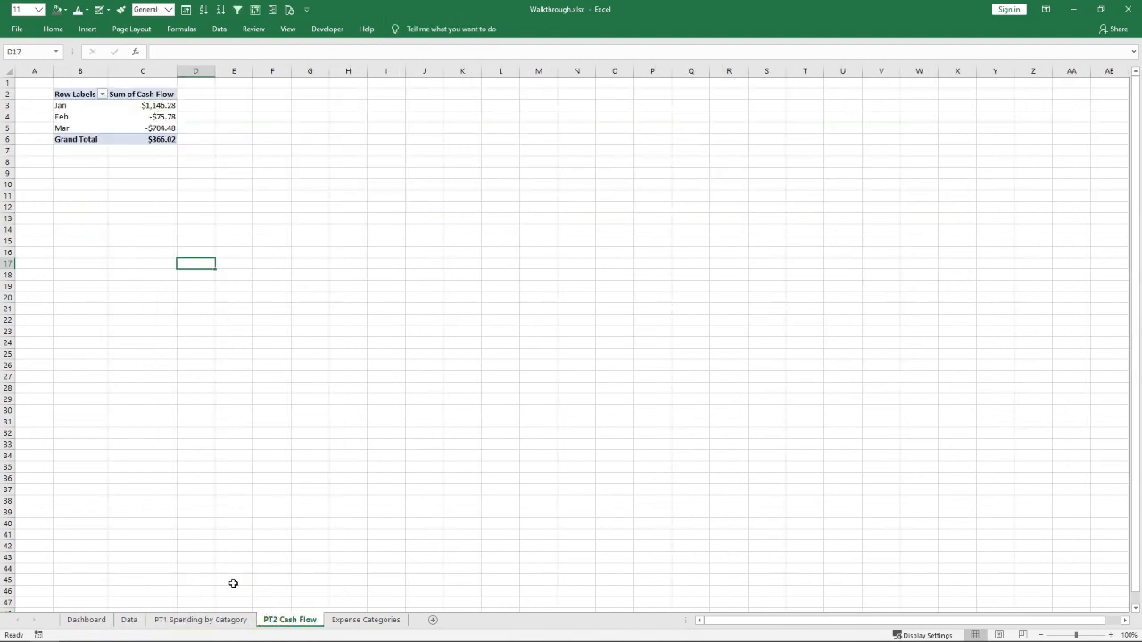
pyautogui.click(338, 619)
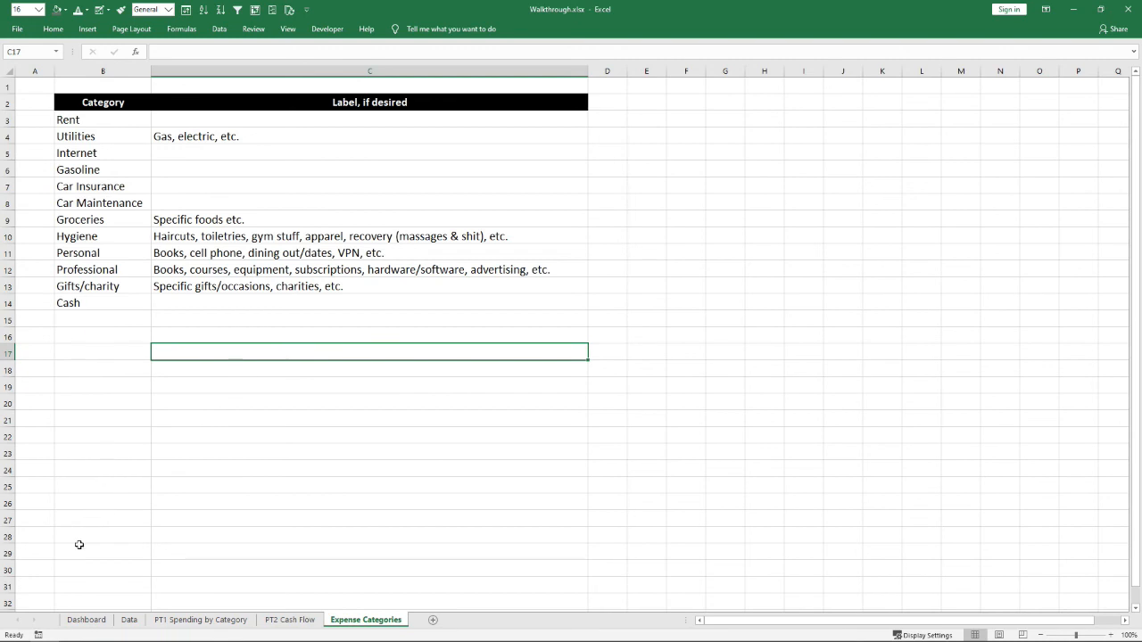
pyautogui.click(86, 619)
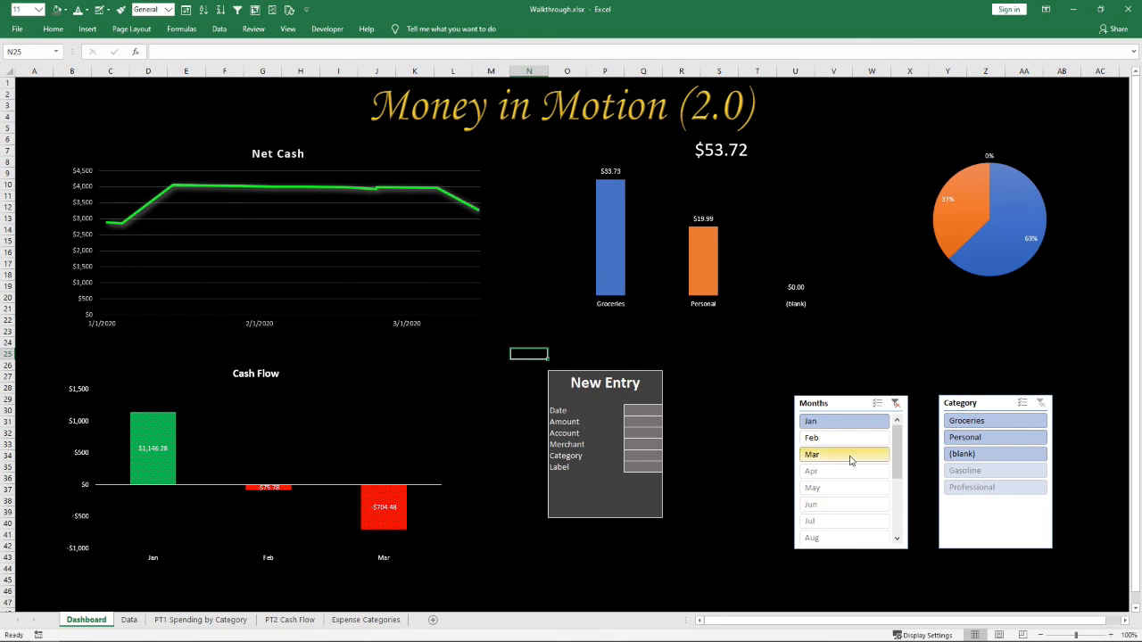
# Filter the dashboard by Feb and by Jan, and clear the Months slicer's filter
pyautogui.click(814, 439)
pyautogui.click(819, 422)
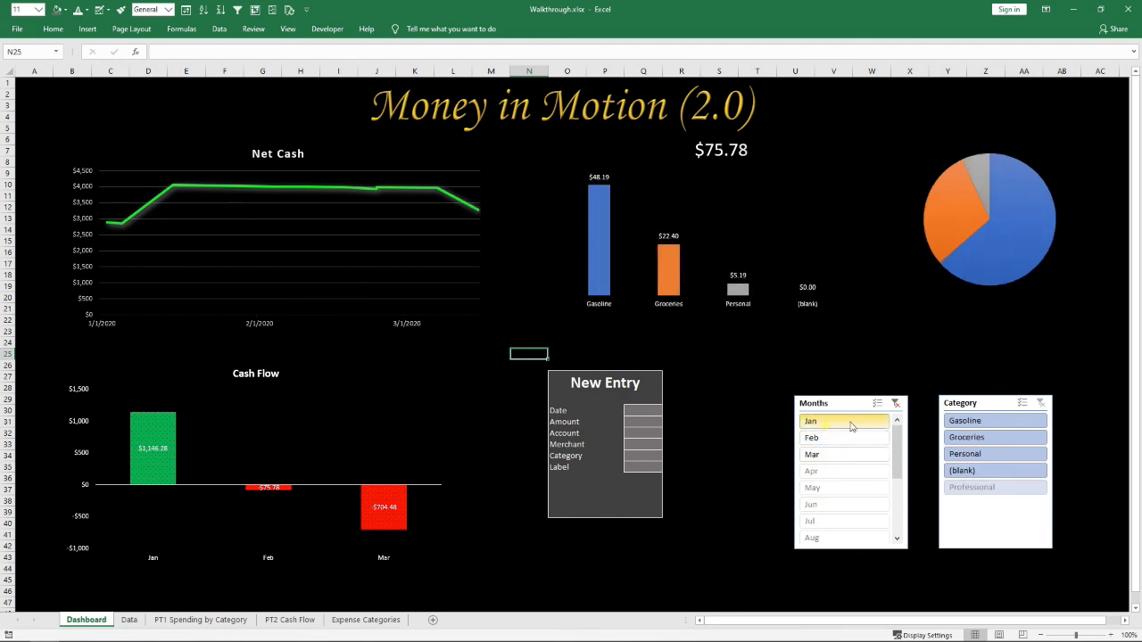
pyautogui.click(896, 403)
pyautogui.click(748, 373)
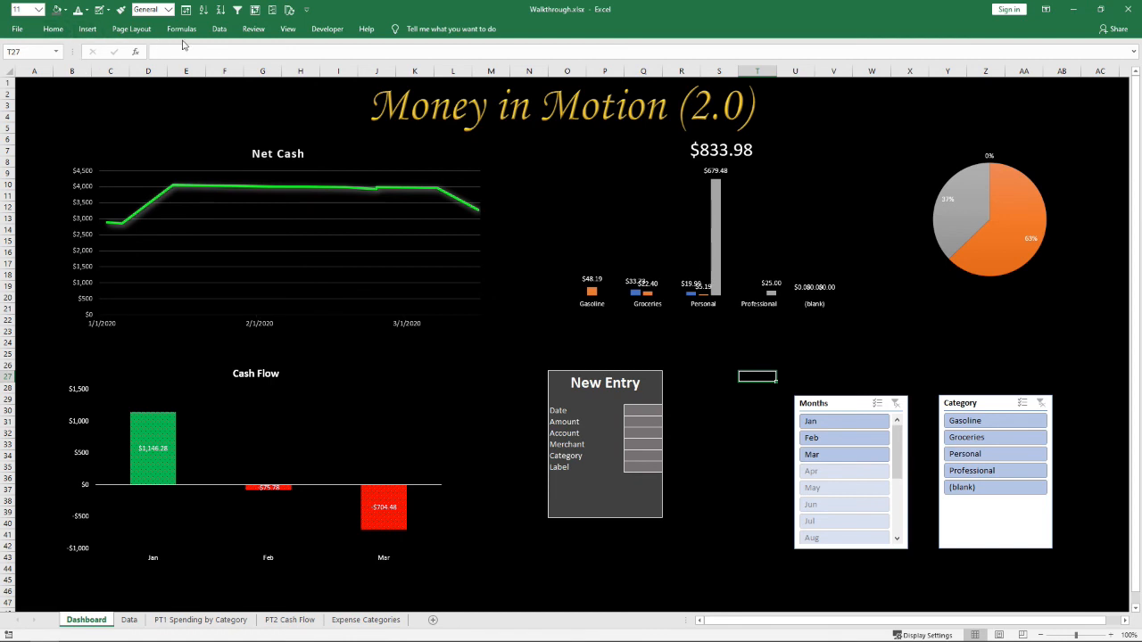
# Hide the formula bar on the Dashboard
pyautogui.click(287, 28)
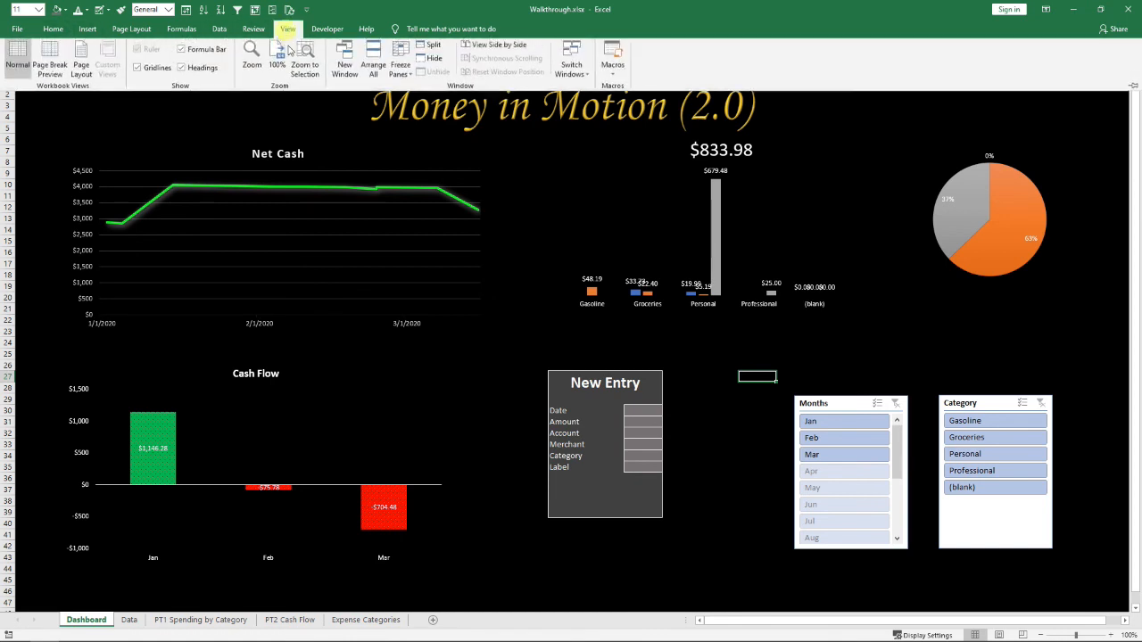
pyautogui.click(182, 51)
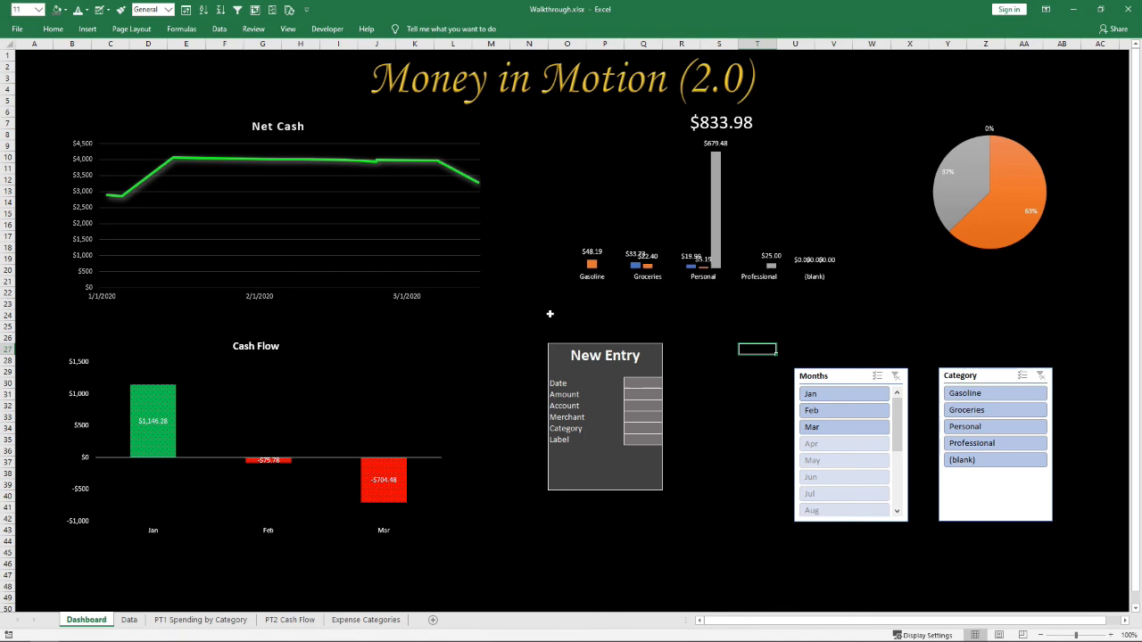
pyautogui.click(521, 374)
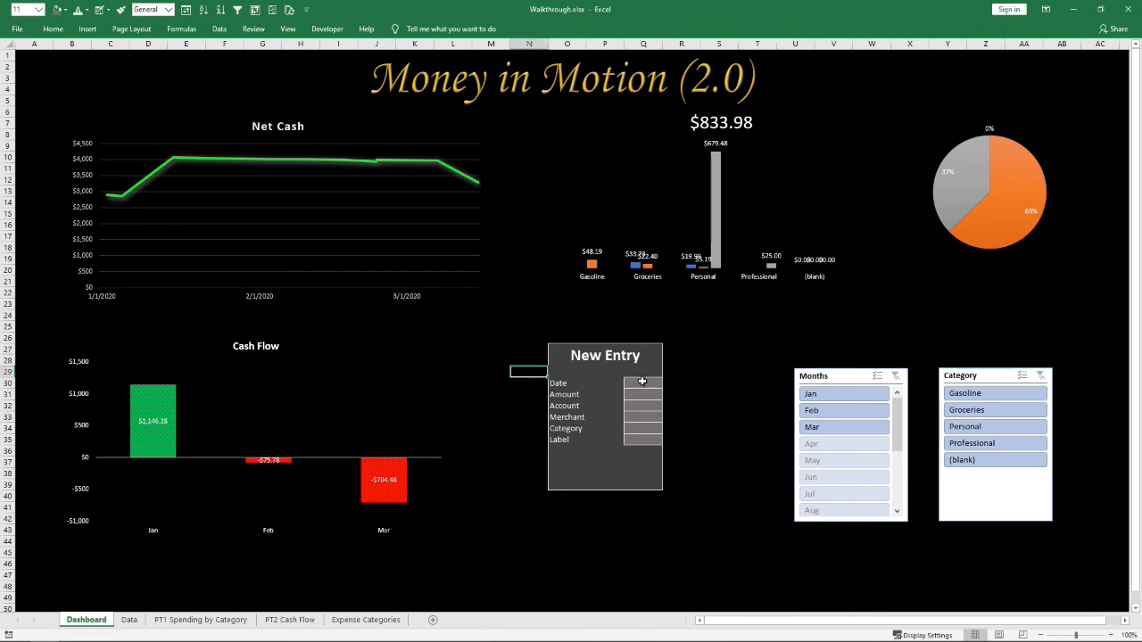
pyautogui.moveTo(640, 388); pyautogui.dragTo(638, 438)
pyautogui.click(595, 473)
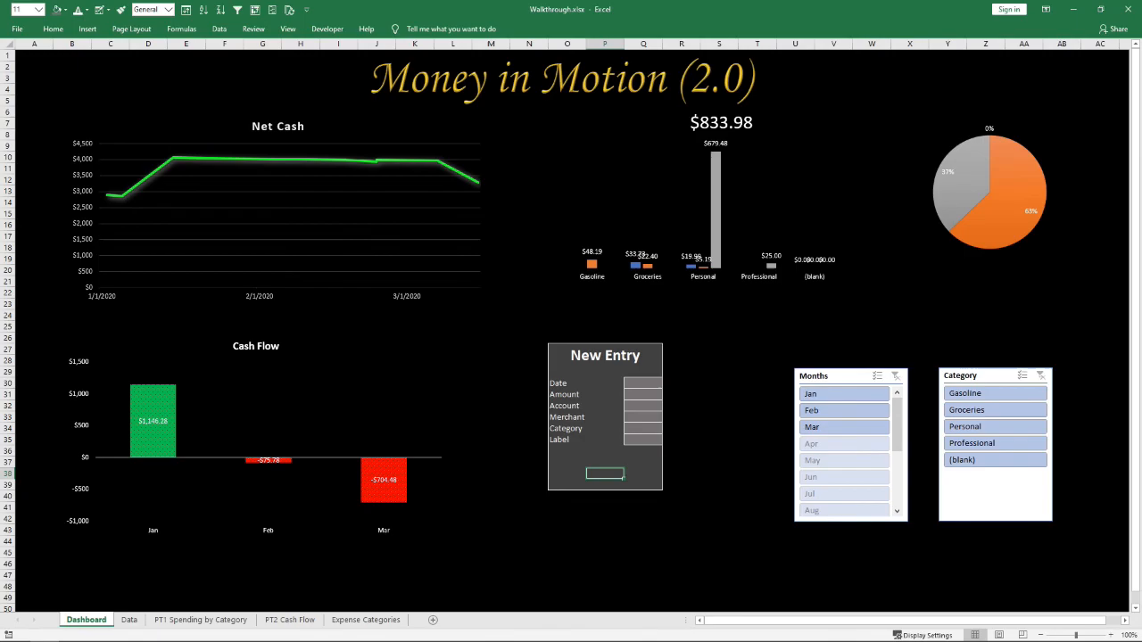
pyautogui.click(16, 29)
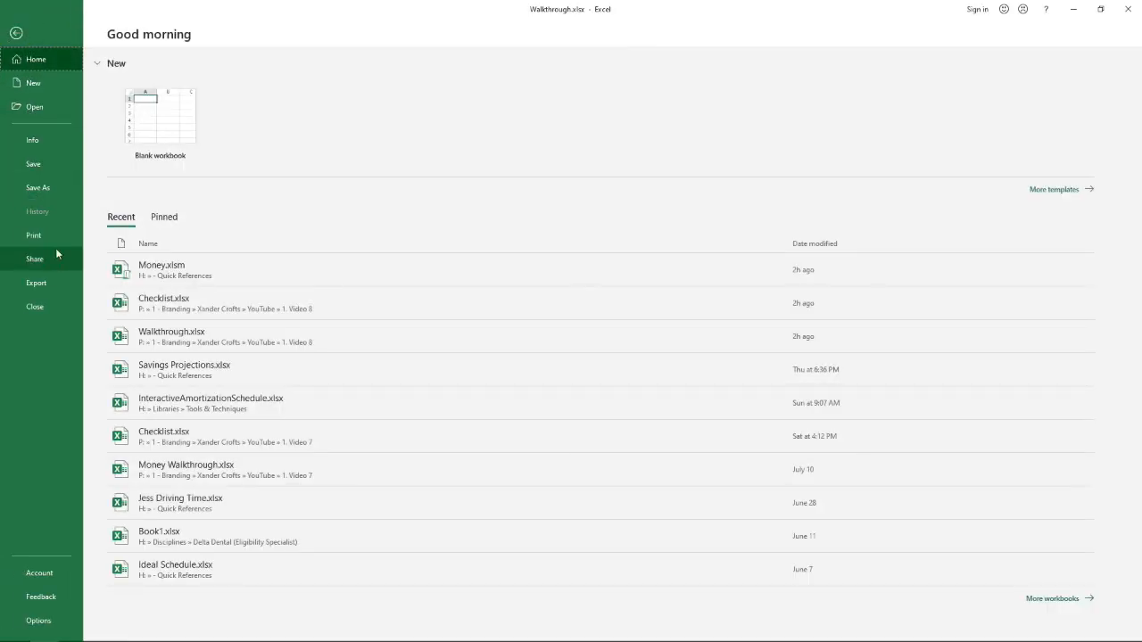
pyautogui.click(16, 32)
pyautogui.click(52, 29)
pyautogui.click(53, 28)
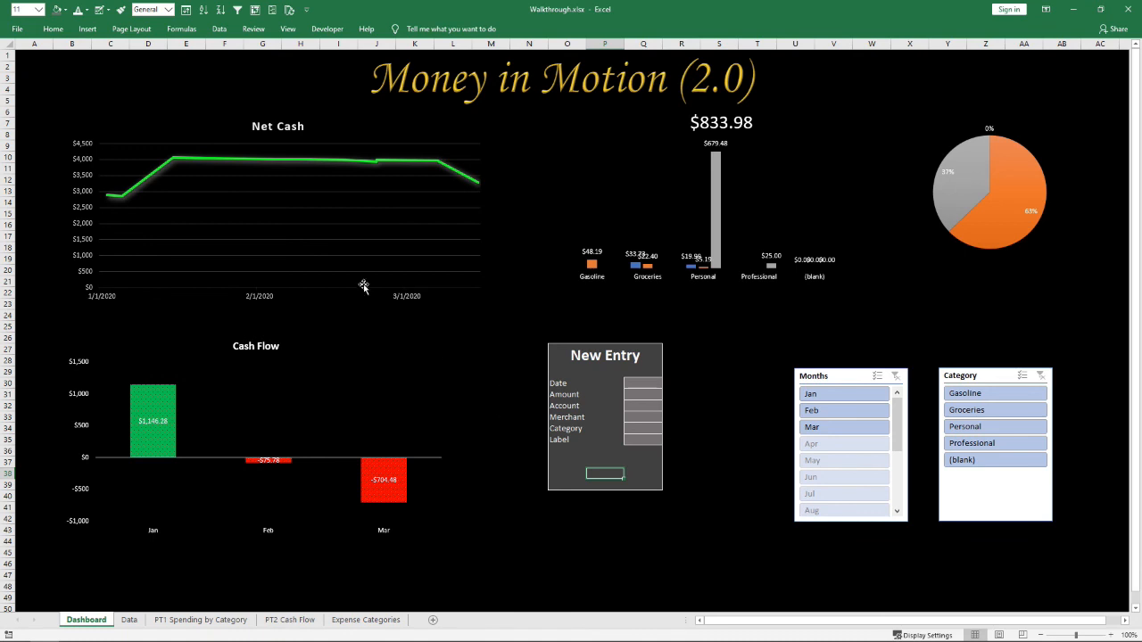
pyautogui.click(59, 42)
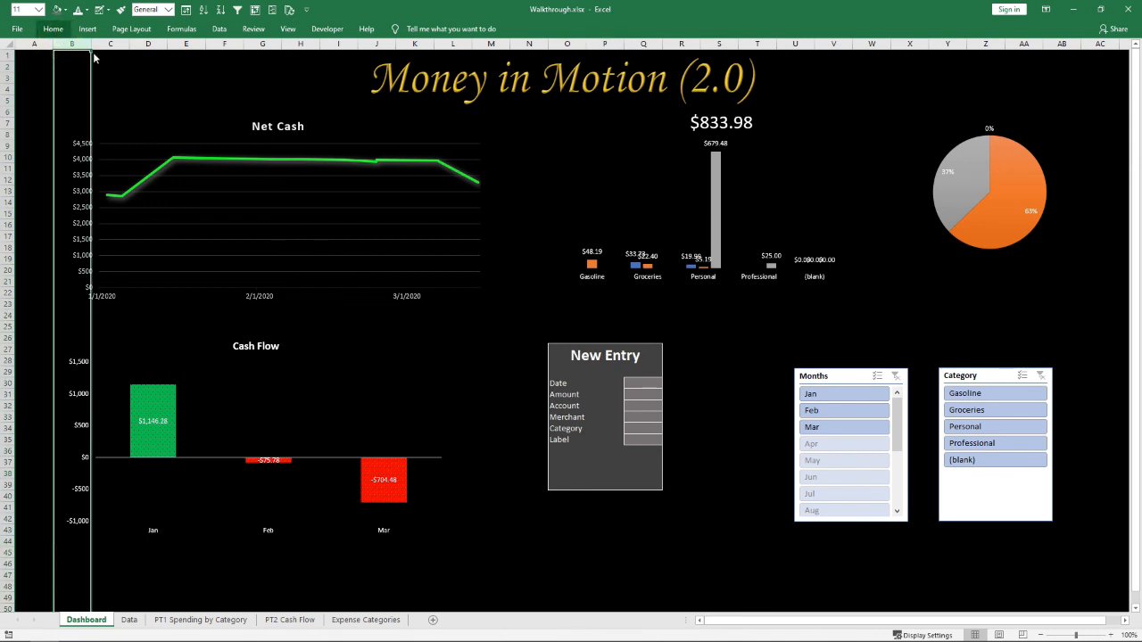
pyautogui.click(539, 416)
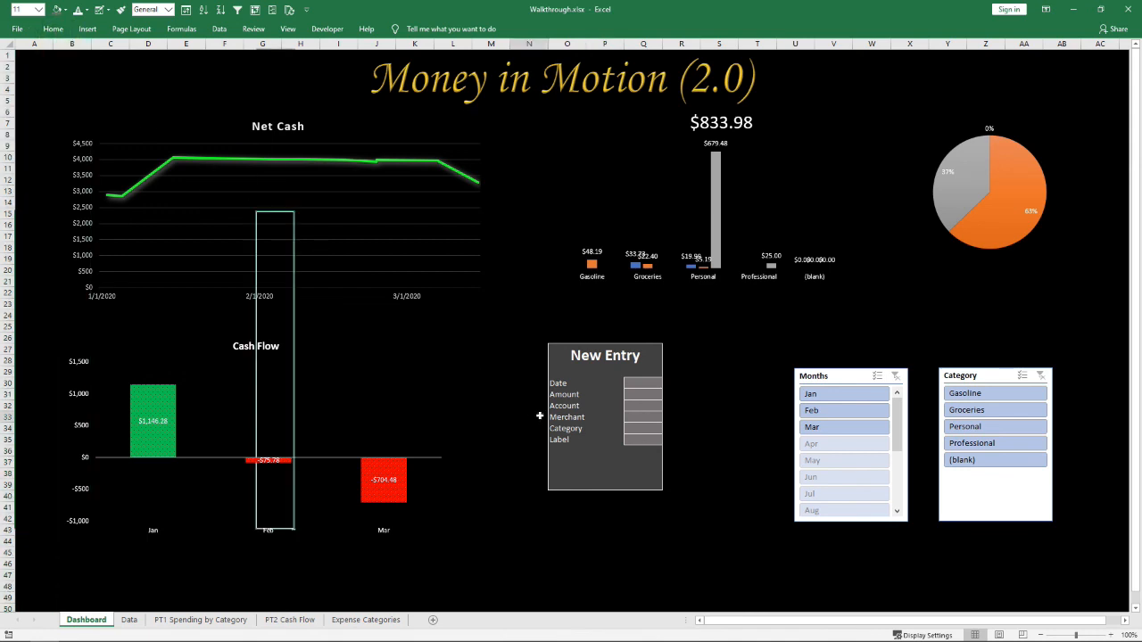
pyautogui.click(53, 29)
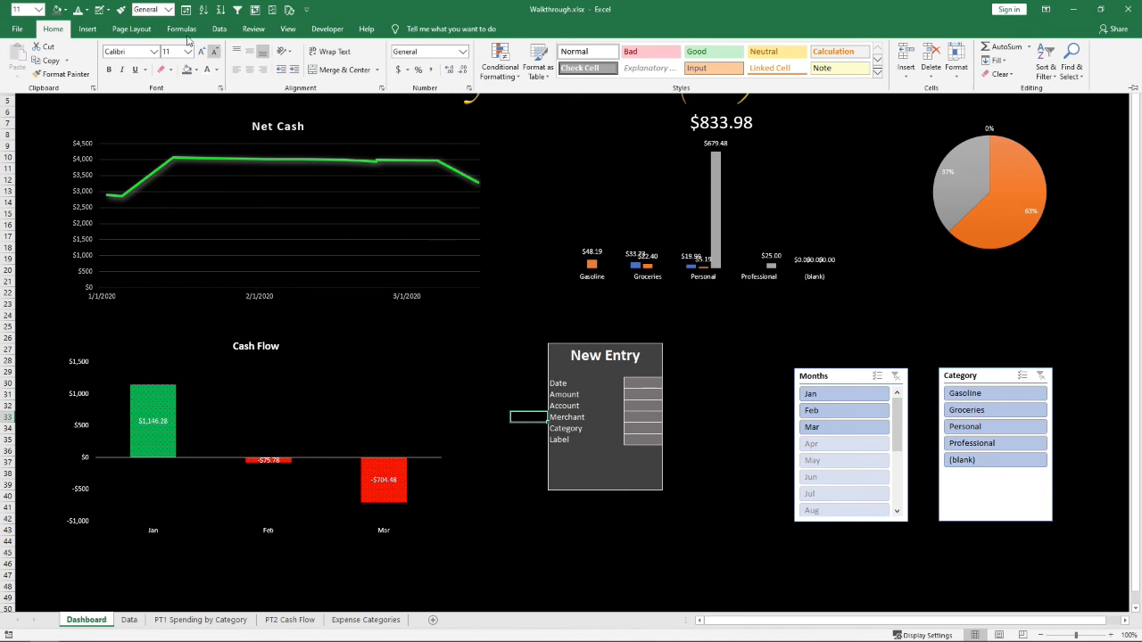
pyautogui.click(87, 29)
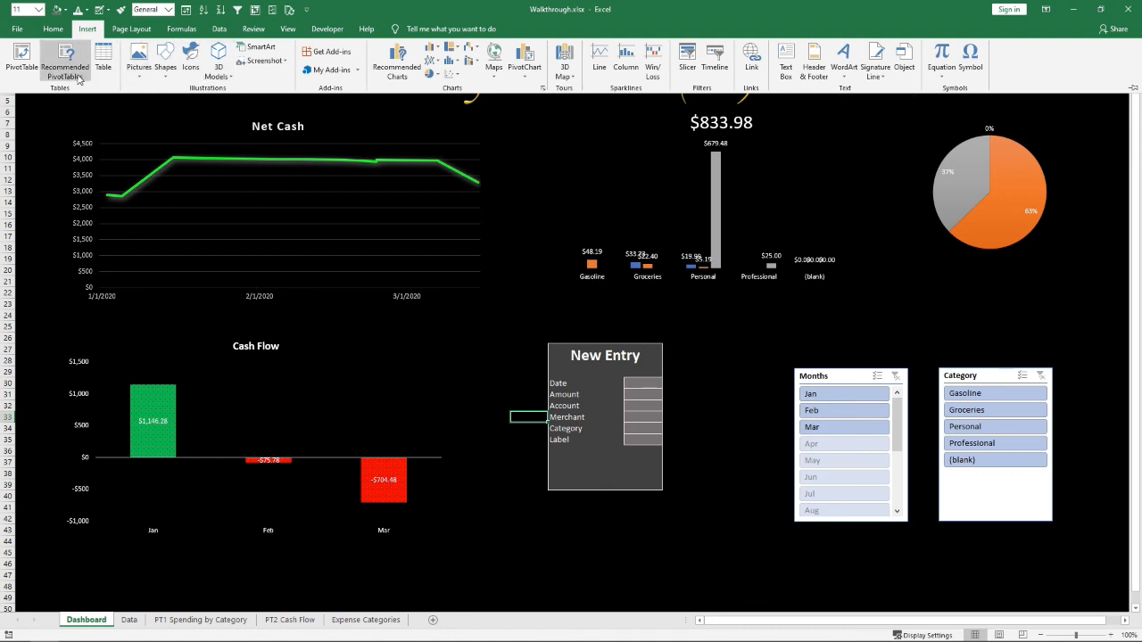
pyautogui.click(131, 28)
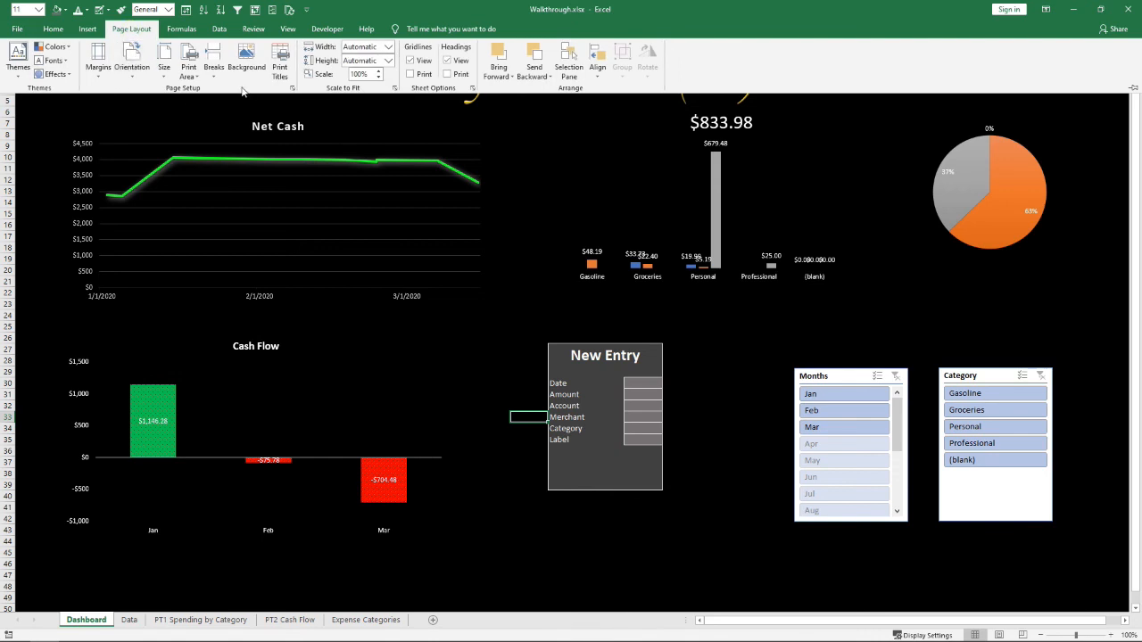
pyautogui.click(181, 29)
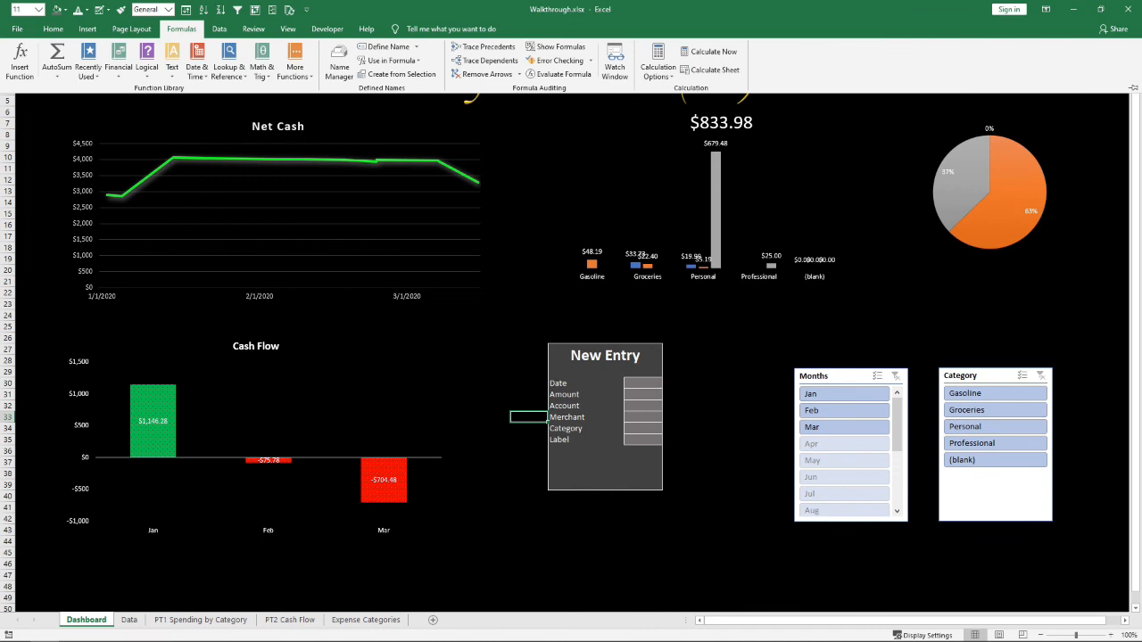
pyautogui.hotkey('alt', 'Tab')
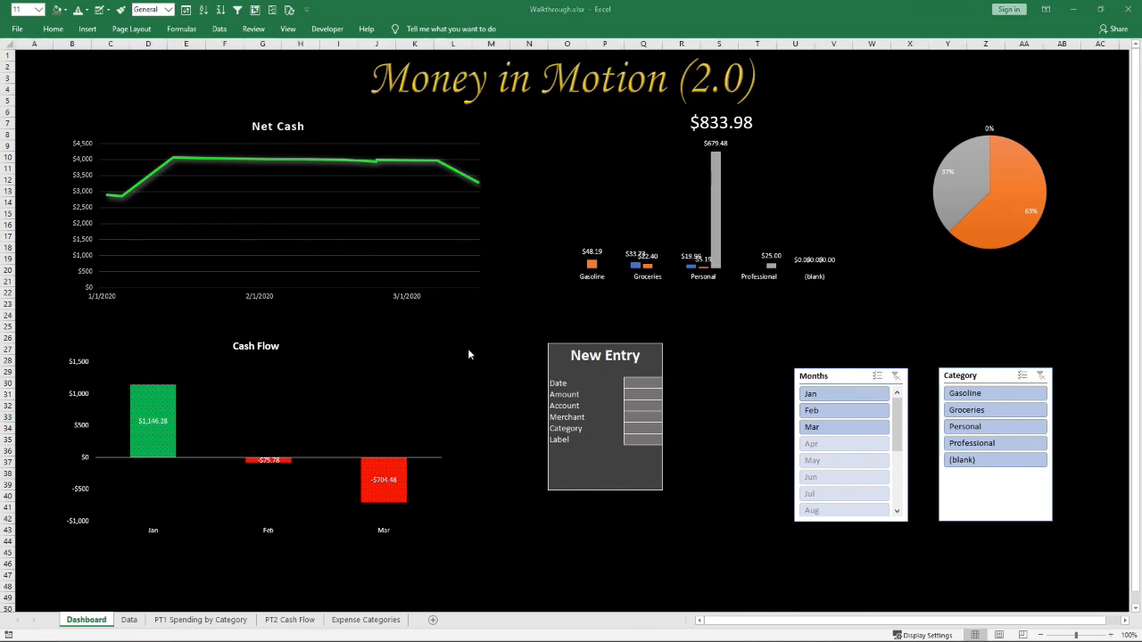
pyautogui.click(616, 323)
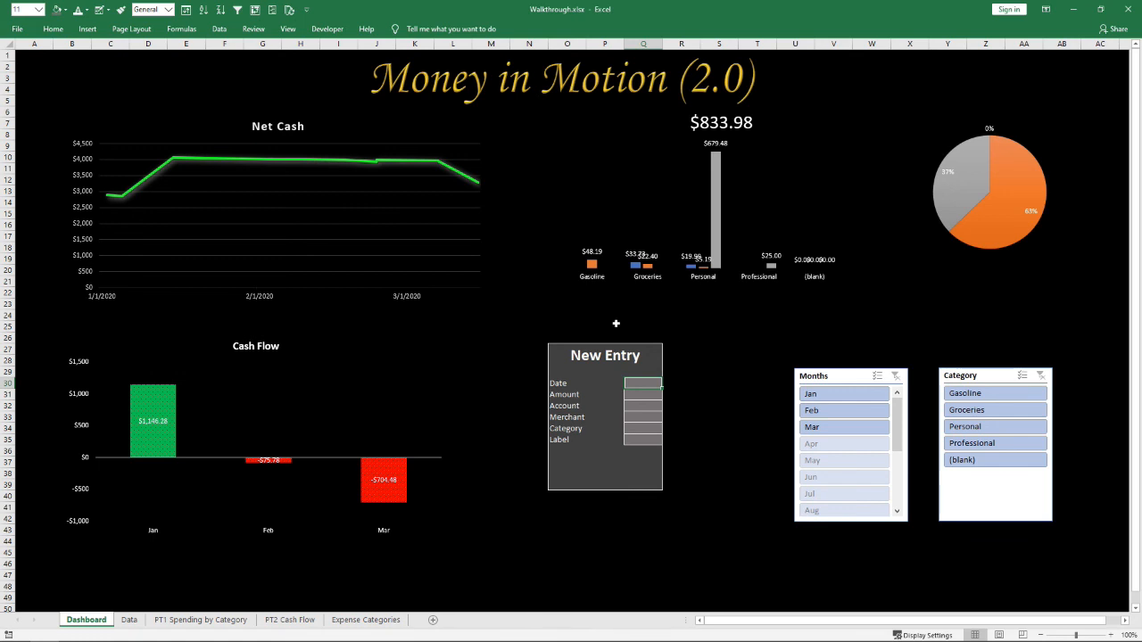
pyautogui.click(615, 323)
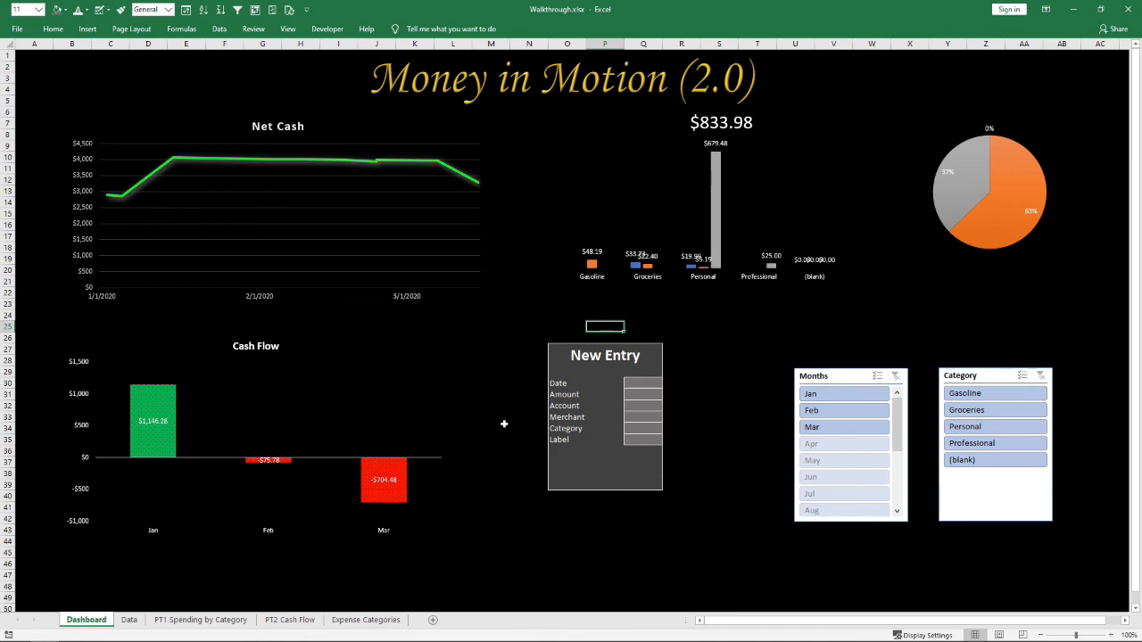
pyautogui.click(134, 621)
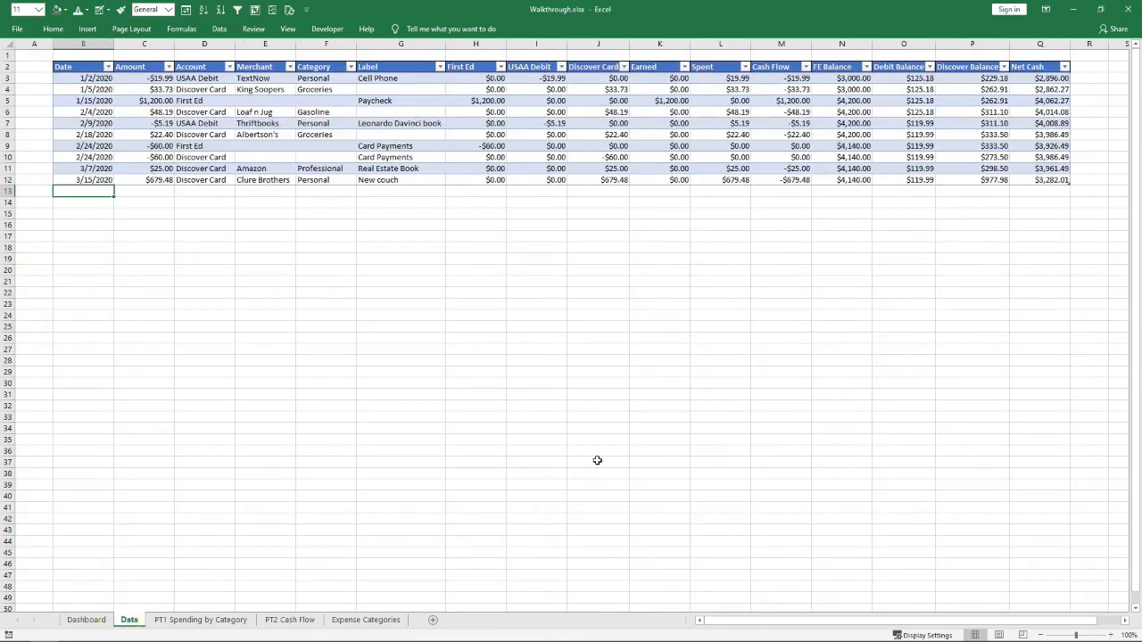
pyautogui.click(85, 618)
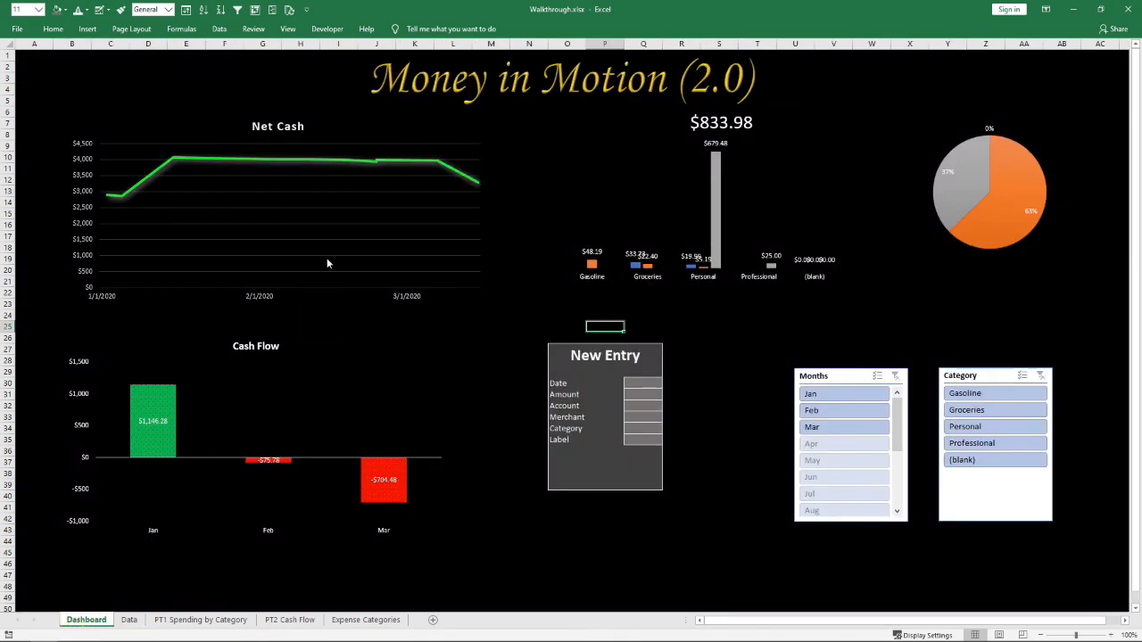
# Save the workbook as the Excel Macro-Enabled Workbook Walkthrough.xlsm in the 1. Video 8 folder
pyautogui.click(17, 29)
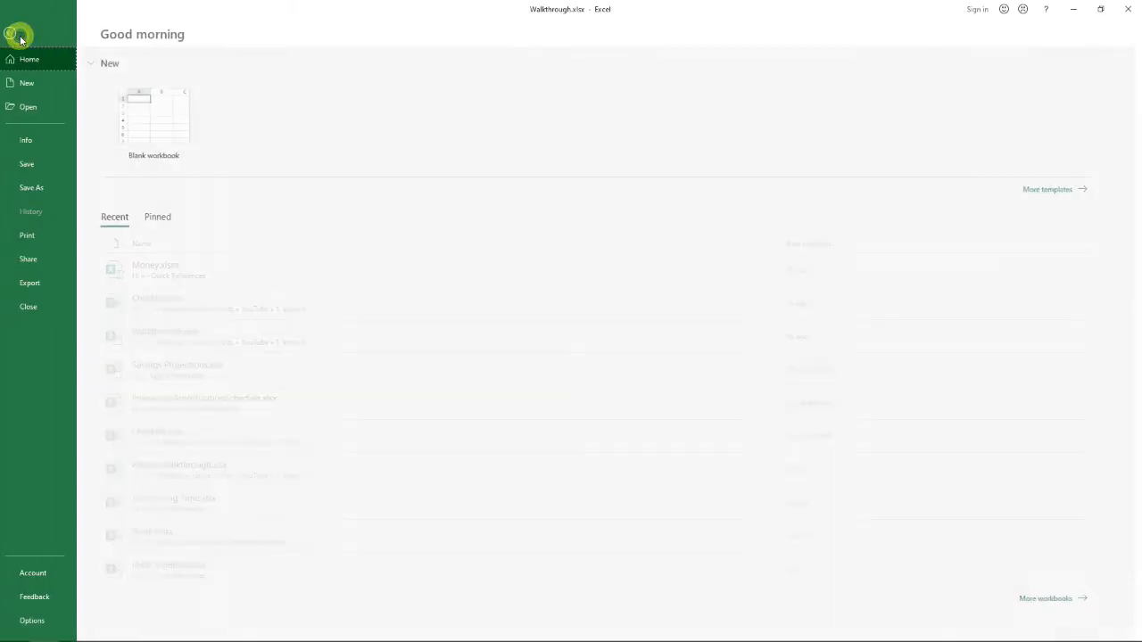
pyautogui.click(47, 187)
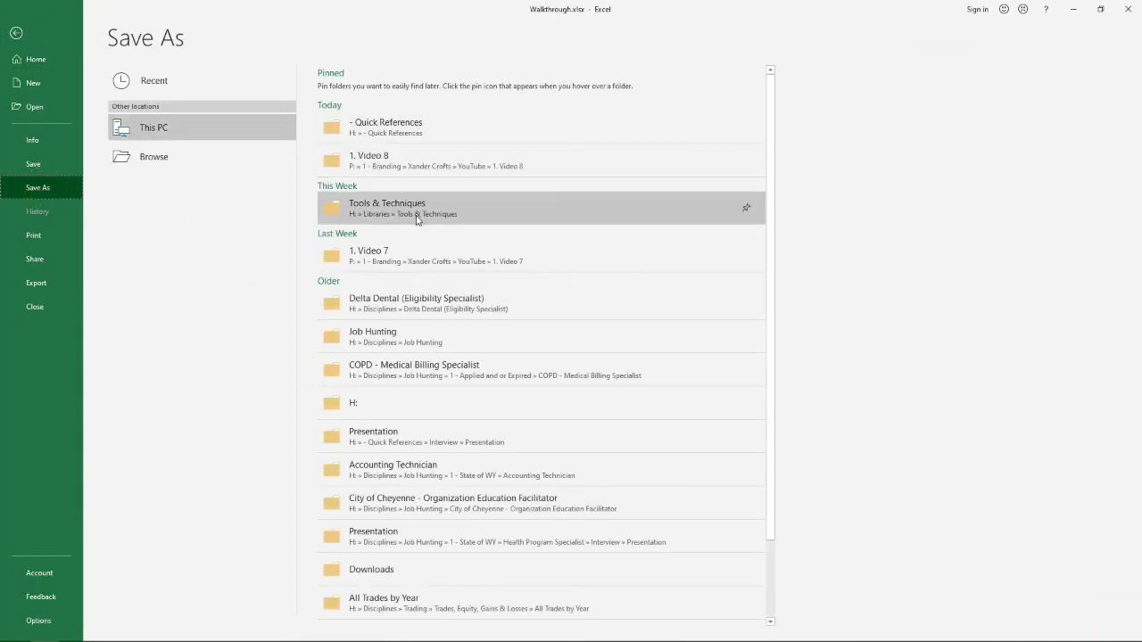
pyautogui.click(402, 167)
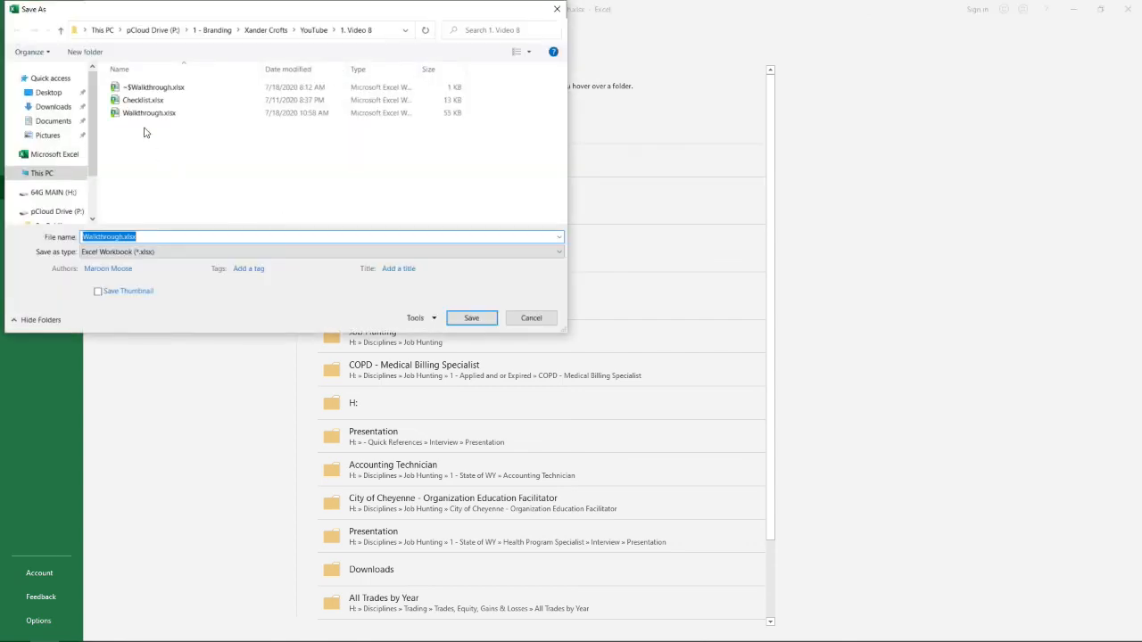
pyautogui.click(147, 252)
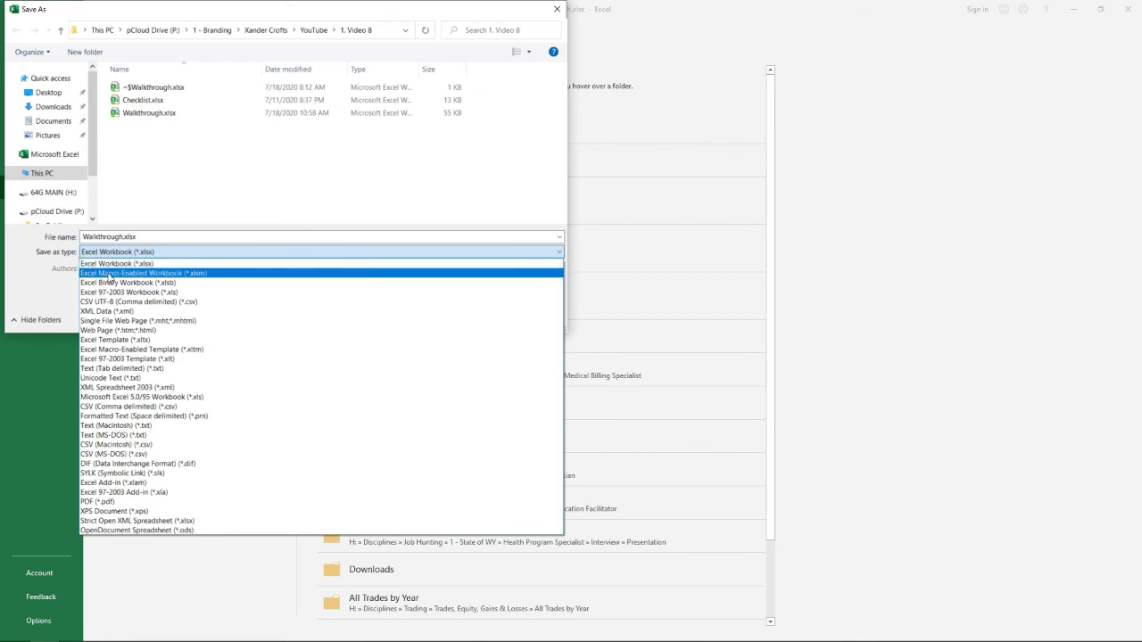
pyautogui.click(233, 282)
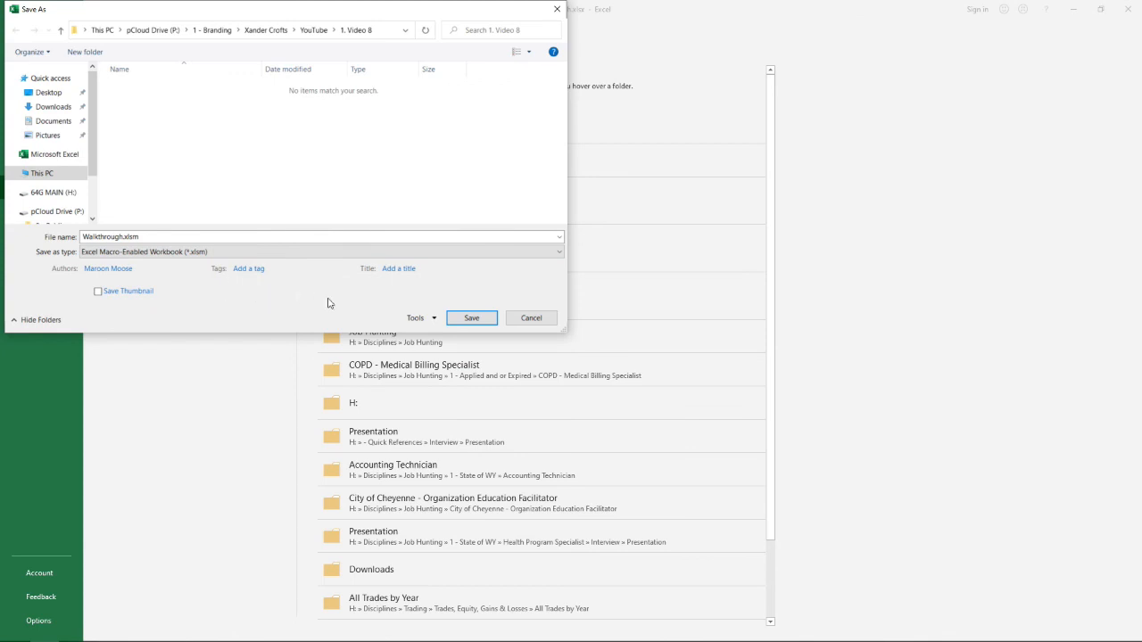
pyautogui.click(470, 318)
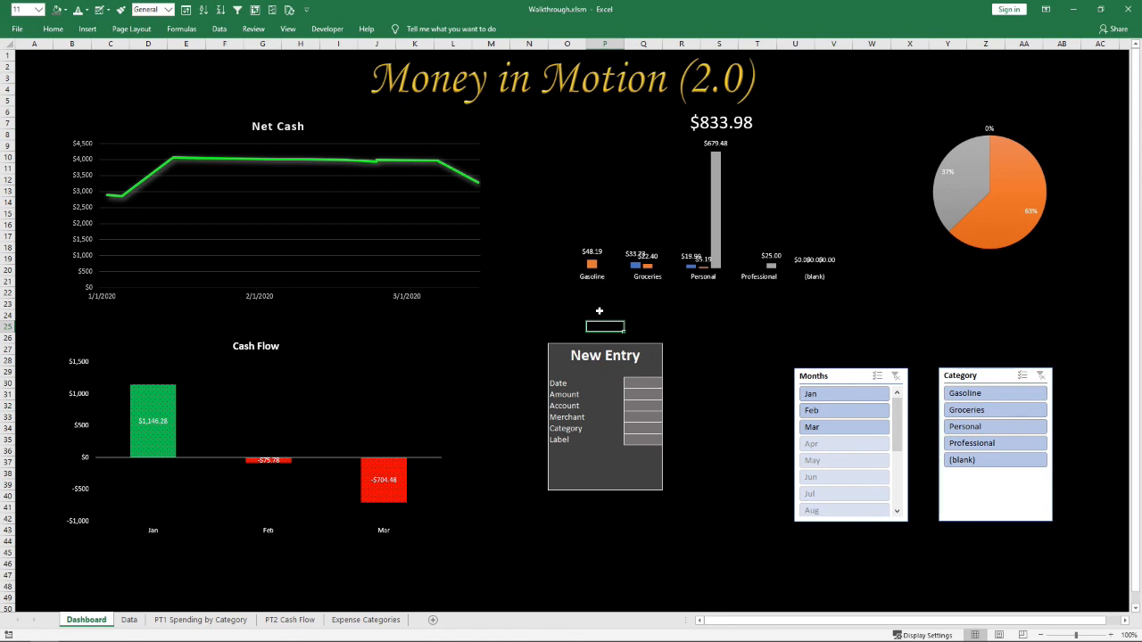
pyautogui.click(87, 32)
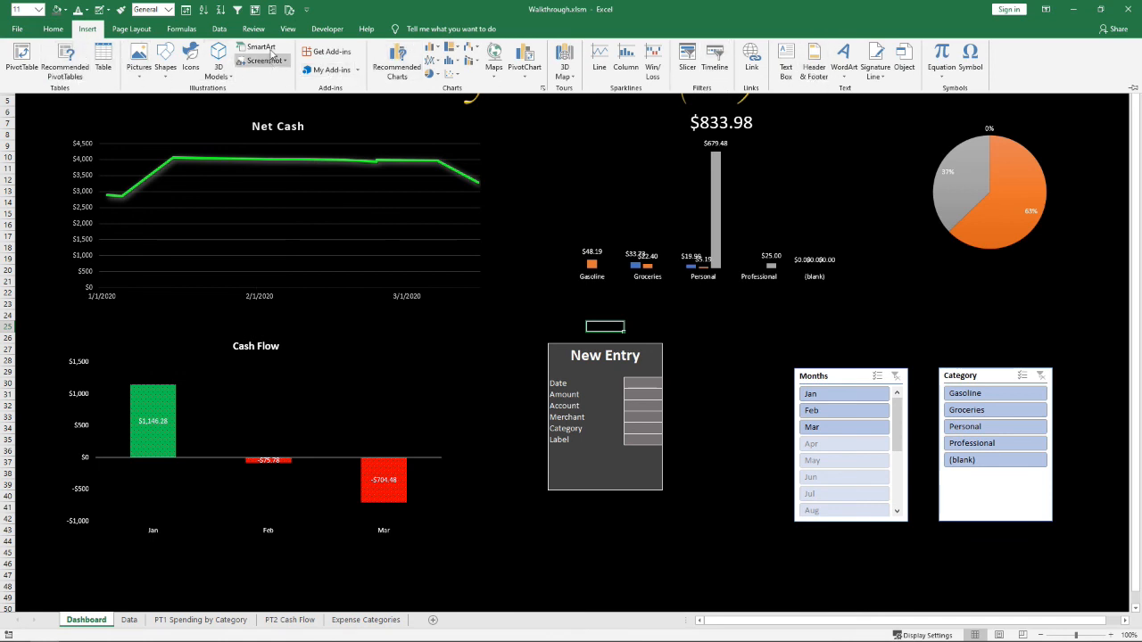
pyautogui.click(323, 28)
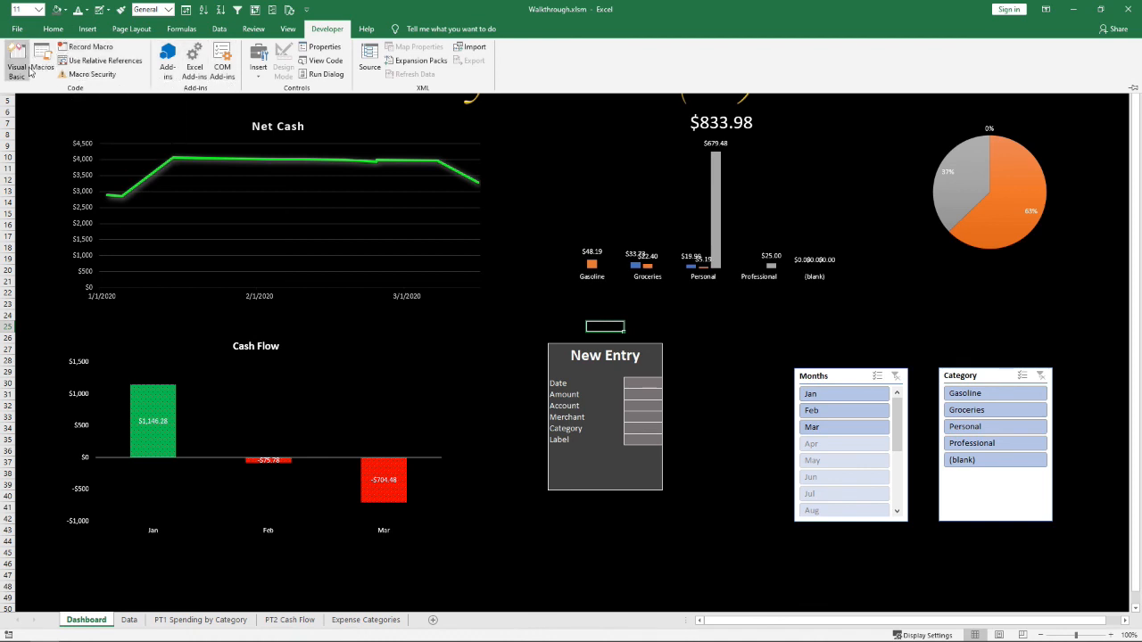
pyautogui.hotkey('ctrl', 'F1')
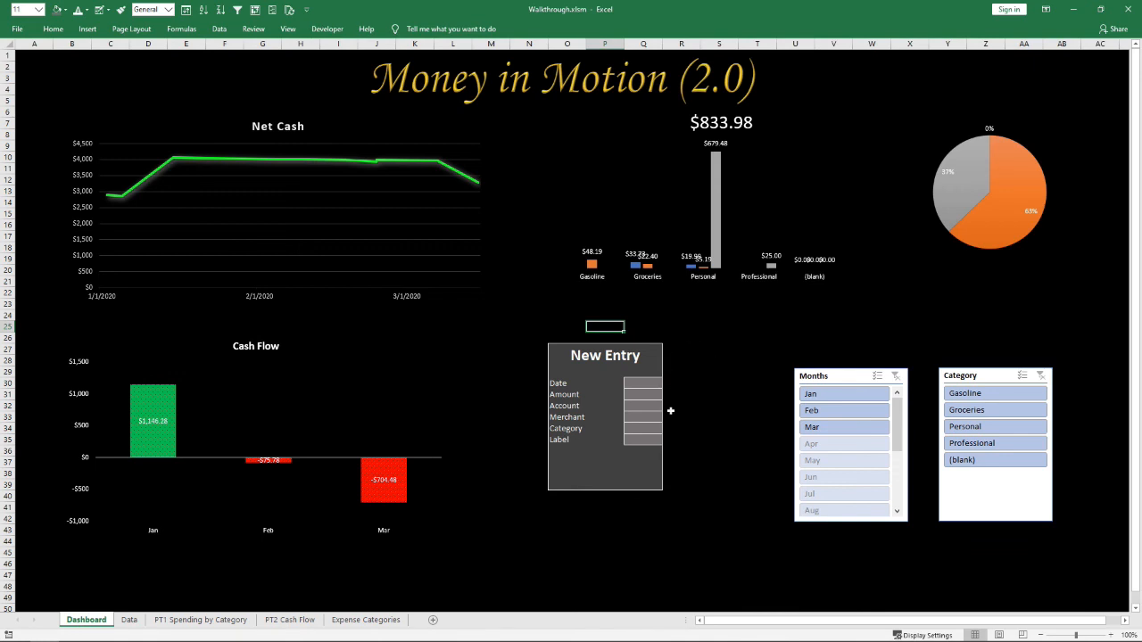
# Compare the input fields of the Dashboard's New Entry form with the columns of the Data sheet's table
pyautogui.click(637, 384)
pyautogui.click(637, 383)
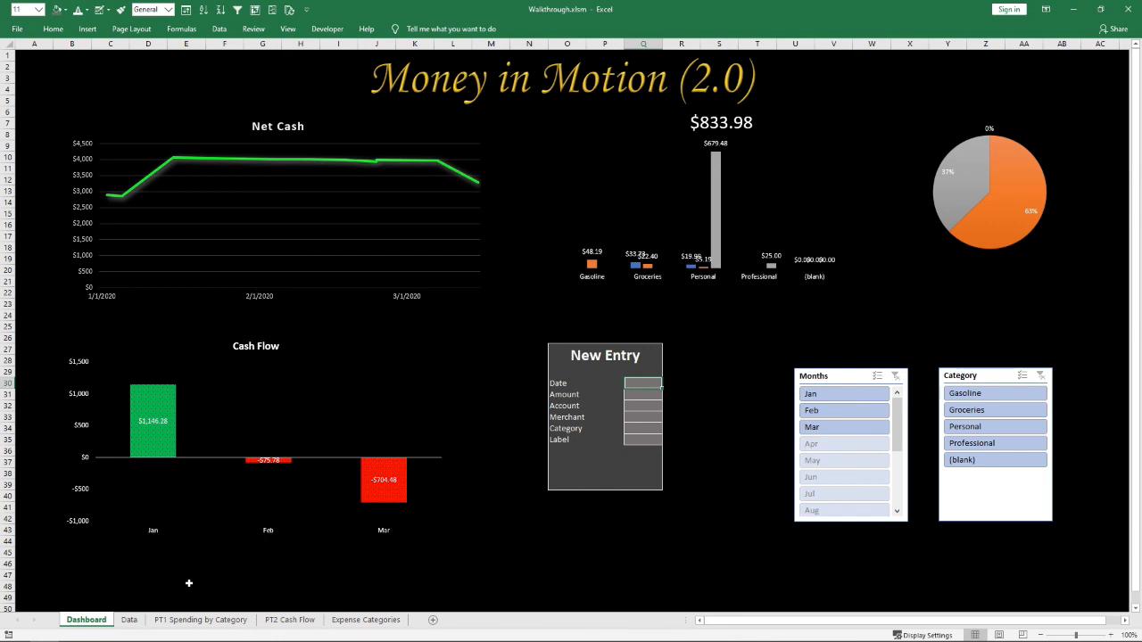
pyautogui.click(129, 621)
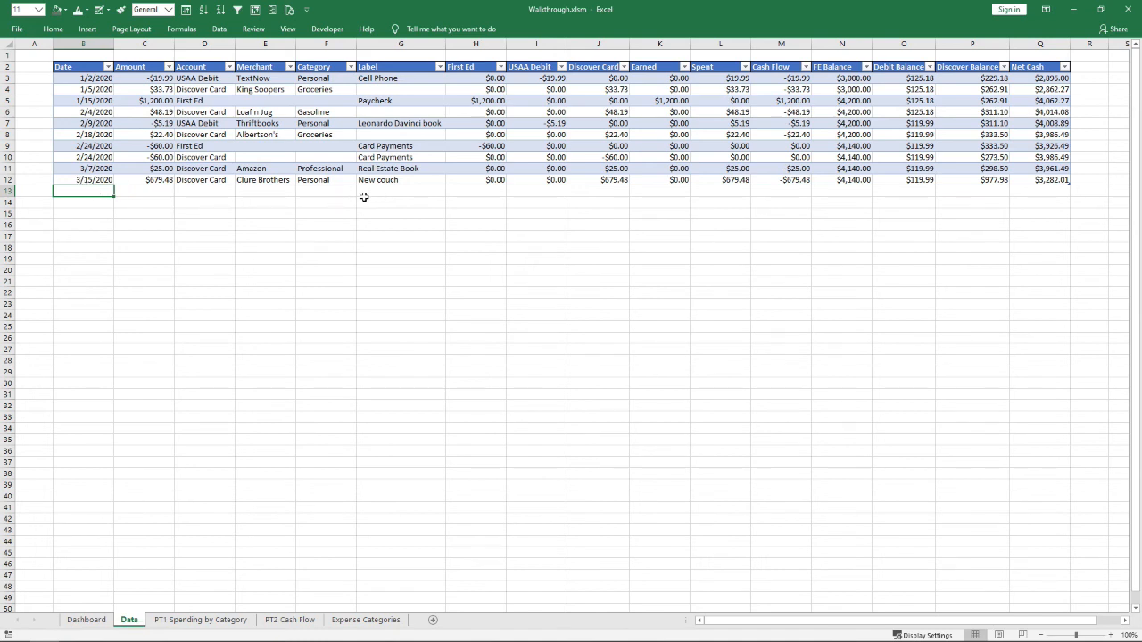
pyautogui.click(87, 619)
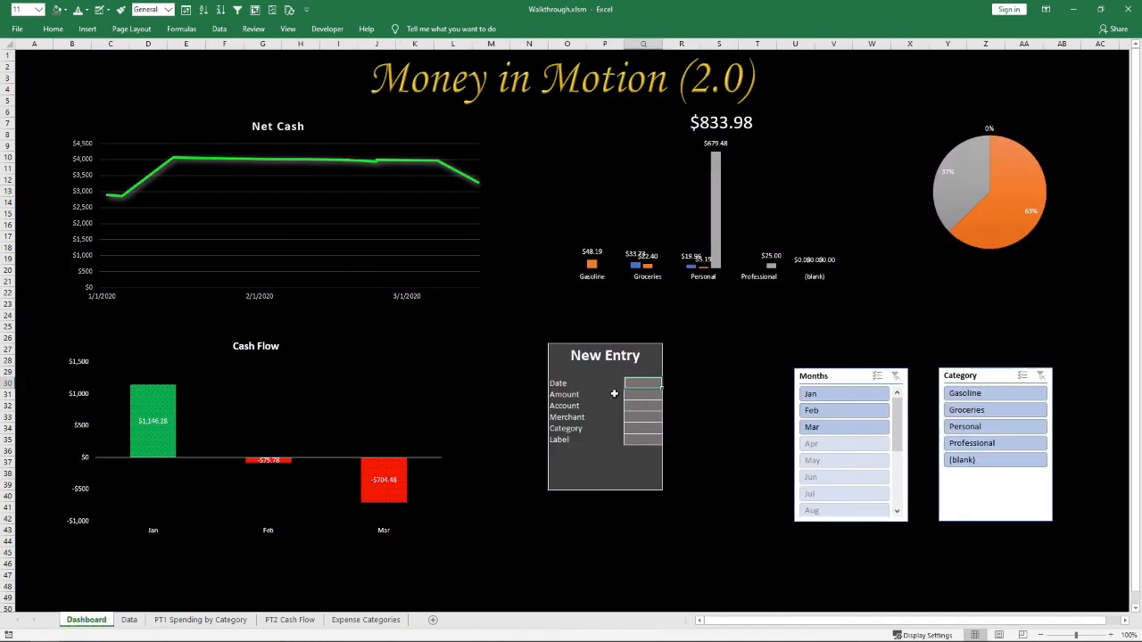
pyautogui.moveTo(643, 381); pyautogui.dragTo(637, 441)
pyautogui.click(584, 477)
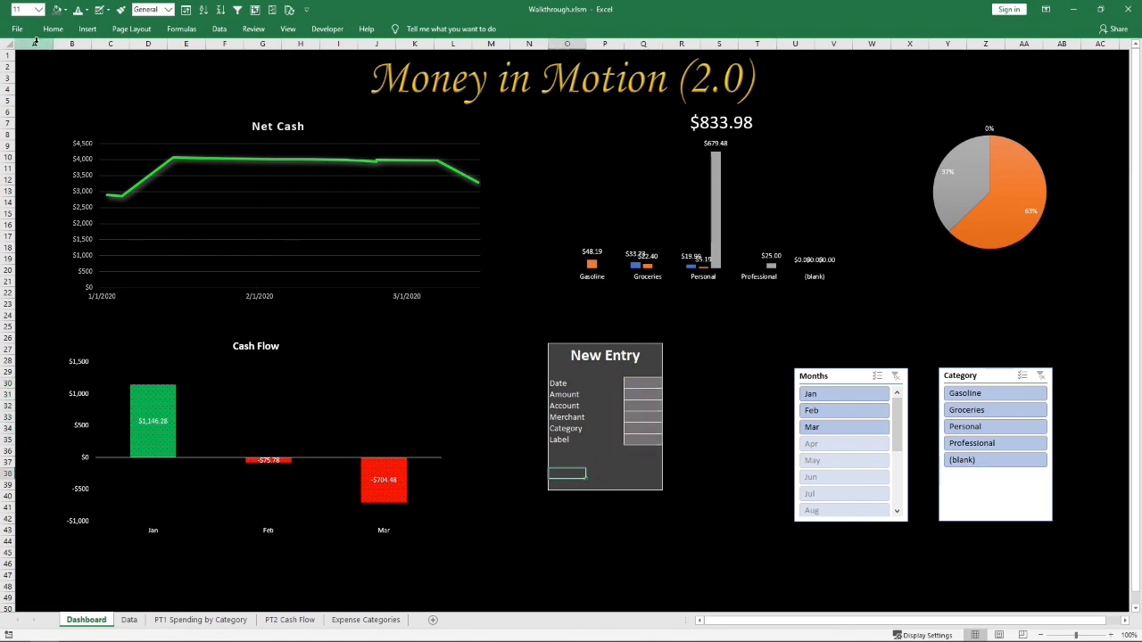
# Examine the form and ActiveX controls available for insertion, and check the Data sheet's table again before returning to the Dashboard
pyautogui.click(327, 29)
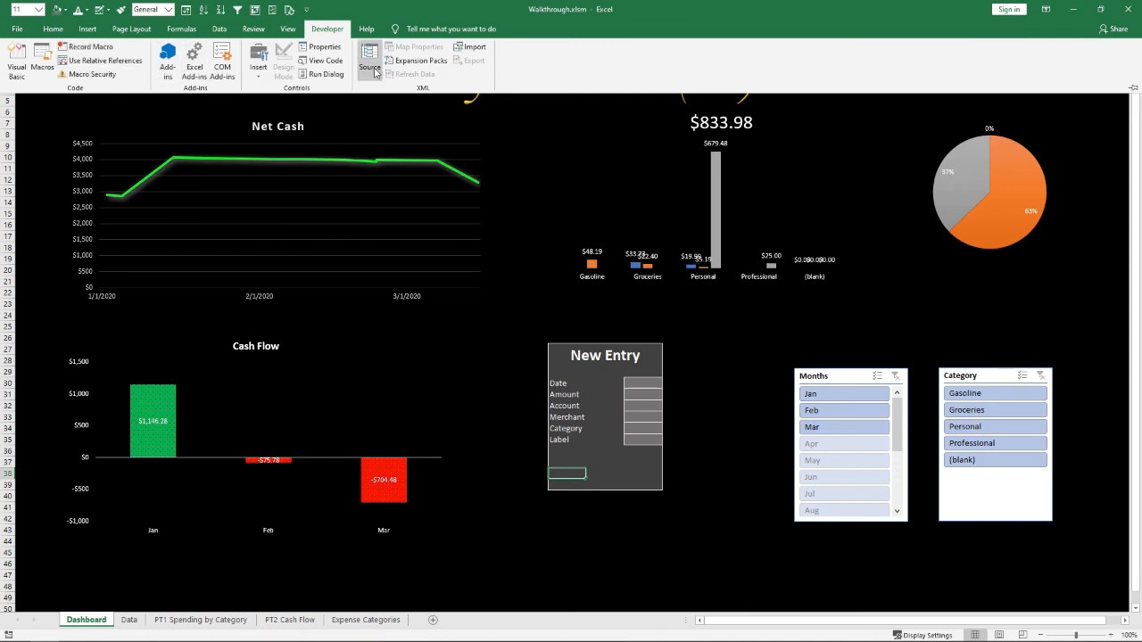
pyautogui.click(258, 67)
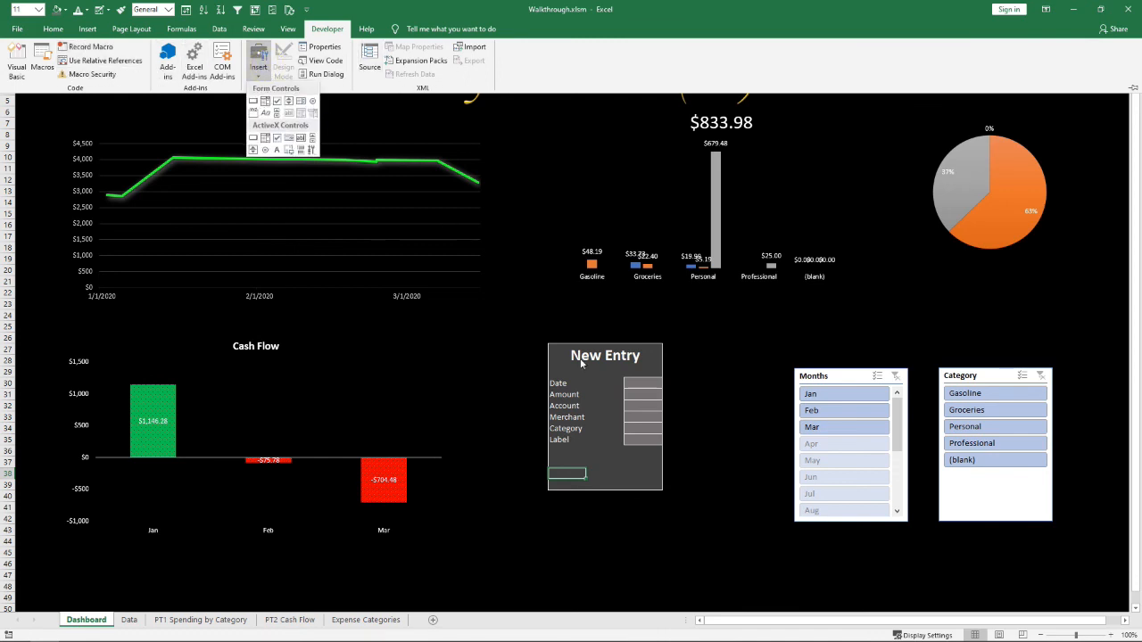
pyautogui.click(644, 479)
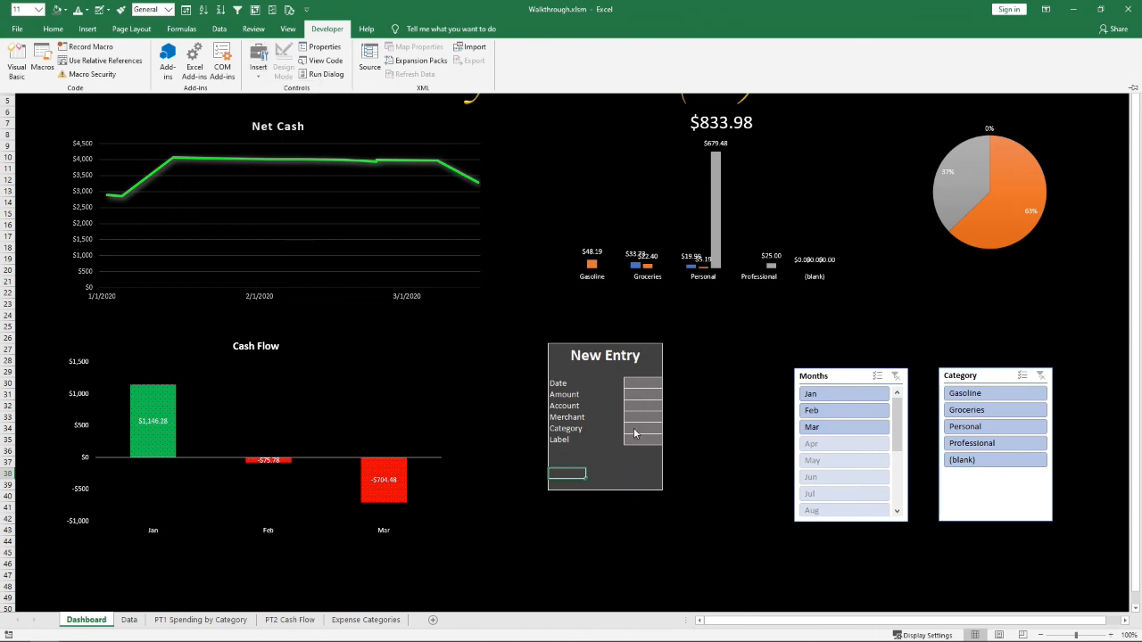
pyautogui.click(129, 620)
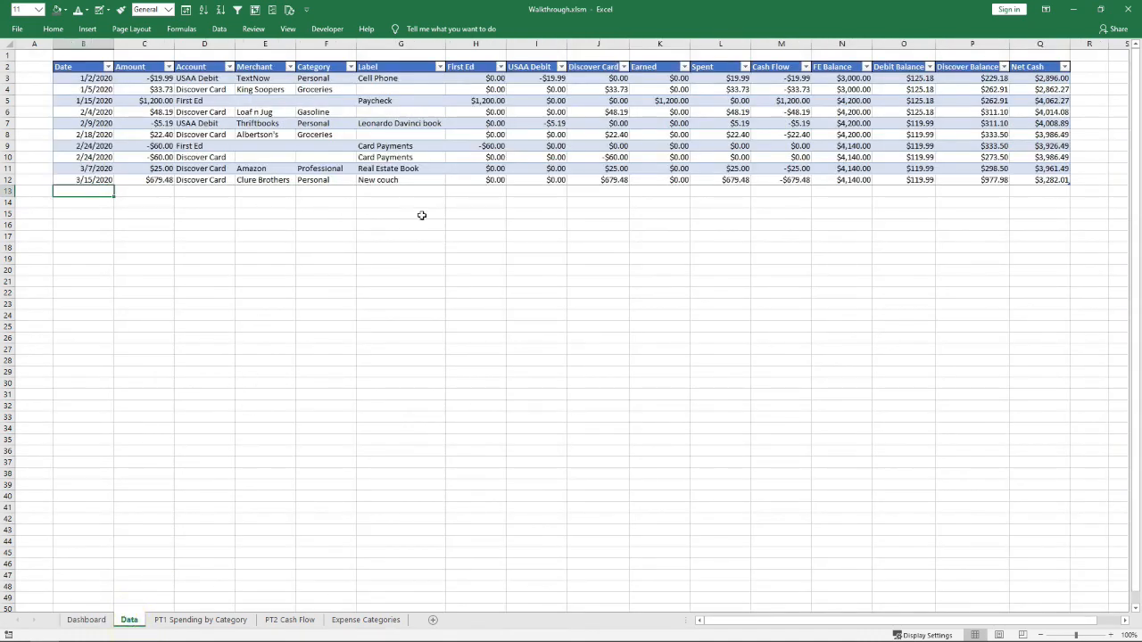
pyautogui.click(99, 622)
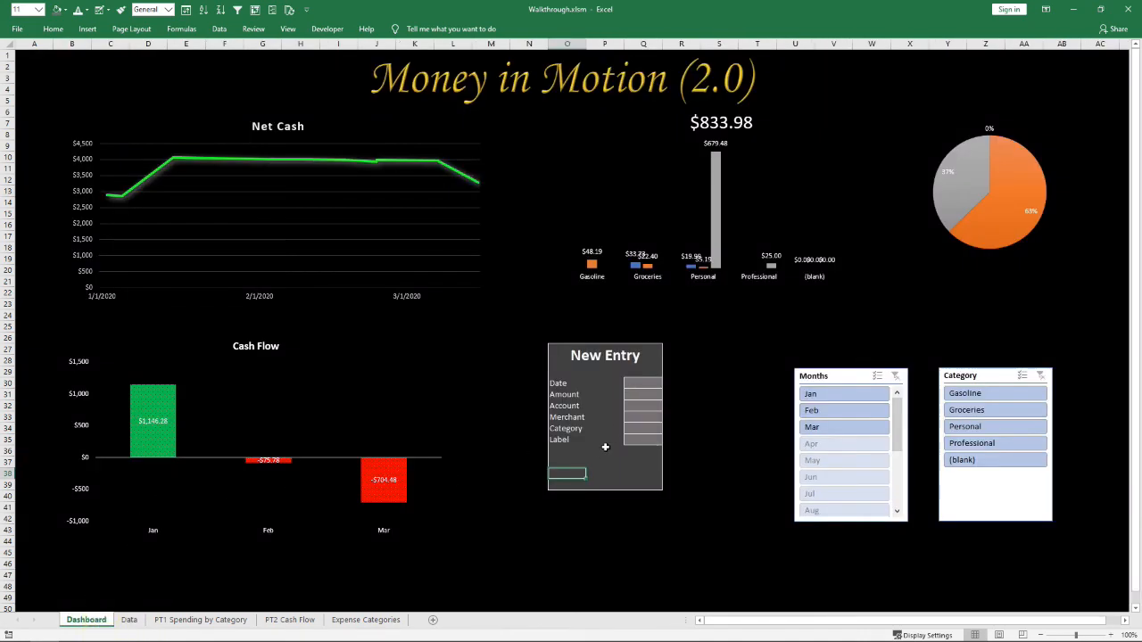
pyautogui.click(327, 30)
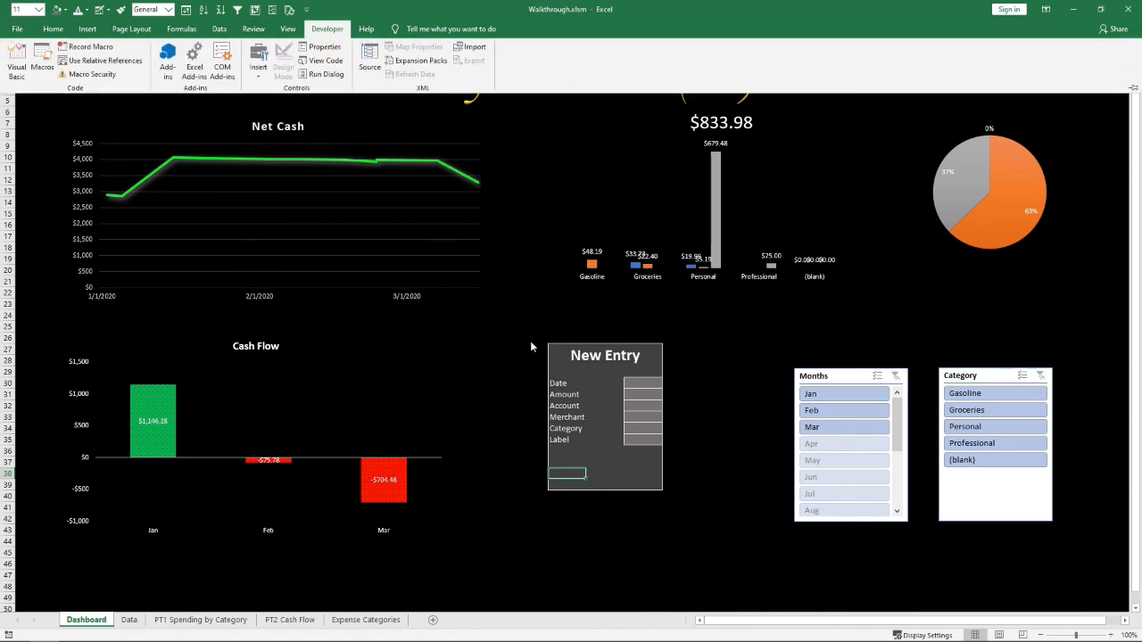
# Enter 3/18 in the New Entry form's Date field and apply a date number format to that cell
pyautogui.click(638, 384)
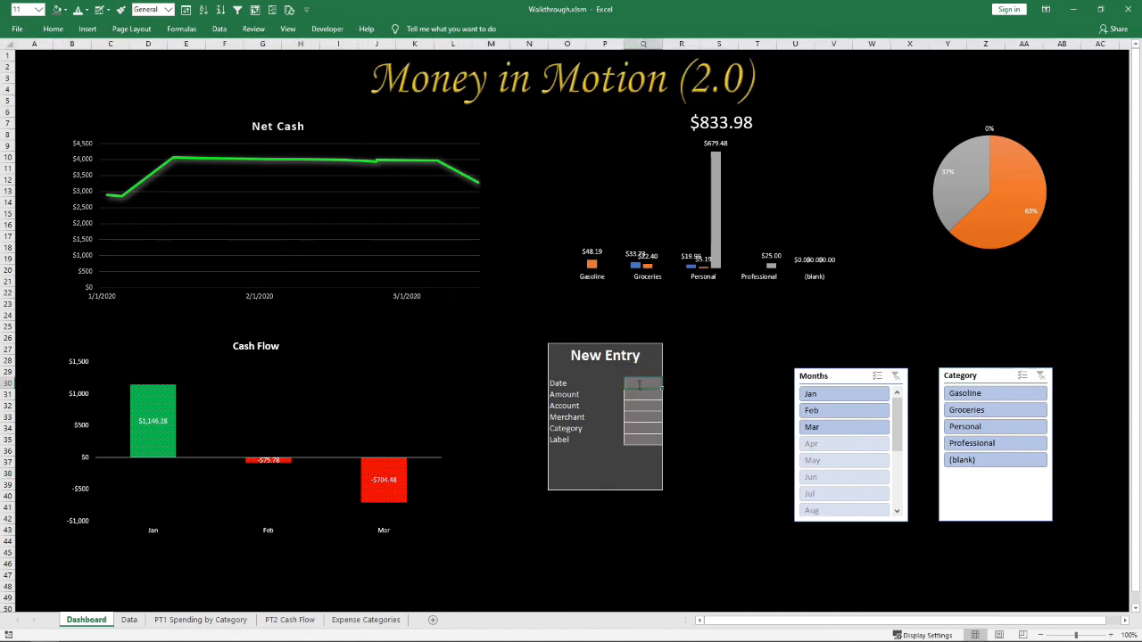
pyautogui.write('3/18')
pyautogui.press('Return')
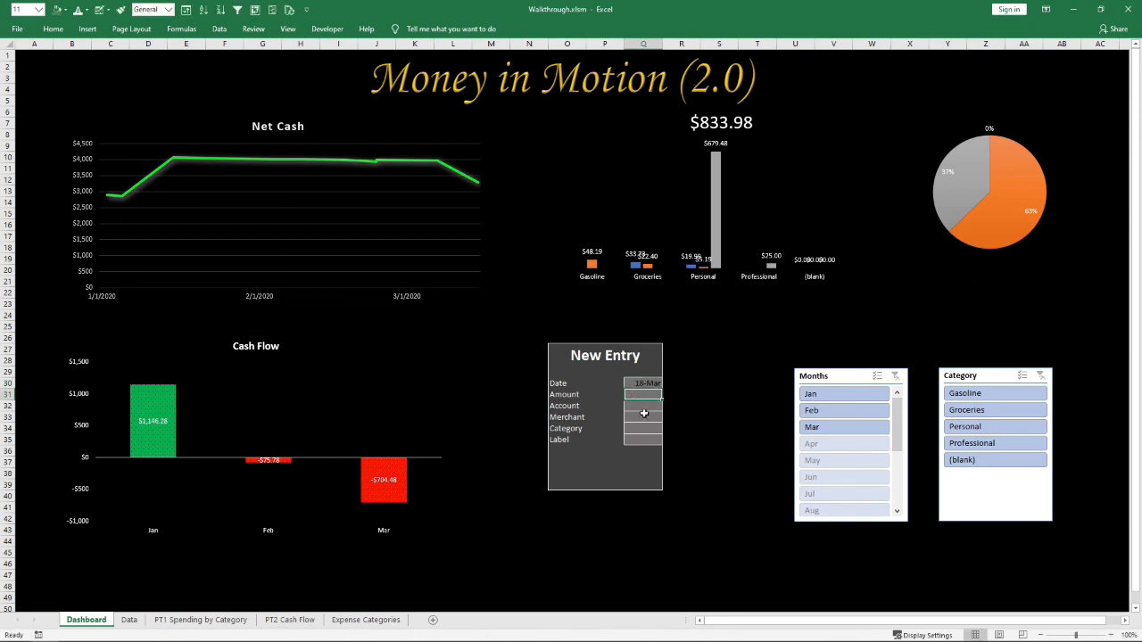
pyautogui.click(649, 383)
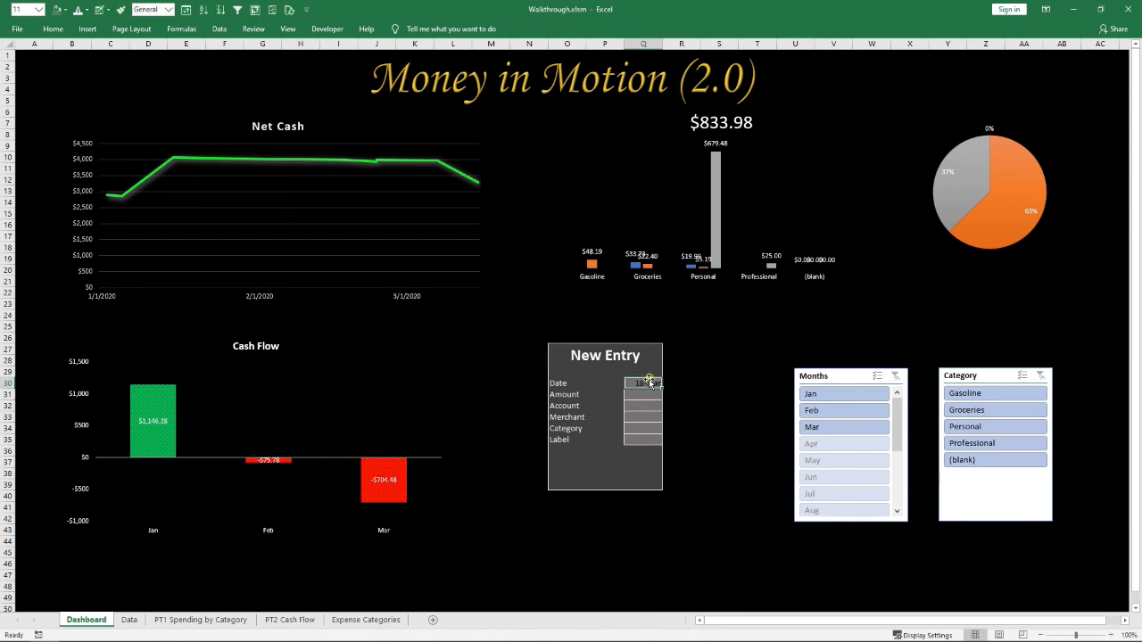
pyautogui.click(144, 11)
pyautogui.write('Date')
pyautogui.press('Return')
# Apply the Currency number format to the New Entry form's Amount field
pyautogui.click(644, 395)
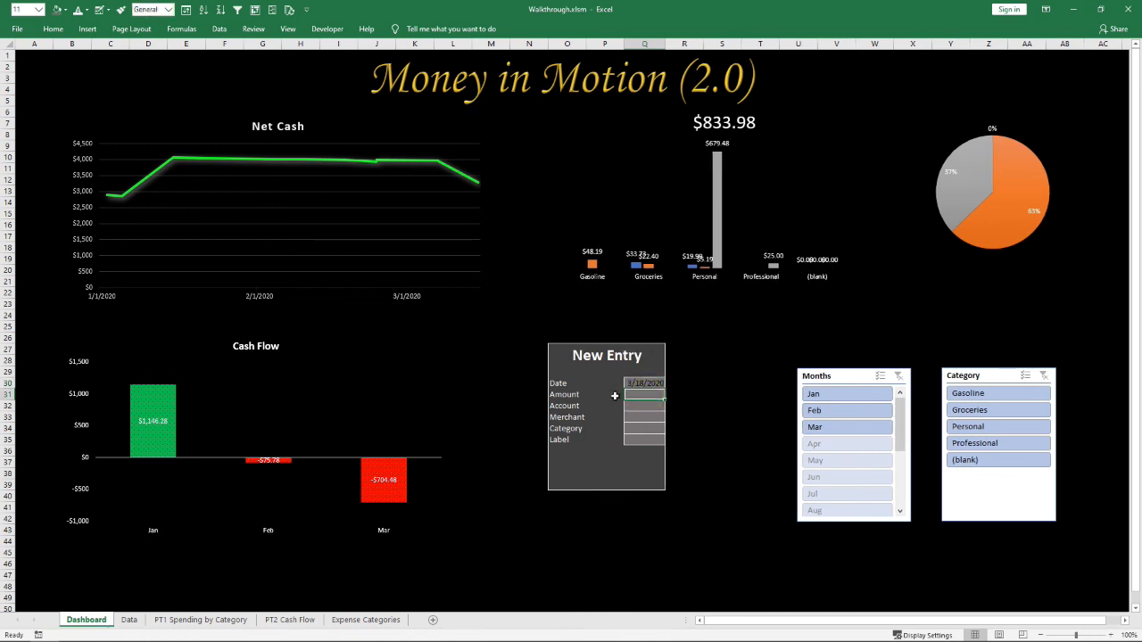
pyautogui.click(146, 9)
pyautogui.write('Currency')
pyautogui.press('Return')
pyautogui.press('Return')
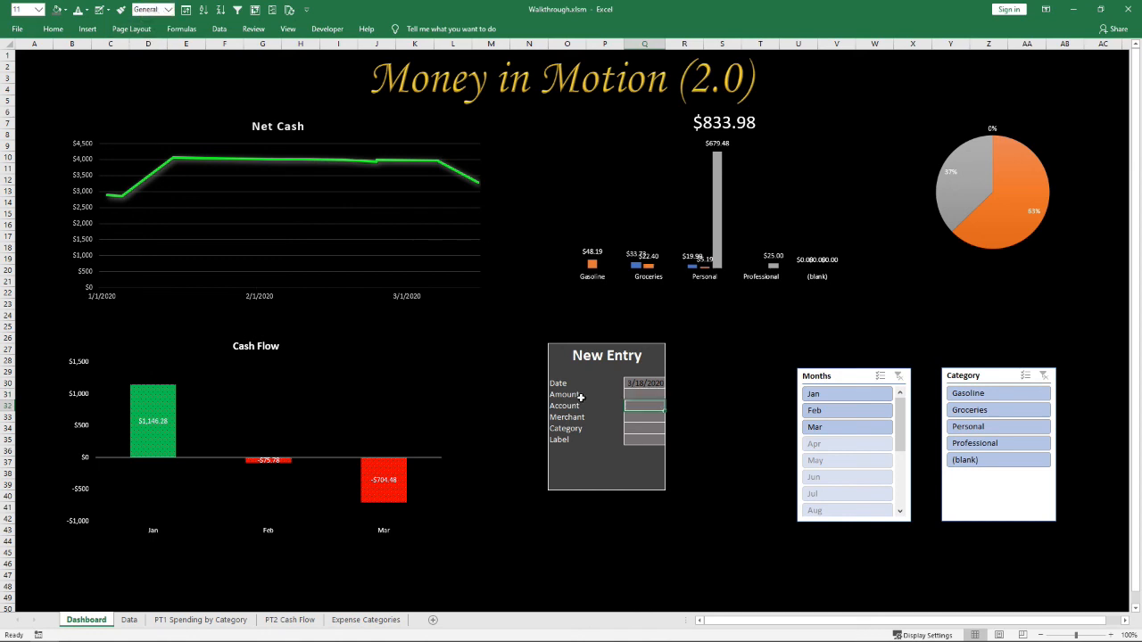
pyautogui.press('Return')
pyautogui.press('Return')
pyautogui.press('Return')
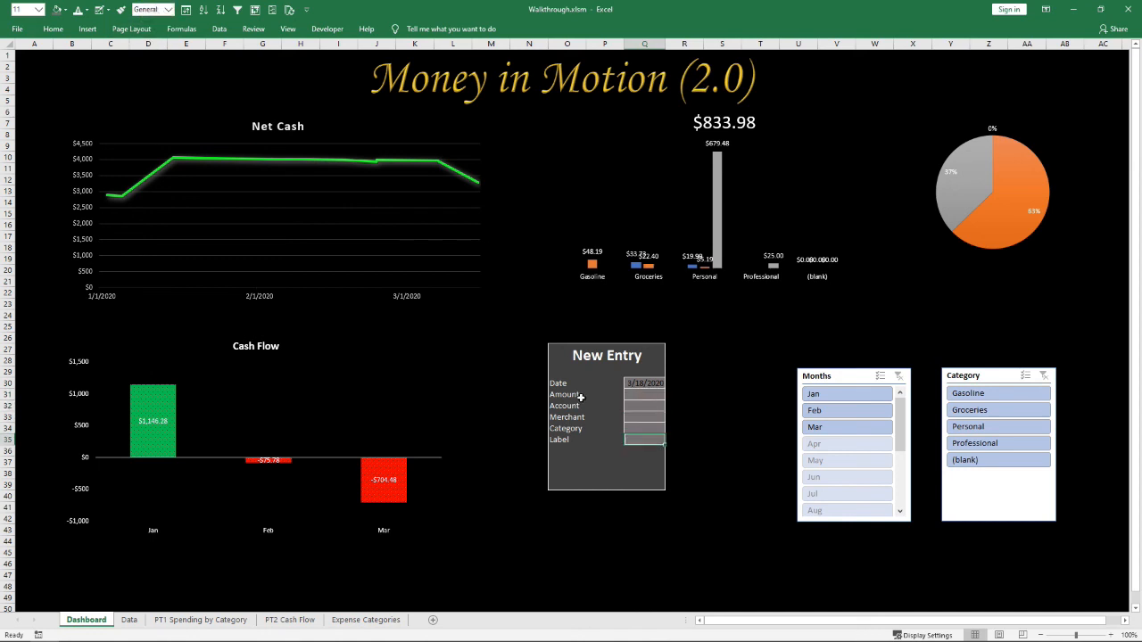
# Fill in the New Entry form with 38.9 as the Amount and Discover Card as the Account
pyautogui.click(644, 394)
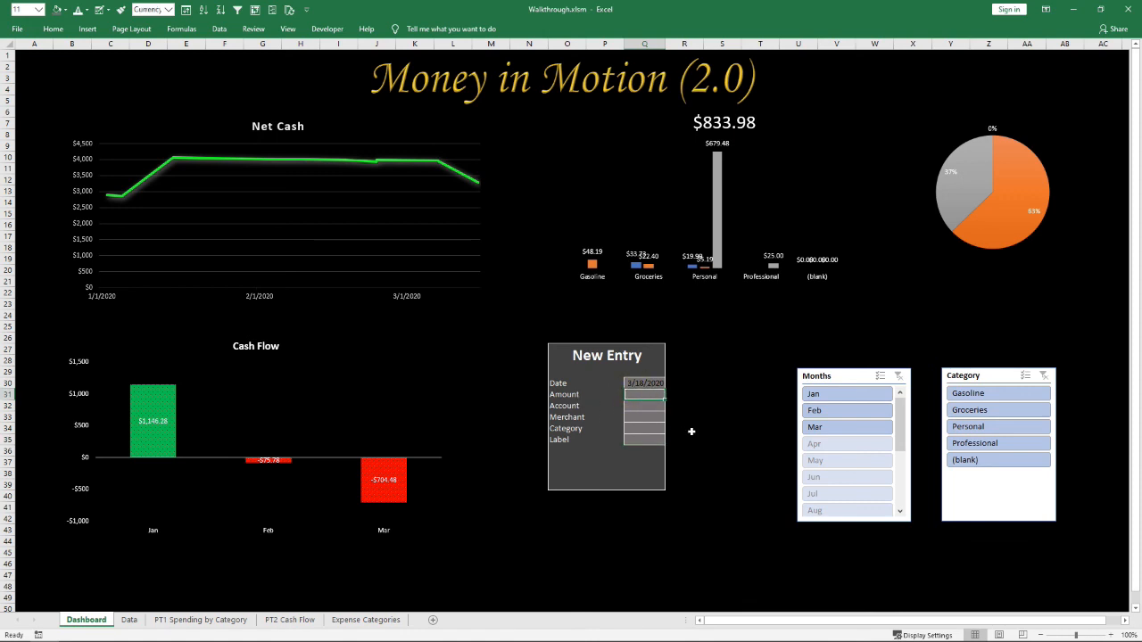
pyautogui.write('38.9')
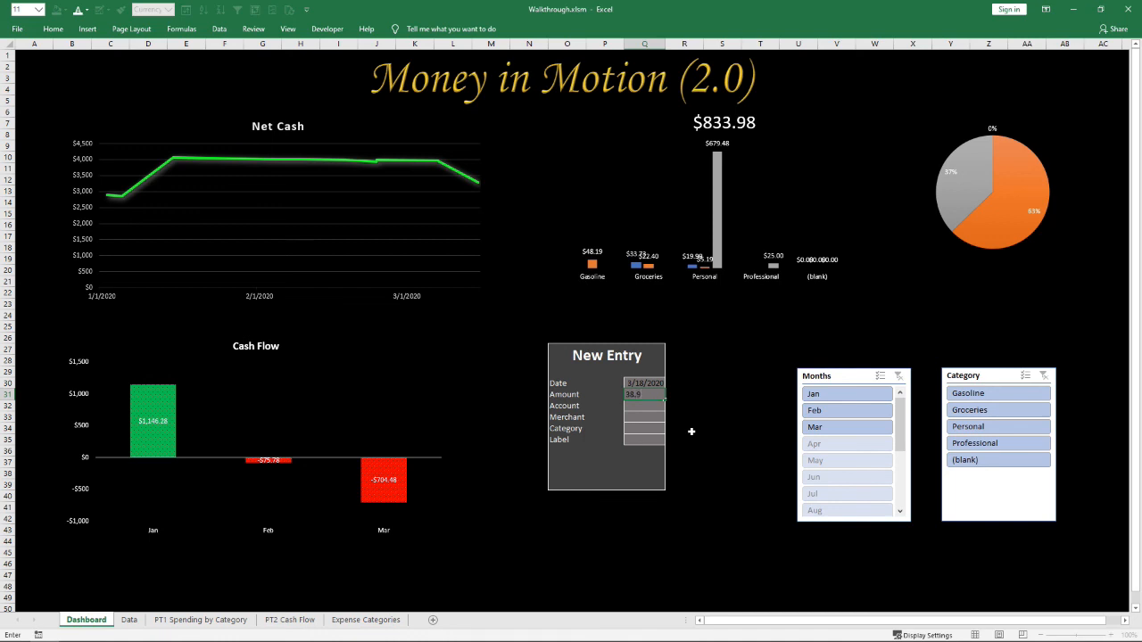
pyautogui.press('Return')
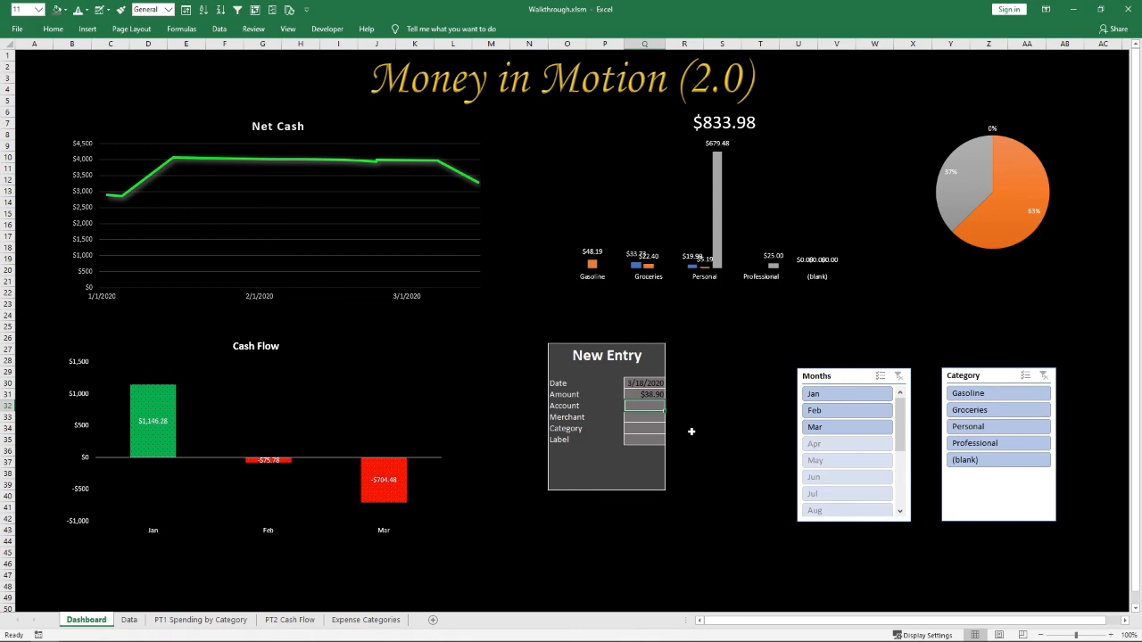
pyautogui.write('Discover C')
pyautogui.press('Return')
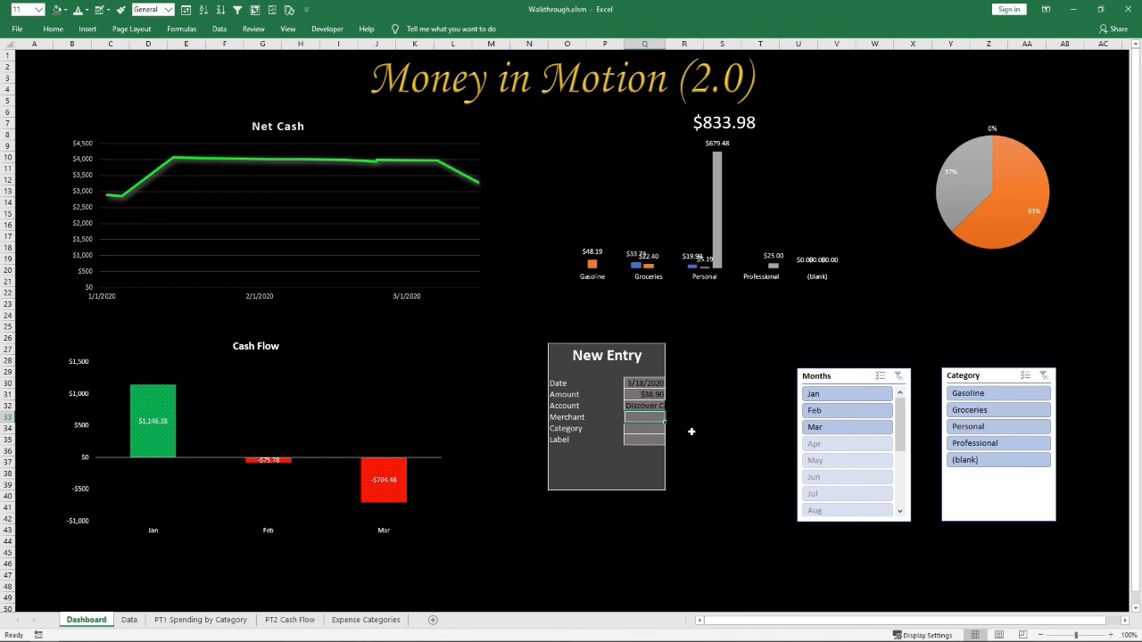
# Complete the New Entry form with Amazon as the Merchant, Personal as the Category and Wedding Gift as the Label
pyautogui.write('Amazon')
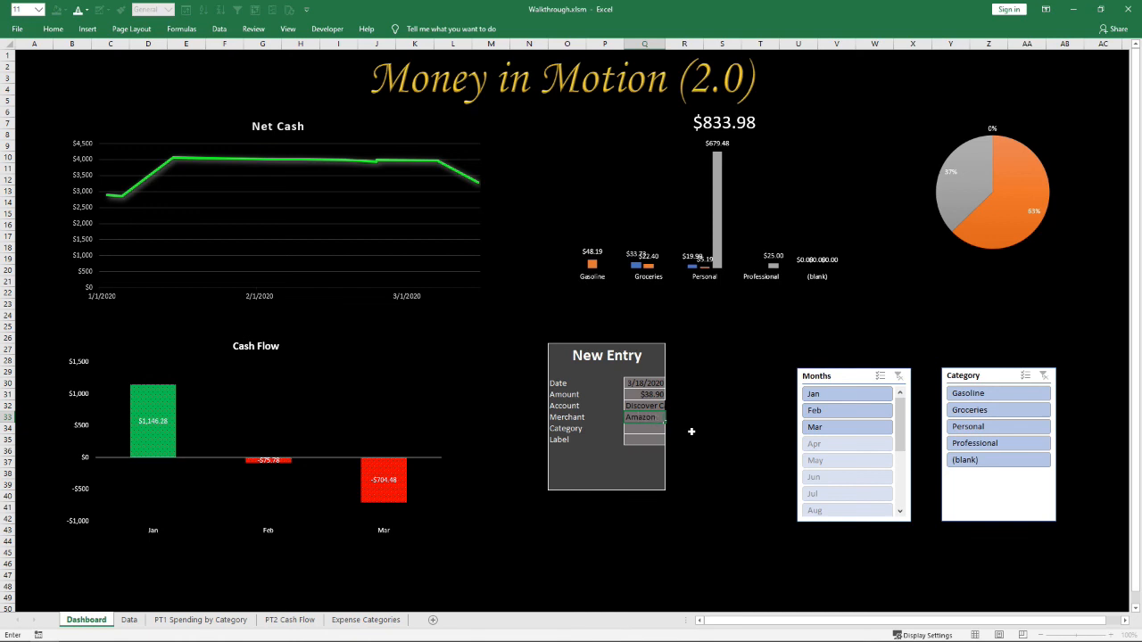
pyautogui.press('Return')
pyautogui.write('Personal')
pyautogui.press('Return')
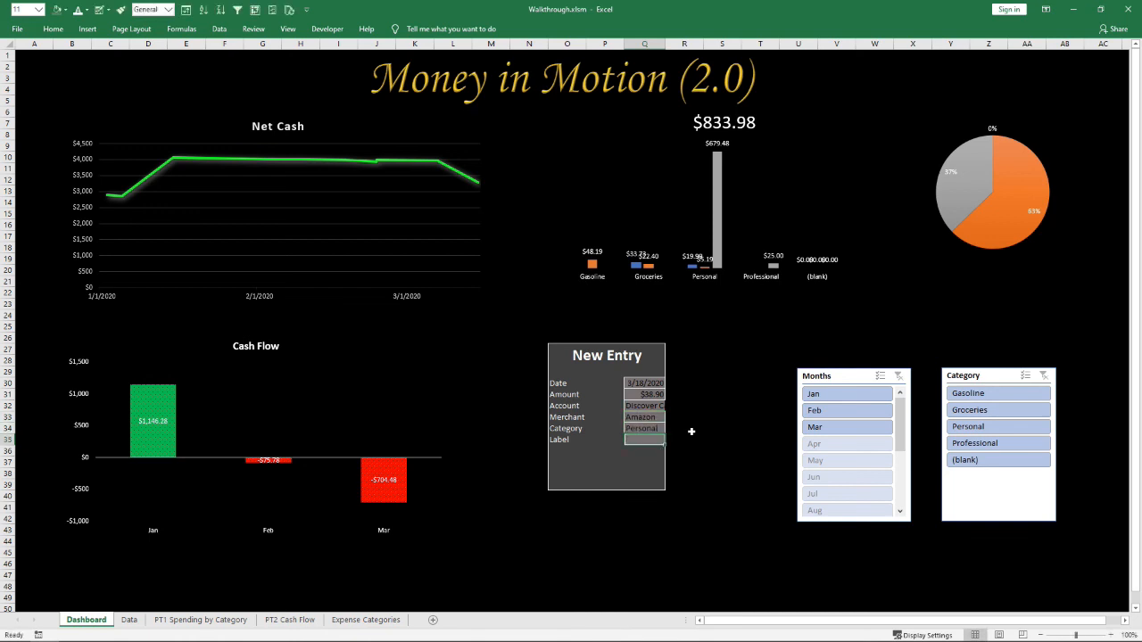
pyautogui.write('Wedding Fi')
pyautogui.press('Return')
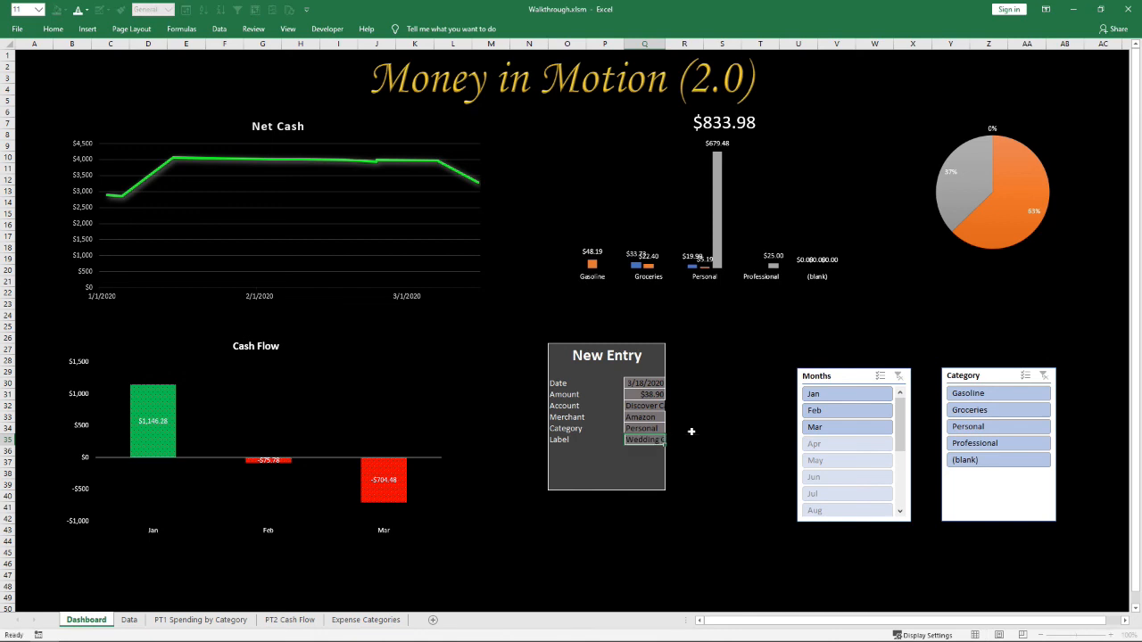
# Widen column Q on the Dashboard so the New Entry form's Account and Label values fit
pyautogui.click(702, 453)
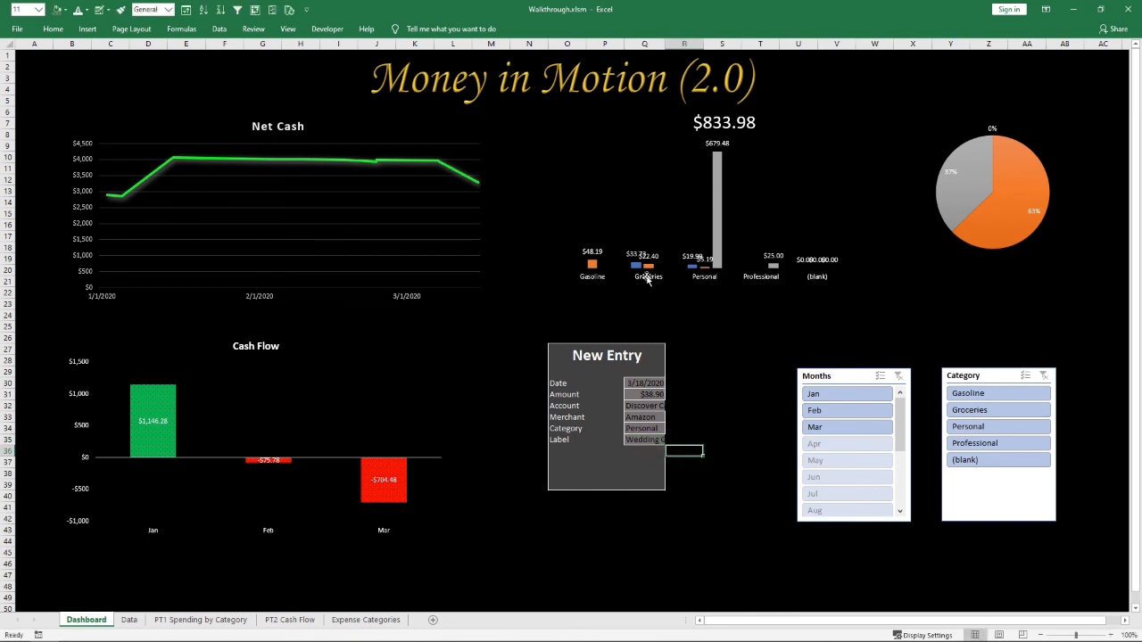
pyautogui.moveTo(664, 44); pyautogui.dragTo(678, 43)
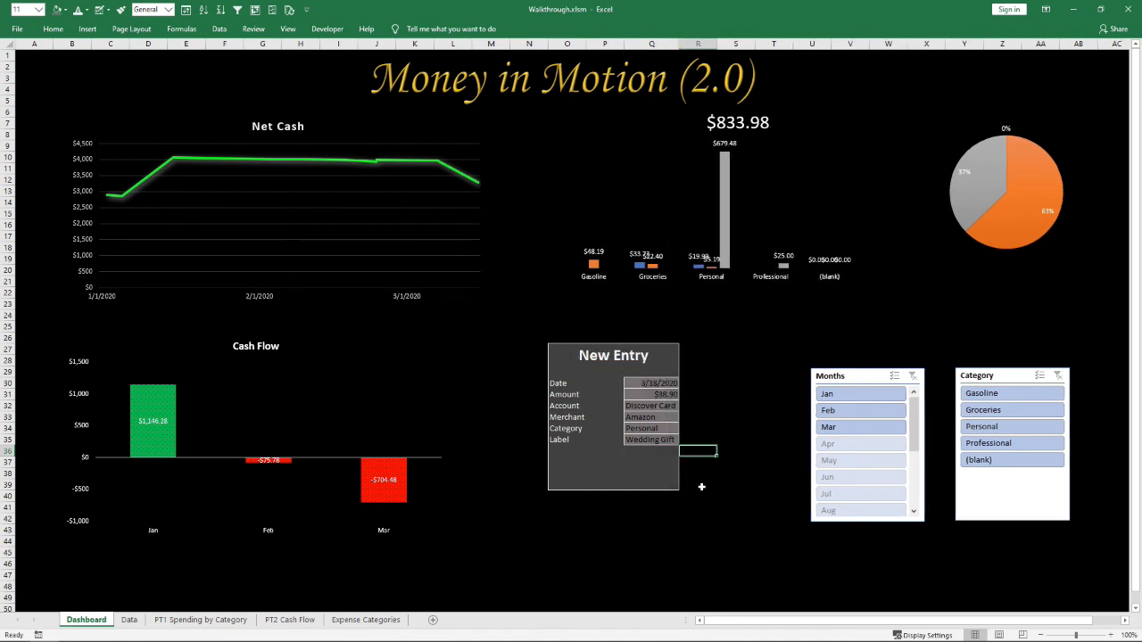
pyautogui.click(612, 529)
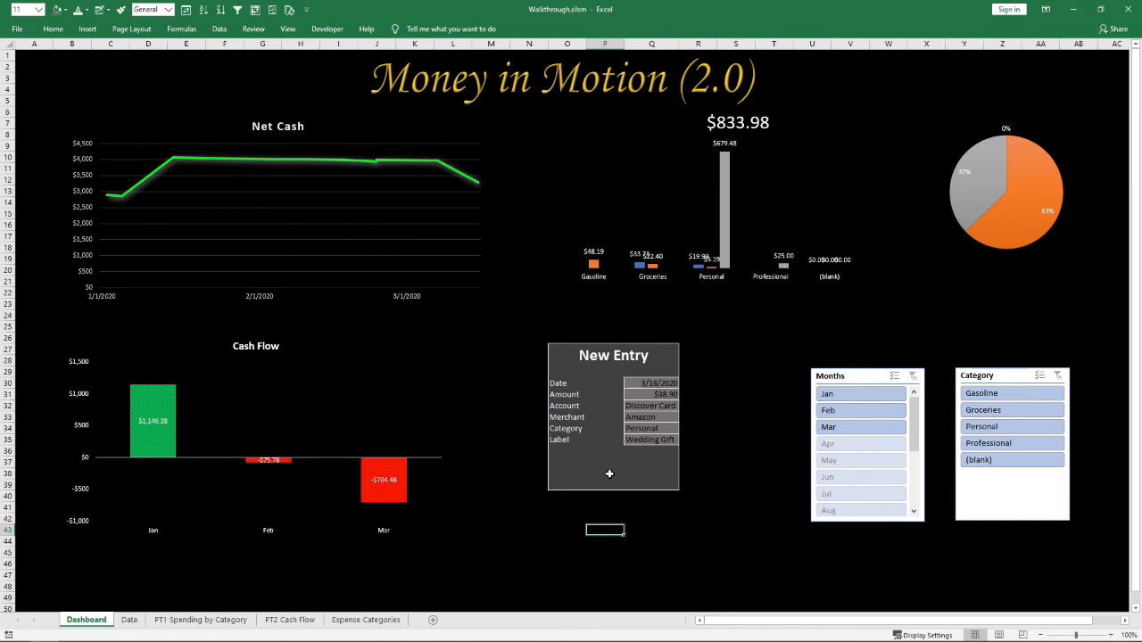
pyautogui.click(328, 28)
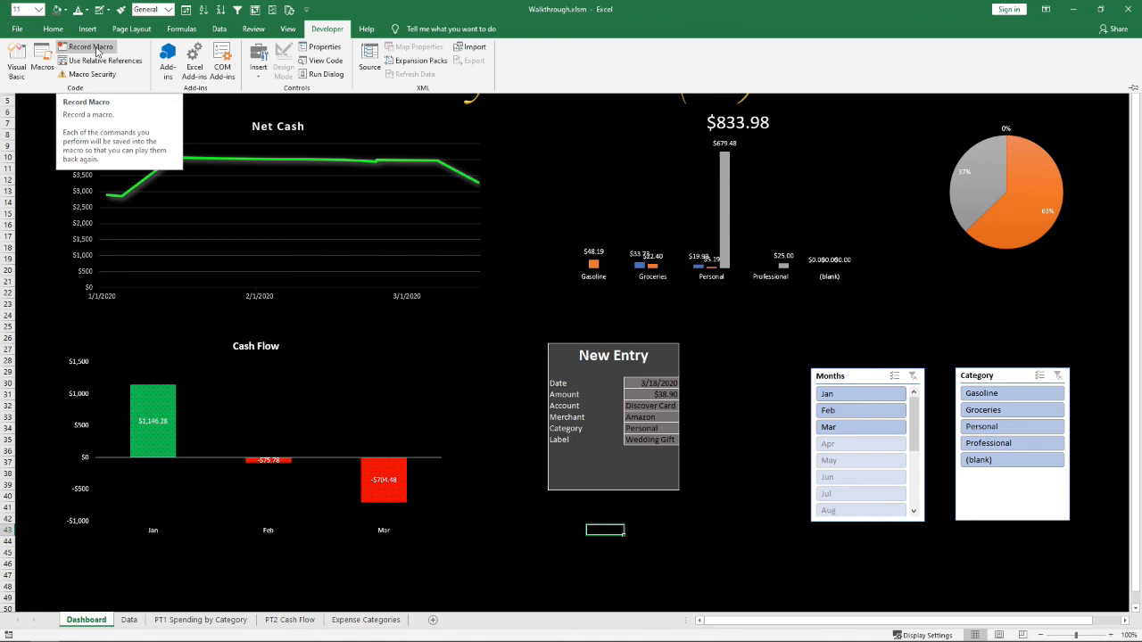
pyautogui.click(538, 520)
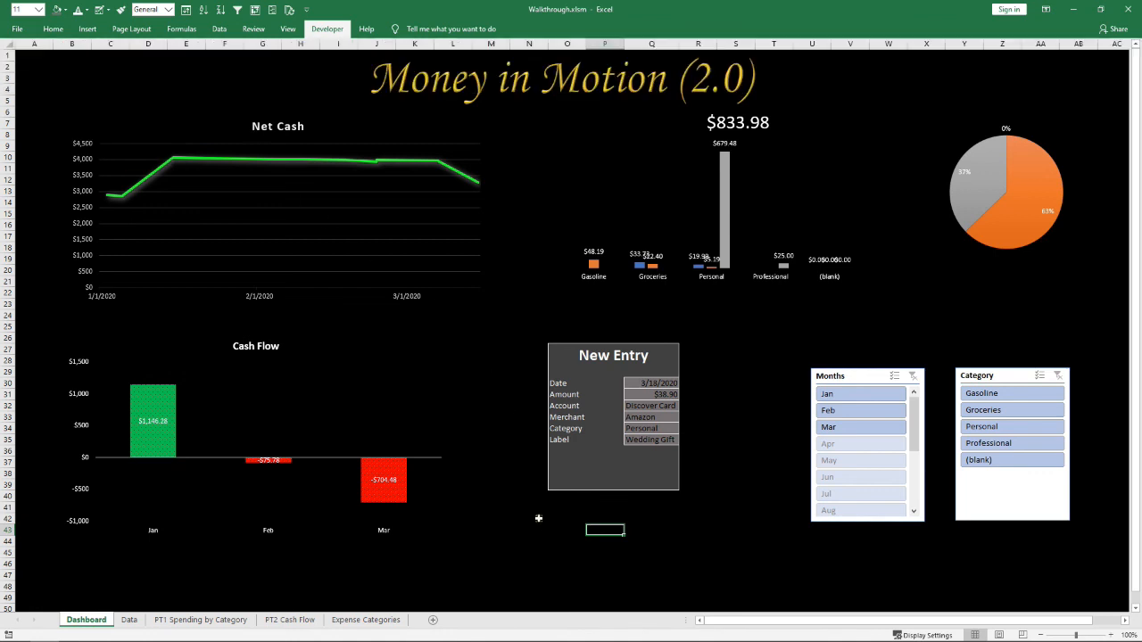
pyautogui.press('Right')
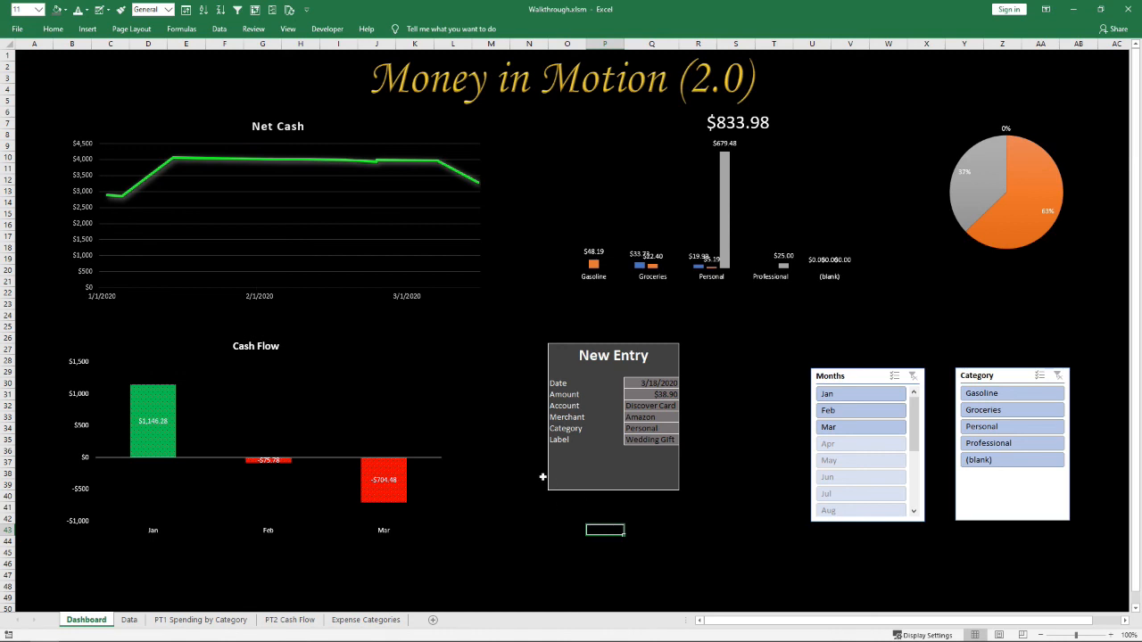
pyautogui.press('BackSpace')
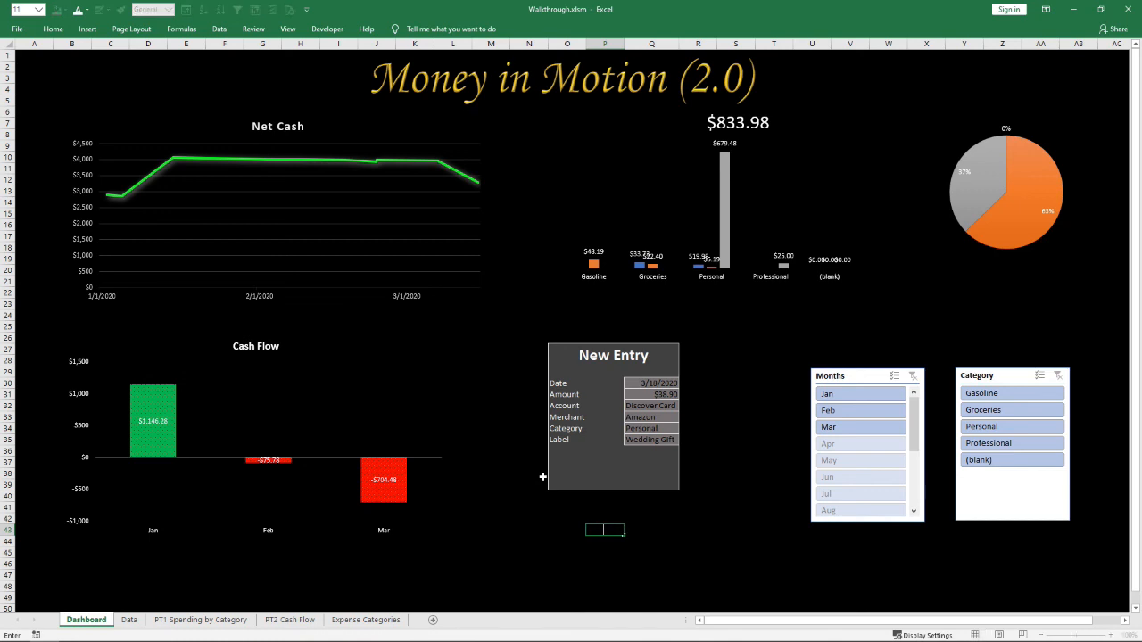
pyautogui.press('Return')
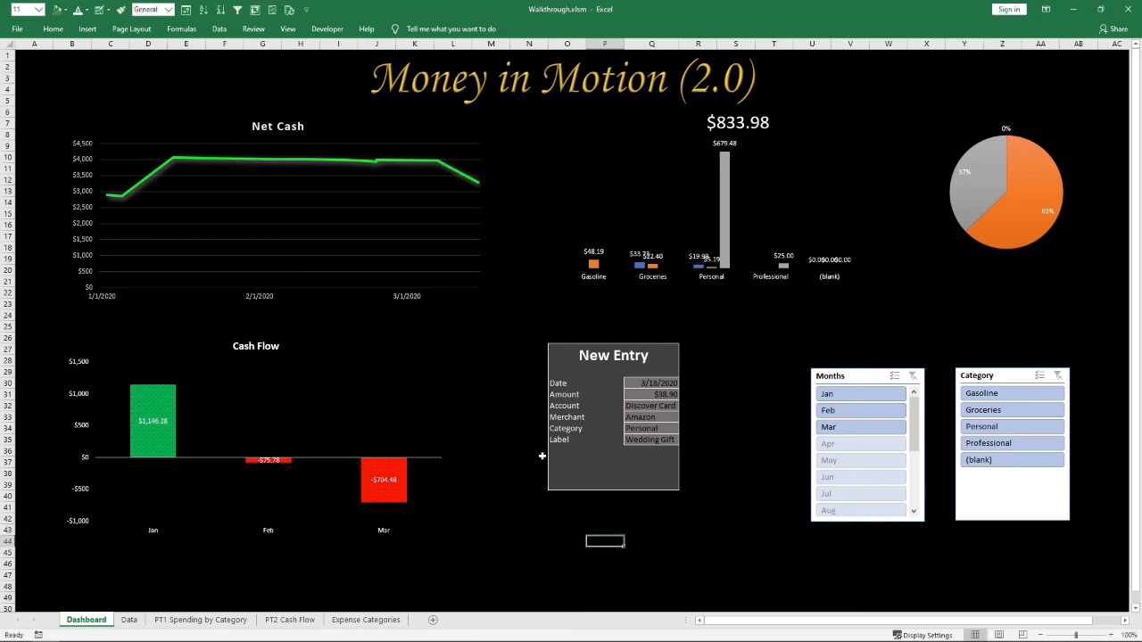
pyautogui.click(646, 467)
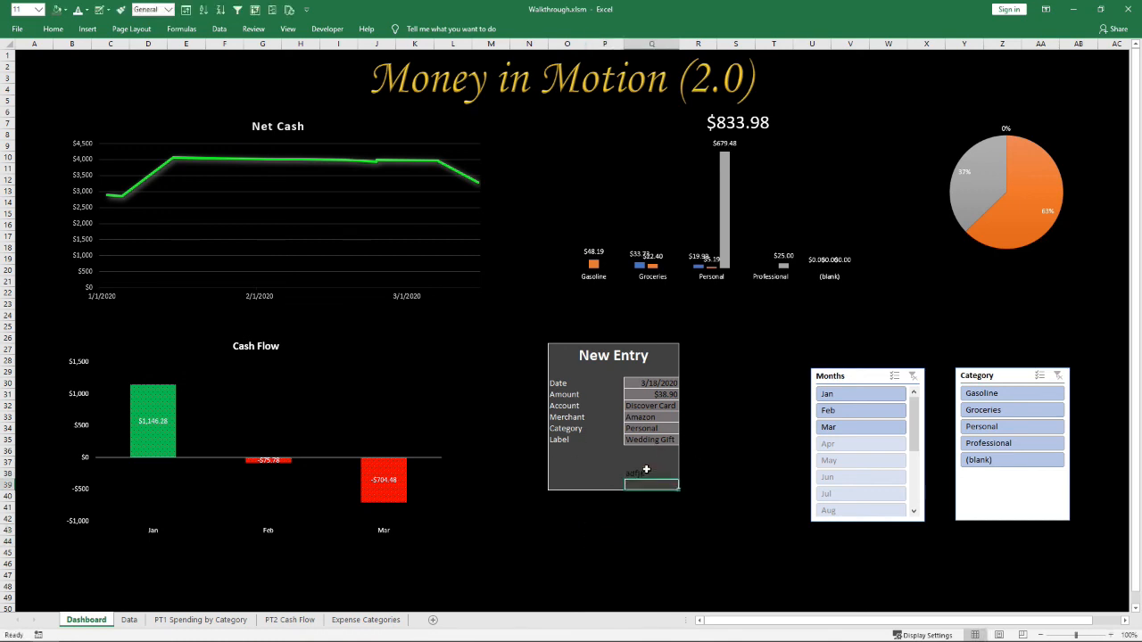
pyautogui.click(605, 518)
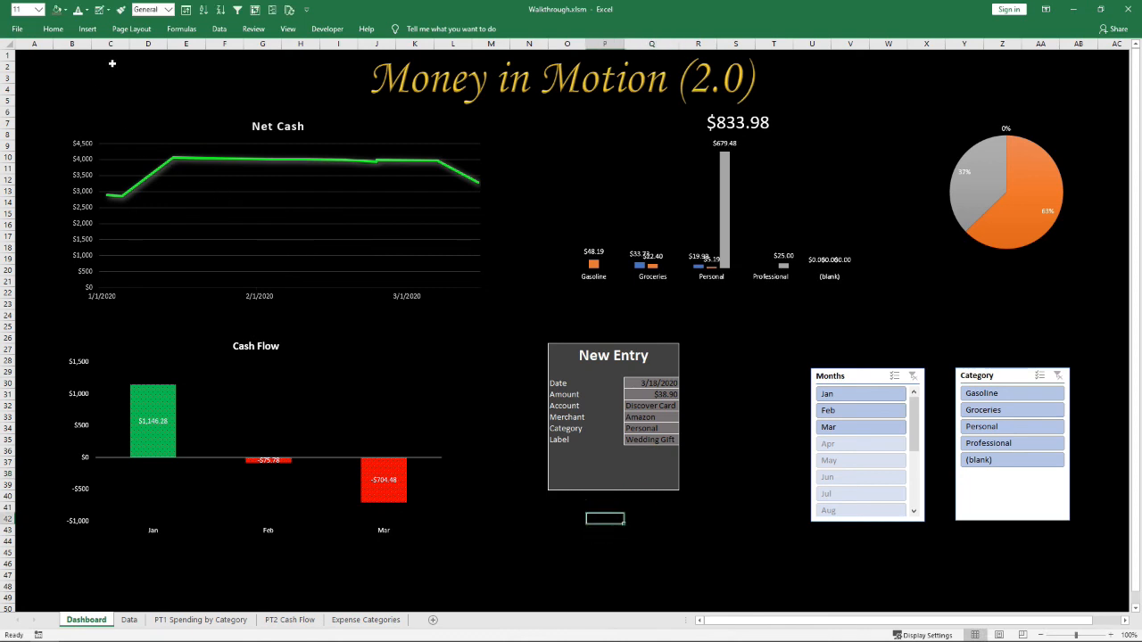
pyautogui.click(327, 29)
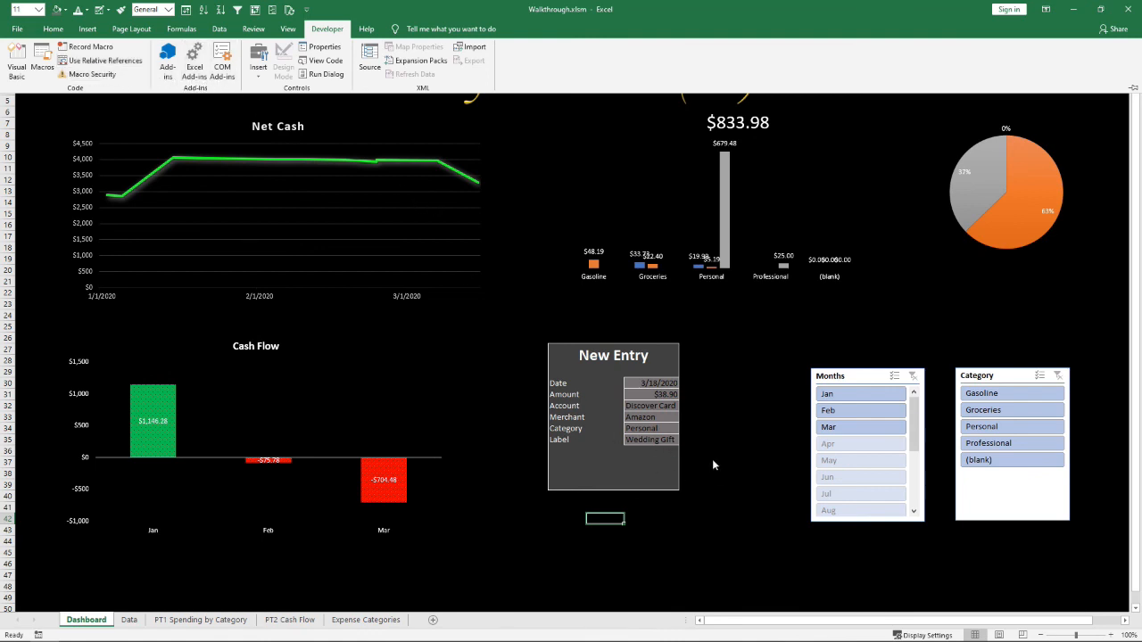
pyautogui.click(609, 477)
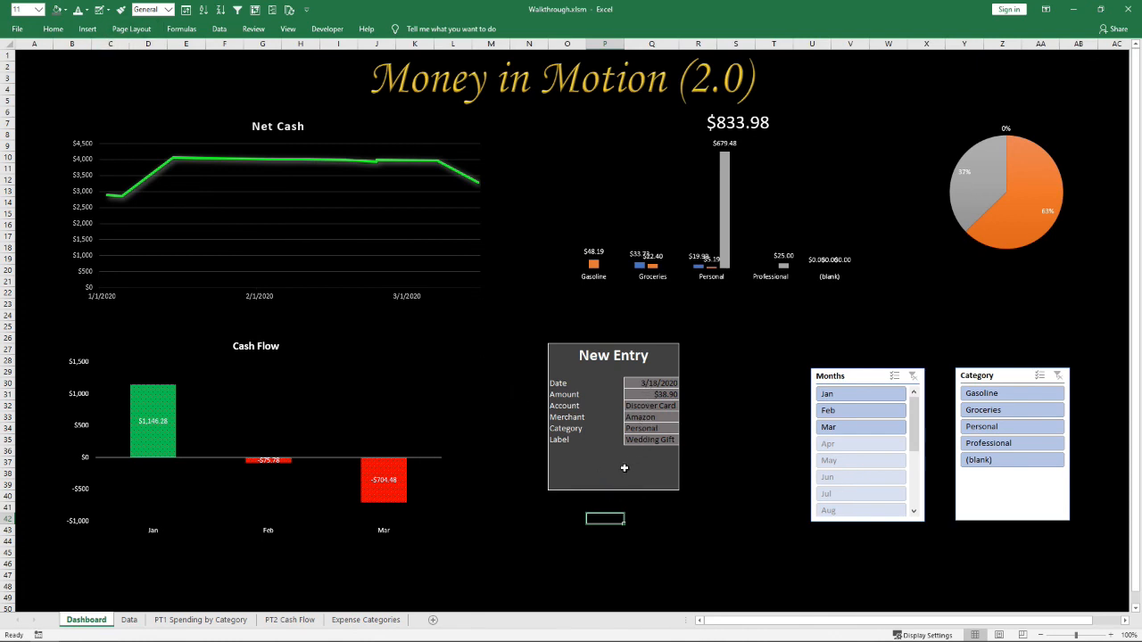
# Locate the last filled cell of the Date column in the Data sheet's table and return to the Dashboard
pyautogui.click(129, 620)
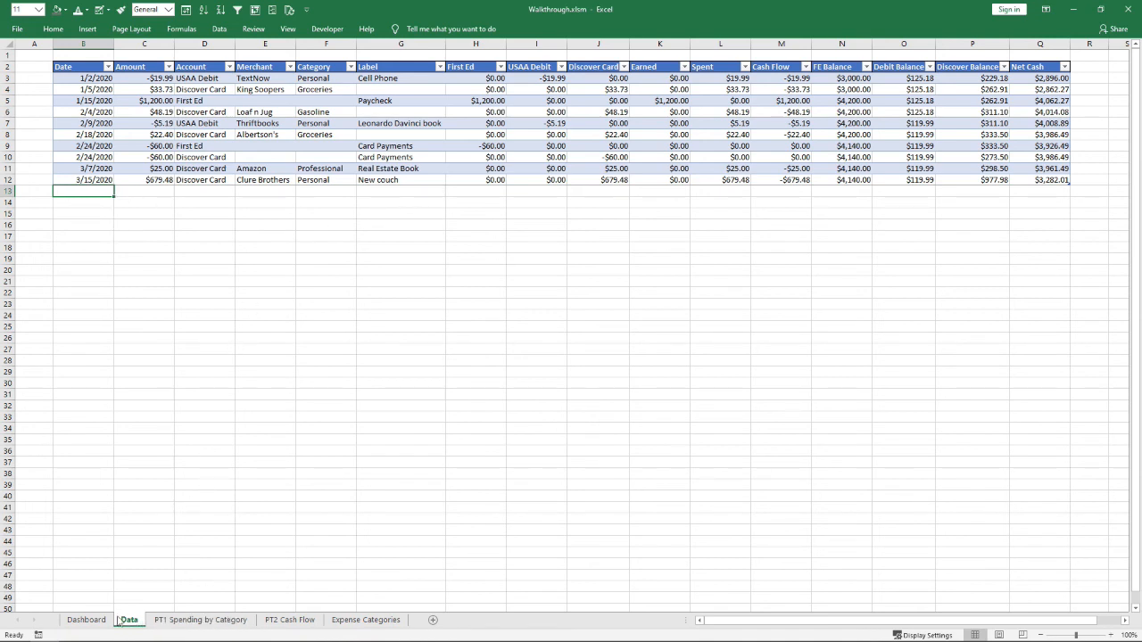
pyautogui.click(85, 620)
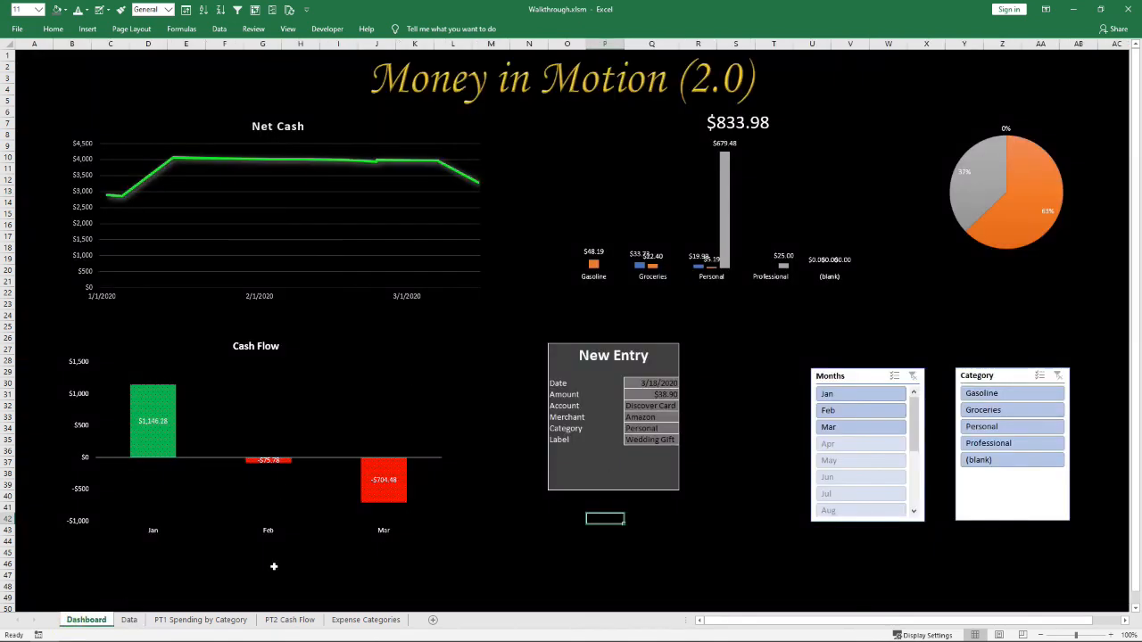
pyautogui.click(128, 619)
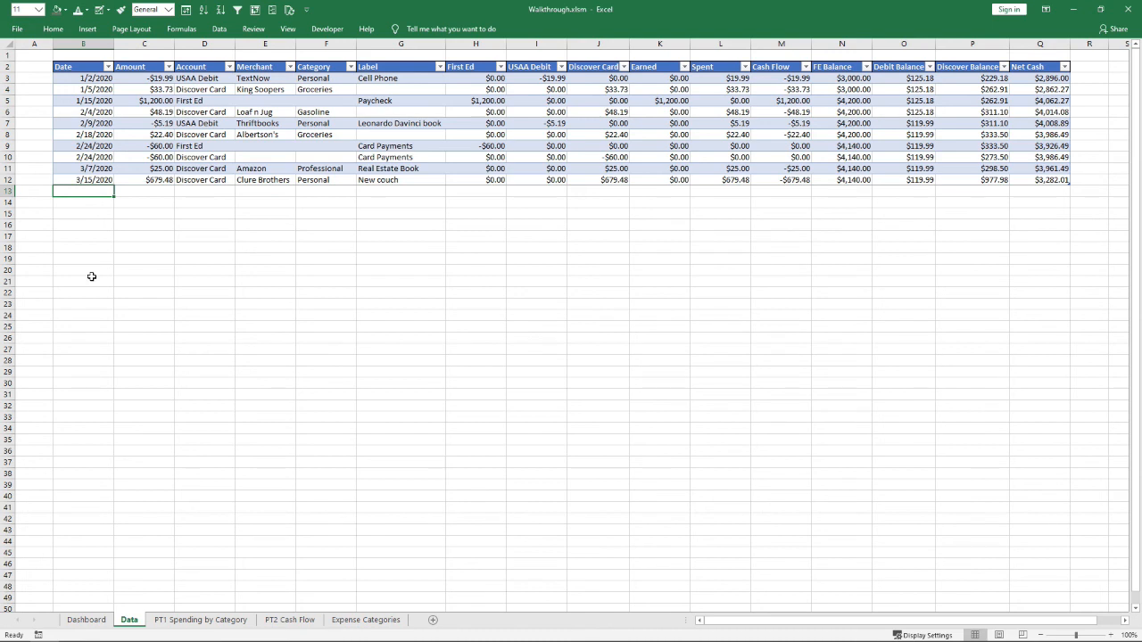
pyautogui.click(82, 70)
pyautogui.hotkey('ctrl', 'Down')
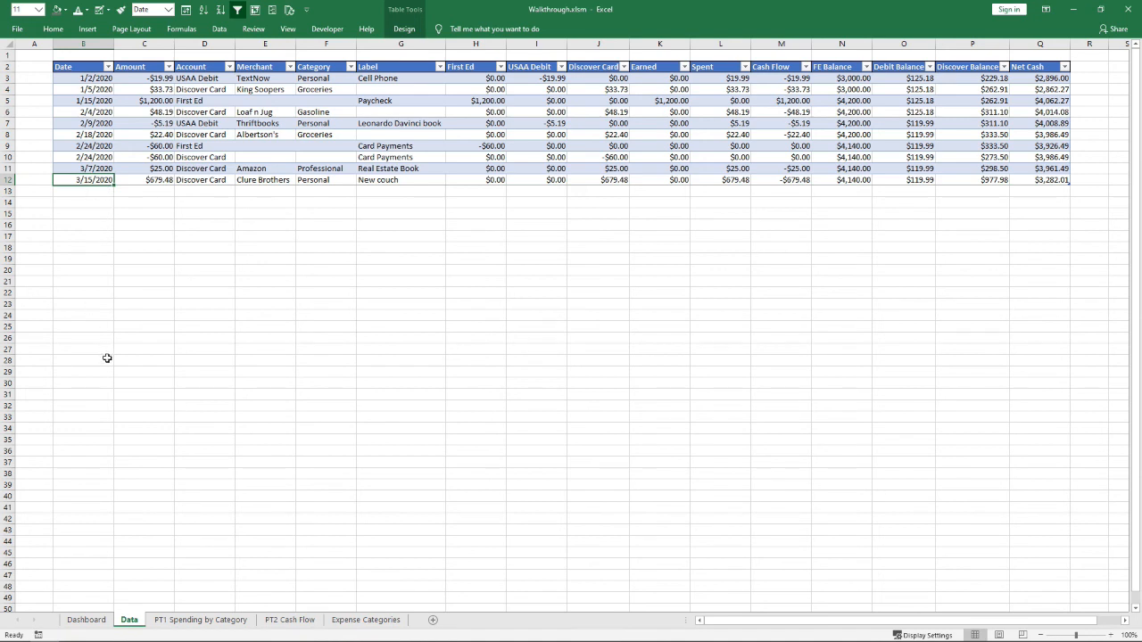
pyautogui.click(86, 620)
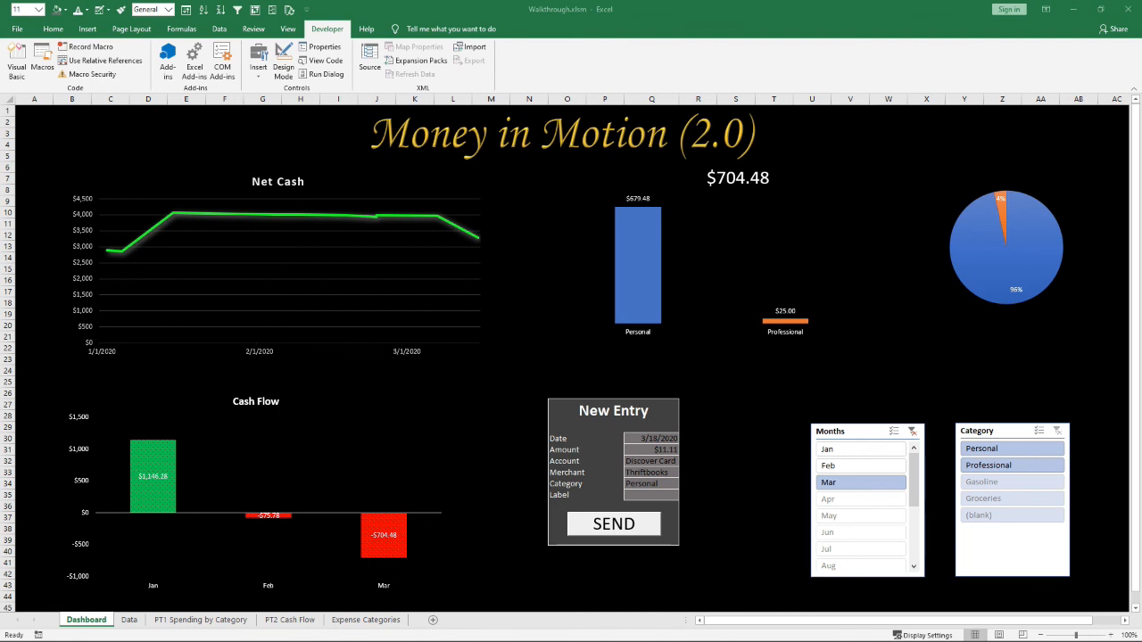
# Compare the Dashboard's New Entry form with the Data sheet's table and check which controls can be inserted
pyautogui.click(720, 439)
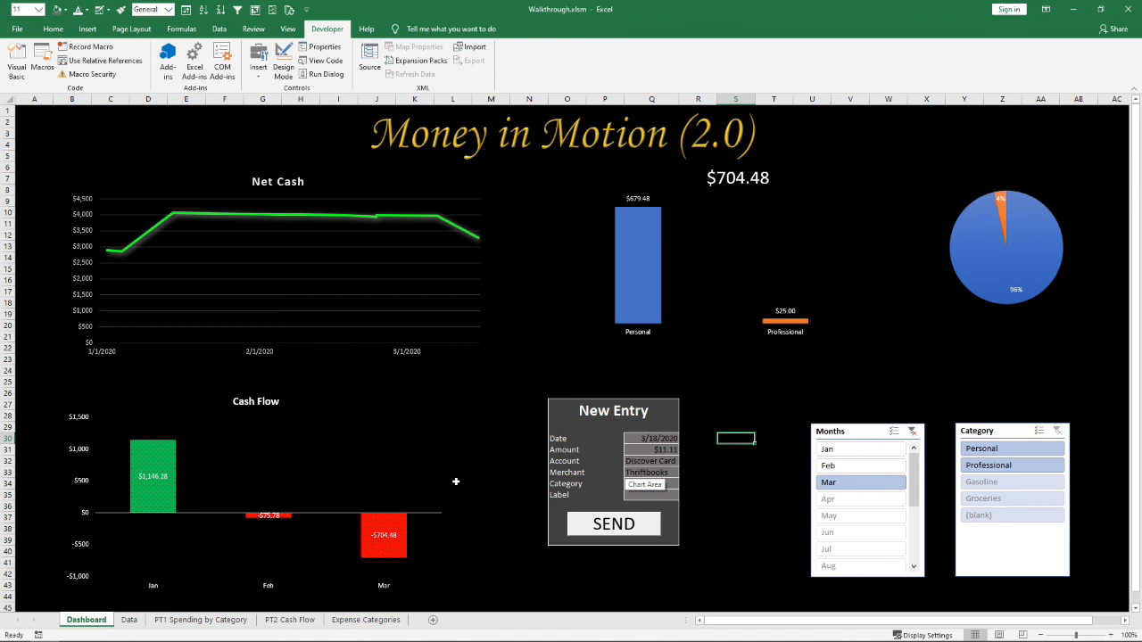
pyautogui.click(491, 497)
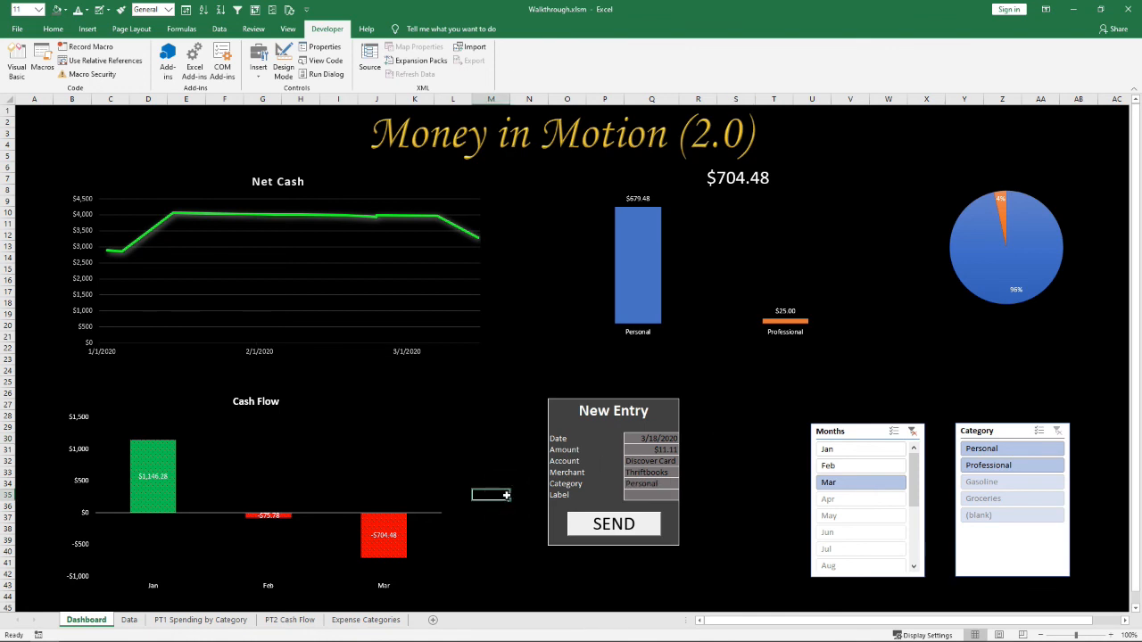
pyautogui.click(139, 619)
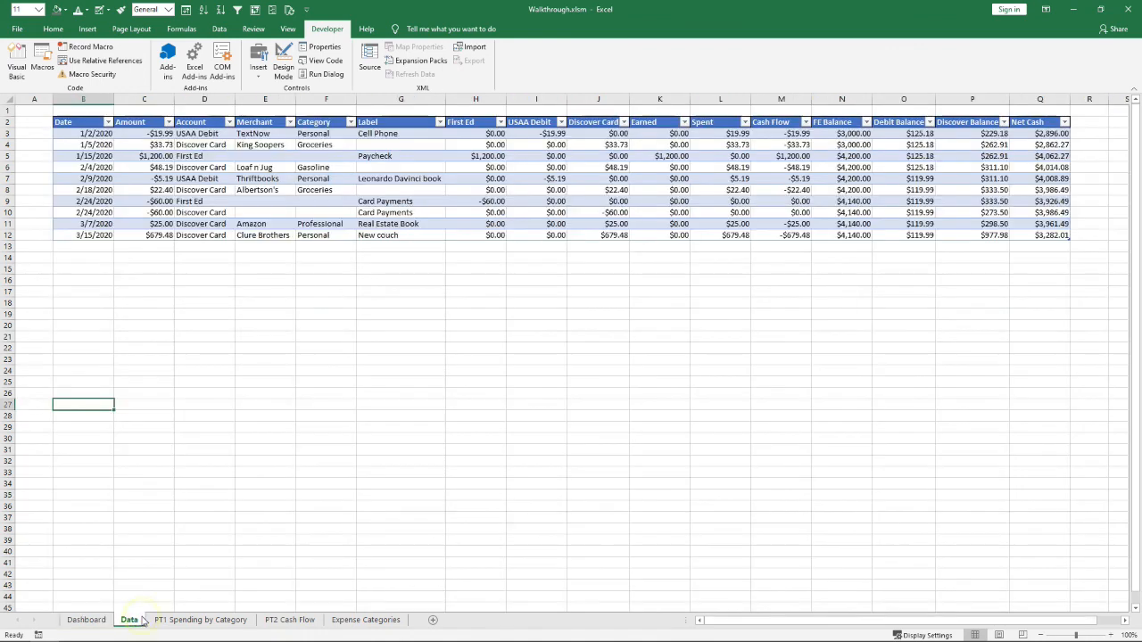
pyautogui.click(98, 619)
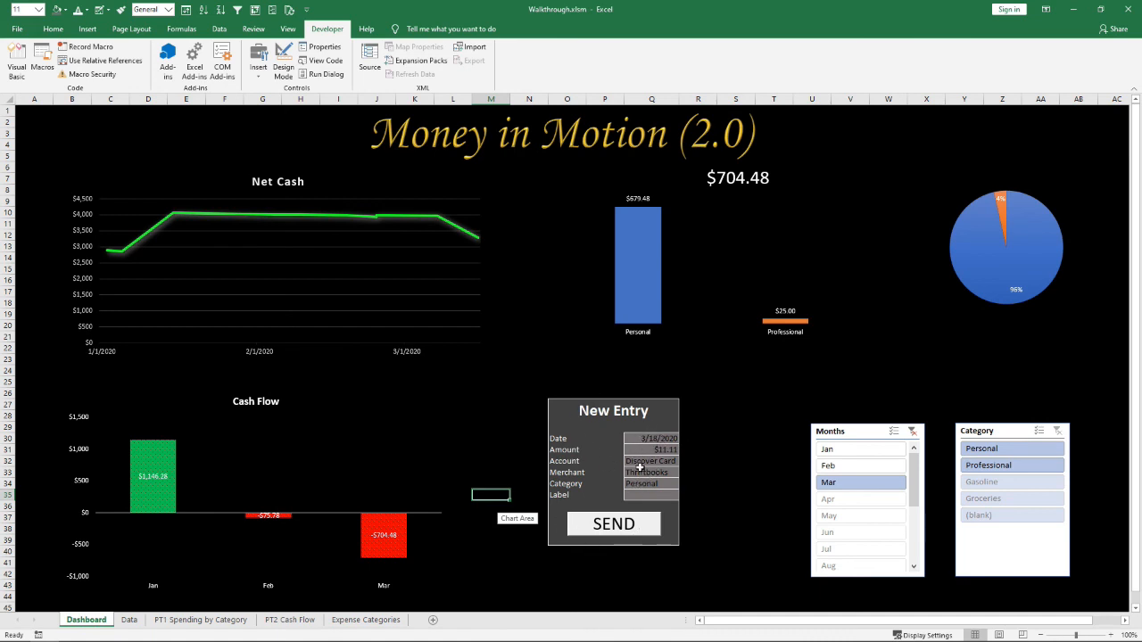
pyautogui.click(129, 620)
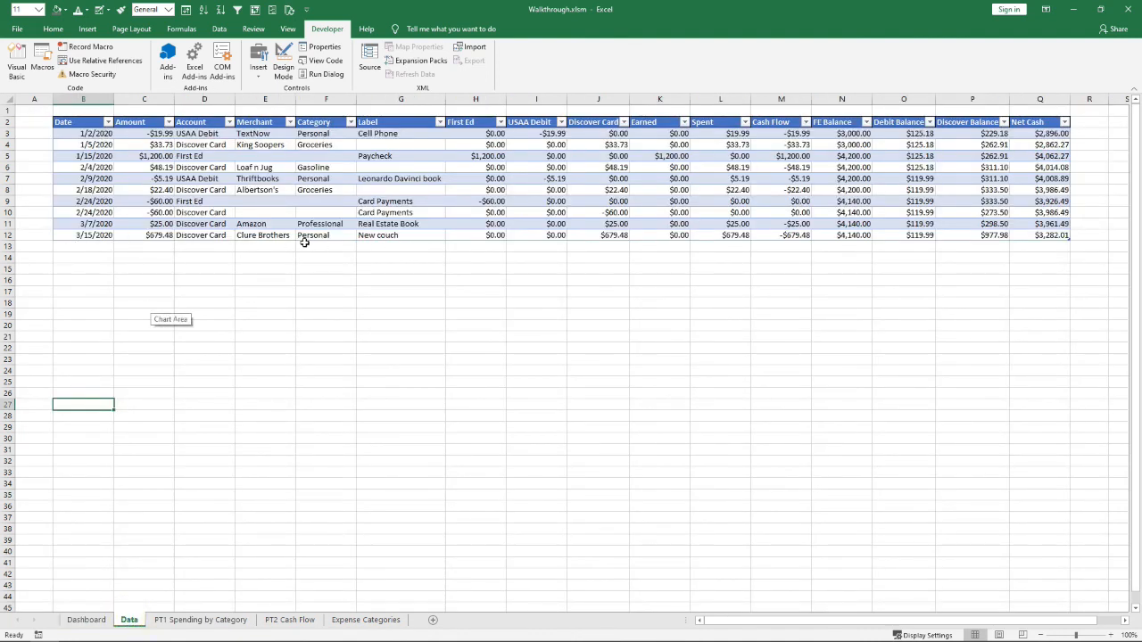
pyautogui.click(85, 620)
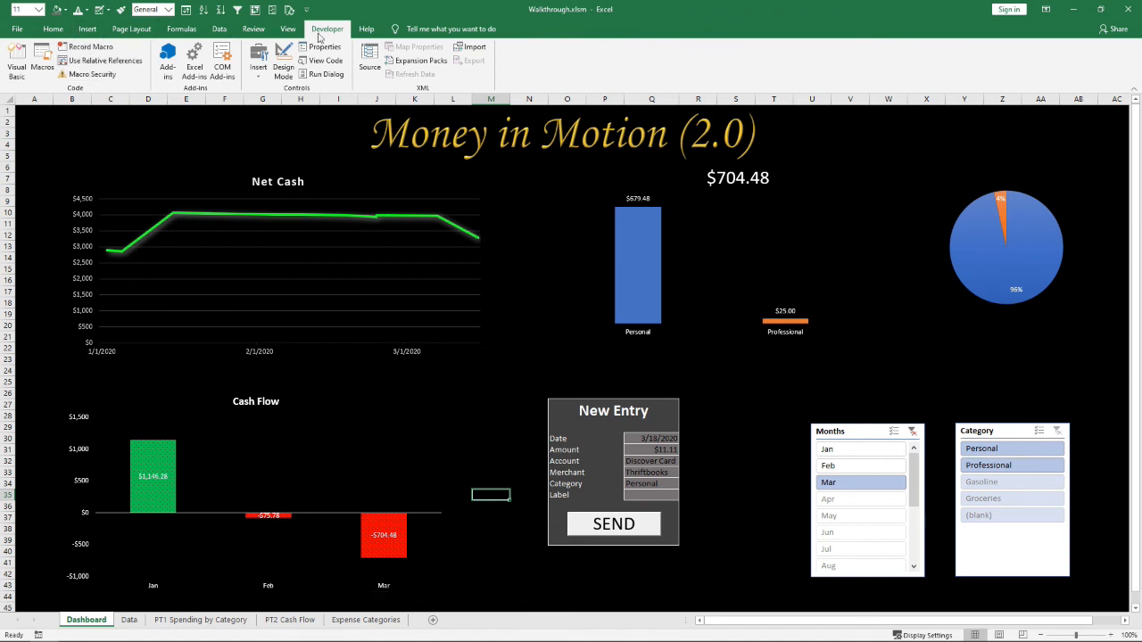
pyautogui.click(259, 67)
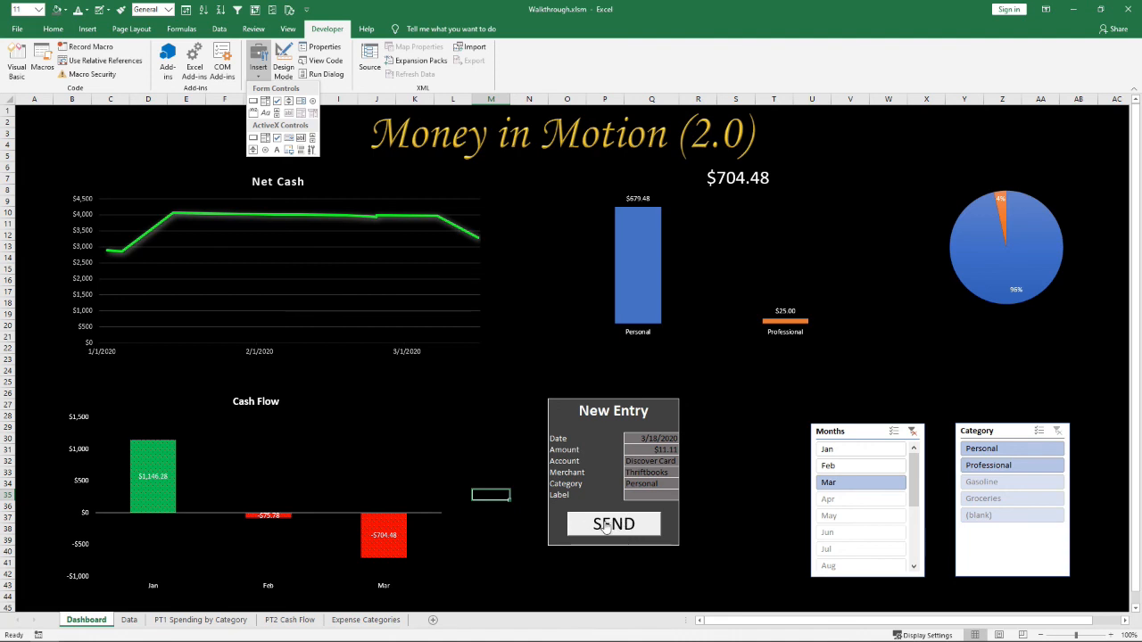
pyautogui.click(507, 525)
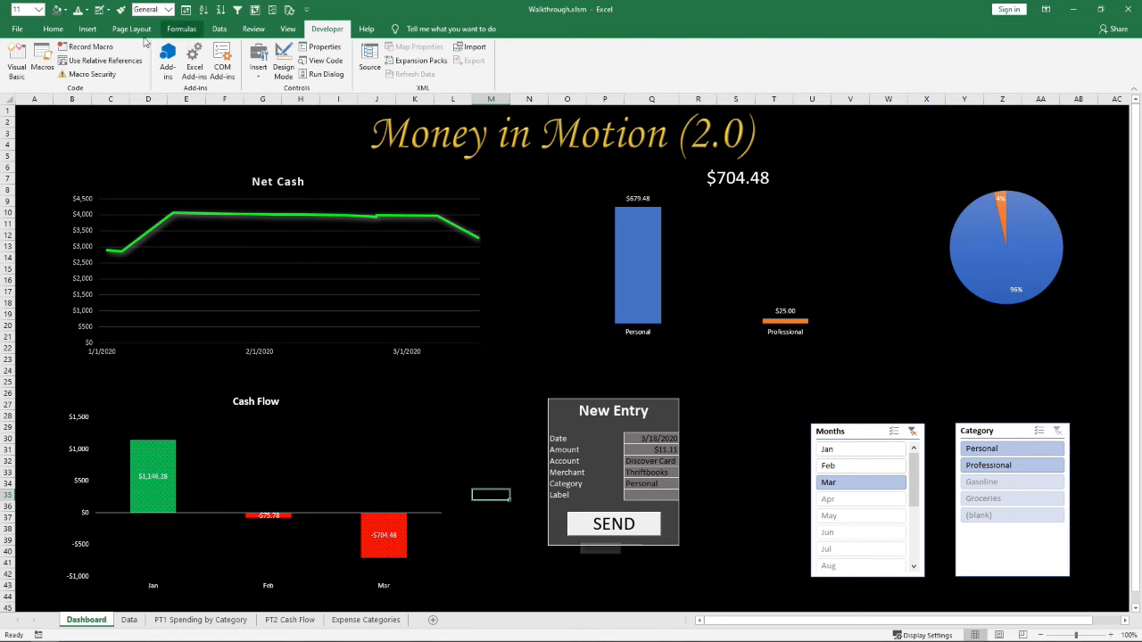
# Start recording a macro named New Entry, stored in This Workbook
pyautogui.click(87, 47)
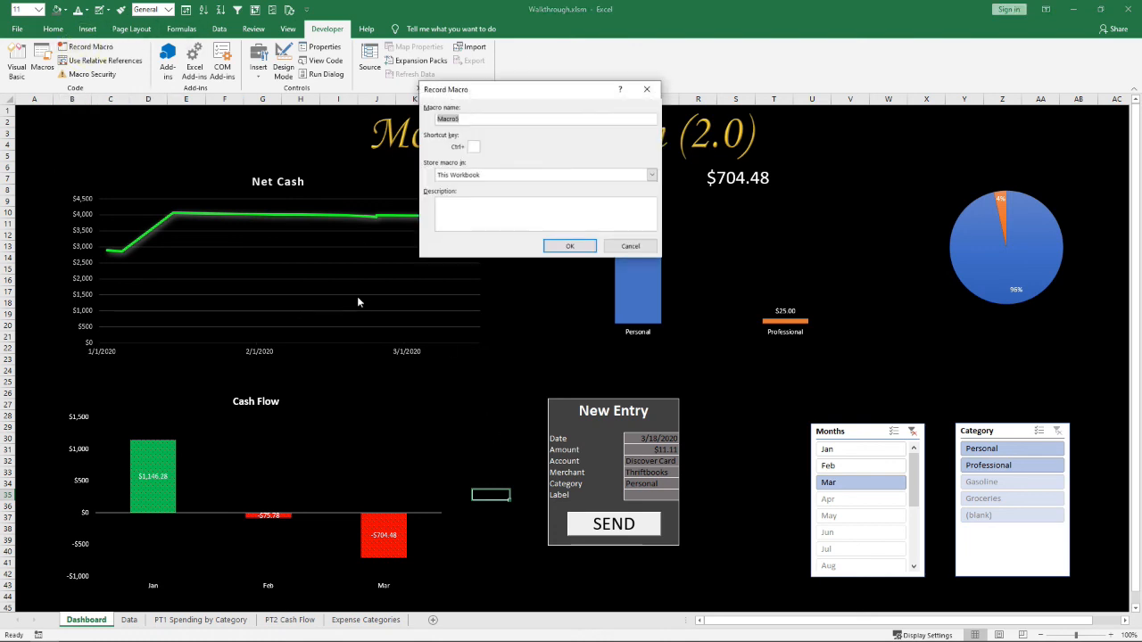
pyautogui.write('New Entry')
pyautogui.press('Return')
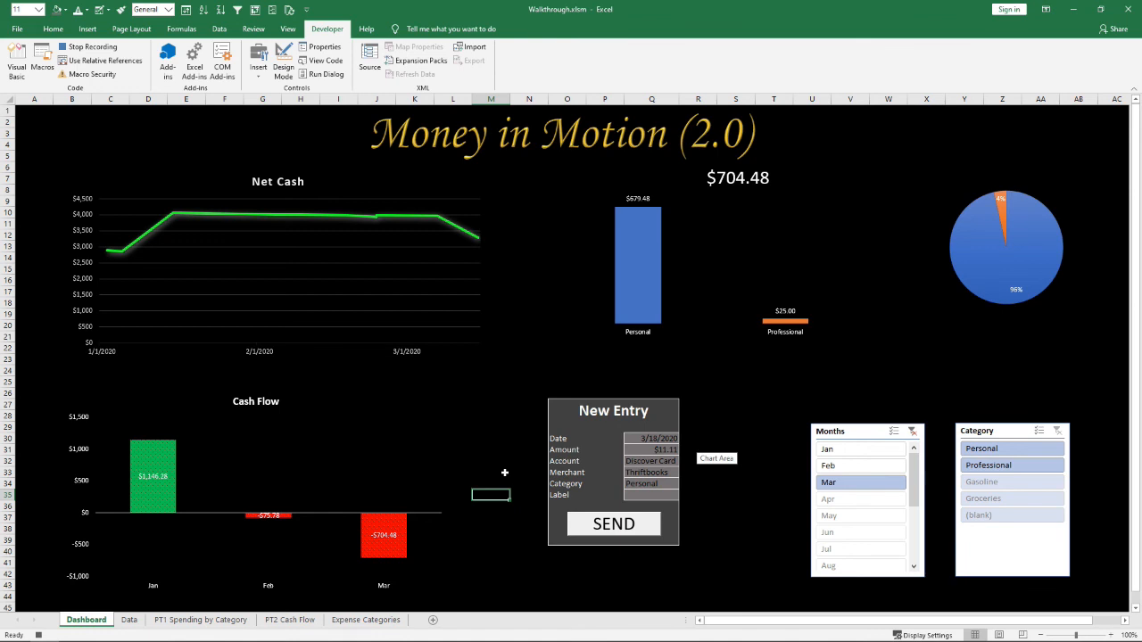
# Record copying the New Entry form's Date value and going from the Data table's Date header to that column's last filled cell
pyautogui.click(649, 438)
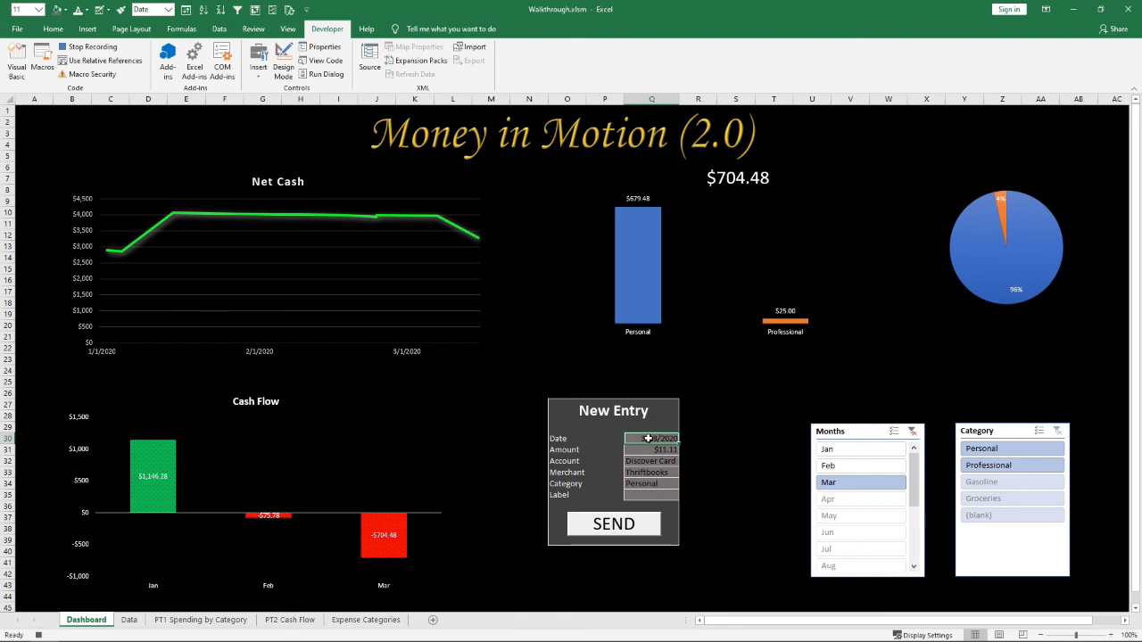
pyautogui.hotkey('ctrl', 'c')
pyautogui.click(130, 620)
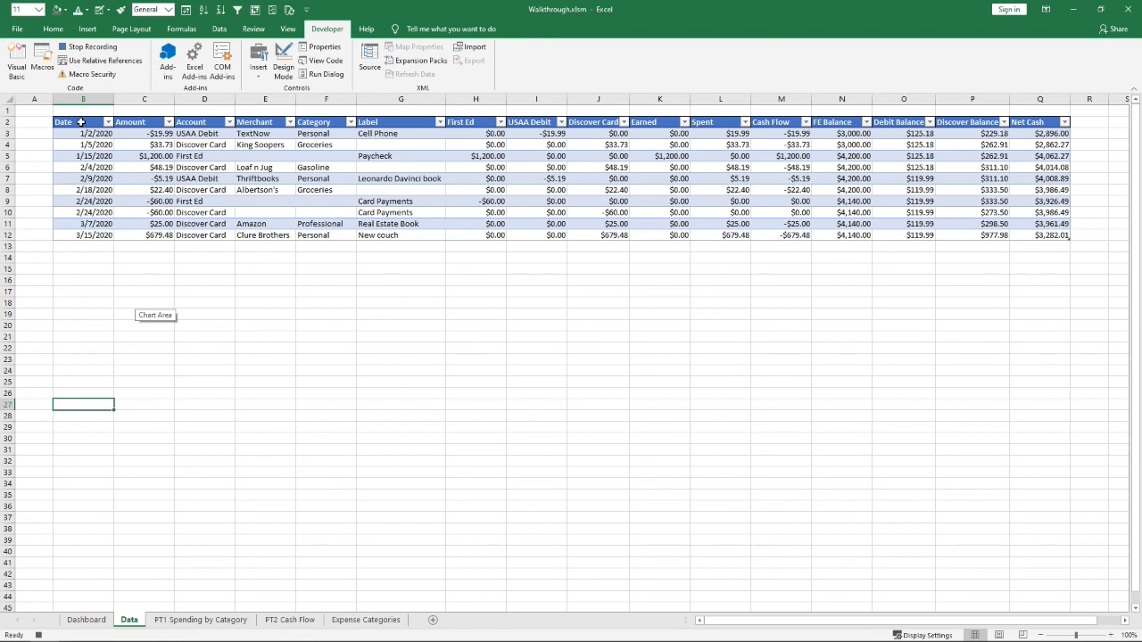
pyautogui.click(80, 122)
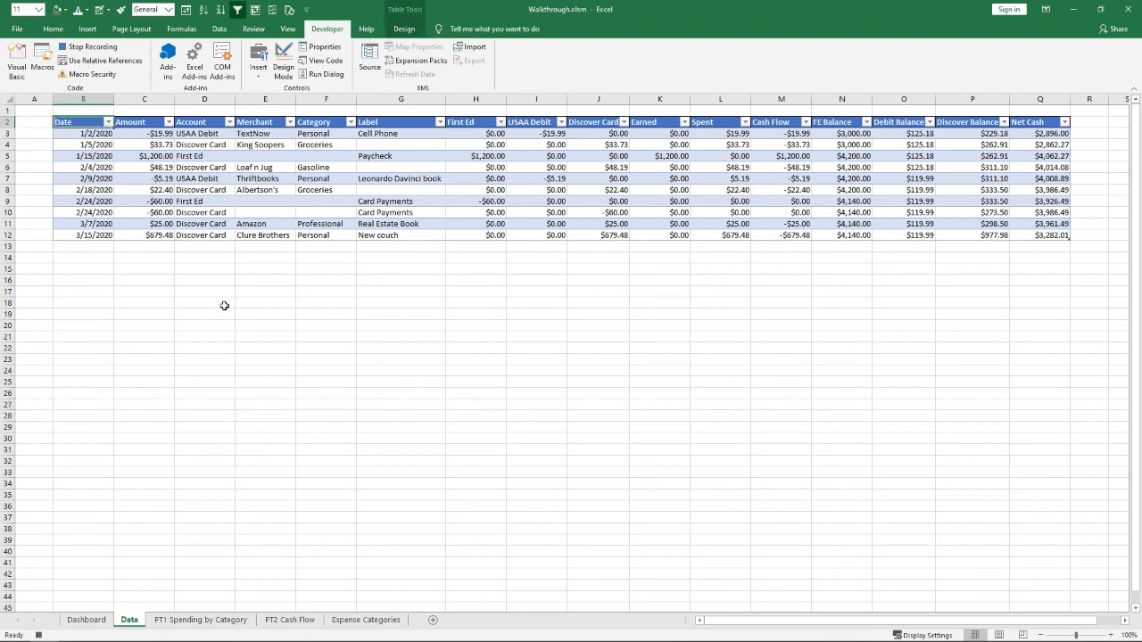
pyautogui.hotkey('ctrl', 'Down')
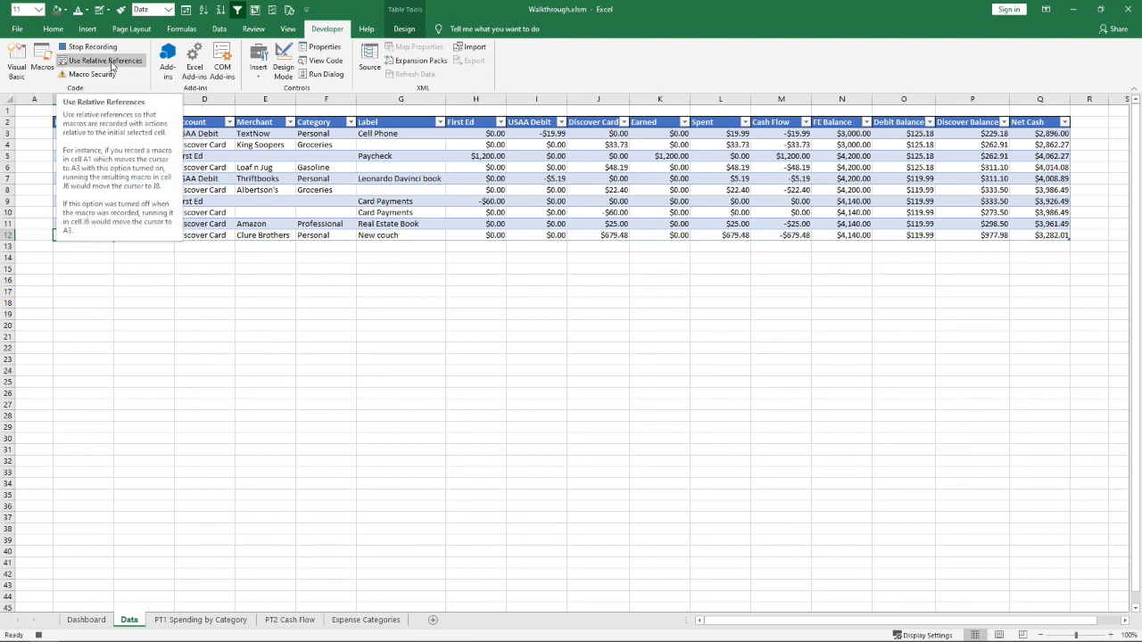
# With relative references on, record pasting the copied Date value one cell below the Data table's last date, and turn relative references off
pyautogui.click(111, 64)
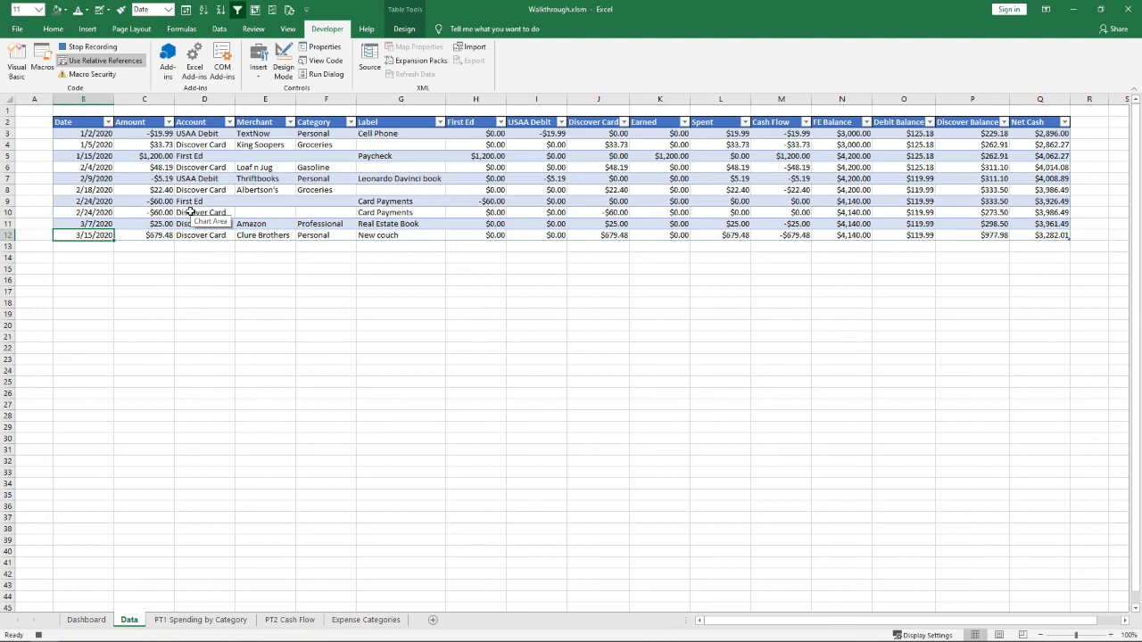
pyautogui.press('Down')
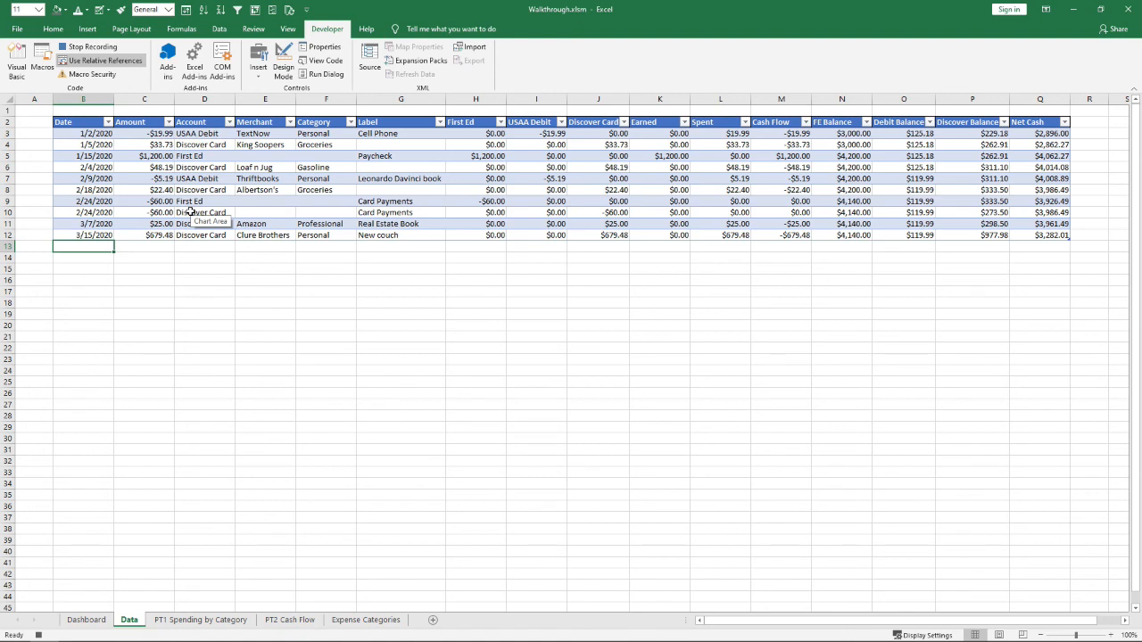
pyautogui.hotkey('ctrl', 'v')
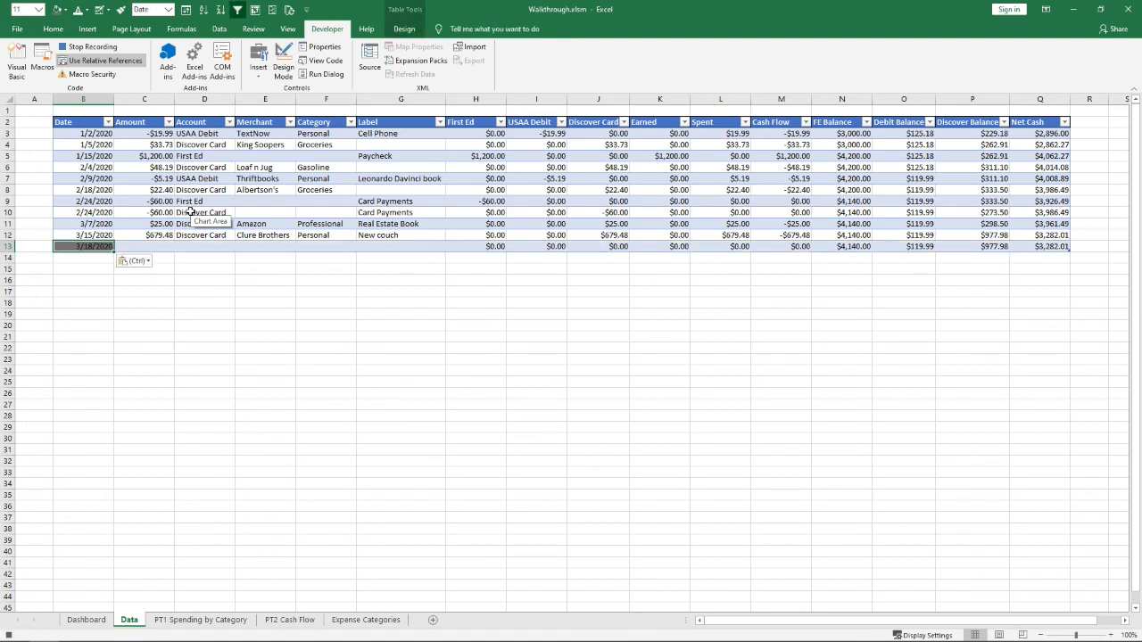
pyautogui.click(100, 60)
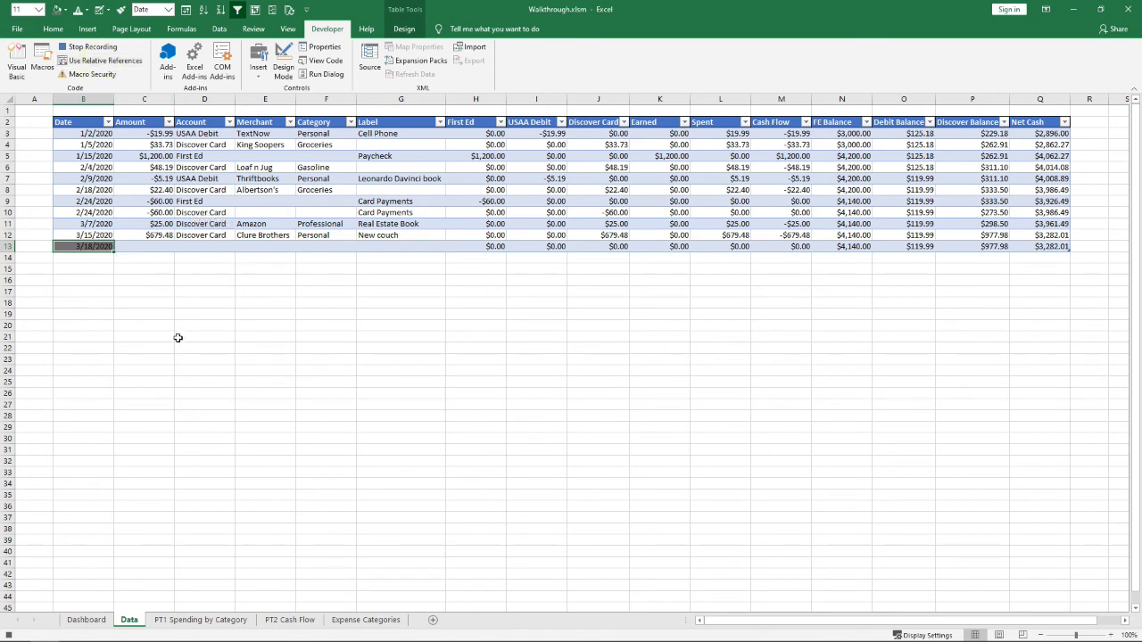
# Record copying the New Entry form's Amount and pasting it beside the new row's date on the Data sheet using relative references
pyautogui.click(86, 620)
pyautogui.press('Down')
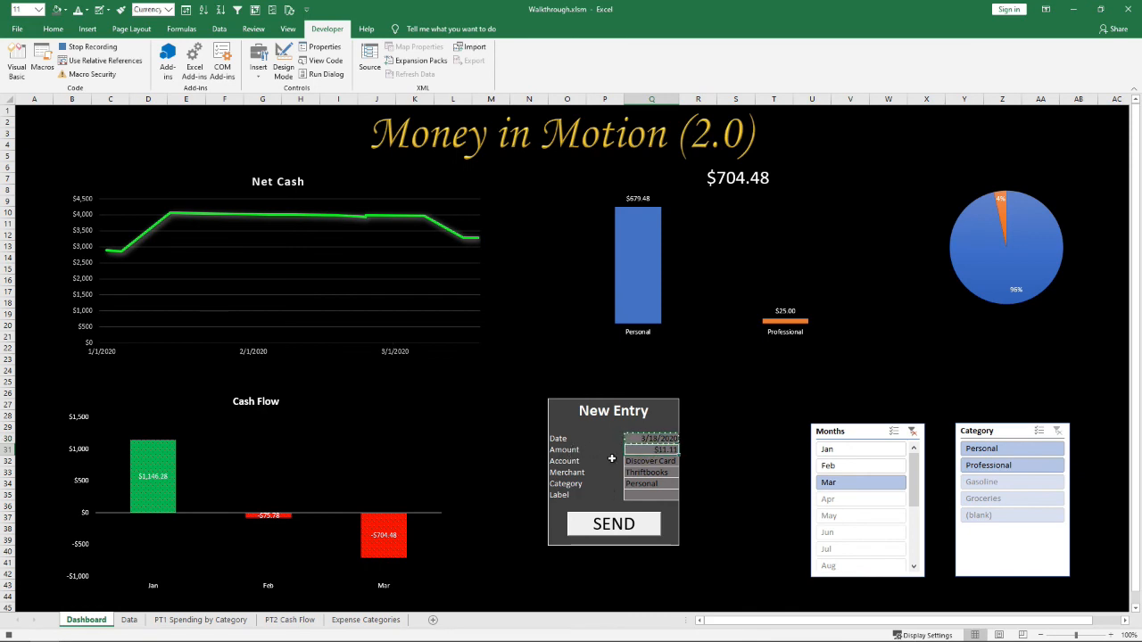
pyautogui.hotkey('ctrl', 'c')
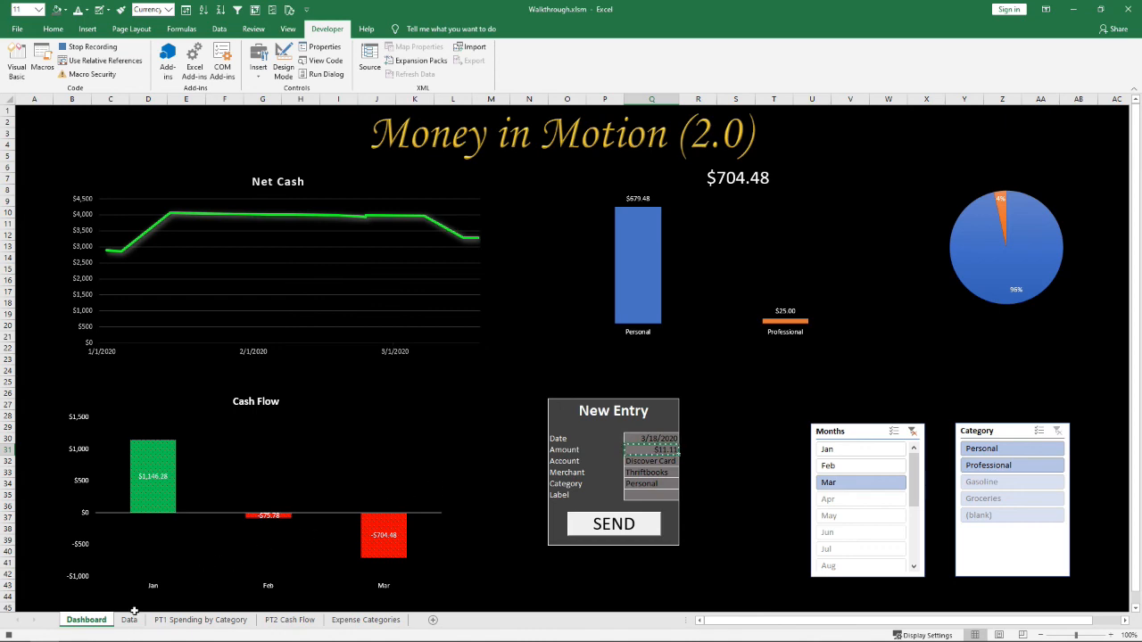
pyautogui.click(130, 620)
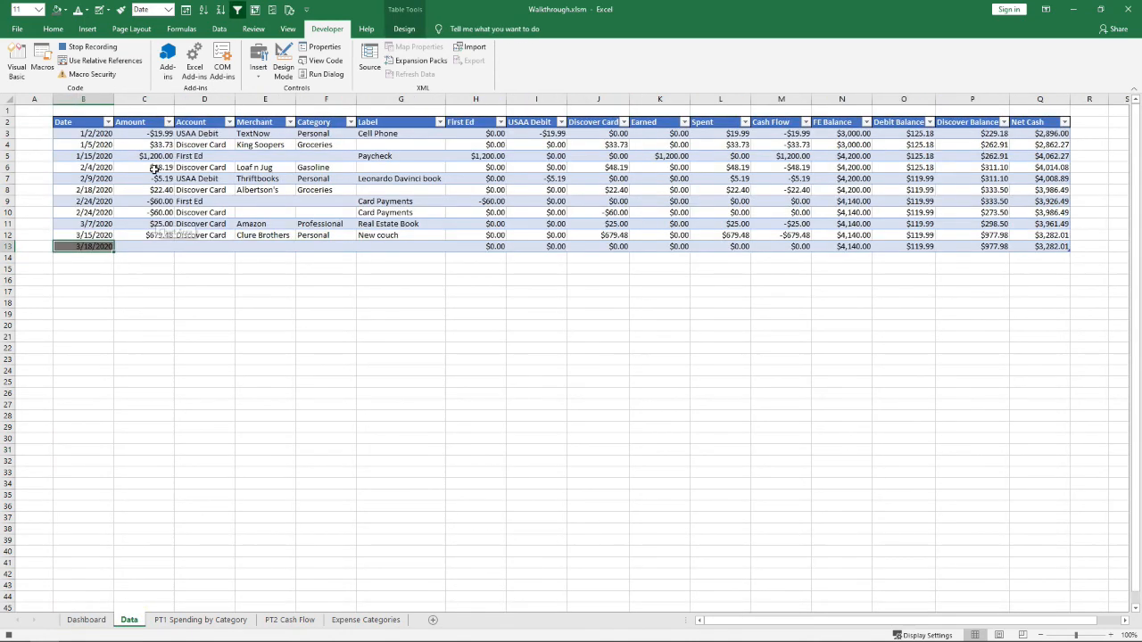
pyautogui.click(108, 60)
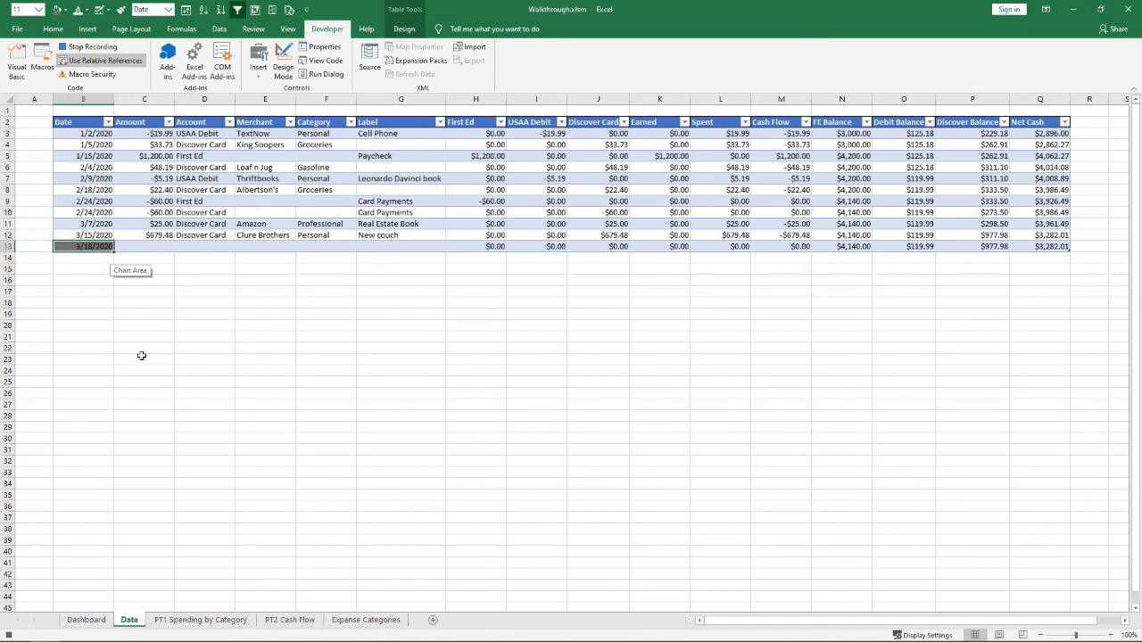
pyautogui.press('Tab')
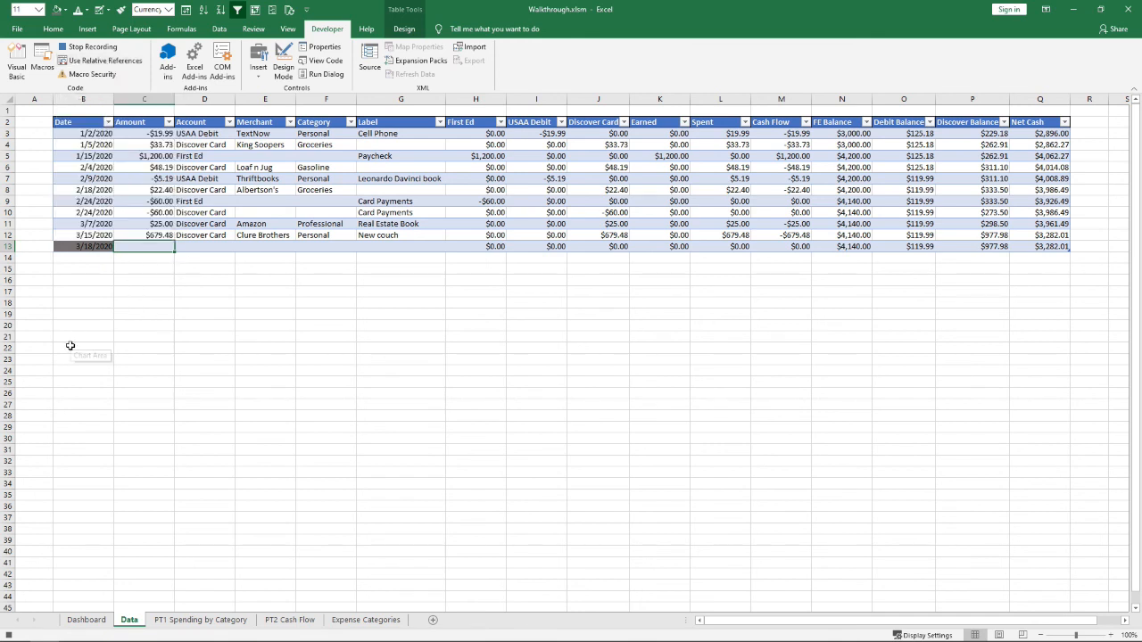
pyautogui.hotkey('ctrl', 'v')
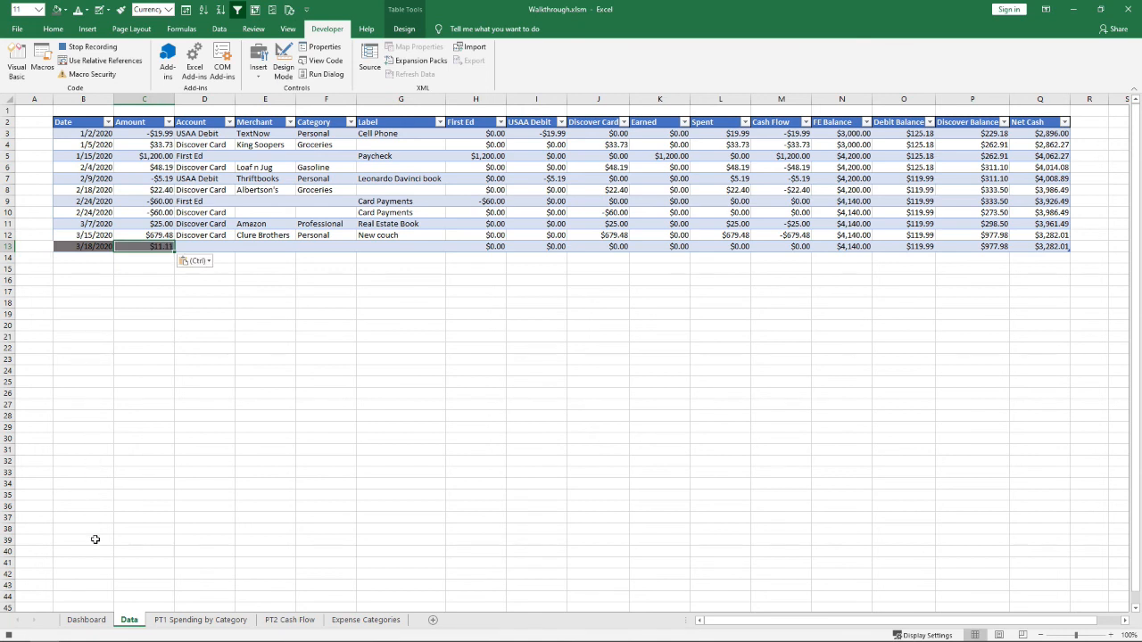
# Record copying the form's Account value into the new Data row's Account cell with relative references on, and switch them off
pyautogui.click(87, 620)
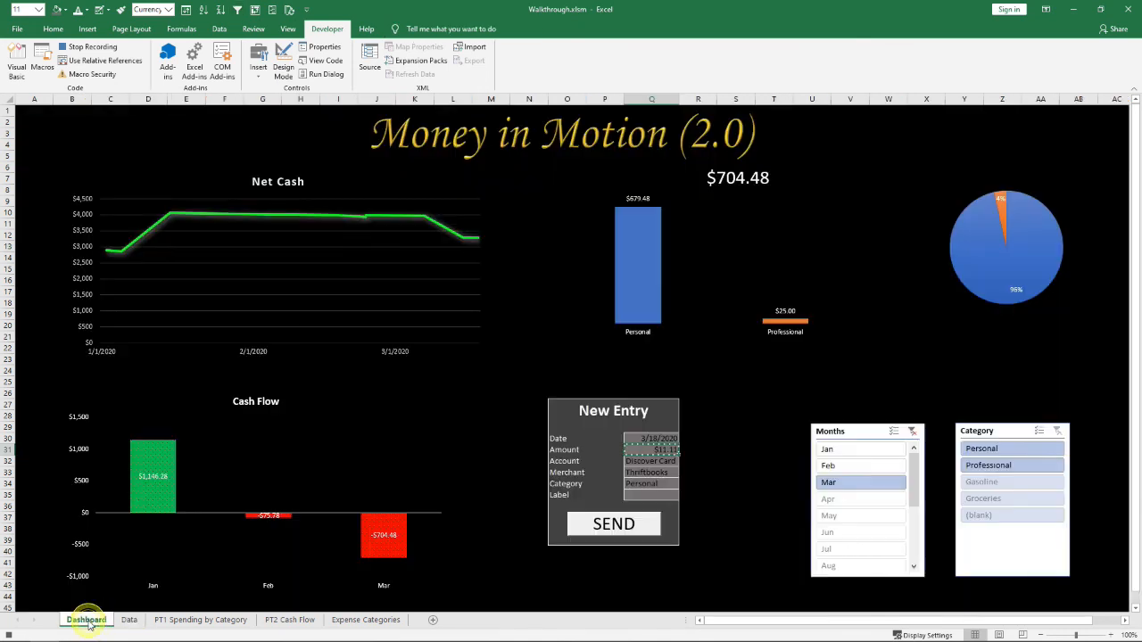
pyautogui.click(653, 461)
pyautogui.hotkey('ctrl', 'c')
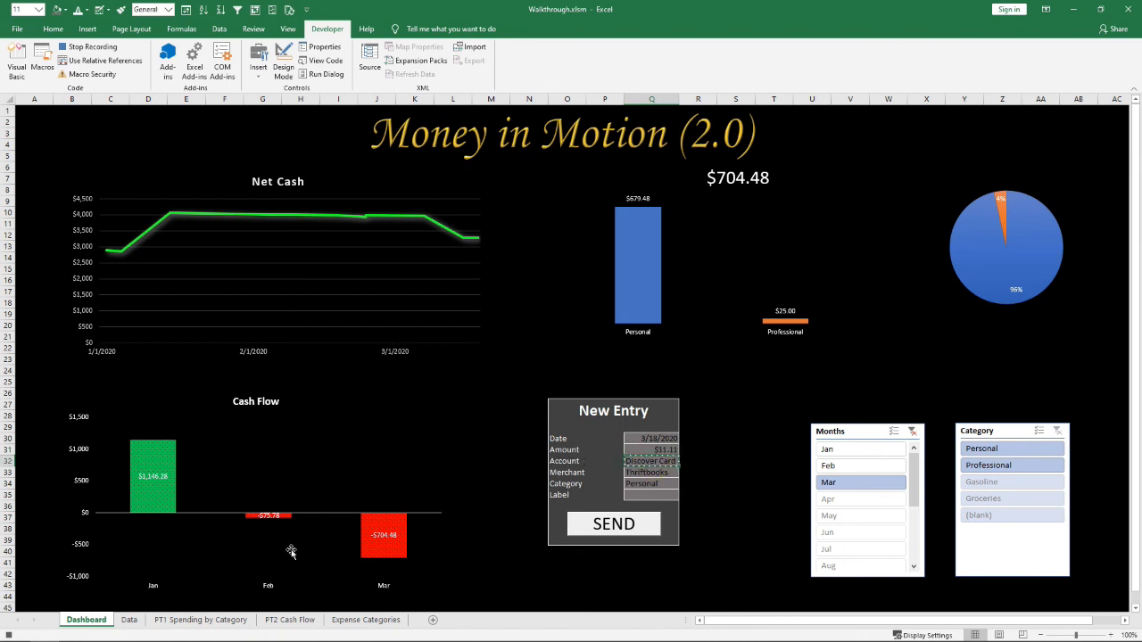
pyautogui.click(129, 620)
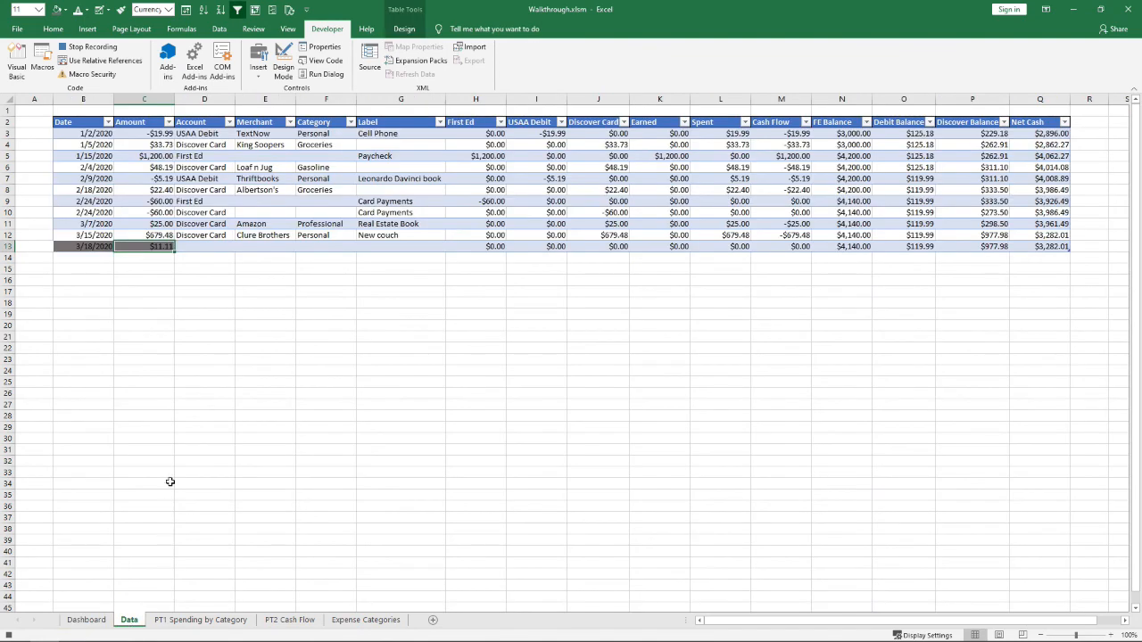
pyautogui.click(100, 61)
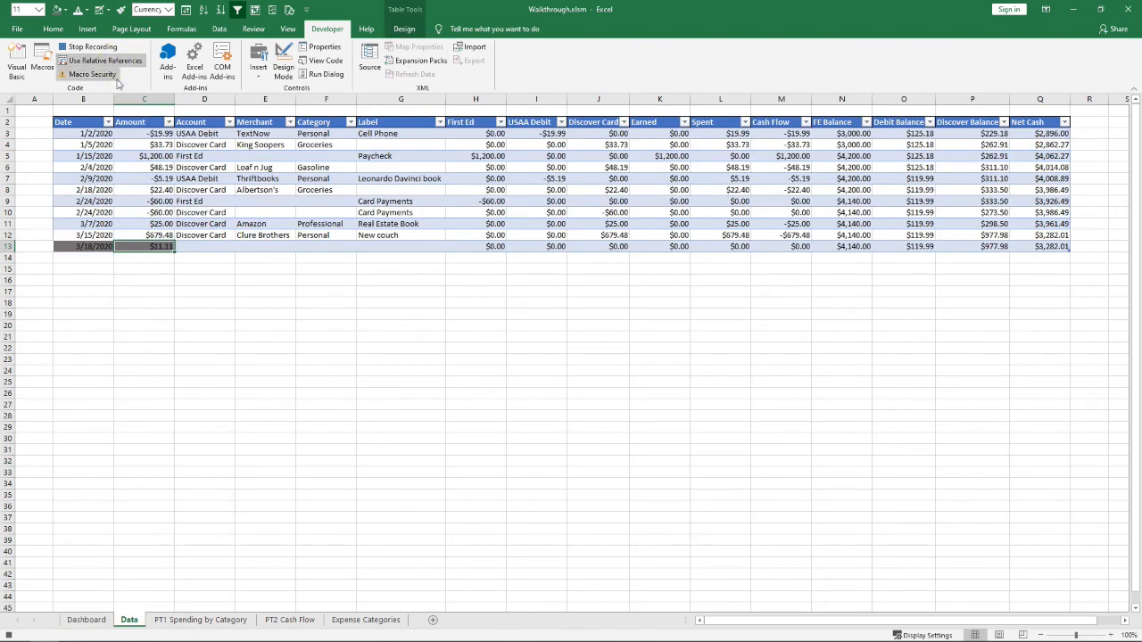
pyautogui.press('Tab')
pyautogui.hotkey('ctrl', 'v')
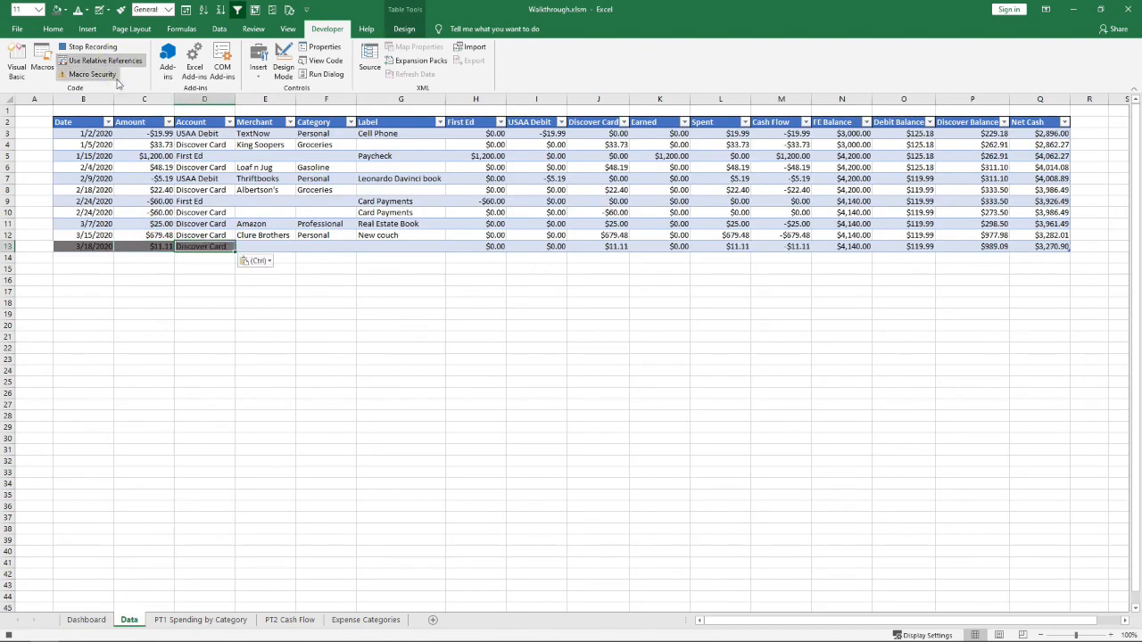
pyautogui.click(122, 62)
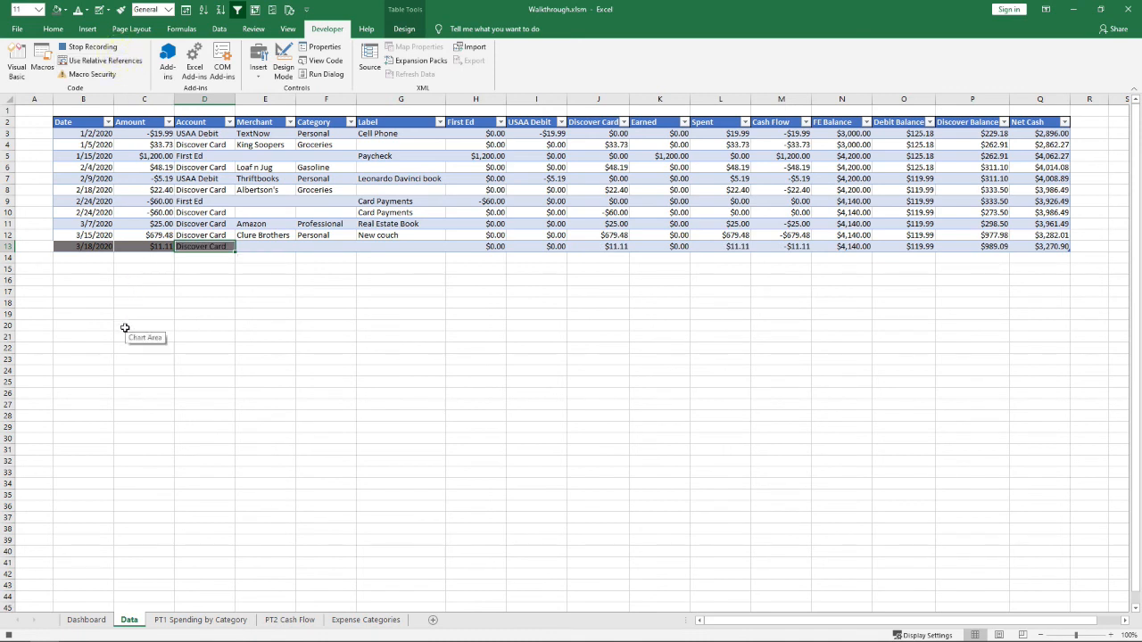
# Record copying the form's Merchant value into the new Data row's Merchant cell, one column after Account, using a relative move
pyautogui.click(86, 619)
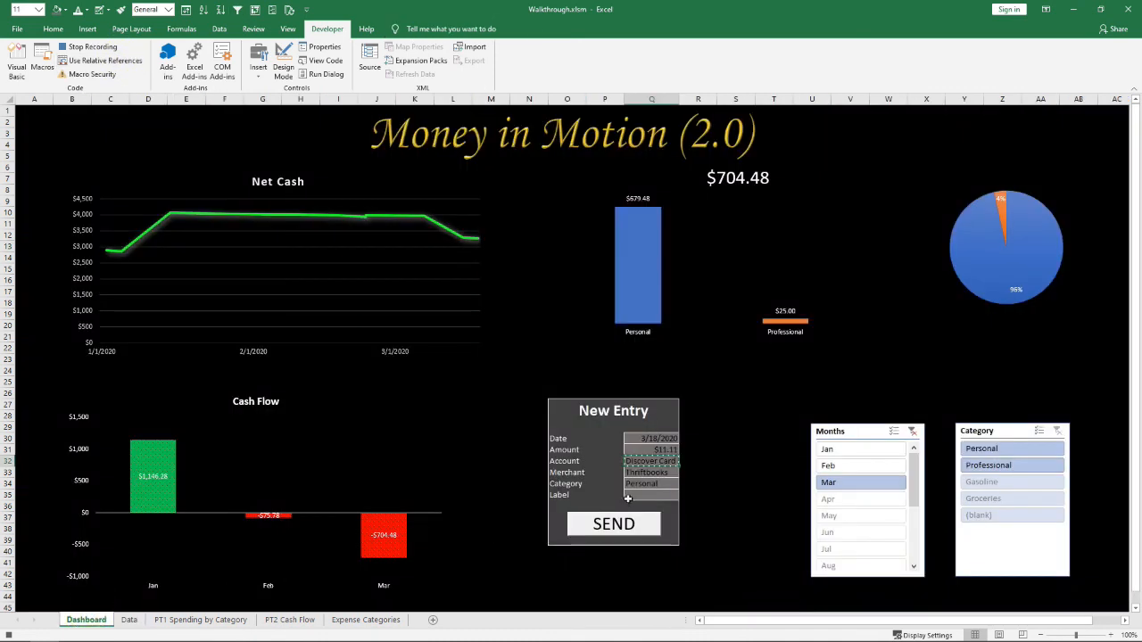
pyautogui.click(660, 473)
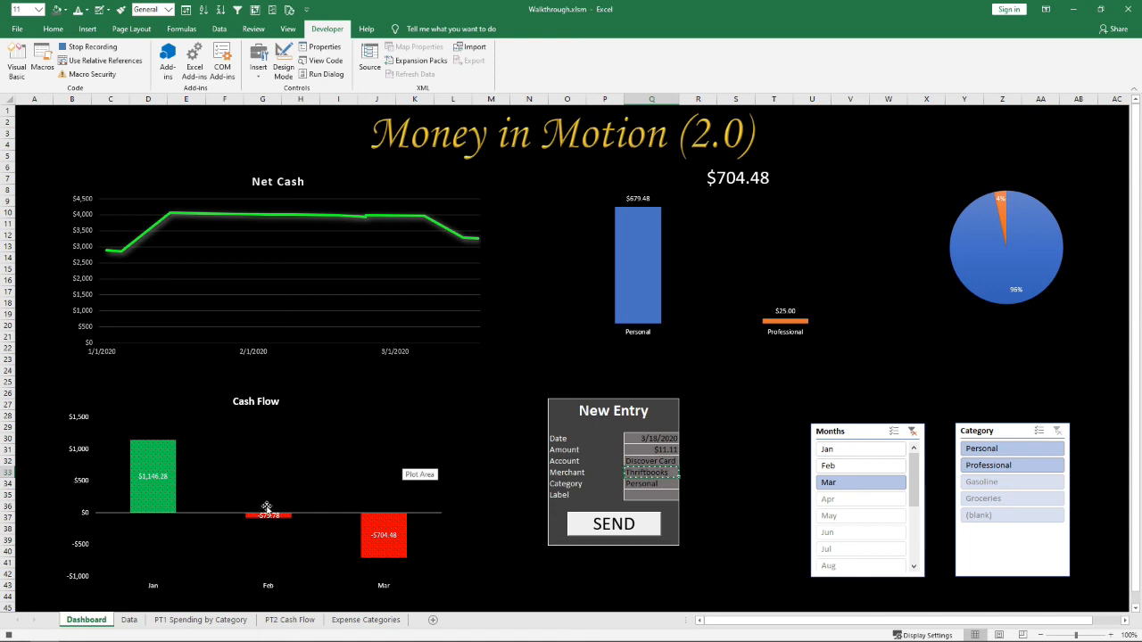
pyautogui.click(130, 619)
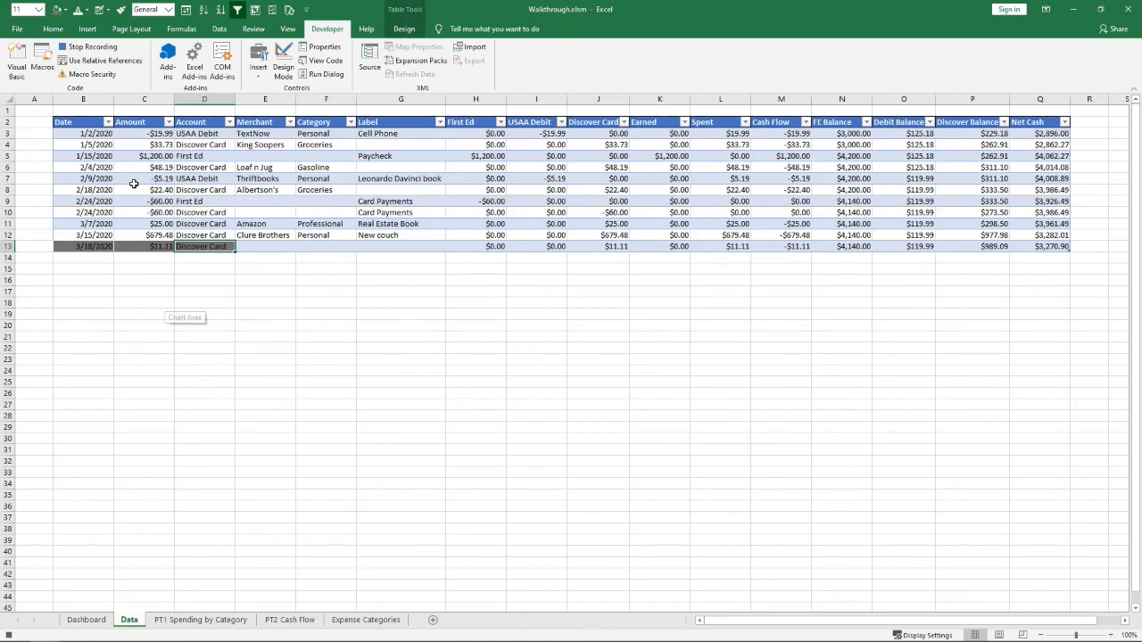
pyautogui.press('Right')
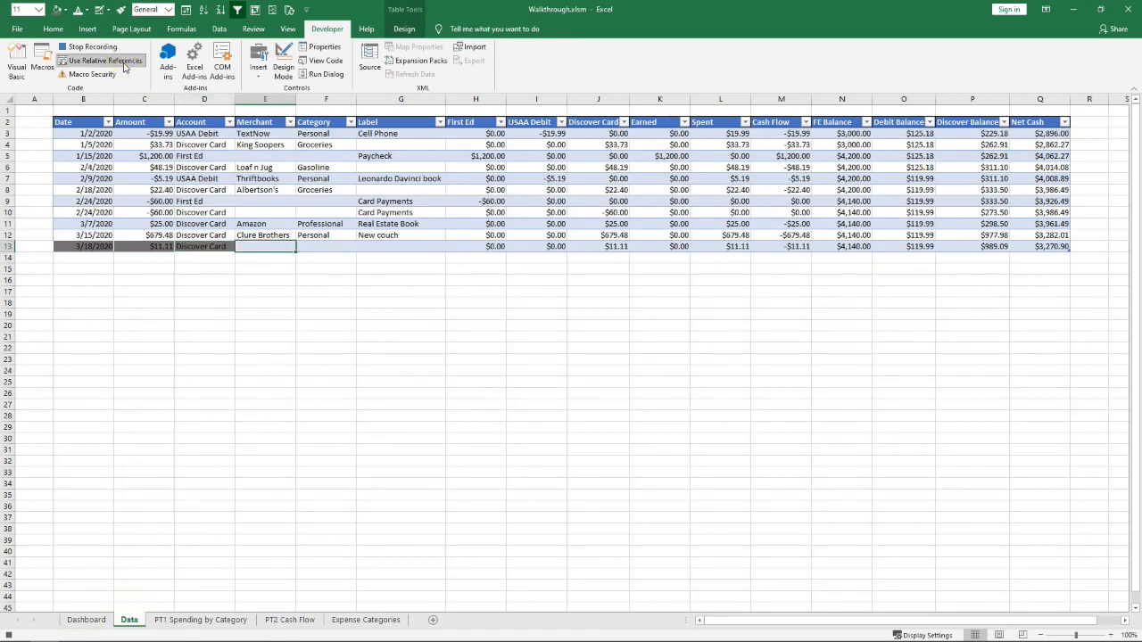
pyautogui.hotkey('ctrl', 'v')
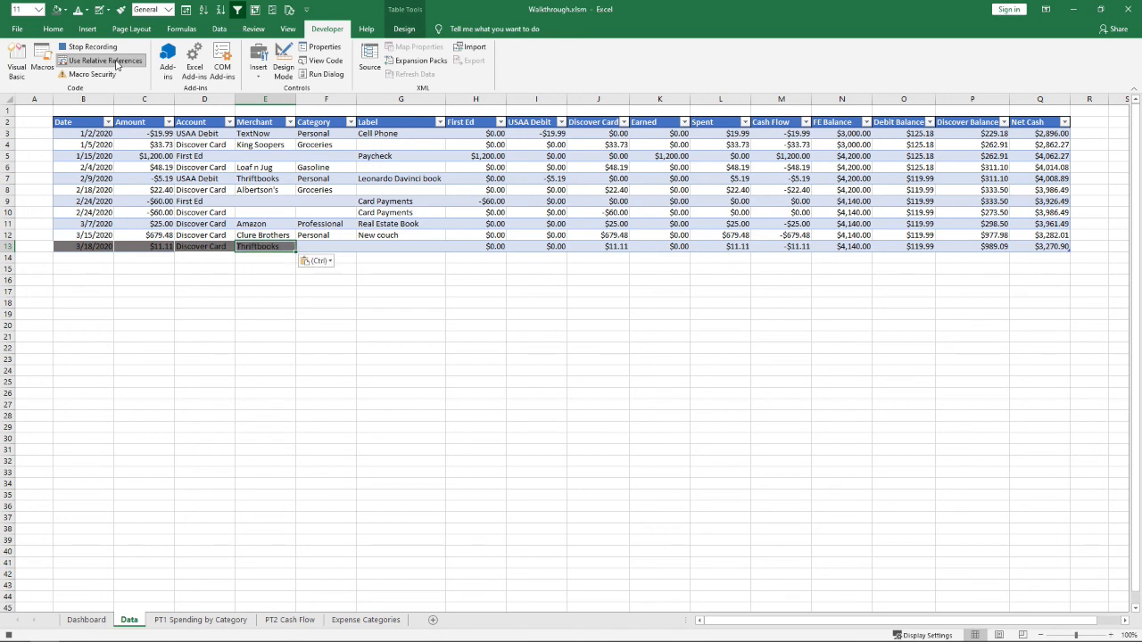
# Record copying the form's Category value into the new Data row's Category cell using a relative move, and return to absolute references
pyautogui.click(89, 620)
pyautogui.click(645, 487)
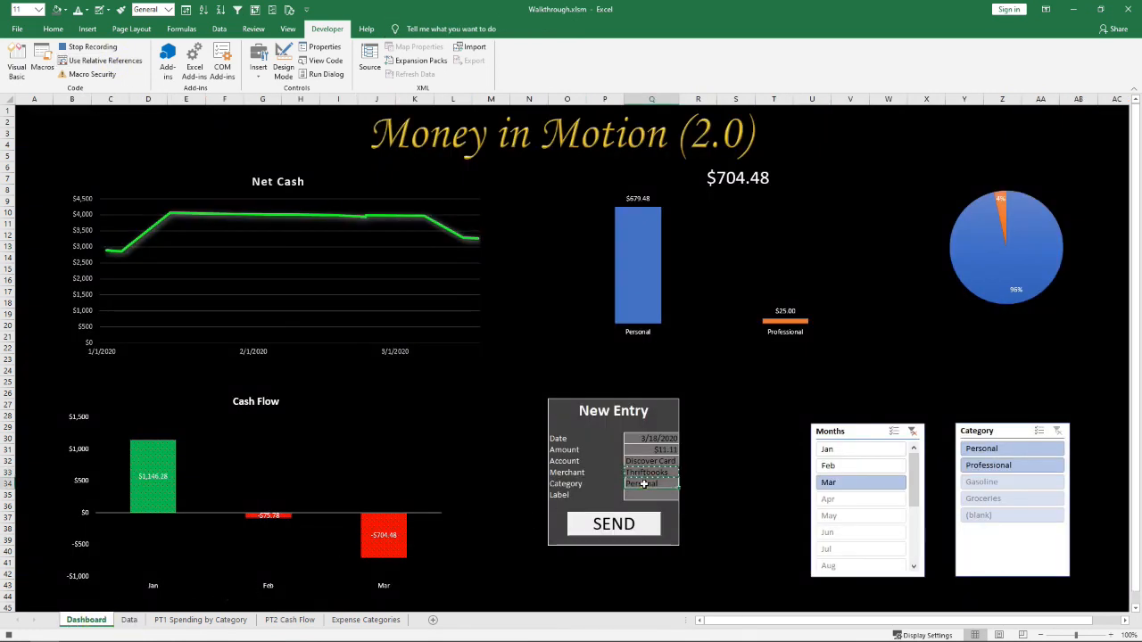
pyautogui.hotkey('ctrl', 'c')
pyautogui.click(131, 620)
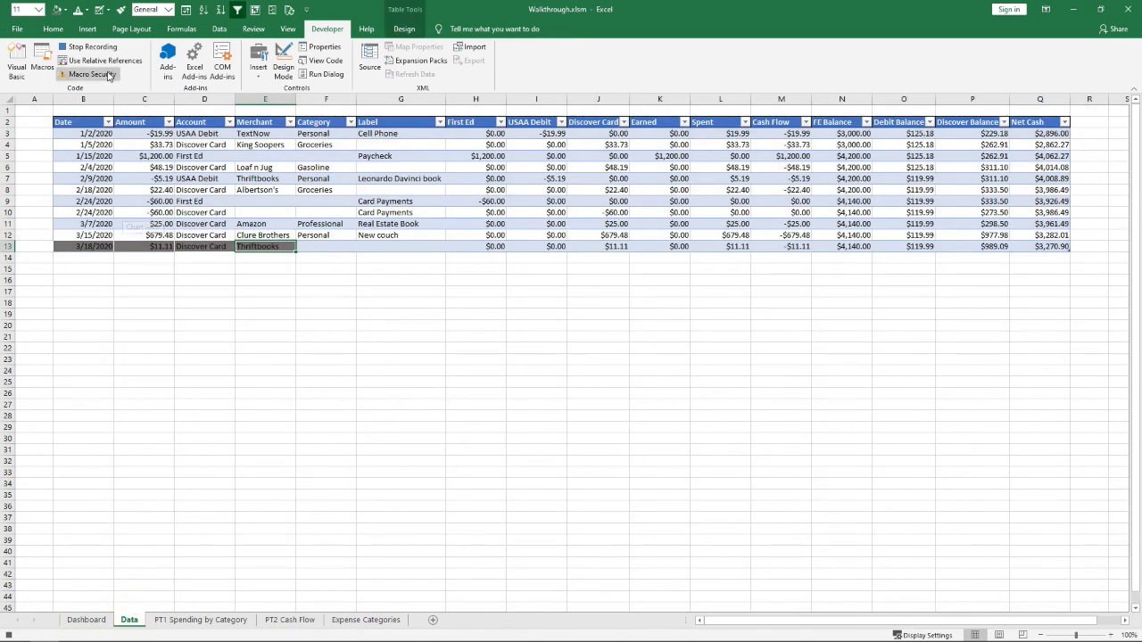
pyautogui.press('Right')
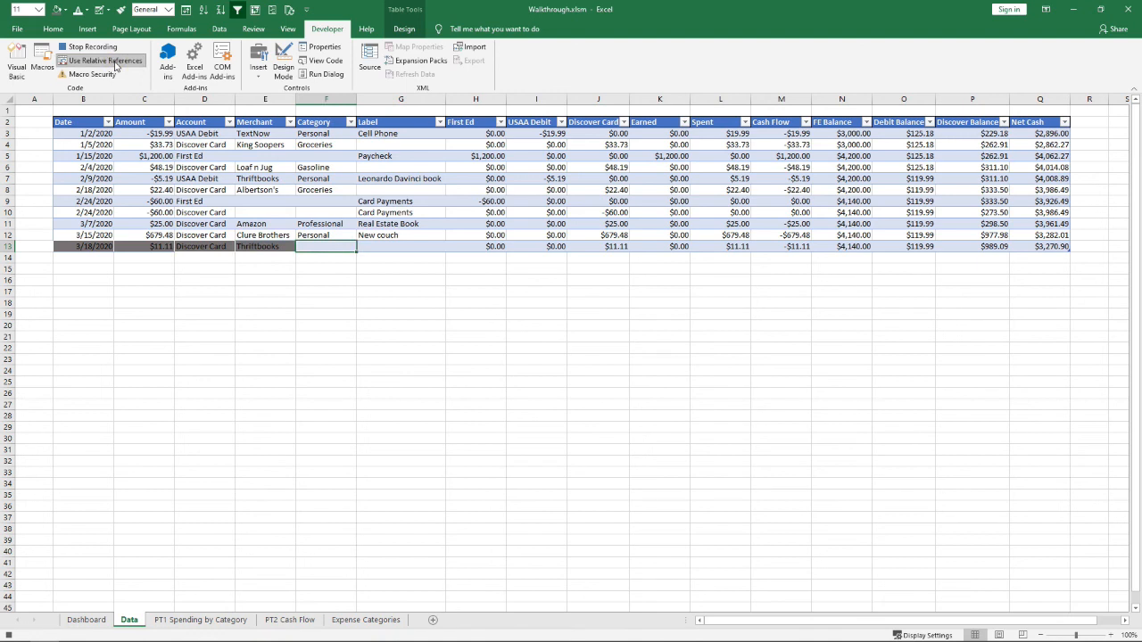
pyautogui.hotkey('ctrl', 'v')
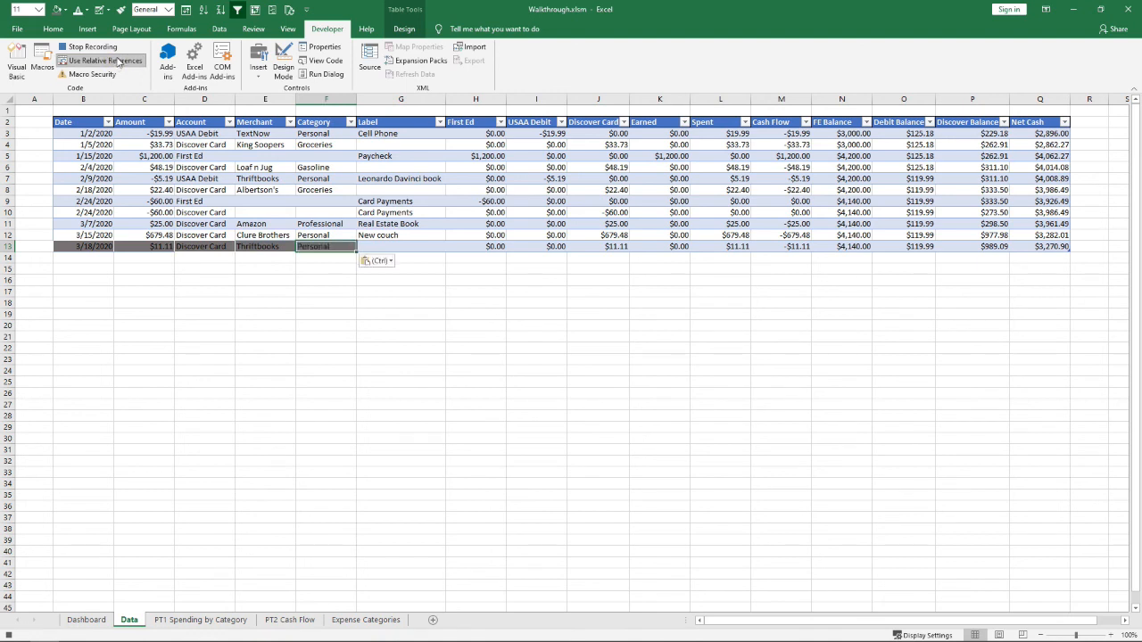
pyautogui.click(131, 63)
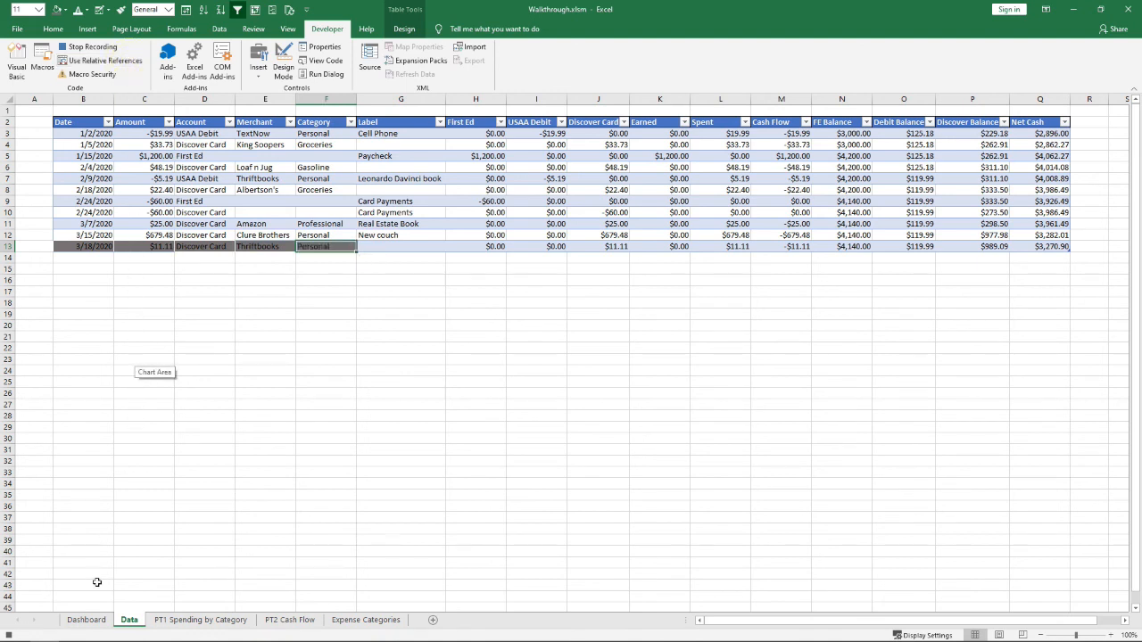
# Record copying the form's Label cell into the new Data row's Label cell with relative references on, and switch them off
pyautogui.click(89, 620)
pyautogui.click(644, 495)
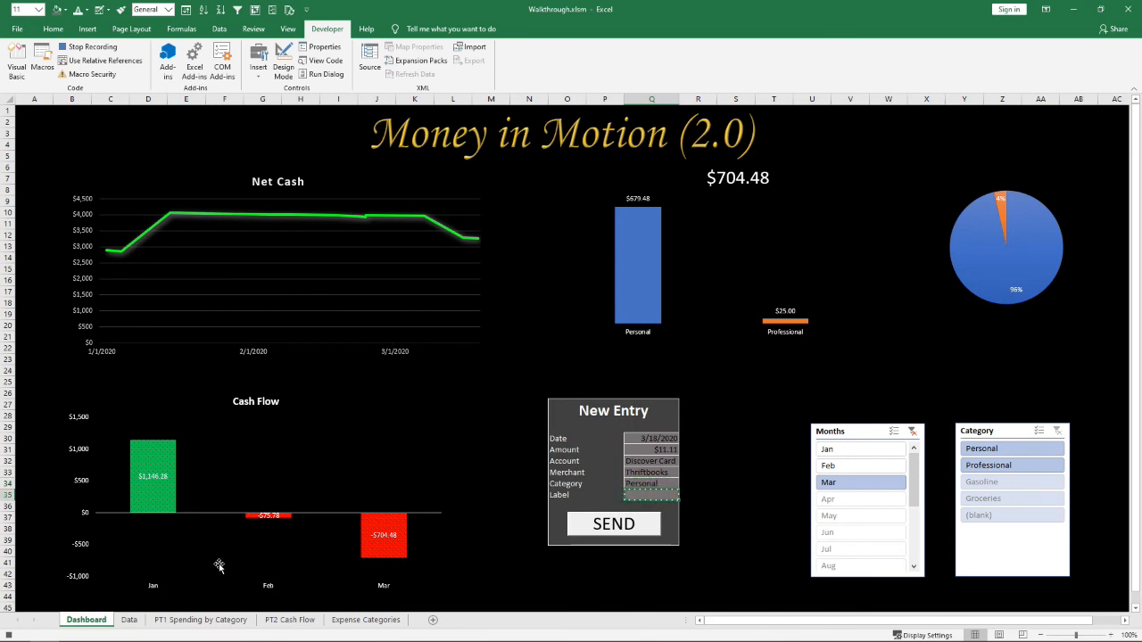
pyautogui.click(129, 620)
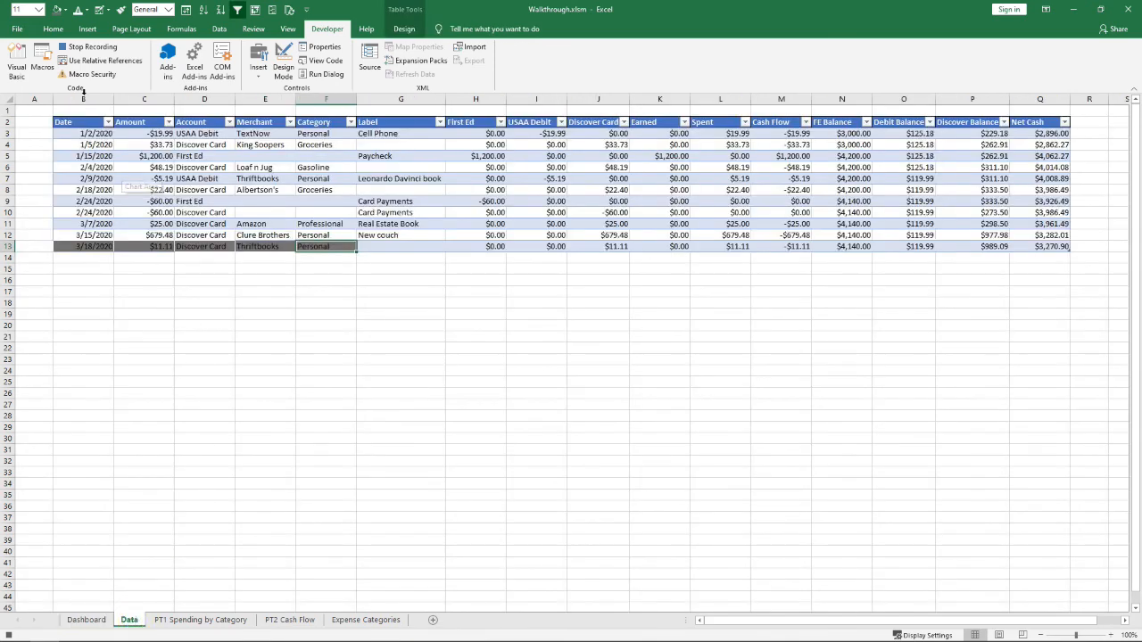
pyautogui.click(96, 60)
pyautogui.press('Right')
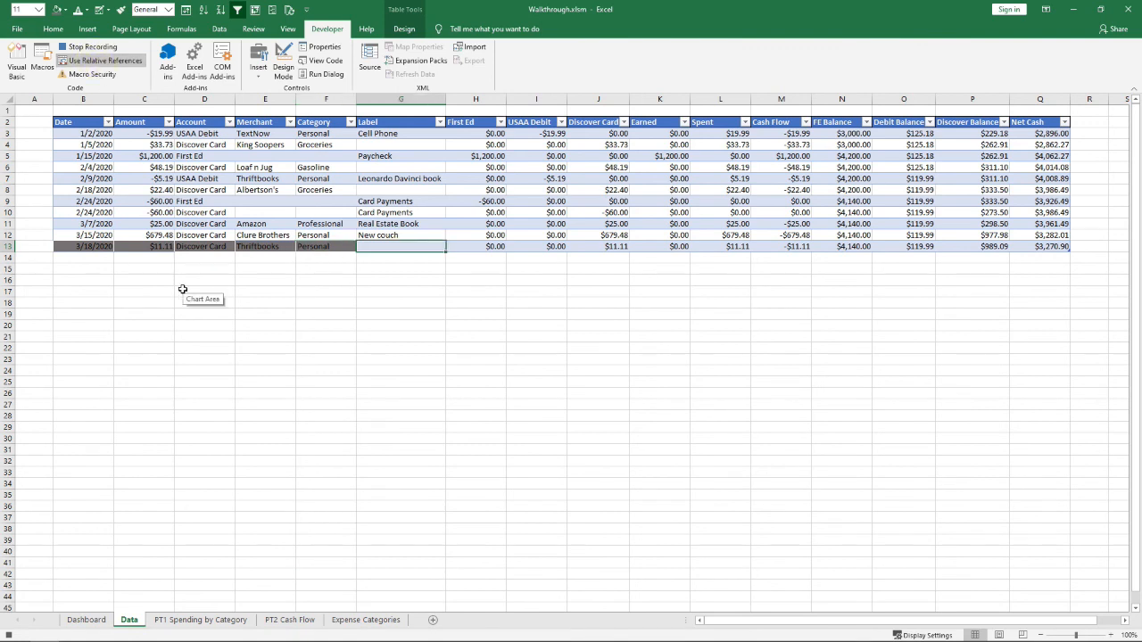
pyautogui.hotkey('ctrl', 'v')
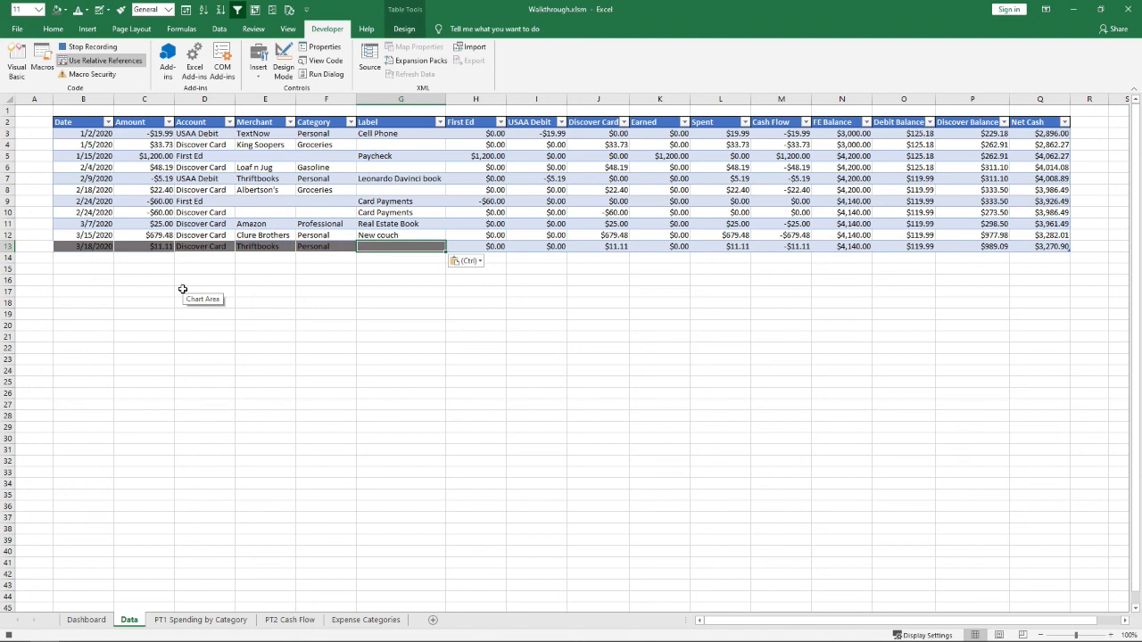
pyautogui.click(97, 60)
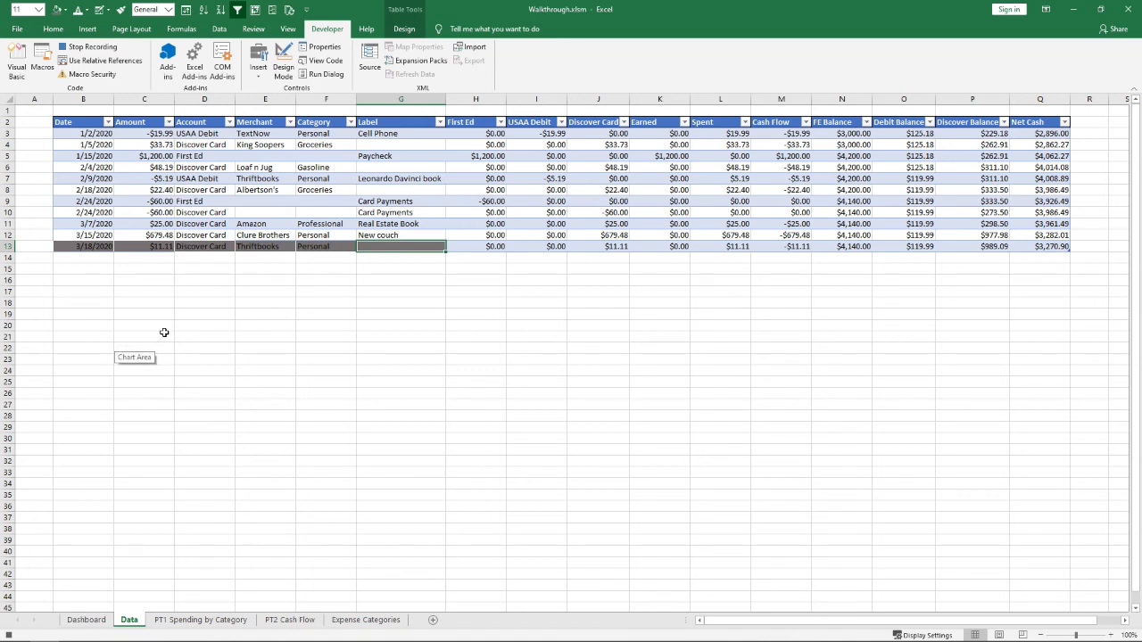
# Record clearing all the New Entry form's input cells on the Dashboard, from Date to Label, and selecting the Date cell
pyautogui.click(93, 619)
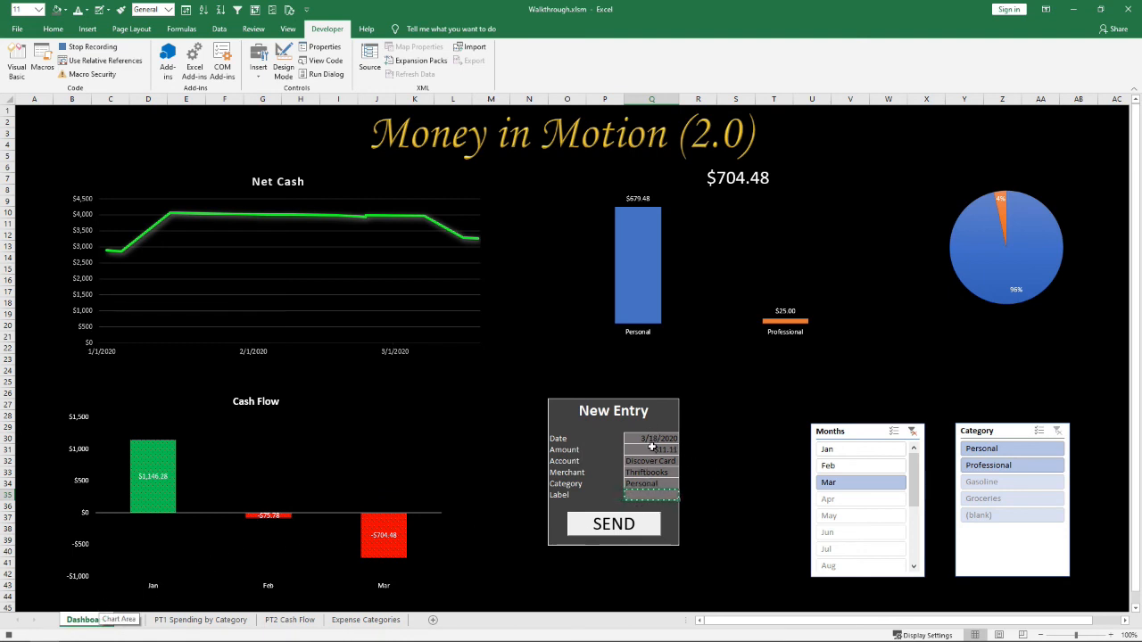
pyautogui.moveTo(649, 439); pyautogui.dragTo(648, 491)
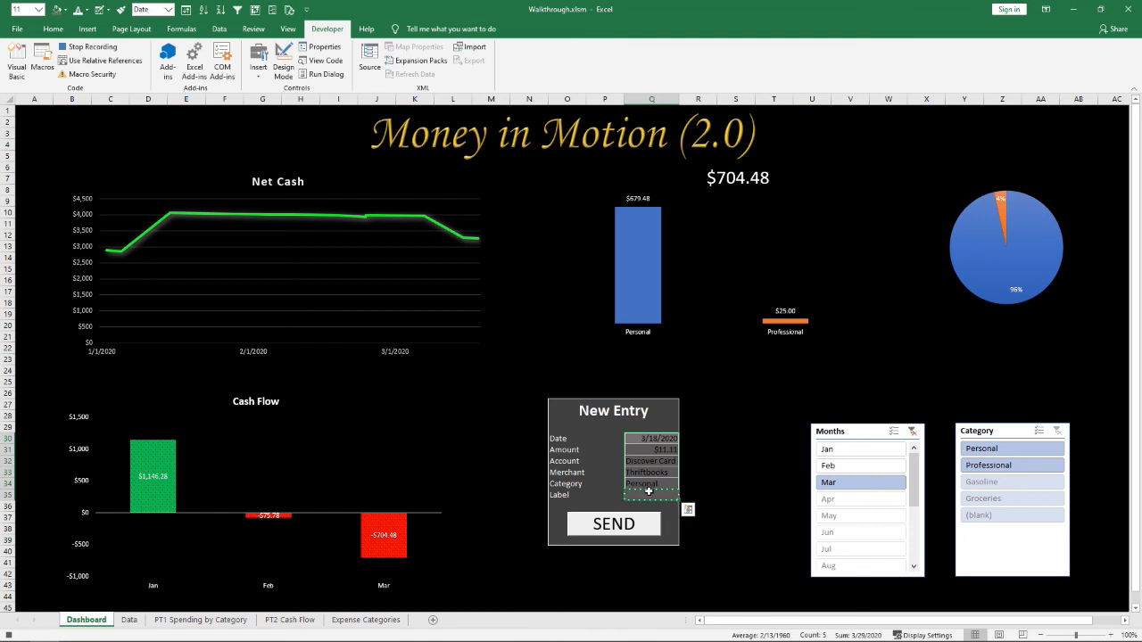
pyautogui.press('Delete')
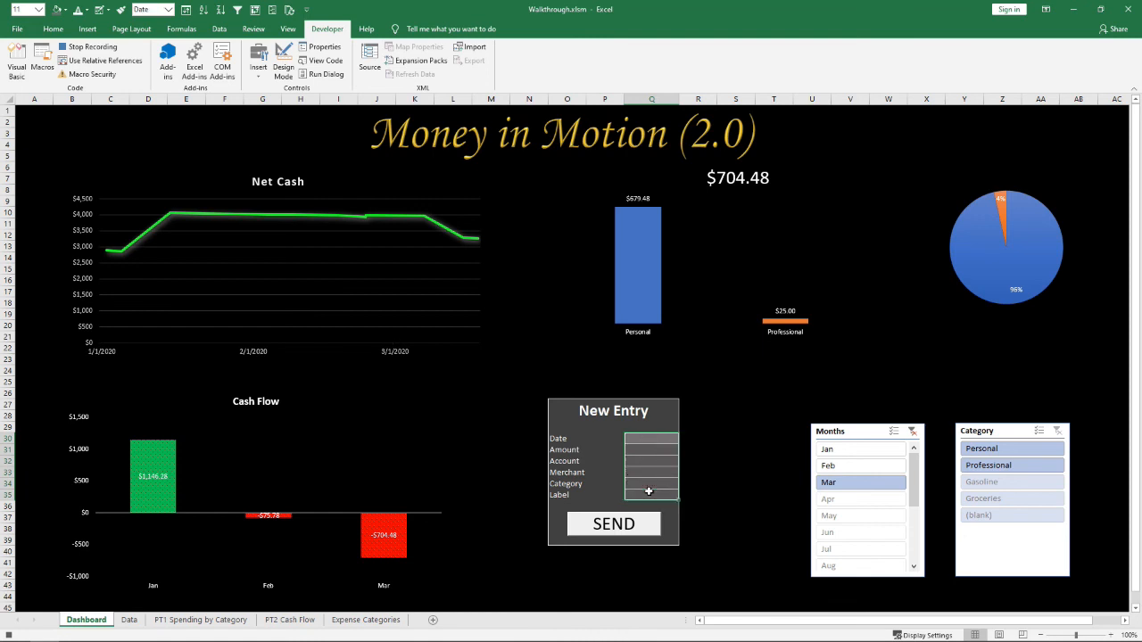
pyautogui.click(641, 439)
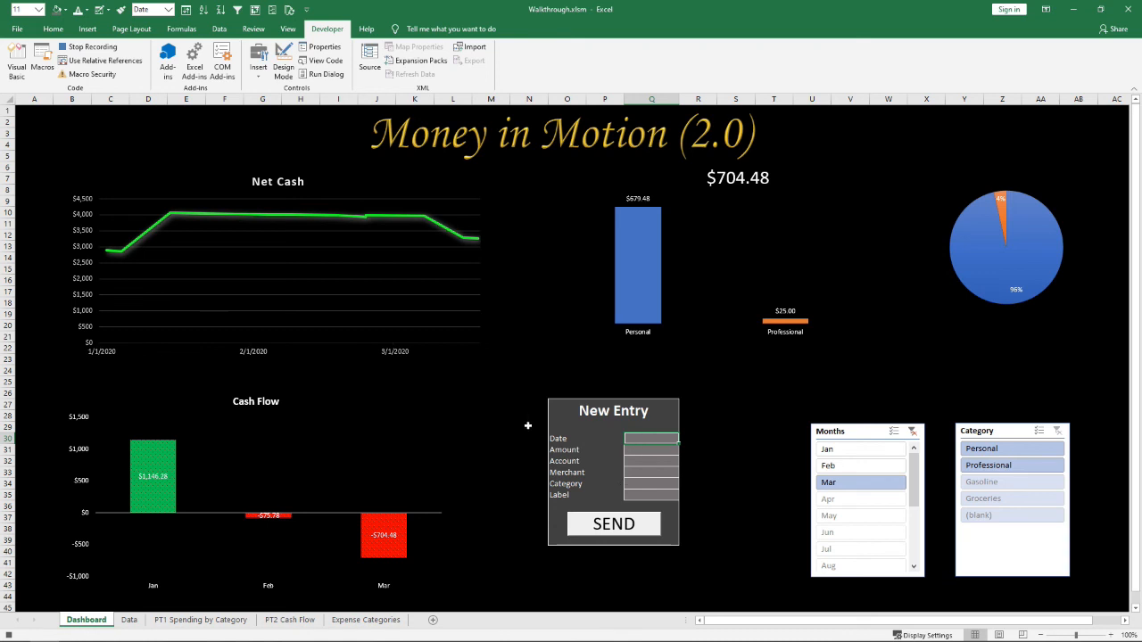
# Record refreshing all the workbook's data so the Dashboard charts update, and stop recording the macro
pyautogui.click(289, 10)
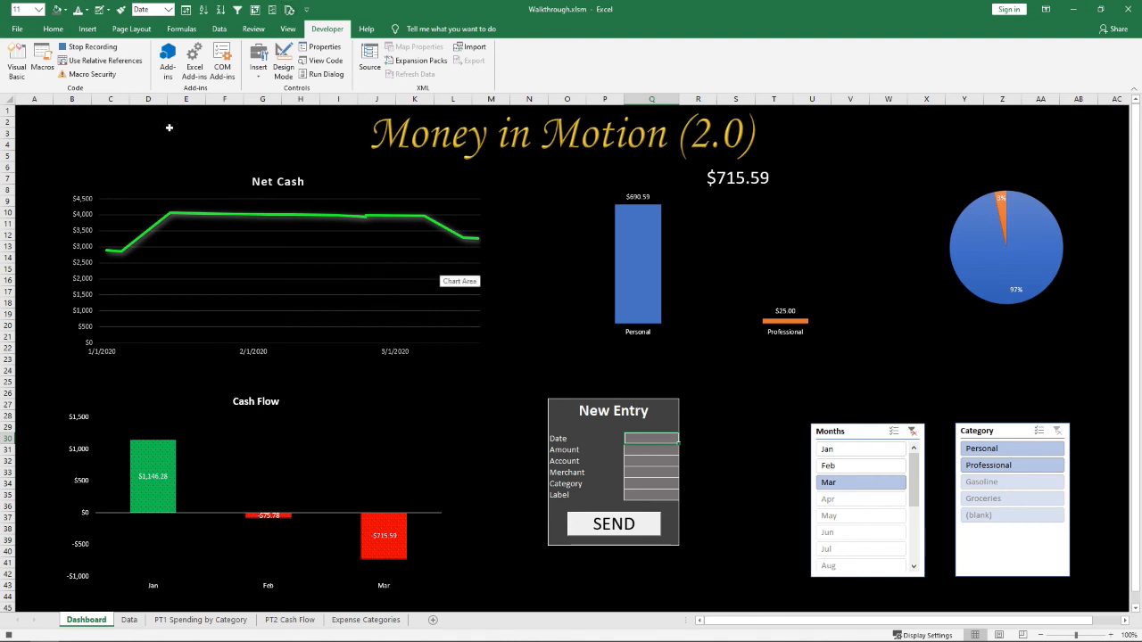
pyautogui.click(82, 47)
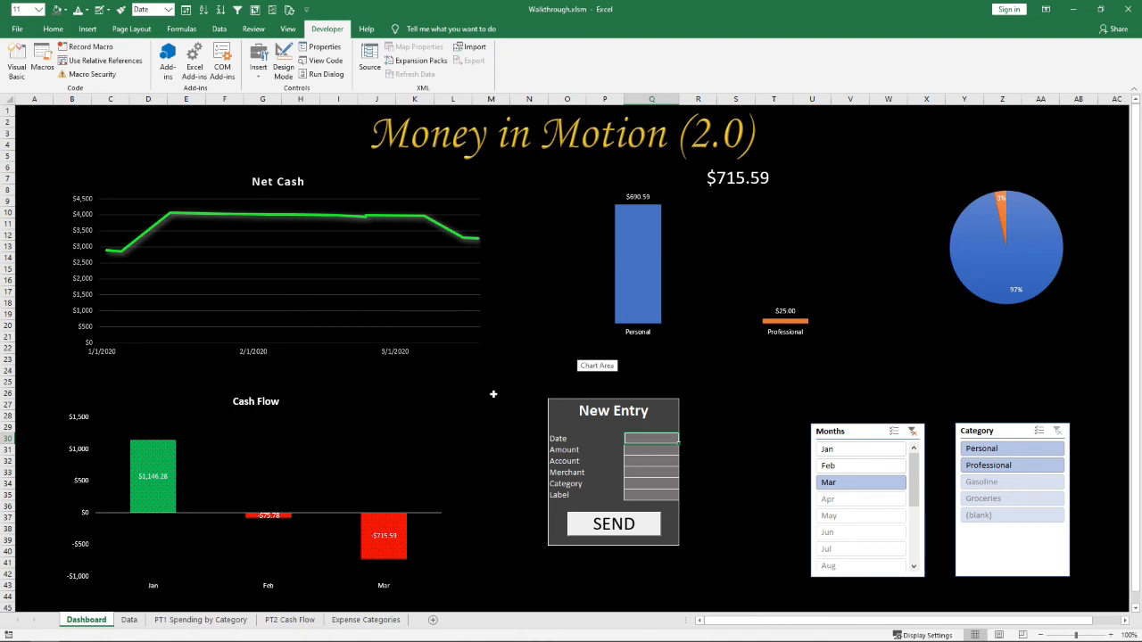
# Check the transferred row and the first empty row below it on the Data sheet, and return to the Dashboard
pyautogui.click(129, 619)
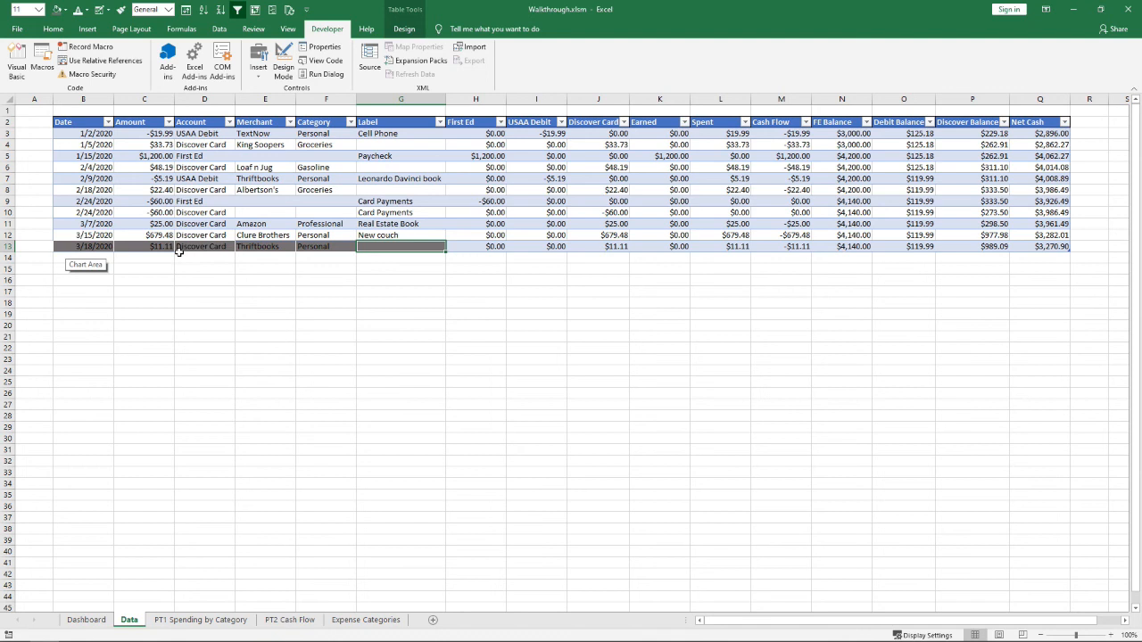
pyautogui.click(77, 256)
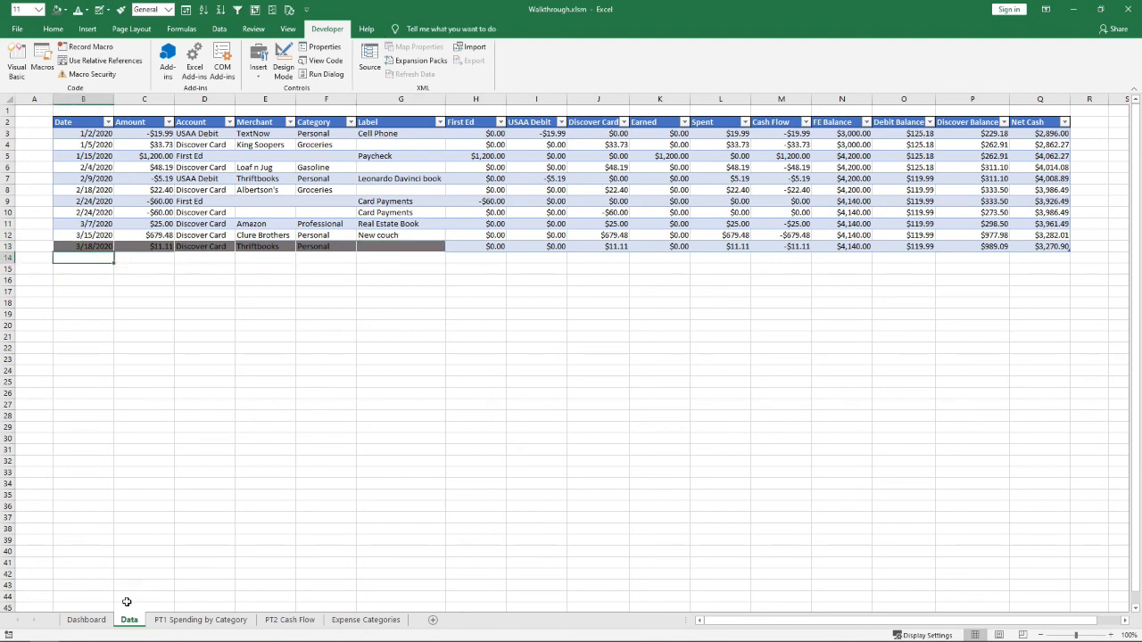
pyautogui.click(149, 380)
pyautogui.click(86, 619)
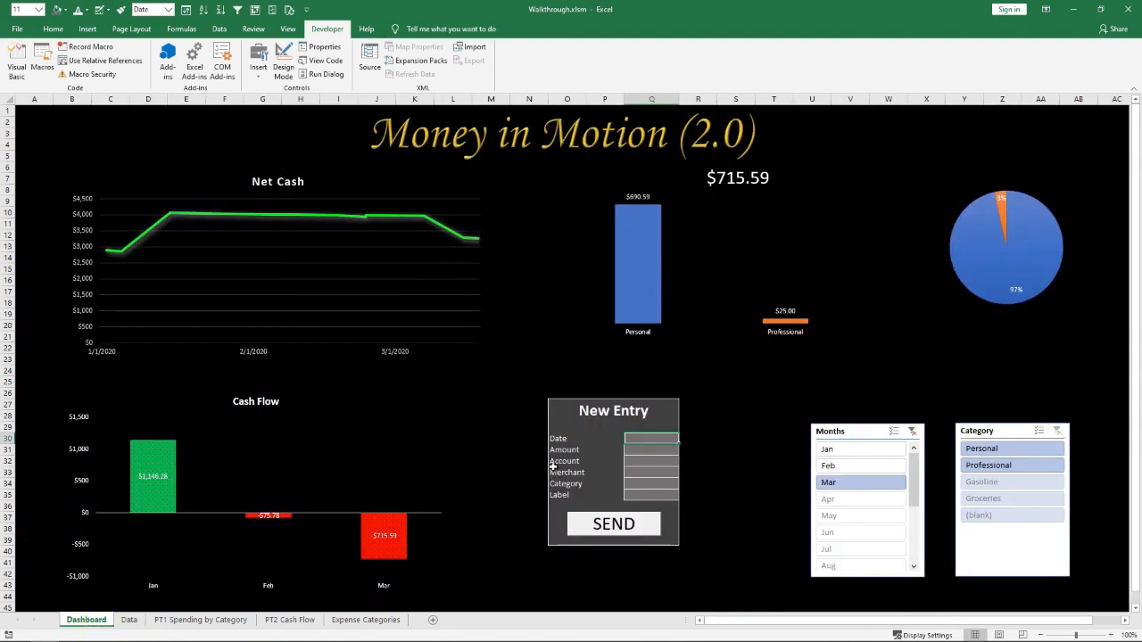
# Fill the New Entry form with date 3/21, amount 44.98 and account Discover Card
pyautogui.click(636, 440)
pyautogui.write('3/21')
pyautogui.press('Return')
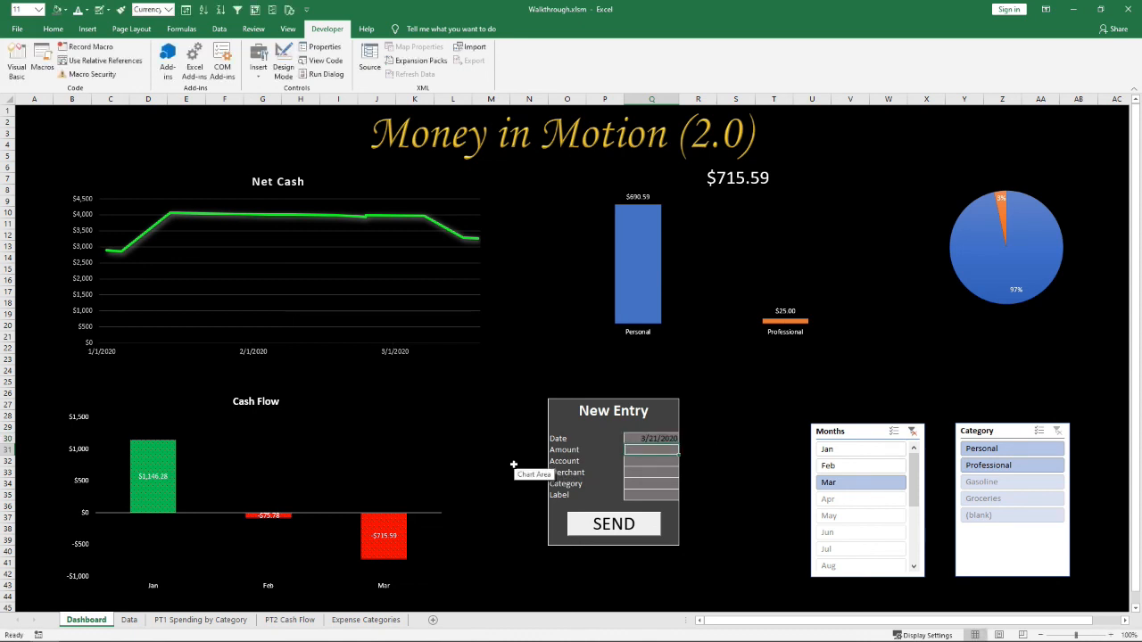
pyautogui.write('44.98')
pyautogui.press('Return')
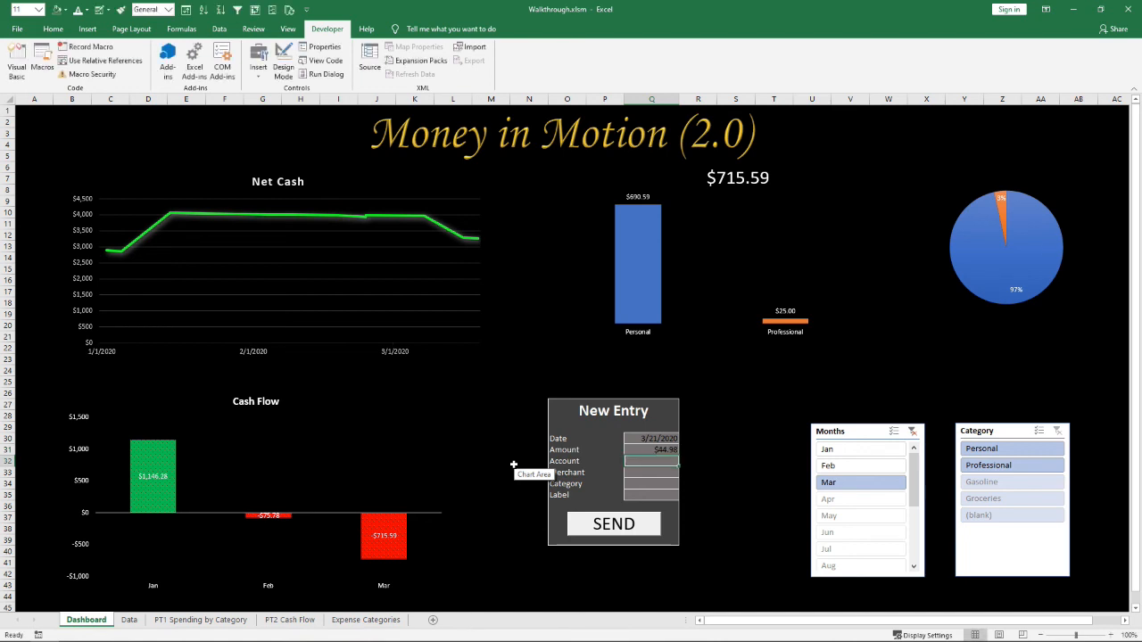
pyautogui.write('Dis')
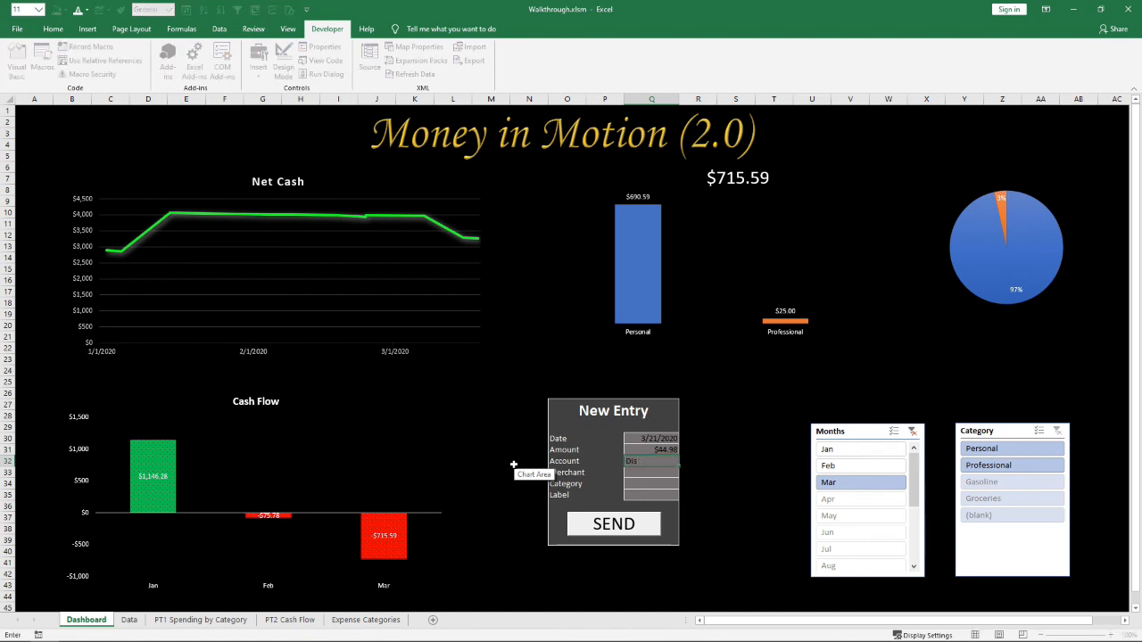
pyautogui.write('cover Card')
pyautogui.press('Return')
# Enter merchant Loaf n Jug and category Gasoline in the New Entry form, leave Label empty, and send the entry
pyautogui.write('Load')
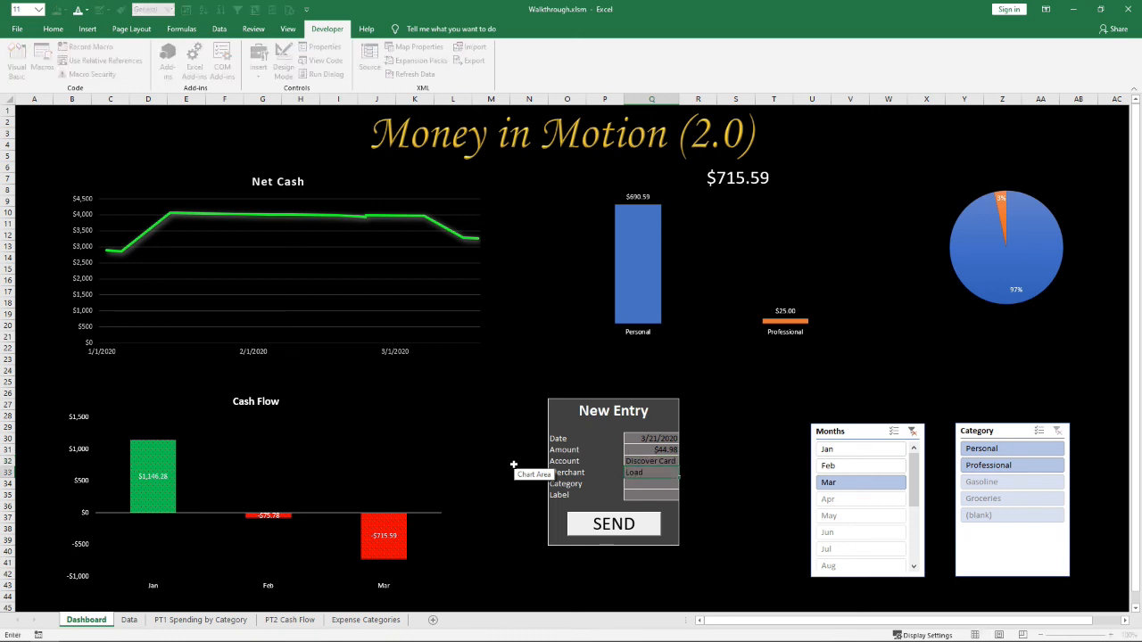
pyautogui.press('BackSpace')
pyautogui.write('f n Jug')
pyautogui.press('Return')
pyautogui.write('Gasoline')
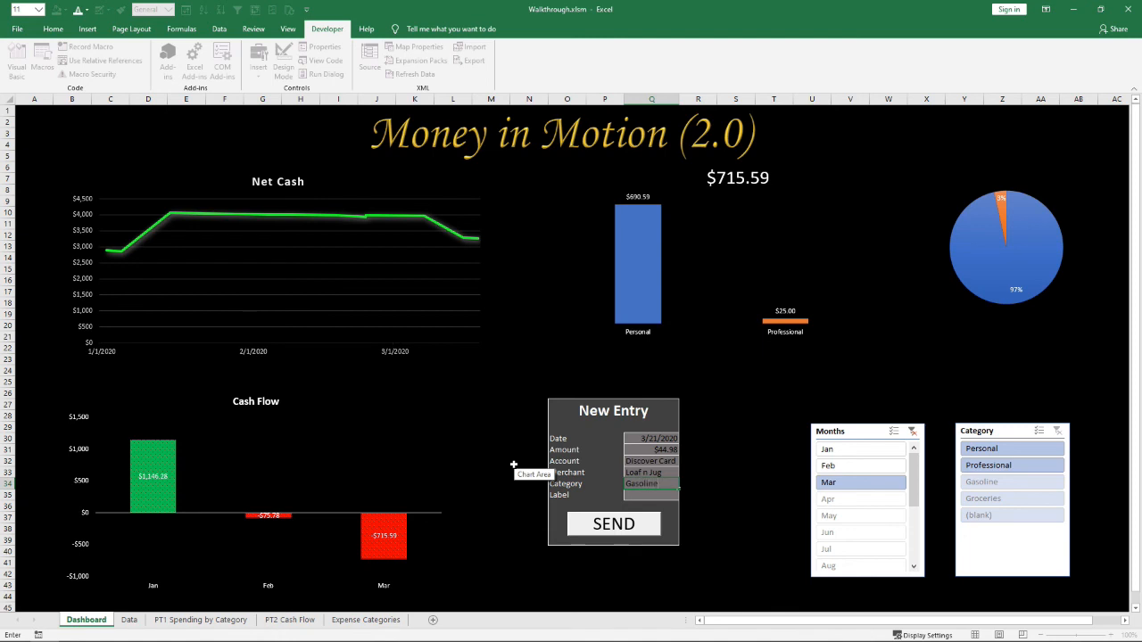
pyautogui.click(598, 524)
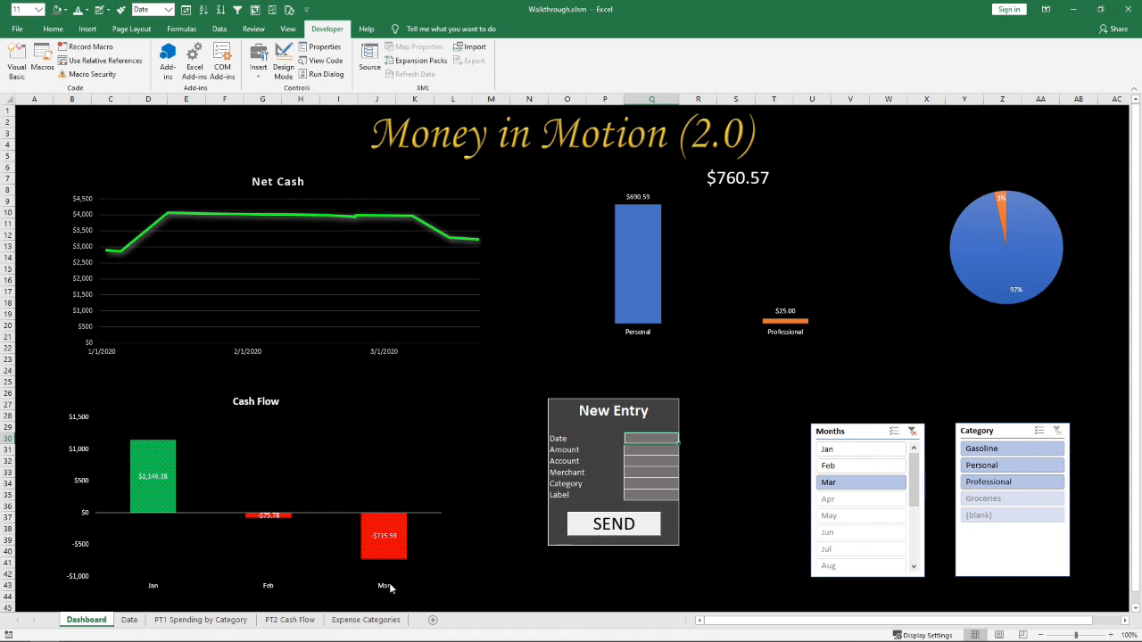
# Check the sent entry on the Data sheet and the PT2 Cash Flow sheet, and return to the Dashboard
pyautogui.click(129, 620)
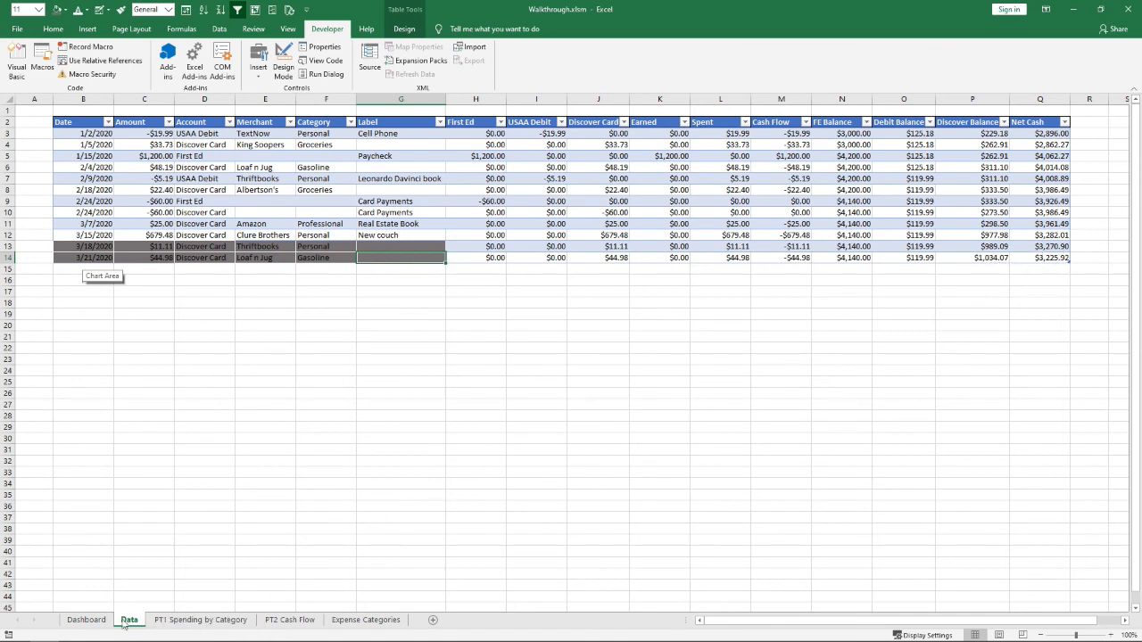
pyautogui.click(86, 620)
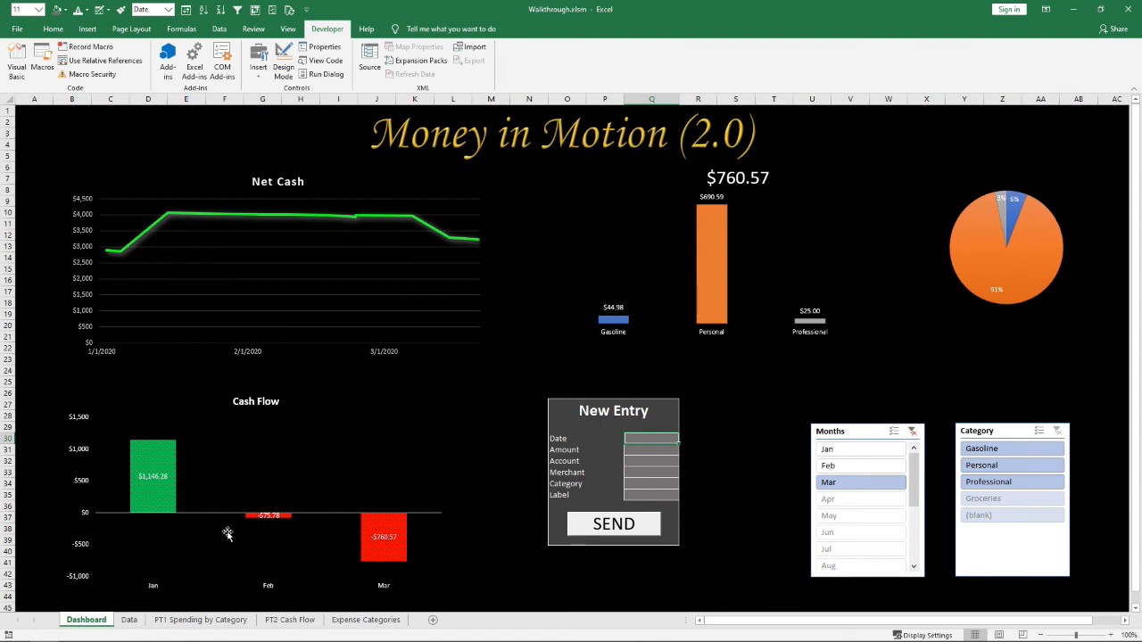
pyautogui.click(282, 622)
pyautogui.click(85, 620)
pyautogui.click(623, 373)
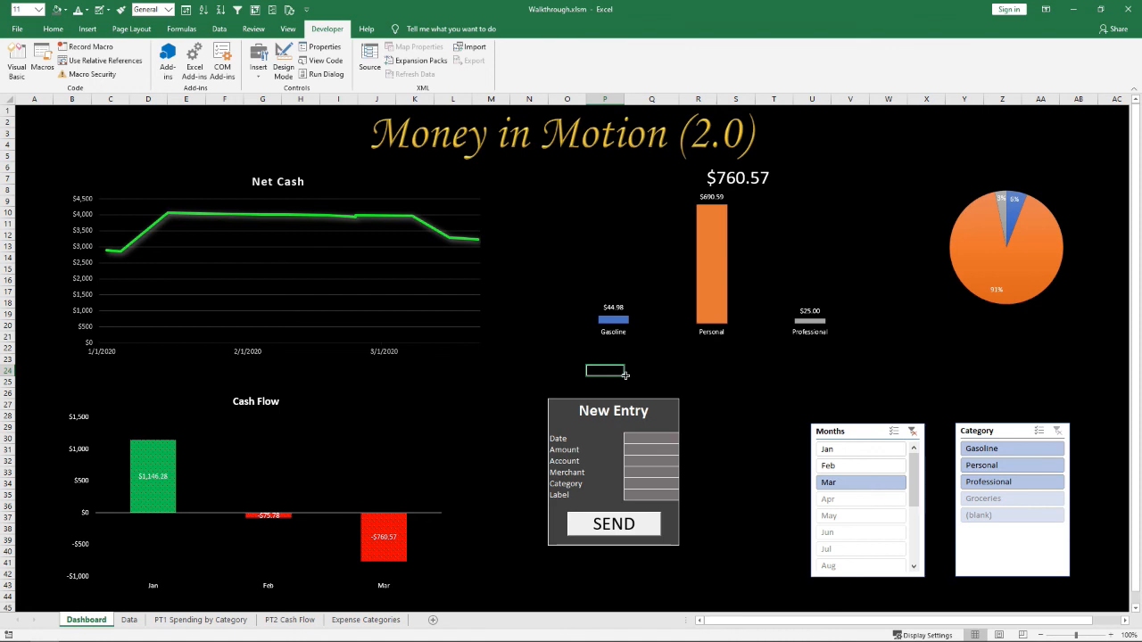
pyautogui.hotkey('alt', 'Tab')
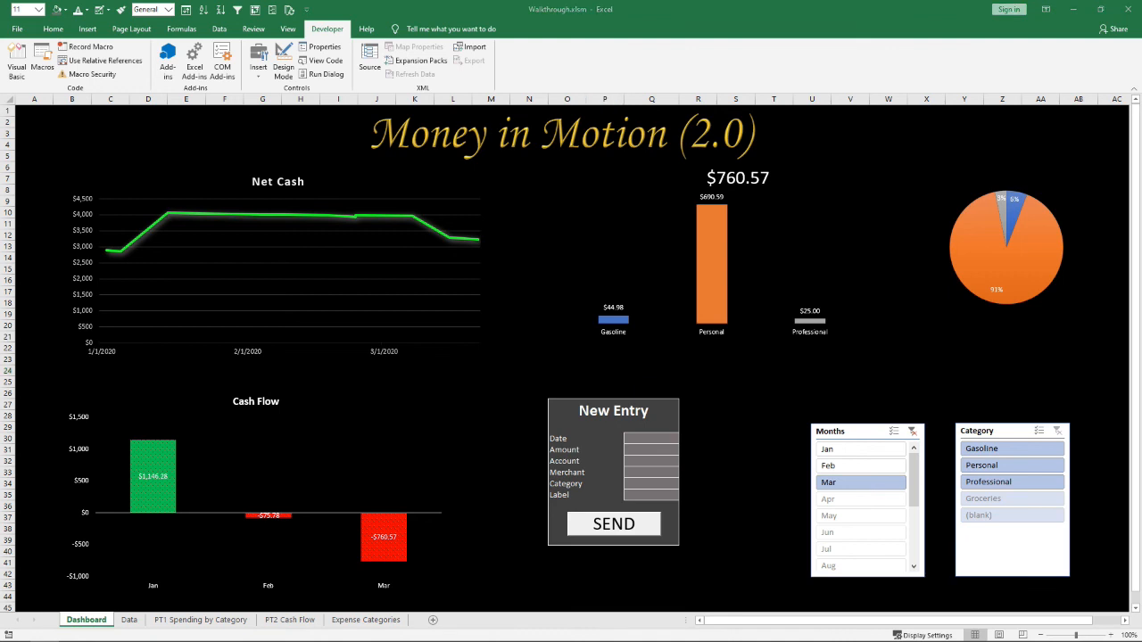